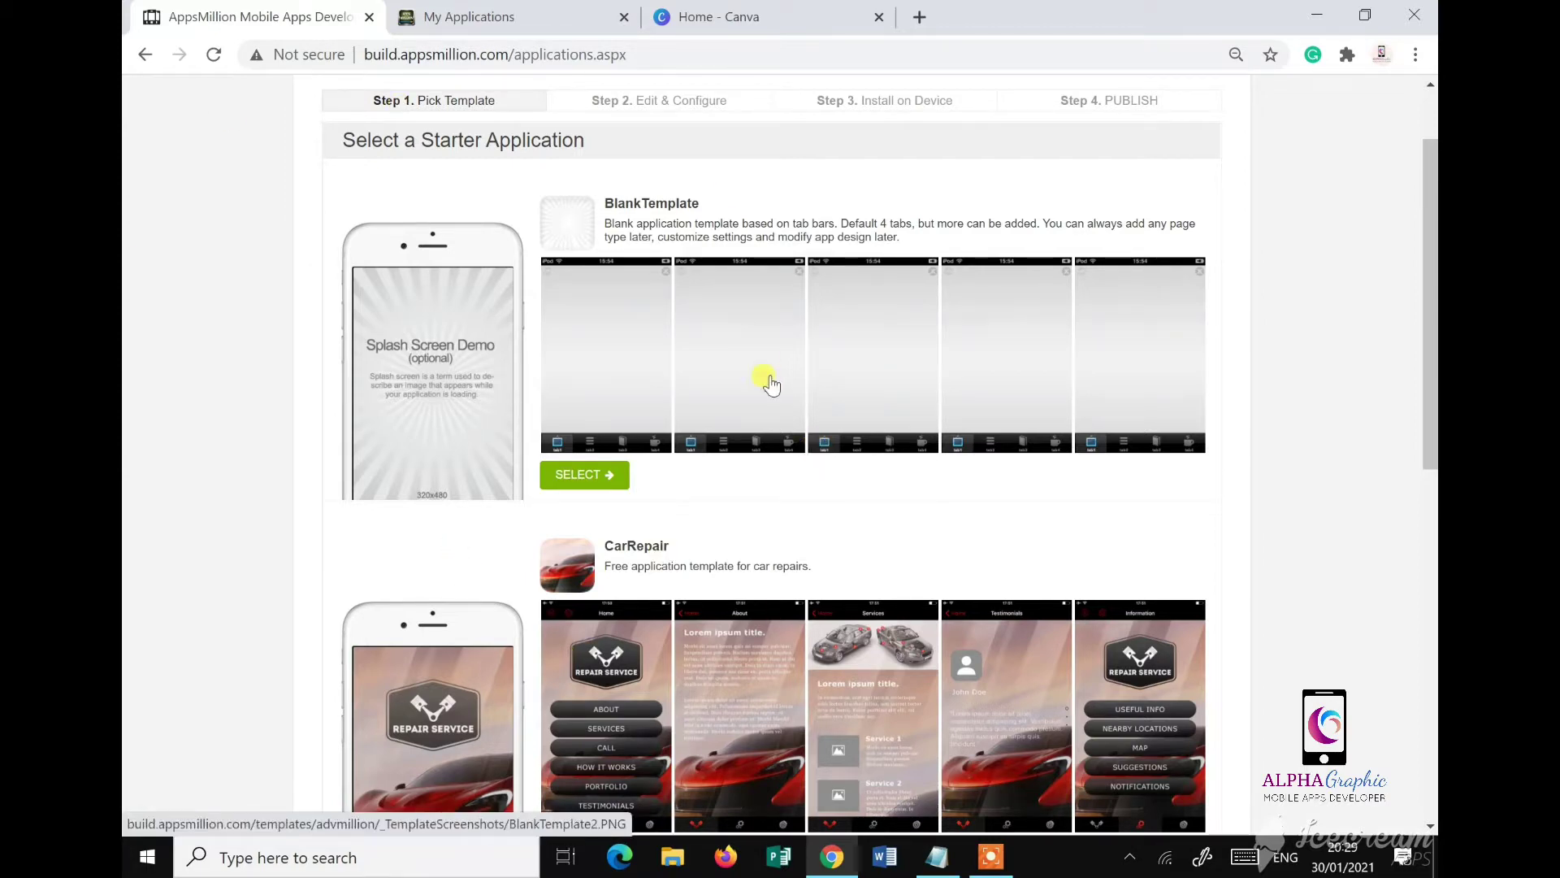
# Step: Compare the starter application templates on build.appsmillion.com with the My Applications dashboard on create.appsmillion.com
pyautogui.click(512, 15)
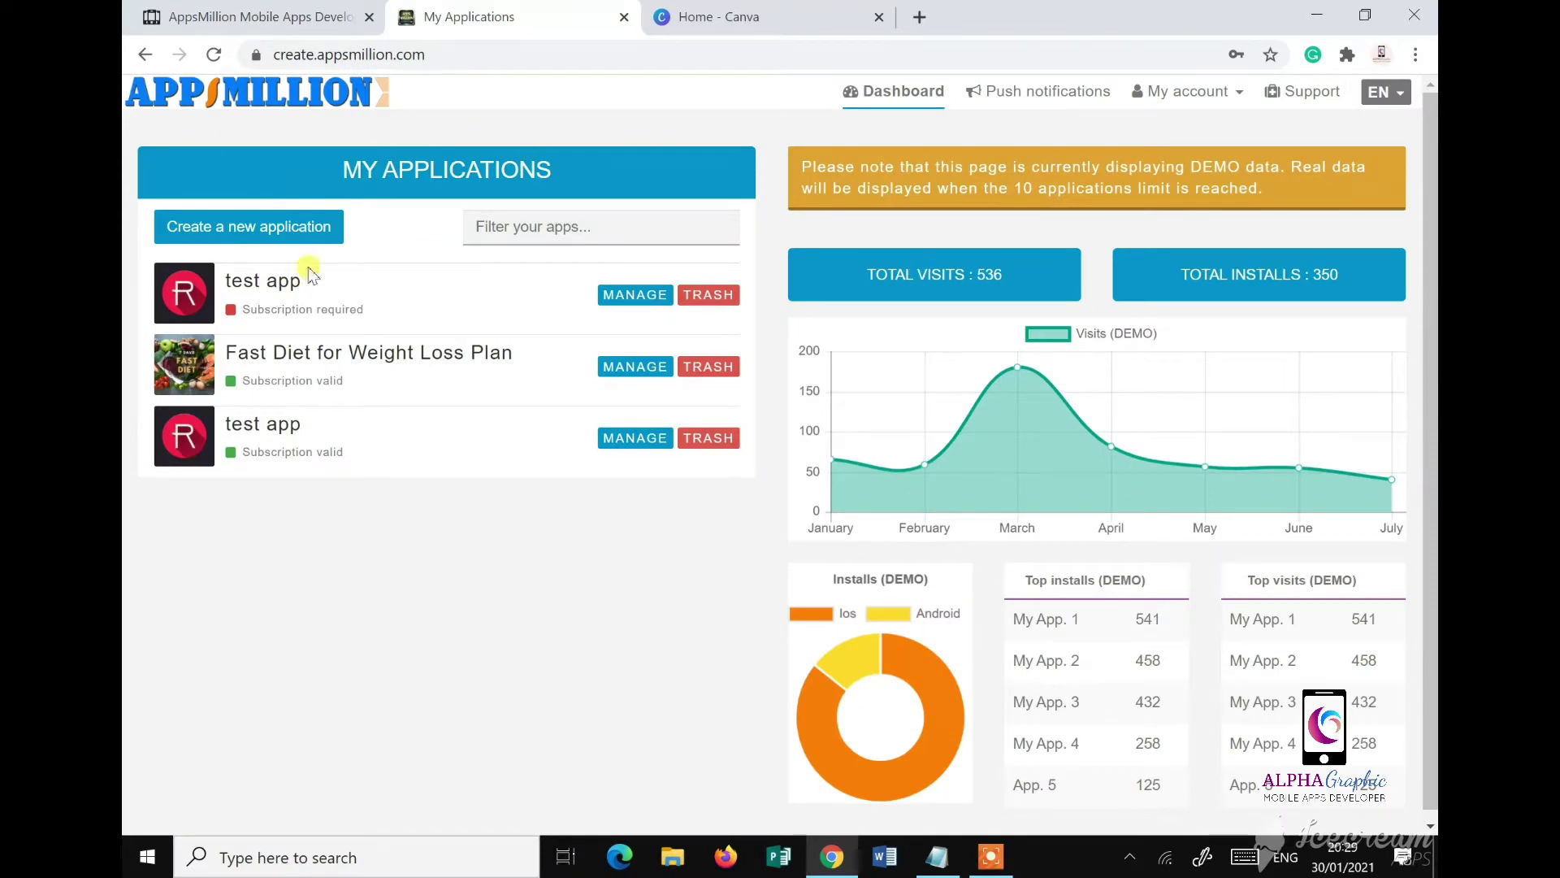
pyautogui.click(248, 20)
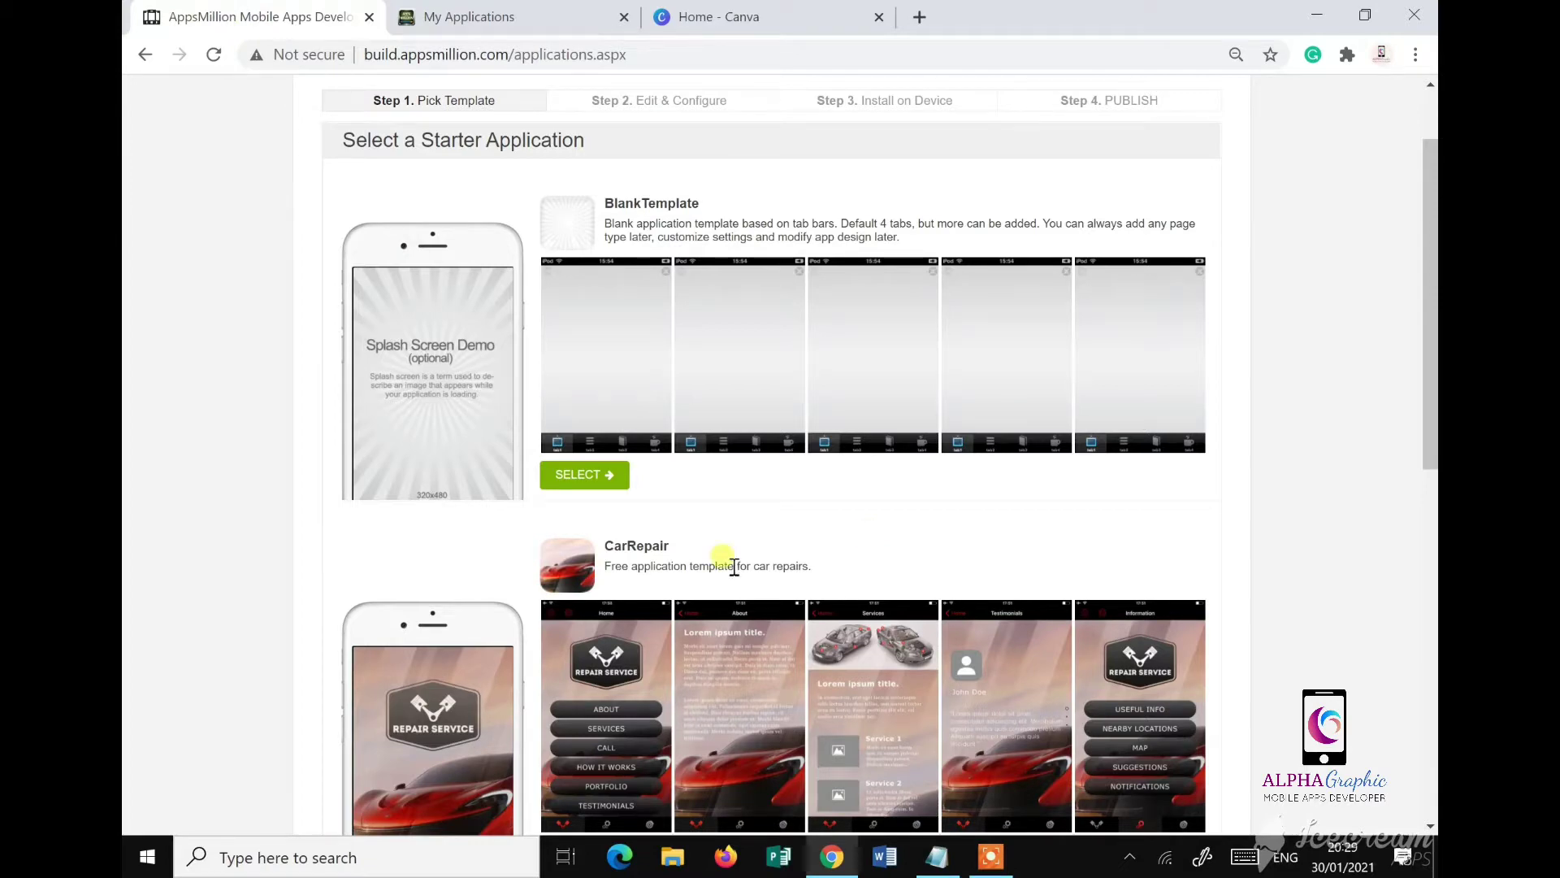
pyautogui.click(397, 35)
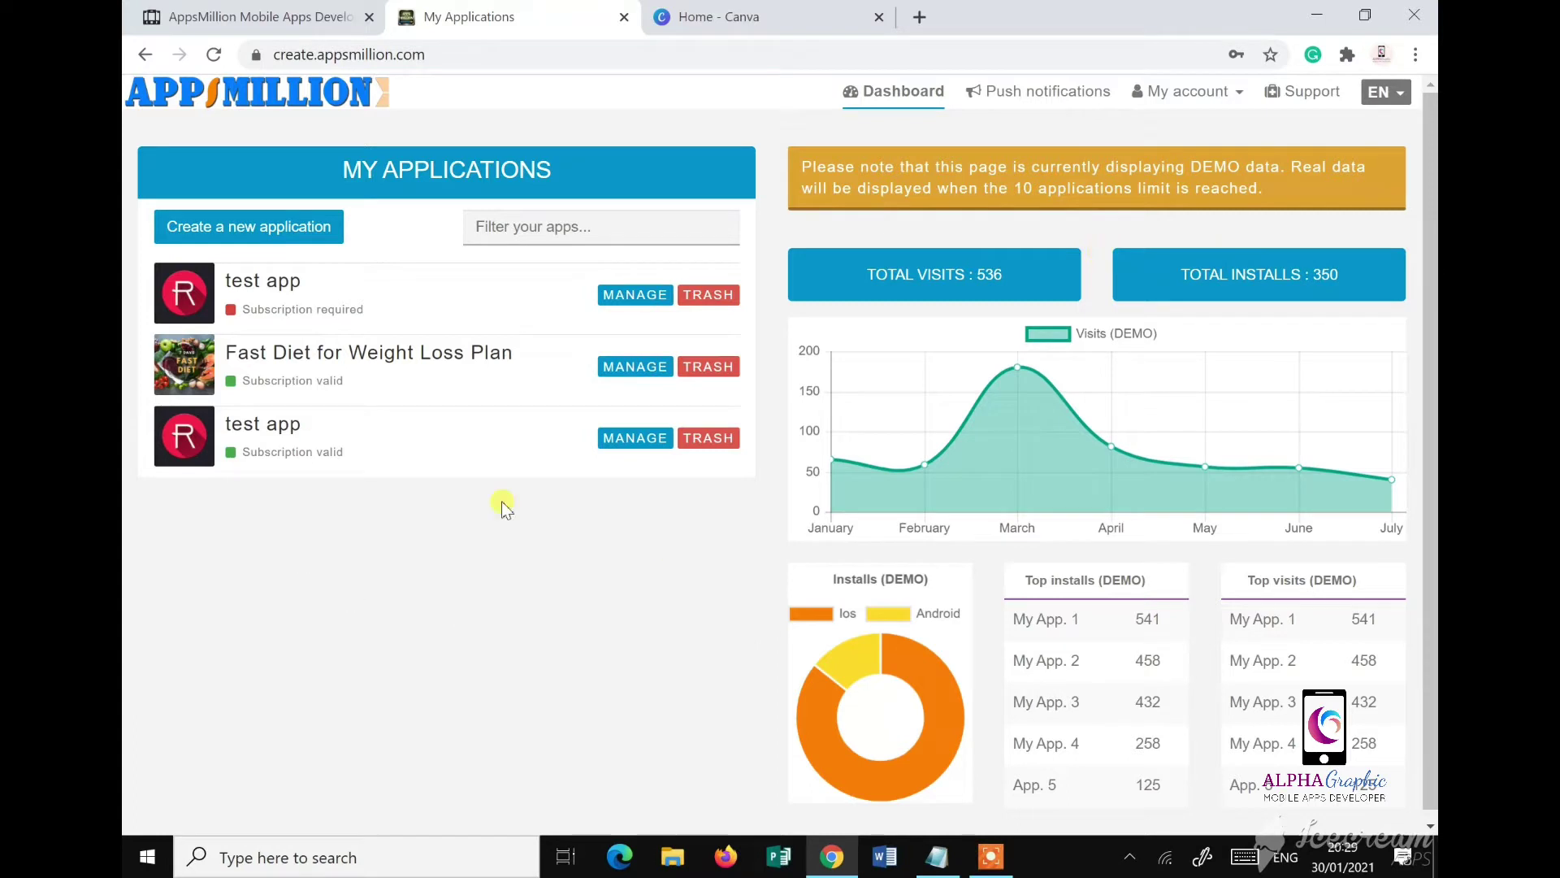
pyautogui.click(290, 8)
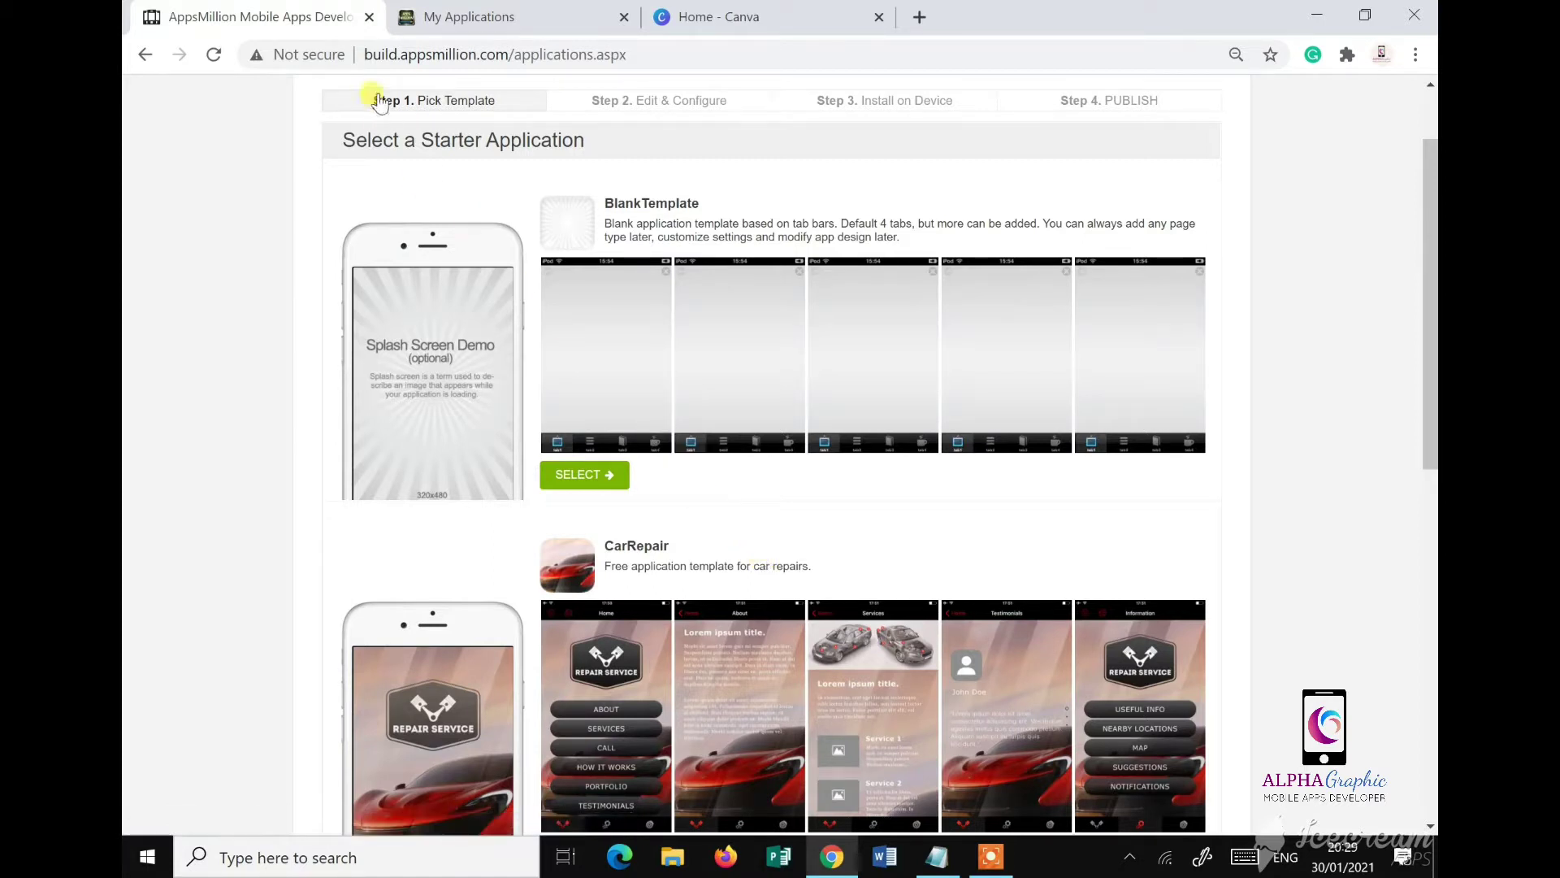
pyautogui.moveTo(365, 56); pyautogui.dragTo(536, 57)
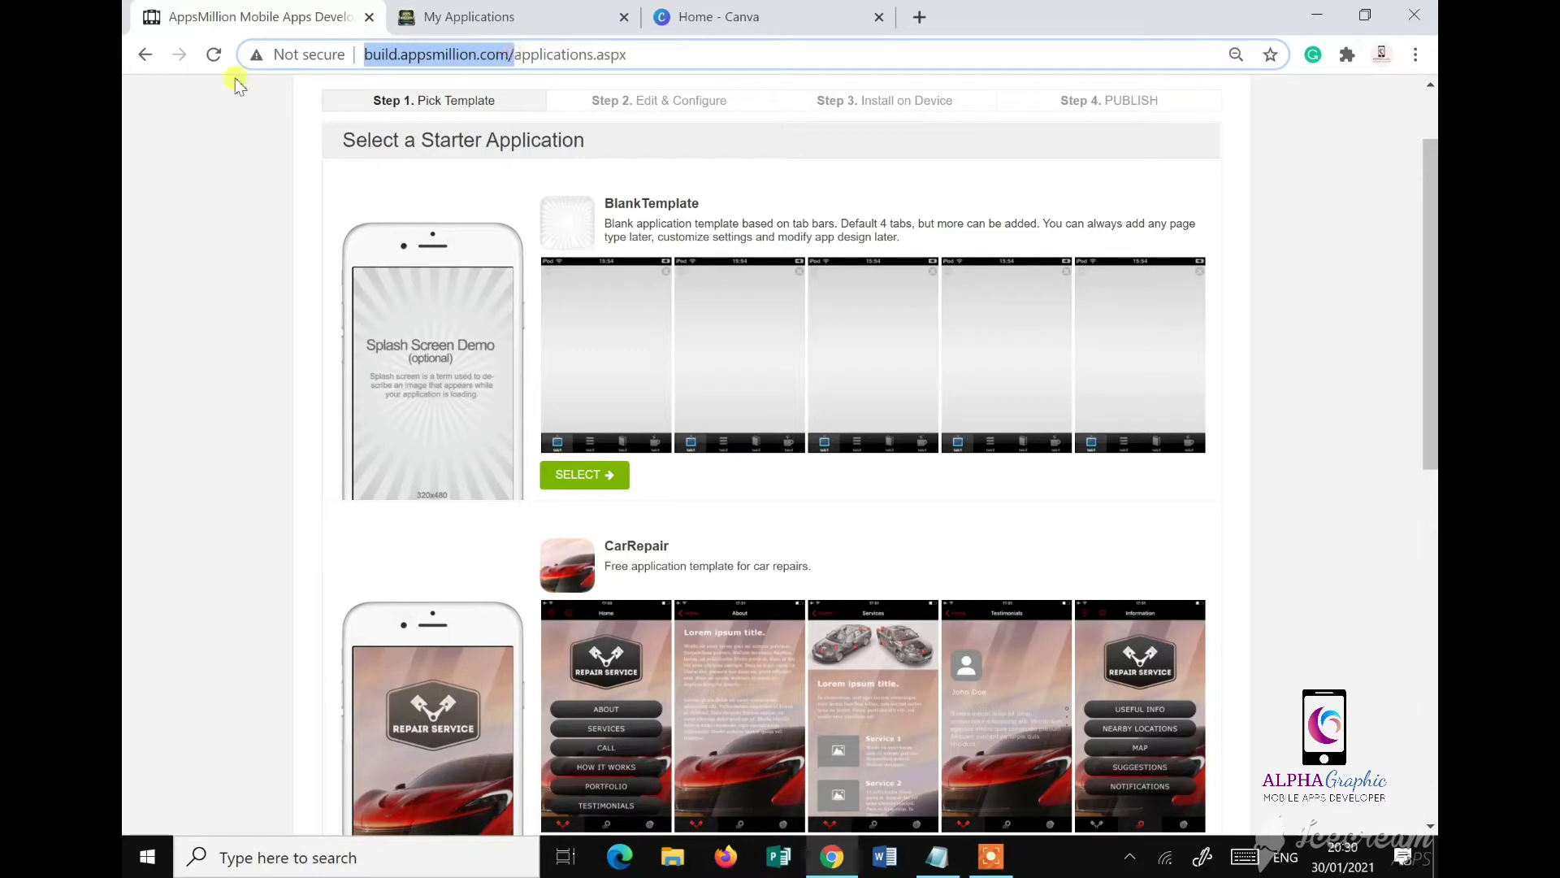
pyautogui.click(510, 20)
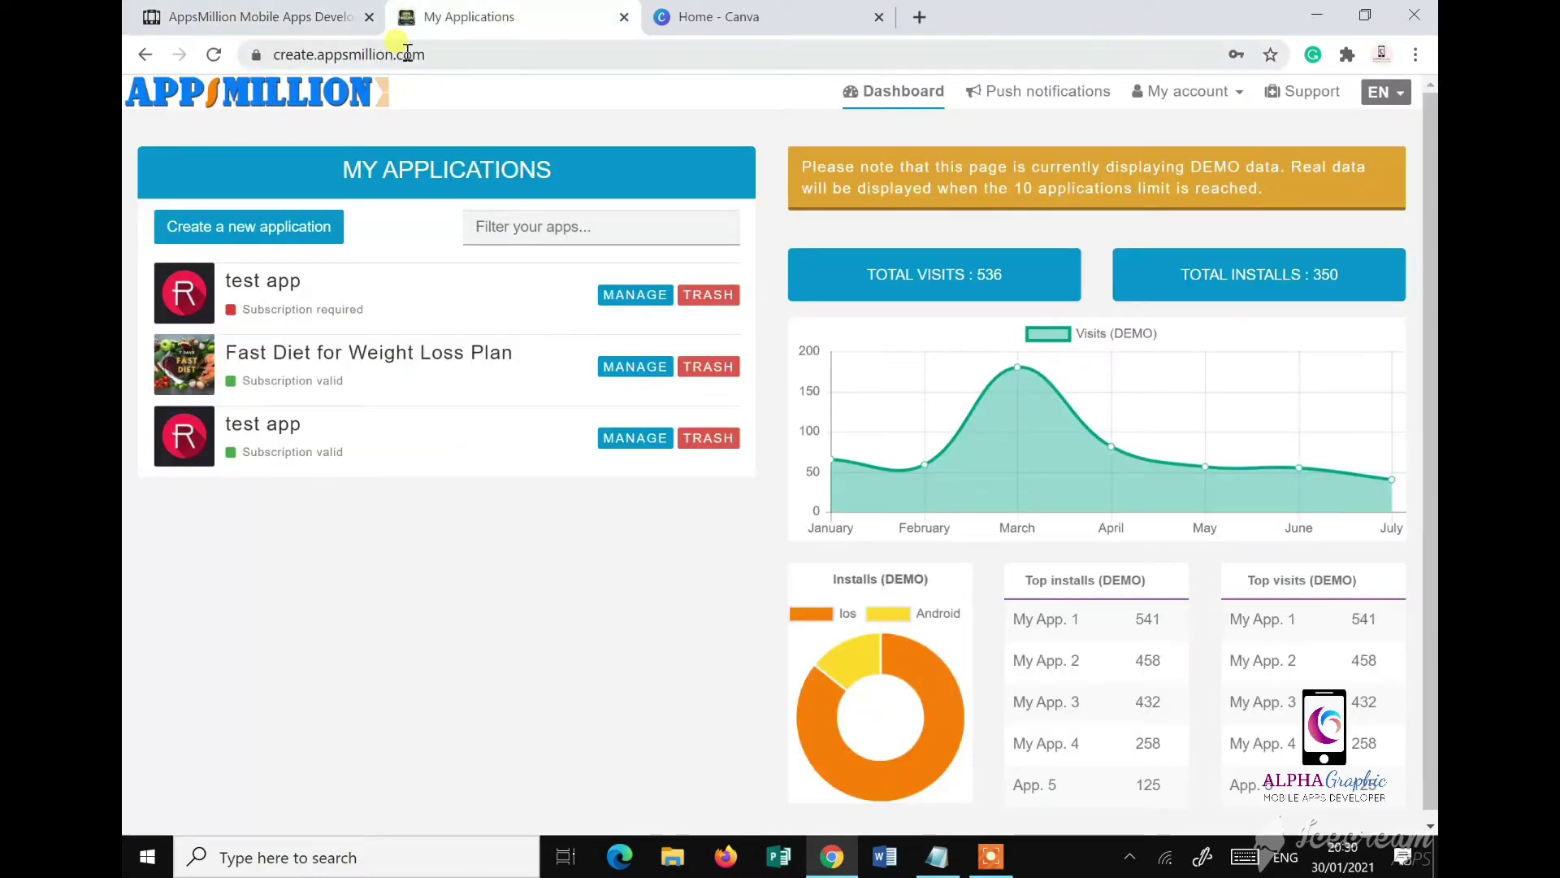
pyautogui.click(244, 17)
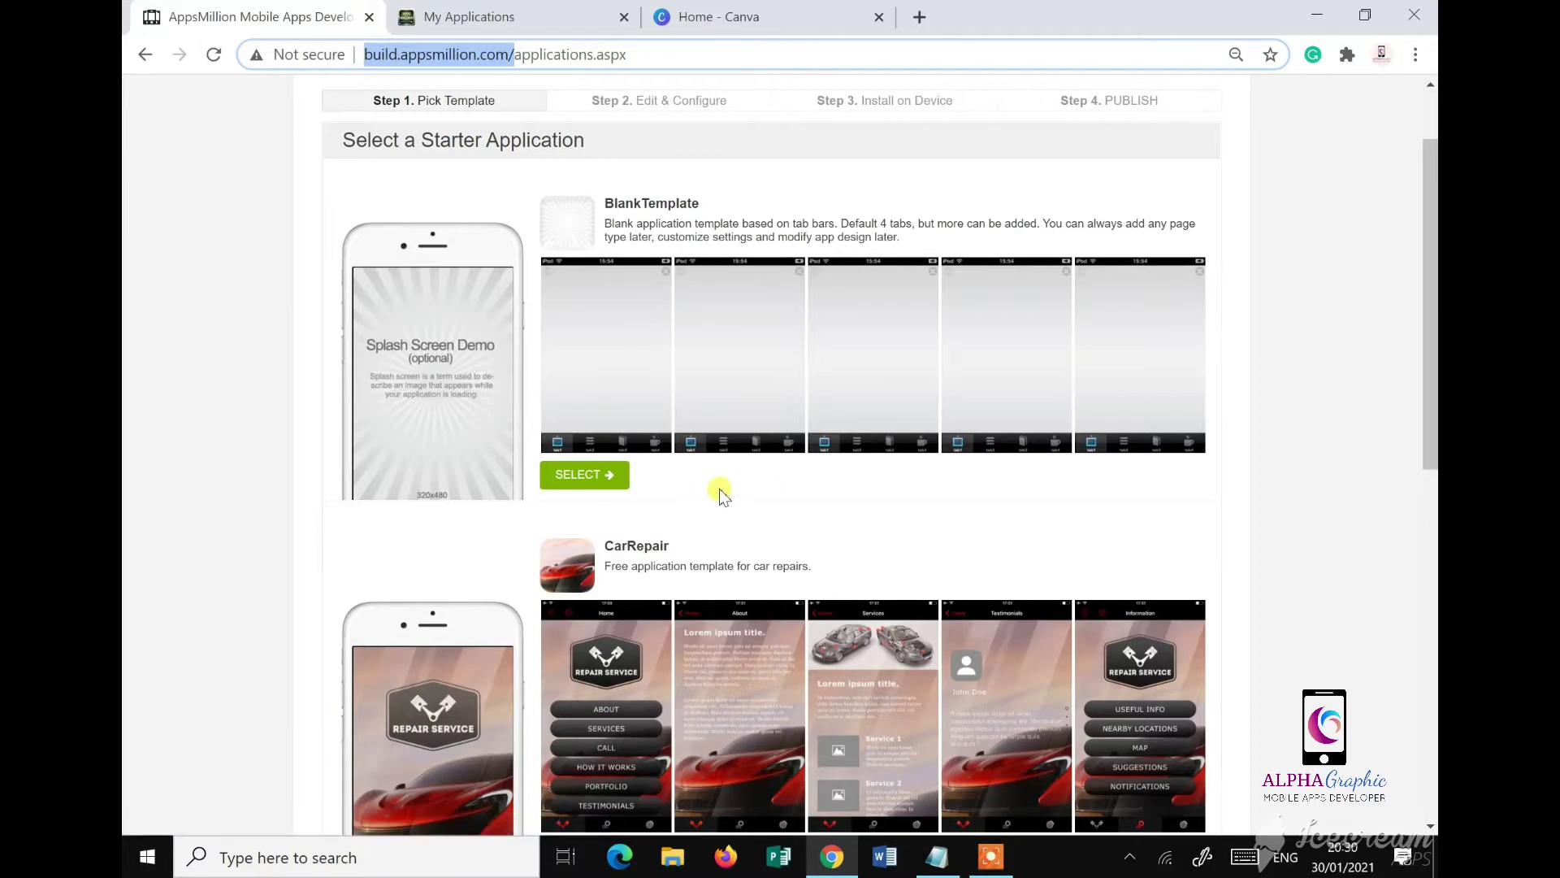
pyautogui.scroll(-3, 889, 538)
pyautogui.scroll(5, 889, 538)
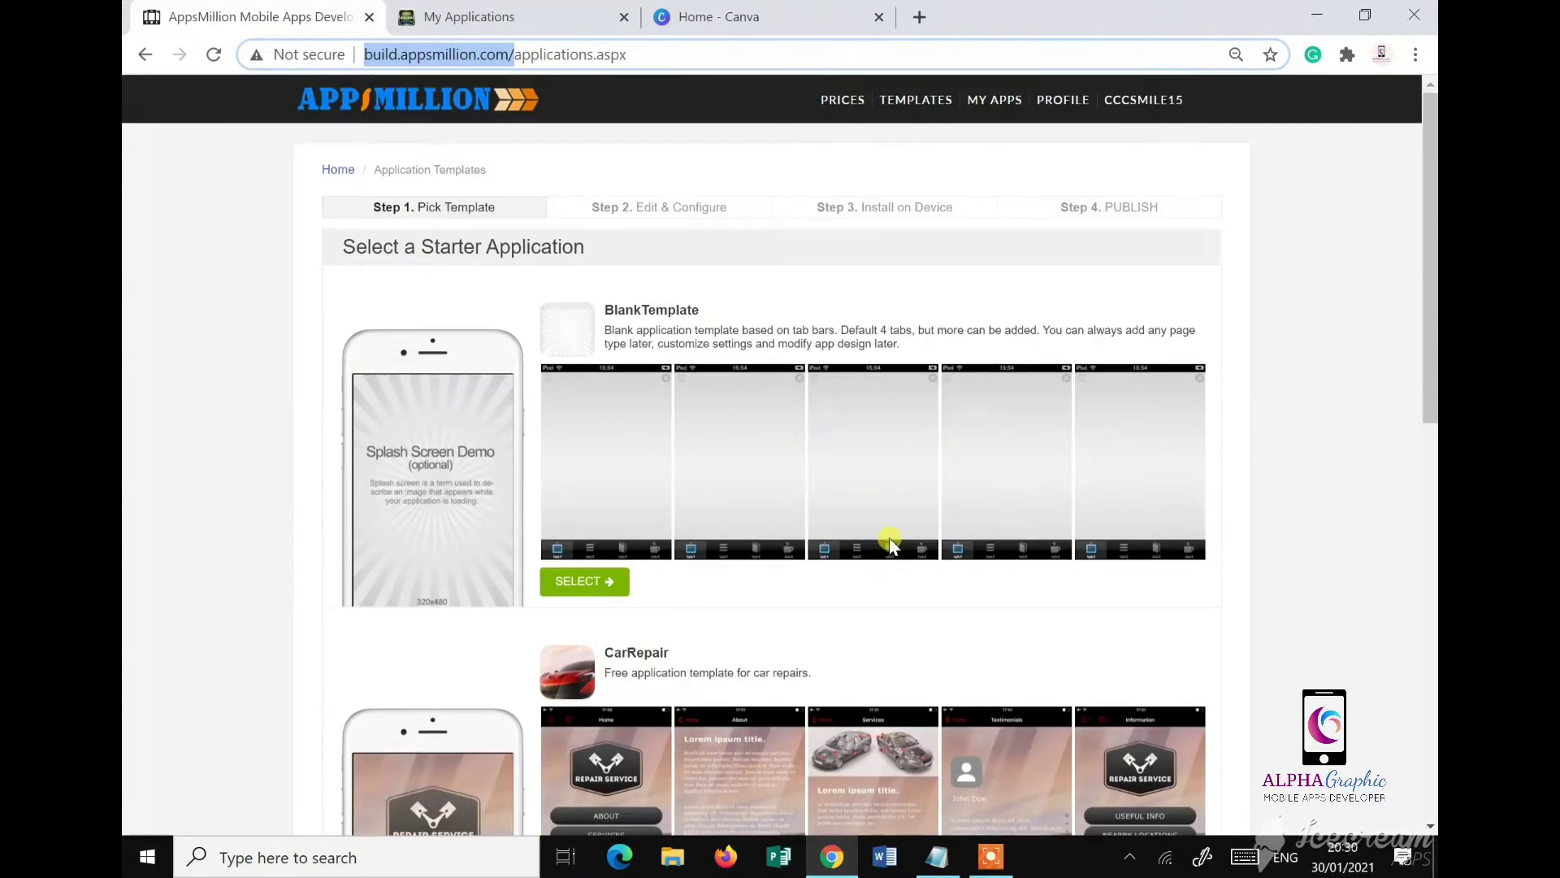
pyautogui.scroll(-3, 918, 574)
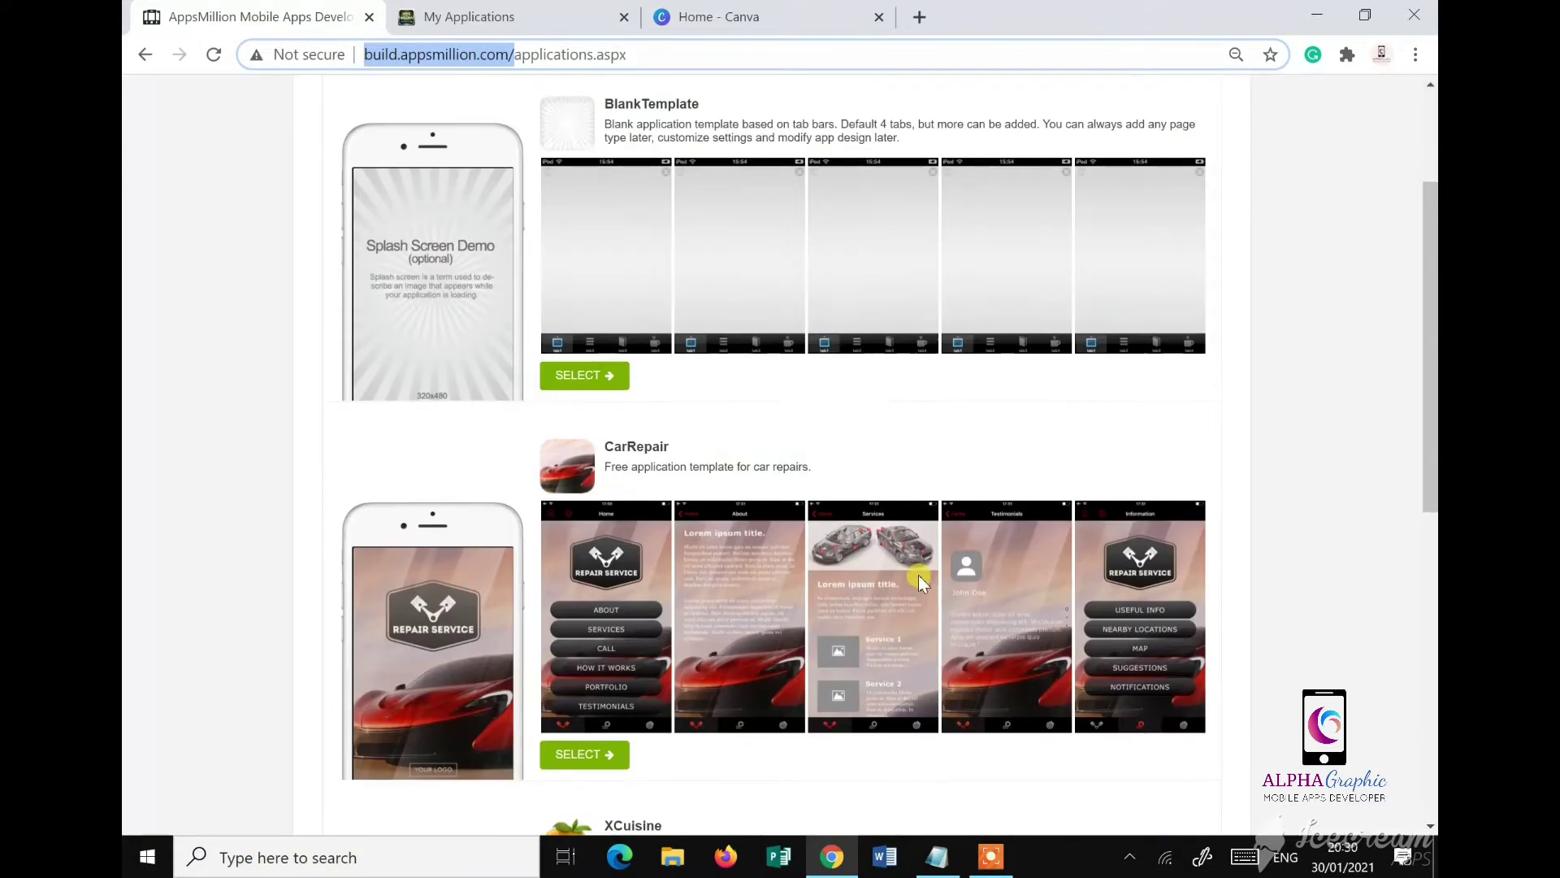
pyautogui.scroll(2, 918, 573)
pyautogui.scroll(1, 918, 574)
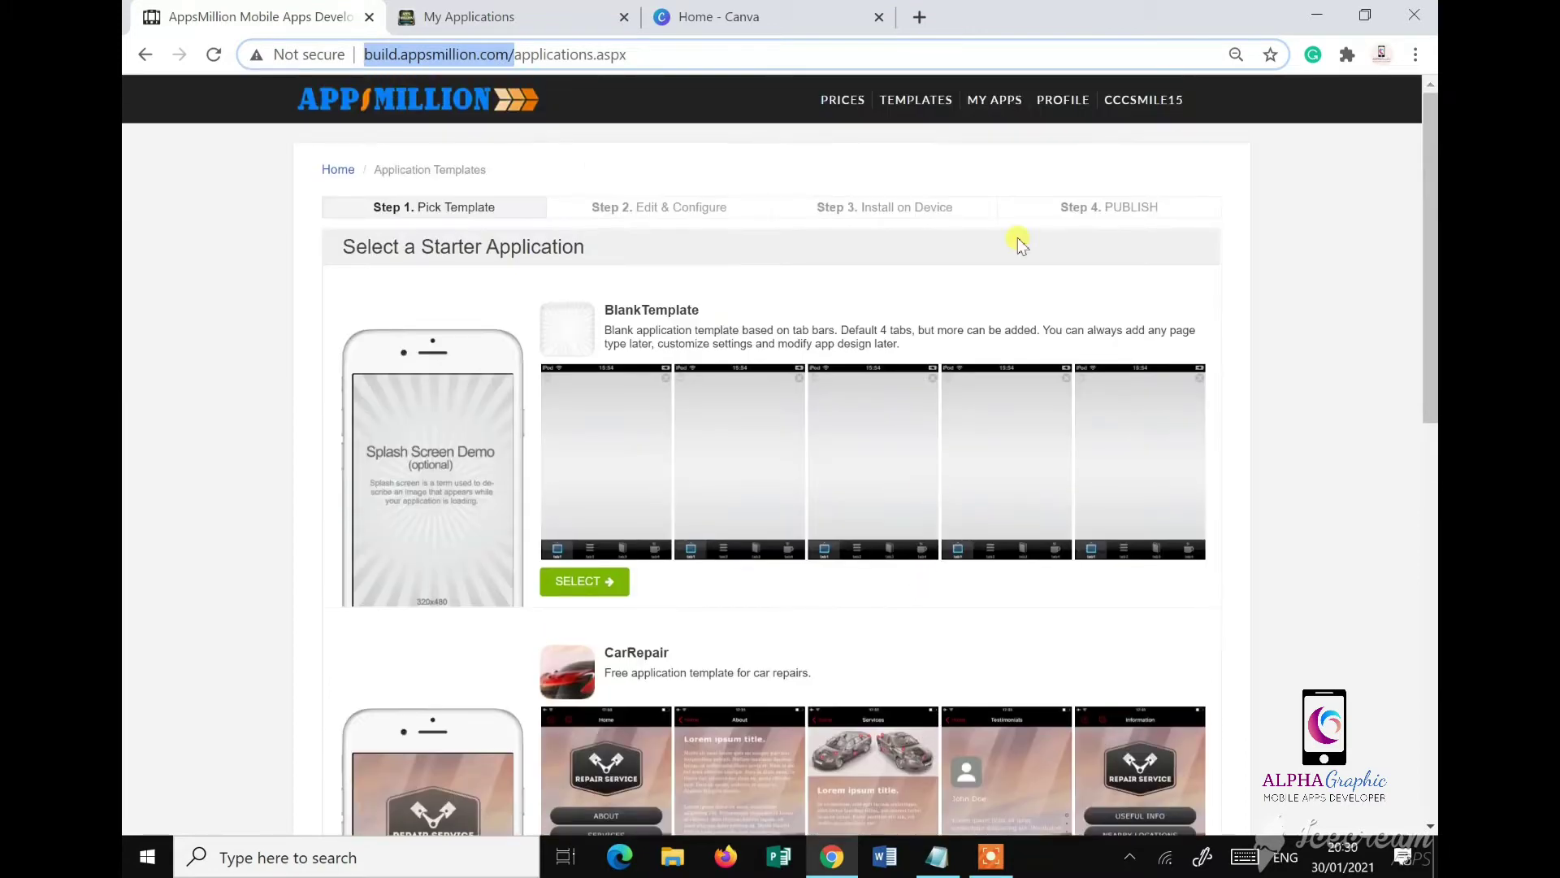
# Step: Open the dashboard of the Super 3 Days Tuna Diet app from the My Apps list on build.appsmillion.com
pyautogui.click(995, 108)
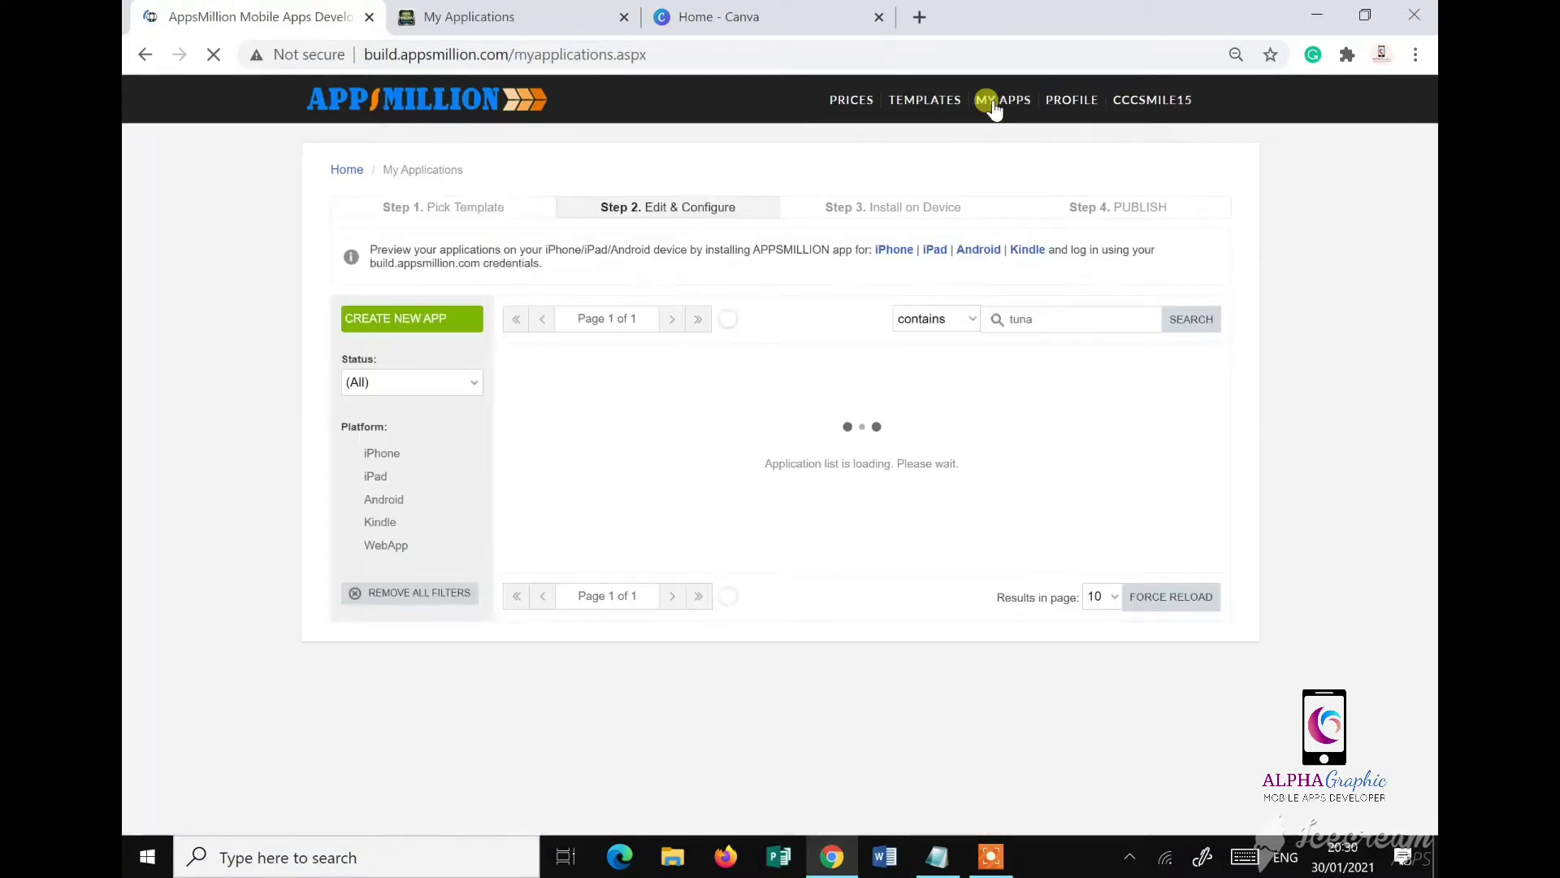
pyautogui.click(520, 23)
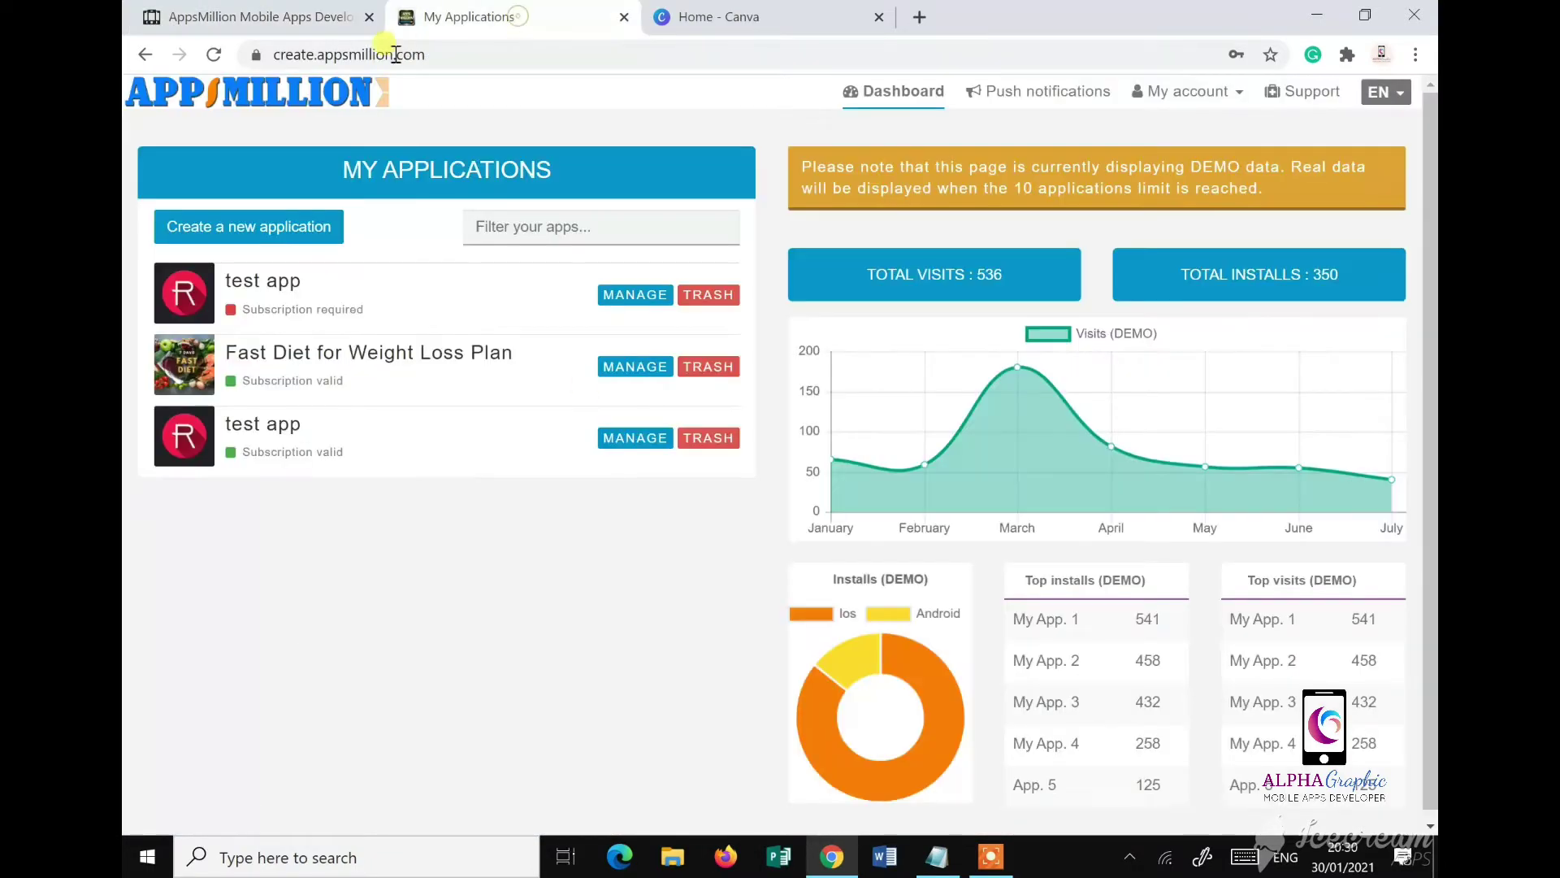
pyautogui.click(279, 20)
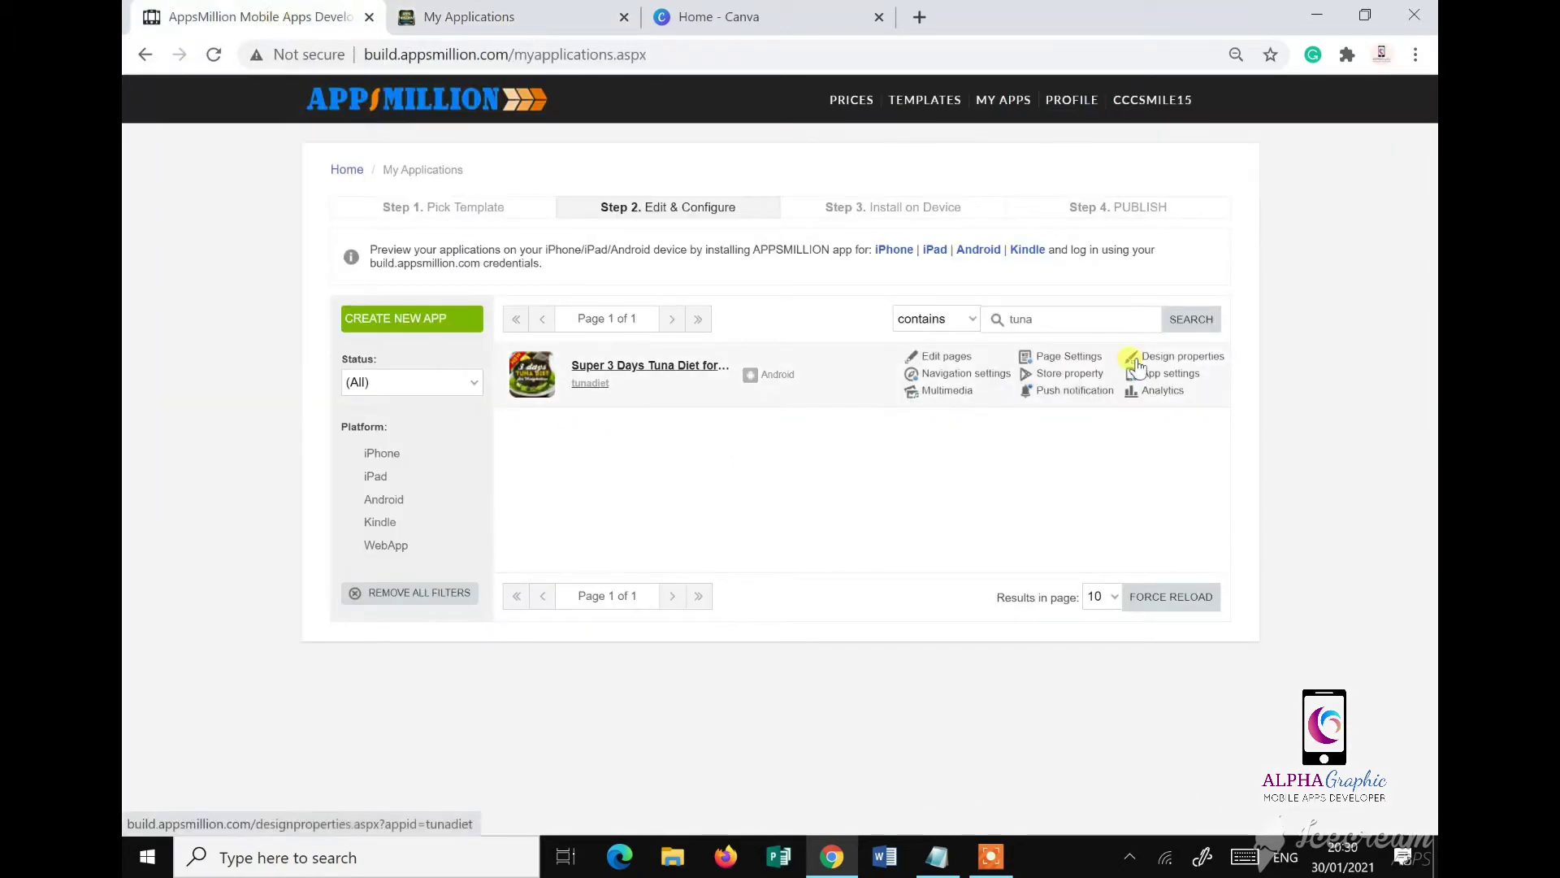
pyautogui.click(642, 375)
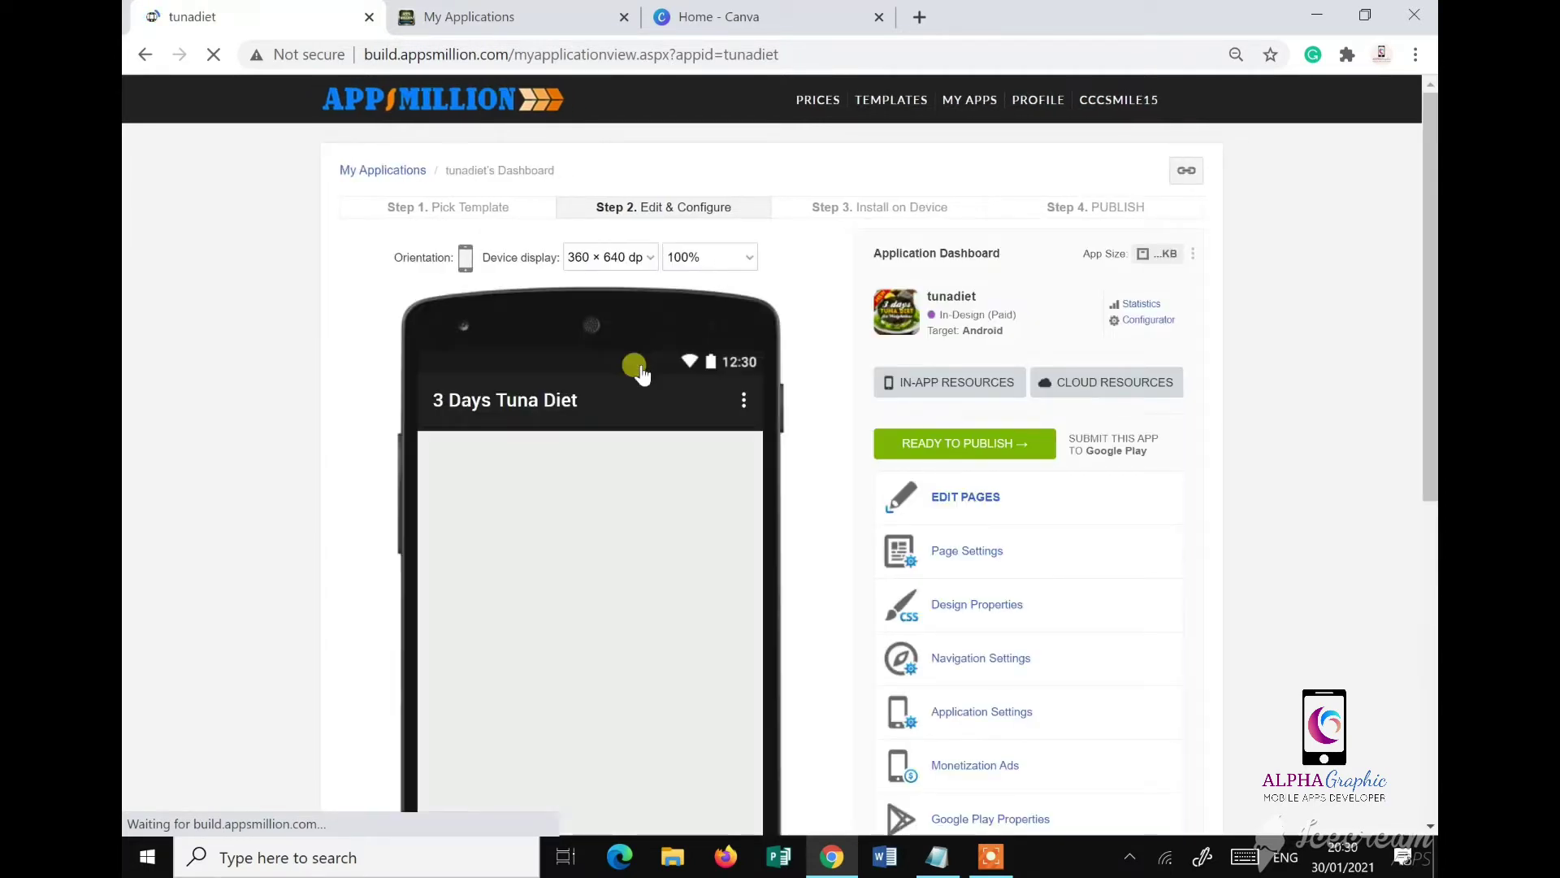
# Step: Examine the 3 Days Tuna Diet home page in the phone preview, from the banner down to the Apps Info button
pyautogui.scroll(-1, 809, 451)
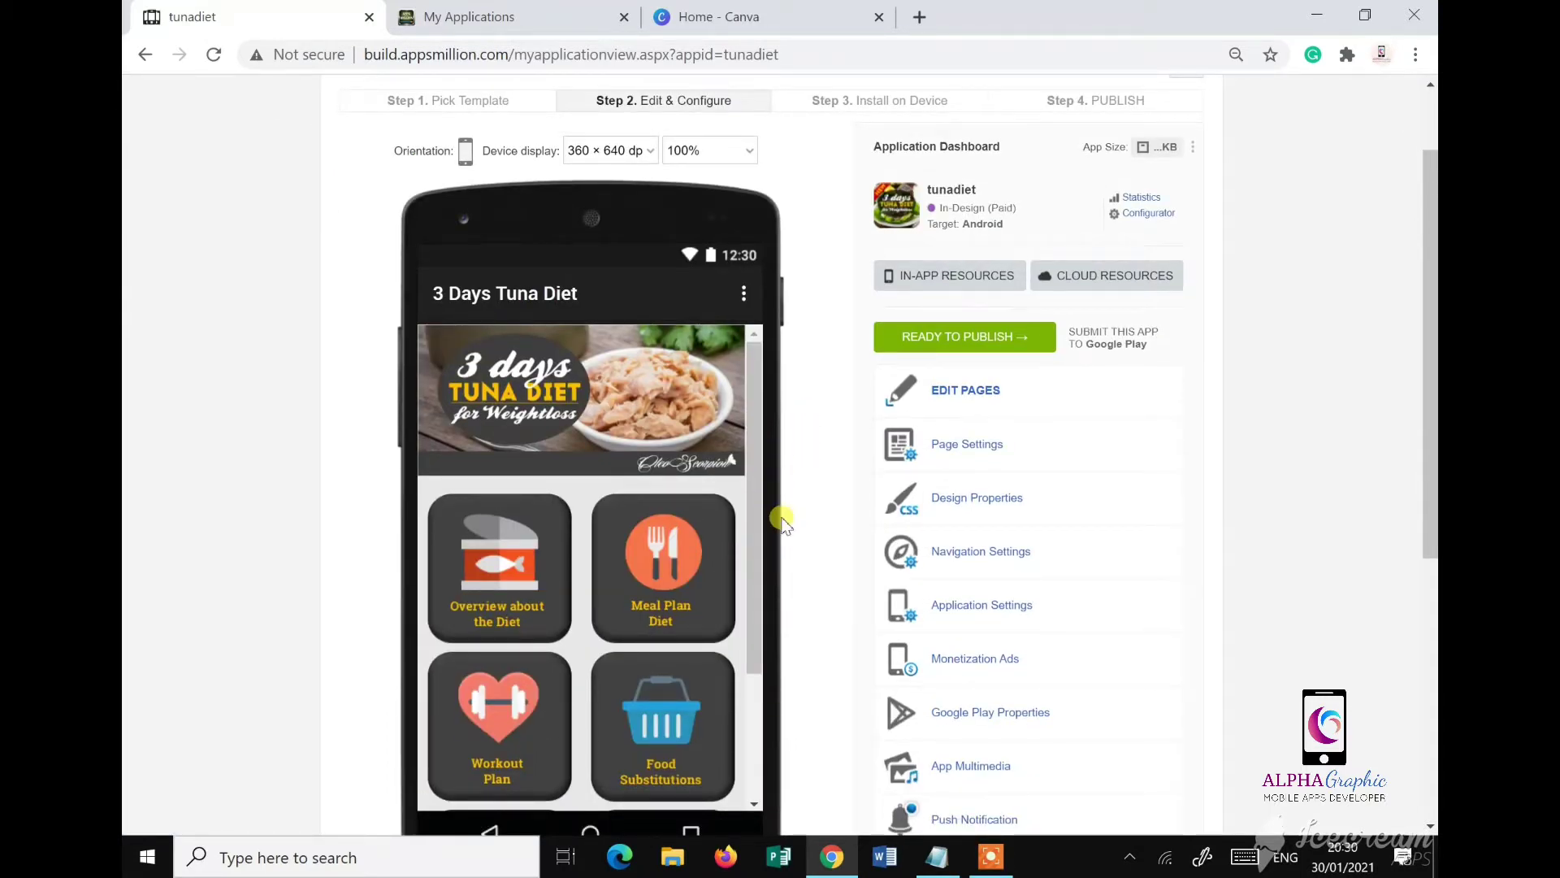
pyautogui.scroll(-1, 785, 516)
pyautogui.scroll(1, 784, 516)
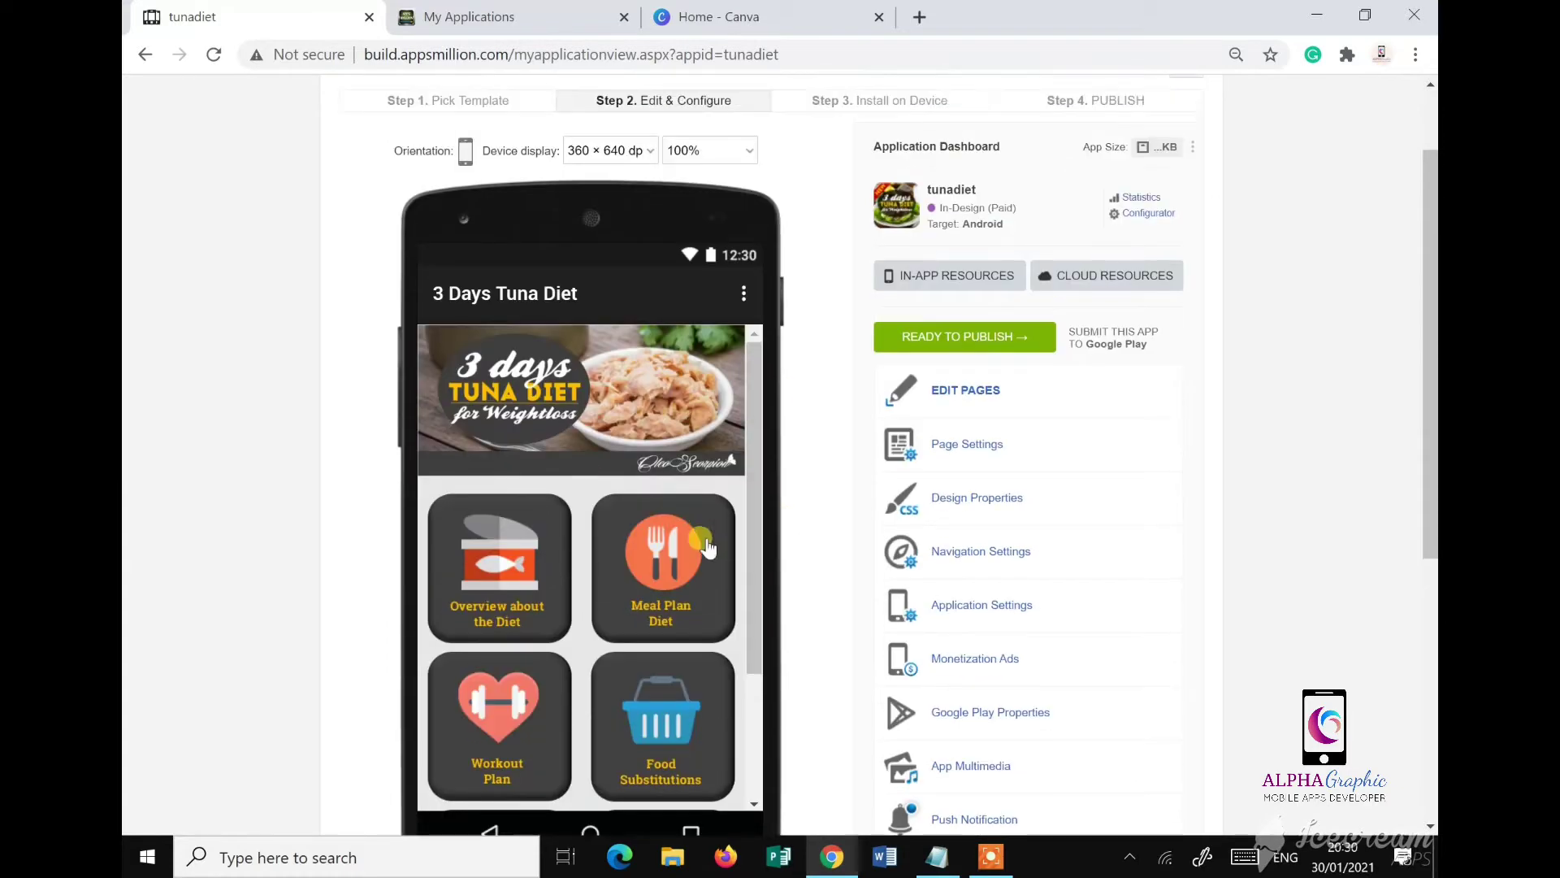
pyautogui.scroll(-2, 610, 609)
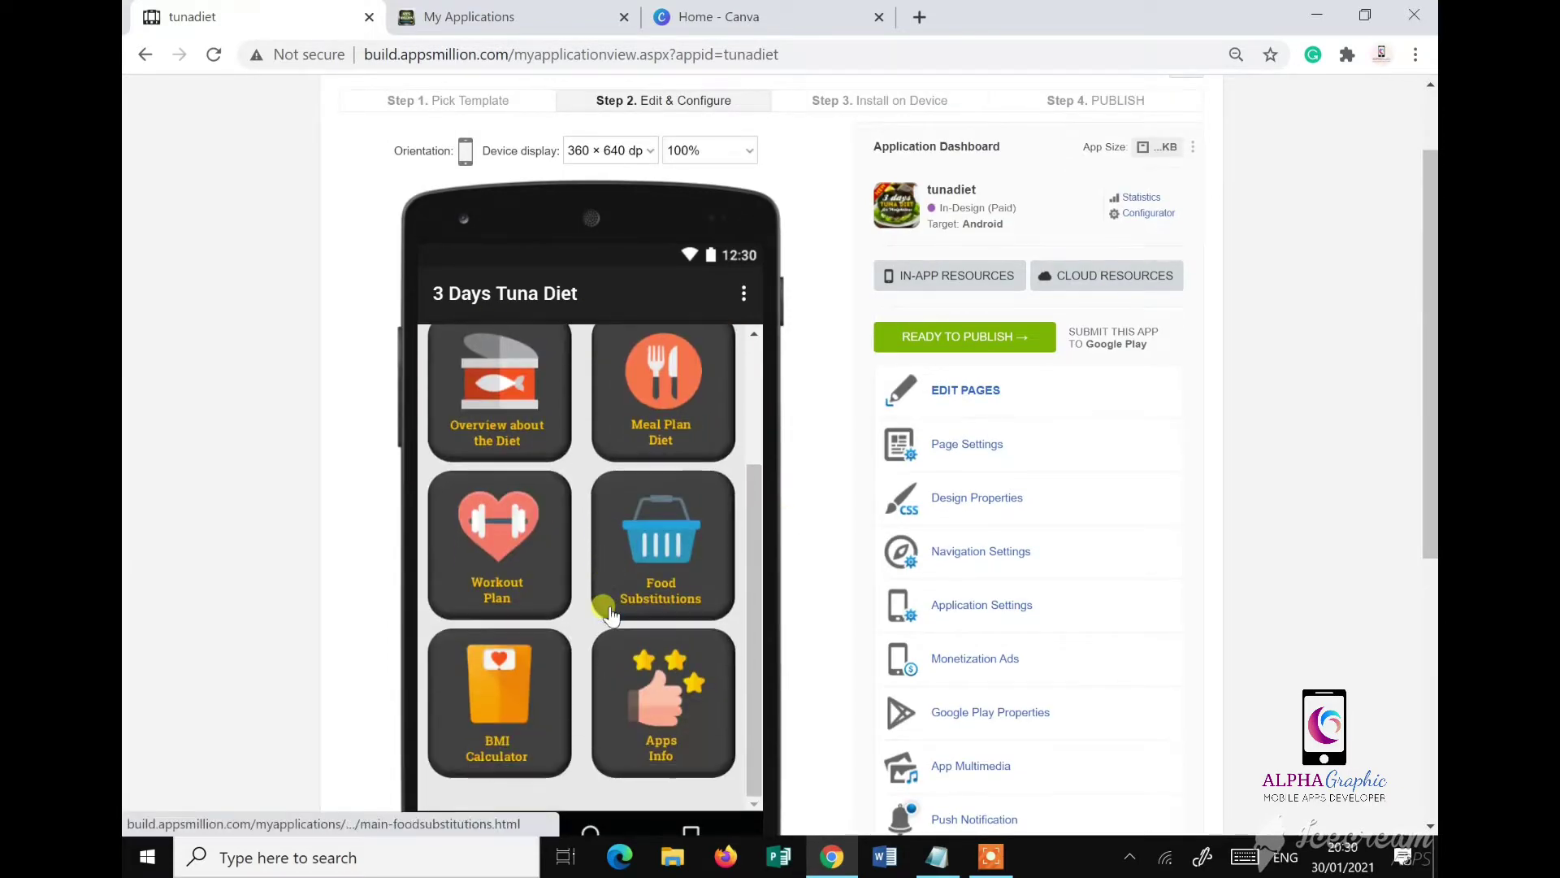
pyautogui.scroll(1, 610, 614)
pyautogui.scroll(-1, 780, 582)
pyautogui.scroll(-2, 612, 451)
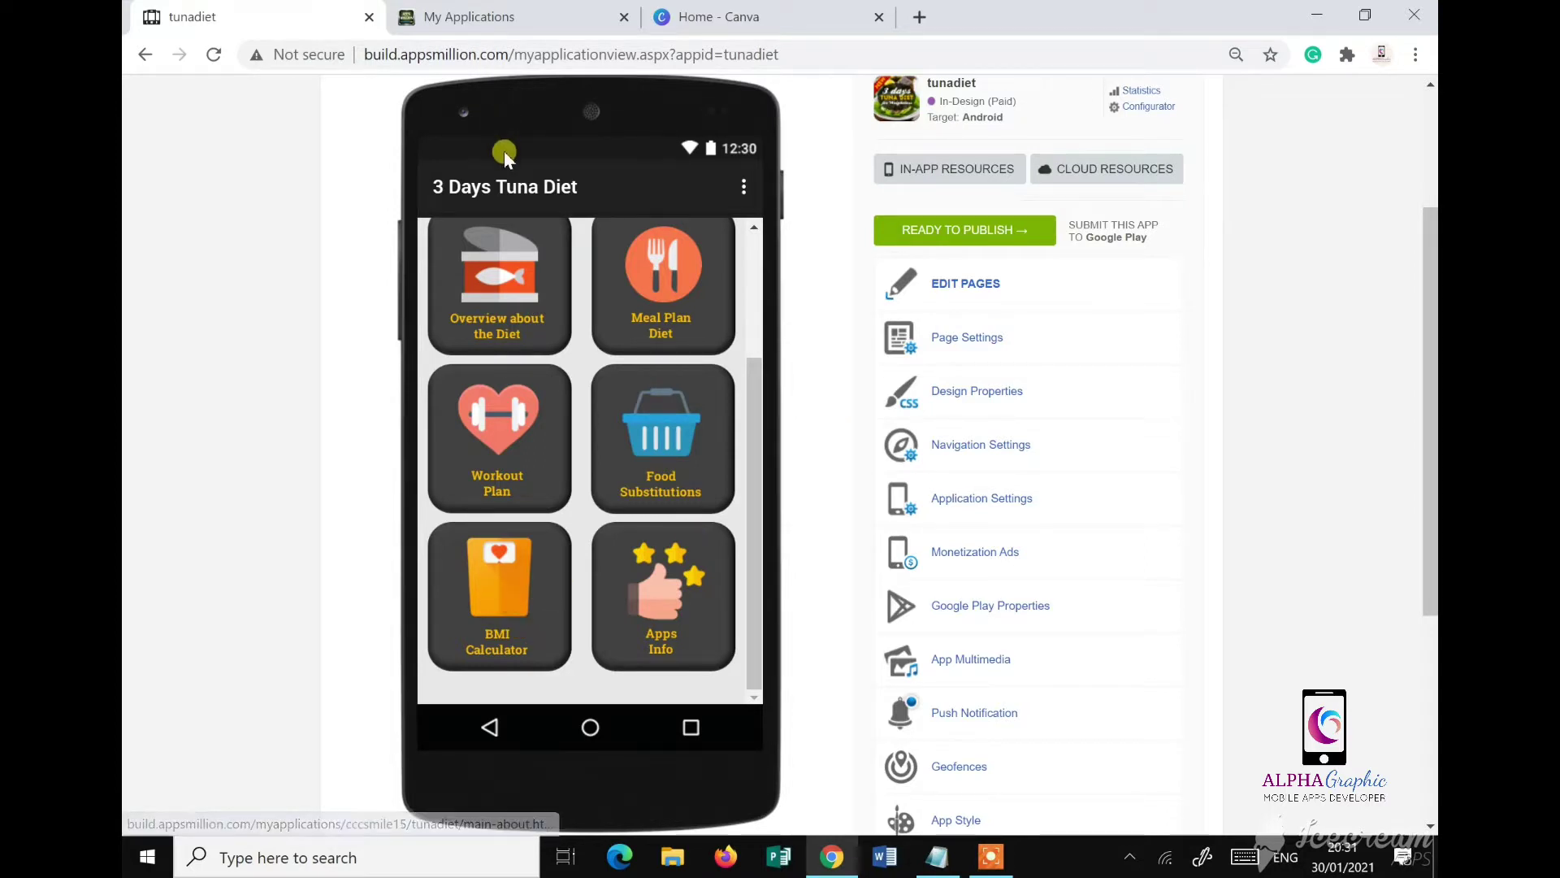
# Step: Check the create.appsmillion.com application list, and review the tuna diet app's menu buttons and dashboard options
pyautogui.click(503, 16)
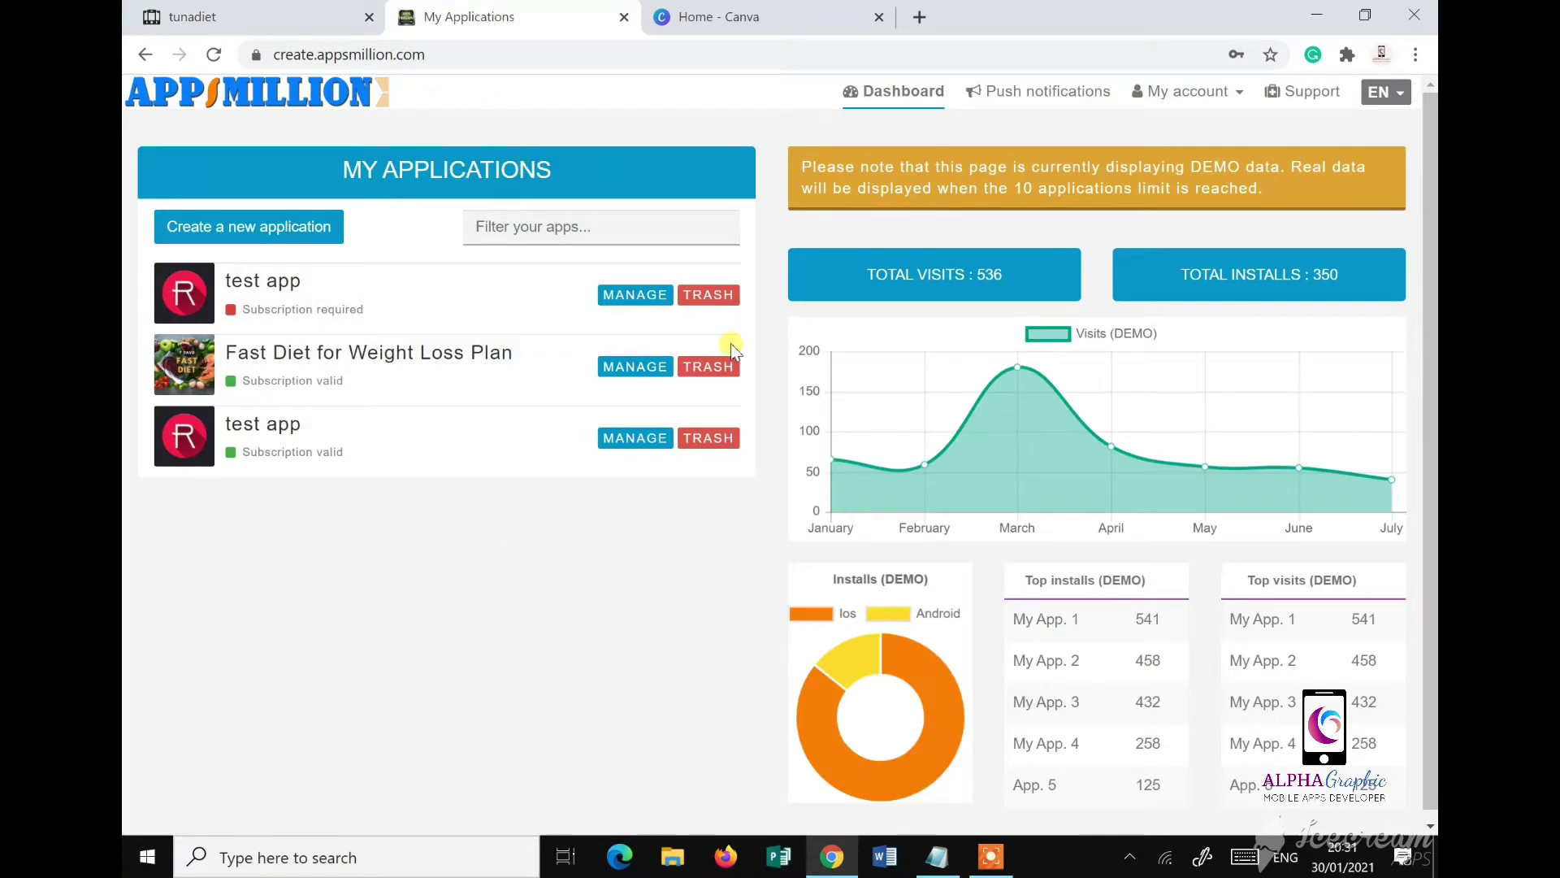
pyautogui.click(329, 15)
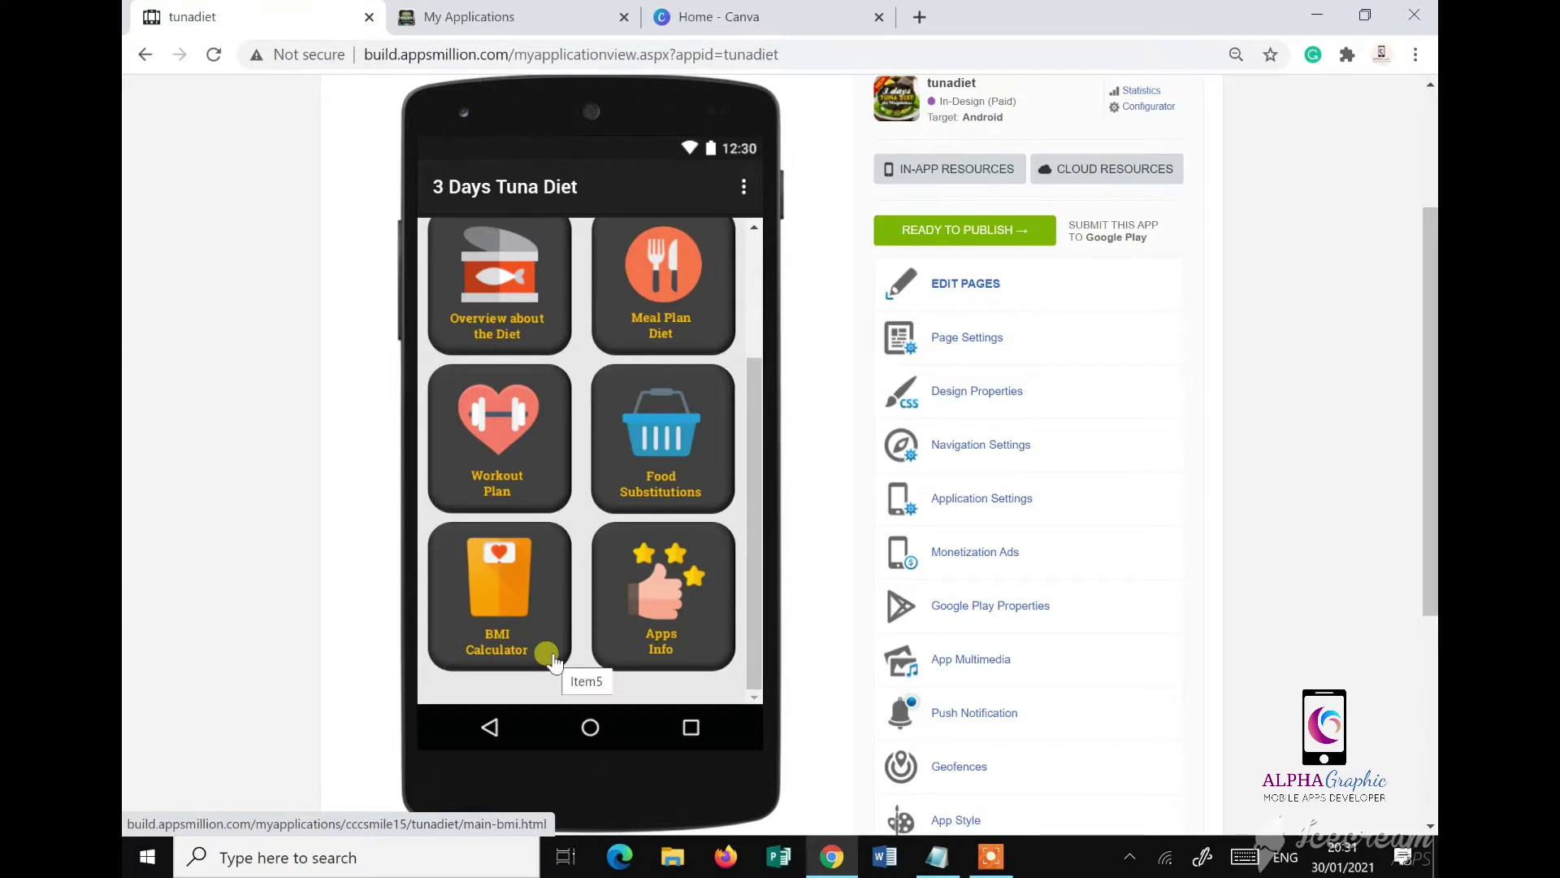
pyautogui.scroll(2, 556, 593)
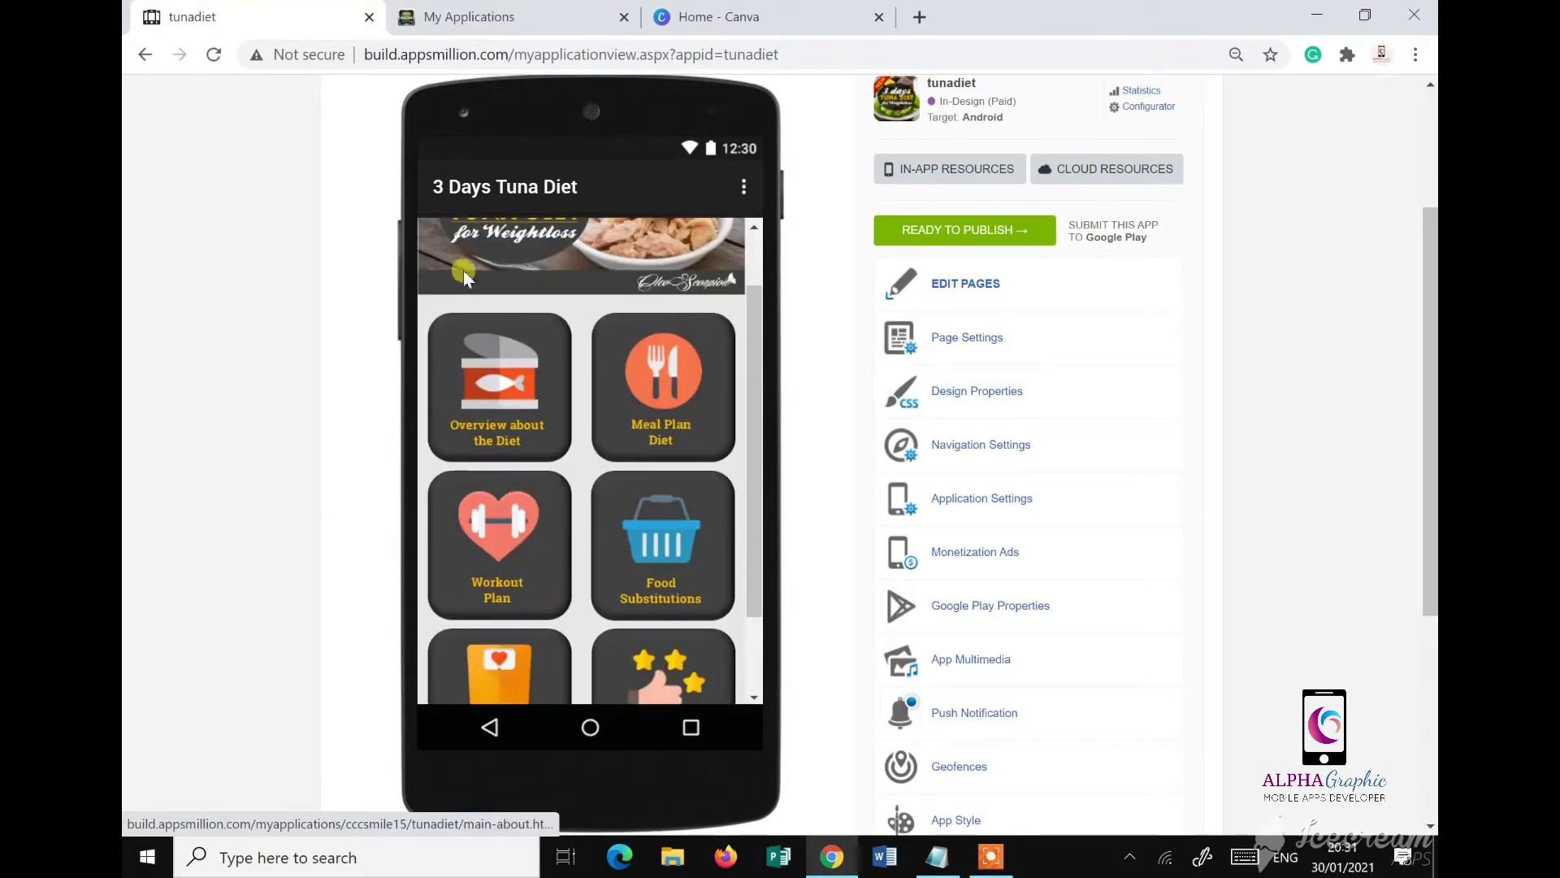
pyautogui.scroll(-2, 528, 366)
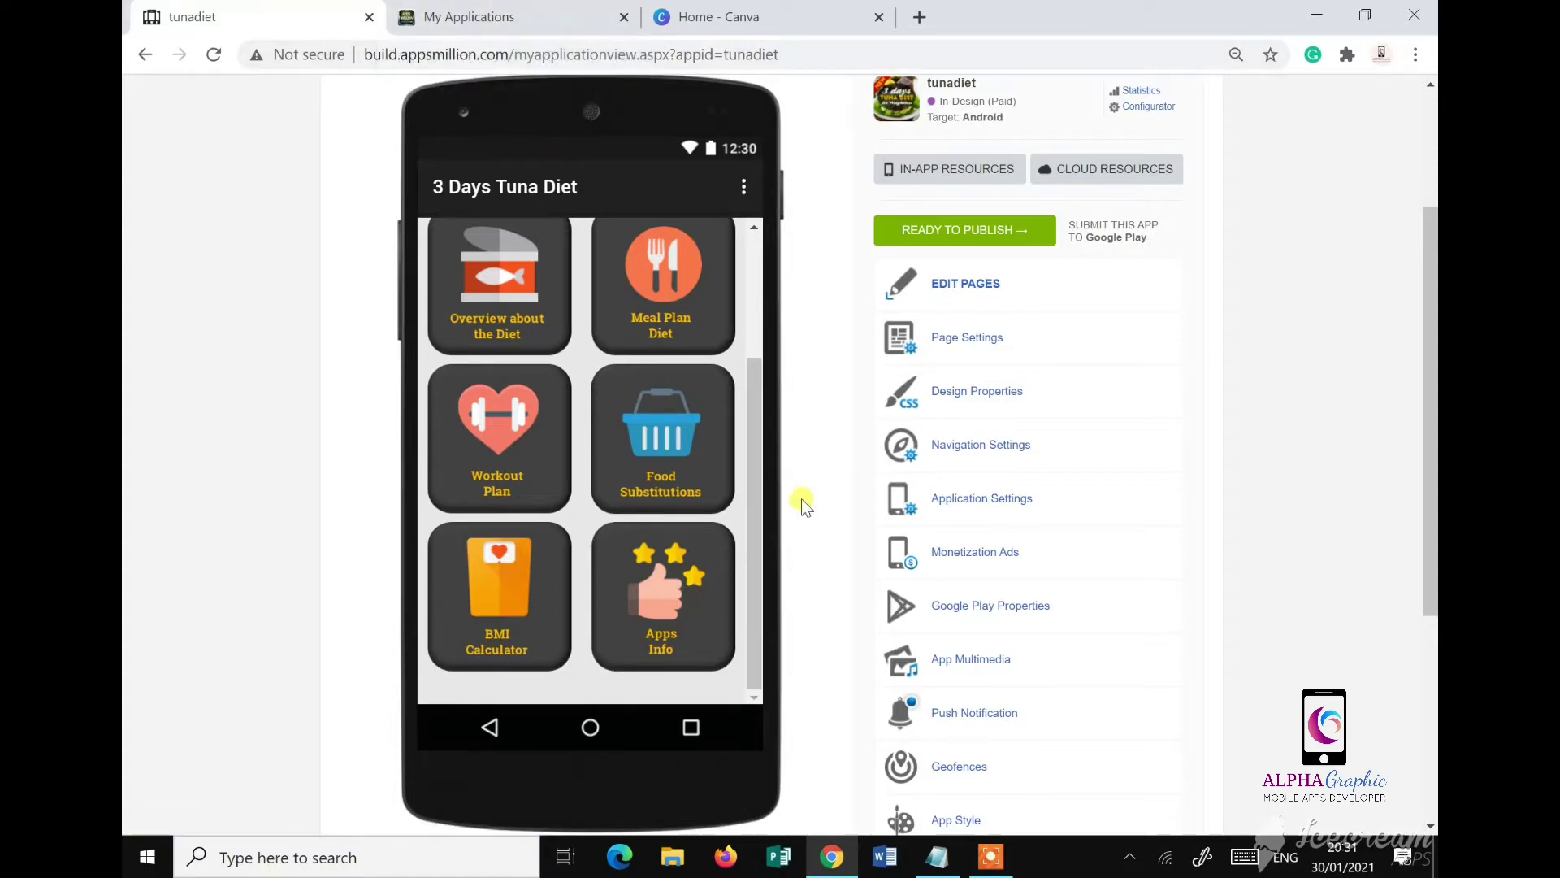
pyautogui.scroll(-2, 802, 499)
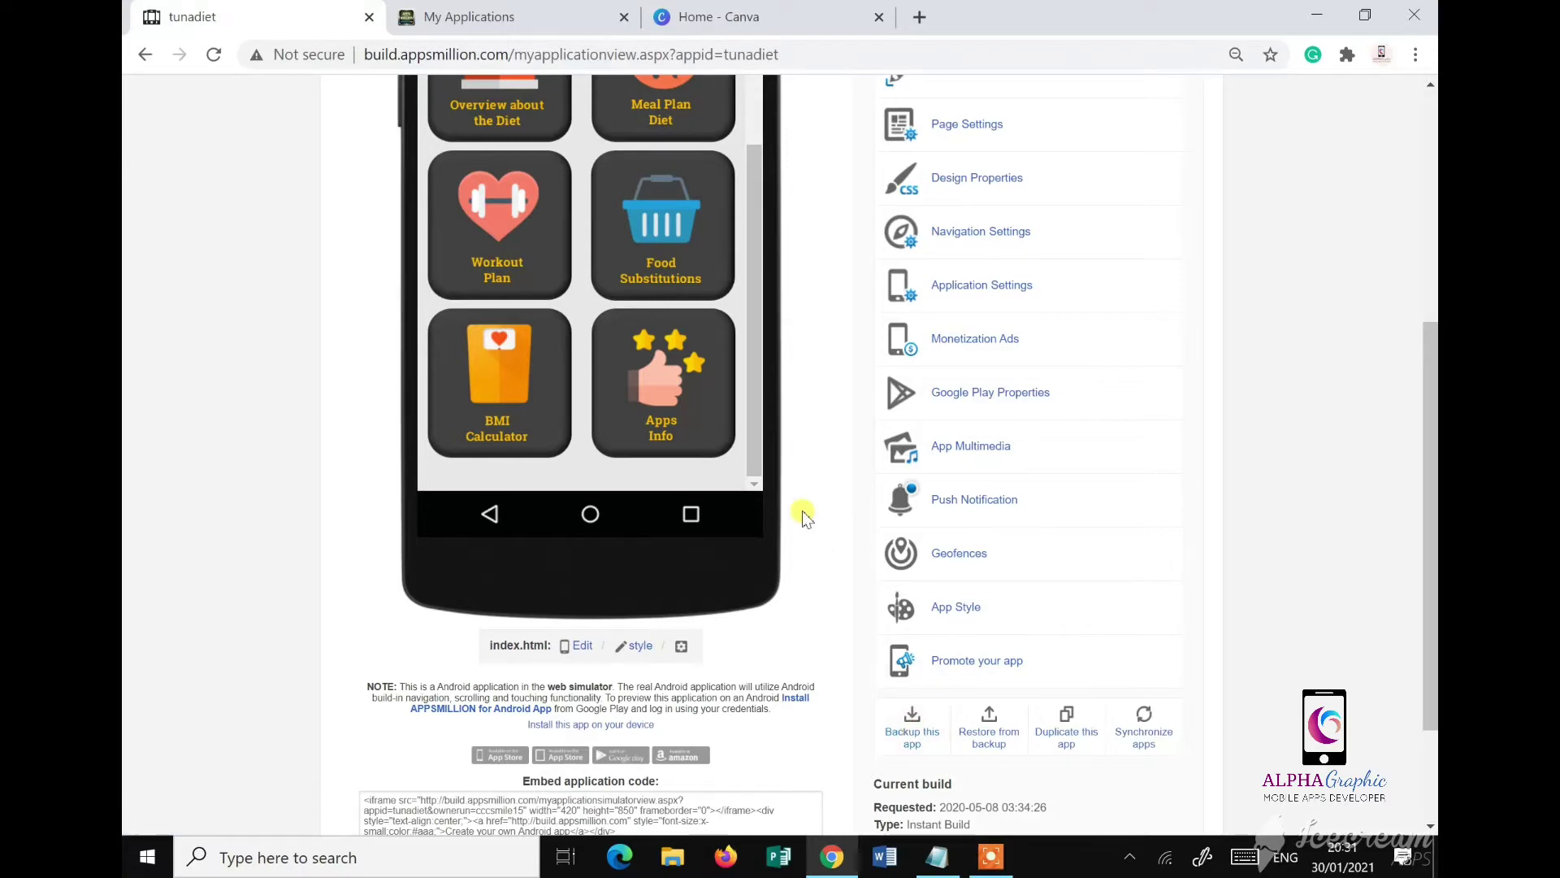
pyautogui.scroll(3, 802, 510)
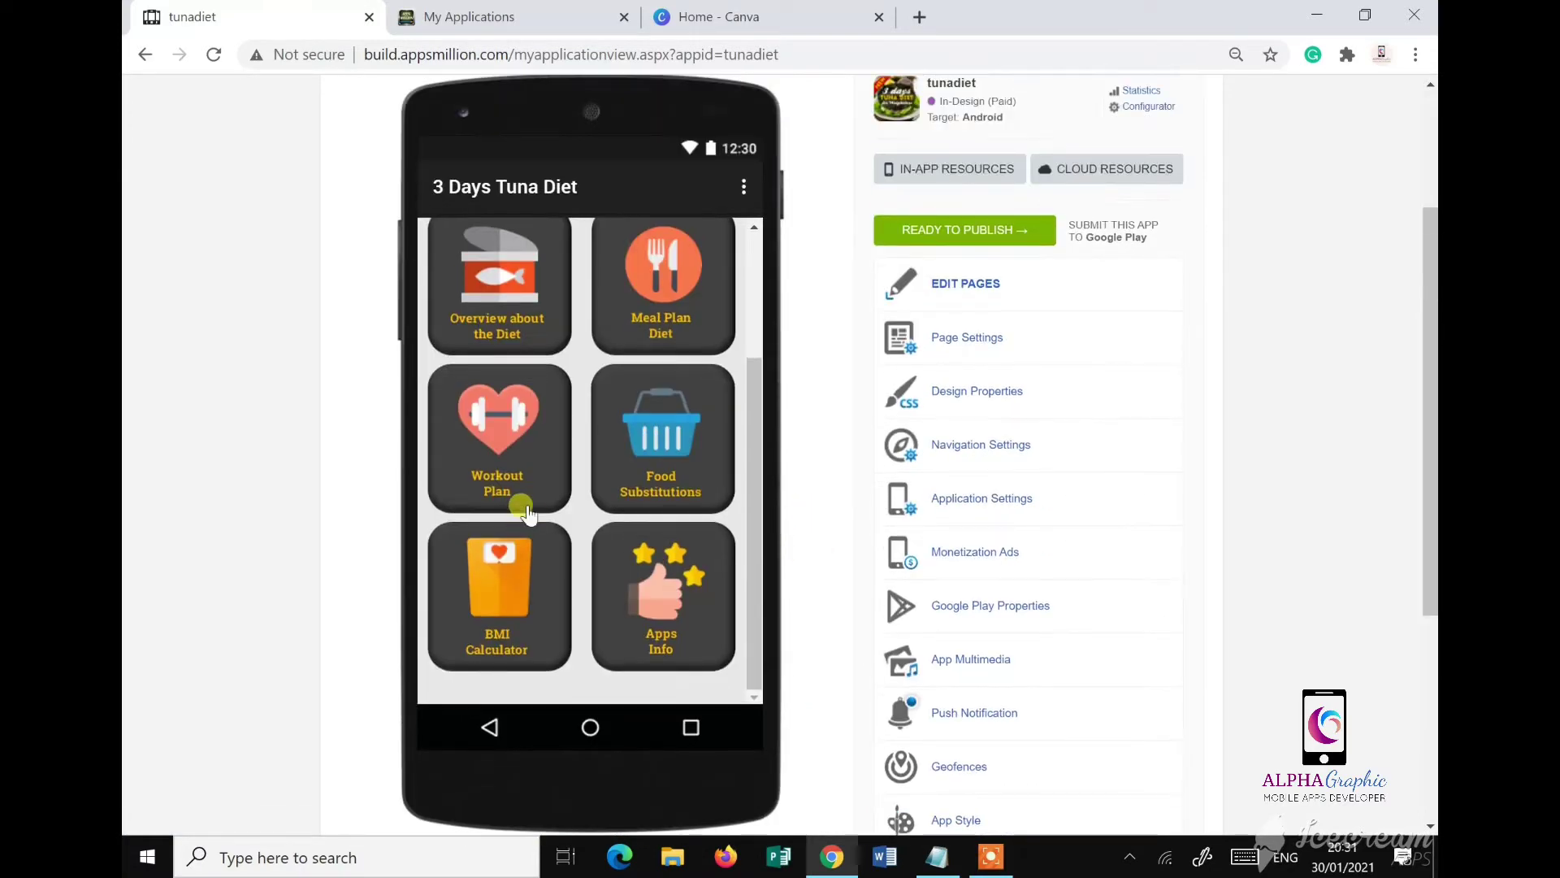
pyautogui.scroll(3, 615, 505)
pyautogui.scroll(-3, 615, 505)
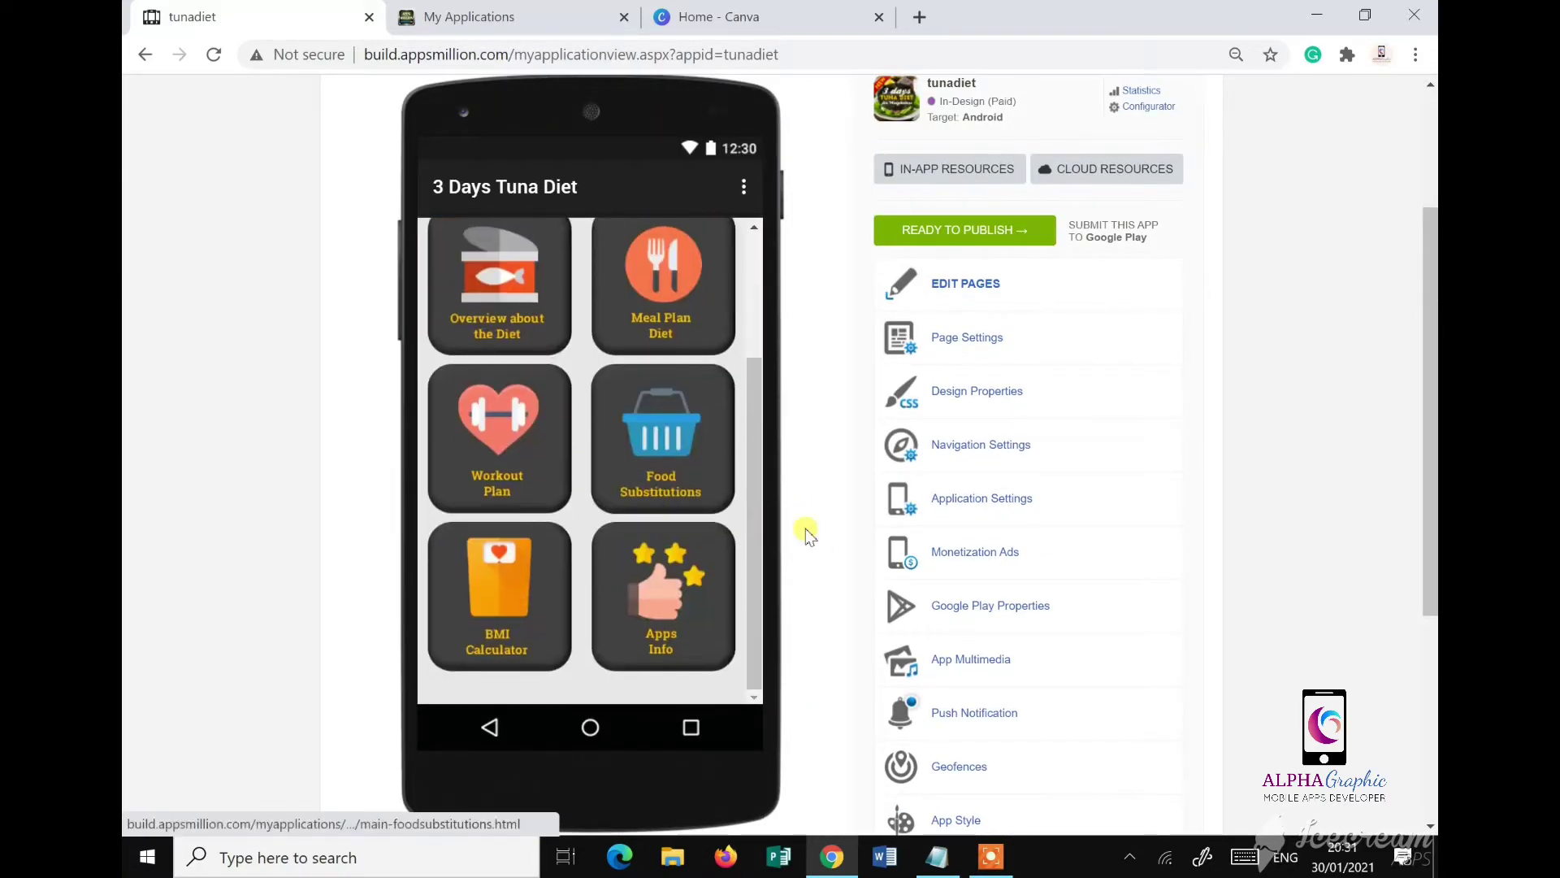
# Step: Switch to the desktop and open the tuna diet backup file folder inside appsmillion backup app files, under tuna diet backup
pyautogui.click(1322, 13)
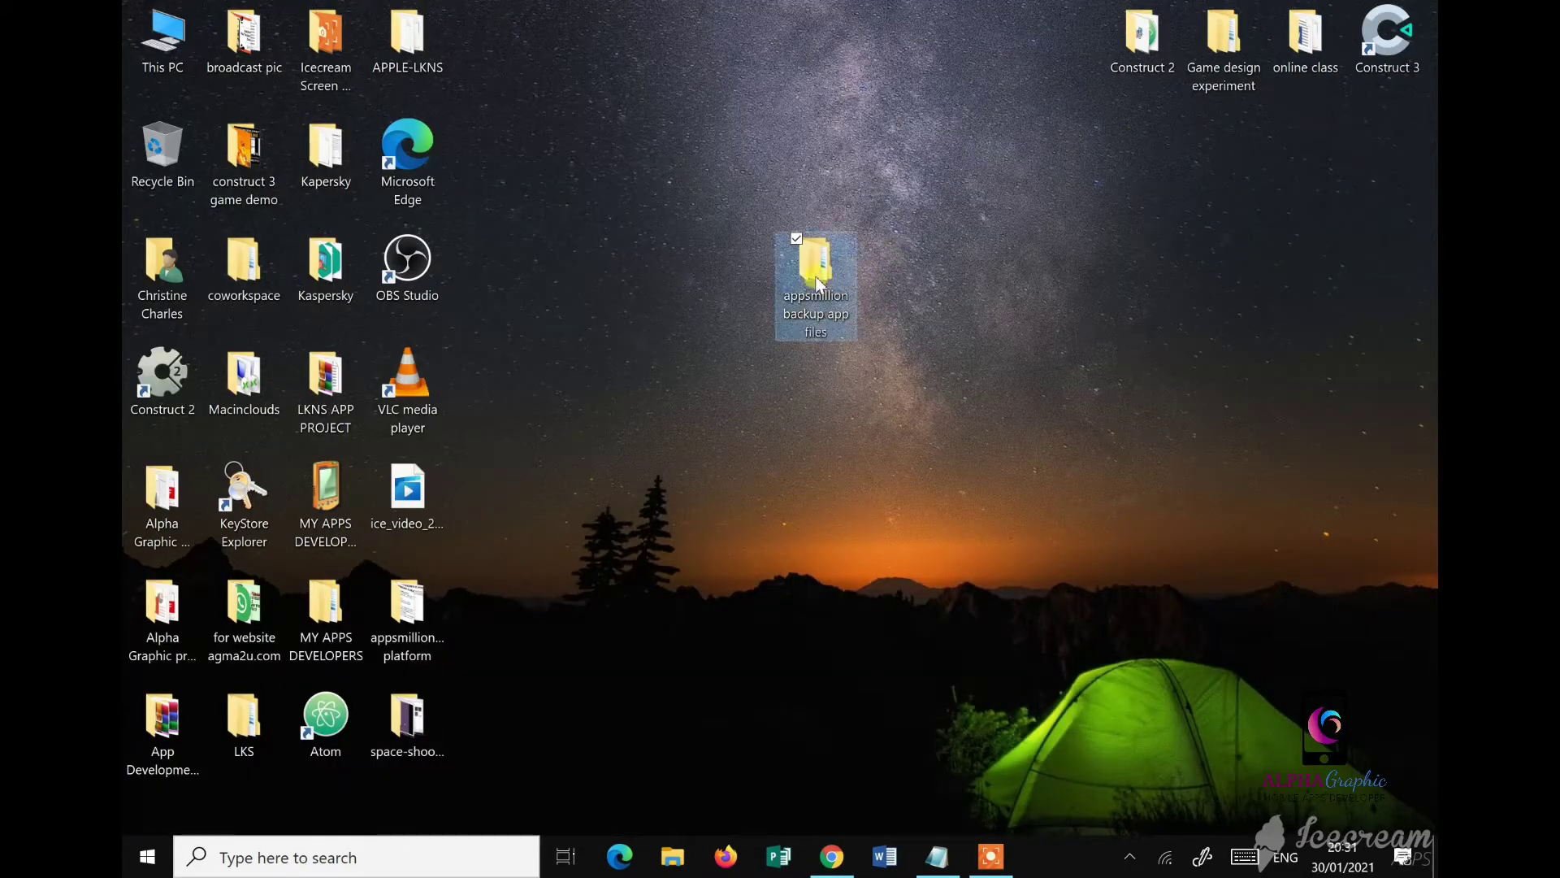
pyautogui.doubleClick(816, 280)
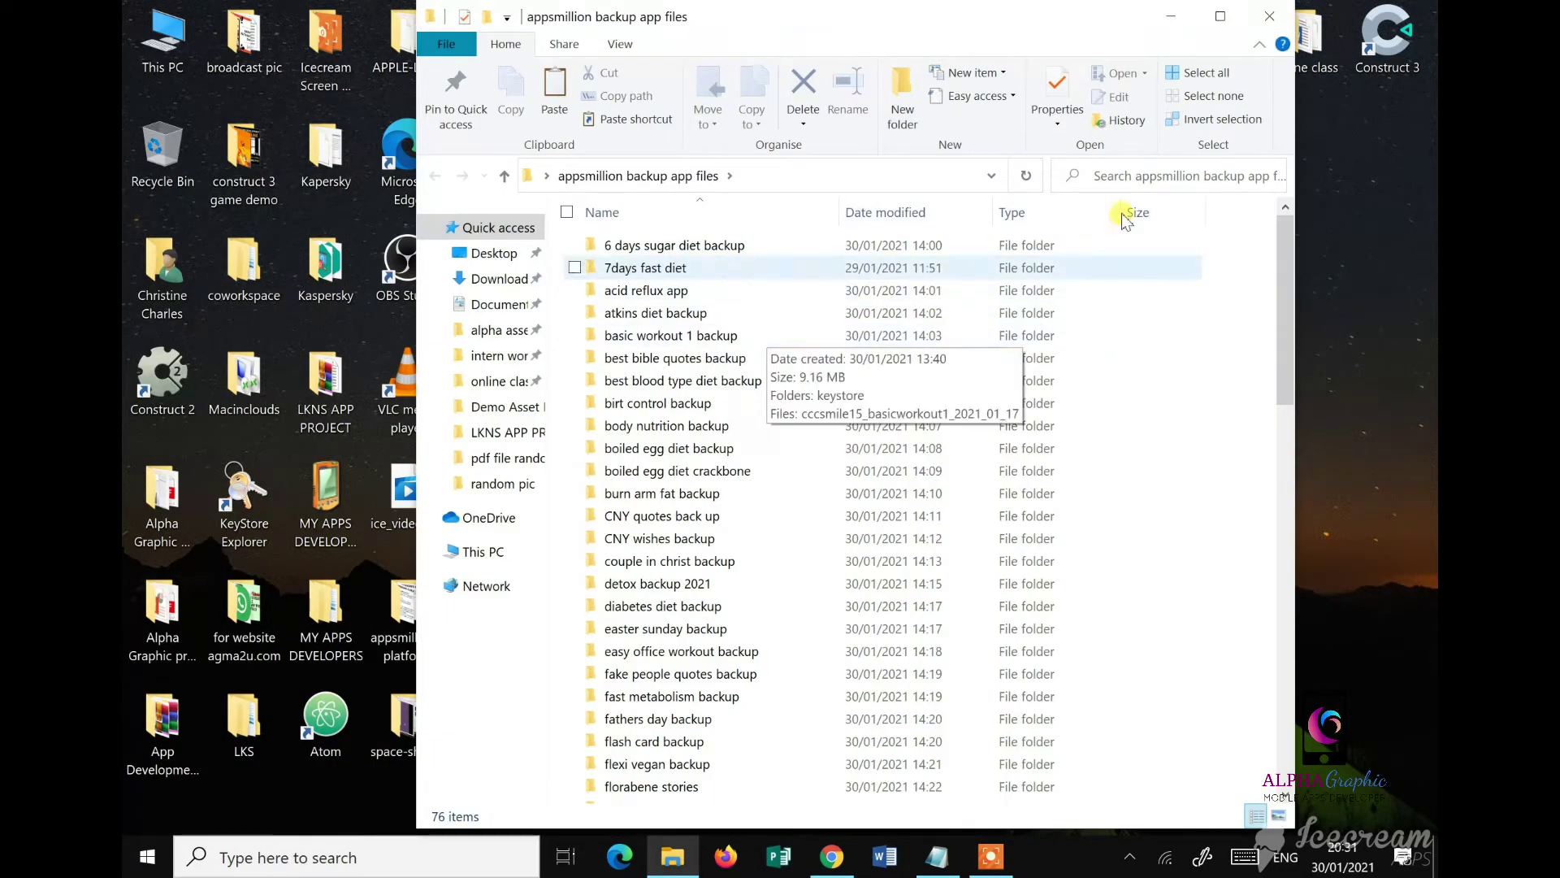
pyautogui.press('t')
pyautogui.click(1154, 178)
pyautogui.write('n')
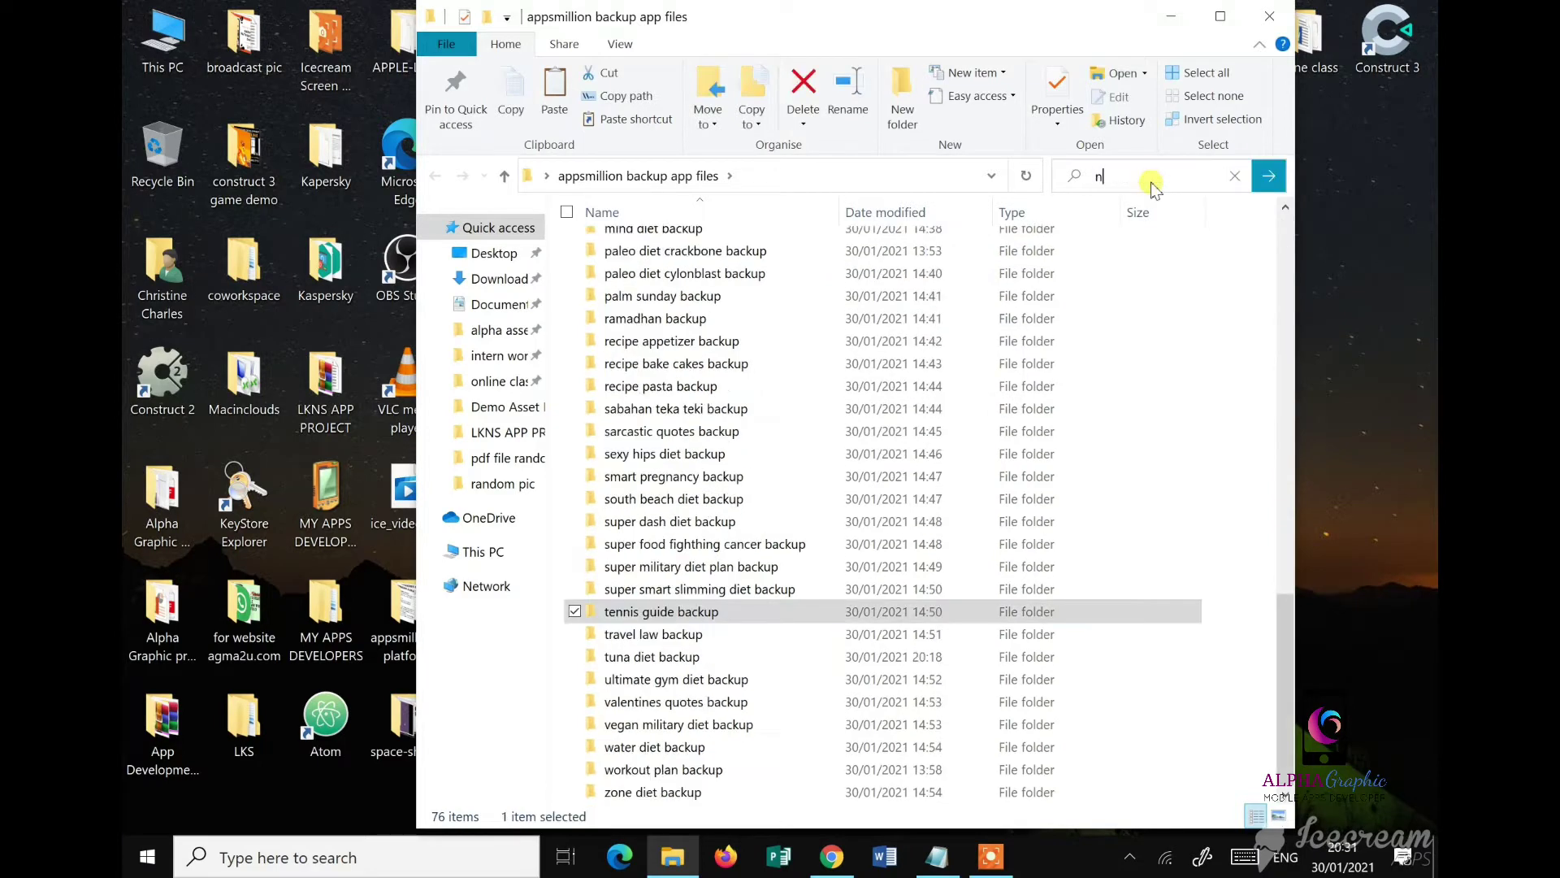
pyautogui.click(644, 657)
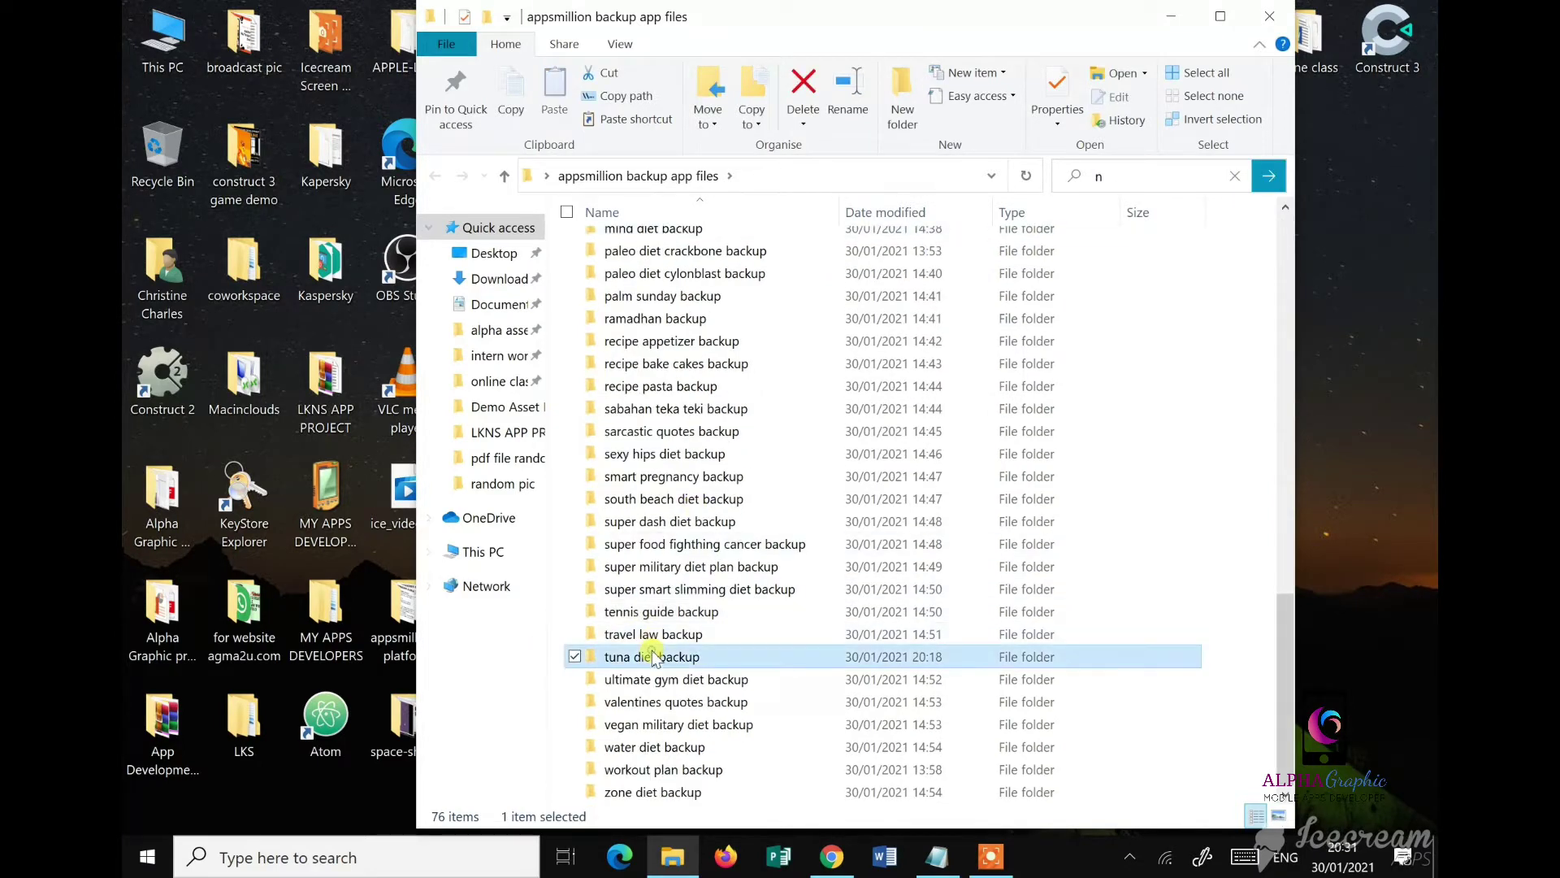
pyautogui.doubleClick(644, 657)
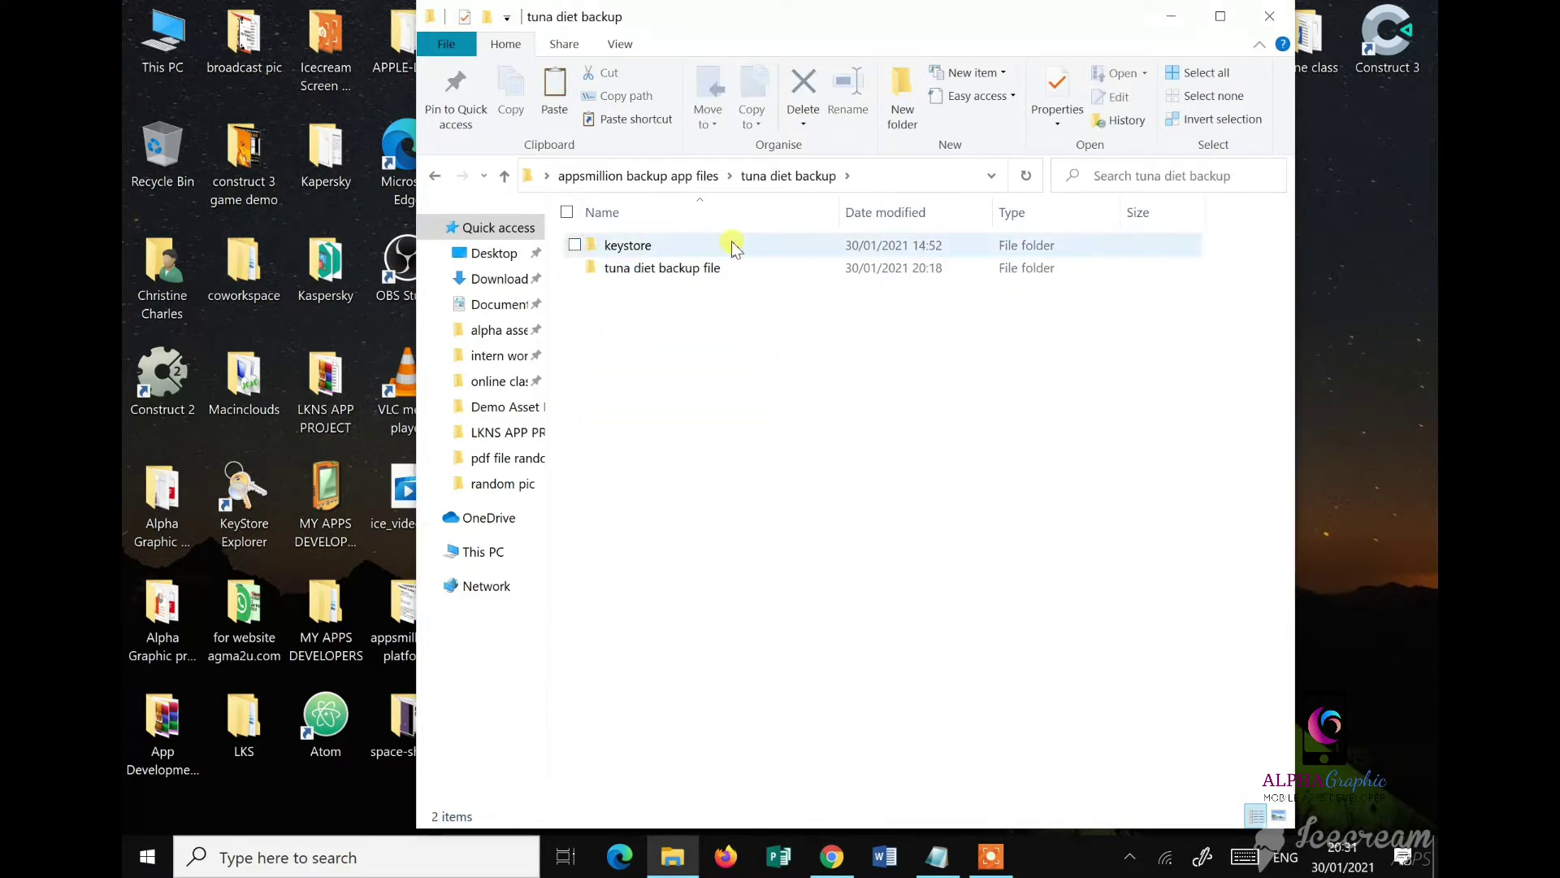
pyautogui.click(714, 277)
pyautogui.doubleClick(713, 277)
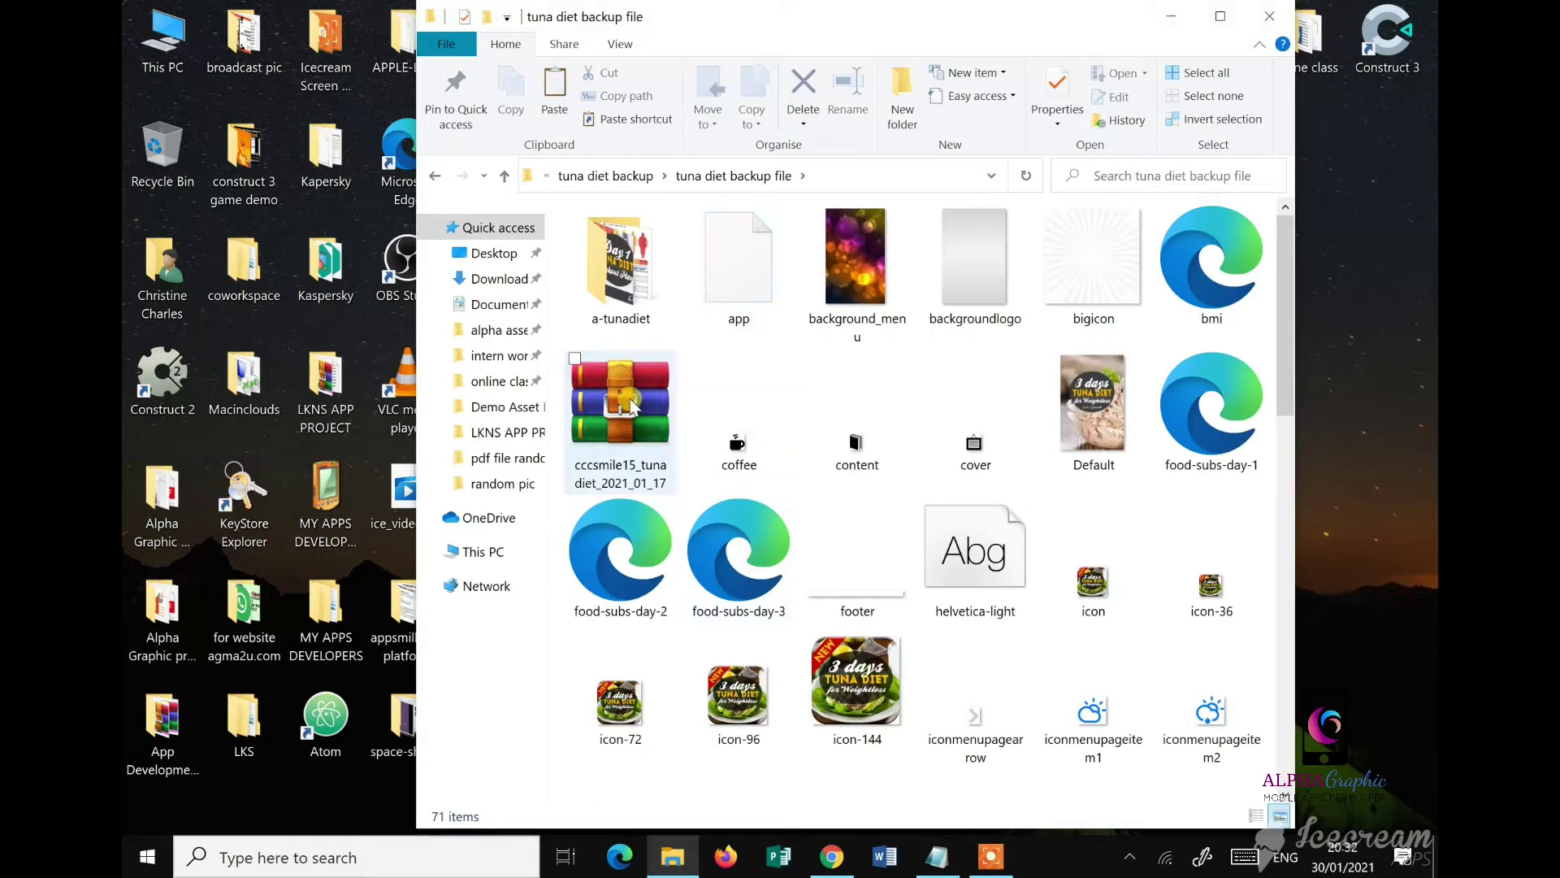
# Step: Look through the tuna diet backup files and the images in the a-tunadiet folder
pyautogui.scroll(-12, 977, 410)
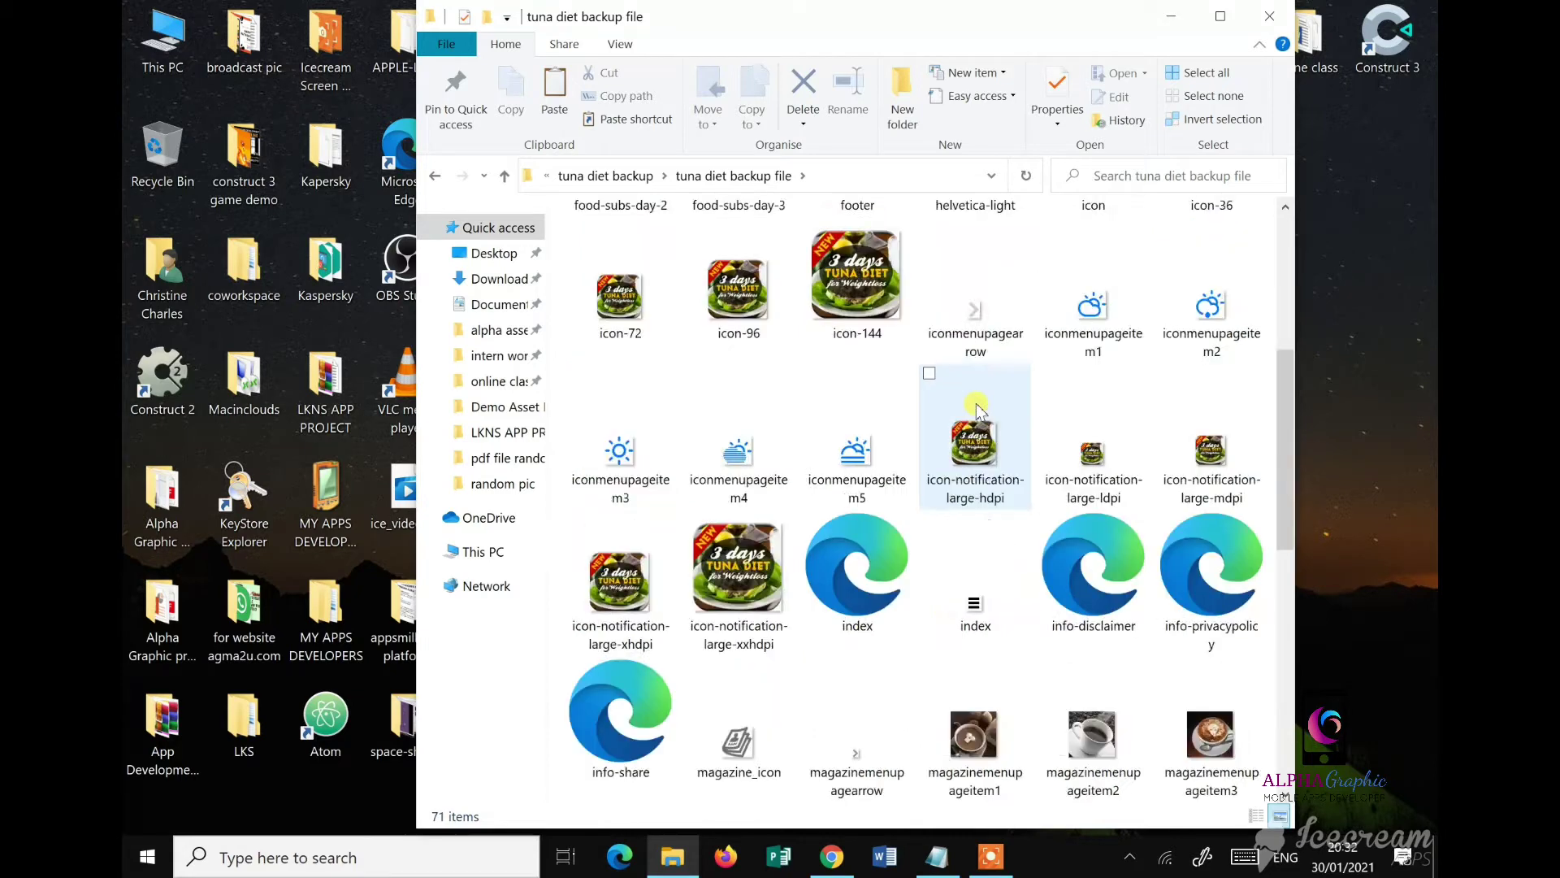
pyautogui.scroll(12, 978, 410)
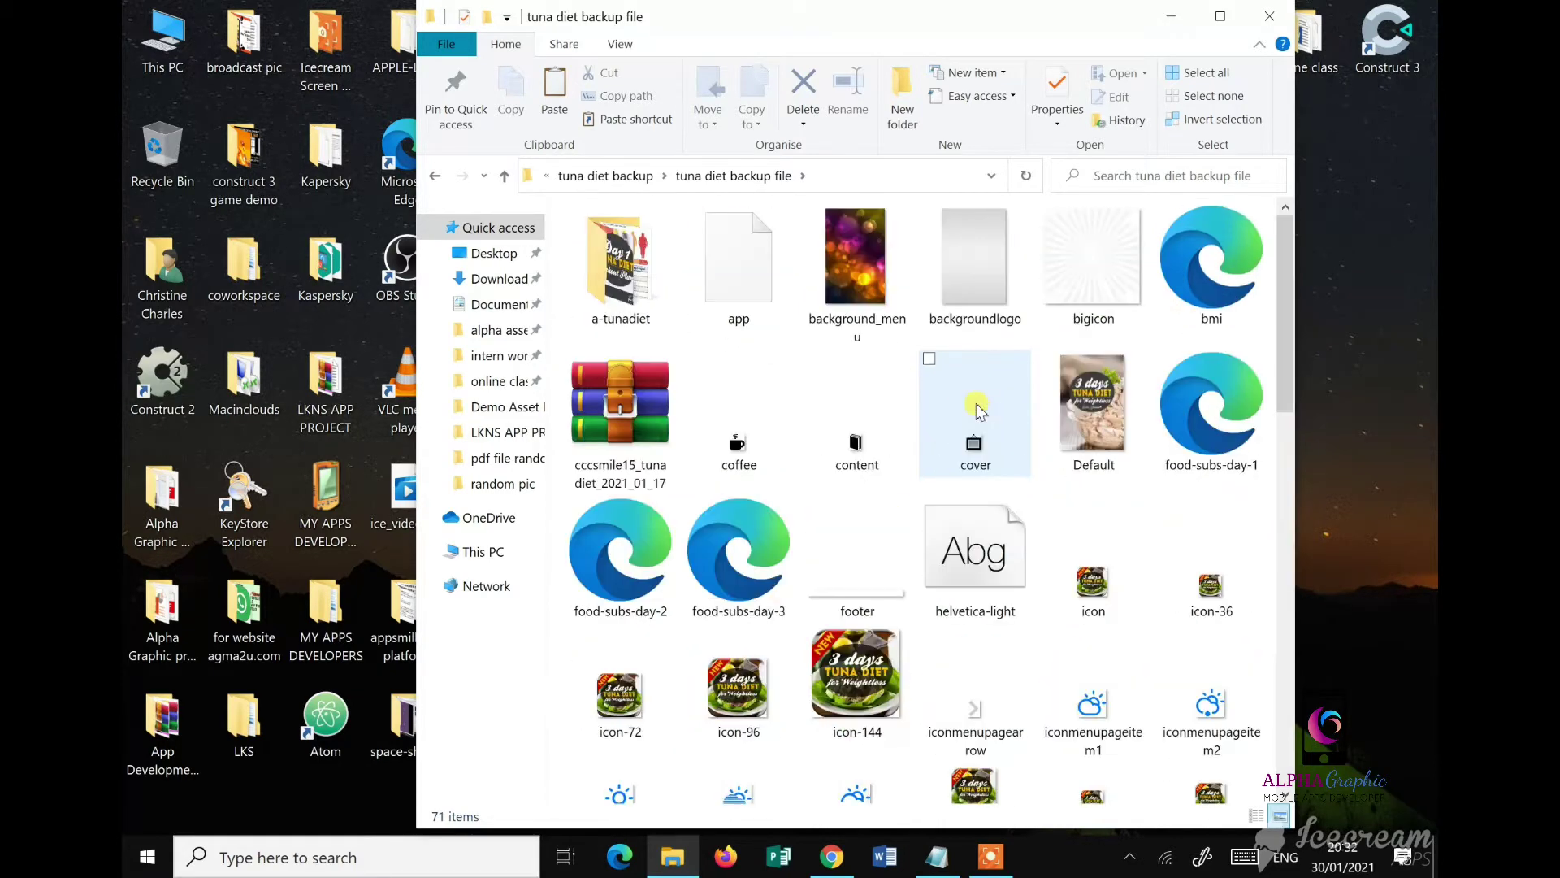
pyautogui.doubleClick(592, 260)
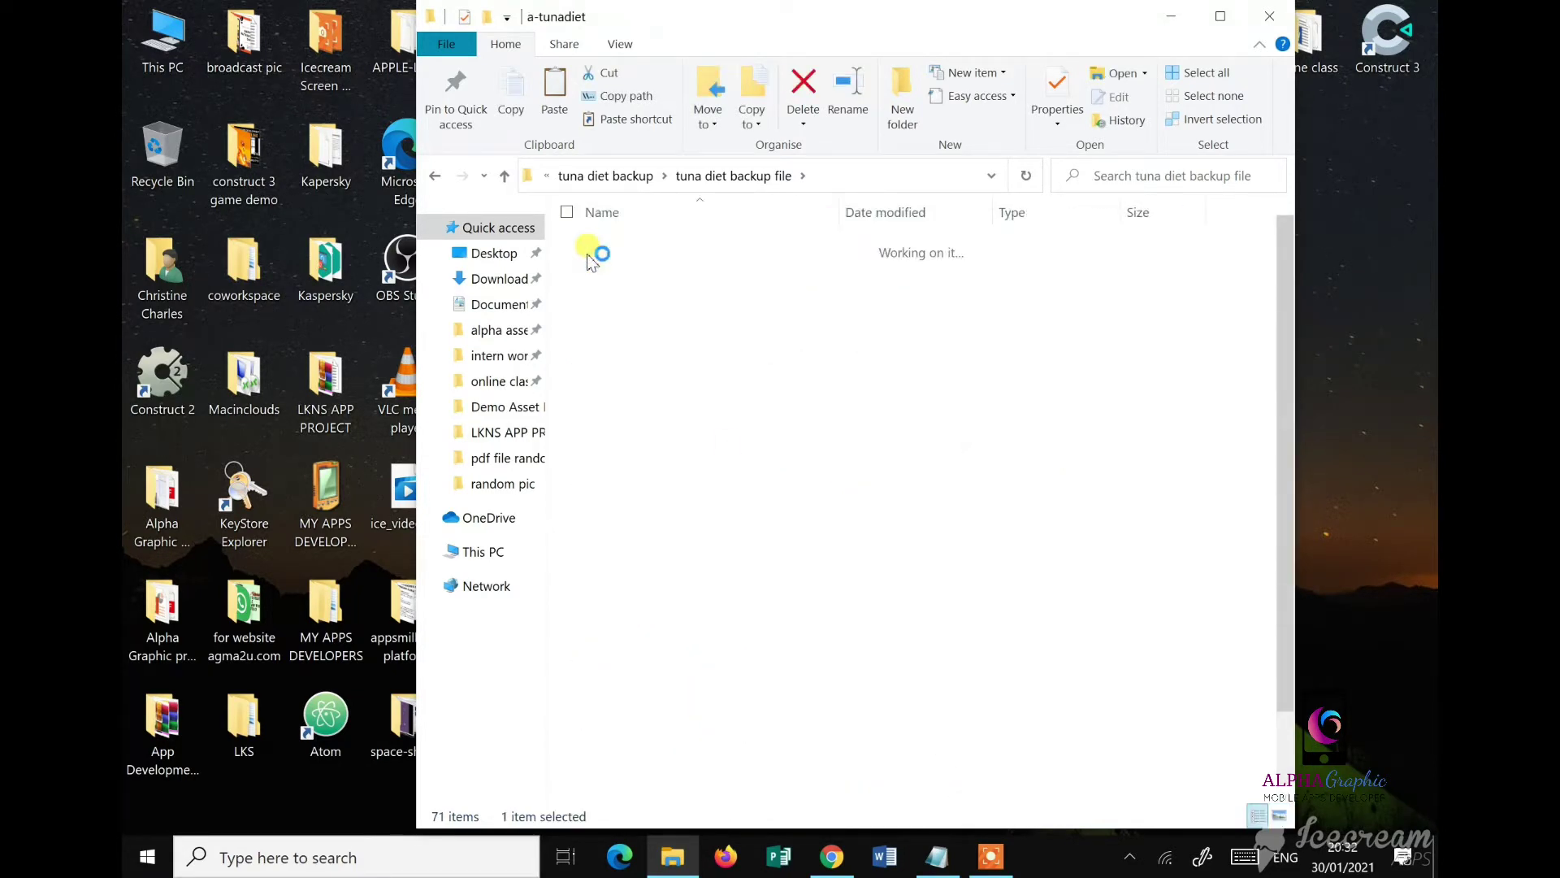
pyautogui.scroll(-2, 962, 560)
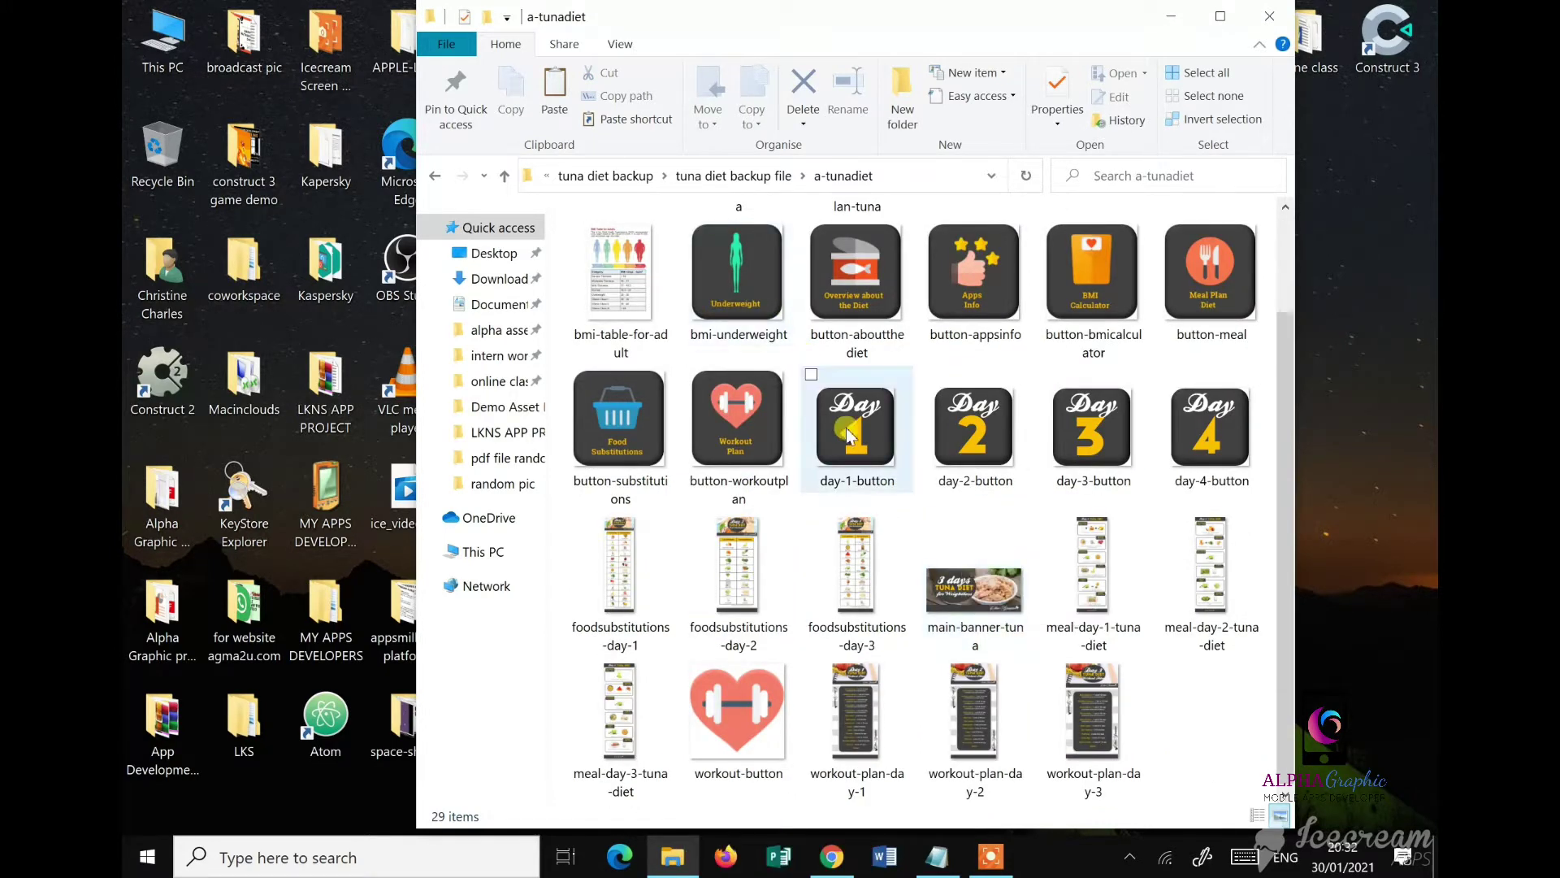
# Step: Review the remaining images in the a-tunadiet folder and return to the tuna diet backup file folder
pyautogui.scroll(2, 934, 512)
pyautogui.scroll(-2, 1121, 479)
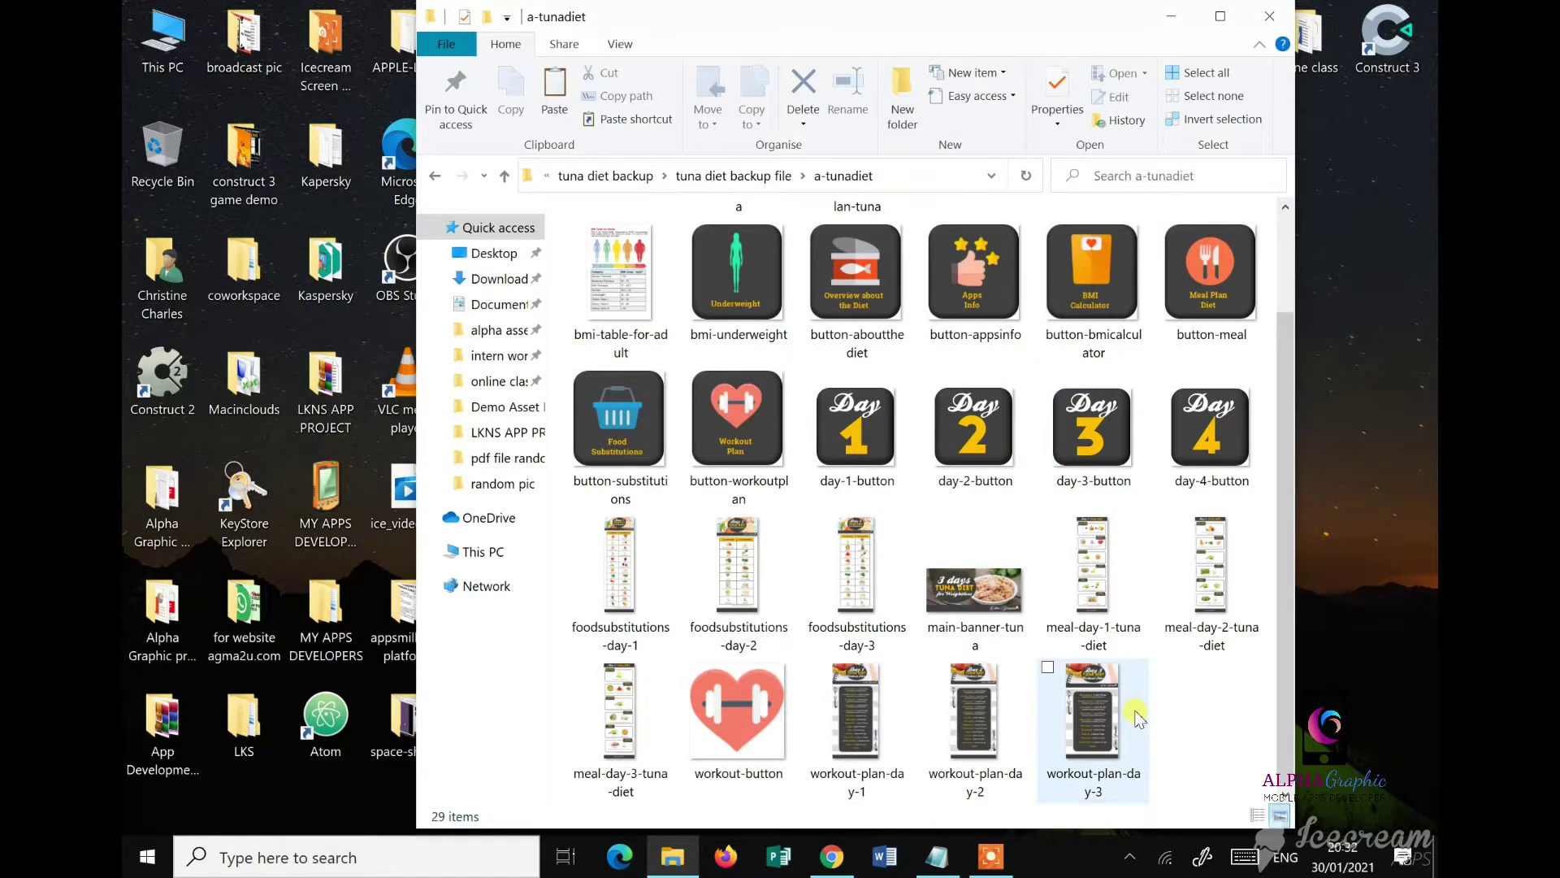
pyautogui.scroll(2, 1138, 718)
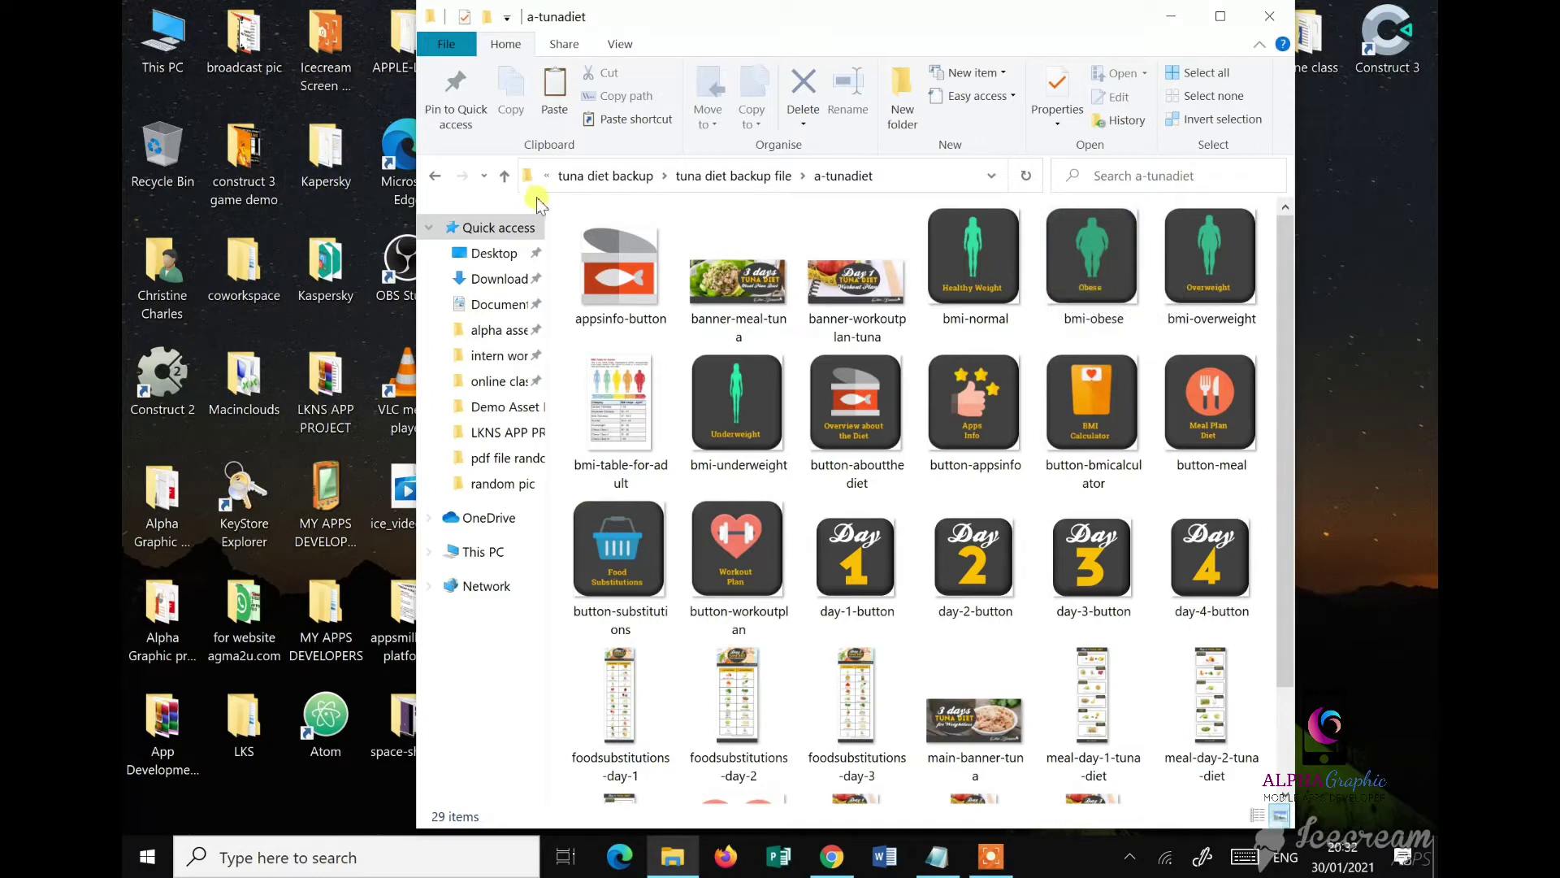
pyautogui.moveTo(703, 21); pyautogui.dragTo(523, 33)
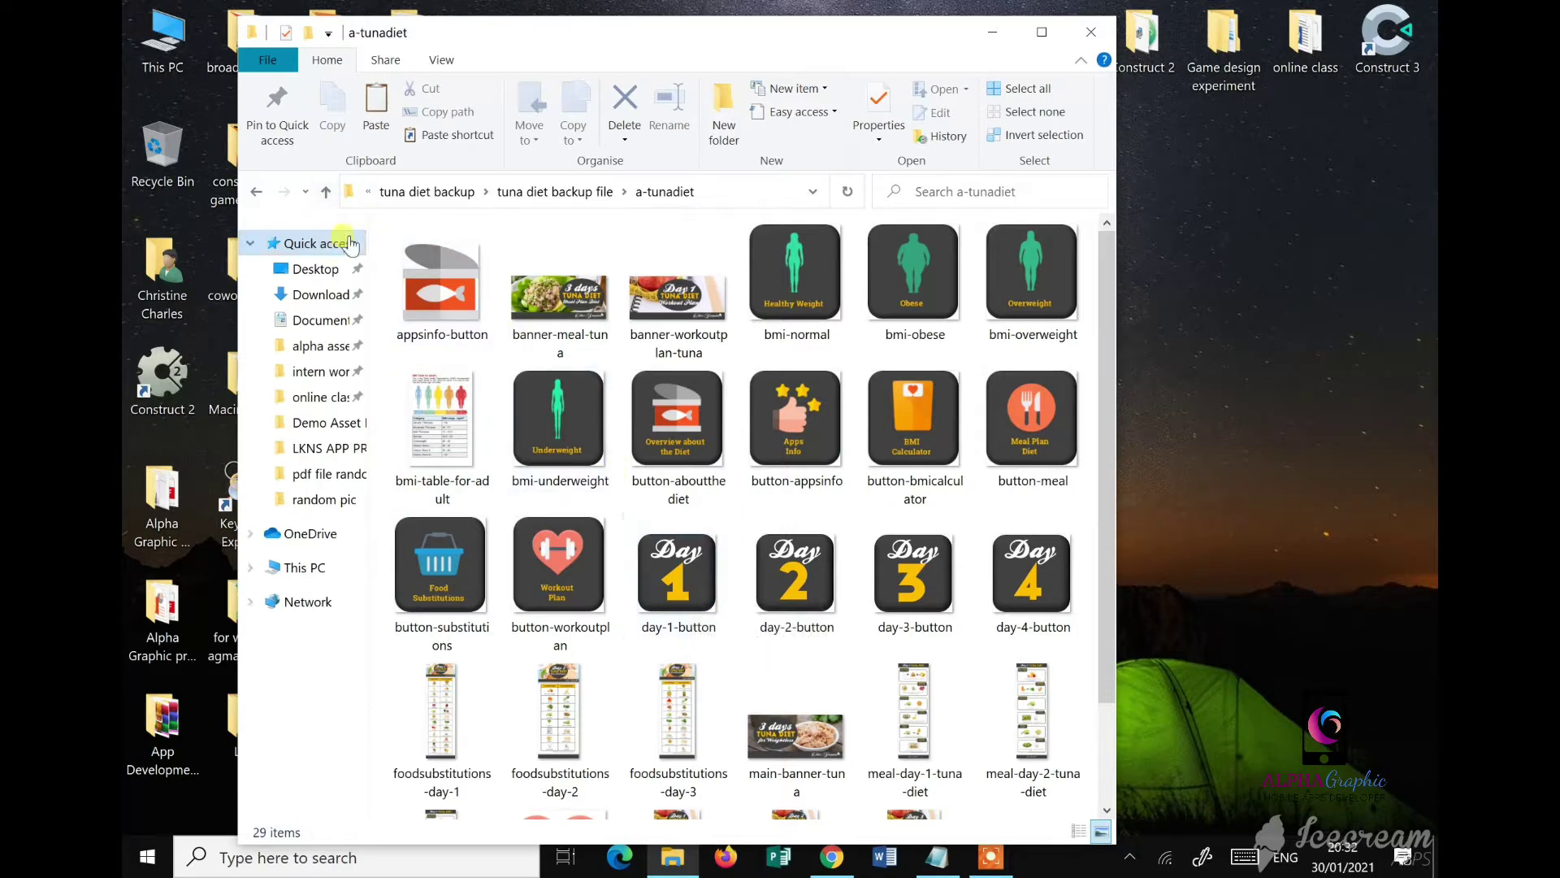
pyautogui.click(325, 191)
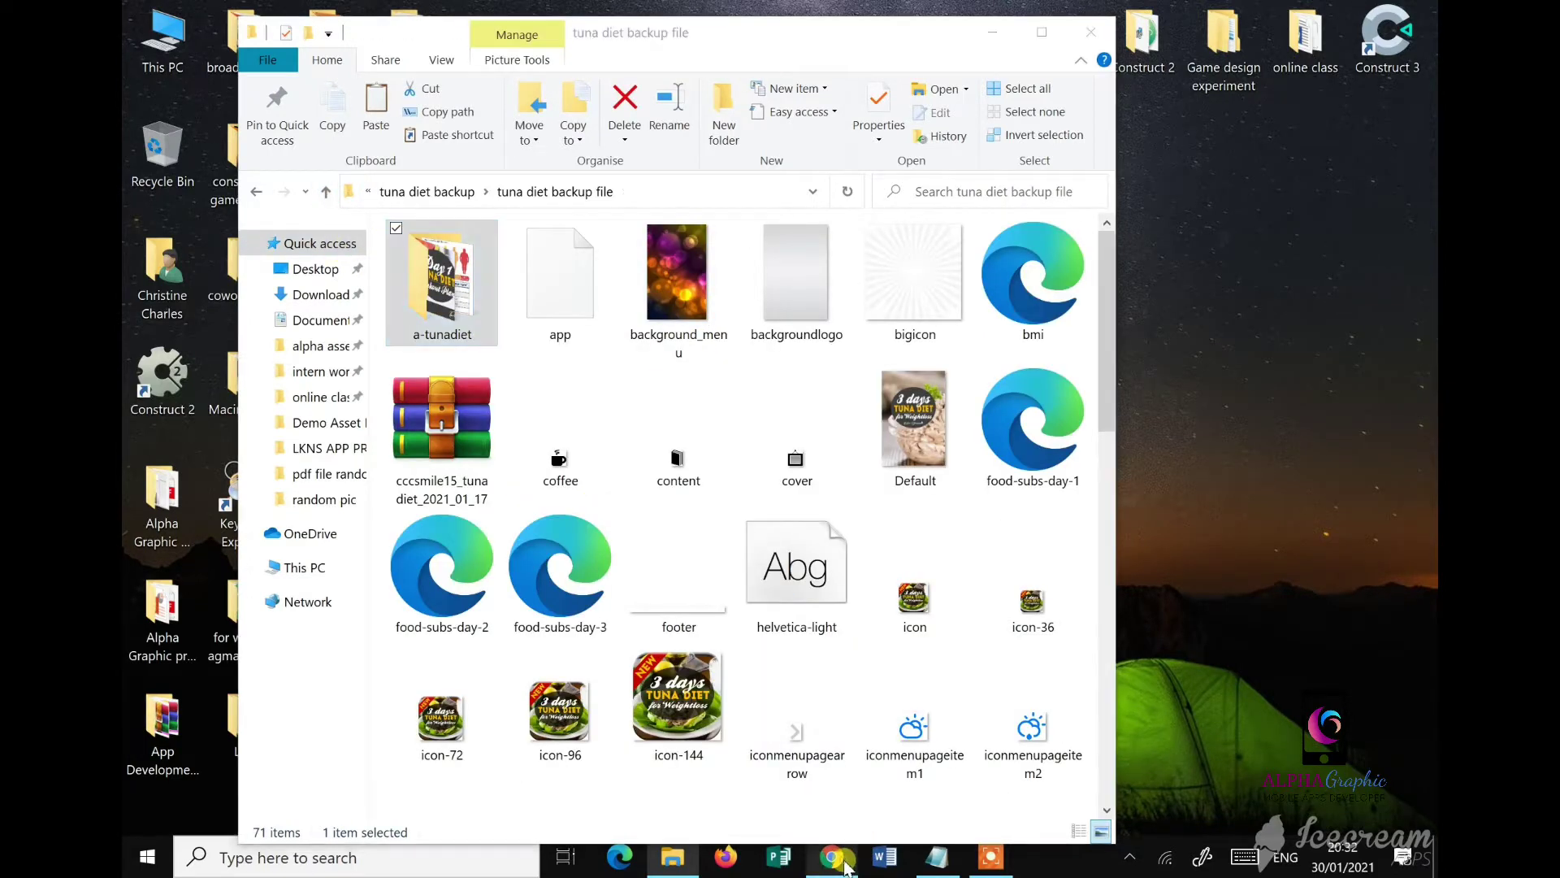
# Step: Switch back to Chrome and open the page list of the tunadiet app for editing
pyautogui.click(830, 857)
pyautogui.scroll(2, 787, 524)
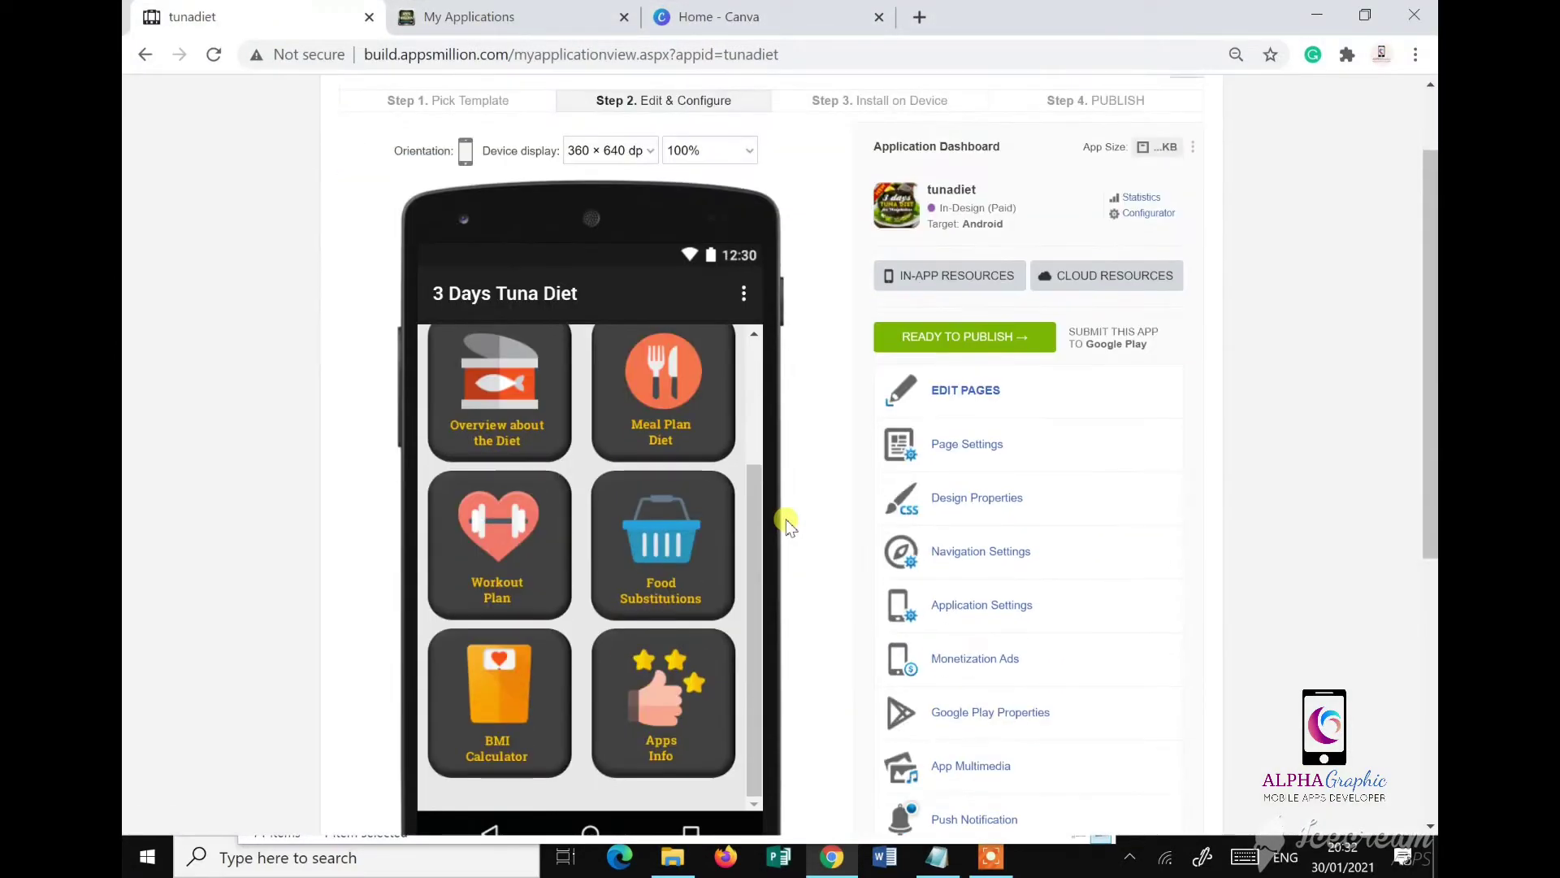
pyautogui.click(967, 390)
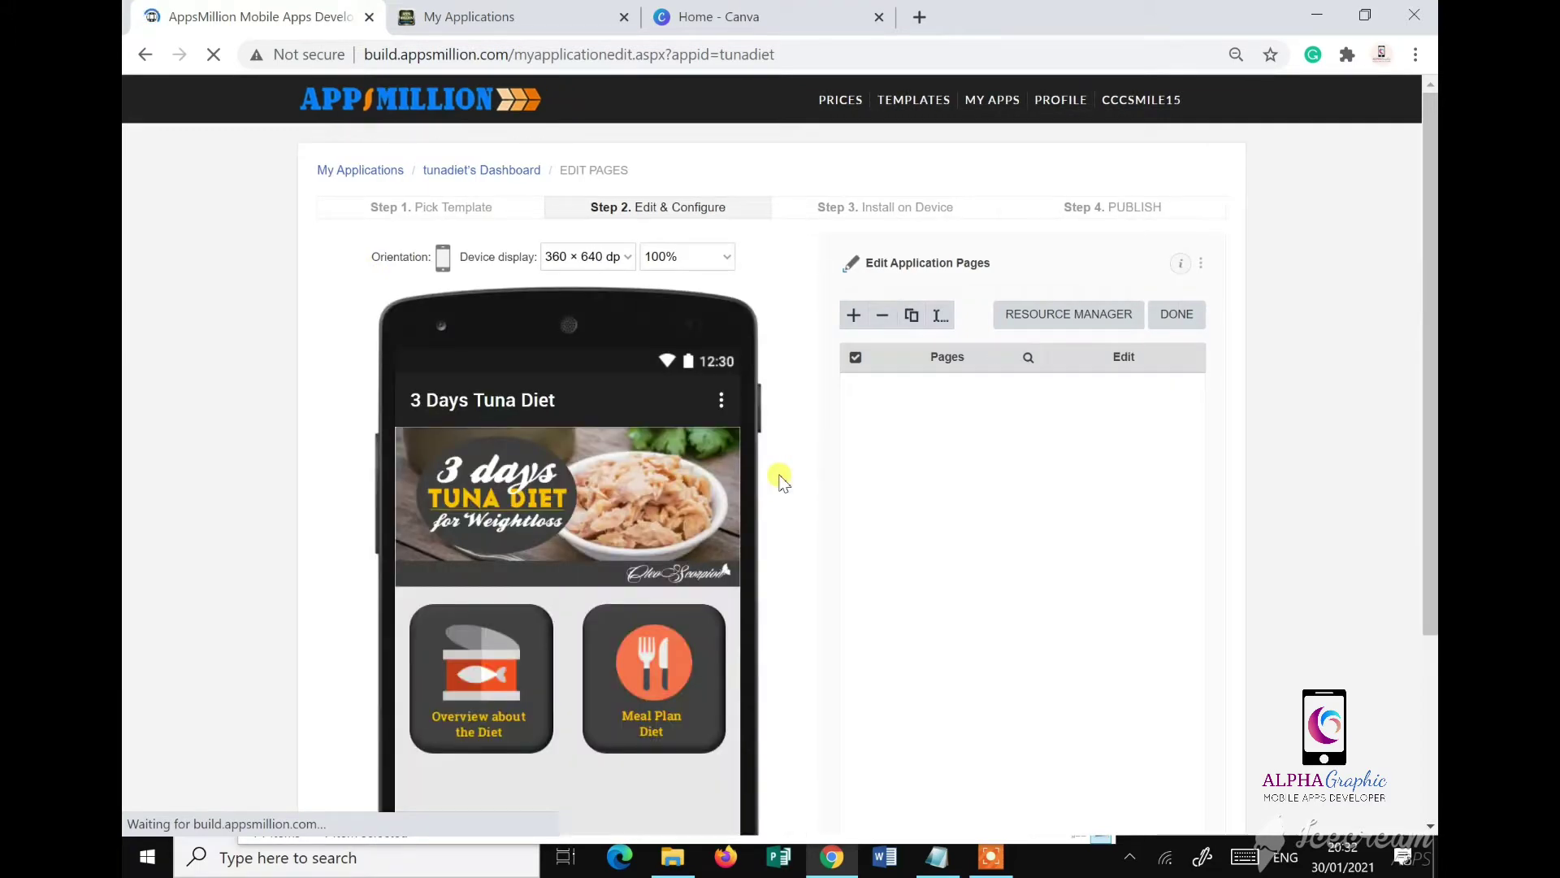
pyautogui.scroll(-3, 782, 482)
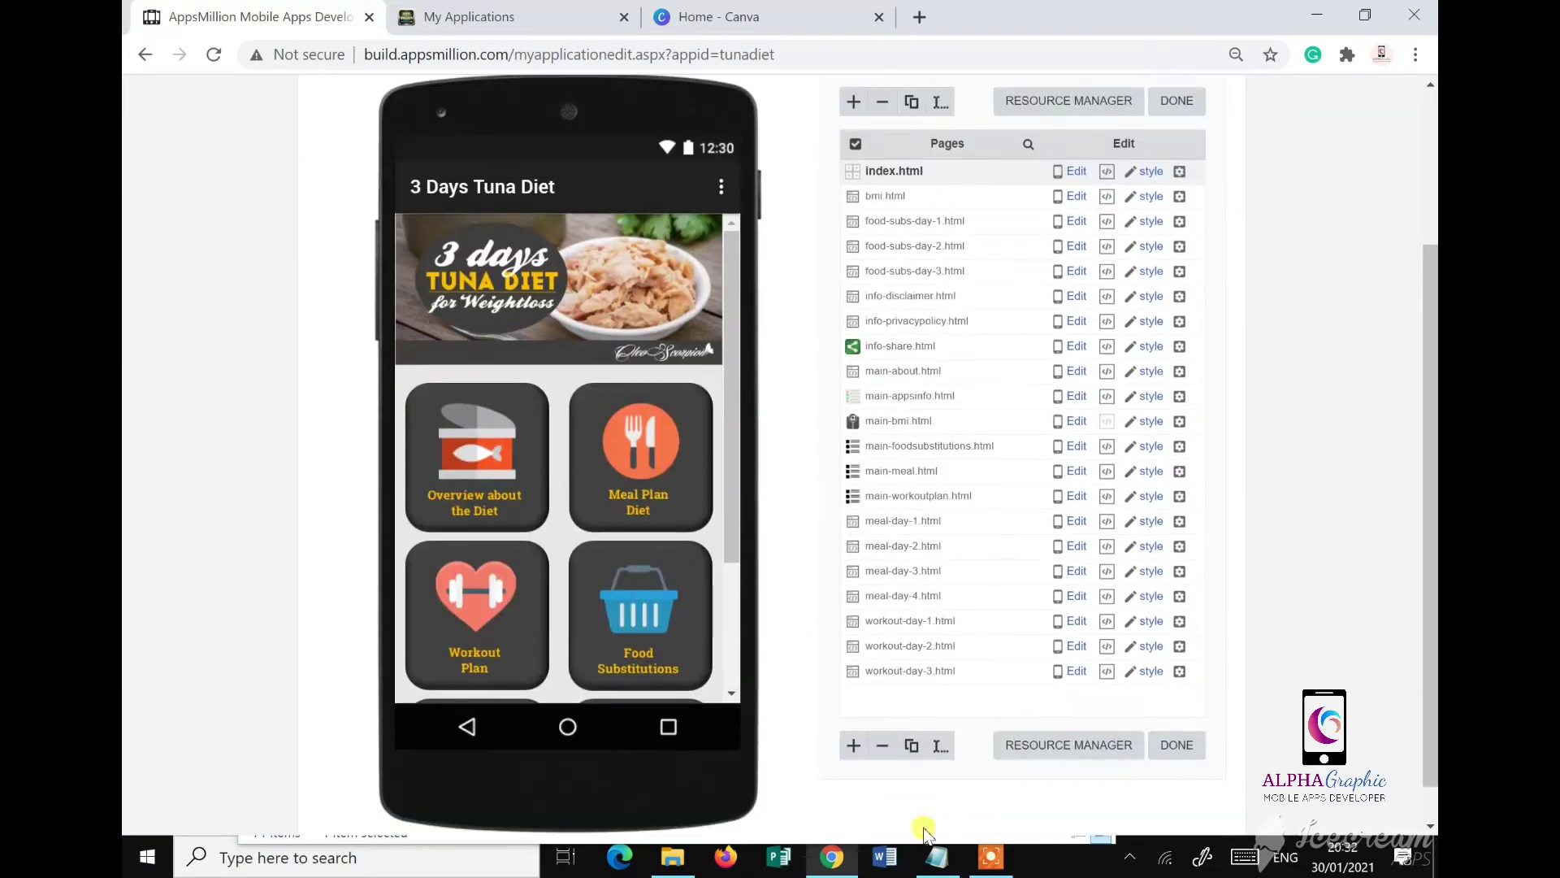
# Step: In Notepad, start a list headed "Menu utama page:" with the items "1. About the Diet" and "2. Meal Plan Diet"
pyautogui.click(936, 856)
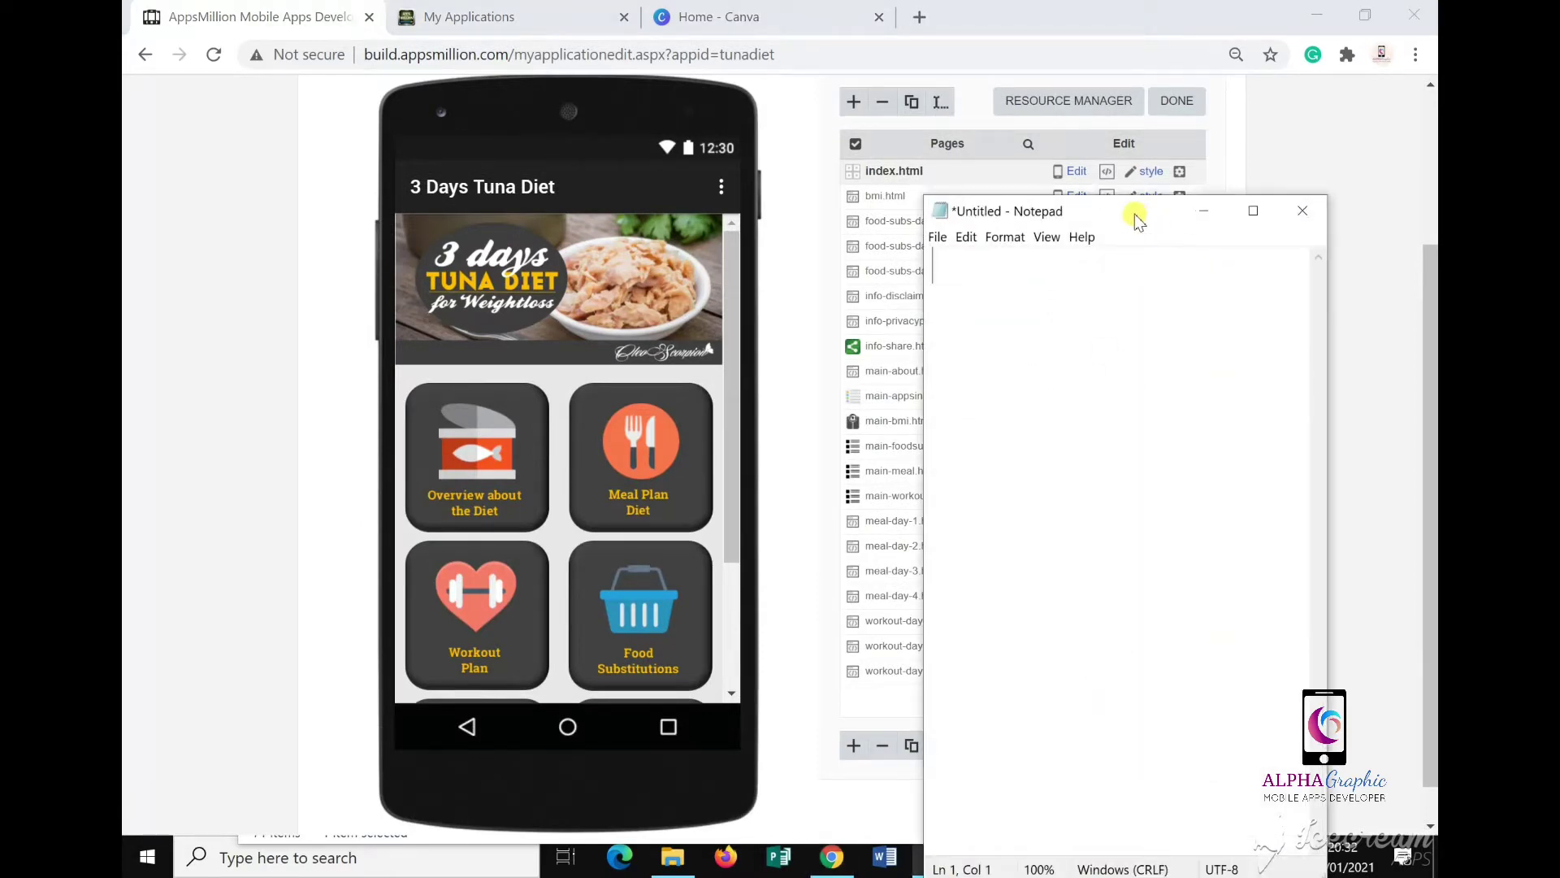
pyautogui.moveTo(1136, 219); pyautogui.dragTo(554, 111)
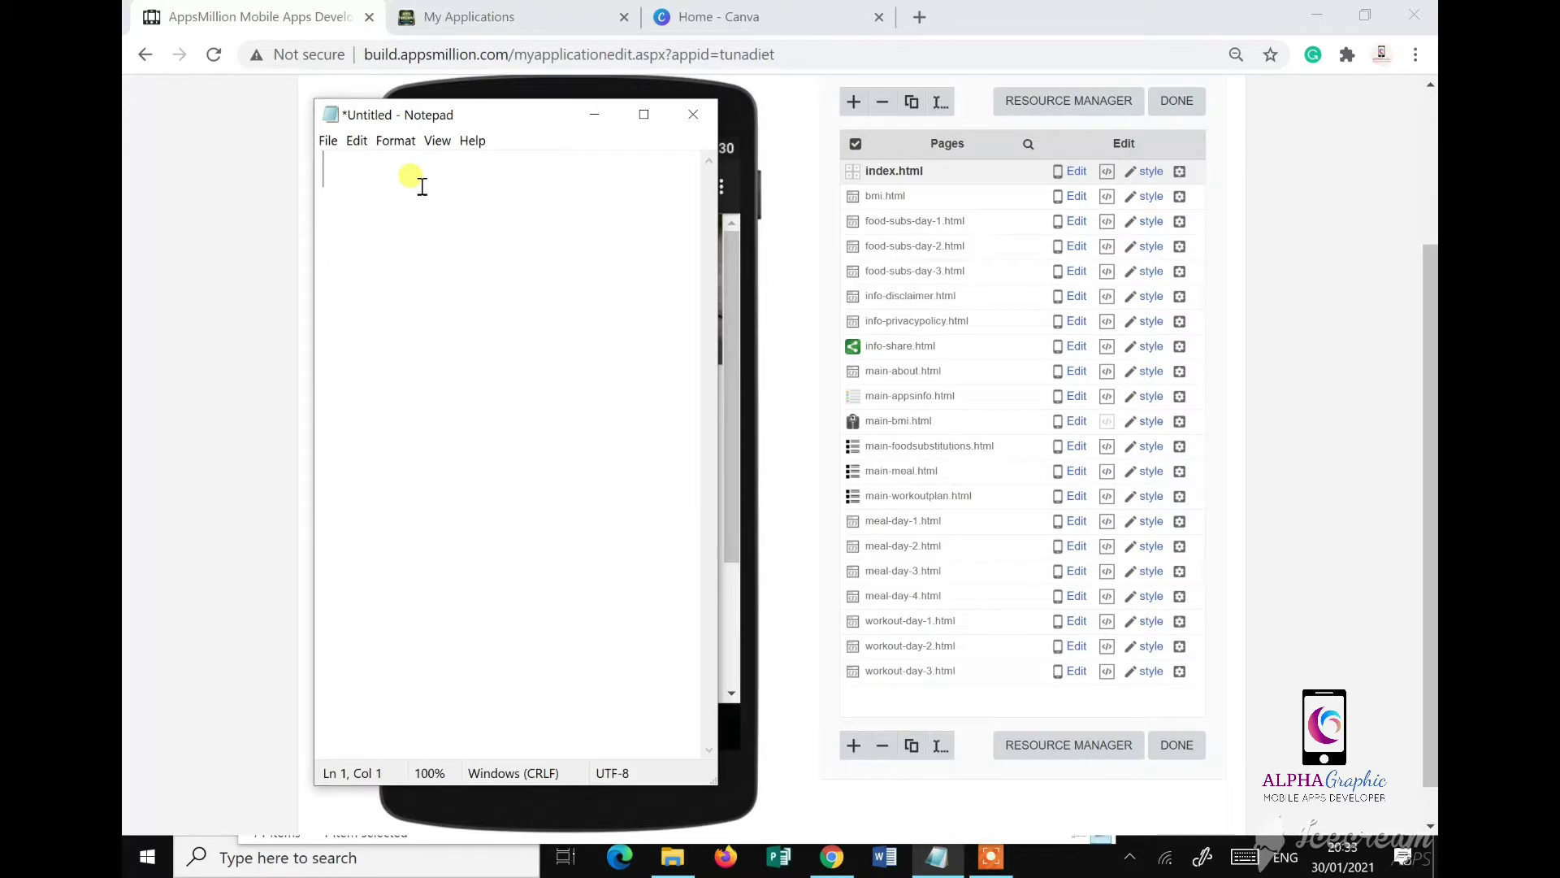
pyautogui.write('Menu utama page')
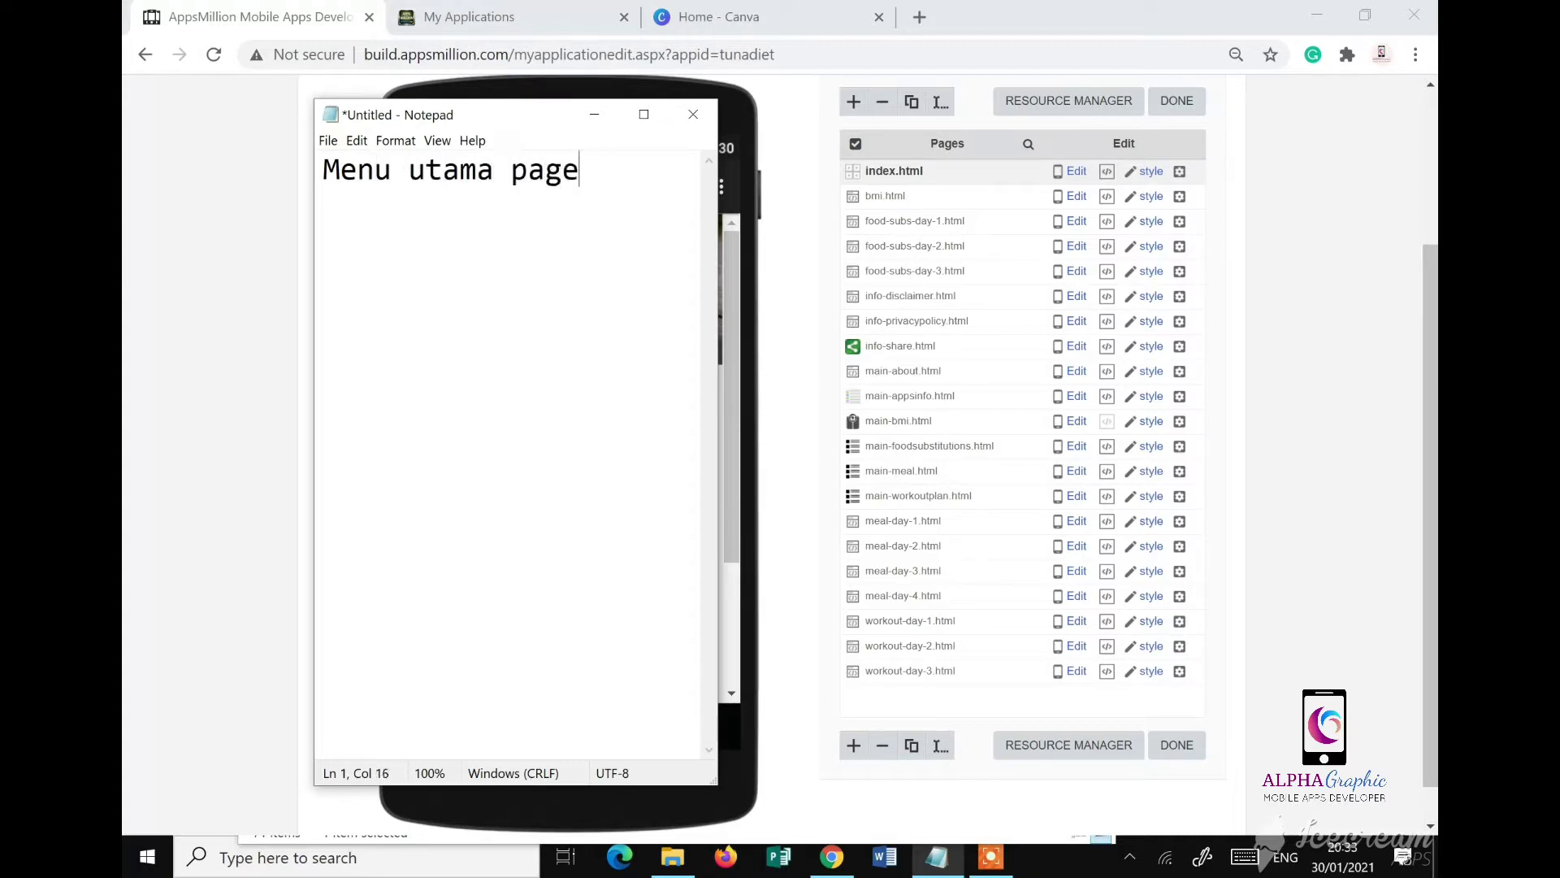
pyautogui.write(':')
pyautogui.press('Return')
pyautogui.write('1. About the ')
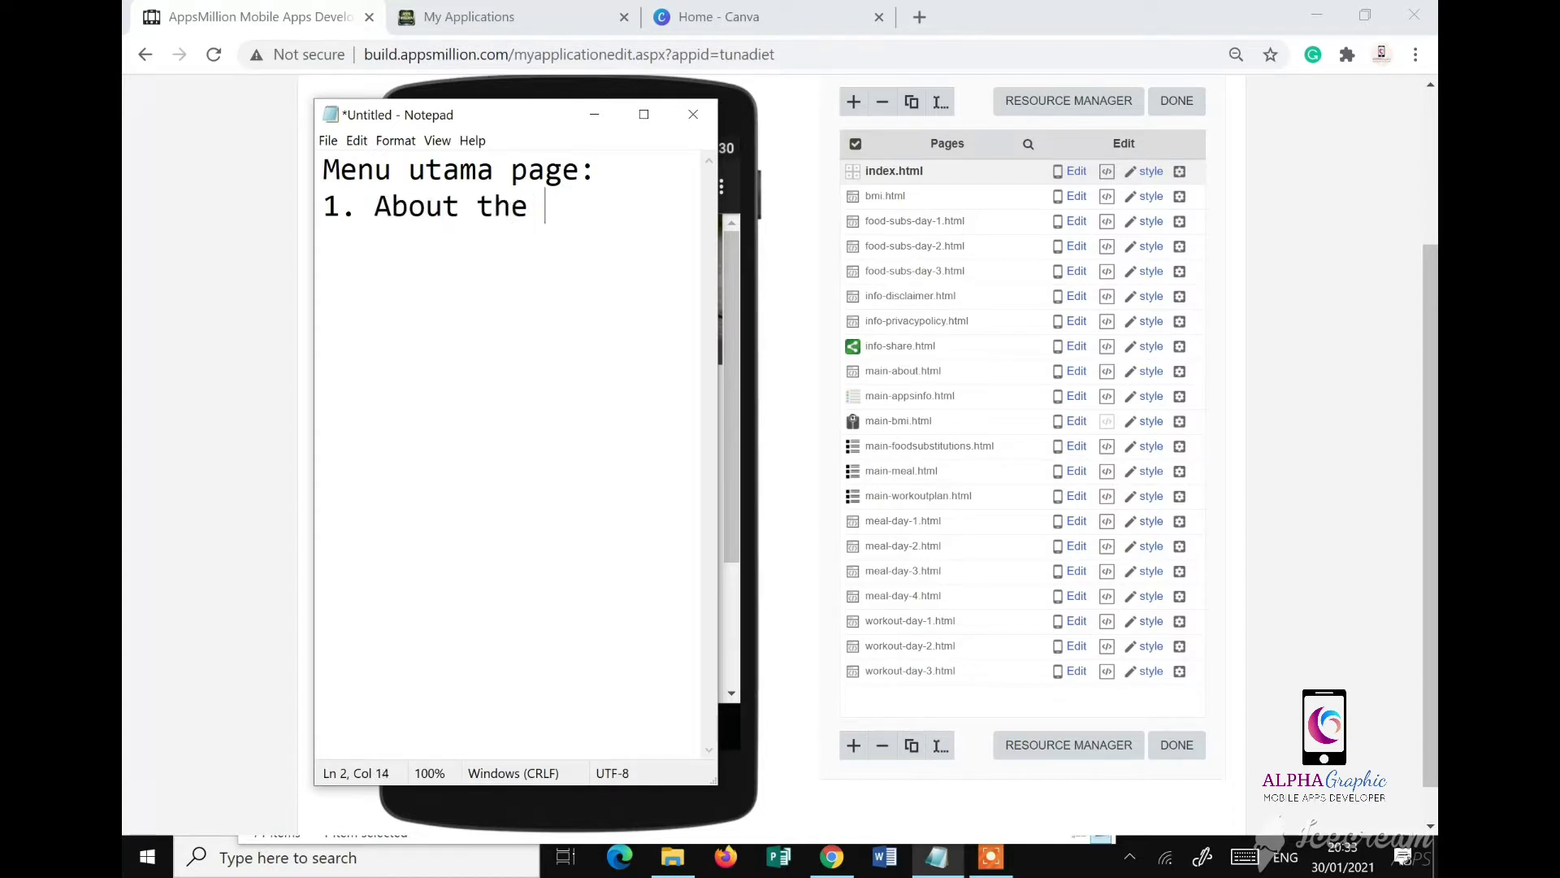
pyautogui.write('Diet')
pyautogui.press('Return')
pyautogui.write('2')
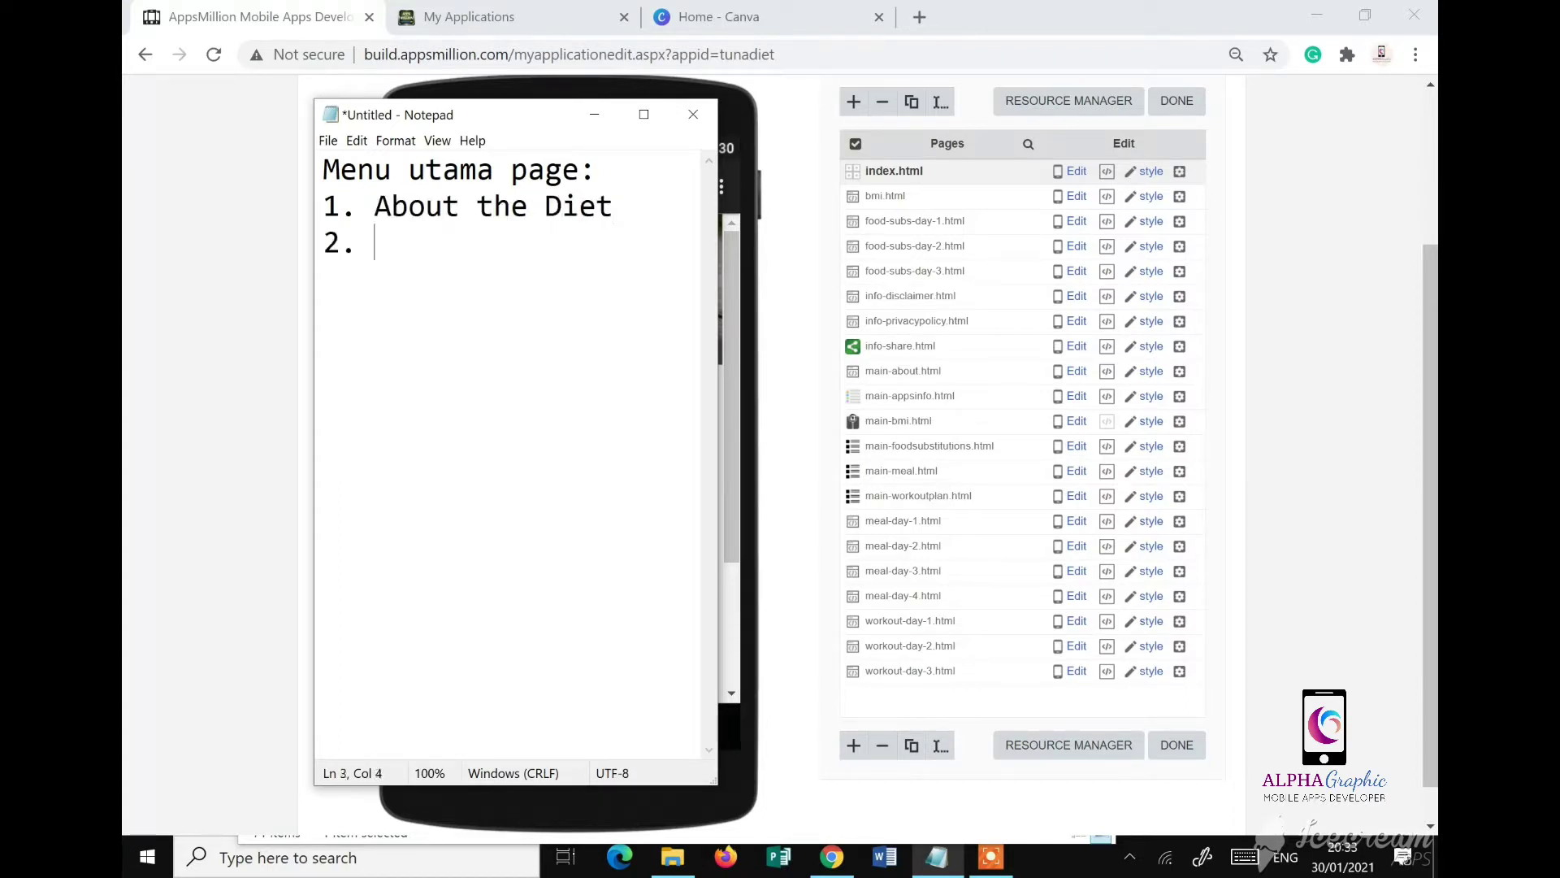
pyautogui.write('. Meal Plan Diet')
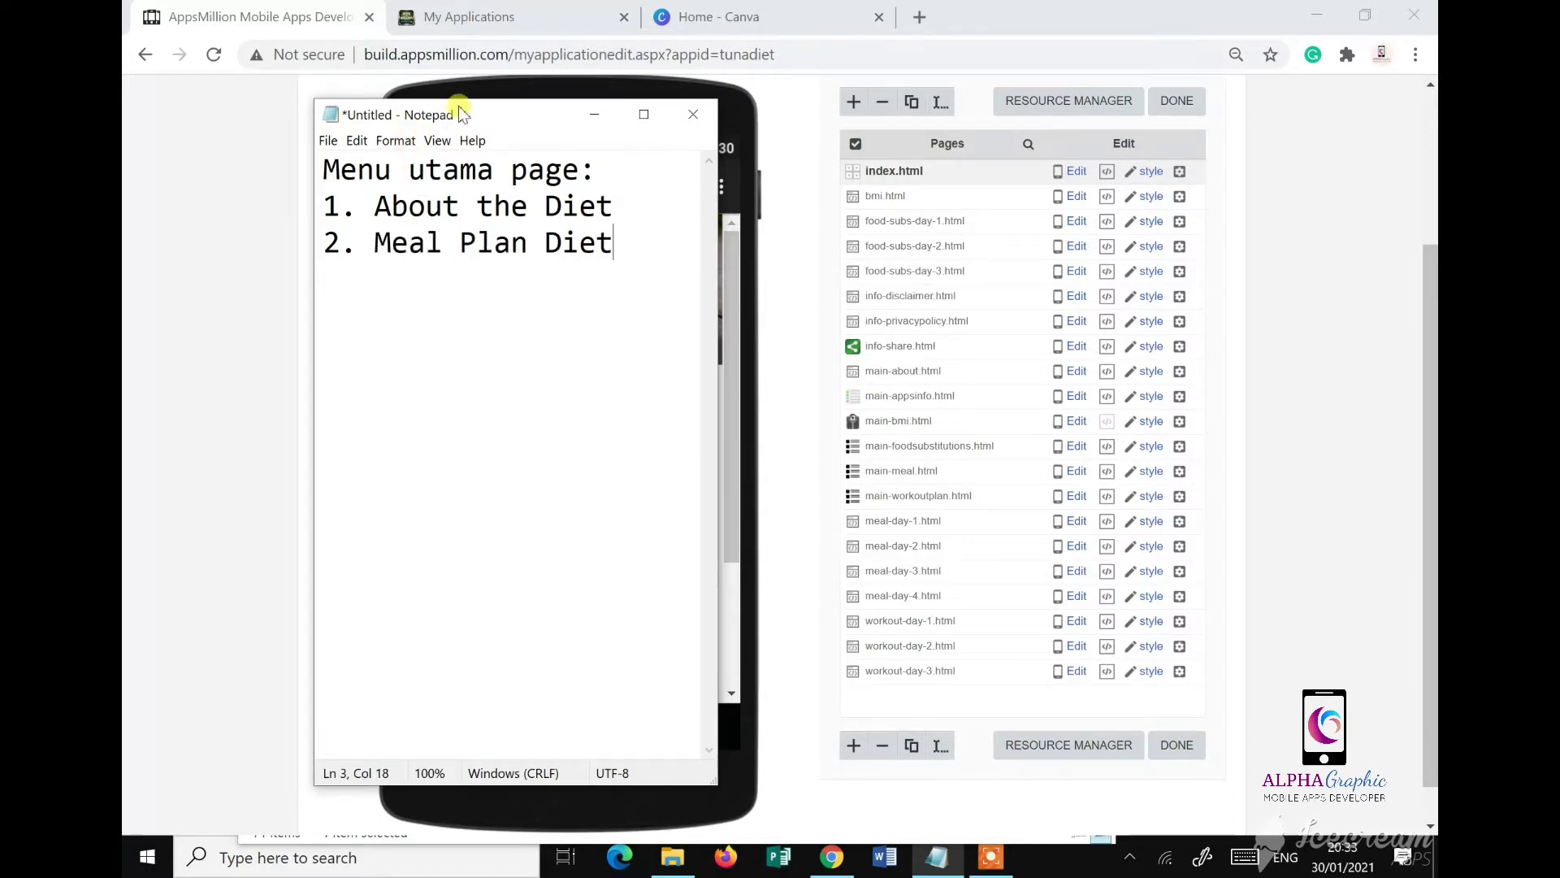
# Step: Add "3. Workout Plan", "4. Food Substitutions" and "5. App Info" to the list, keeping the phone preview's menu buttons in view
pyautogui.moveTo(468, 115); pyautogui.dragTo(847, 113)
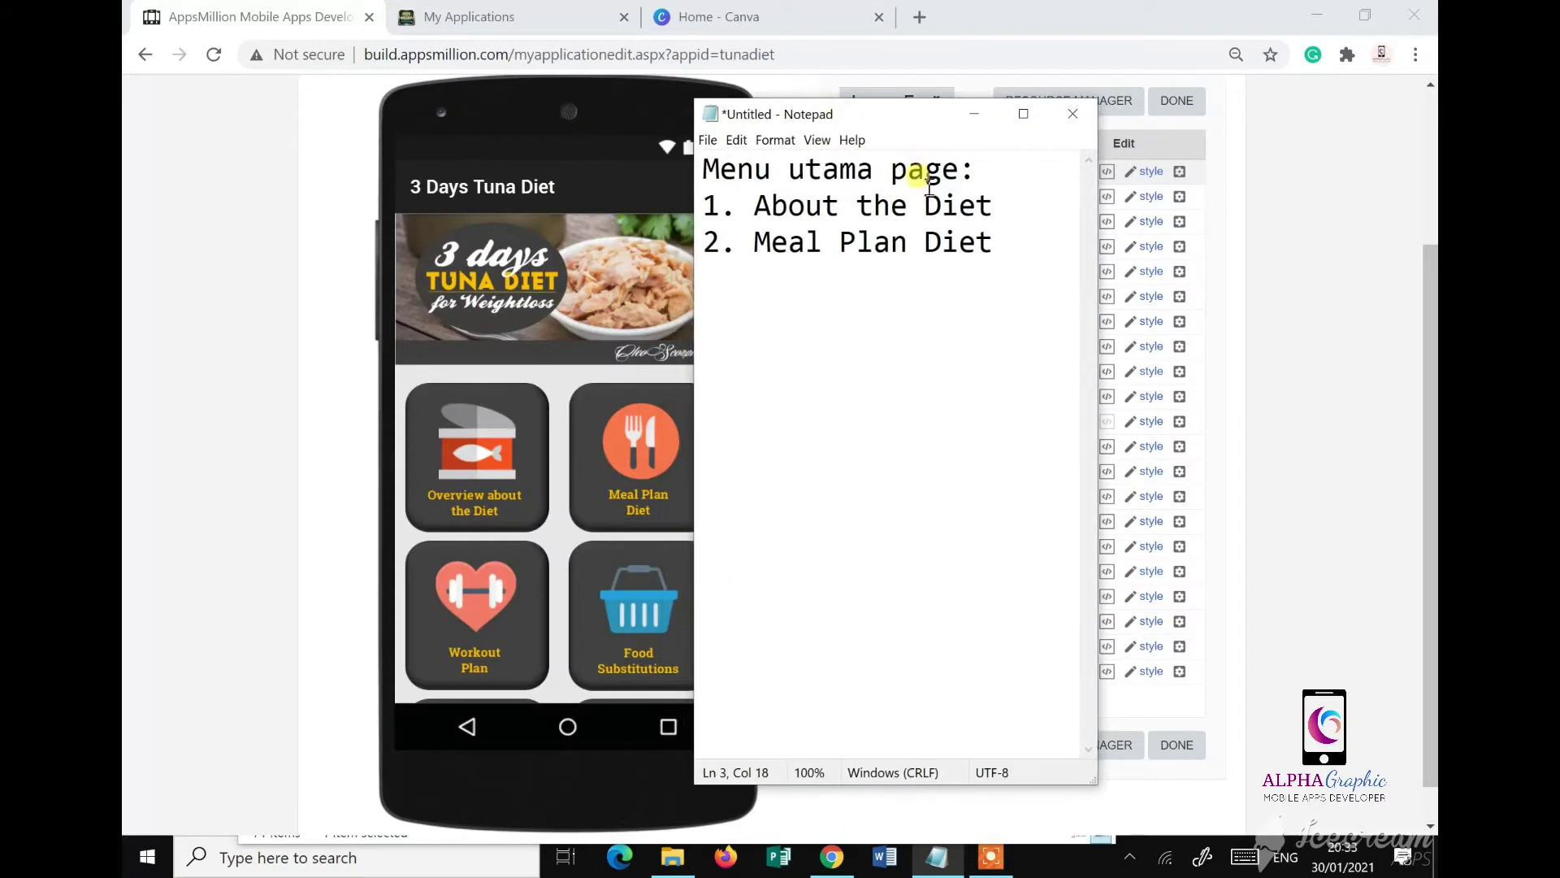
pyautogui.press('Return')
pyautogui.write('3. Work')
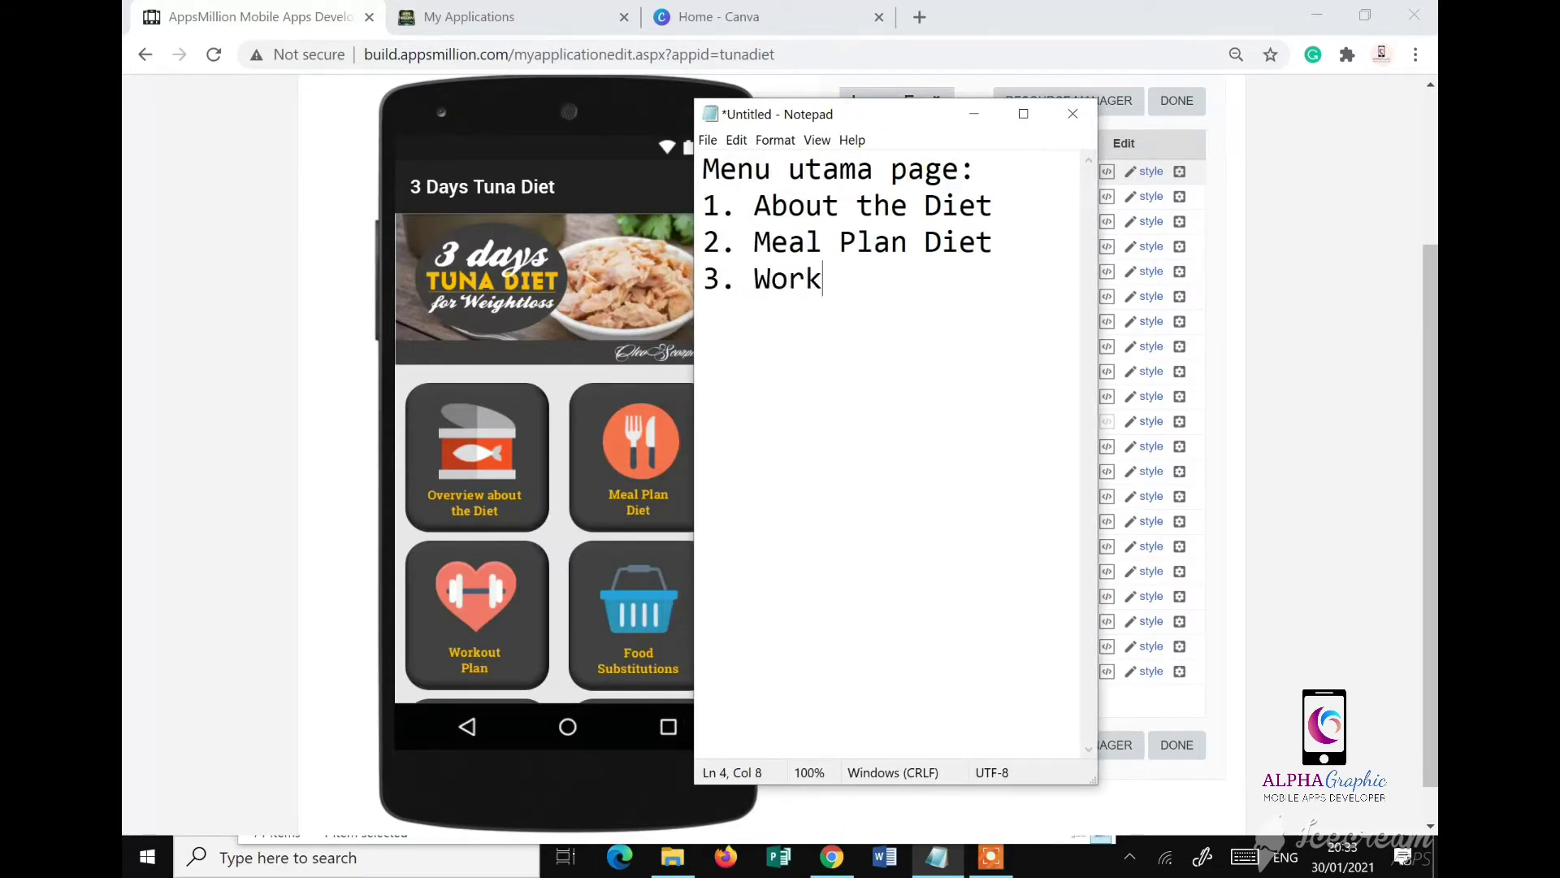
pyautogui.write('out Plan')
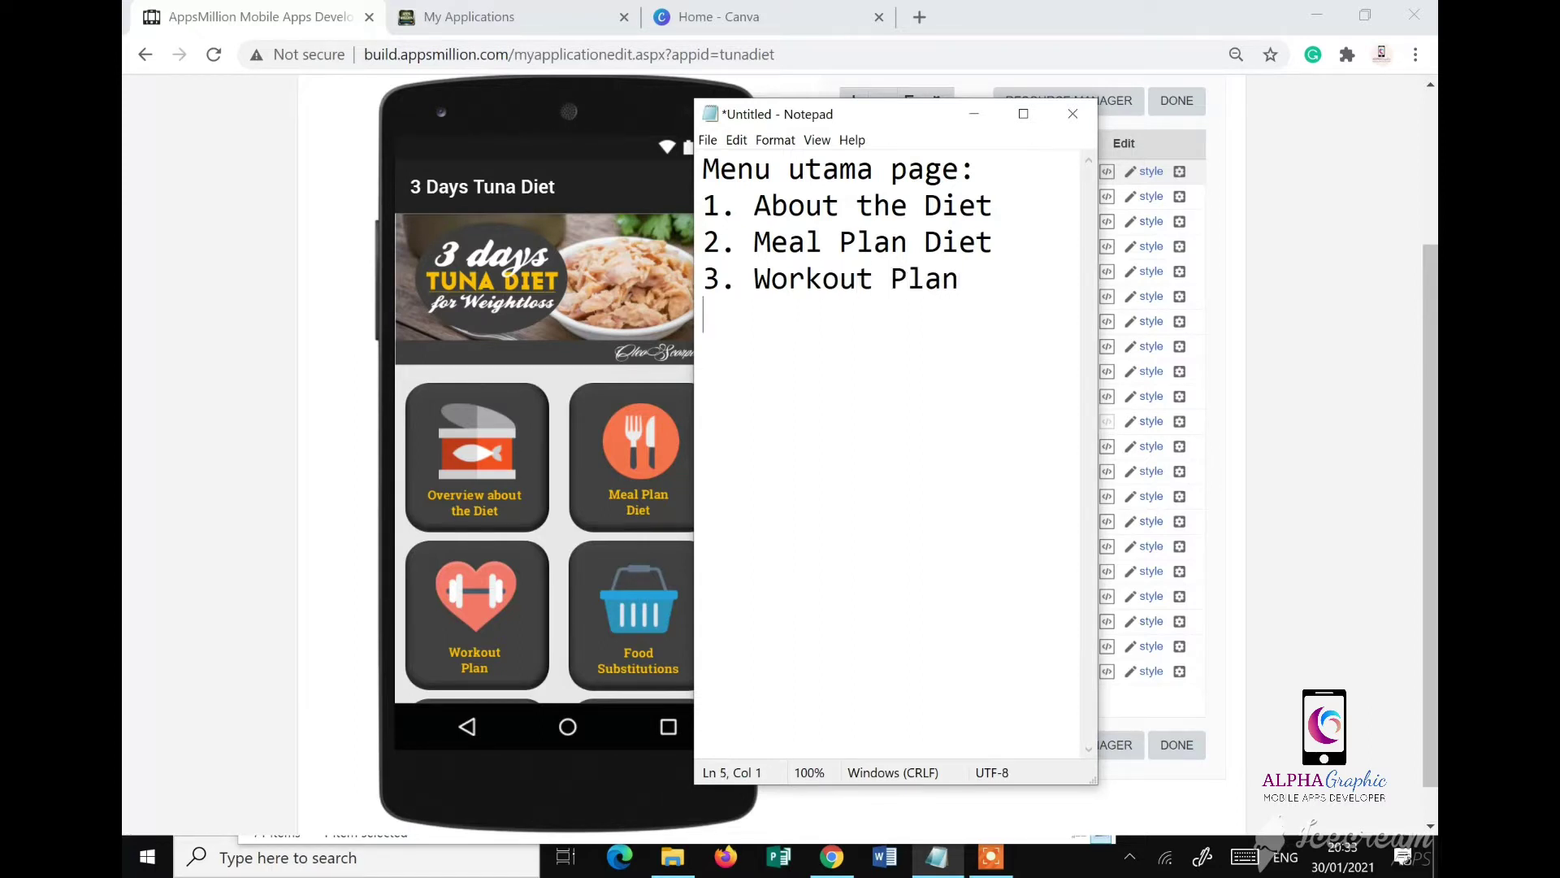
pyautogui.write('4. Food Substi')
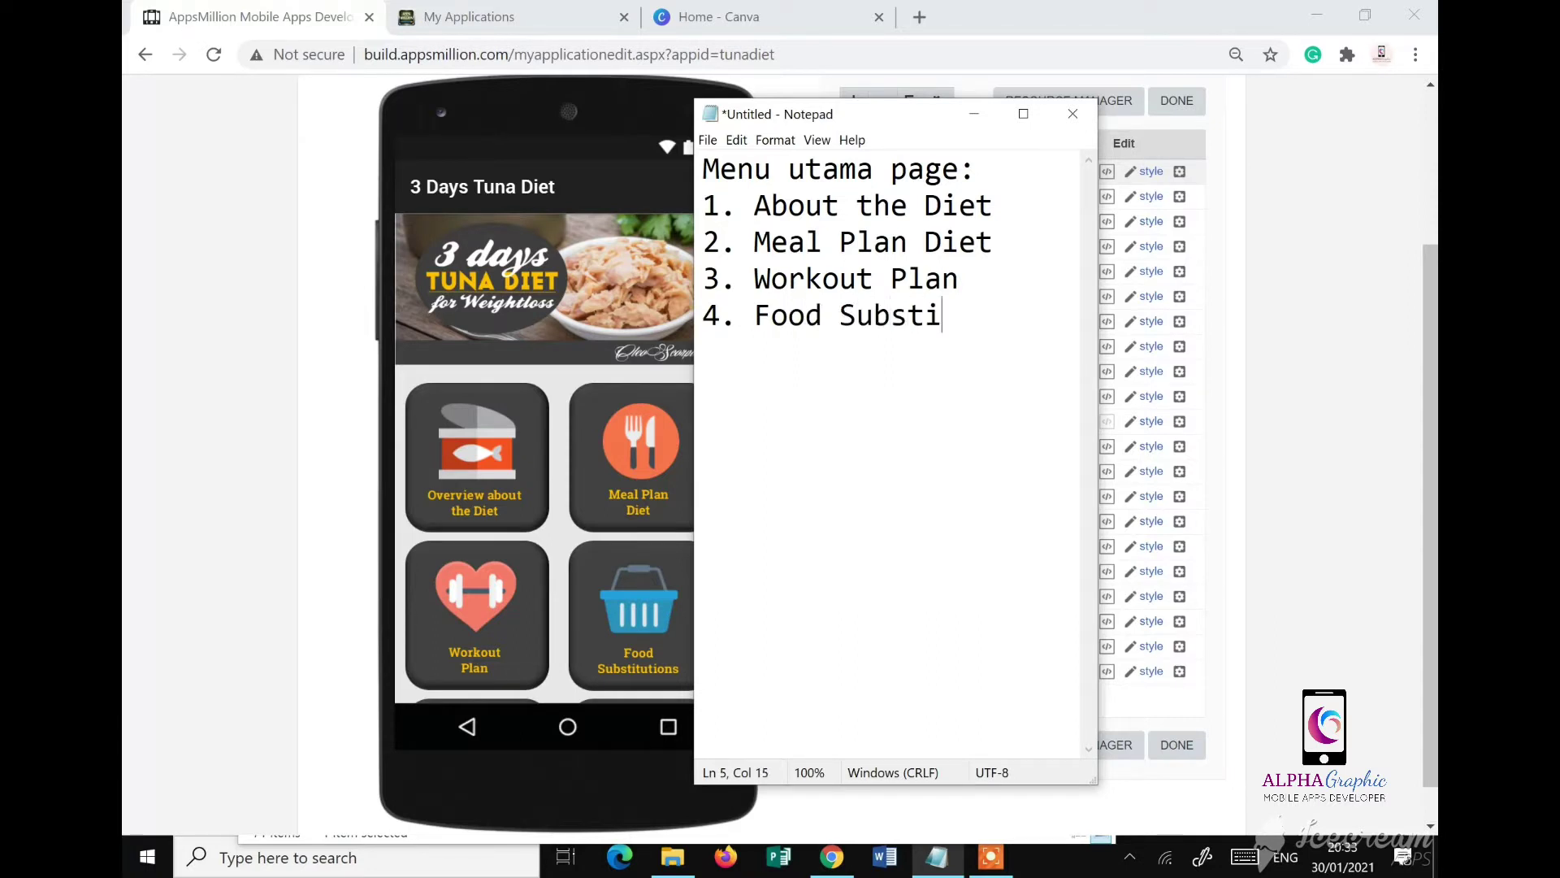
pyautogui.write('tution')
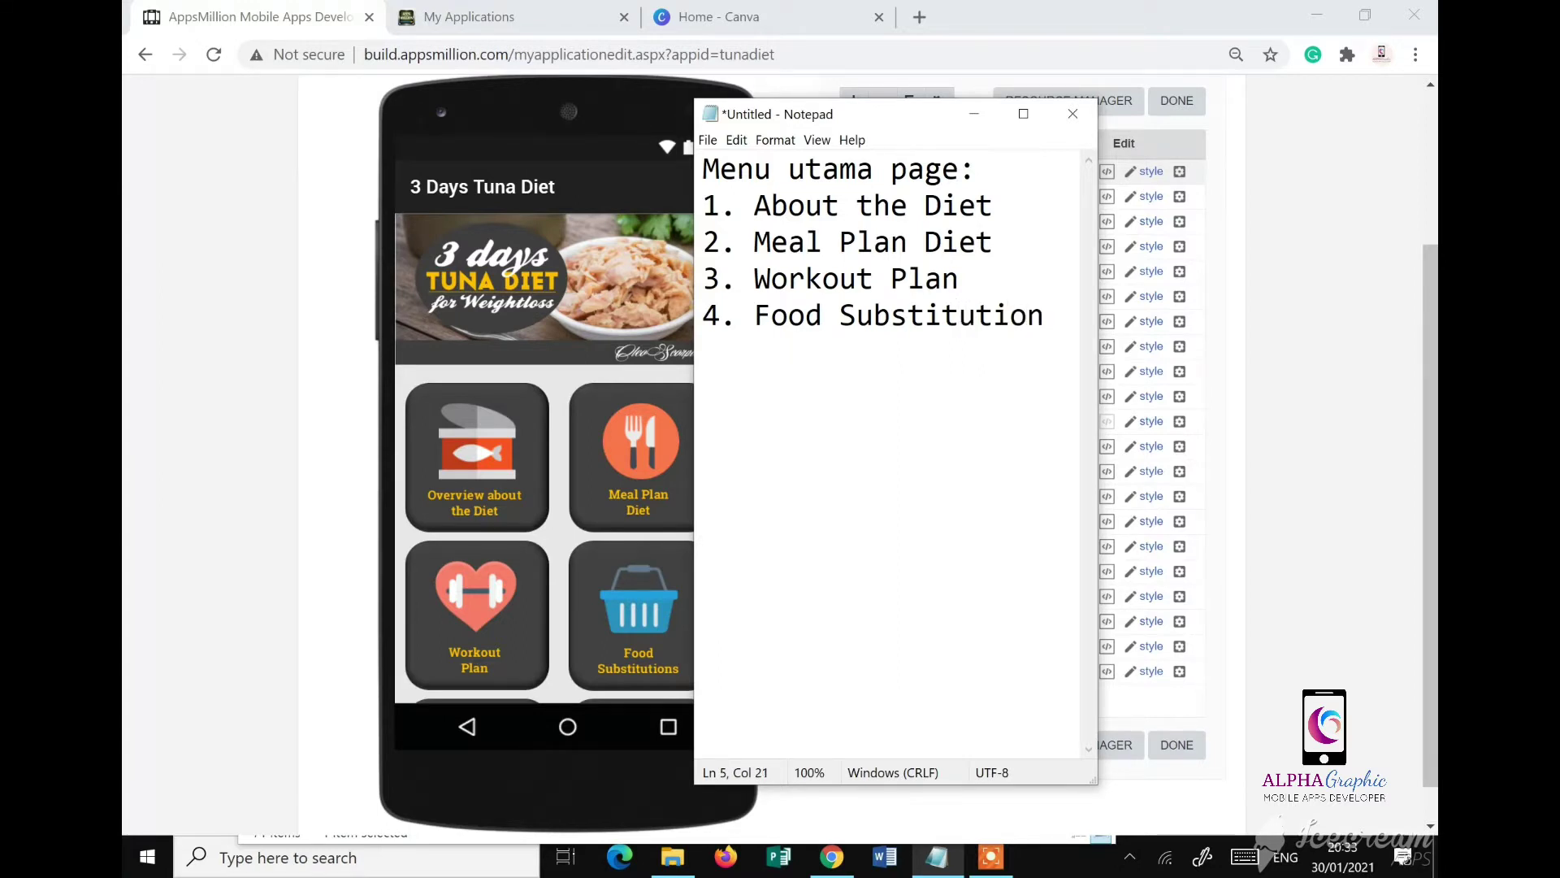
pyautogui.write('s 5. App Info')
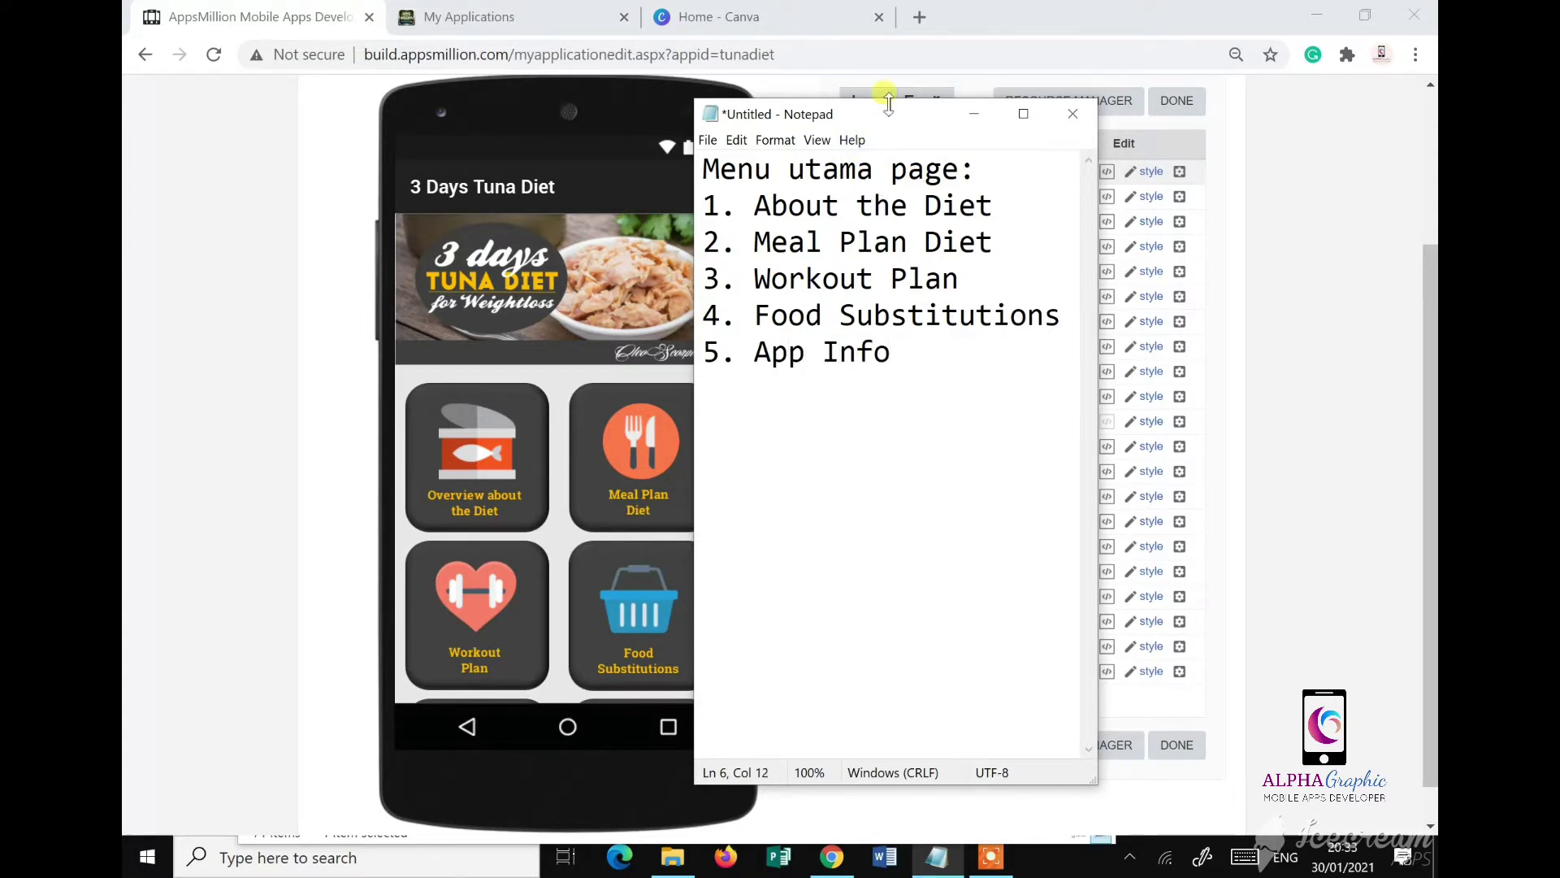
# Step: Compare the noted menu items with the preview's remaining buttons, and check the create.appsmillion.com application list
pyautogui.moveTo(887, 99); pyautogui.dragTo(1145, 141)
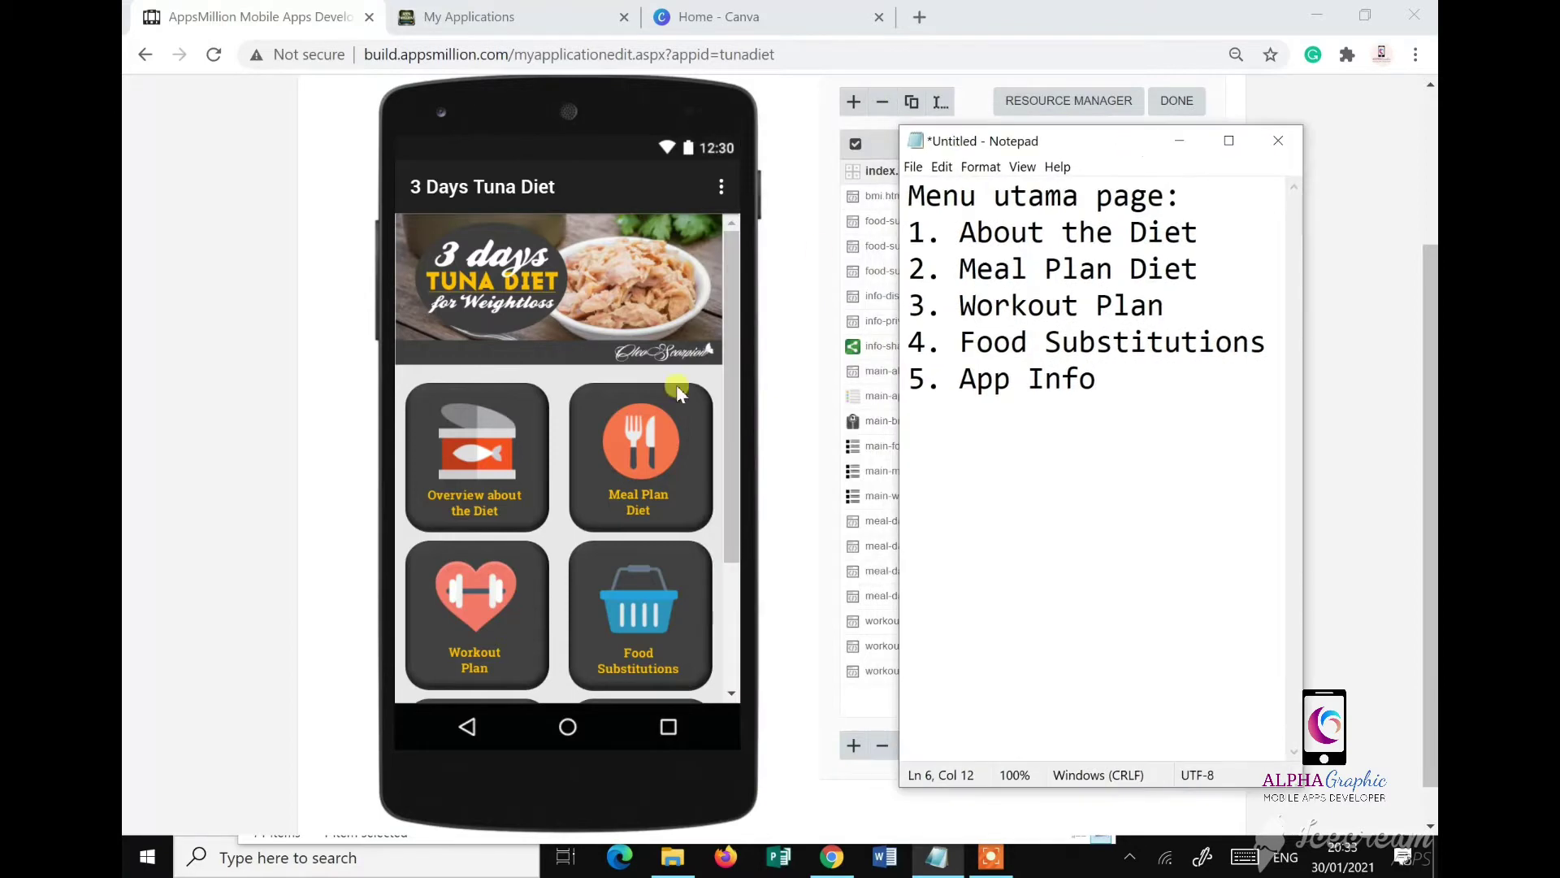
pyautogui.scroll(-2, 677, 383)
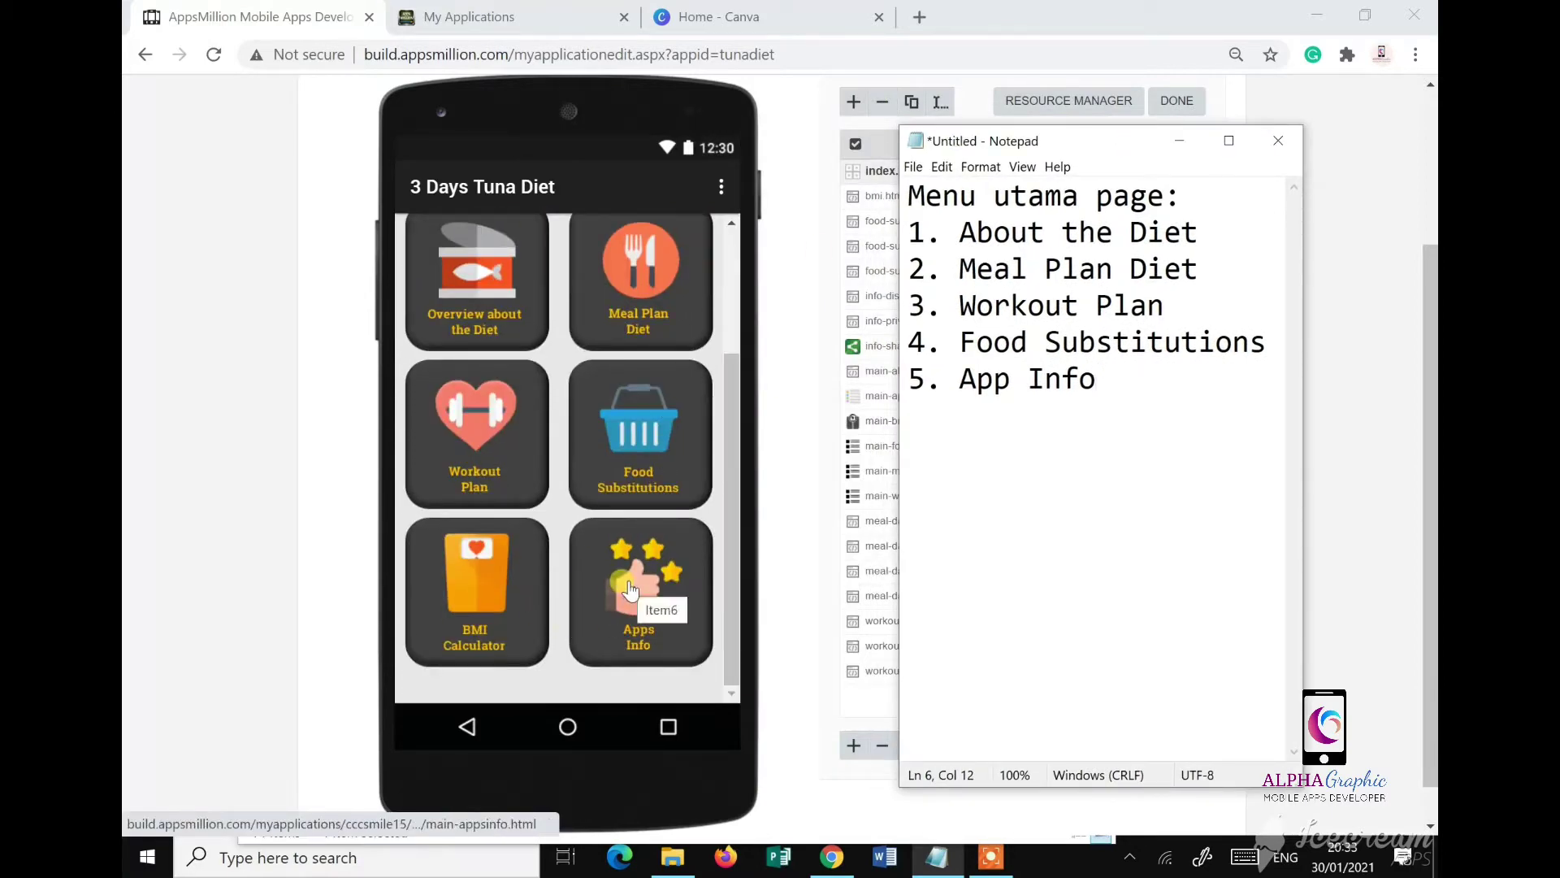
pyautogui.click(506, 24)
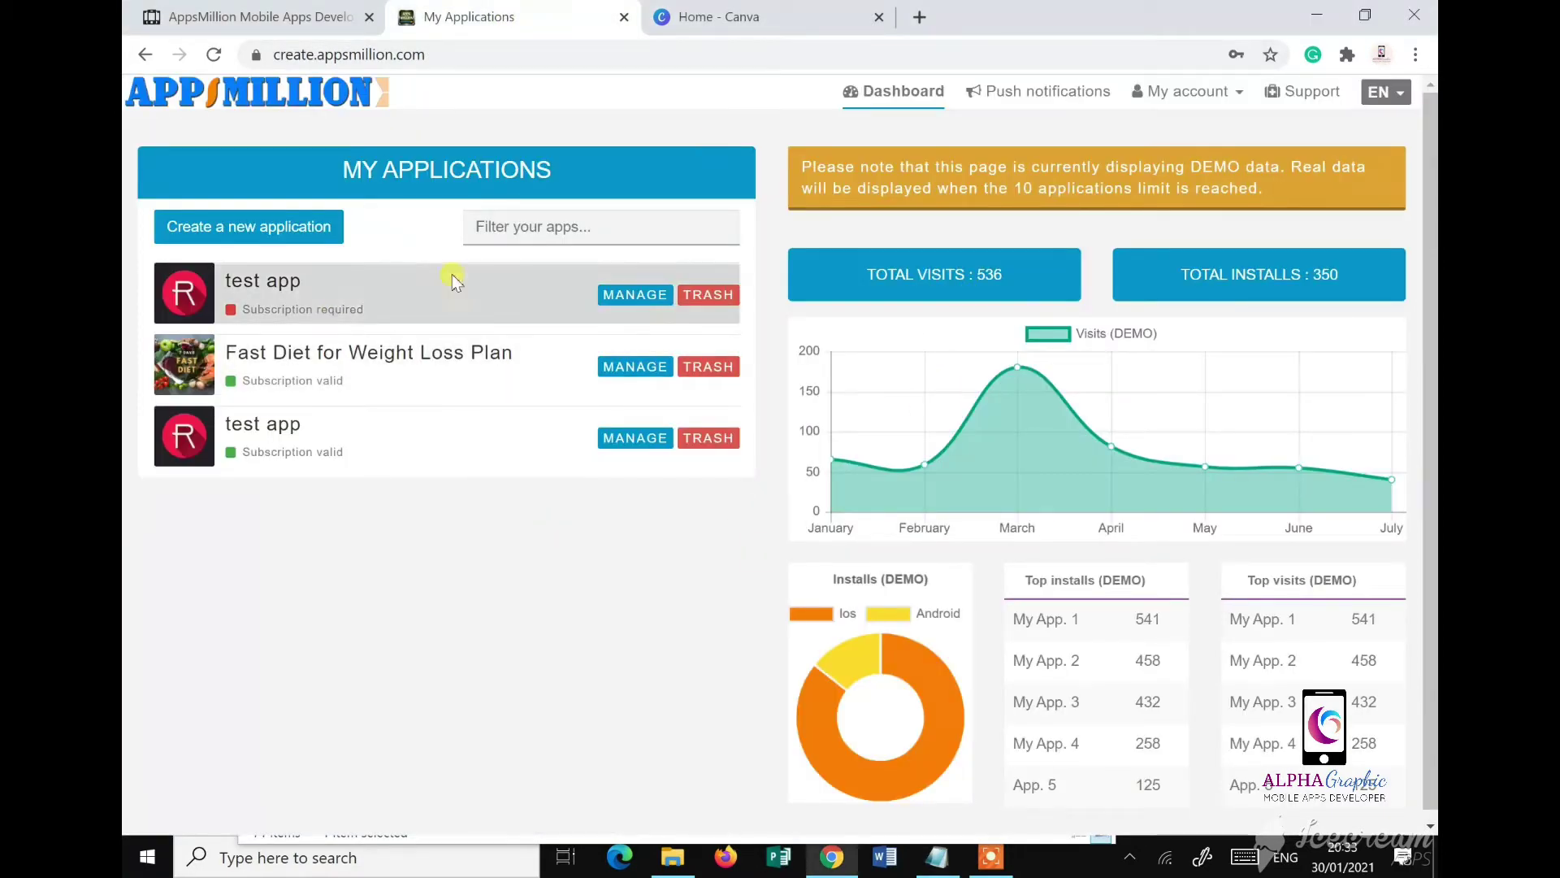
pyautogui.click(316, 23)
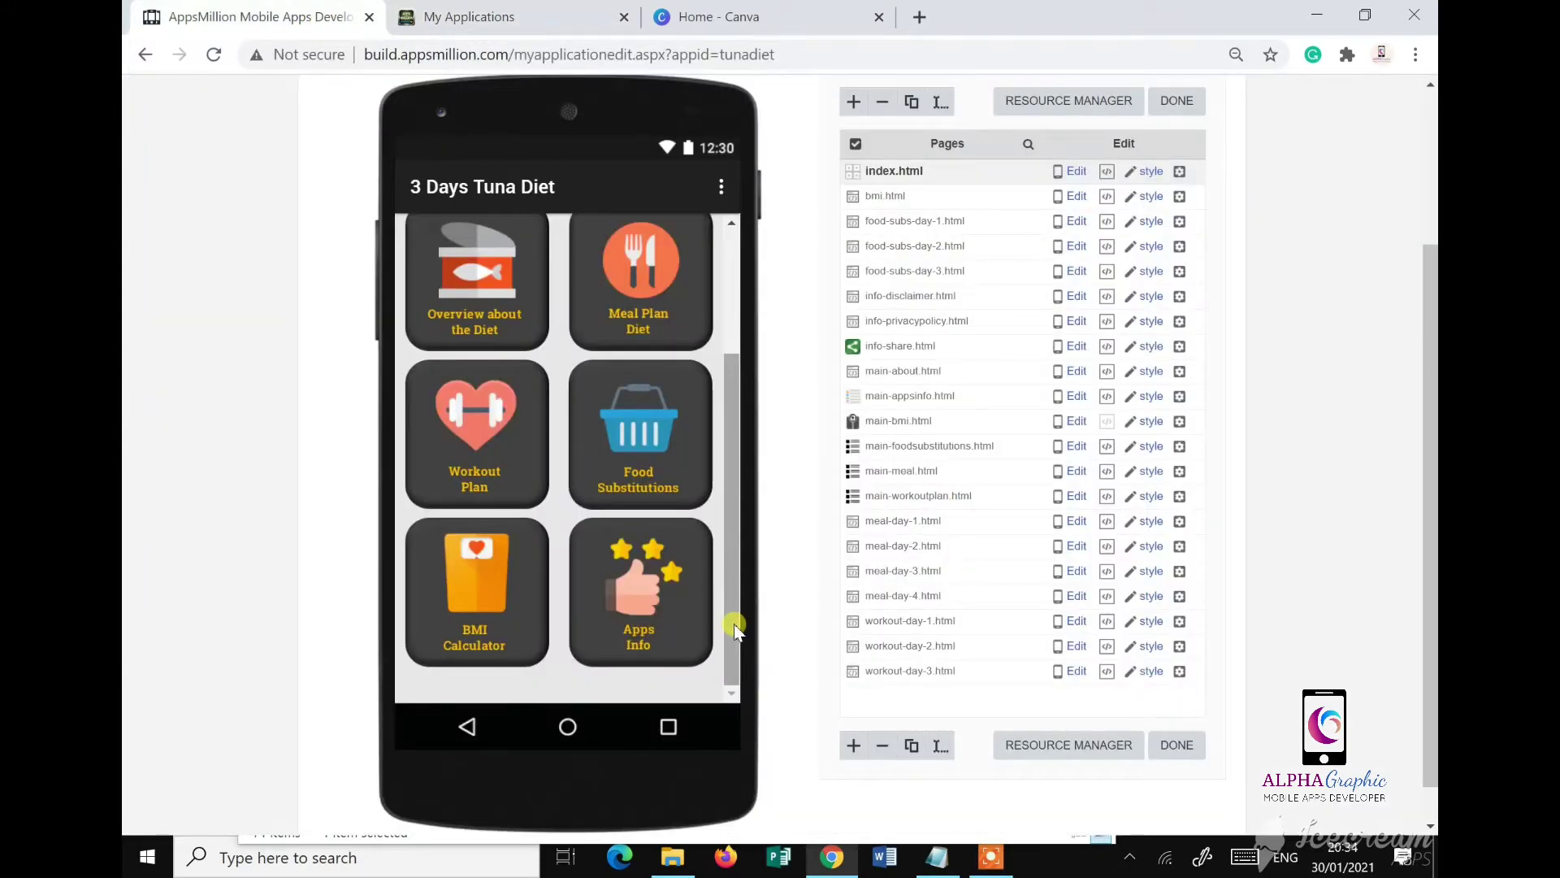
# Step: Return to Notepad and, after a blank line, add the heading "Content Page:" with the number "1." below it
pyautogui.click(934, 858)
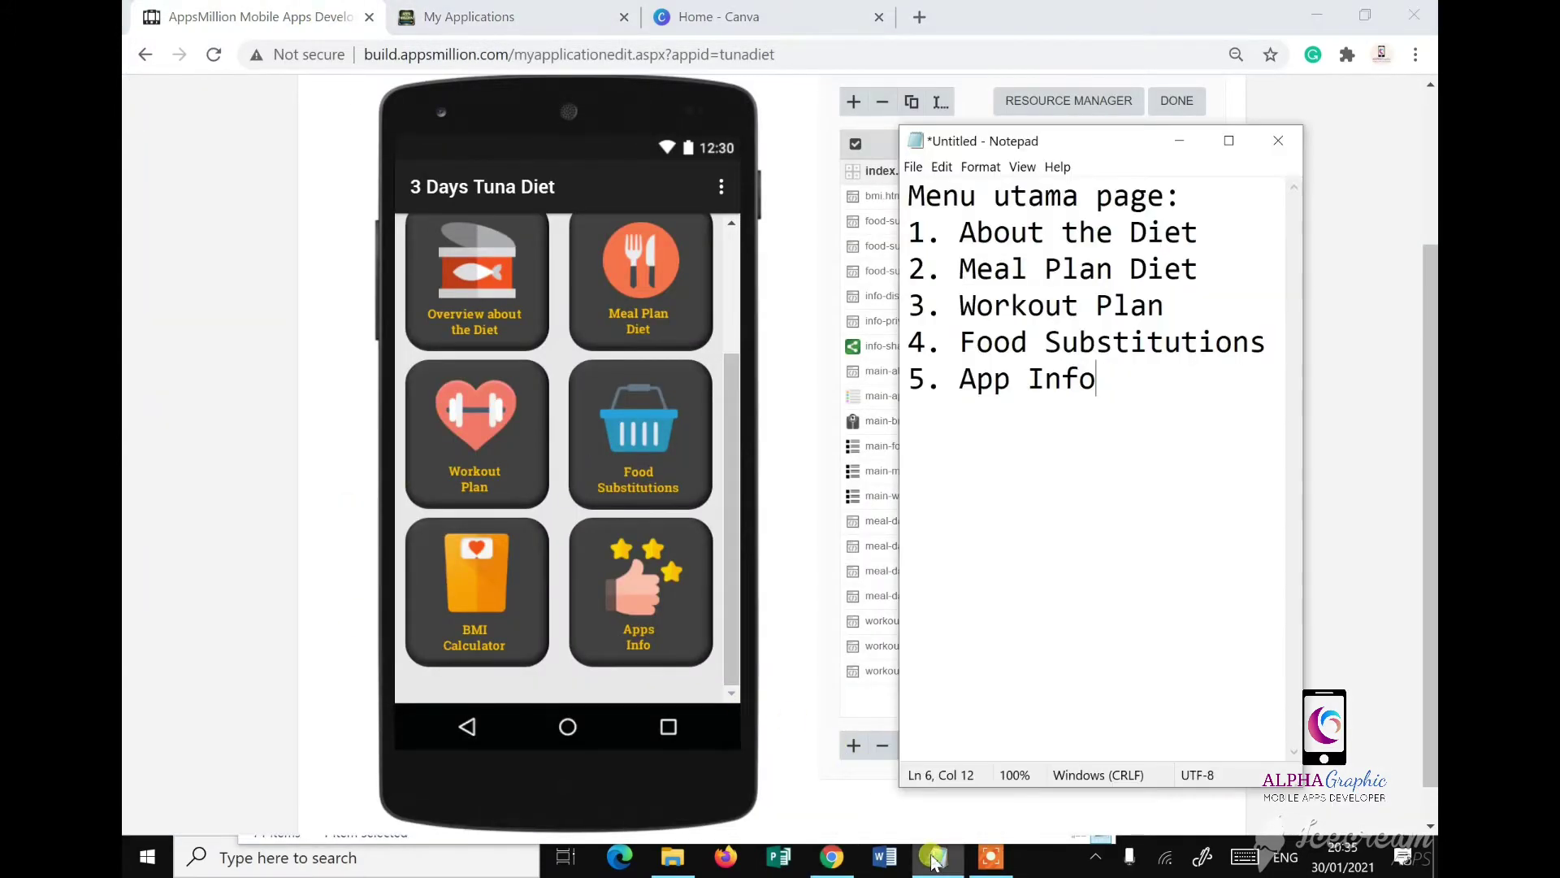
pyautogui.press('Return')
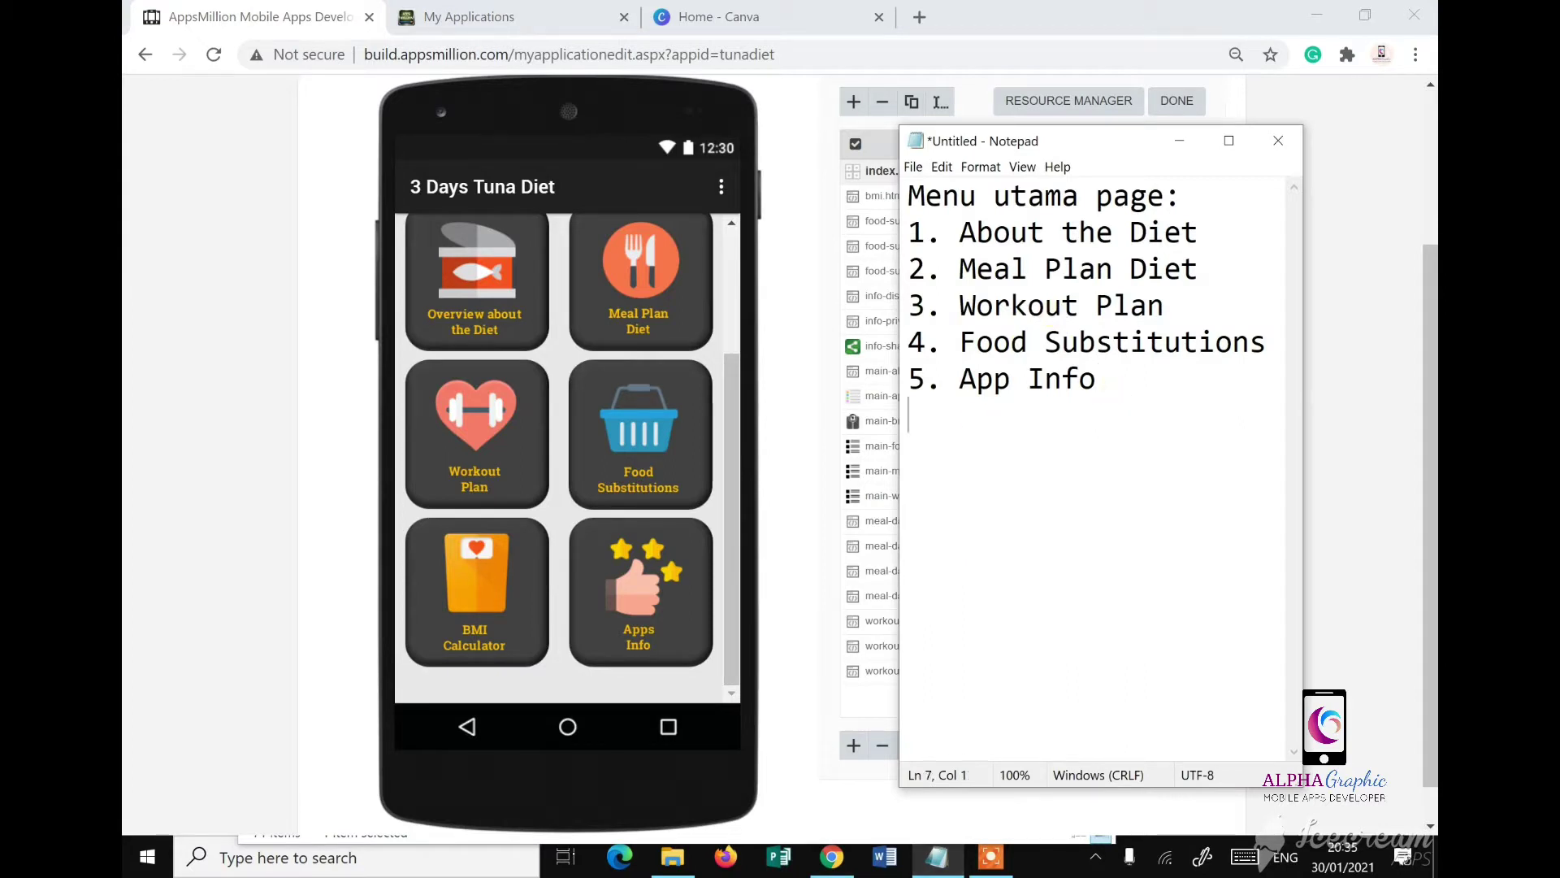
pyautogui.write('Content')
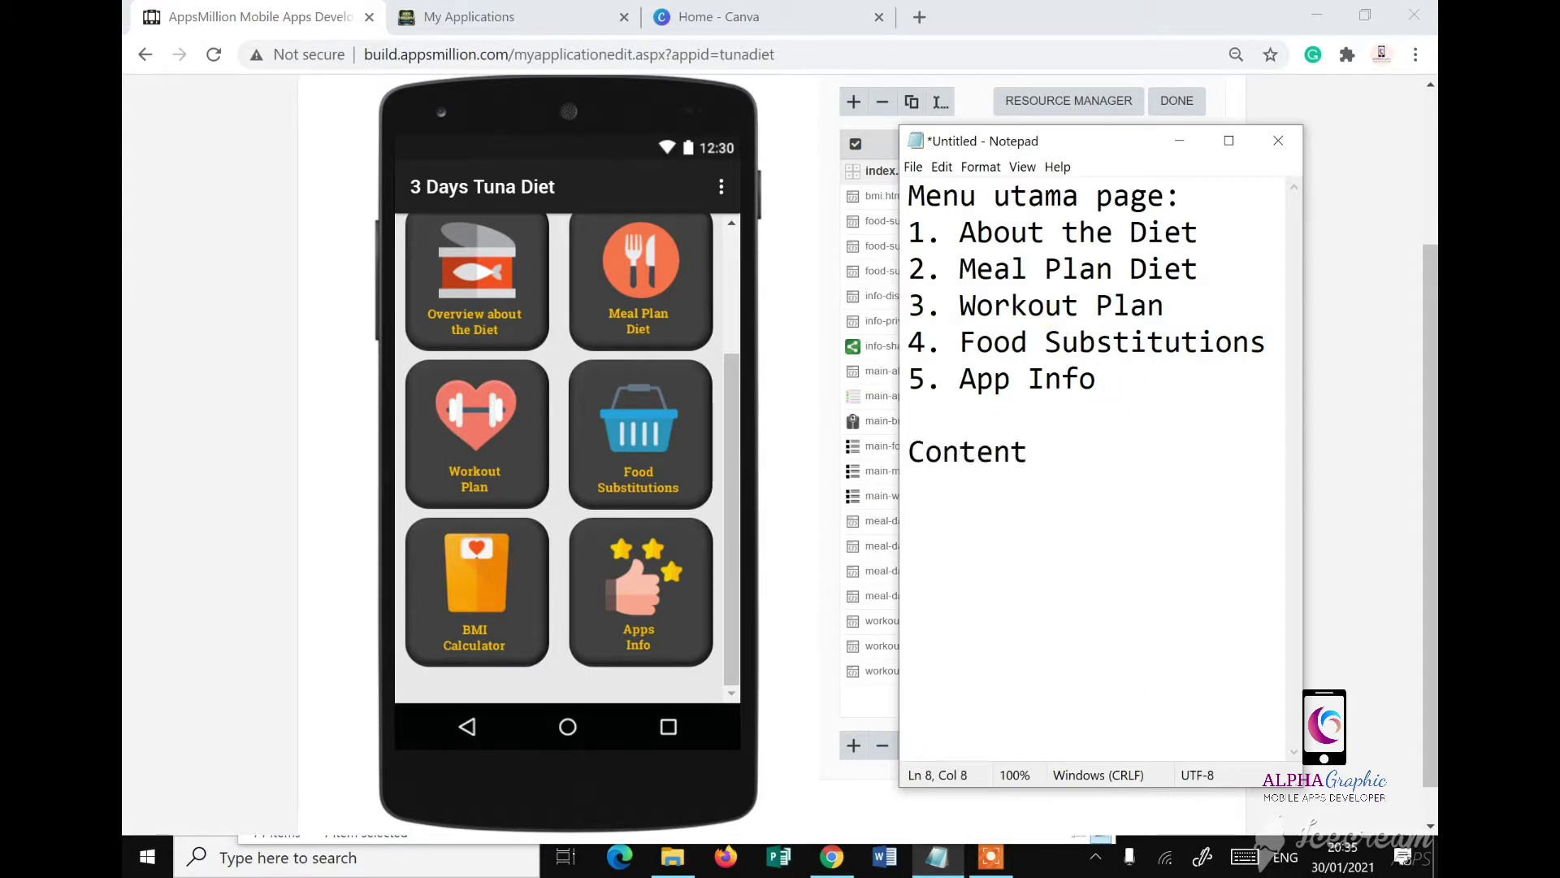
pyautogui.write(' Page:')
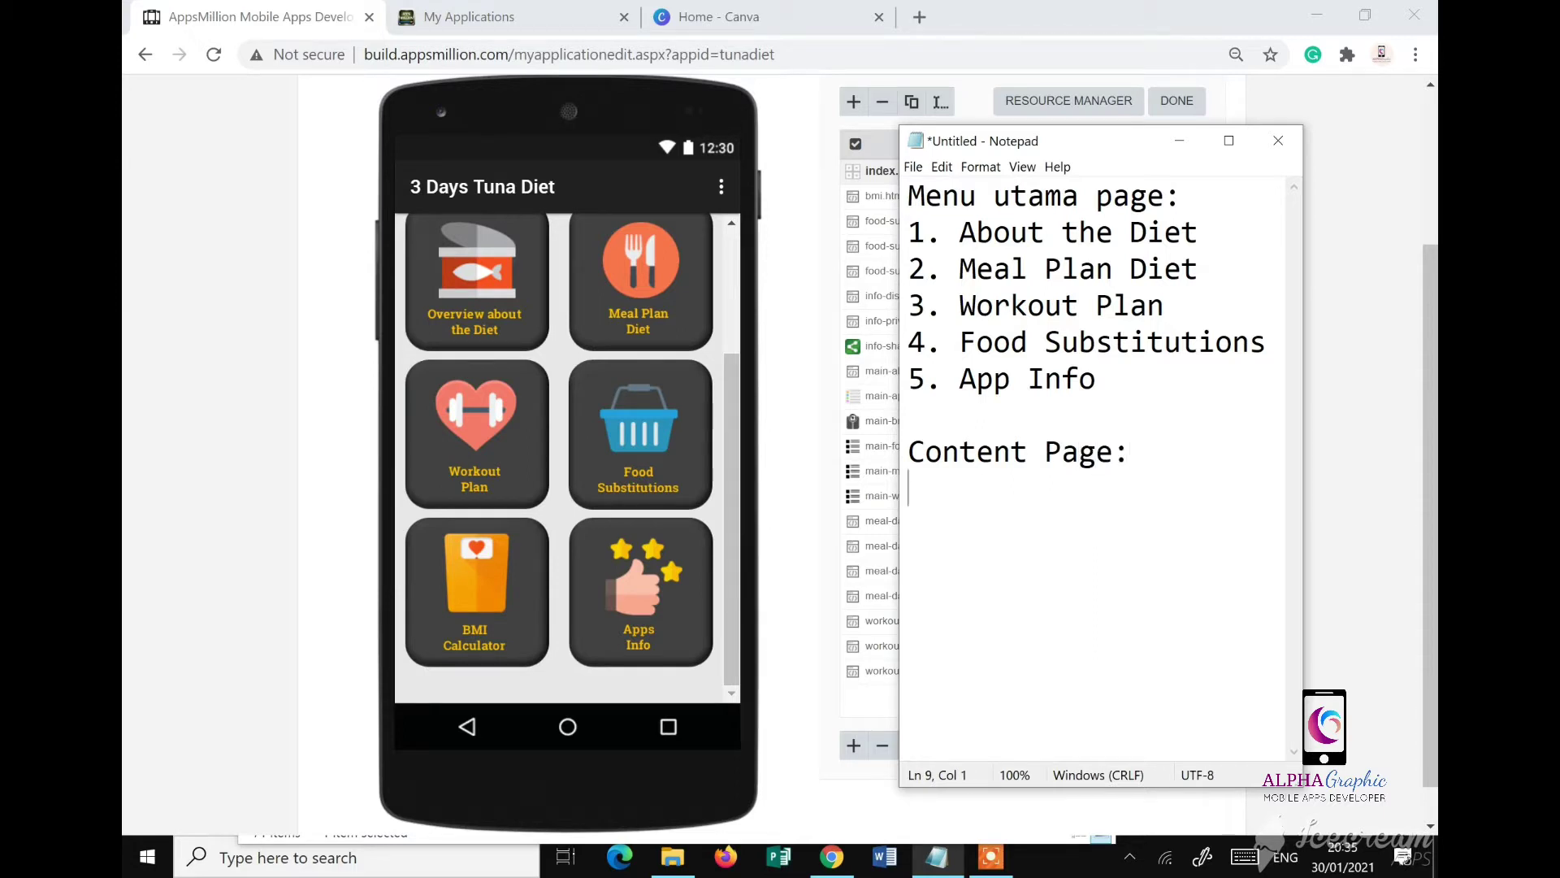
pyautogui.write('1')
pyautogui.write('1.')
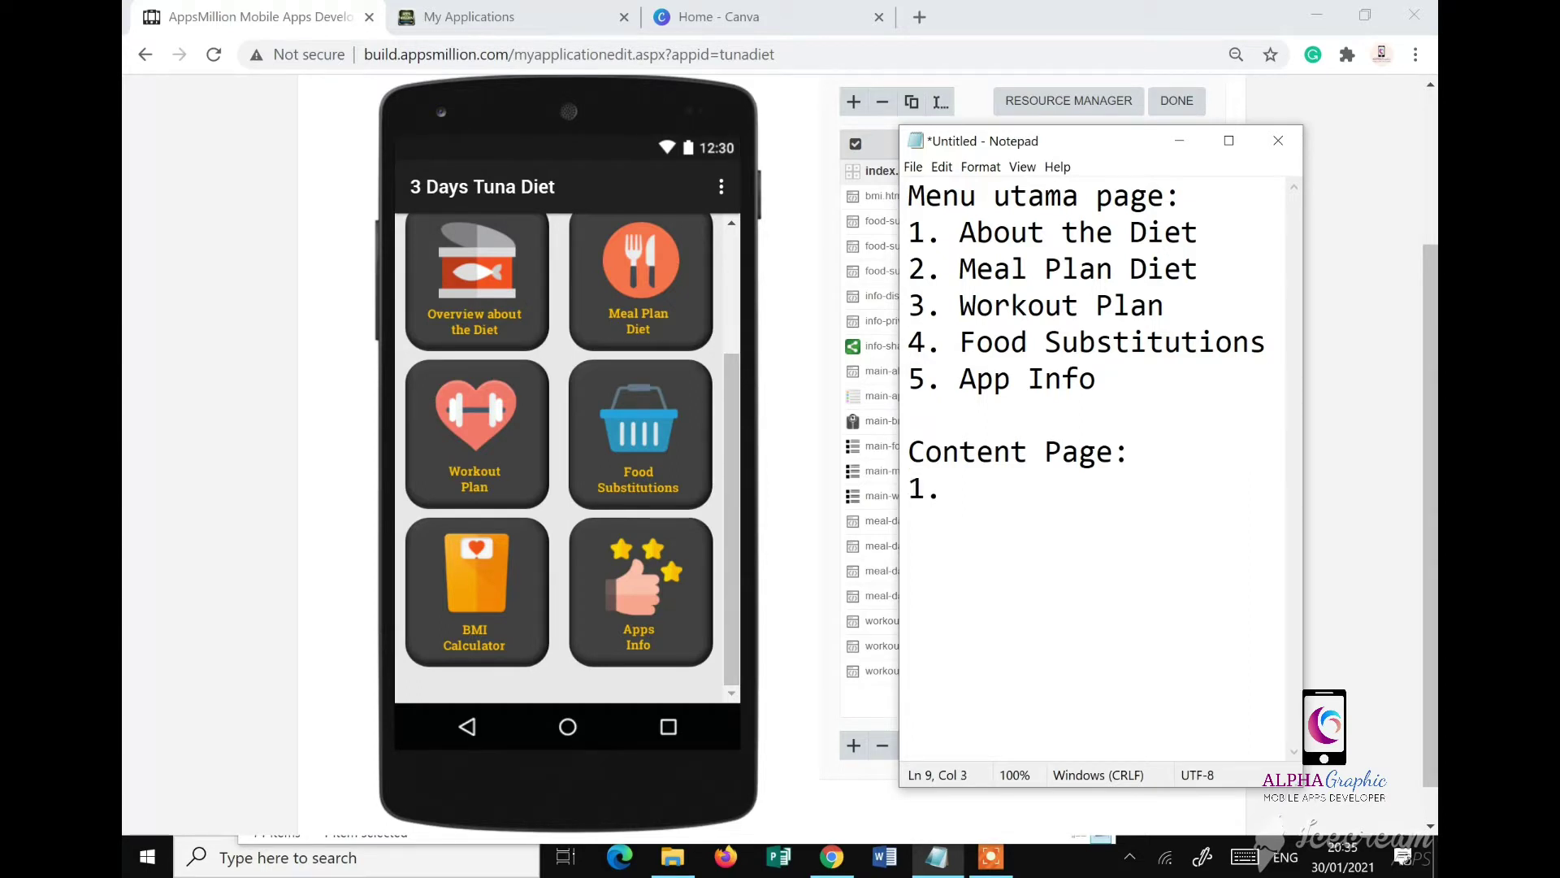
# Step: View the About the Diet page and the Meal Plan Diet day list in the phone preview
pyautogui.click(457, 301)
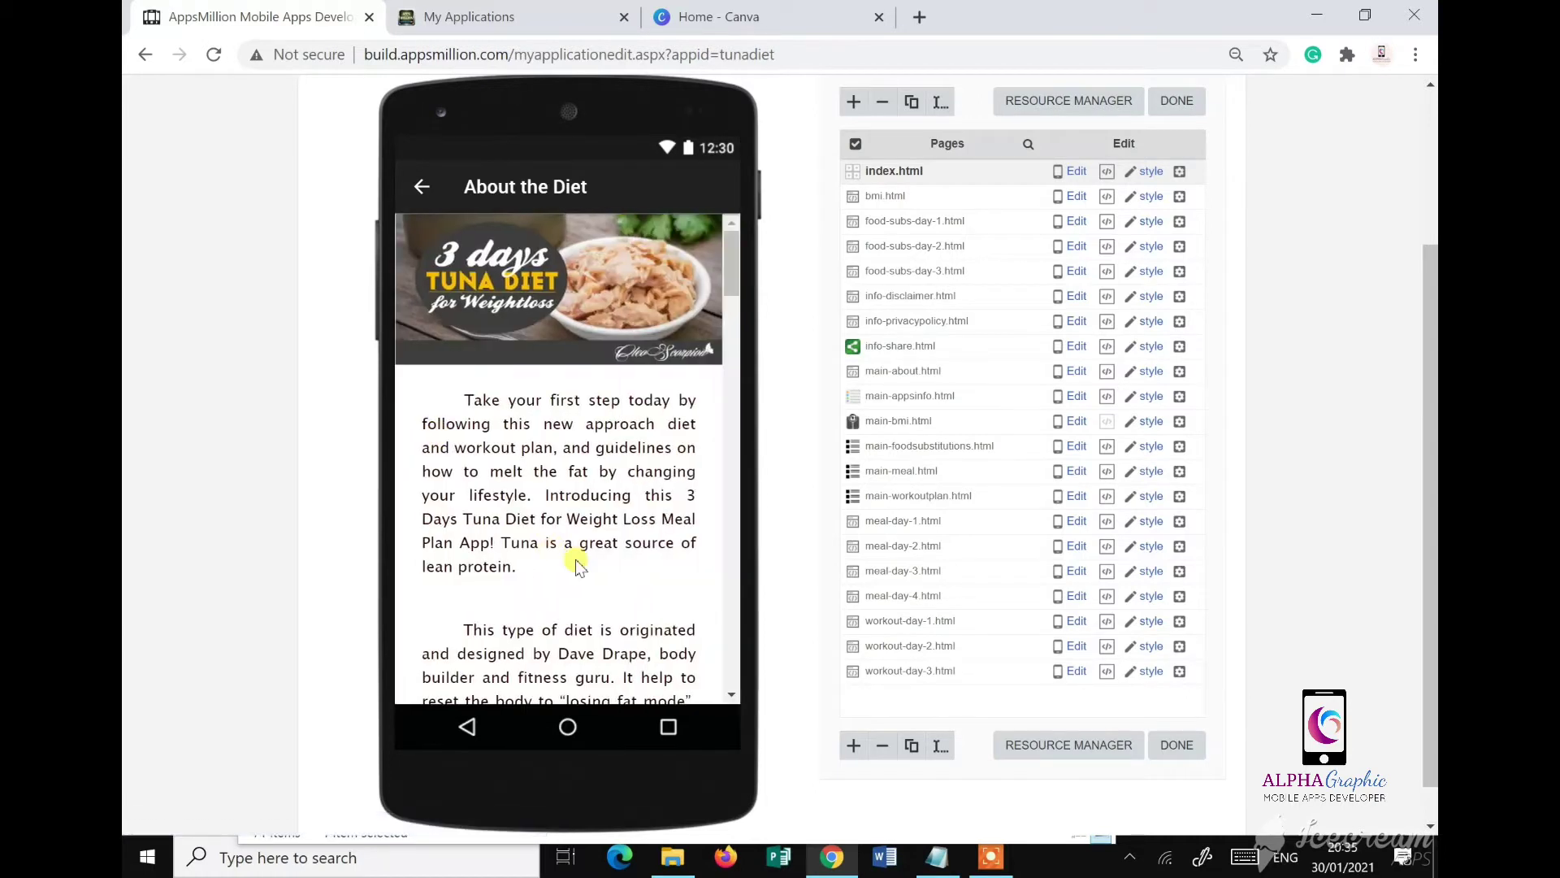
pyautogui.click(424, 193)
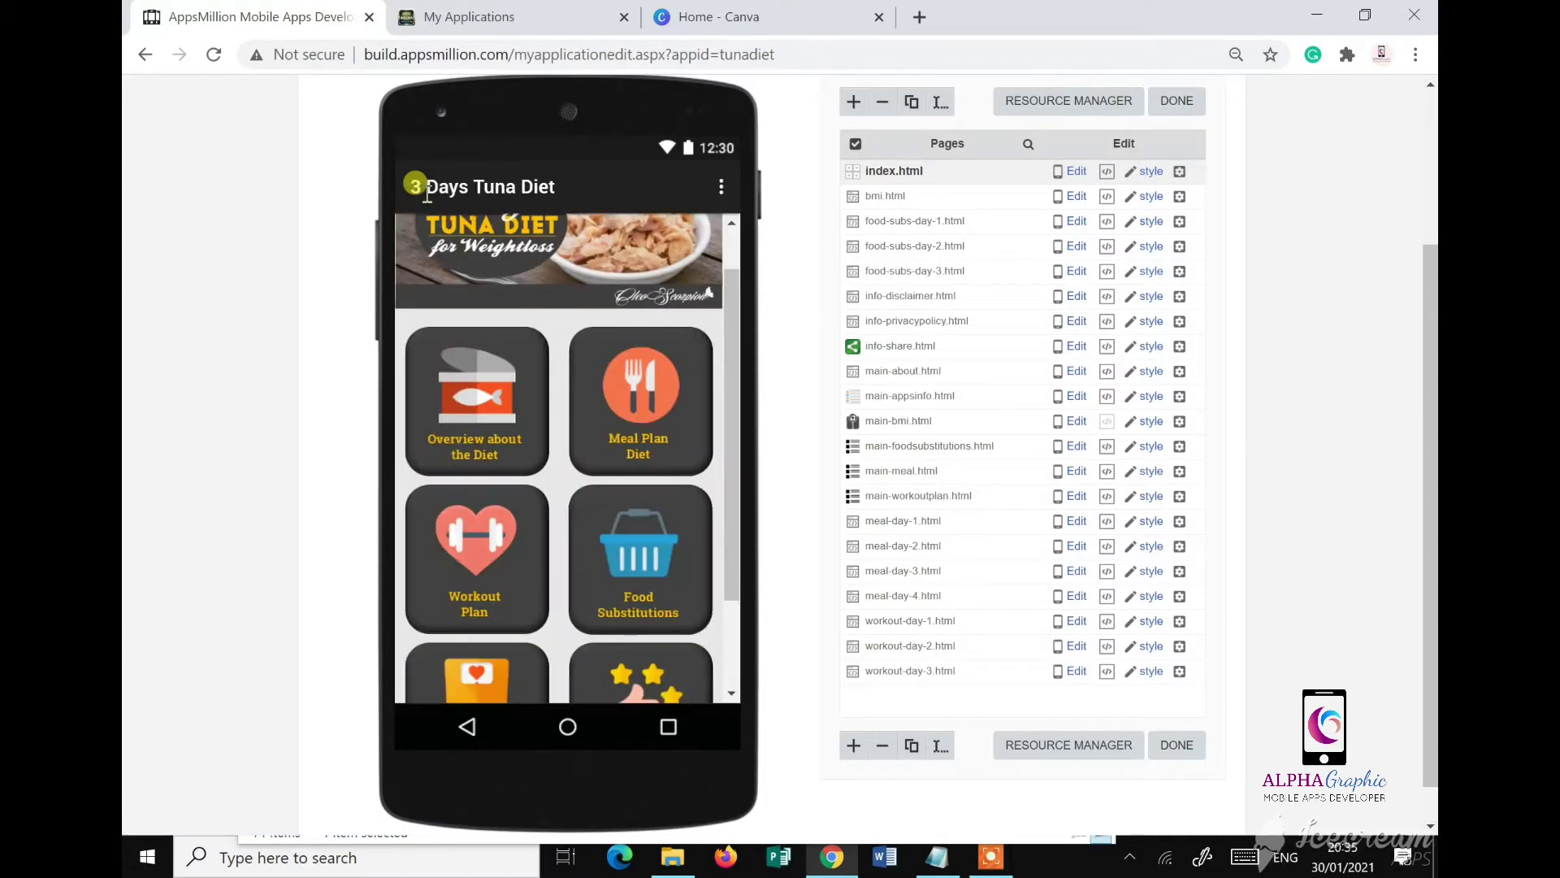
pyautogui.click(654, 390)
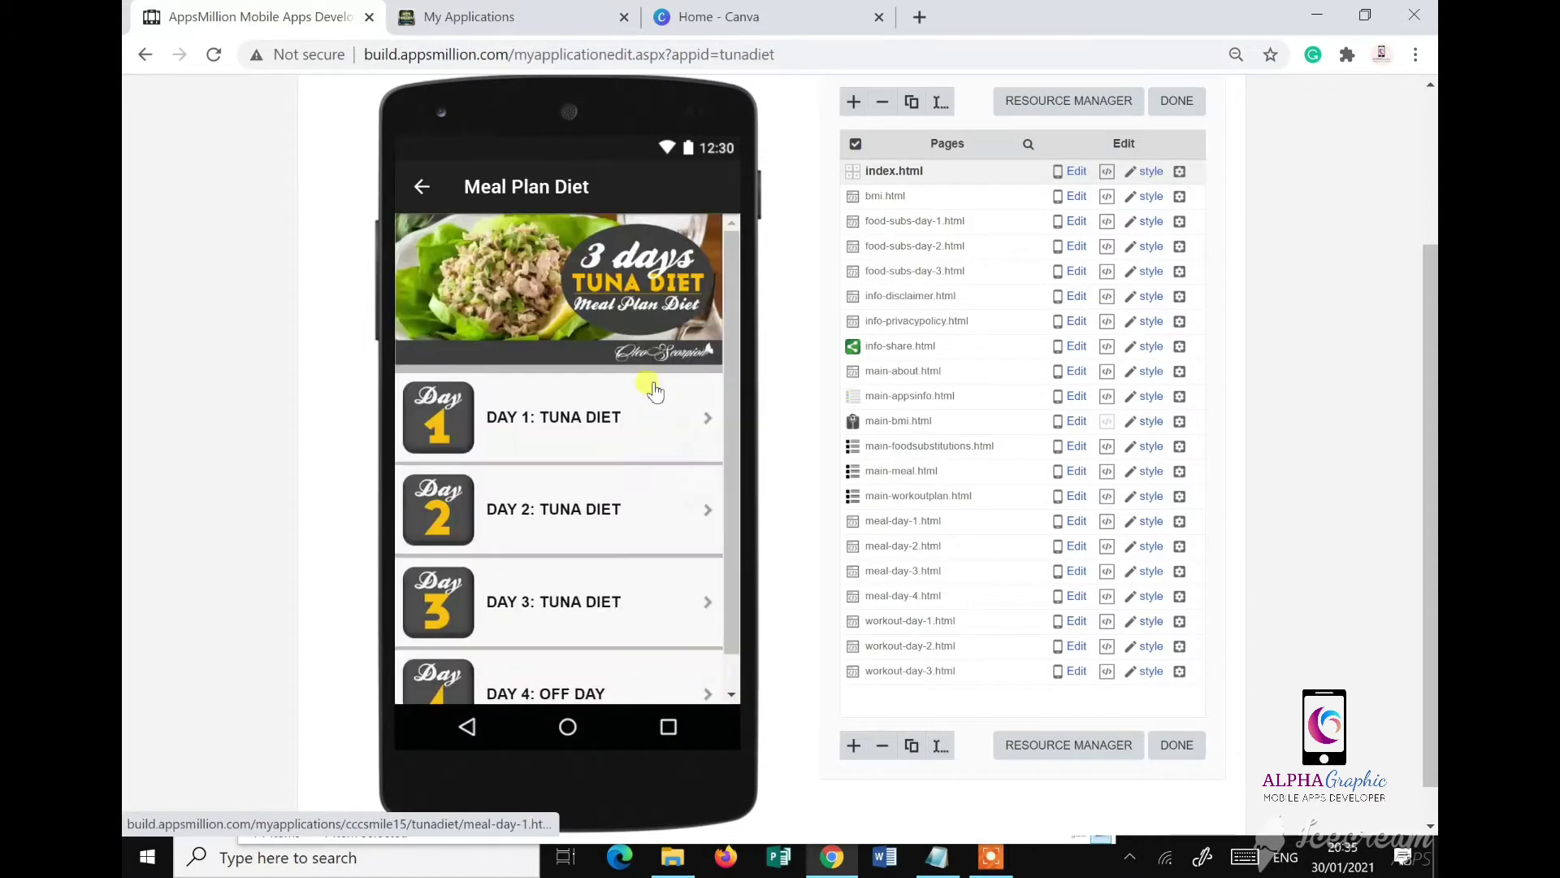
pyautogui.scroll(-2, 602, 464)
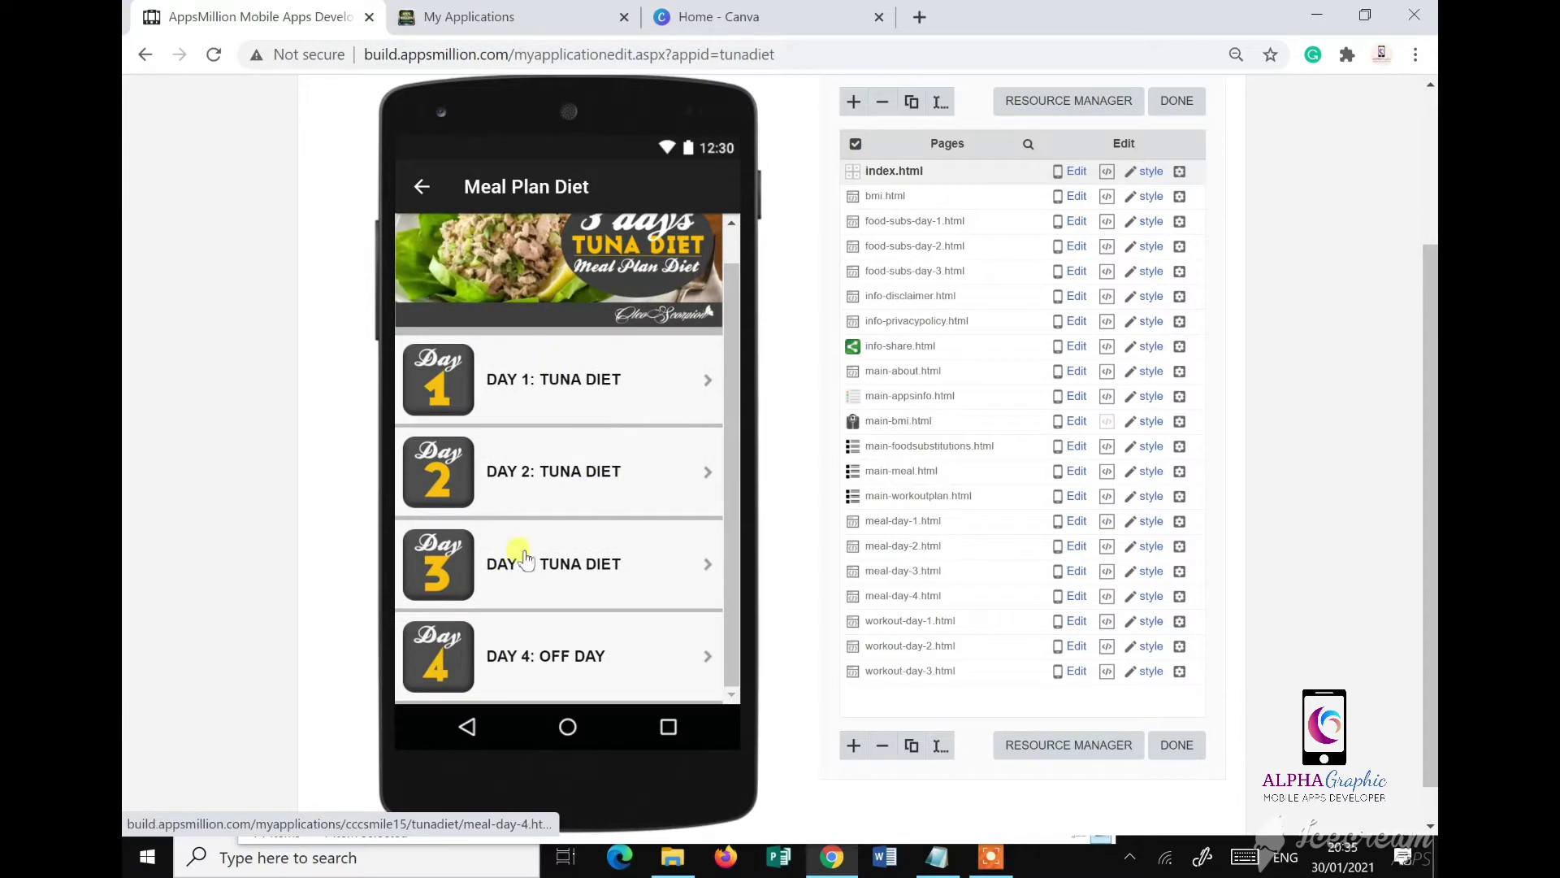
# Step: Switch to Notepad to continue the unfinished first entry under "Content Page:"
pyautogui.click(939, 857)
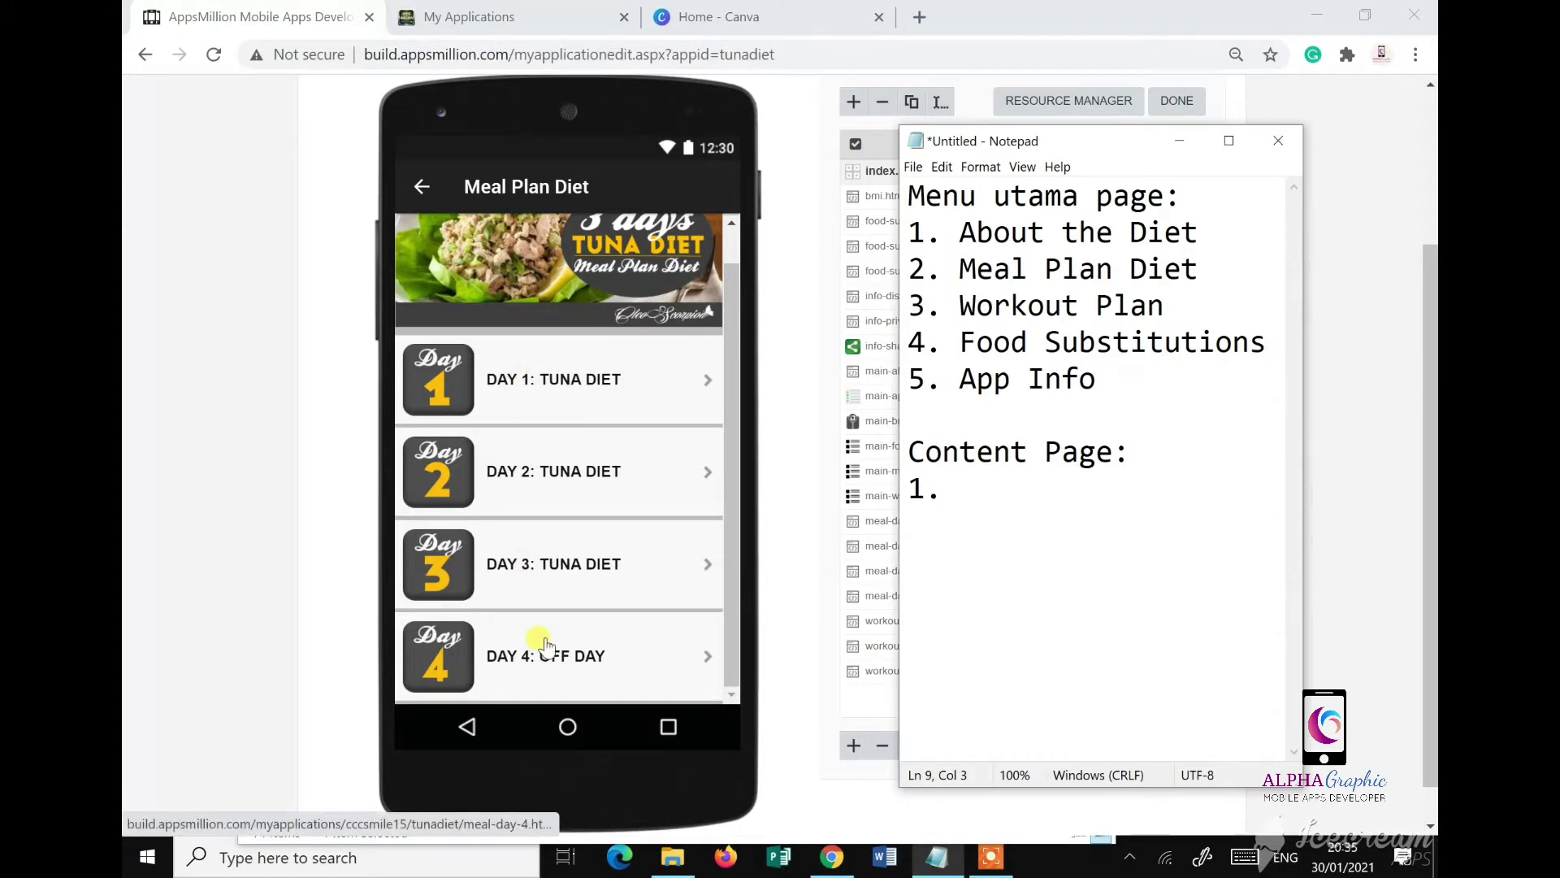
pyautogui.write('Da')
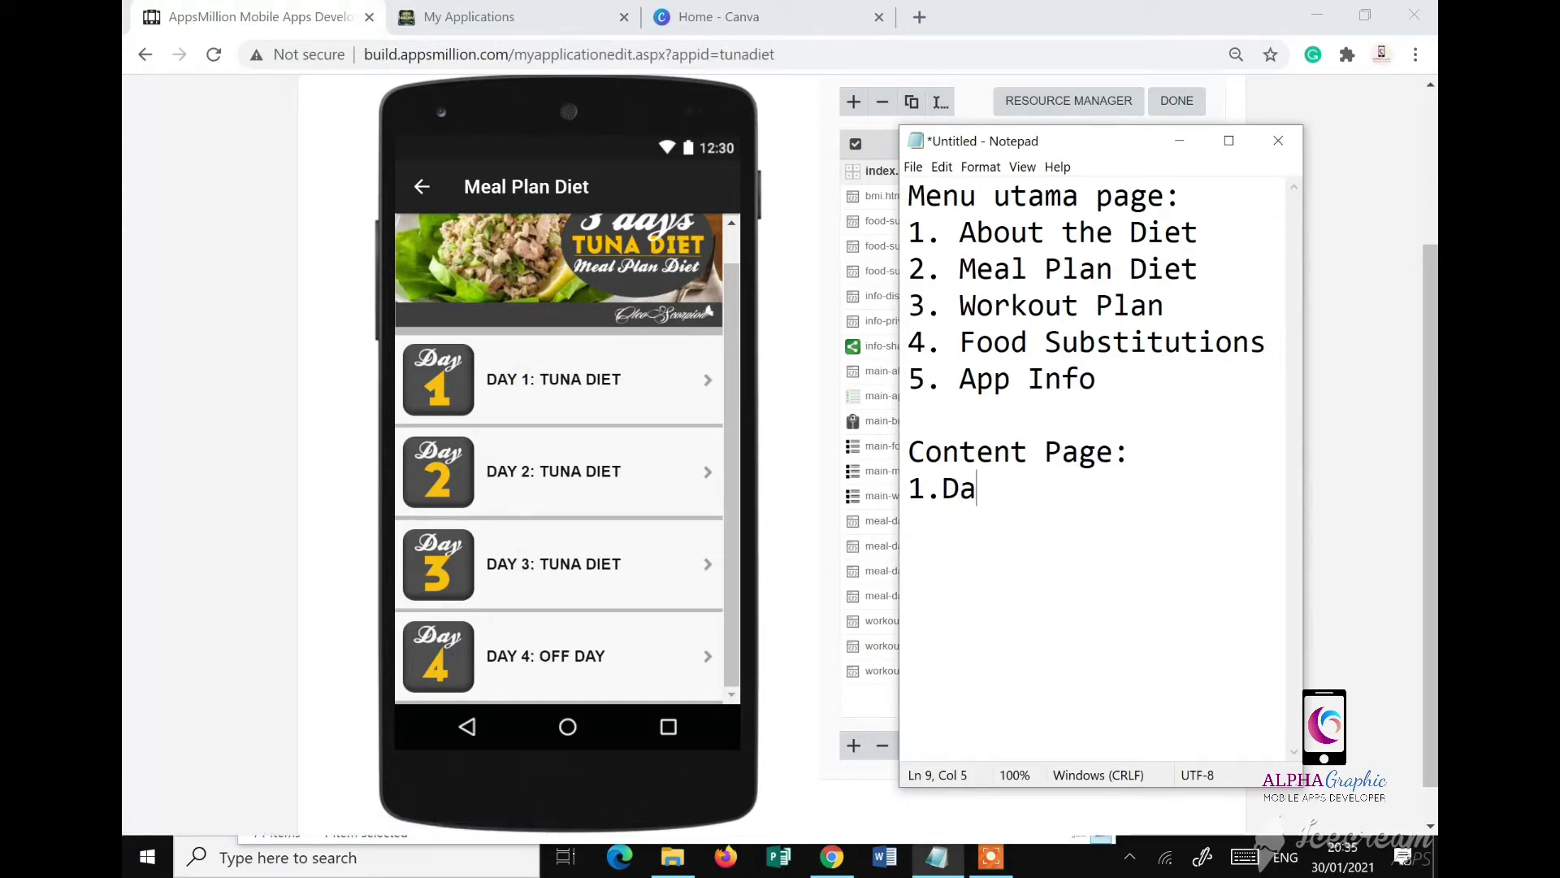
pyautogui.press('BackSpace')
pyautogui.press('BackSpace')
pyautogui.write('Meal: D')
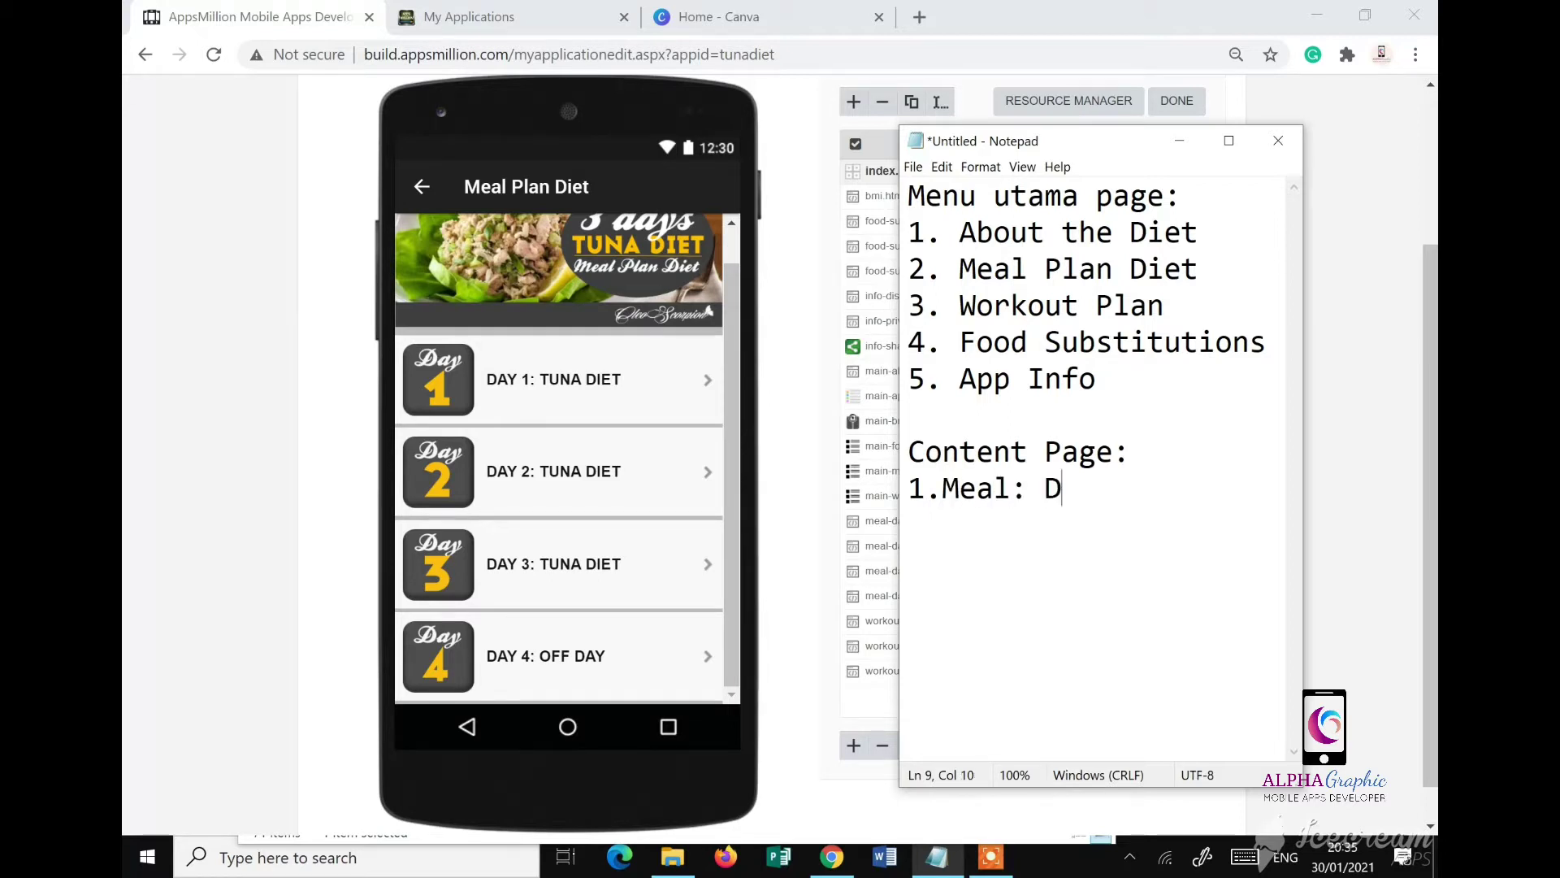
pyautogui.write('ay1')
pyautogui.press('BackSpace')
pyautogui.press('BackSpace')
pyautogui.press('BackSpace')
pyautogui.press('BackSpace')
pyautogui.press('BackSpace')
pyautogui.press('BackSpace')
pyautogui.press('BackSpace')
pyautogui.press('BackSpace')
pyautogui.press('BackSpace')
# Step: Enter "1. Day 1 Menu" and "2. Day 2 Menu" as the first entries under "Content Page:"
pyautogui.write('Day ')
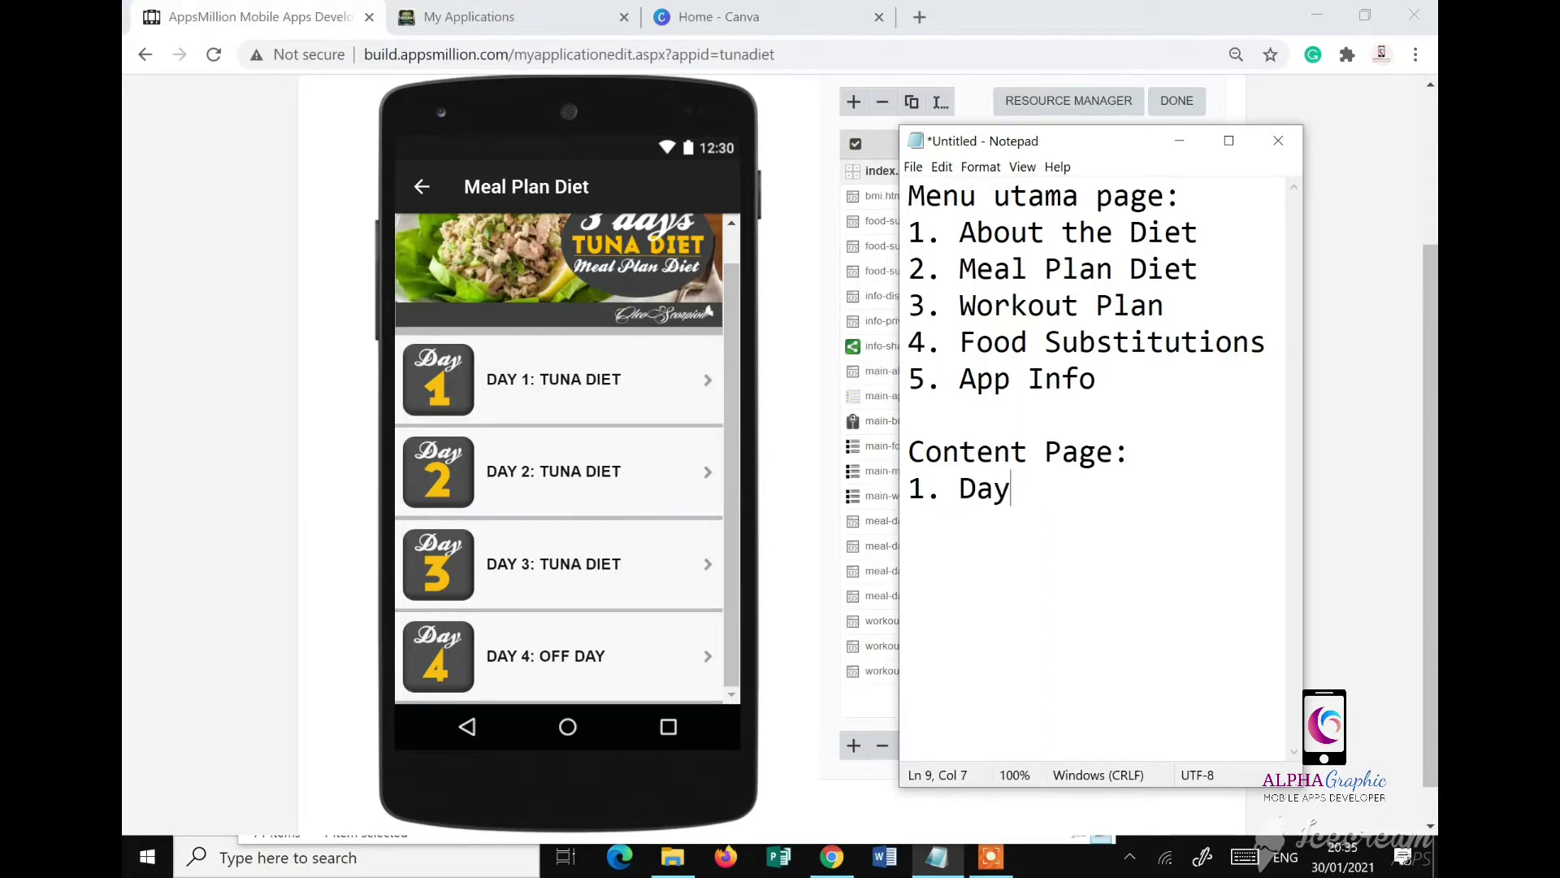
pyautogui.write('1')
pyautogui.press('Return')
pyautogui.write('2. Day ')
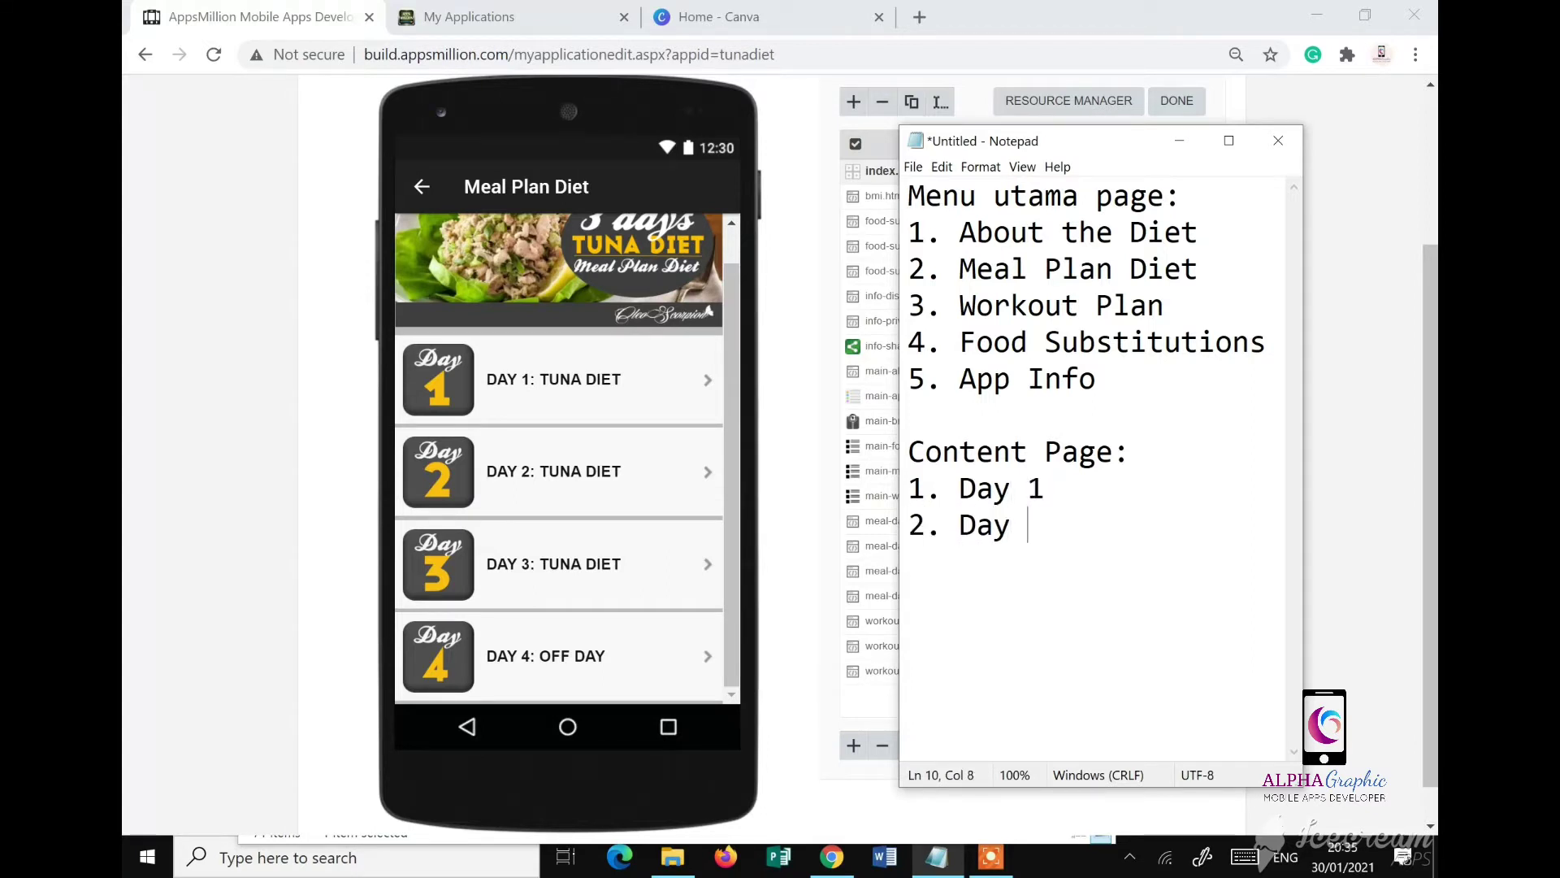
pyautogui.write('2 Menu')
pyautogui.press('Up')
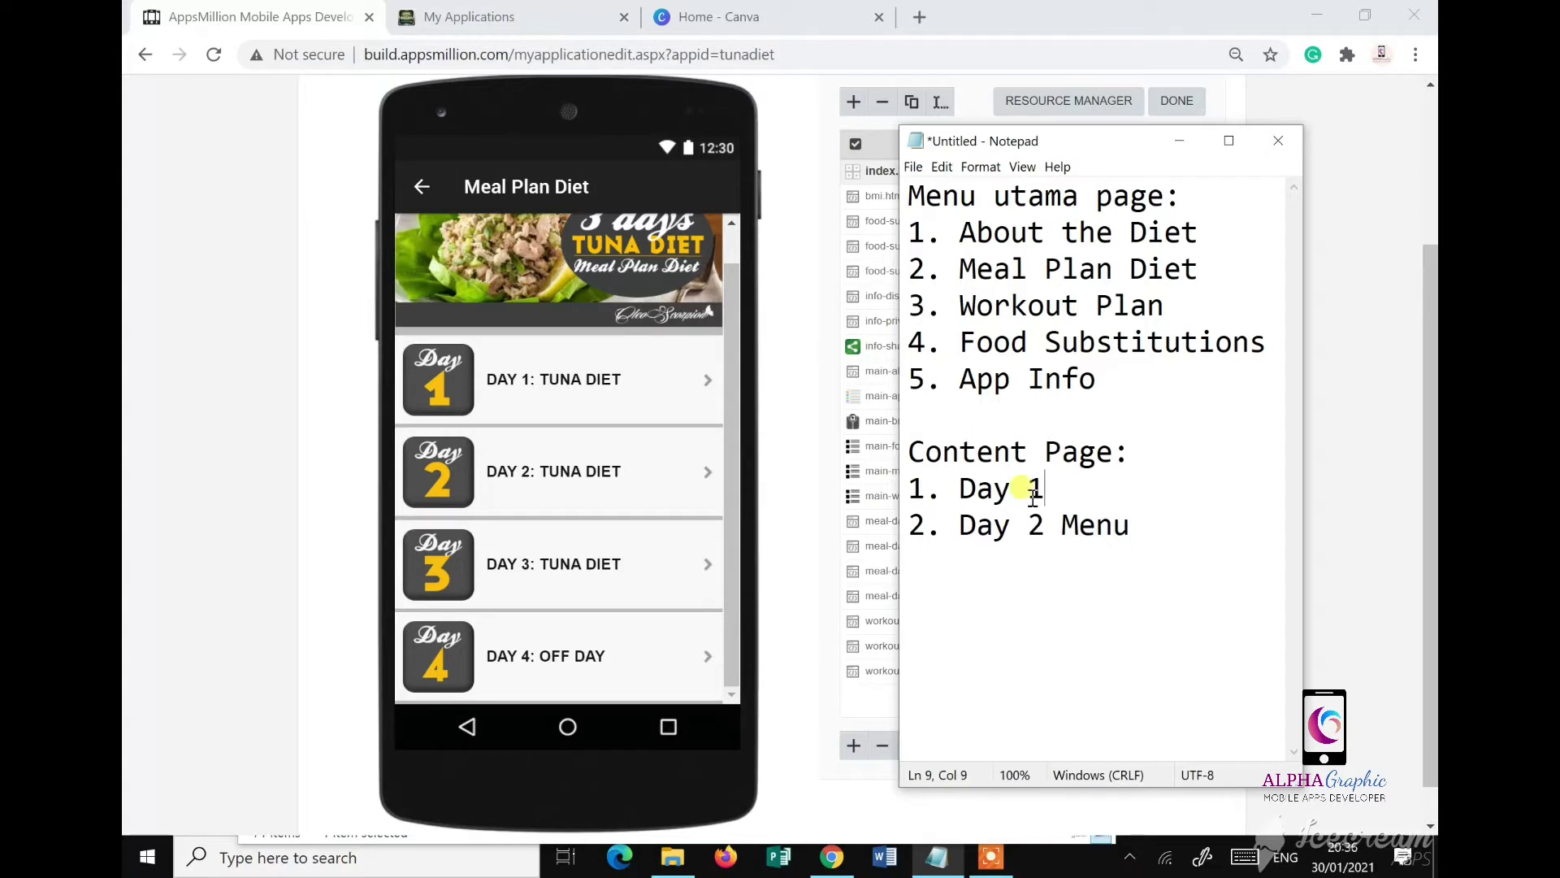
pyautogui.write('Menu')
pyautogui.hotkey('ctrl', 'End')
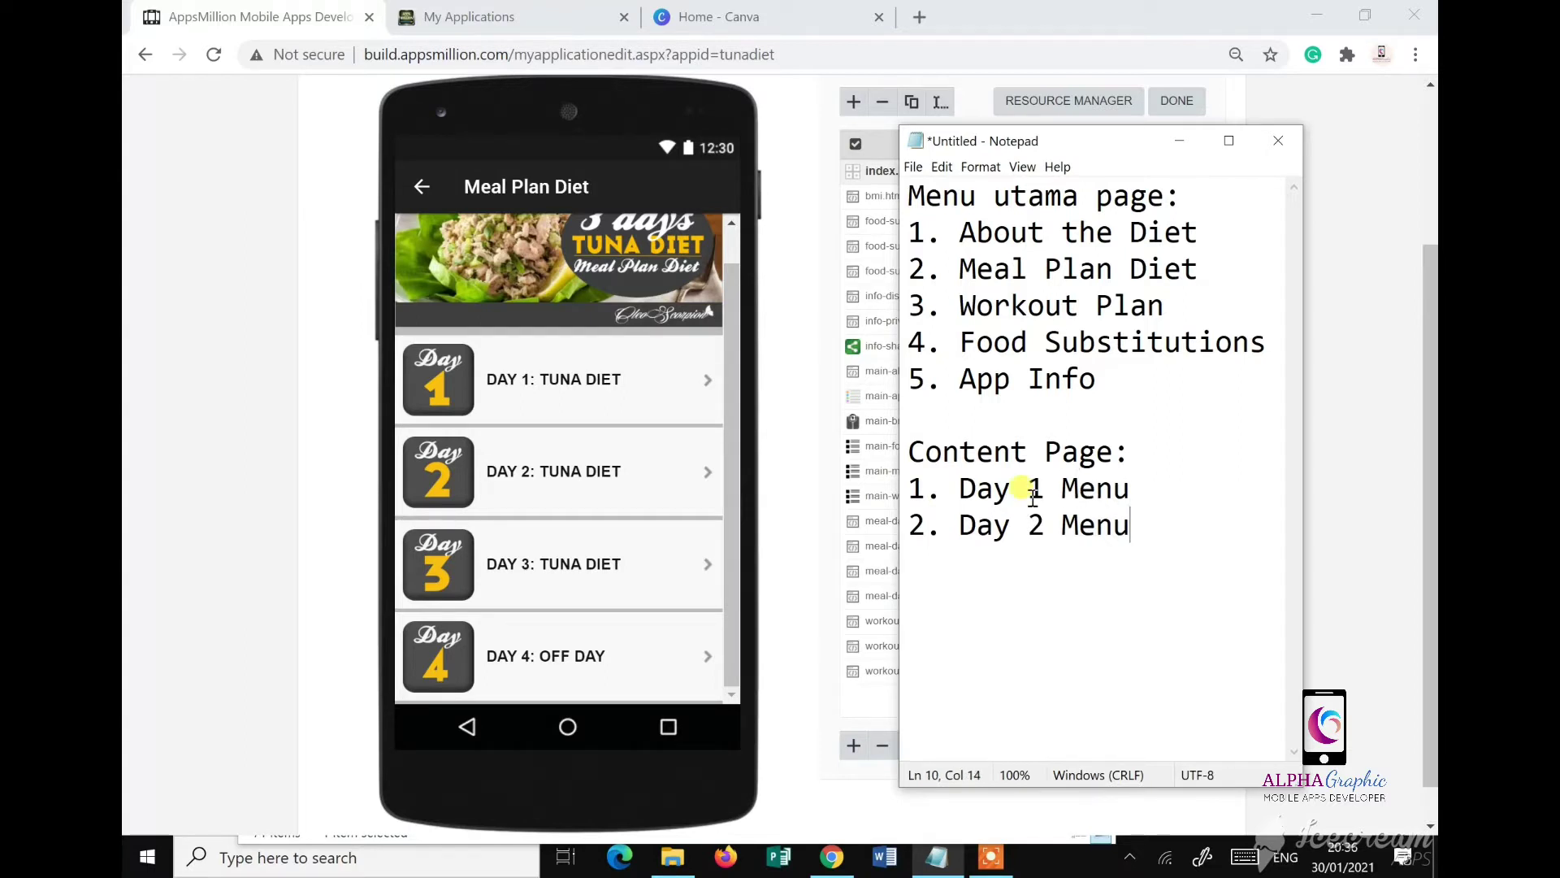
# Step: Add "3. Day 3 Menu" and "4. Day 4 Menu" to the list, with the number "5." on the following line
pyautogui.press('Return')
pyautogui.write('3. Day')
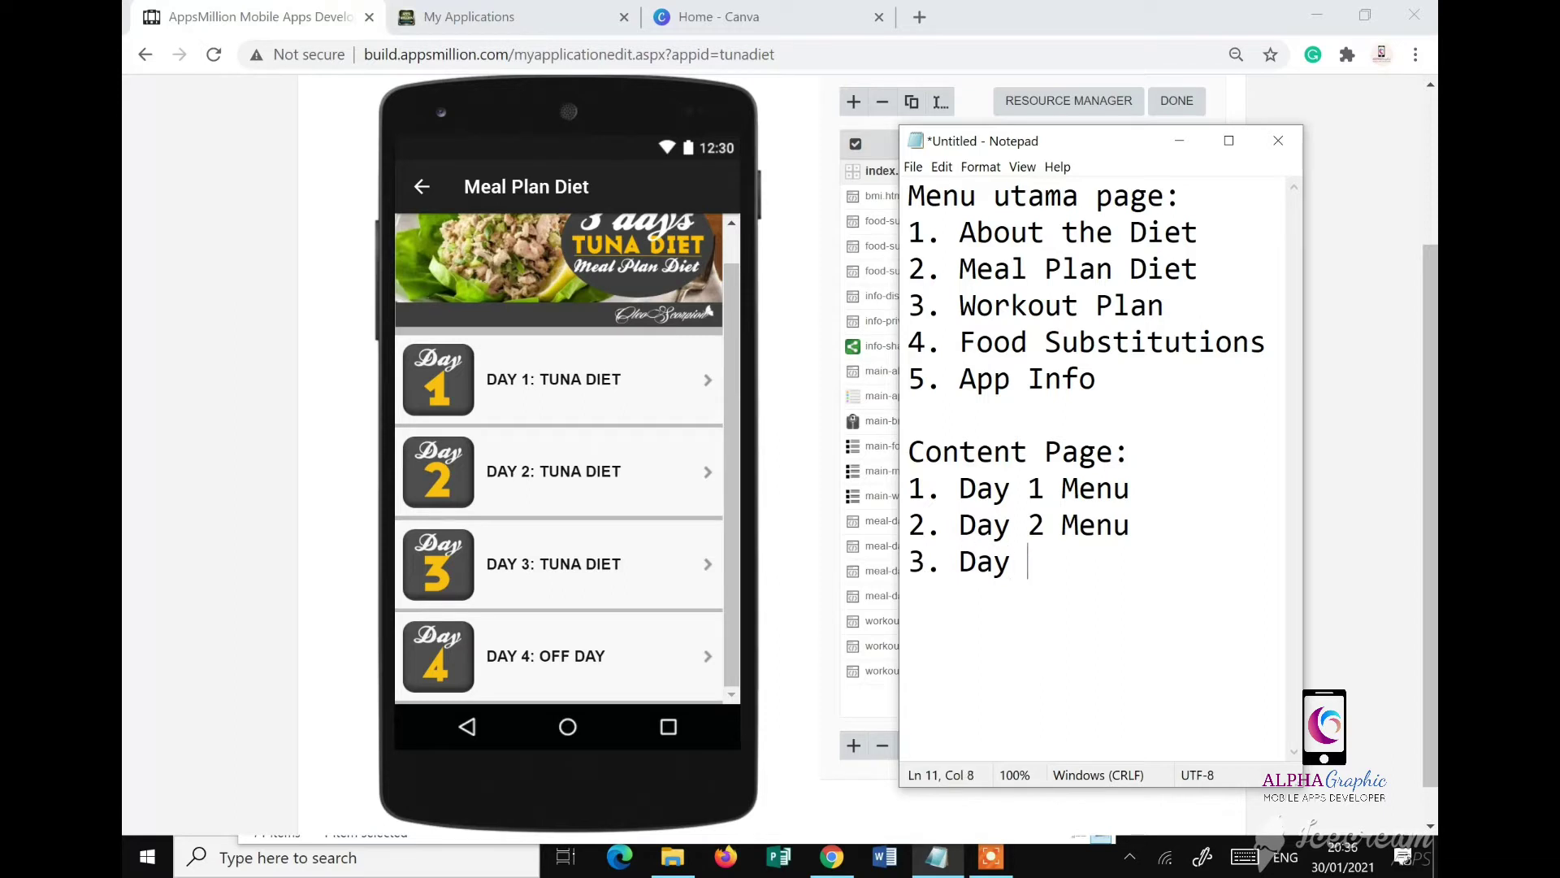
pyautogui.write(' 3 Menu ')
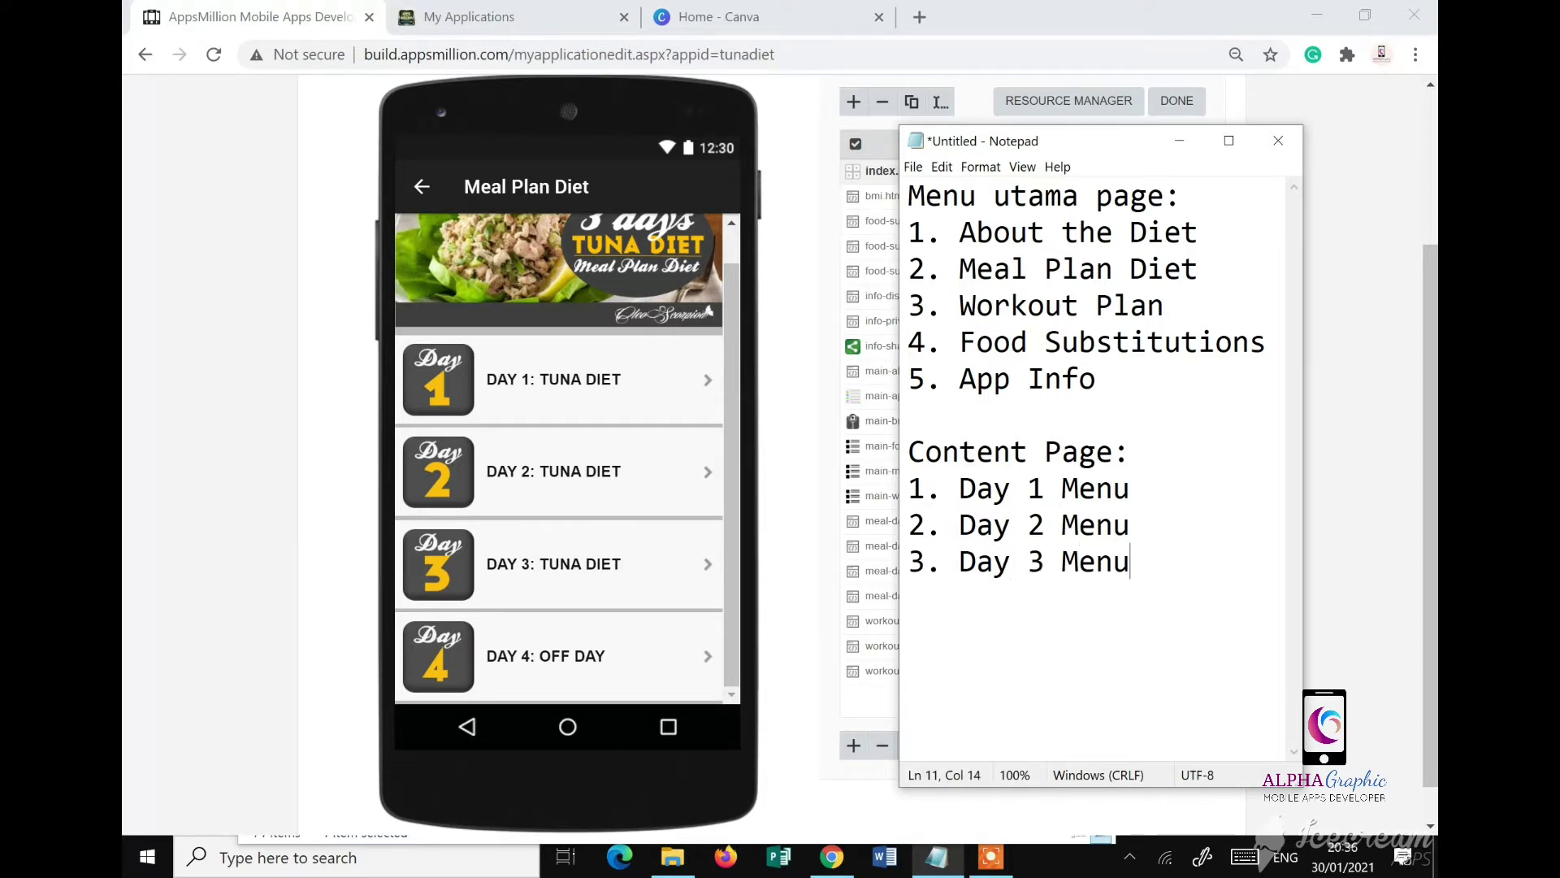
pyautogui.write('4. Day 4 Menu')
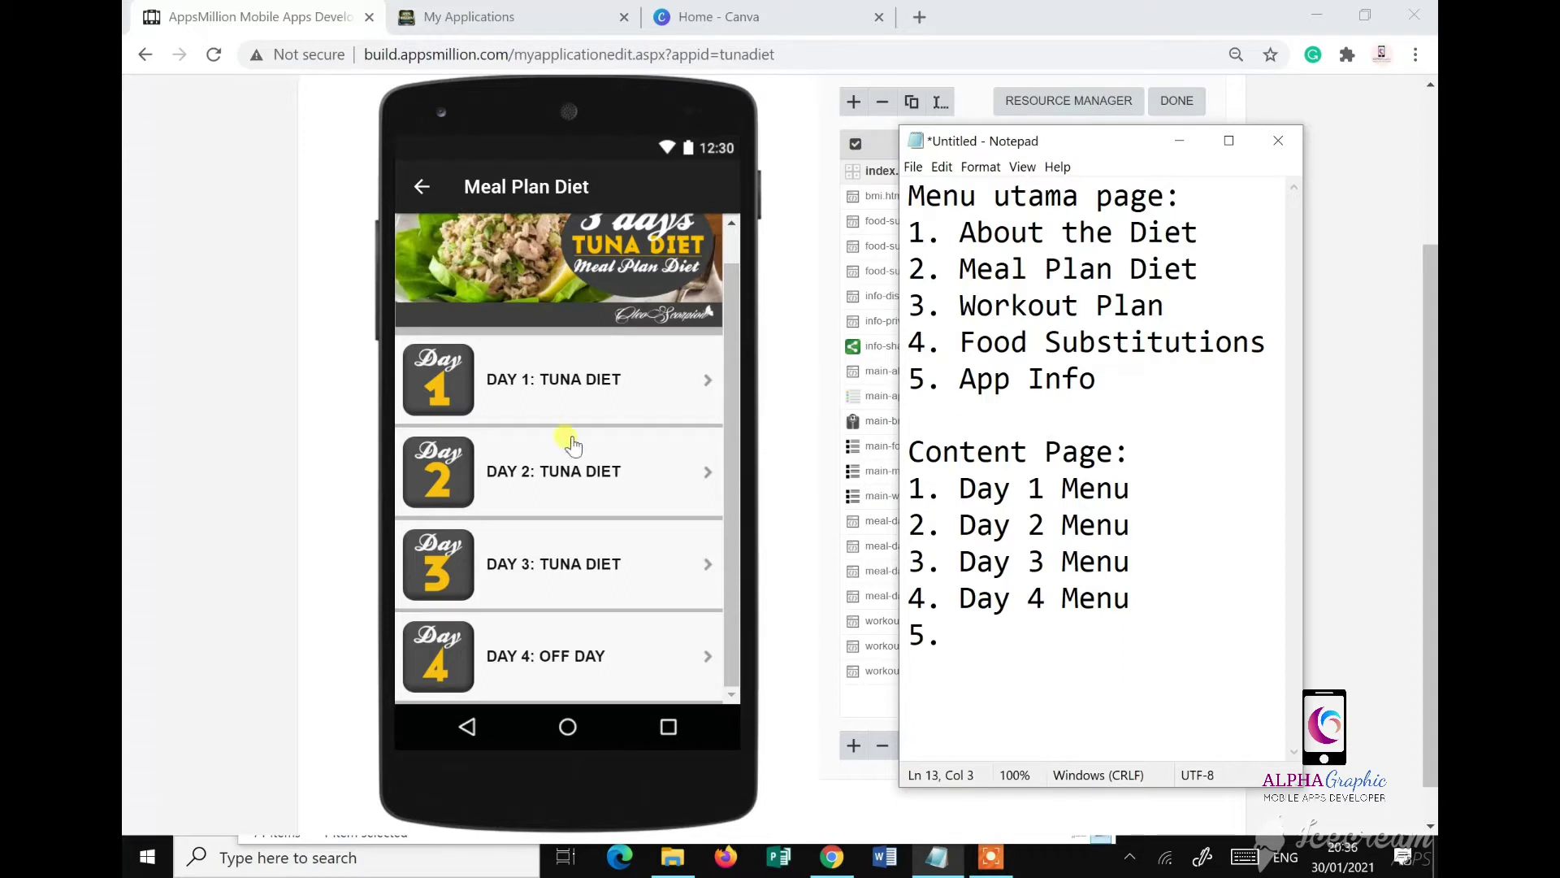
# Step: Show the Workout Plan page in the phone preview and bring the Notepad list back beside it
pyautogui.click(420, 187)
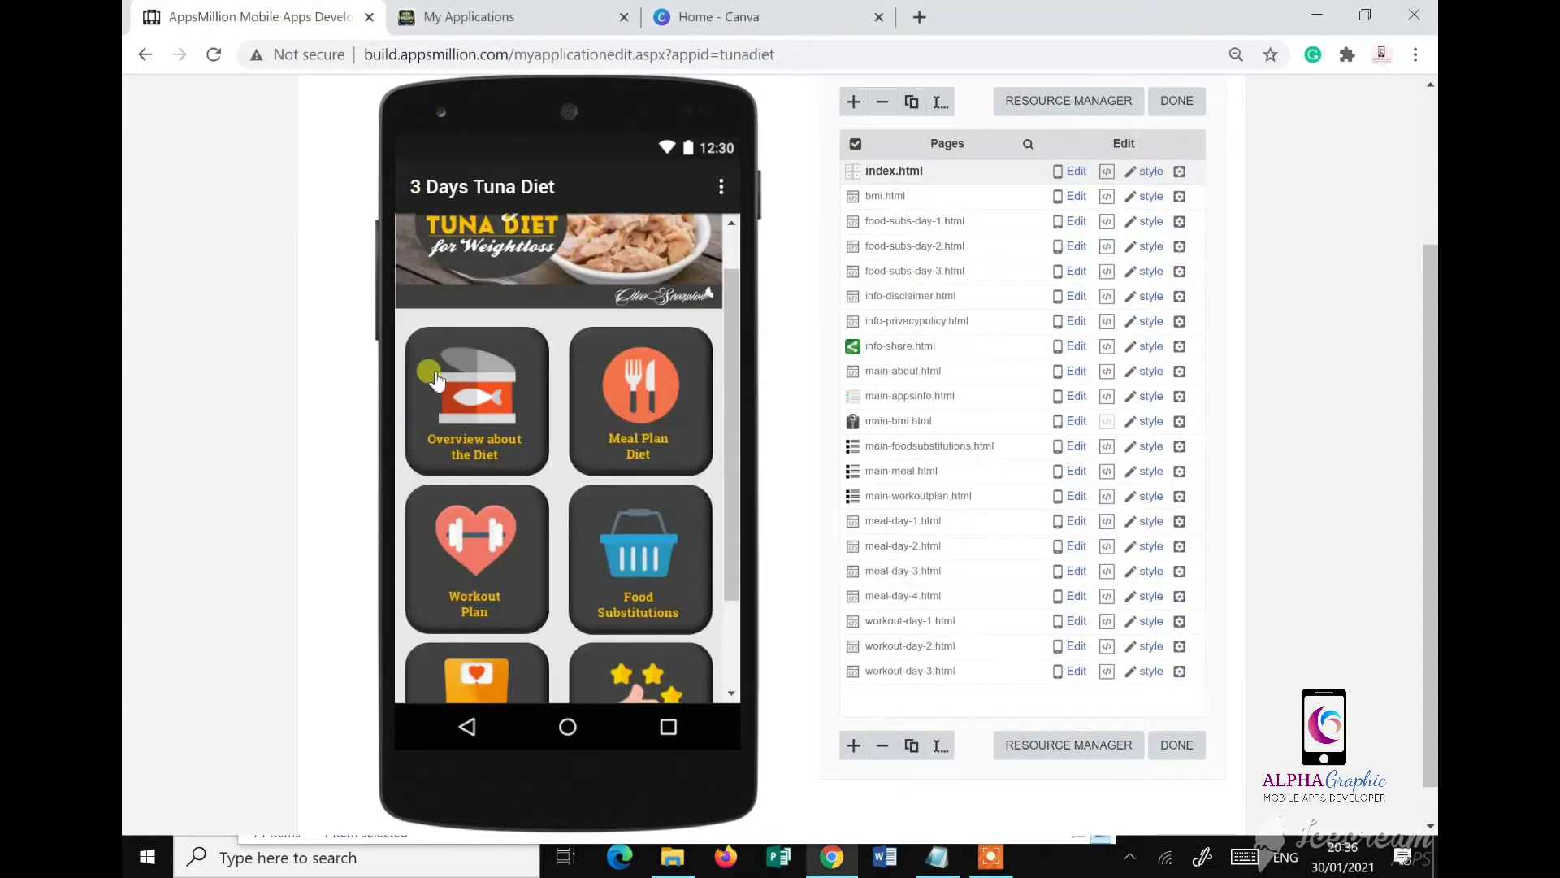
pyautogui.click(483, 571)
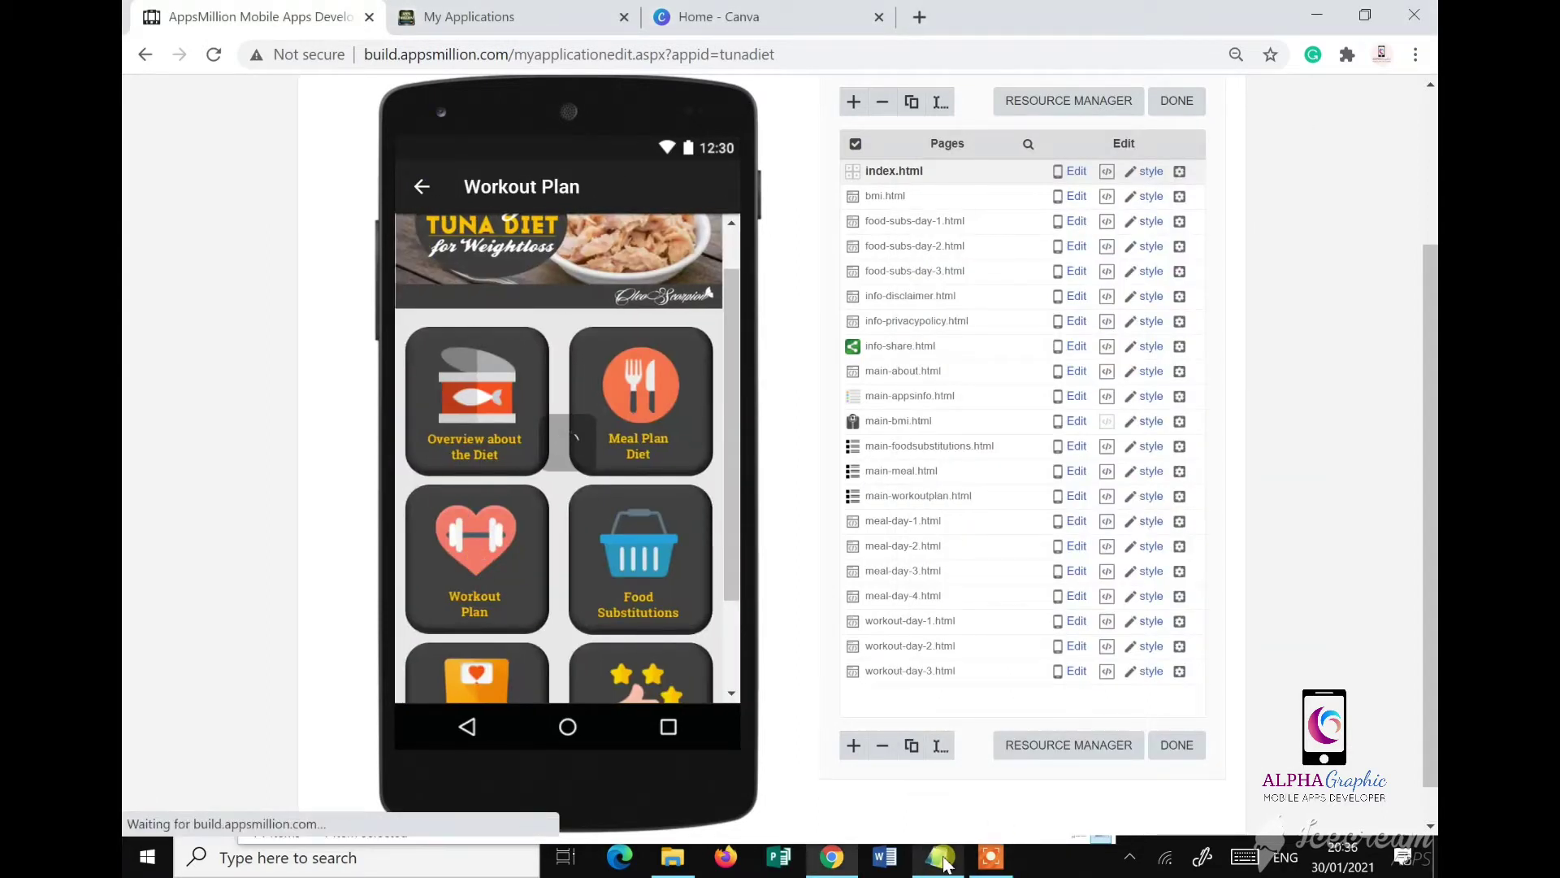
pyautogui.click(943, 863)
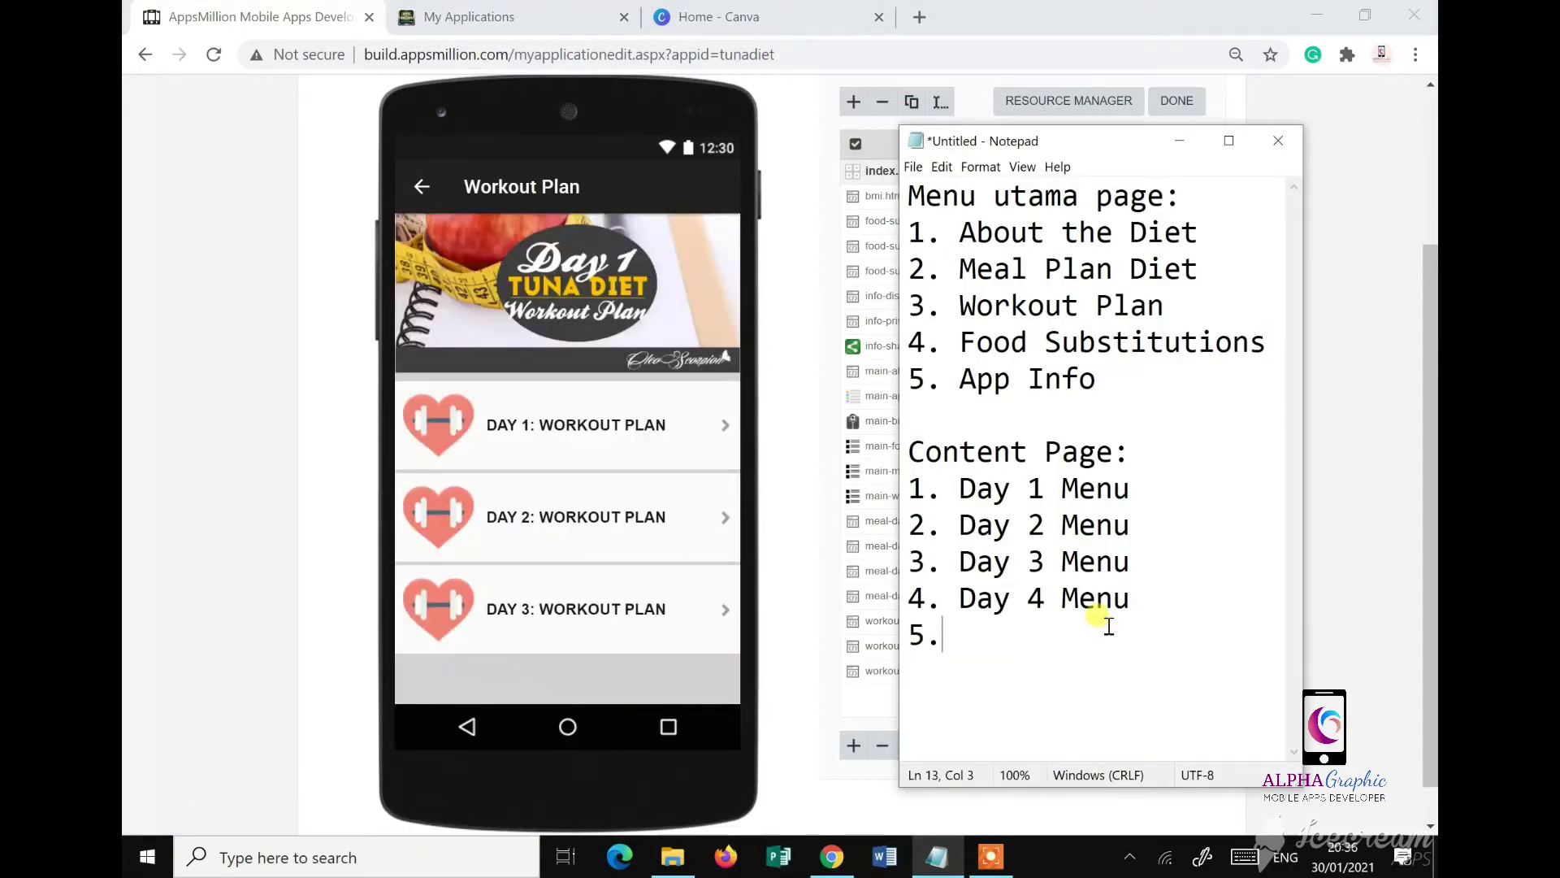
# Step: Complete the fifth entry as "5. Day 1 Workout" and separate it from the menu entries with a blank line
pyautogui.write('Day 1')
pyautogui.press('Left')
pyautogui.press('Left')
pyautogui.press('Left')
pyautogui.press('Return')
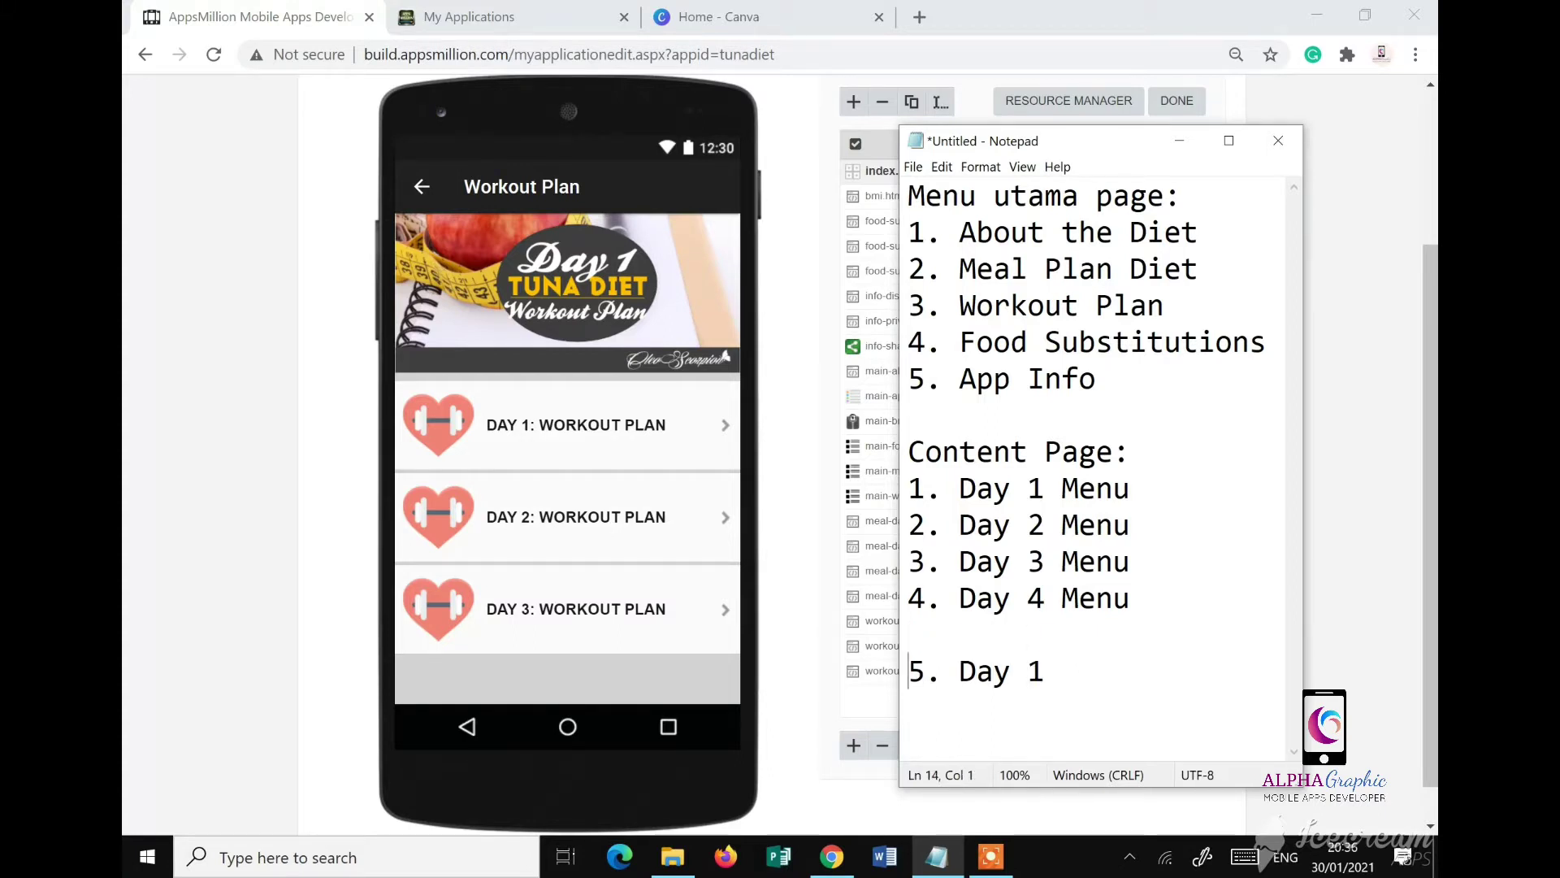
pyautogui.click(1088, 654)
pyautogui.write('Workout')
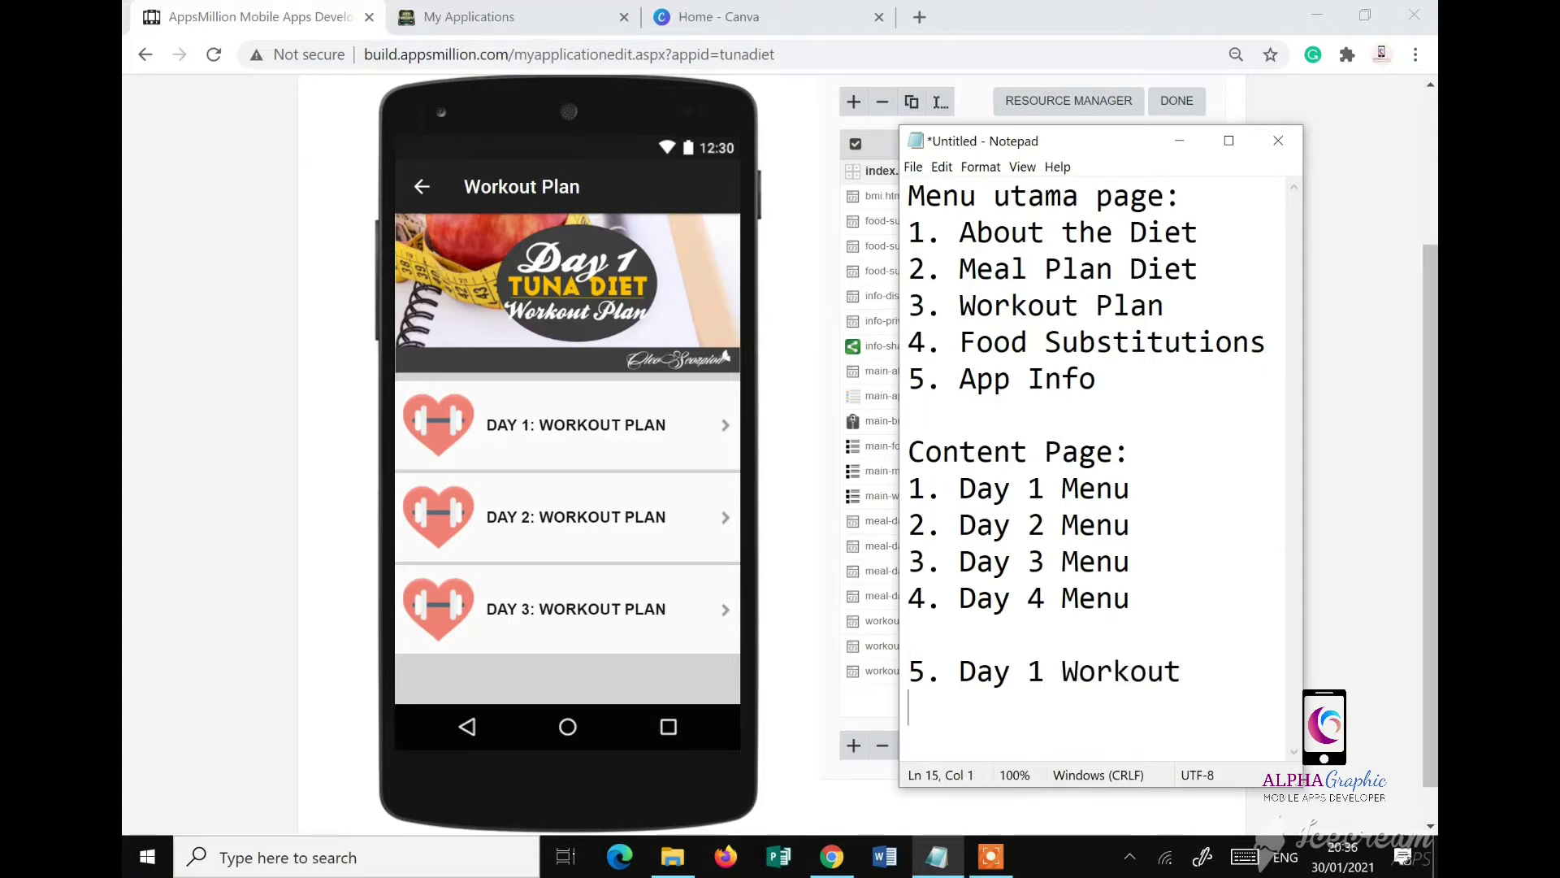
# Step: Add "6. Day 2 Workout" and "7. Day 3 Workout" to the list, followed by a blank line
pyautogui.press('BackSpace')
pyautogui.write('6. Day 2 ')
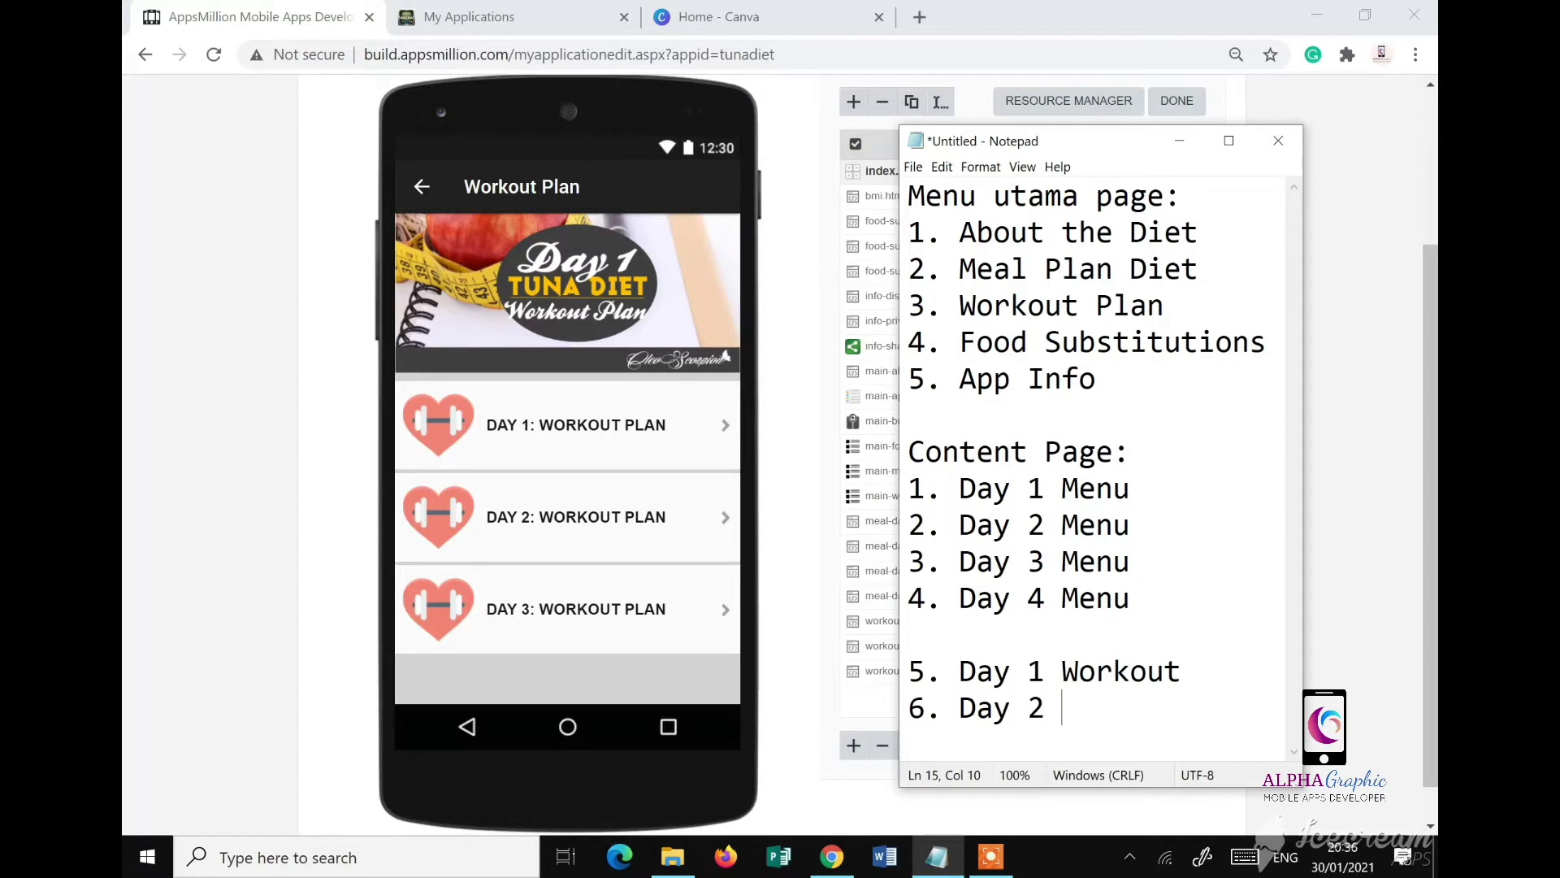
pyautogui.write('Workout')
pyautogui.press('Return')
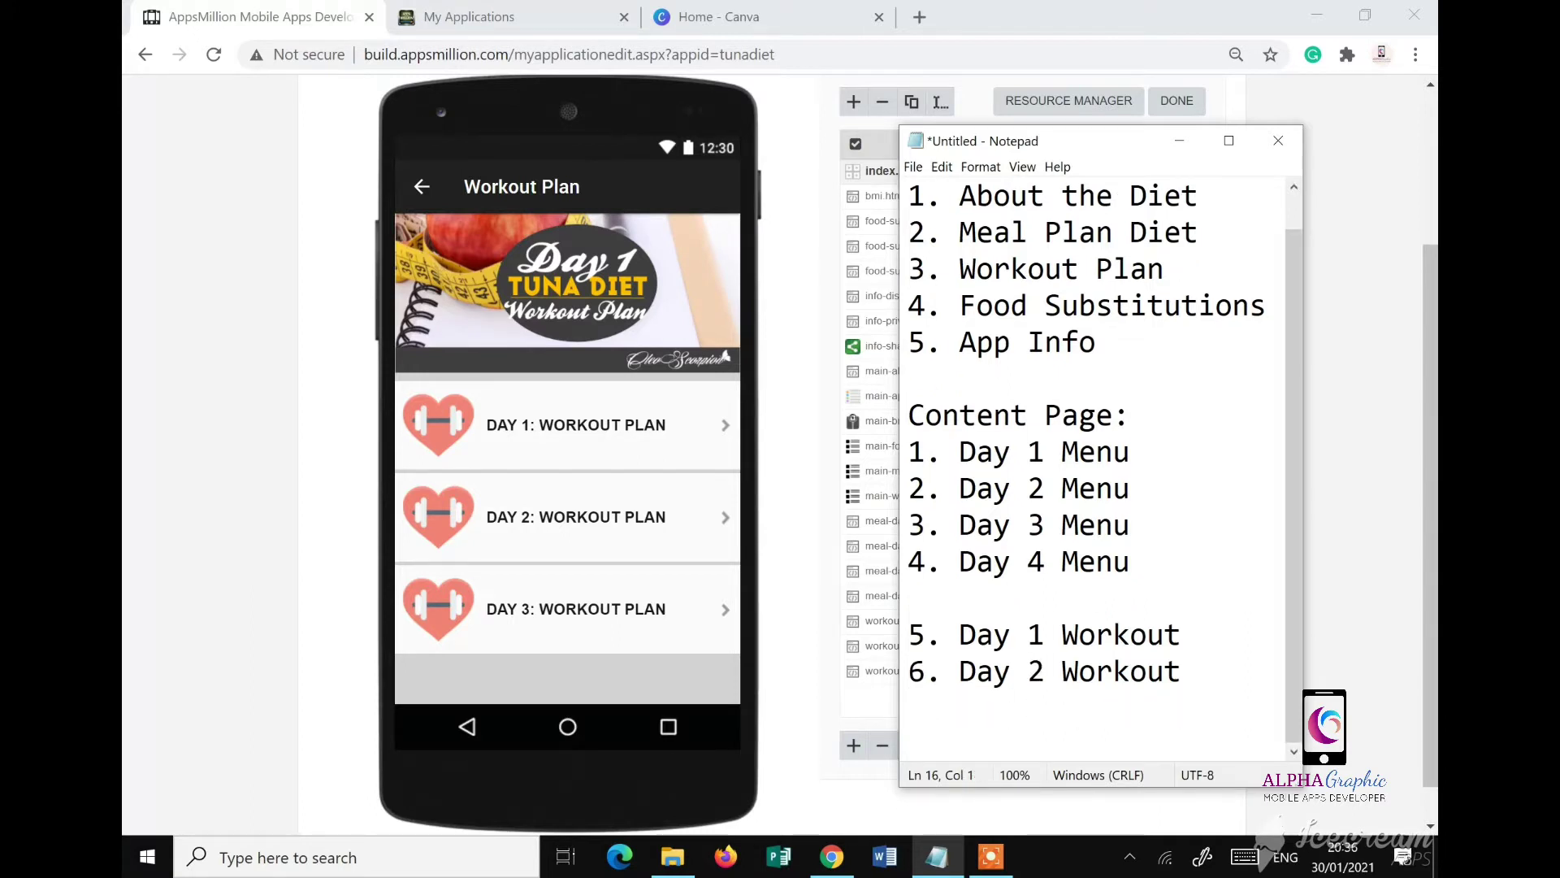
pyautogui.write('7. Day 3 Workout')
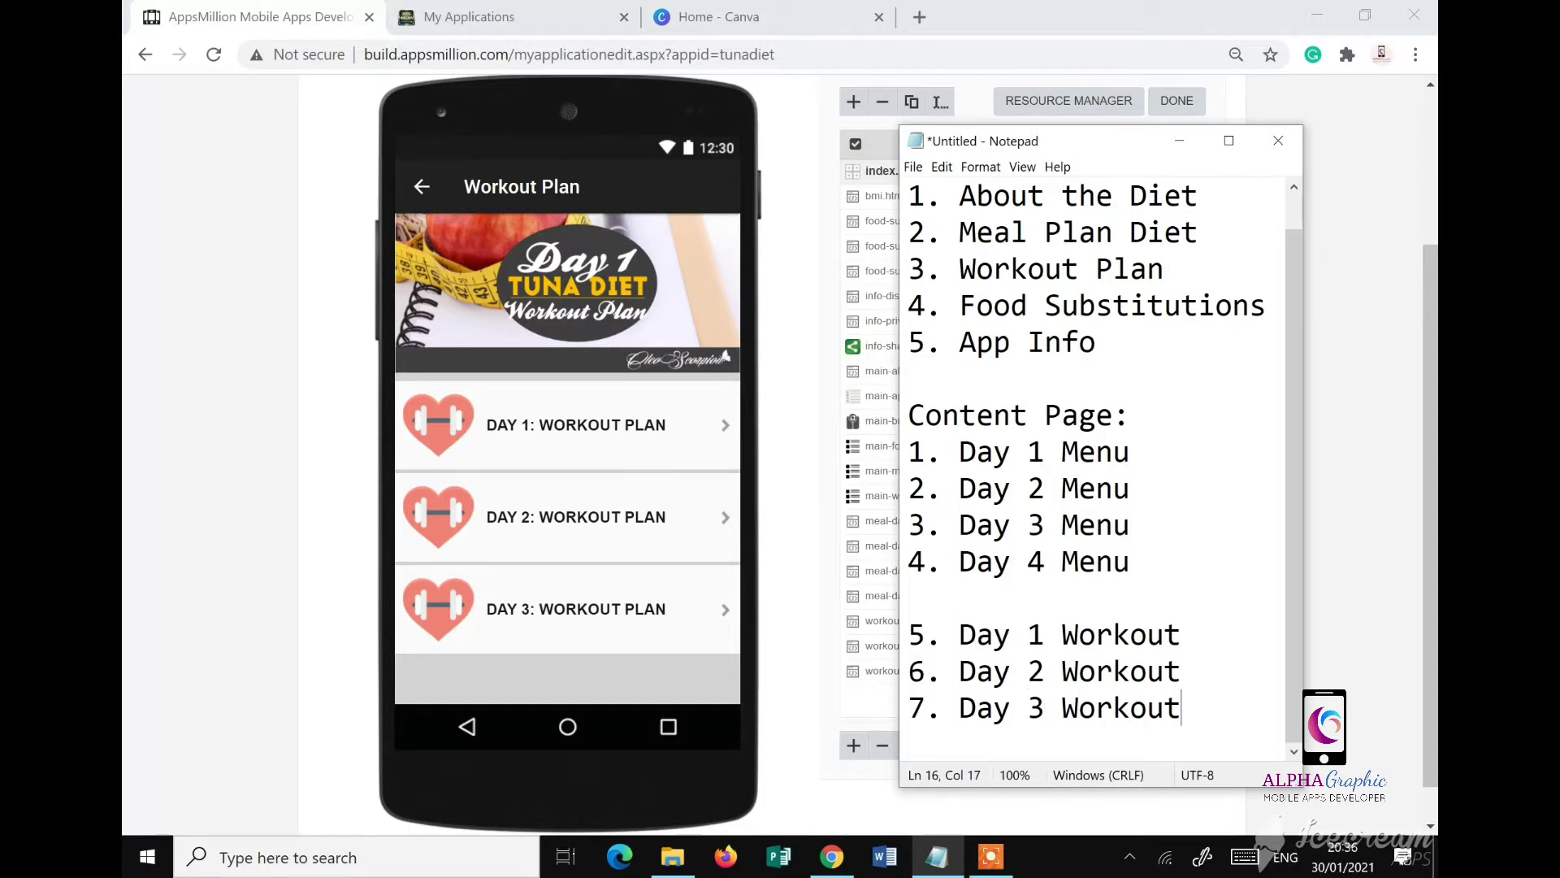
pyautogui.press('Return')
pyautogui.press('Return')
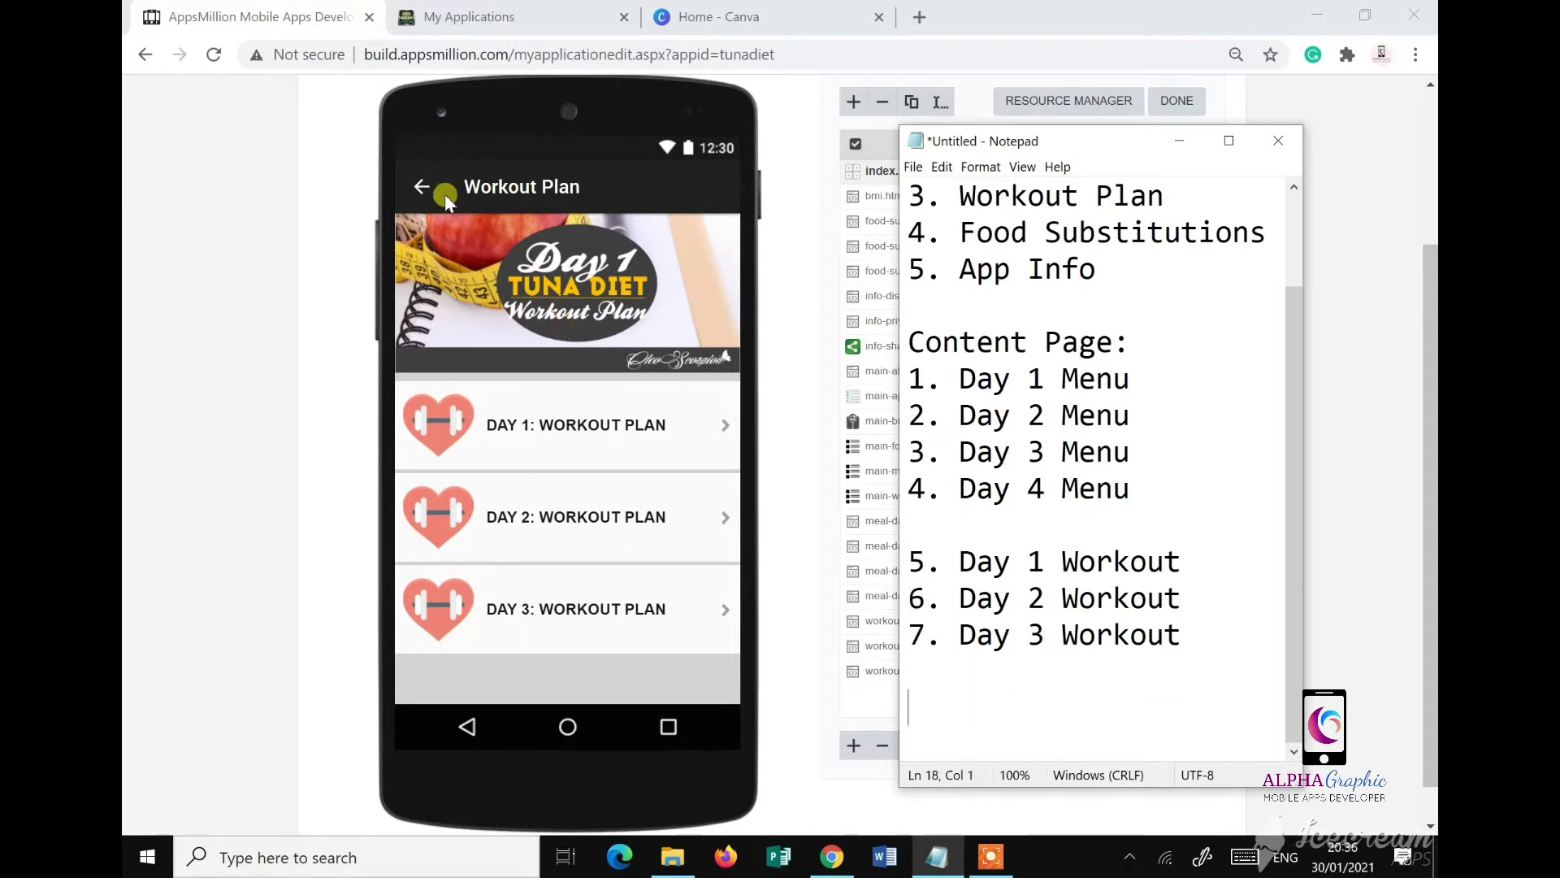
# Step: Show the Food Substitutions page in the phone preview and bring the Notepad list back beside it
pyautogui.click(431, 194)
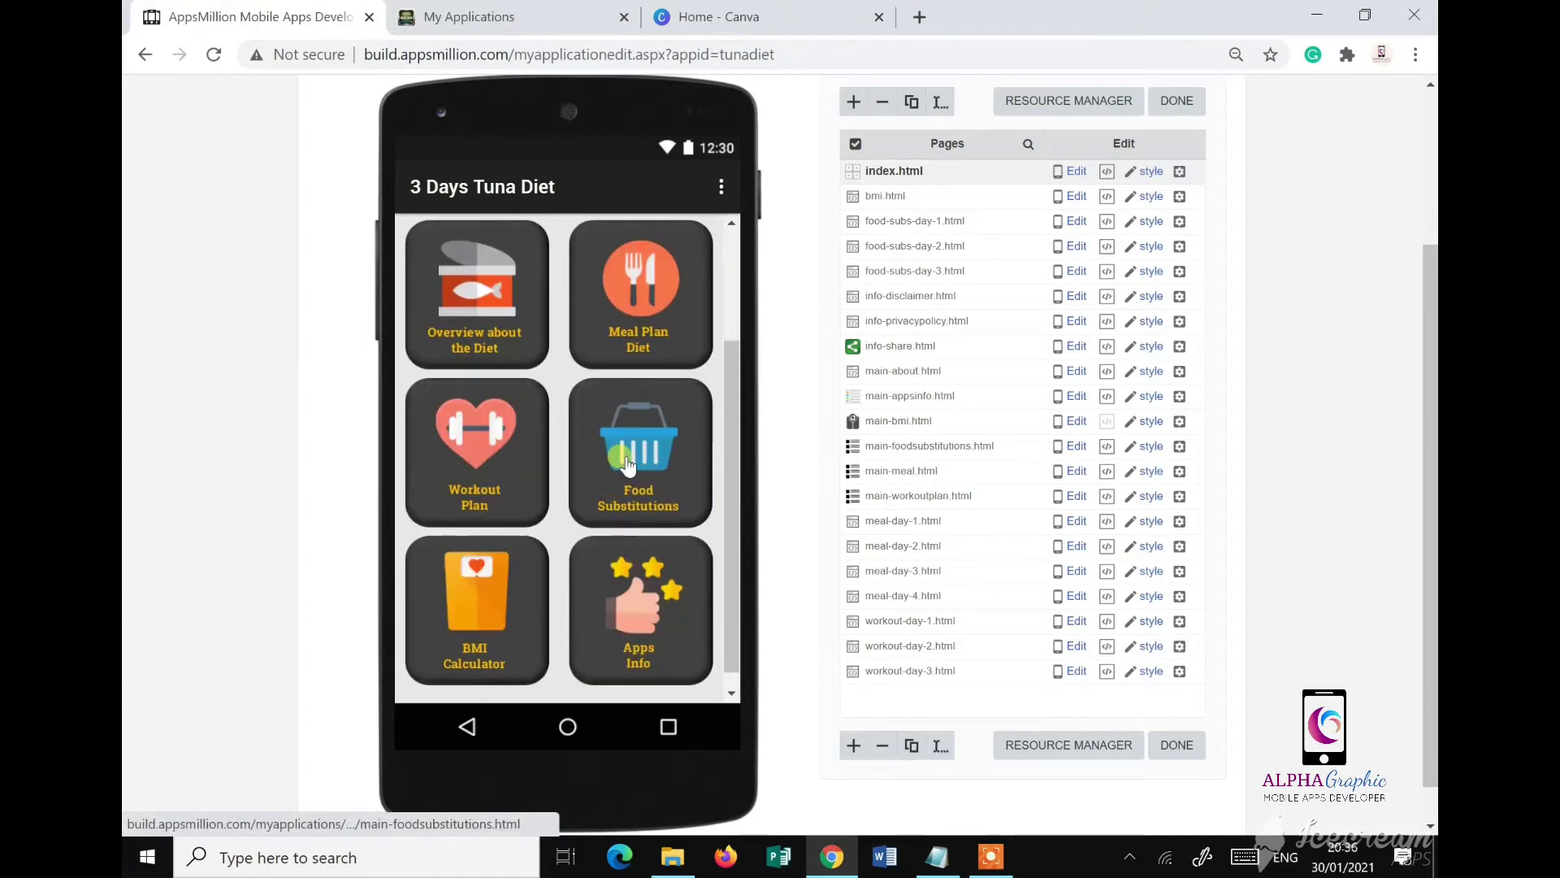
pyautogui.click(628, 463)
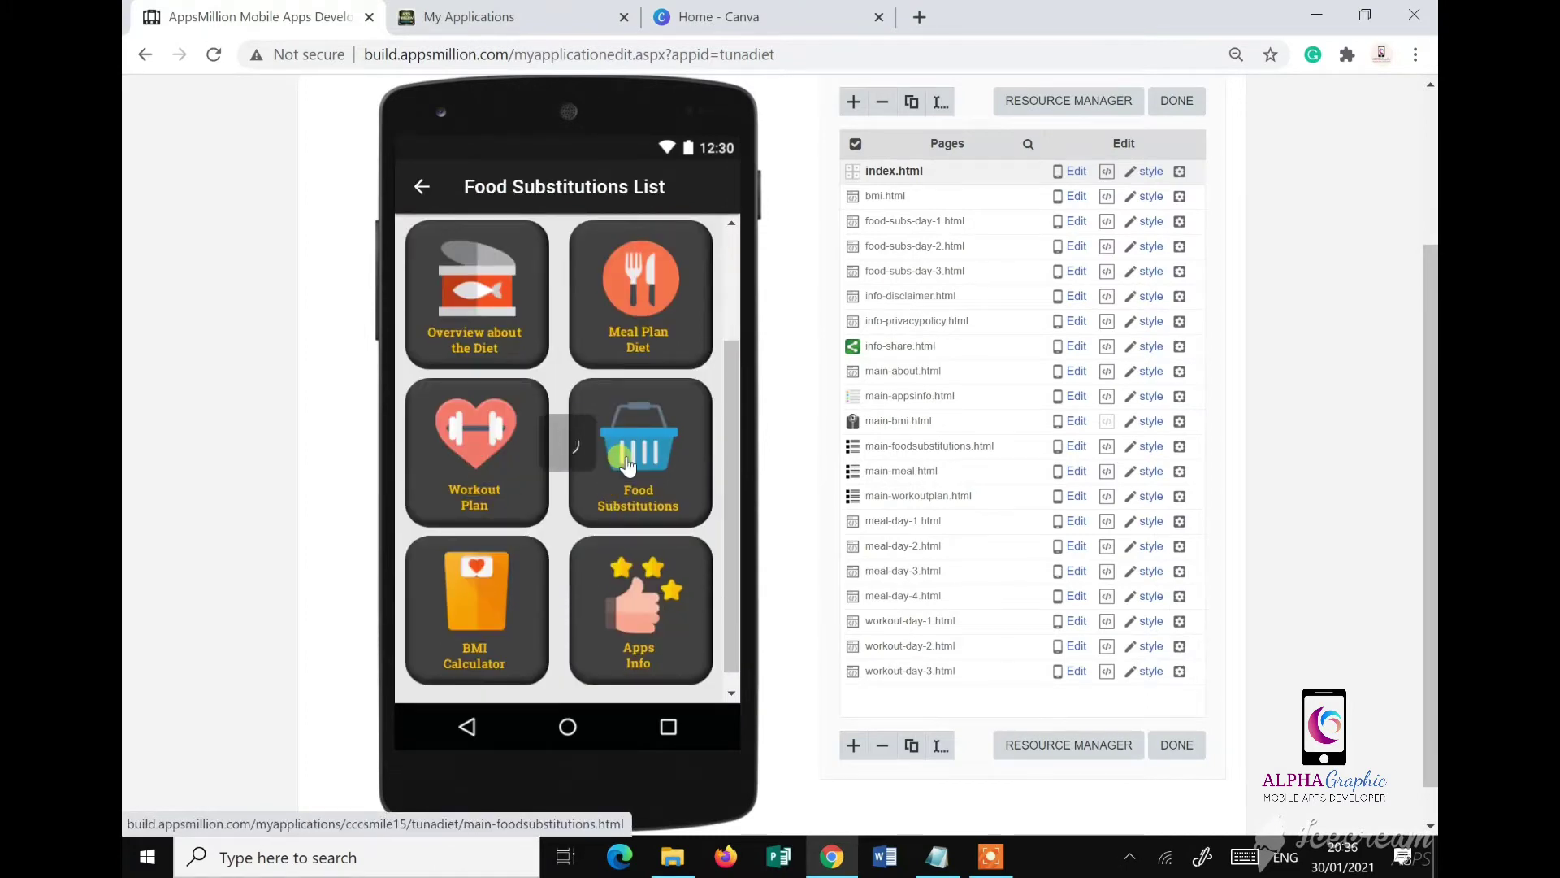
pyautogui.click(937, 857)
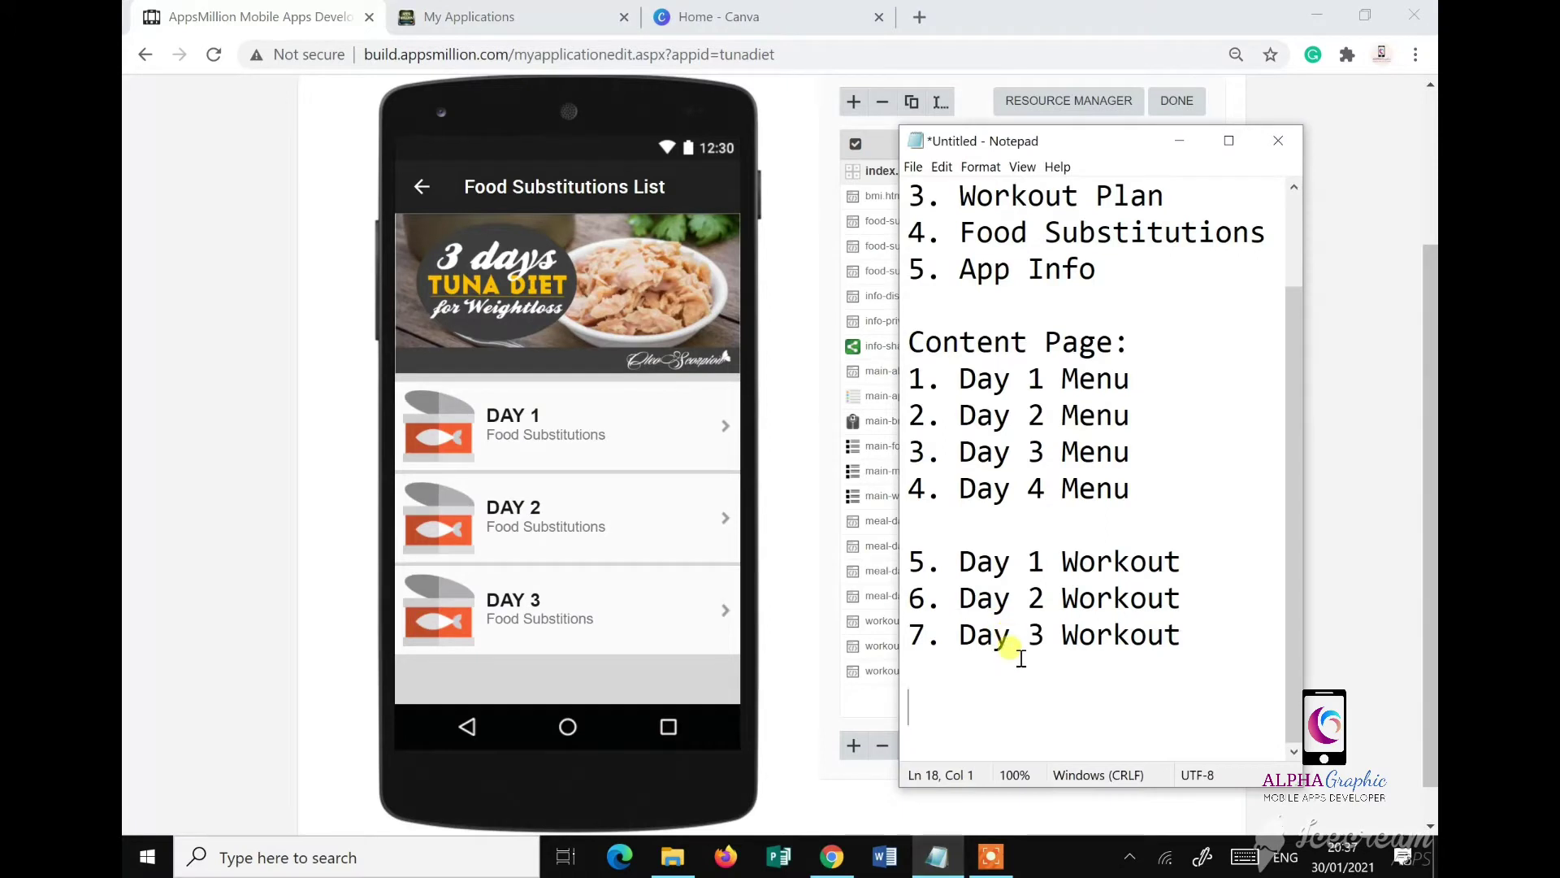
# Step: Add "8. Day 1 Food Subs", "9. Day 2 Food Subs" and "10. Day 3 Food Subs" to the content page list
pyautogui.write('8. Day ')
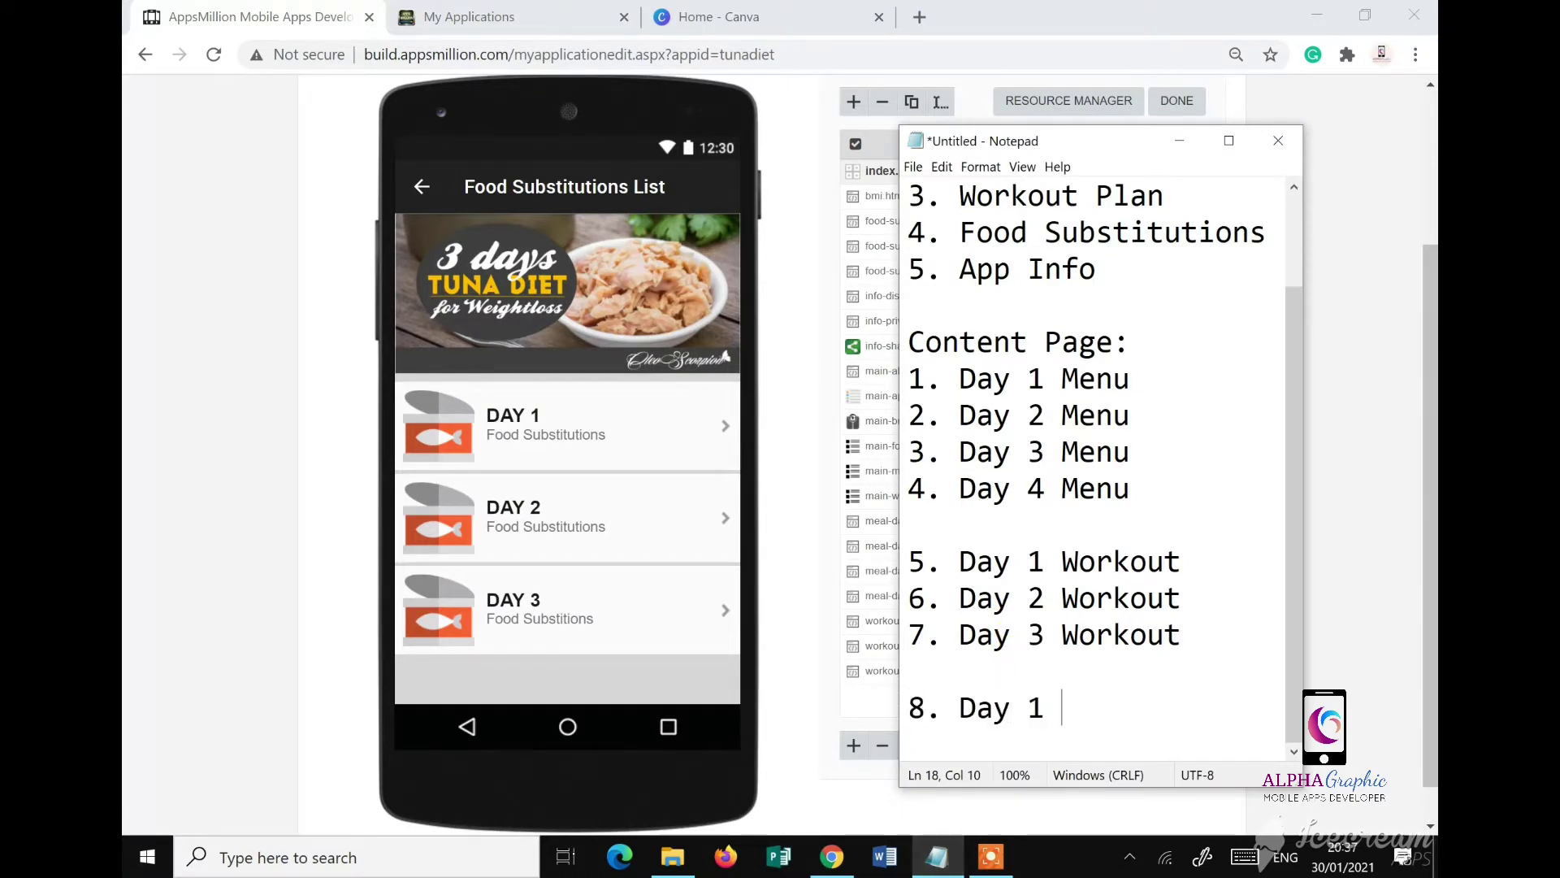
pyautogui.write('1 Food Subs')
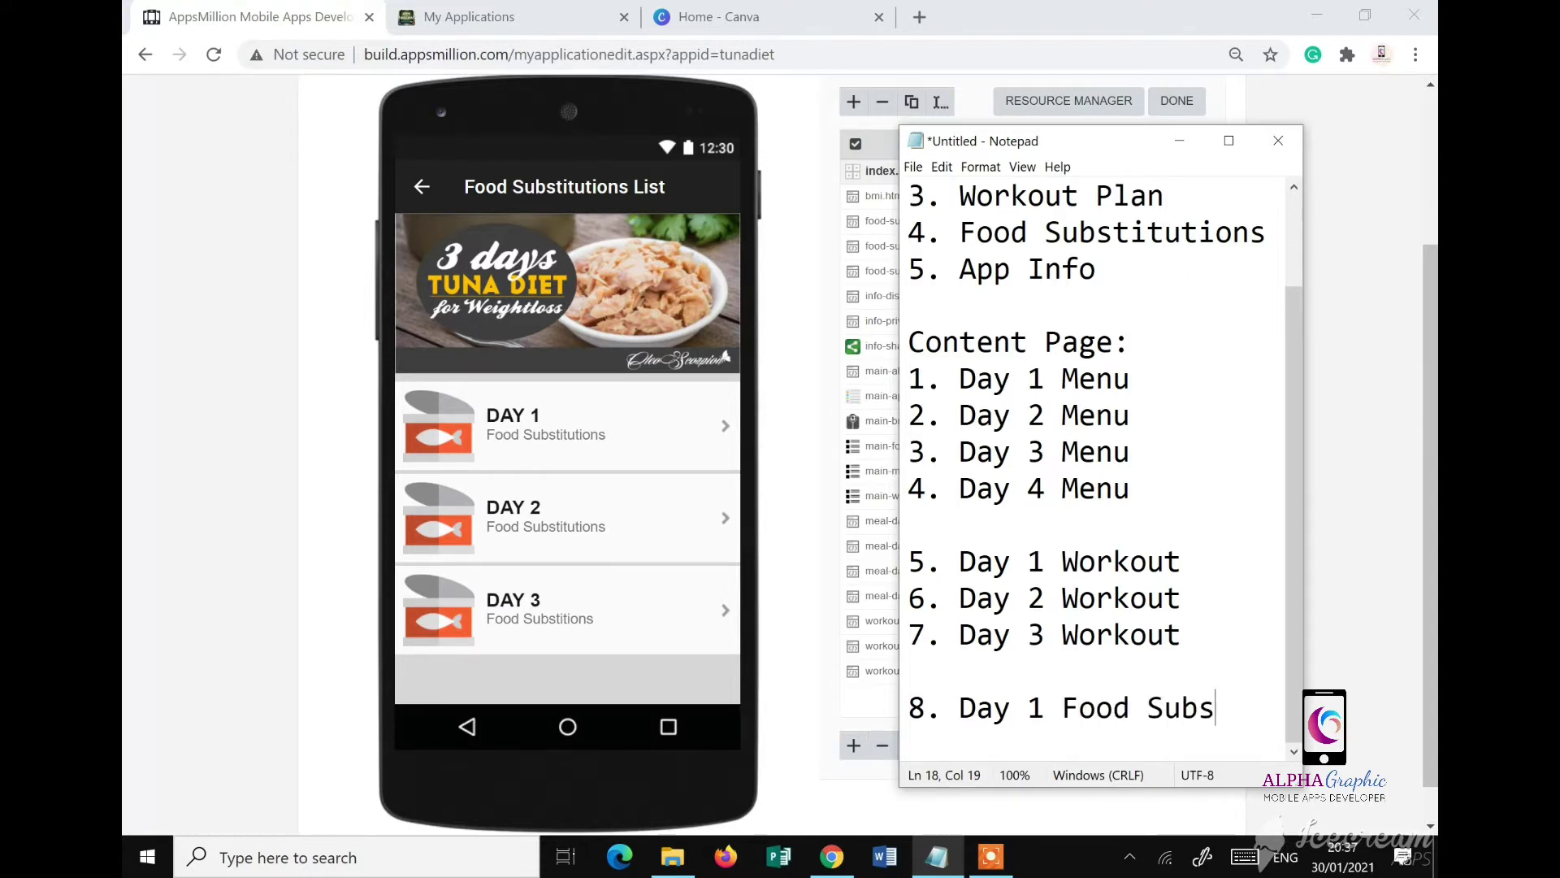
pyautogui.press('Return')
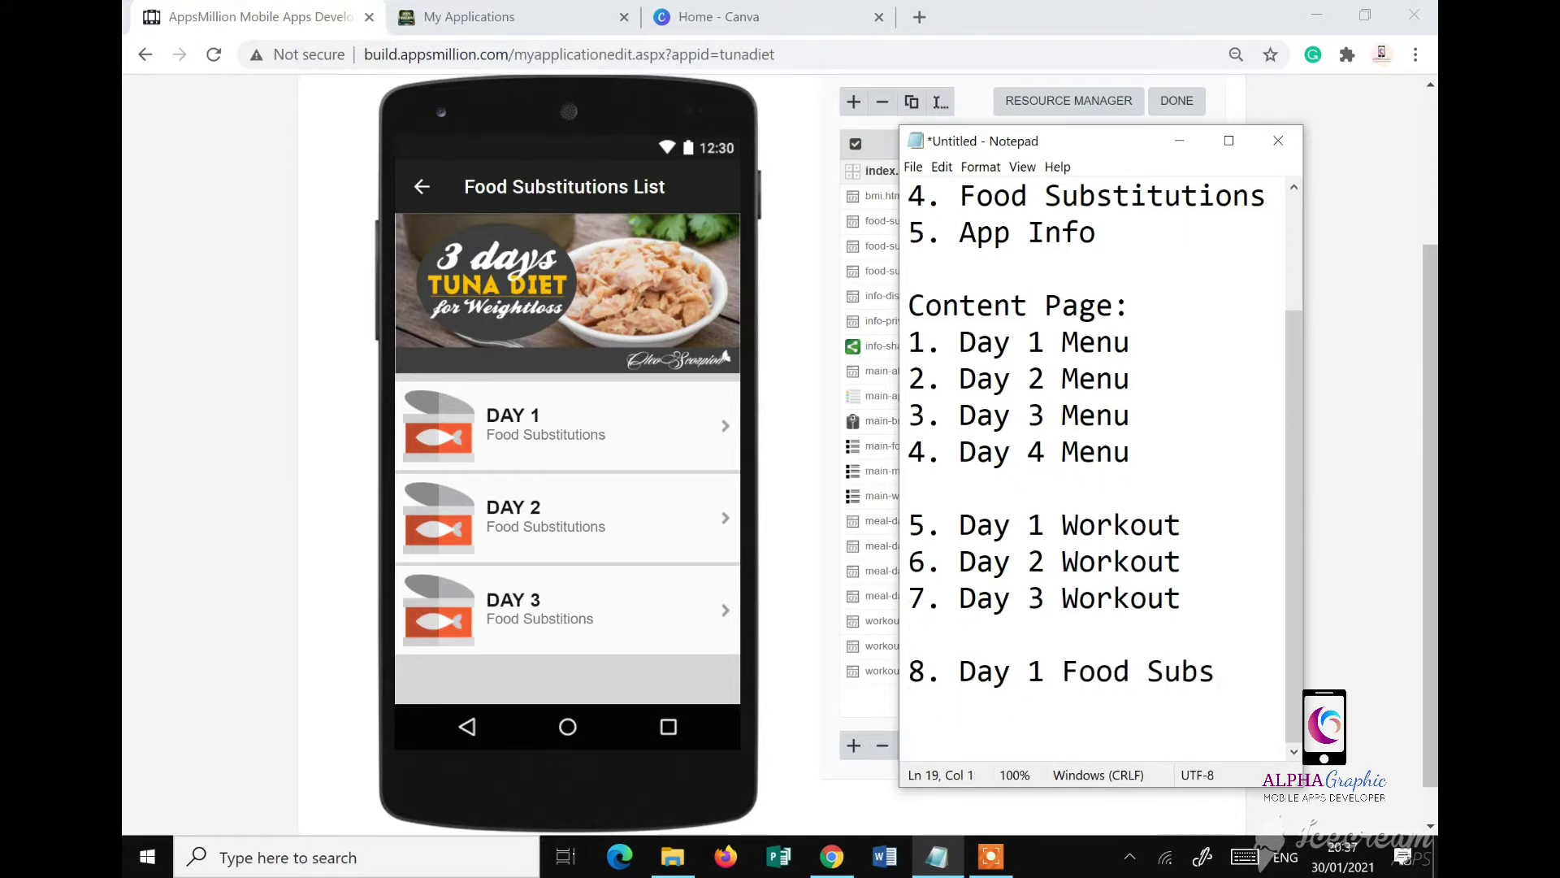
pyautogui.write('9. Day 2')
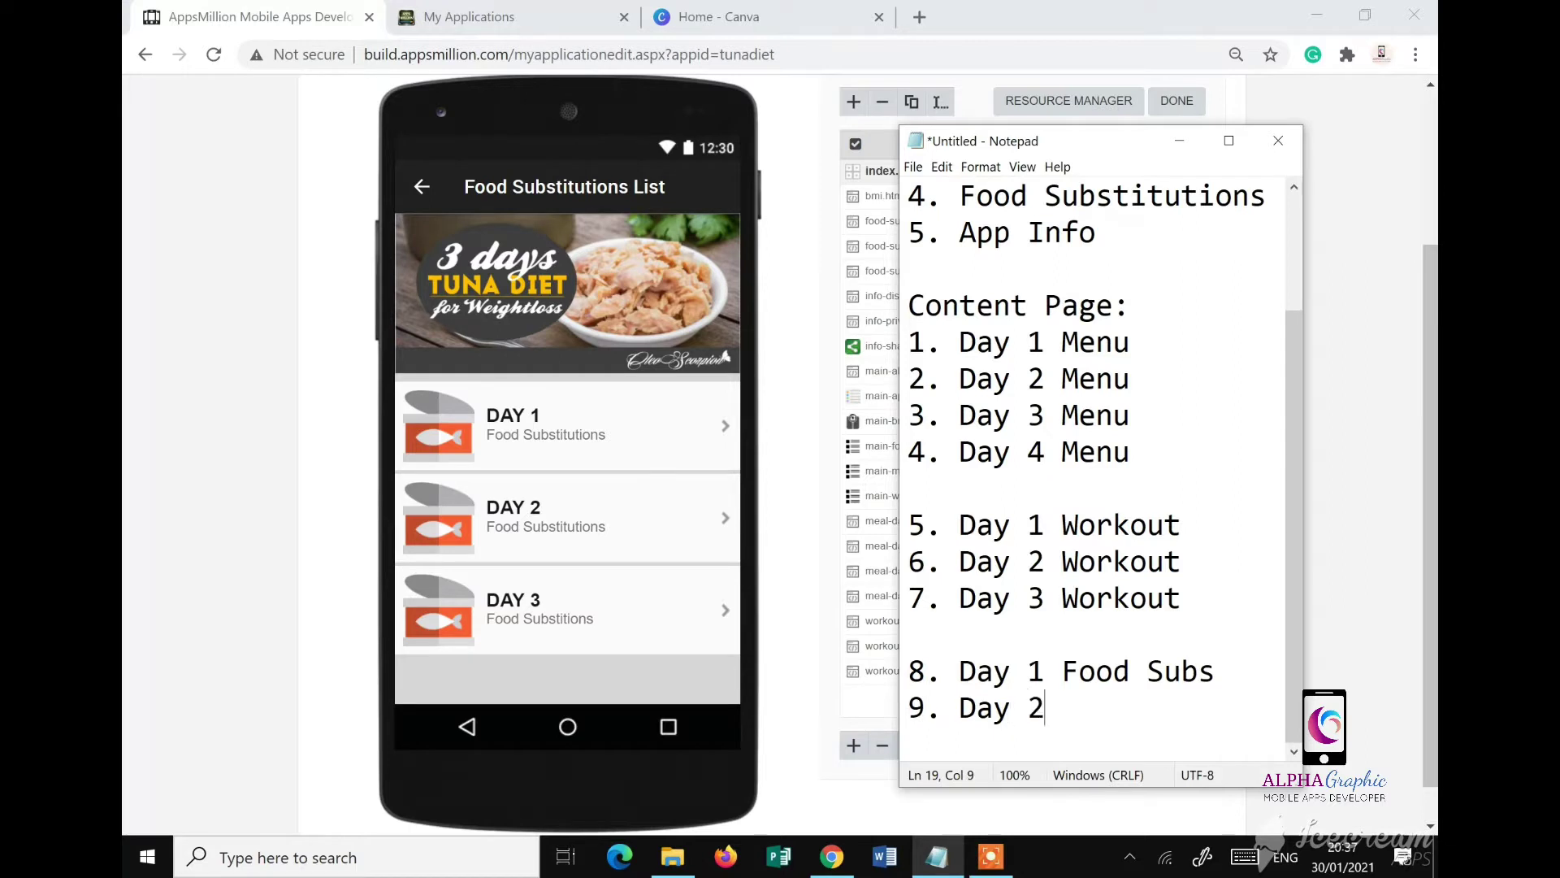
pyautogui.write(' Food Subs')
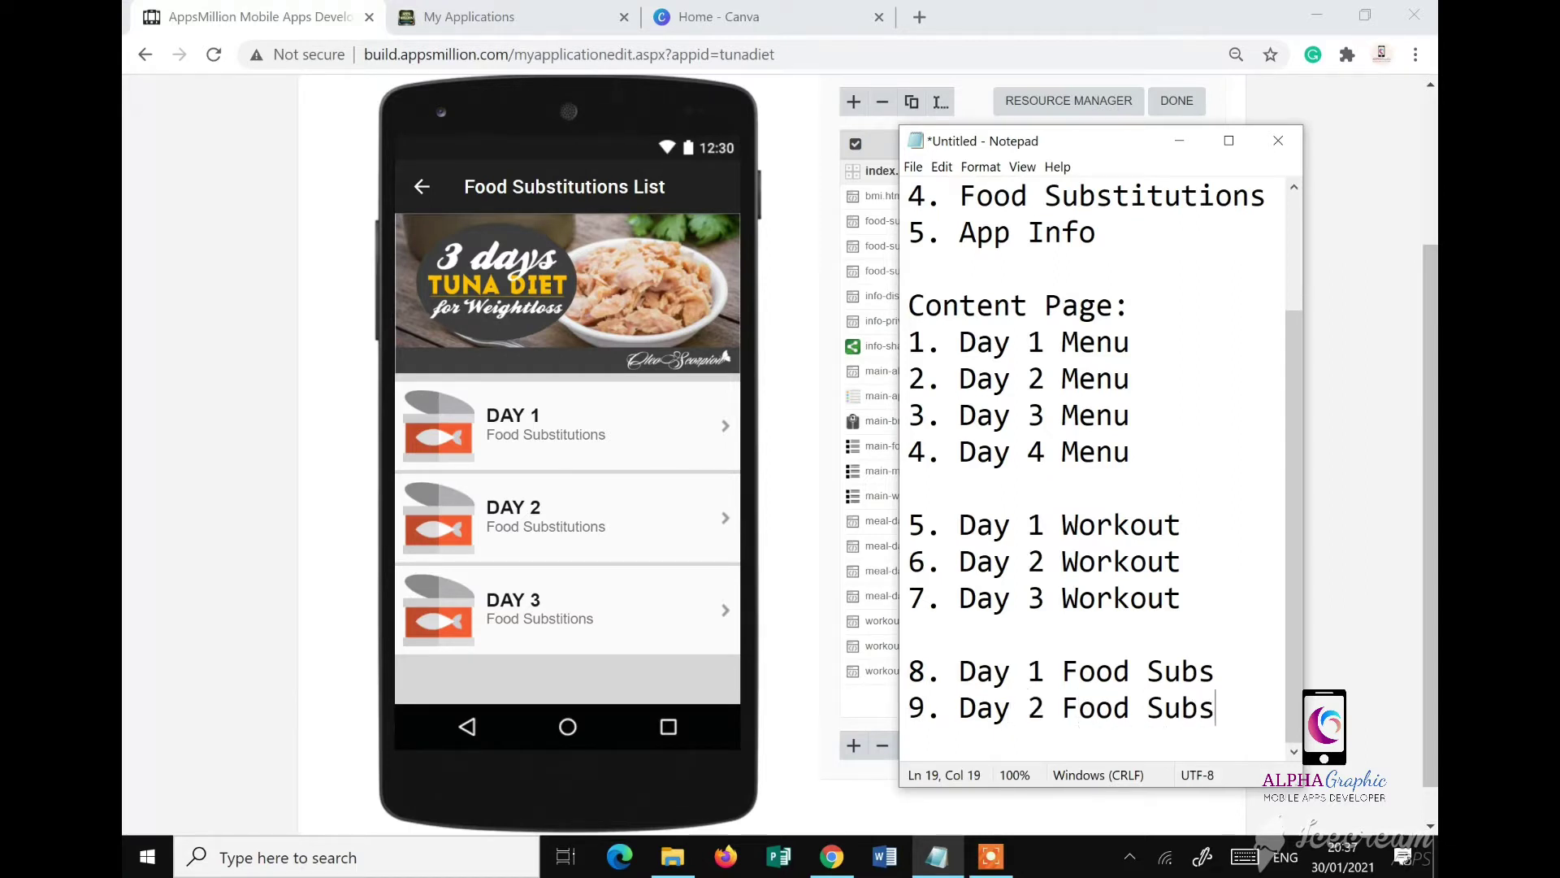
pyautogui.press('Return')
pyautogui.write('10')
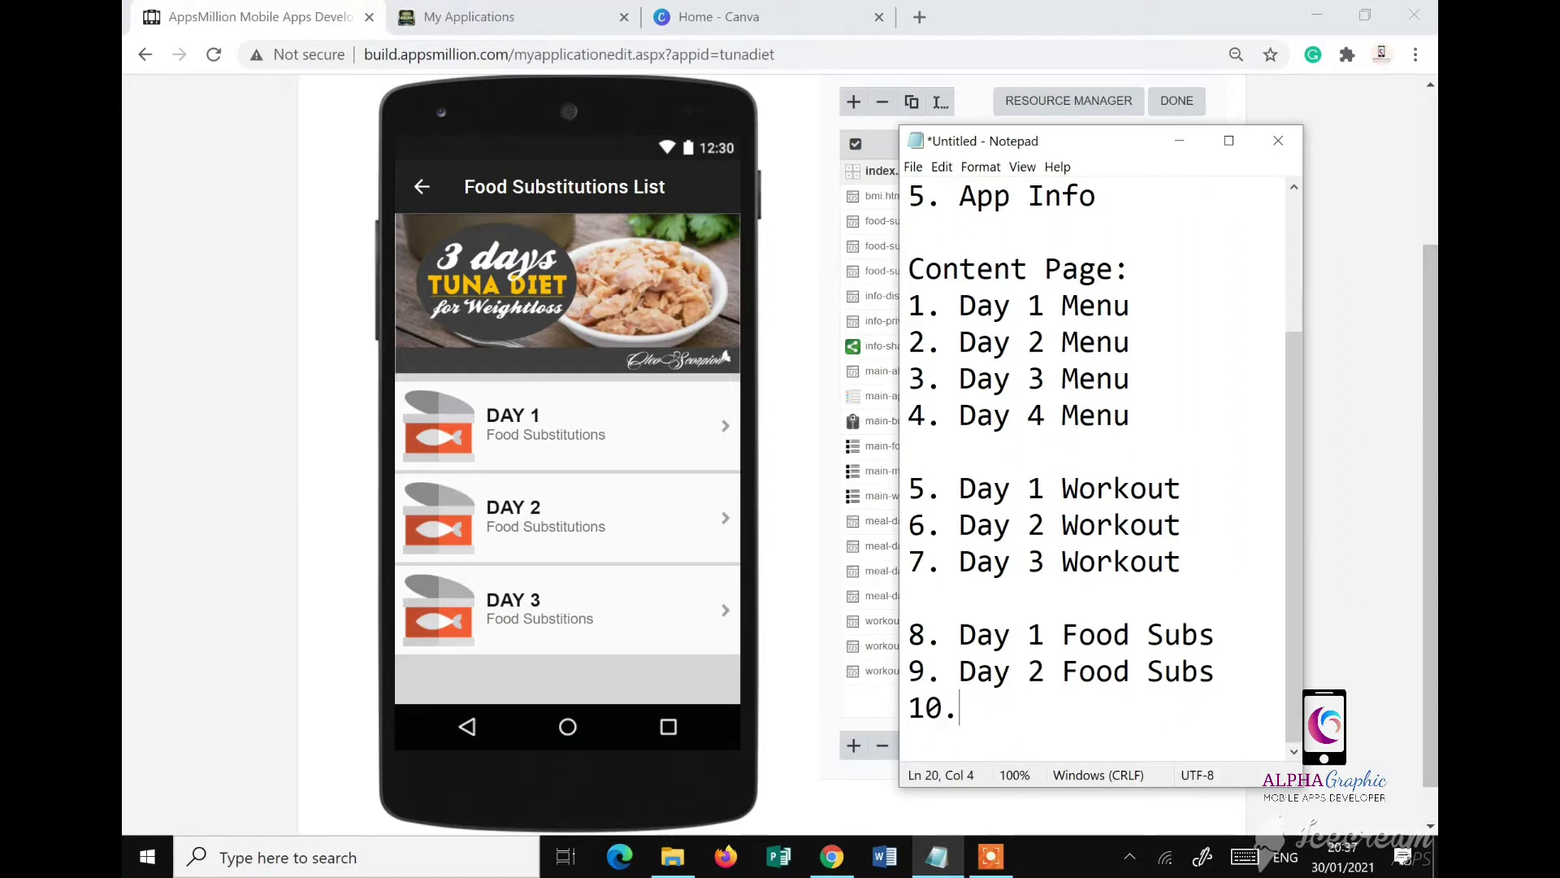
pyautogui.write('. Da')
pyautogui.press('BackSpace')
pyautogui.press('BackSpace')
pyautogui.write('Day 3')
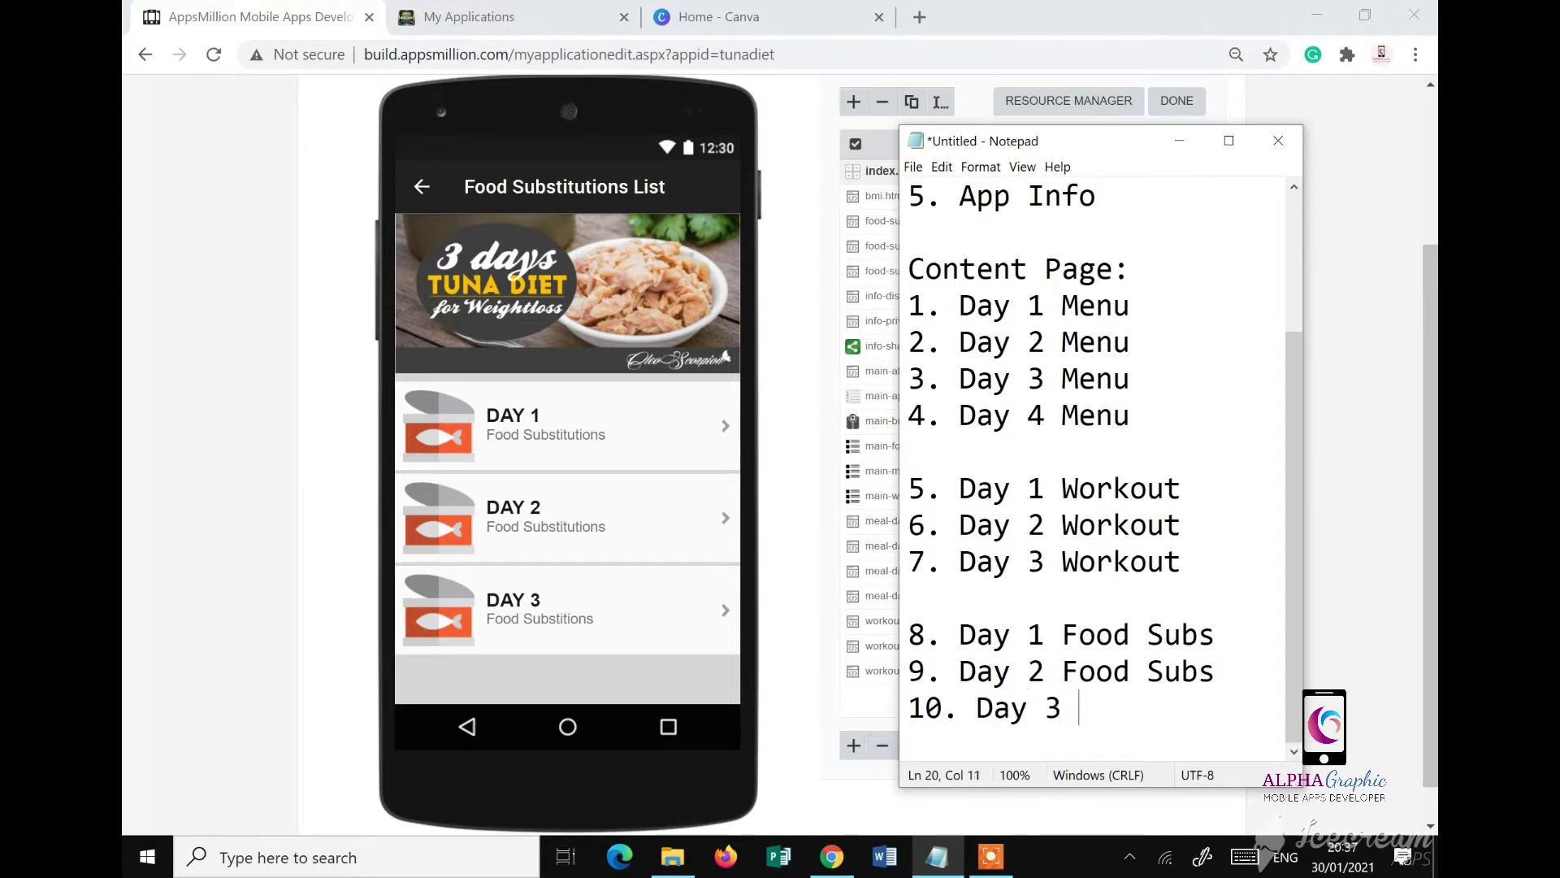
pyautogui.write(' Food Subs')
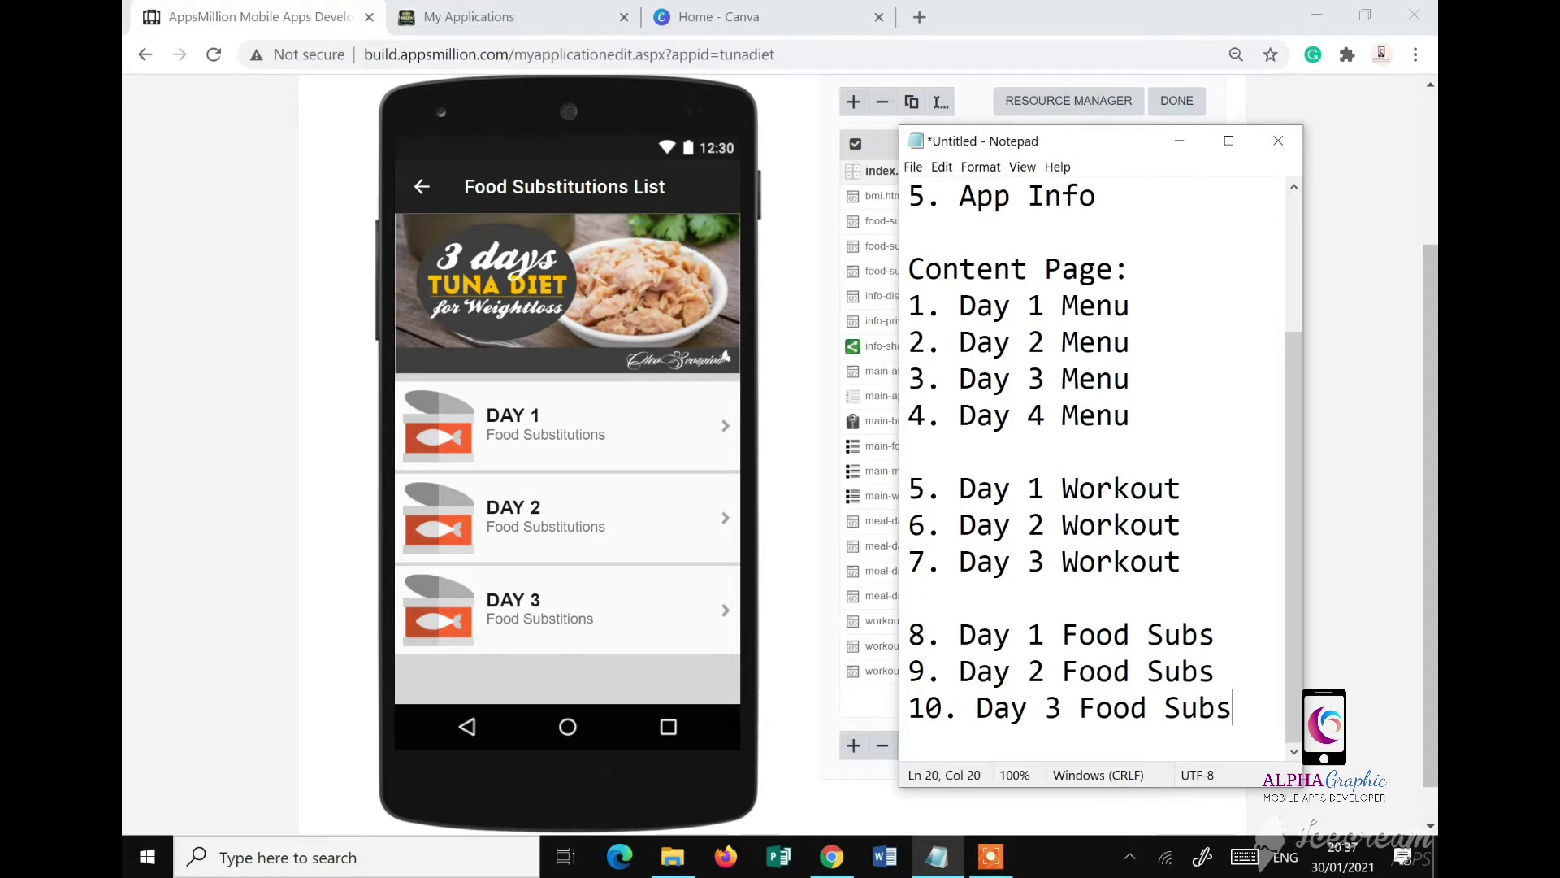
# Step: Review the full Notepad list, from the main menu entries through the content page entries
pyautogui.scroll(2, 1090, 373)
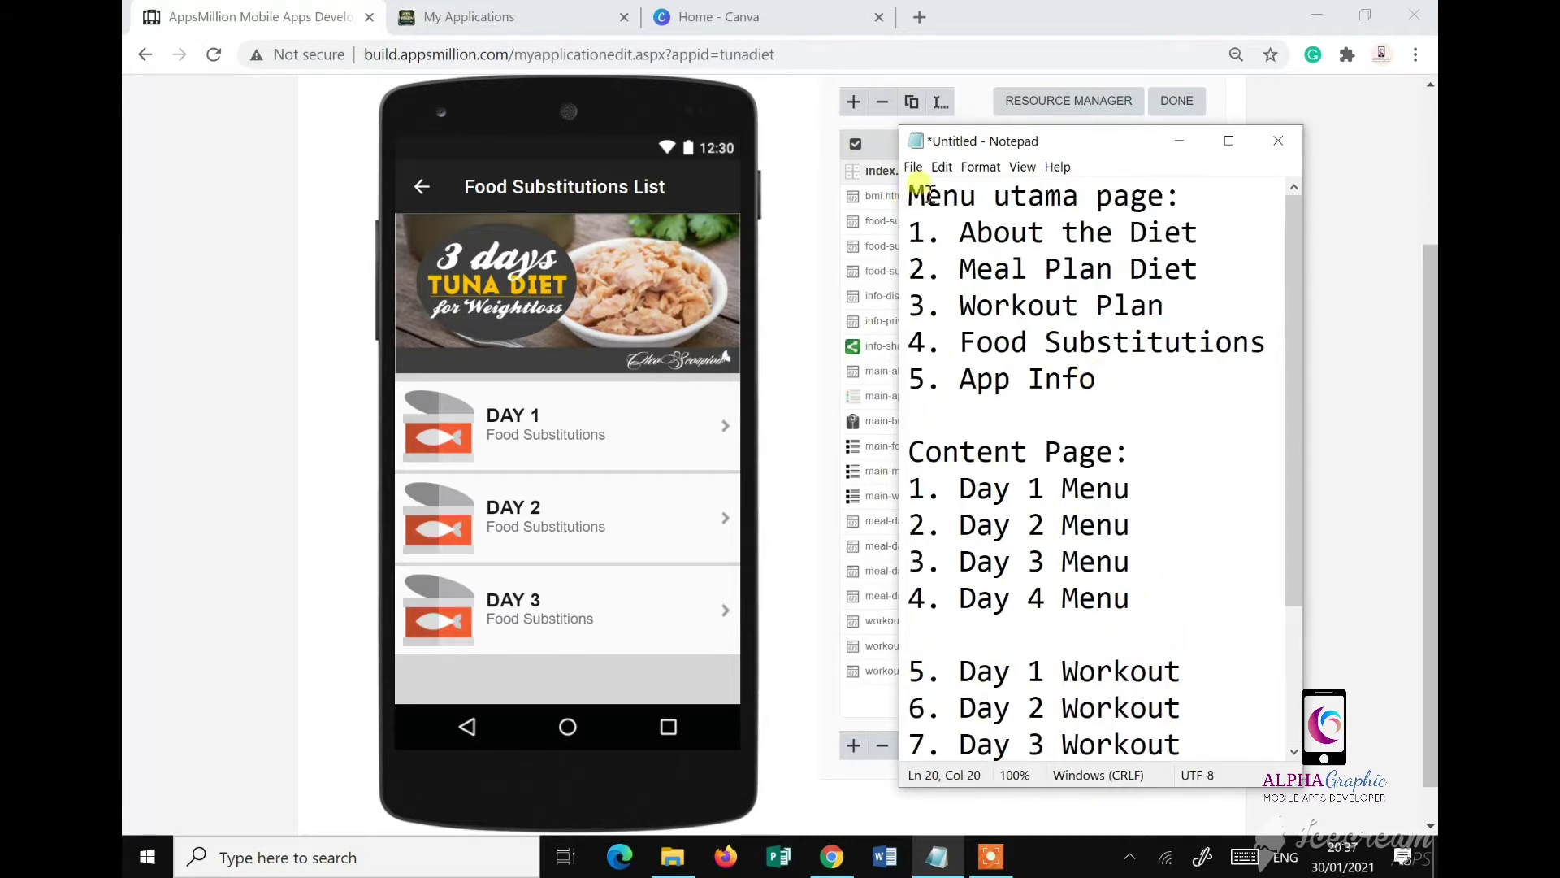
pyautogui.scroll(-2, 992, 500)
pyautogui.scroll(2, 986, 686)
pyautogui.scroll(-2, 968, 519)
pyautogui.scroll(2, 947, 453)
# Step: Return to the browser, view the App Info page in the phone preview, and go back to the app's main menu
pyautogui.click(797, 219)
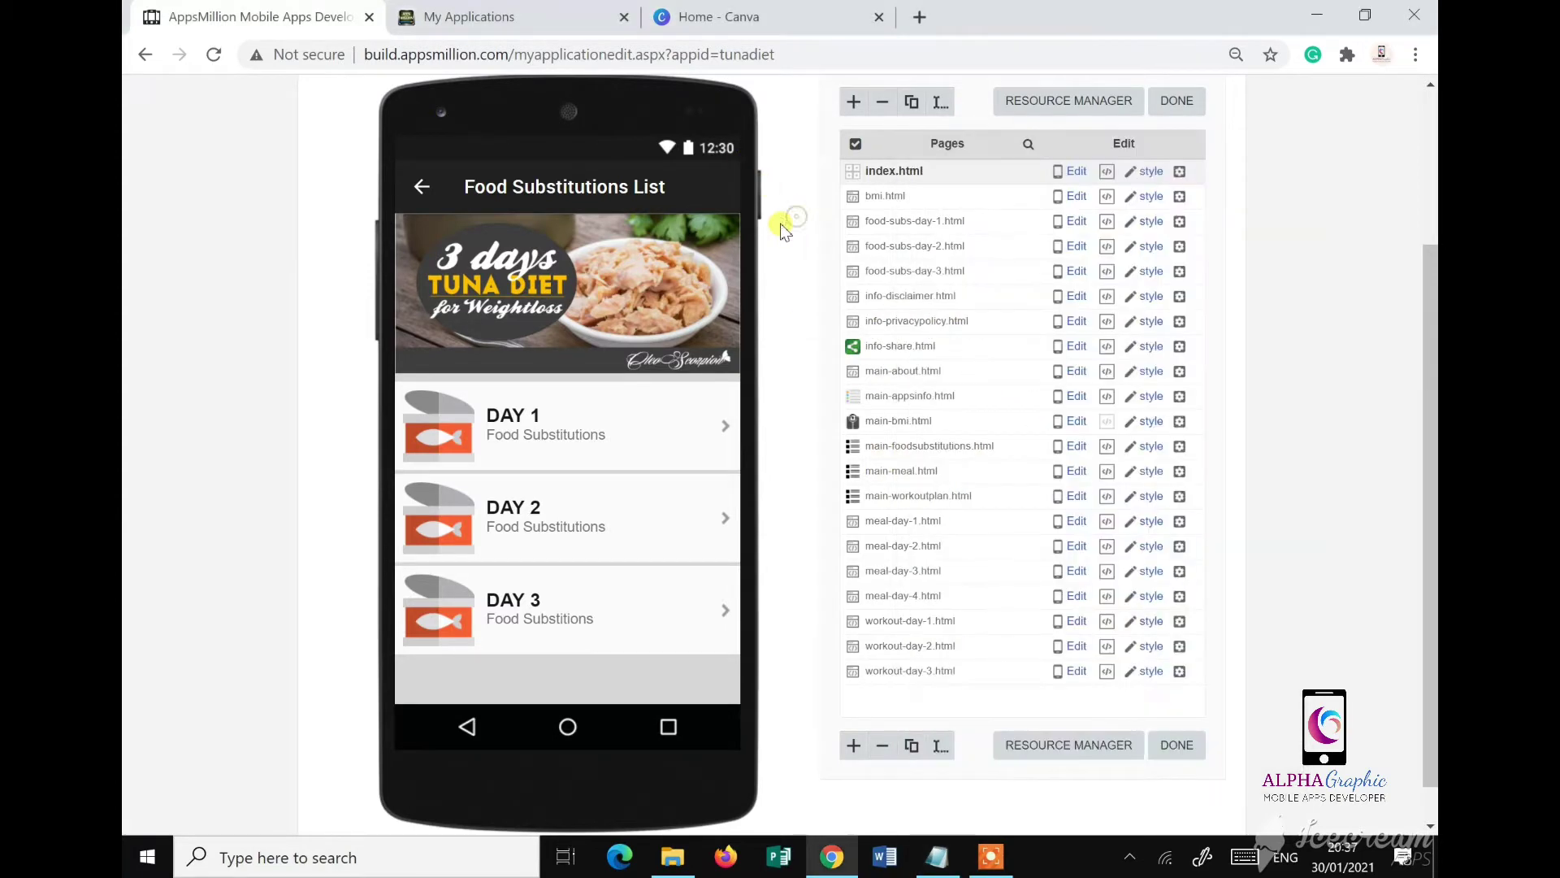
pyautogui.click(416, 190)
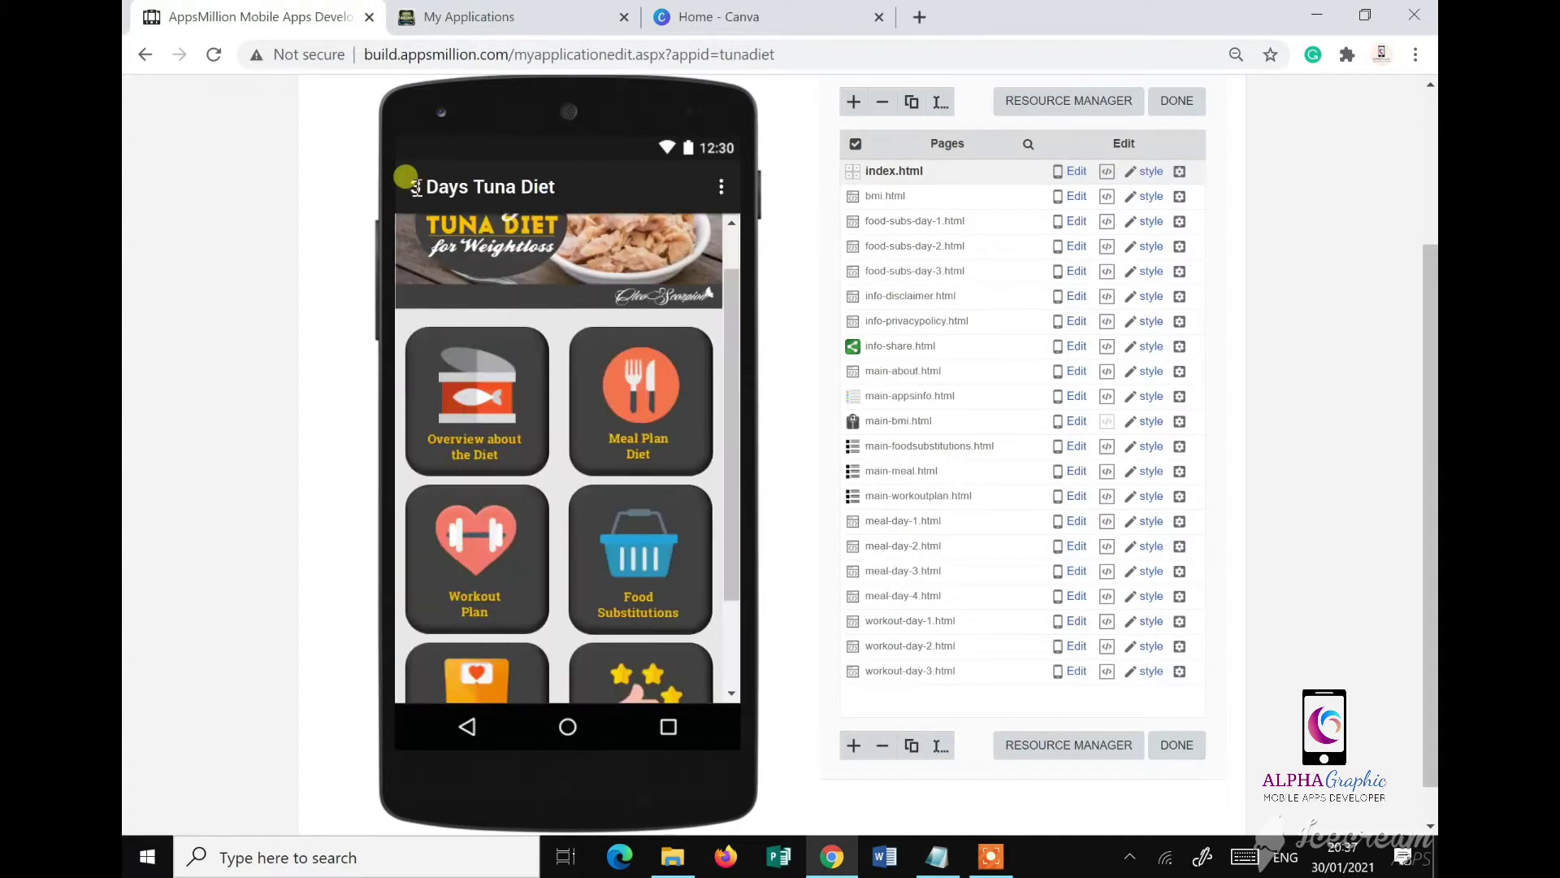
pyautogui.scroll(-2, 549, 638)
pyautogui.click(640, 664)
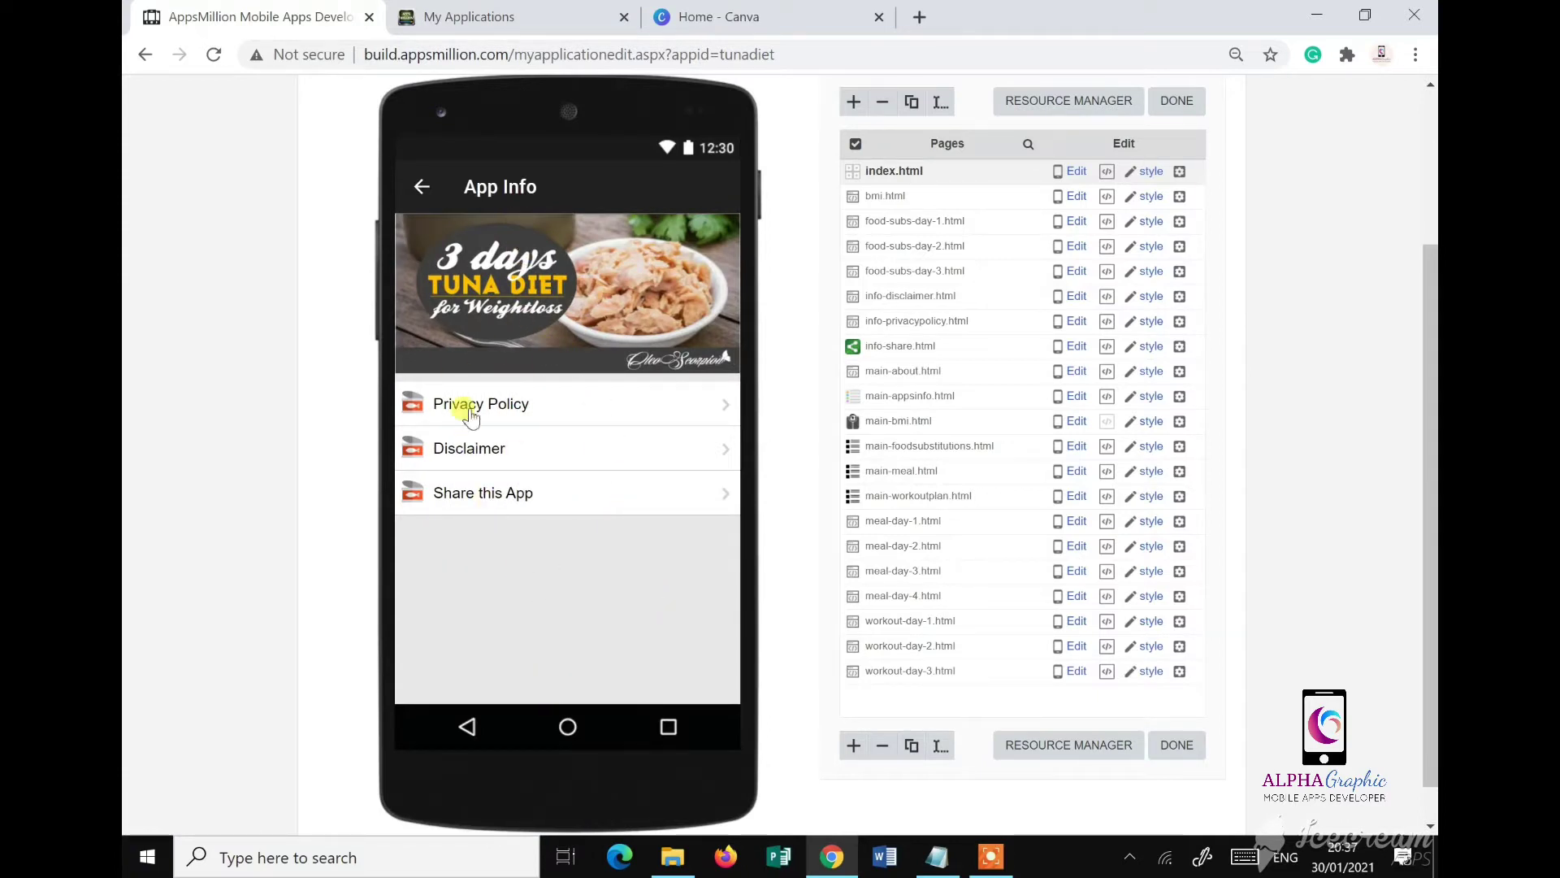
pyautogui.click(425, 188)
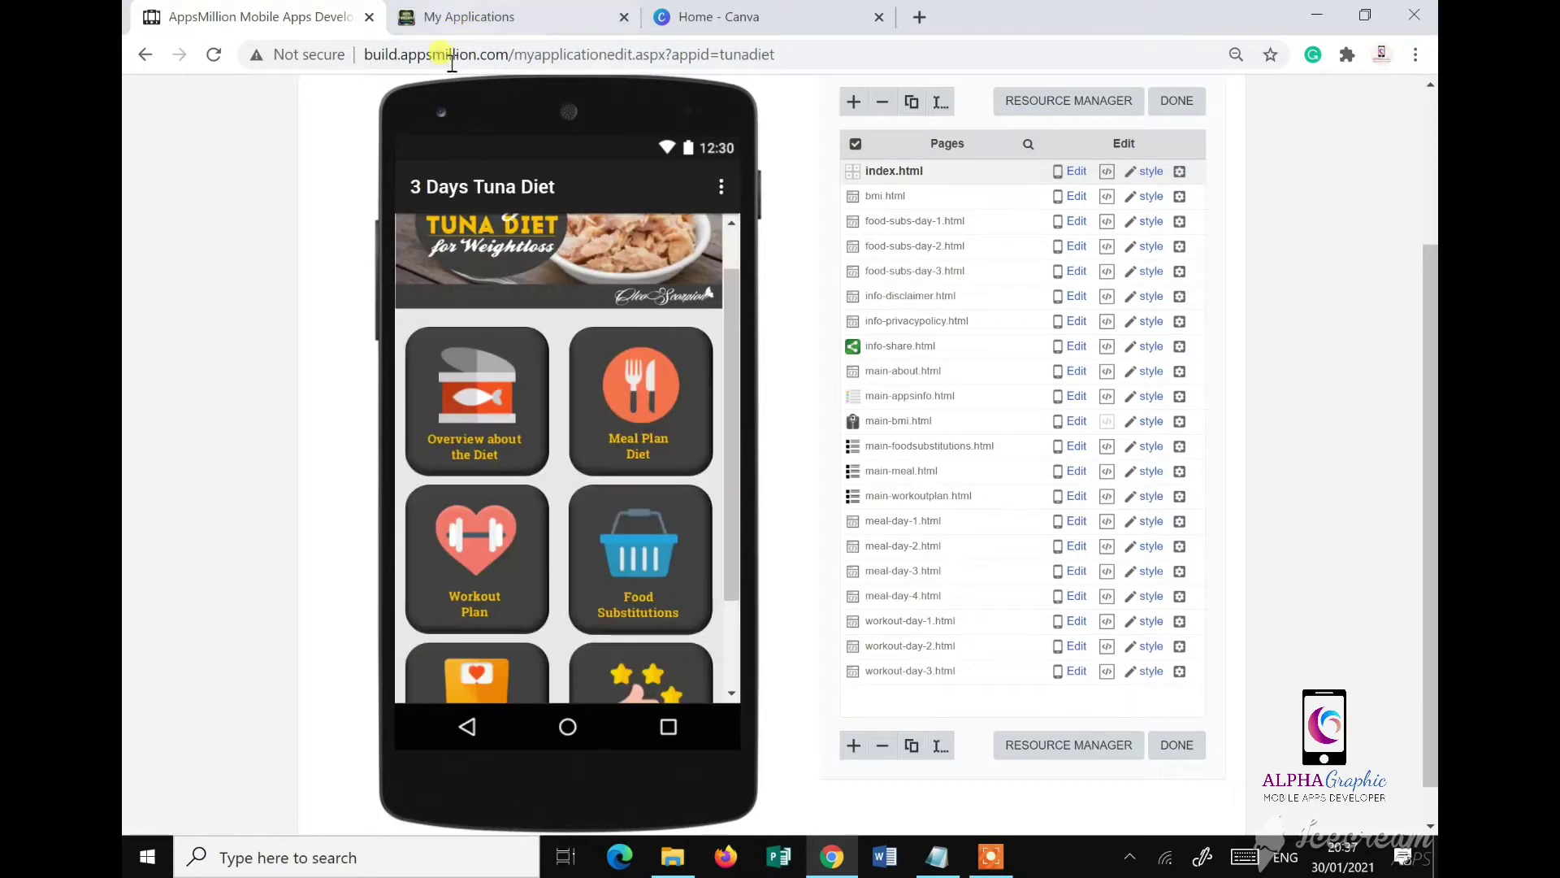
# Step: Switch to the My Applications dashboard on create.appsmillion.com and create a new application named "Tuna Diet"
pyautogui.click(513, 19)
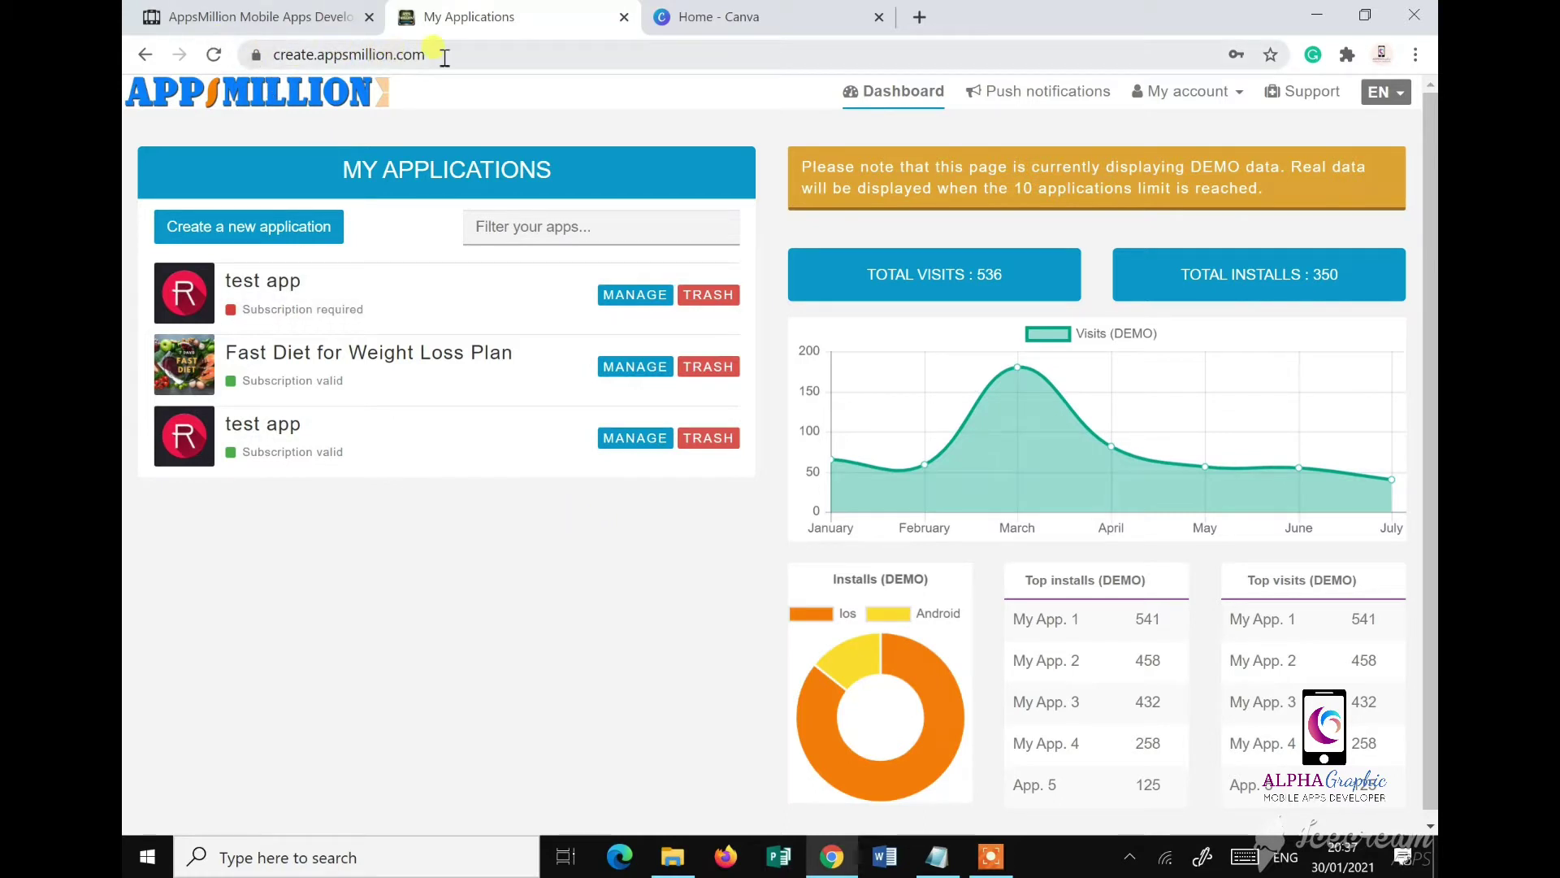
pyautogui.click(260, 231)
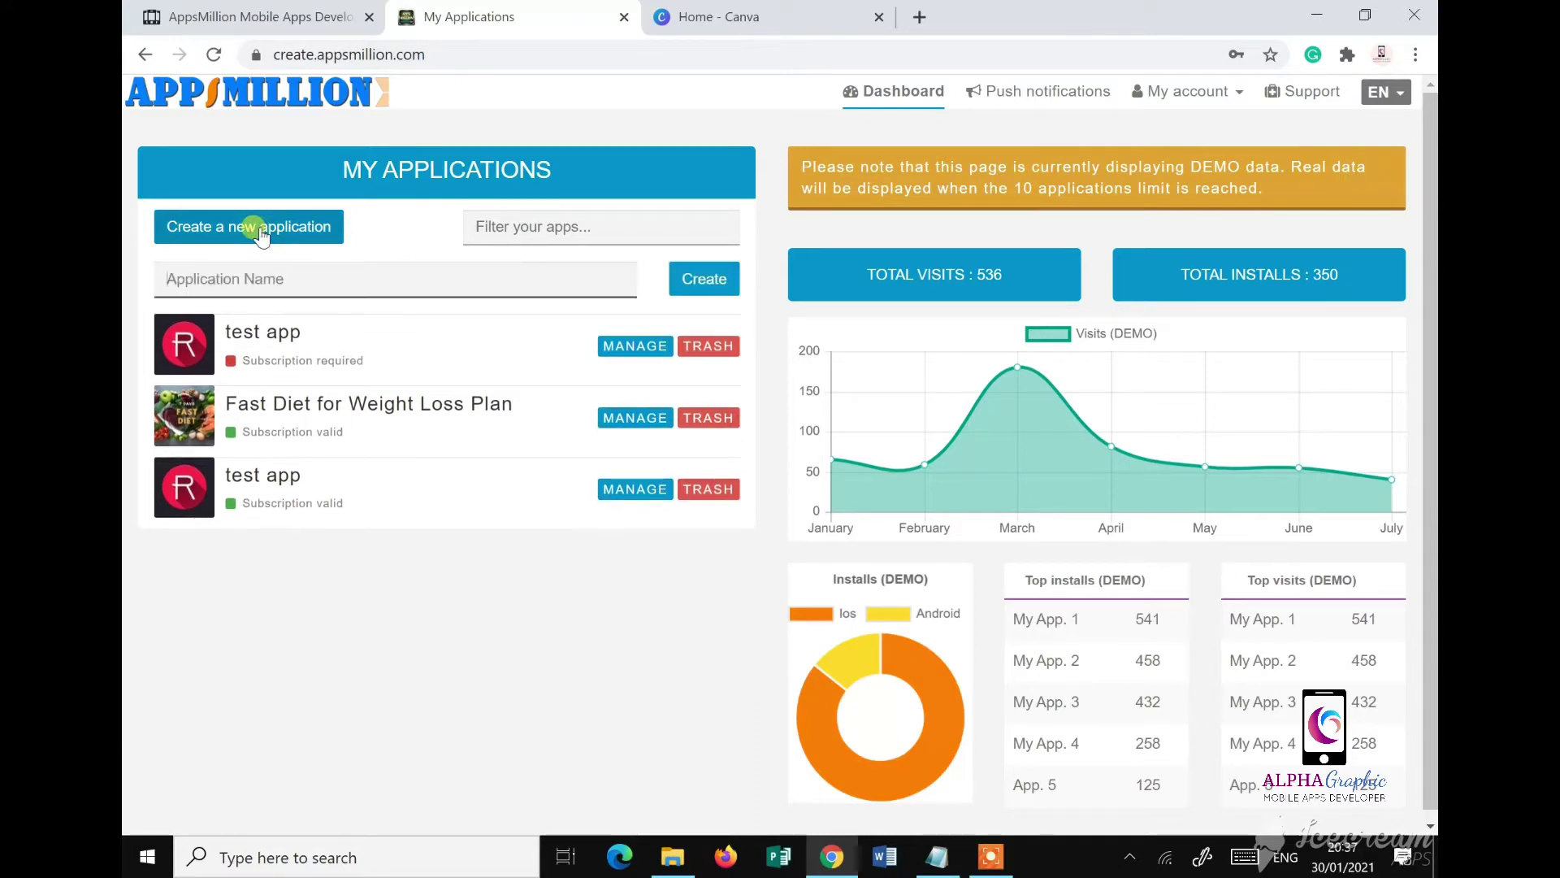
pyautogui.click(281, 283)
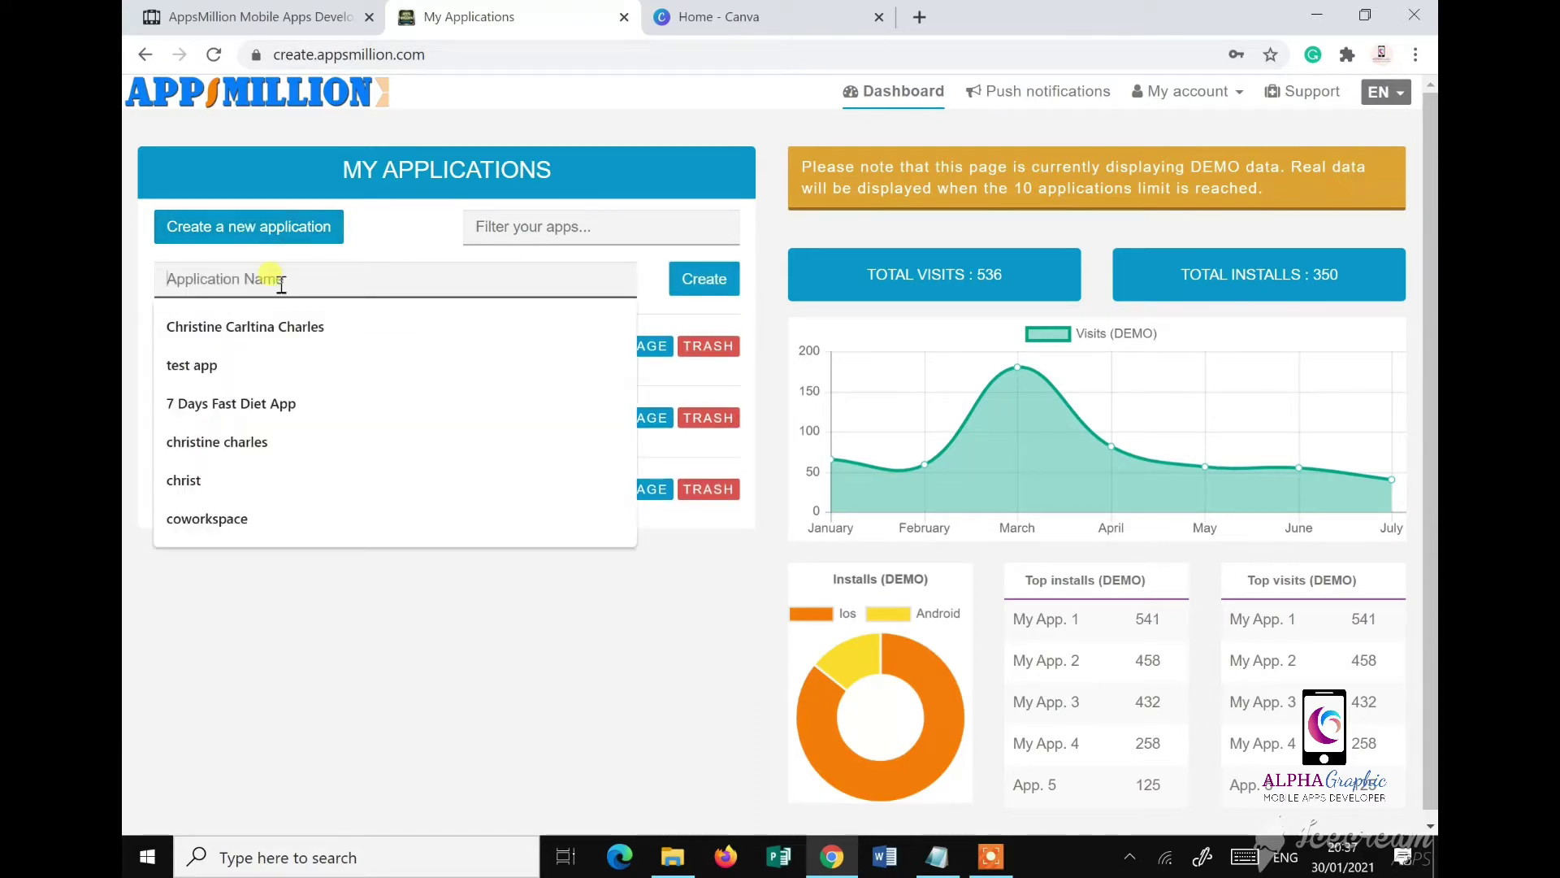
pyautogui.write('Tuna Diet')
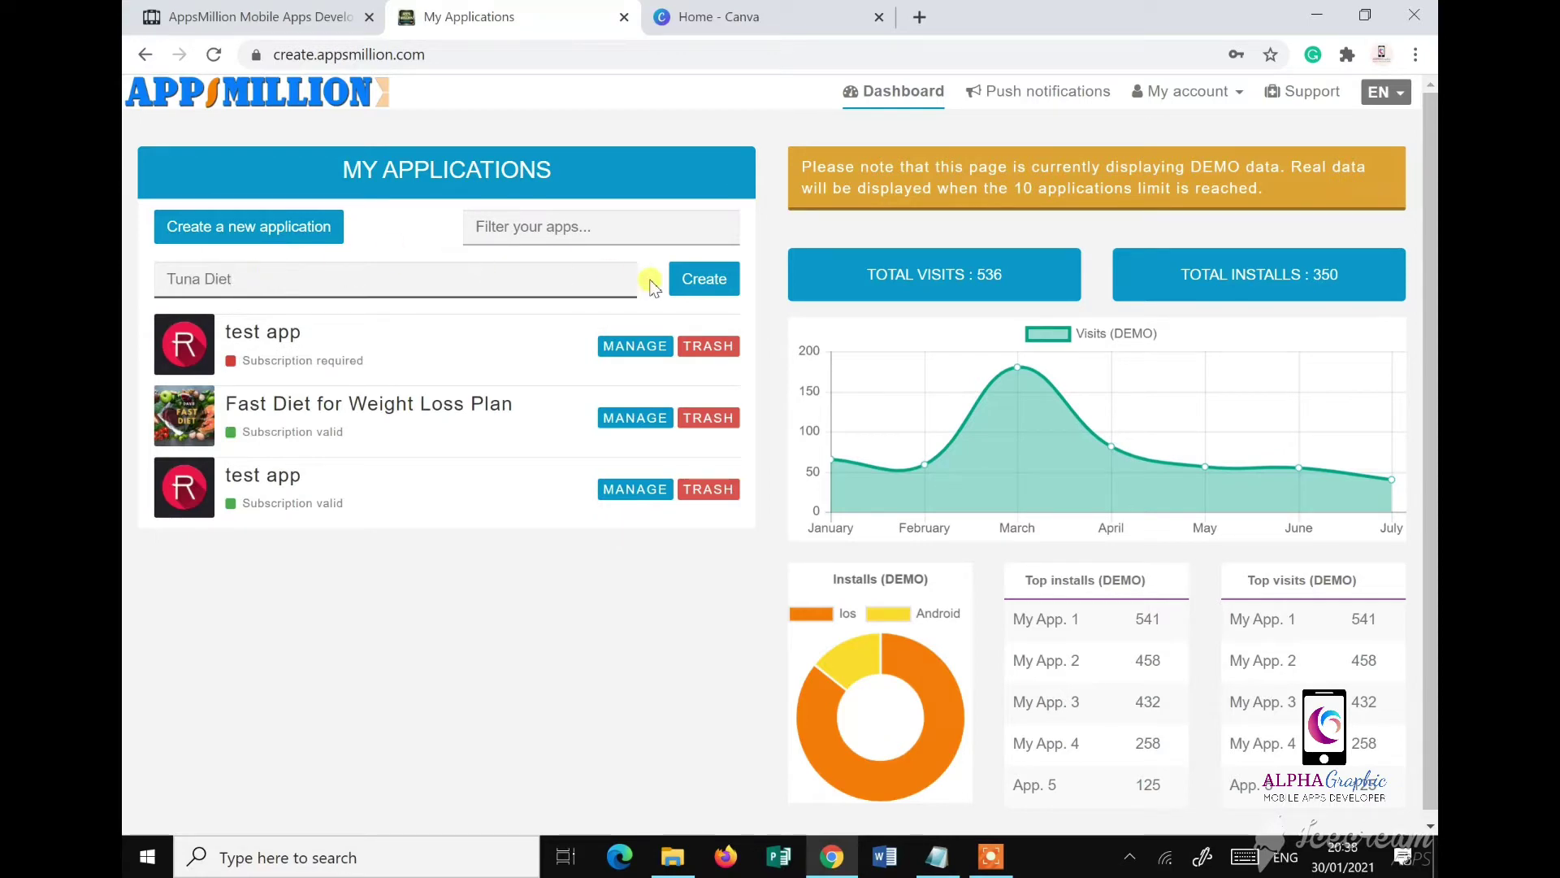
pyautogui.click(699, 291)
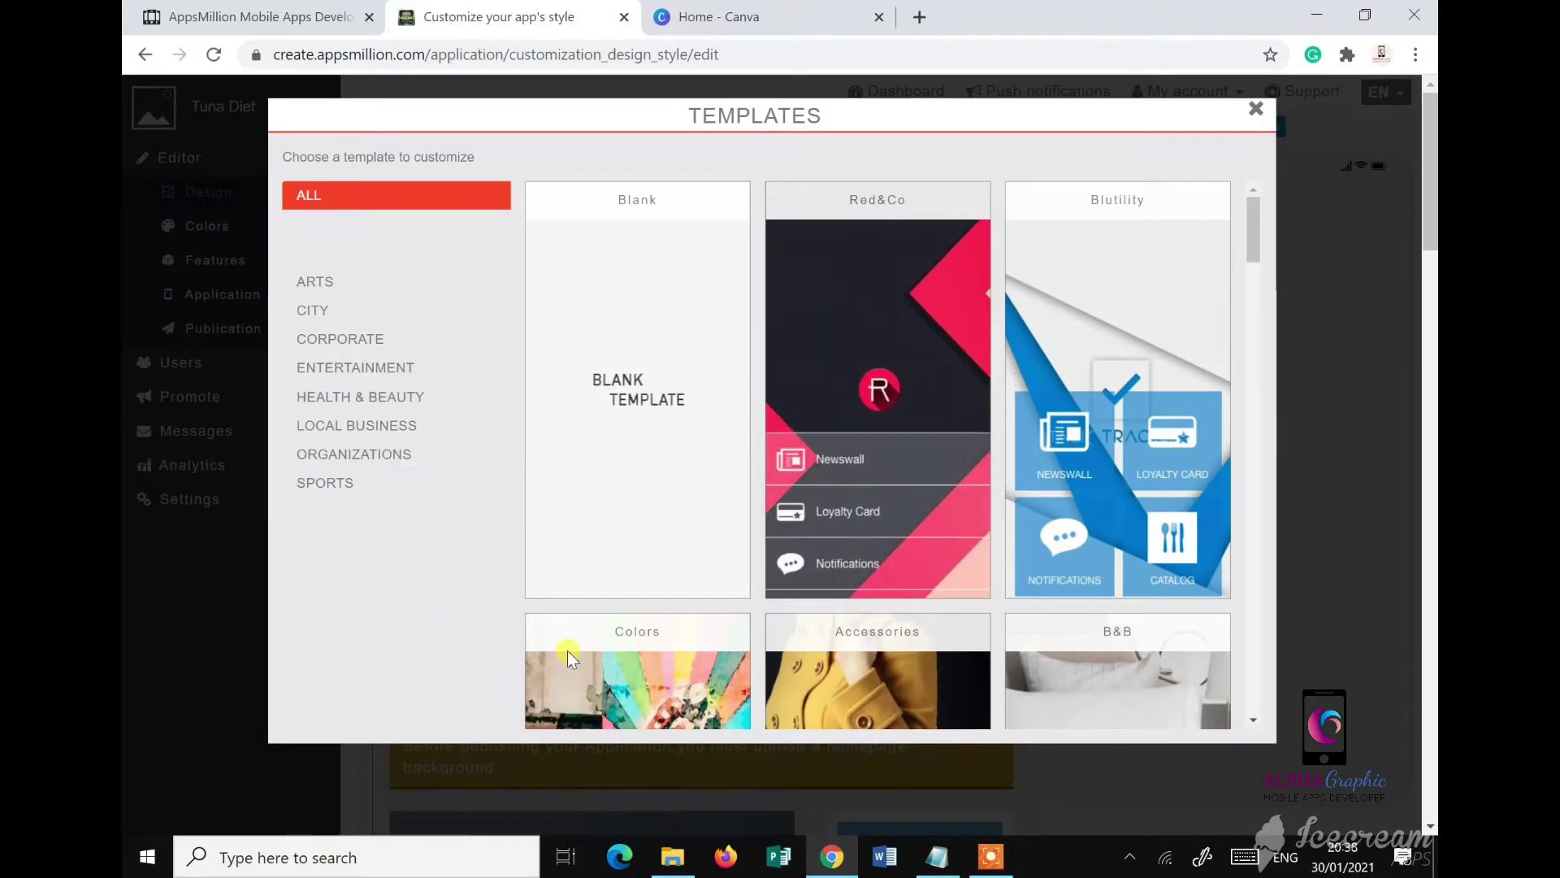
# Step: Browse the design templates, choose the Blank template for the app and confirm replacing its colors and background image
pyautogui.scroll(-10, 929, 554)
pyautogui.scroll(-5, 929, 554)
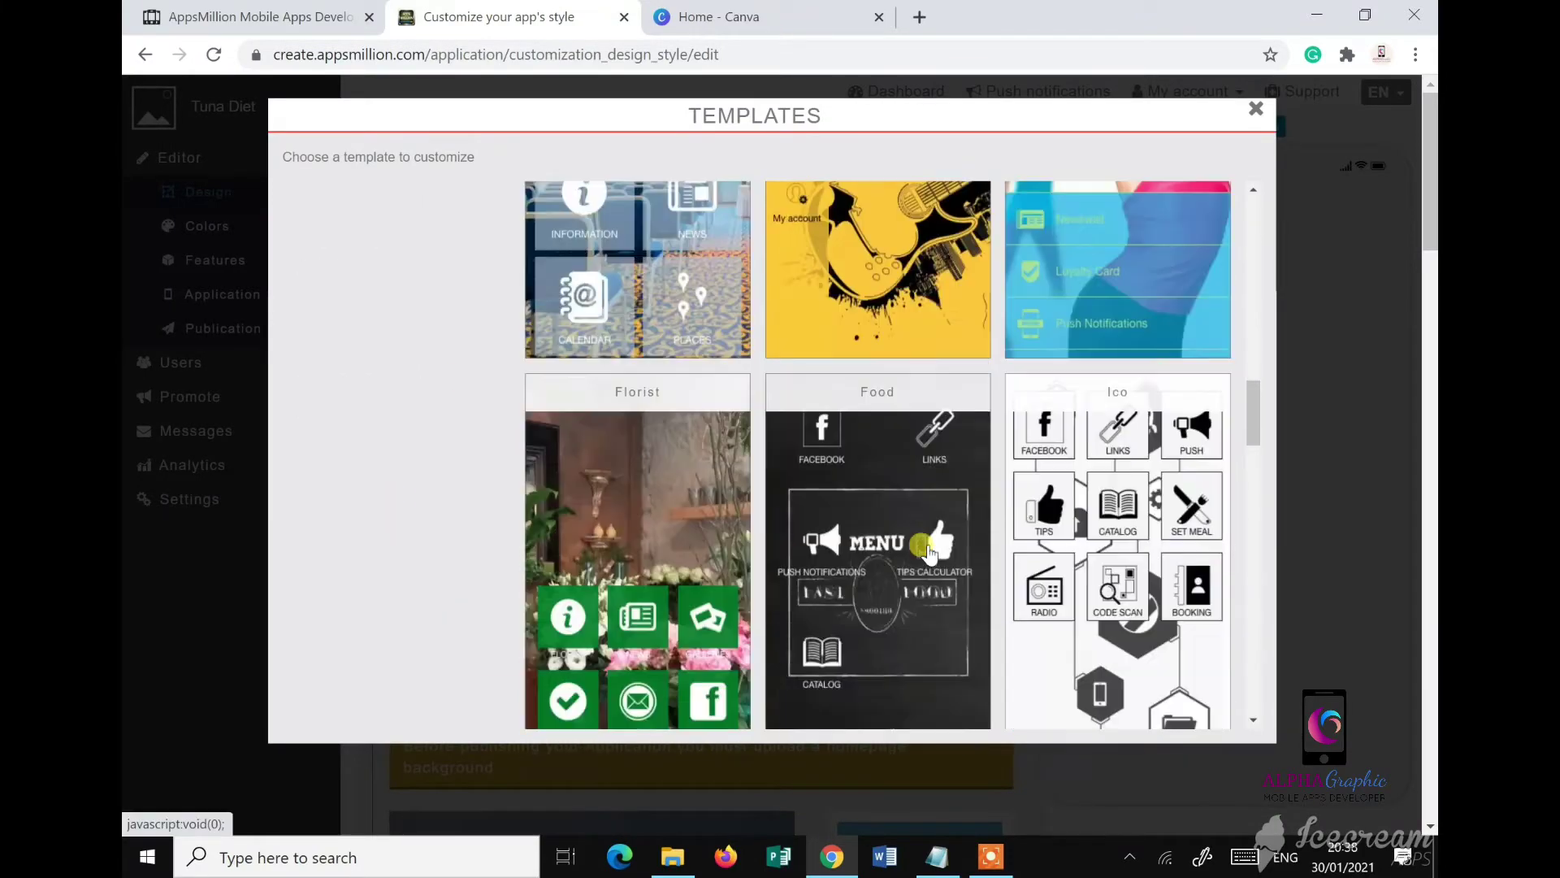
pyautogui.scroll(8, 1112, 562)
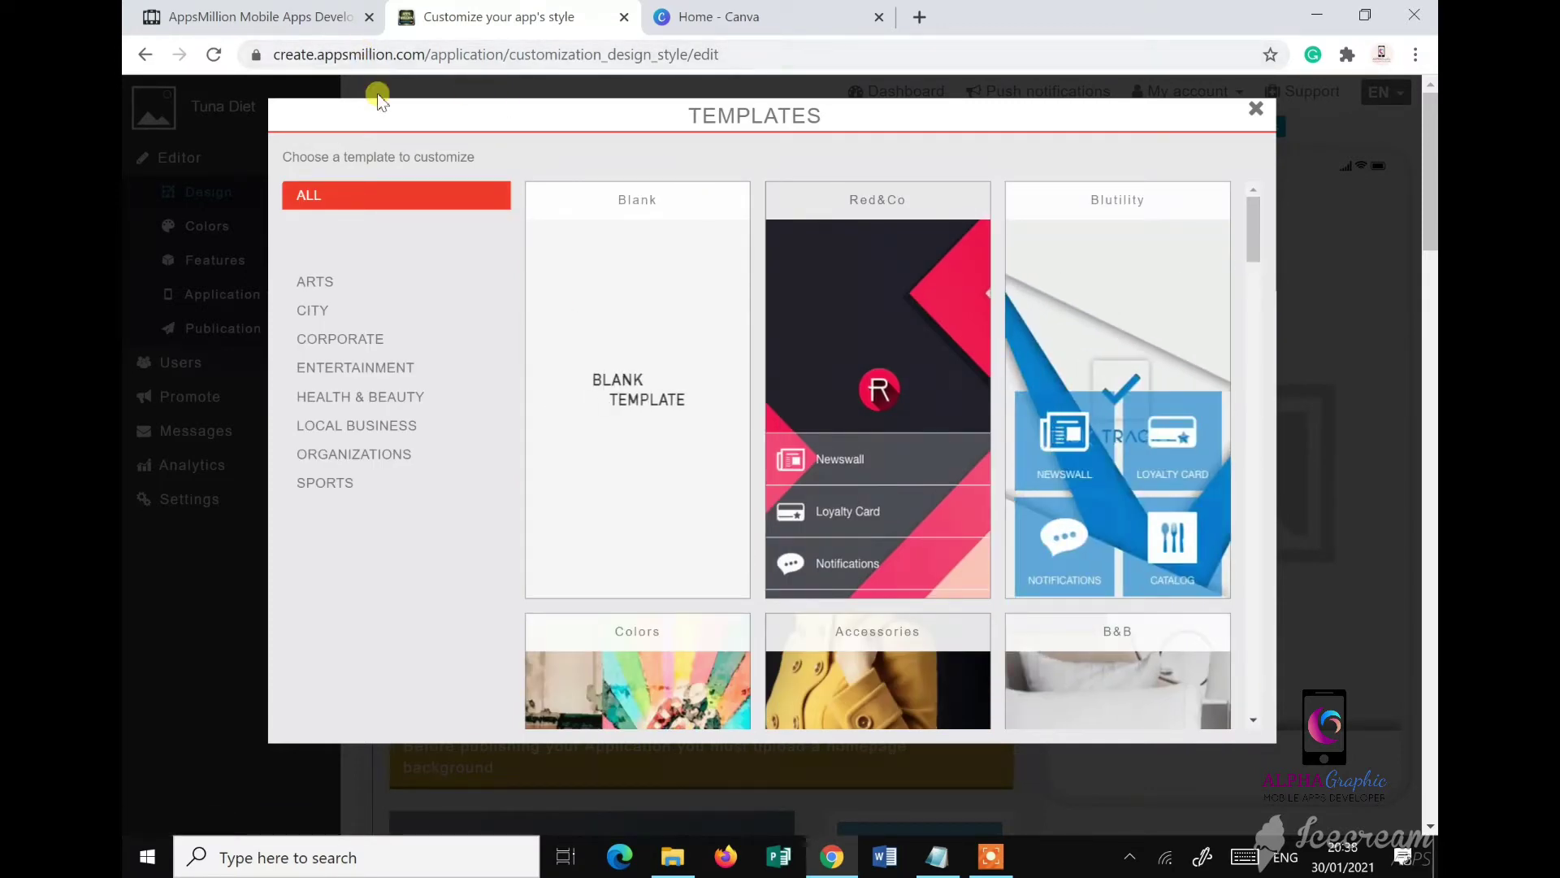
pyautogui.click(648, 259)
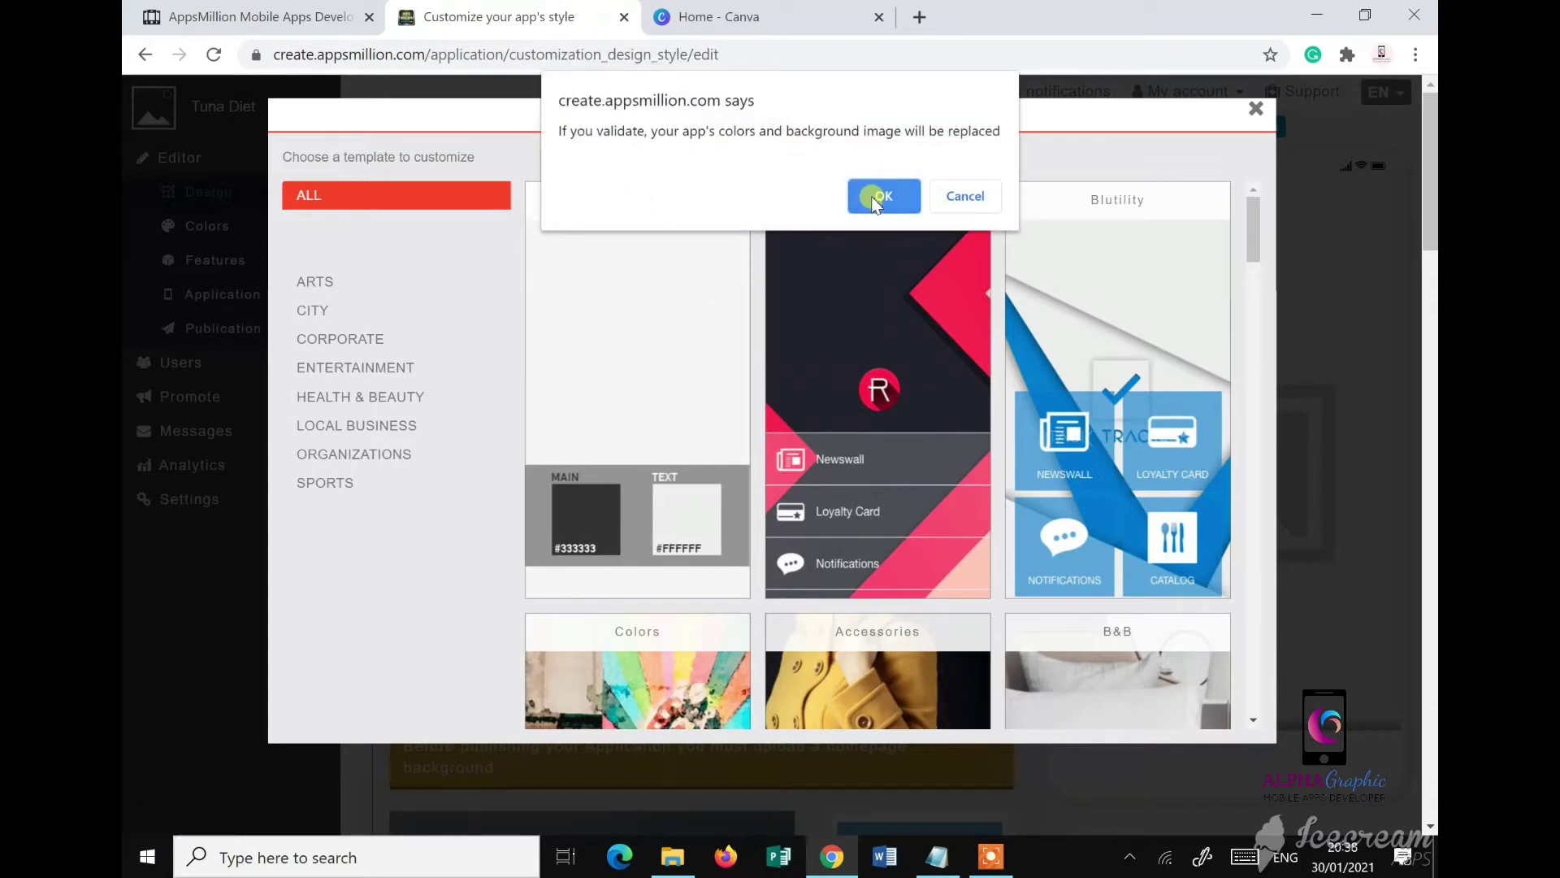
pyautogui.click(875, 200)
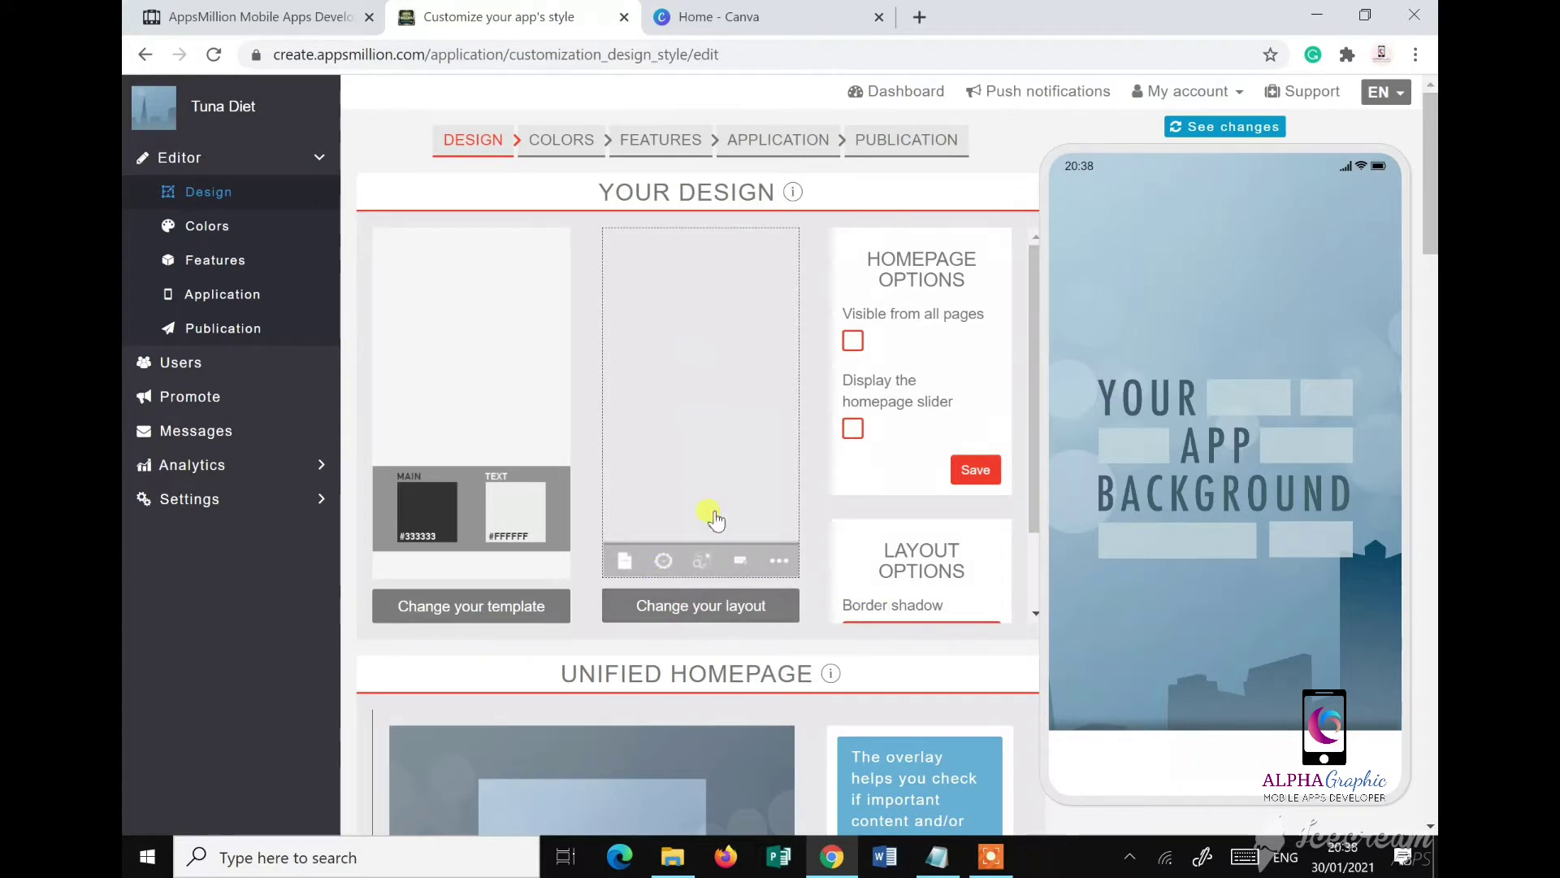
# Step: Change the app layout to the one with large square tiles in two columns over the lower half, listed after Layout 4 - Horizontal
pyautogui.click(662, 609)
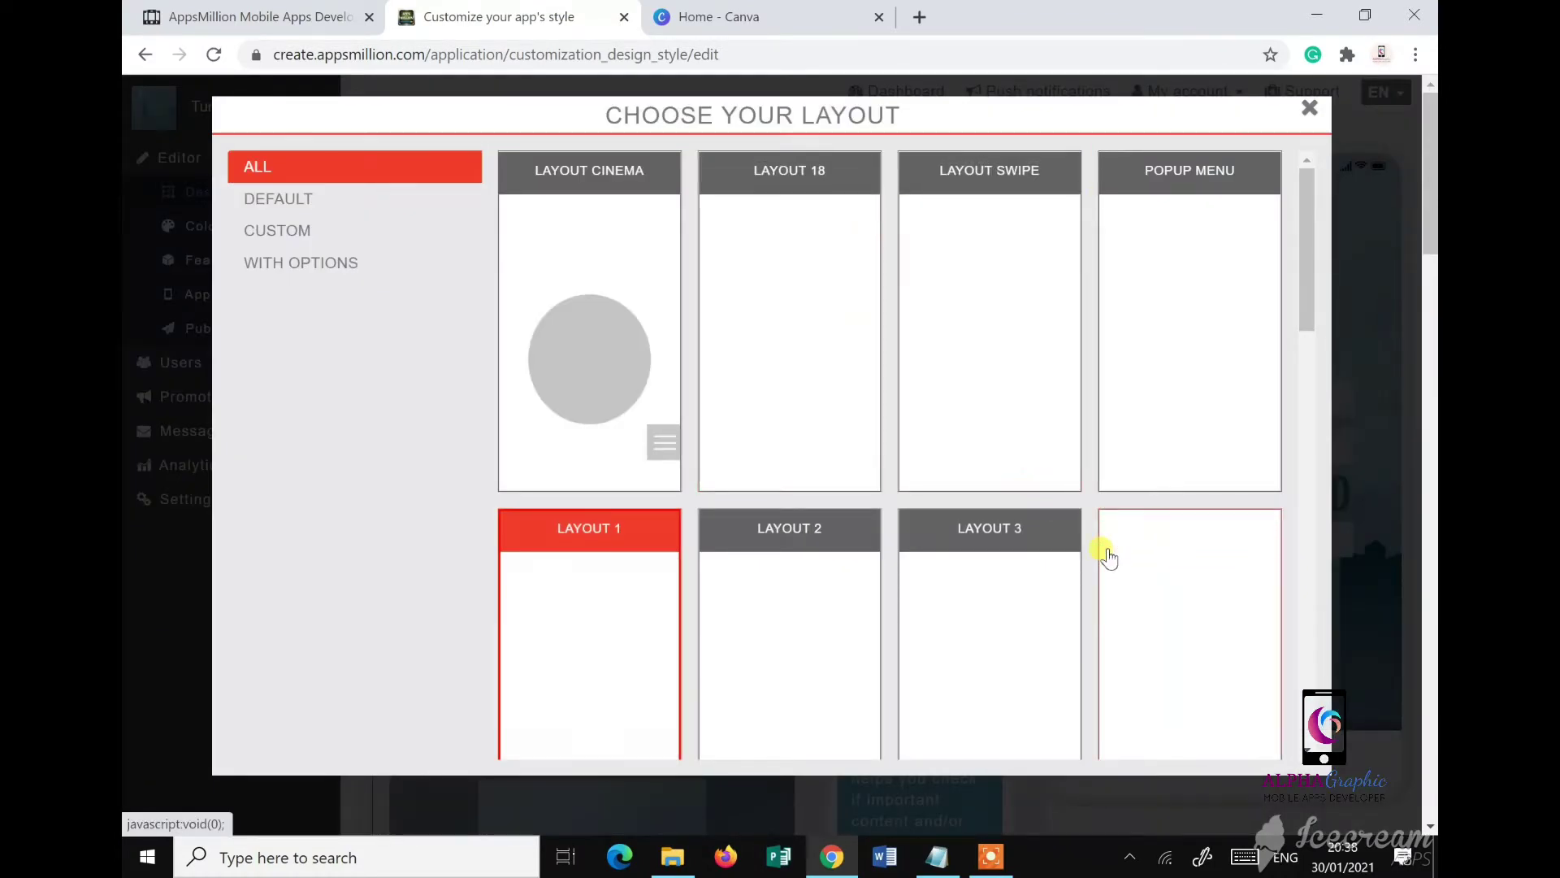
pyautogui.scroll(-3, 1100, 547)
pyautogui.scroll(3, 764, 488)
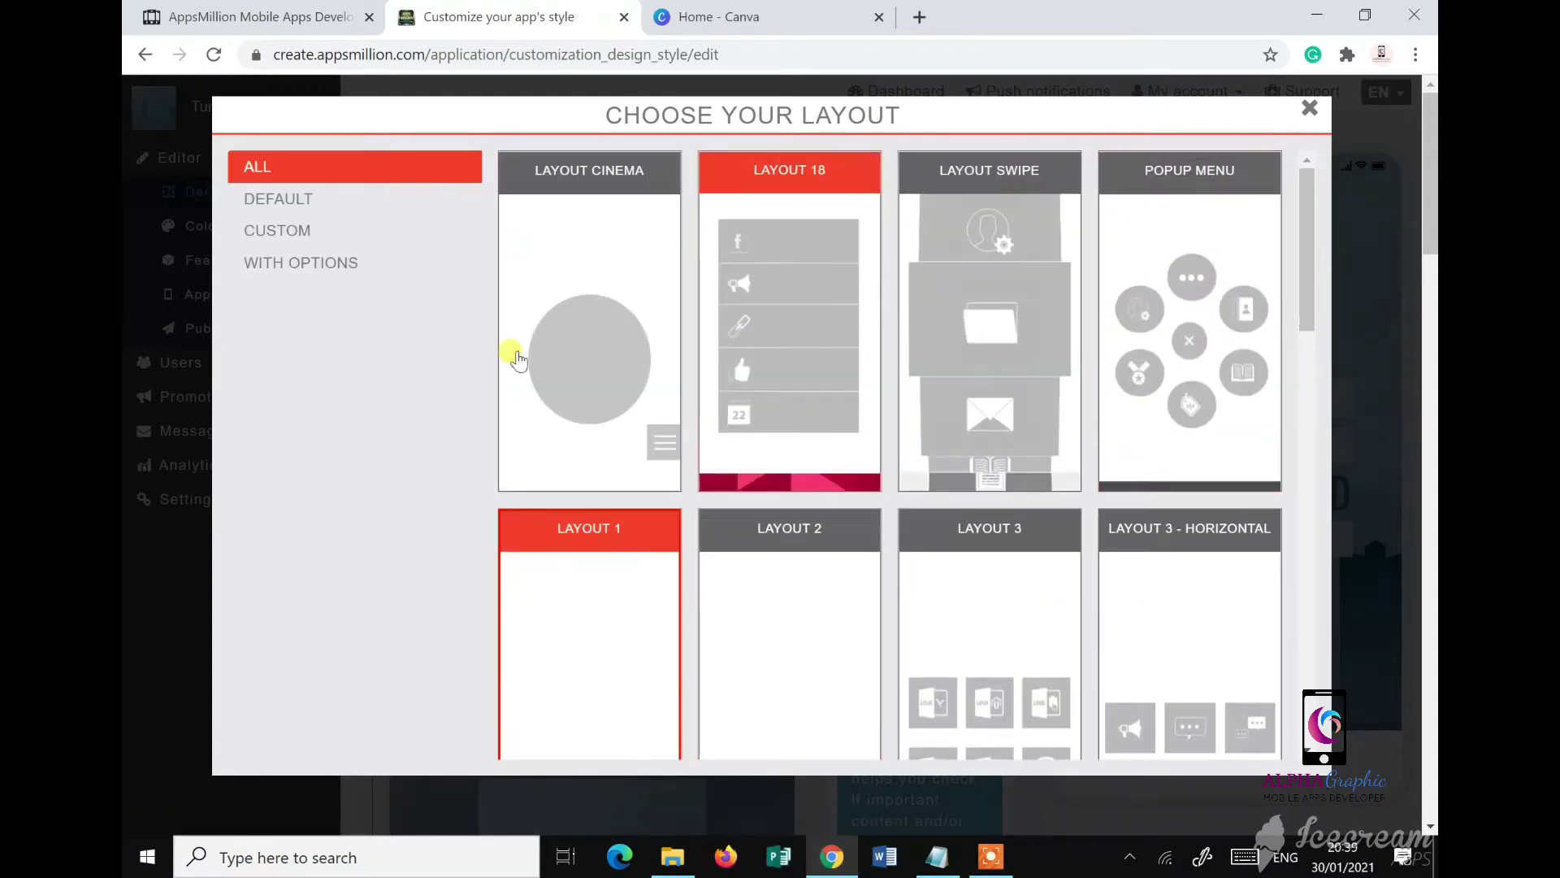
pyautogui.scroll(-5, 890, 429)
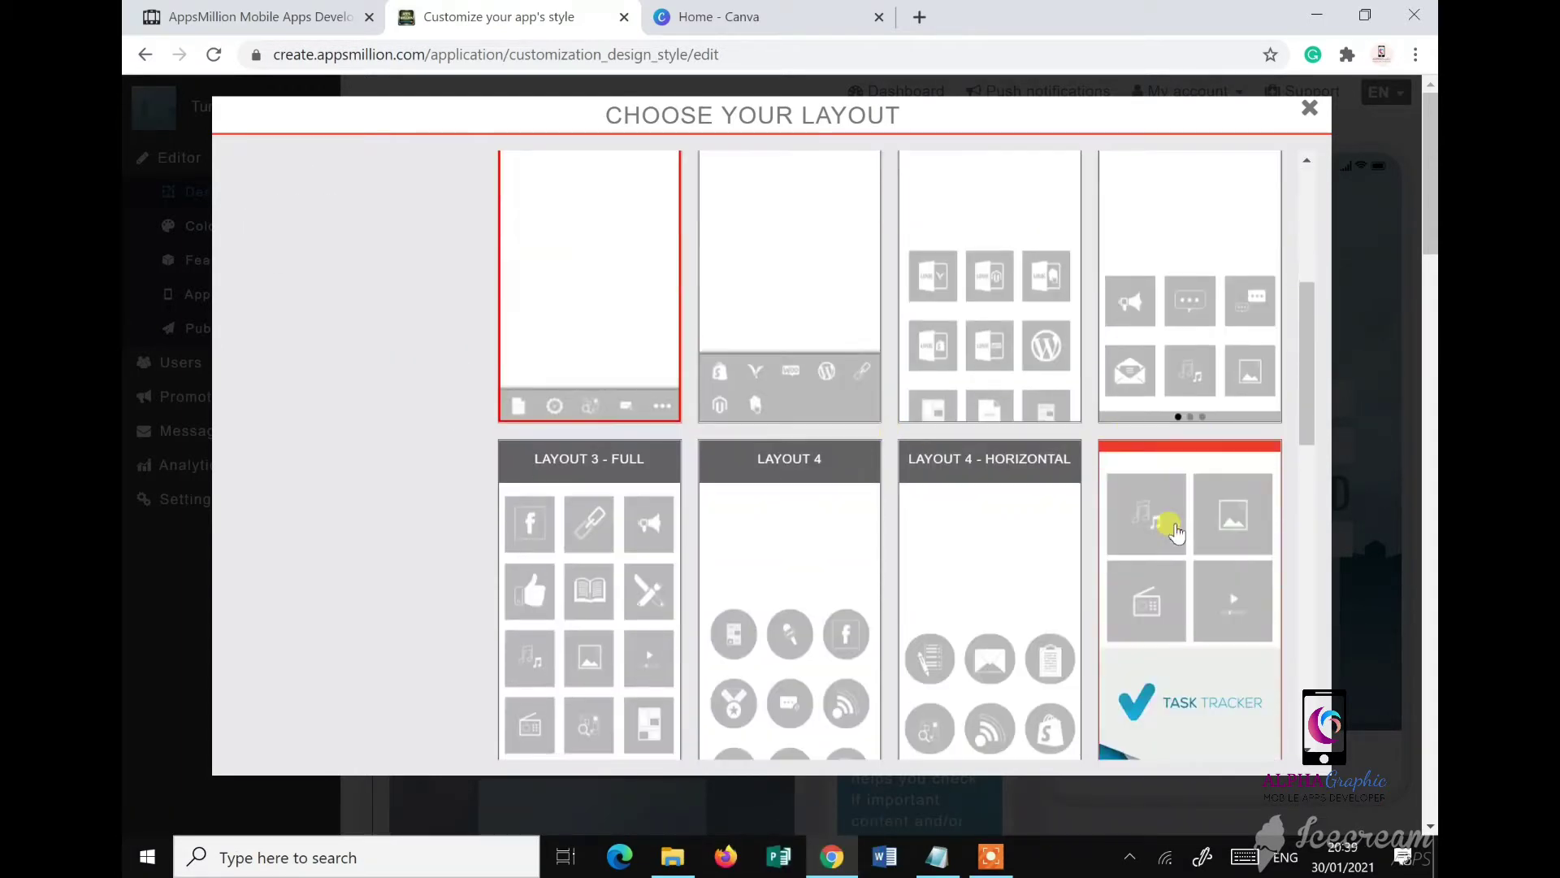
pyautogui.scroll(-3, 1190, 516)
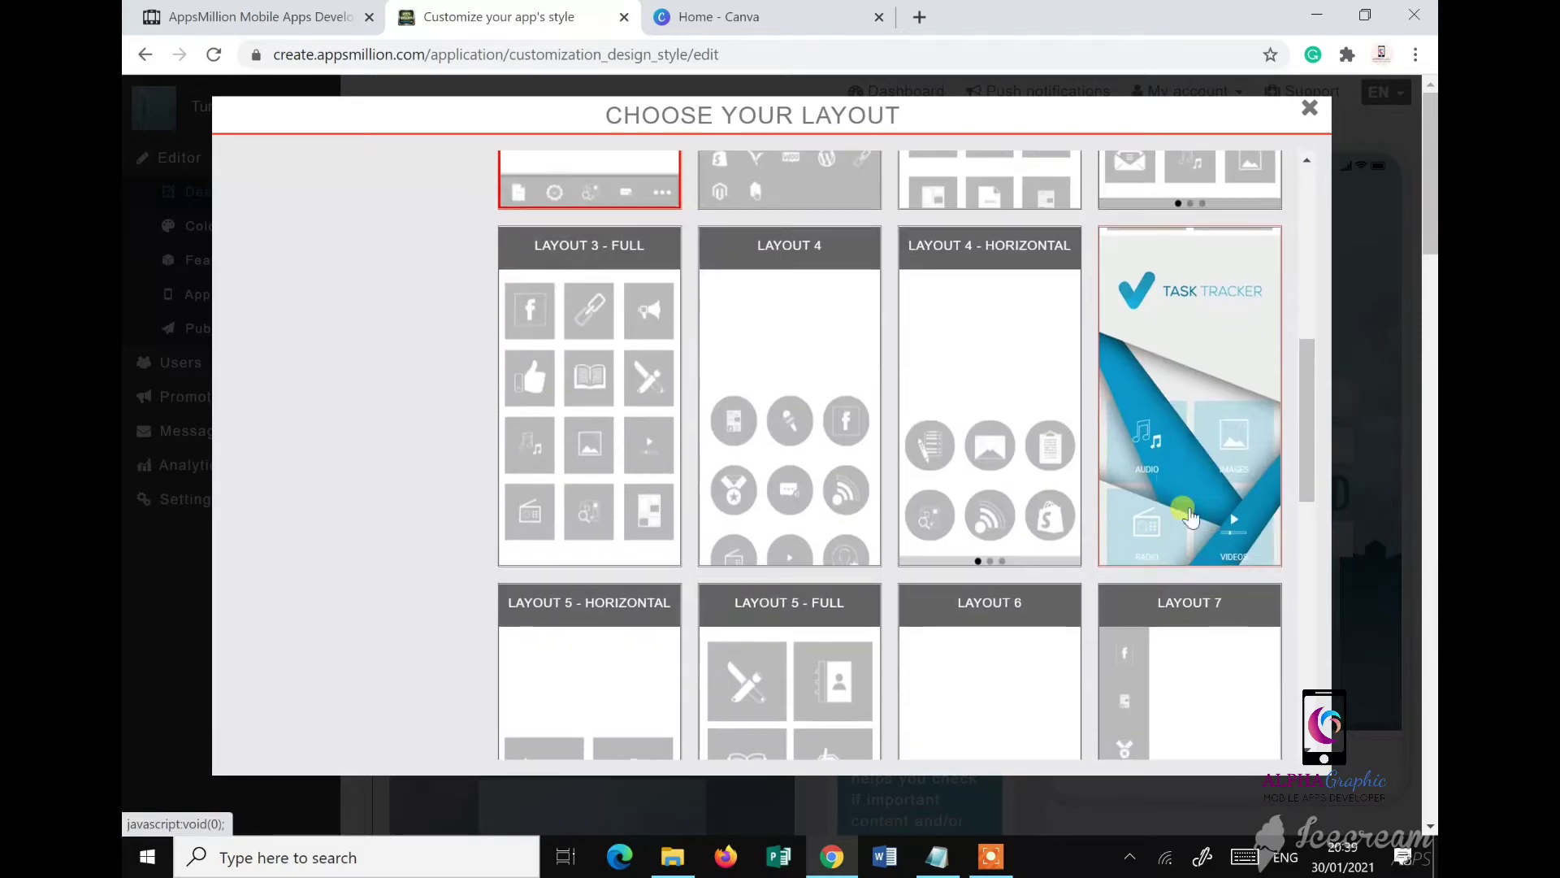
pyautogui.click(1219, 367)
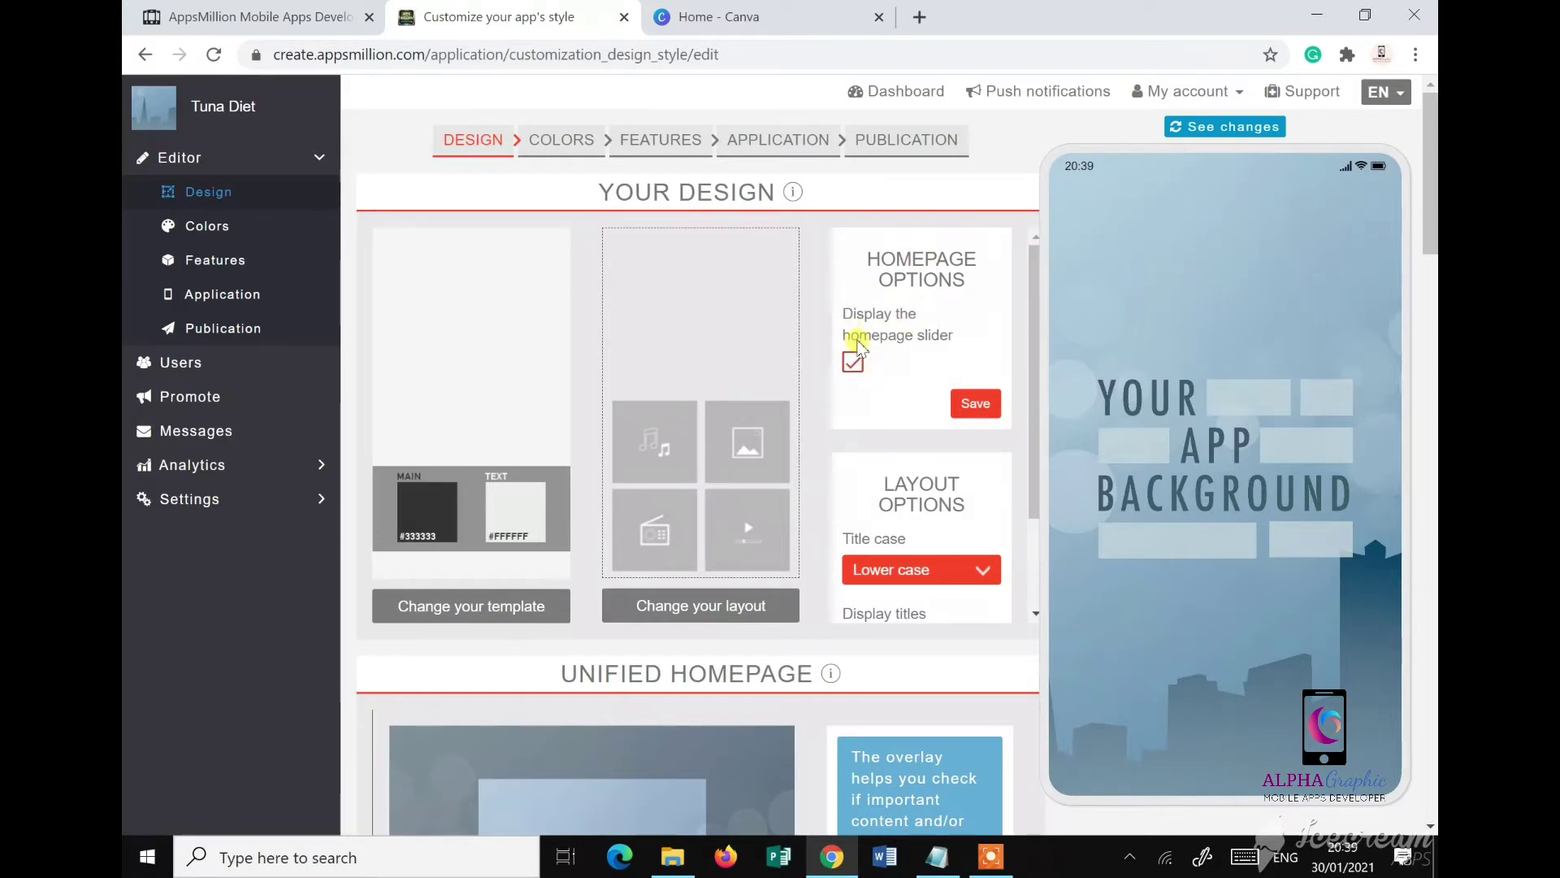
# Step: Enable displaying the homepage slider and save the homepage options
pyautogui.click(977, 403)
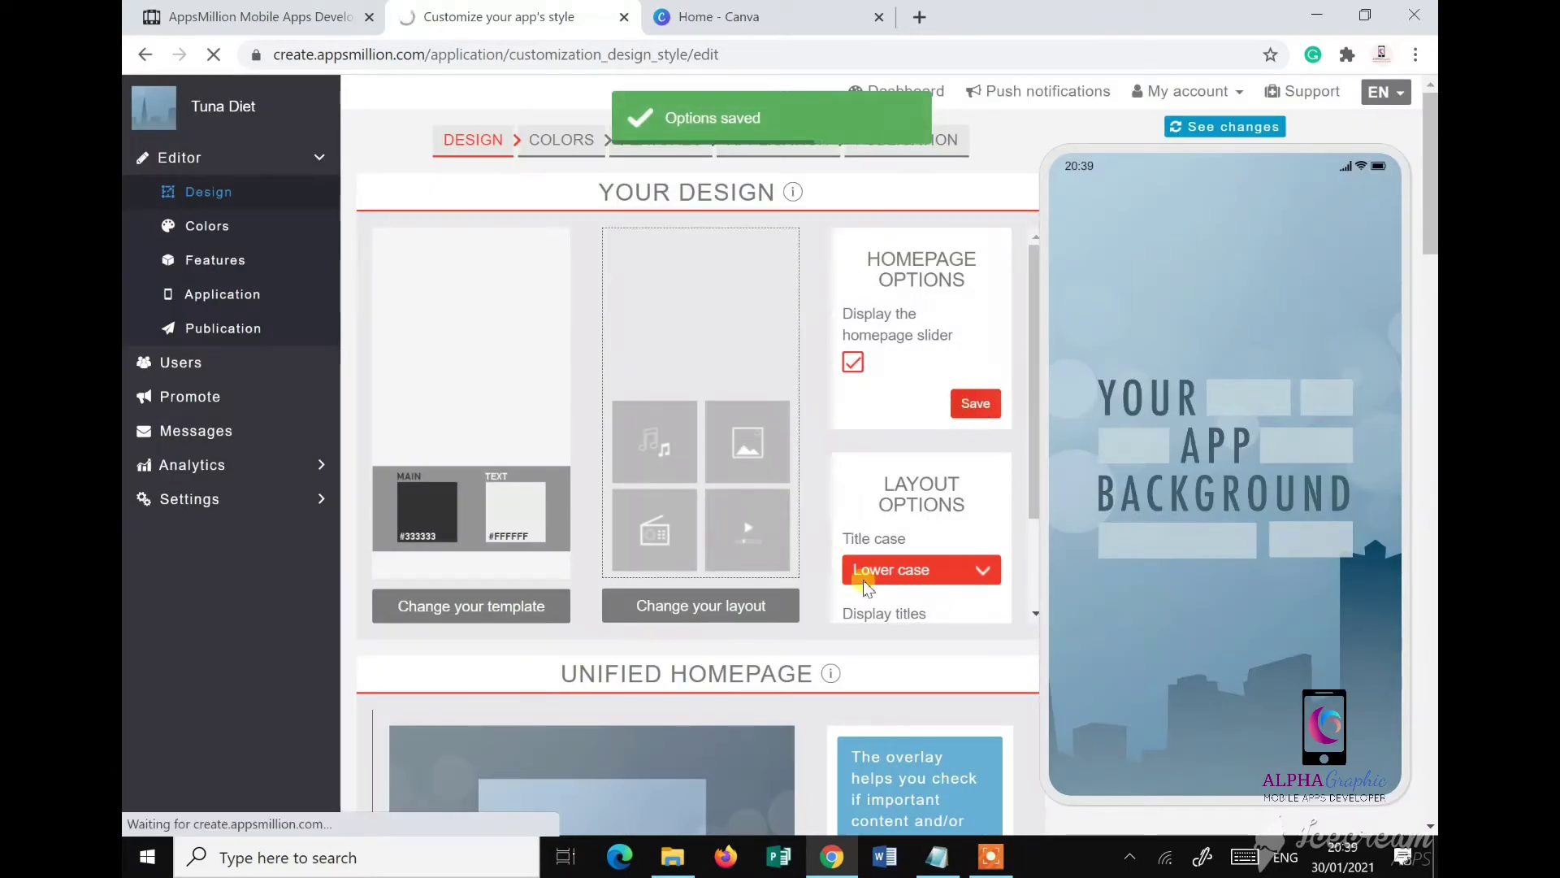
pyautogui.scroll(-1, 874, 582)
pyautogui.scroll(1, 951, 569)
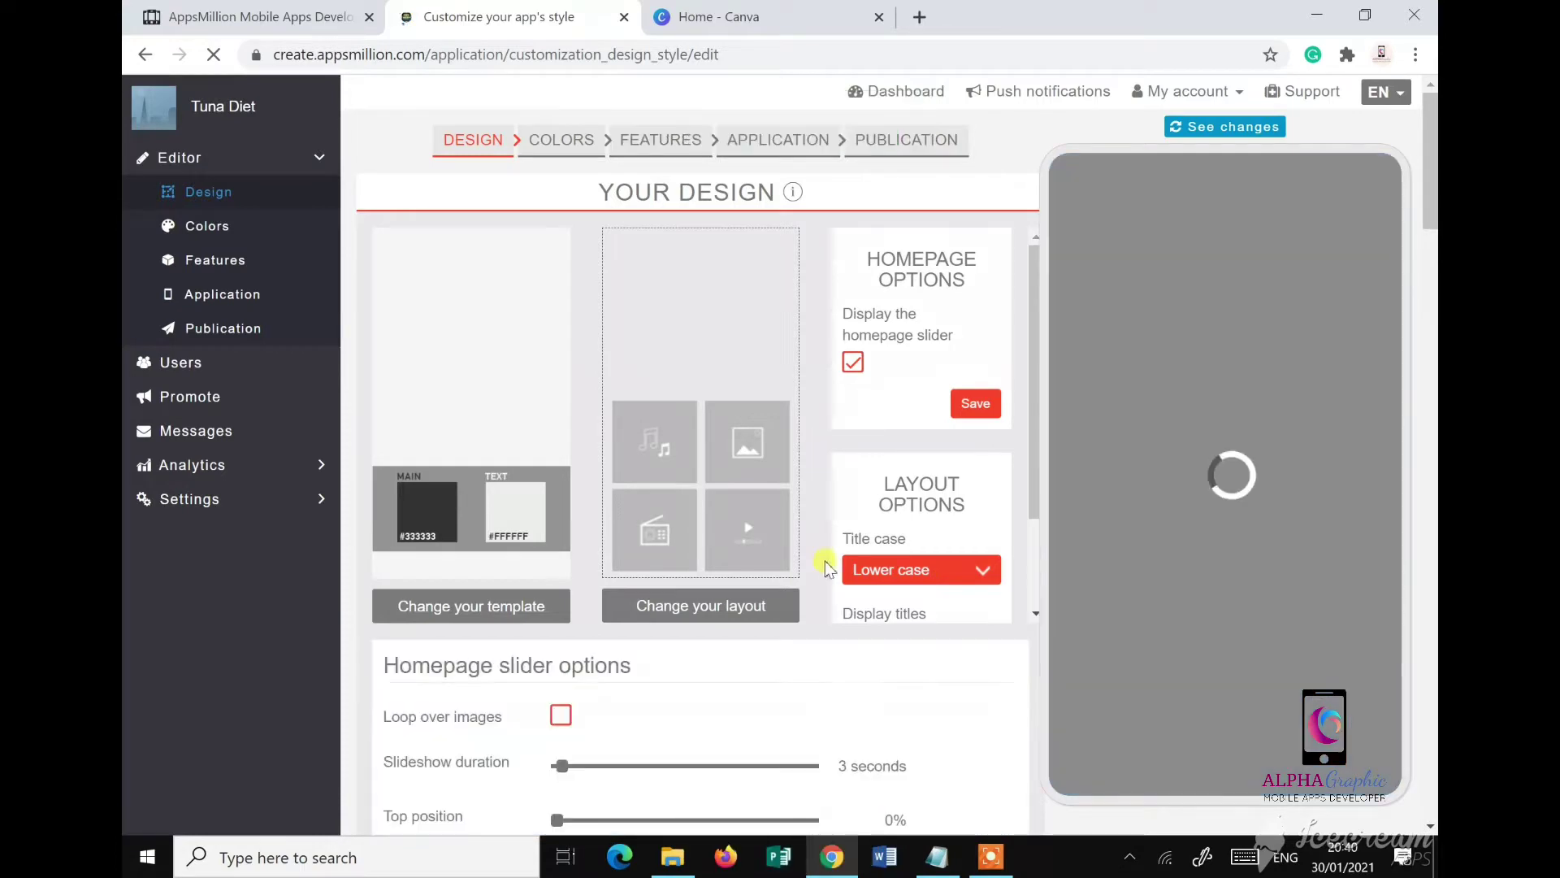
# Step: Set the images height of the homepage slider to 50%
pyautogui.scroll(-2, 825, 569)
pyautogui.scroll(-4, 832, 656)
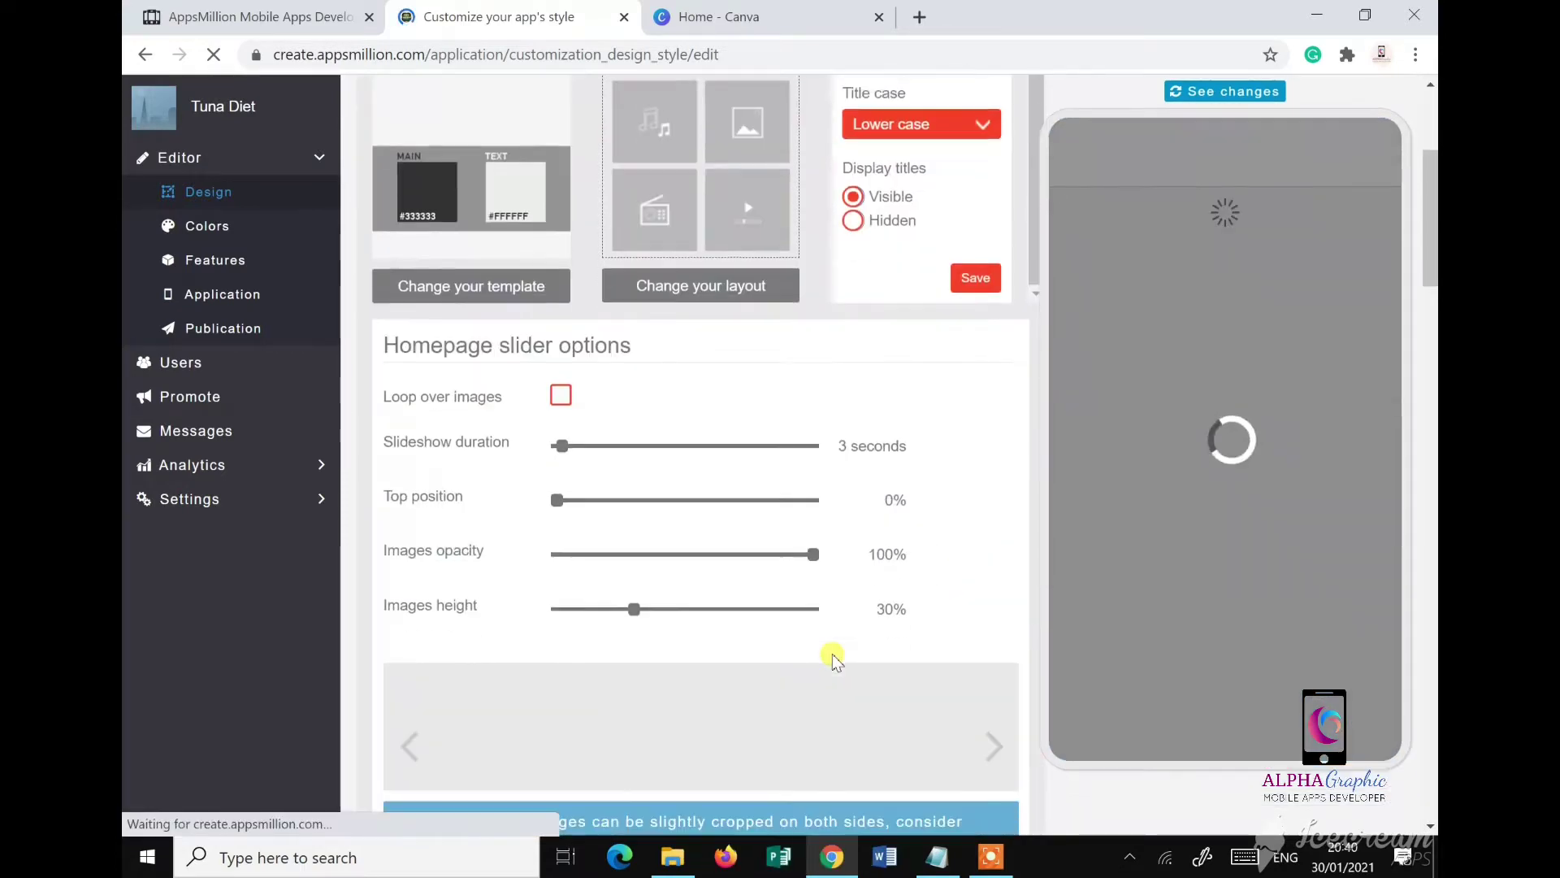
pyautogui.scroll(-1, 932, 457)
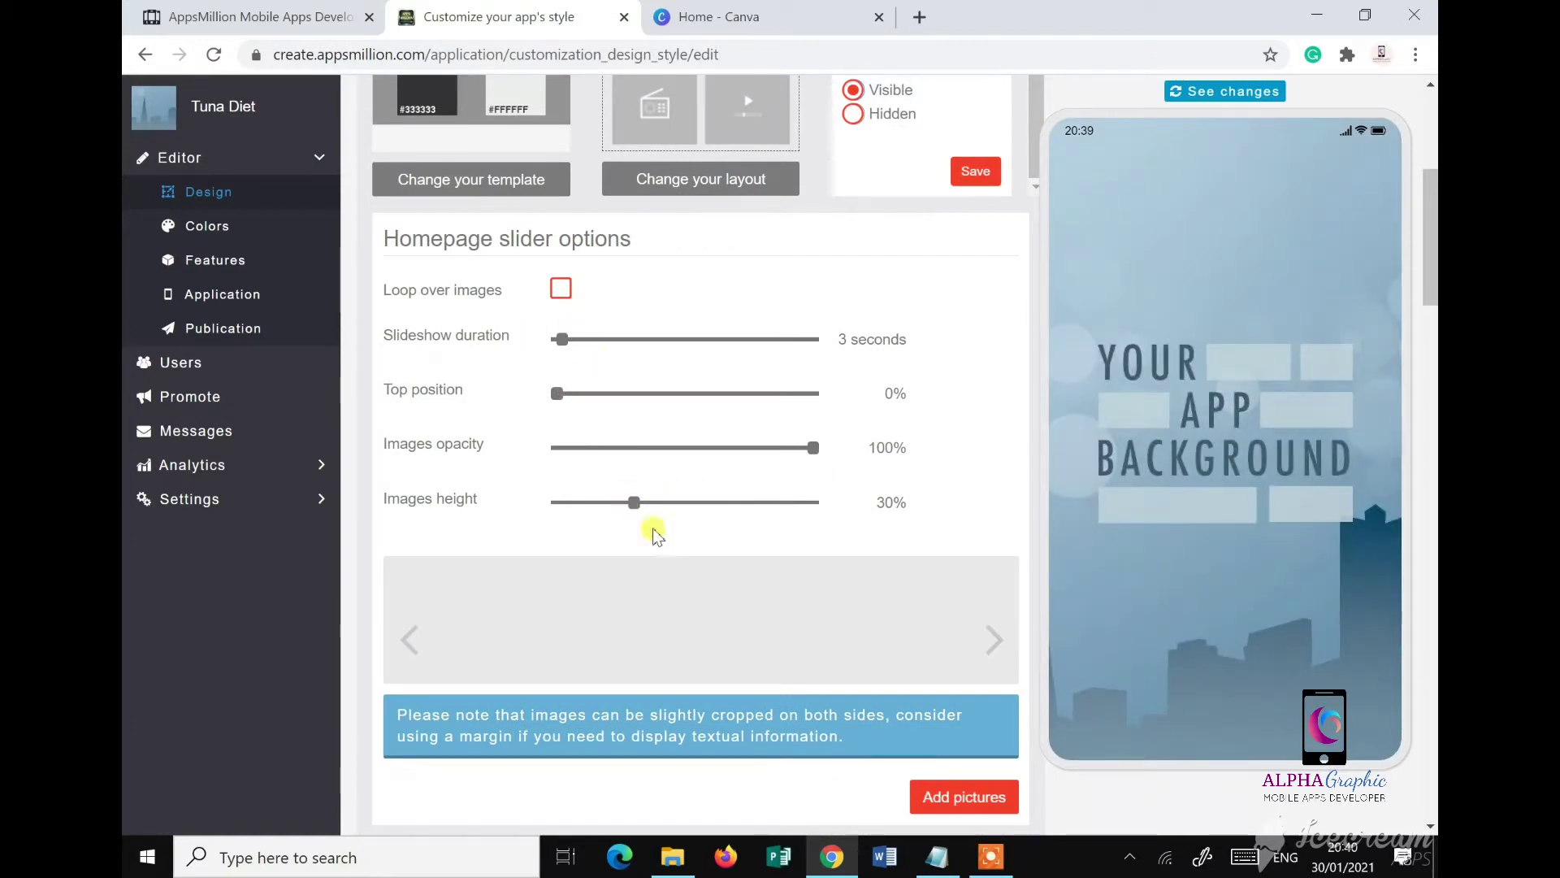
pyautogui.moveTo(636, 503); pyautogui.dragTo(678, 510)
pyautogui.moveTo(687, 508); pyautogui.dragTo(686, 504)
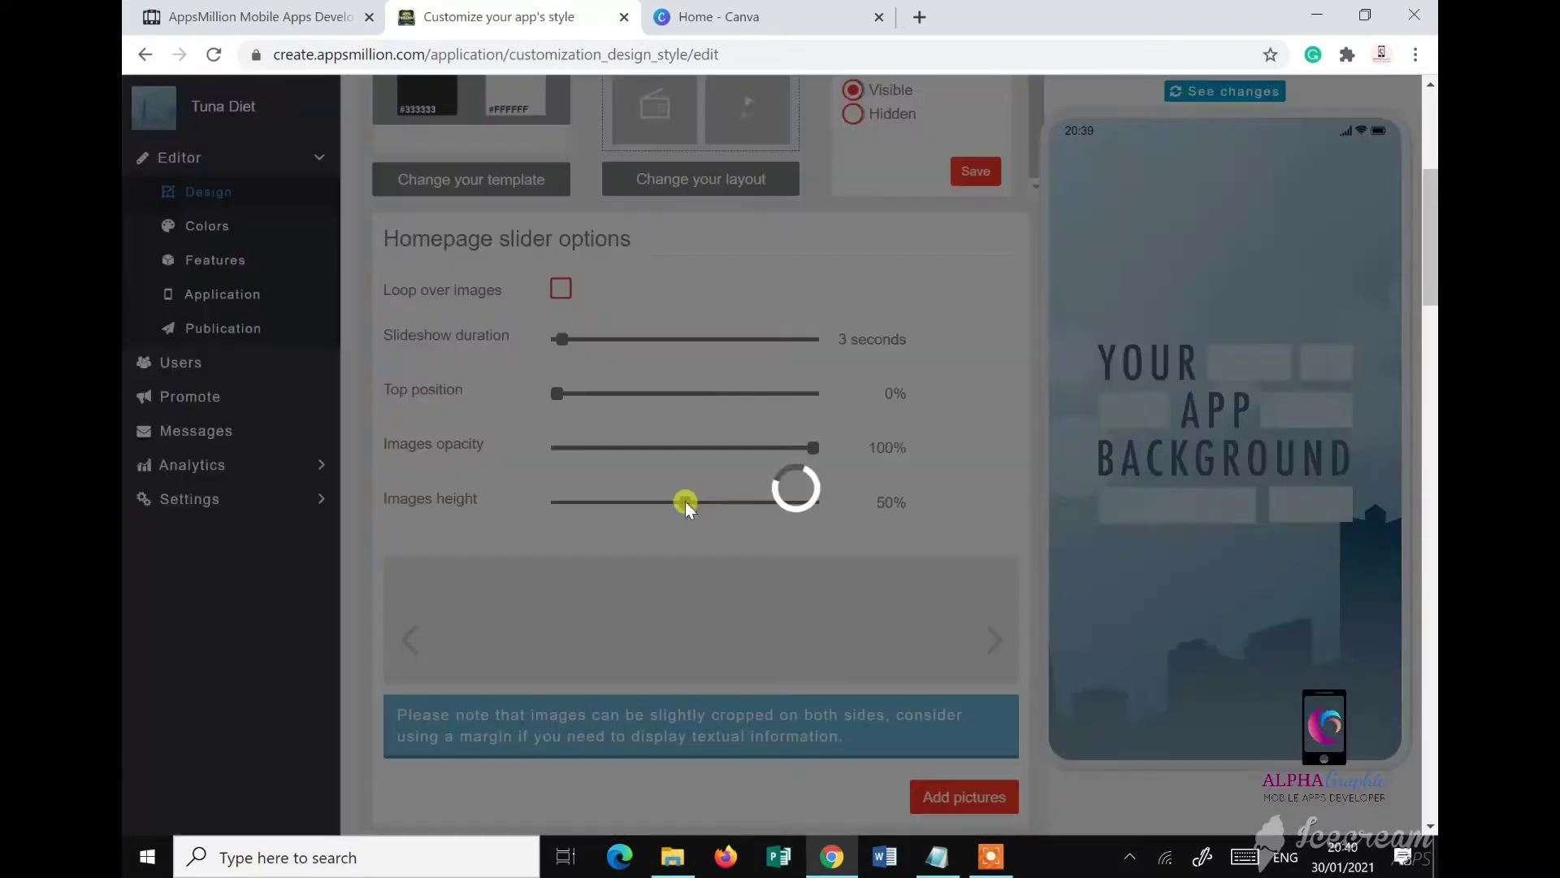
# Step: Examine the Unified Homepage section, including its safe zone overlay preview and the recommended homepage image size
pyautogui.scroll(-1, 821, 535)
pyautogui.scroll(-8, 818, 530)
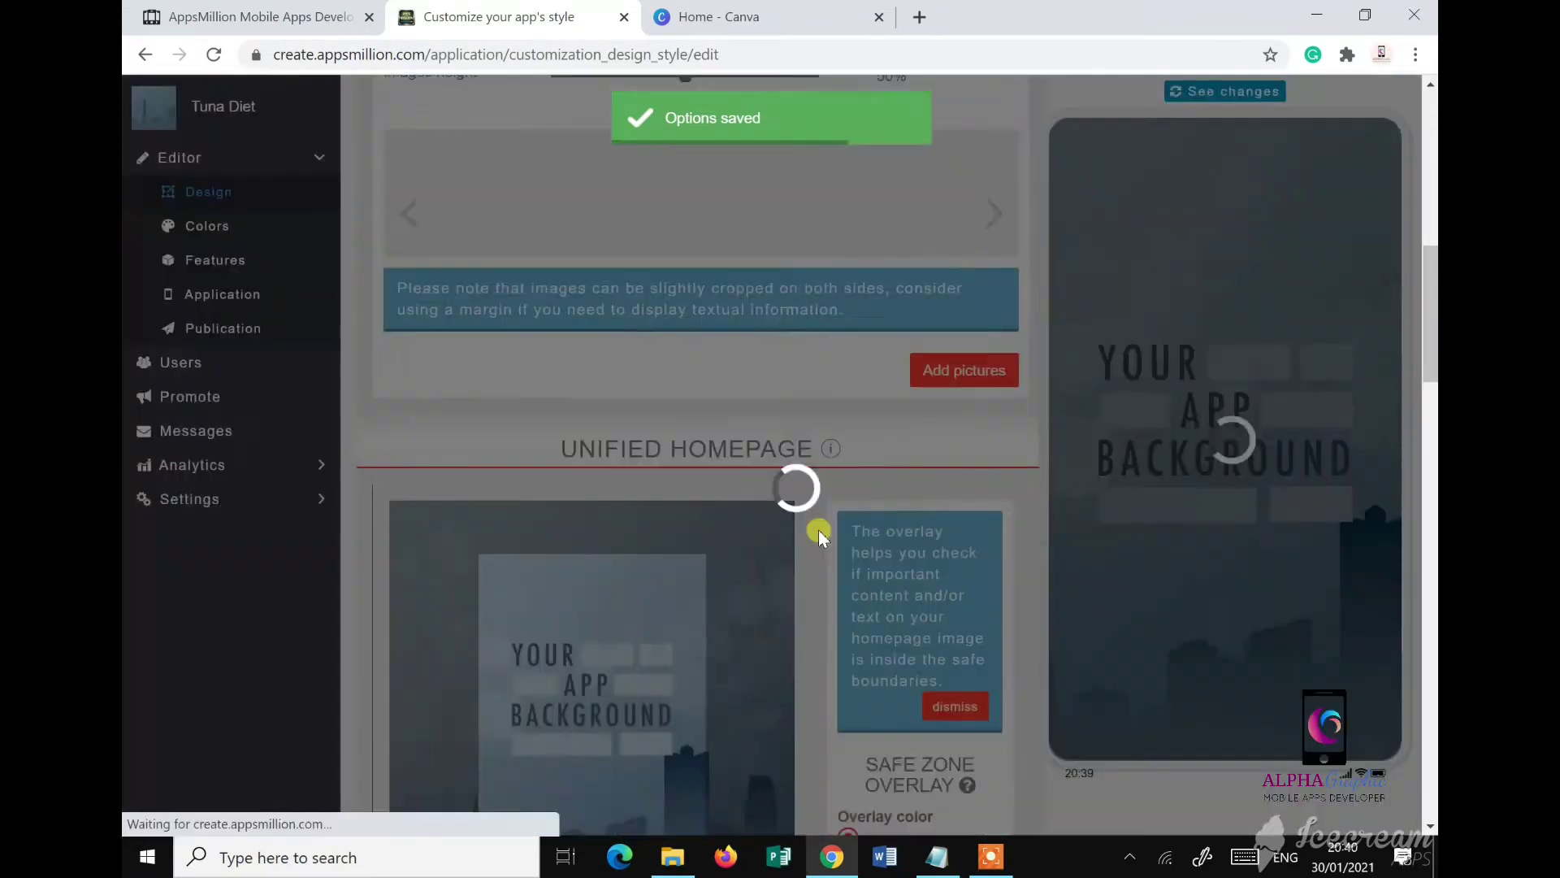
pyautogui.scroll(5, 817, 530)
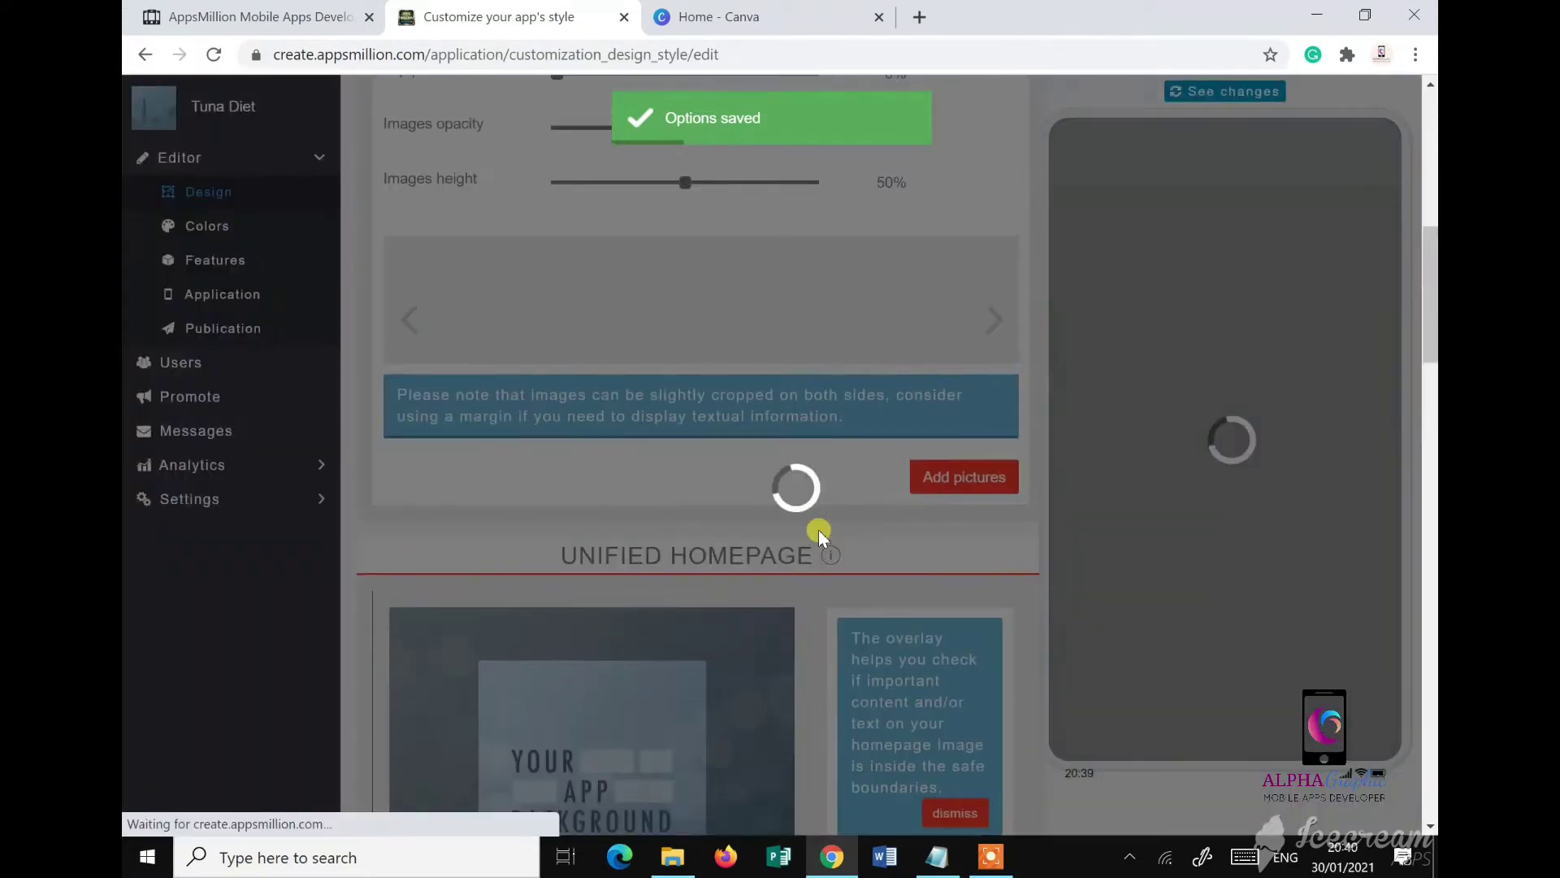
pyautogui.scroll(2, 818, 530)
pyautogui.scroll(1, 817, 530)
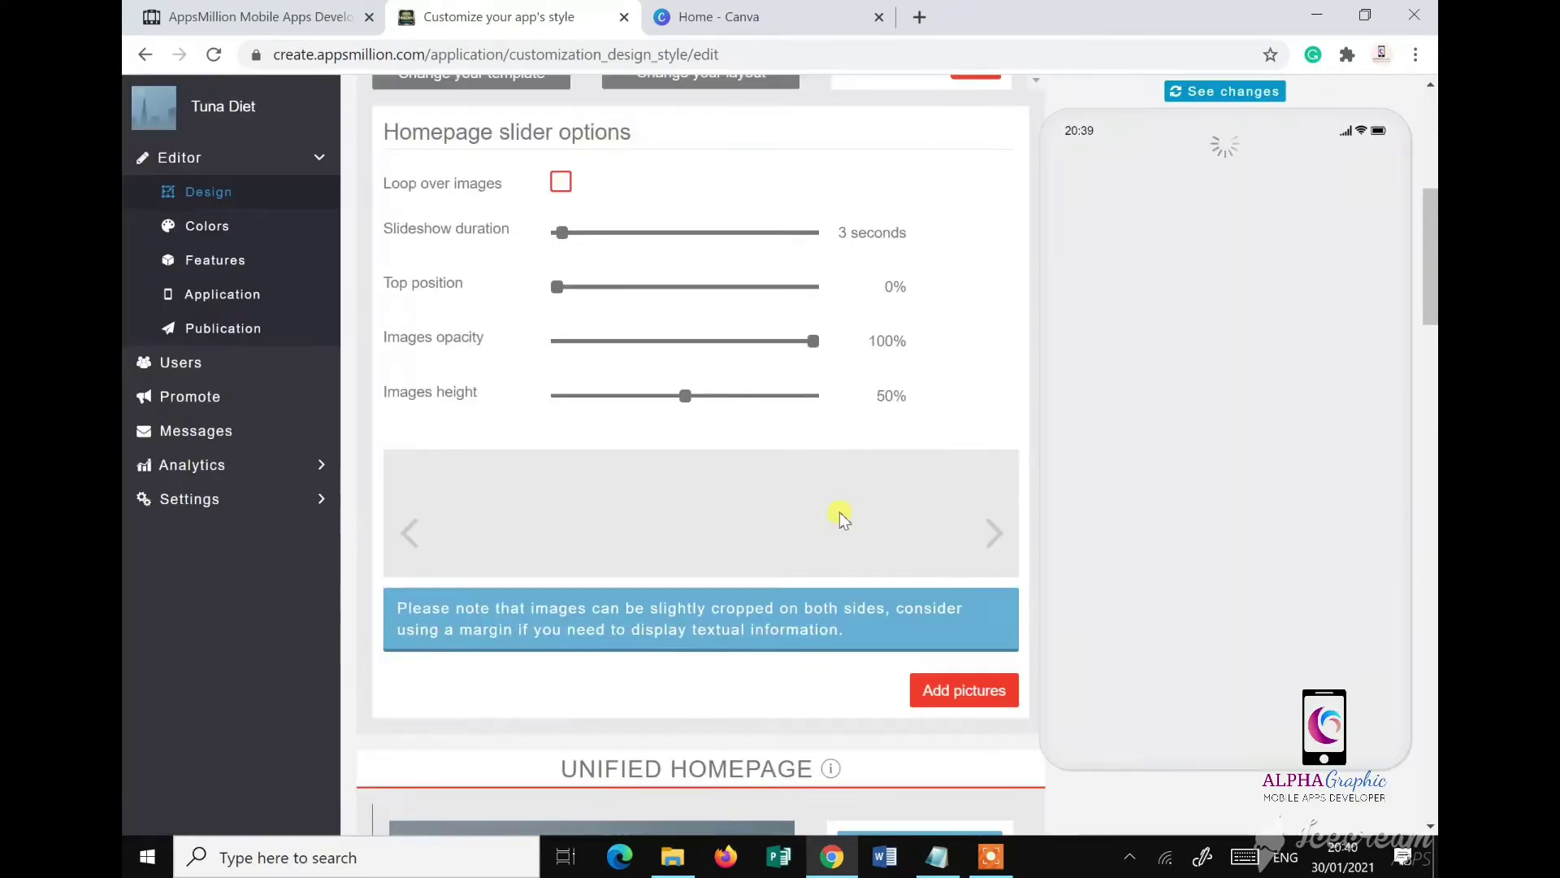
pyautogui.scroll(-5, 840, 512)
pyautogui.scroll(-6, 840, 511)
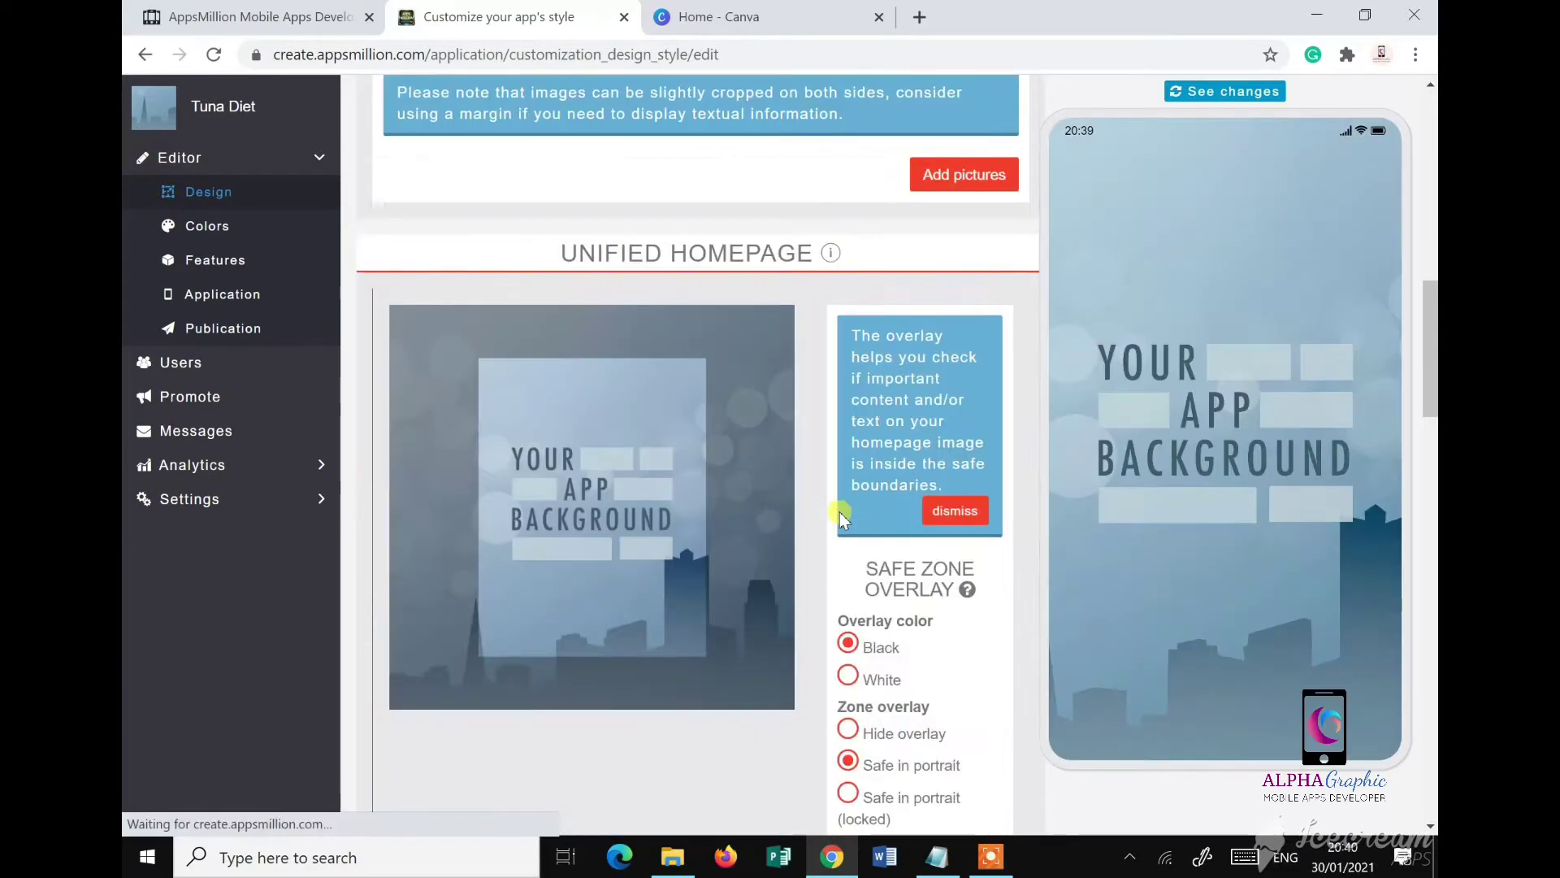
pyautogui.scroll(-2, 843, 538)
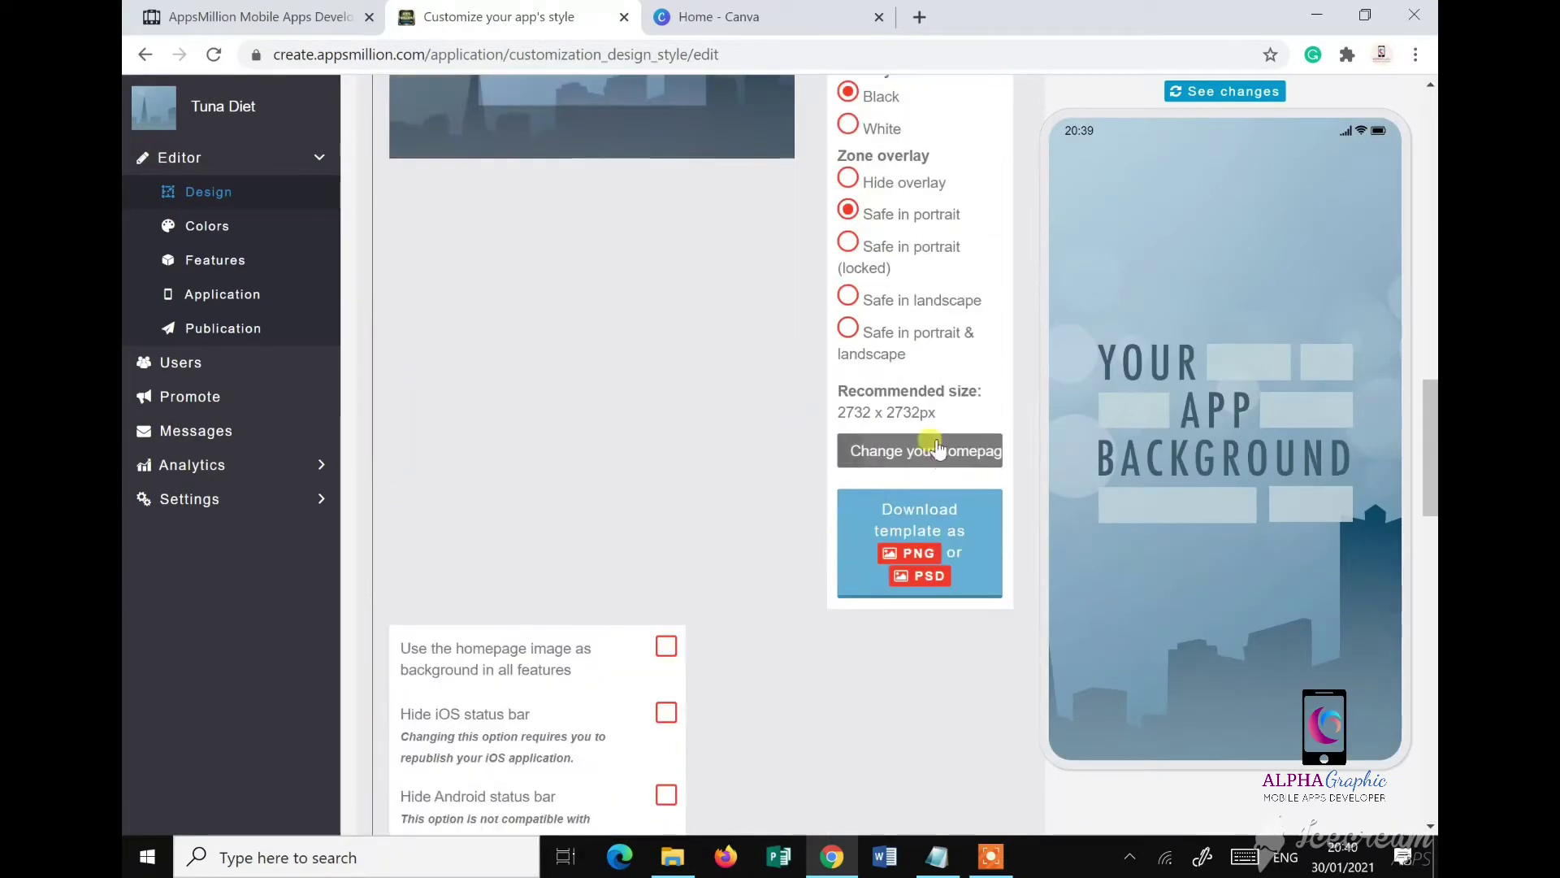
pyautogui.moveTo(936, 412); pyautogui.dragTo(839, 416)
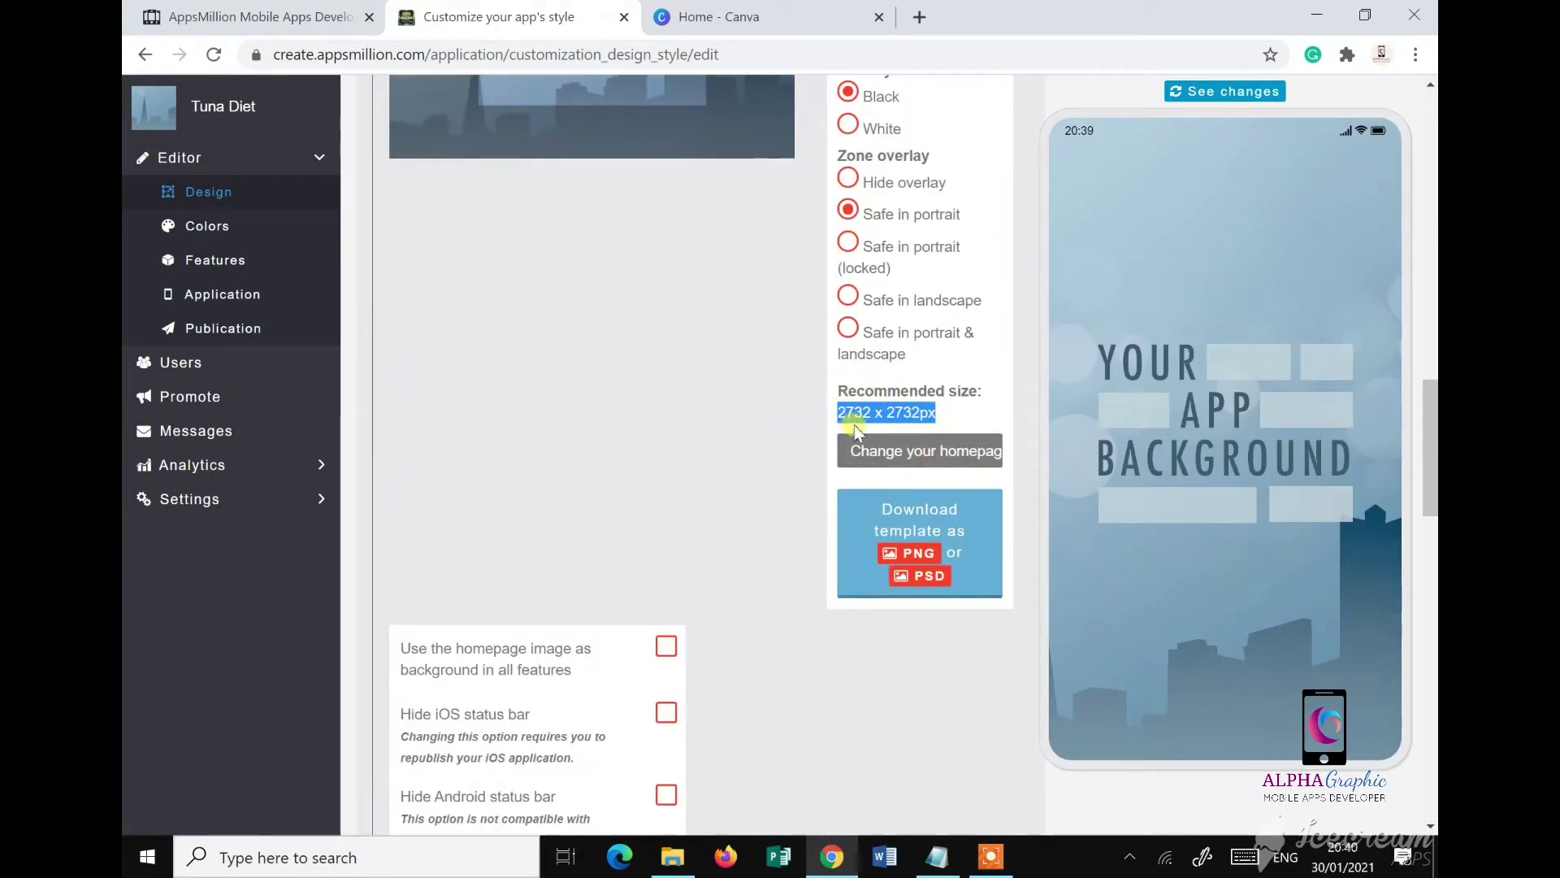
pyautogui.scroll(8, 786, 432)
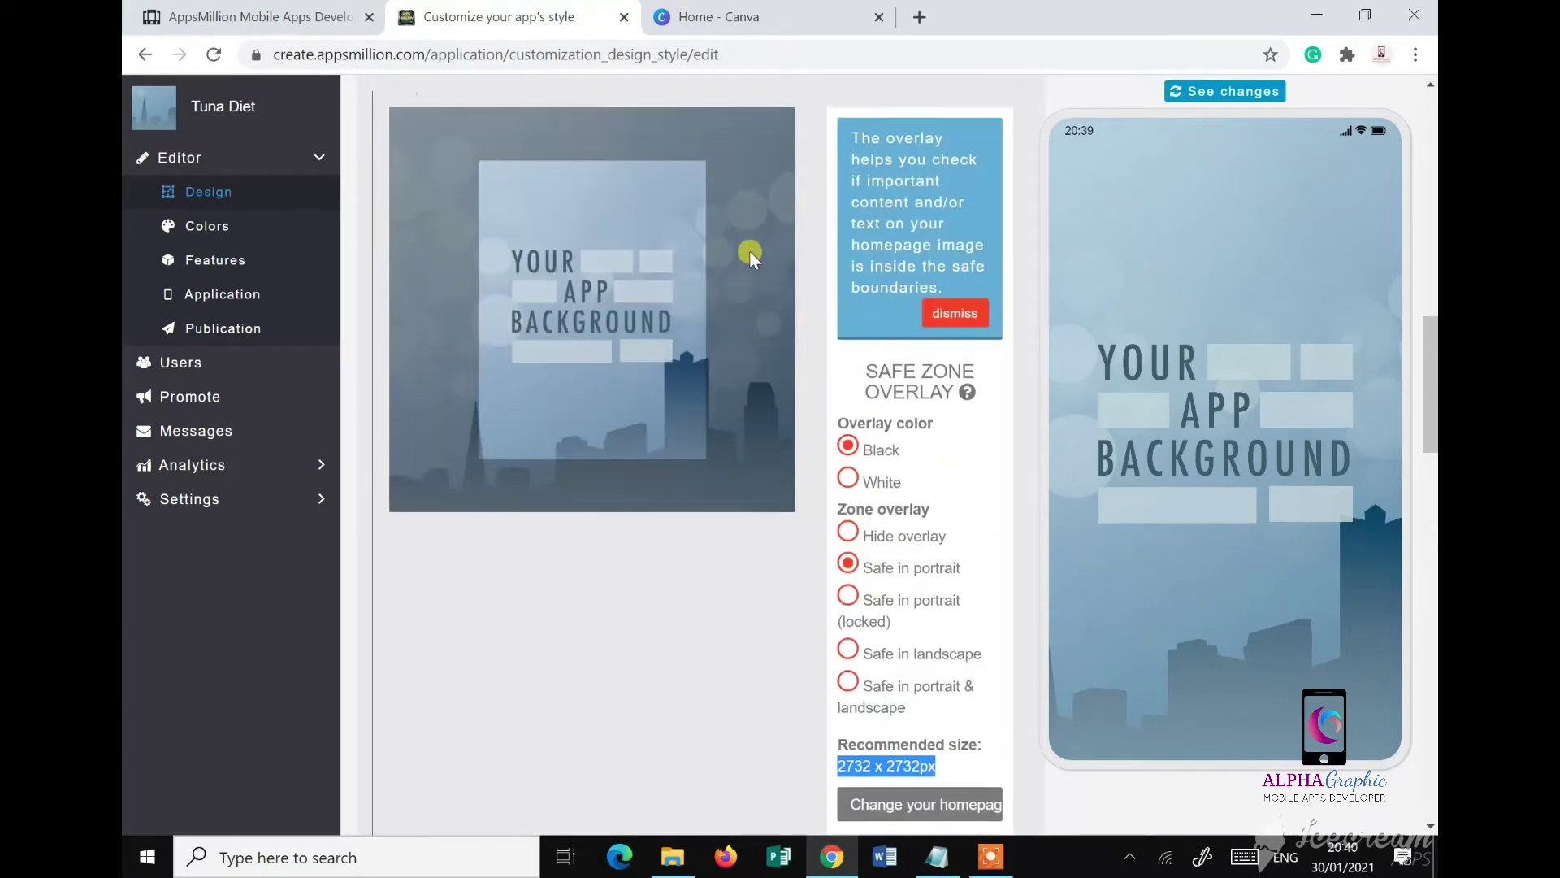
pyautogui.scroll(-7, 603, 624)
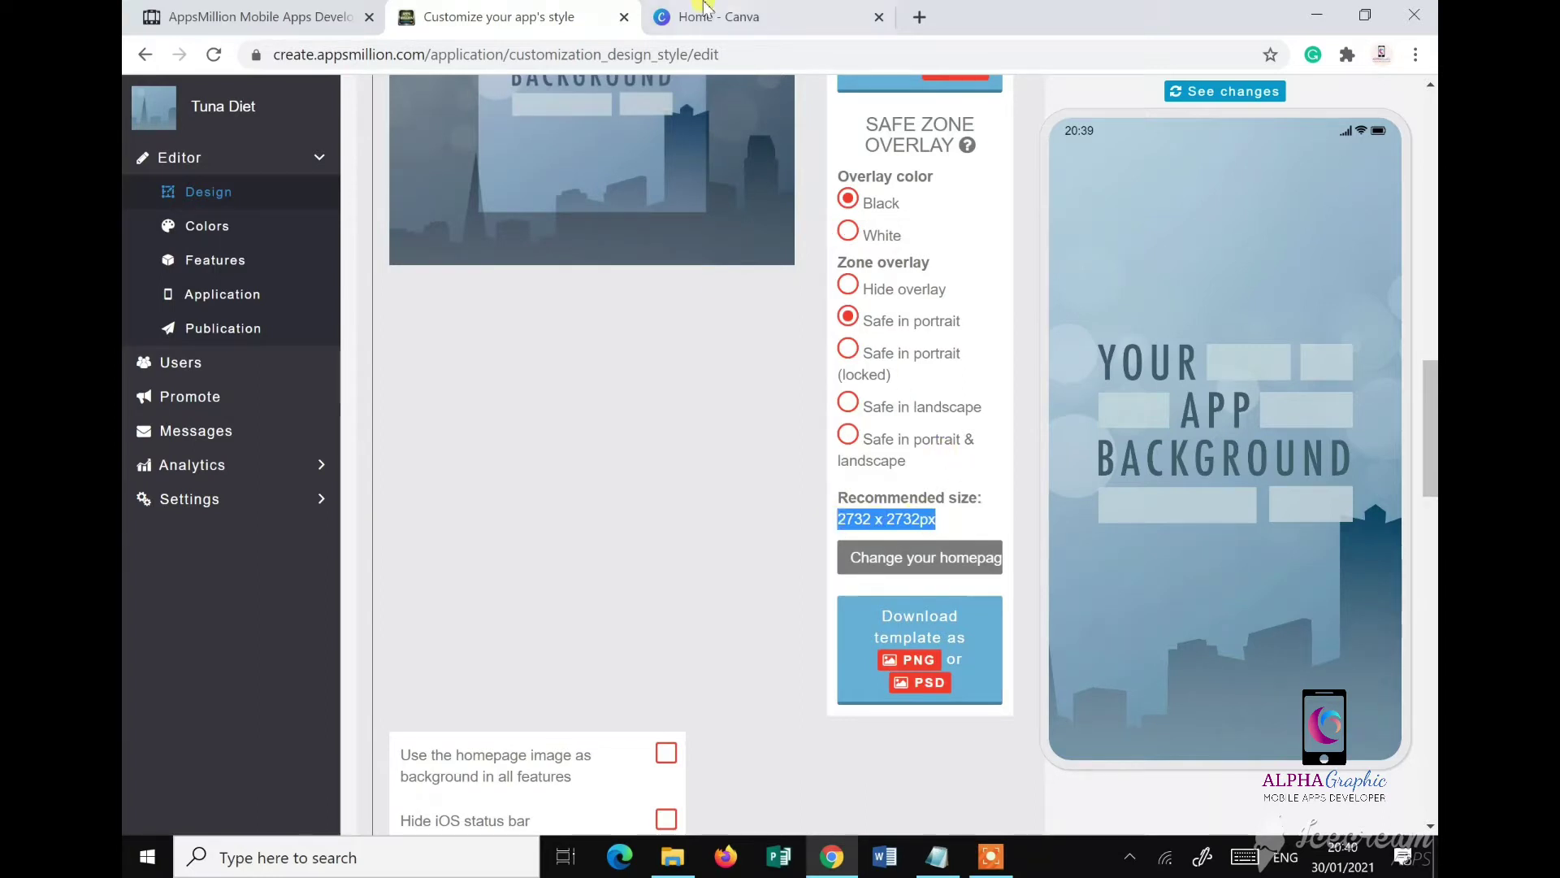
# Step: Switch to Canva and create a new design with custom dimensions of 2732 x 2732 px
pyautogui.click(739, 18)
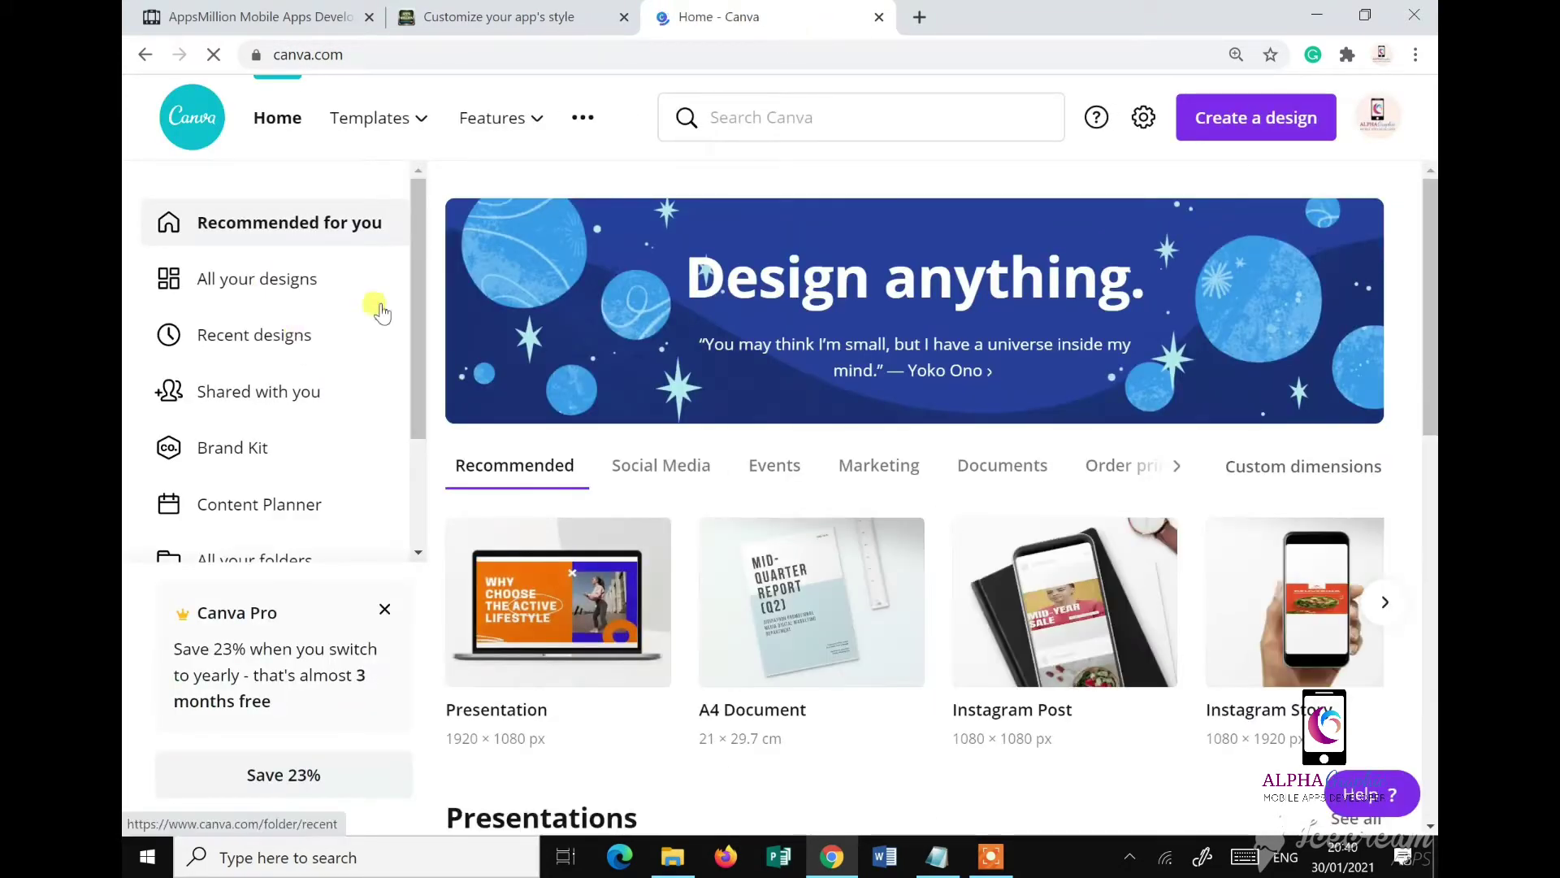
pyautogui.click(1270, 126)
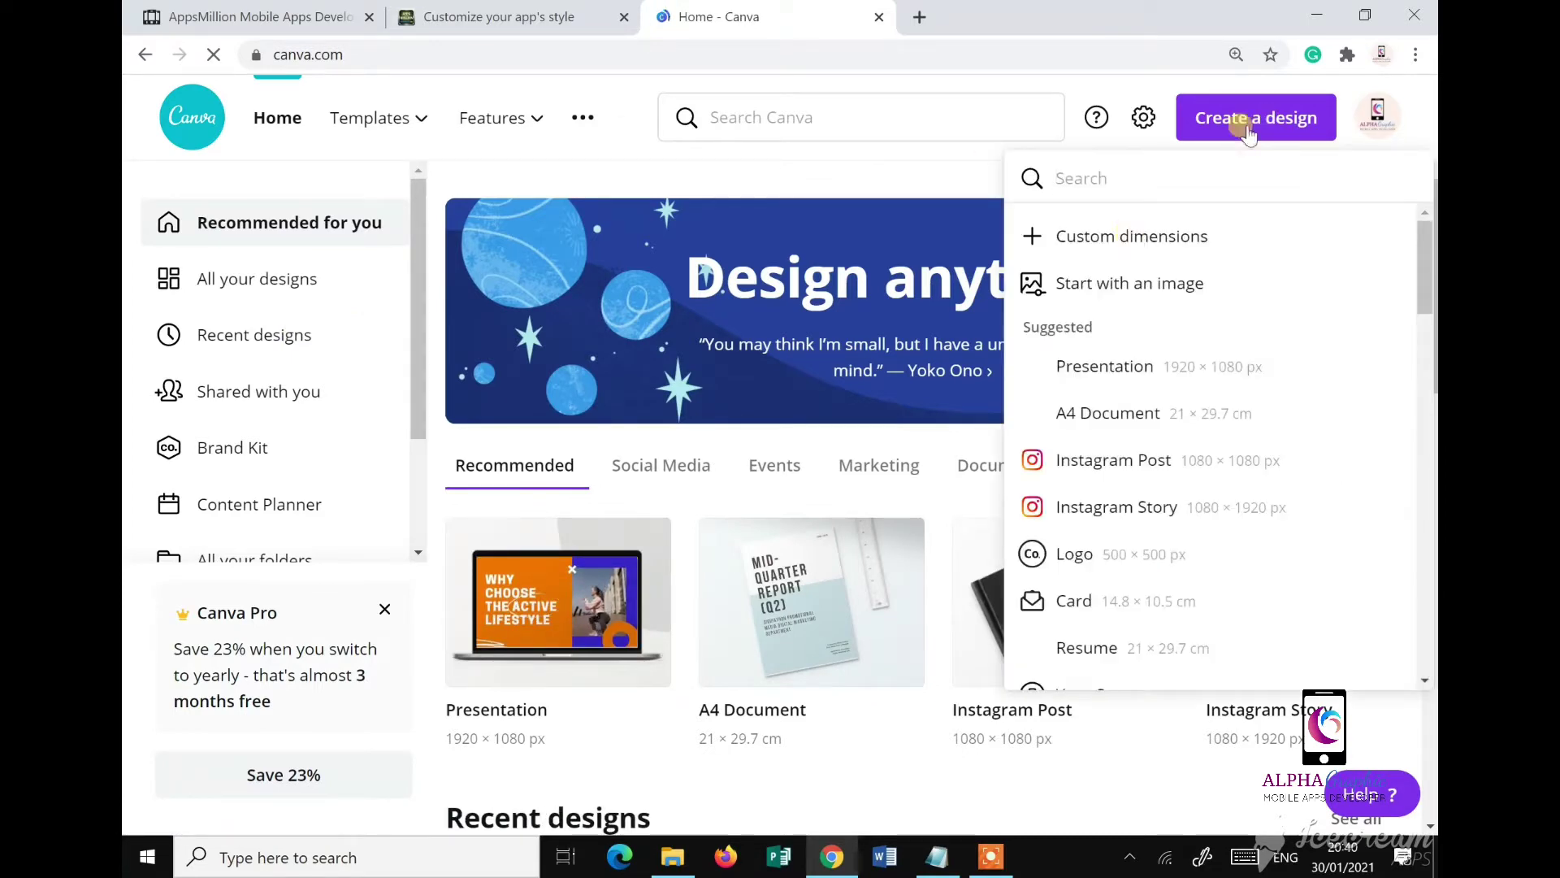
pyautogui.click(1112, 236)
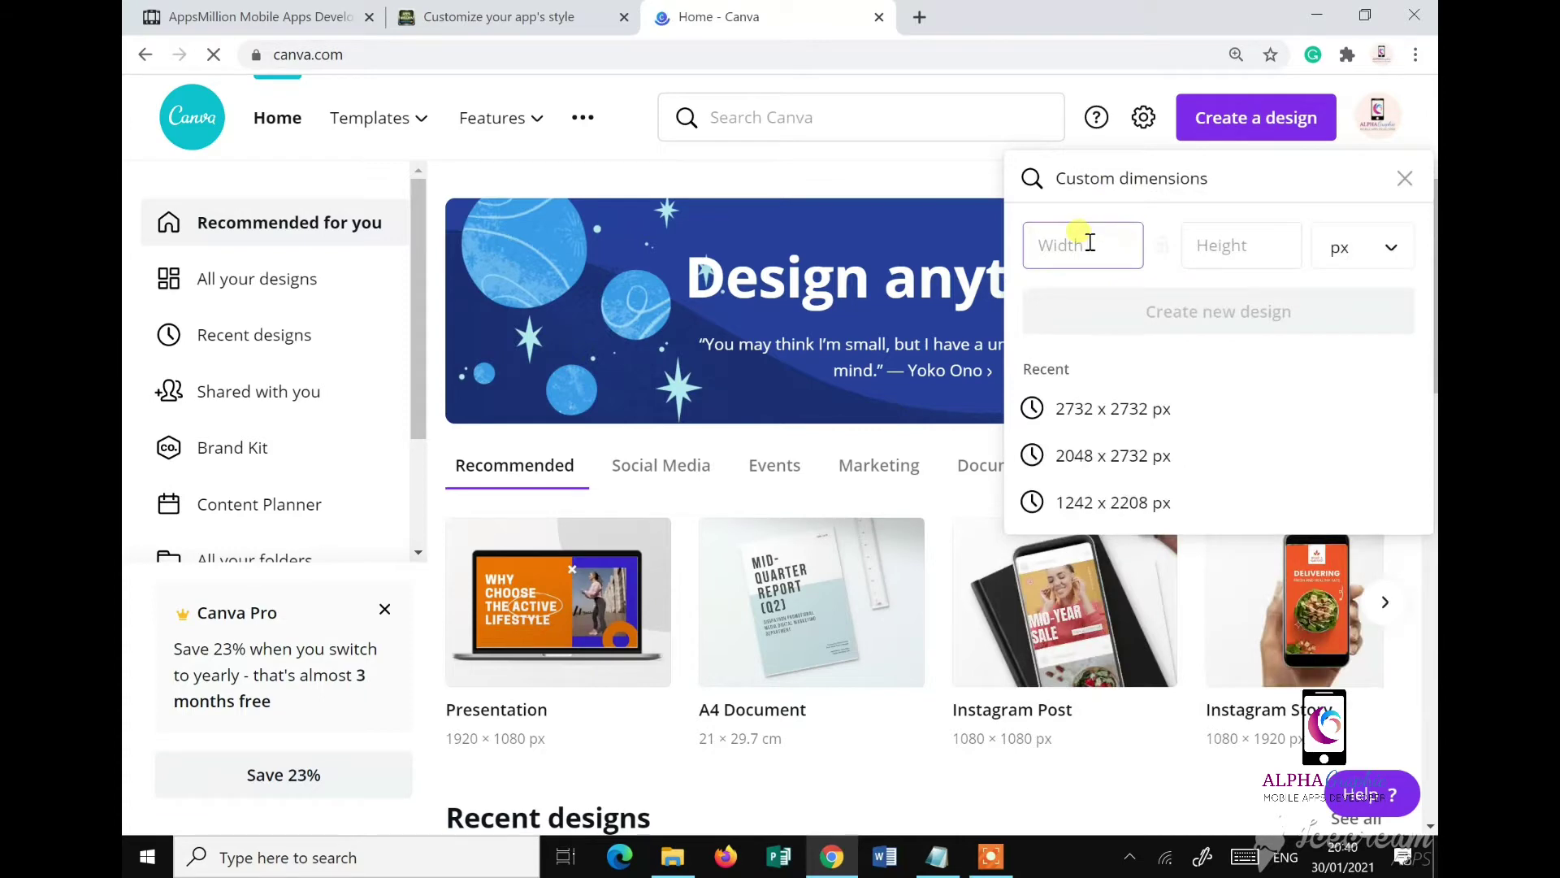
pyautogui.write('27')
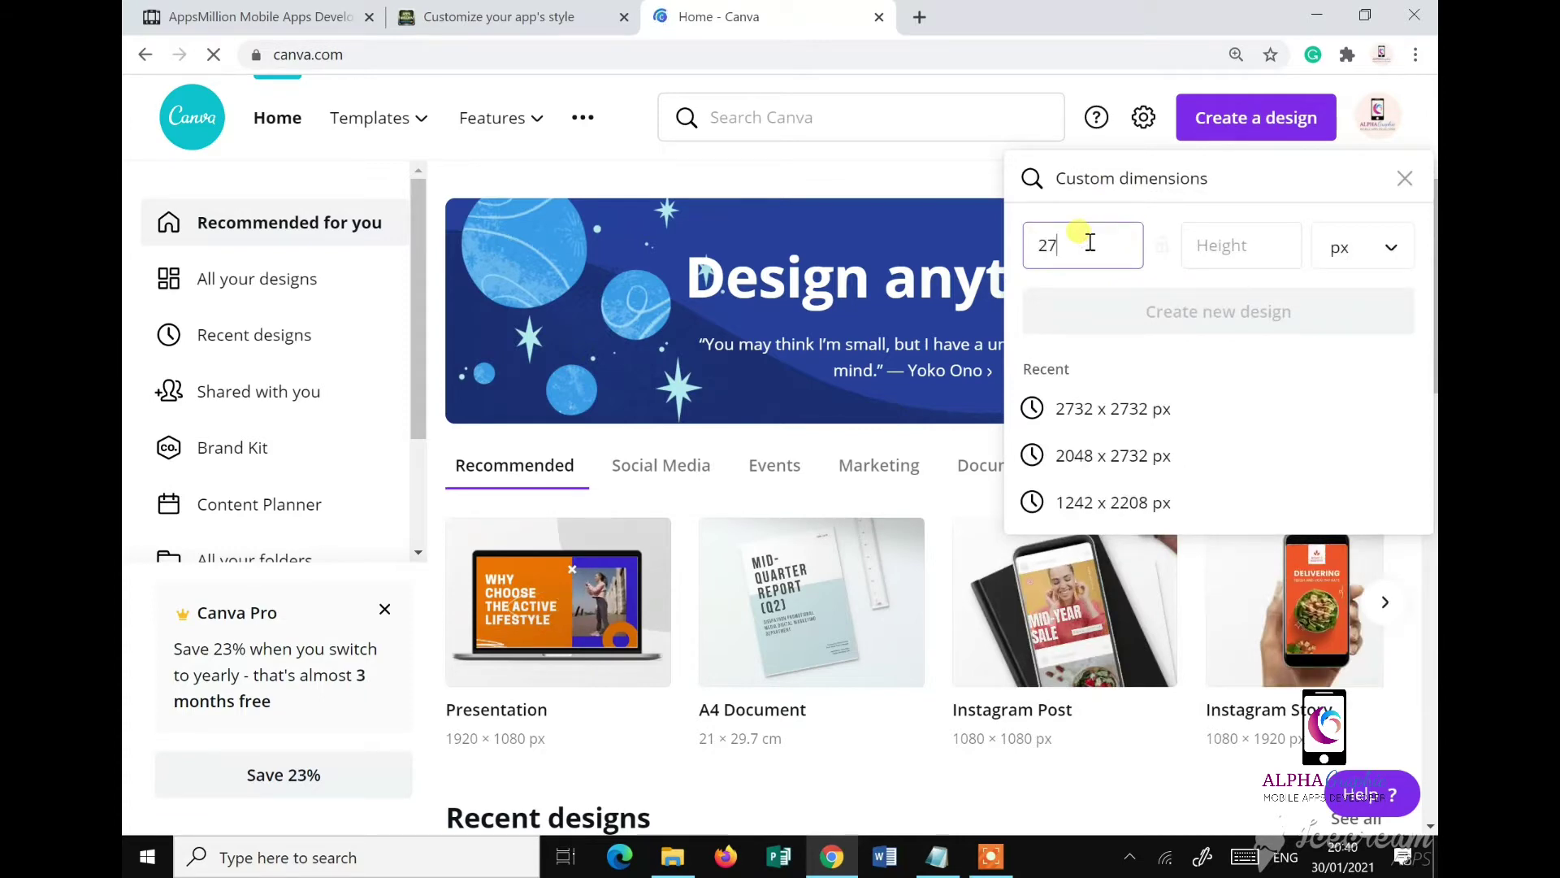
pyautogui.click(476, 20)
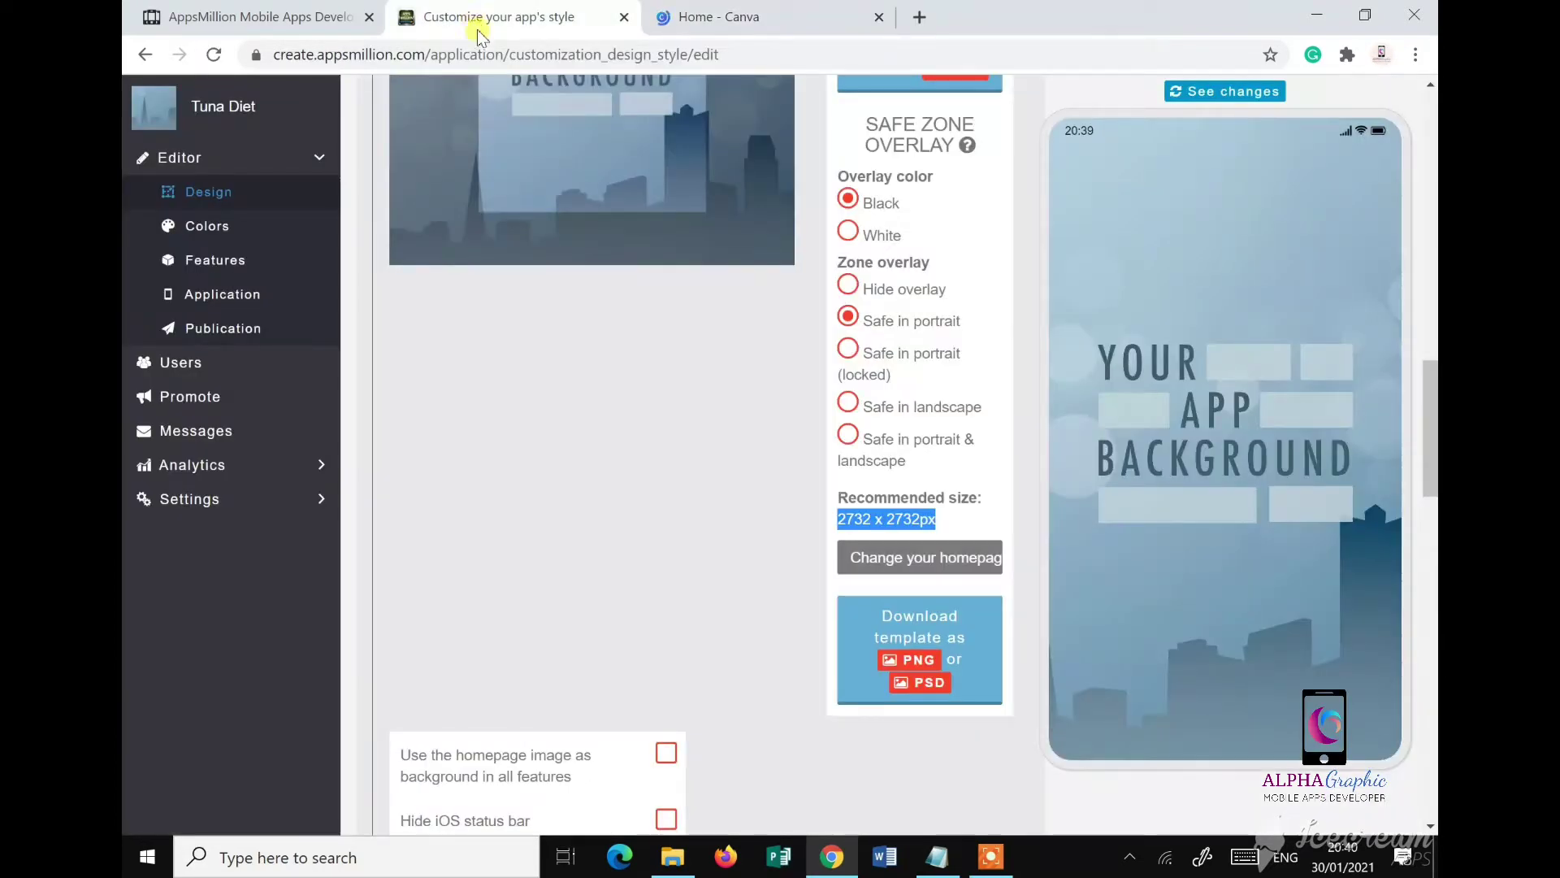
pyautogui.click(747, 18)
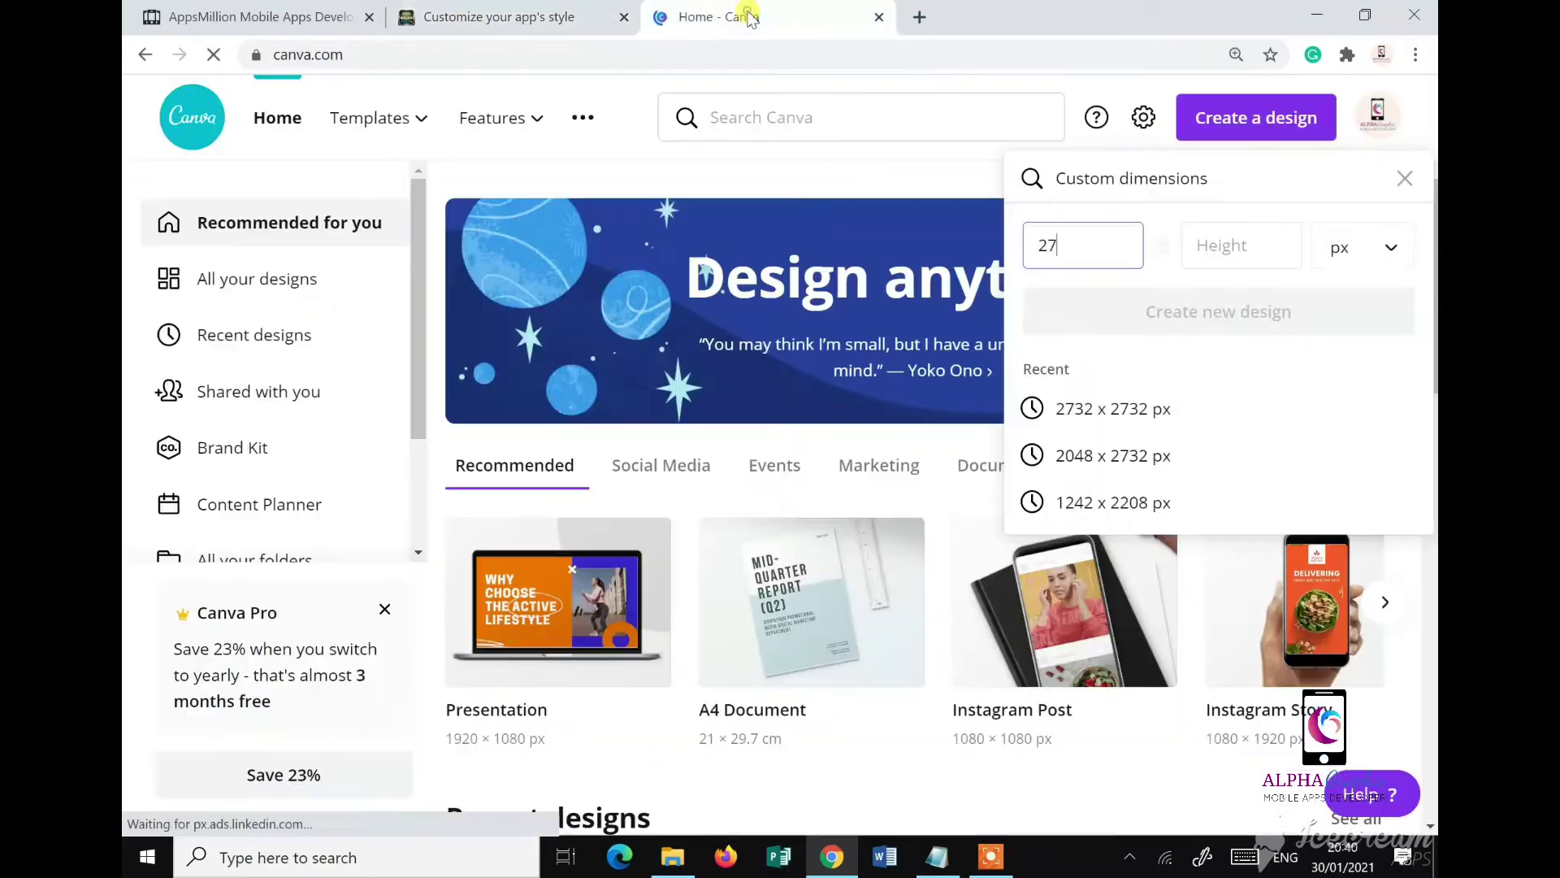
pyautogui.write('32')
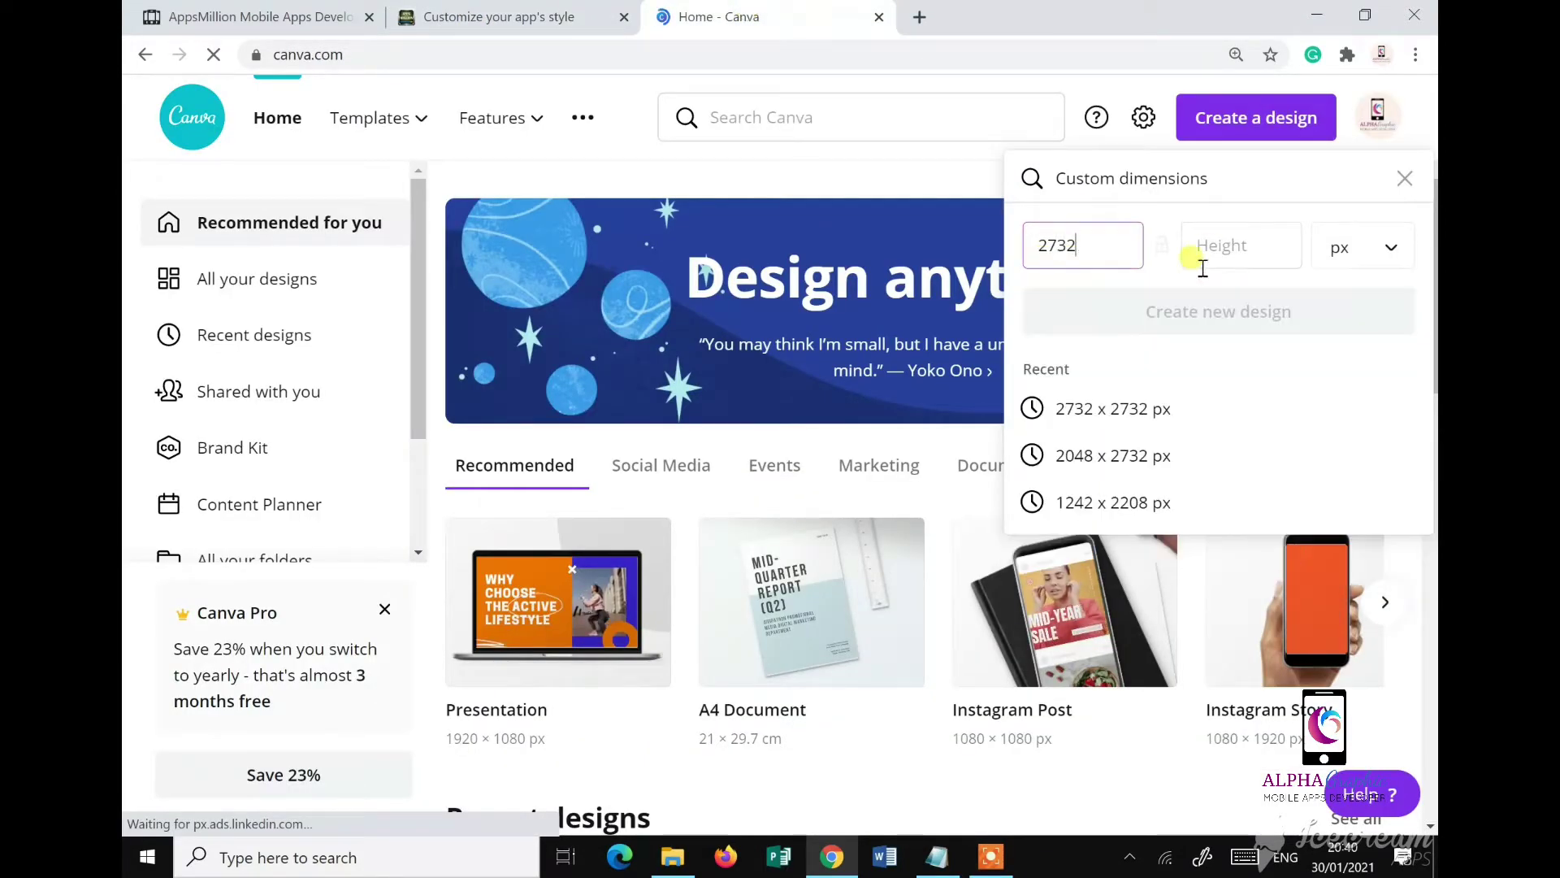
pyautogui.click(1223, 248)
pyautogui.write('2732')
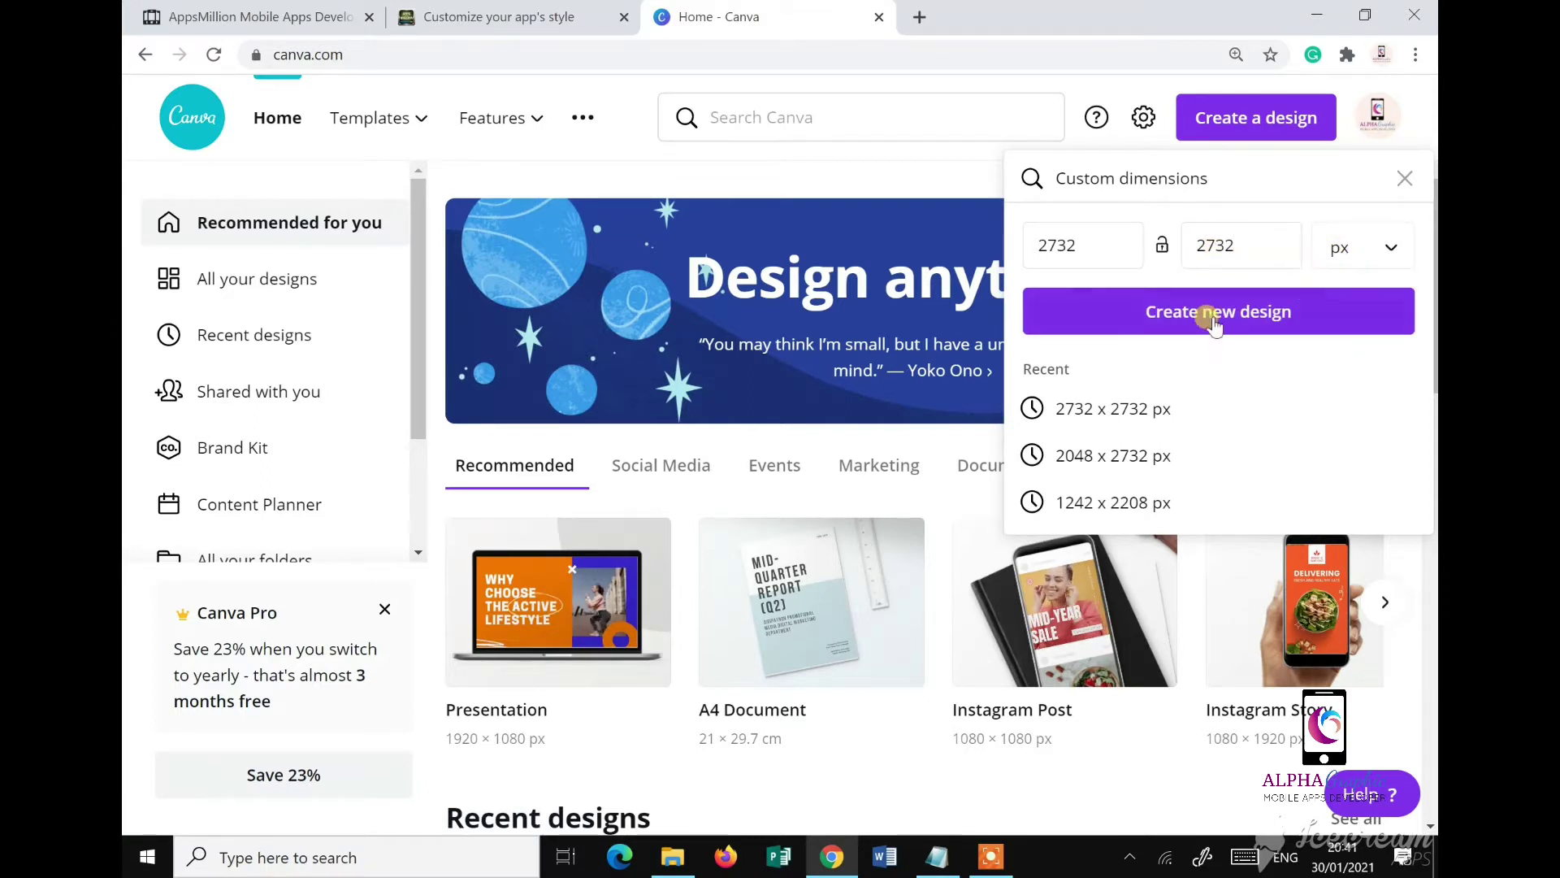
pyautogui.click(1215, 320)
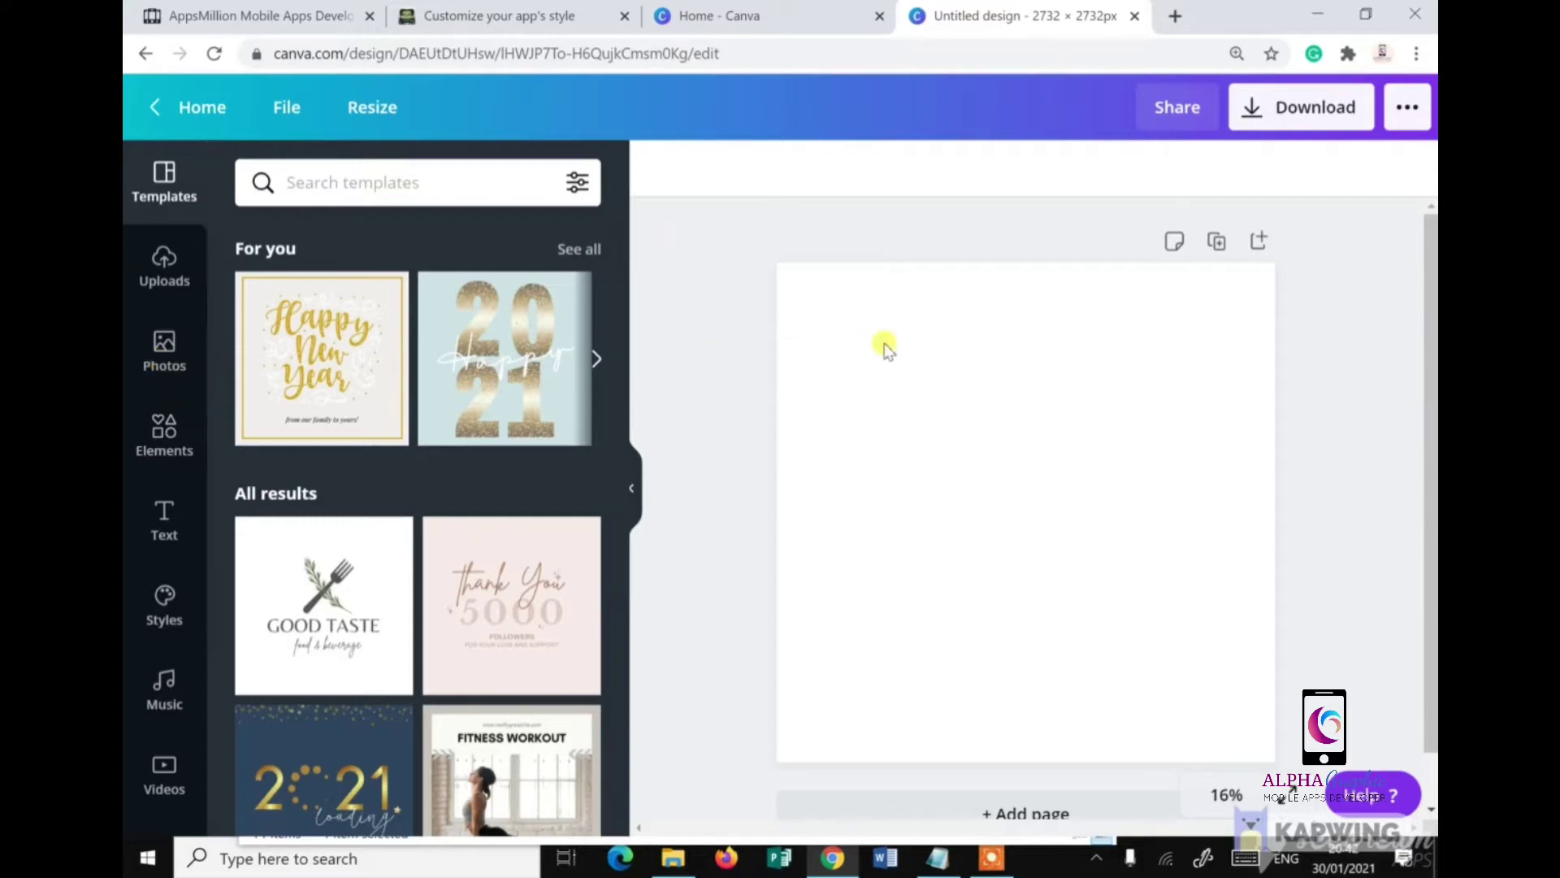
pyautogui.click(162, 343)
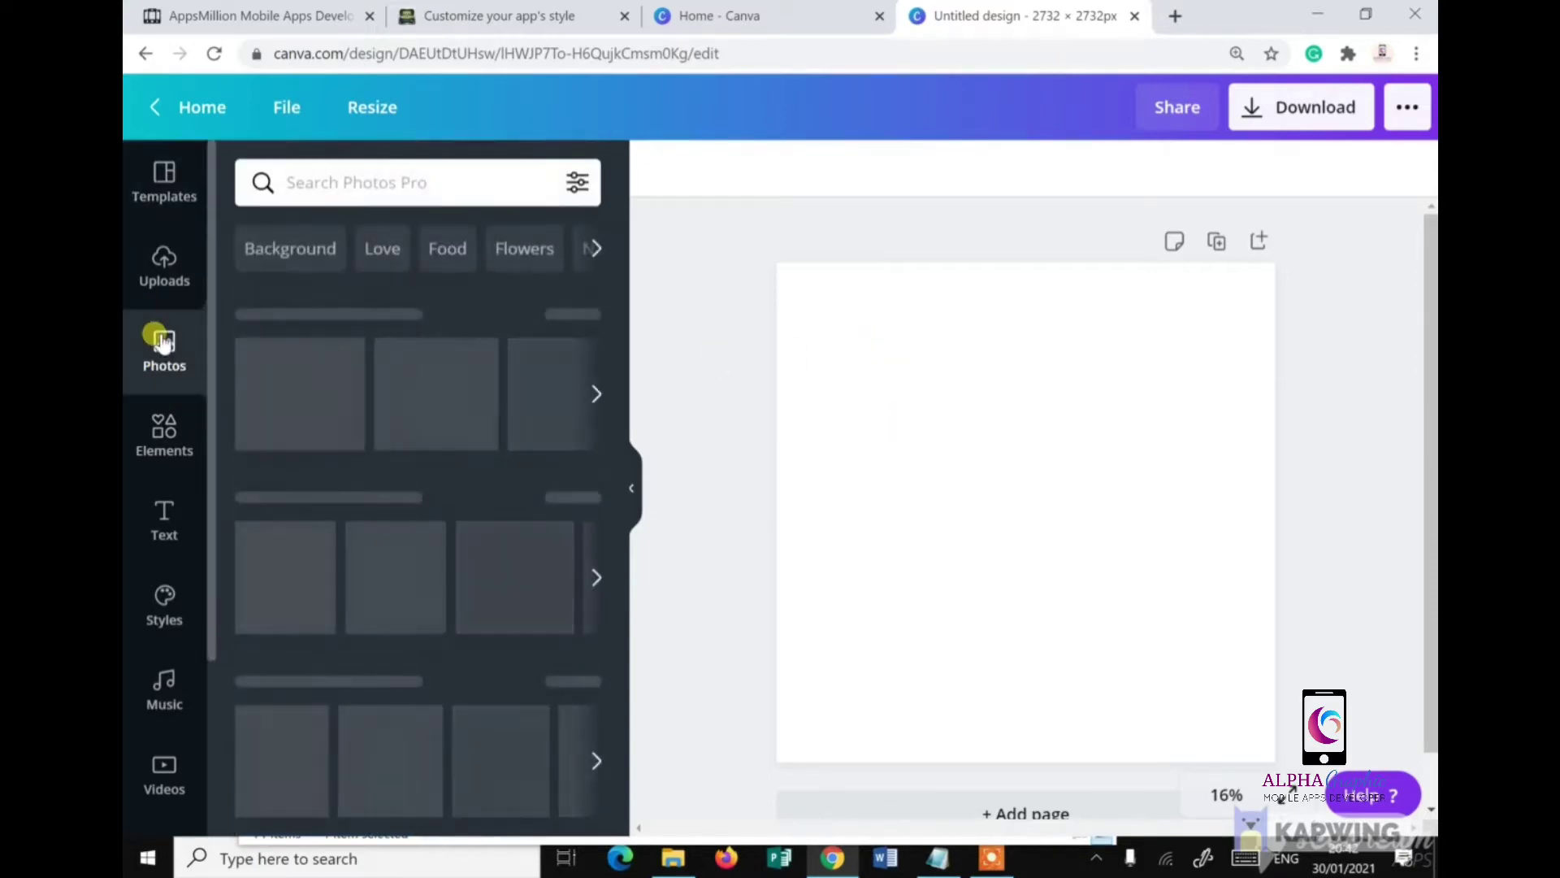
pyautogui.click(162, 425)
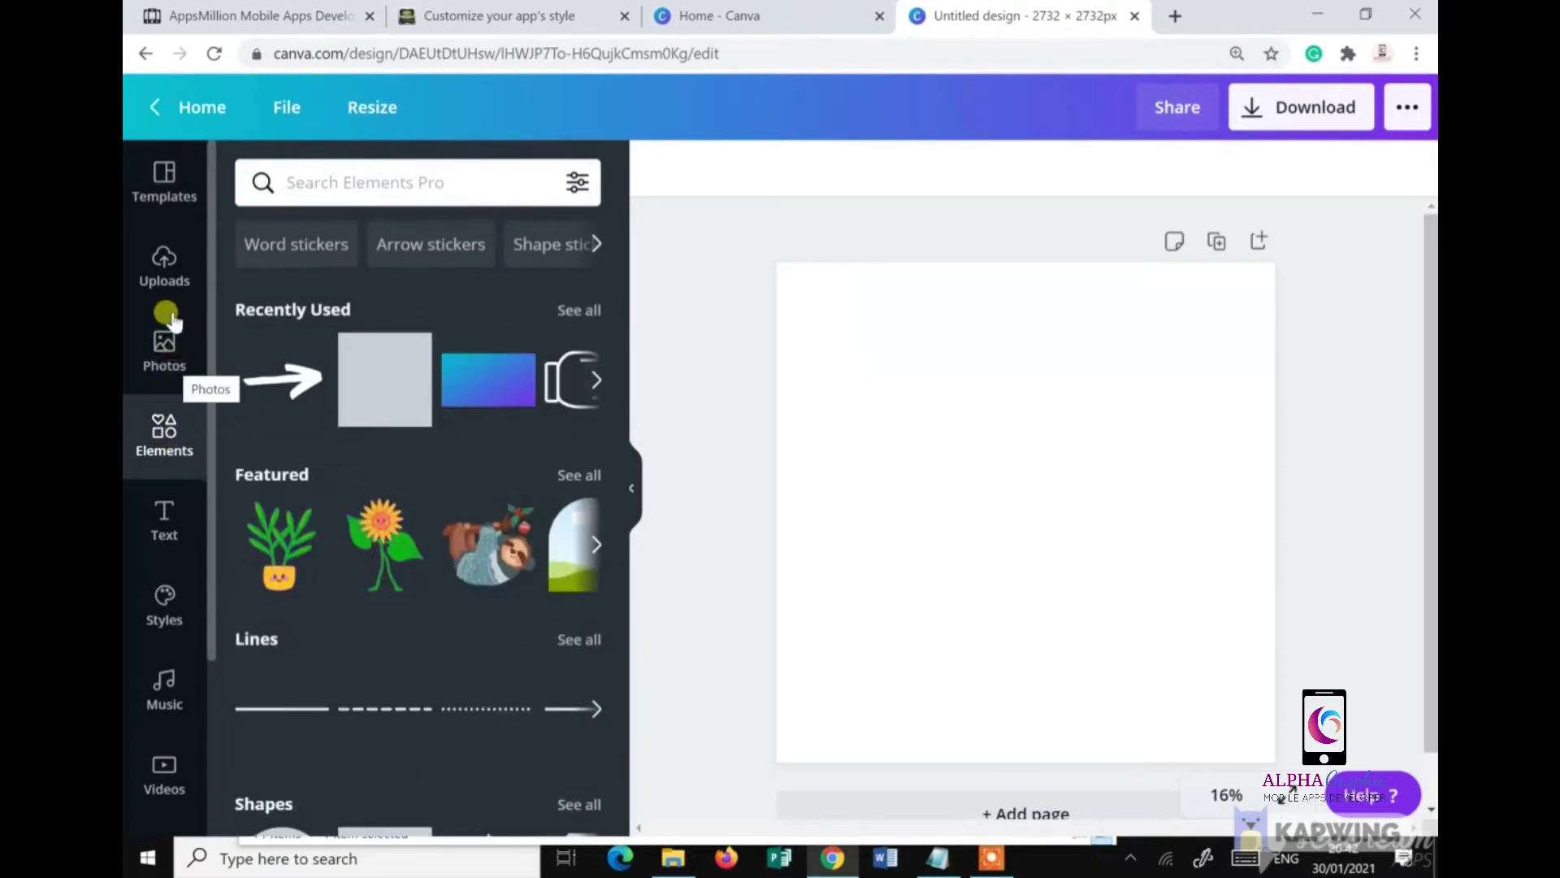
pyautogui.scroll(-5, 402, 504)
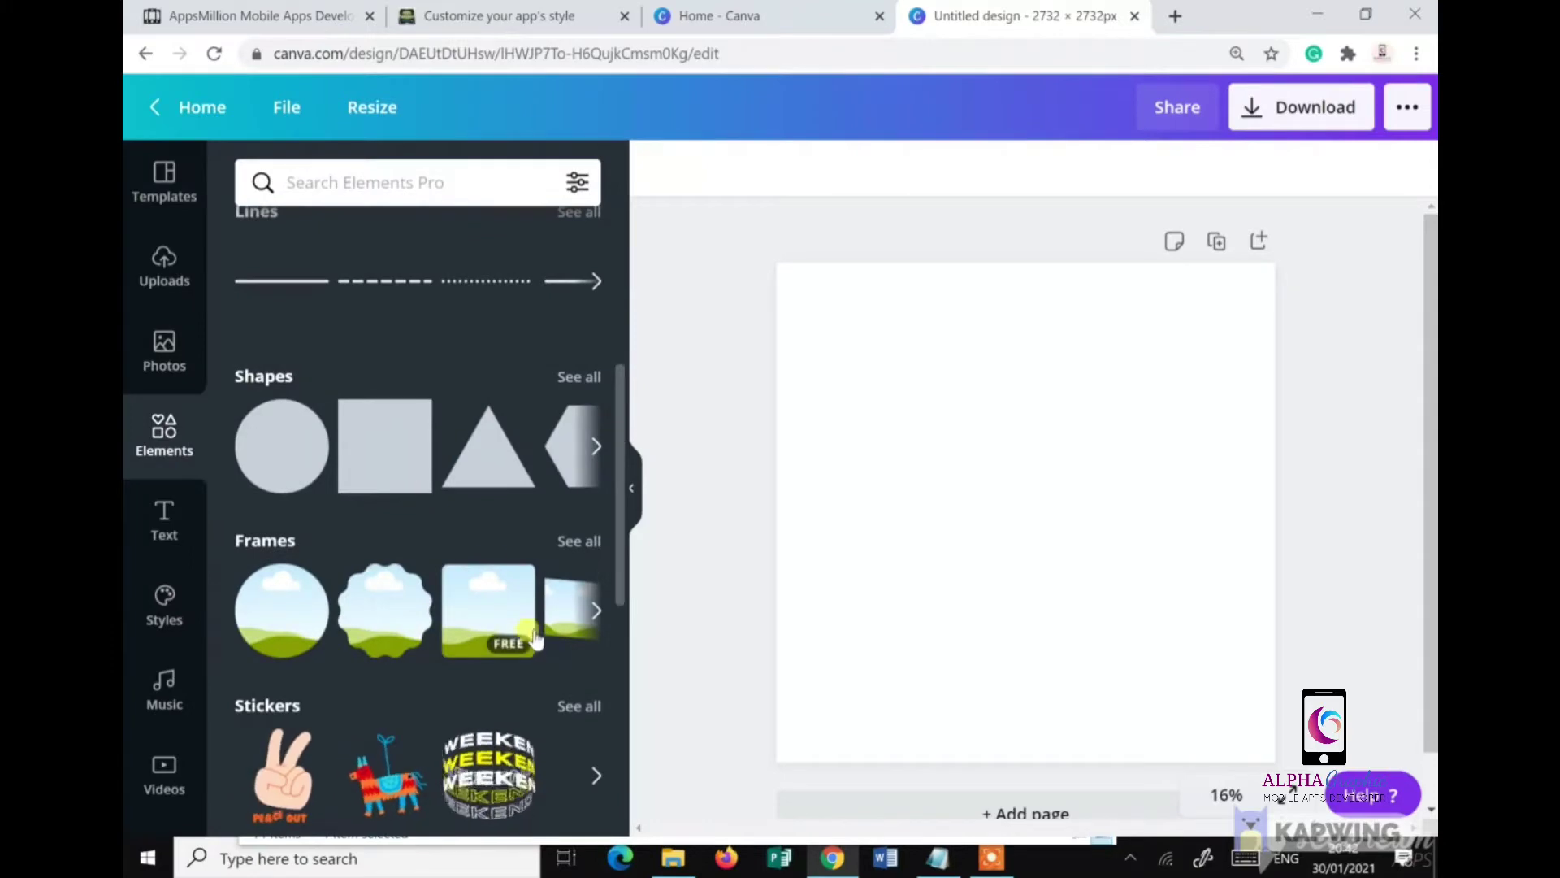
pyautogui.click(392, 465)
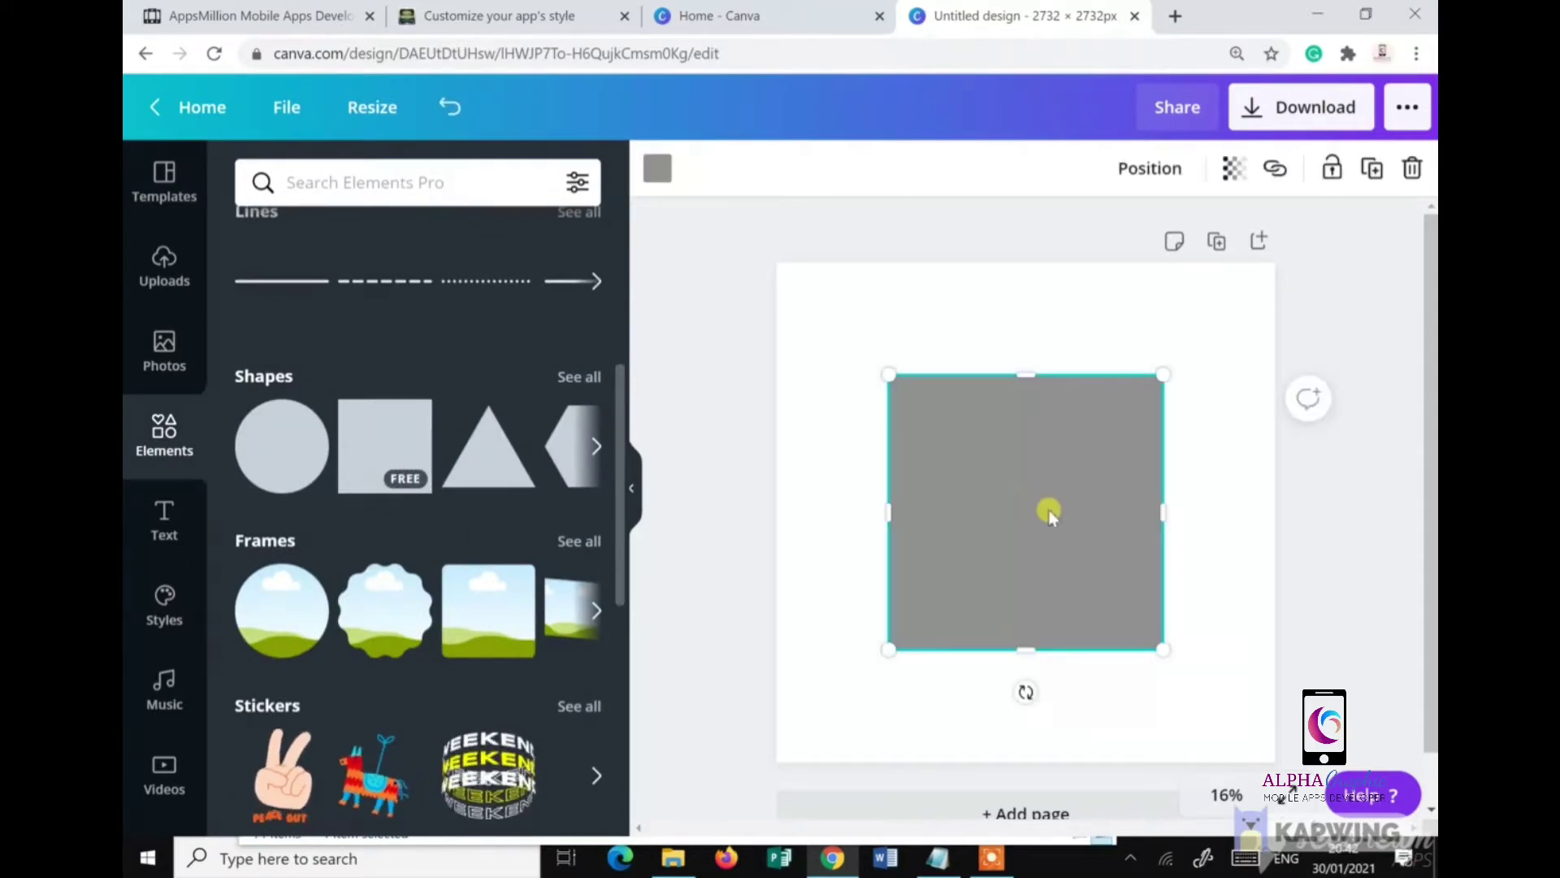
pyautogui.press('Delete')
# Step: Set the blank page's background colour to a dark brown, about #442F2F
pyautogui.click(860, 425)
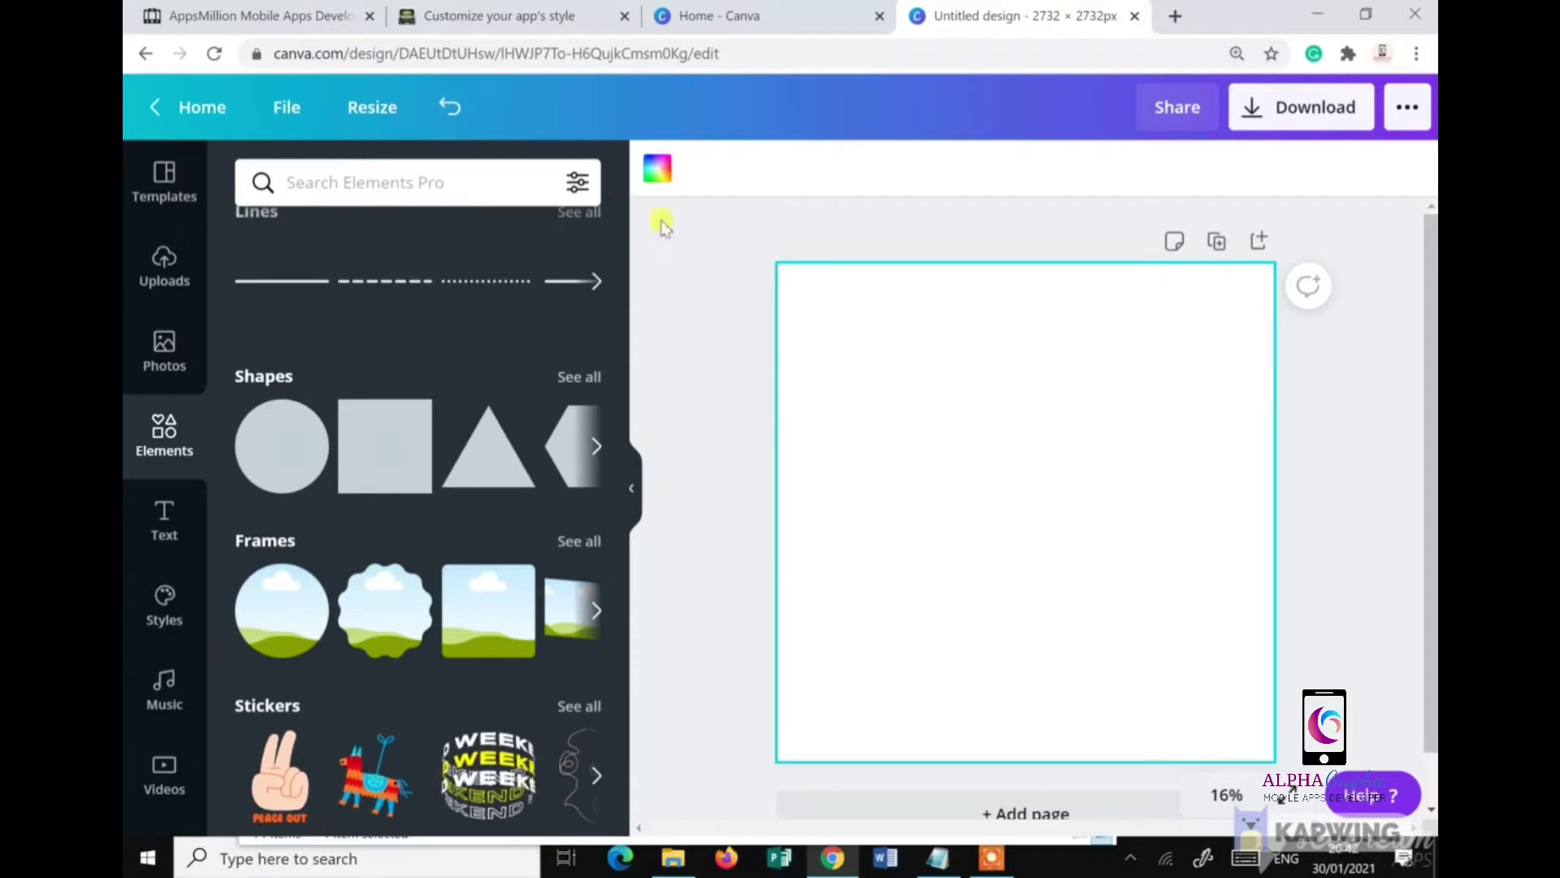
pyautogui.click(657, 168)
pyautogui.click(262, 292)
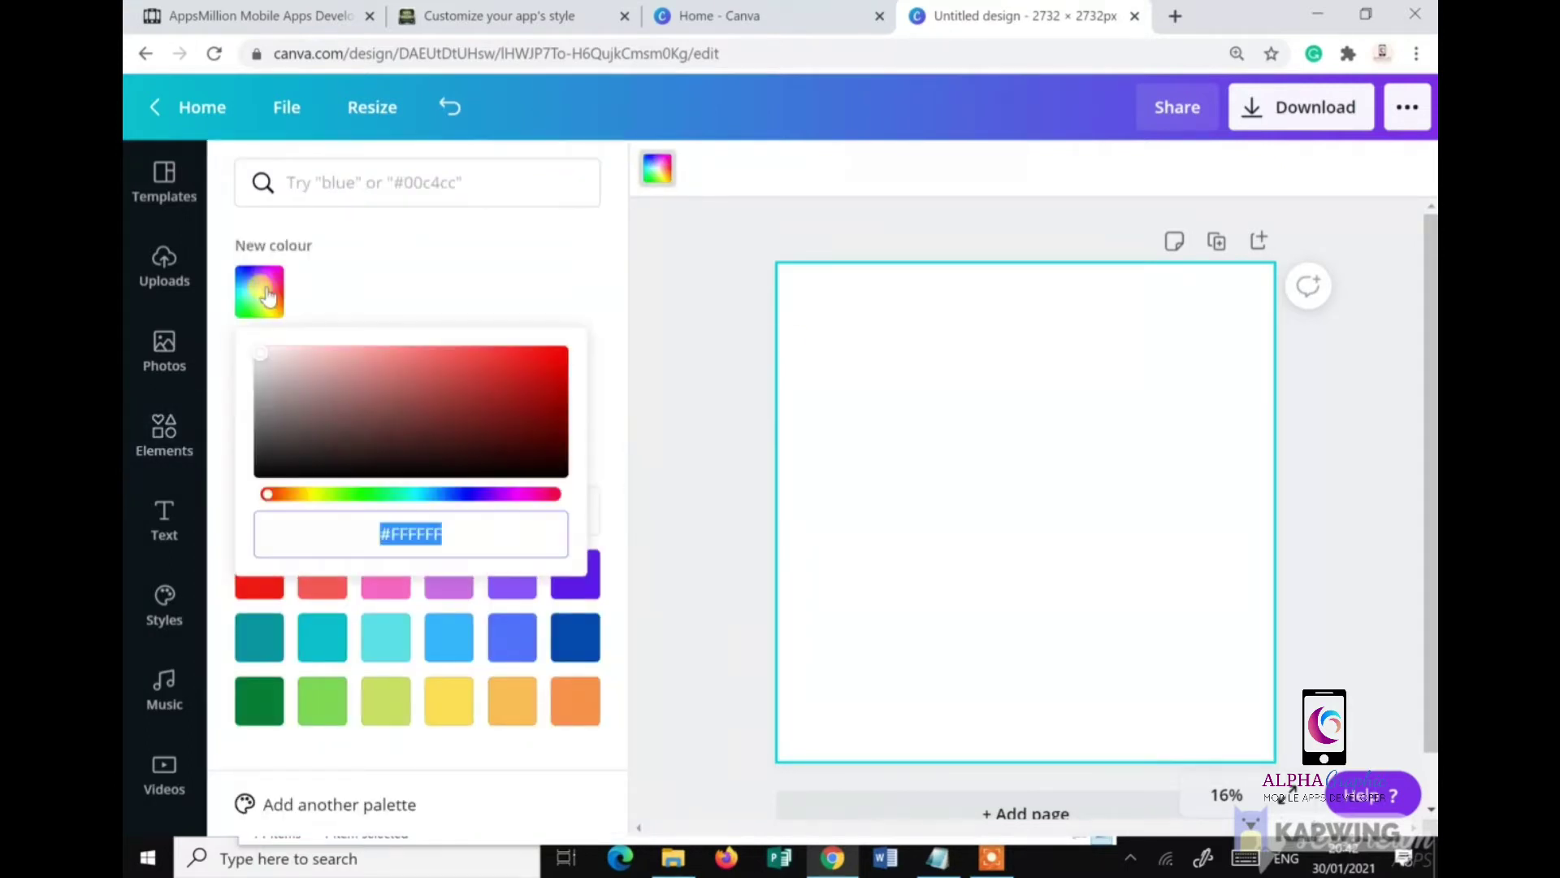
pyautogui.moveTo(268, 363); pyautogui.dragTo(351, 443)
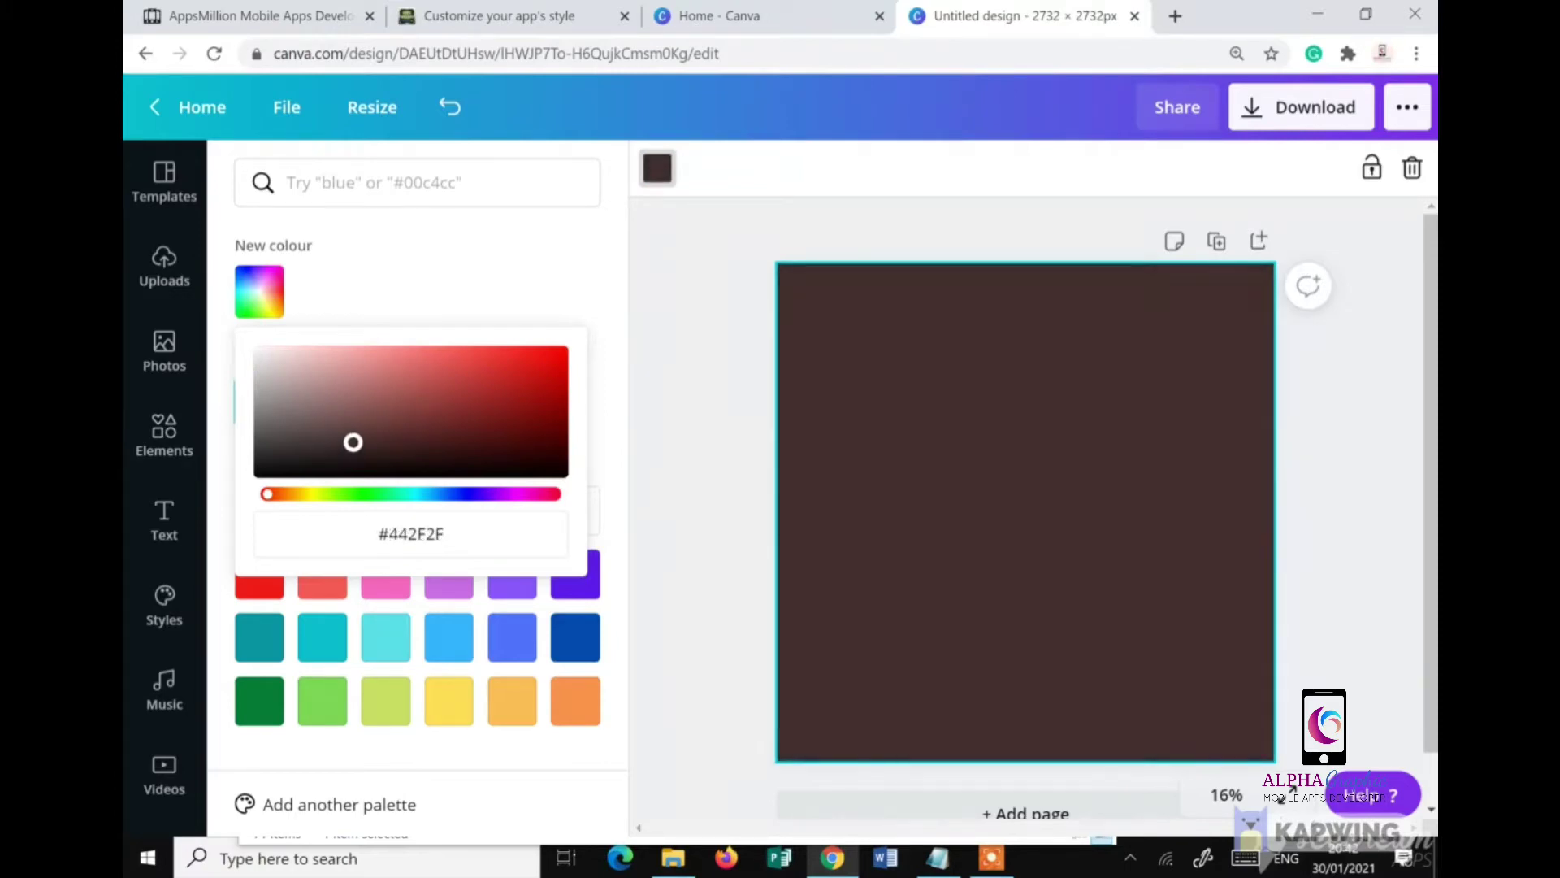
pyautogui.click(775, 423)
# Step: Add a second page to the design and search the photo library for "diet"
pyautogui.scroll(-1, 1154, 436)
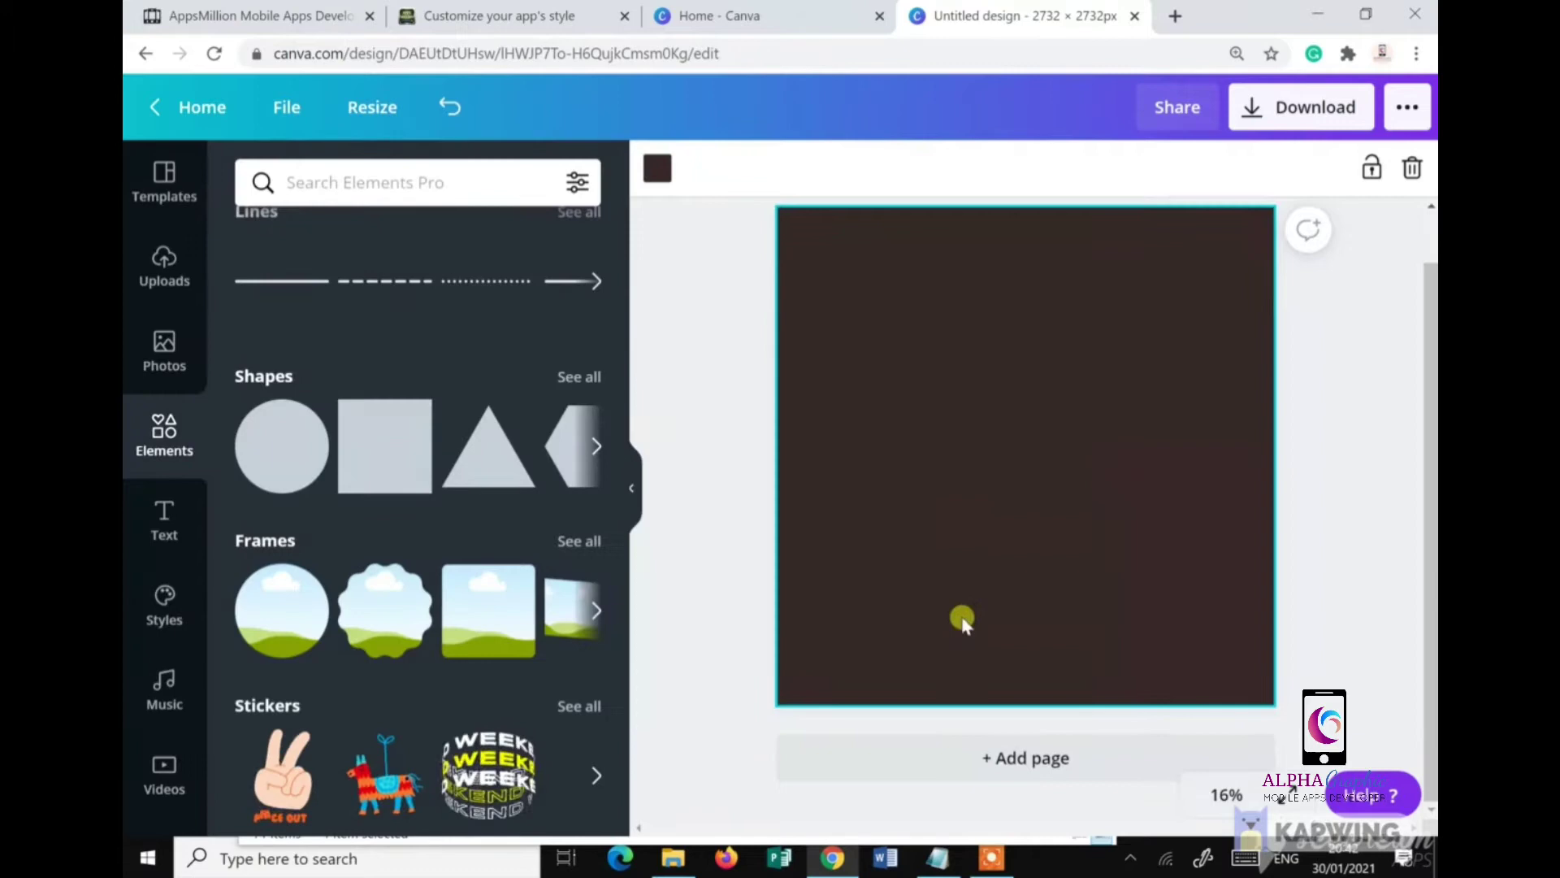
pyautogui.click(1005, 758)
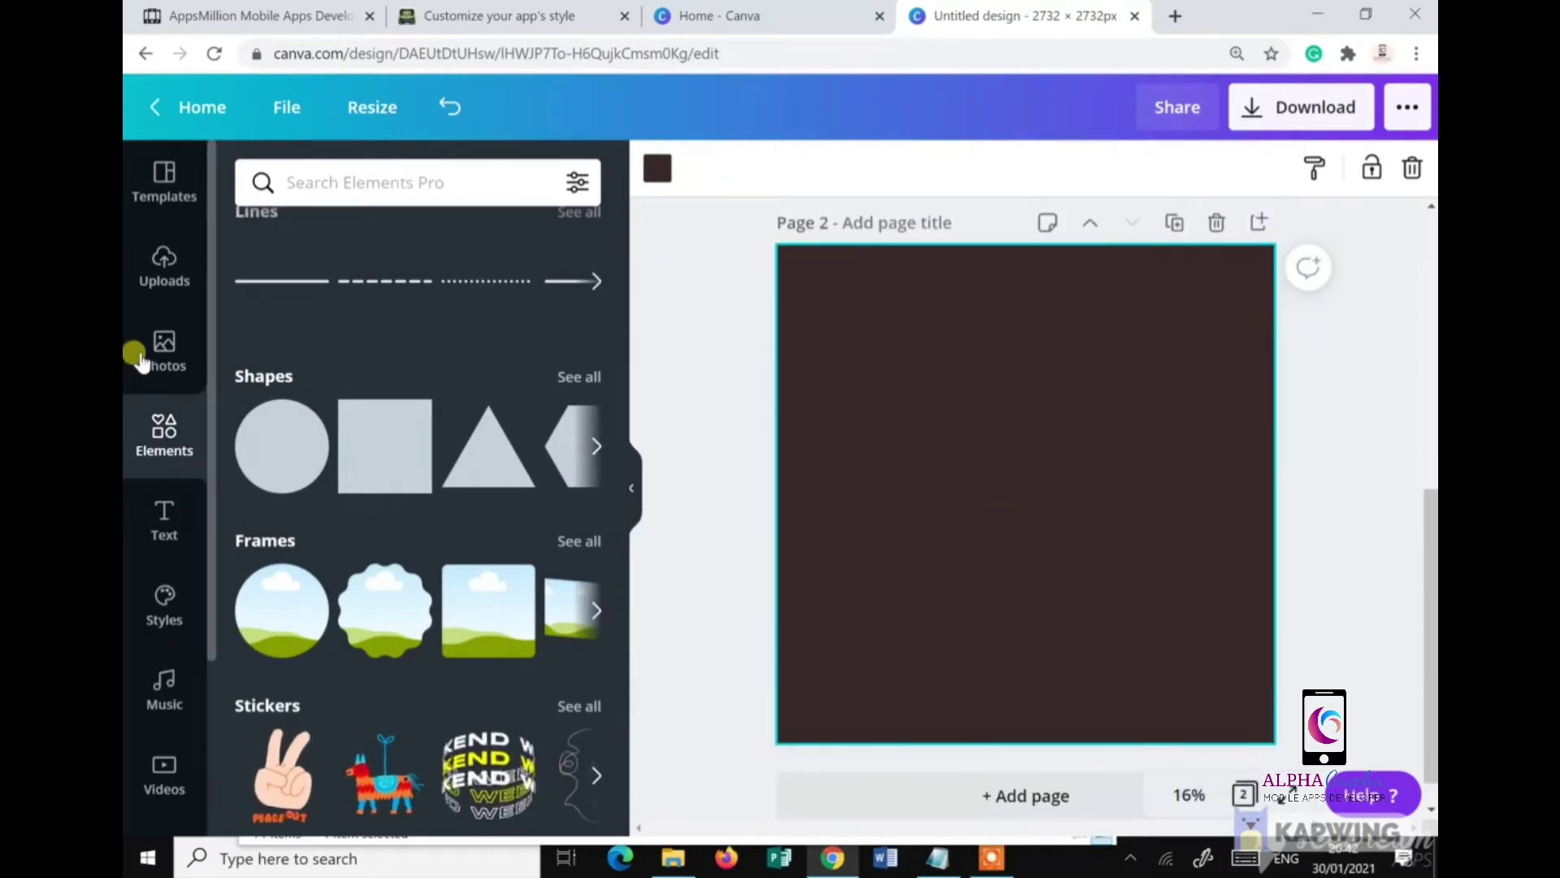
pyautogui.click(170, 362)
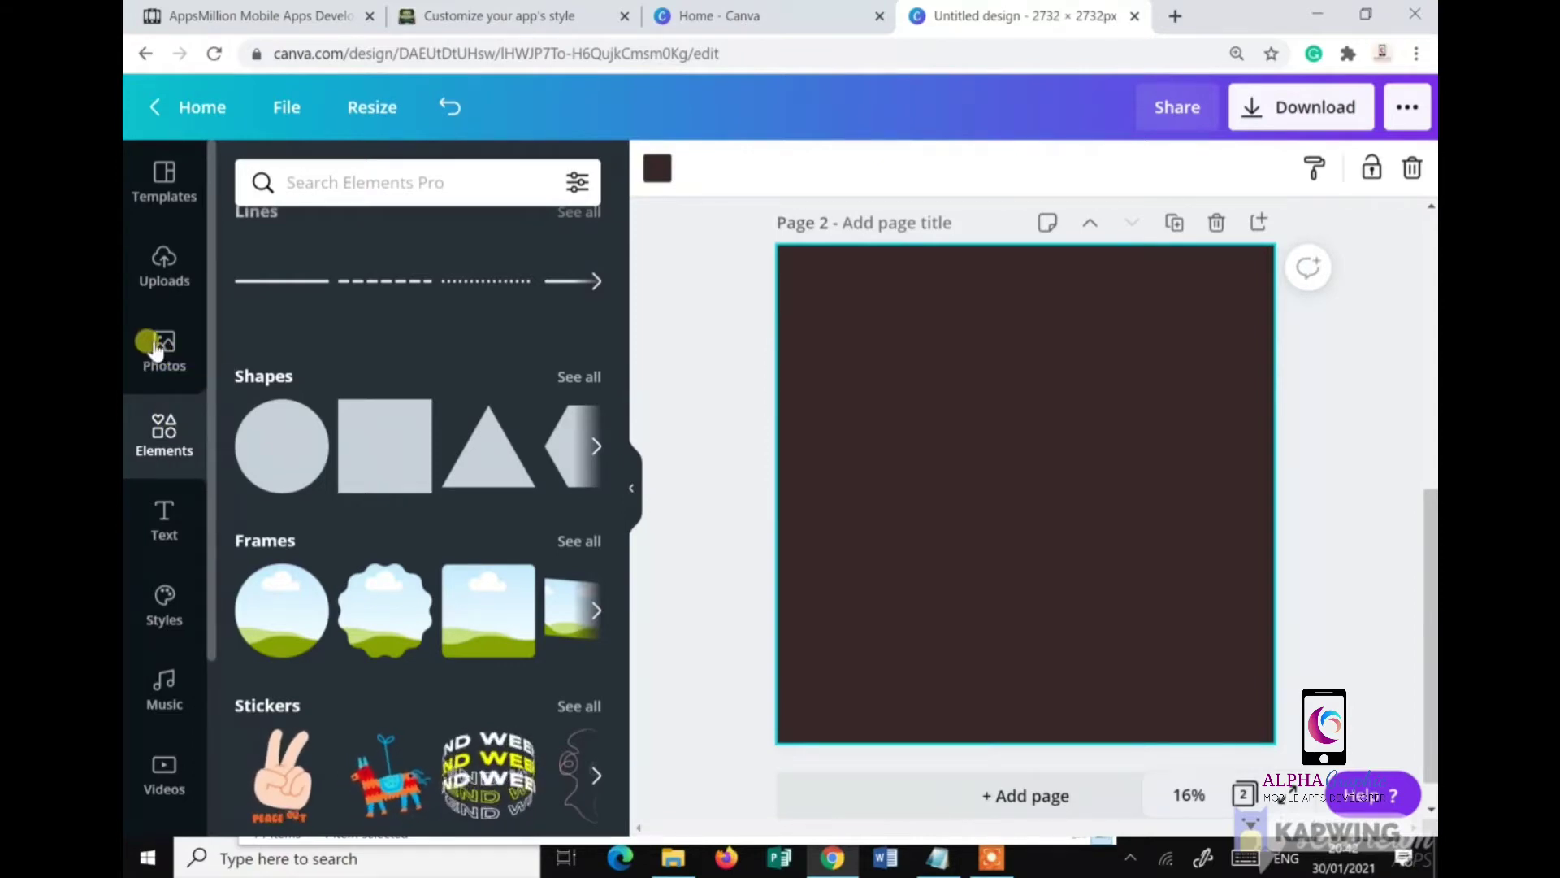
pyautogui.click(168, 354)
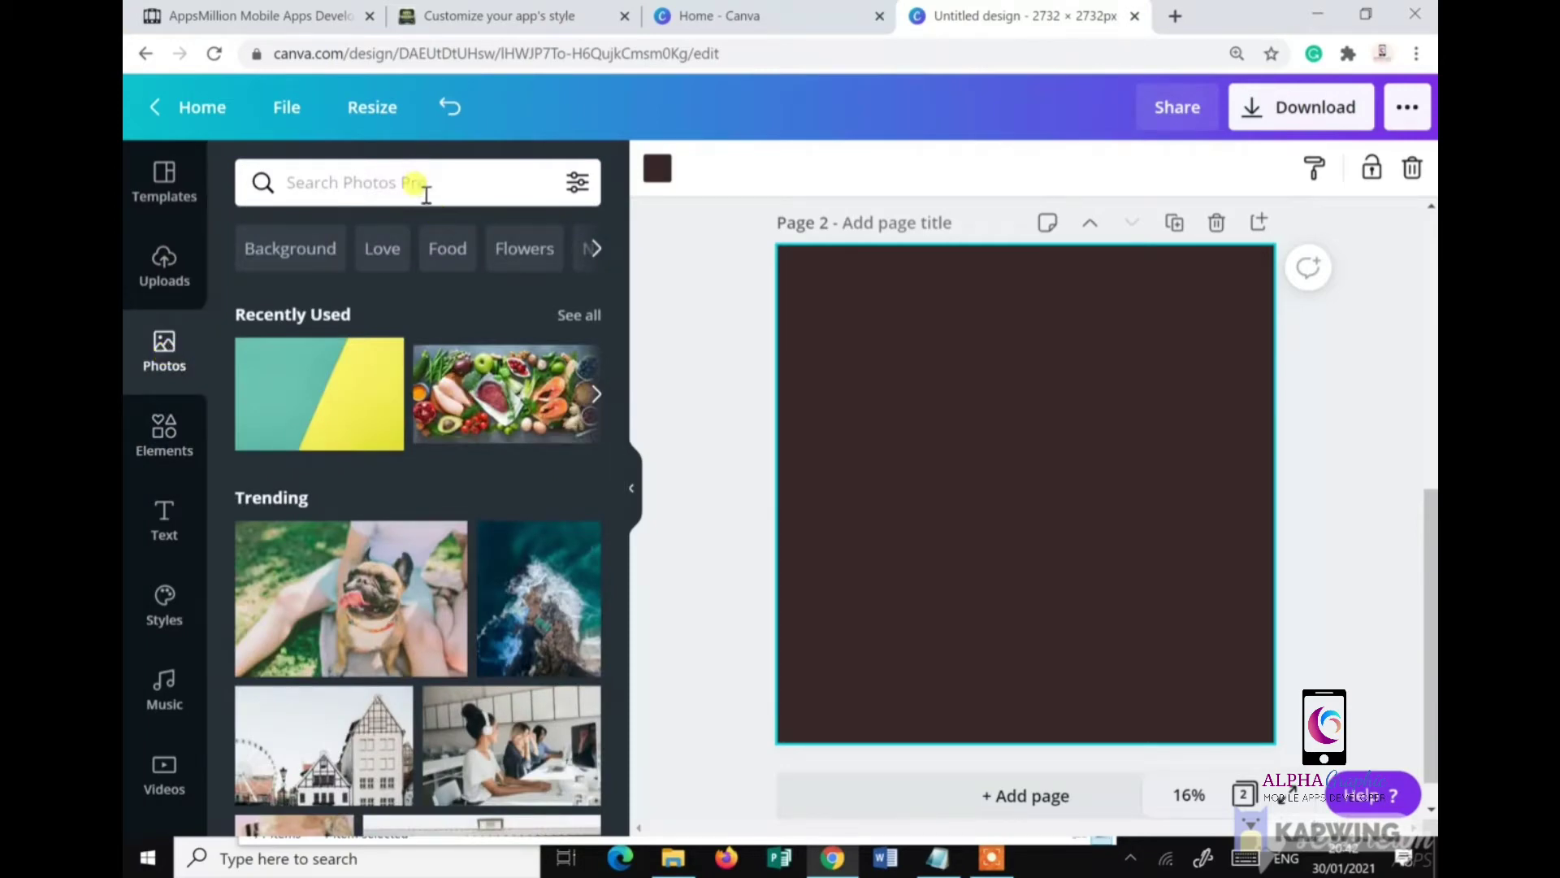
pyautogui.click(426, 193)
pyautogui.write('diet')
pyautogui.press('Return')
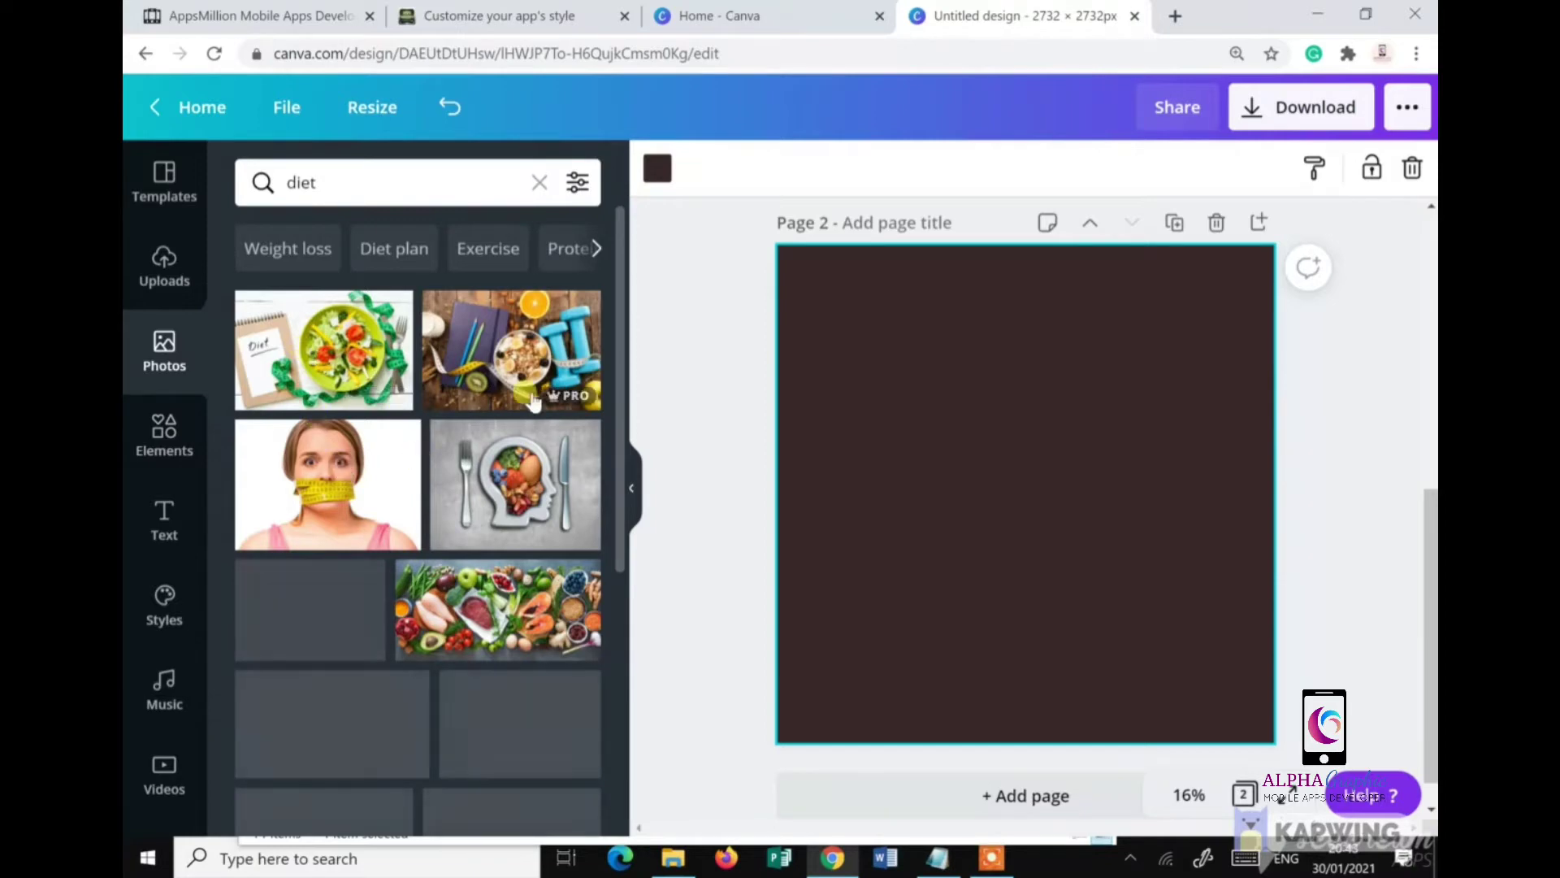
# Step: Place the photo of the cereal bowl, purple notebook and blue dumbbells on page 2 and enlarge it to cover the whole page
pyautogui.scroll(-2, 505, 610)
pyautogui.scroll(2, 512, 573)
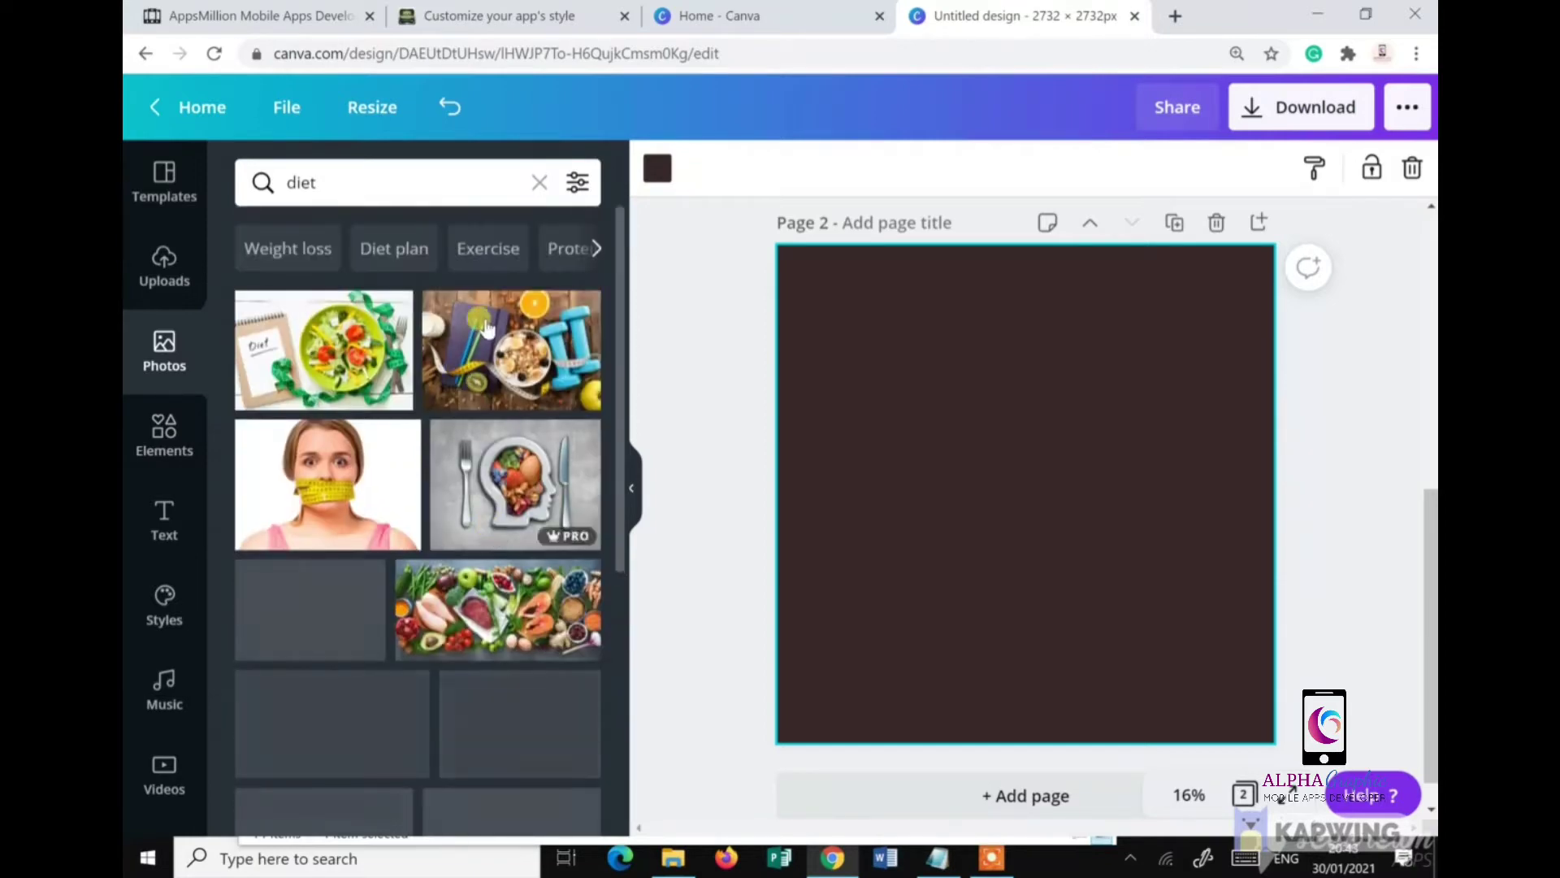
pyautogui.moveTo(487, 328); pyautogui.dragTo(940, 413)
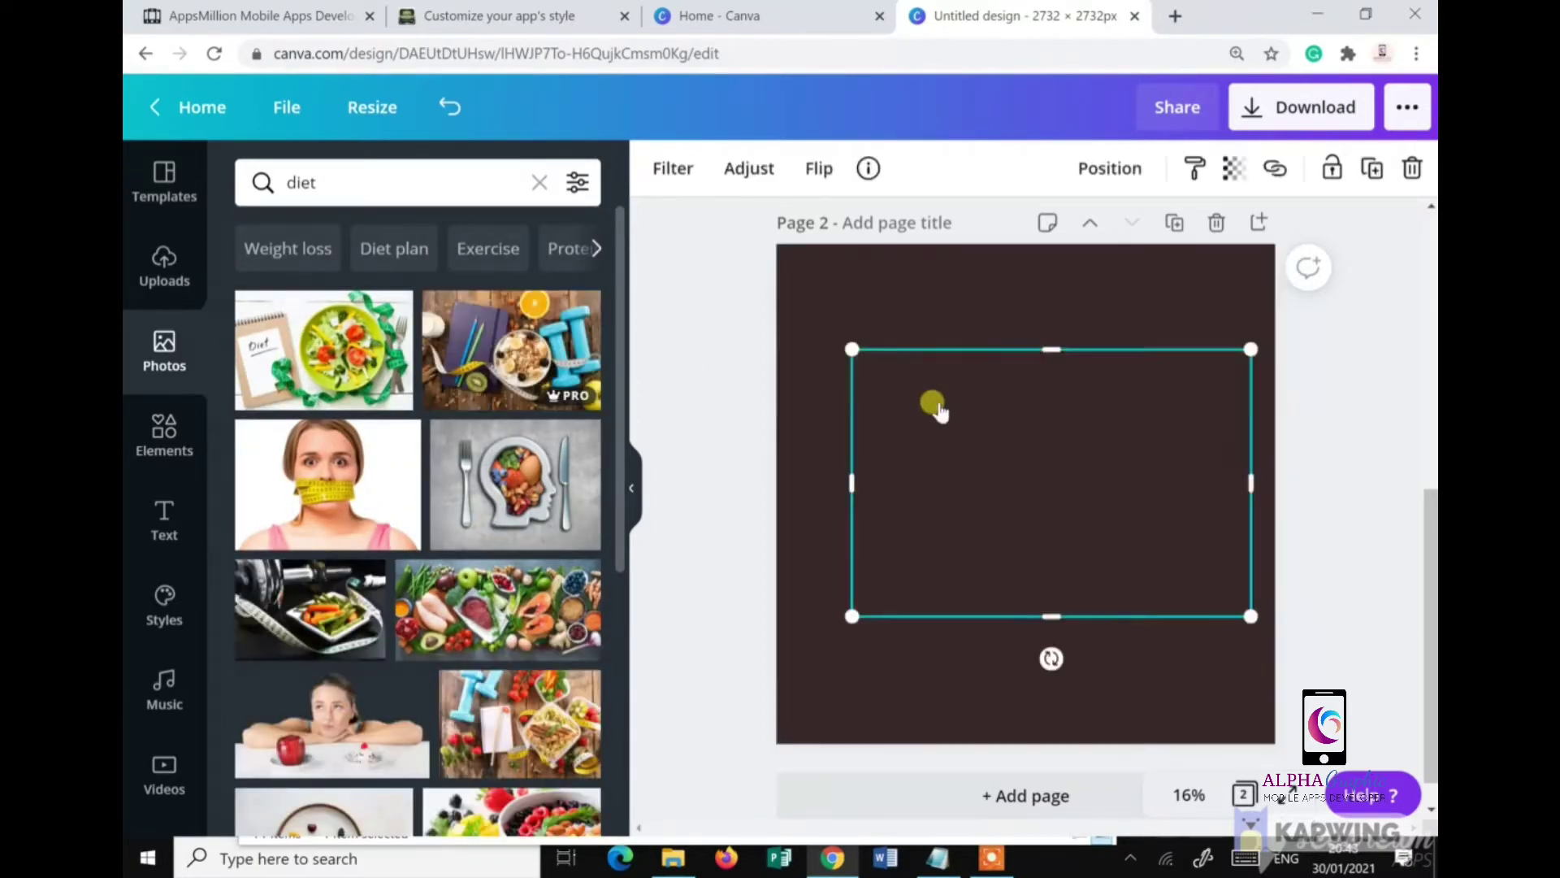
pyautogui.moveTo(851, 615); pyautogui.dragTo(1008, 481)
pyautogui.moveTo(776, 669); pyautogui.dragTo(690, 788)
pyautogui.moveTo(941, 545); pyautogui.dragTo(921, 543)
pyautogui.click(734, 238)
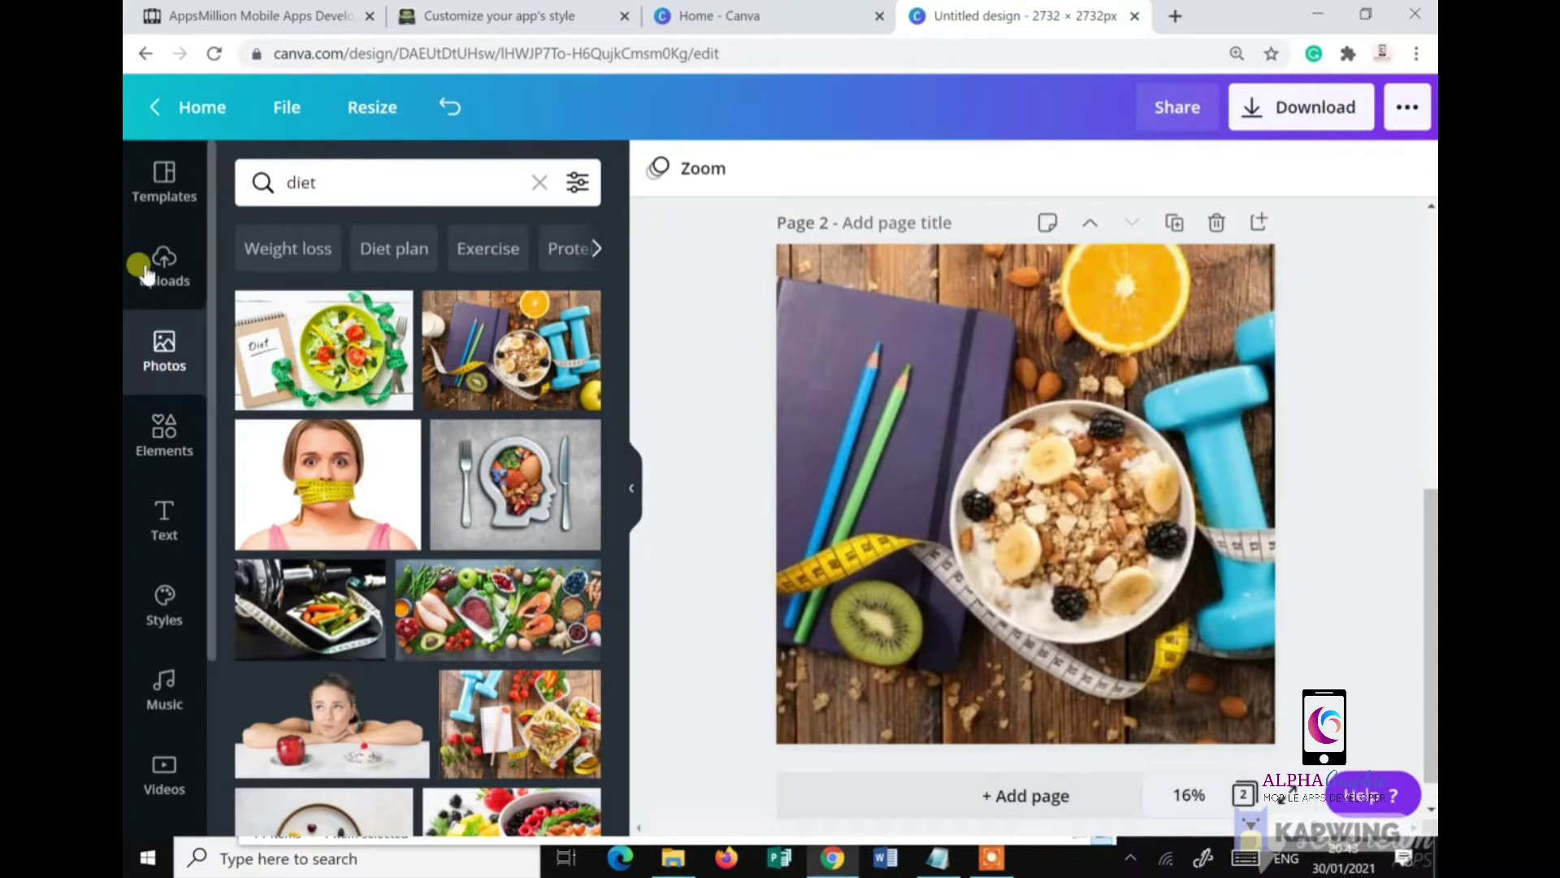
# Step: Add the recently used "Certificate of Completion" text combination to page 2 and enlarge it over the cereal bowl
pyautogui.click(164, 512)
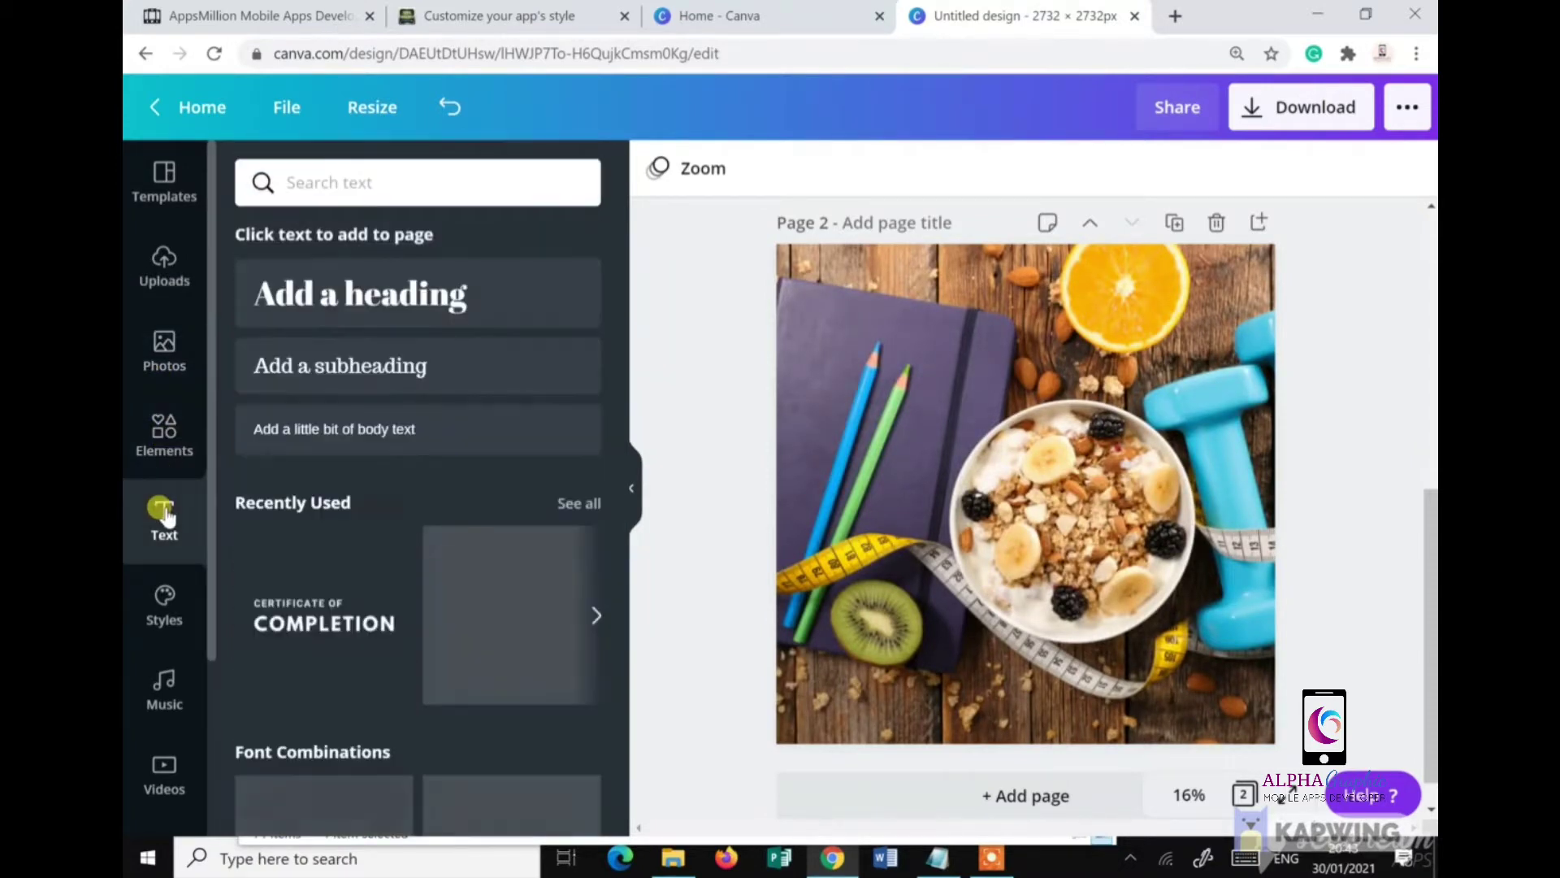
pyautogui.scroll(-1, 470, 599)
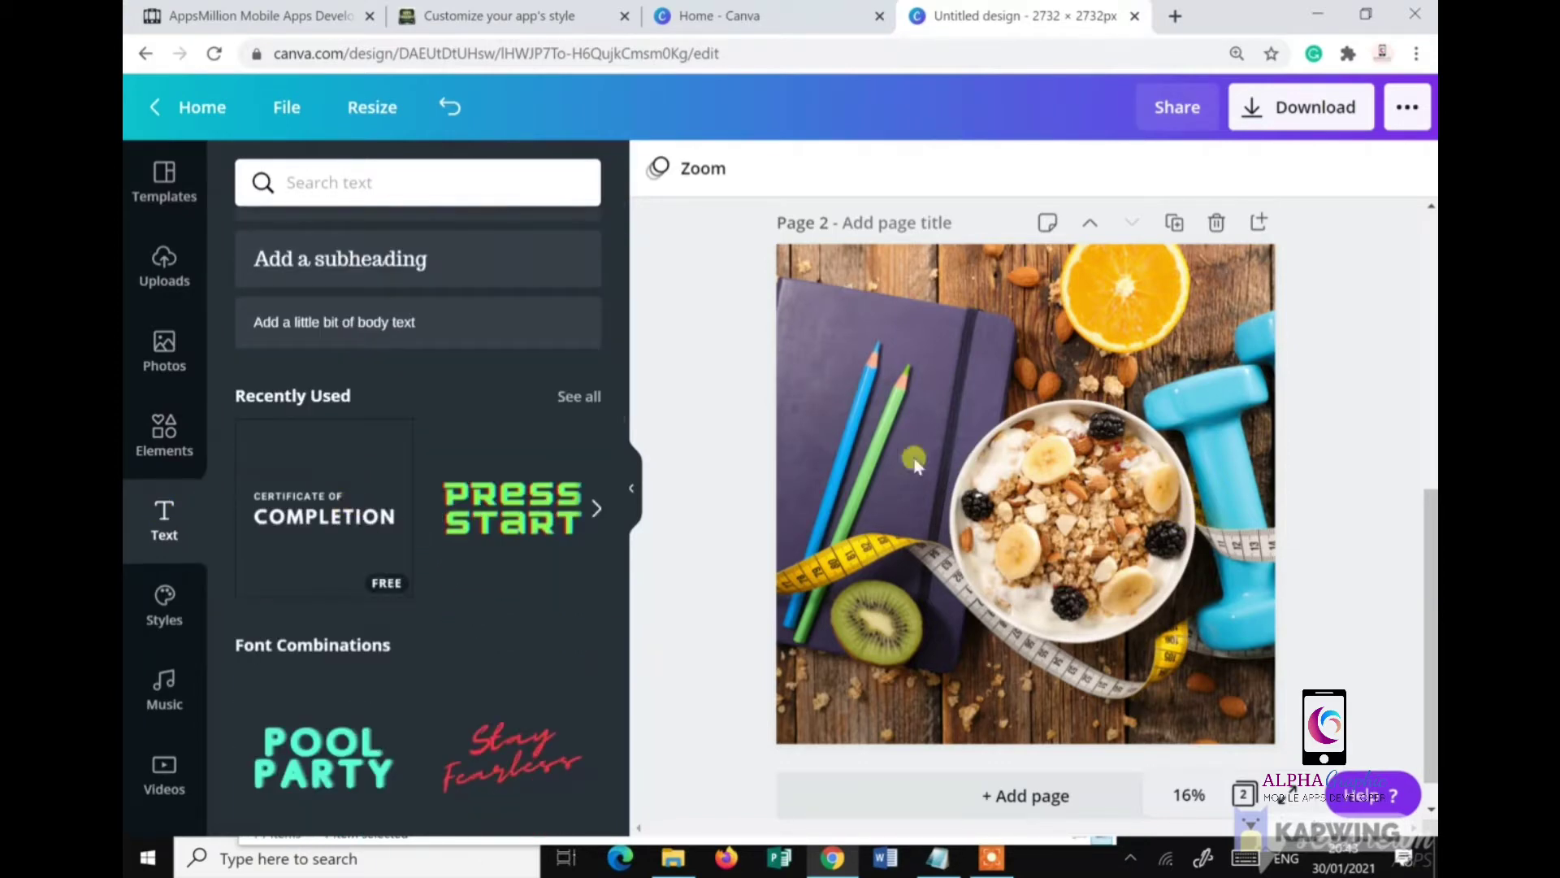
pyautogui.click(411, 512)
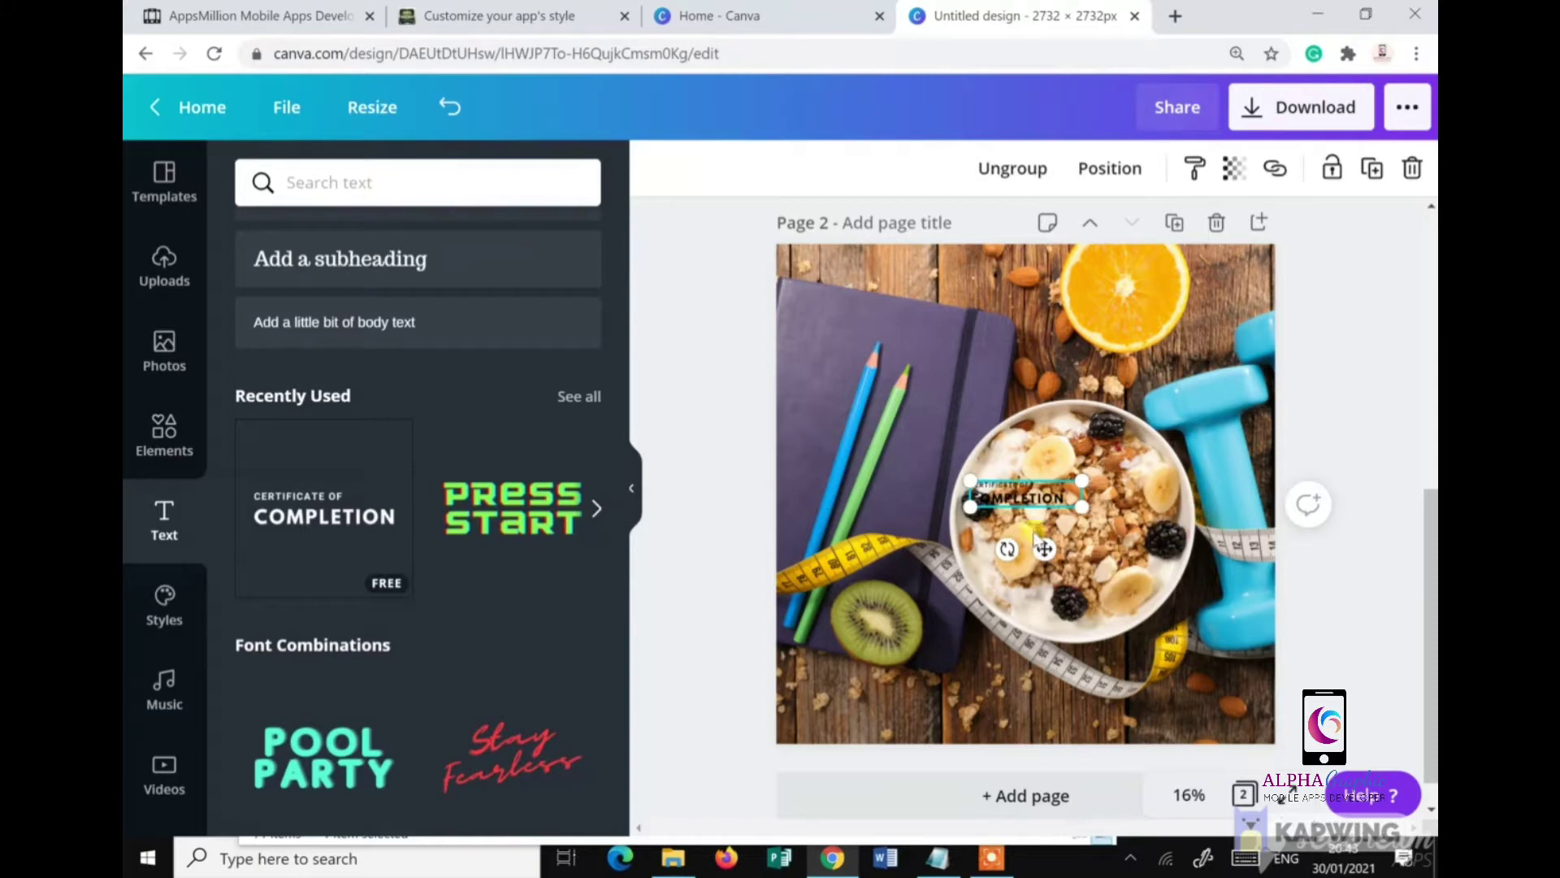
pyautogui.moveTo(1083, 510); pyautogui.dragTo(1116, 520)
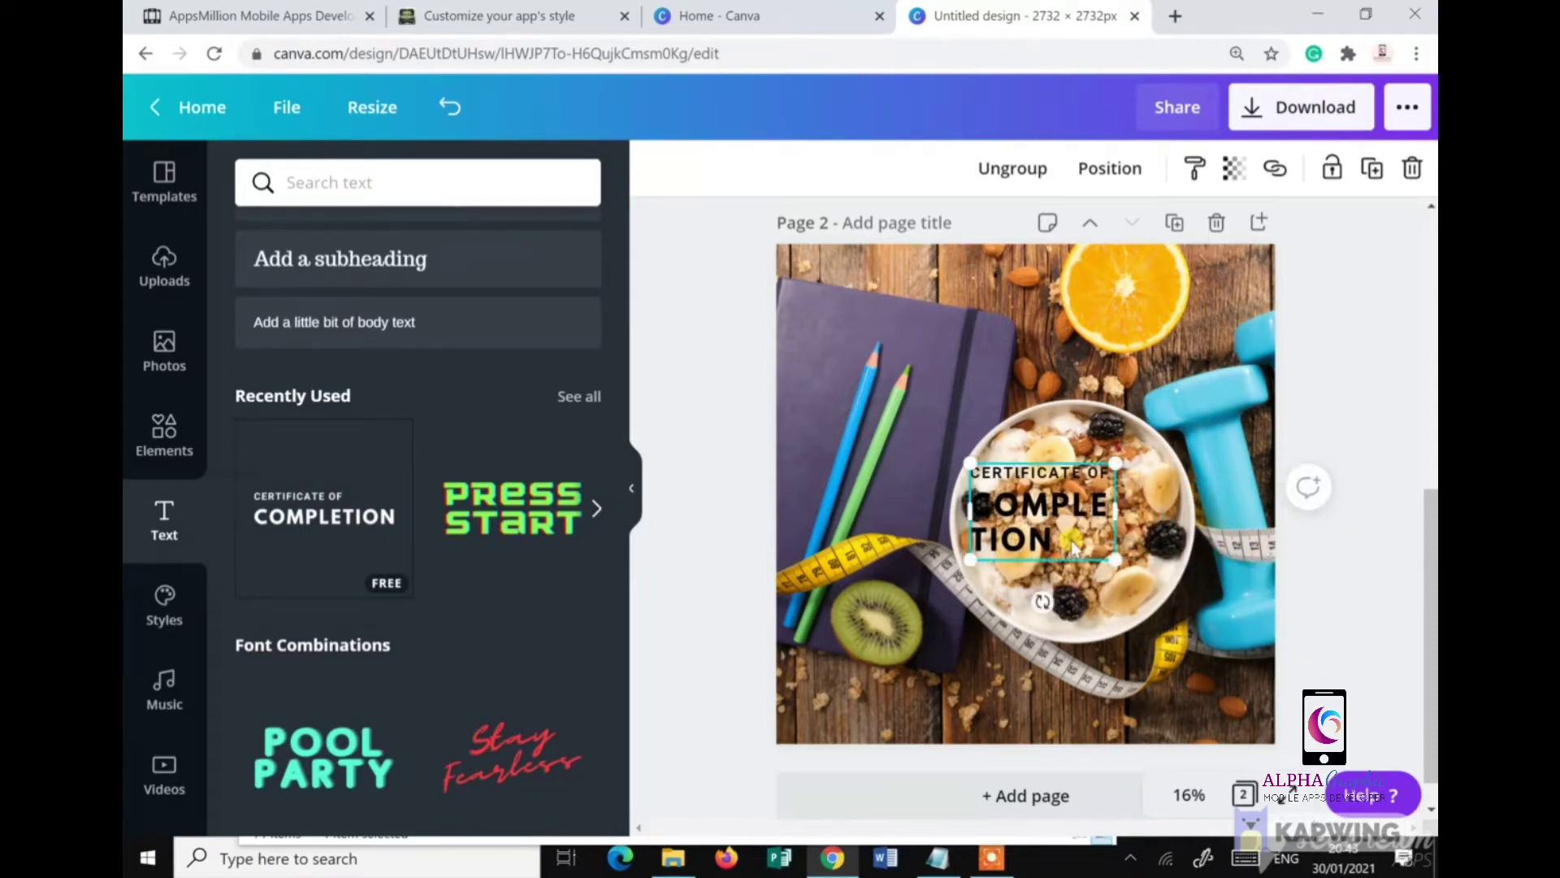
# Step: Replace the large text line with "TUNA DIET" and the small line above it with "3 DAYS"
pyautogui.click(1054, 544)
pyautogui.click(1050, 543)
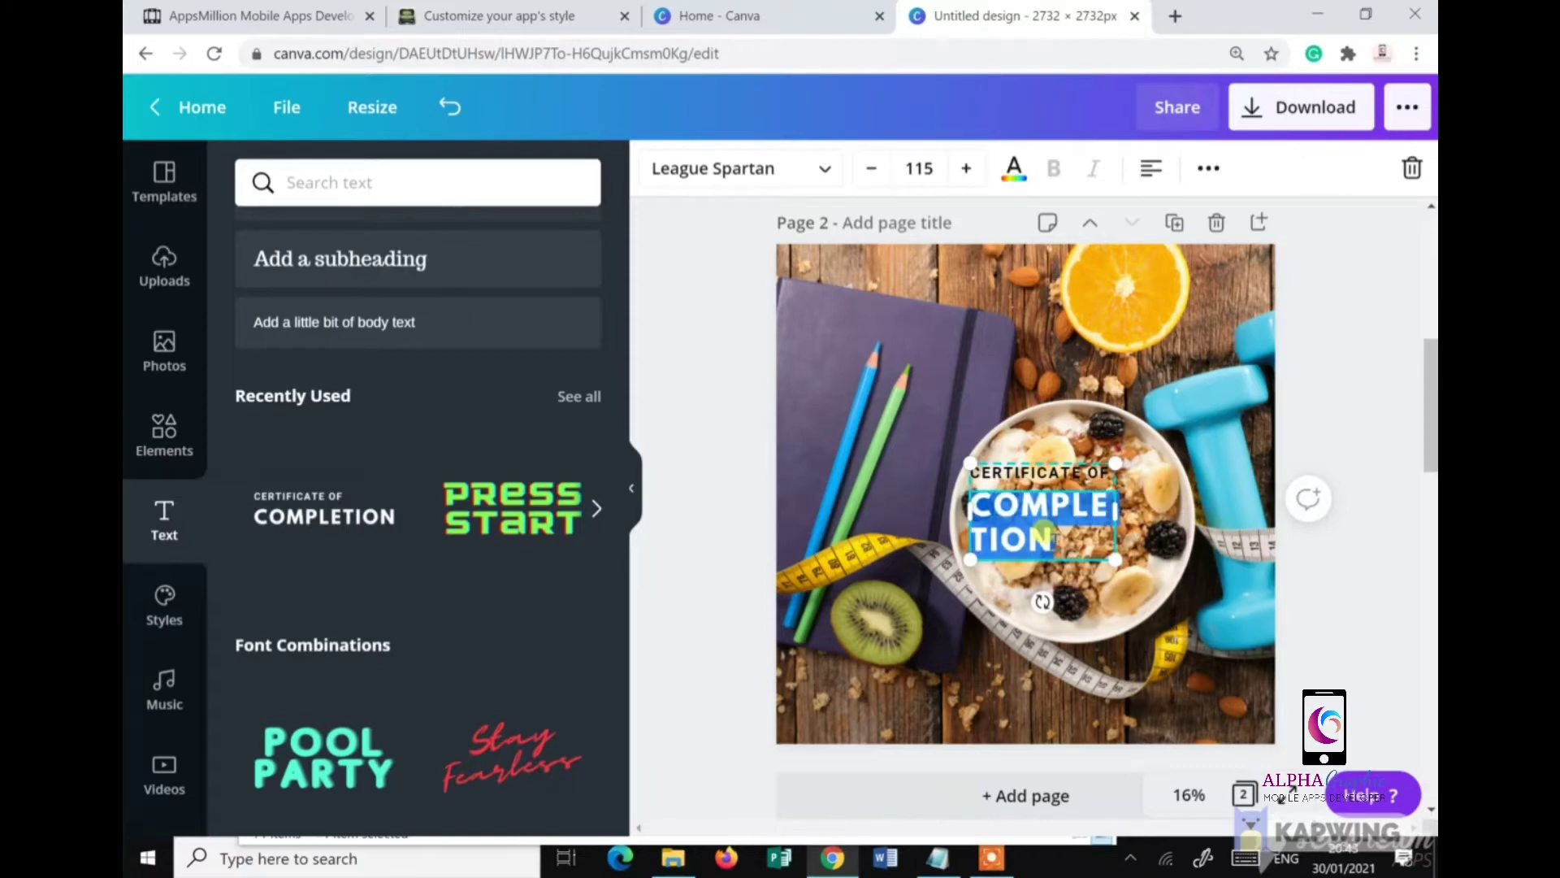
pyautogui.write('TUNA')
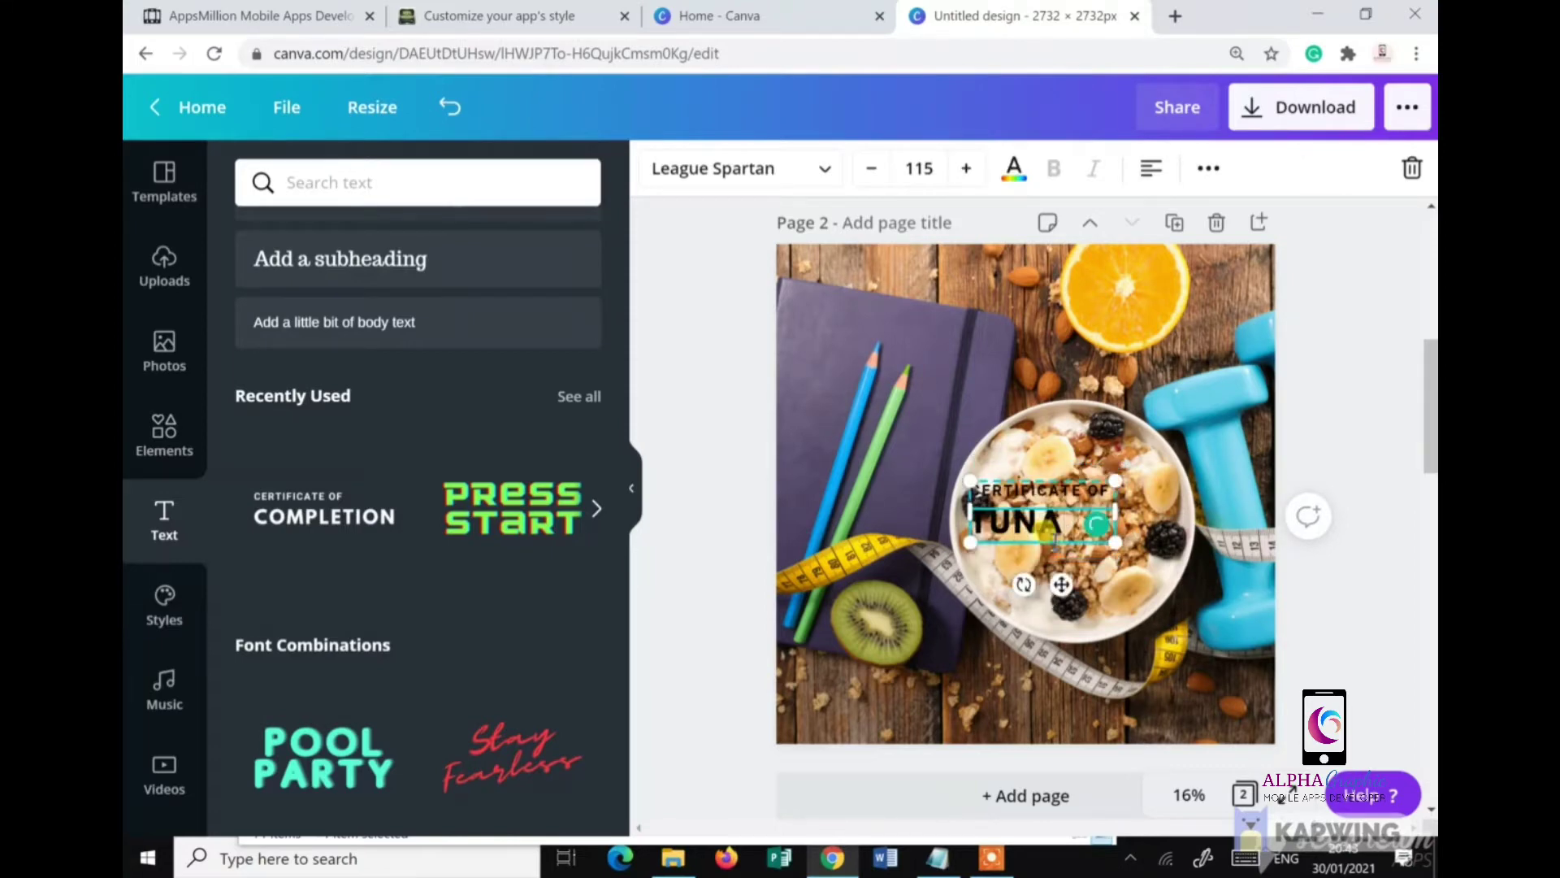
pyautogui.write(' DIET')
pyautogui.click(1004, 479)
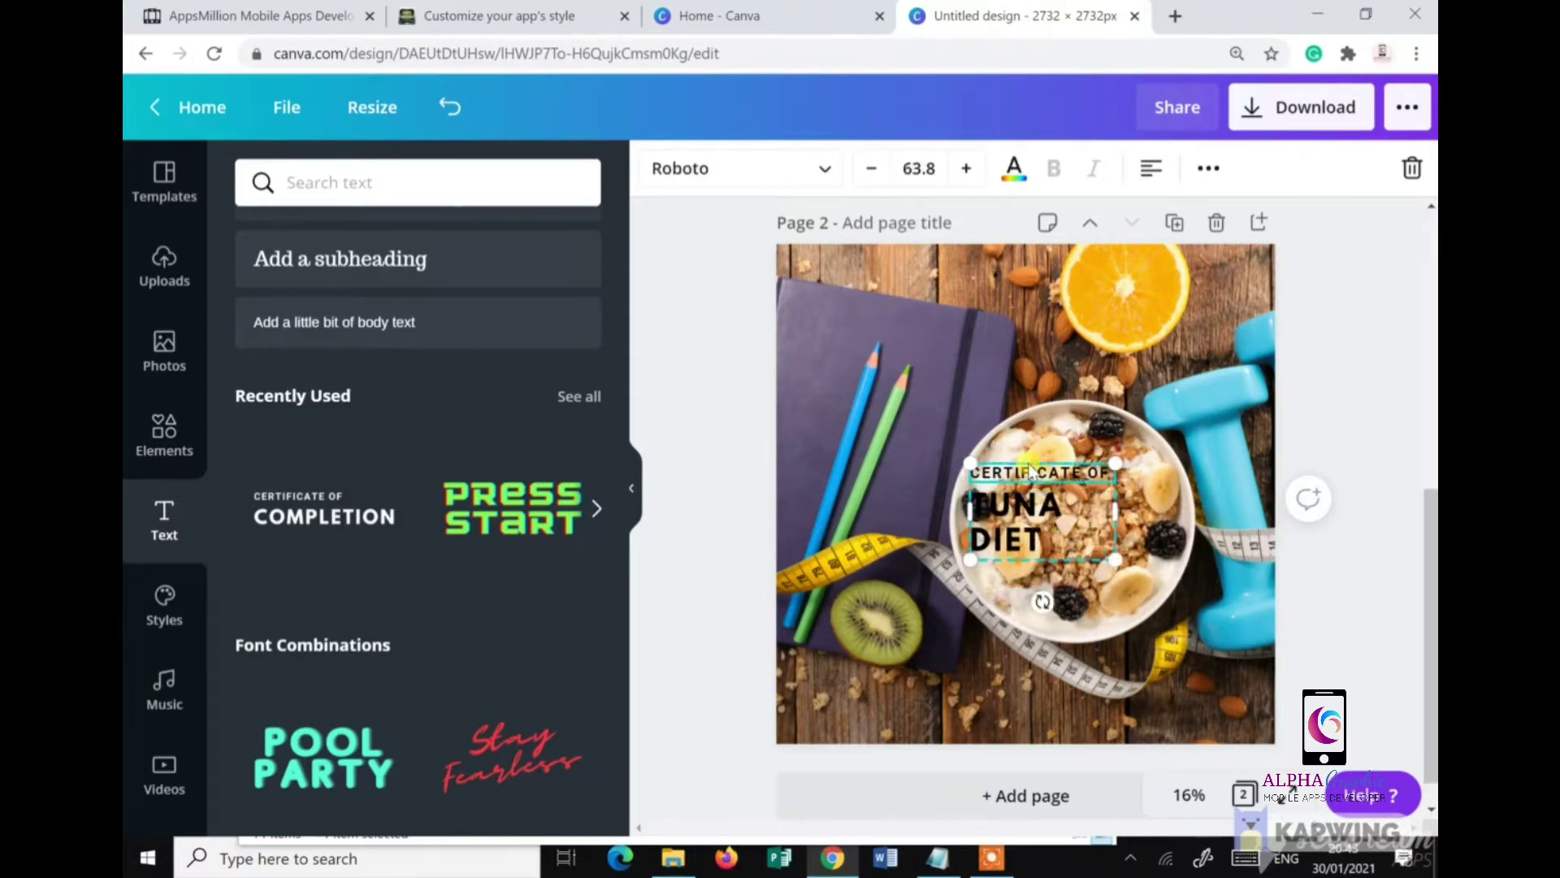
pyautogui.click(1019, 465)
pyautogui.write('3 DAYS')
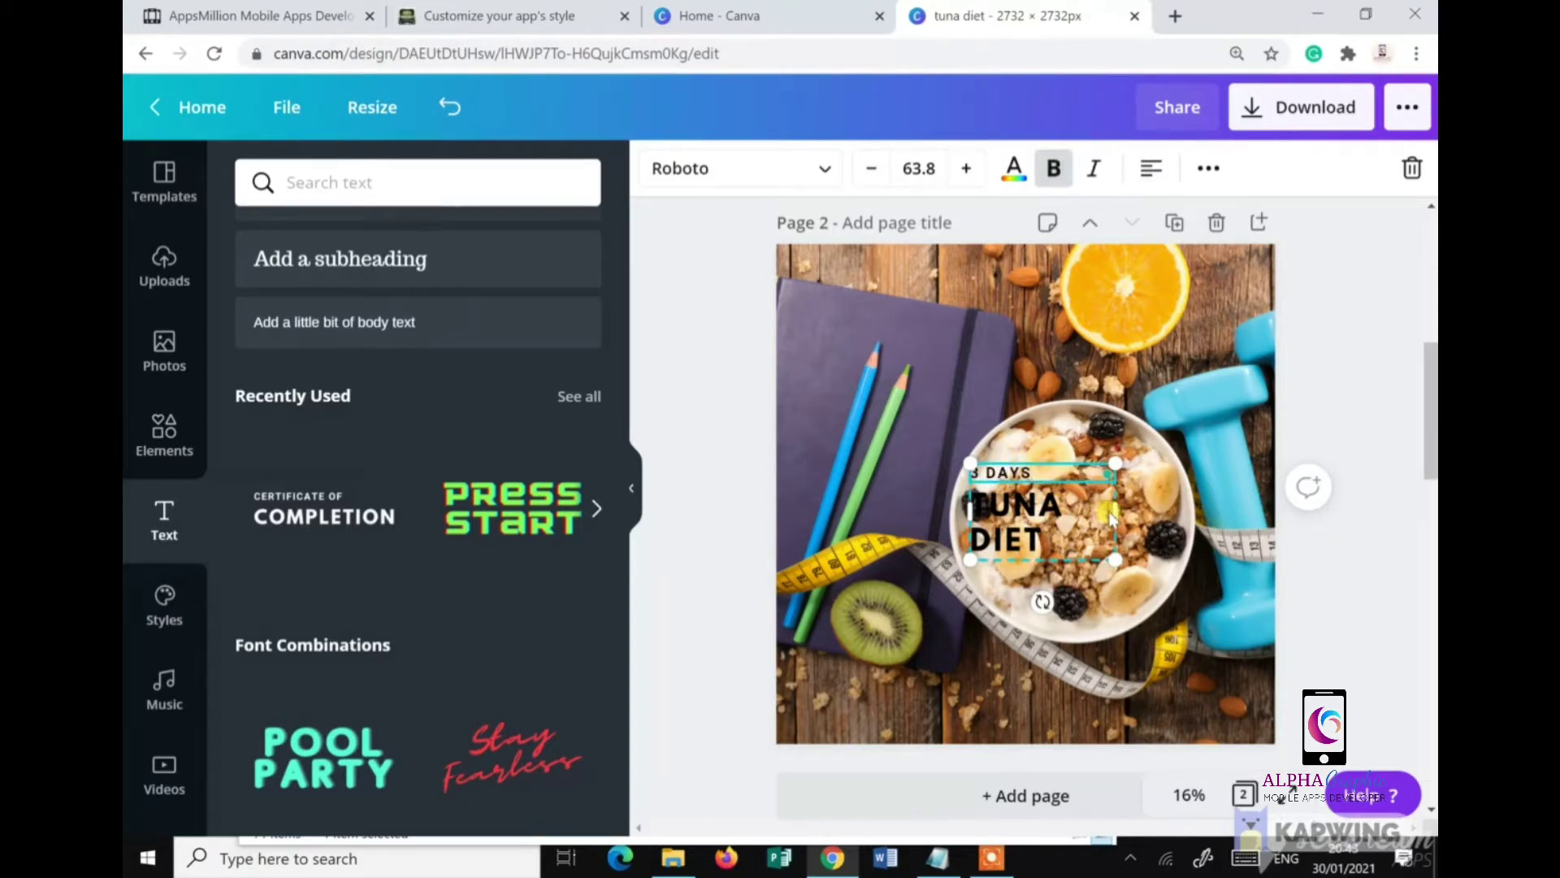
# Step: Ungroup the "3 DAYS" and "TUNA DIET" text combination into separate text boxes
pyautogui.click(1060, 551)
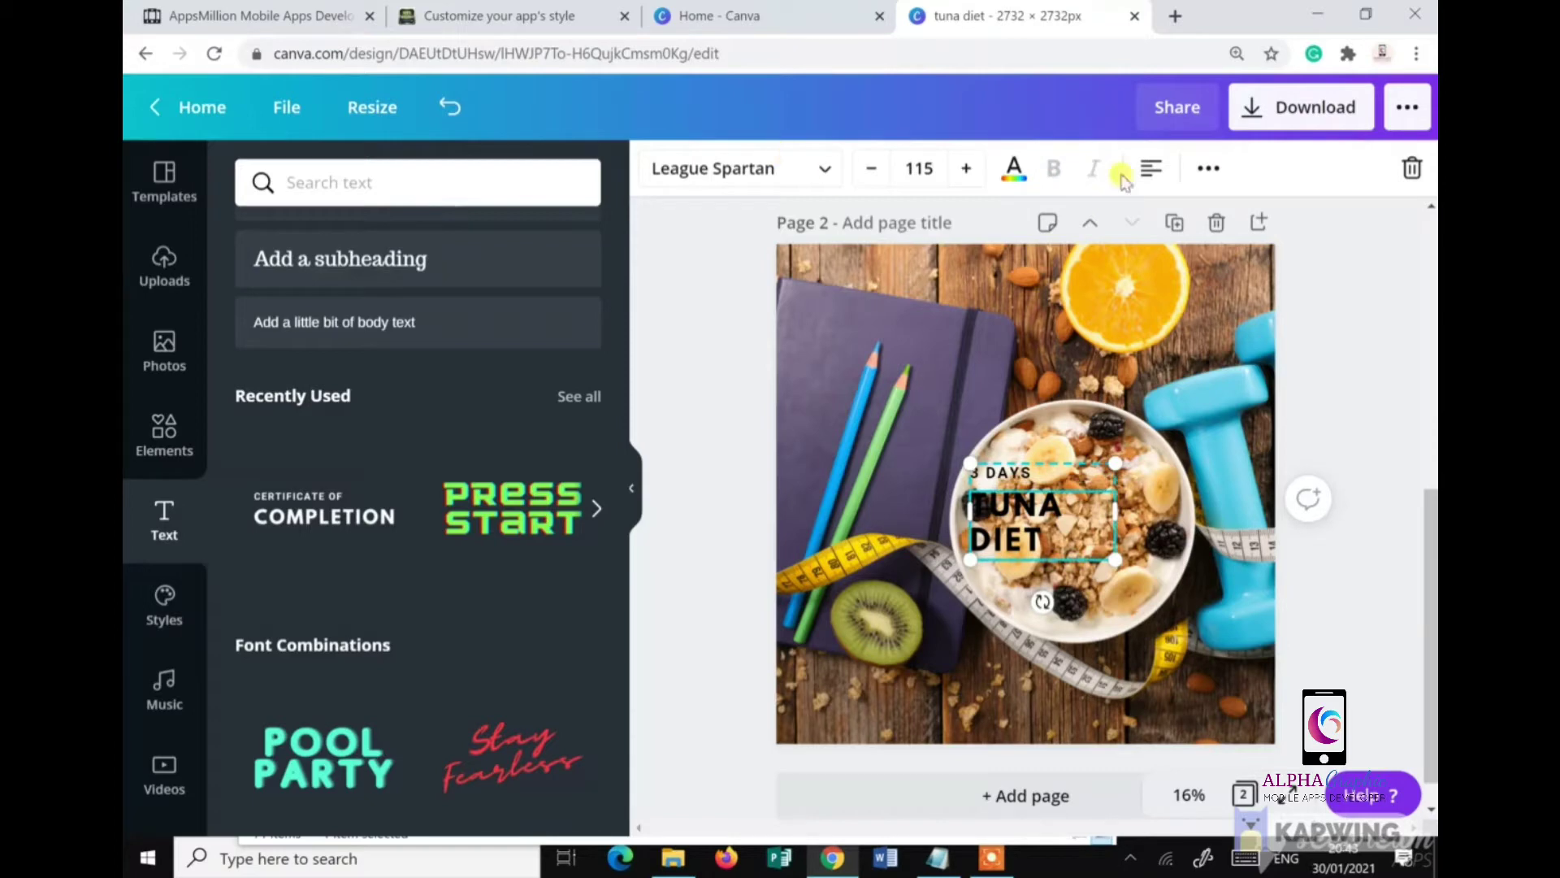
pyautogui.click(1206, 168)
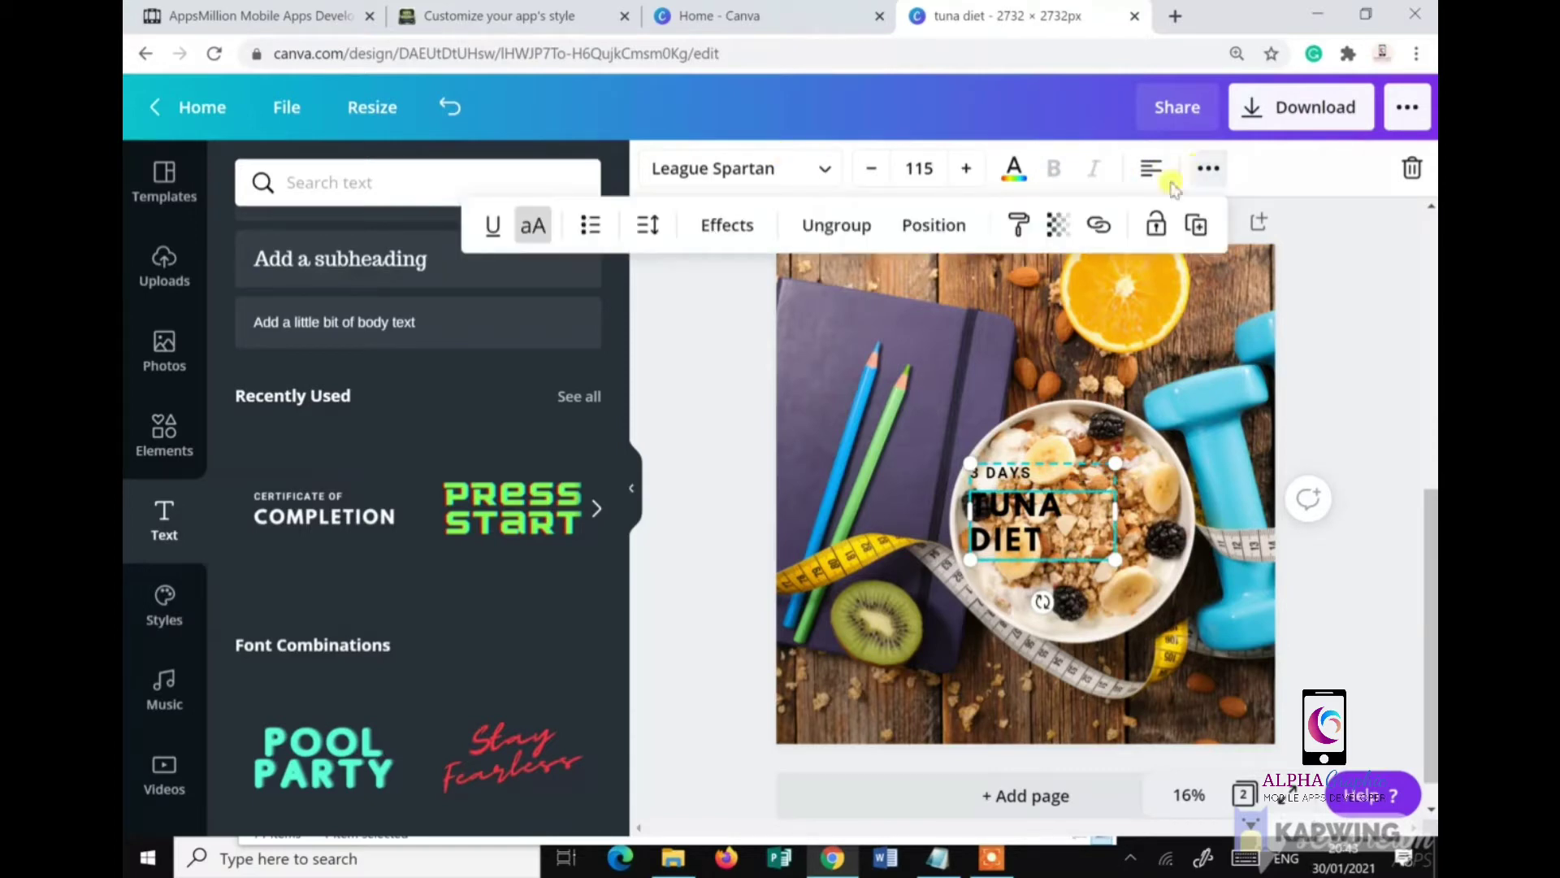
pyautogui.click(835, 228)
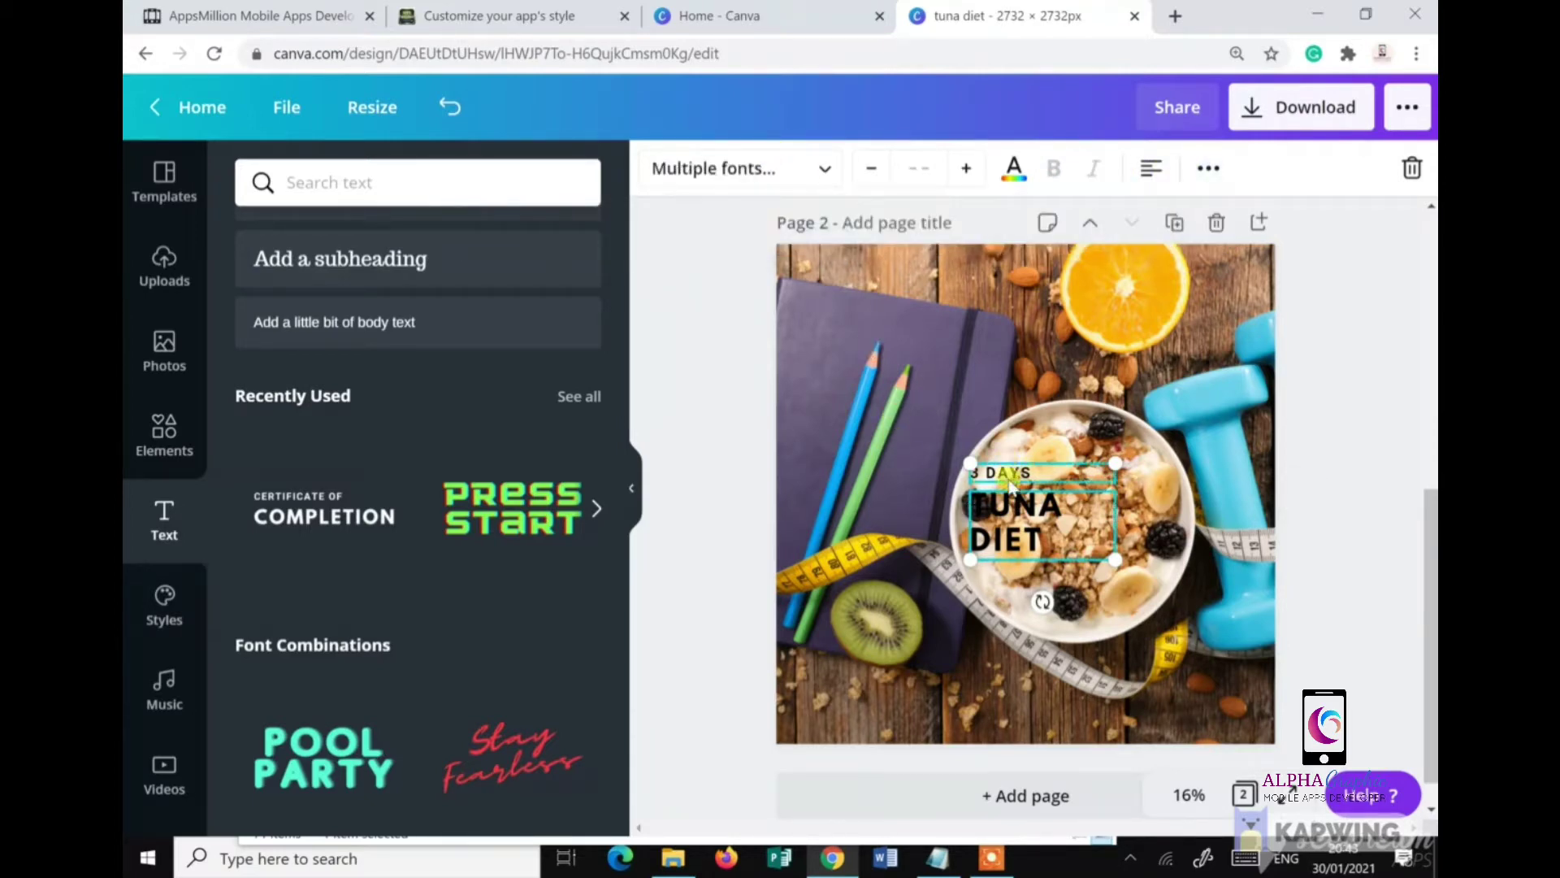
# Step: Centre-align the text in both the "3 DAYS" and "TUNA DIET" text boxes
pyautogui.click(847, 486)
pyautogui.click(1008, 473)
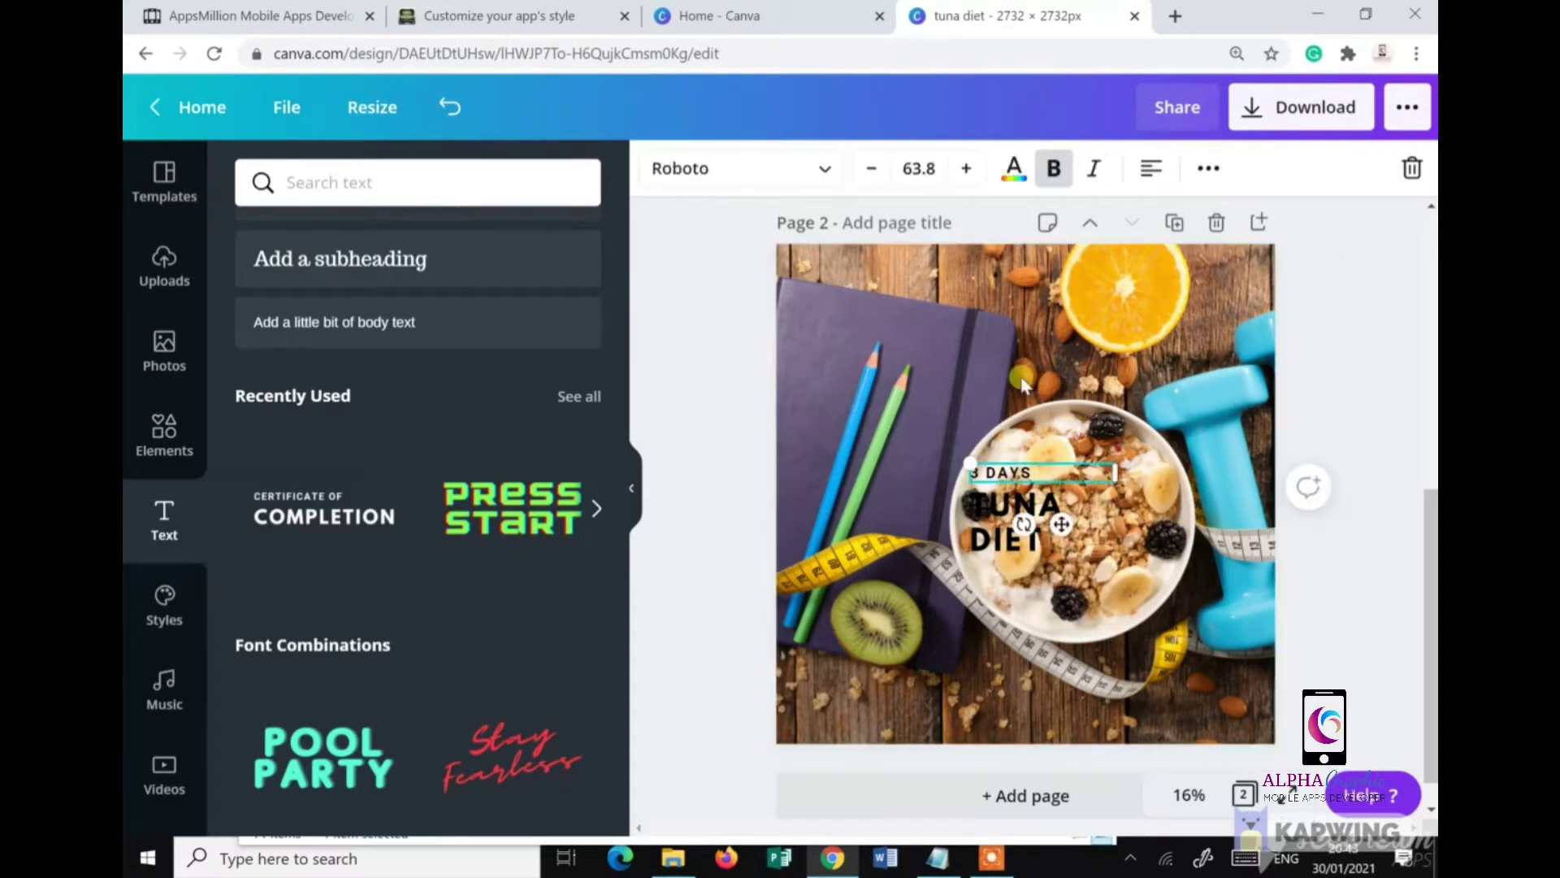
pyautogui.click(1206, 168)
pyautogui.click(1153, 169)
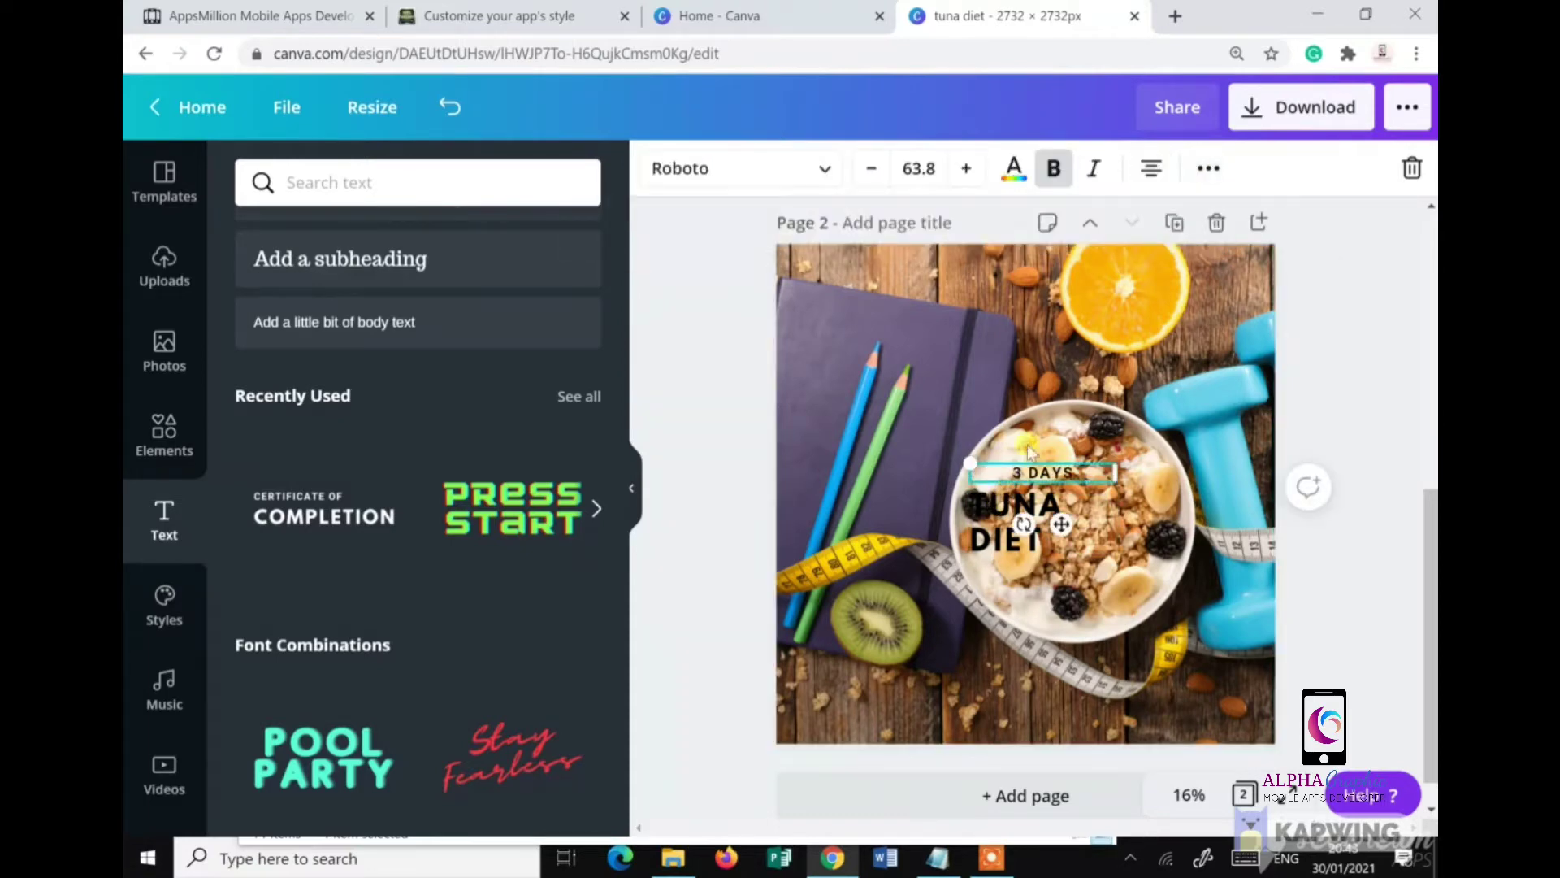
pyautogui.click(998, 527)
pyautogui.click(1153, 169)
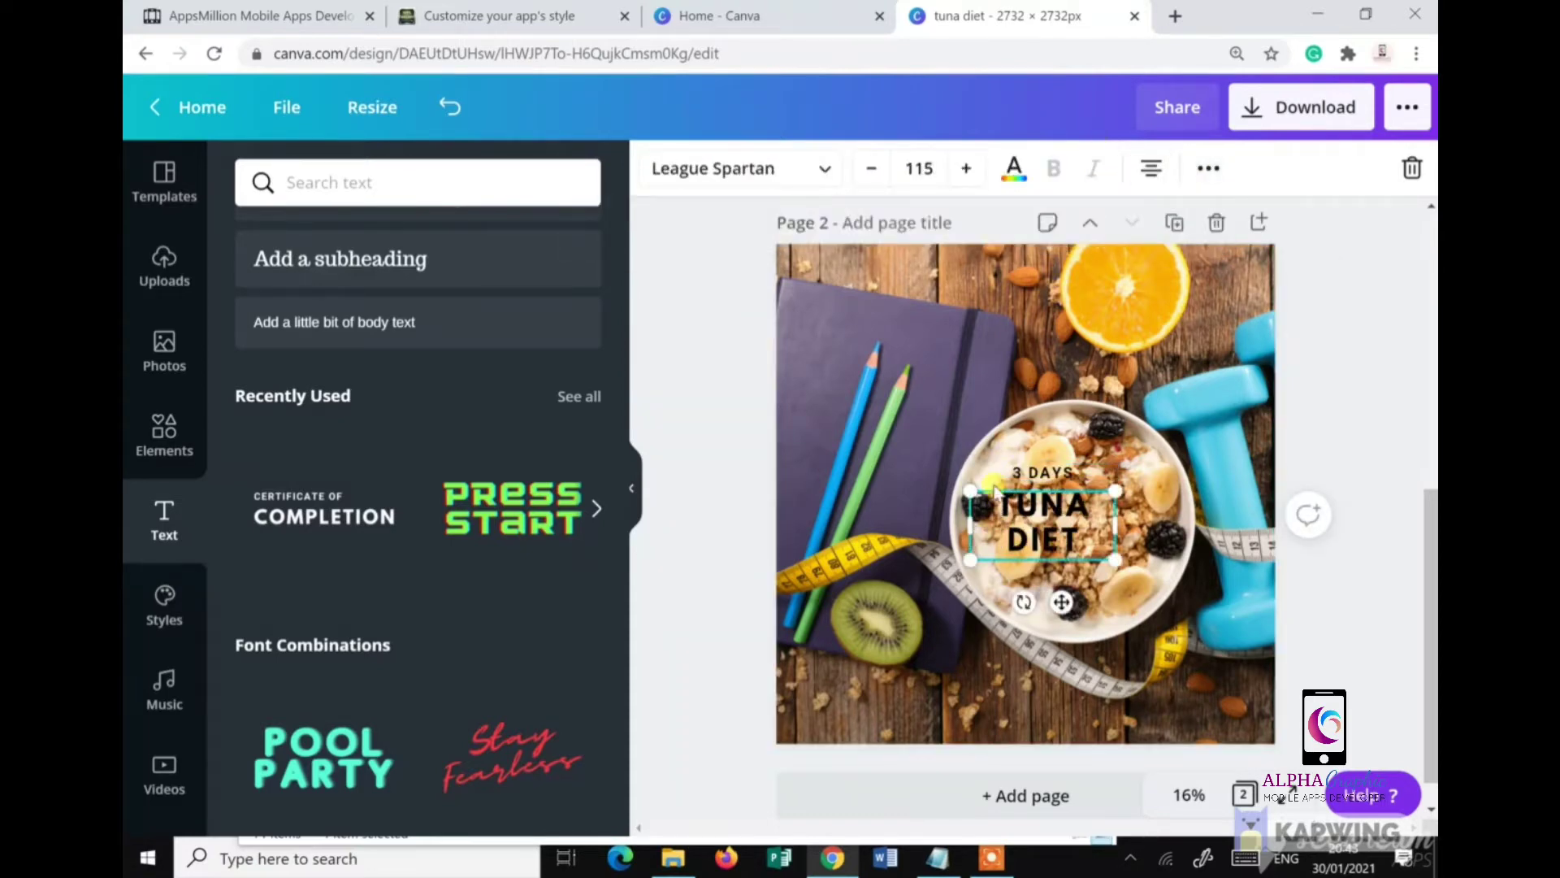
# Step: Enlarge the "3 DAYS" and "TUNA DIET" text boxes together to roughly double size and move them to the centre of page 2
pyautogui.click(1037, 479)
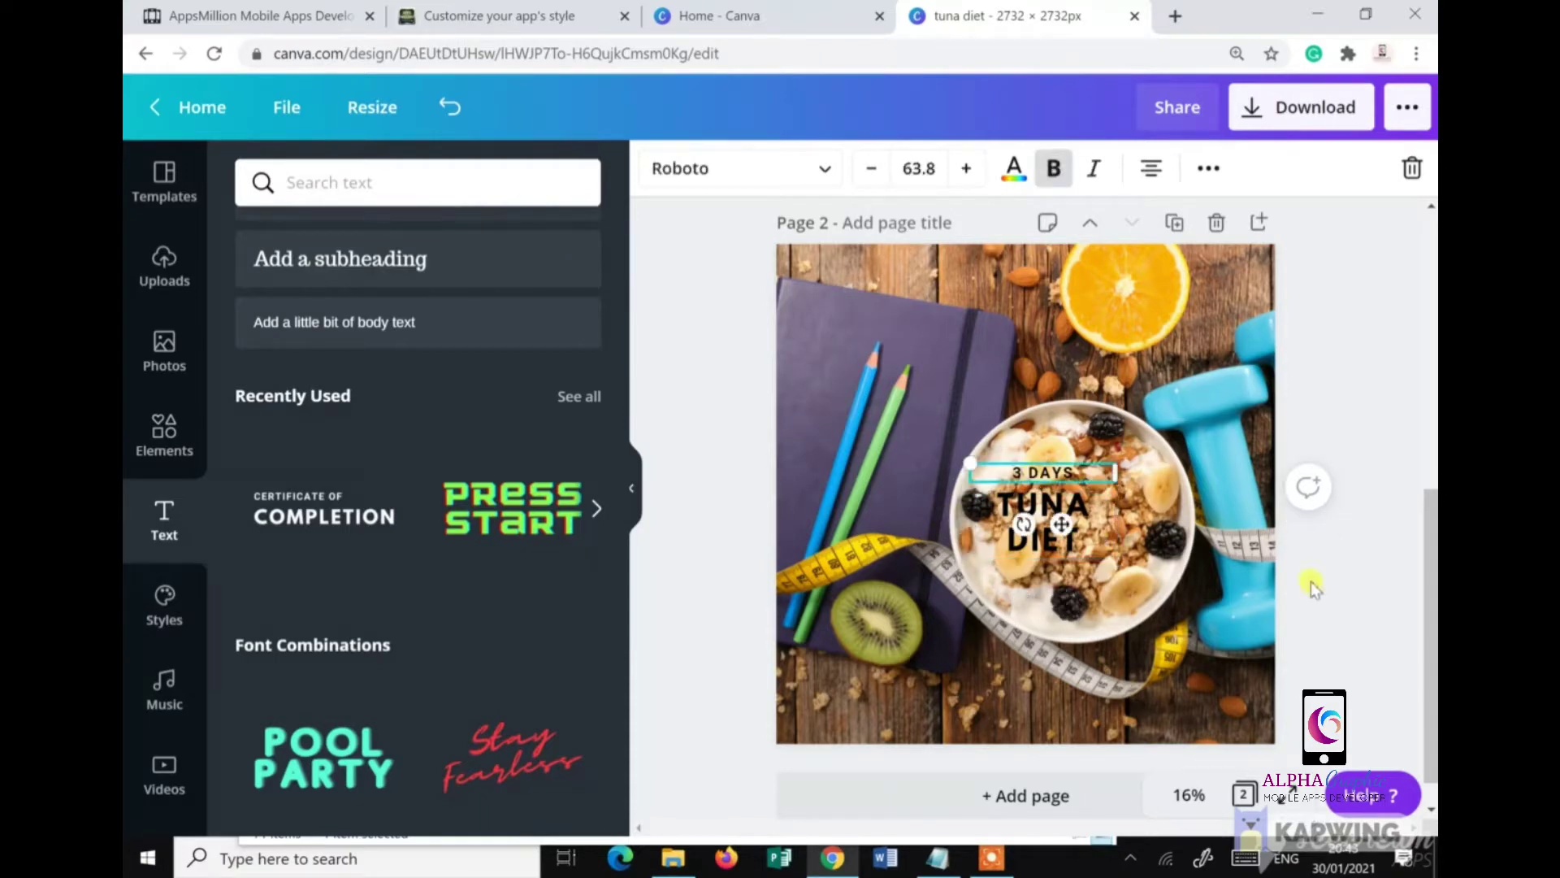
pyautogui.moveTo(1234, 583); pyautogui.dragTo(963, 446)
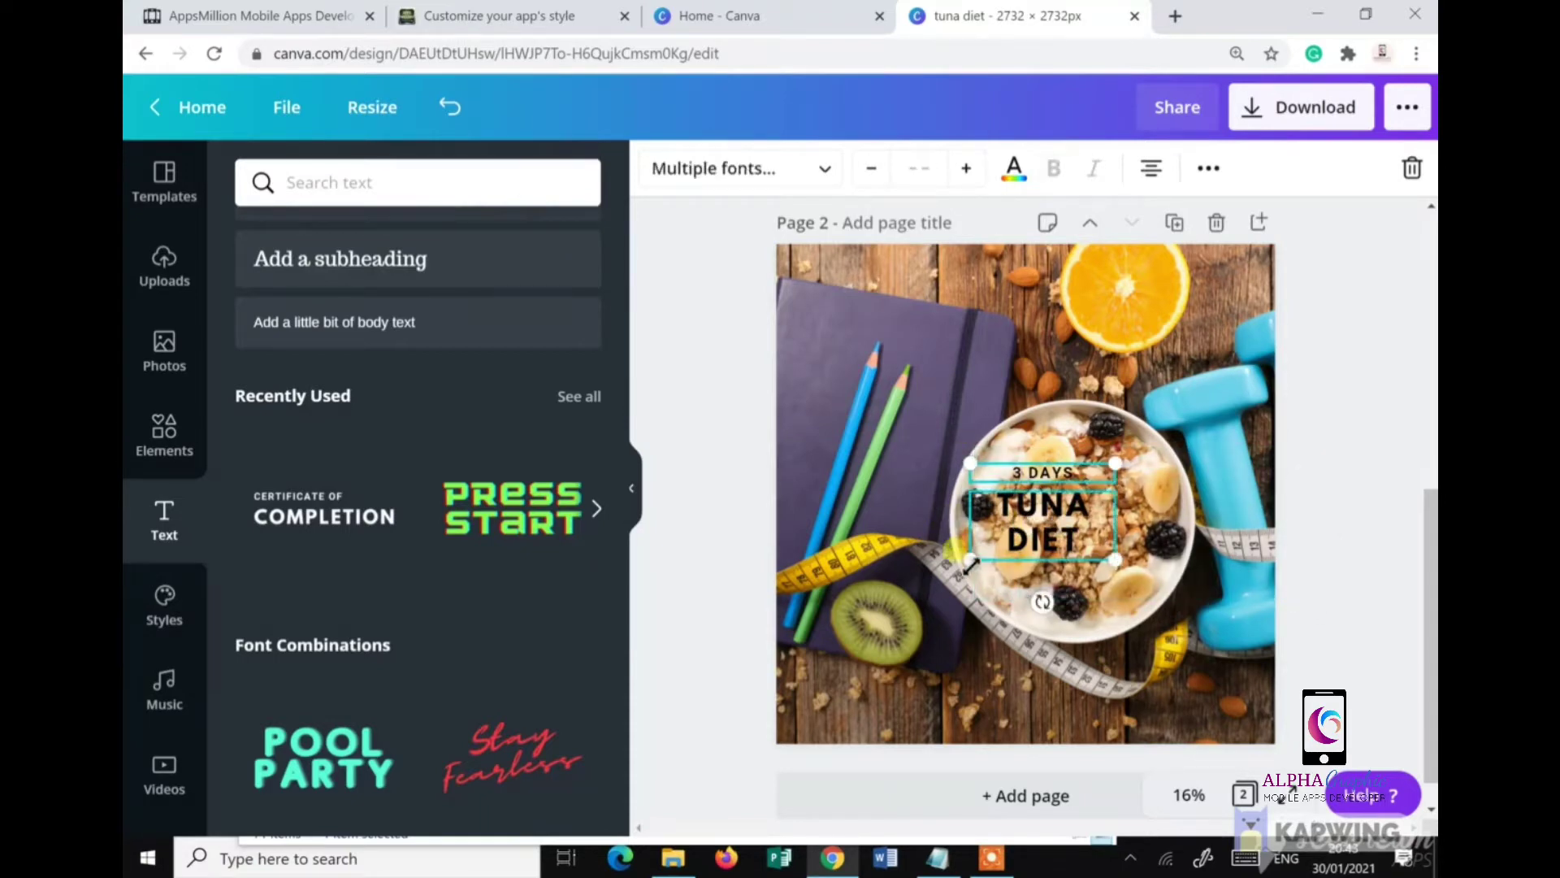
pyautogui.moveTo(972, 571); pyautogui.dragTo(782, 725)
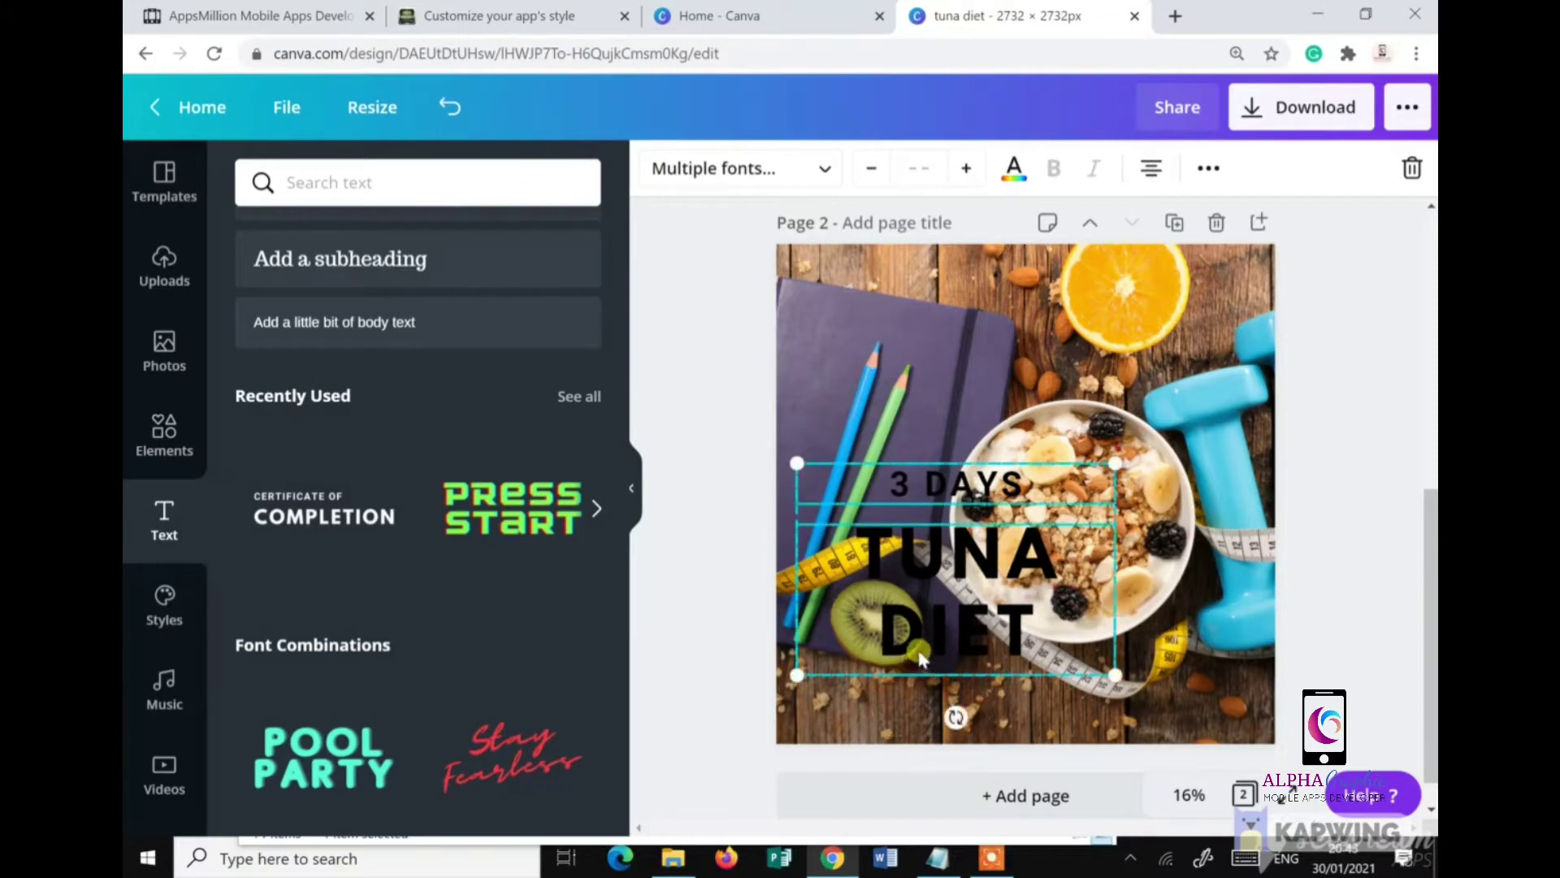
pyautogui.moveTo(922, 640); pyautogui.dragTo(991, 573)
pyautogui.click(823, 583)
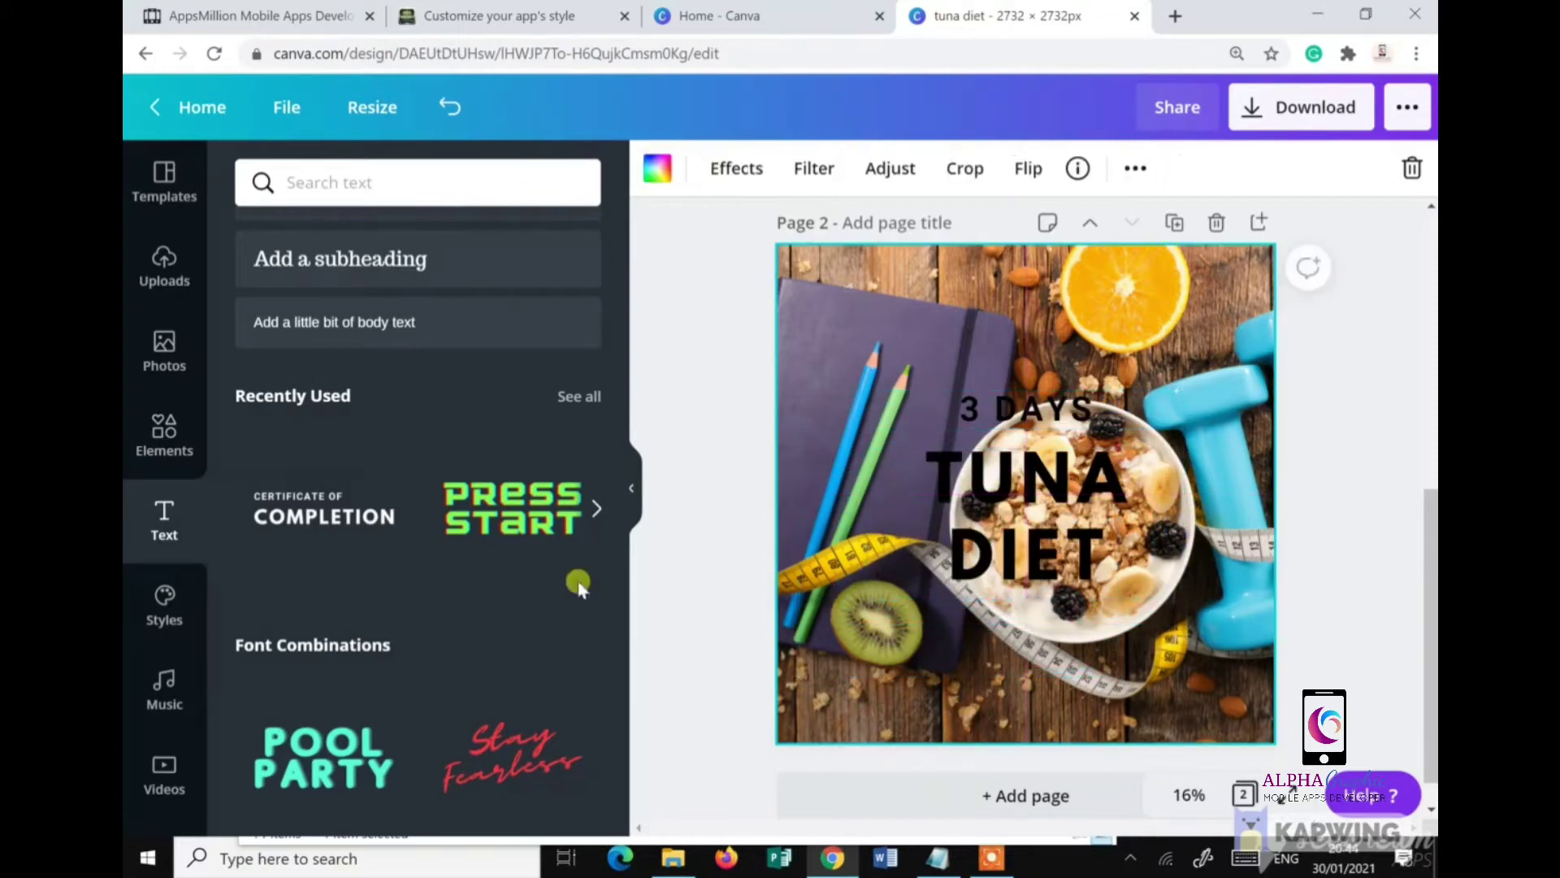
# Step: Add a yellow circle behind the "3 DAYS TUNA DIET" text and set its transparency to 76
pyautogui.click(150, 413)
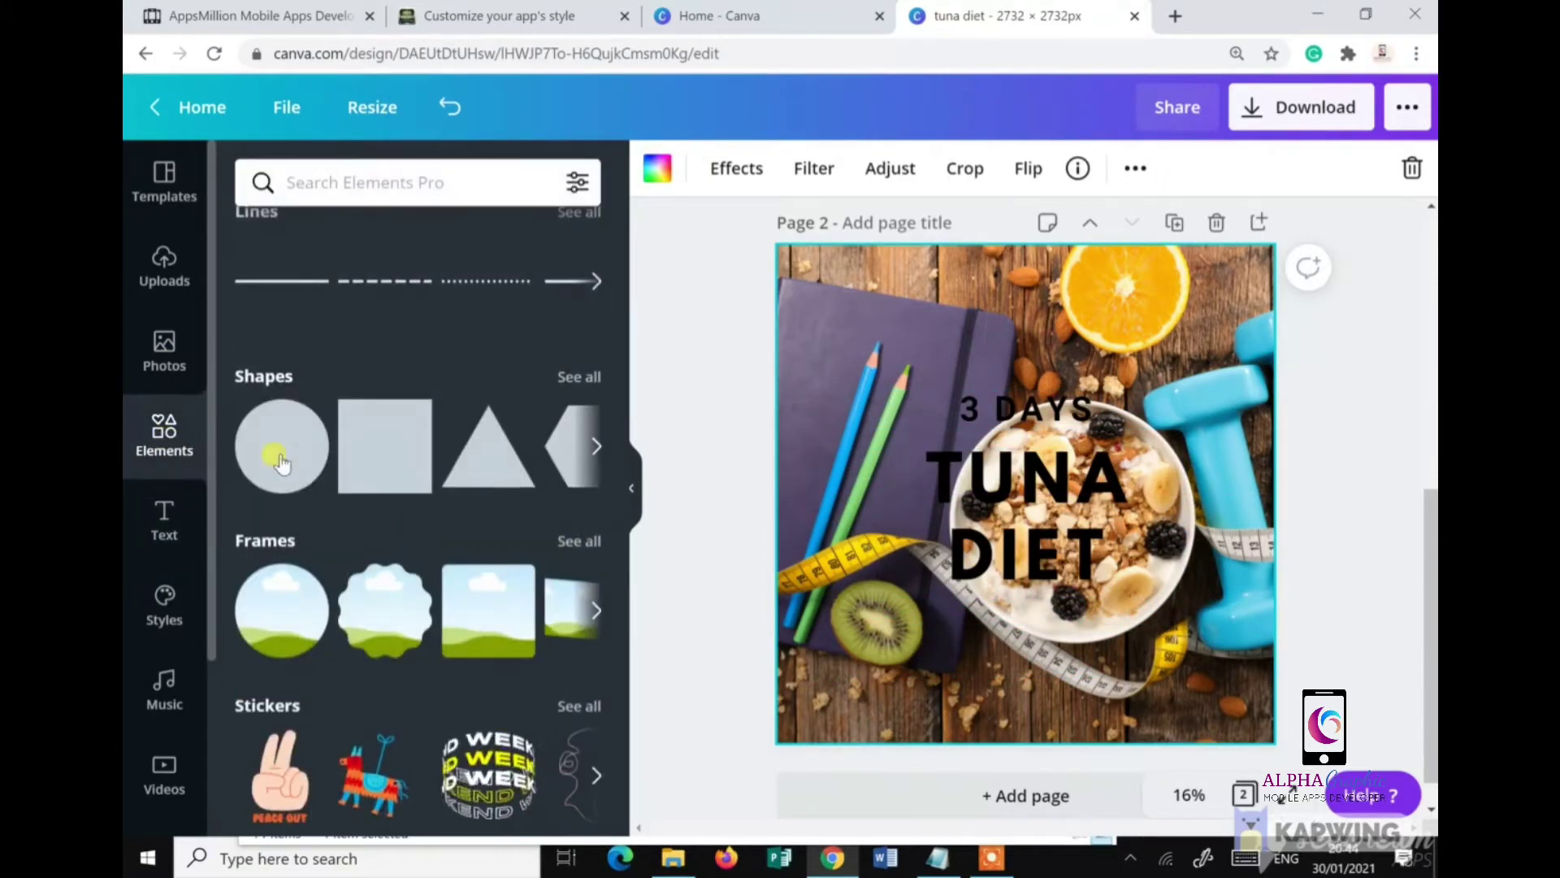
pyautogui.click(916, 540)
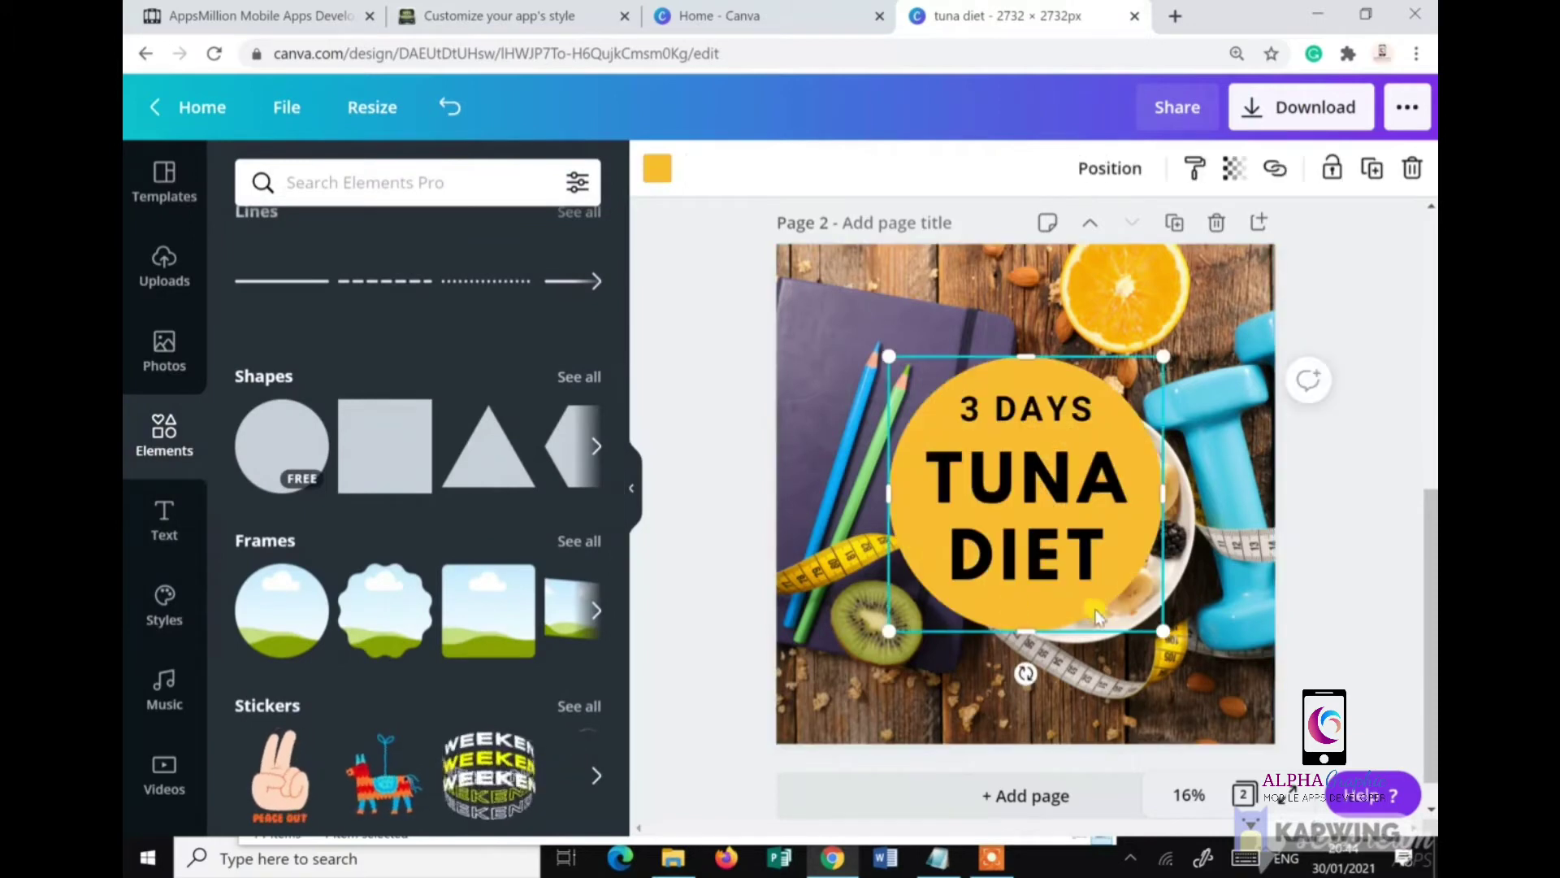
pyautogui.click(1234, 168)
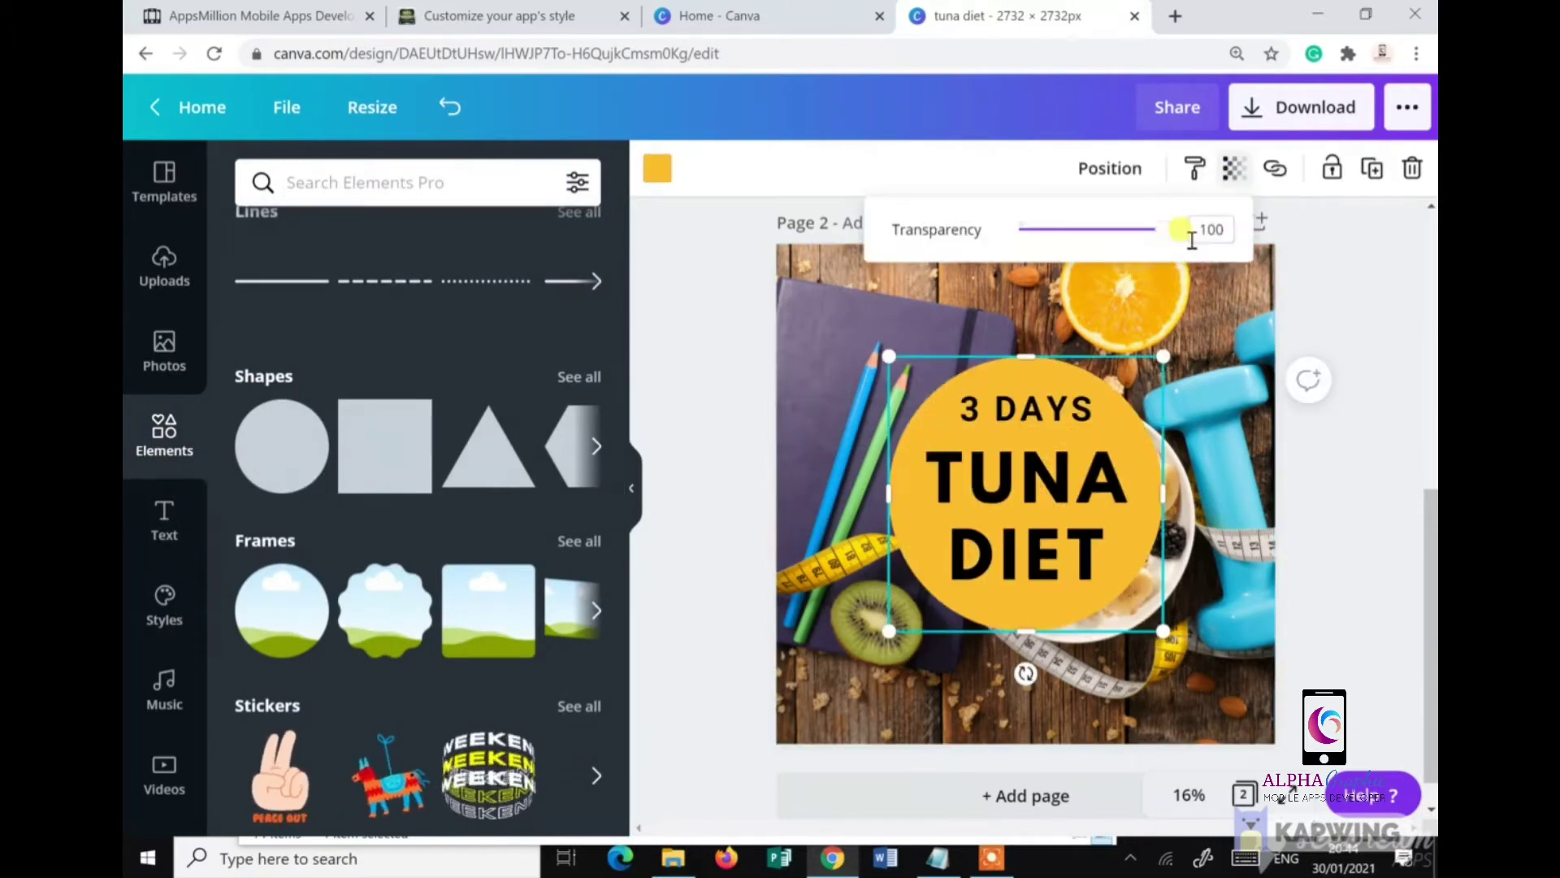
pyautogui.moveTo(1170, 231); pyautogui.dragTo(1139, 242)
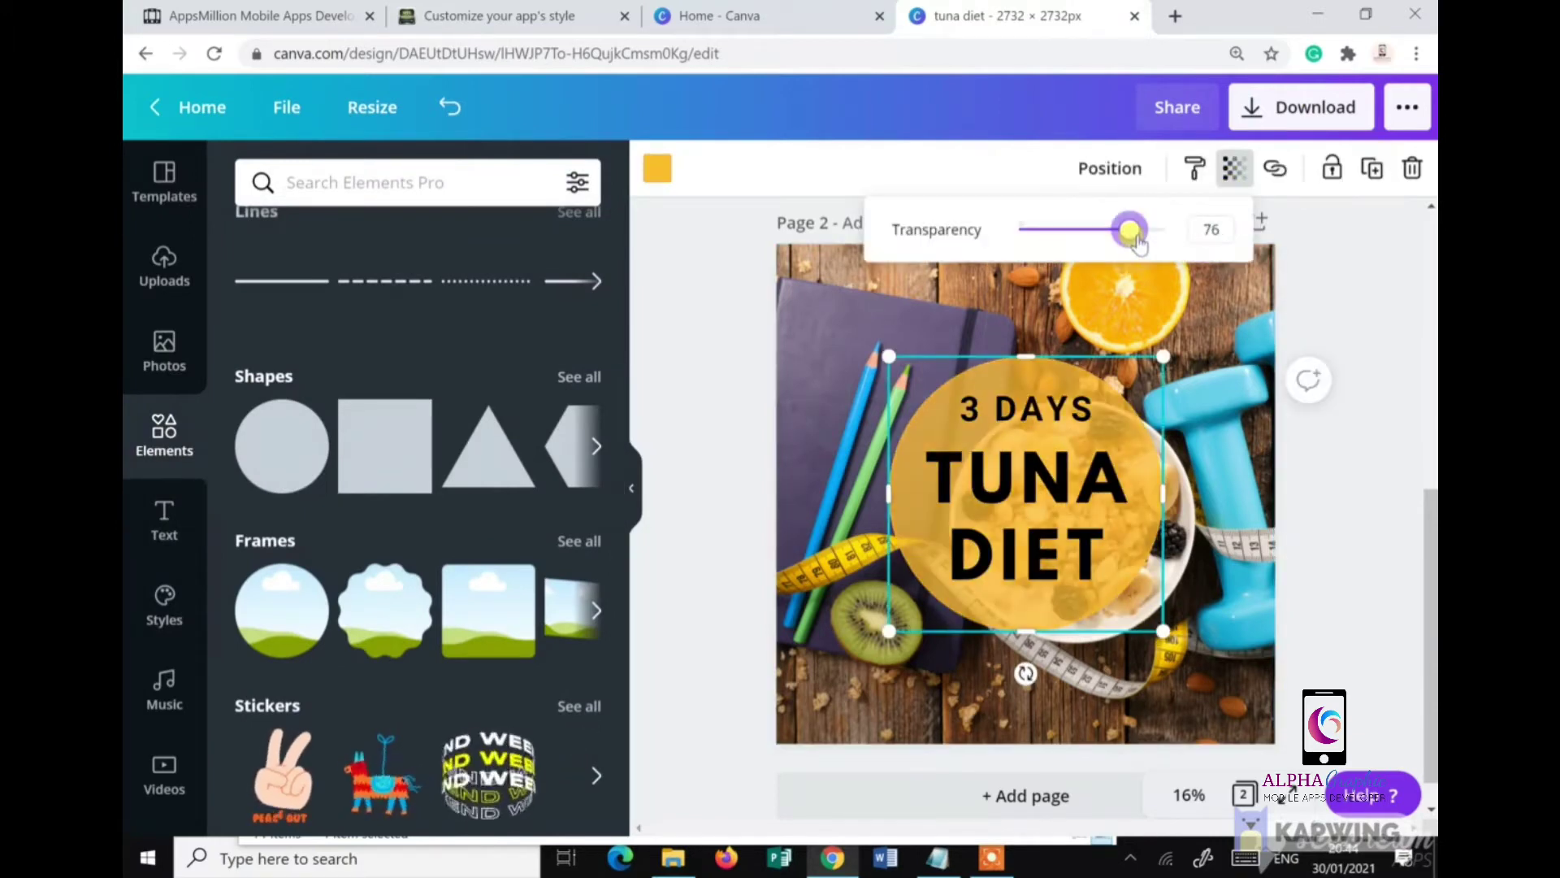
pyautogui.click(1344, 529)
# Step: Search the photos for "tuna" and replace page 2's background with the photo of tuna chunks in a white bowl
pyautogui.click(1188, 325)
pyautogui.click(172, 325)
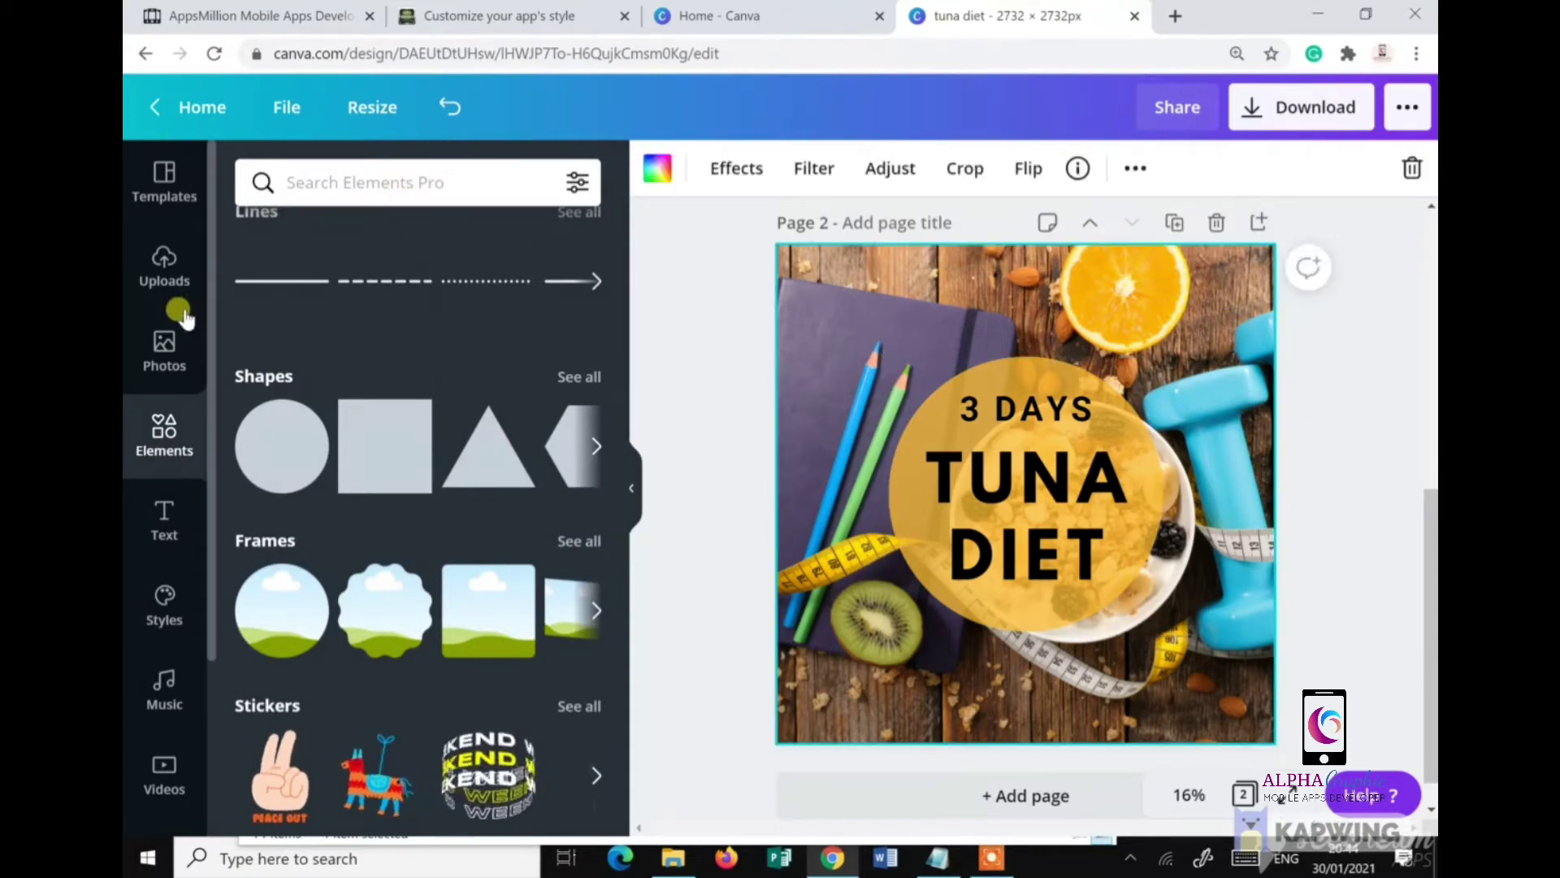
pyautogui.click(324, 195)
pyautogui.hotkey('ctrl', 'a')
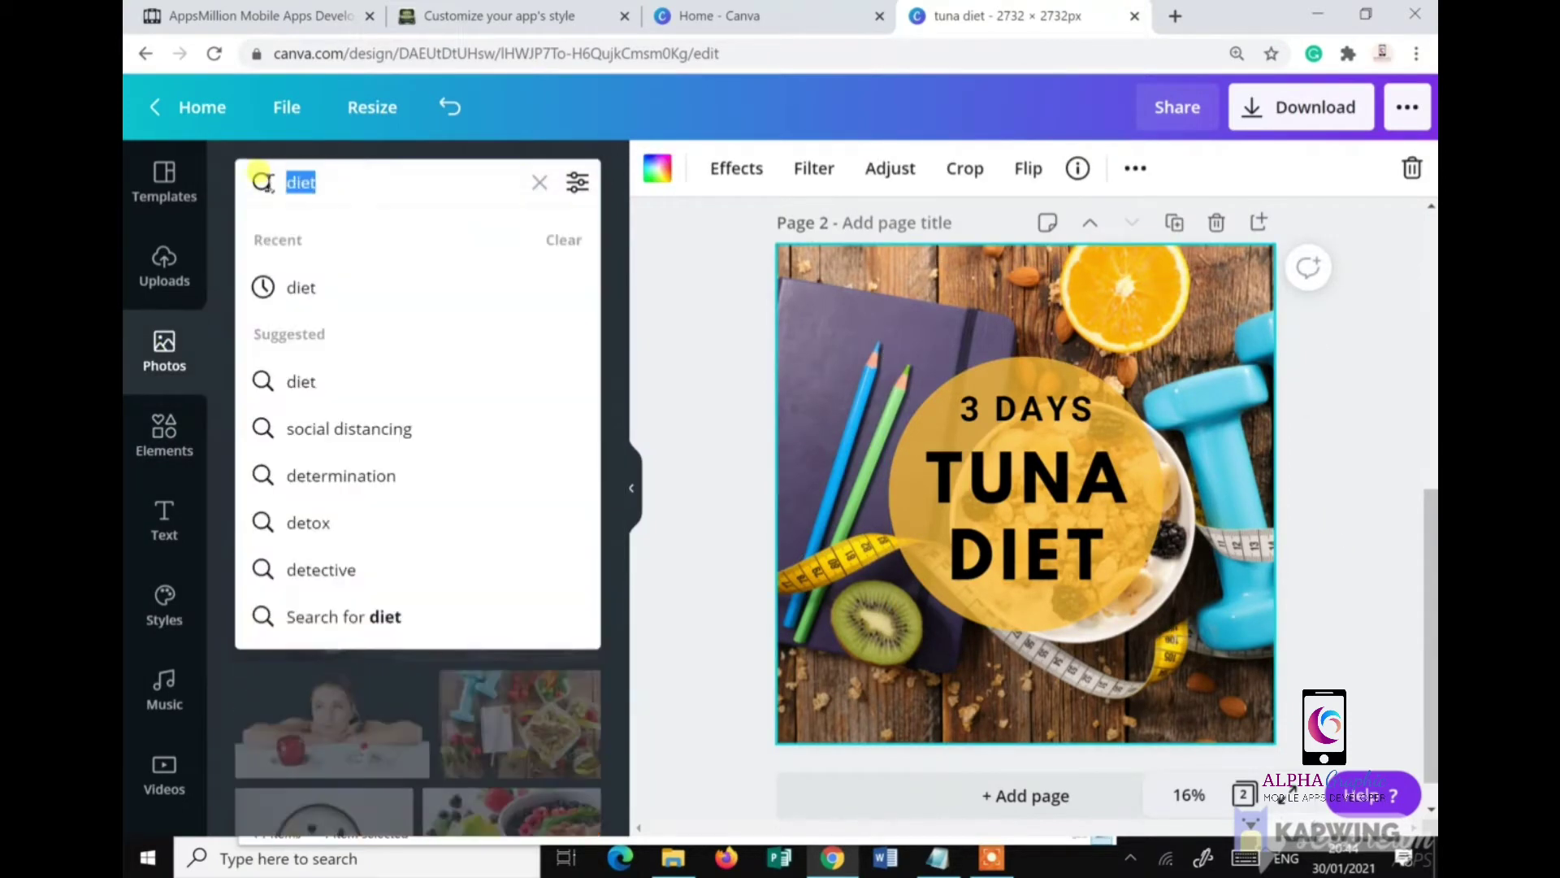
pyautogui.write('tuna')
pyautogui.press('Return')
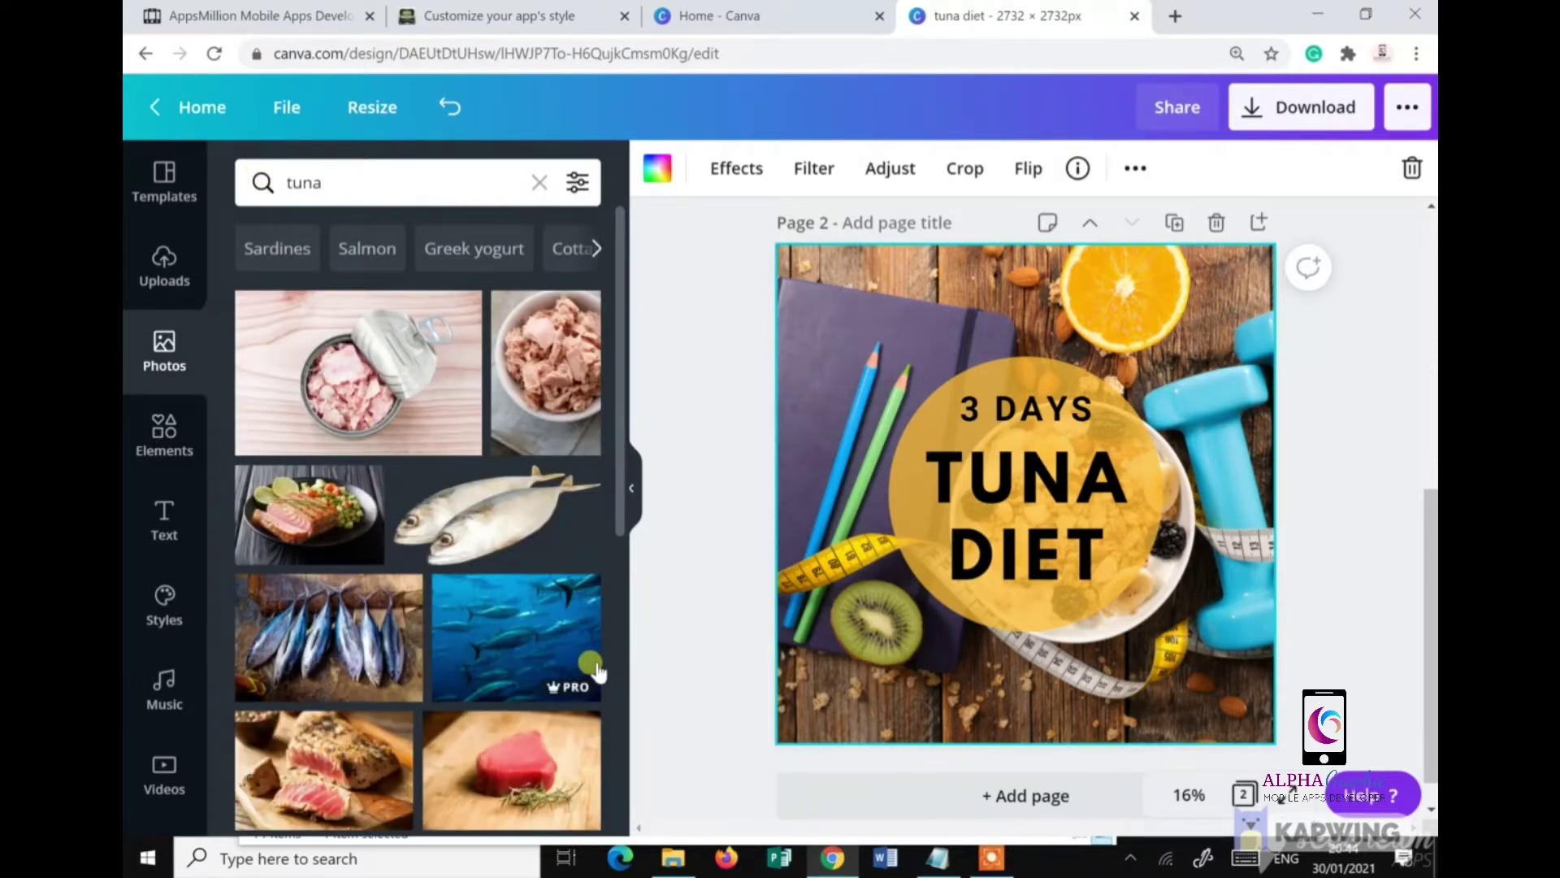
pyautogui.moveTo(542, 355); pyautogui.dragTo(815, 317)
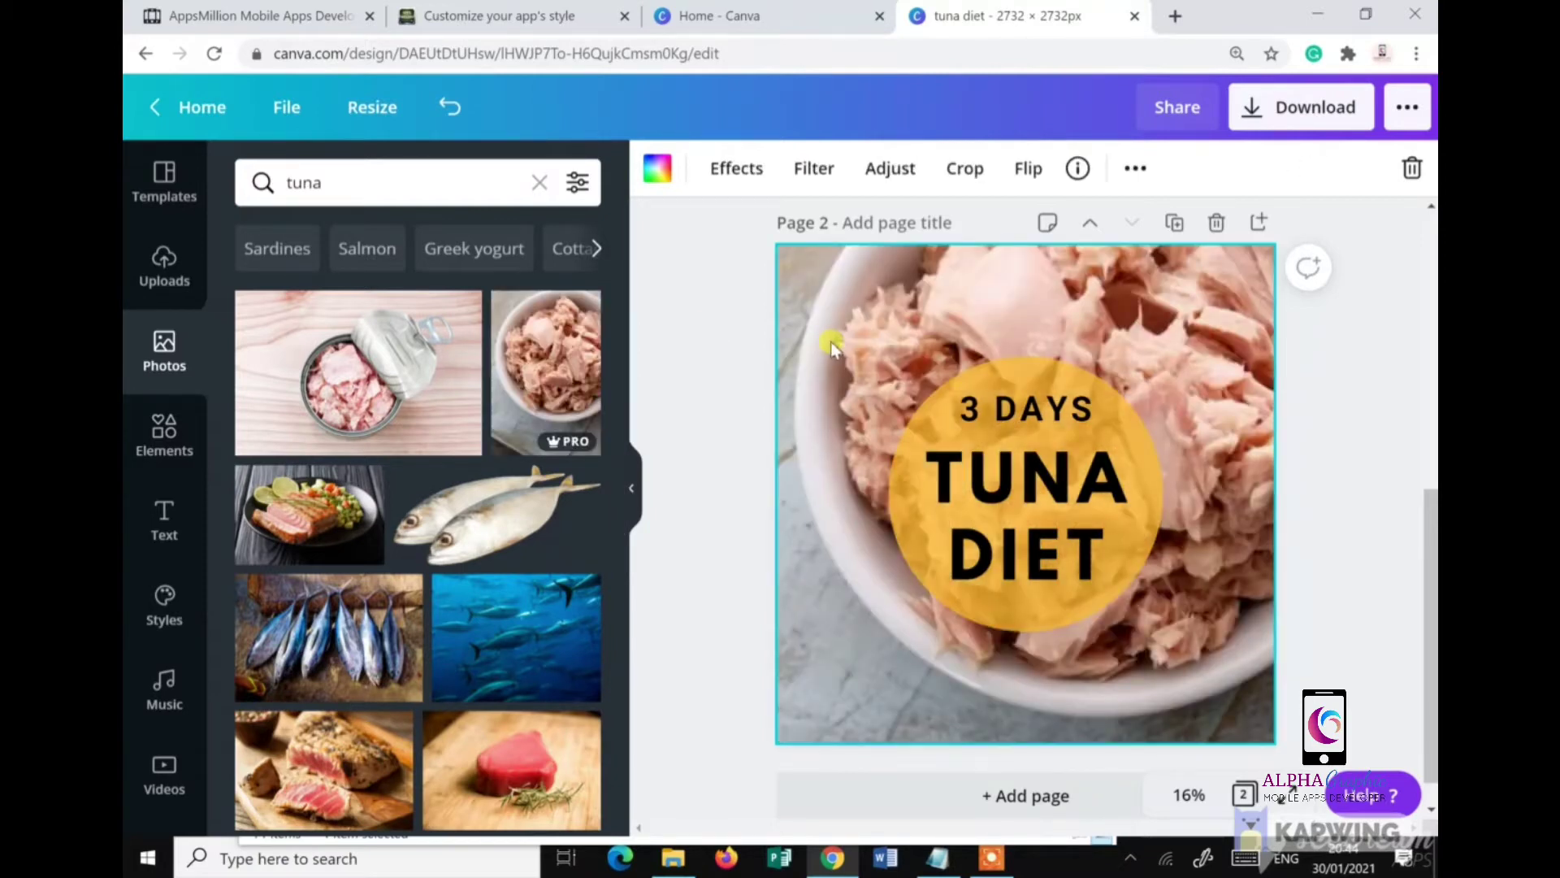
# Step: Replace page 2's background photo with the tuna salad with tomatoes on a square white plate
pyautogui.scroll(-4, 472, 529)
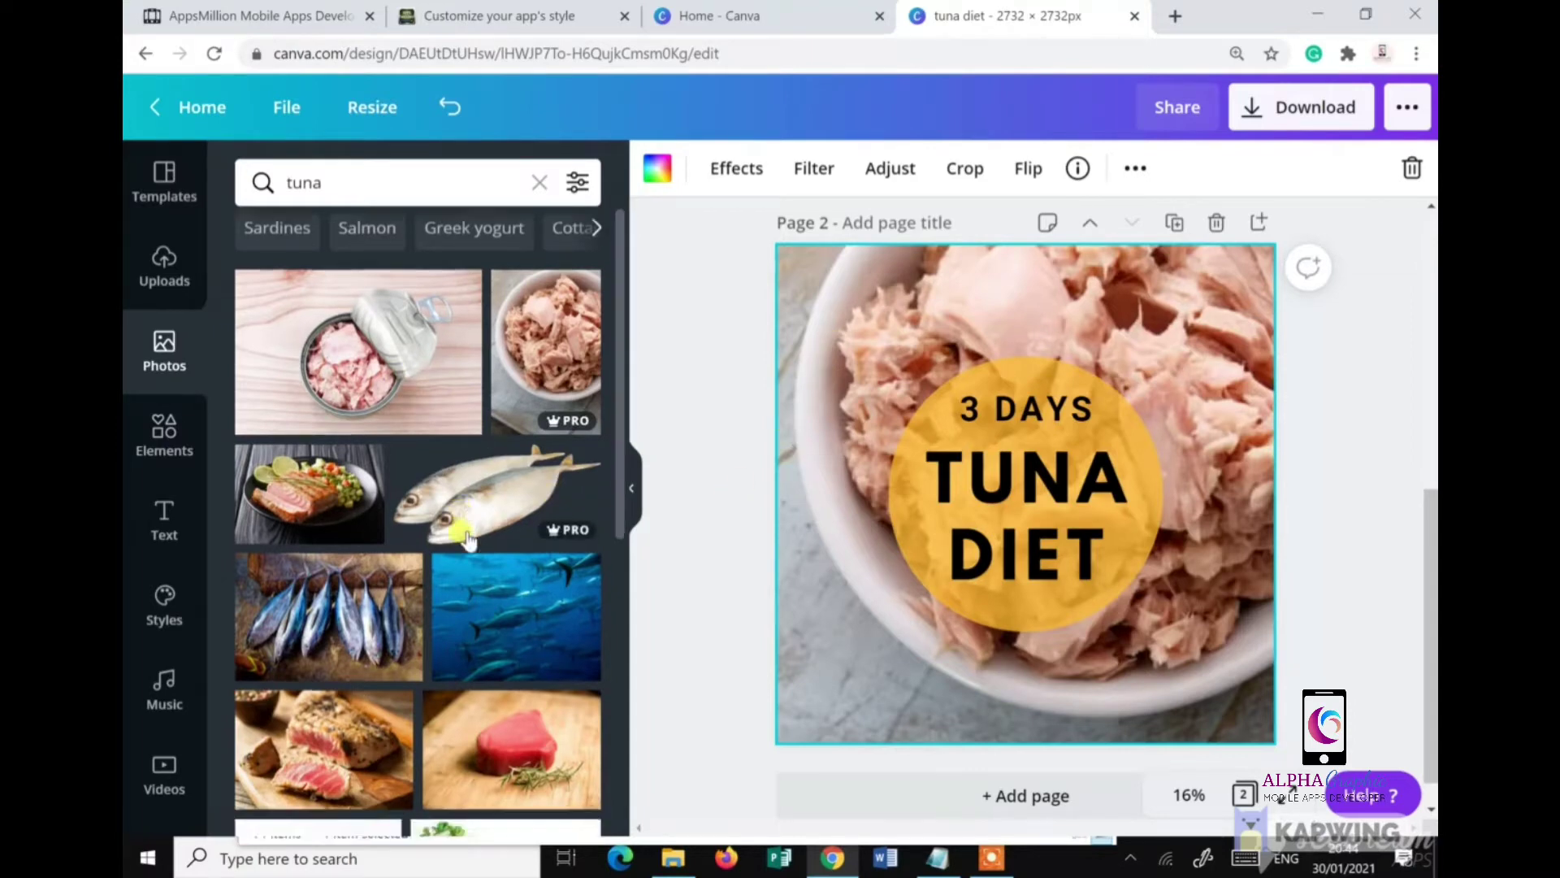
pyautogui.scroll(-3, 529, 552)
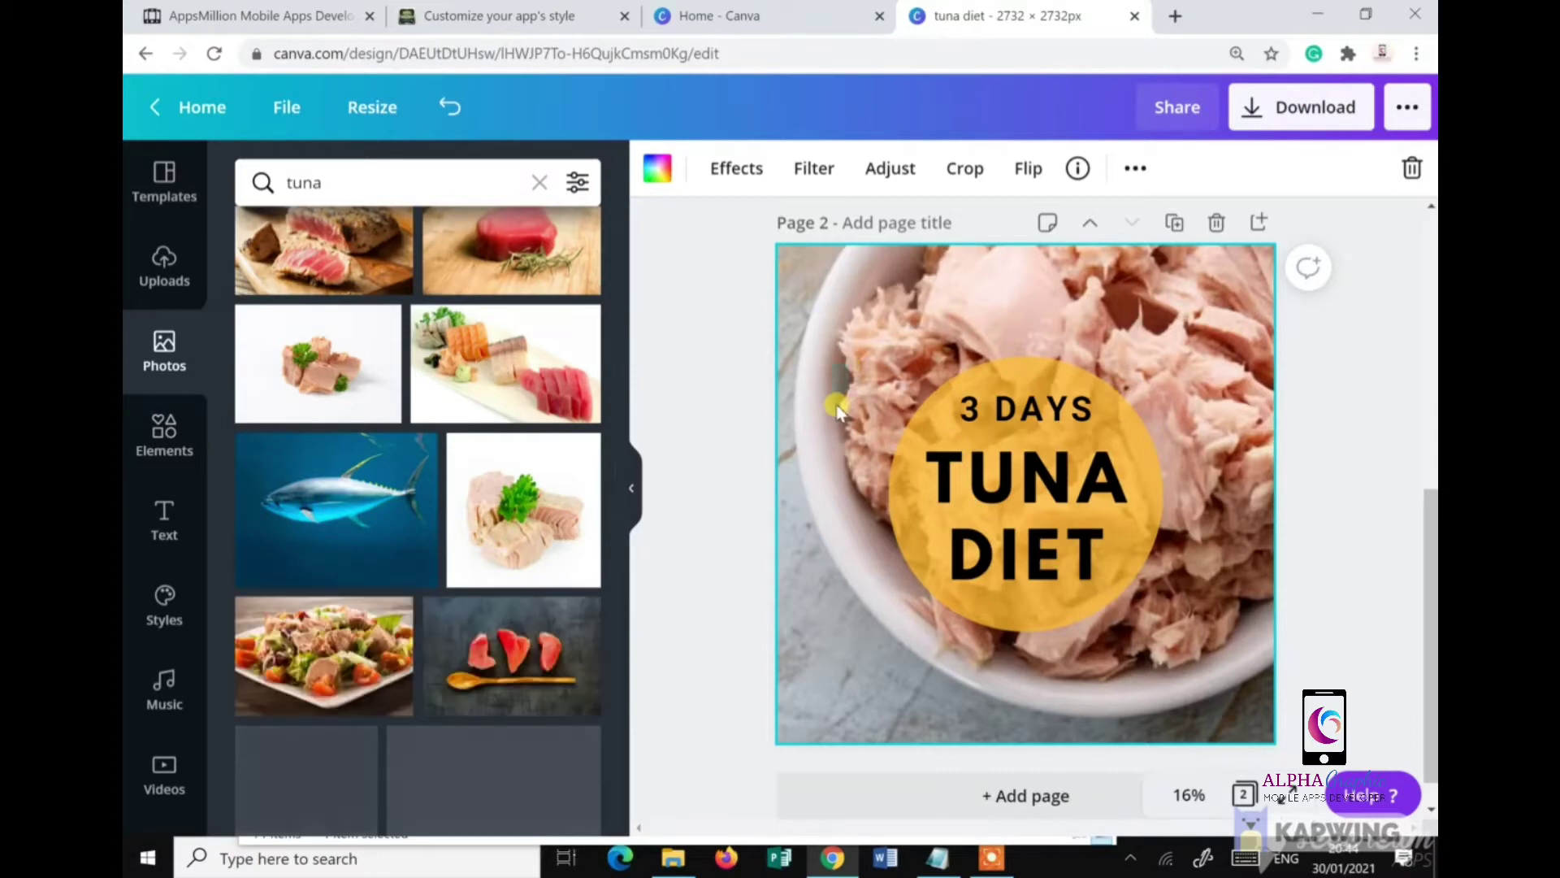
pyautogui.moveTo(325, 650); pyautogui.dragTo(776, 538)
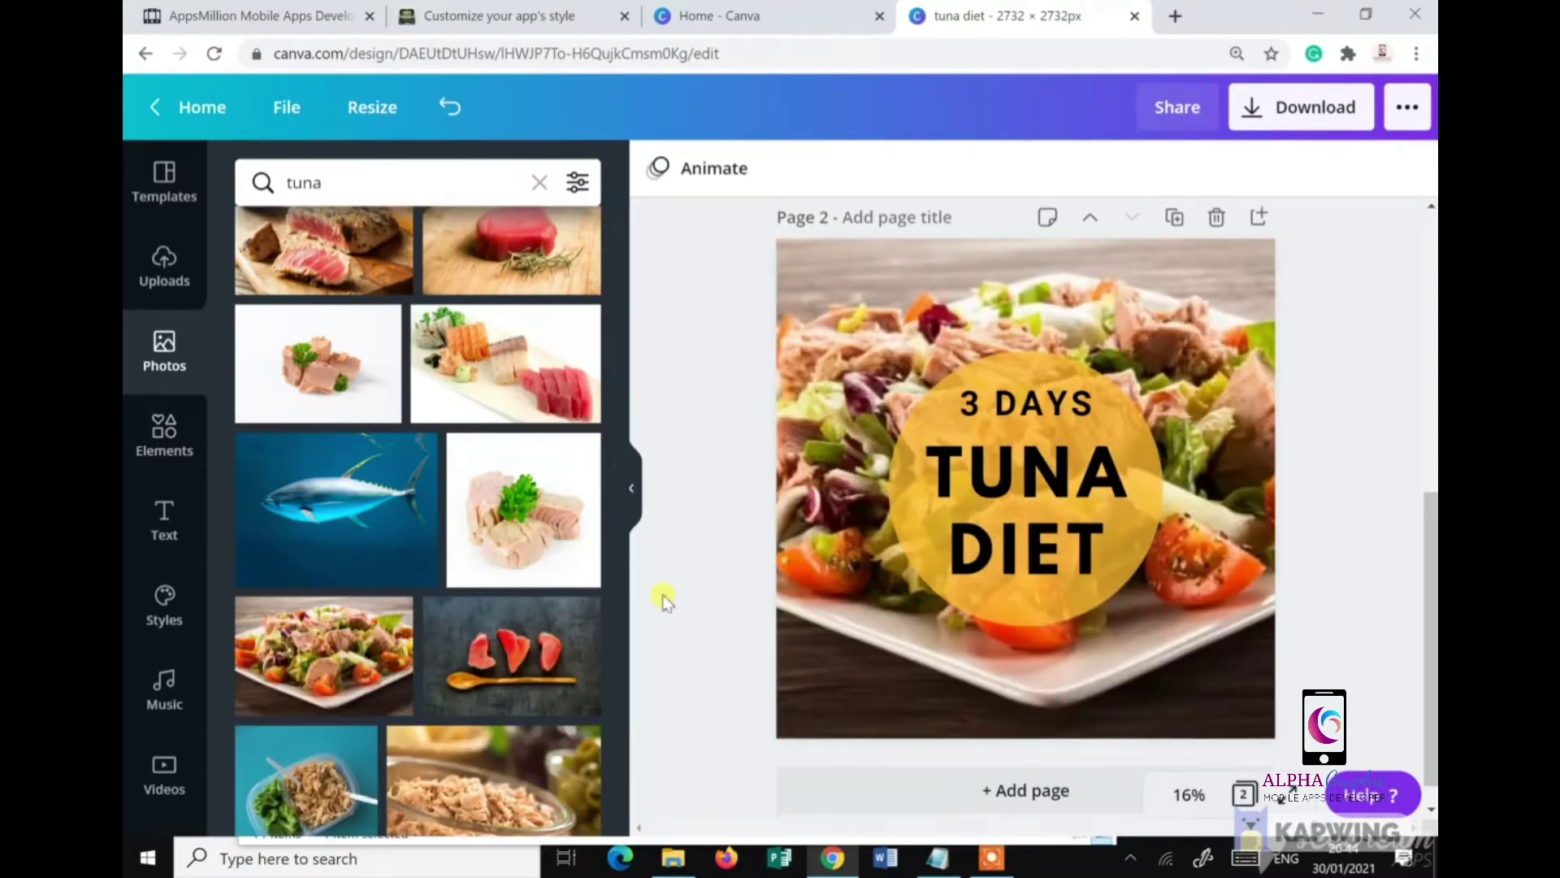
pyautogui.scroll(-1, 662, 593)
pyautogui.scroll(-4, 516, 681)
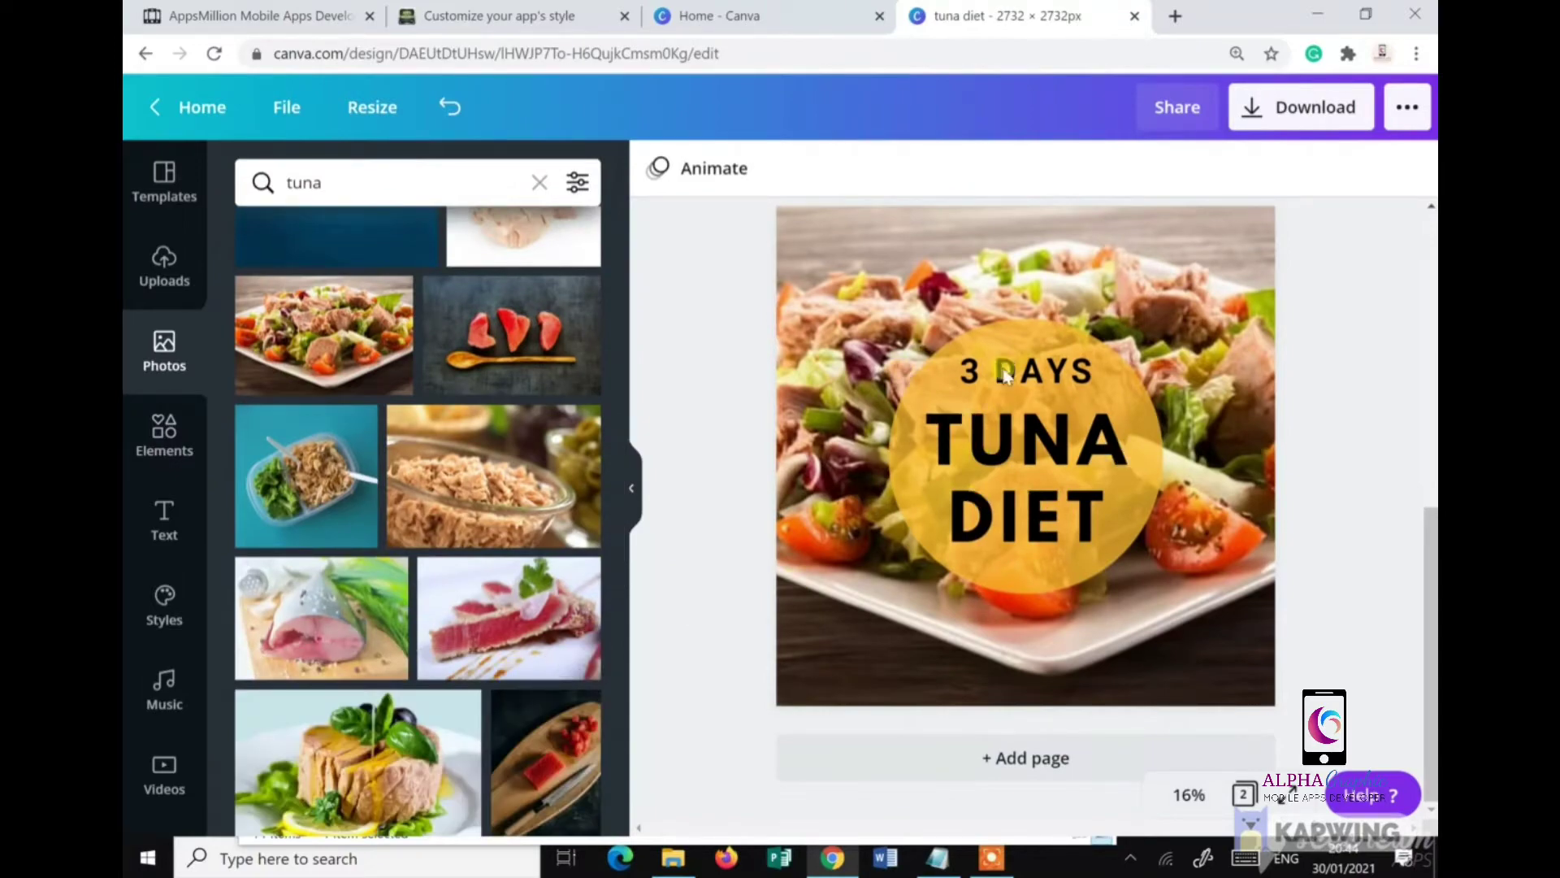
pyautogui.scroll(5, 1251, 471)
pyautogui.scroll(-5, 1253, 470)
pyautogui.scroll(5, 1251, 470)
pyautogui.scroll(-5, 1006, 398)
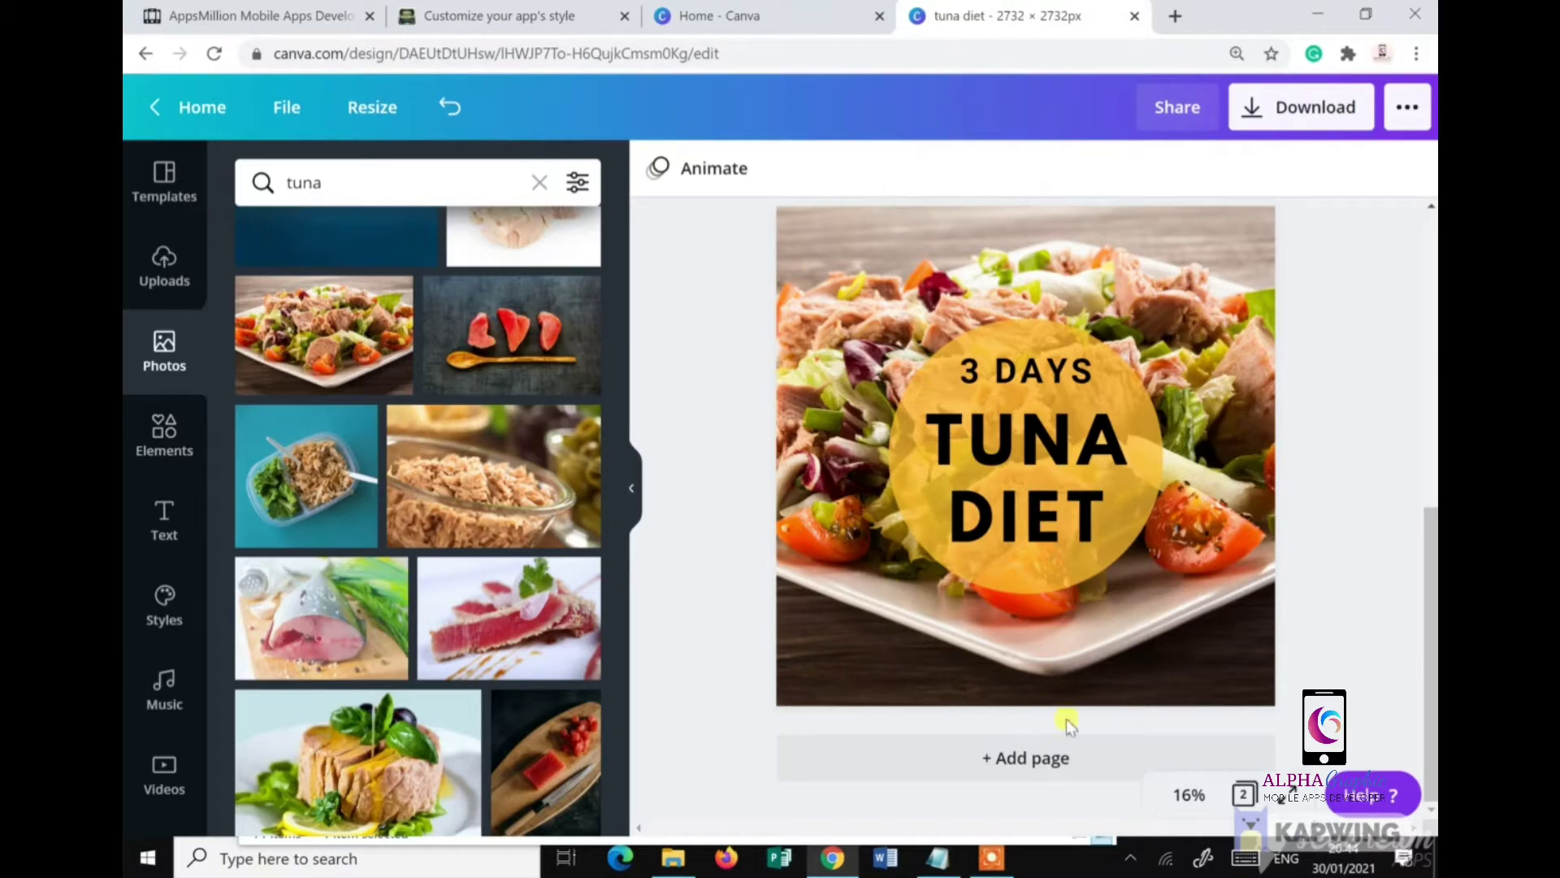
pyautogui.scroll(5, 1148, 389)
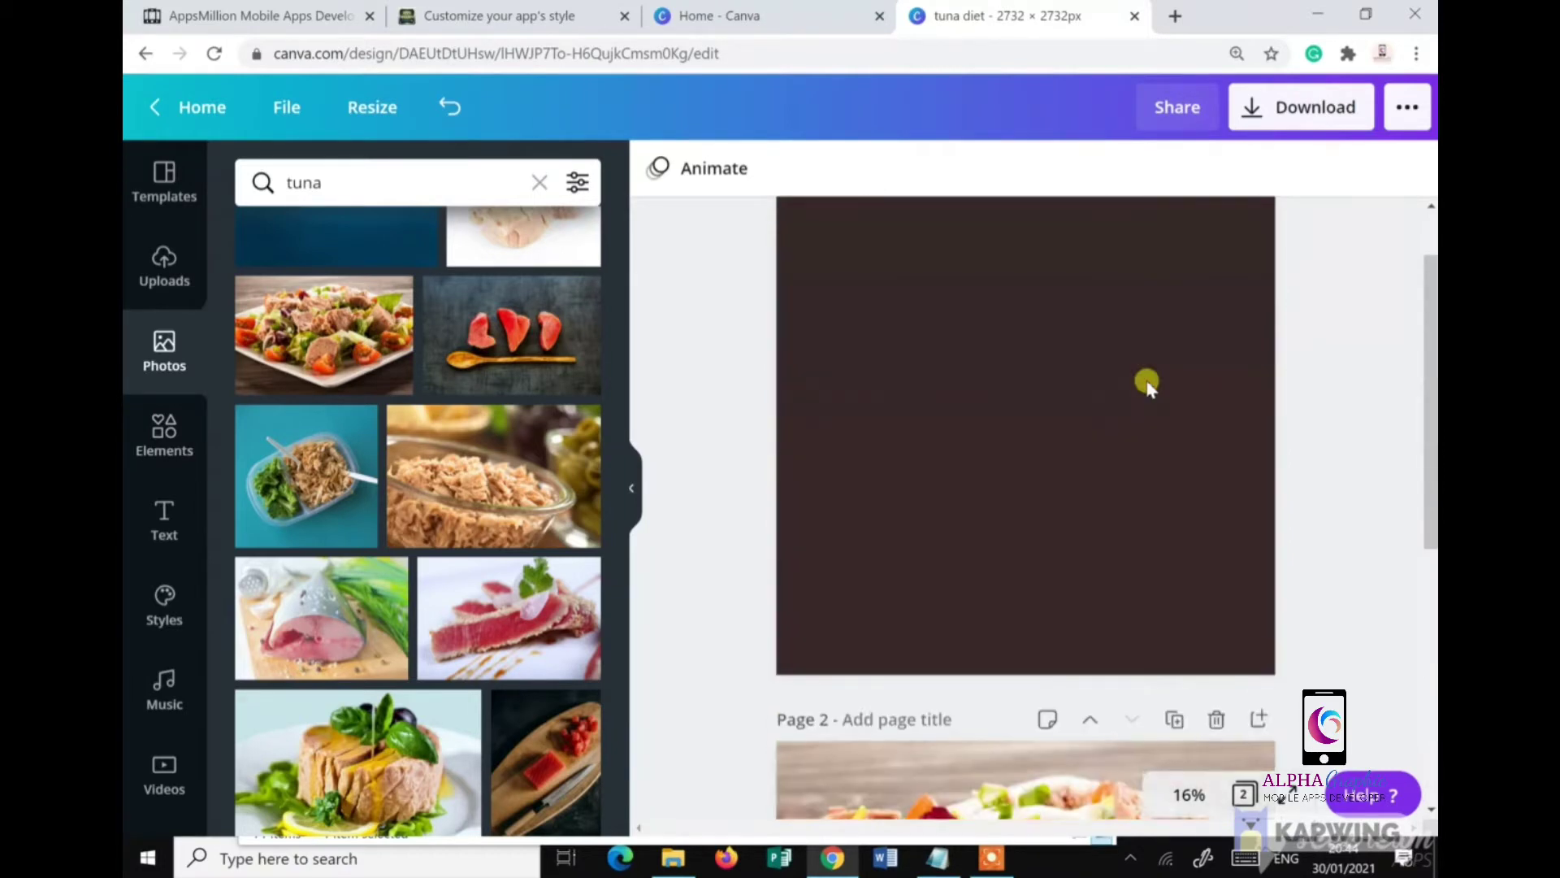
# Step: Download all pages of the design as PNG at 2732 × 2732 px and show tuna diet.zip in its folder
pyautogui.click(1304, 122)
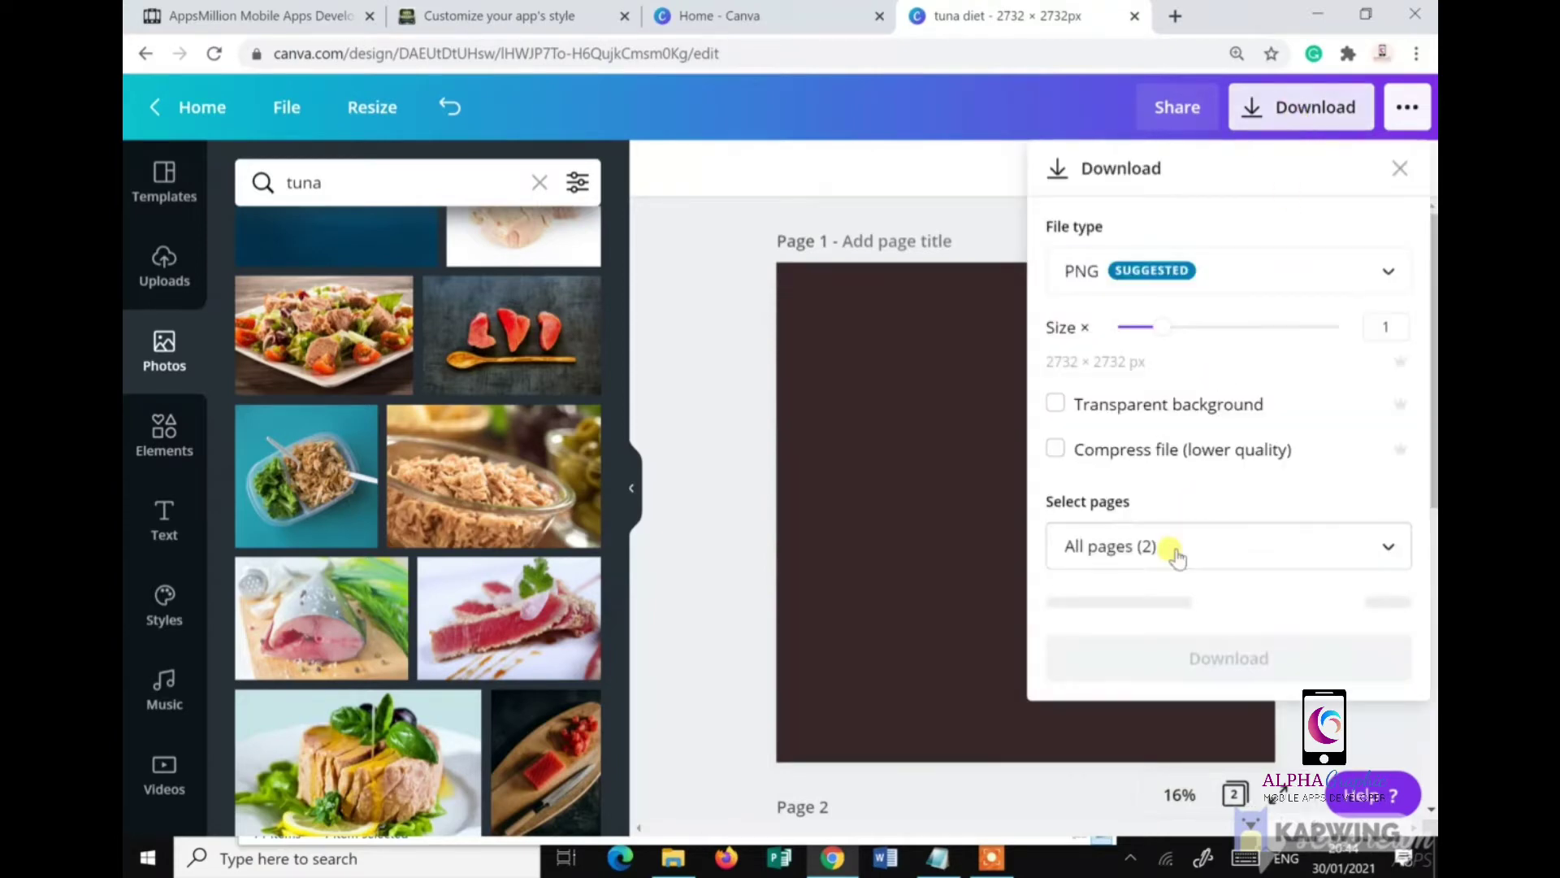
pyautogui.click(1195, 605)
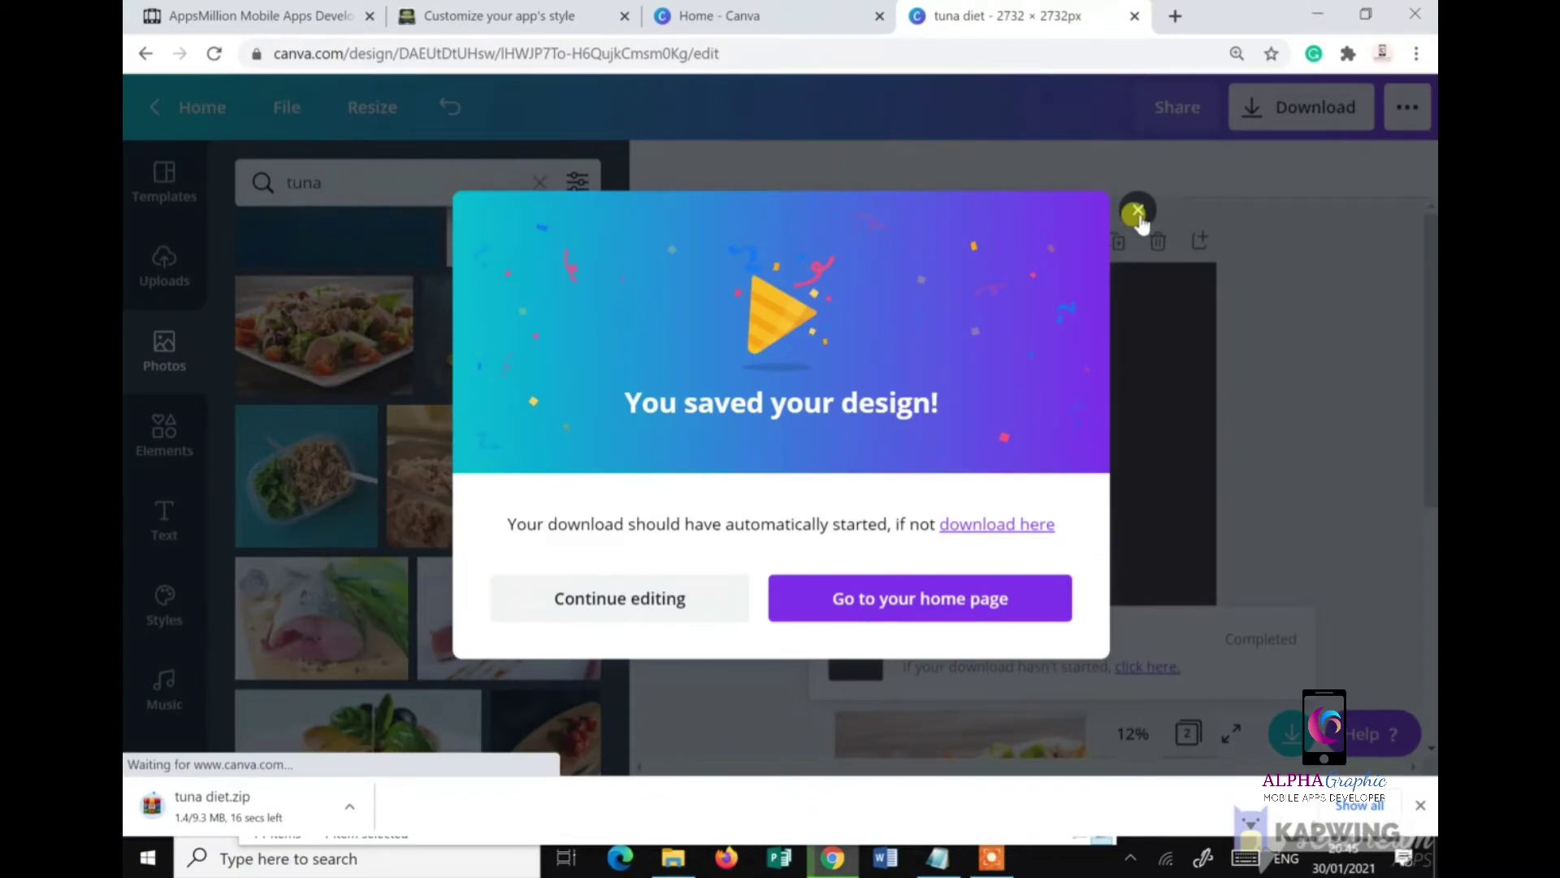
pyautogui.click(1138, 212)
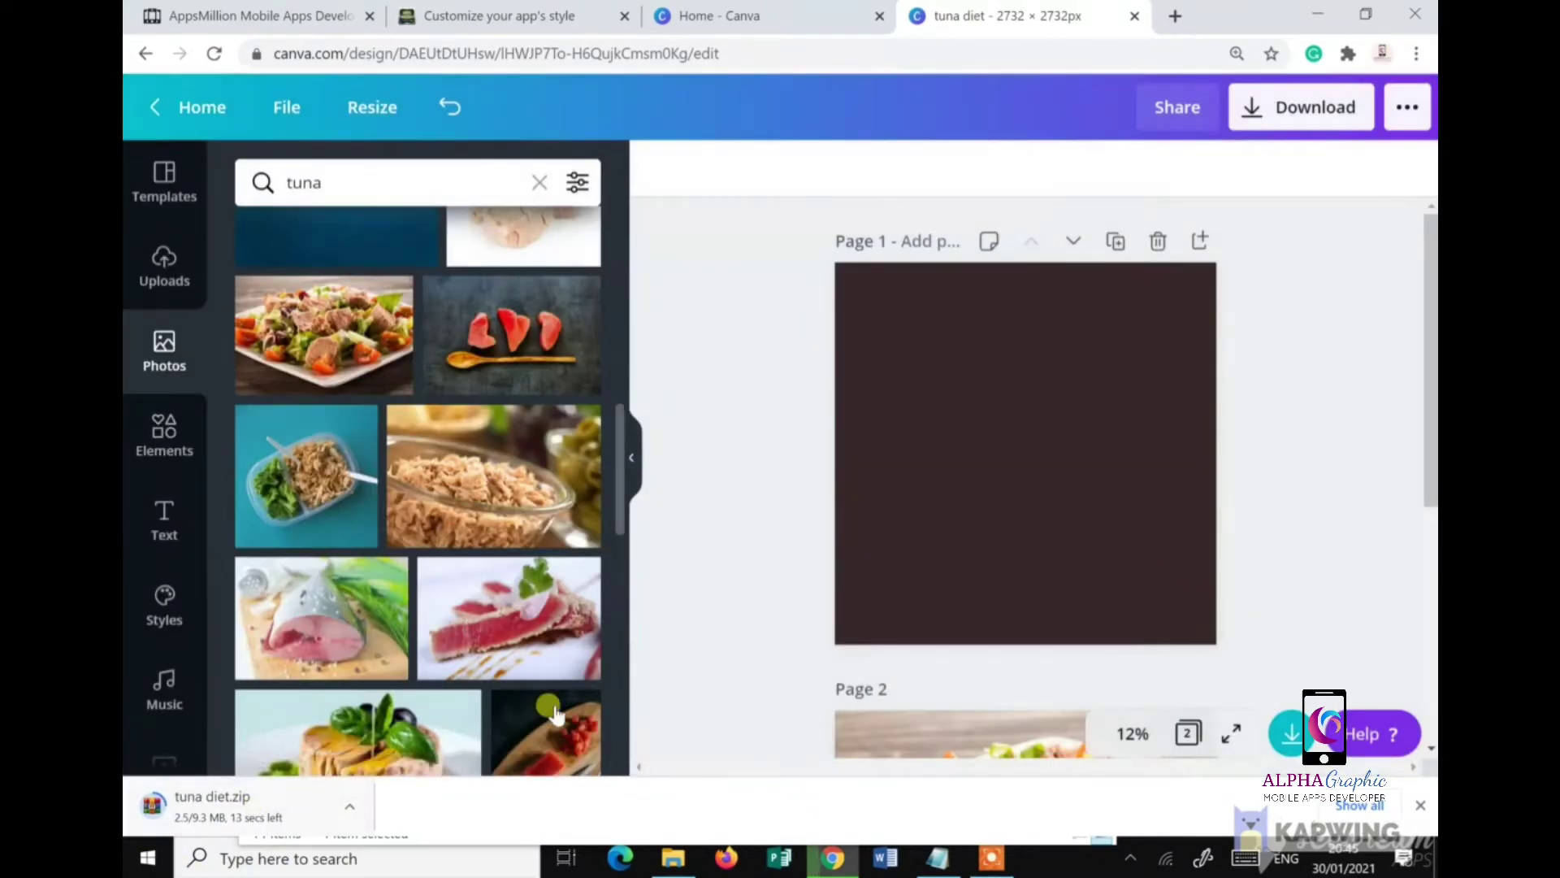
pyautogui.click(349, 808)
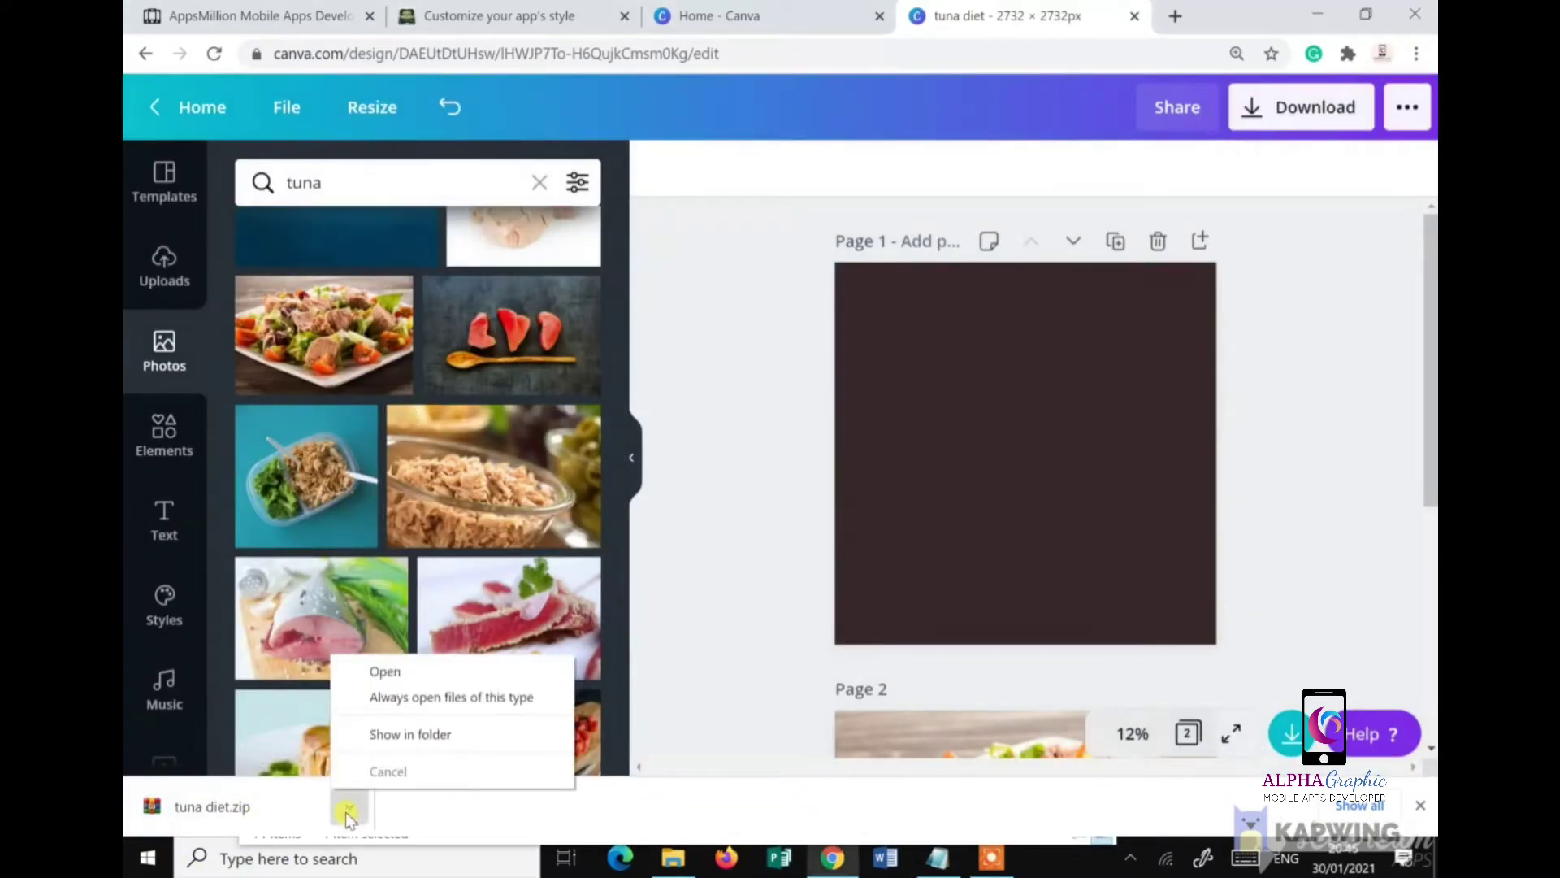
pyautogui.click(390, 734)
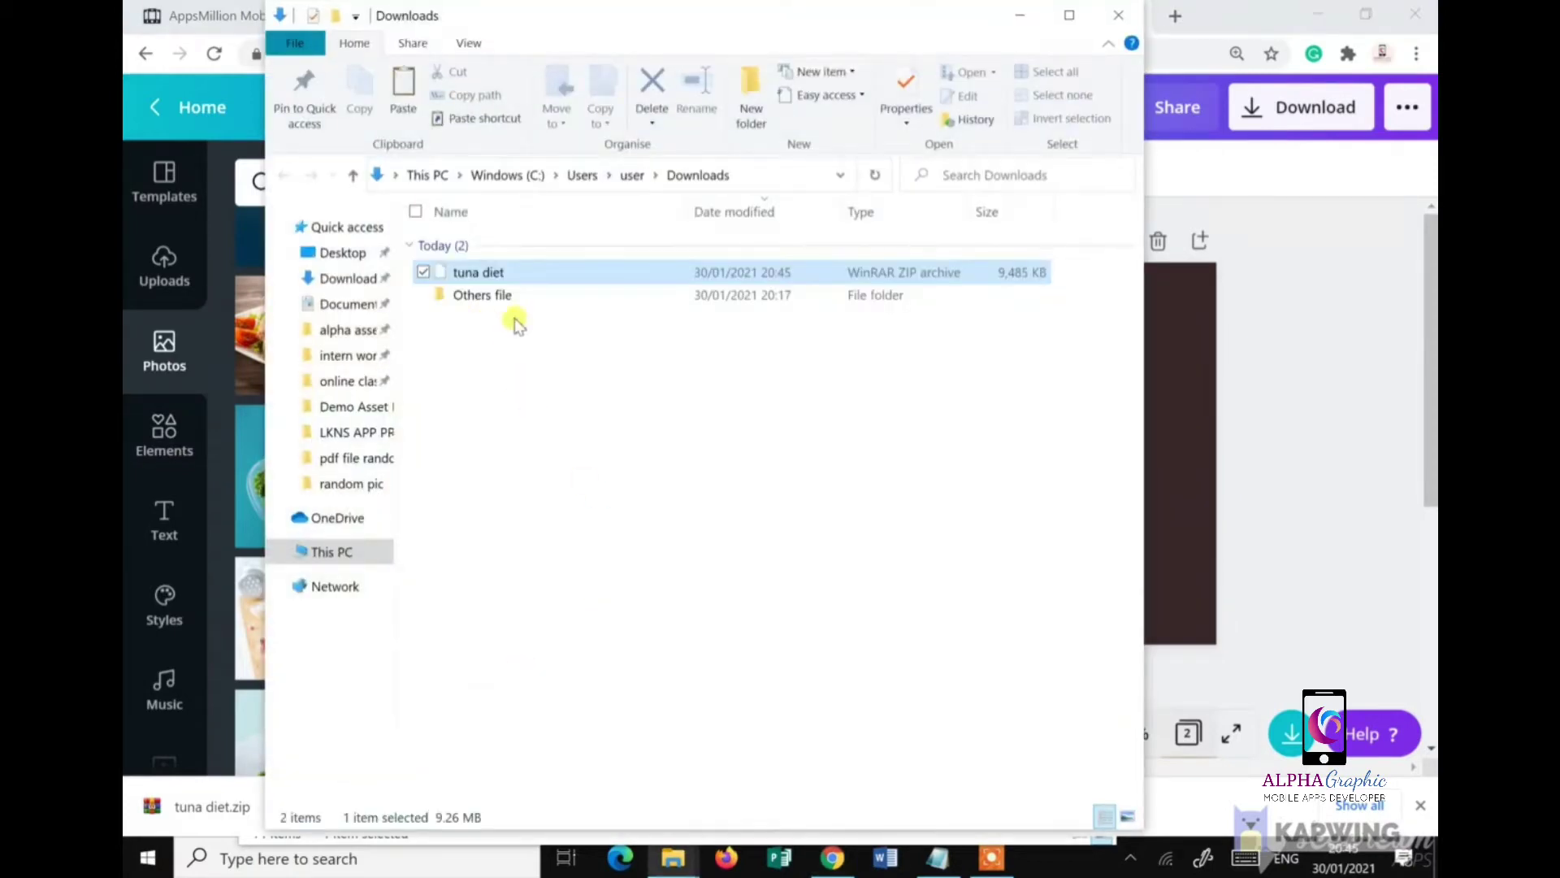
# Step: Extract the tuna diet archive directly into the Downloads folder and display the files as large thumbnails
pyautogui.doubleClick(503, 277)
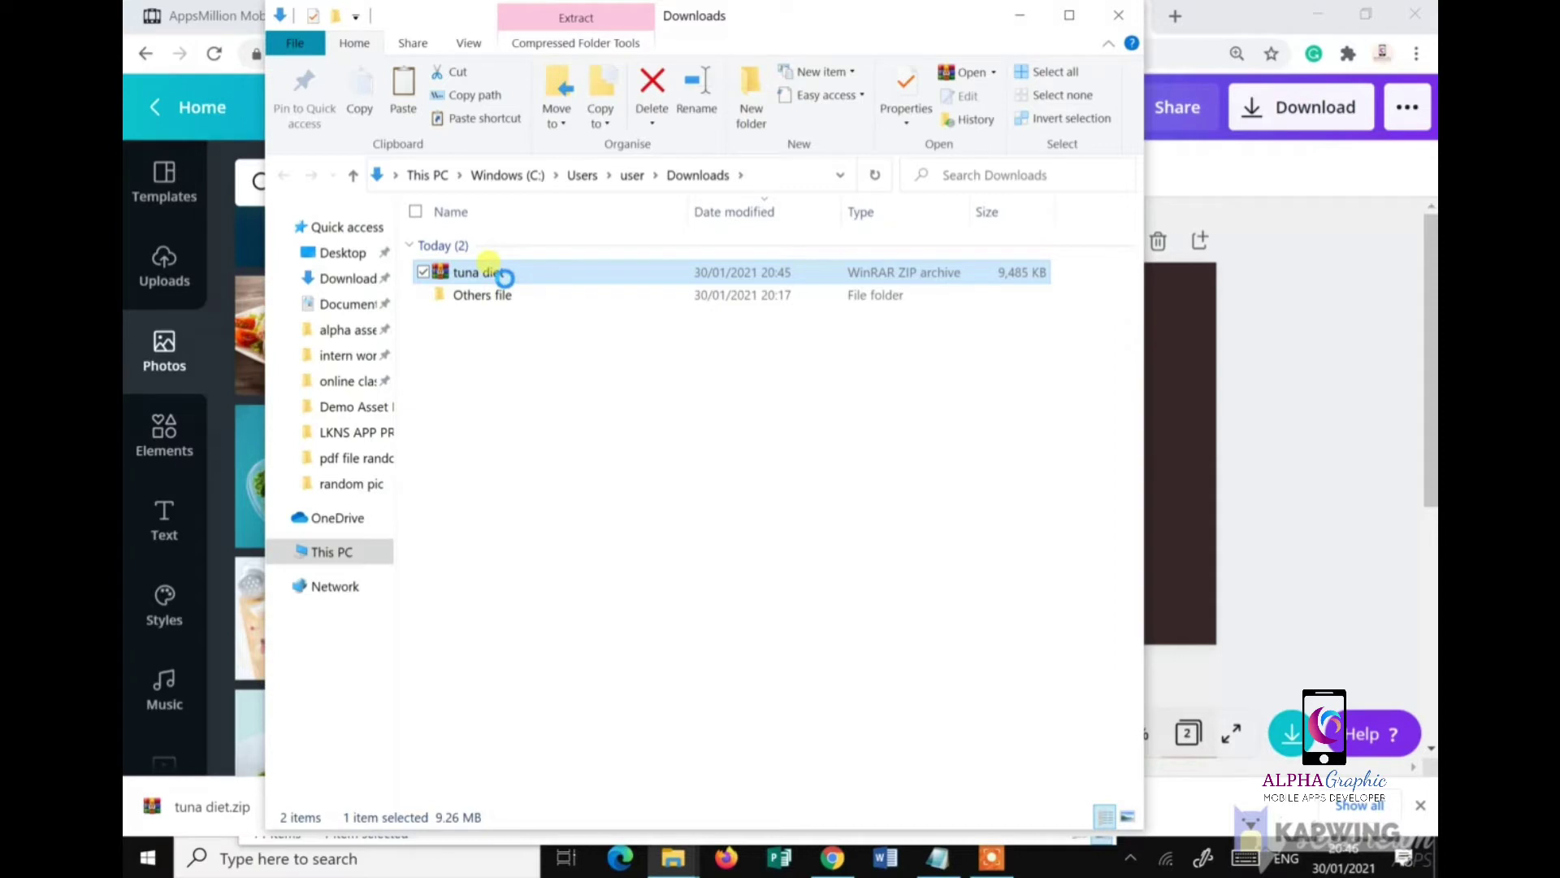
pyautogui.rightClick(503, 281)
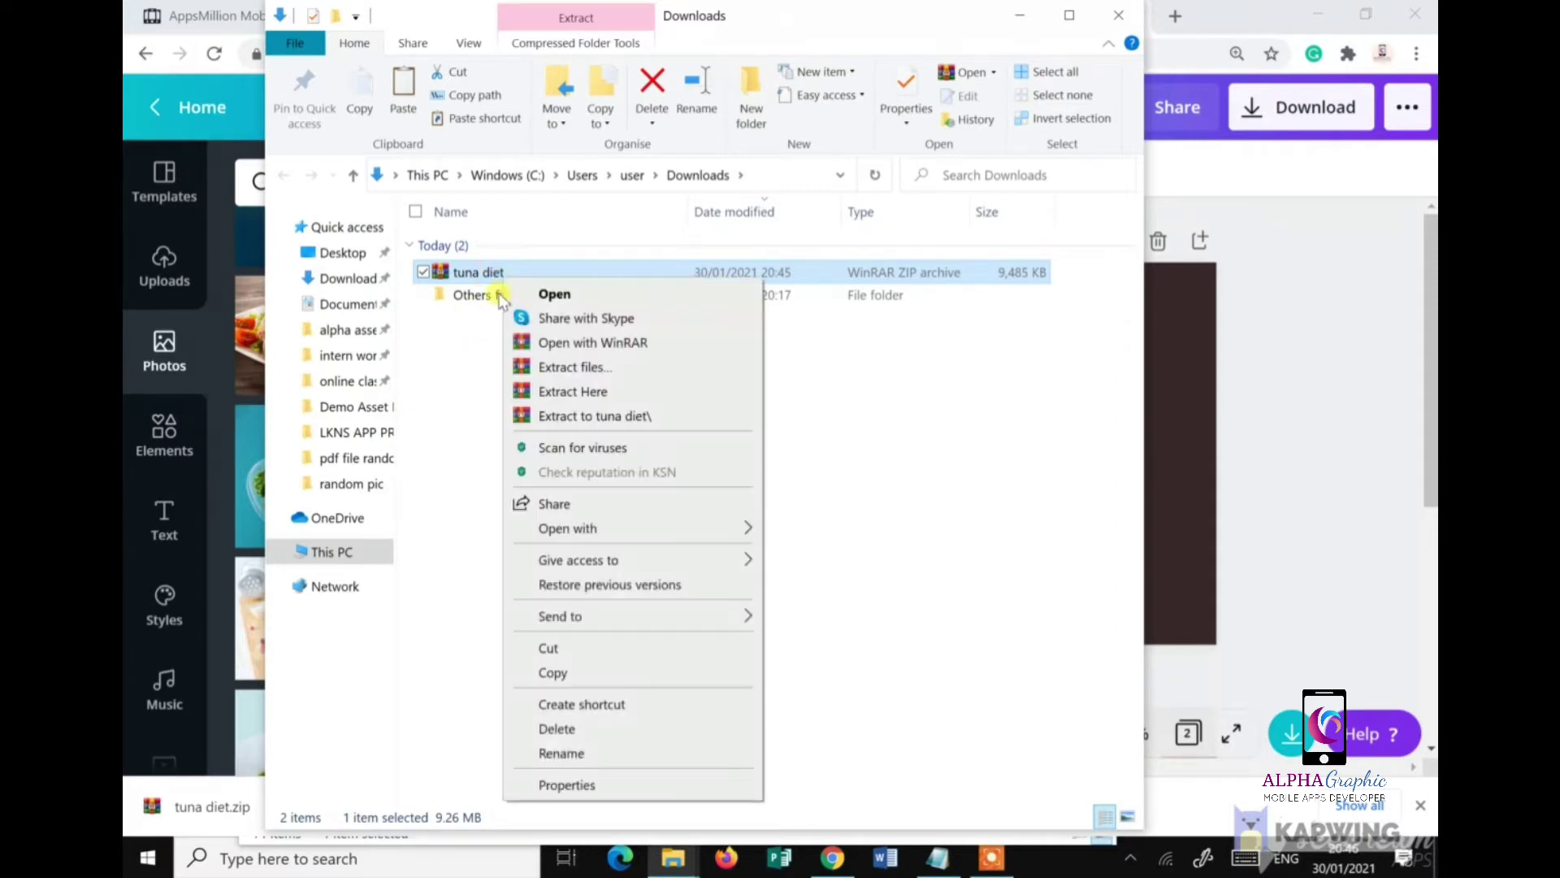
pyautogui.click(616, 391)
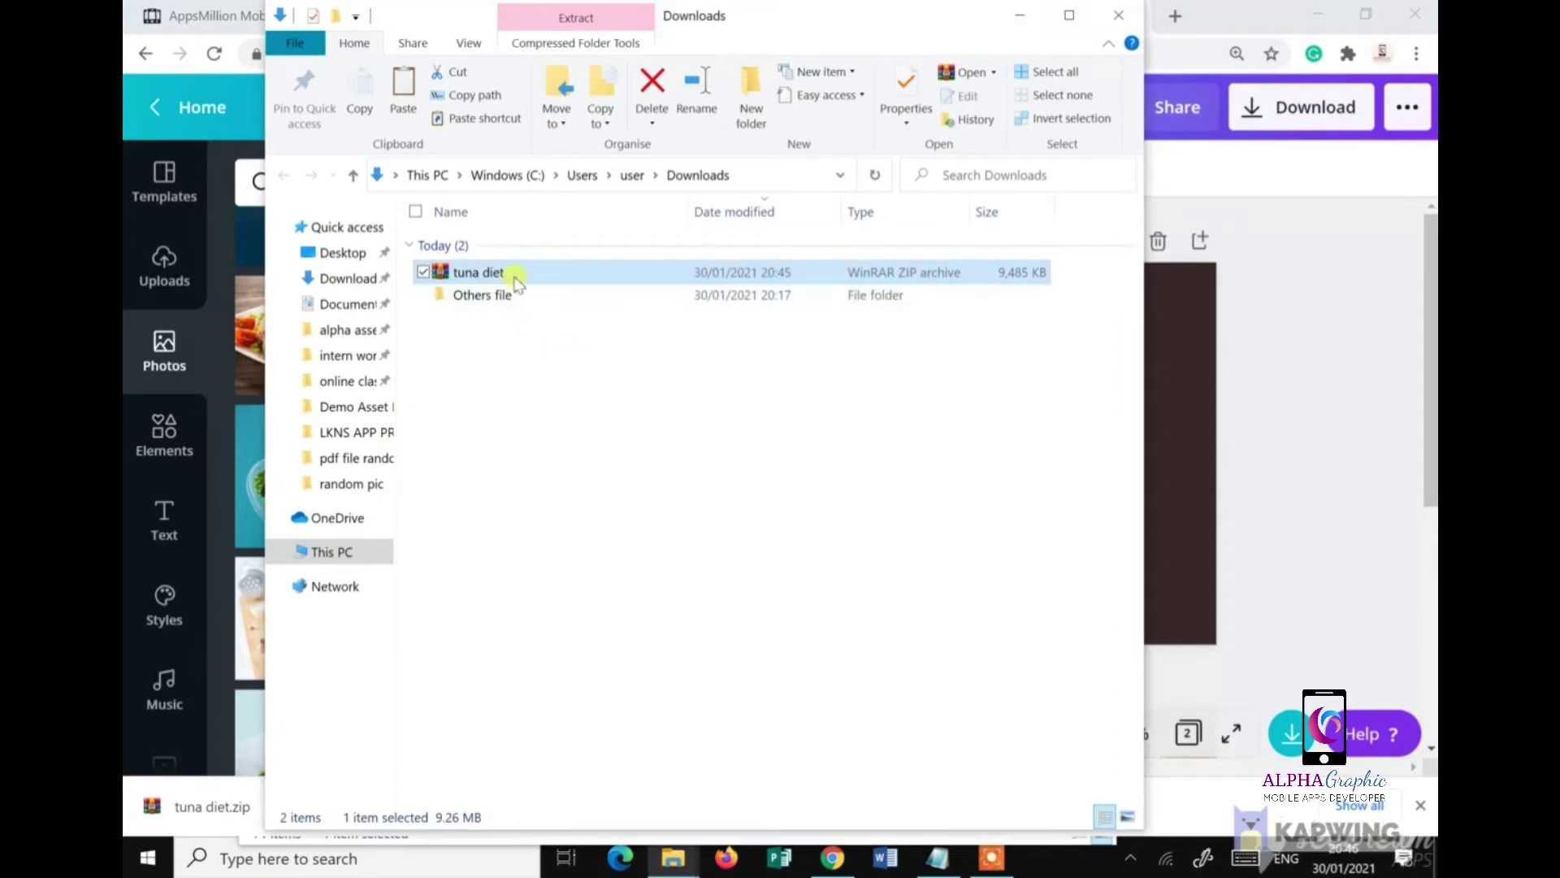
pyautogui.click(1128, 816)
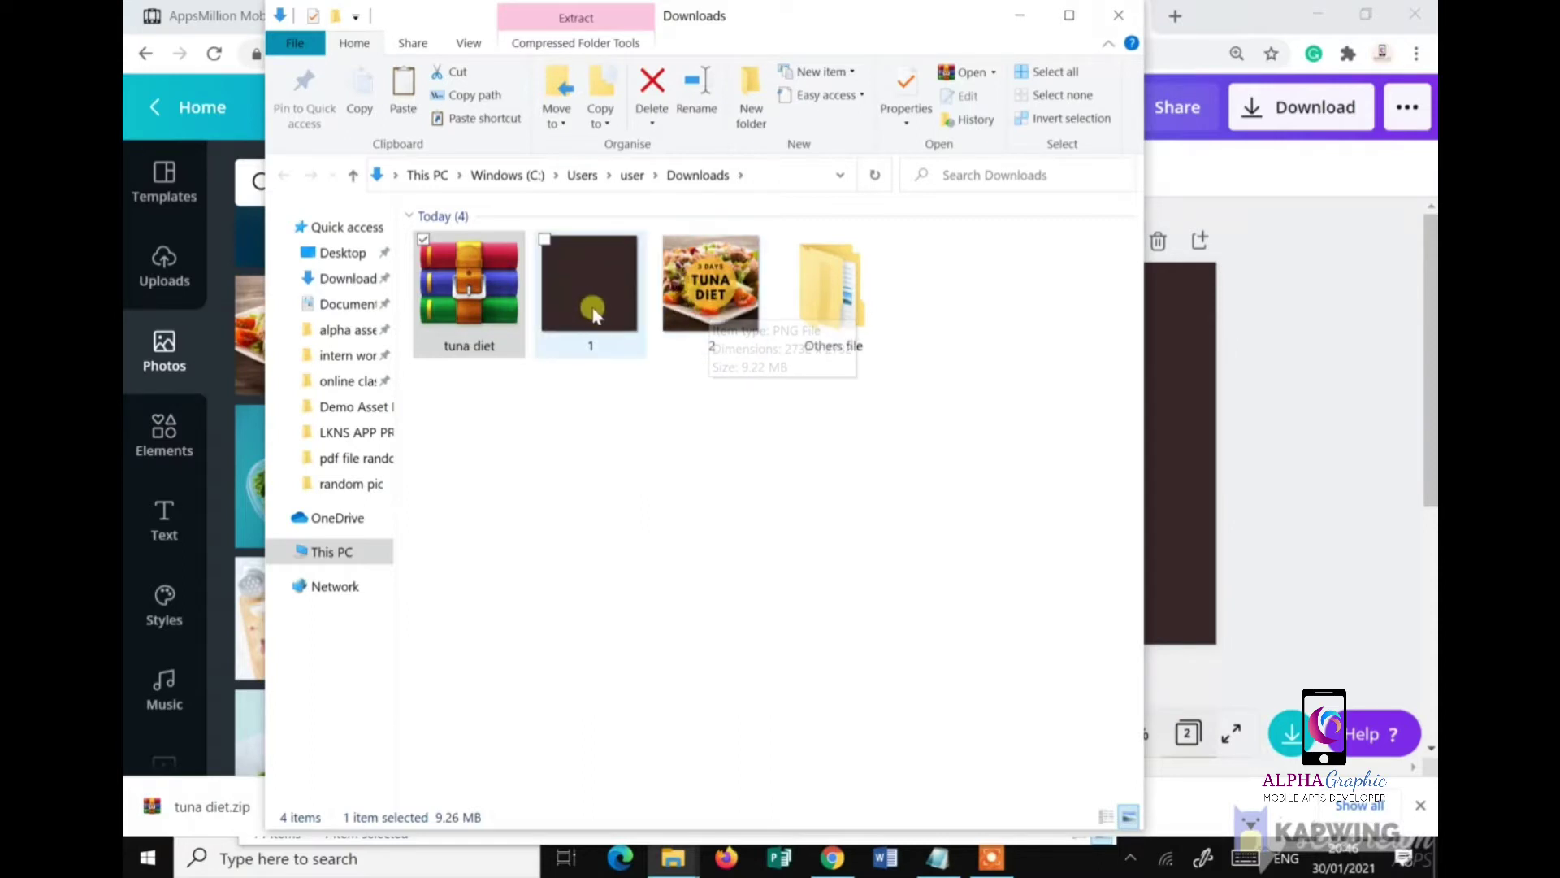
pyautogui.click(673, 461)
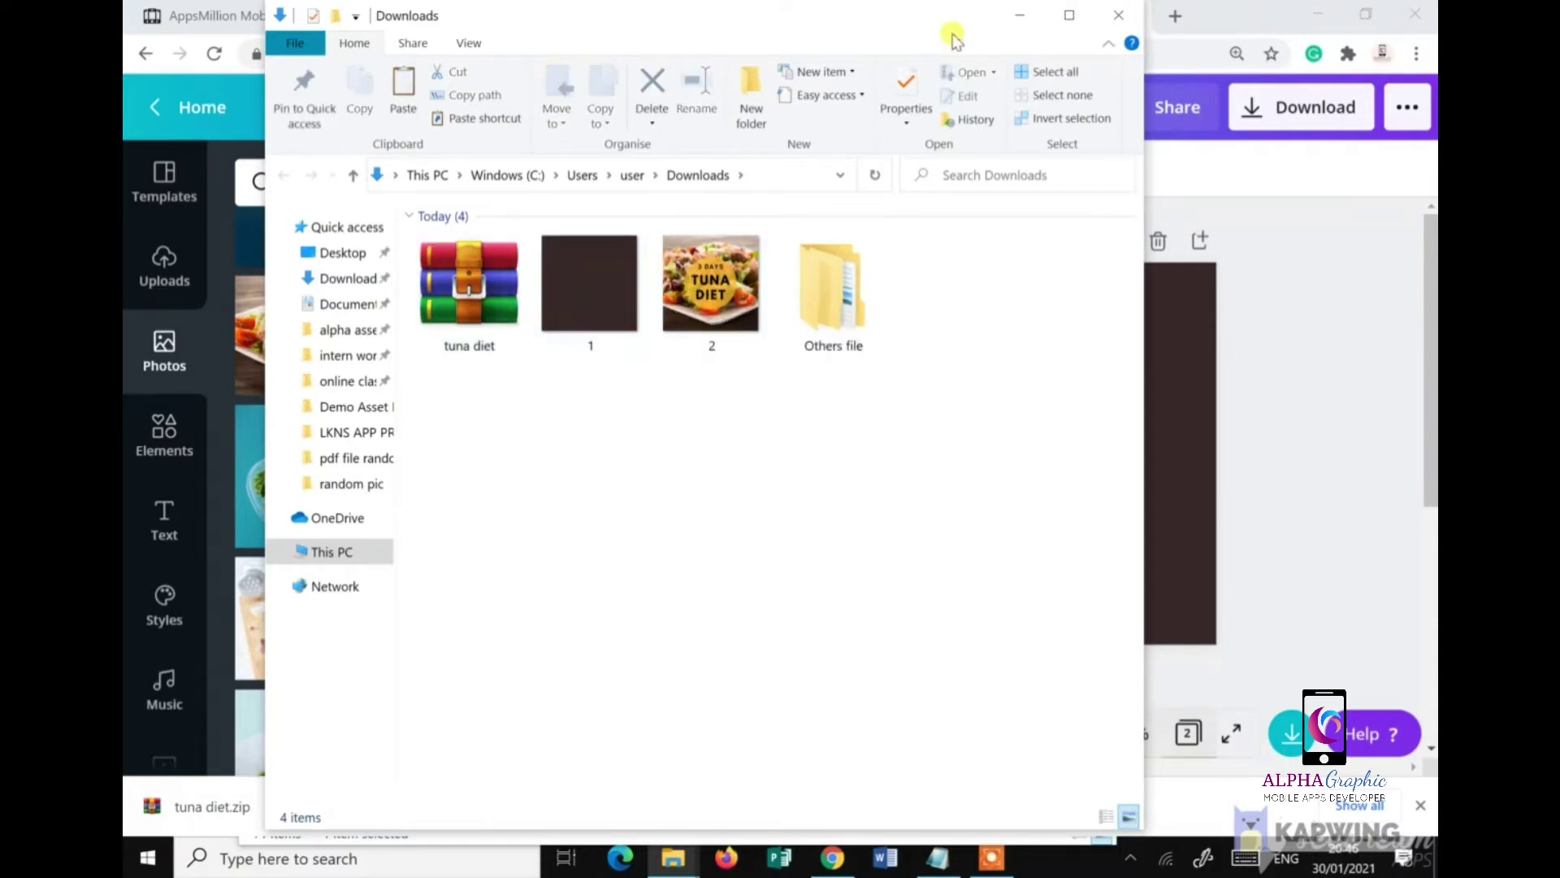
# Step: Switch to the app's style editor on create.appsmillion.com and start changing the unified homepage image
pyautogui.click(1017, 20)
pyautogui.click(468, 14)
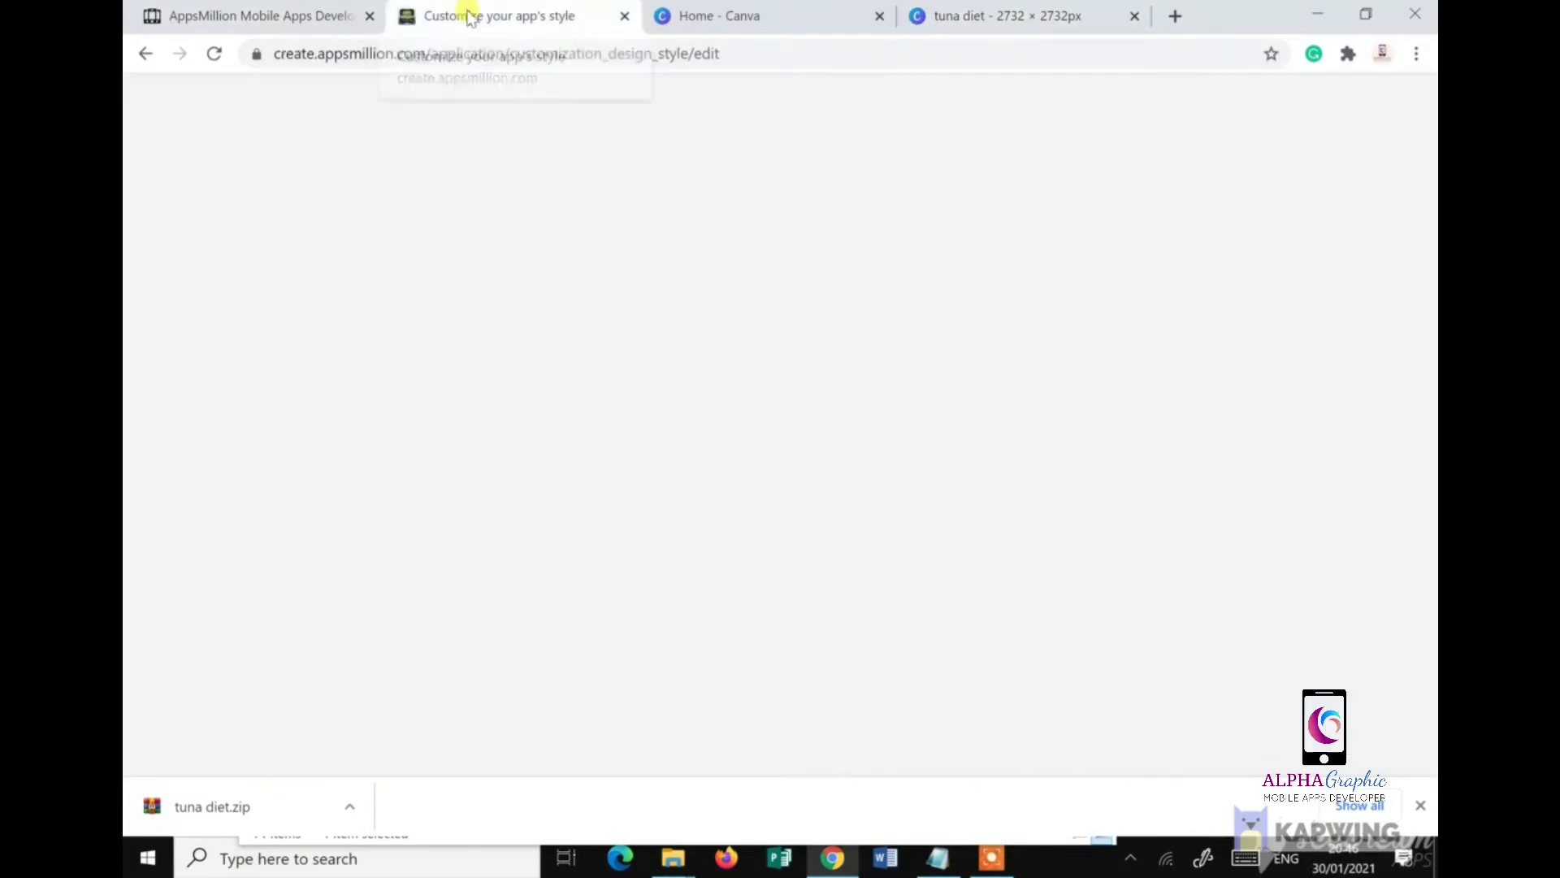
pyautogui.scroll(5, 724, 472)
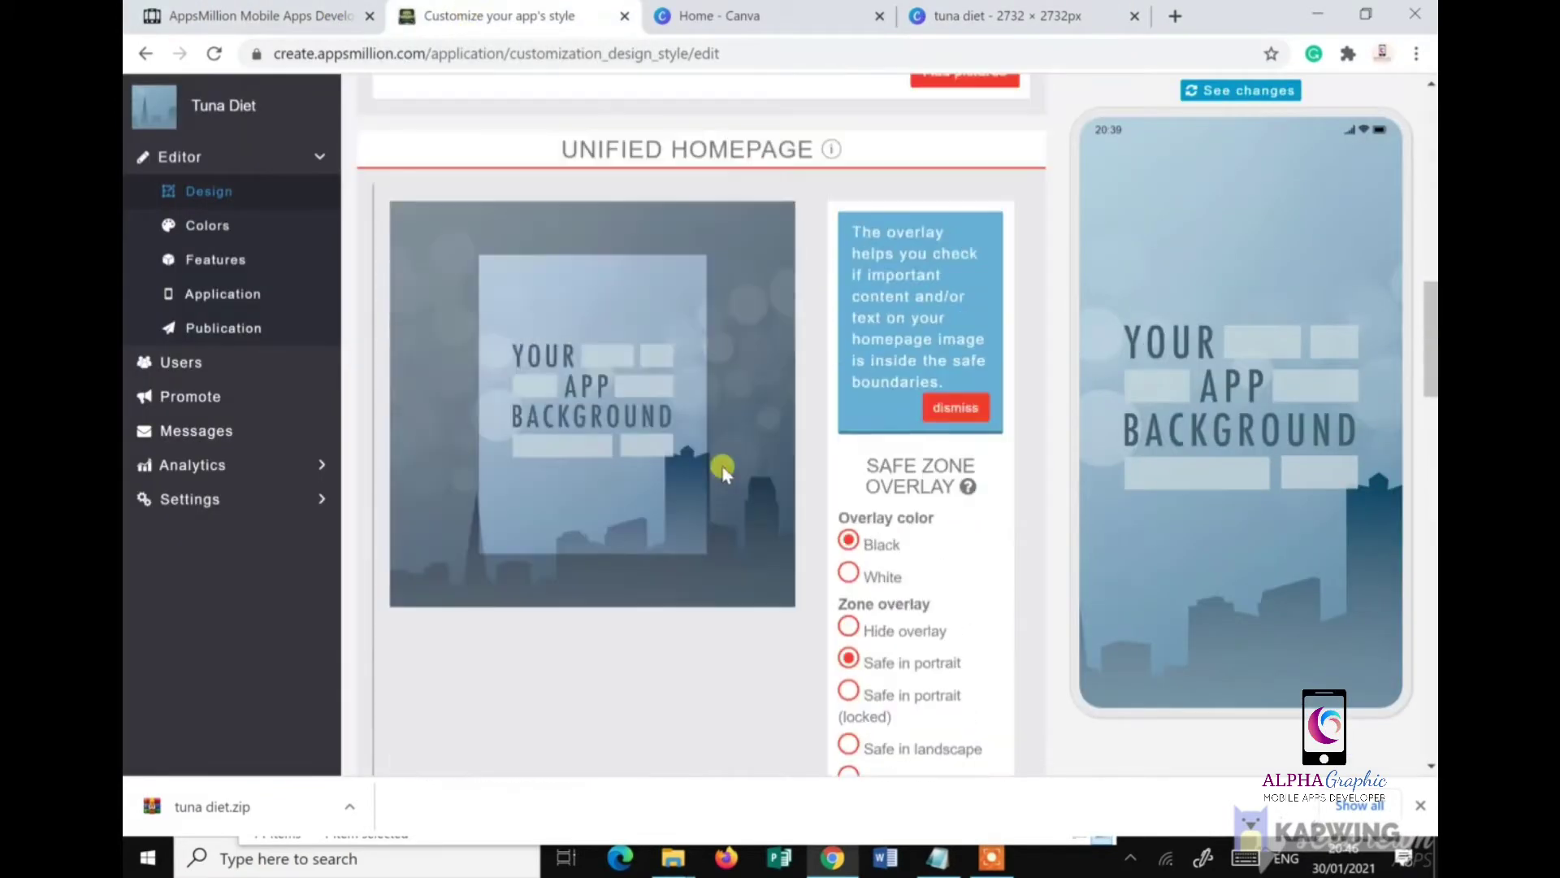
pyautogui.scroll(-3, 803, 474)
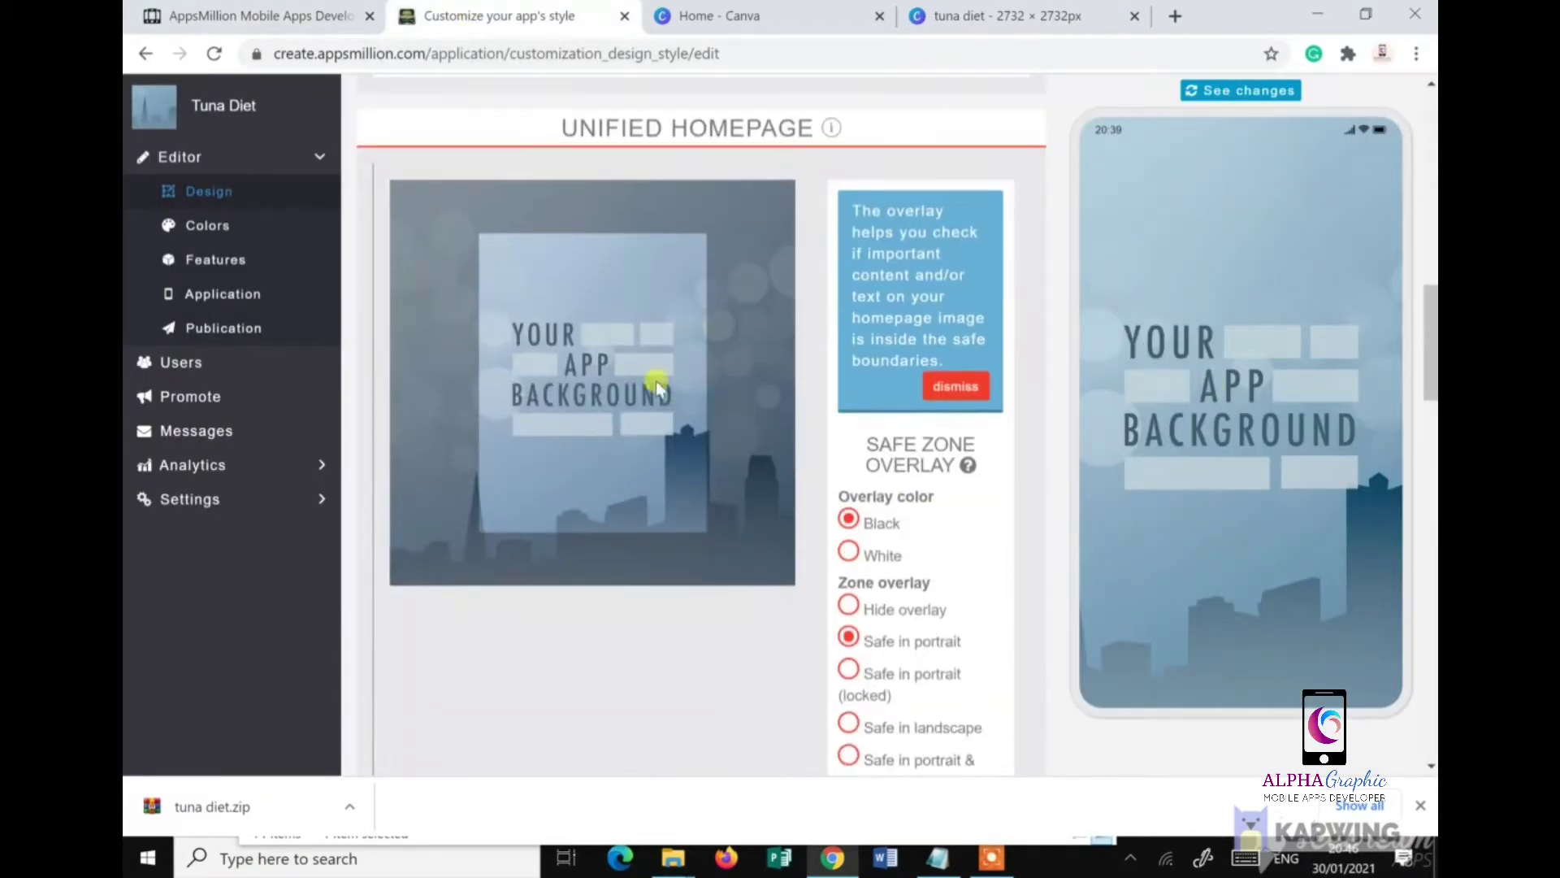
pyautogui.scroll(-1, 773, 618)
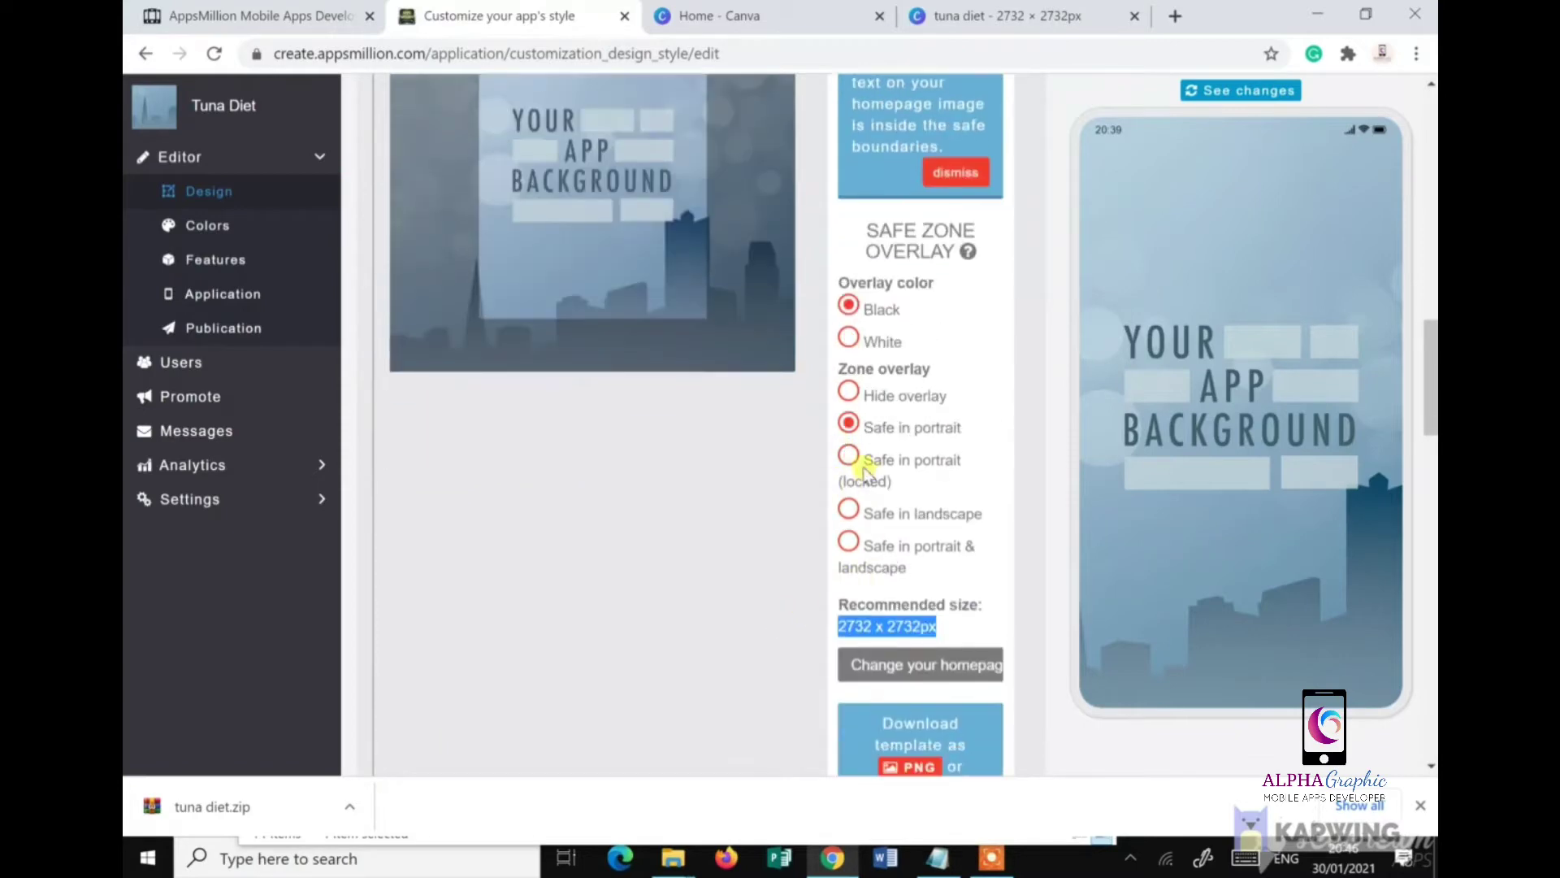
pyautogui.scroll(-1, 759, 582)
pyautogui.click(902, 557)
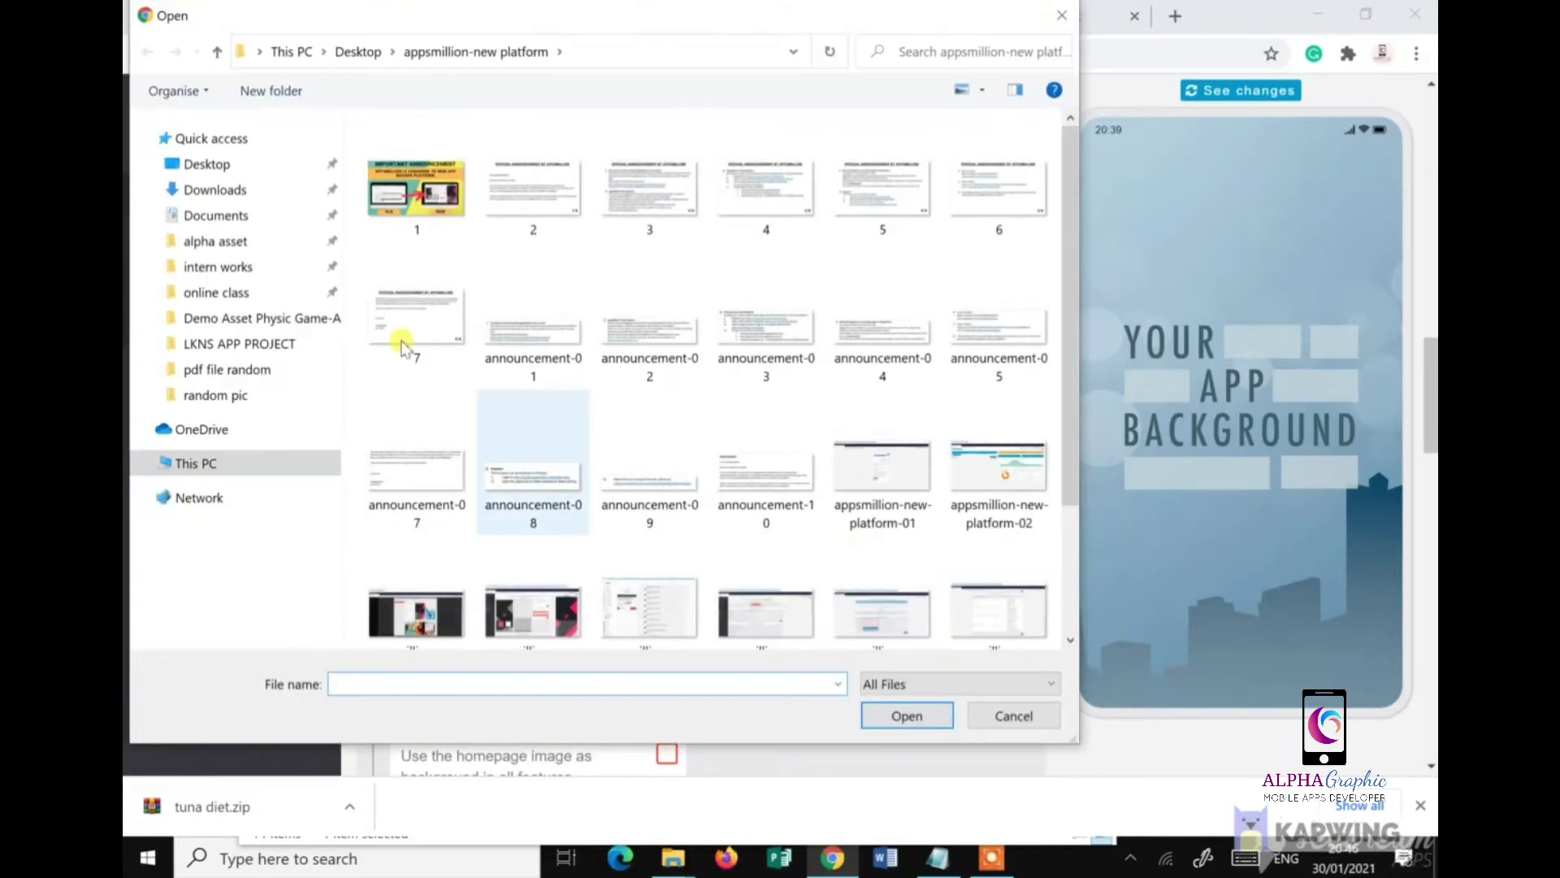
# Step: Browse Downloads with large icons and upload the plain dark brown image 1 as the homepage background, accepting the default crop
pyautogui.click(247, 167)
pyautogui.click(244, 190)
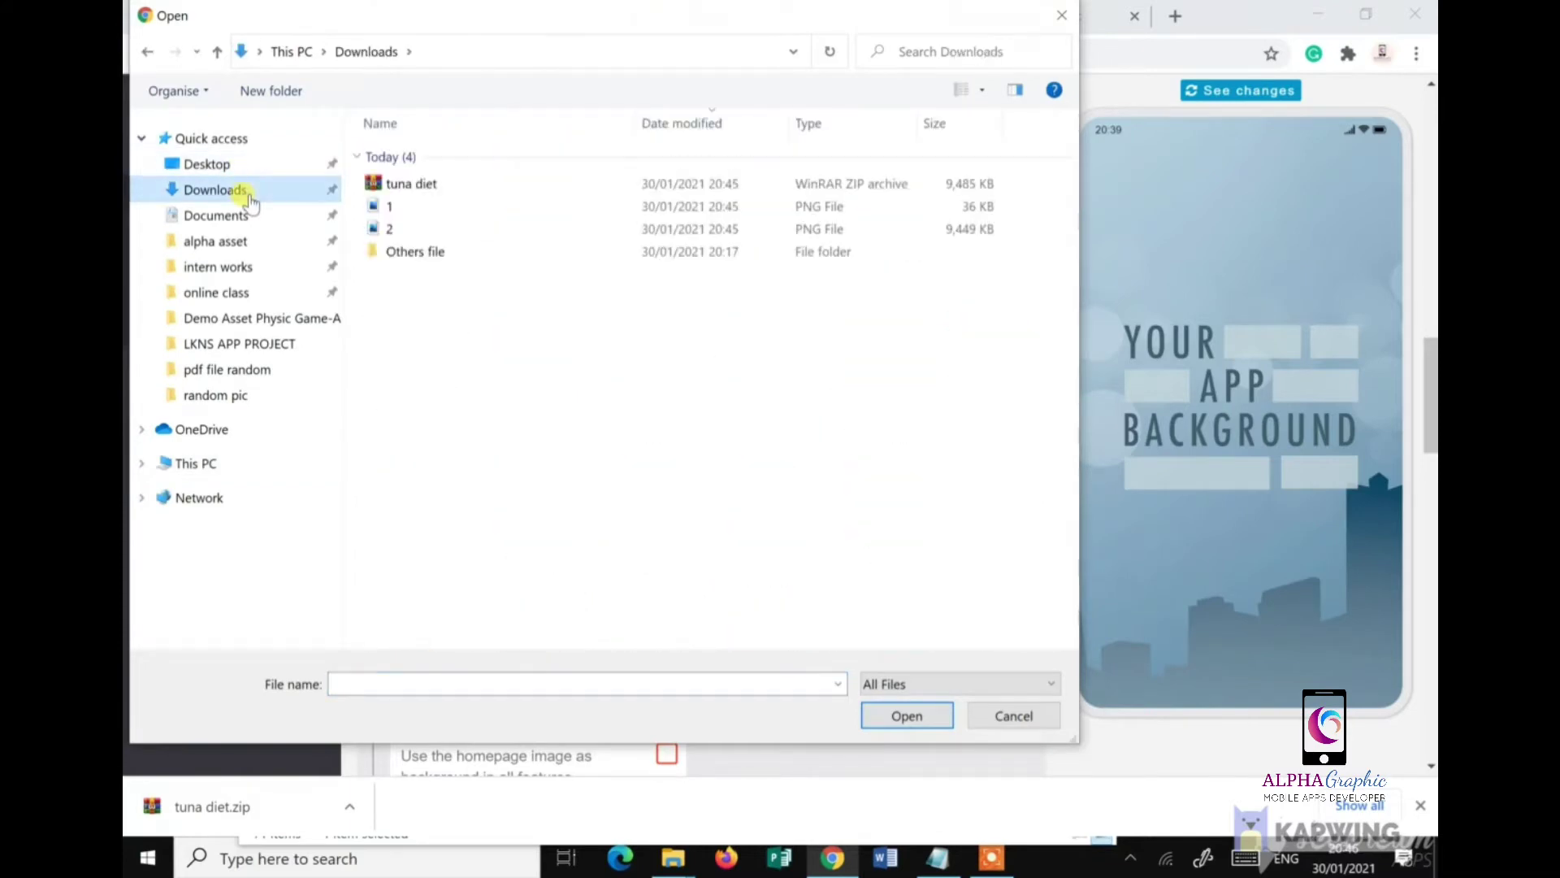
pyautogui.click(982, 90)
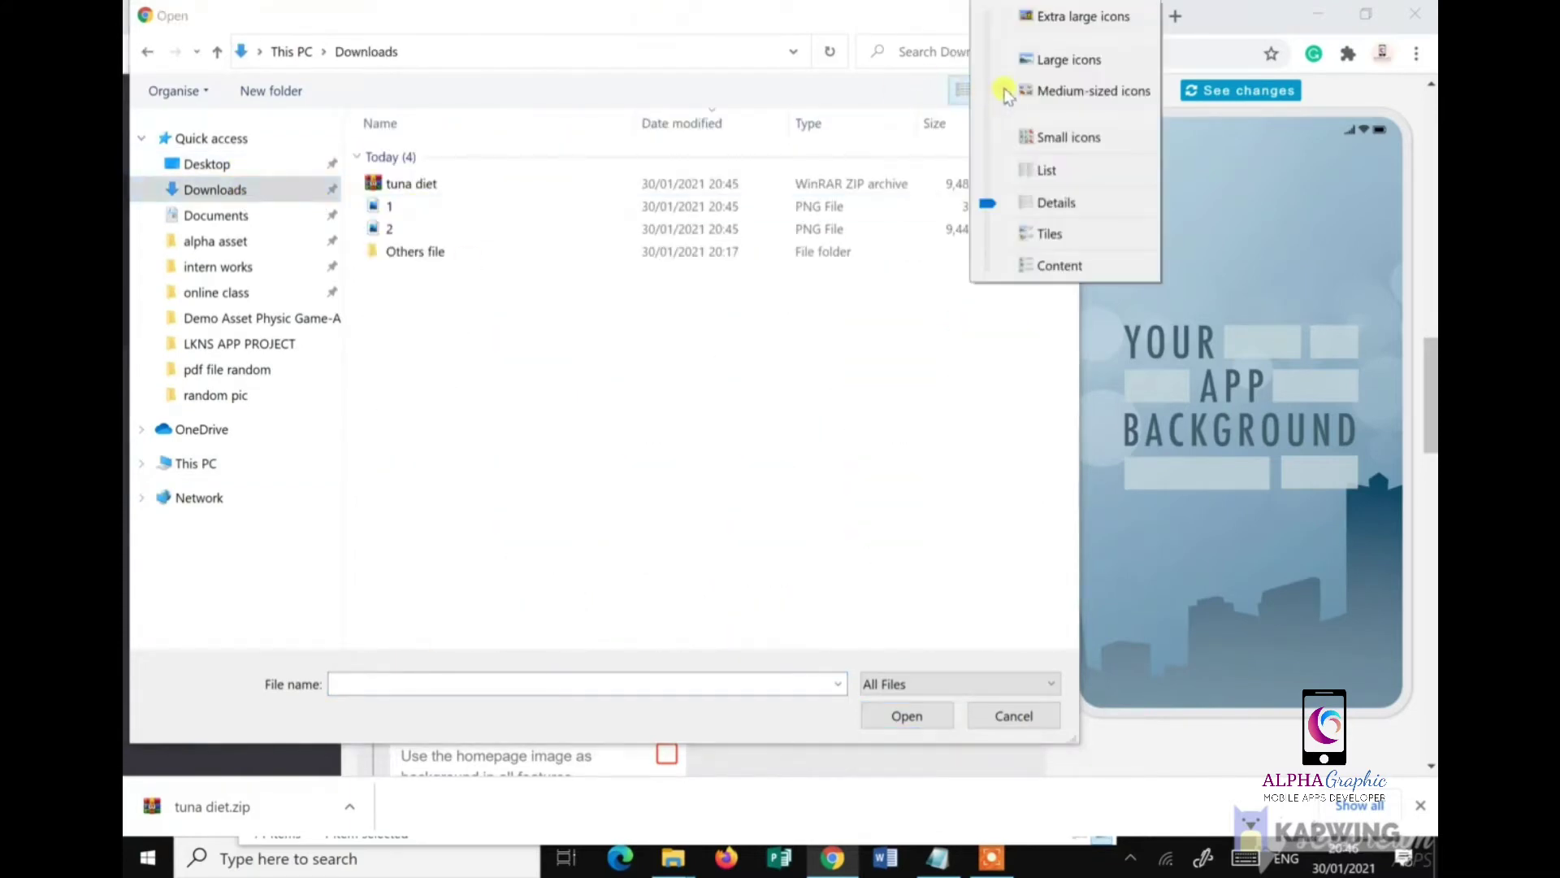
pyautogui.click(1070, 60)
pyautogui.click(549, 195)
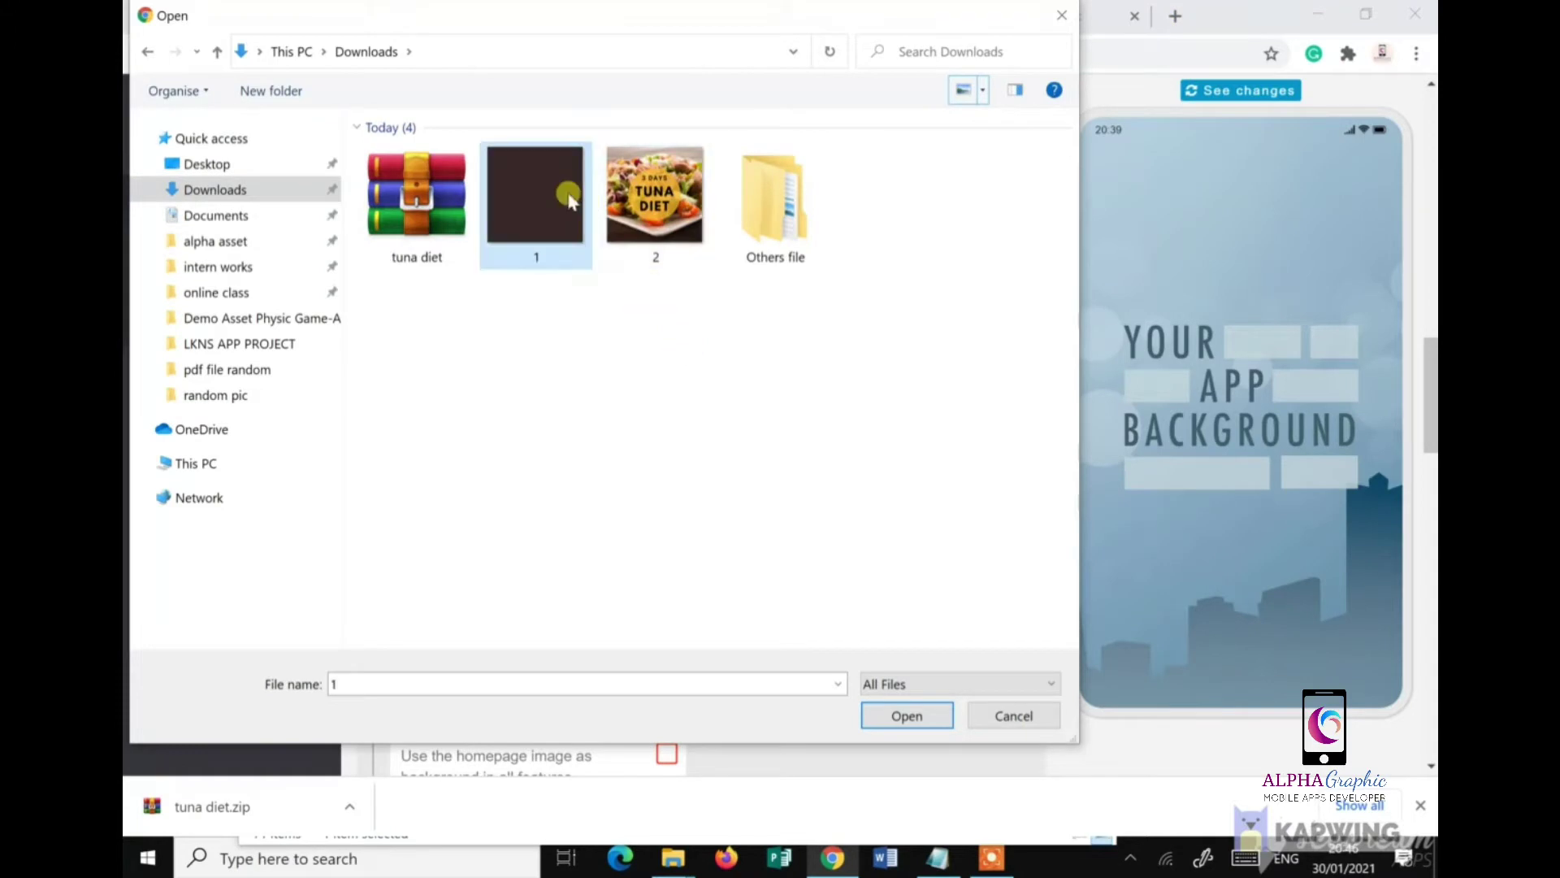
pyautogui.click(902, 715)
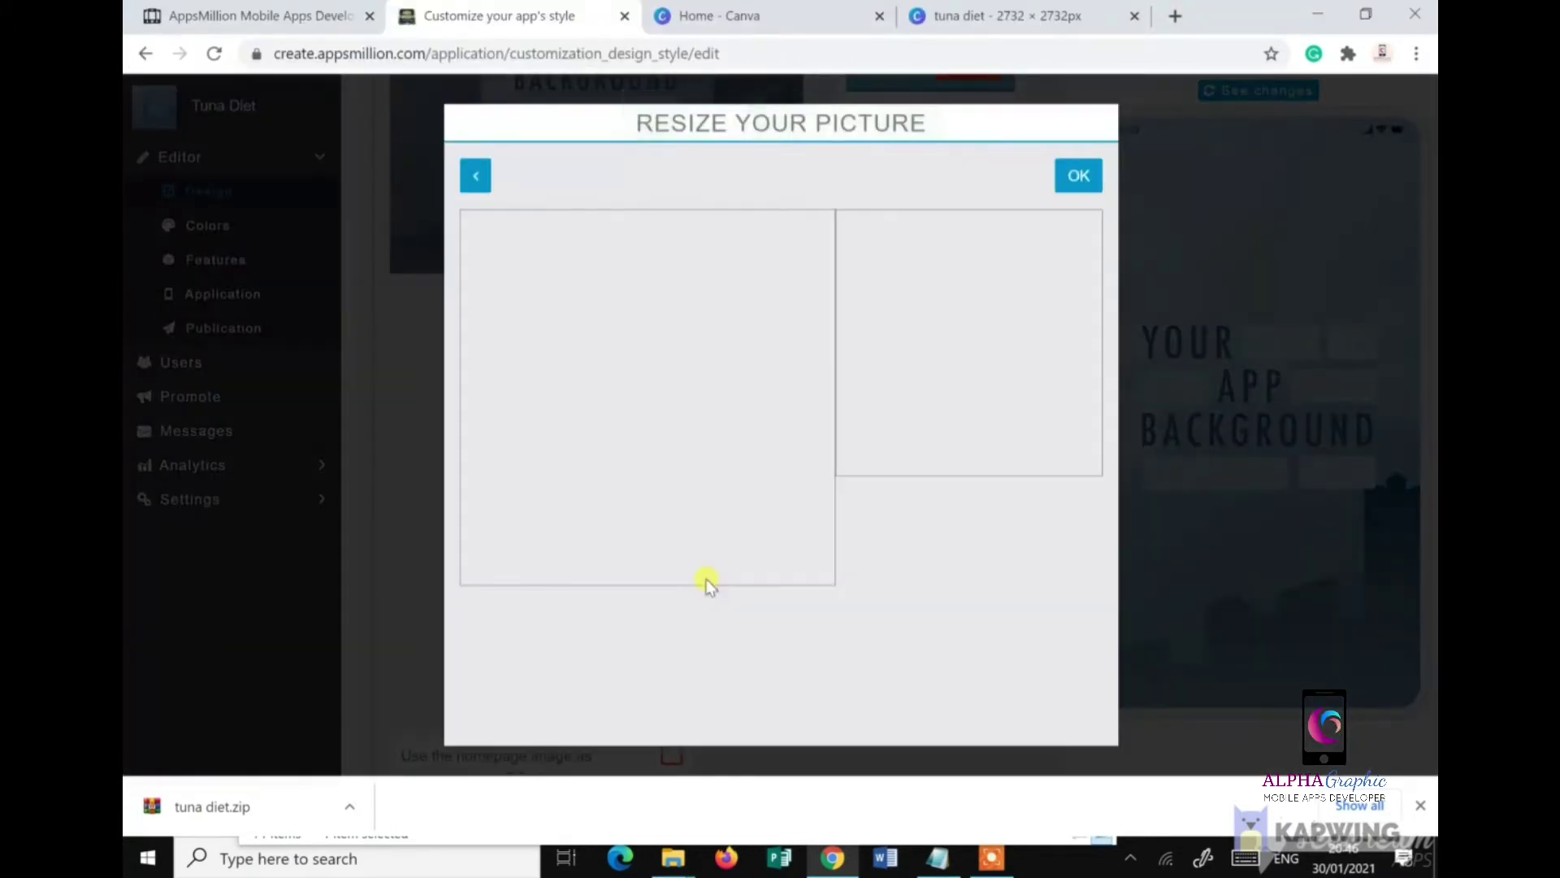
pyautogui.click(1080, 175)
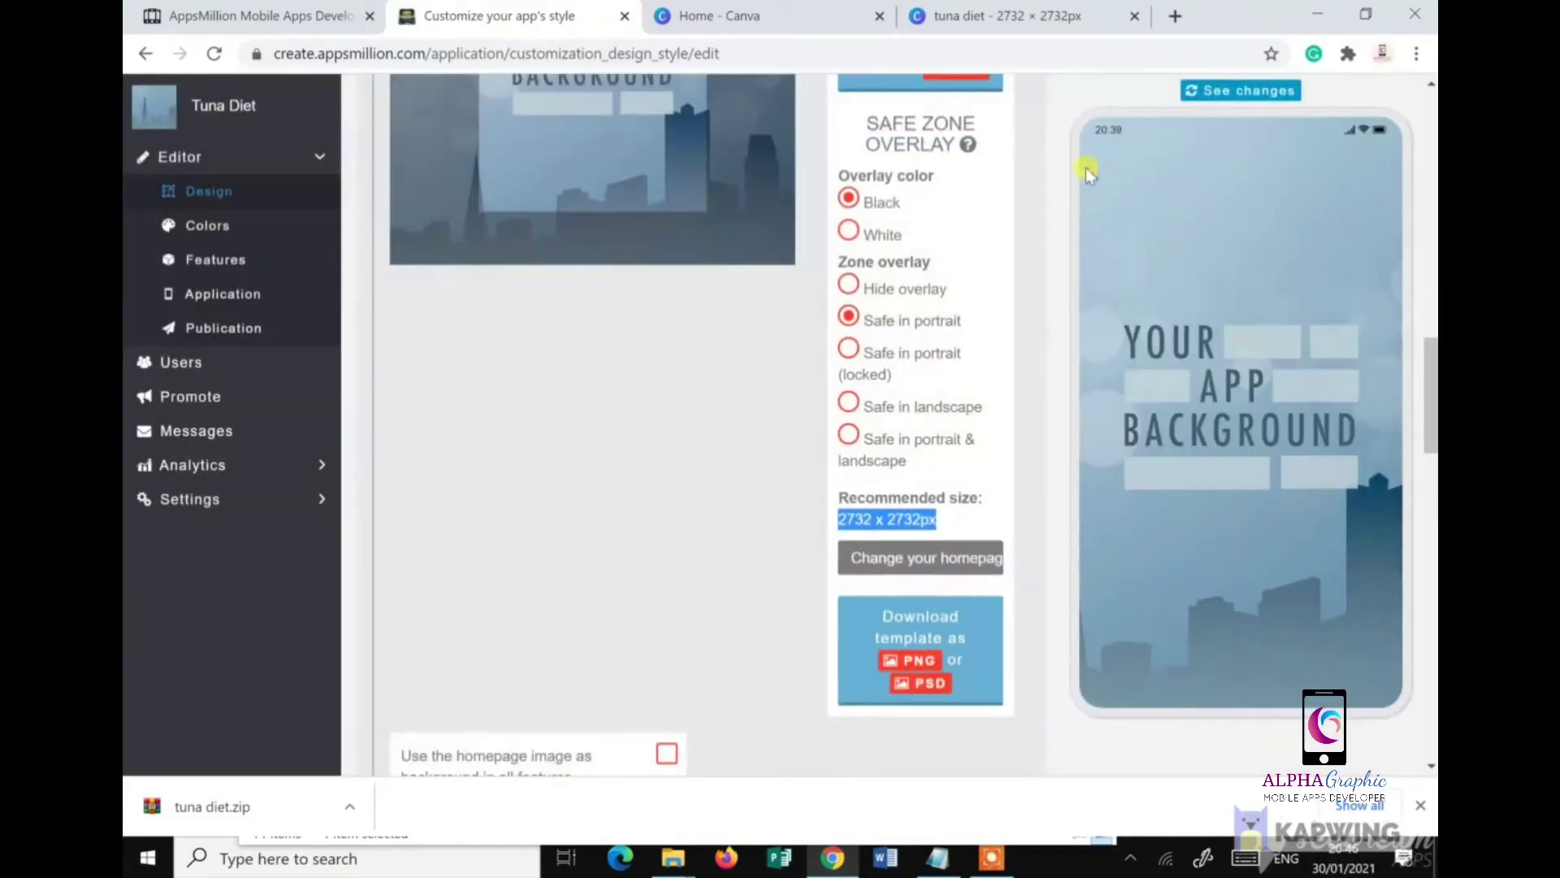
# Step: Enable using the homepage image as background in all features and refresh the app preview
pyautogui.scroll(6, 719, 515)
pyautogui.scroll(-10, 718, 515)
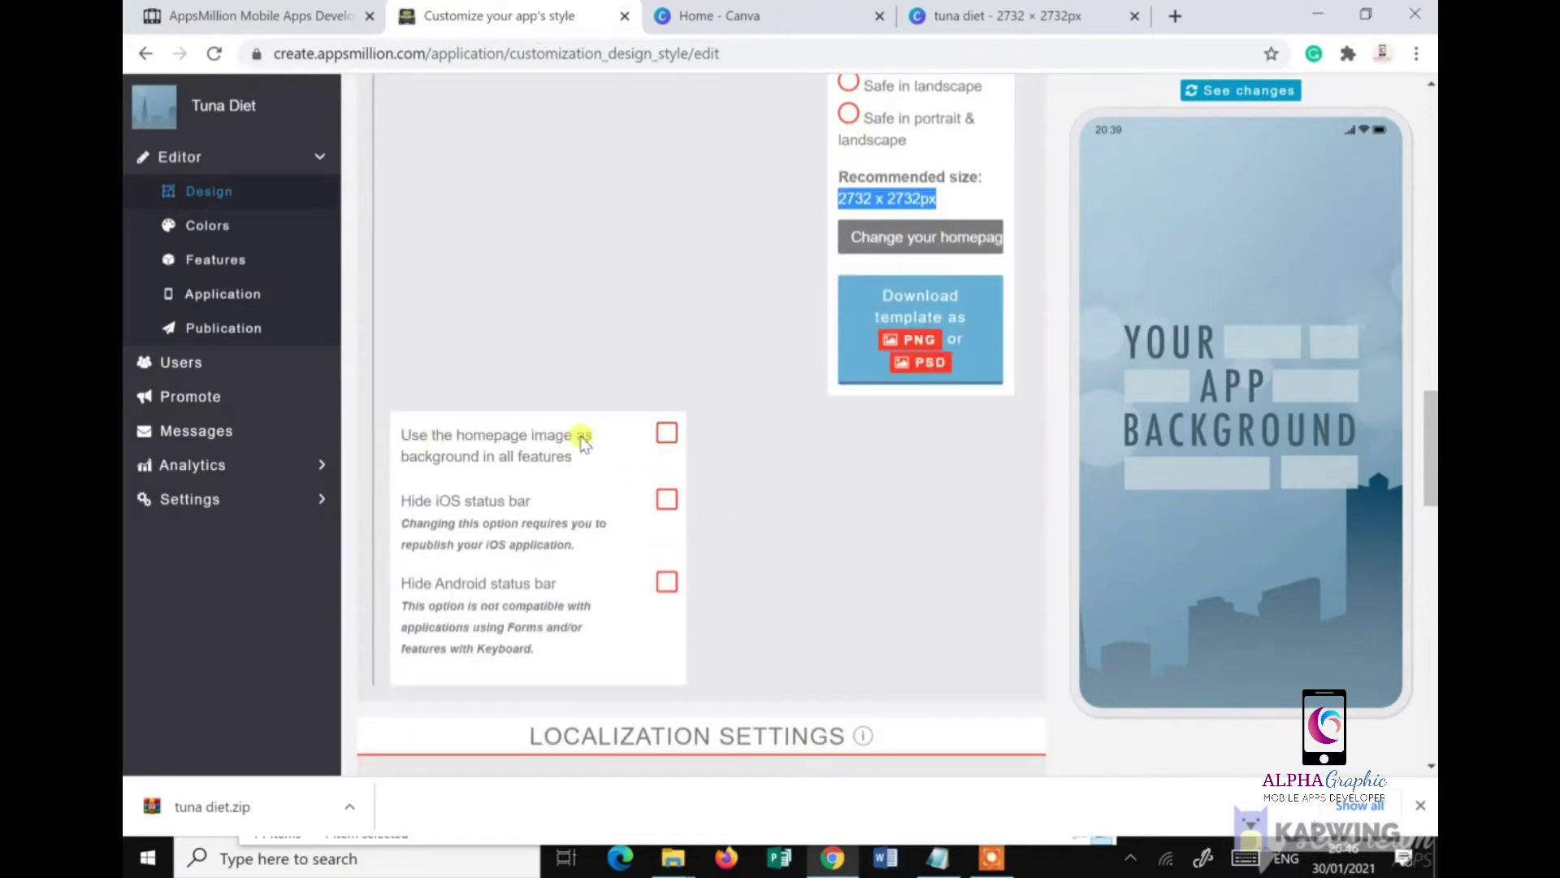
pyautogui.click(668, 434)
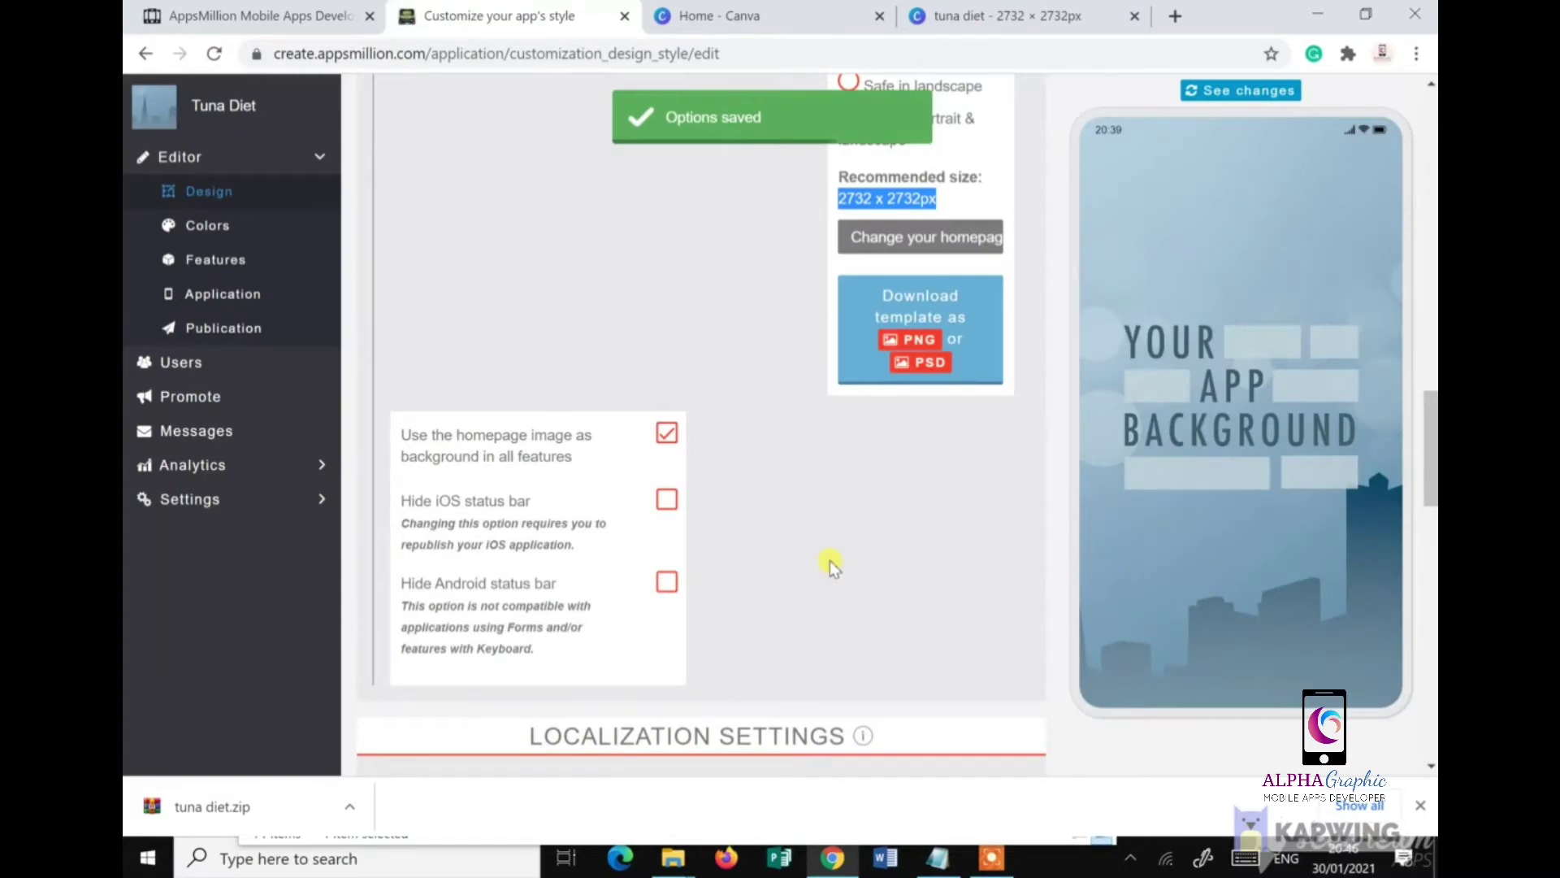
pyautogui.scroll(10, 831, 564)
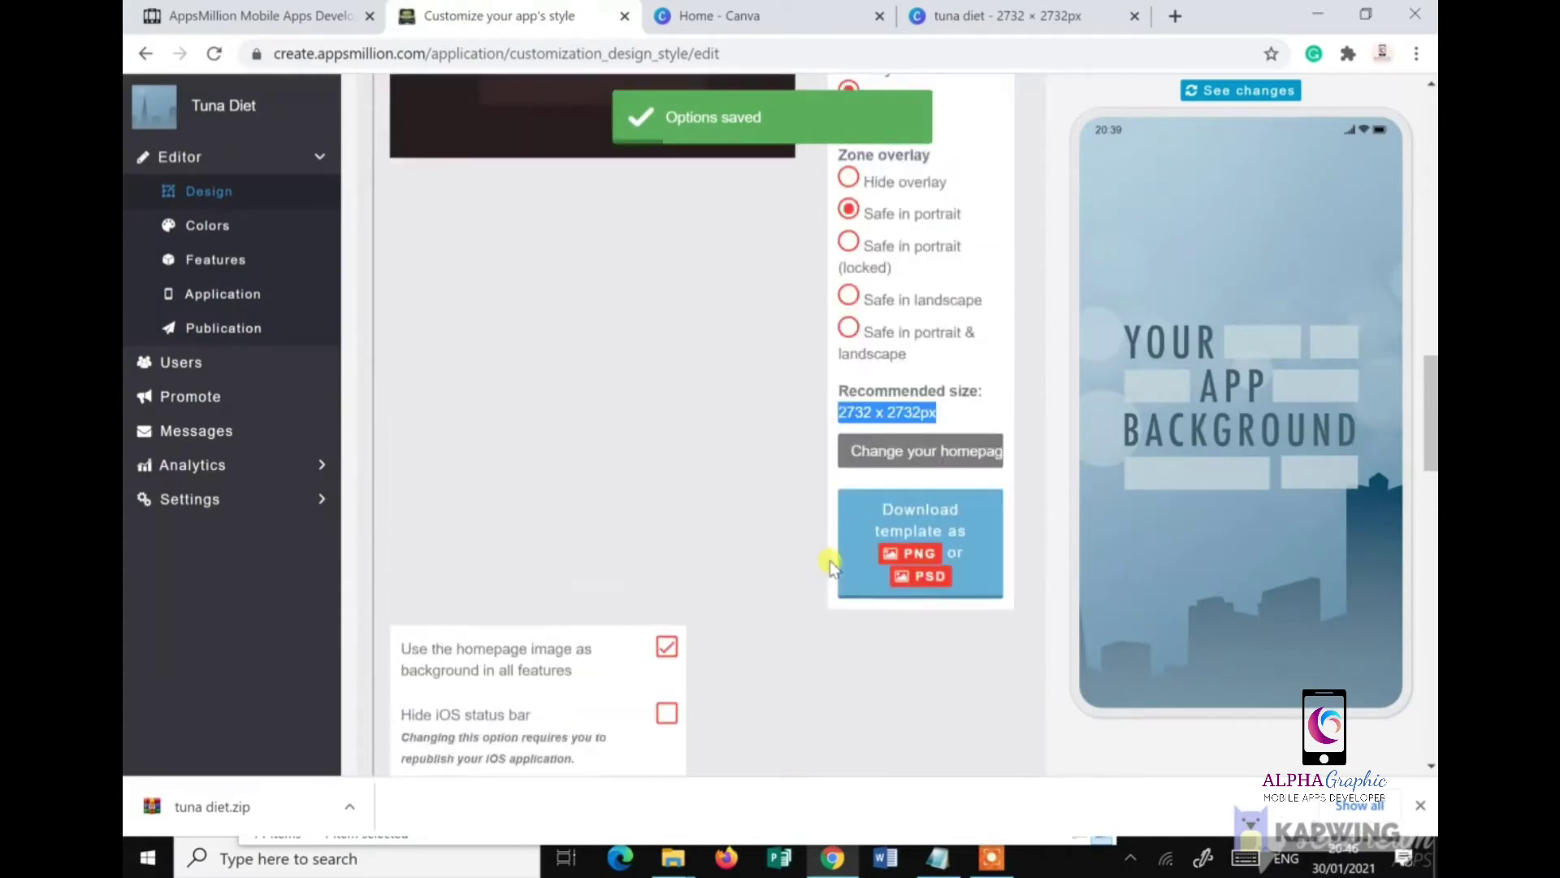
pyautogui.scroll(4, 830, 559)
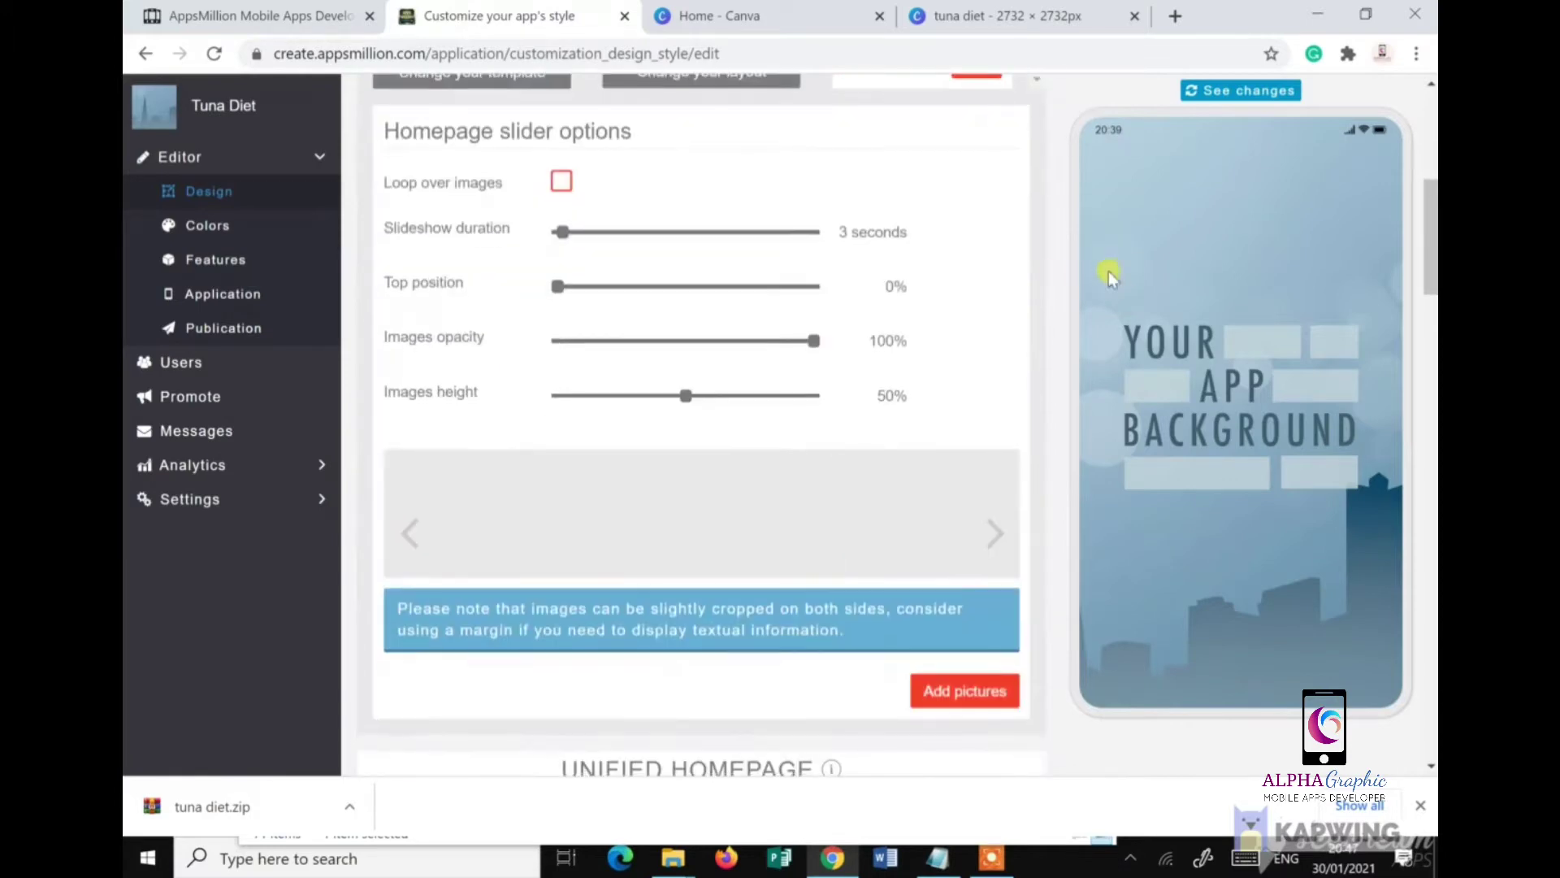
pyautogui.click(1219, 92)
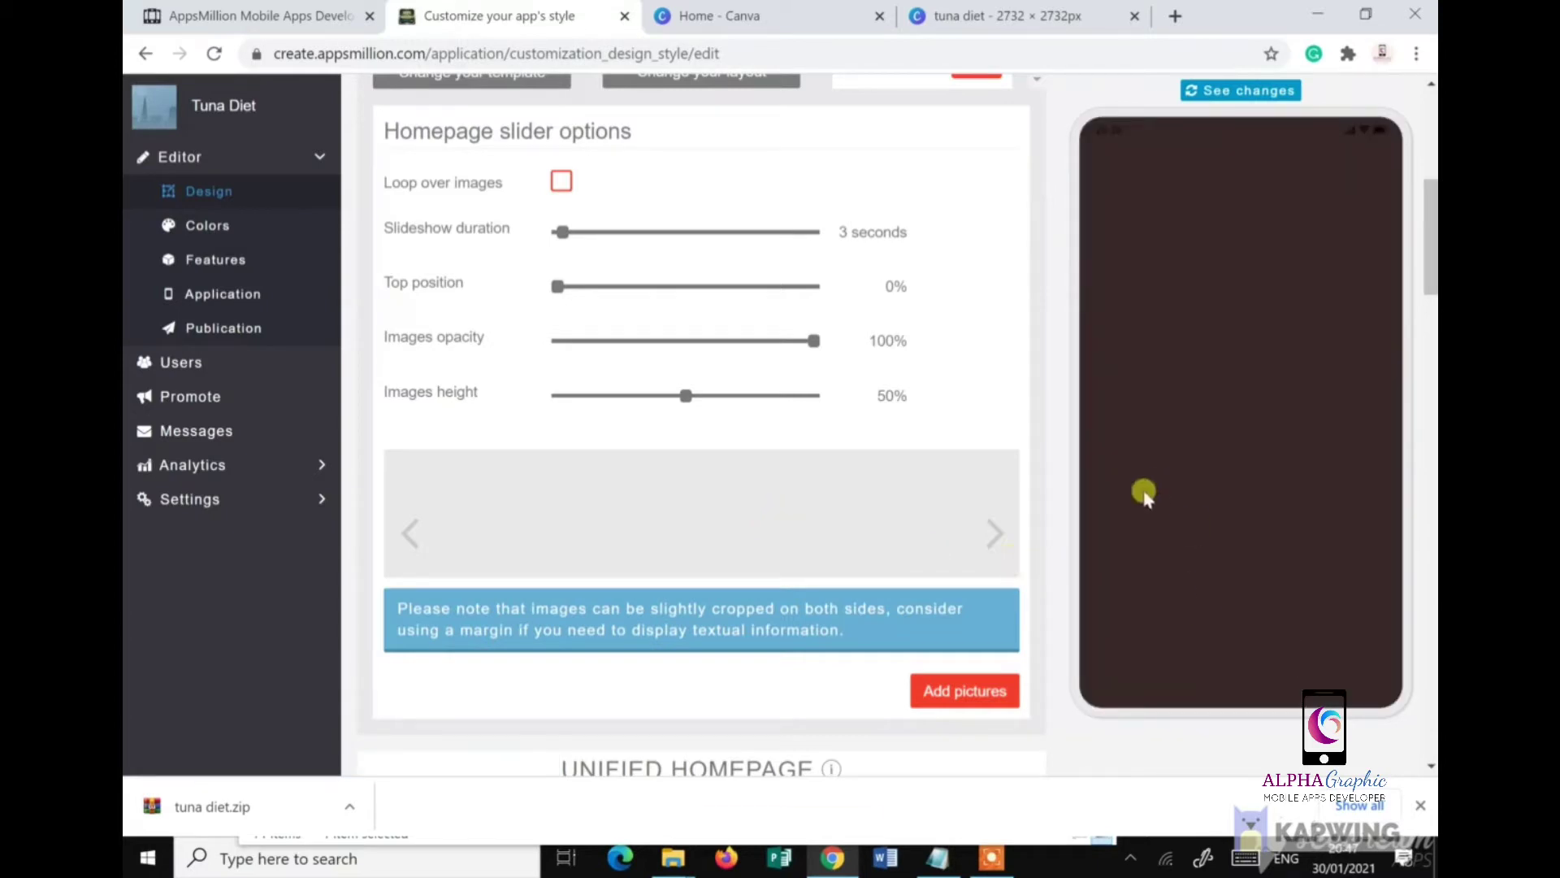
# Step: Add image 2 from Downloads to the homepage slider, with the crop area moved down to the picture's lower edge
pyautogui.scroll(-6, 610, 529)
pyautogui.scroll(4, 703, 540)
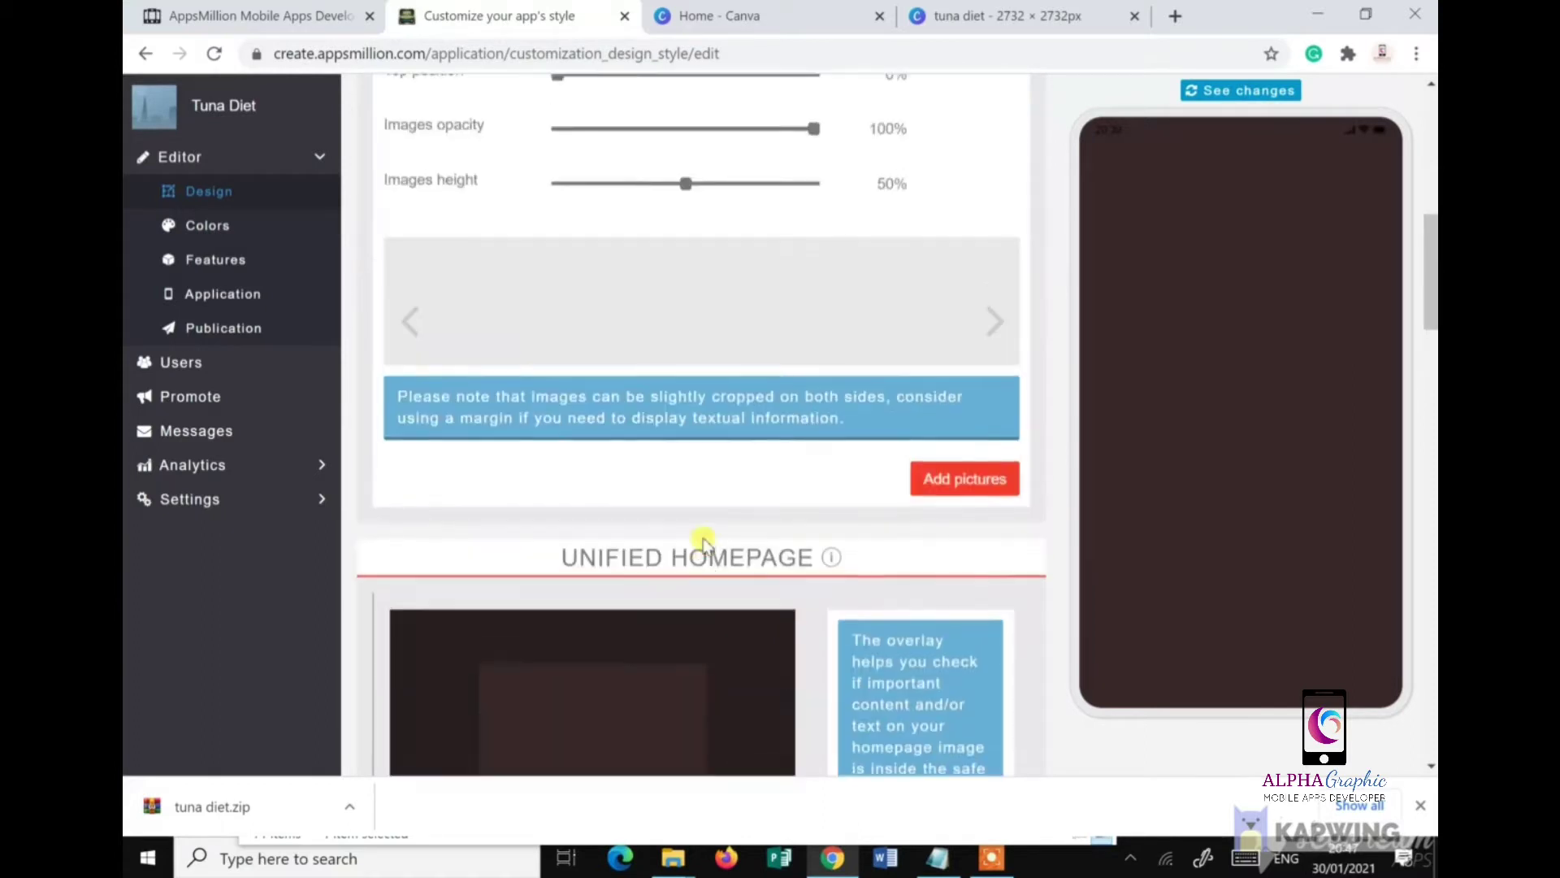
pyautogui.scroll(3, 704, 542)
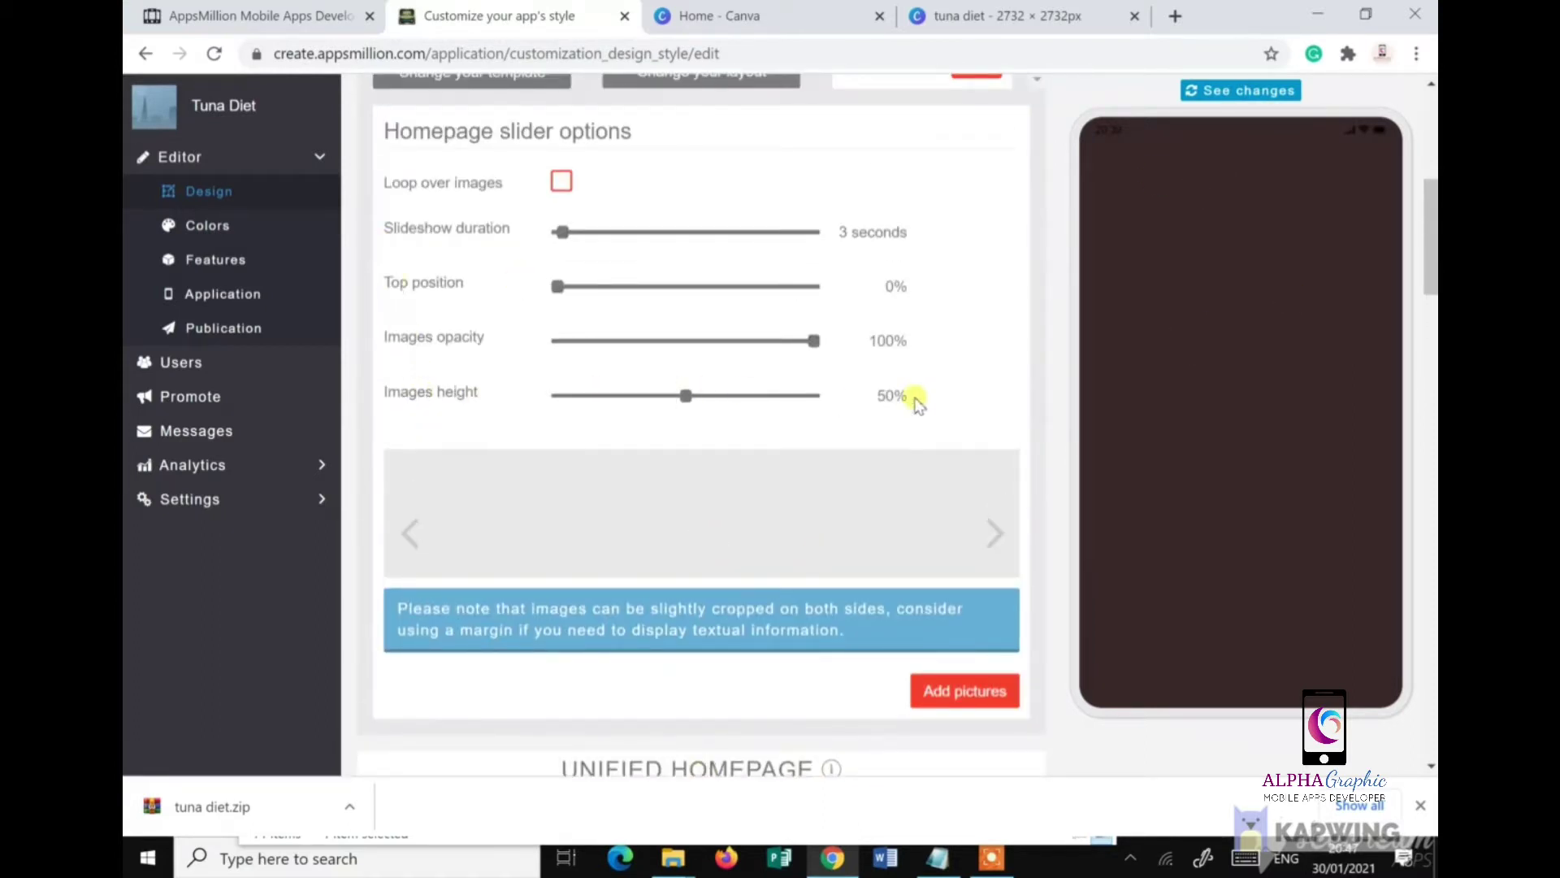
pyautogui.click(964, 692)
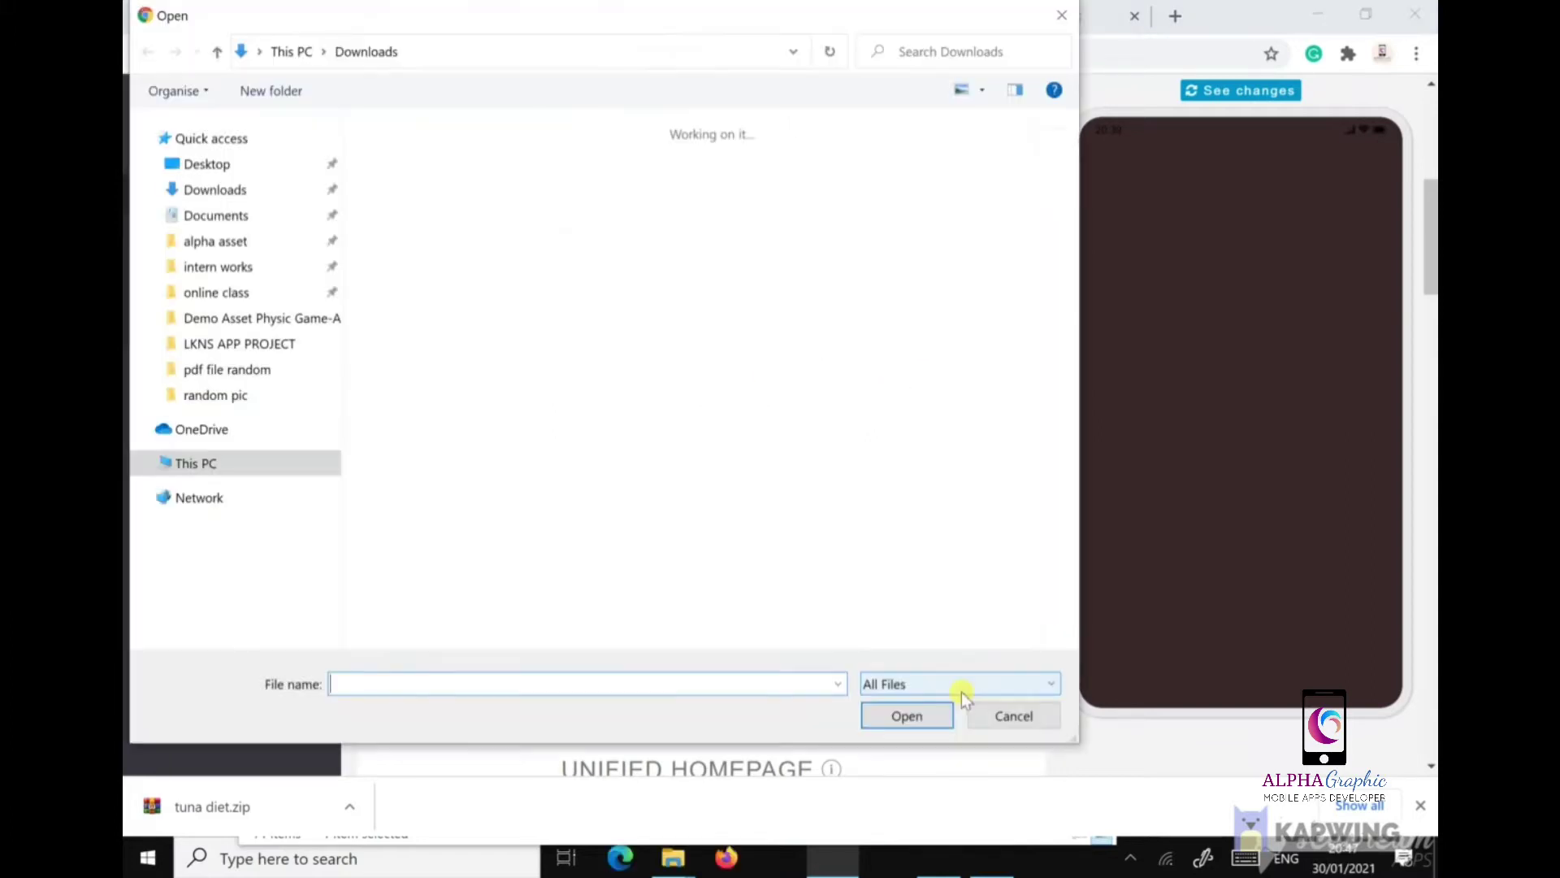
pyautogui.click(691, 217)
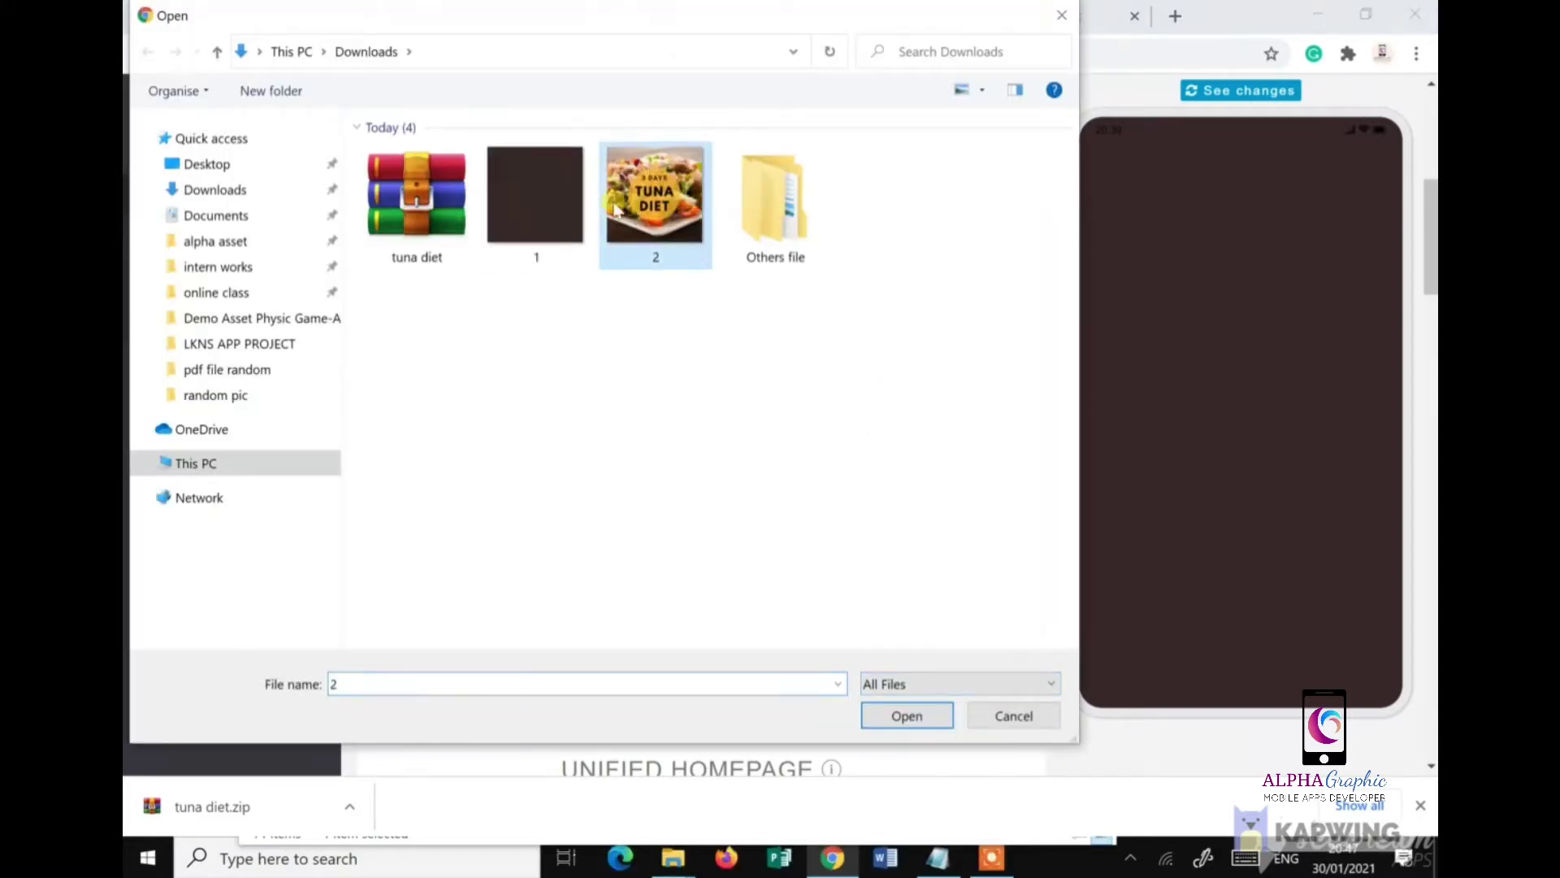
pyautogui.click(881, 716)
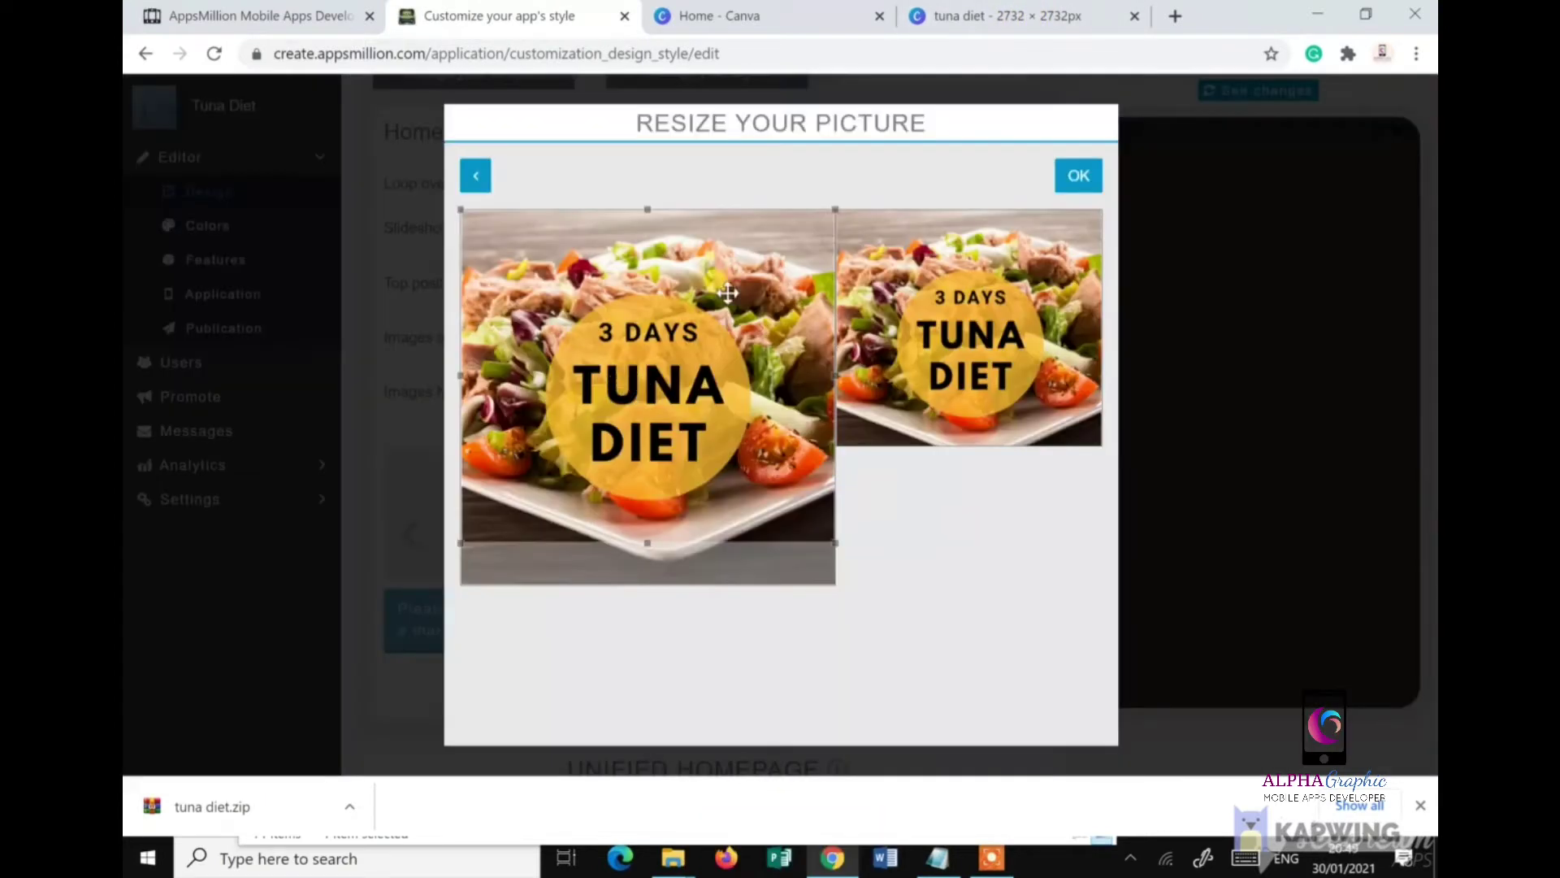
pyautogui.moveTo(696, 349); pyautogui.dragTo(700, 379)
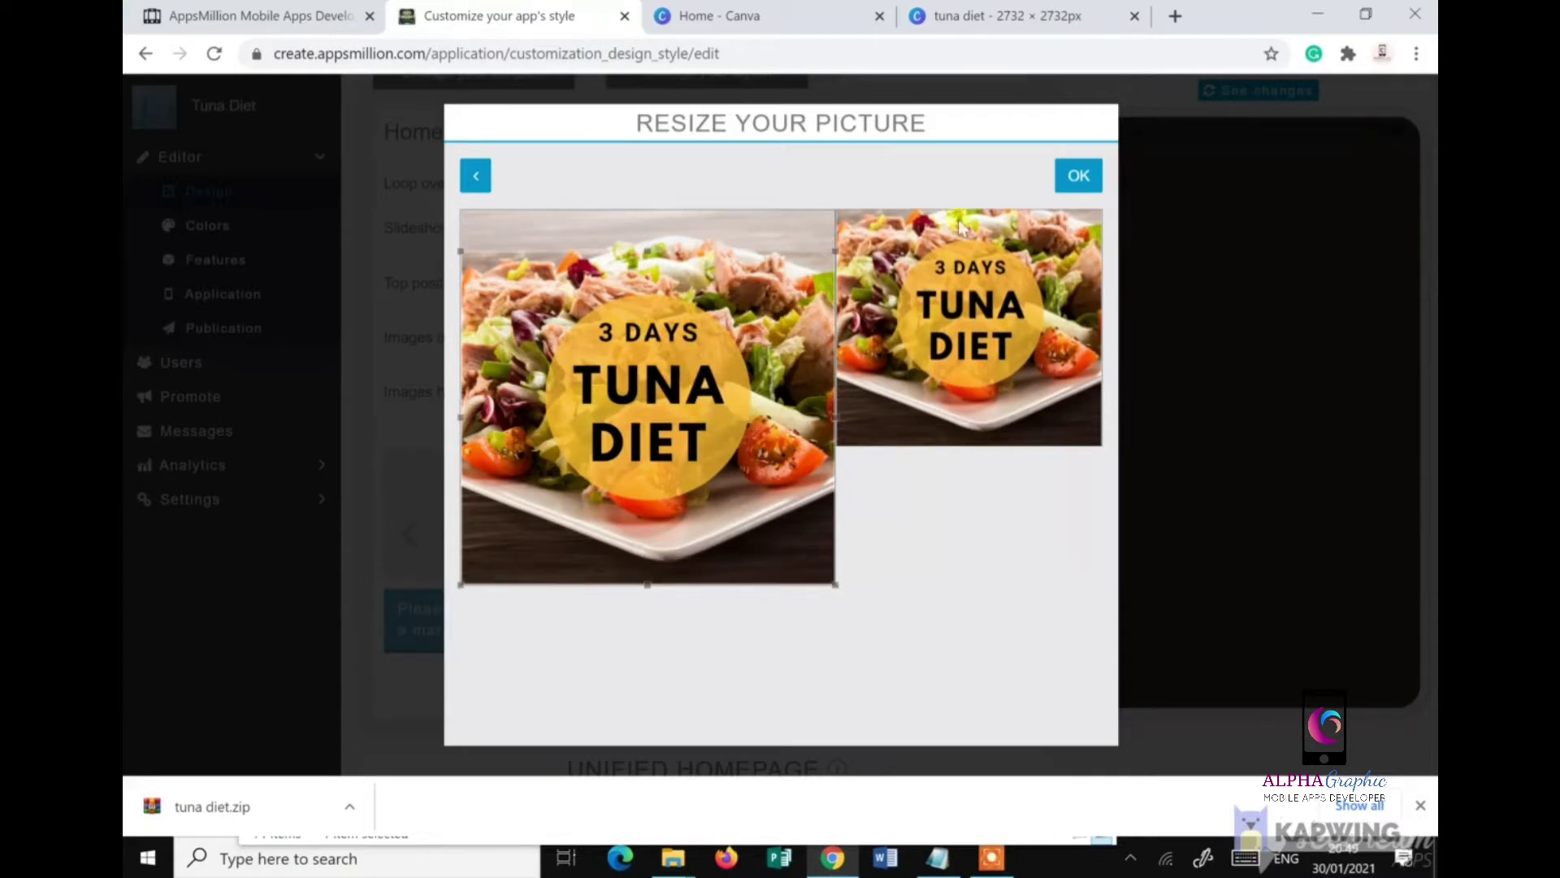
pyautogui.click(1074, 182)
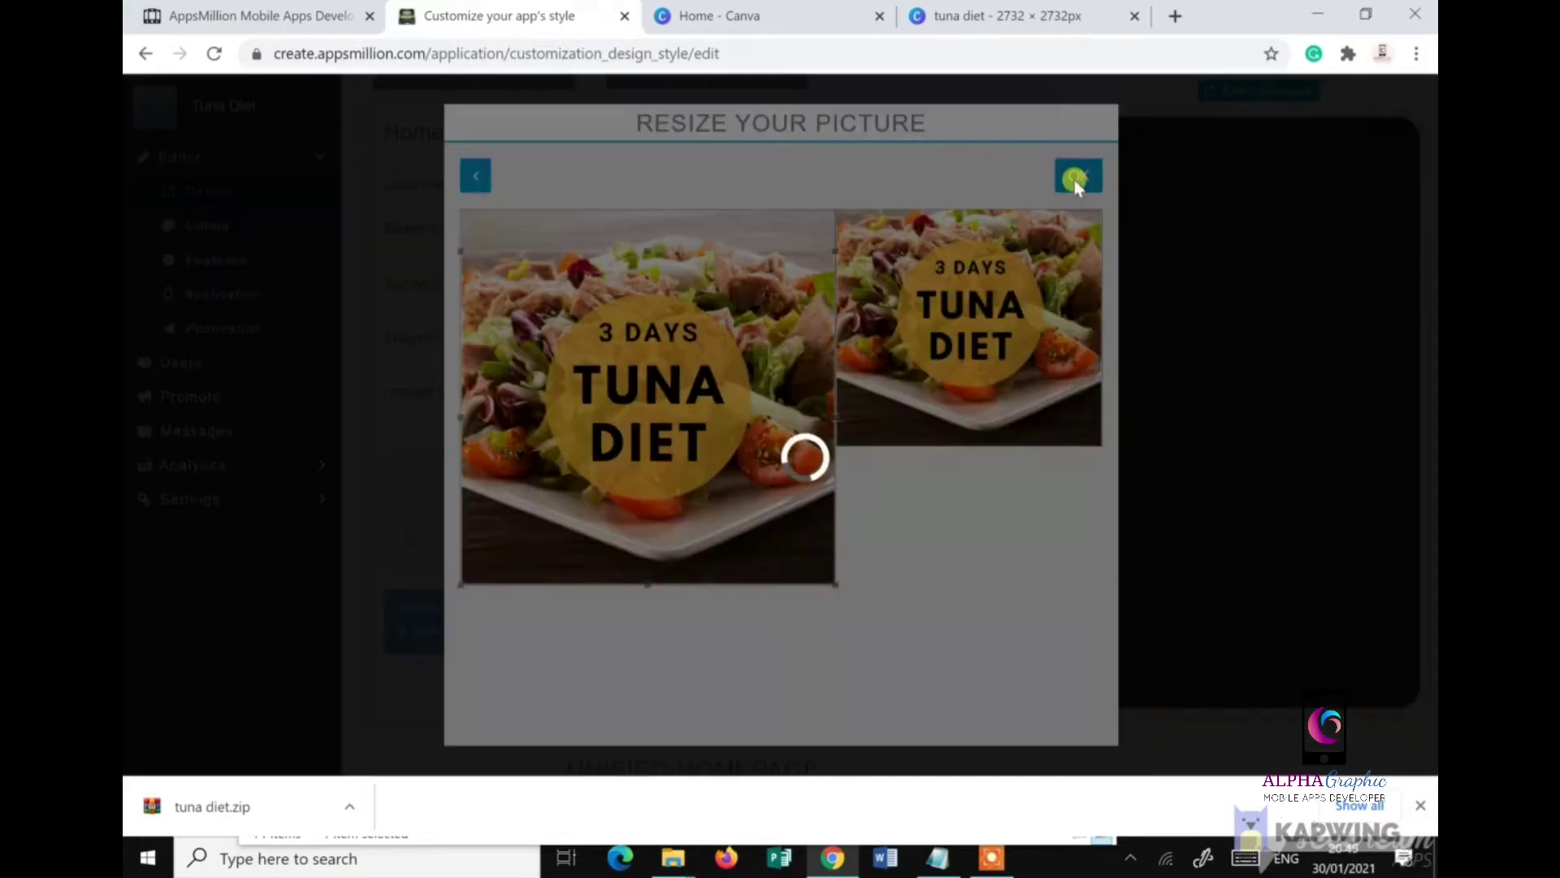
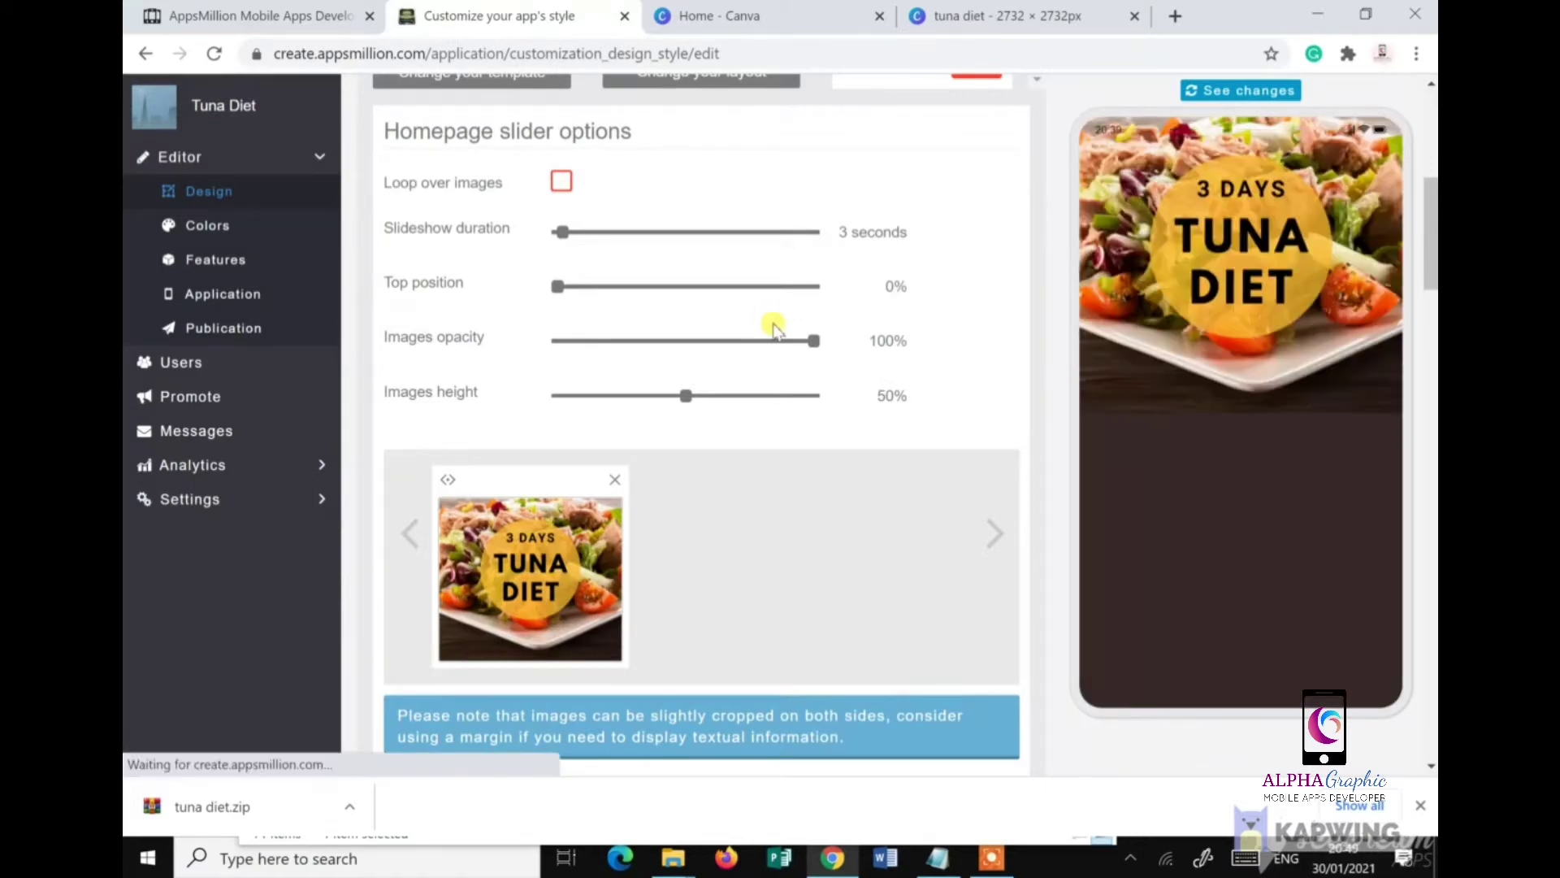
pyautogui.click(1122, 412)
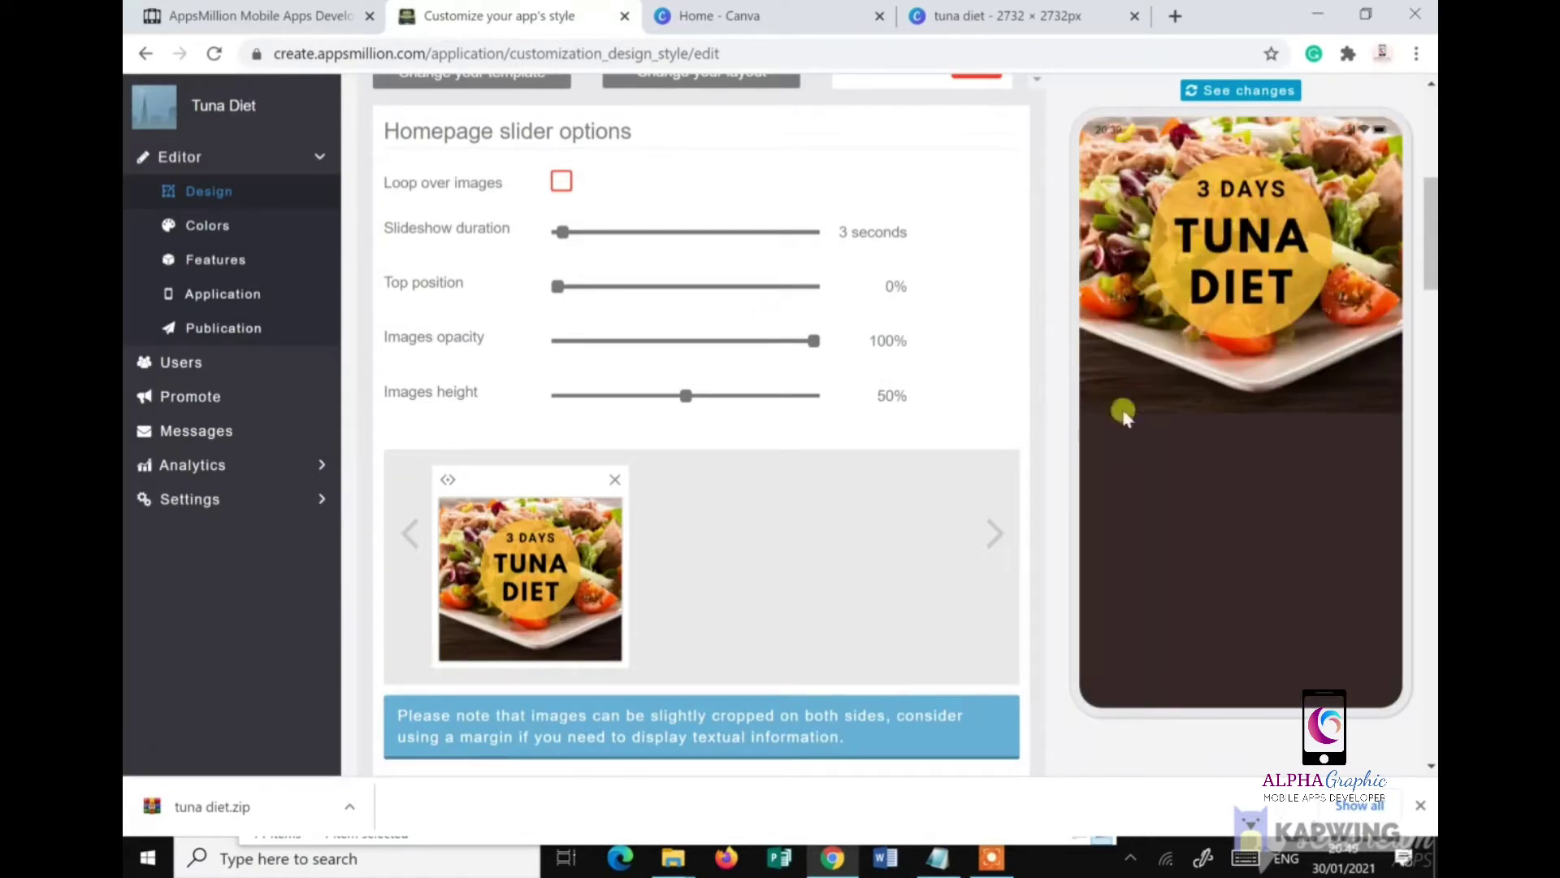
# Step: Open the Features section of the Tuna Diet app and check the original app's page list in its browser tab
pyautogui.scroll(6, 915, 465)
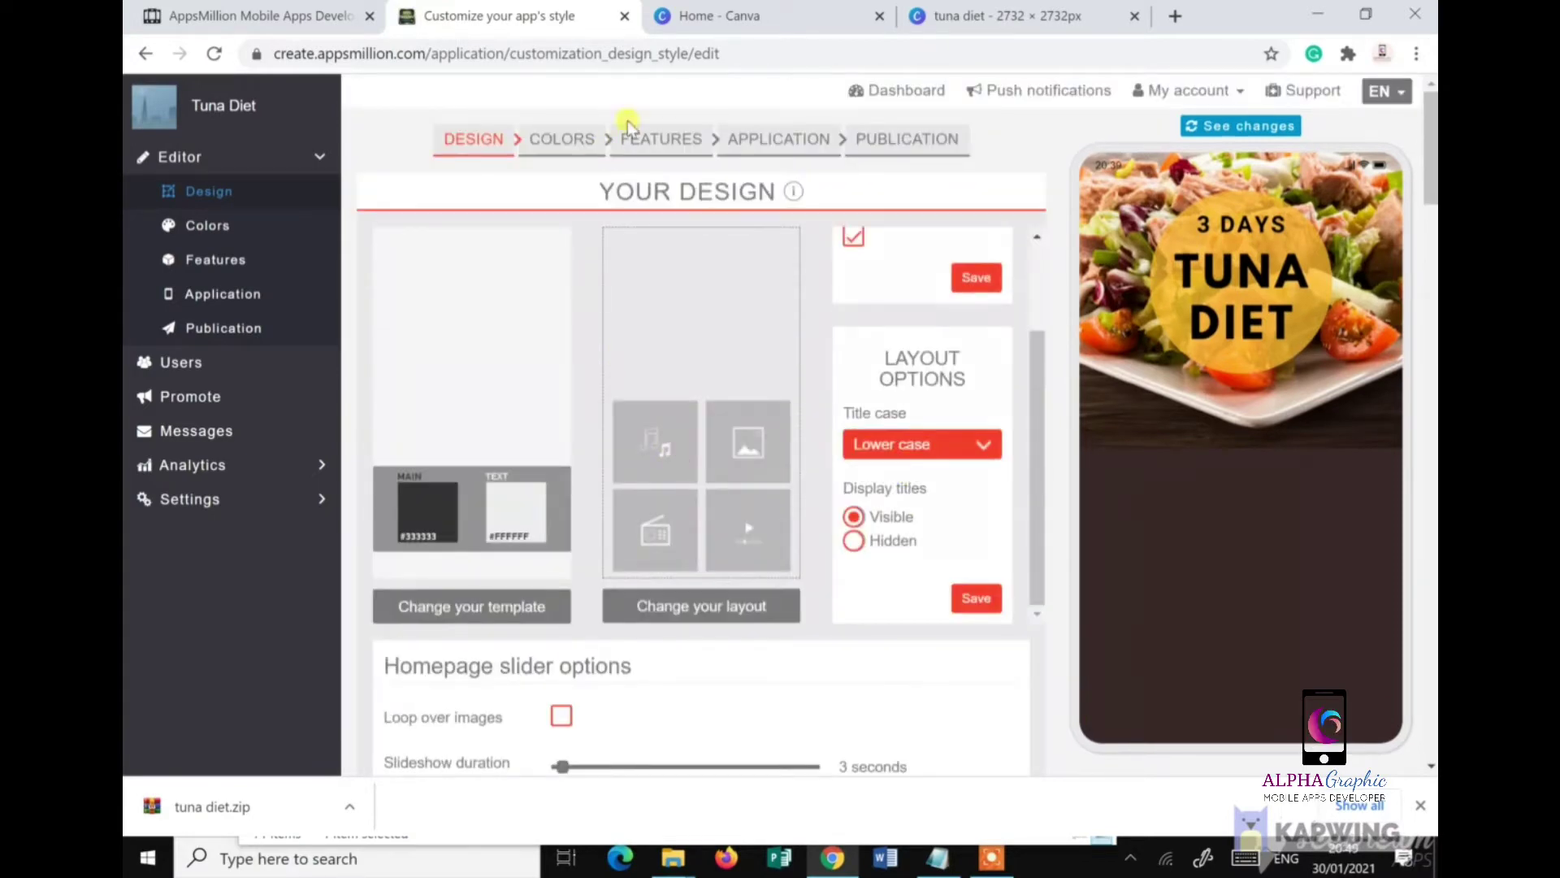
pyautogui.click(642, 143)
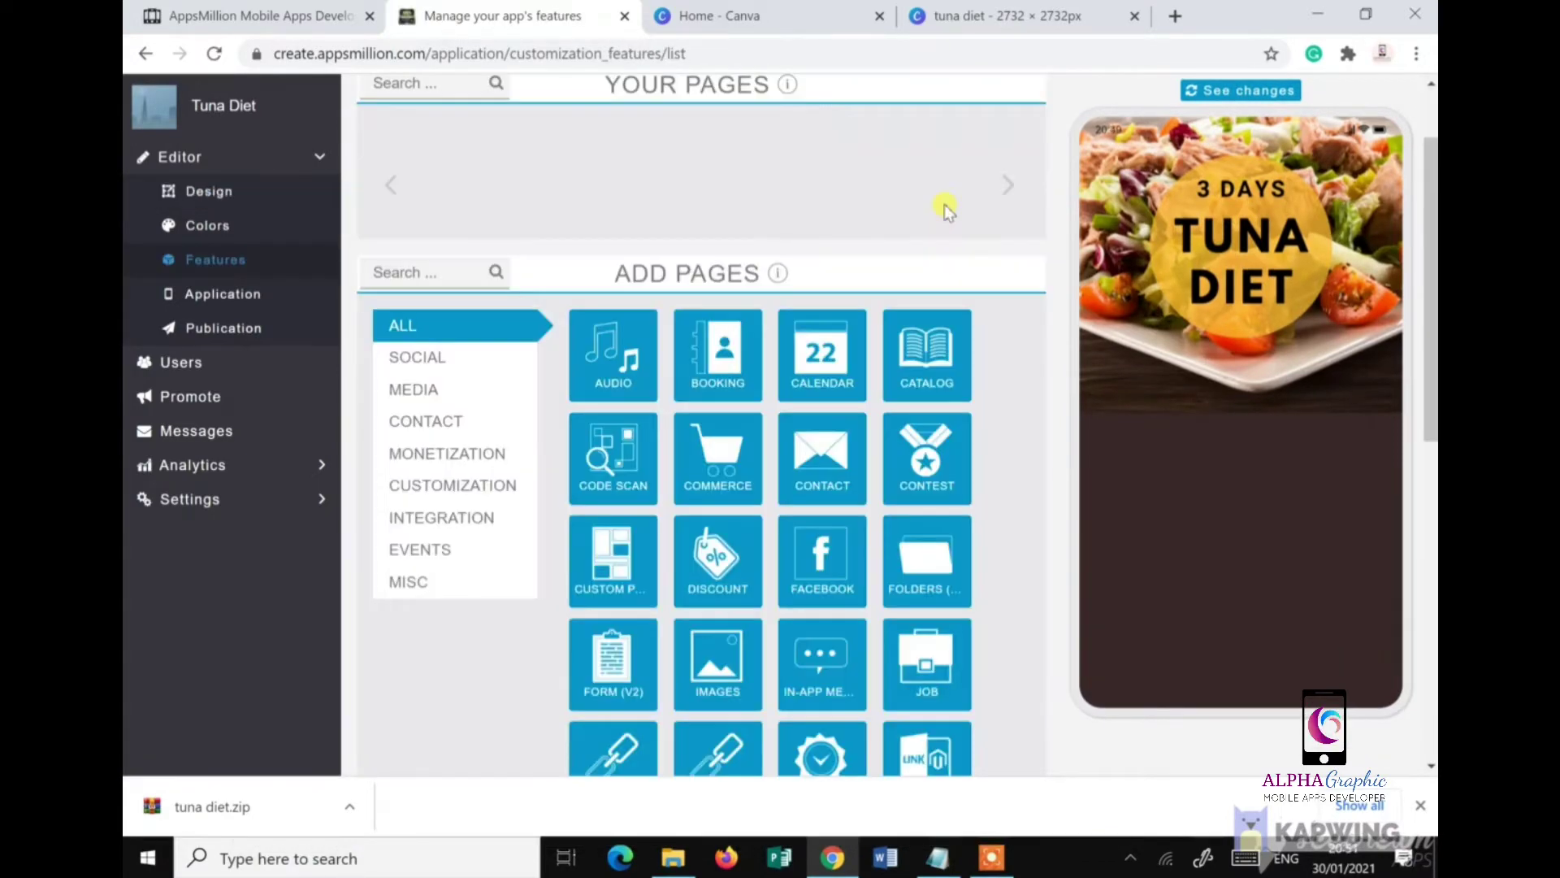
pyautogui.scroll(2, 917, 307)
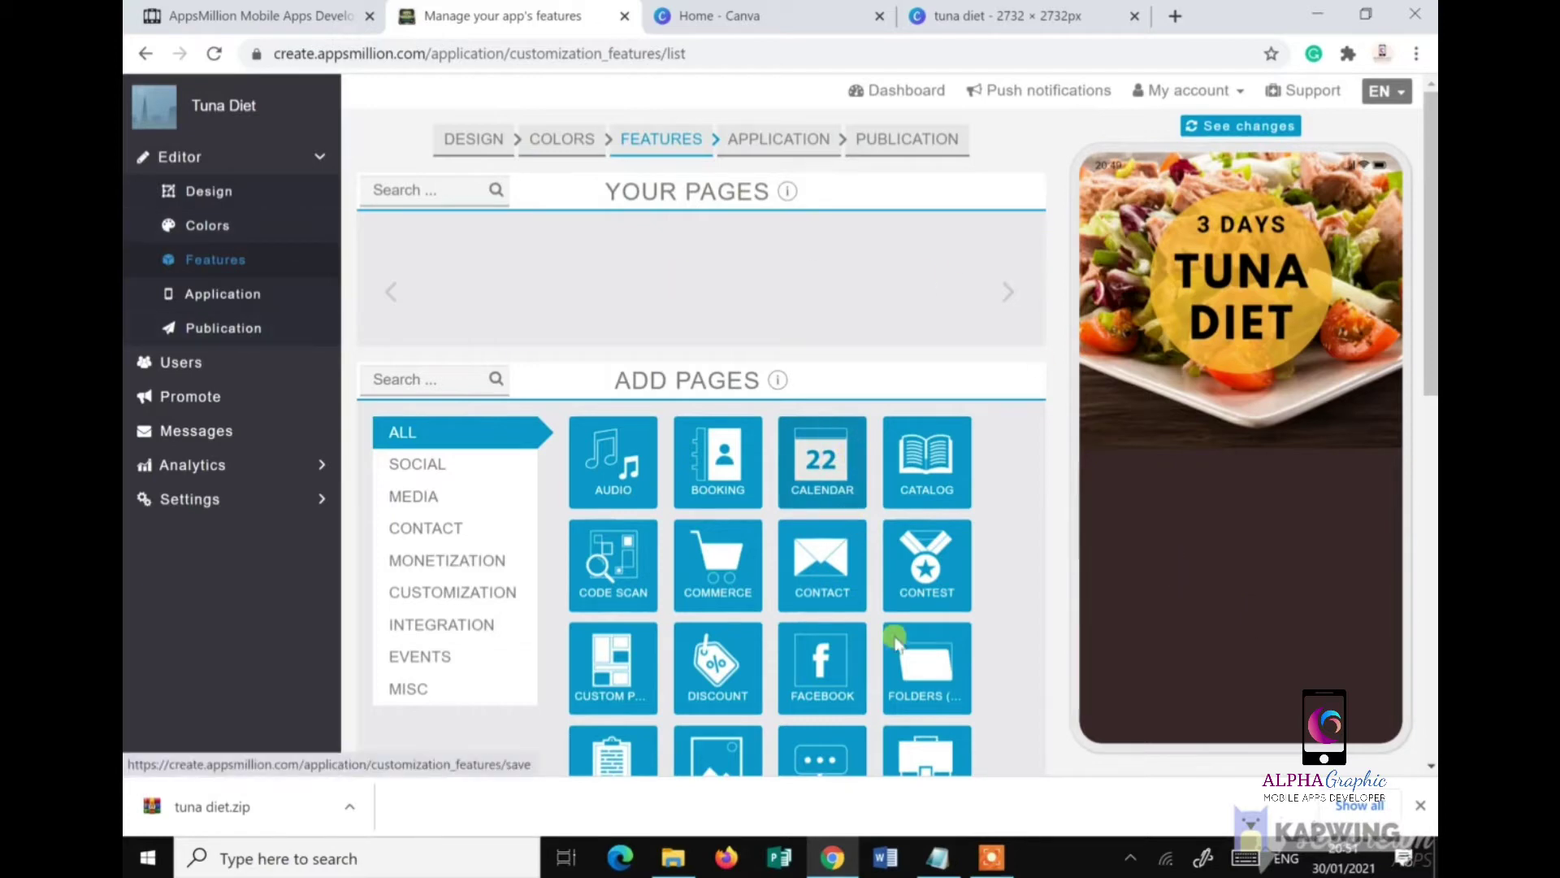
pyautogui.click(230, 23)
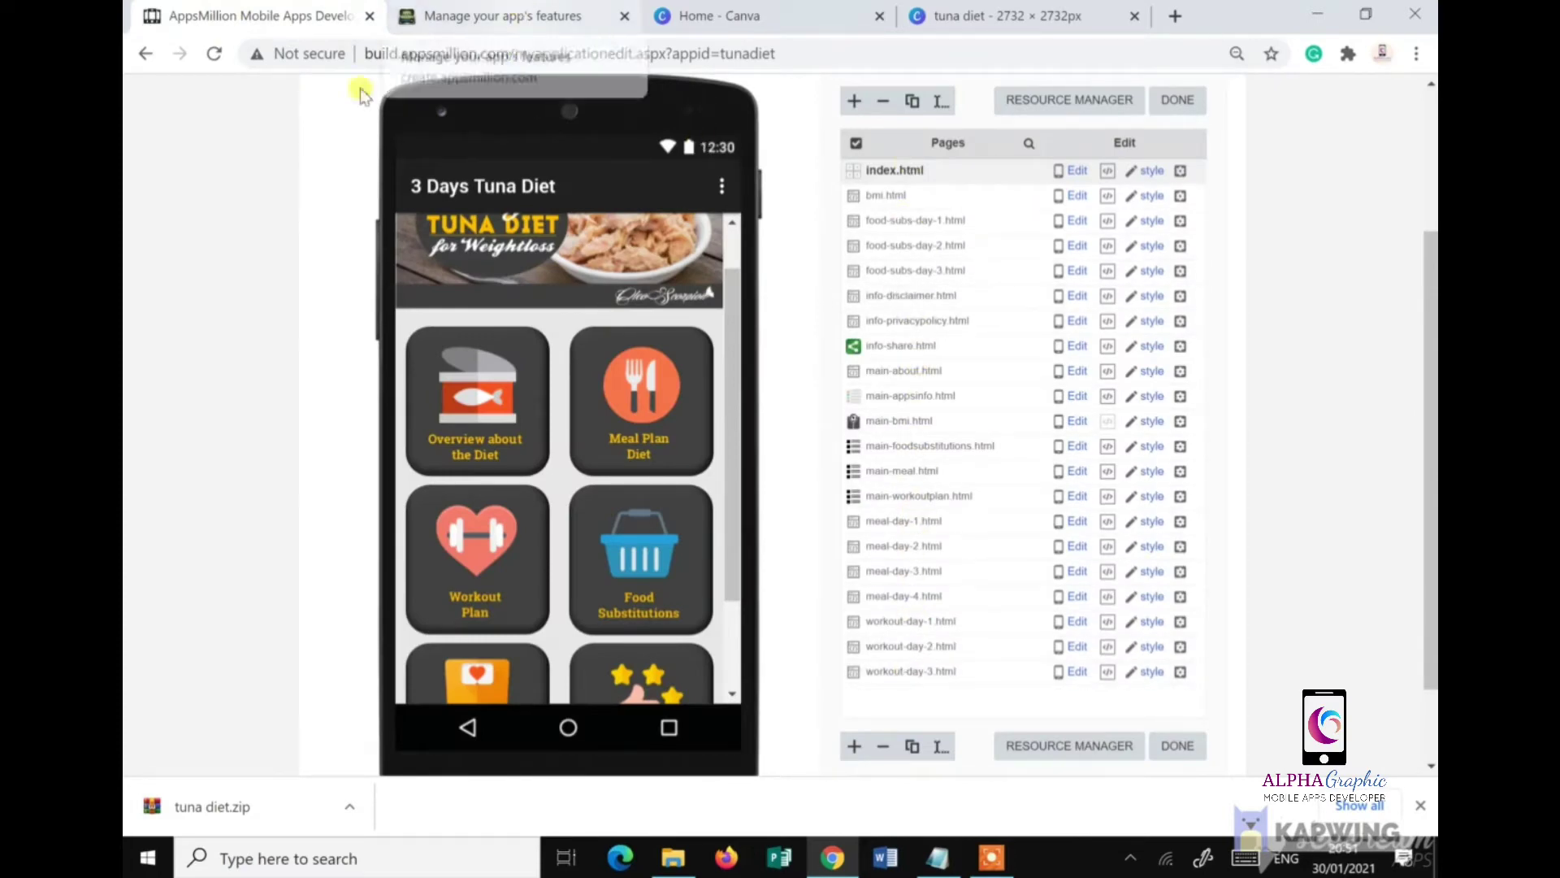
pyautogui.click(459, 19)
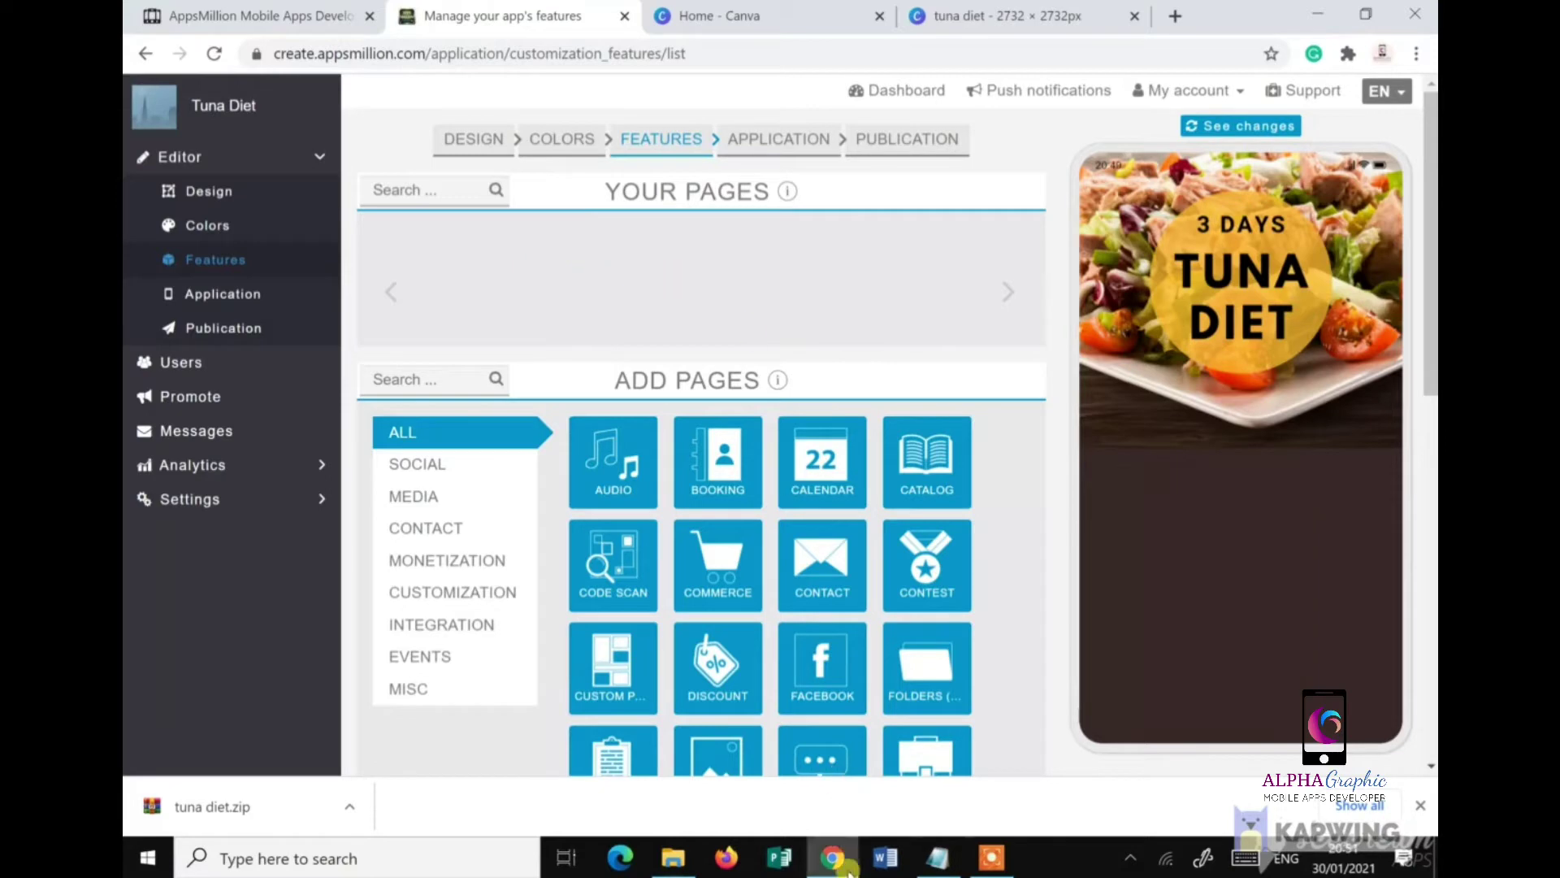
# Step: Bring up the Notepad page list, place it over the app preview, and review the planned menu and content pages
pyautogui.click(938, 858)
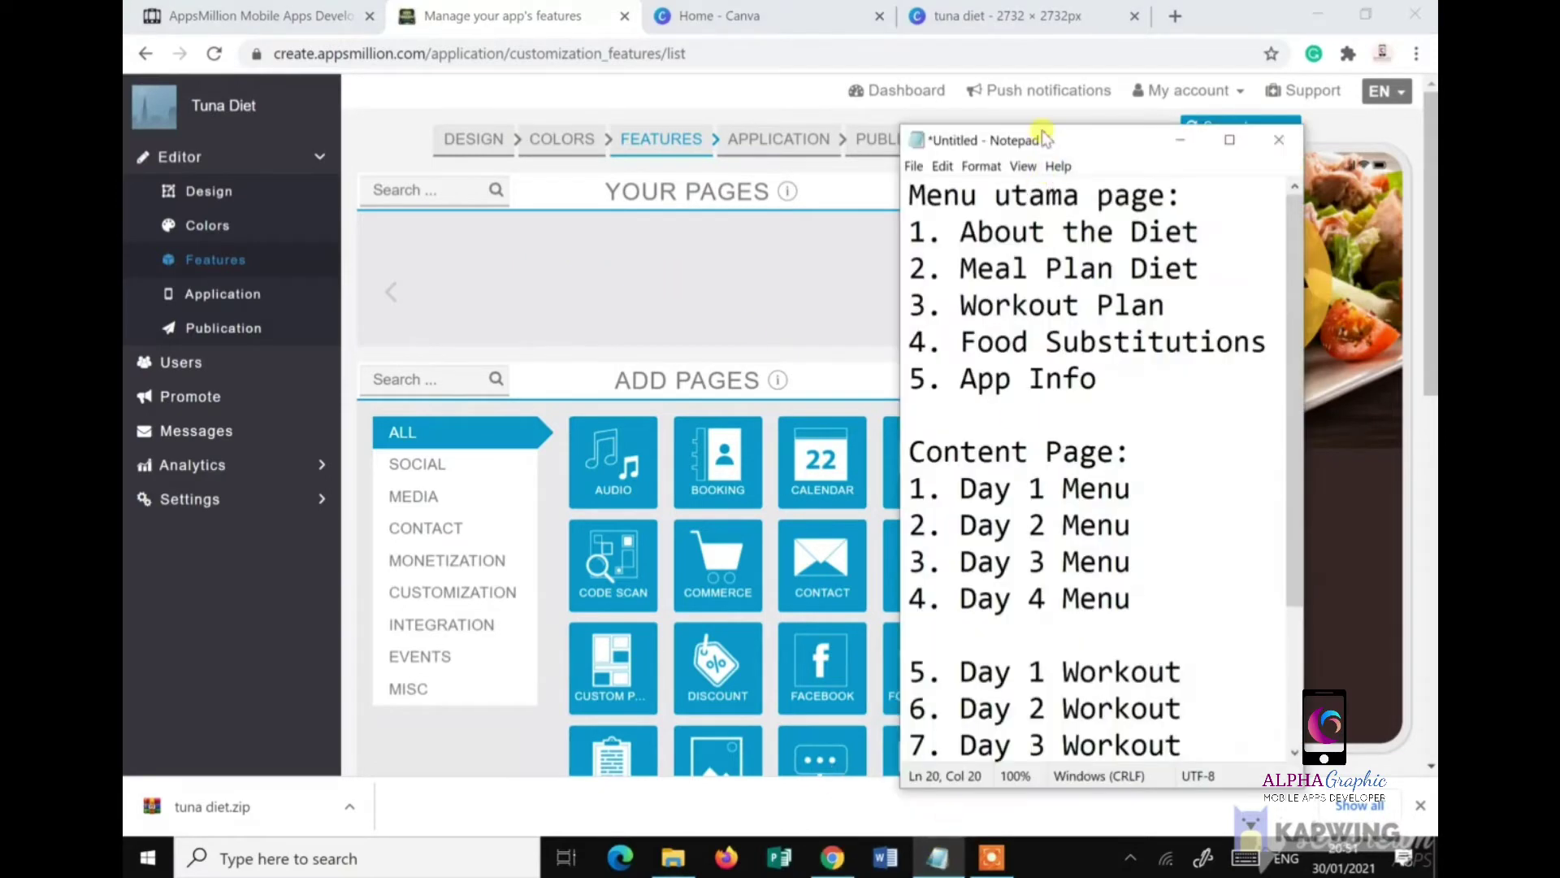
pyautogui.moveTo(1043, 138); pyautogui.dragTo(1147, 126)
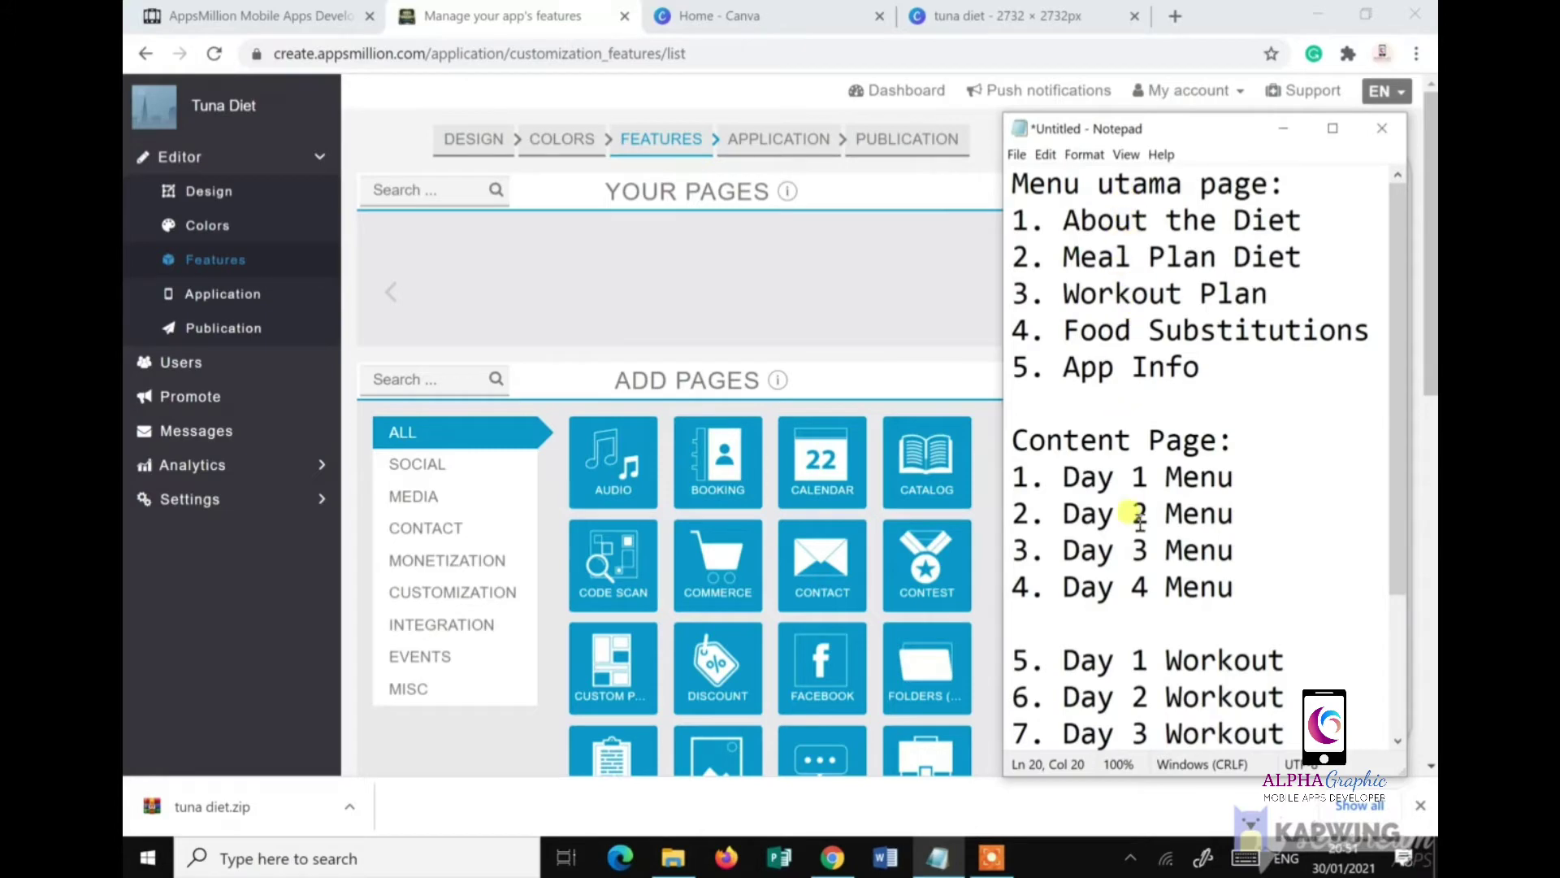
pyautogui.scroll(-2, 1134, 520)
pyautogui.scroll(2, 1145, 561)
# Step: Add a Custom Page to the app and bring the Notepad page list back beside its page settings
pyautogui.scroll(-4, 723, 492)
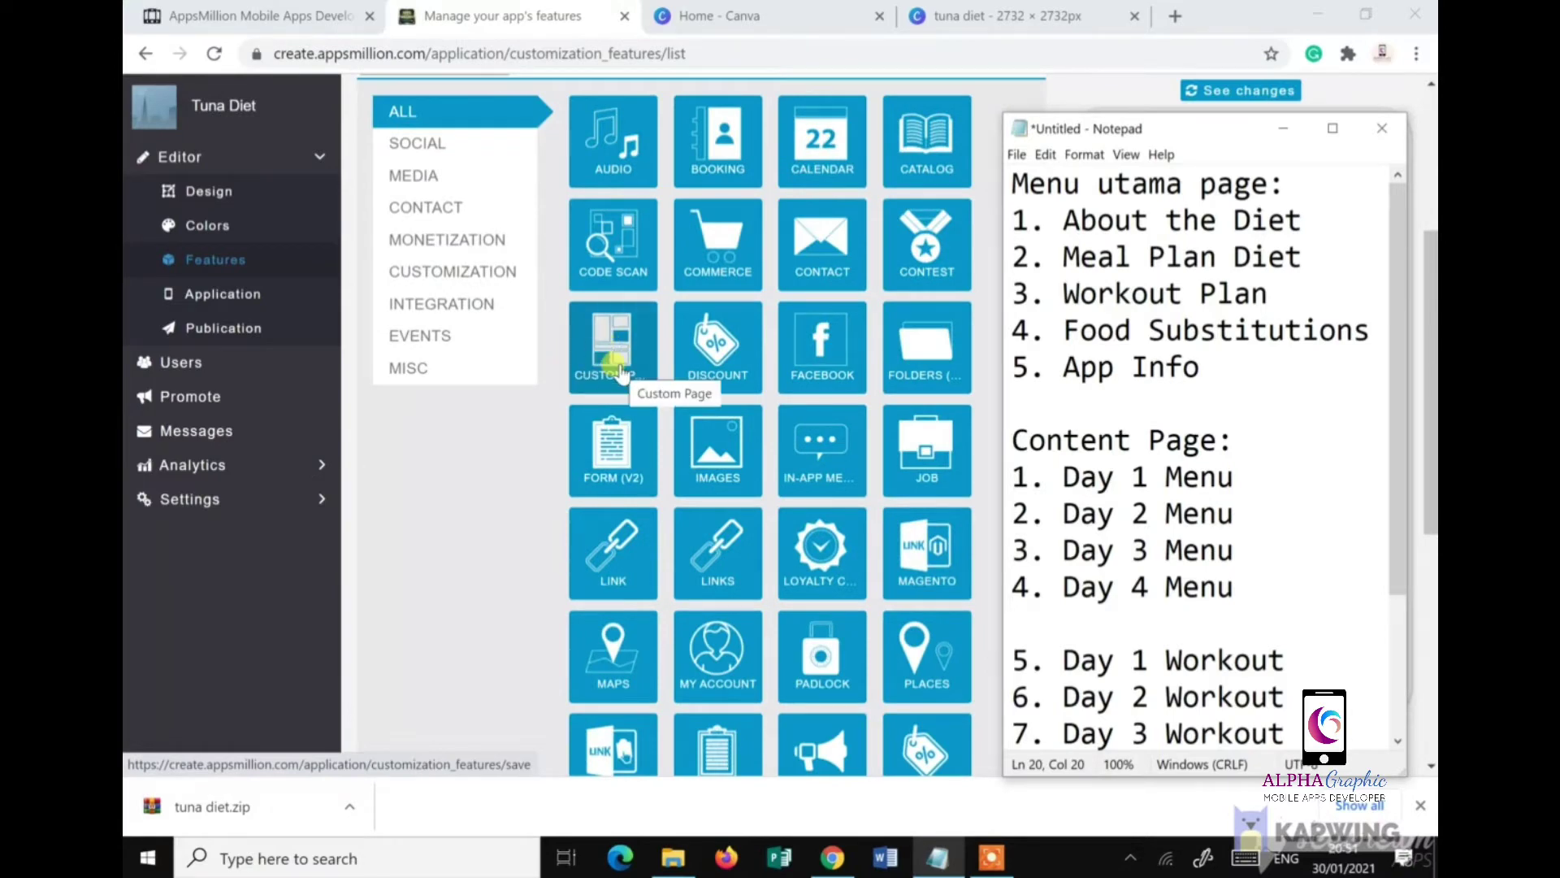
pyautogui.scroll(3, 618, 374)
pyautogui.scroll(1, 618, 591)
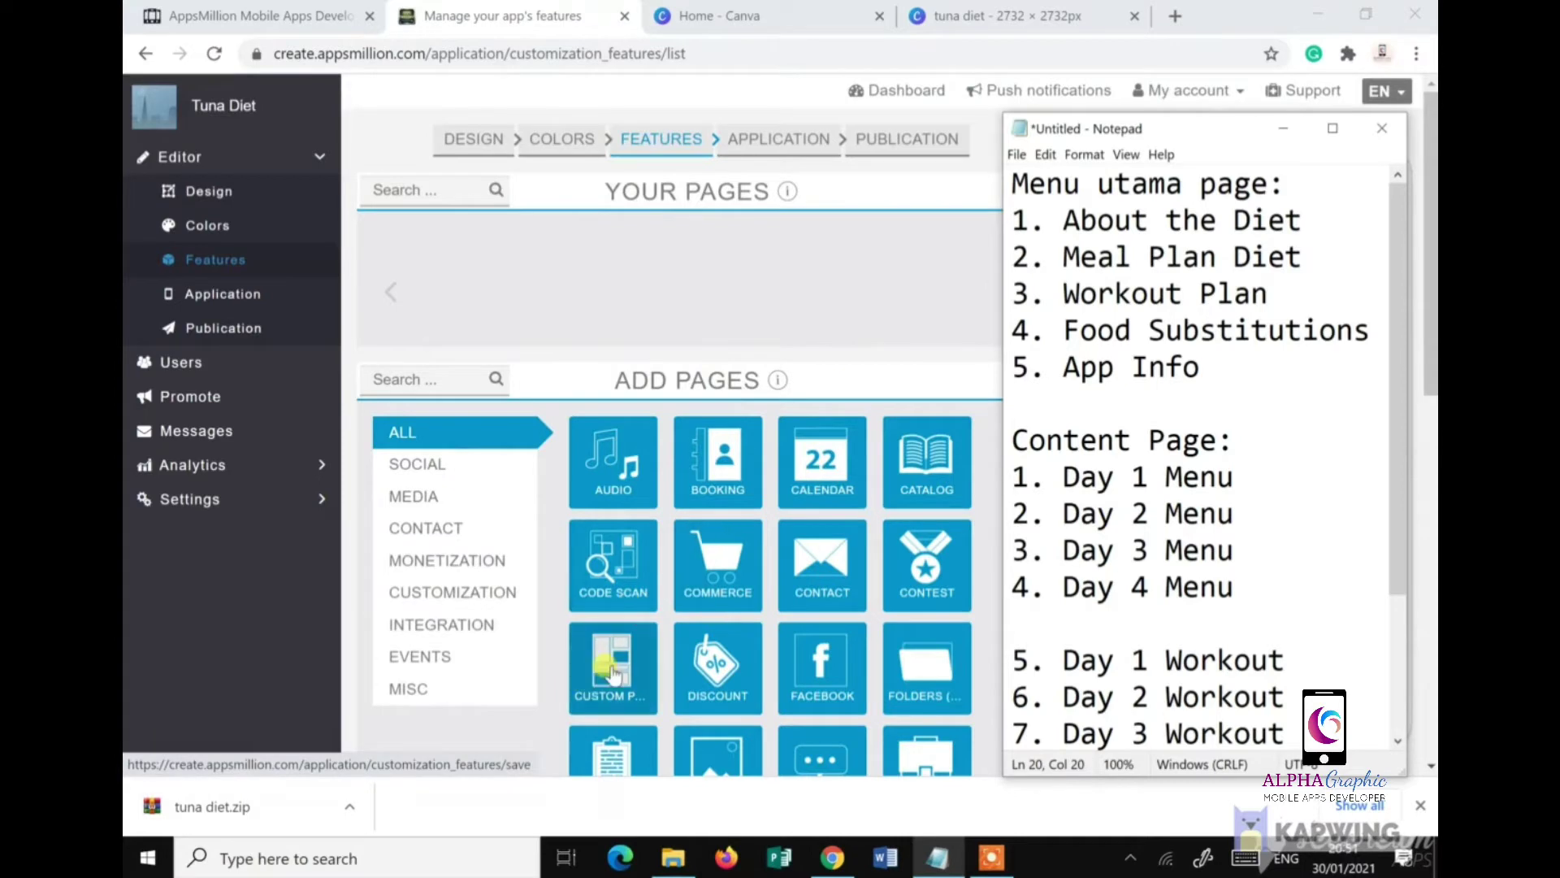
pyautogui.click(611, 673)
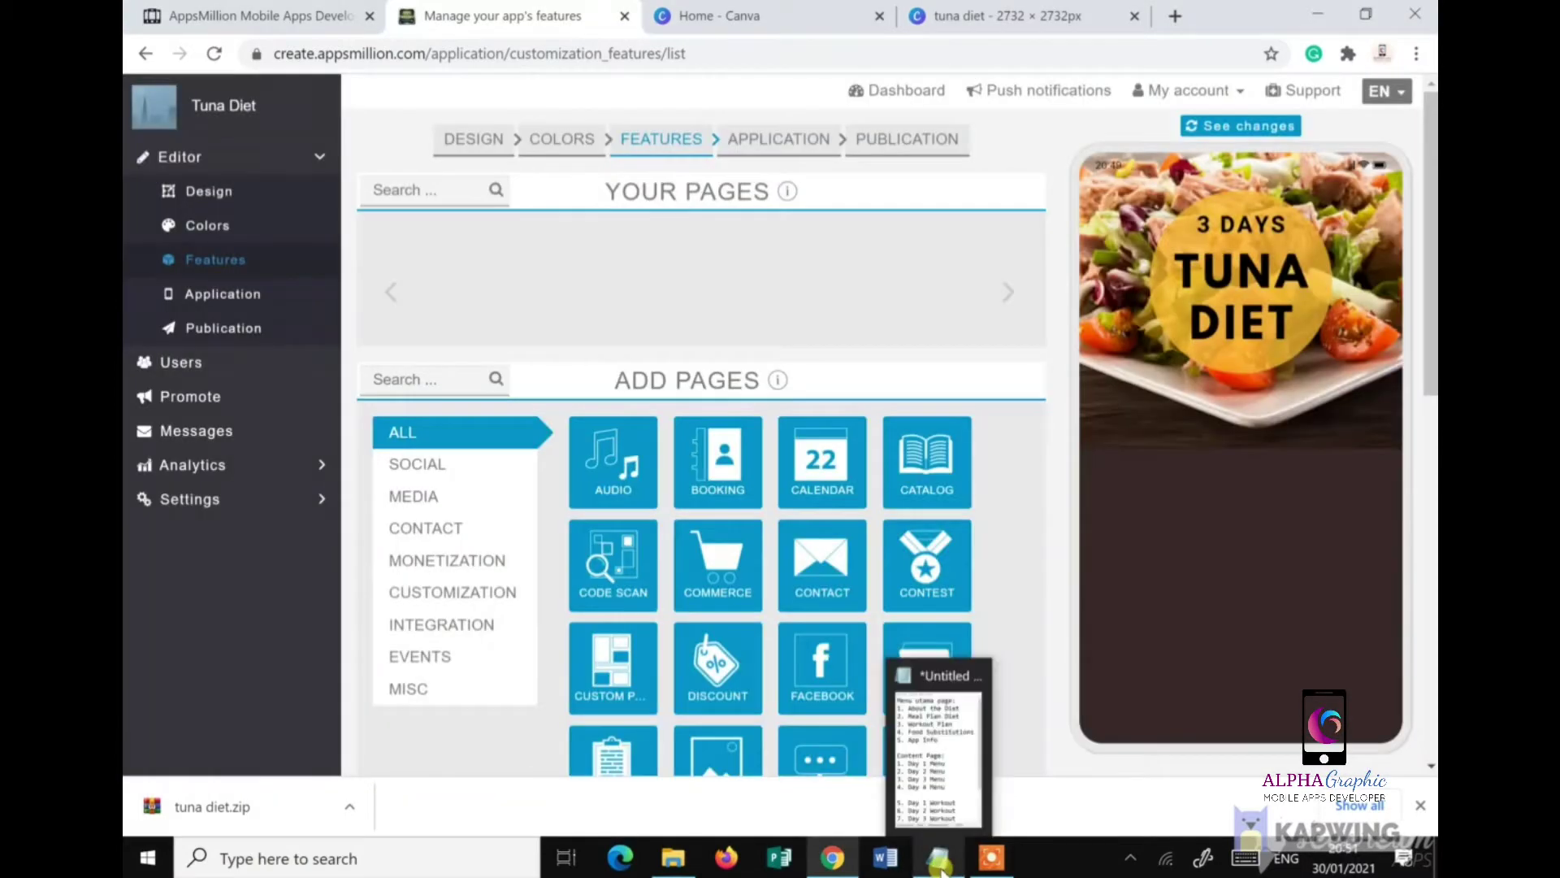
pyautogui.click(940, 869)
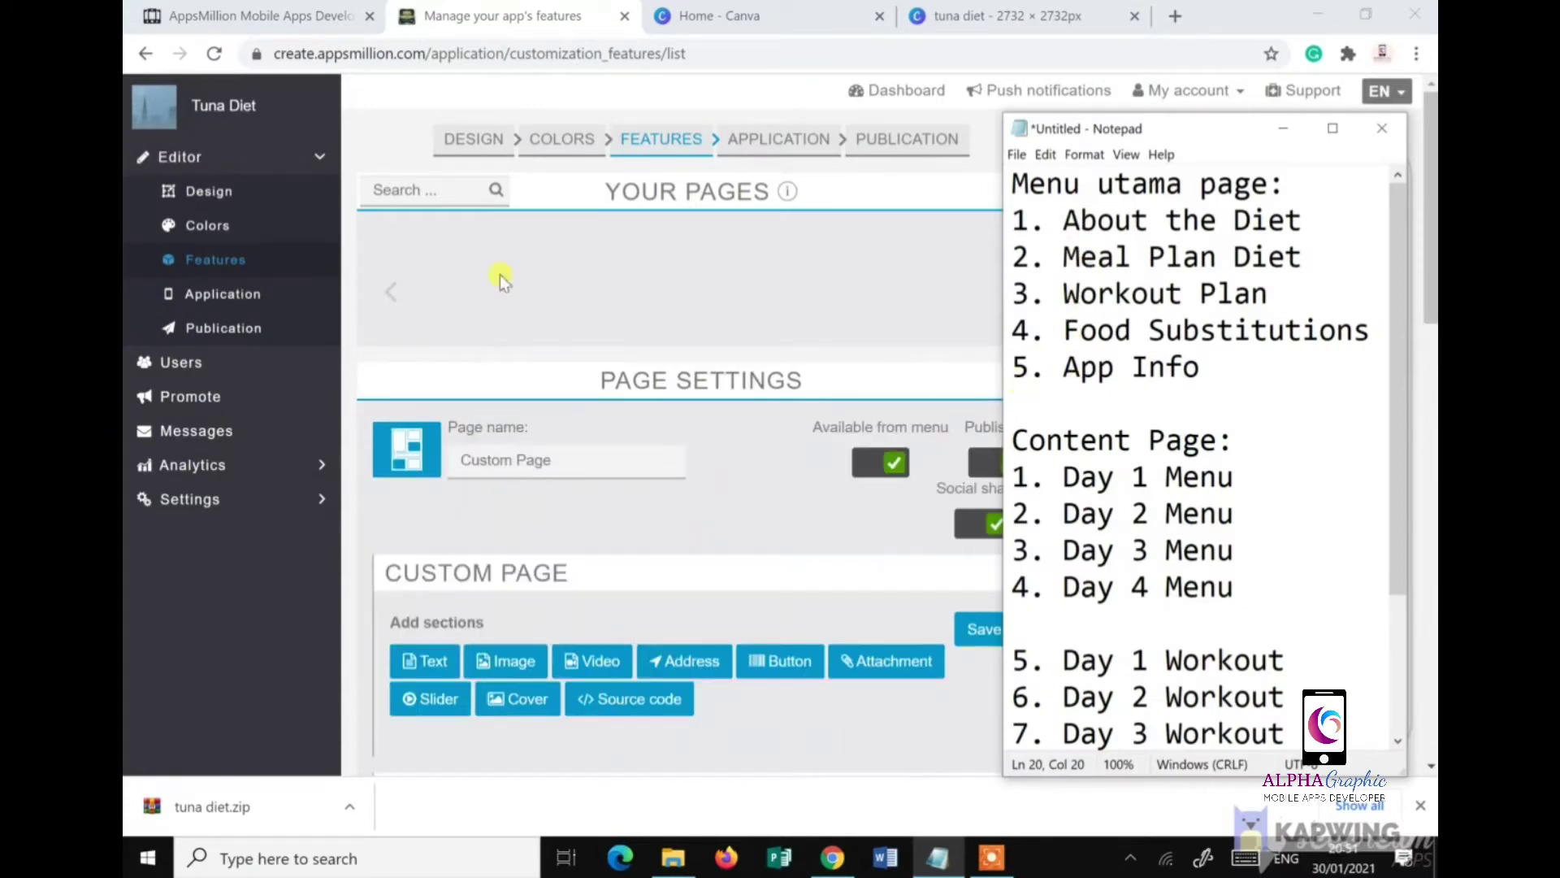
# Step: Rename the custom page as "About the Diet" and save the page name
pyautogui.moveTo(574, 466); pyautogui.dragTo(470, 455)
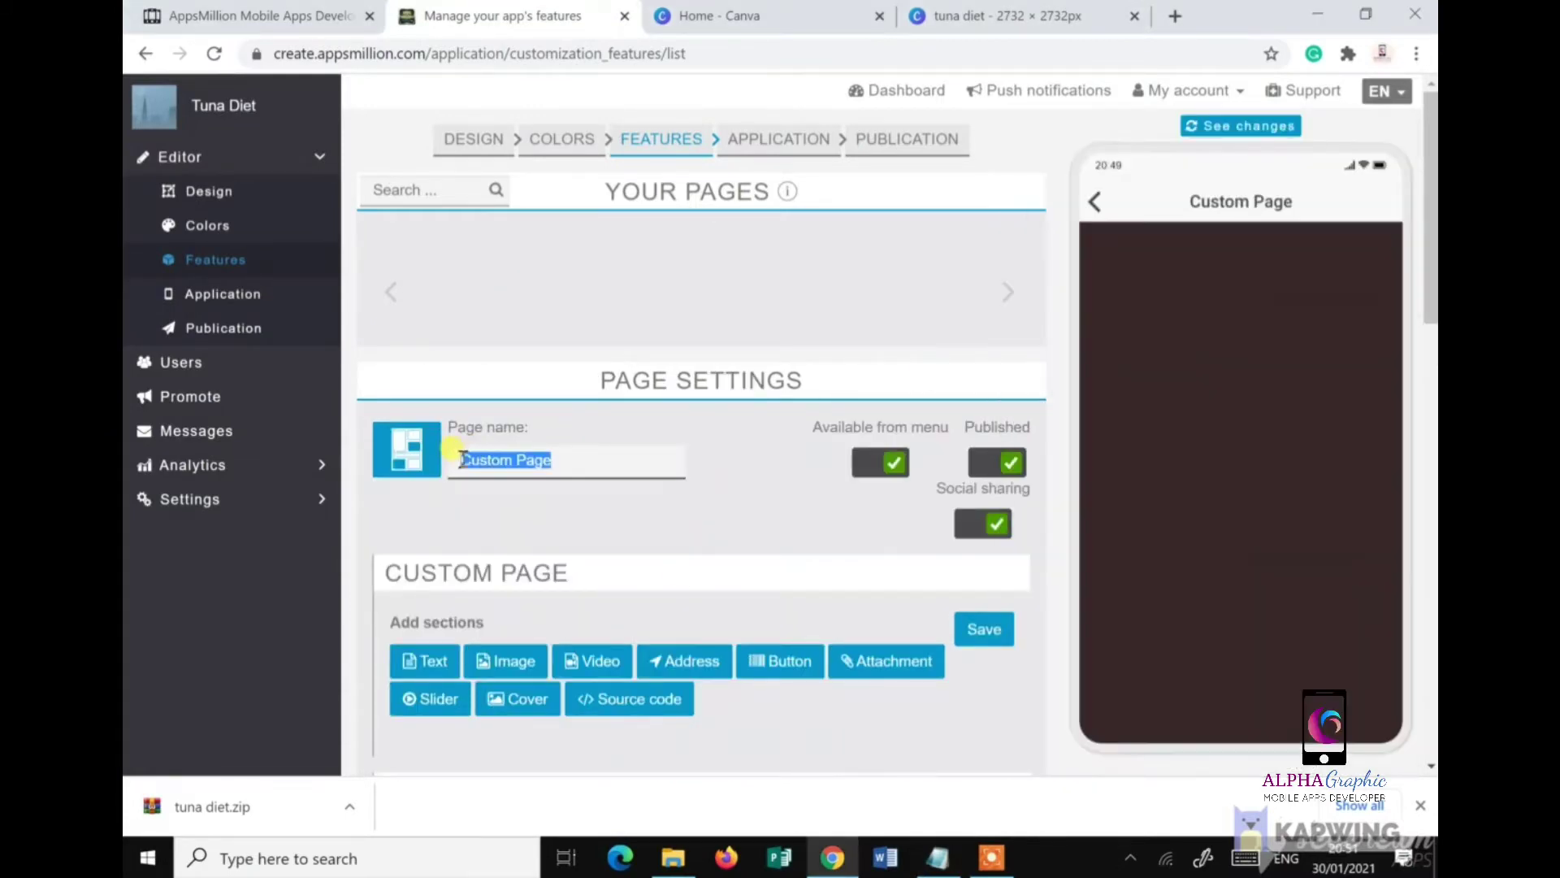
pyautogui.write('About the Diet')
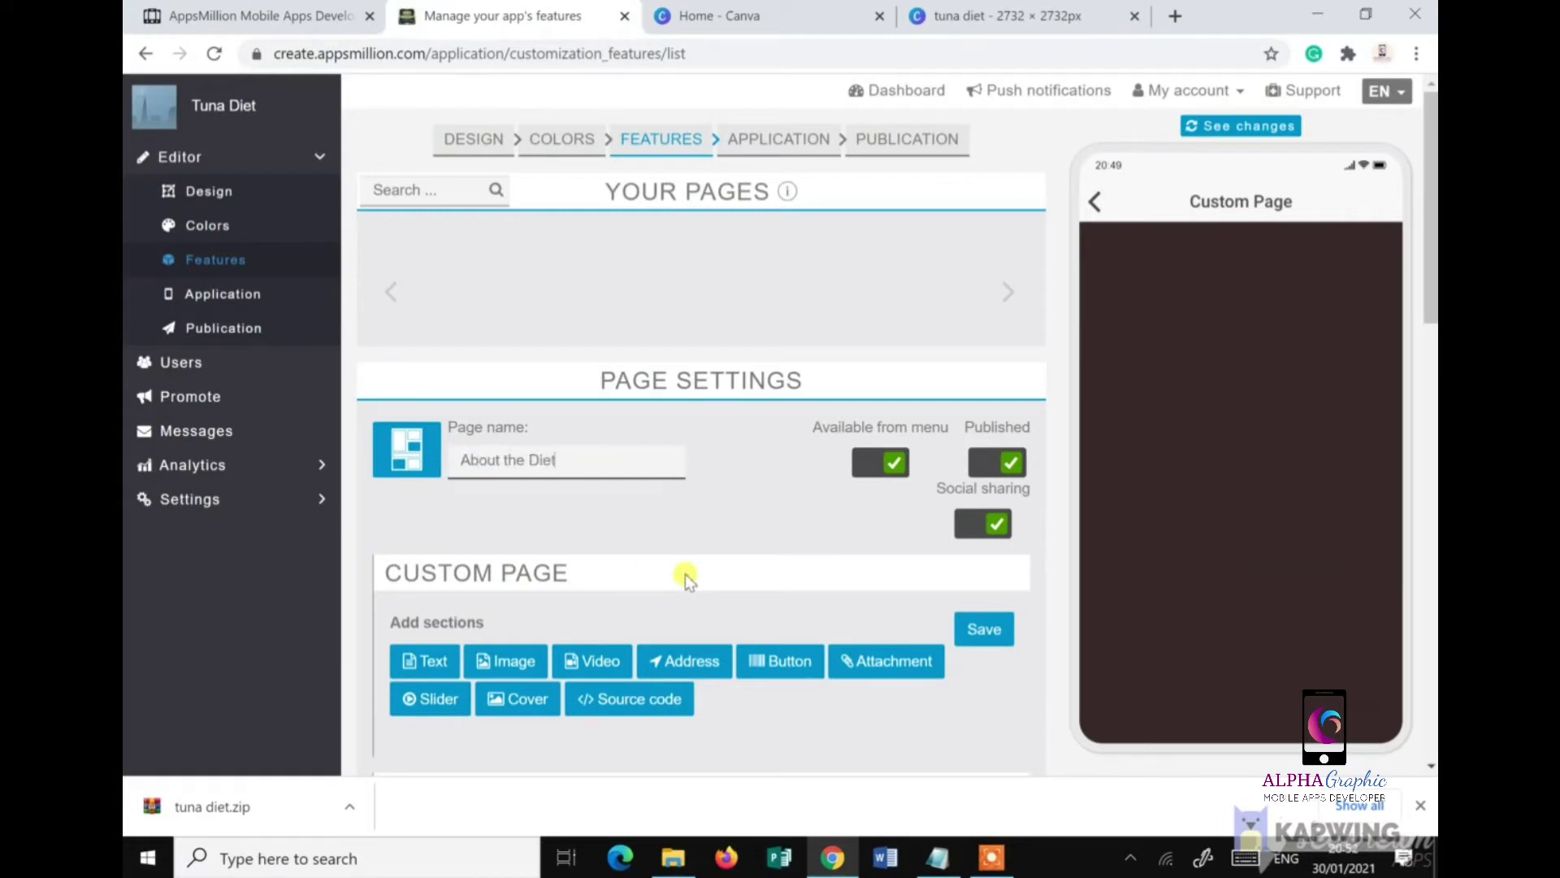
pyautogui.click(986, 632)
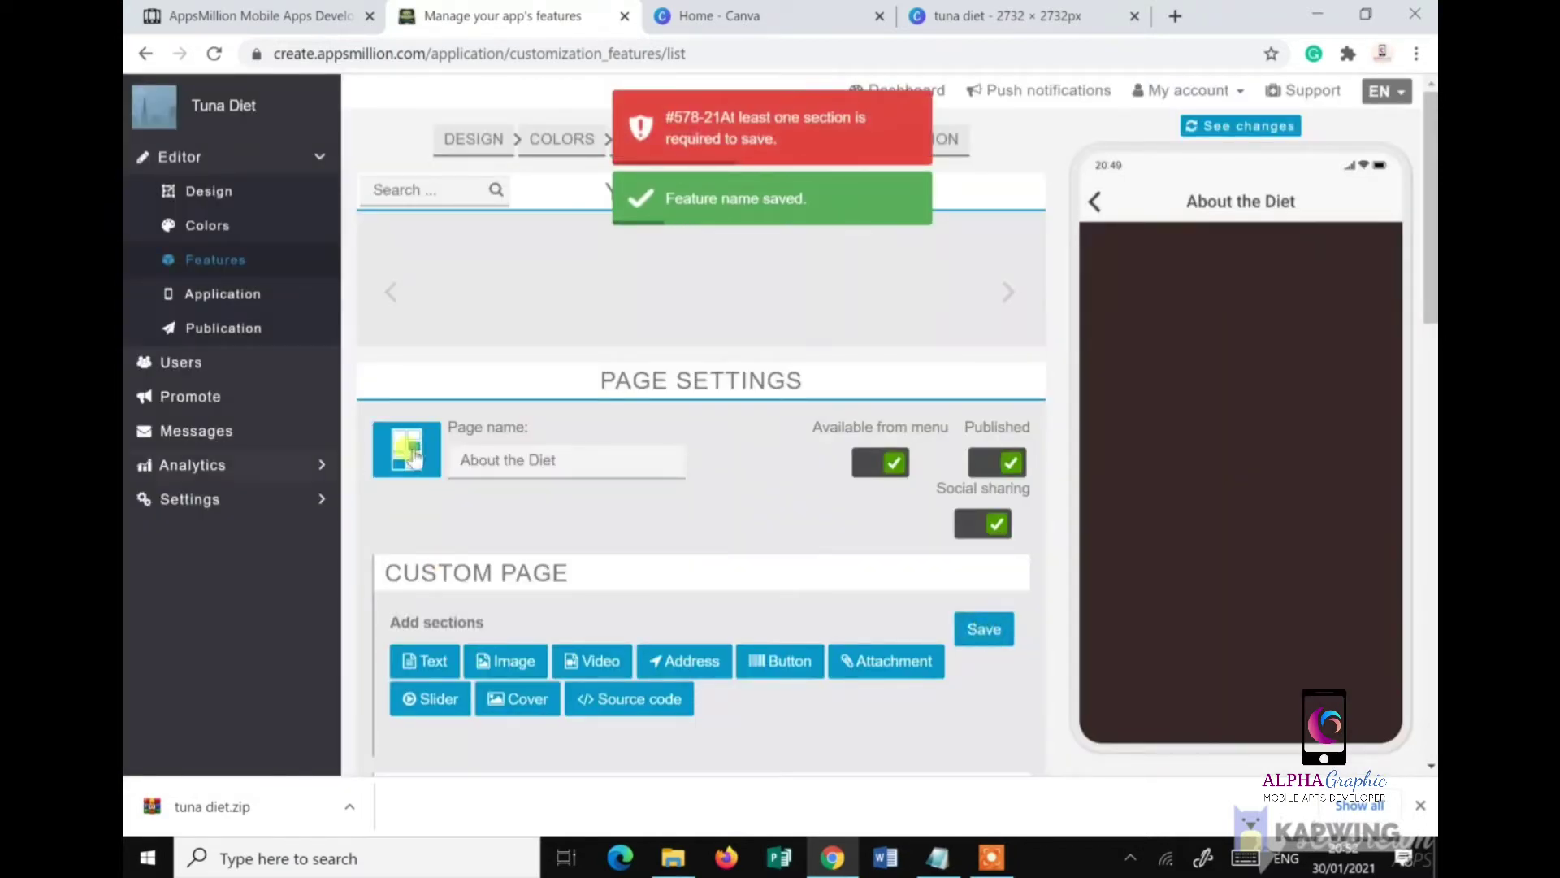
pyautogui.click(401, 460)
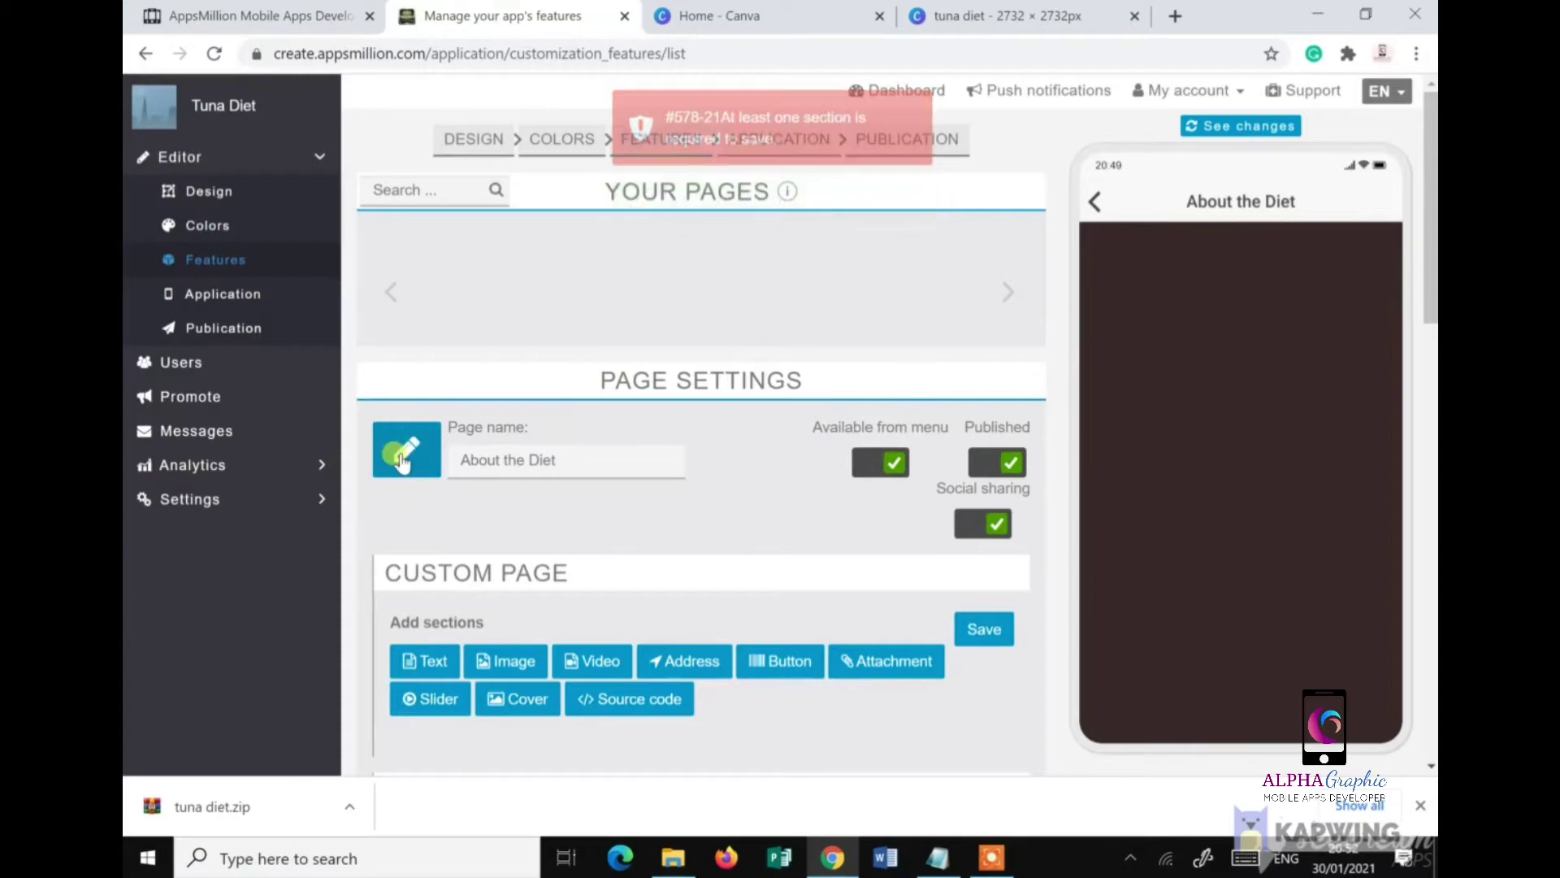
pyautogui.click(626, 663)
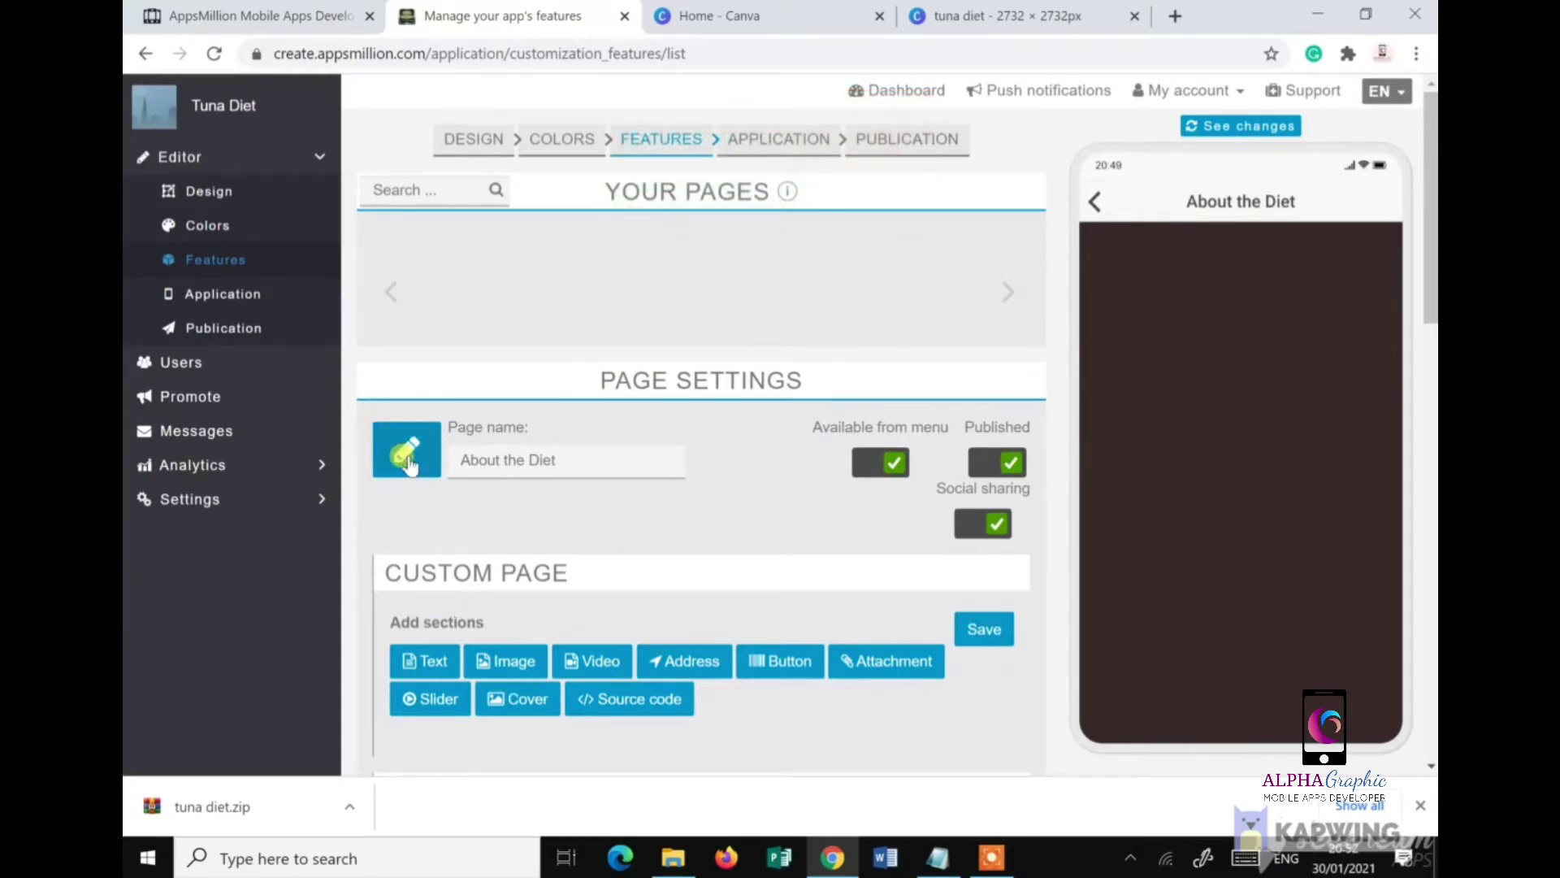
# Step: Add a Cover section to the About the Diet page and start choosing its image
pyautogui.scroll(-3, 535, 700)
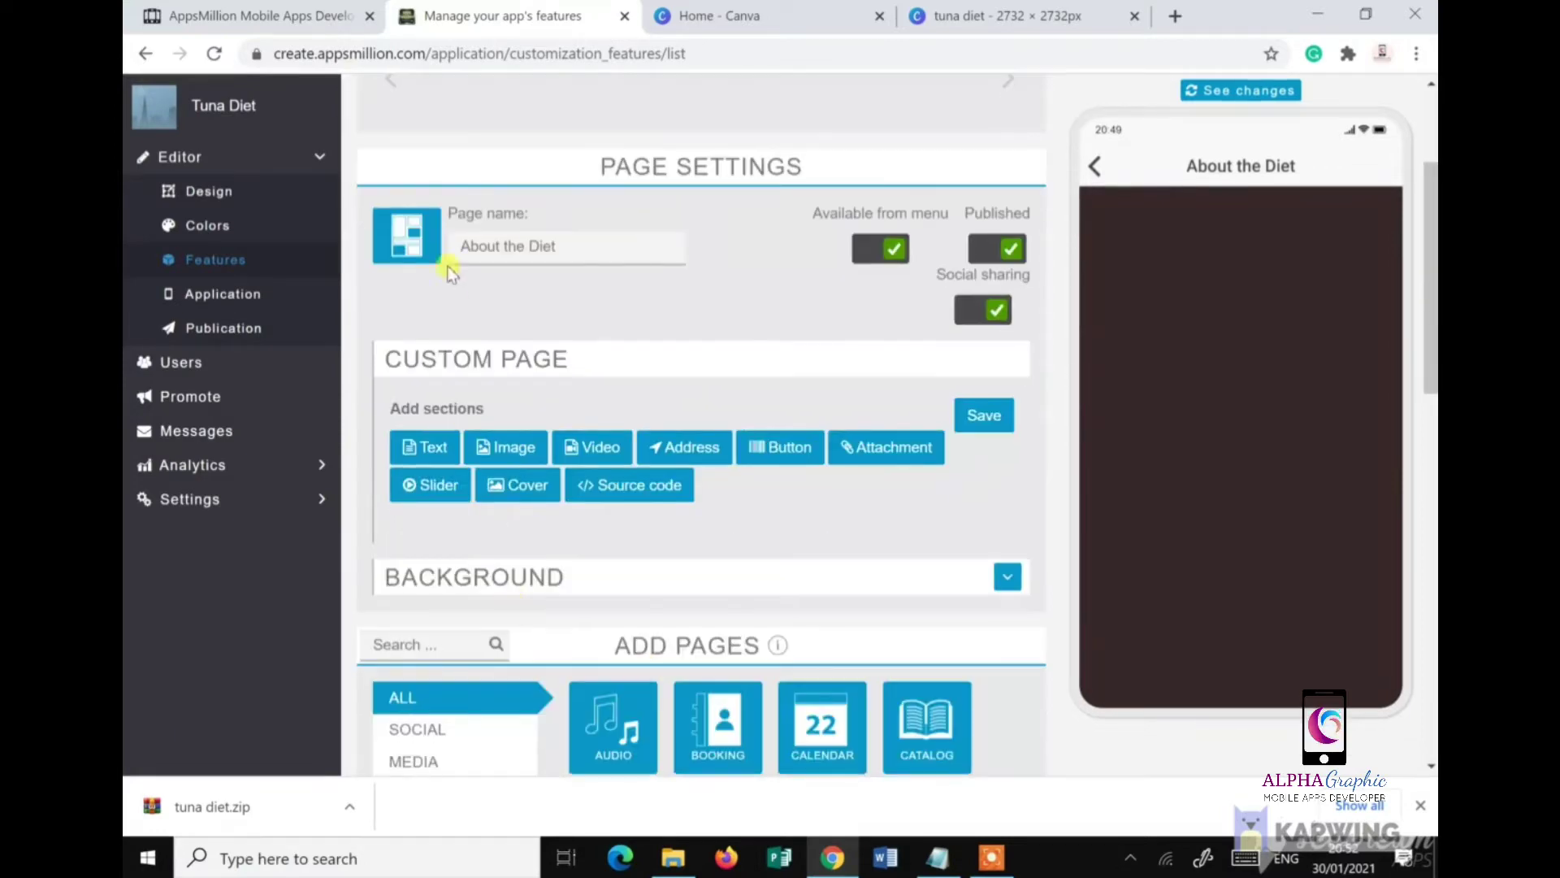
pyautogui.click(523, 486)
pyautogui.scroll(-3, 479, 553)
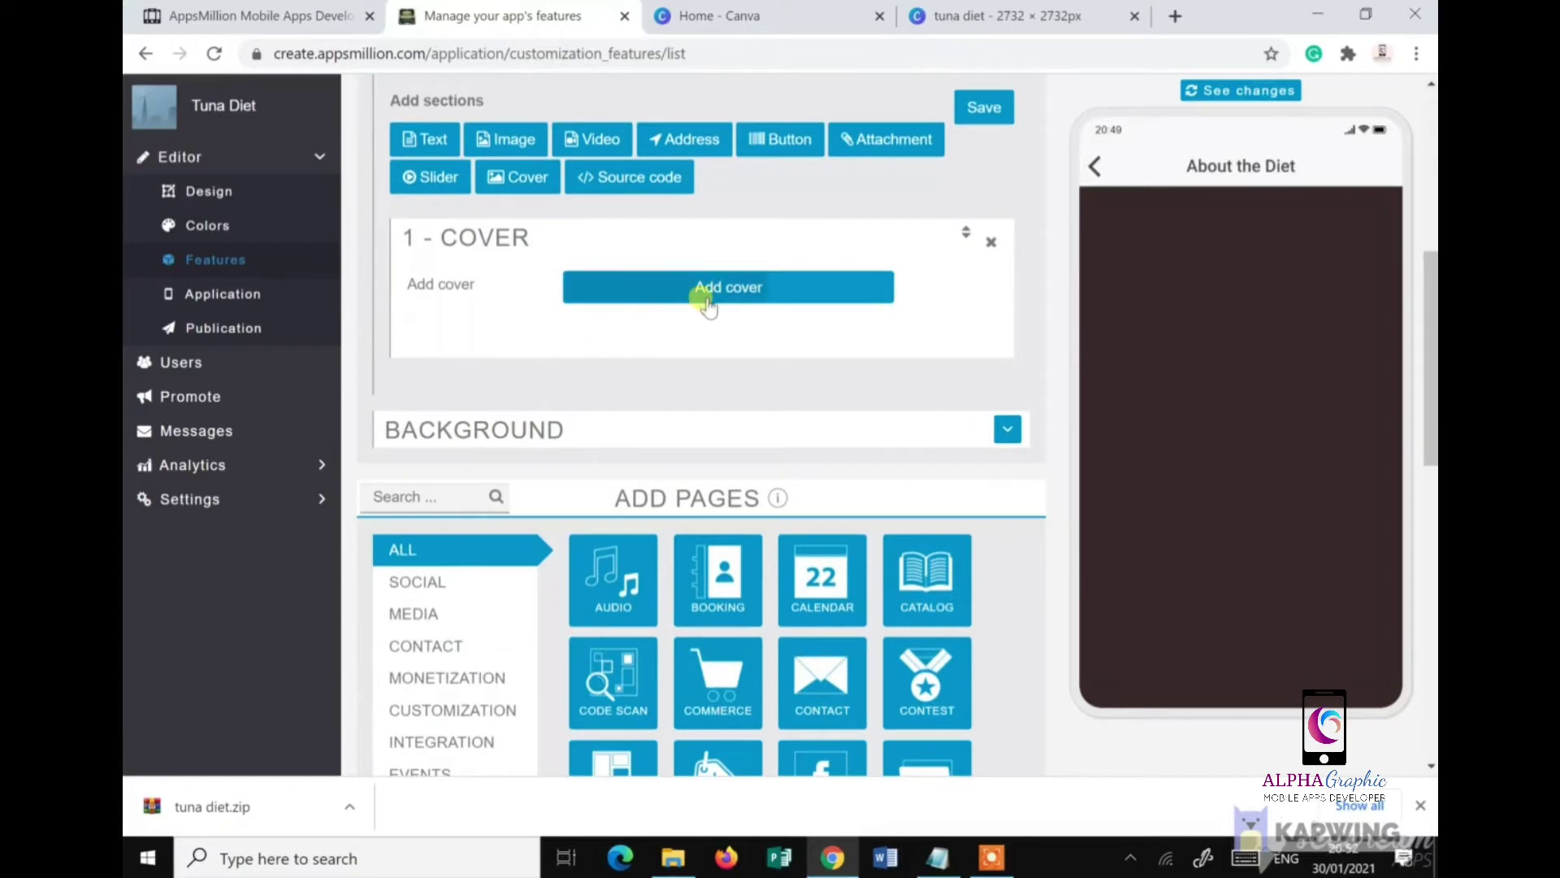
pyautogui.click(712, 299)
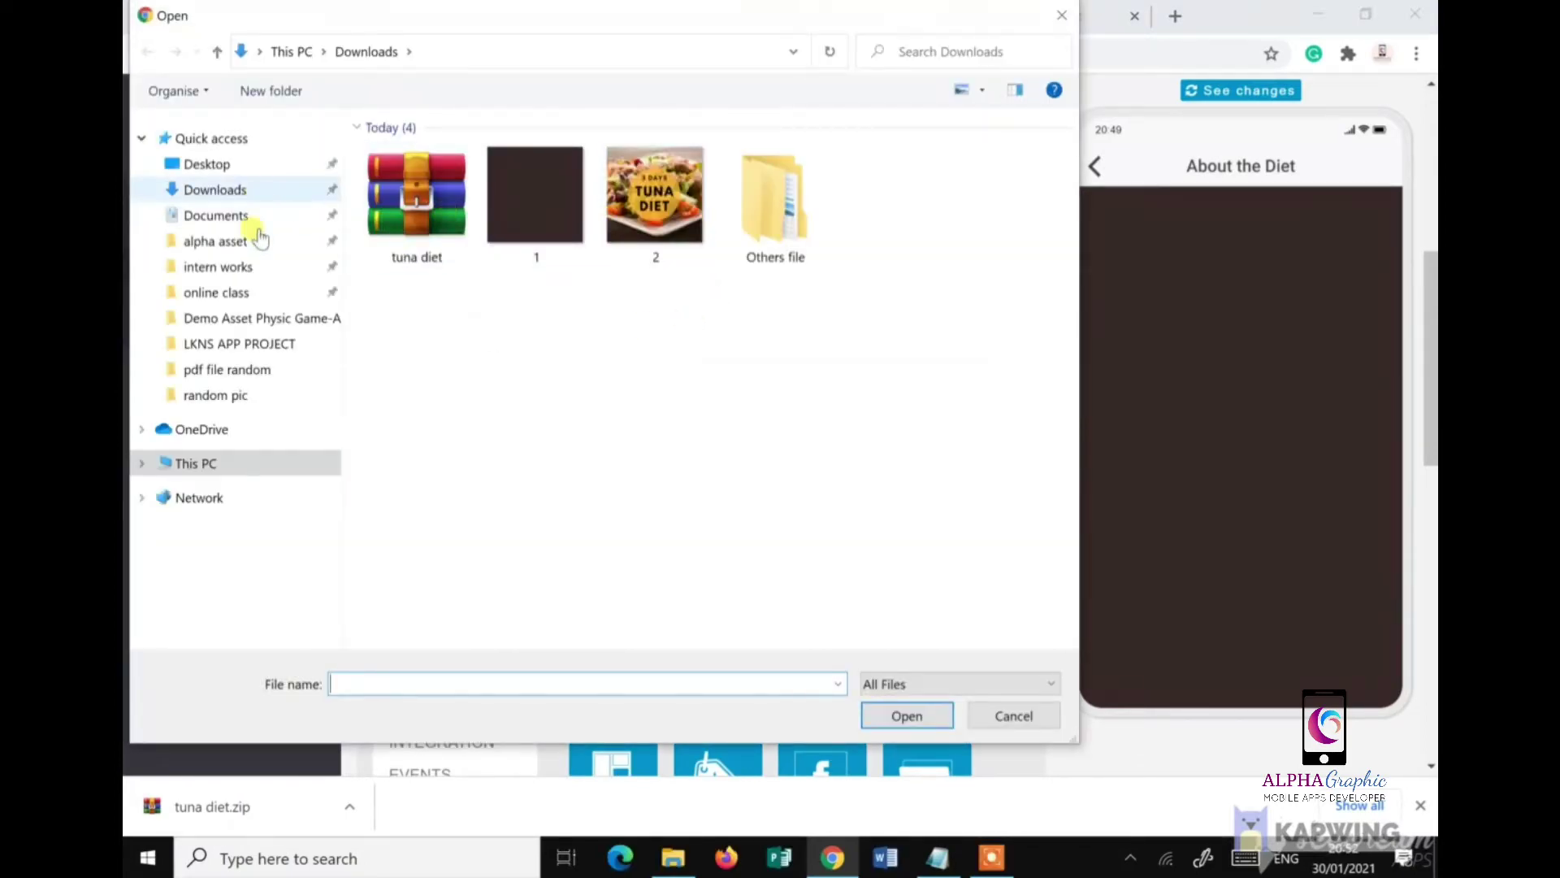
# Step: Browse from the Desktop through appsmillion backup app files, tuna diet backup and tuna diet backup file to the a-tunadiet folder
pyautogui.click(268, 162)
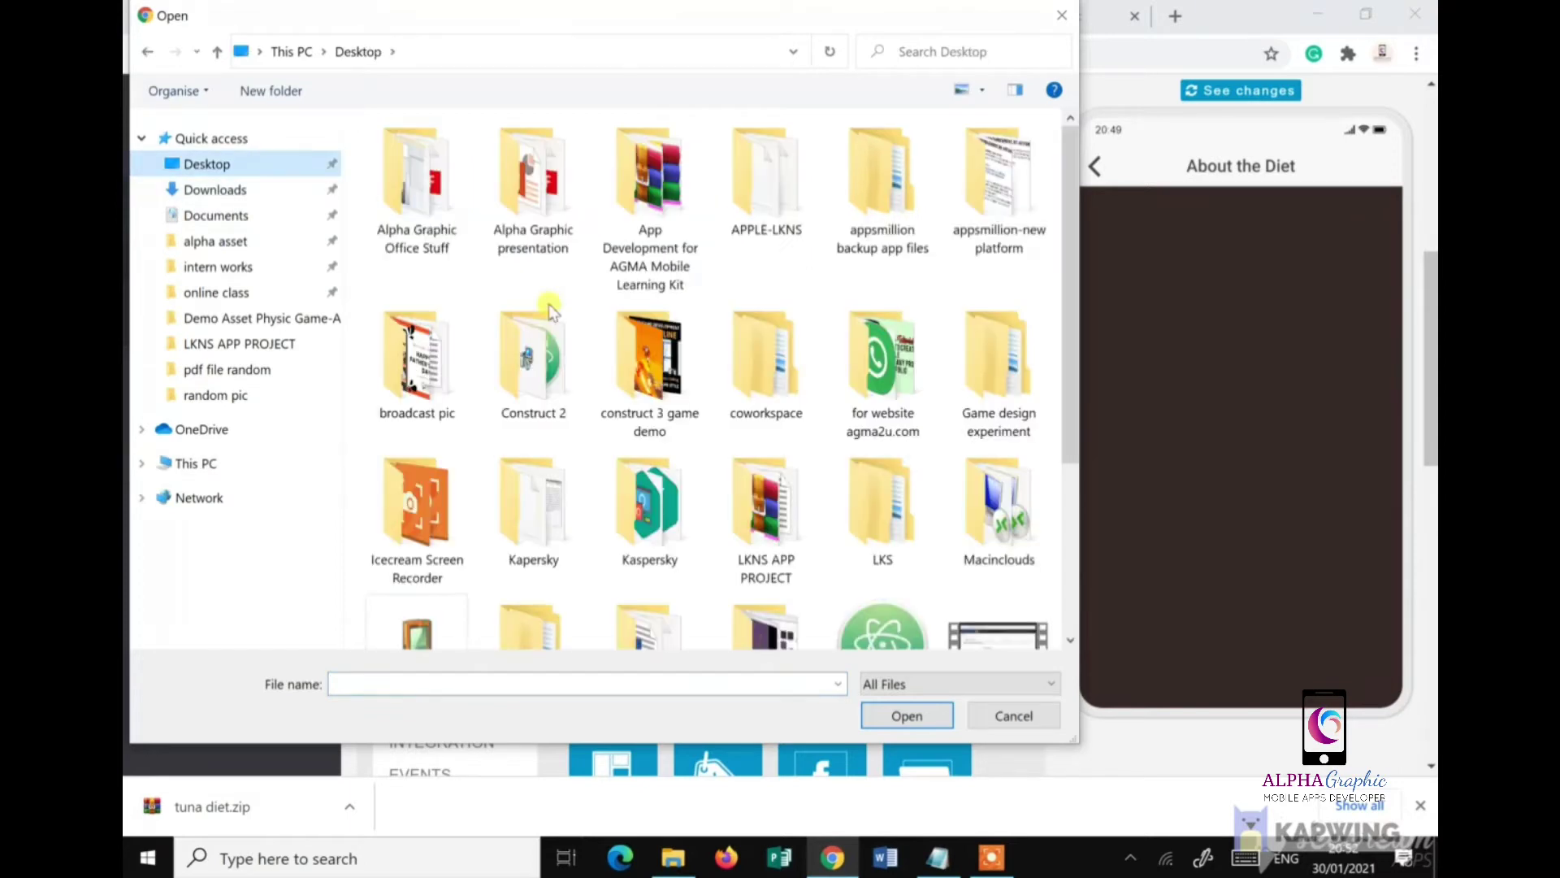
pyautogui.scroll(-3, 550, 311)
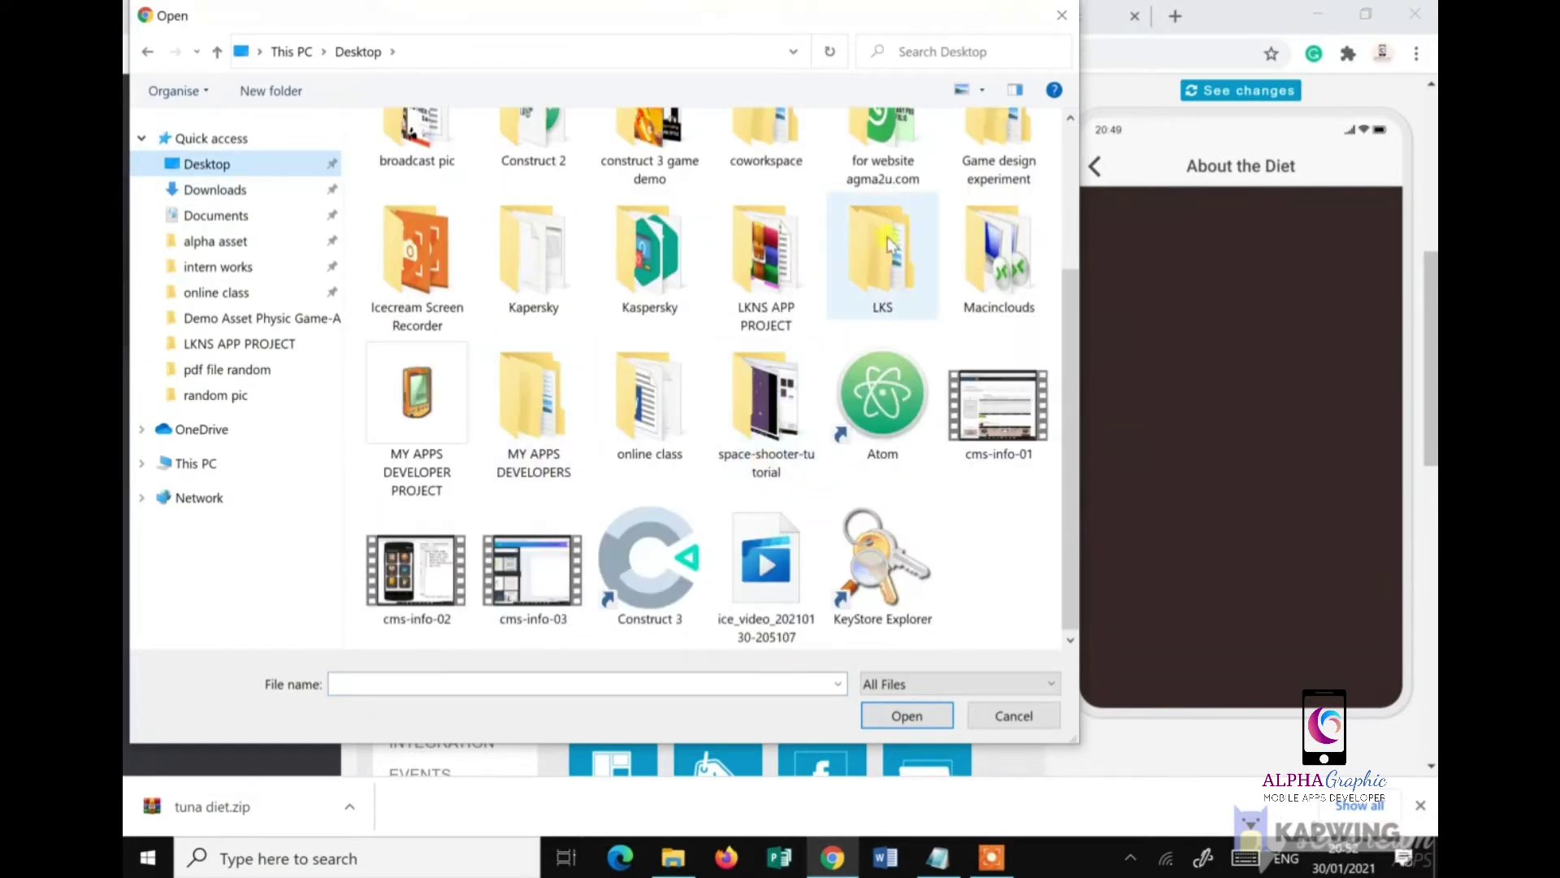
pyautogui.scroll(3, 892, 244)
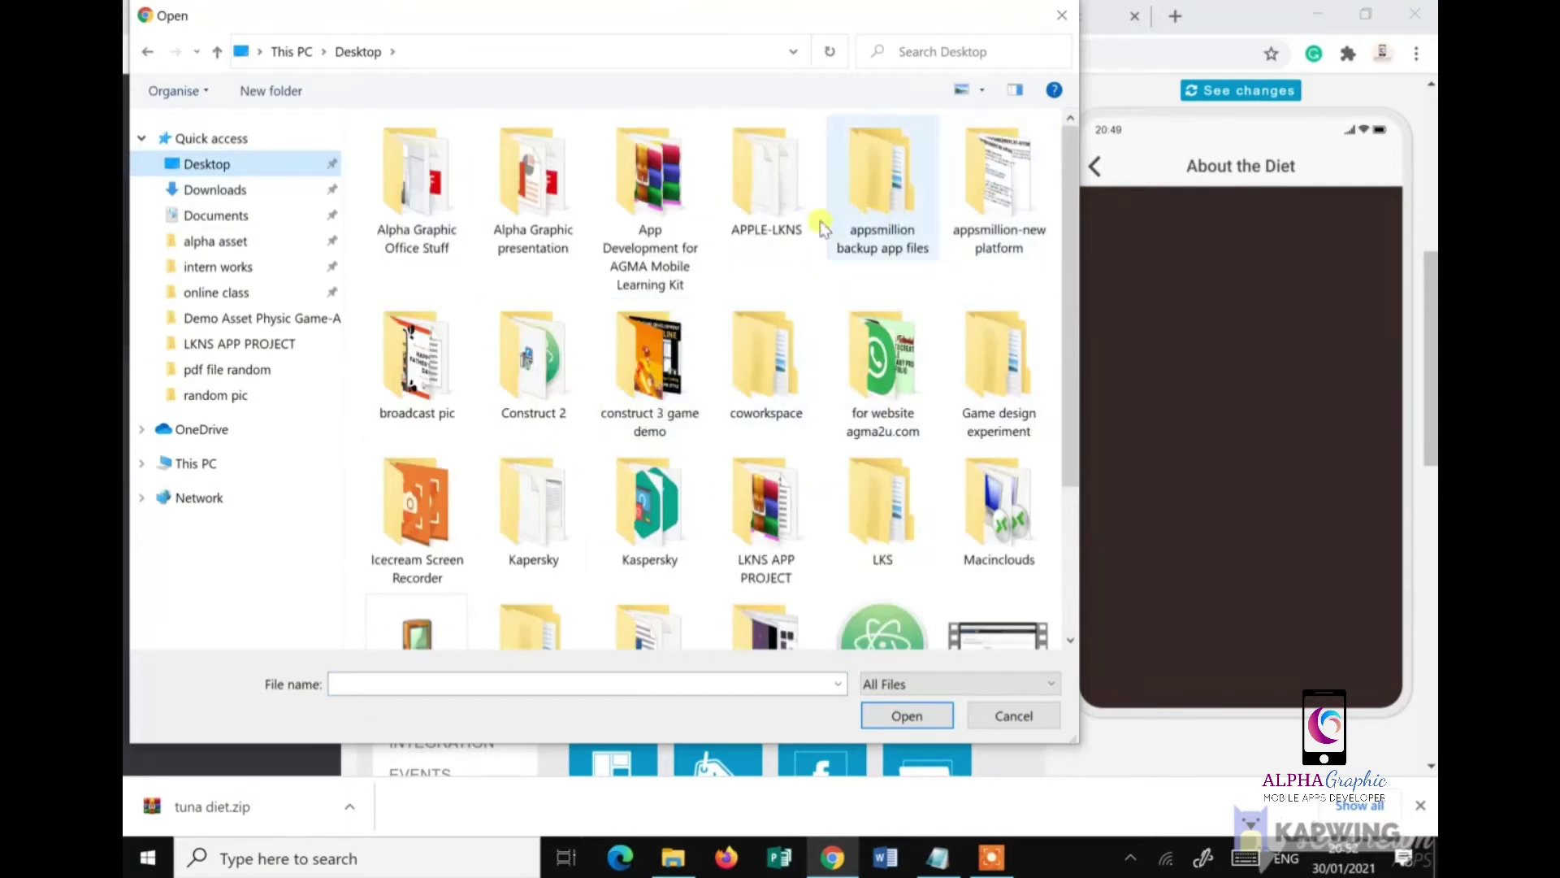
pyautogui.doubleClick(886, 195)
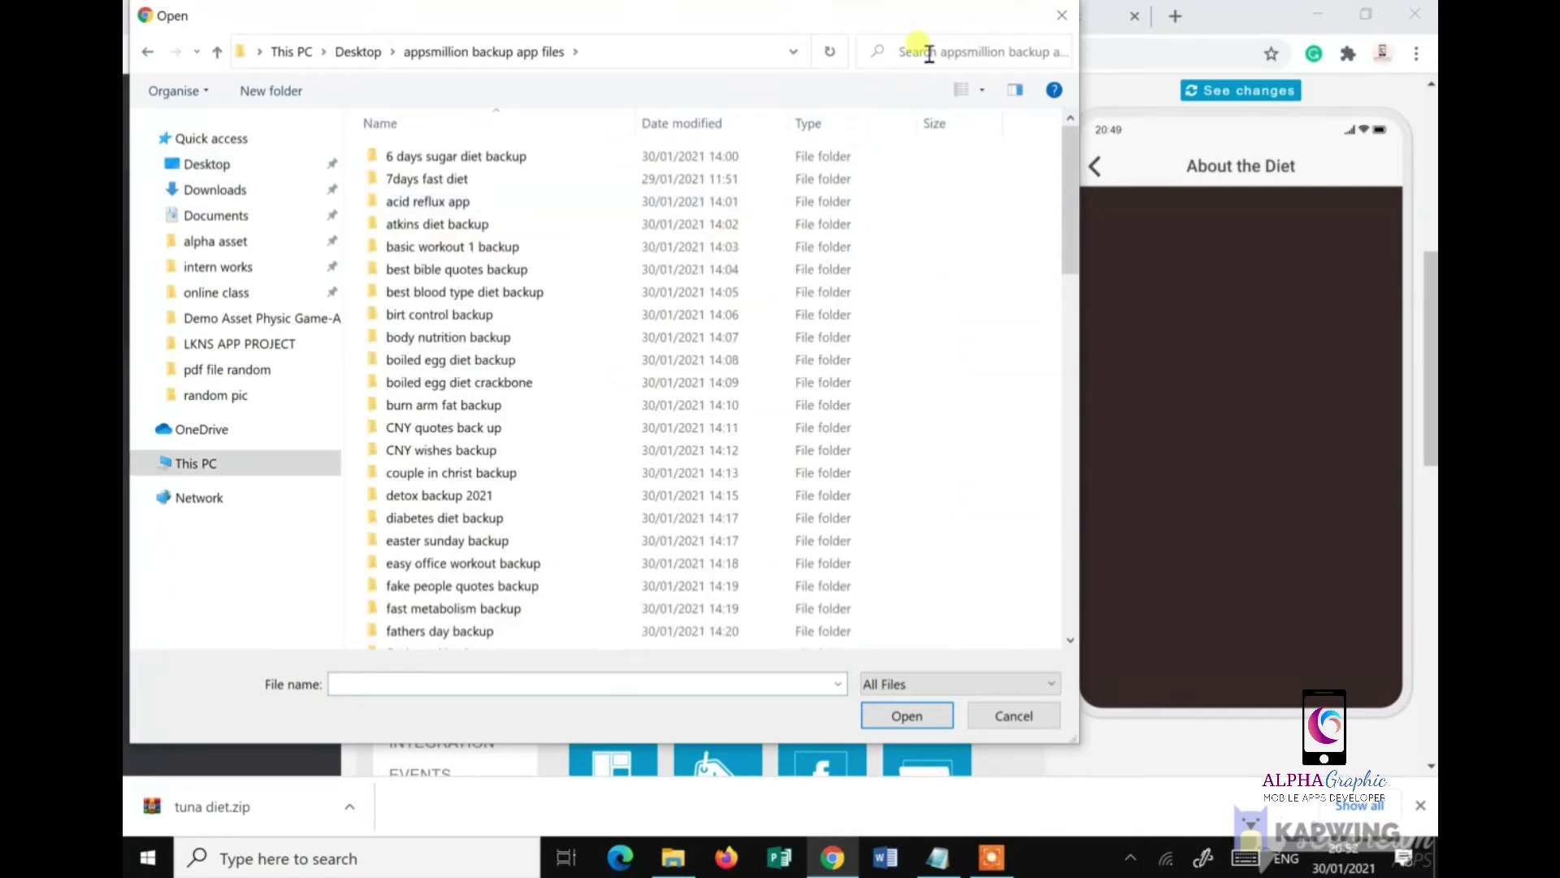
pyautogui.press('t')
pyautogui.click(929, 53)
pyautogui.write('una')
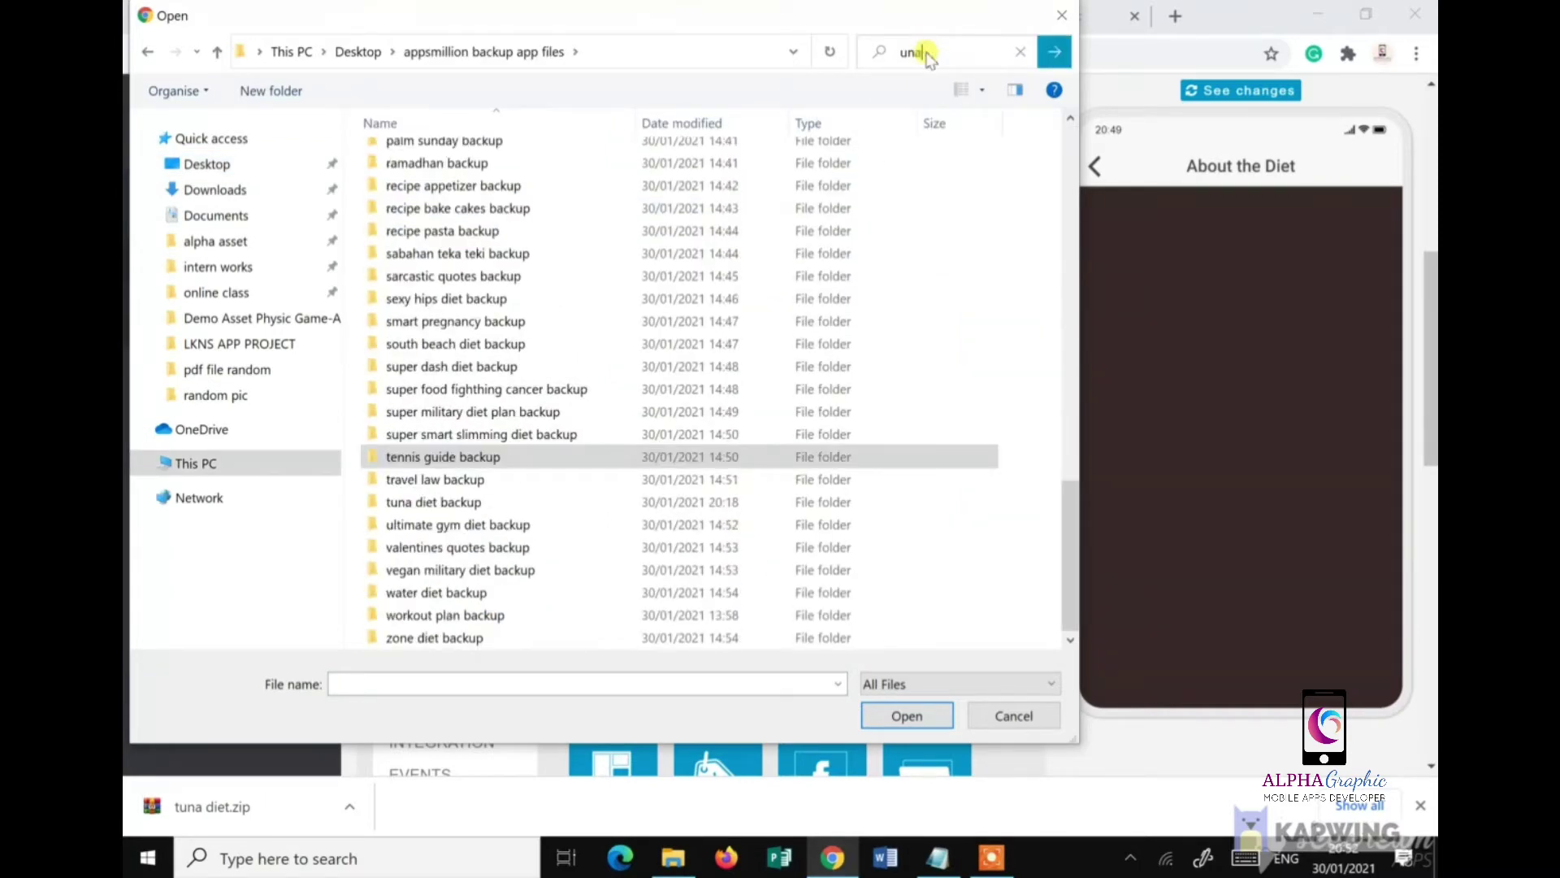
pyautogui.doubleClick(491, 503)
pyautogui.doubleClick(503, 208)
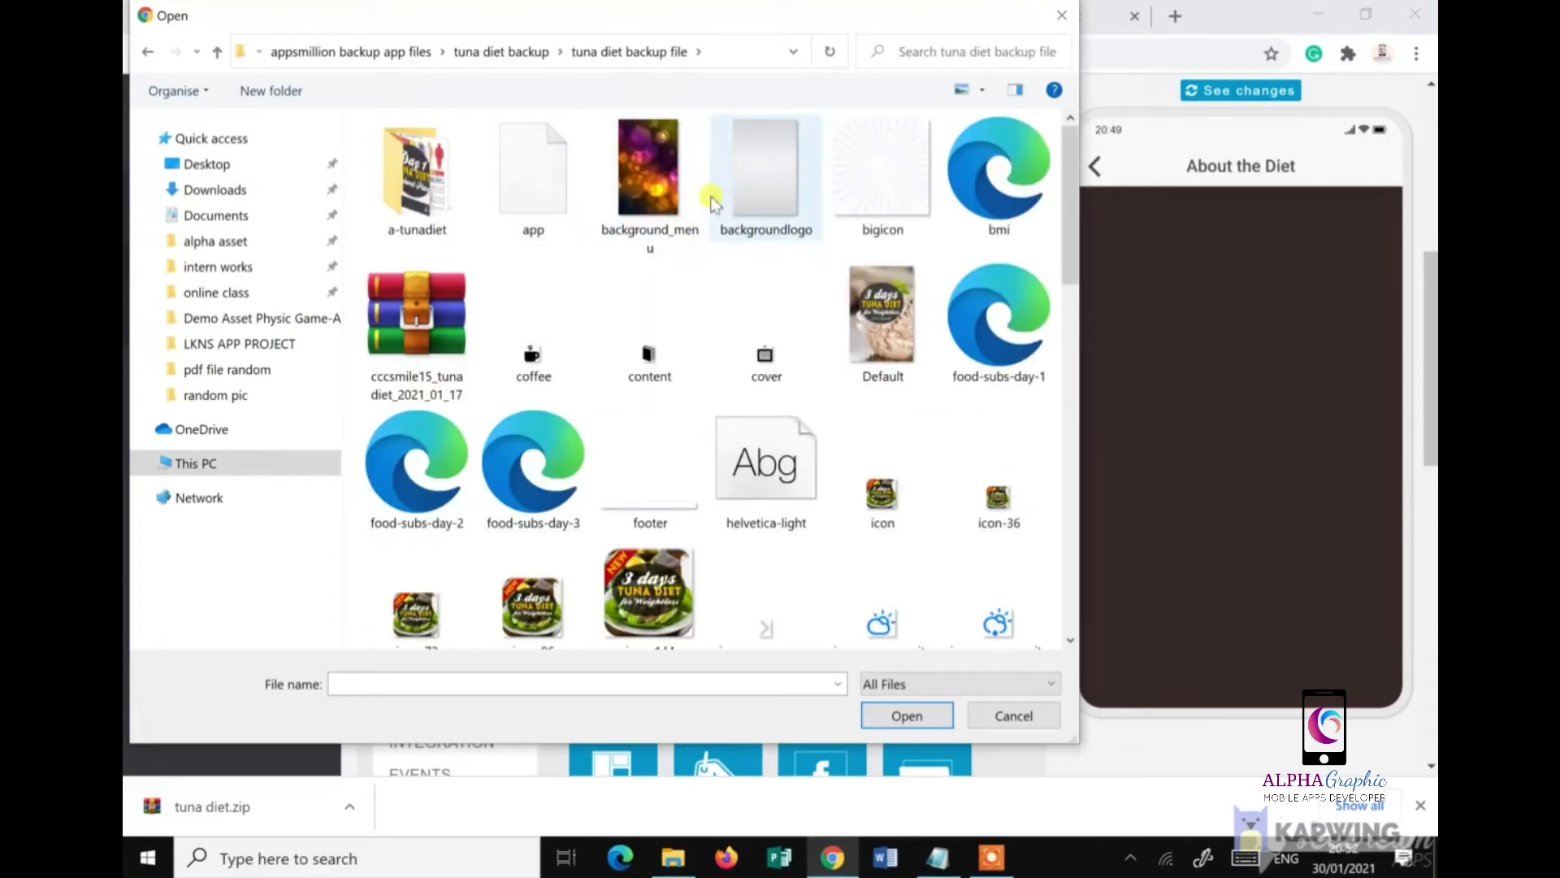
pyautogui.doubleClick(417, 183)
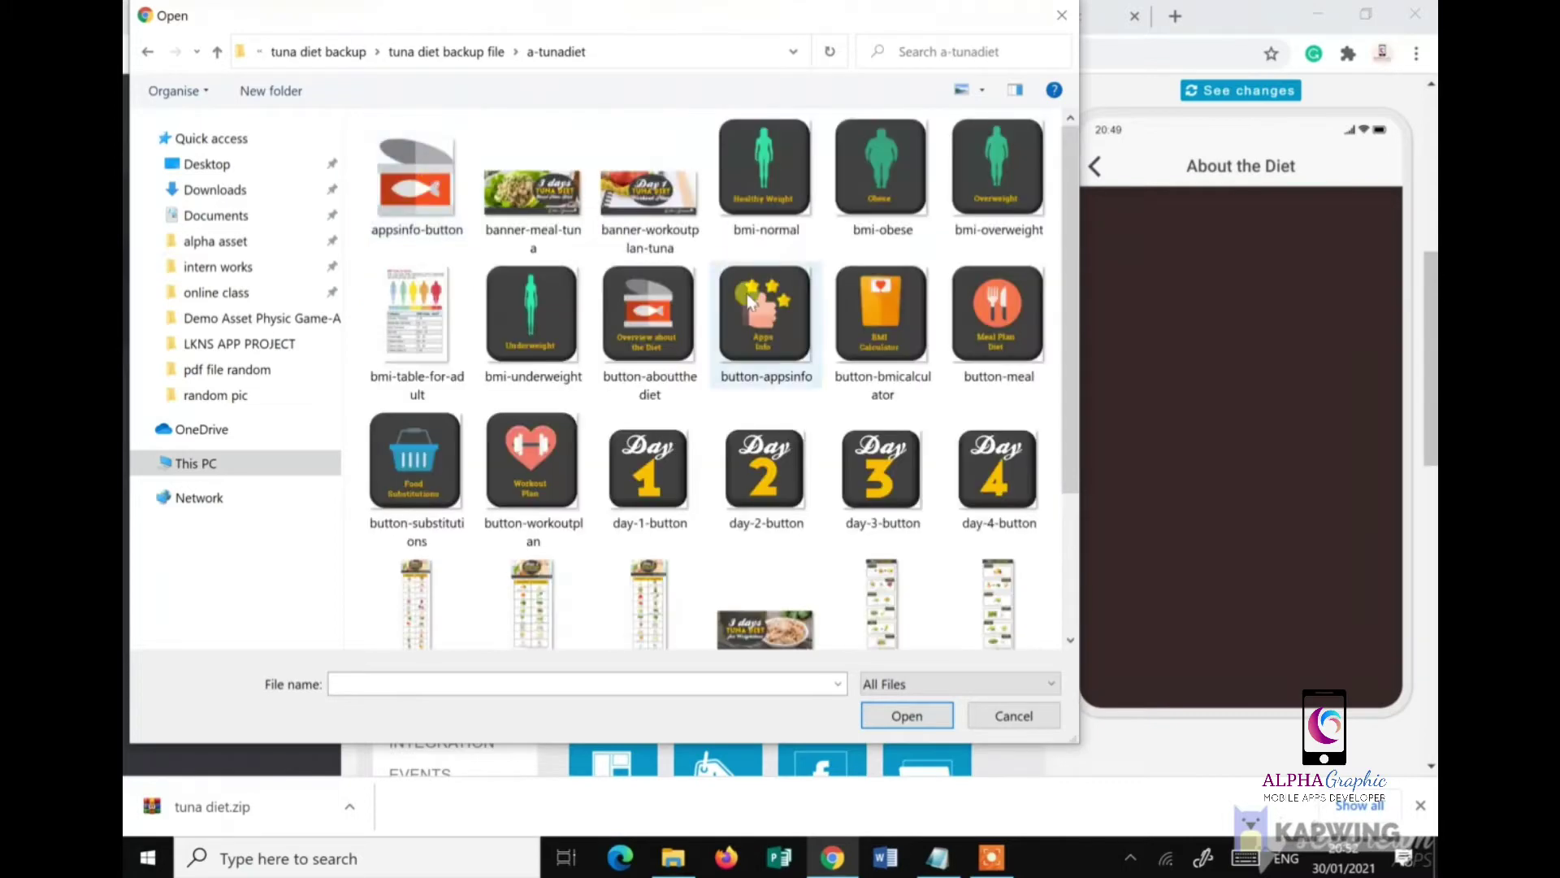
# Step: Look through the images in the a-tunadiet folder and return to the tuna diet backup file folder
pyautogui.scroll(-3, 749, 302)
pyautogui.scroll(3, 781, 292)
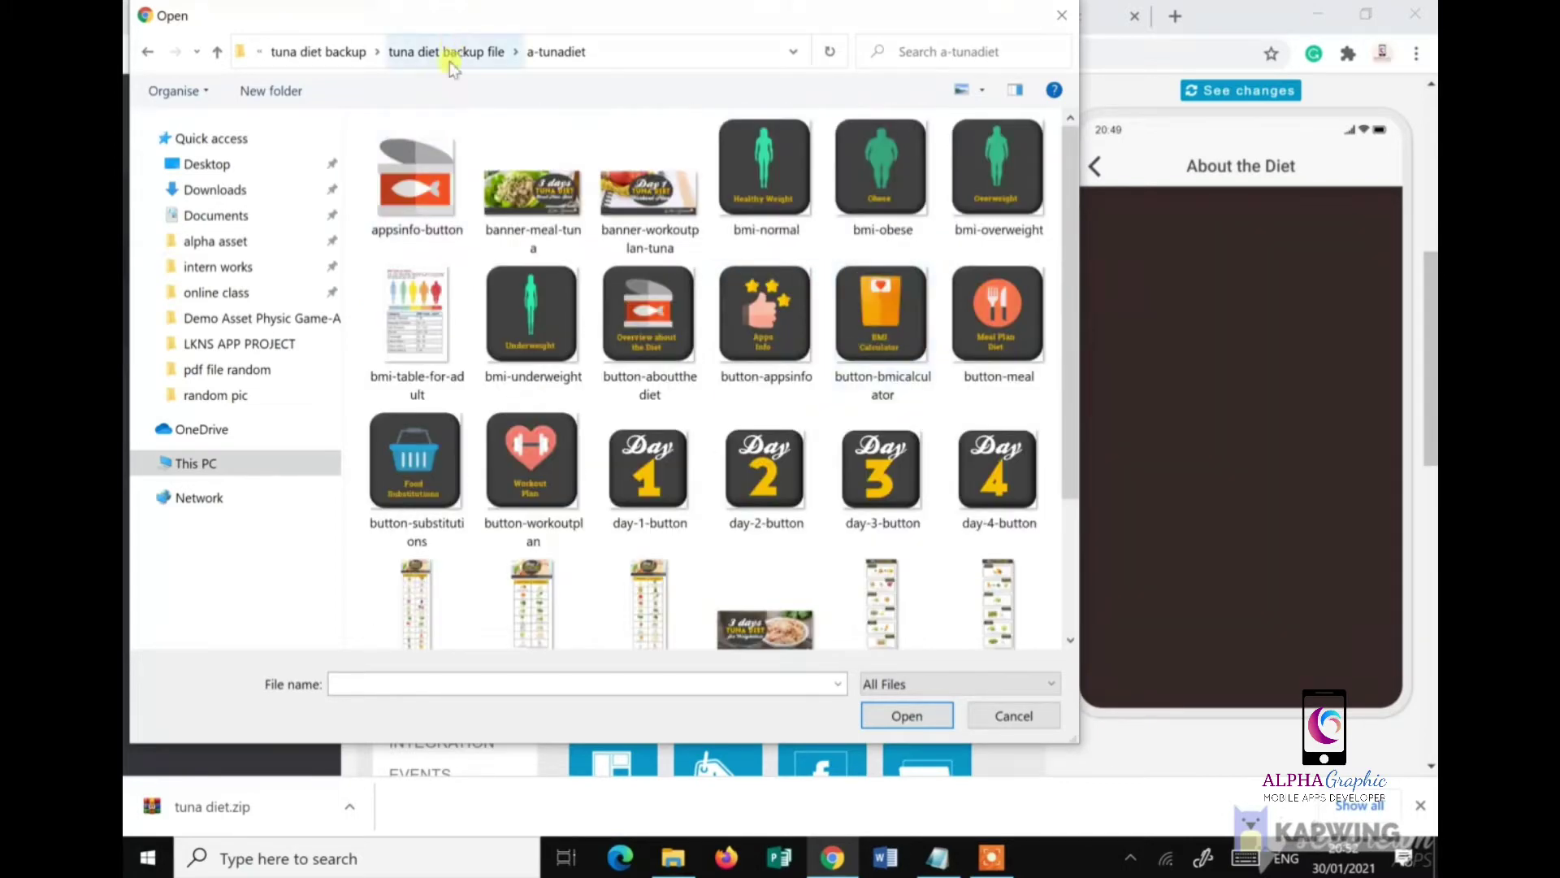
pyautogui.scroll(-3, 894, 456)
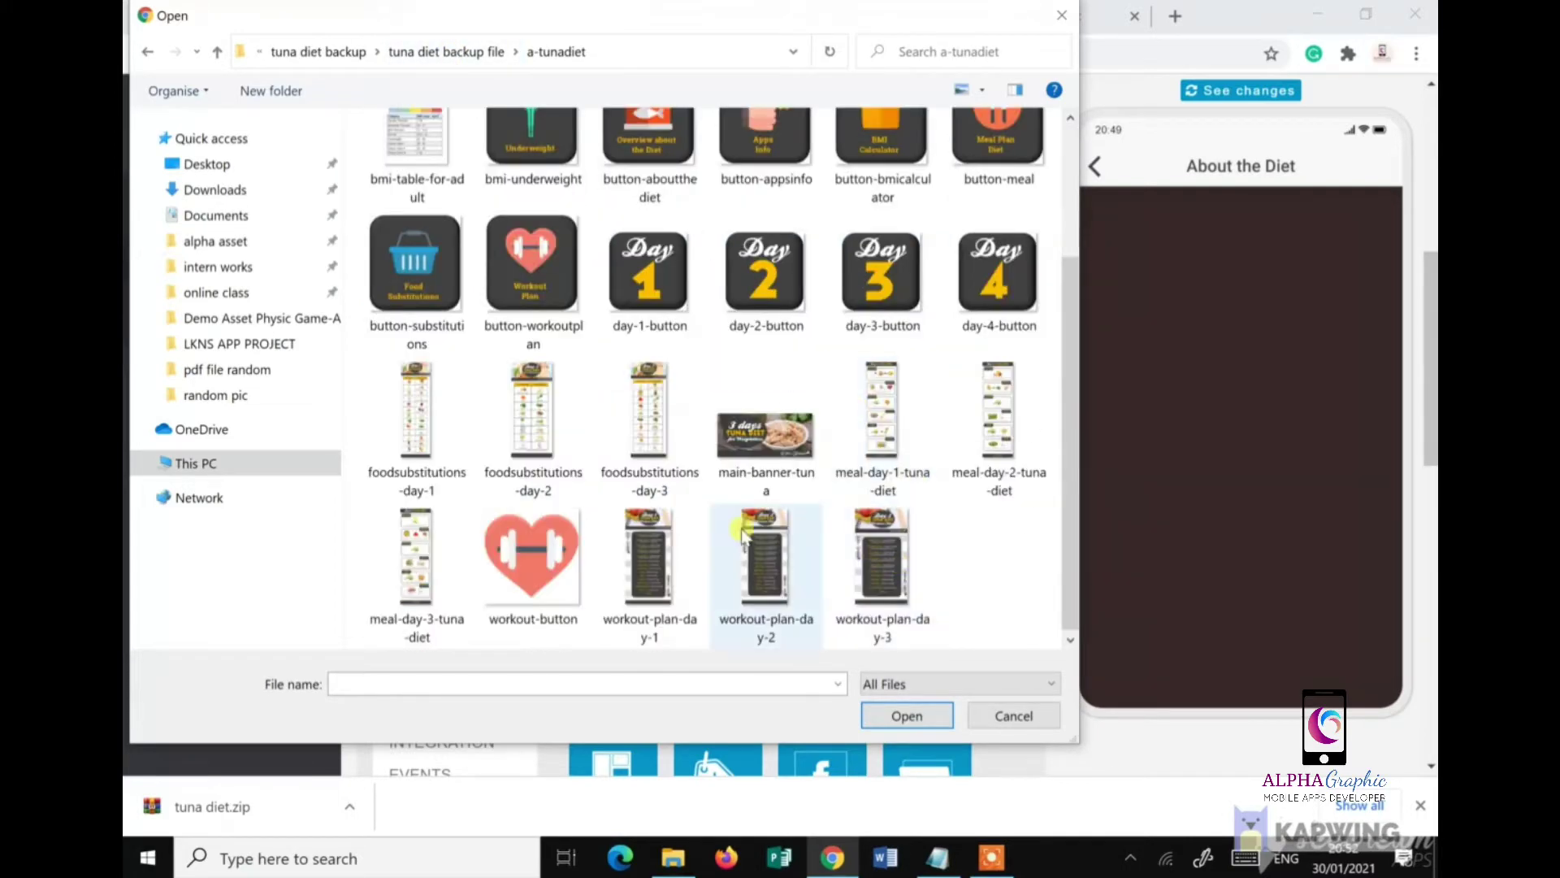
pyautogui.scroll(3, 737, 528)
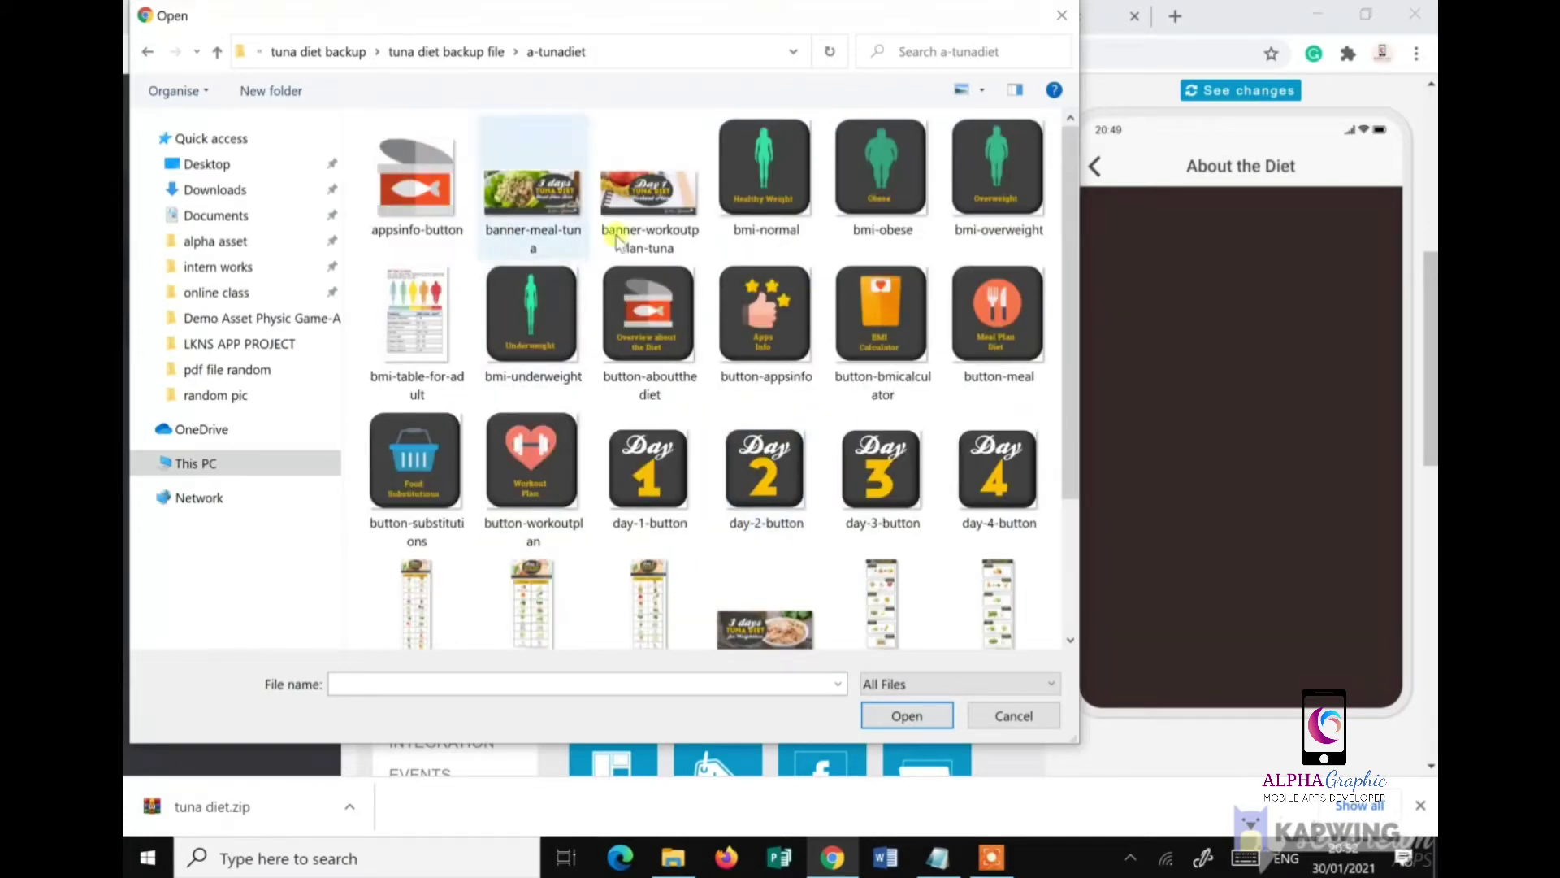
pyautogui.click(219, 53)
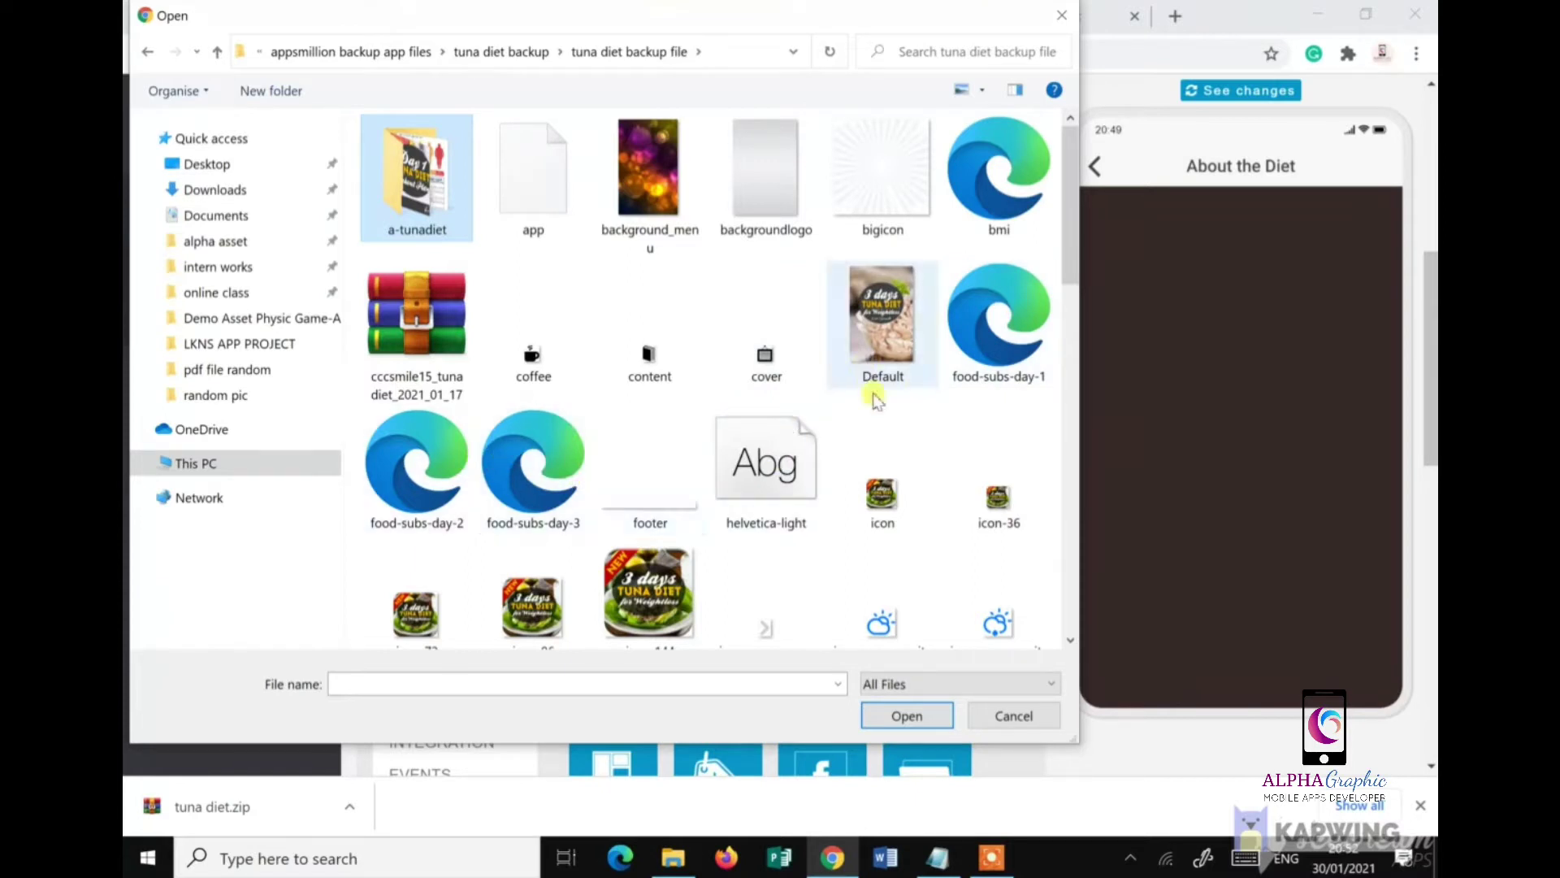
# Step: Switch the backup folder to a detailed file list and try to use main-about as the cover file
pyautogui.click(982, 92)
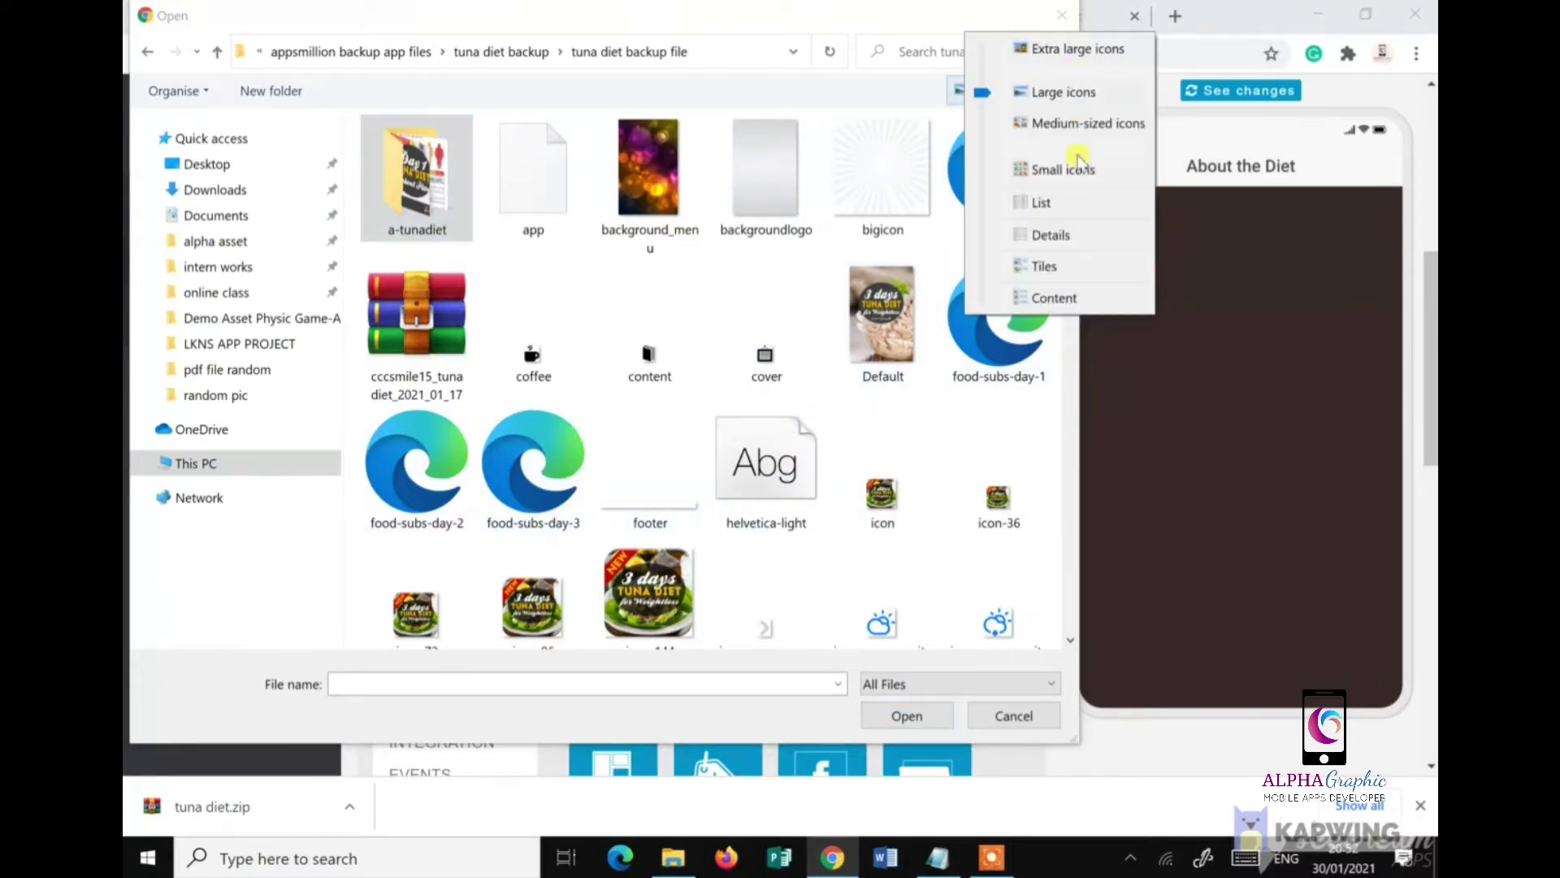
pyautogui.click(1042, 203)
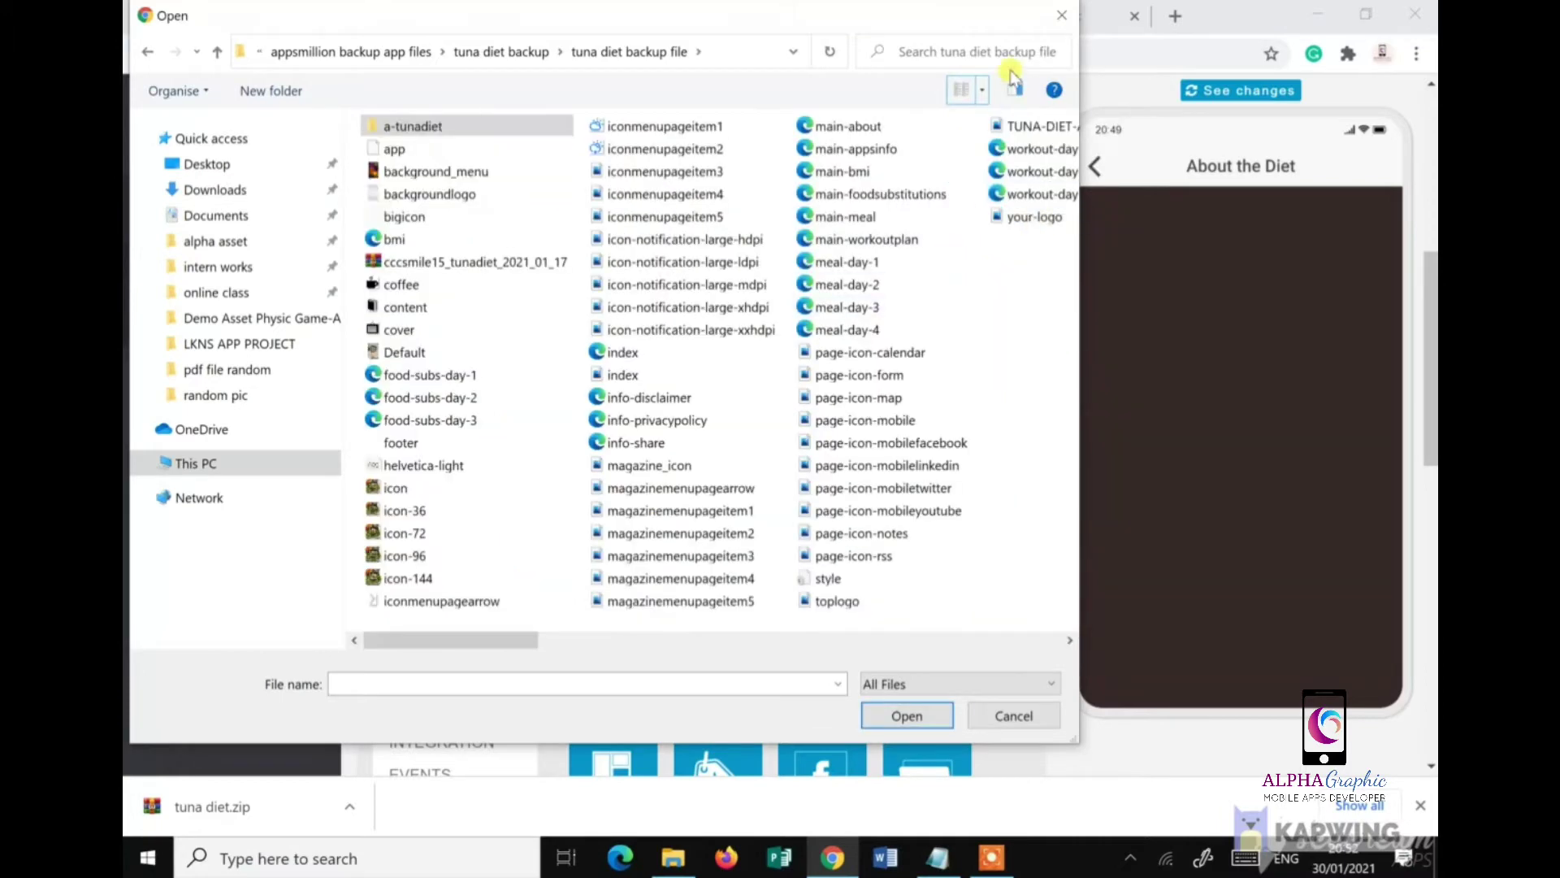
pyautogui.click(983, 92)
pyautogui.click(1046, 204)
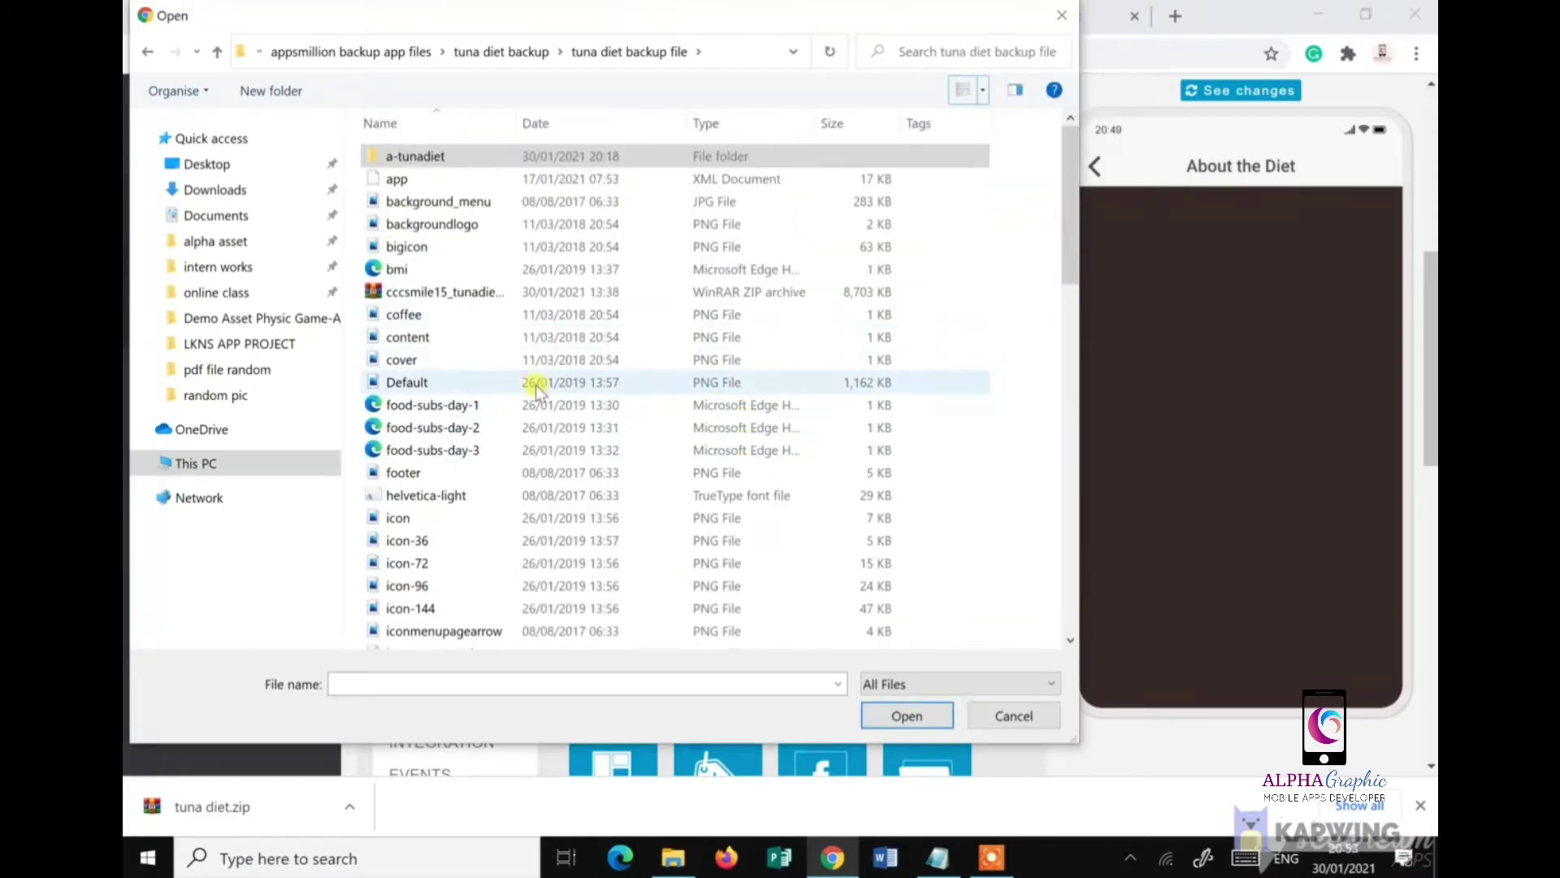
pyautogui.scroll(-1, 440, 406)
pyautogui.scroll(-9, 440, 406)
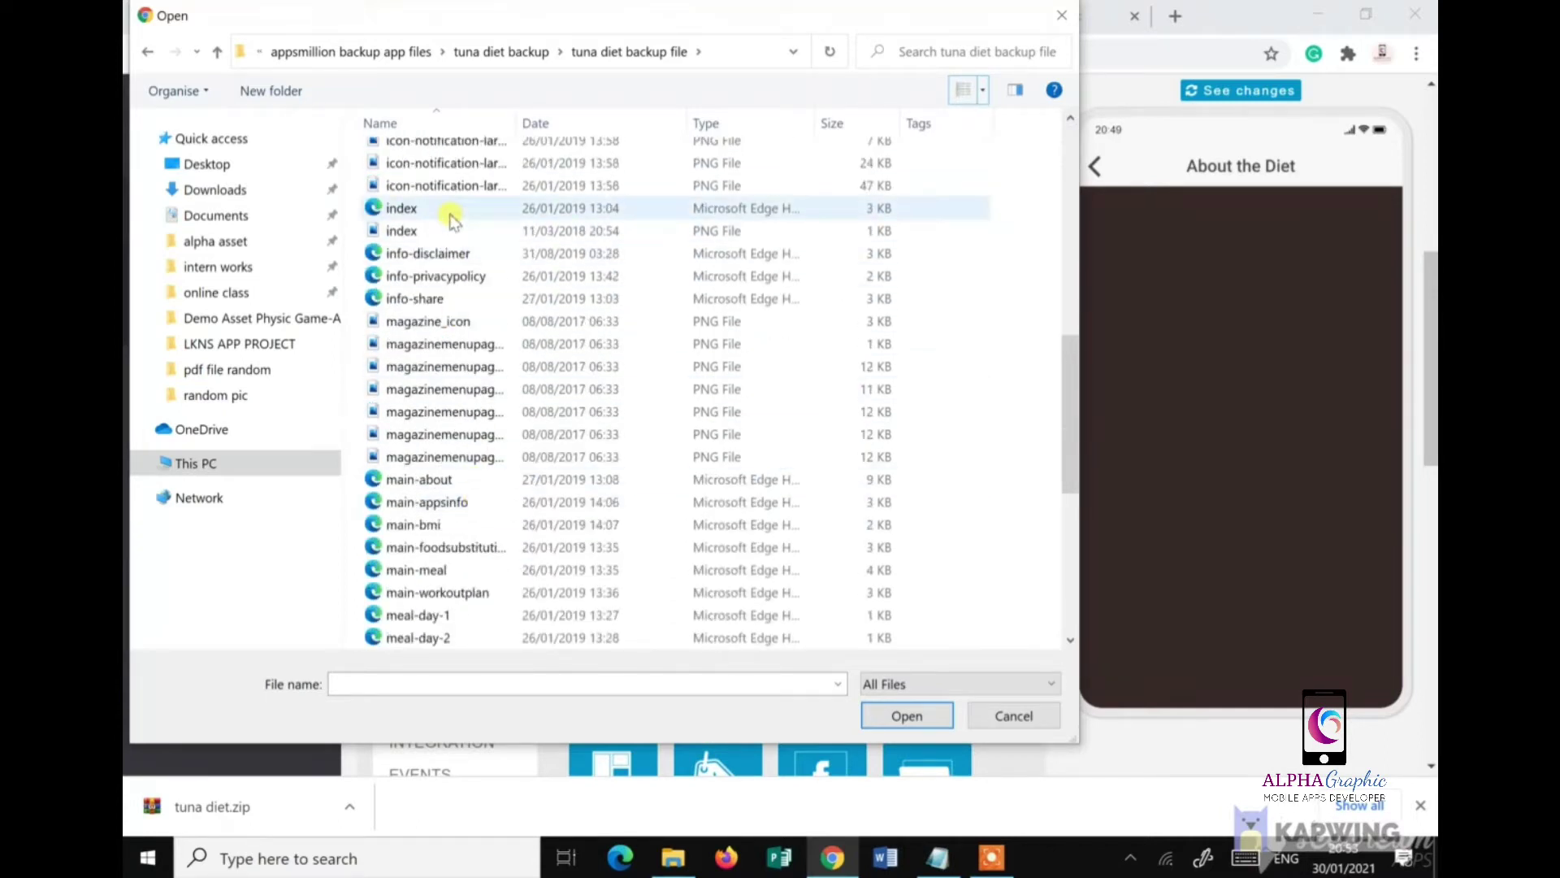
pyautogui.scroll(-1, 486, 552)
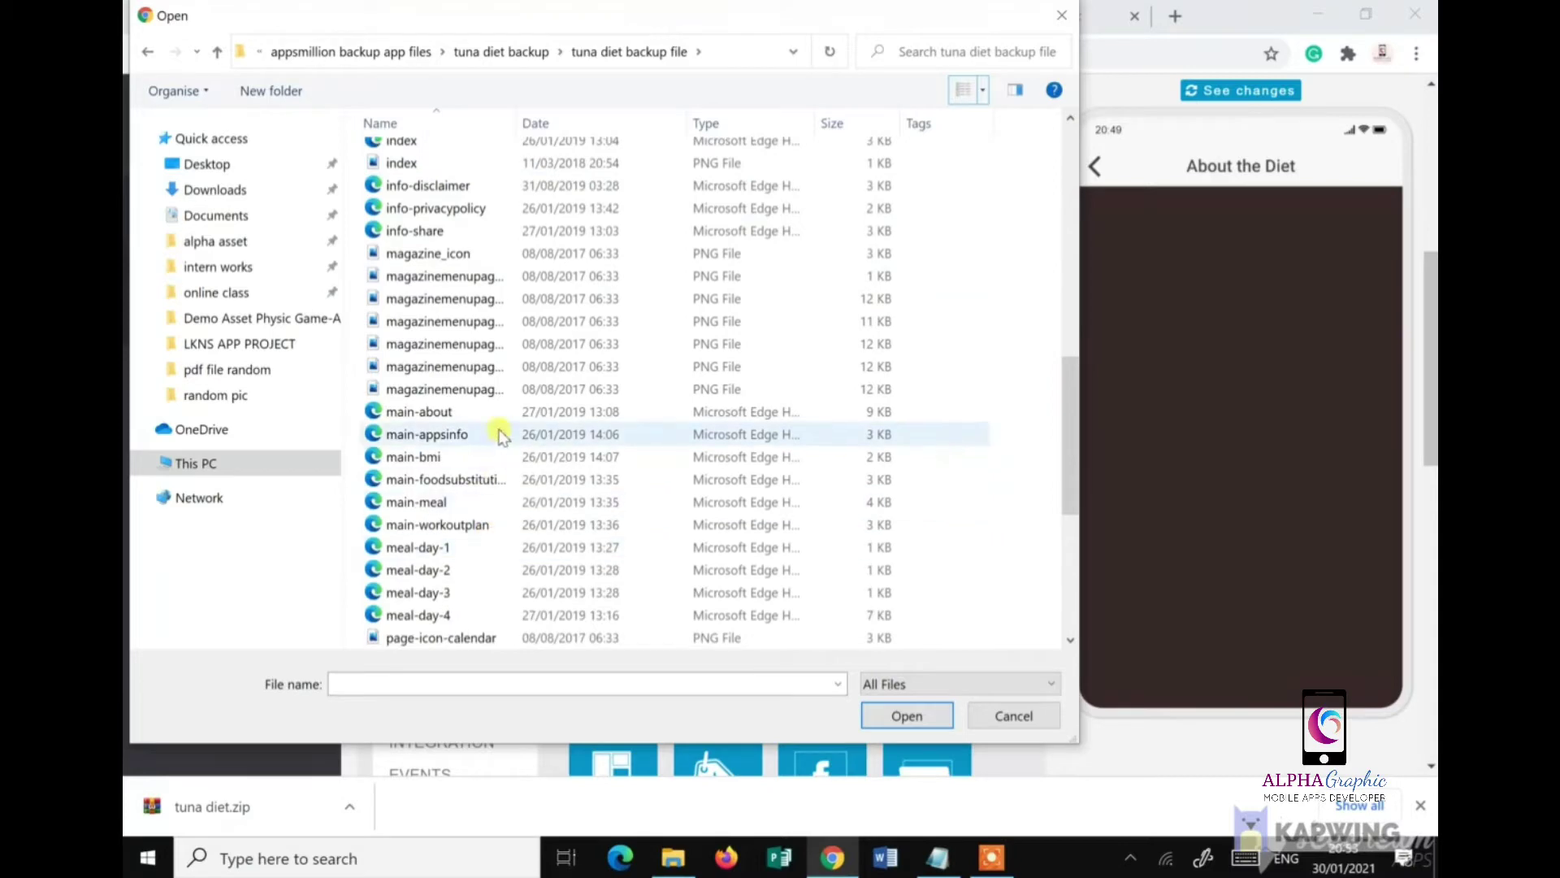
pyautogui.click(447, 418)
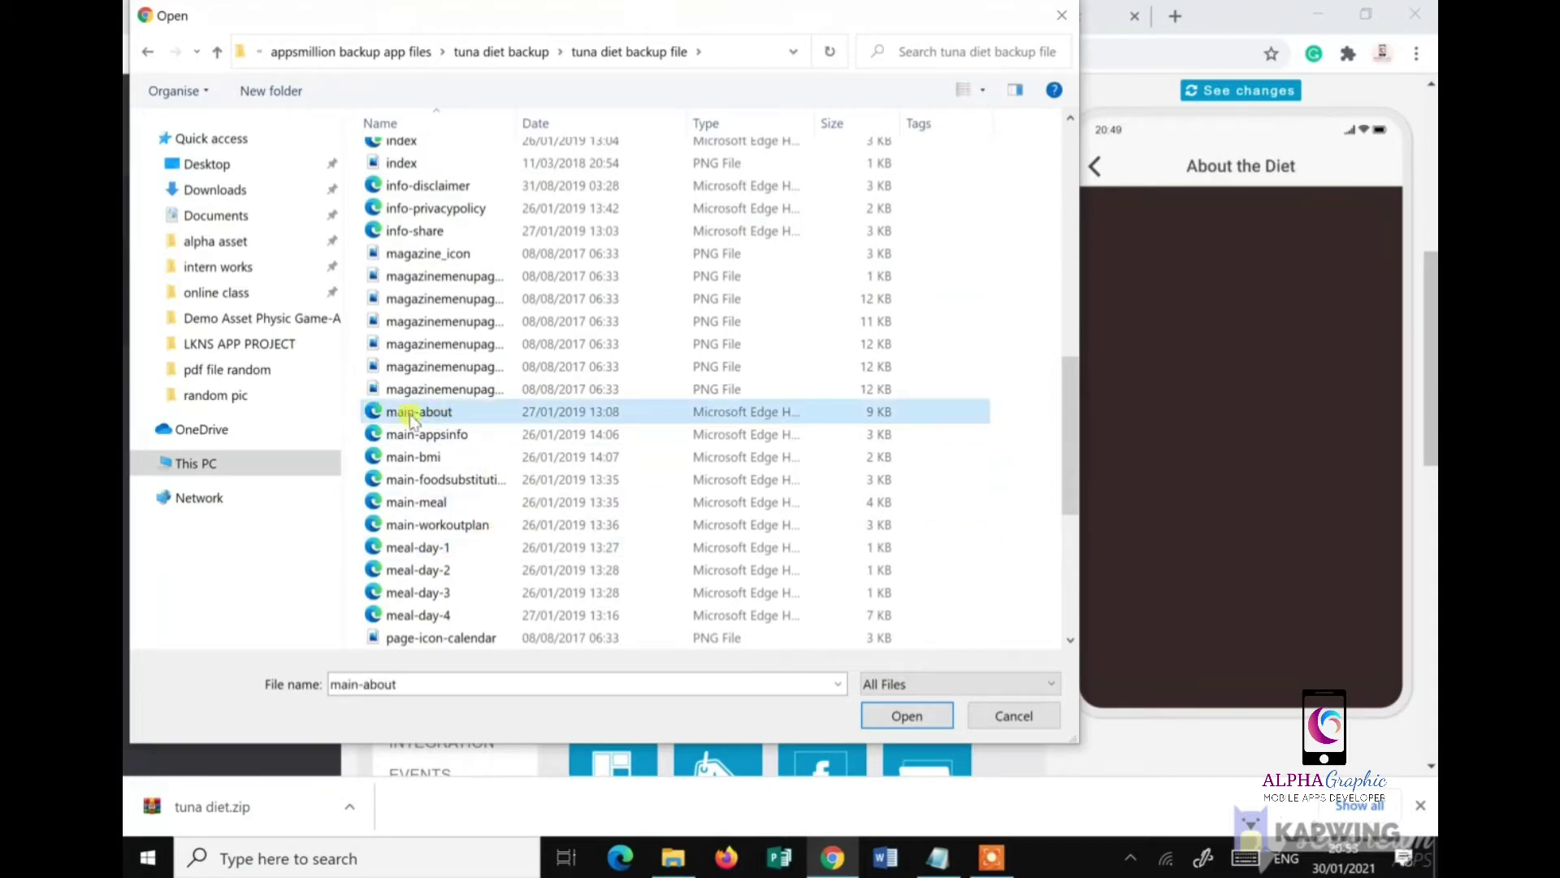
pyautogui.doubleClick(412, 417)
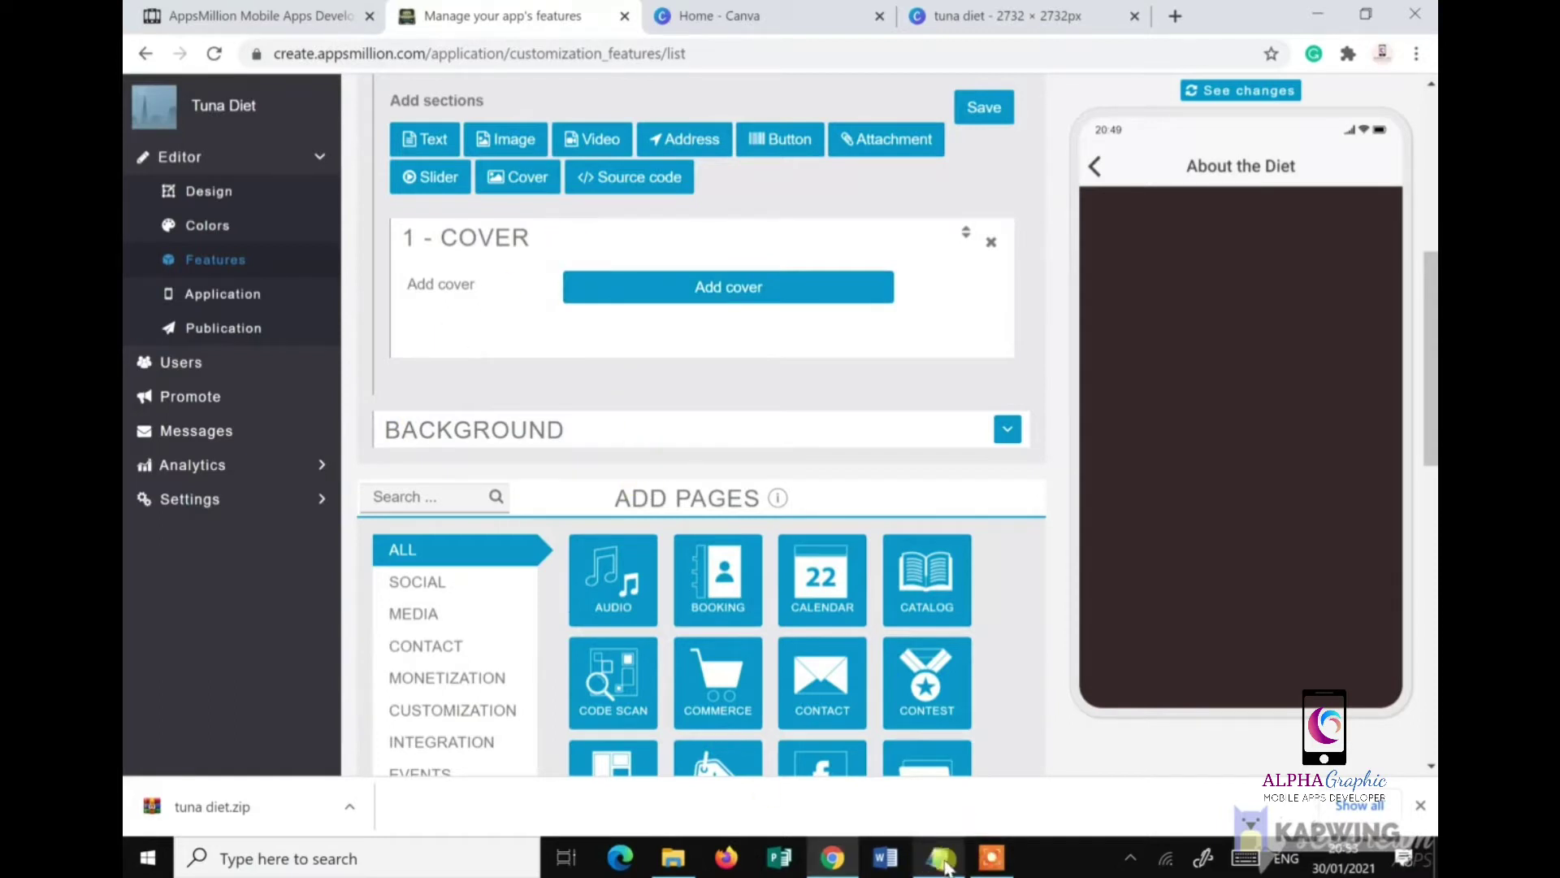
# Step: Remove the empty Cover section from the About the Diet page
pyautogui.moveTo(689, 870)
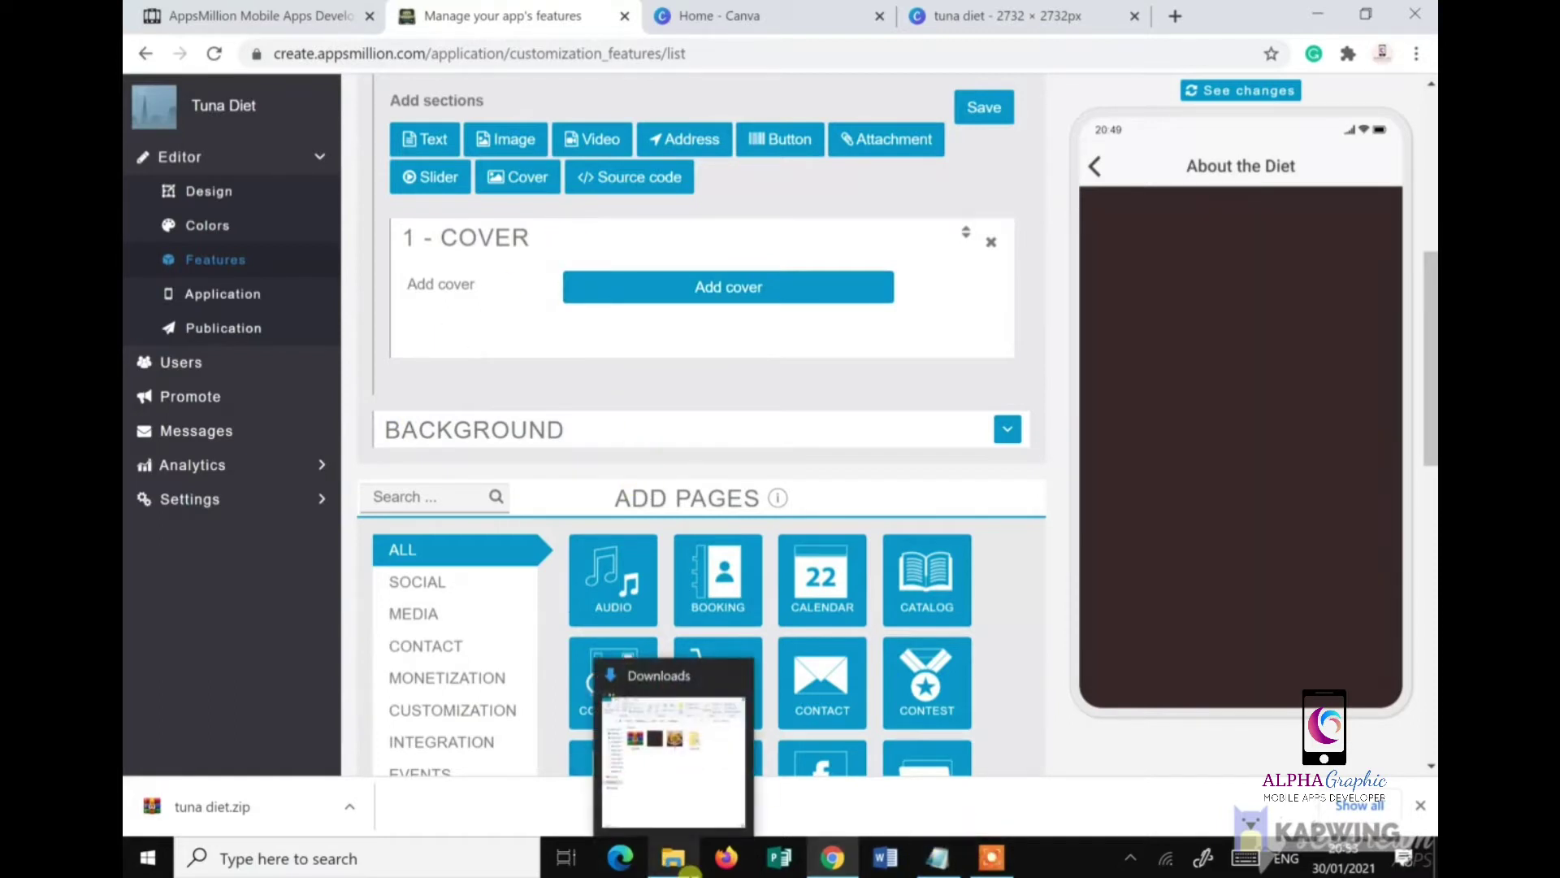
pyautogui.scroll(4, 679, 338)
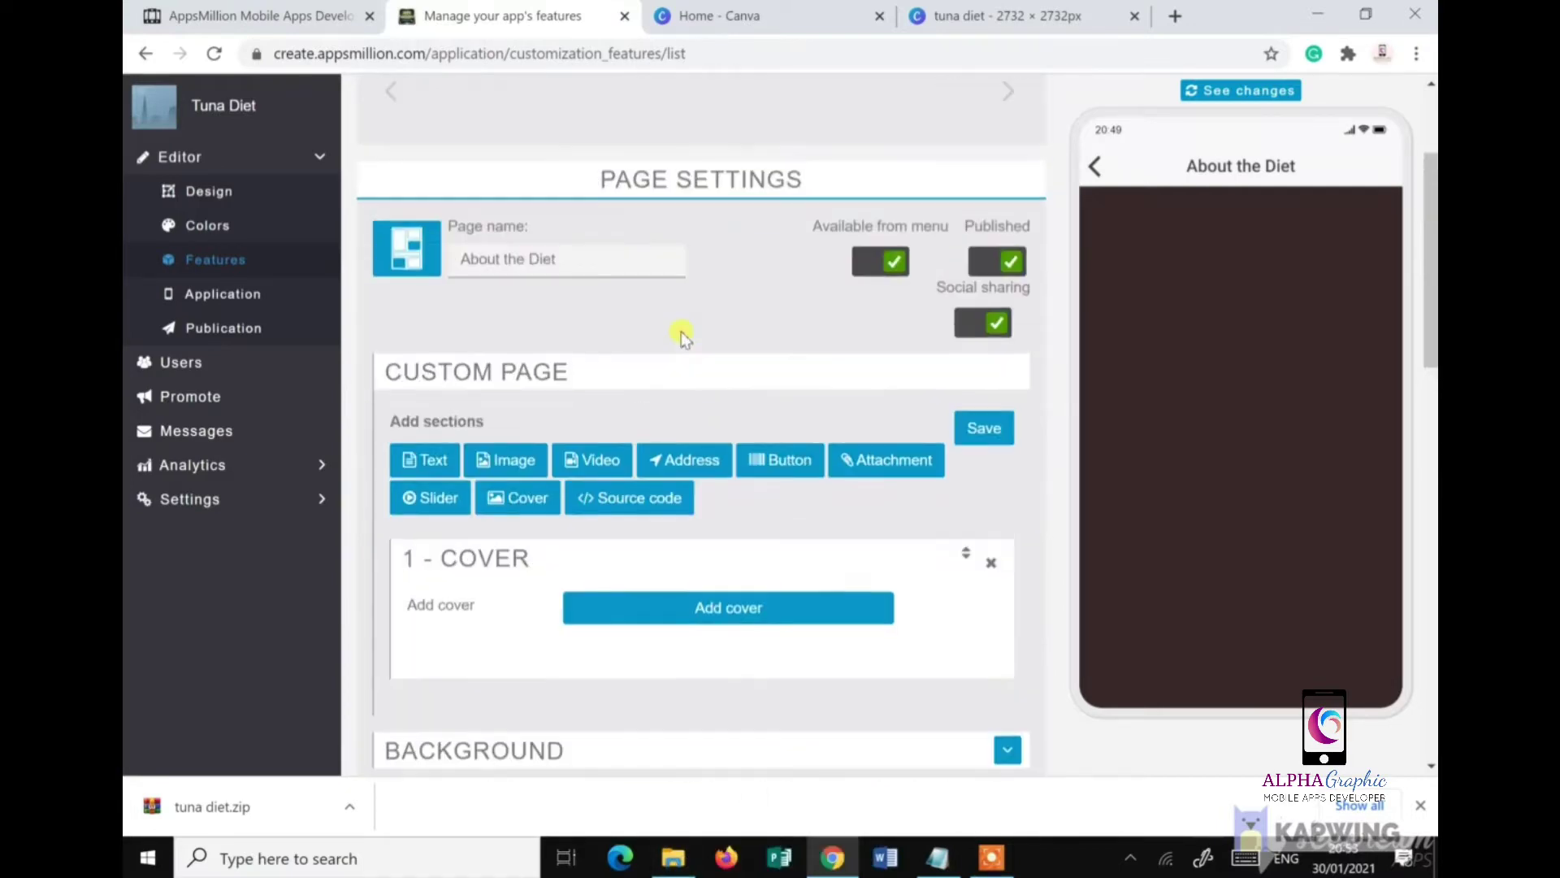
pyautogui.scroll(-1, 681, 336)
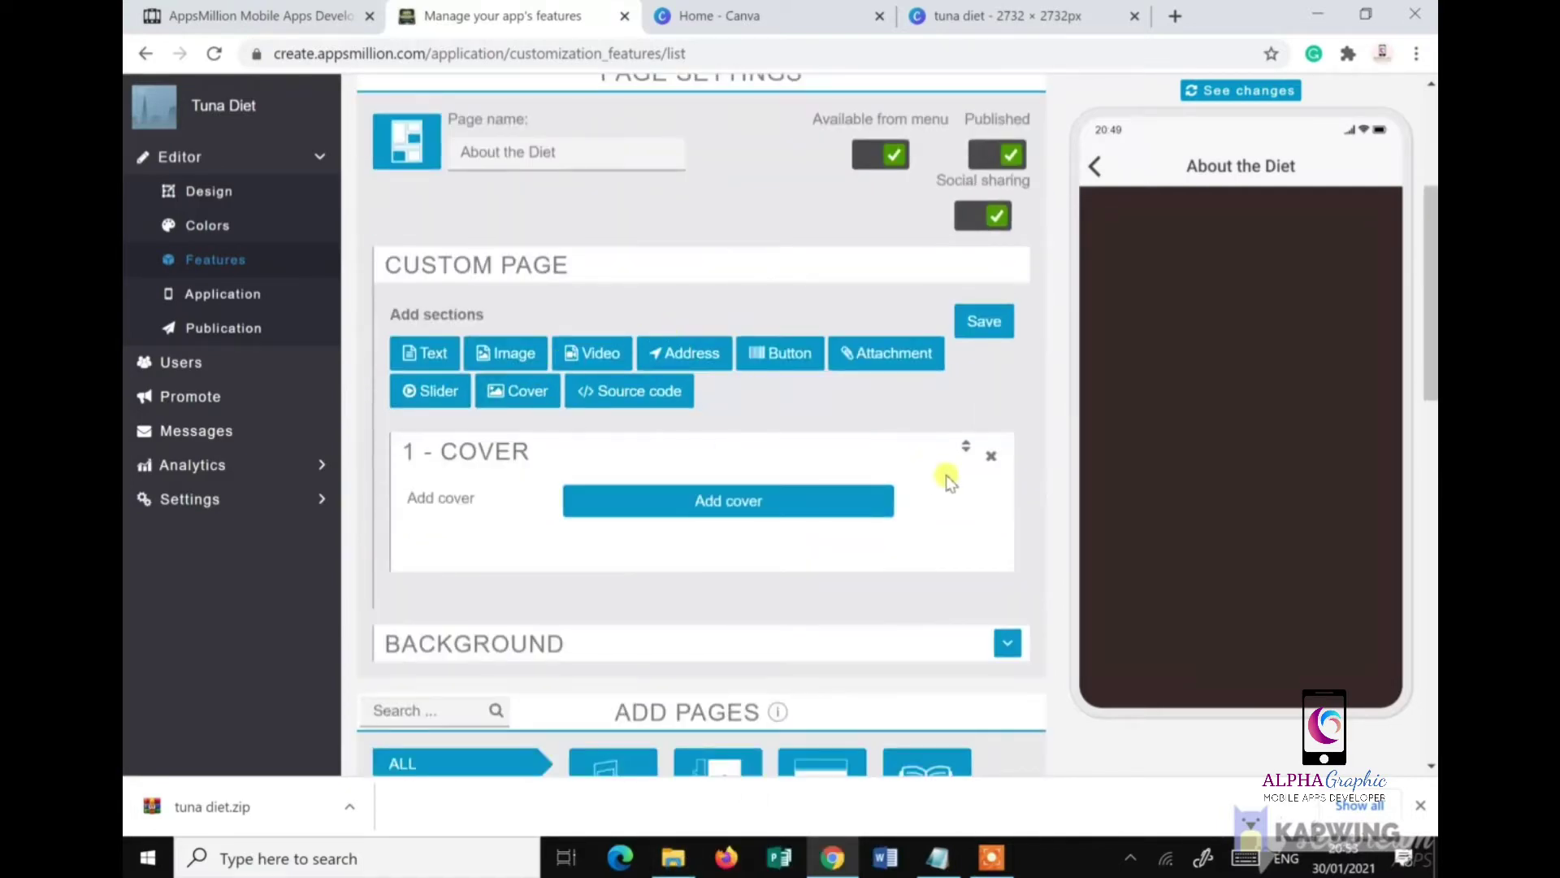
pyautogui.click(992, 458)
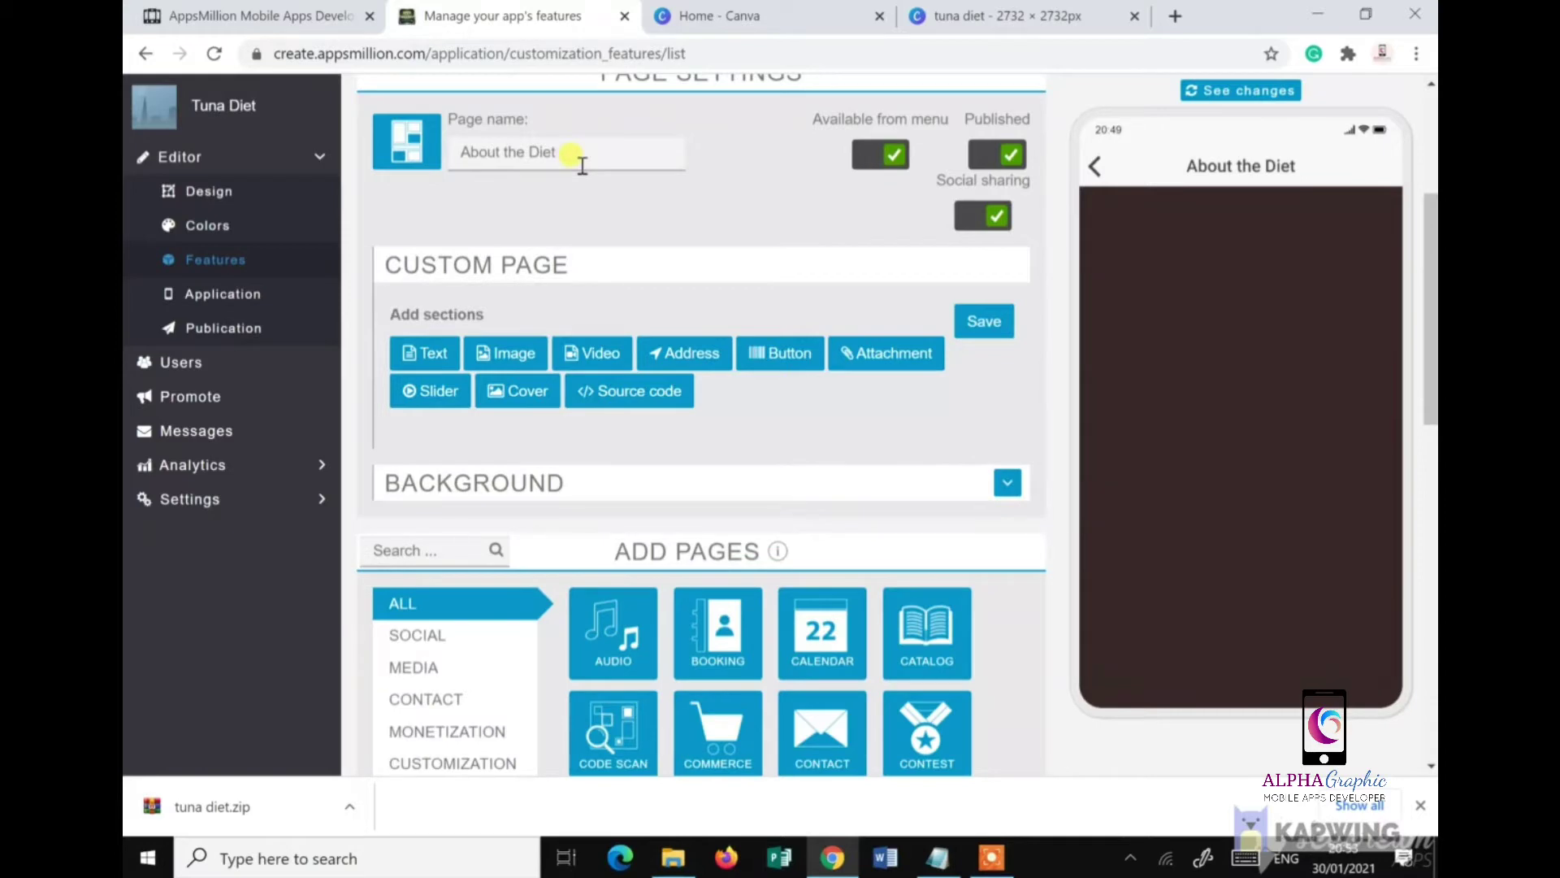
# Step: Try out a Text section on the About the Diet page and remove it again
pyautogui.click(421, 355)
pyautogui.scroll(-3, 418, 355)
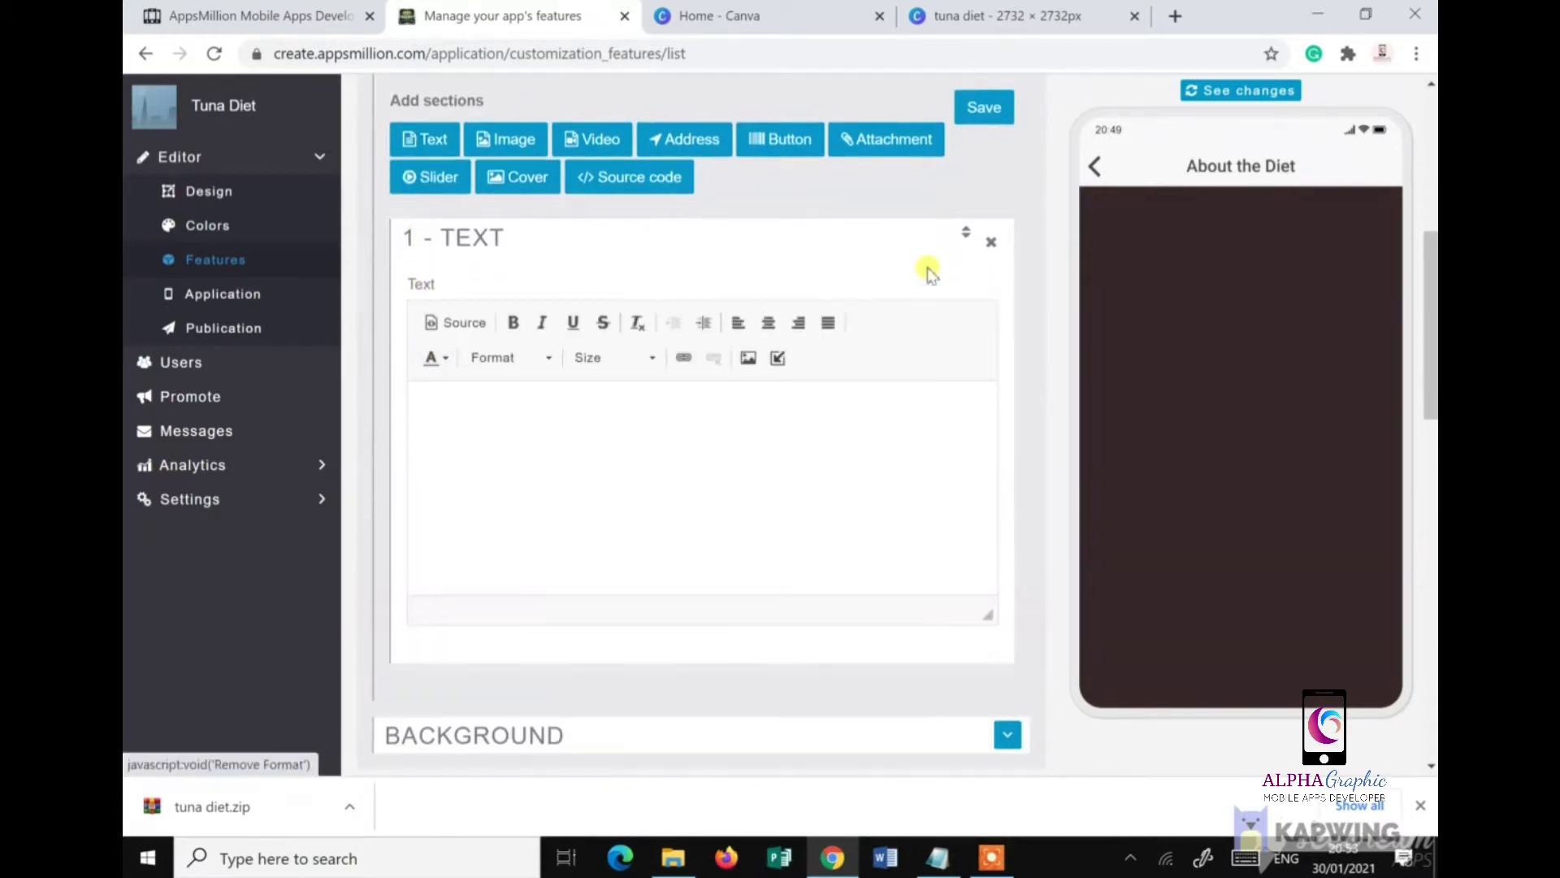
pyautogui.click(990, 242)
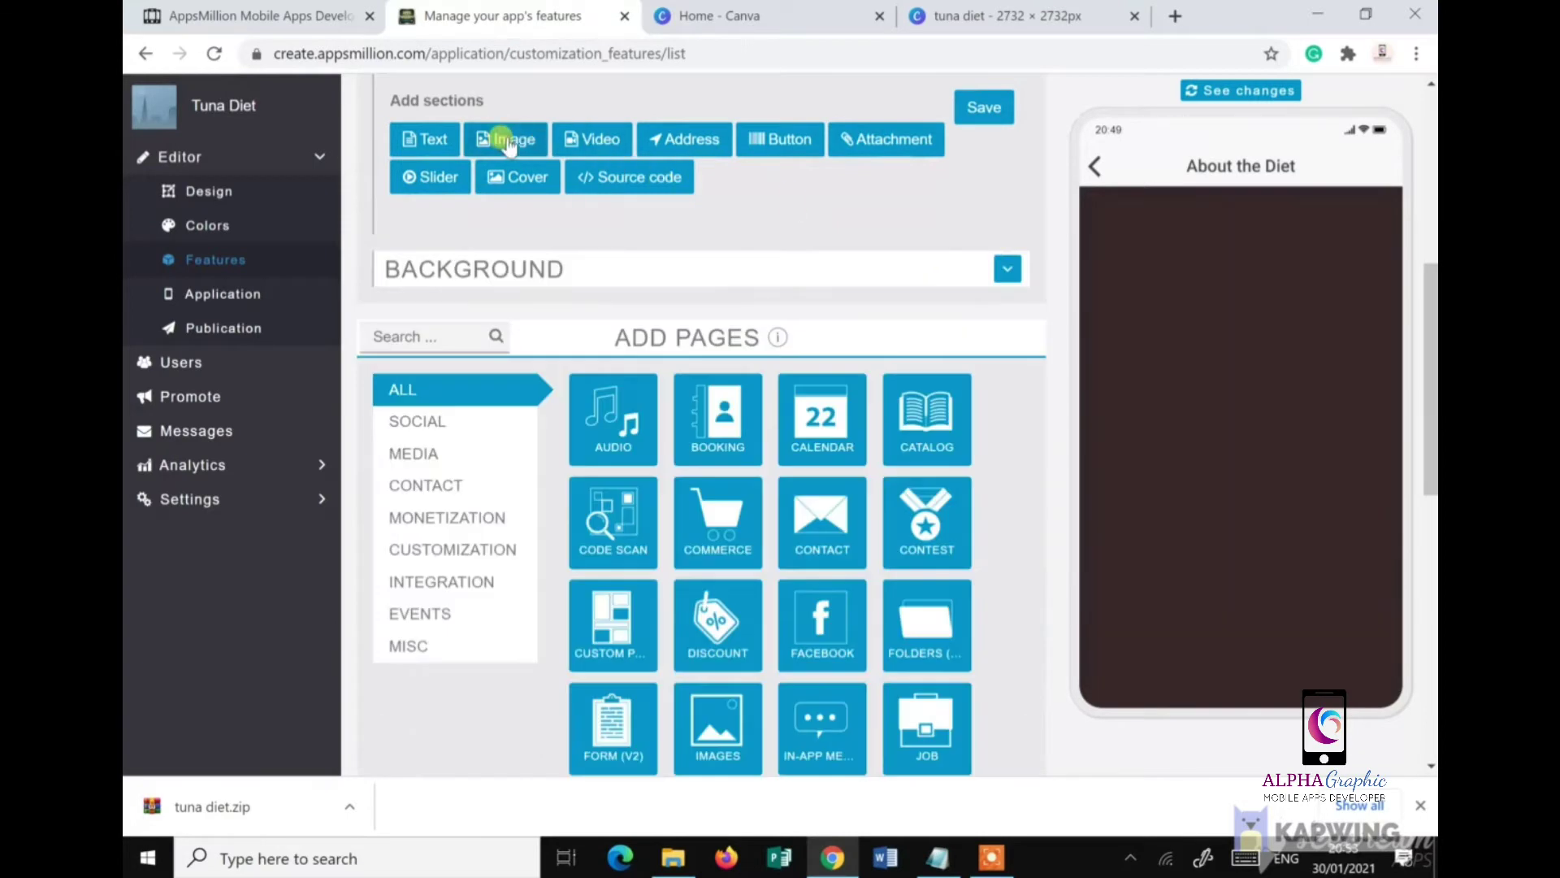
# Step: Add a Cover section to the About the Diet page with the banner-meal-tuna image from the a-tunadiet folder and save
pyautogui.click(528, 179)
pyautogui.click(624, 288)
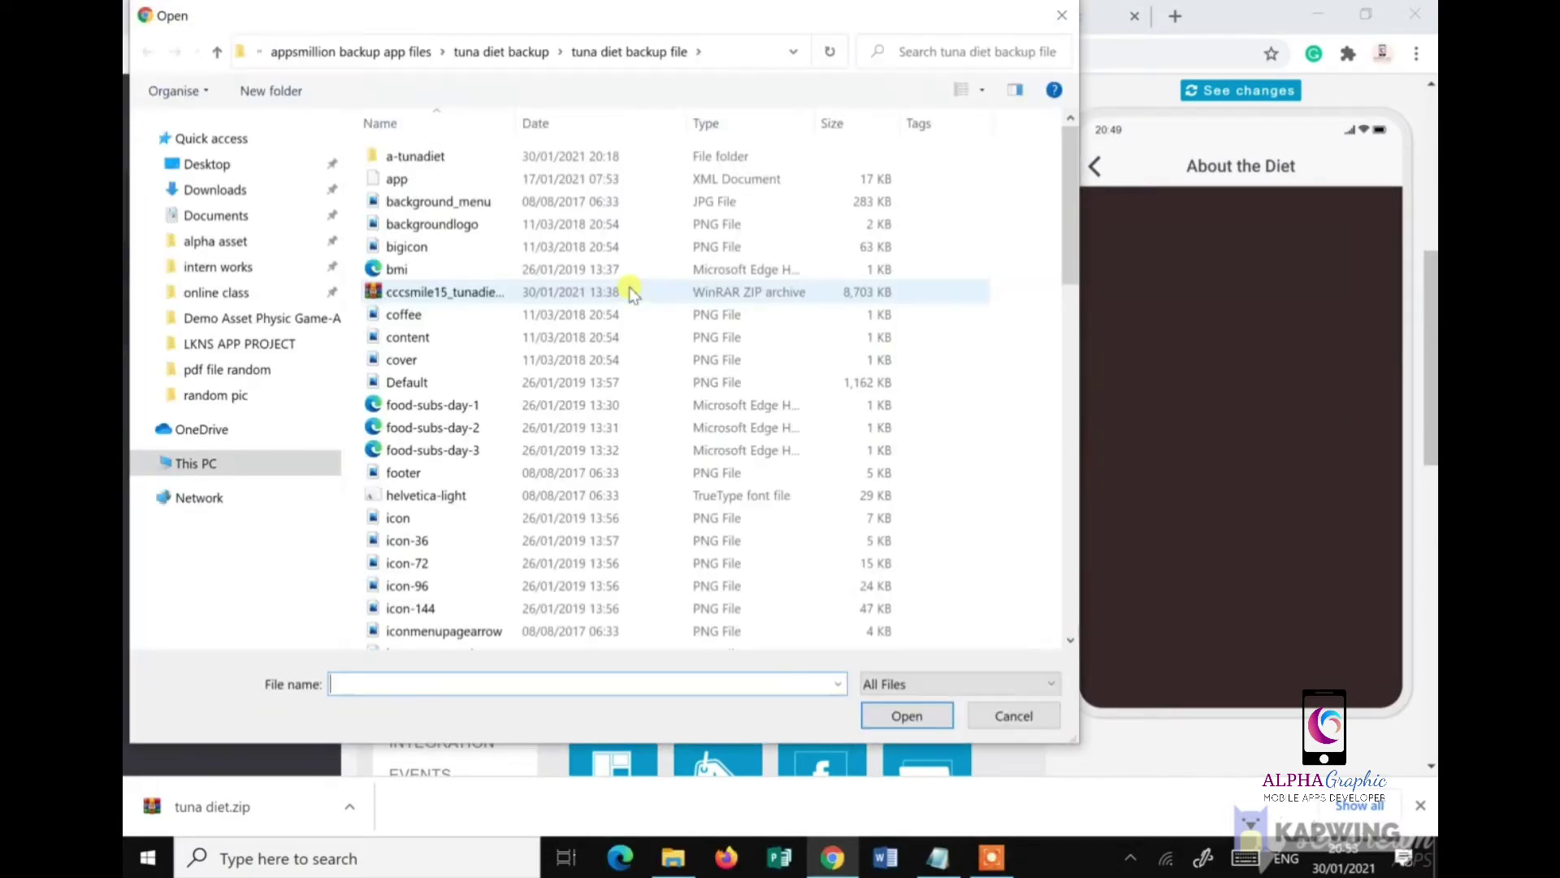
pyautogui.doubleClick(382, 156)
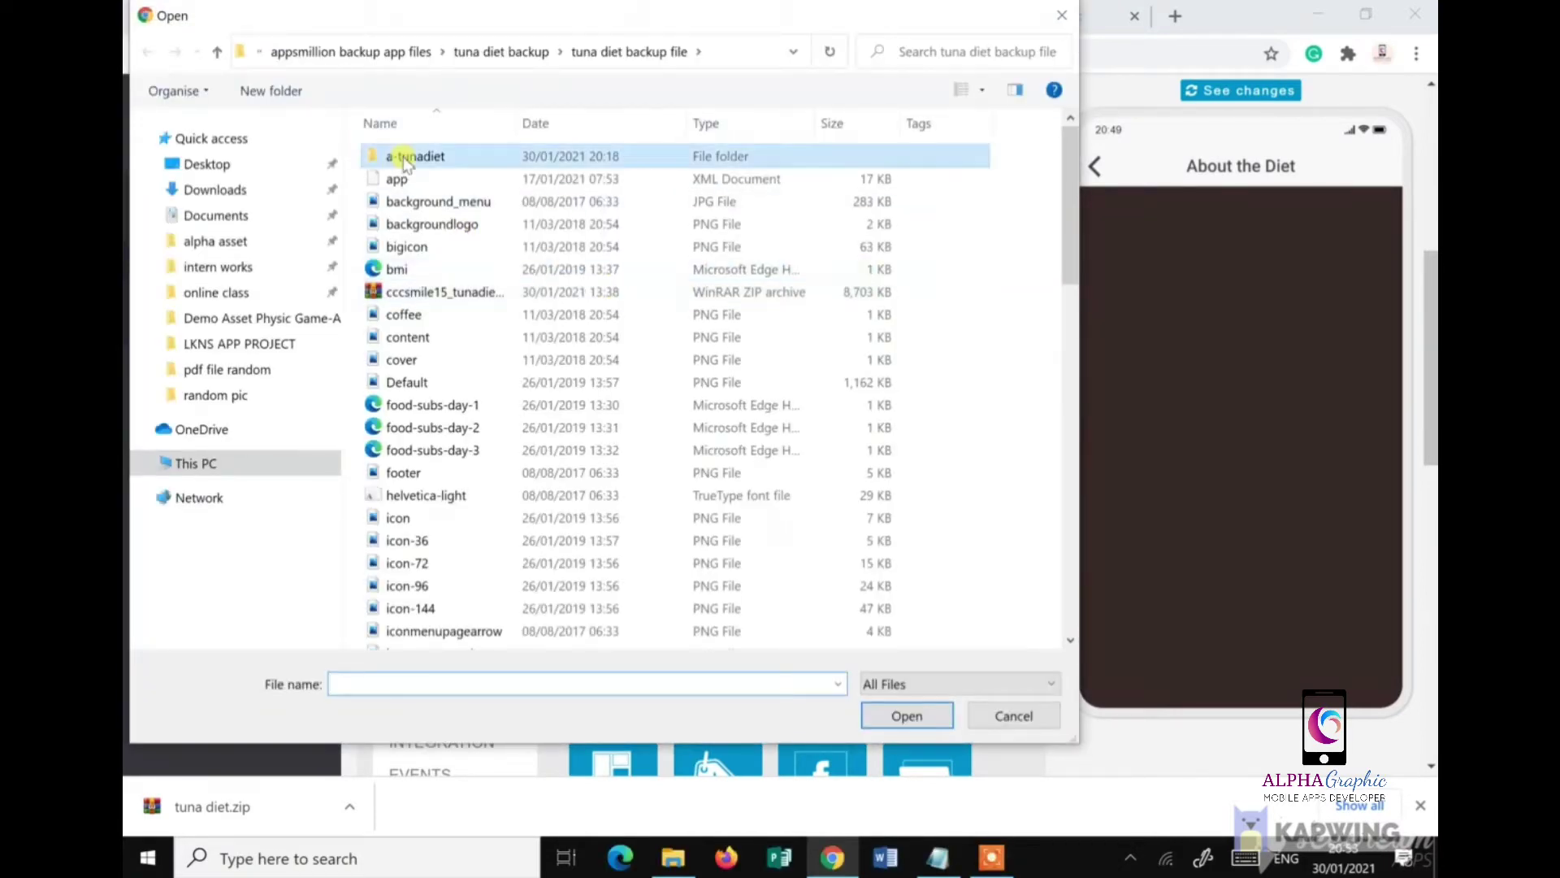
pyautogui.click(538, 196)
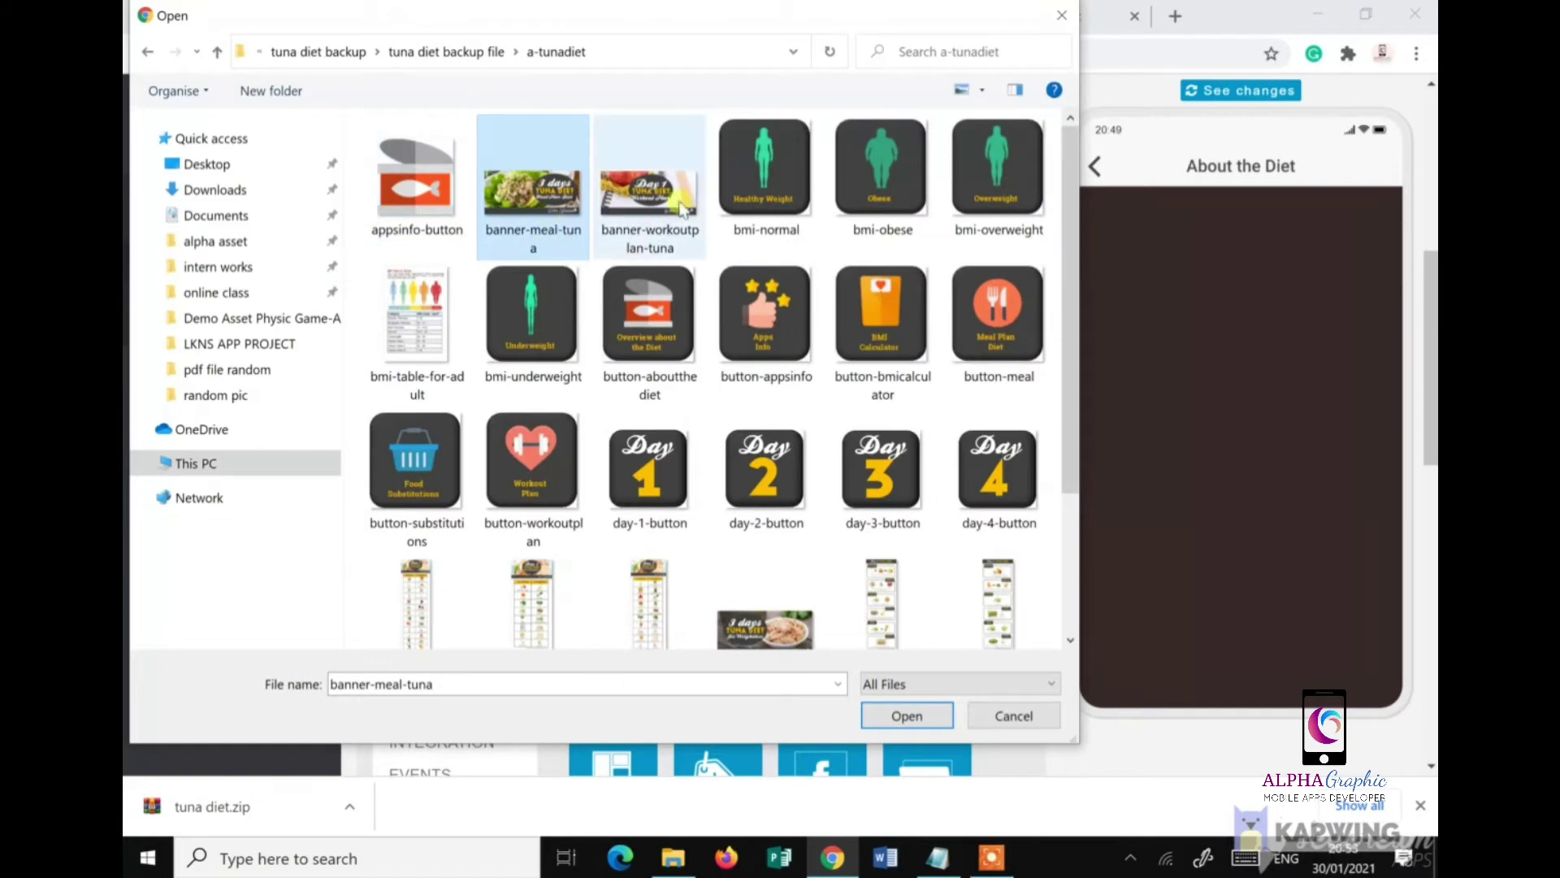
pyautogui.click(908, 716)
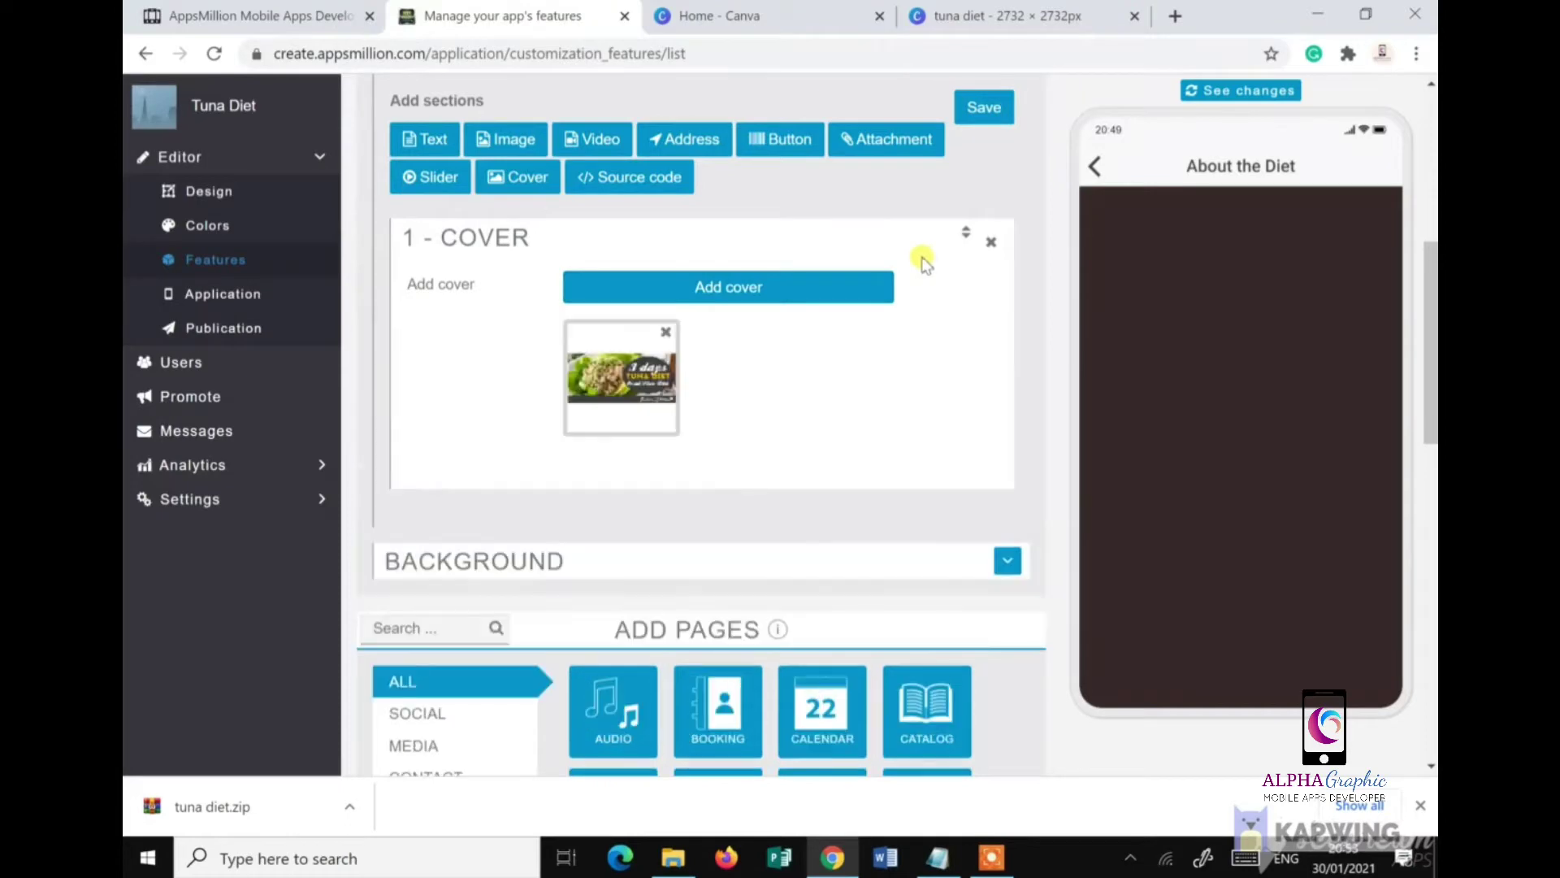
pyautogui.click(984, 107)
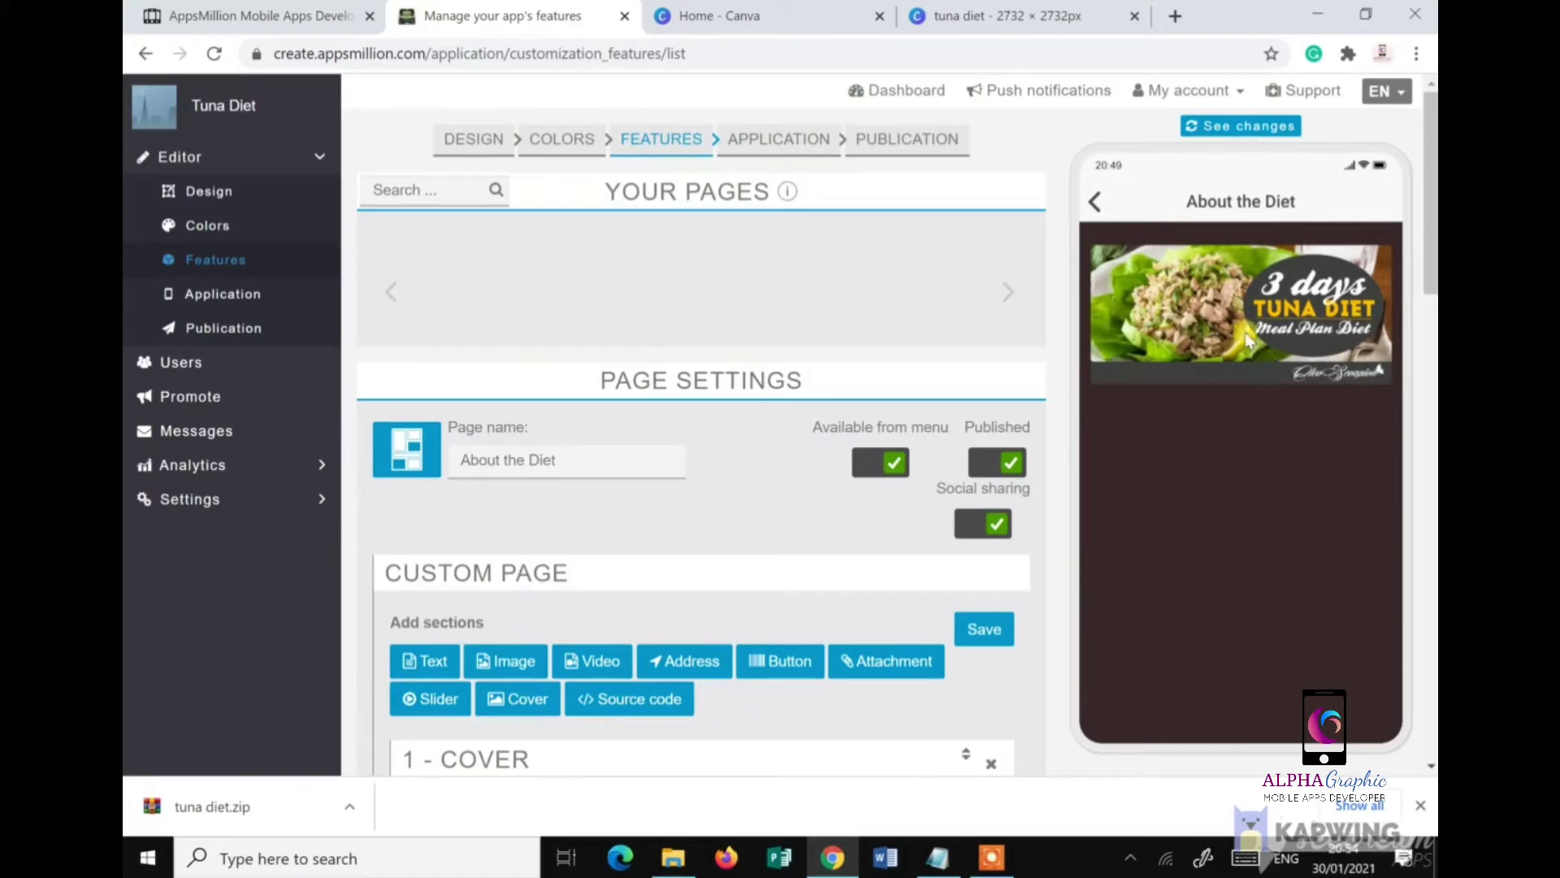
# Step: Replace the cover image with main-banner-tuna from the a-tunadiet folder and save the page
pyautogui.scroll(-7, 599, 401)
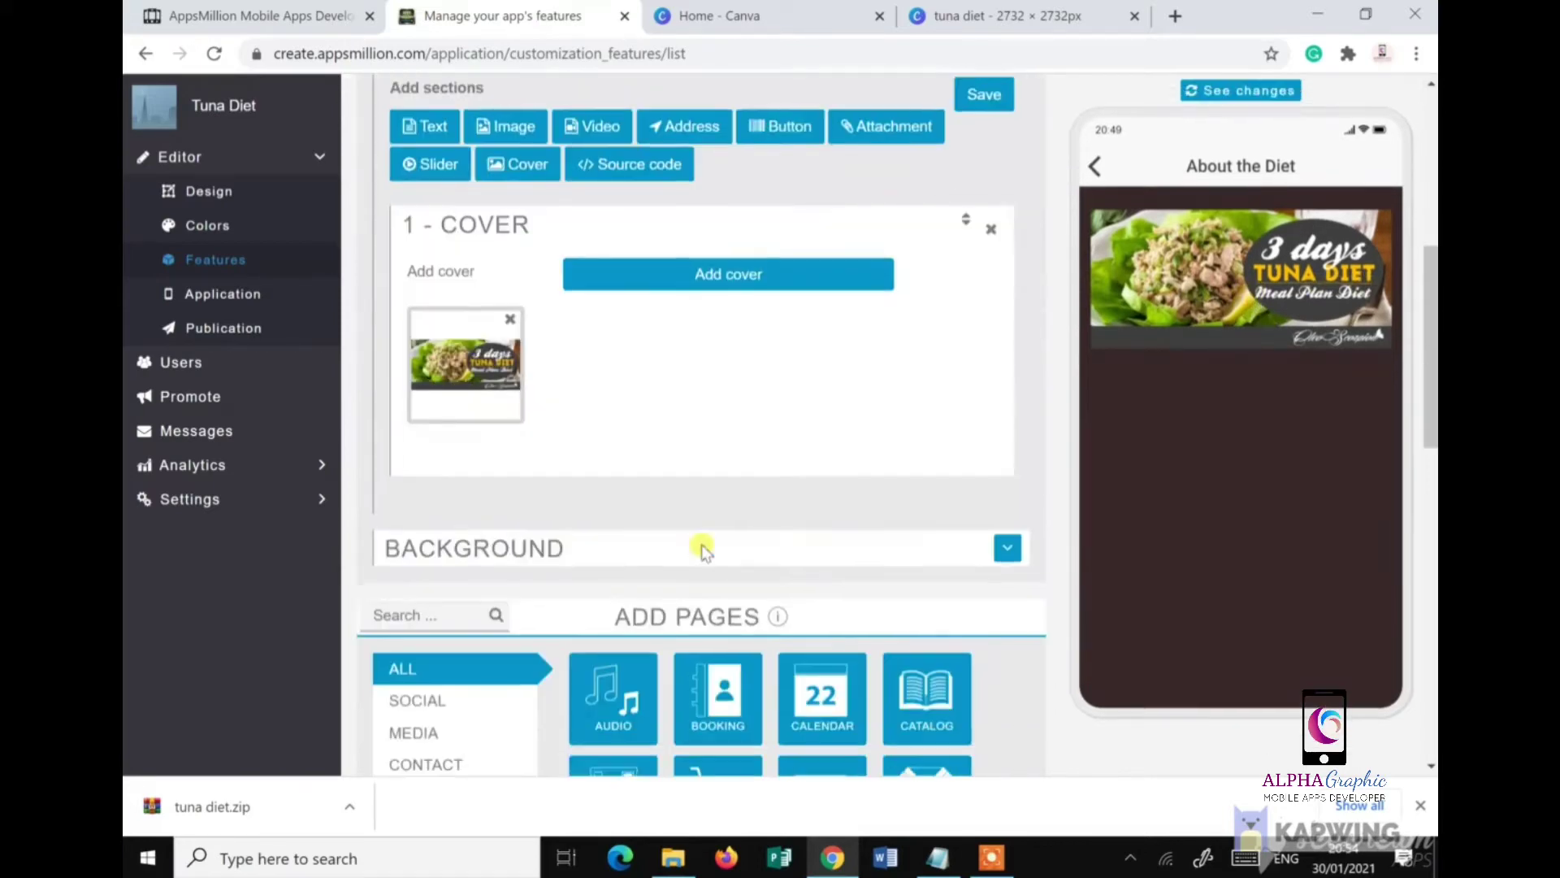
pyautogui.click(800, 275)
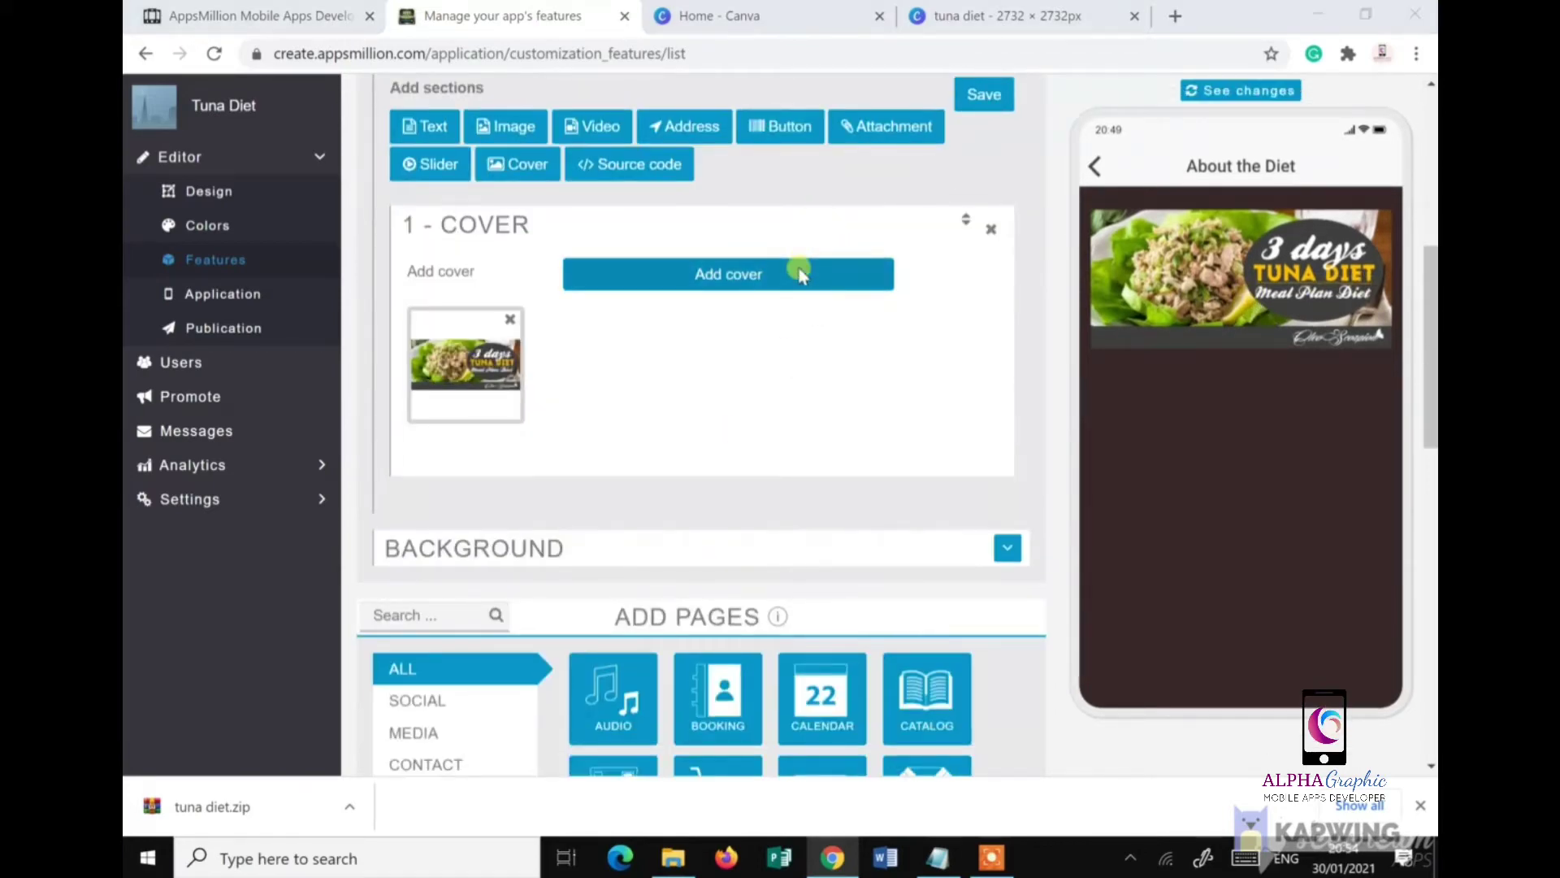
pyautogui.scroll(-3, 662, 342)
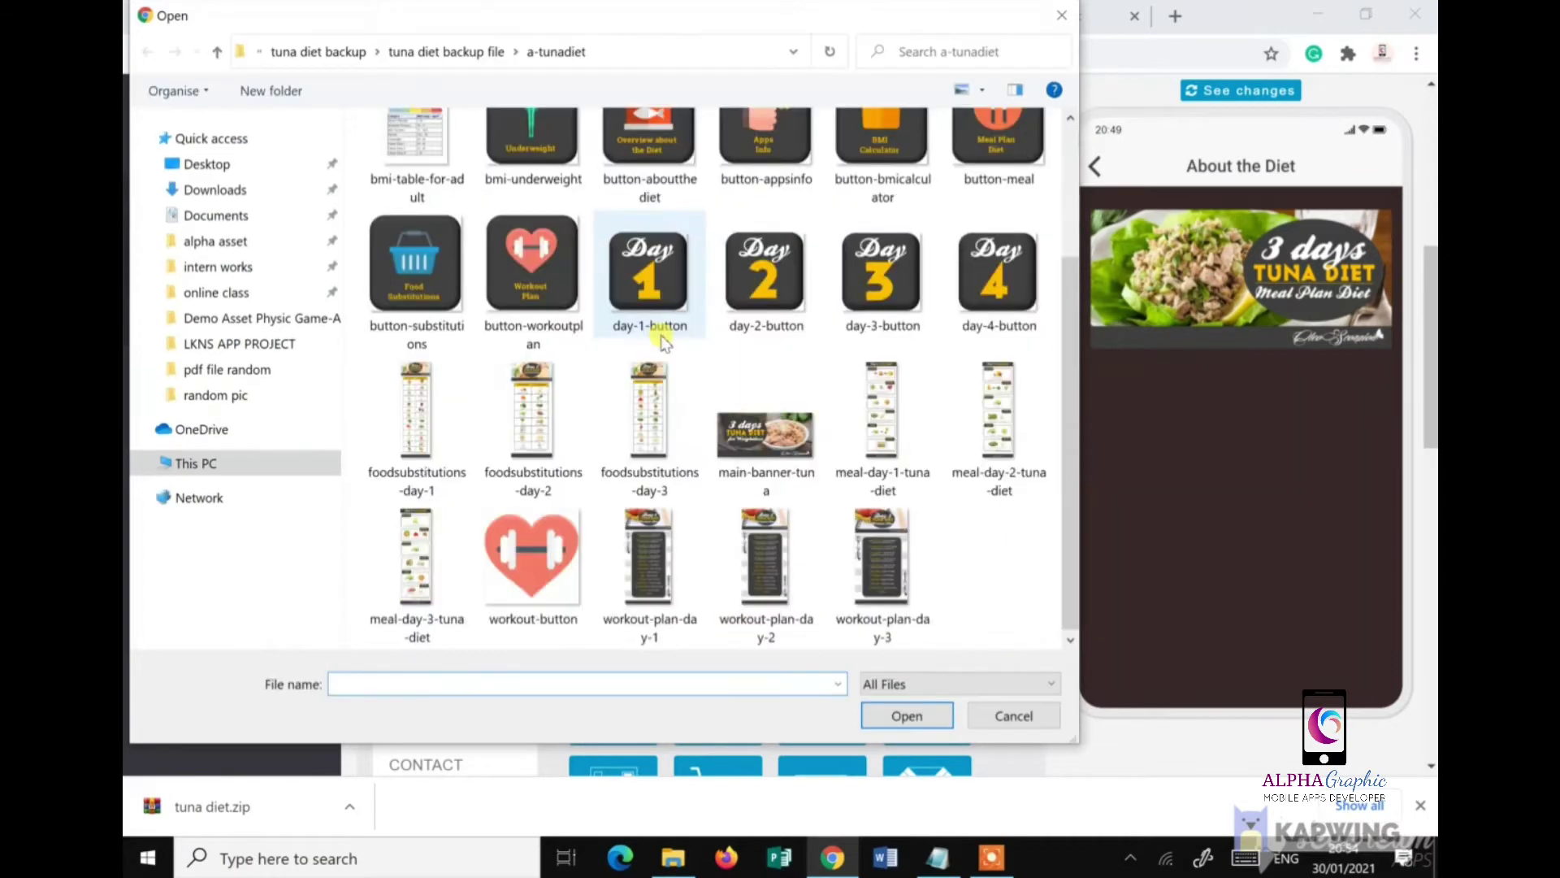
pyautogui.click(764, 434)
pyautogui.doubleClick(764, 435)
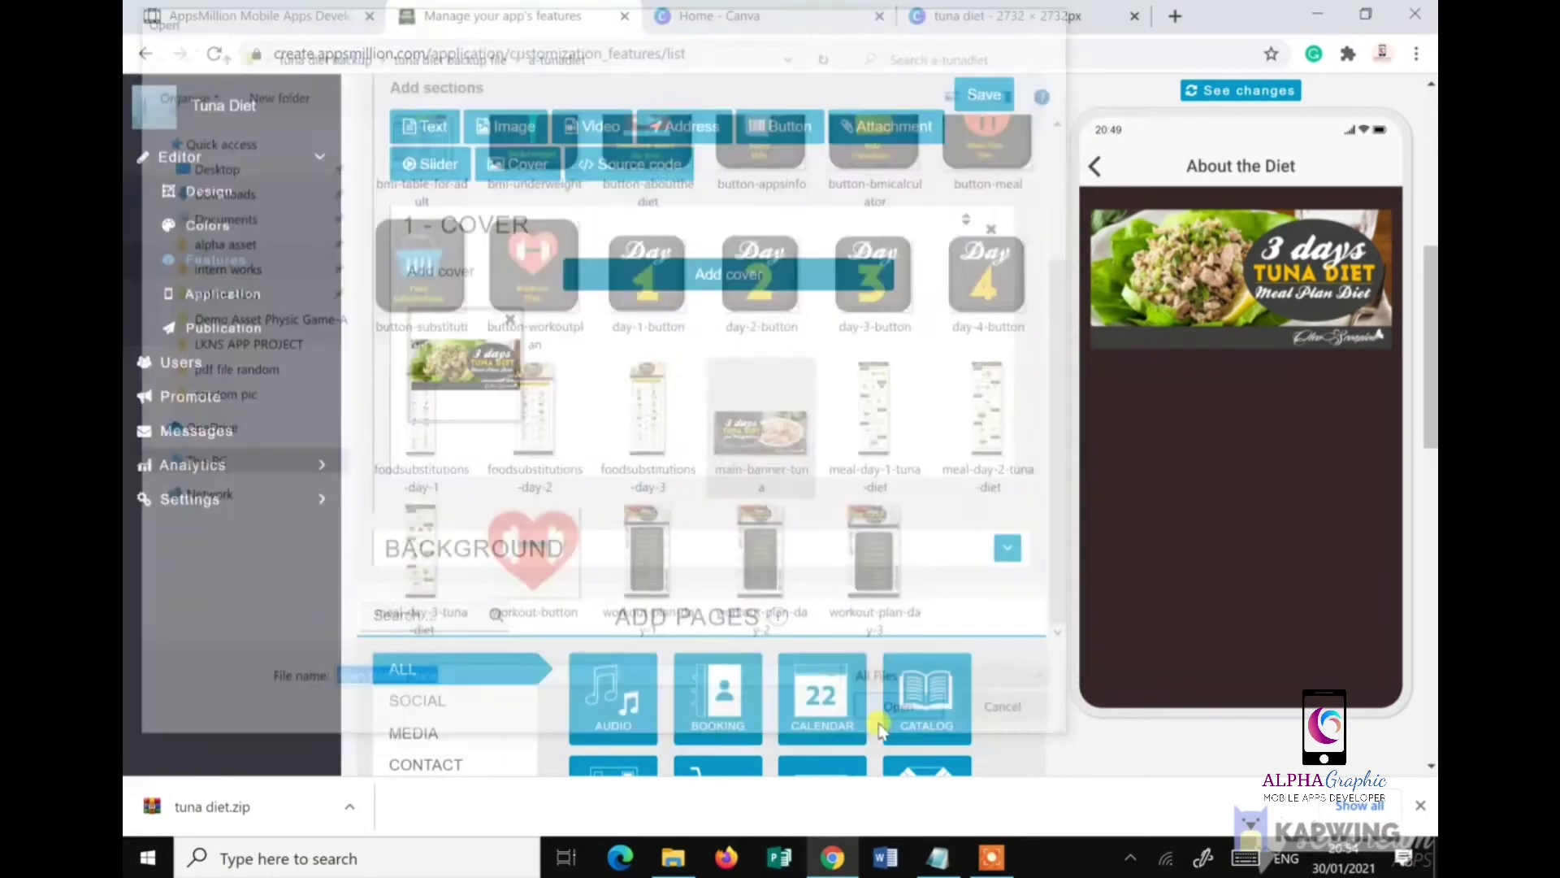
pyautogui.click(962, 104)
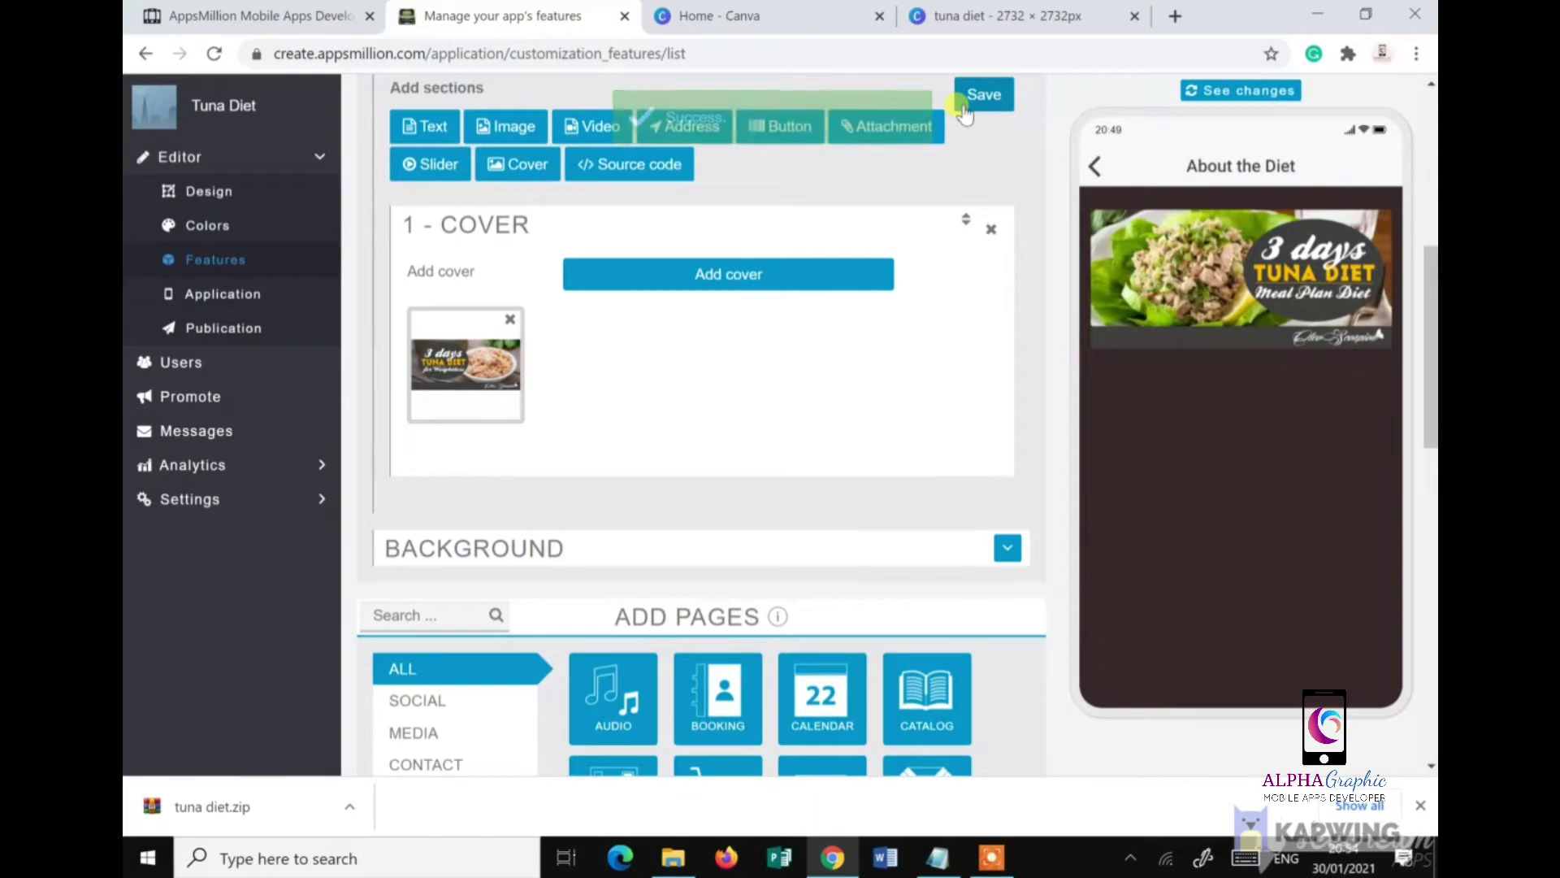
pyautogui.scroll(3, 962, 237)
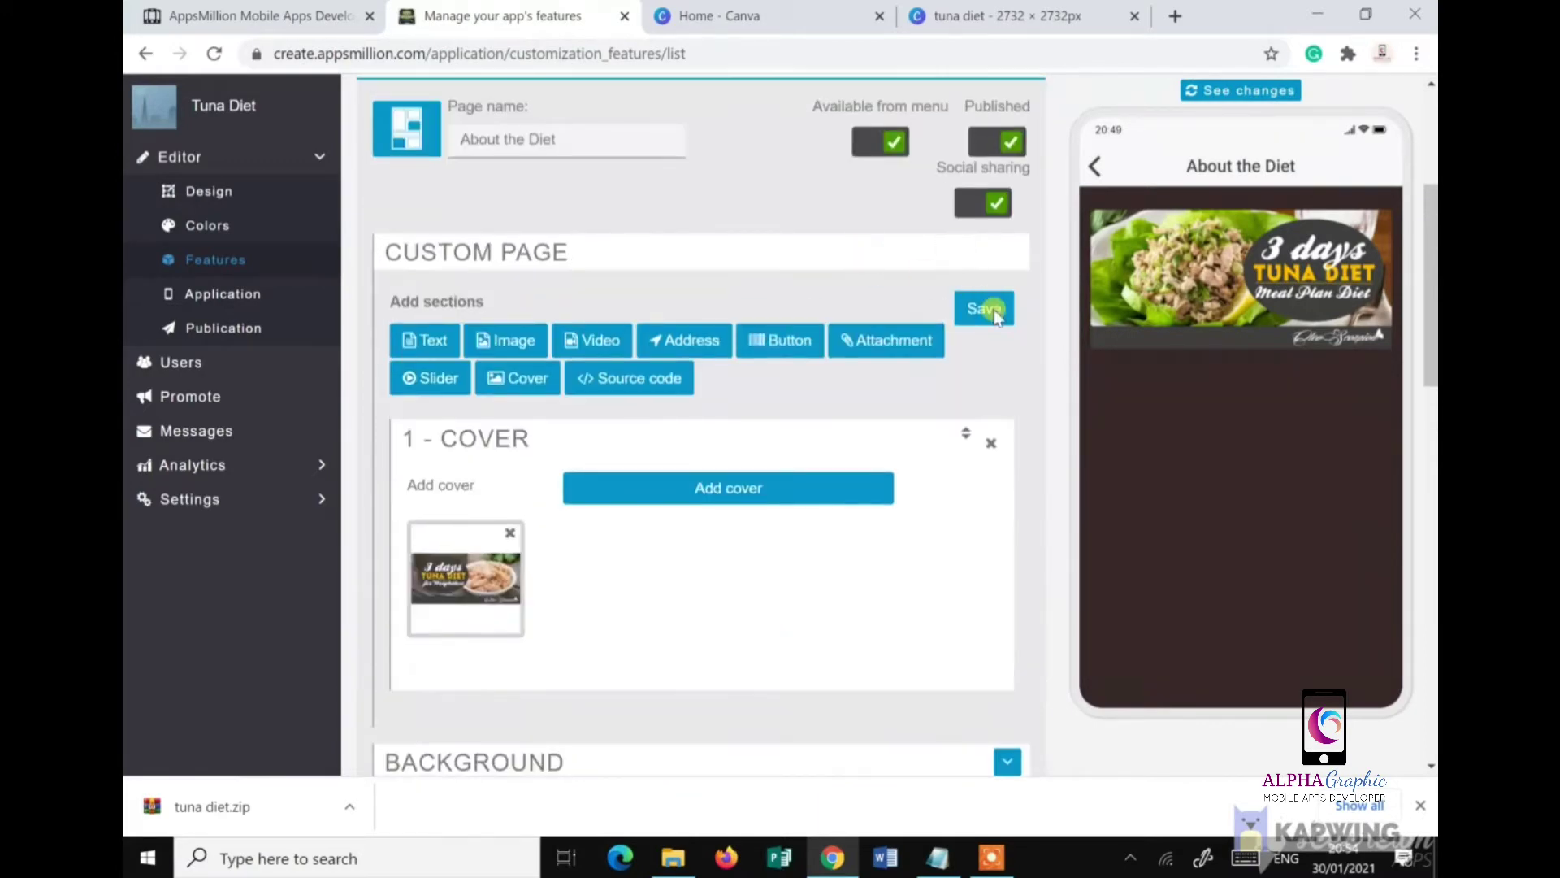
pyautogui.click(985, 309)
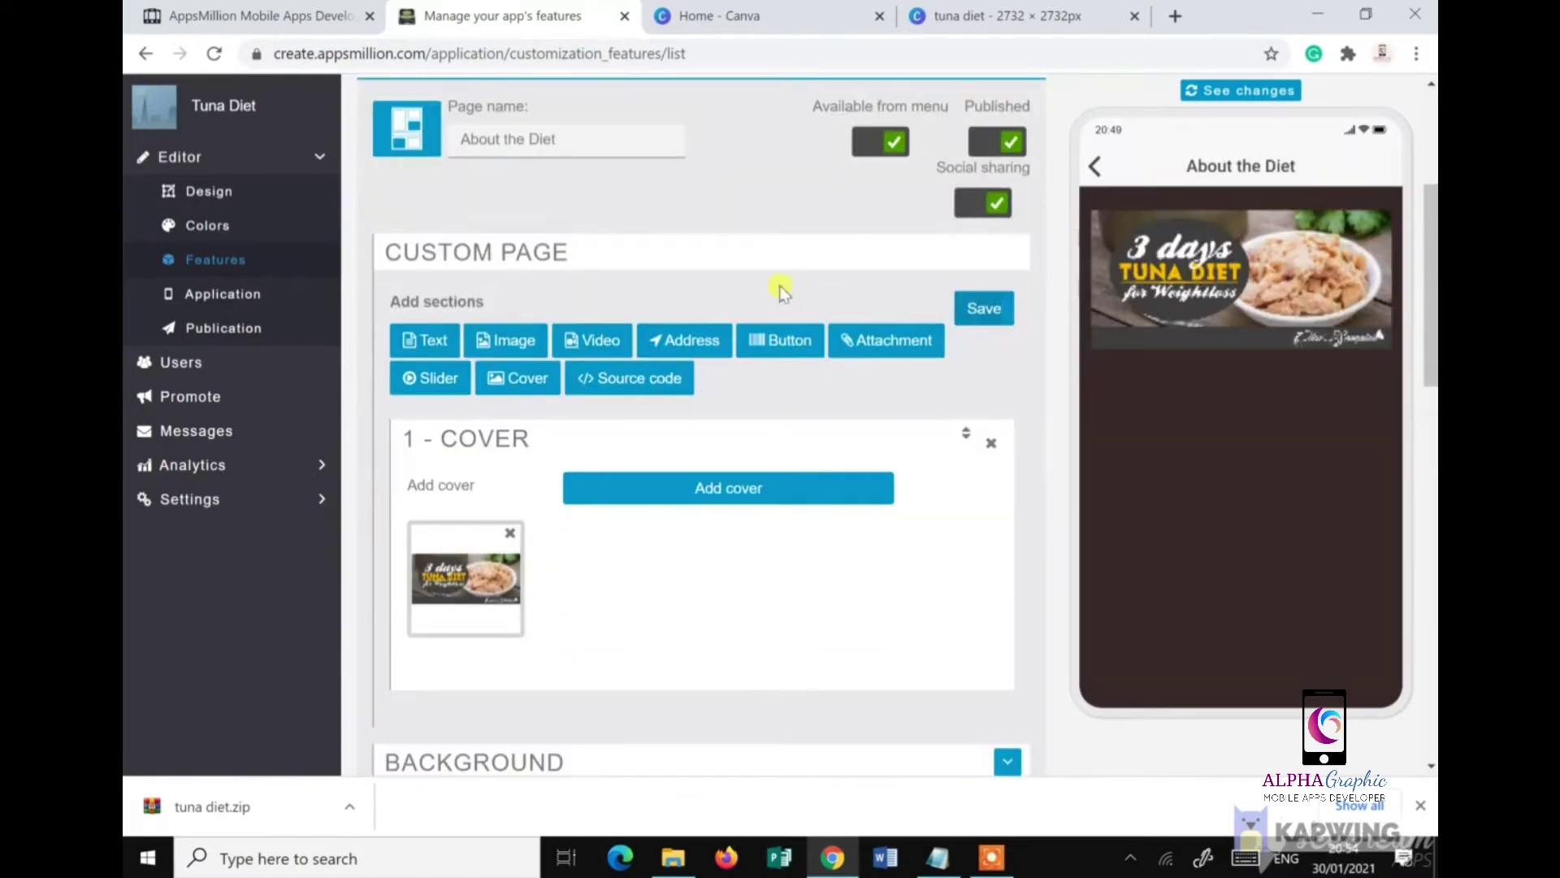
# Step: Add a Text section to the page, and in File Explorer search the desktop's appsmillion backup app files folder for "tuna"
pyautogui.click(439, 342)
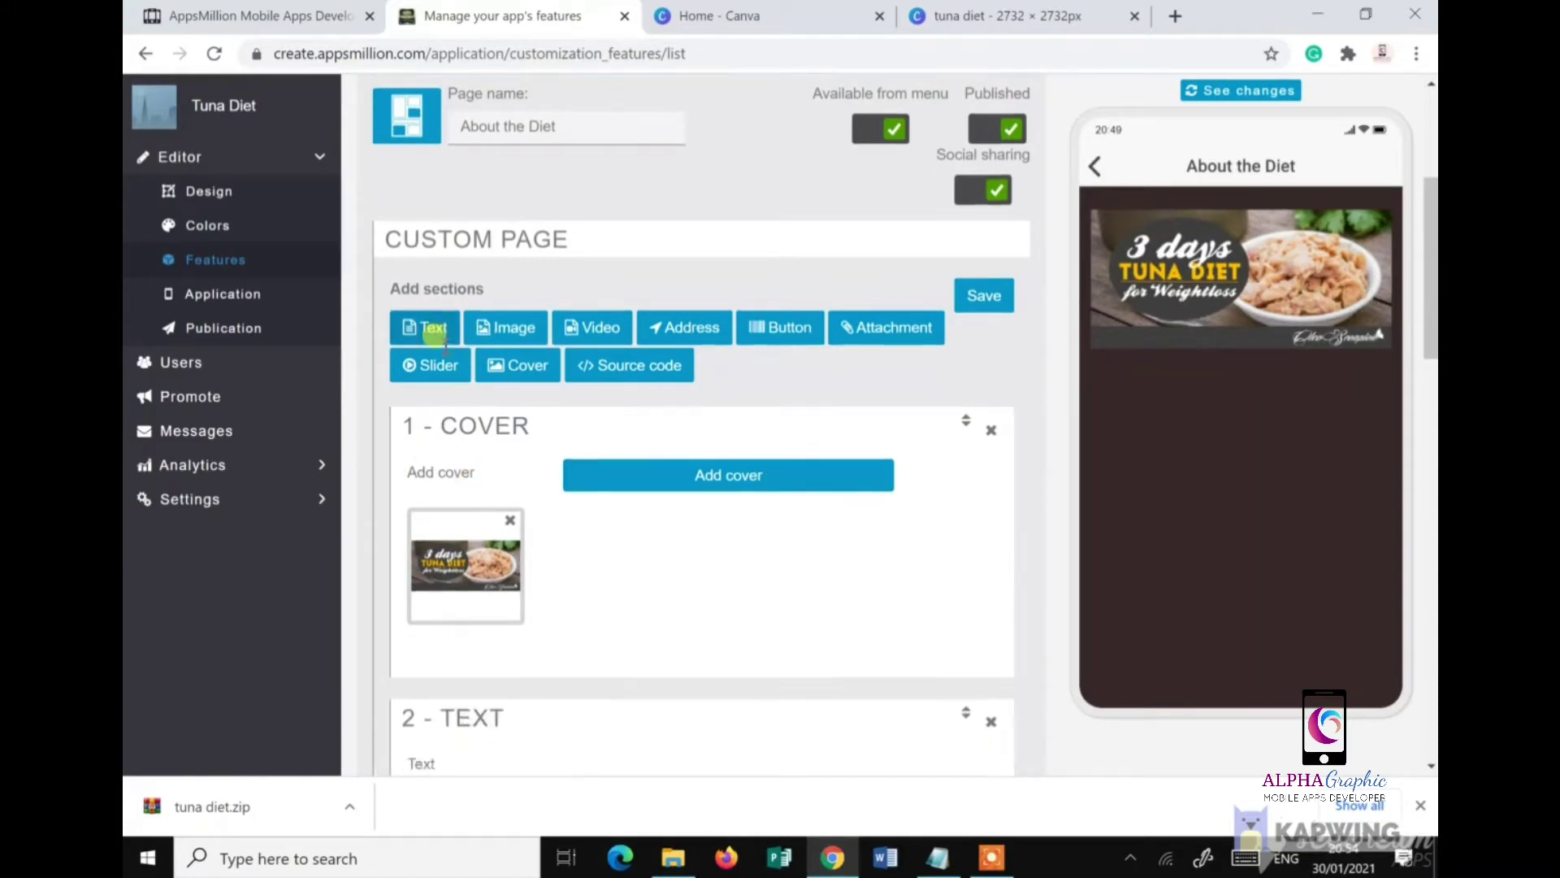
pyautogui.rightClick(674, 867)
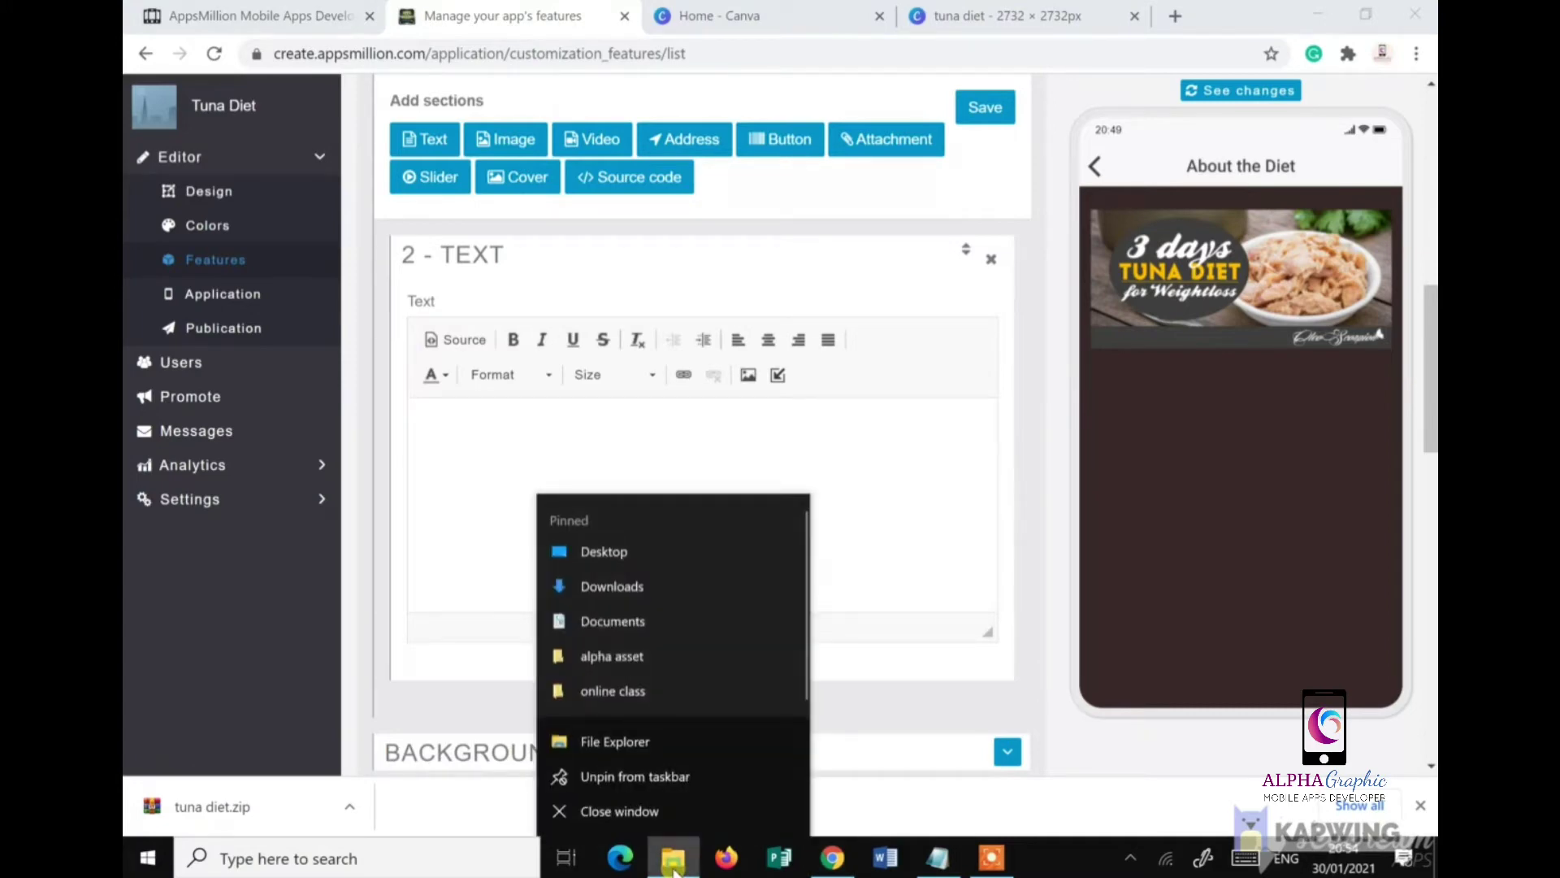
pyautogui.click(661, 563)
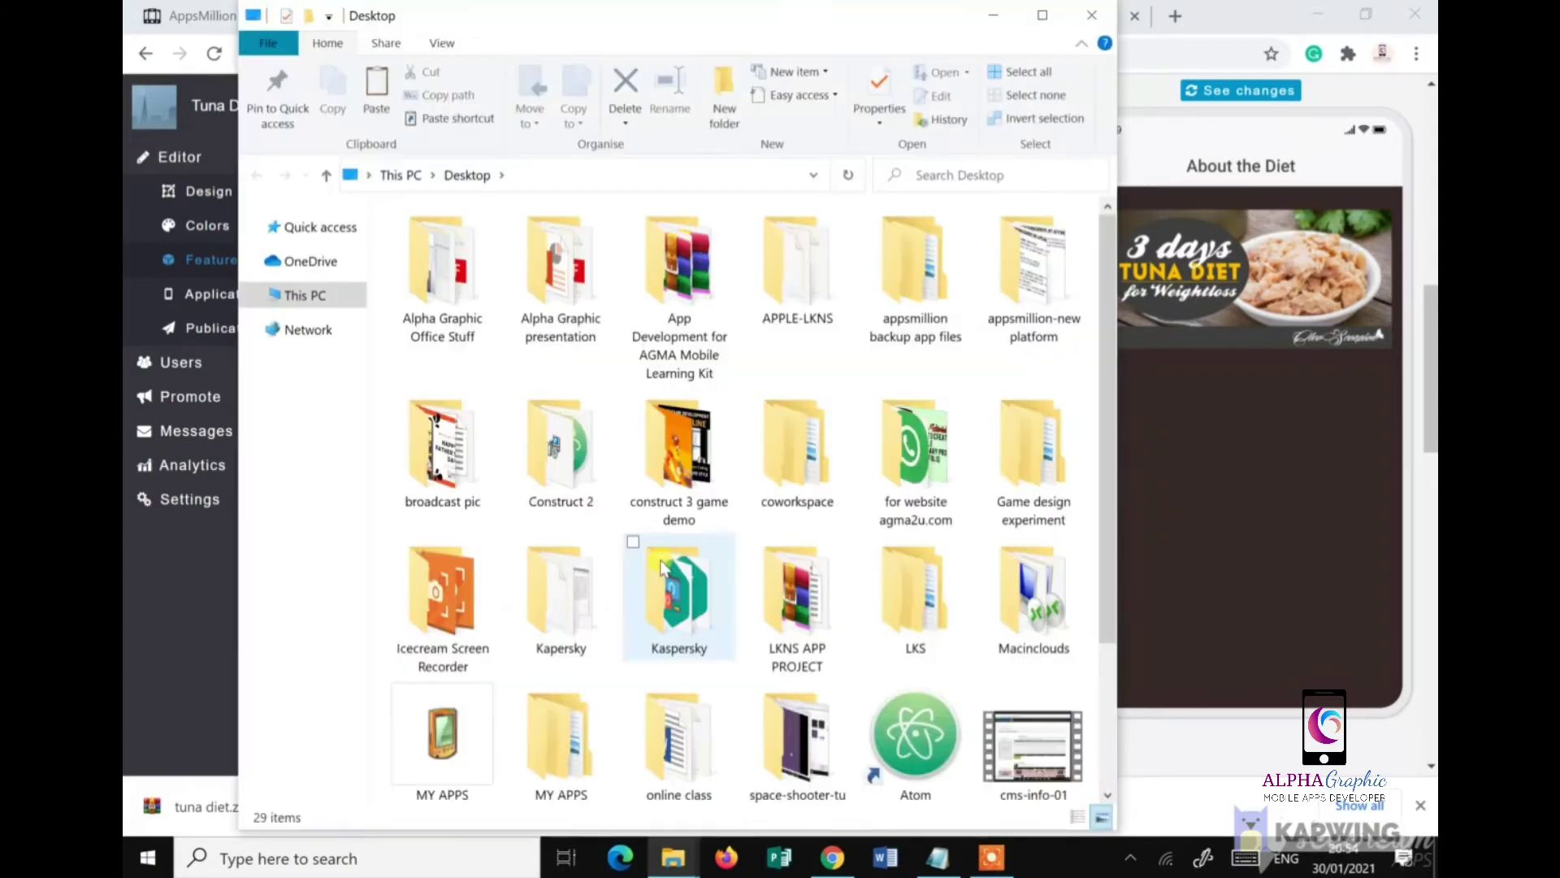
pyautogui.doubleClick(933, 302)
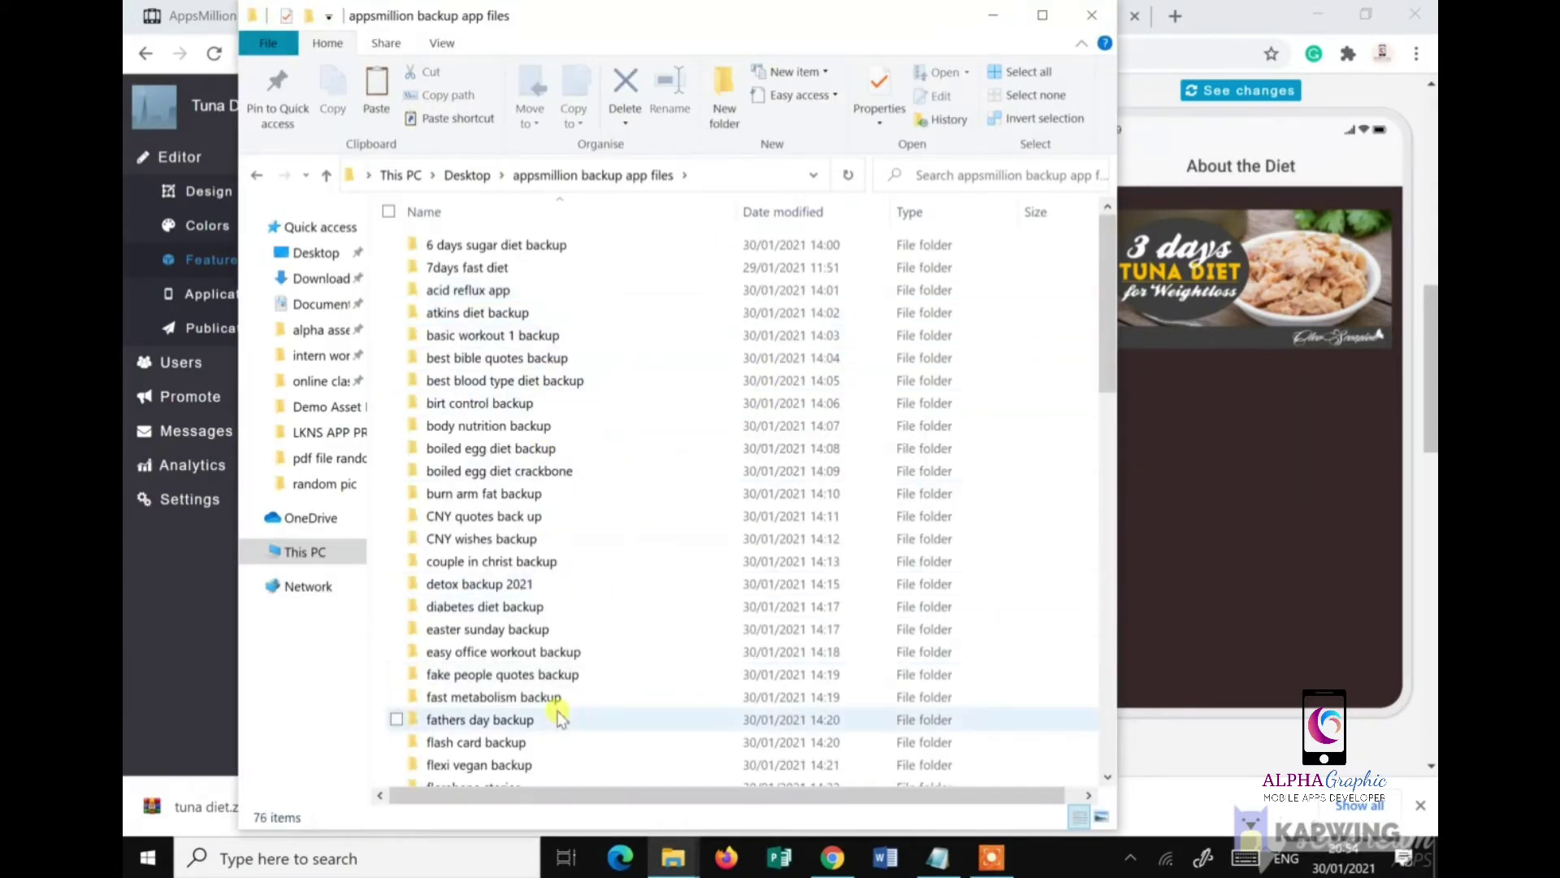
pyautogui.scroll(-8, 559, 715)
pyautogui.scroll(-3, 559, 715)
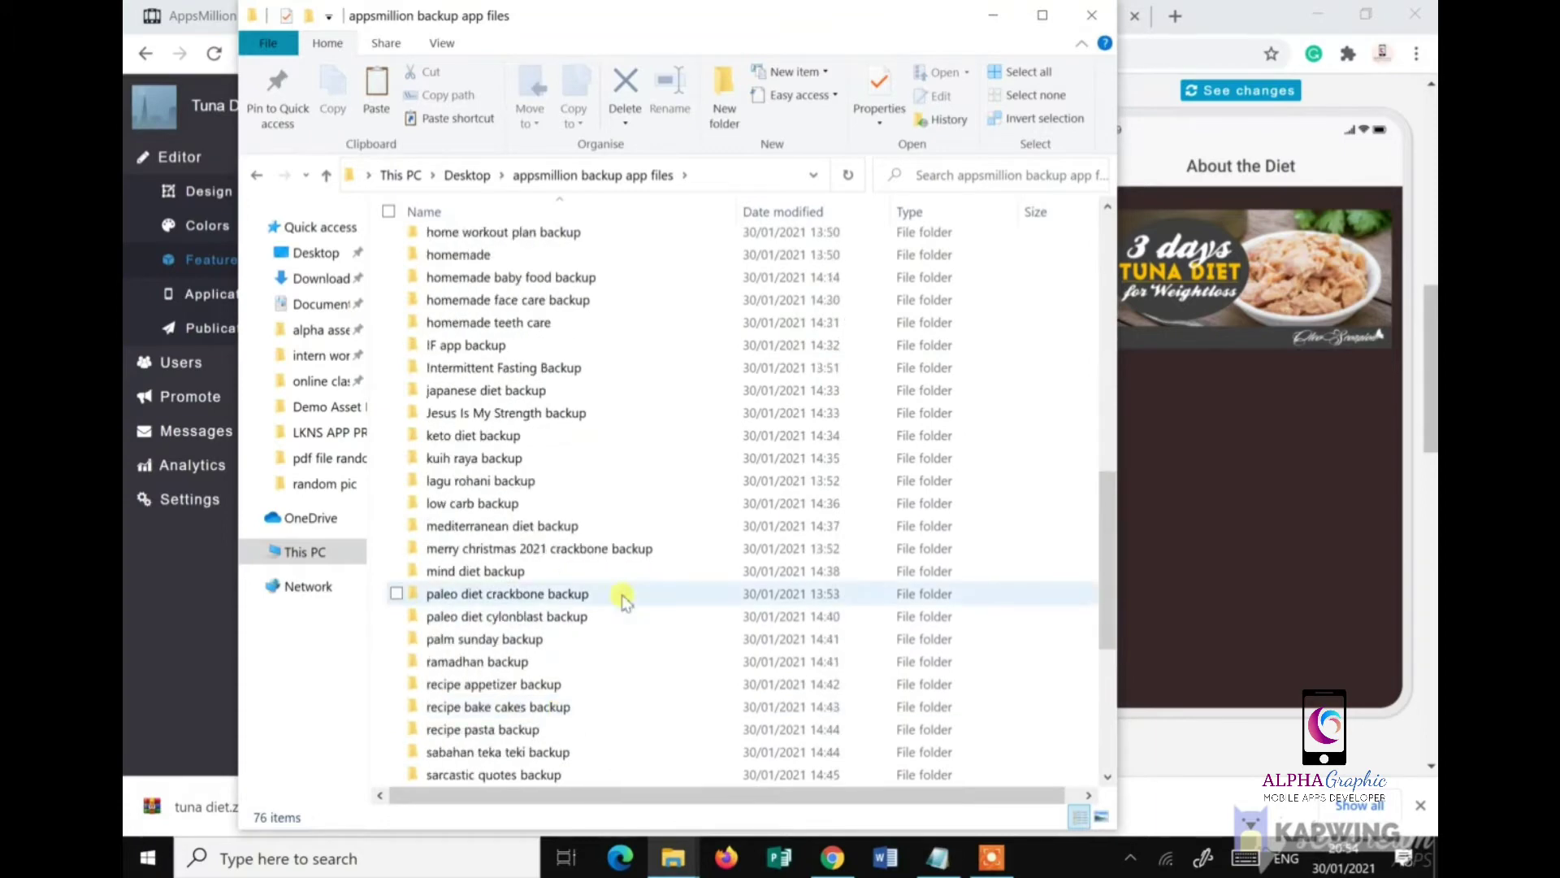
pyautogui.click(1011, 175)
pyautogui.write('tuna')
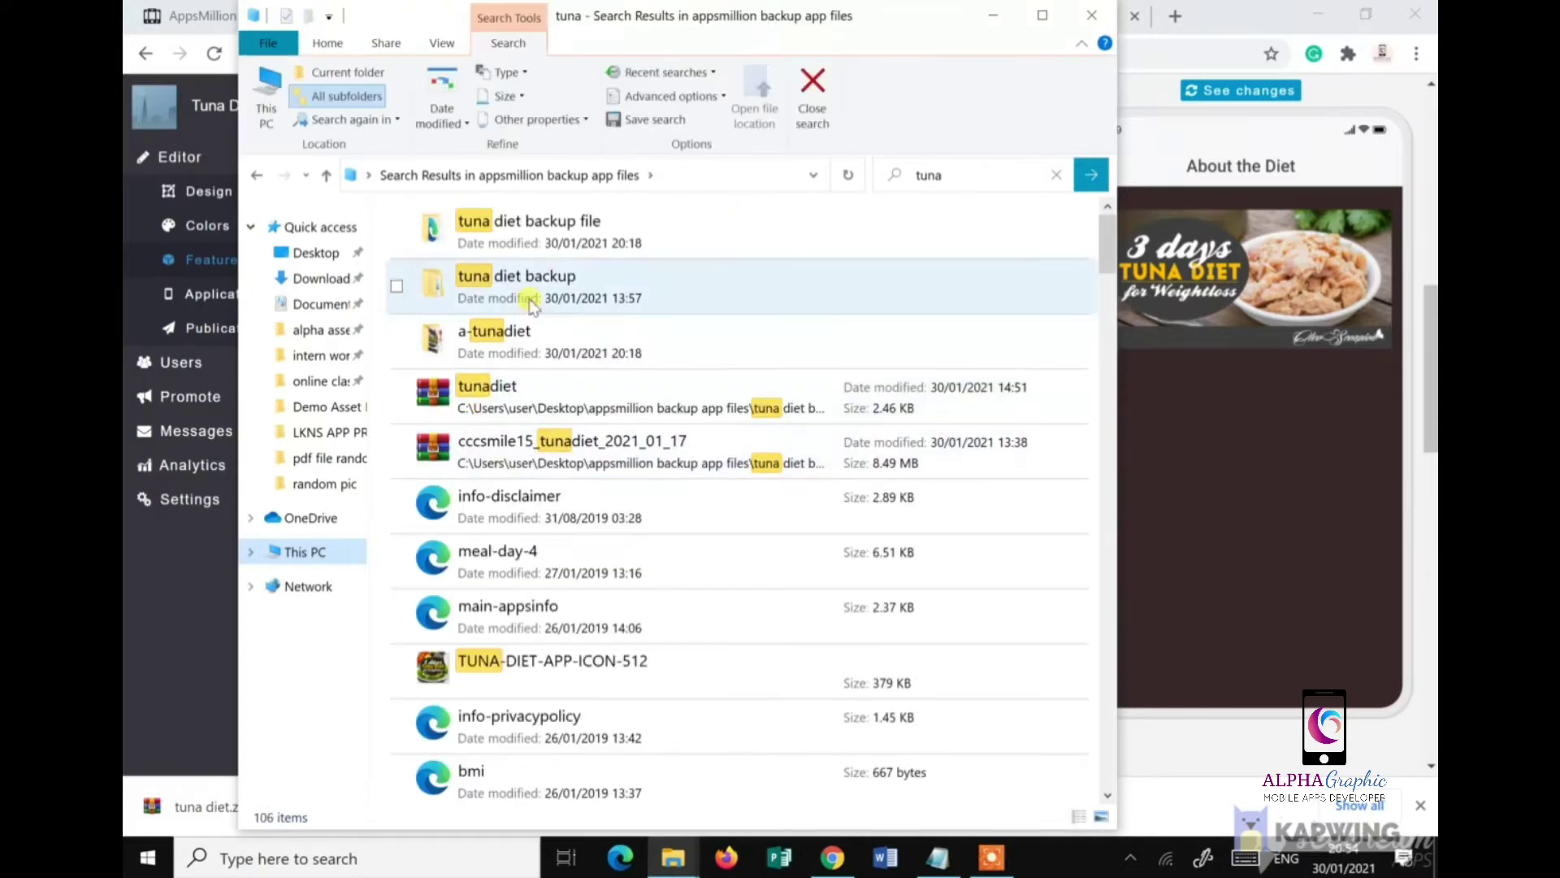
# Step: Open the main-about file from the tuna diet backup file folder
pyautogui.click(584, 287)
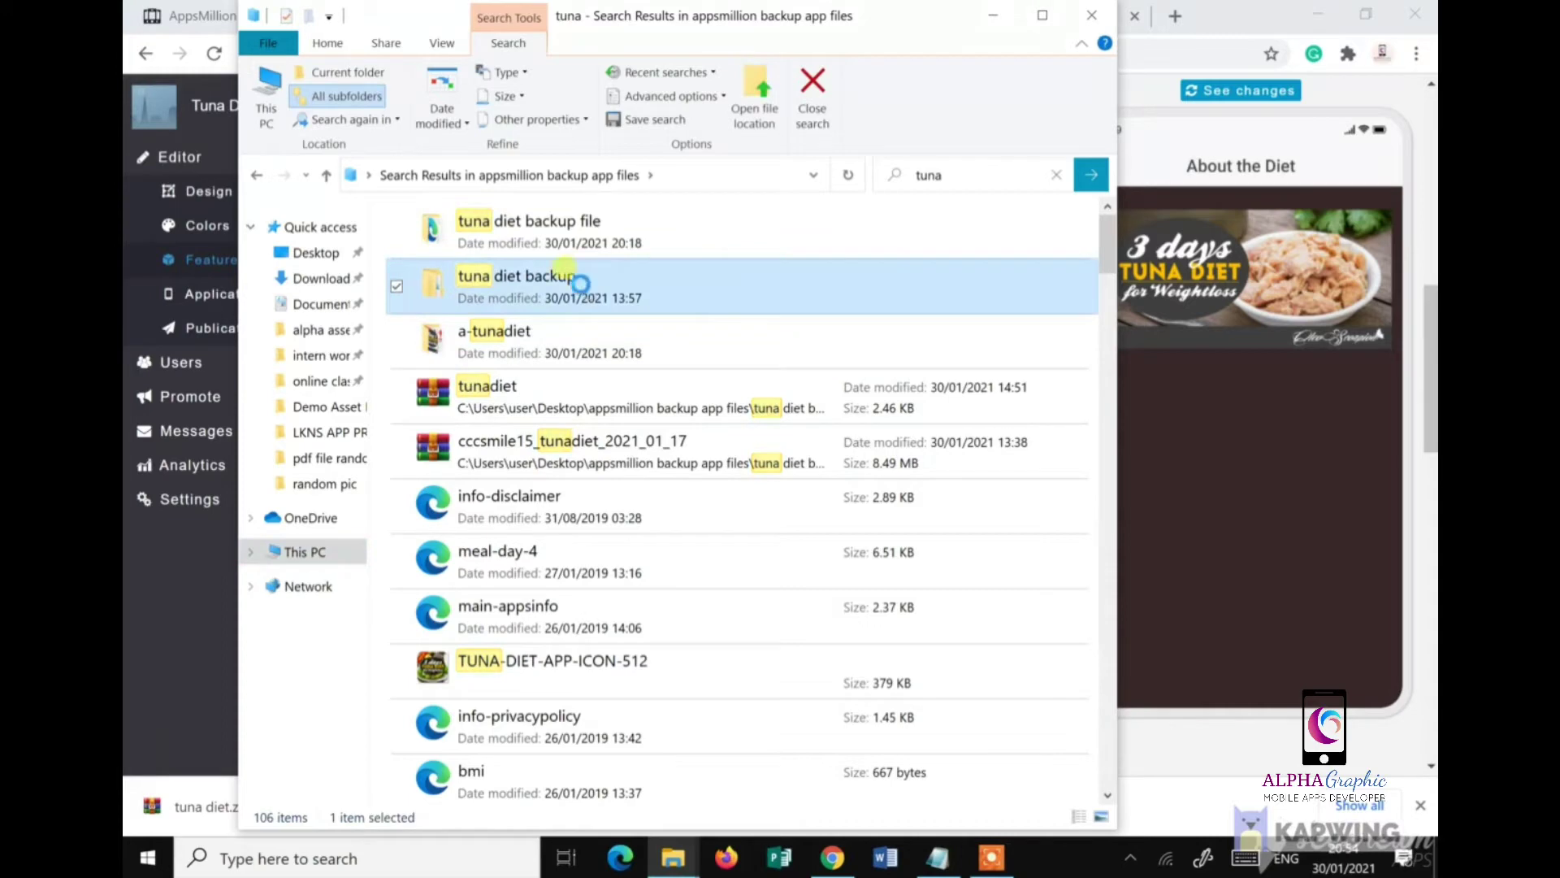
pyautogui.doubleClick(581, 282)
pyautogui.doubleClick(505, 279)
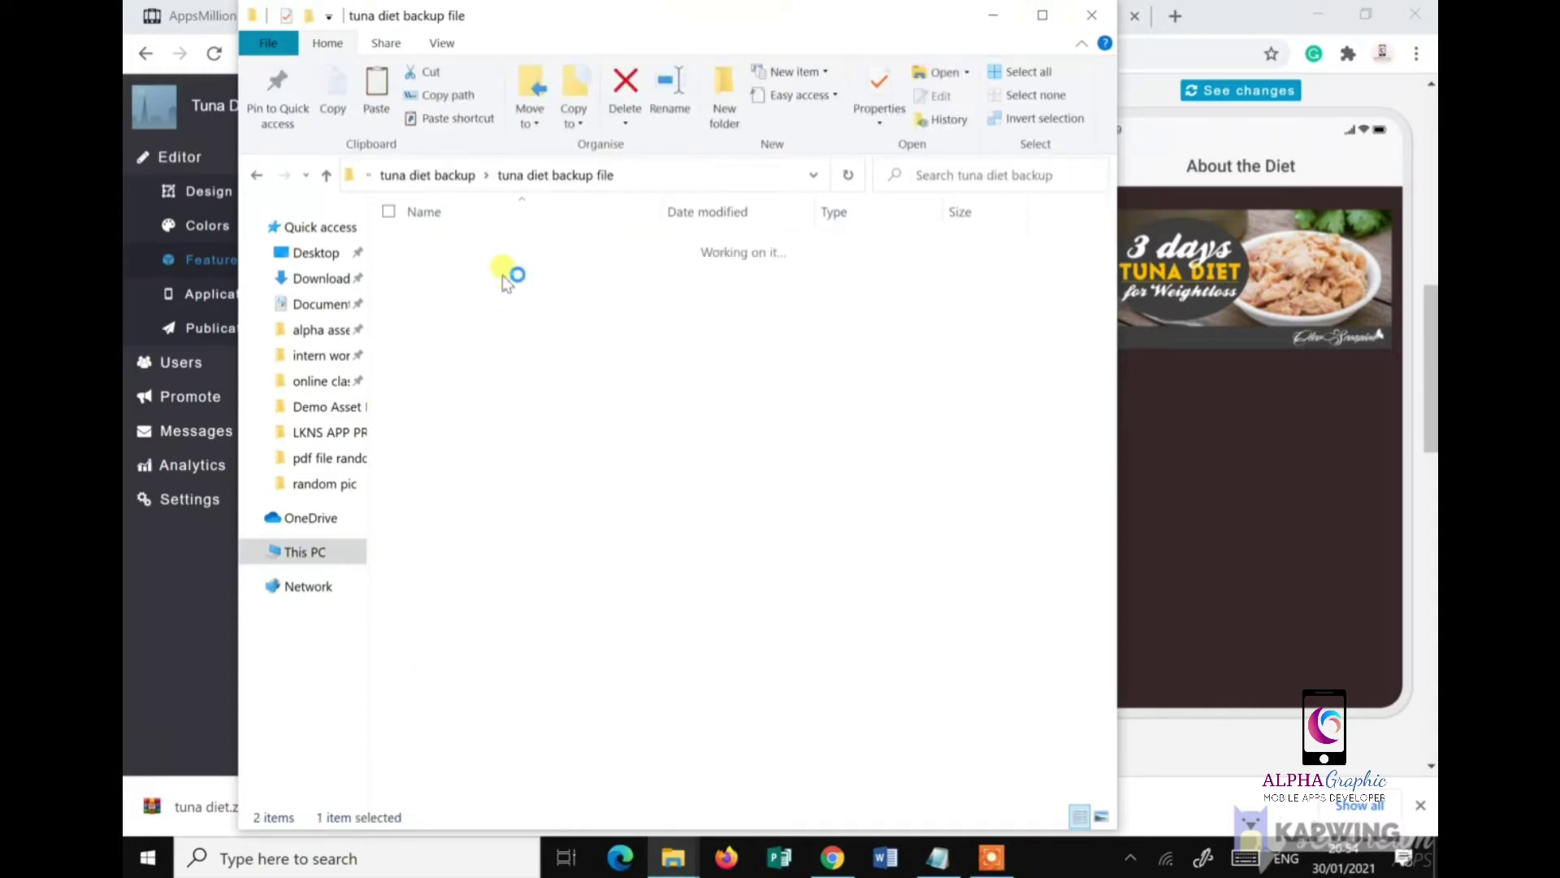
pyautogui.click(449, 288)
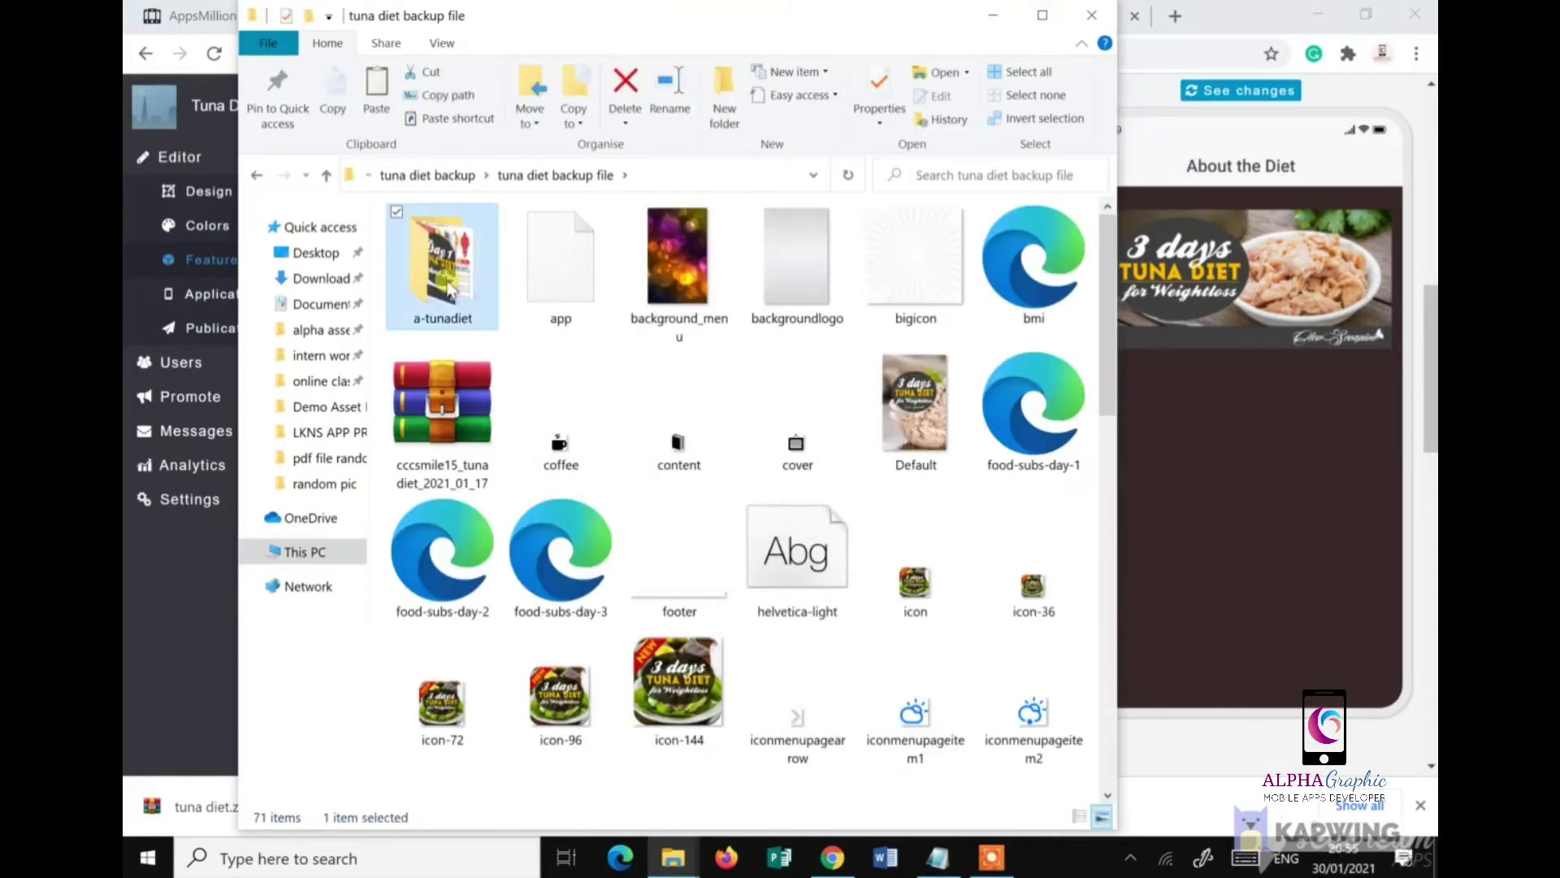
pyautogui.doubleClick(450, 289)
pyautogui.click(326, 175)
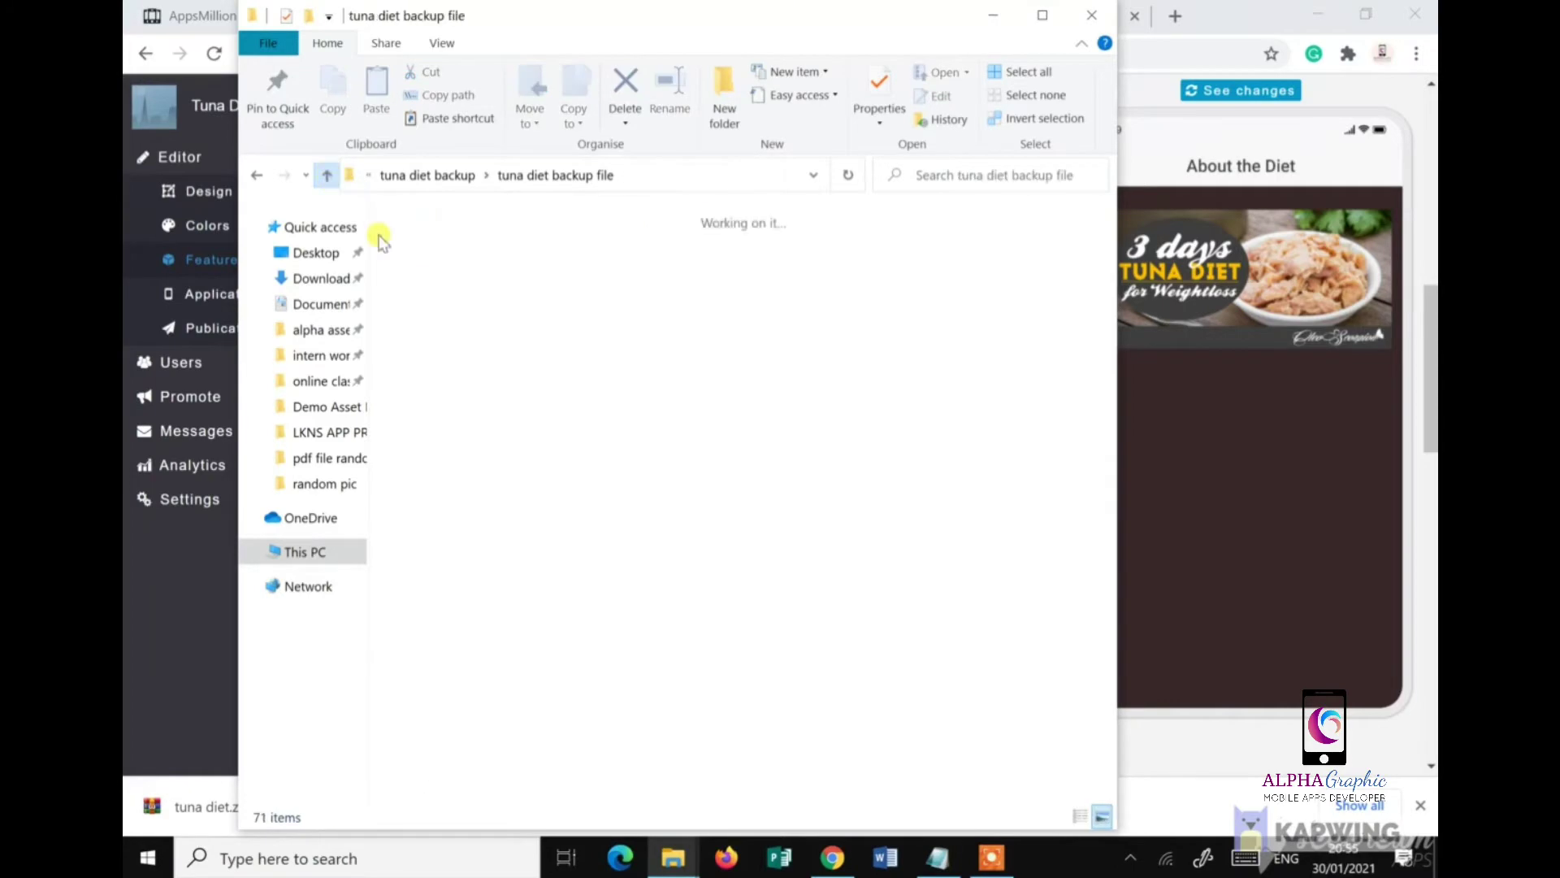
pyautogui.scroll(-5, 899, 601)
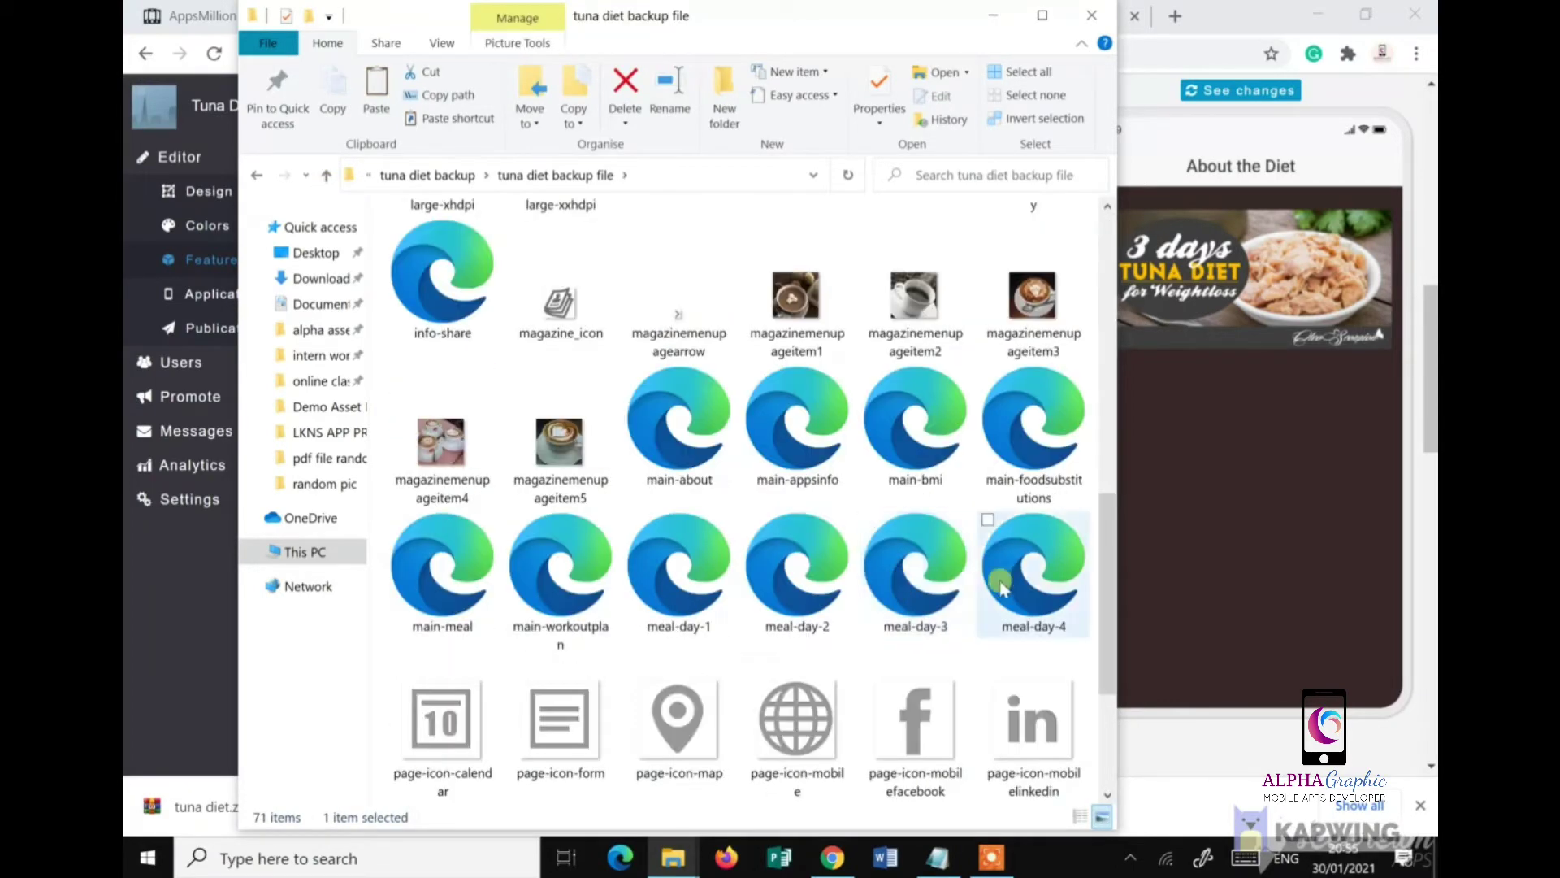
pyautogui.click(685, 437)
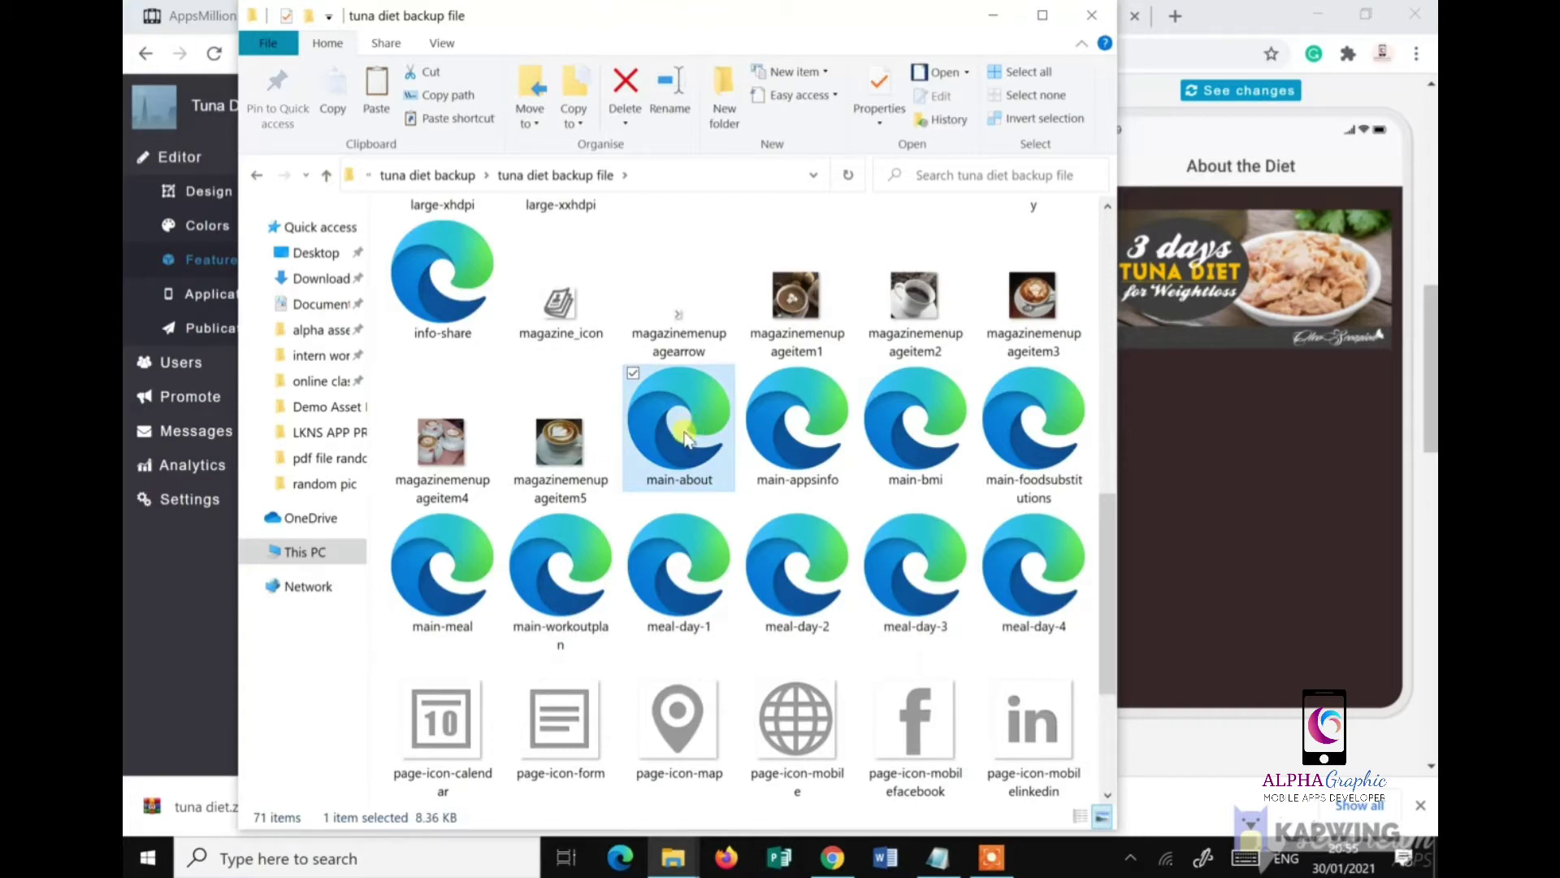
pyautogui.doubleClick(686, 437)
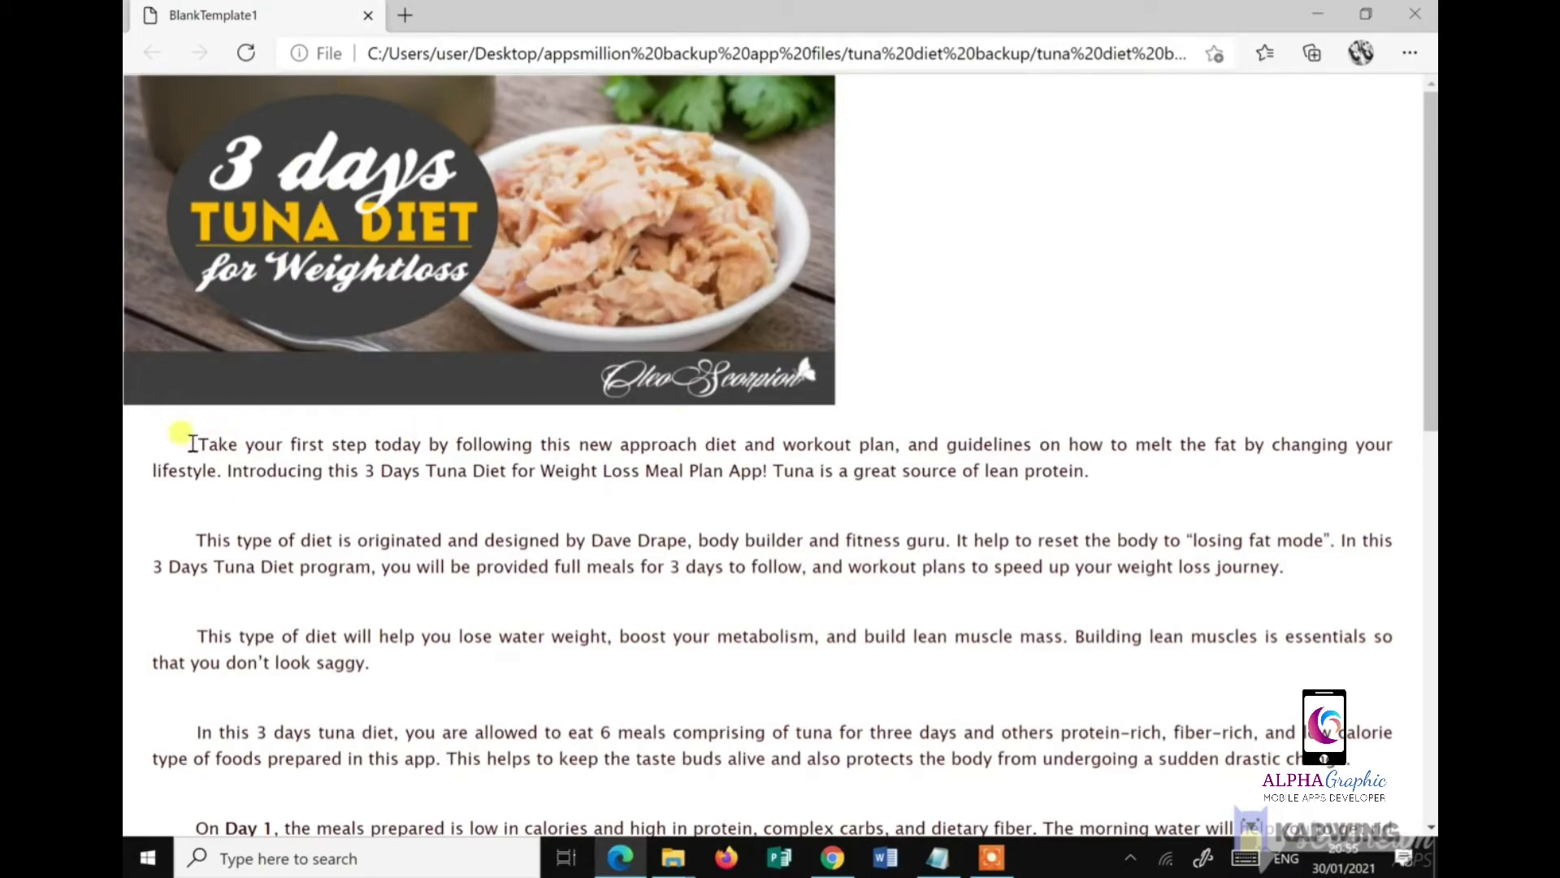
# Step: Copy all the text below the banner, from "Take your first step today" to the last paragraph, and minimize the page
pyautogui.moveTo(191, 443); pyautogui.dragTo(1077, 778)
pyautogui.scroll(-5, 1037, 637)
pyautogui.scroll(-3, 1037, 644)
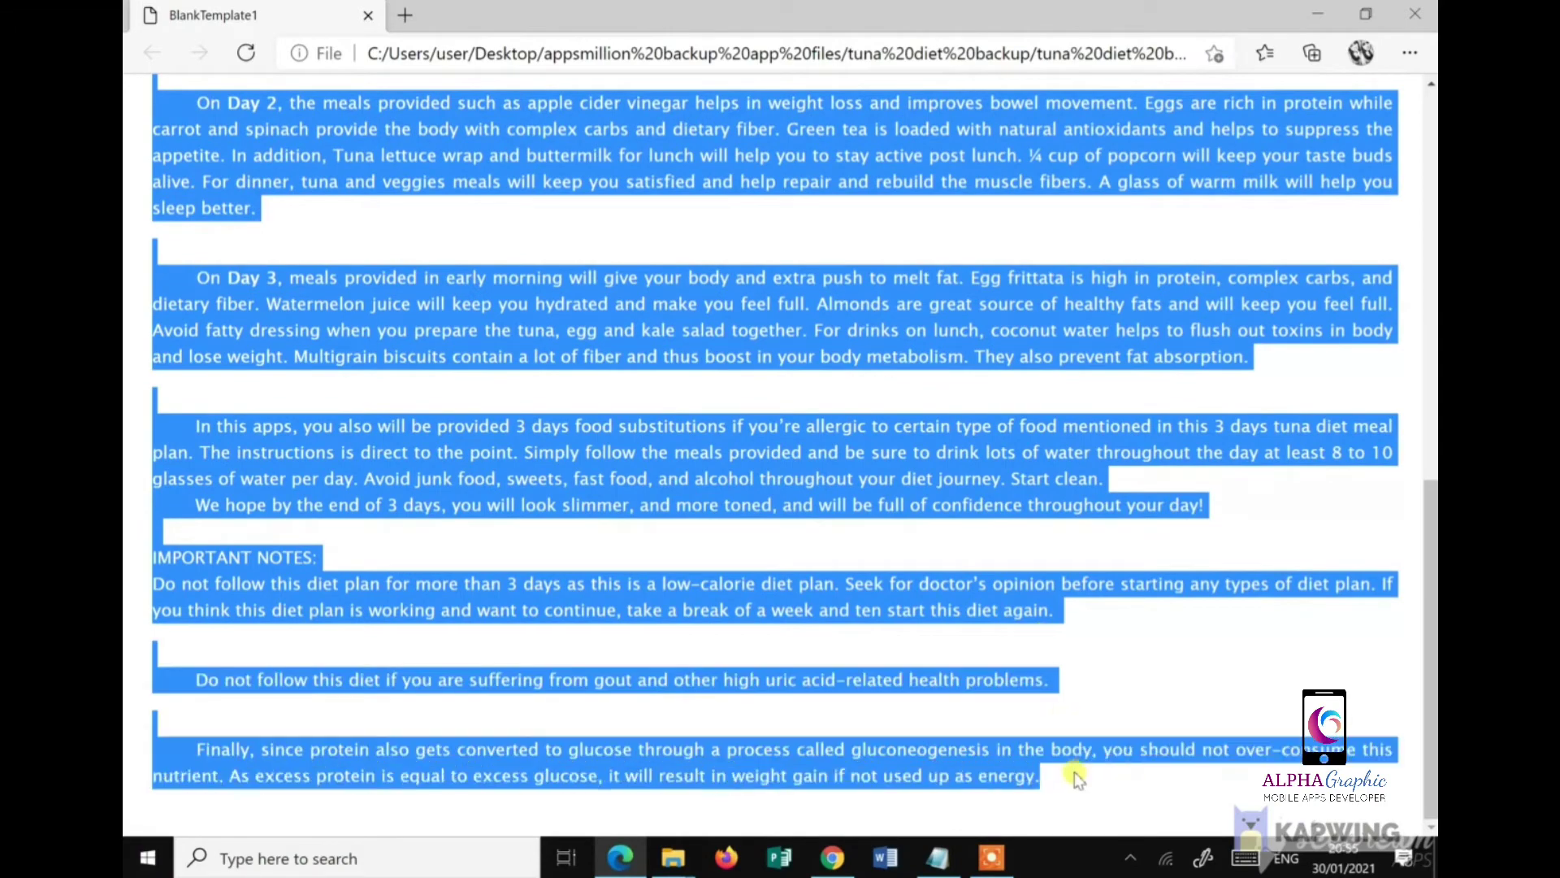
pyautogui.rightClick(825, 452)
pyautogui.click(919, 480)
pyautogui.click(1317, 12)
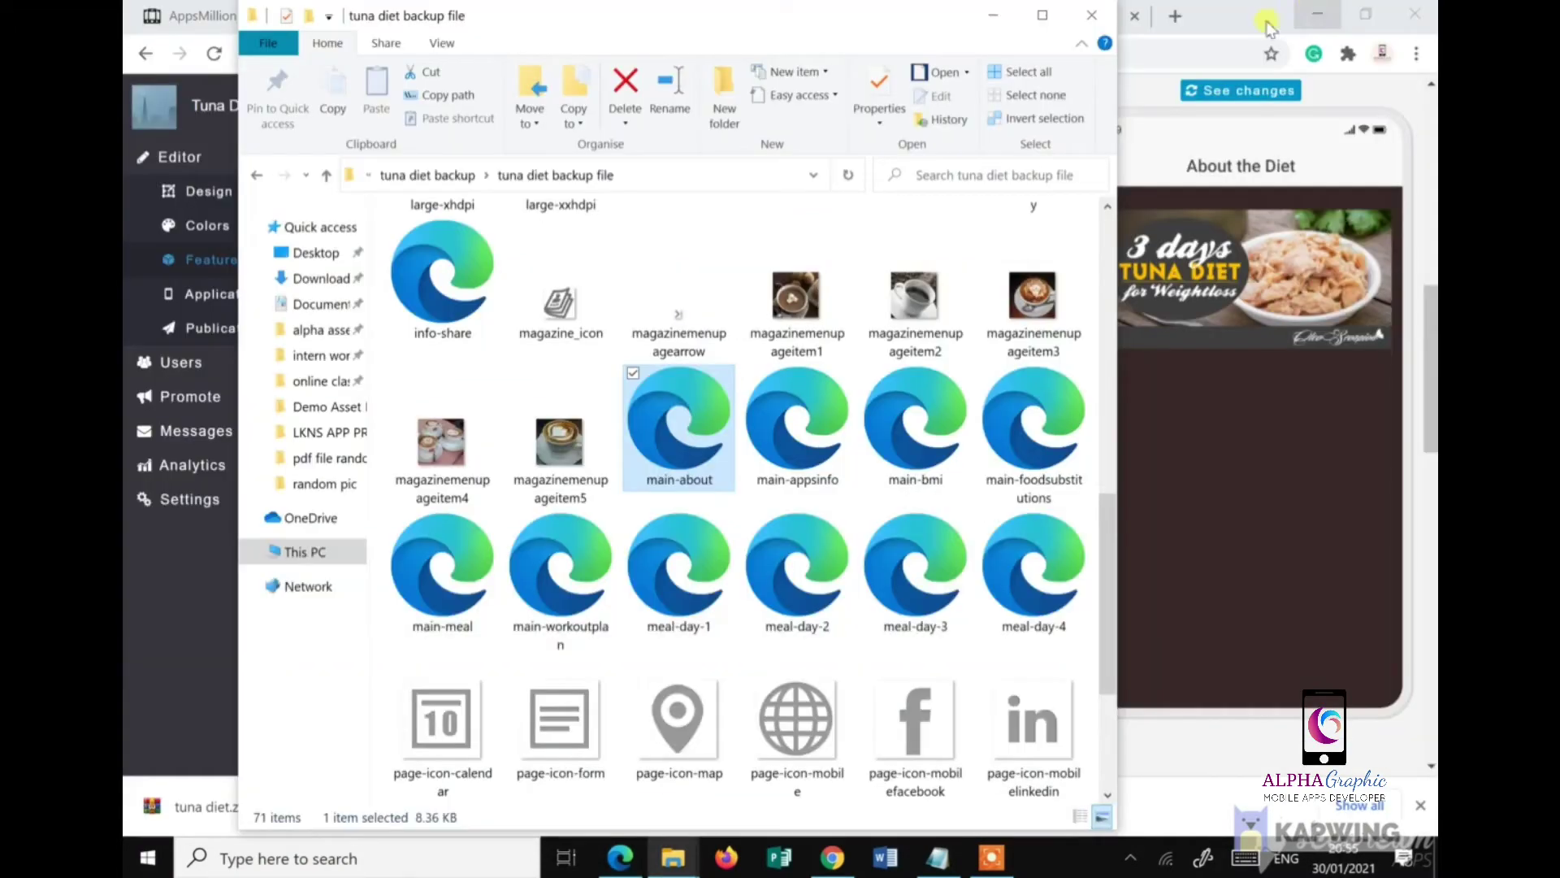
# Step: Return to the app editor in Chrome and paste the copied diet description into the Text section
pyautogui.click(1204, 512)
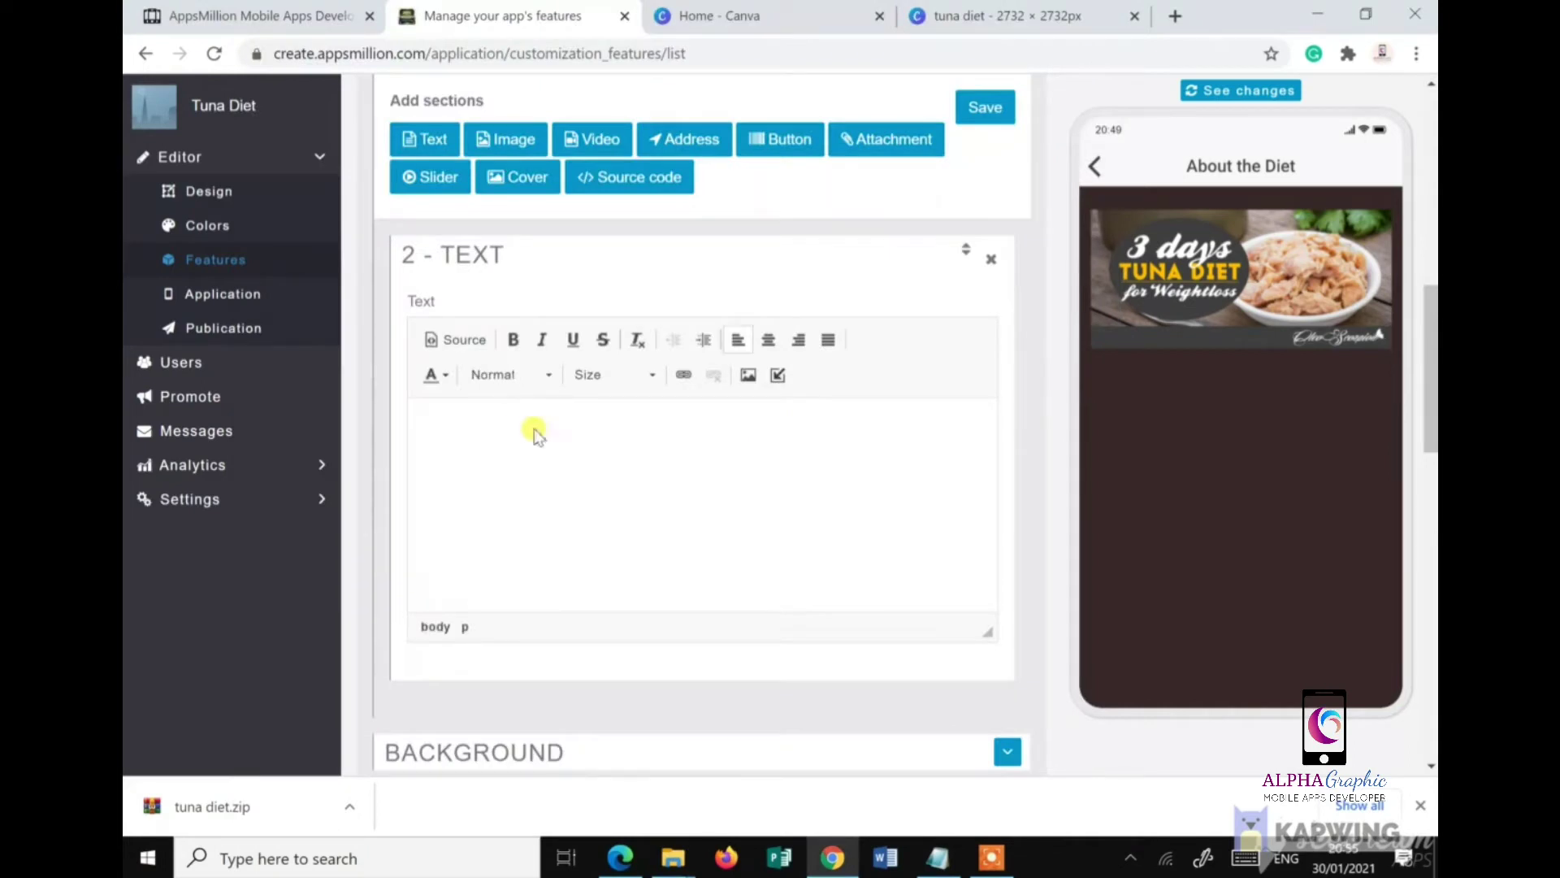
pyautogui.rightClick(534, 435)
pyautogui.click(565, 443)
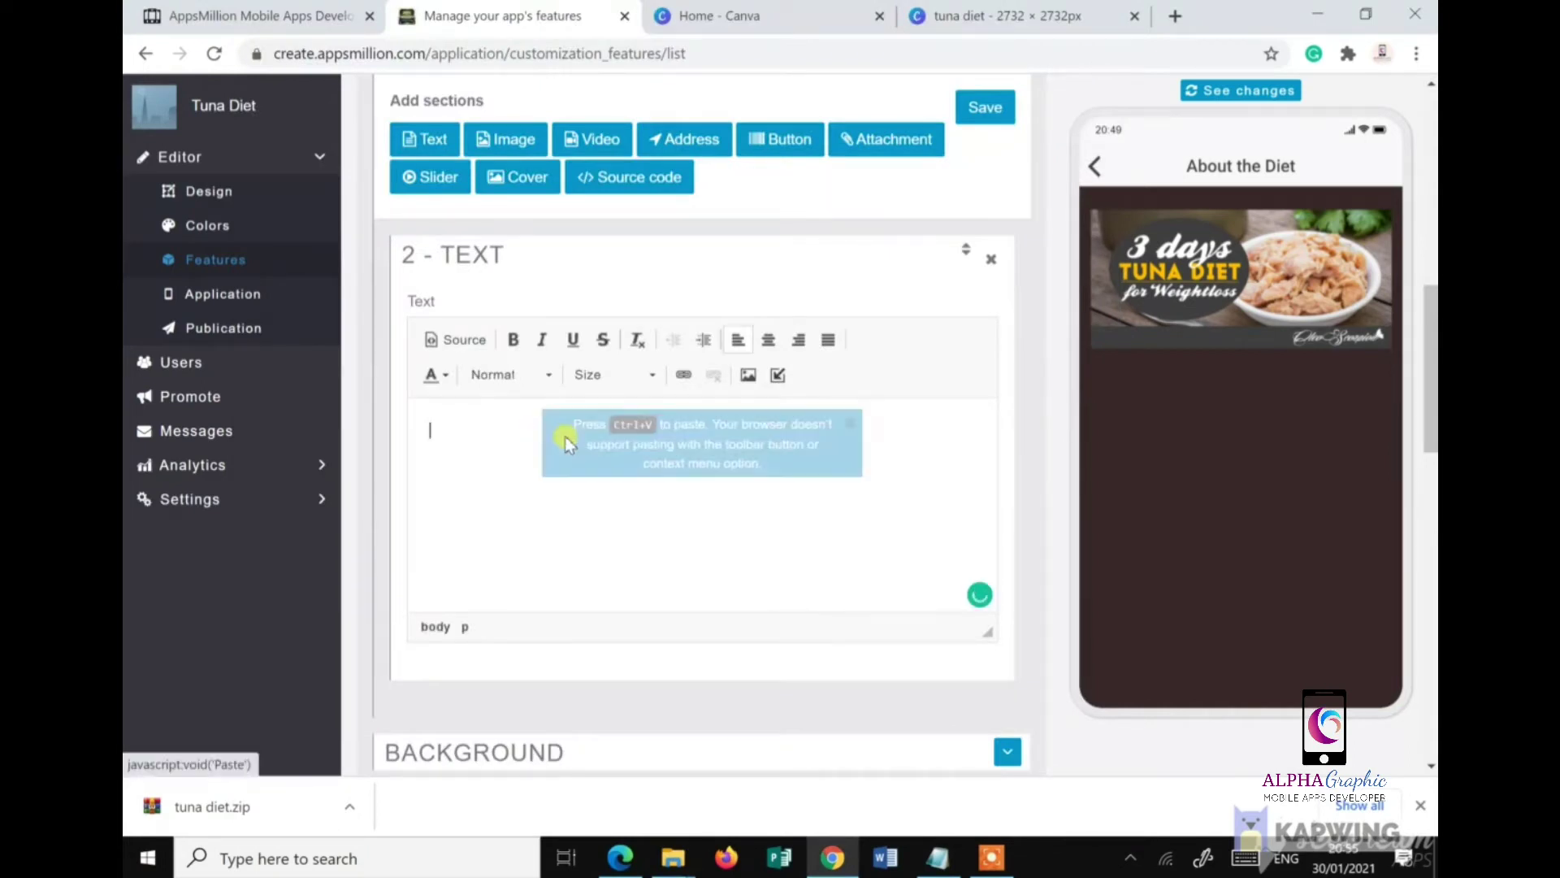
pyautogui.hotkey('ctrl', 'v')
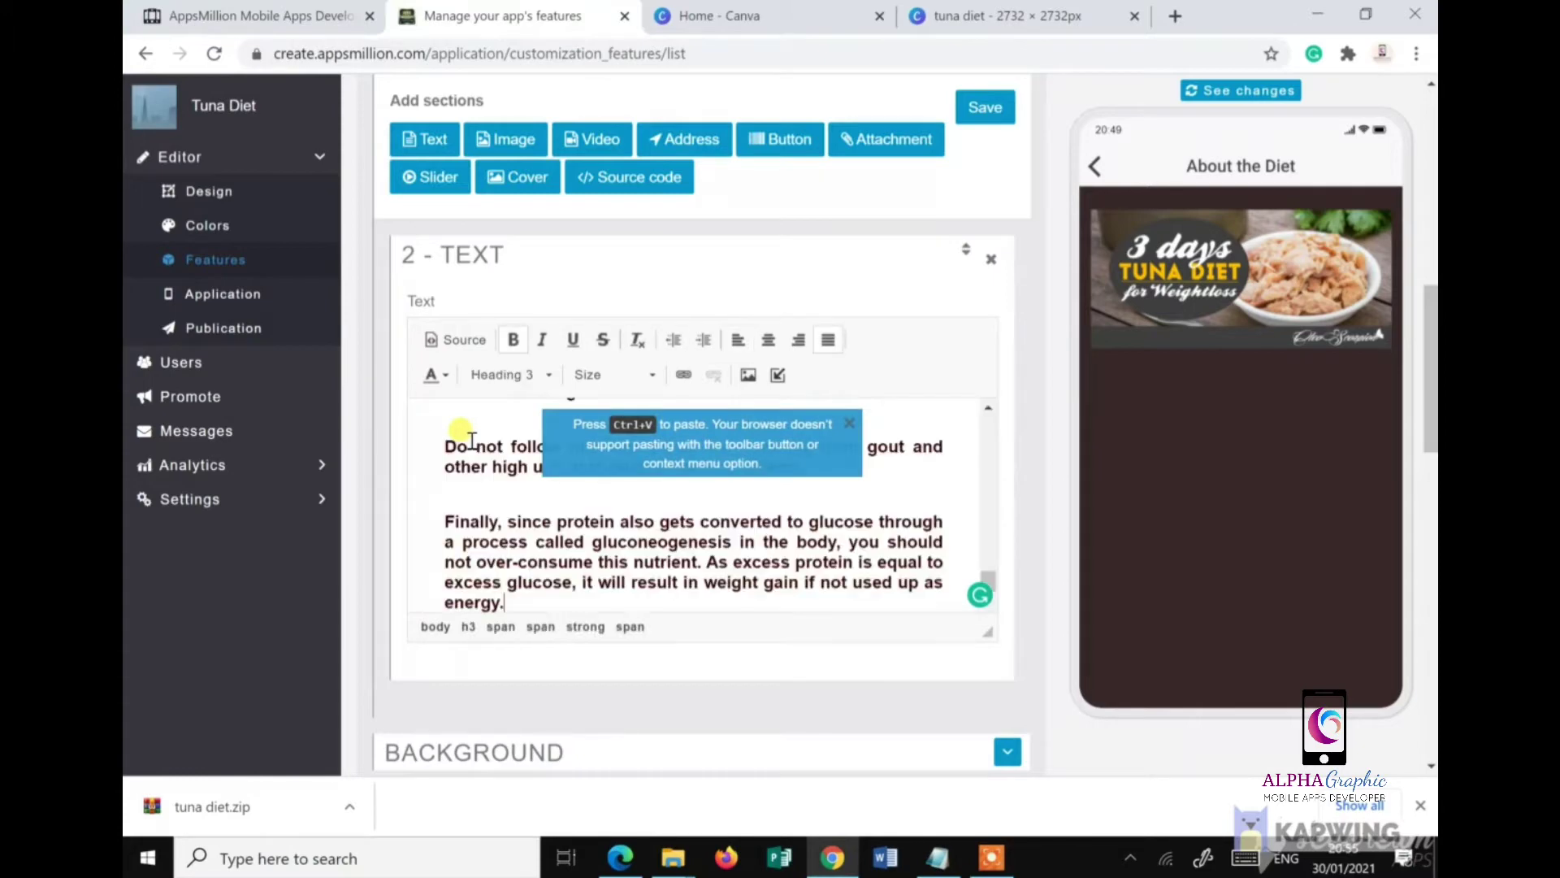
pyautogui.scroll(3, 520, 479)
pyautogui.scroll(-10, 569, 487)
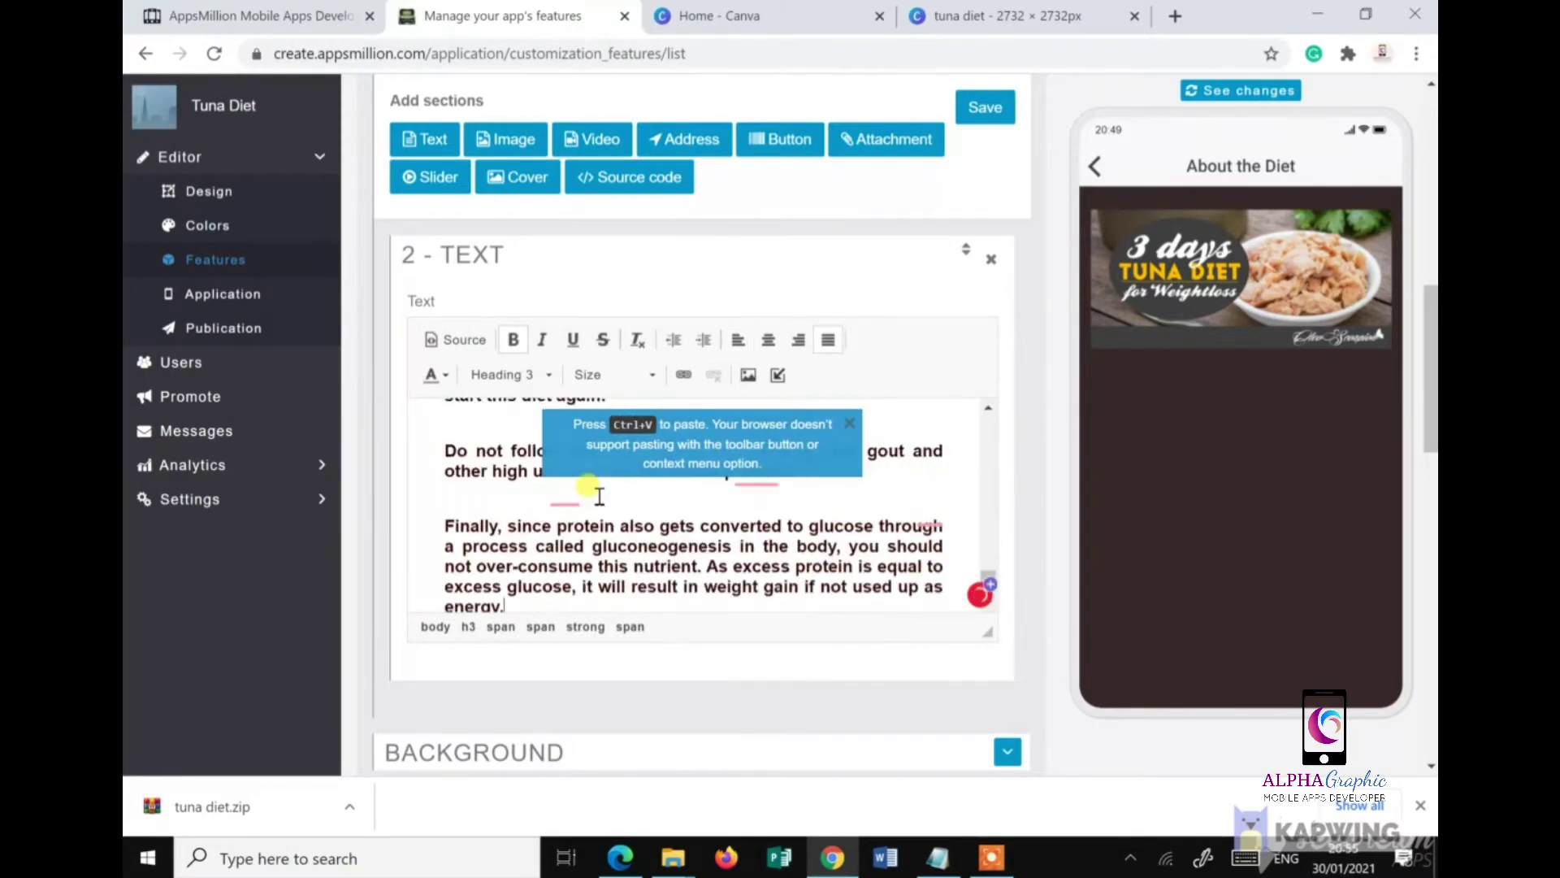
# Step: Save the About the Diet page and check its text in the phone preview
pyautogui.click(985, 107)
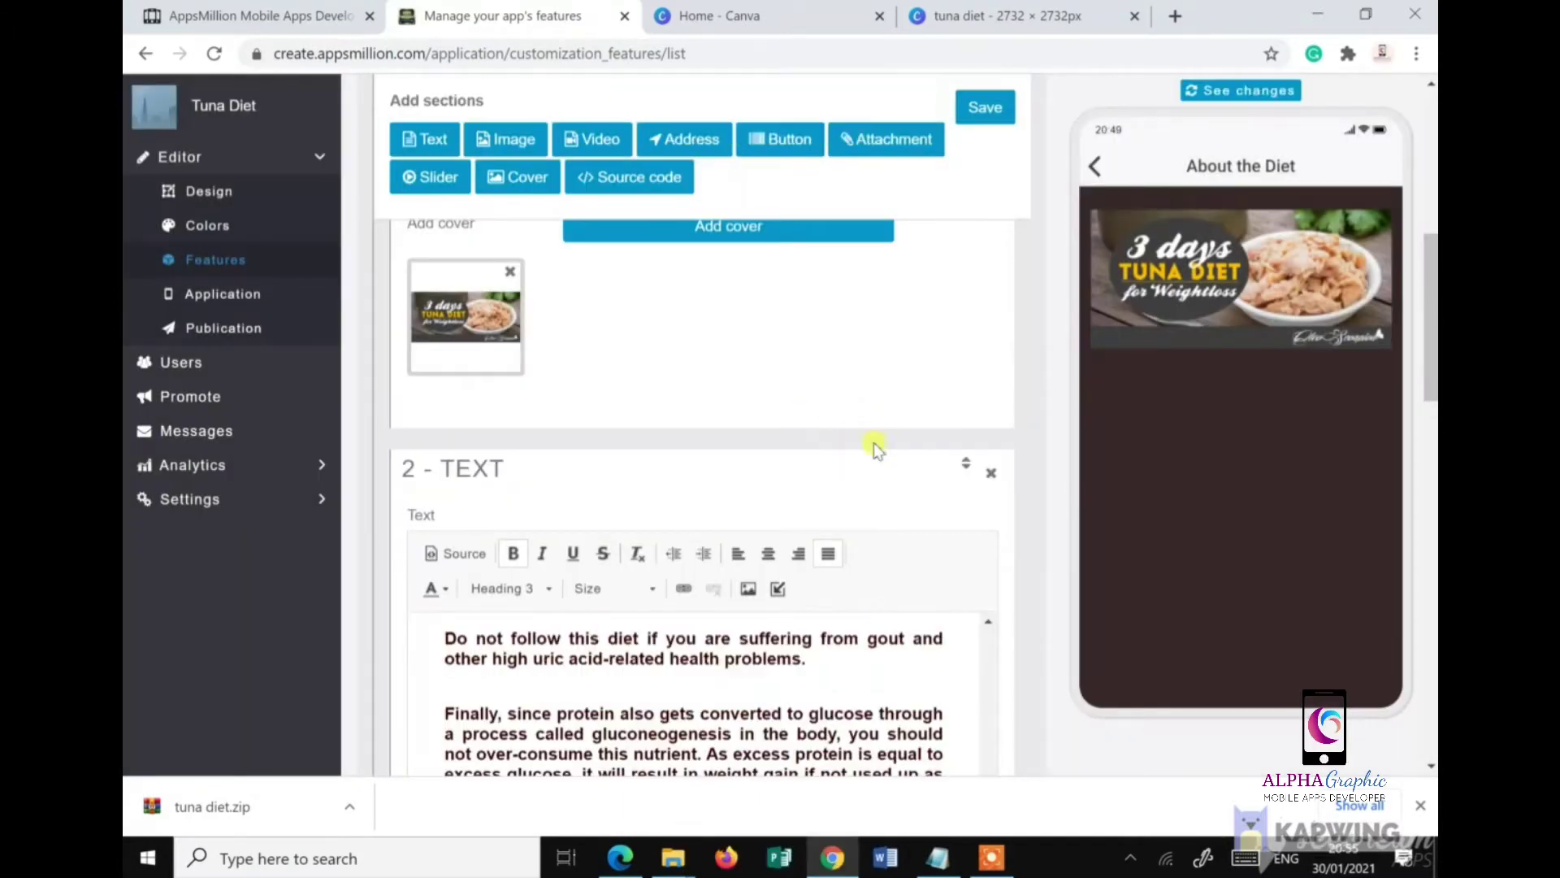
pyautogui.scroll(-4, 902, 427)
pyautogui.scroll(3, 927, 475)
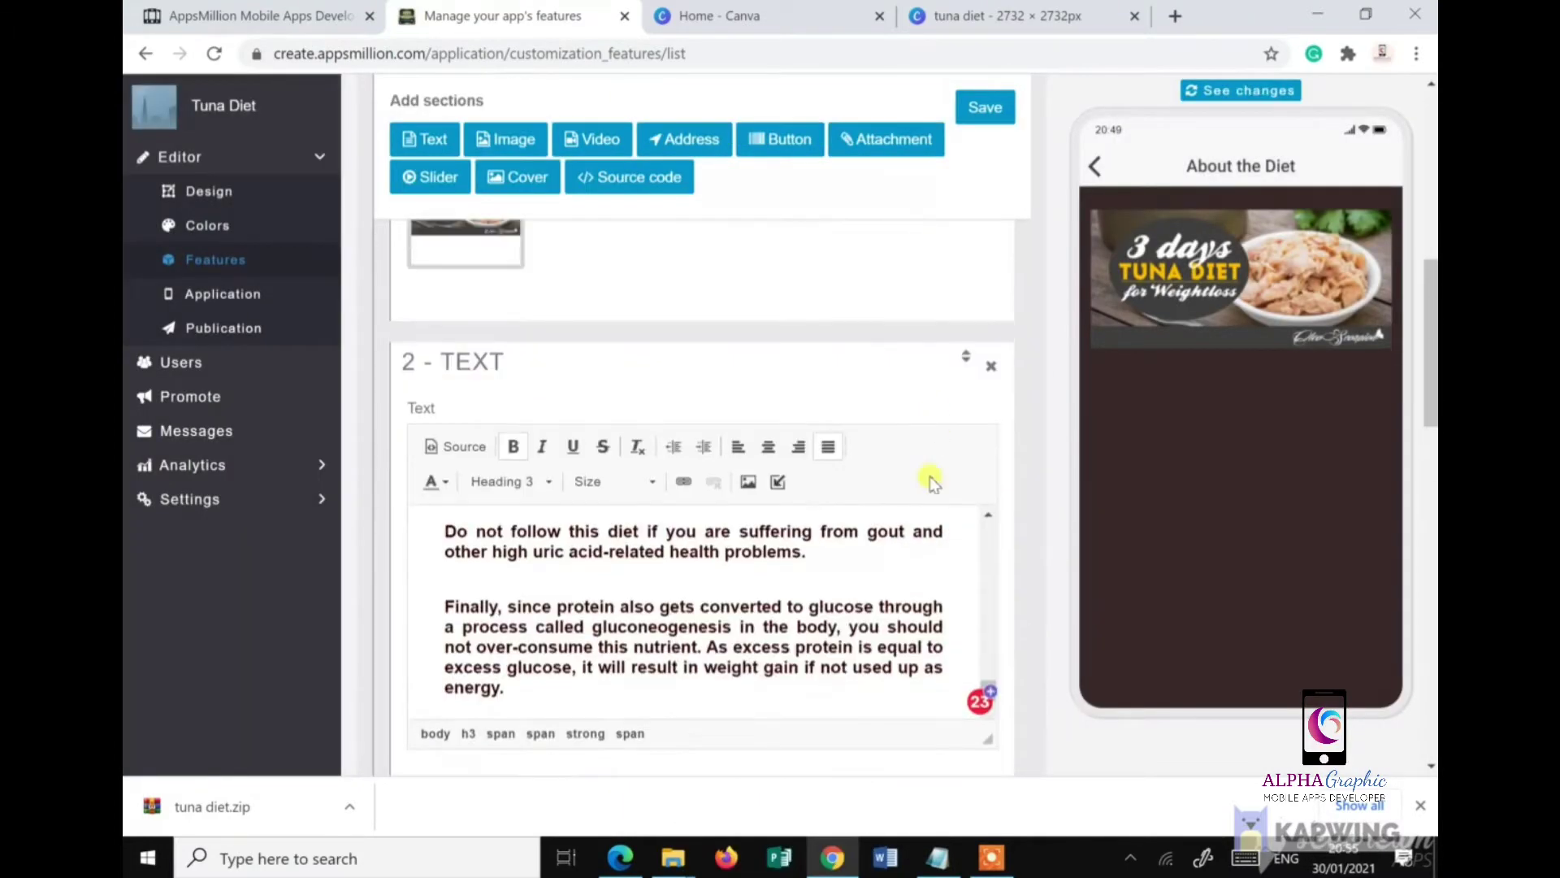
pyautogui.click(985, 115)
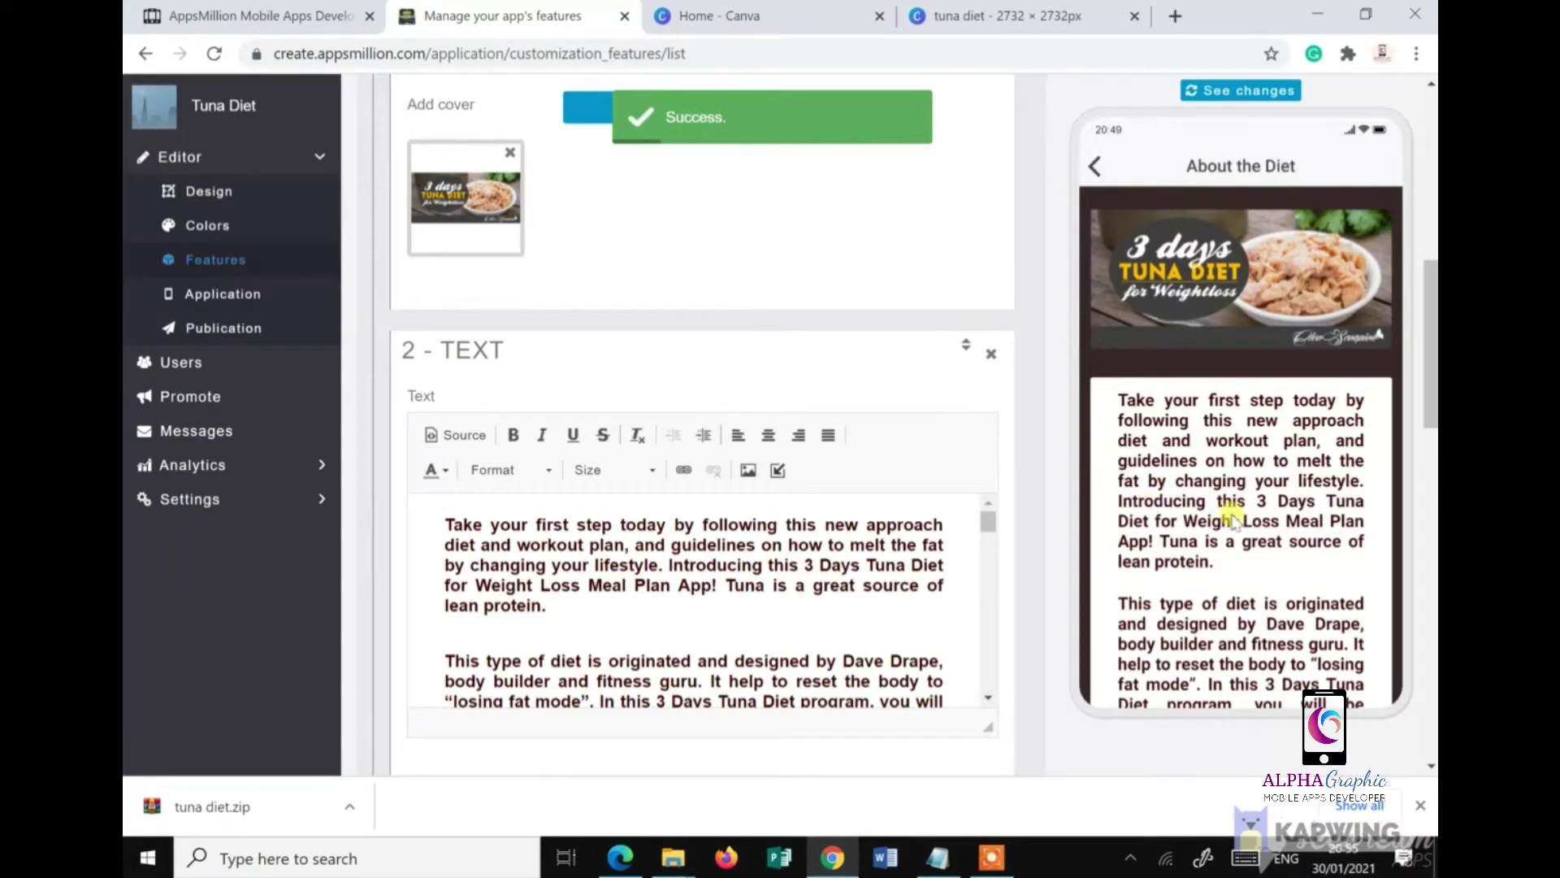
pyautogui.scroll(-10, 1241, 552)
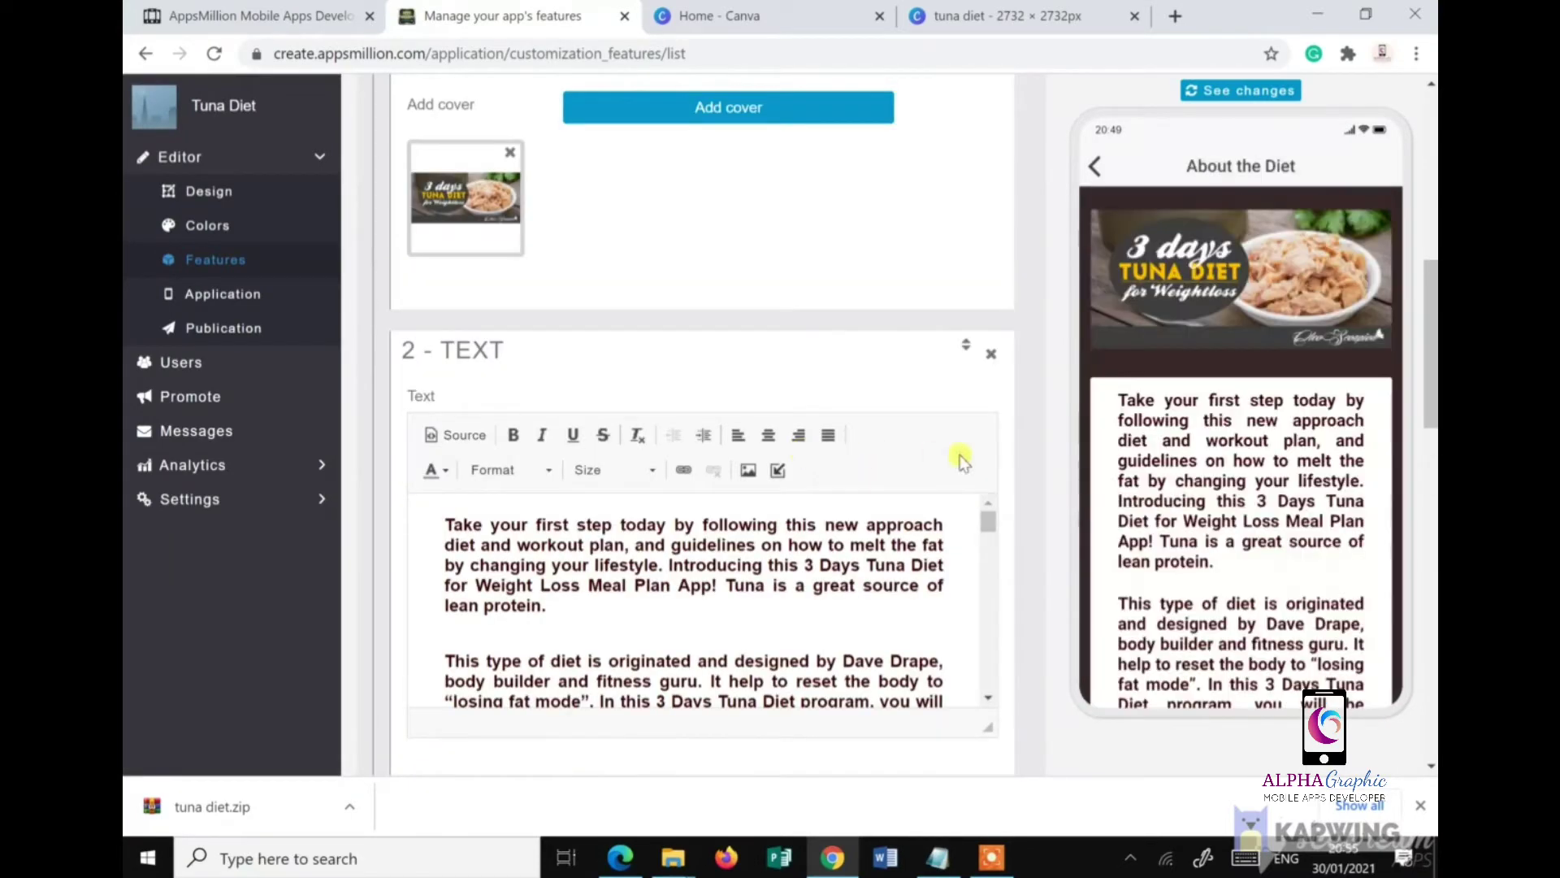
# Step: Upload the button-aboutthediet image as a new icon for the About the Diet page
pyautogui.scroll(-12, 1164, 585)
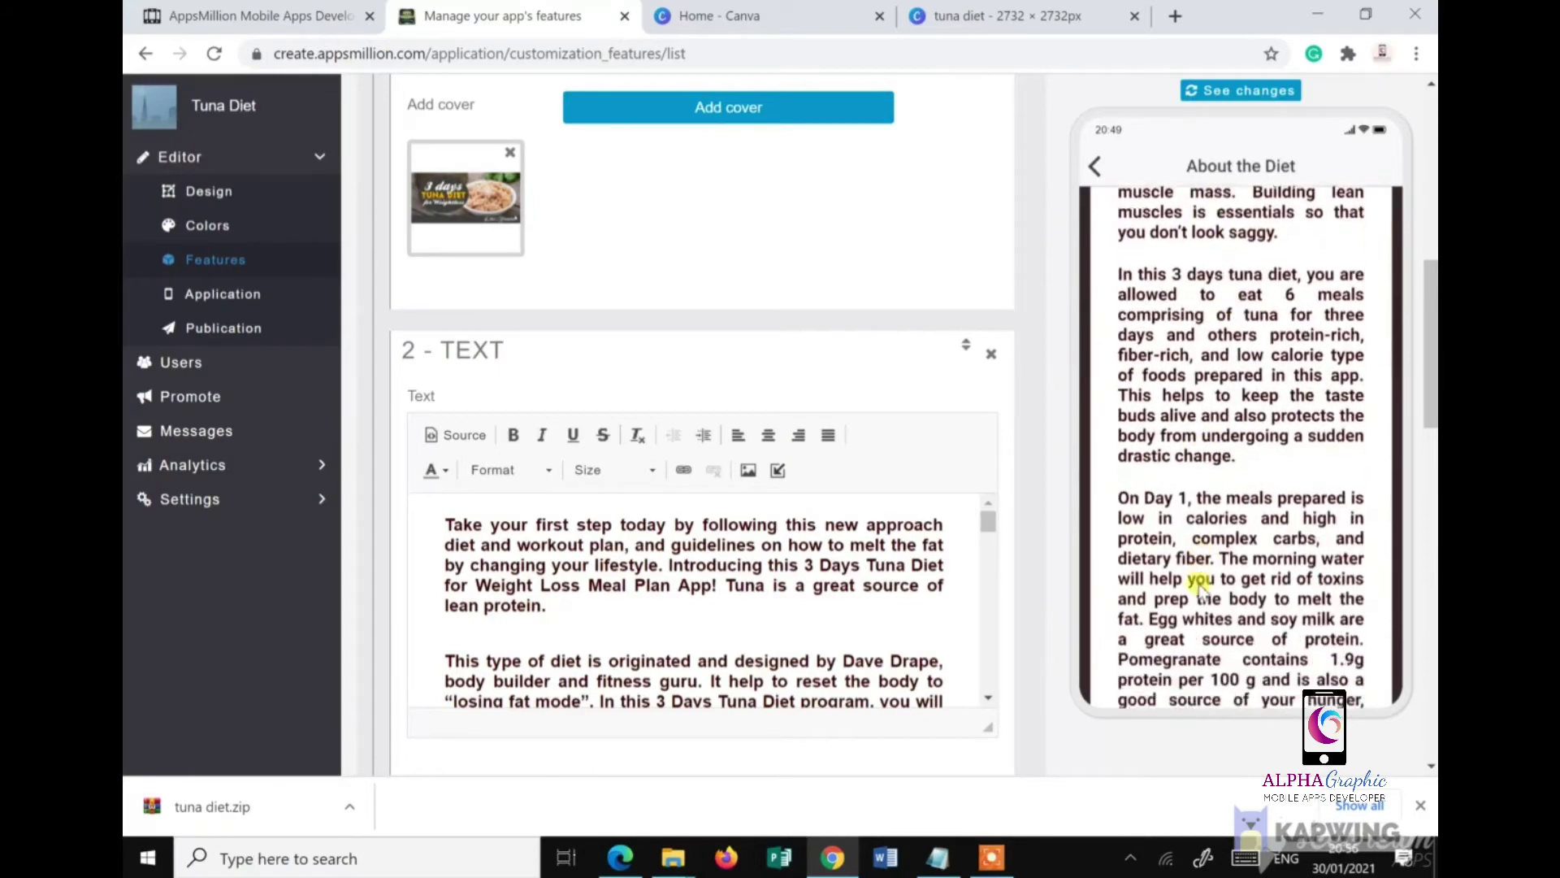
pyautogui.scroll(-2, 1219, 298)
pyautogui.scroll(12, 1170, 325)
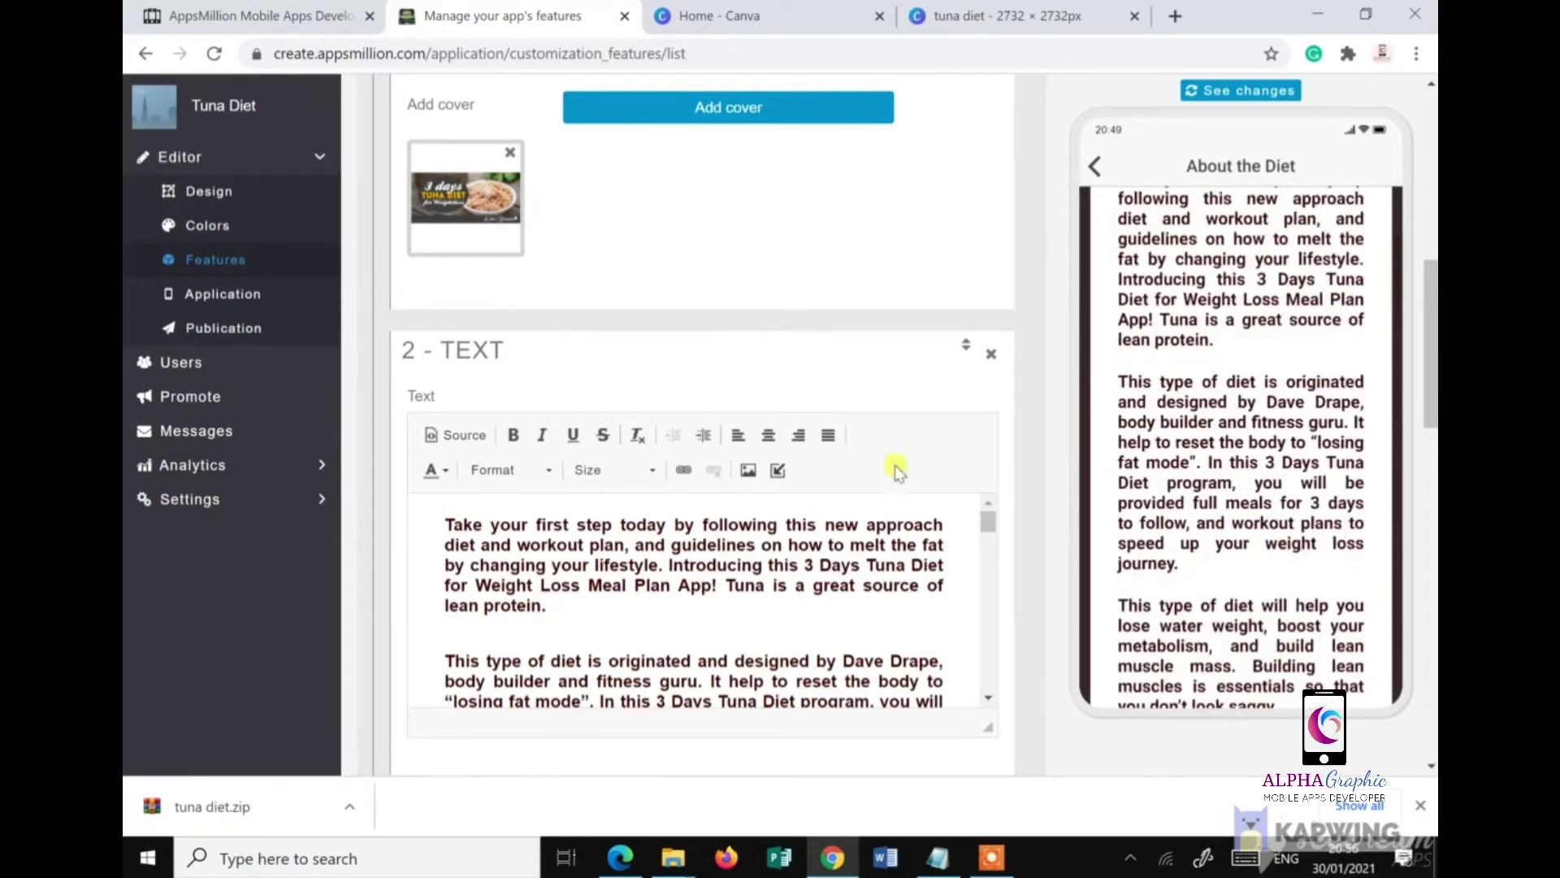
pyautogui.scroll(9, 1003, 416)
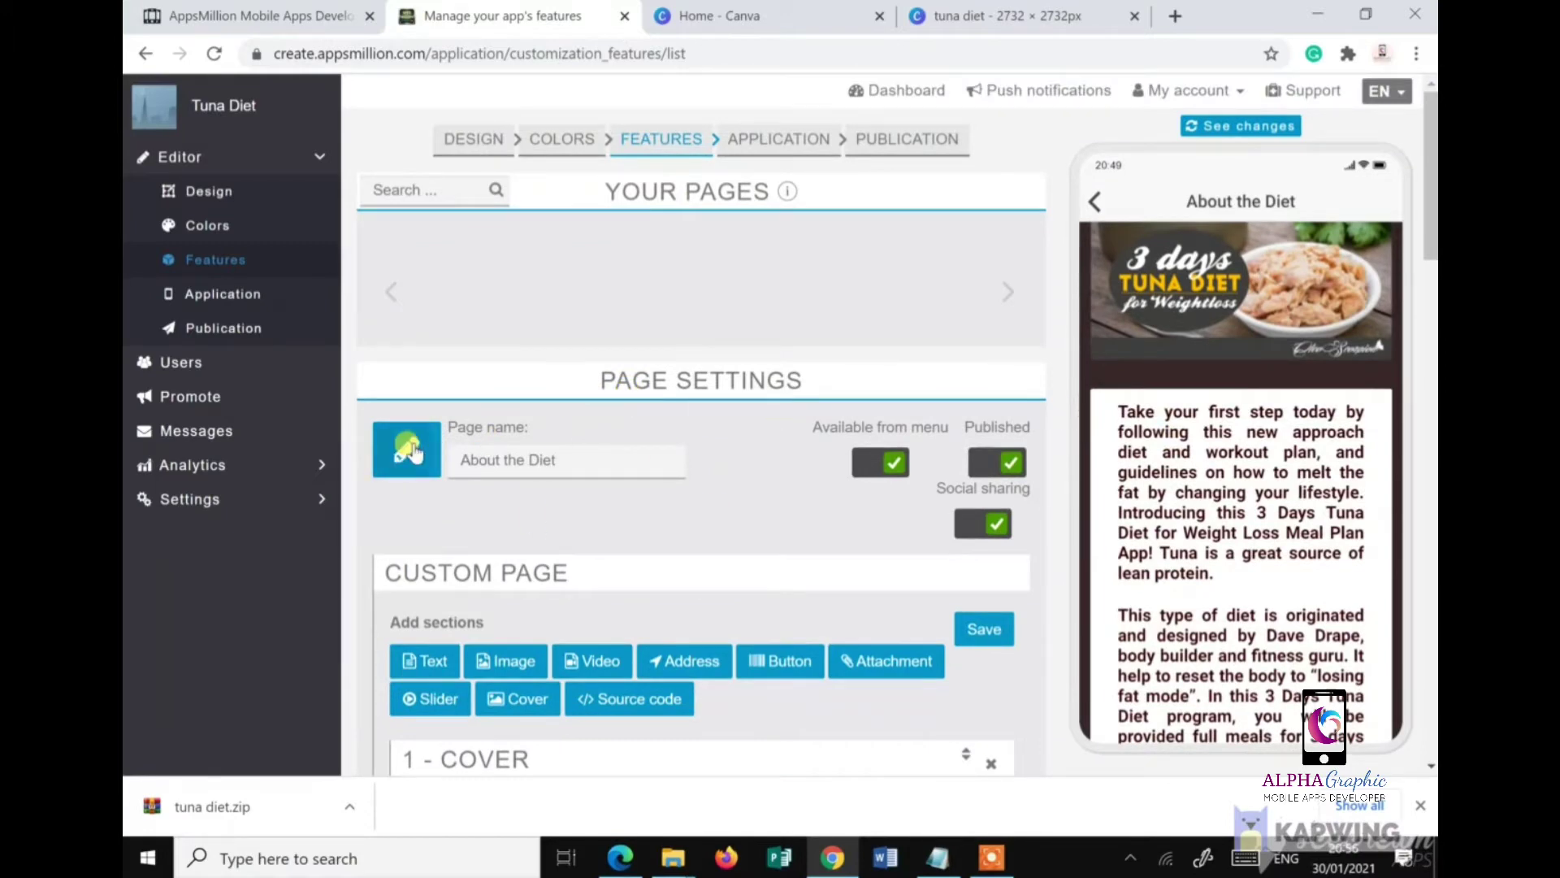
pyautogui.click(410, 453)
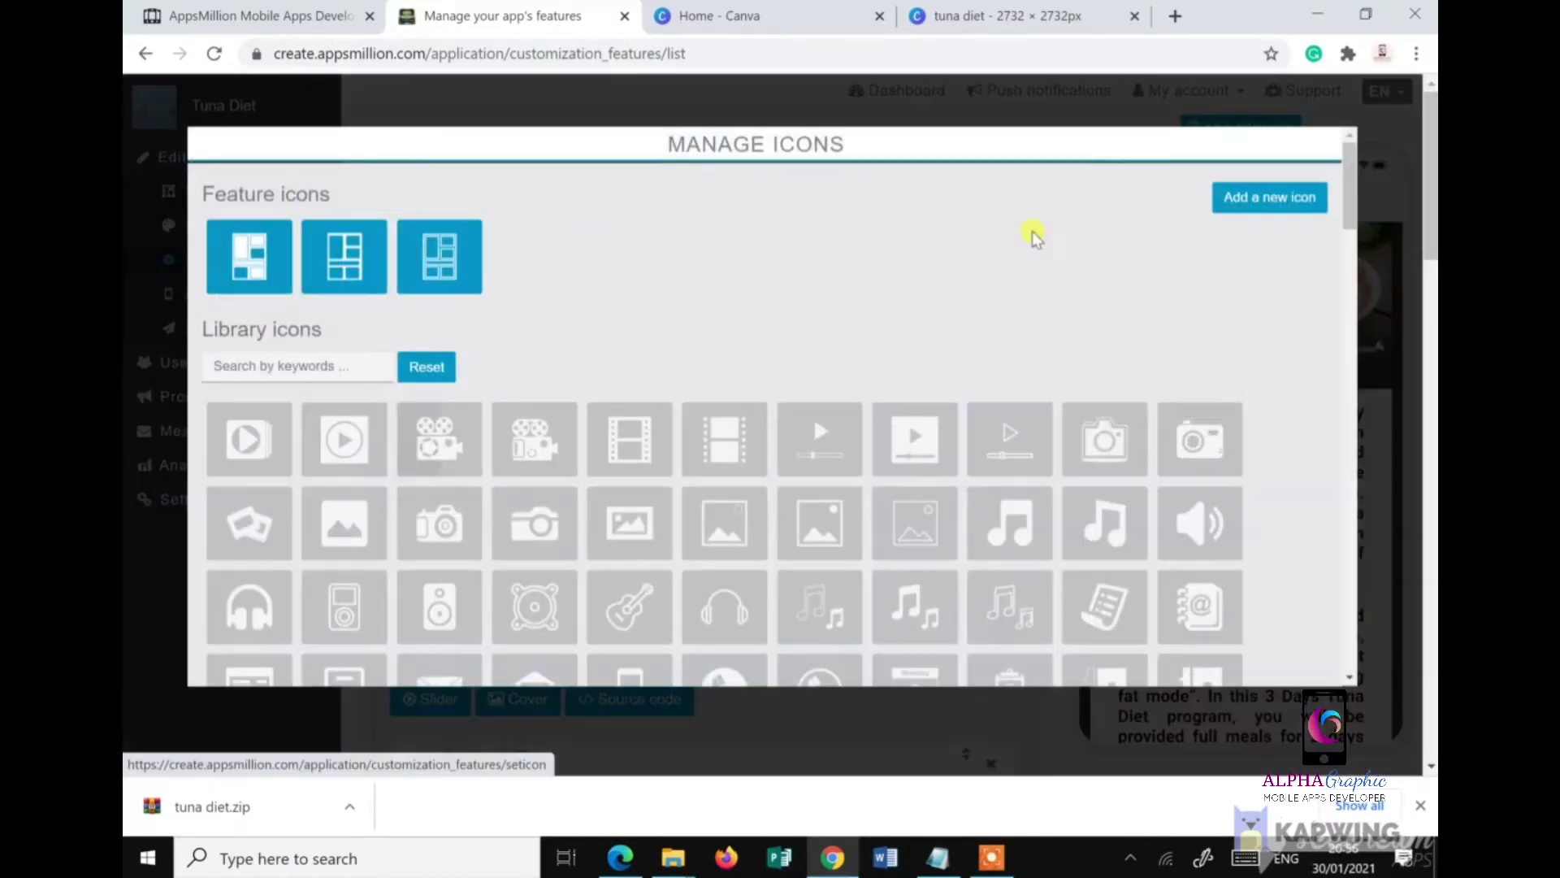
pyautogui.click(1279, 203)
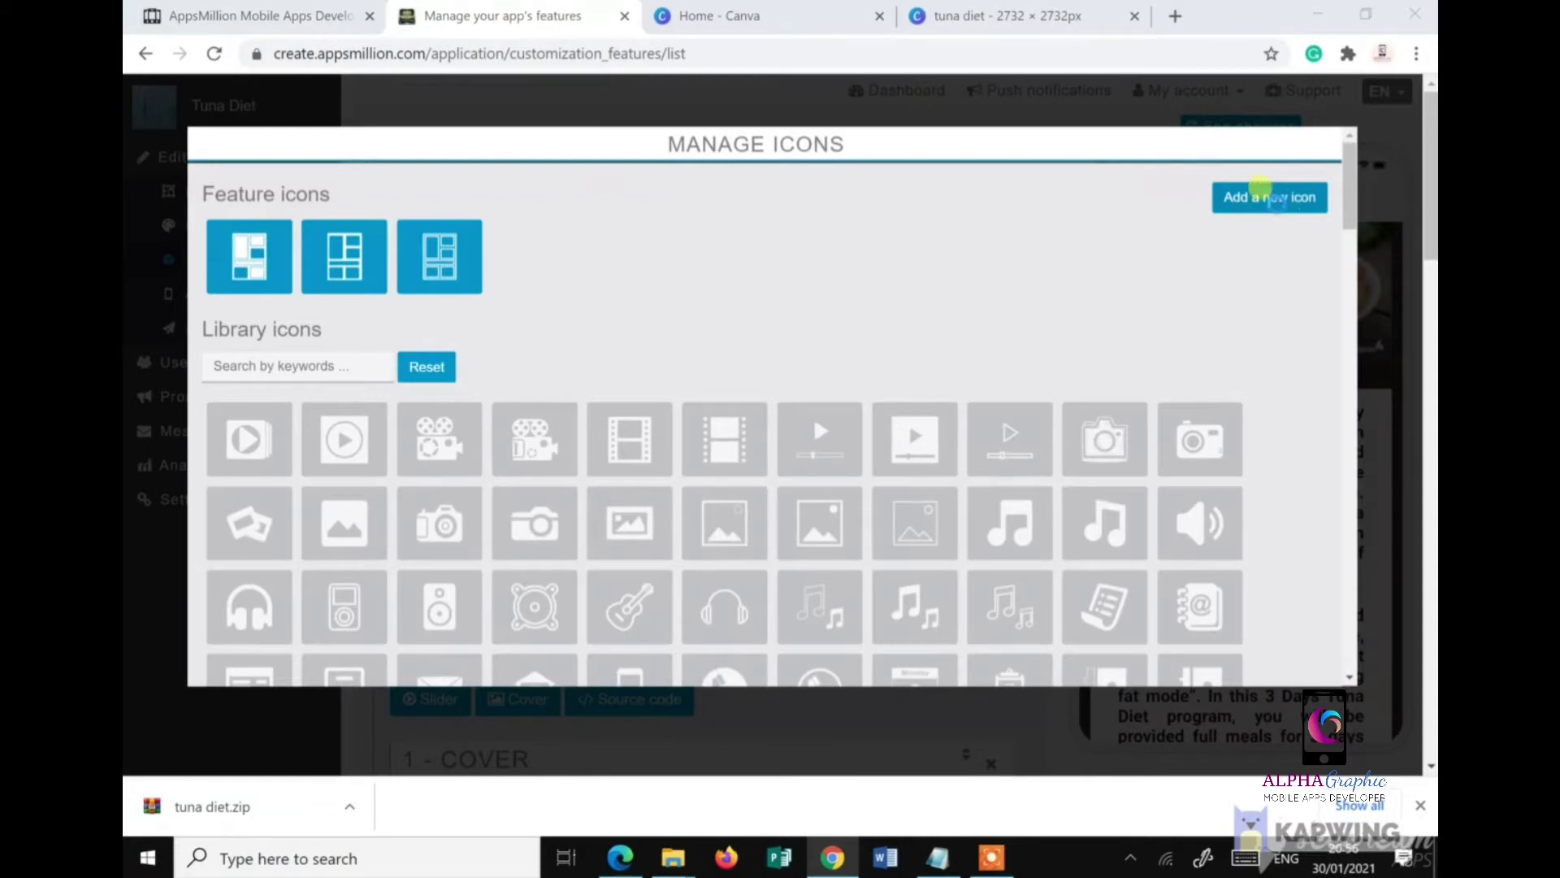
pyautogui.click(666, 312)
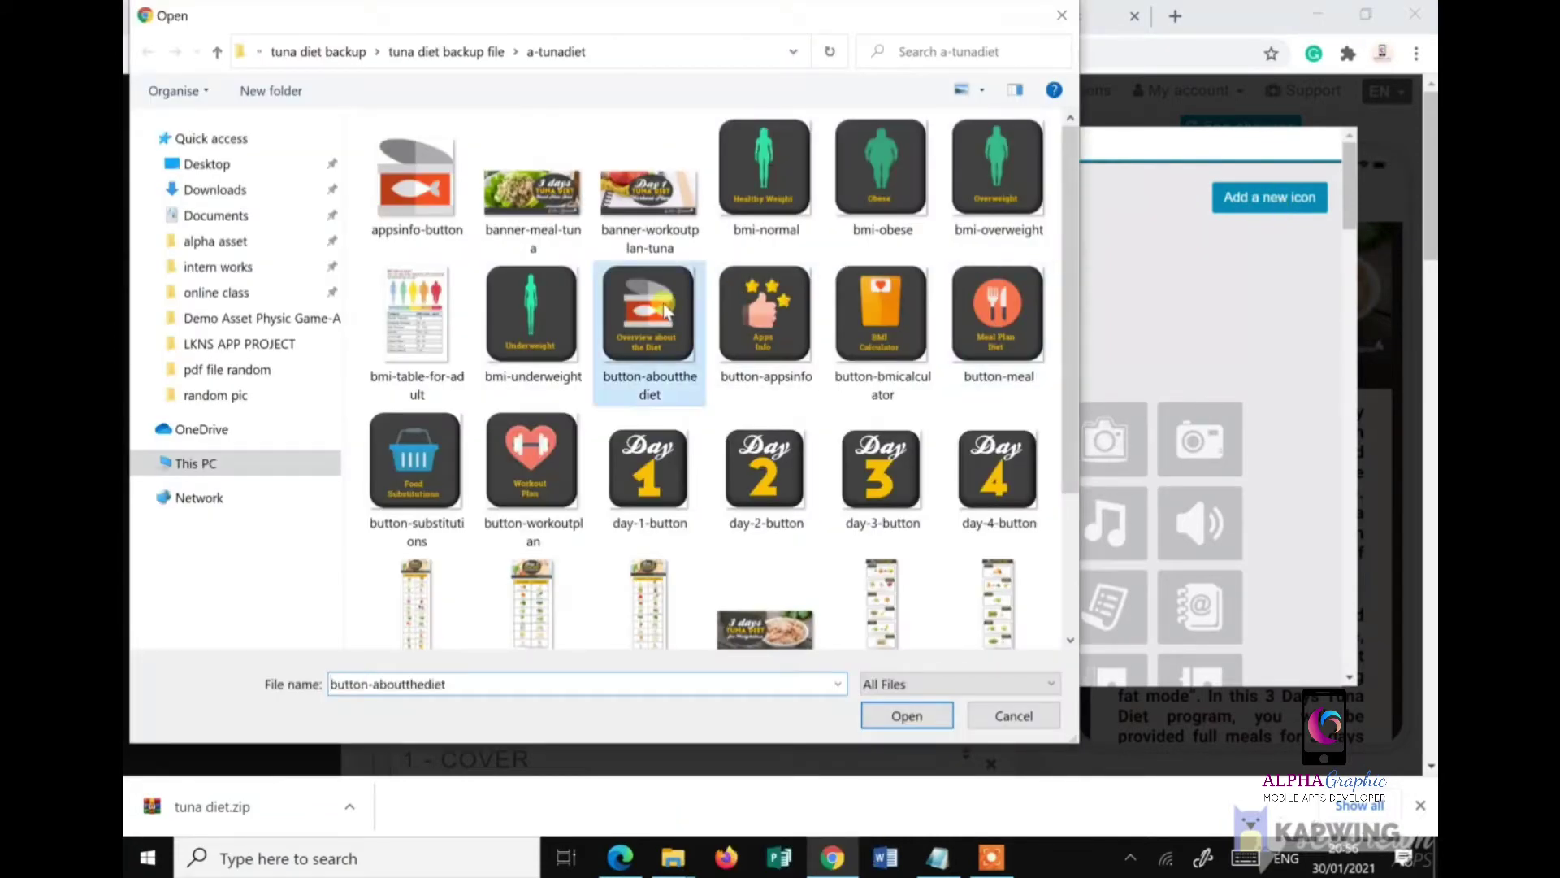
pyautogui.click(904, 720)
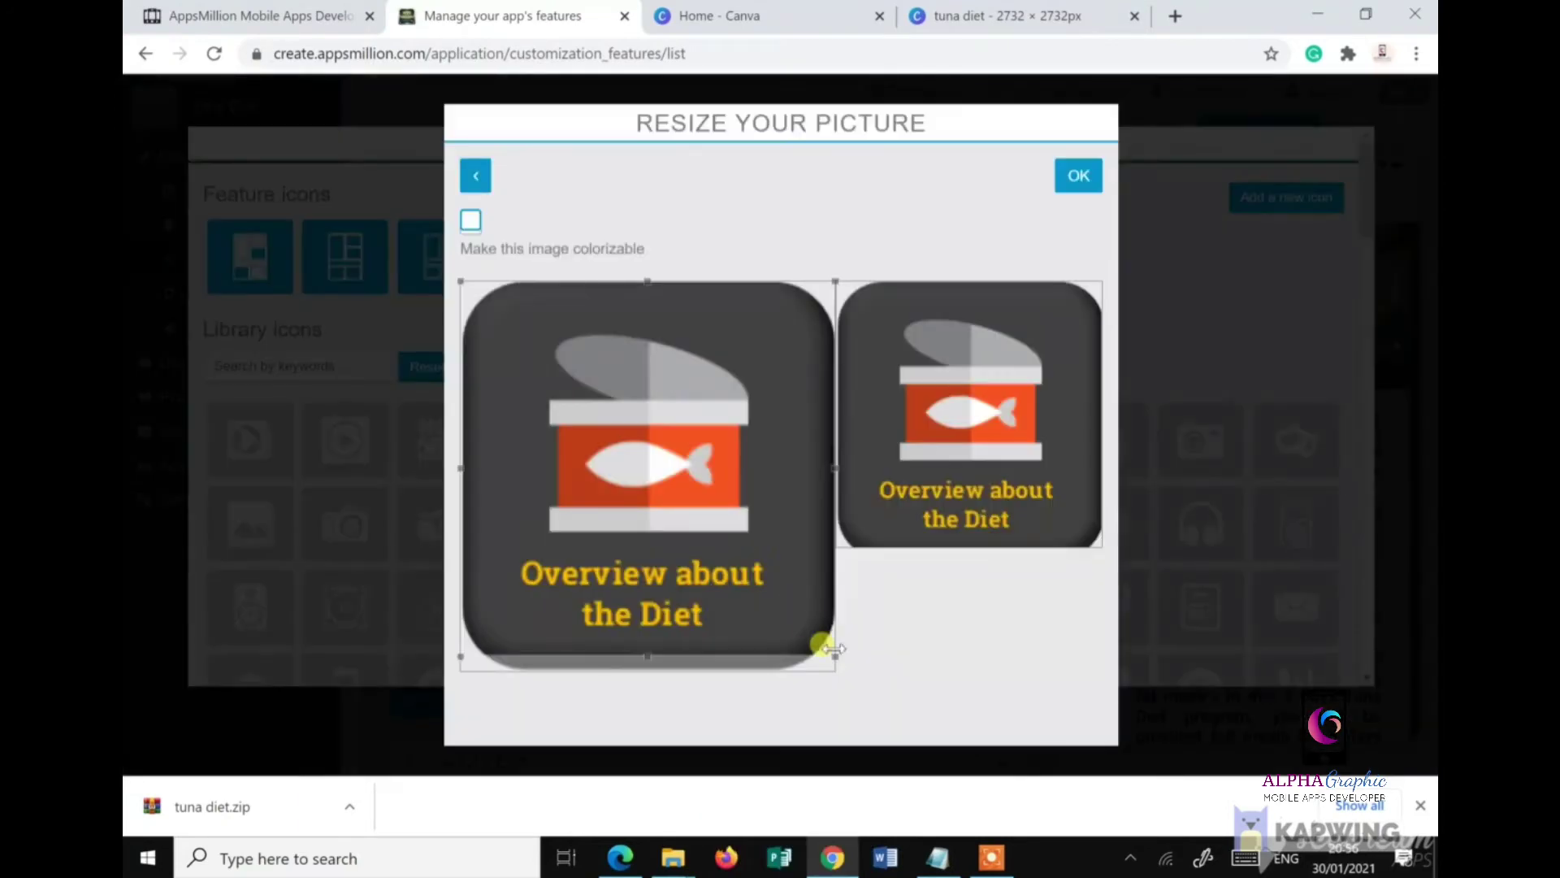
# Step: Crop the new icon to the tuna can without its caption and assign it to the About the Diet page
pyautogui.moveTo(827, 655); pyautogui.dragTo(740, 560)
pyautogui.moveTo(666, 455); pyautogui.dragTo(695, 449)
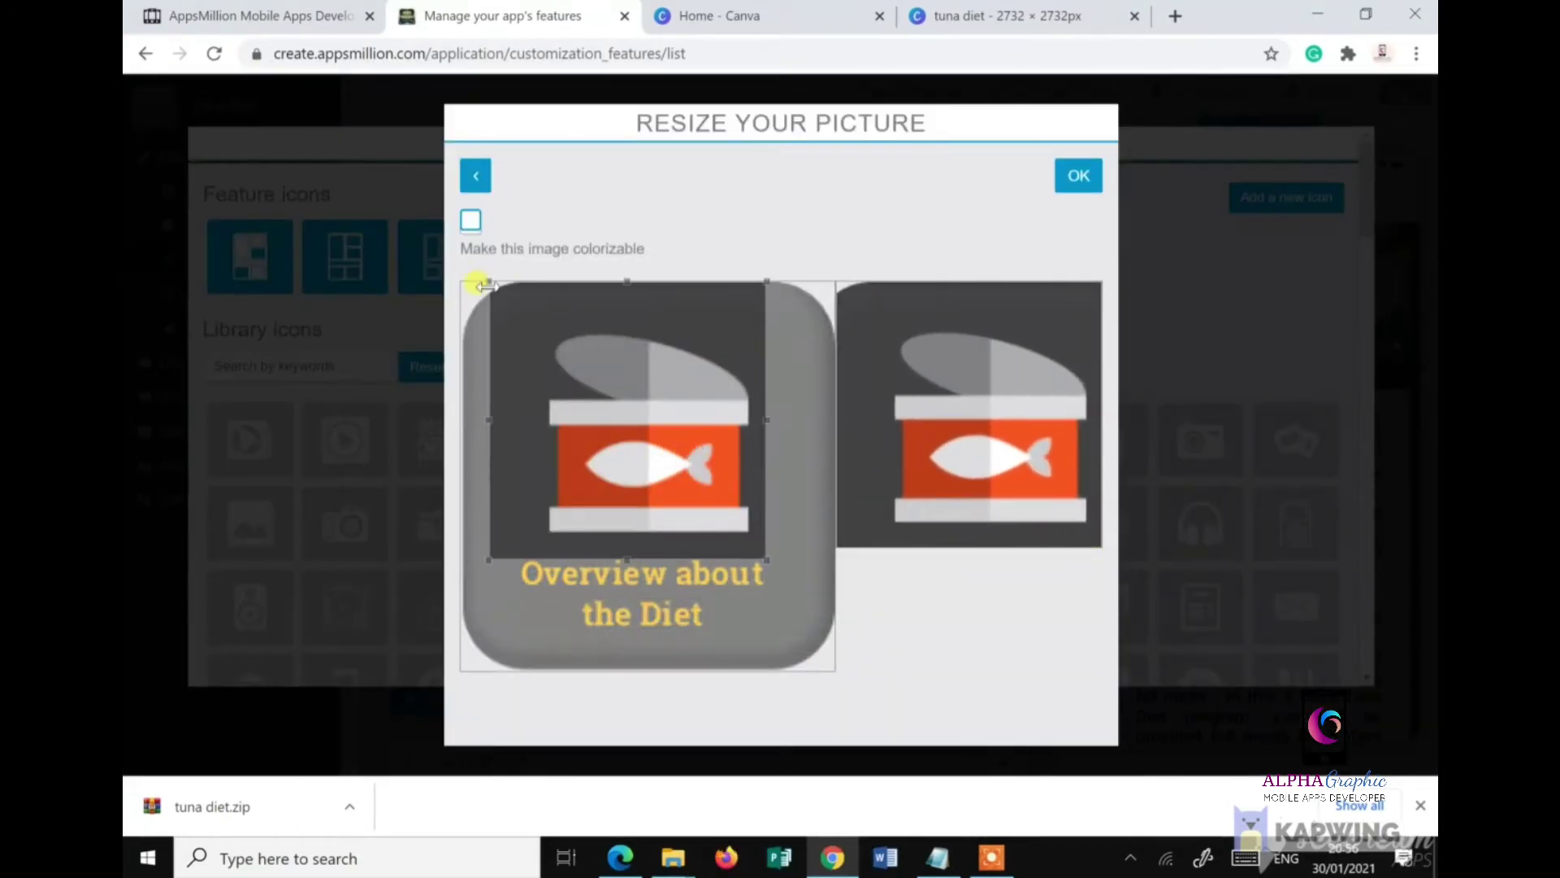
pyautogui.moveTo(493, 280); pyautogui.dragTo(524, 316)
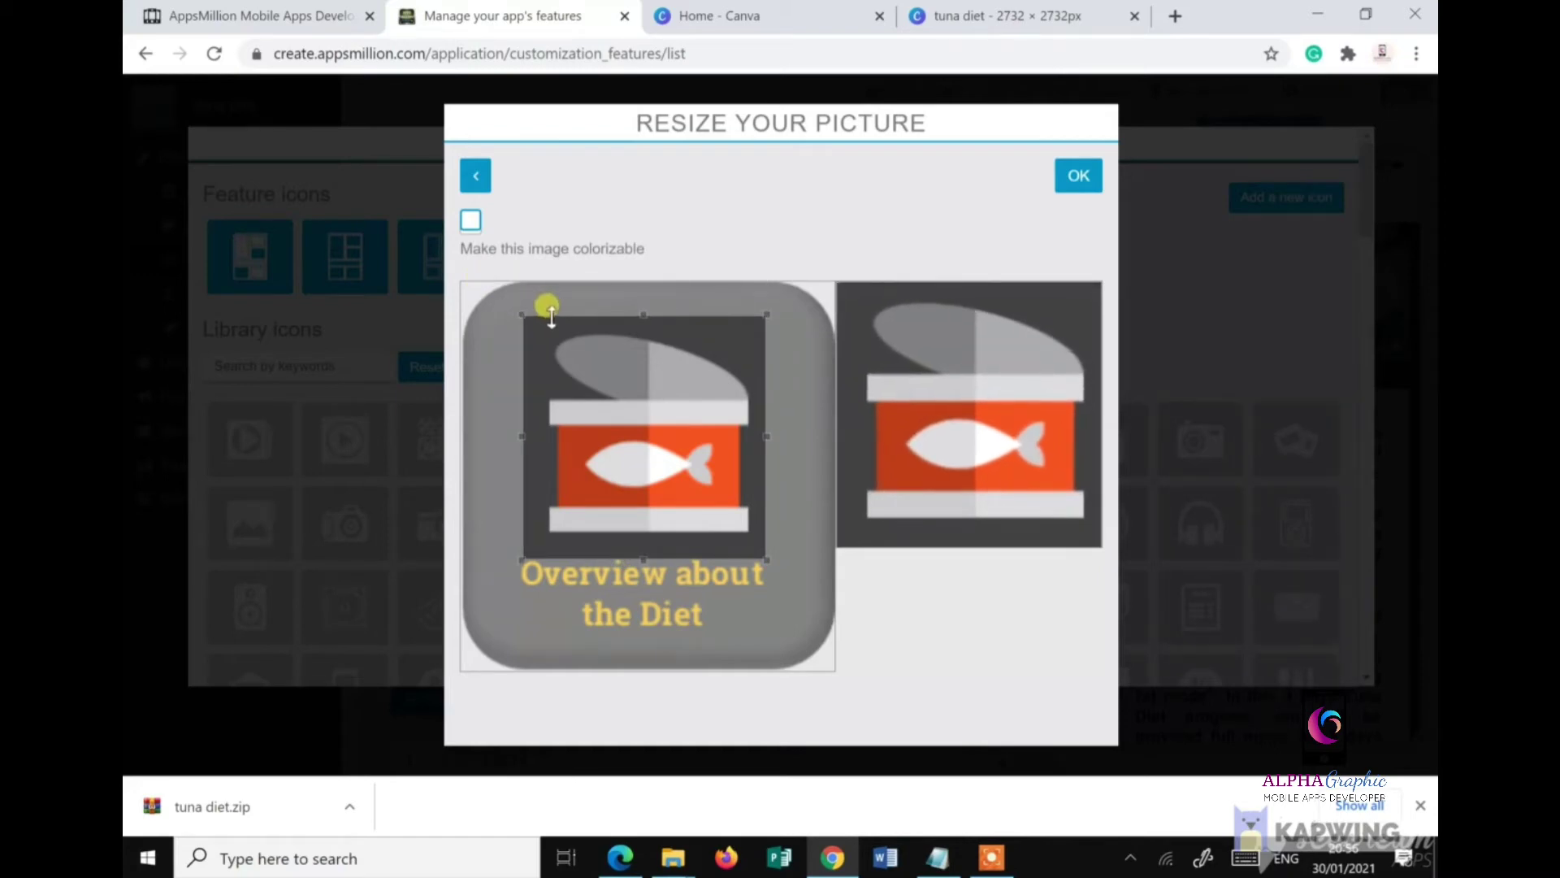
pyautogui.moveTo(579, 377)
pyautogui.mouseDown()
pyautogui.moveTo(583, 398)
pyautogui.moveTo(580, 373)
pyautogui.mouseUp()
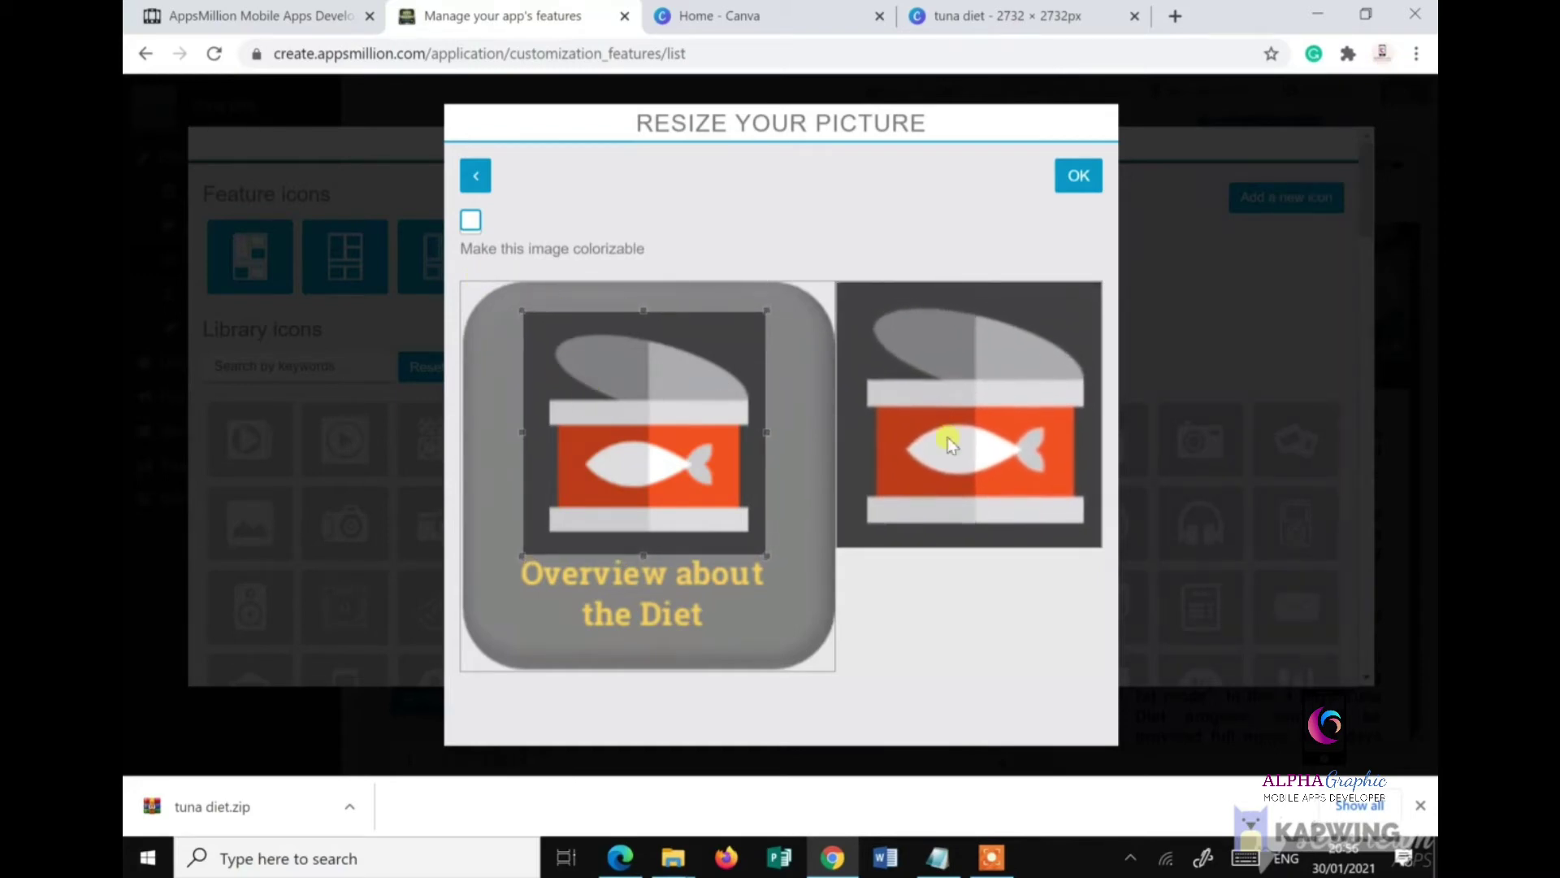
pyautogui.click(1066, 185)
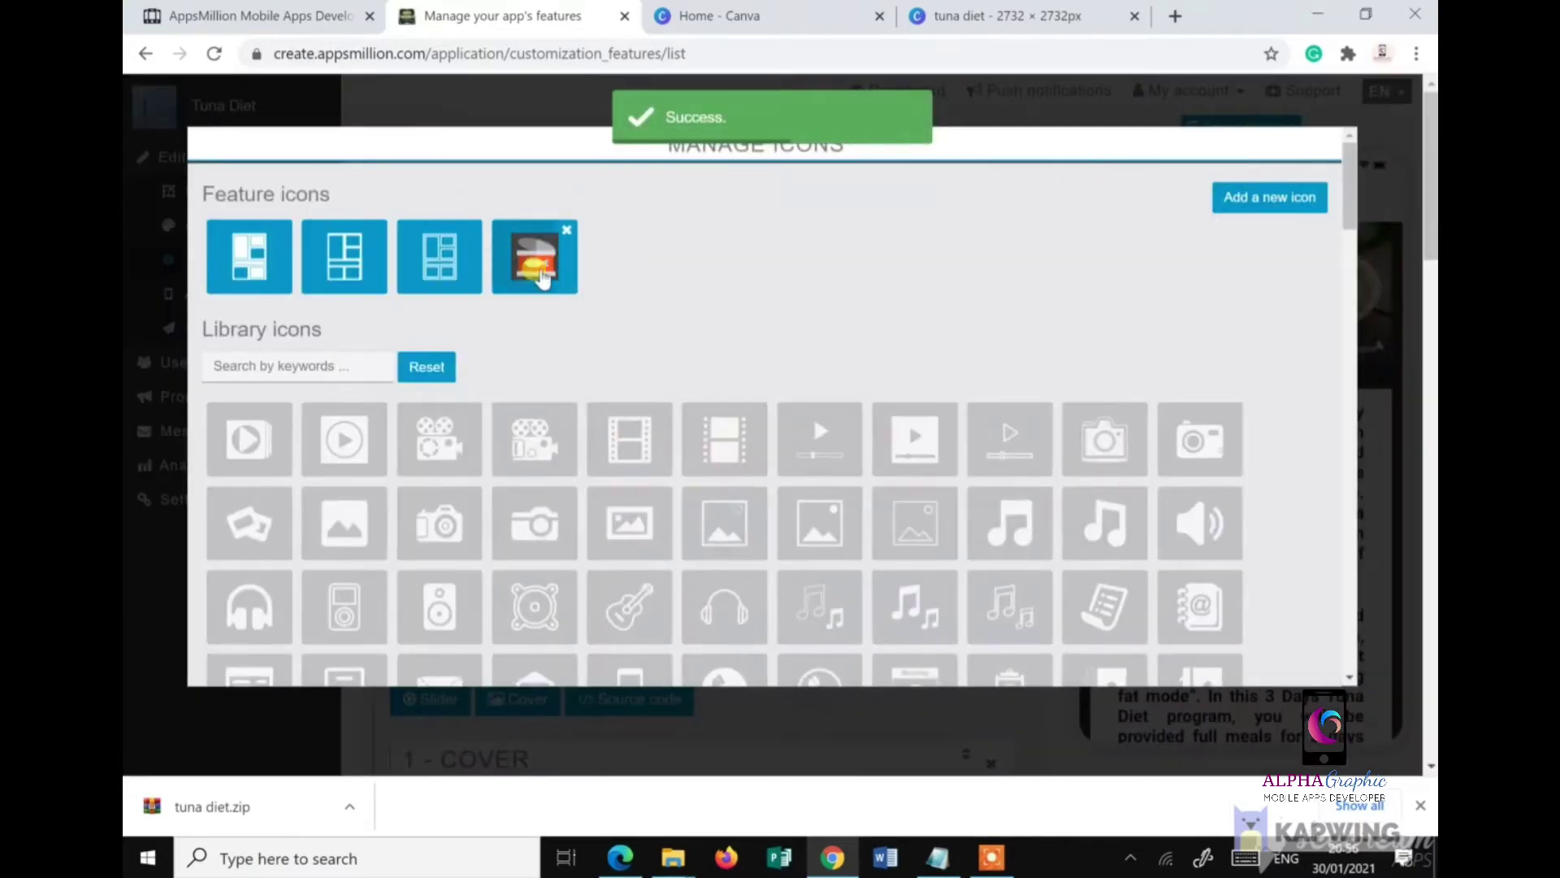
pyautogui.click(556, 271)
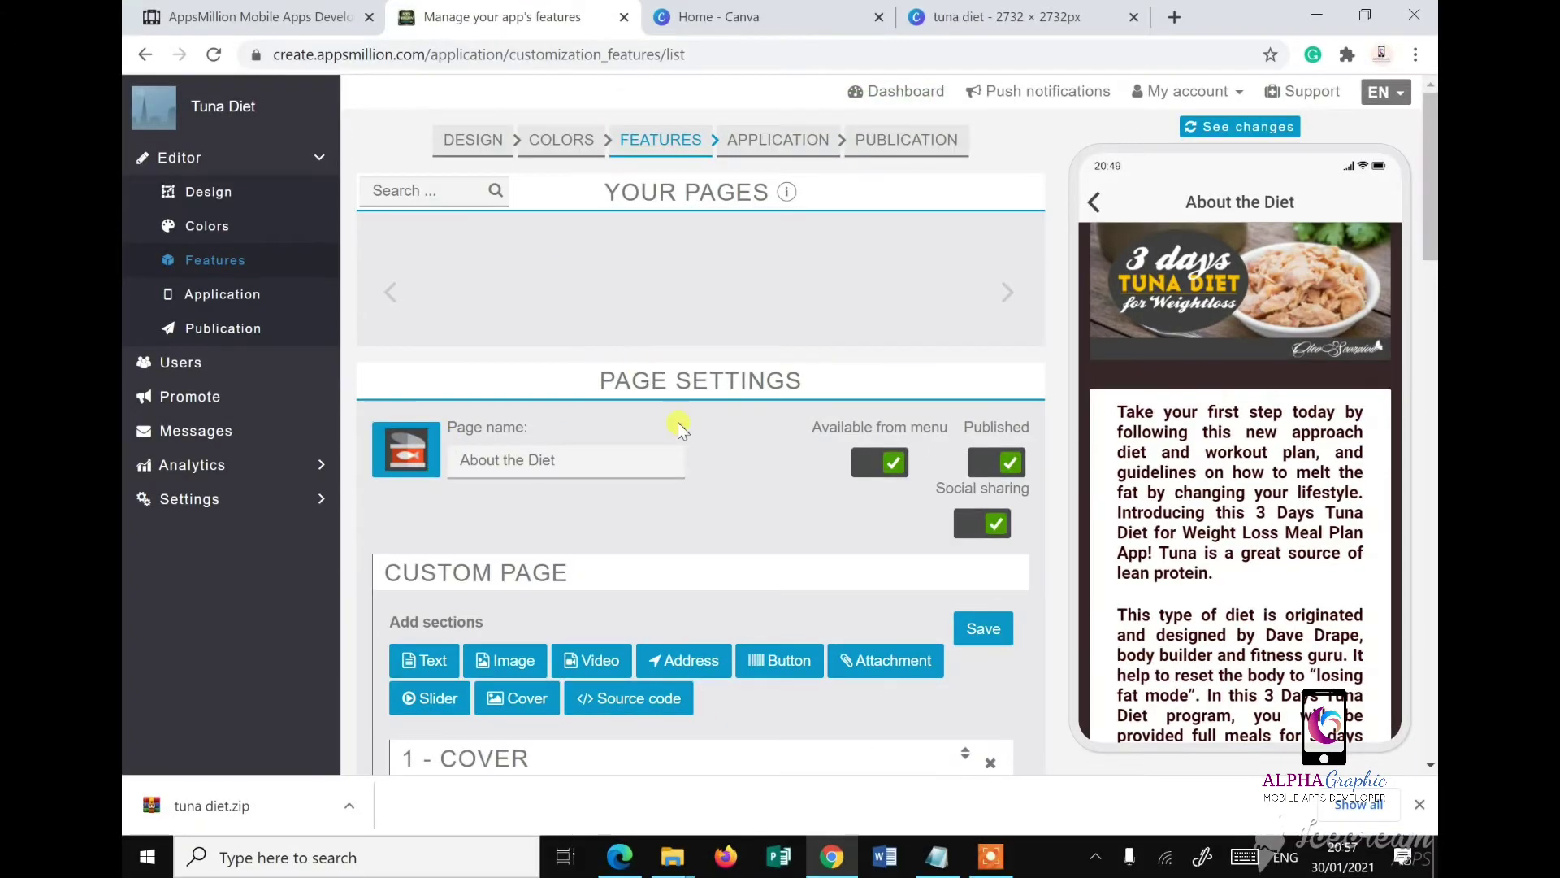
# Step: Reload the app's features page and check the Notepad page list for the next page to build
pyautogui.click(937, 856)
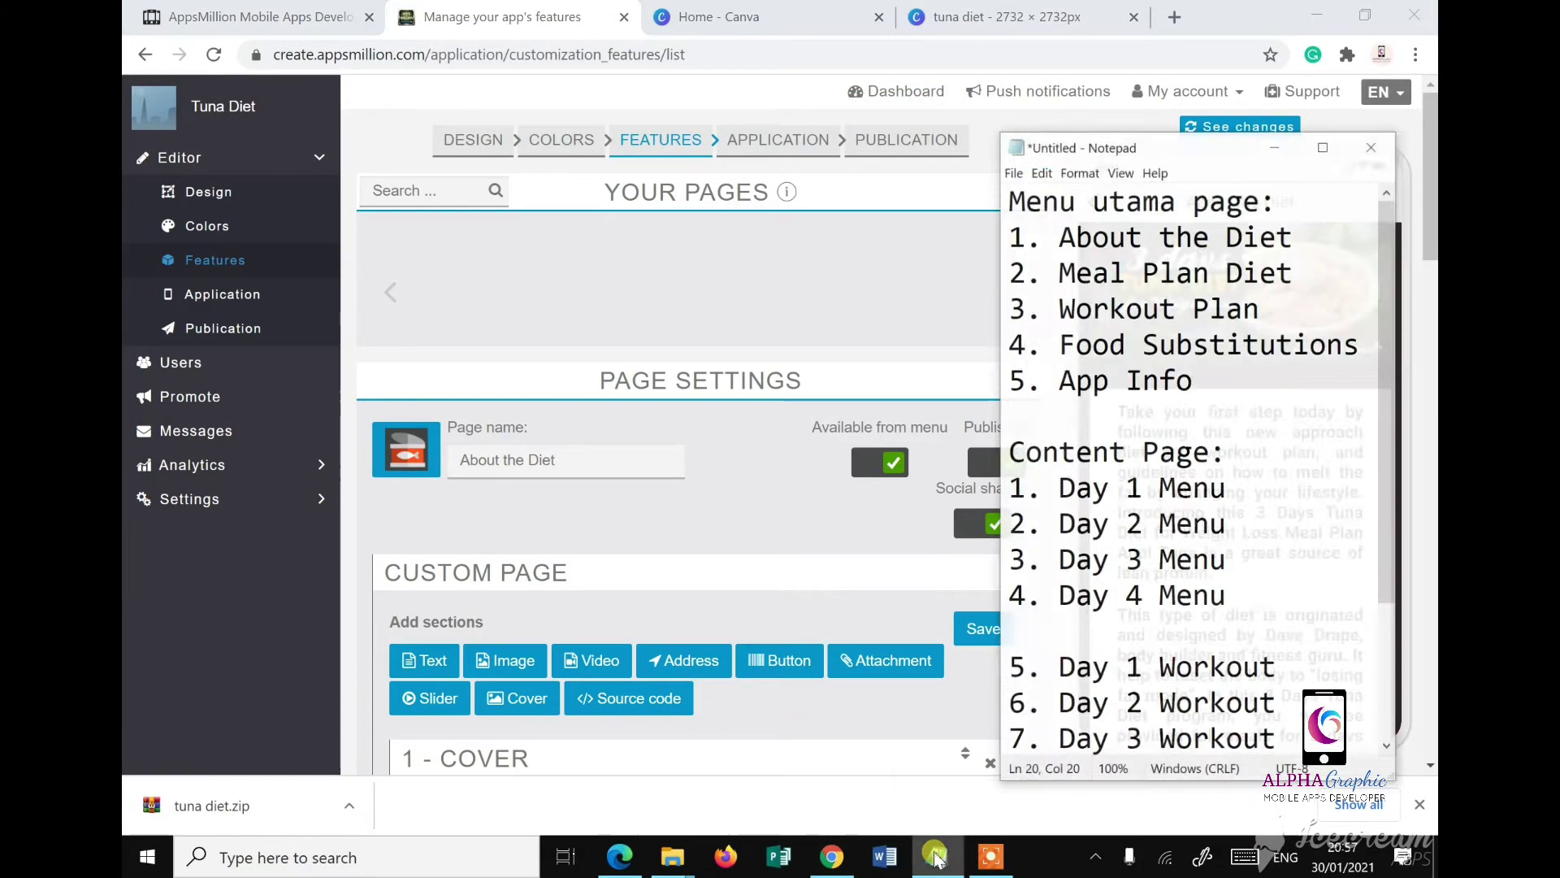
pyautogui.click(213, 54)
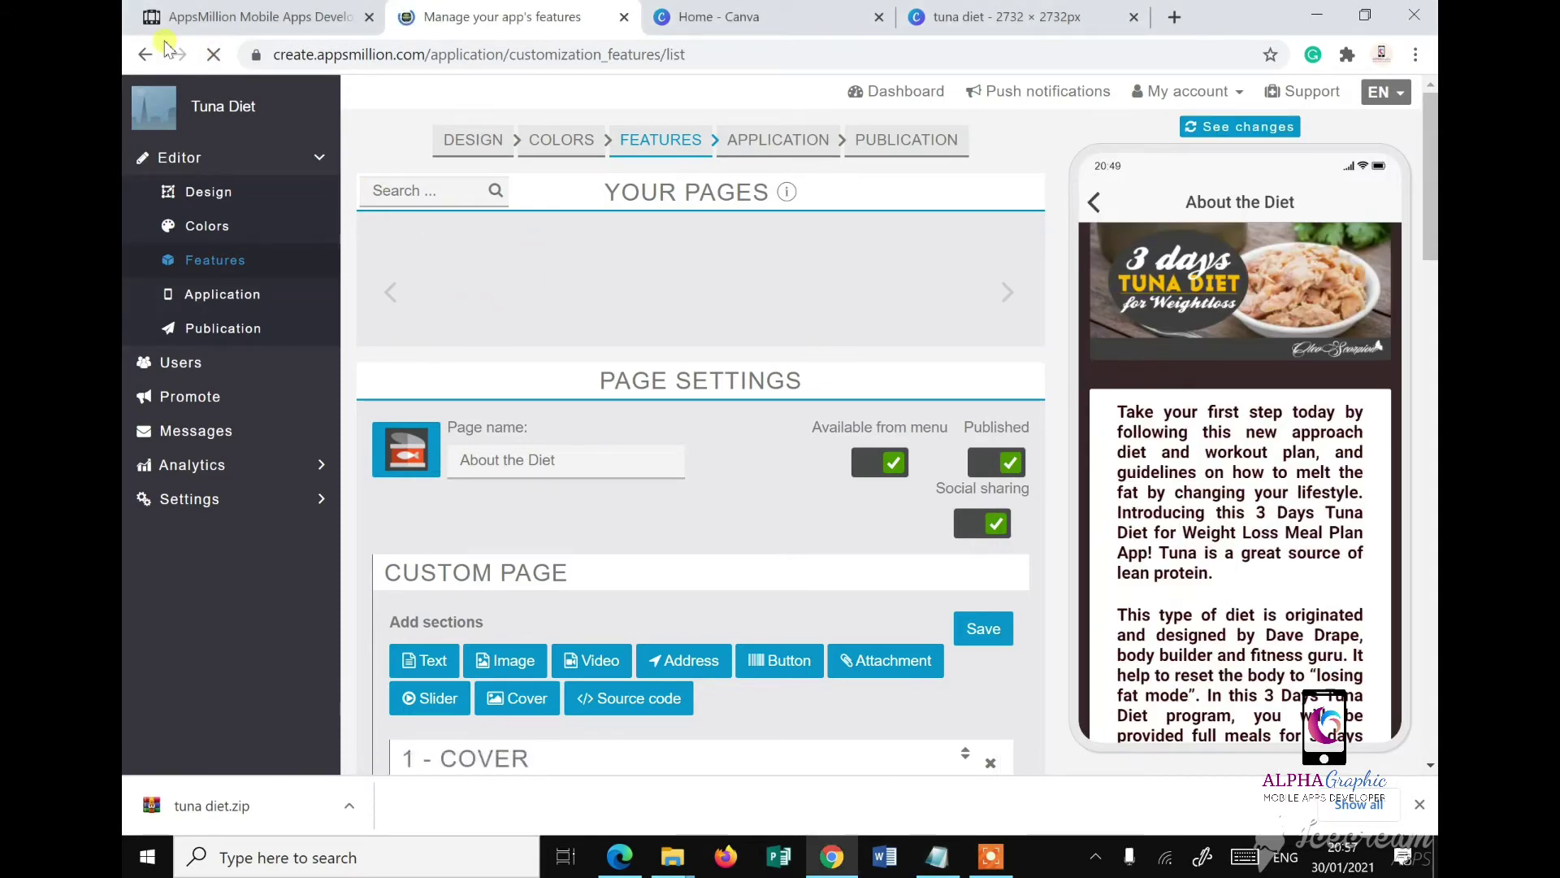
pyautogui.click(983, 628)
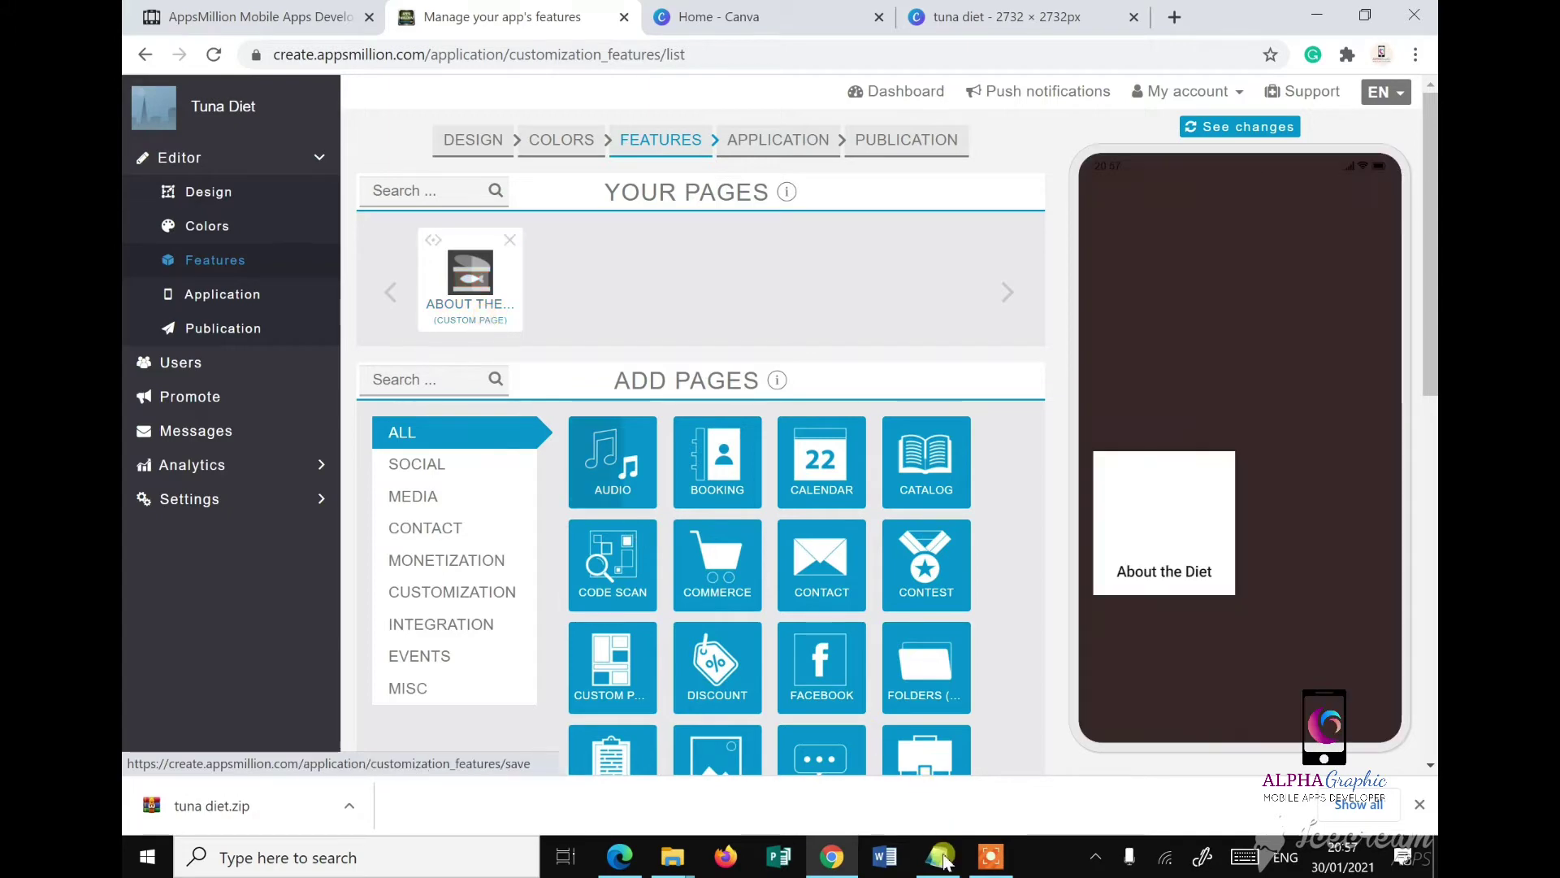
pyautogui.moveTo(943, 869)
pyautogui.click(937, 752)
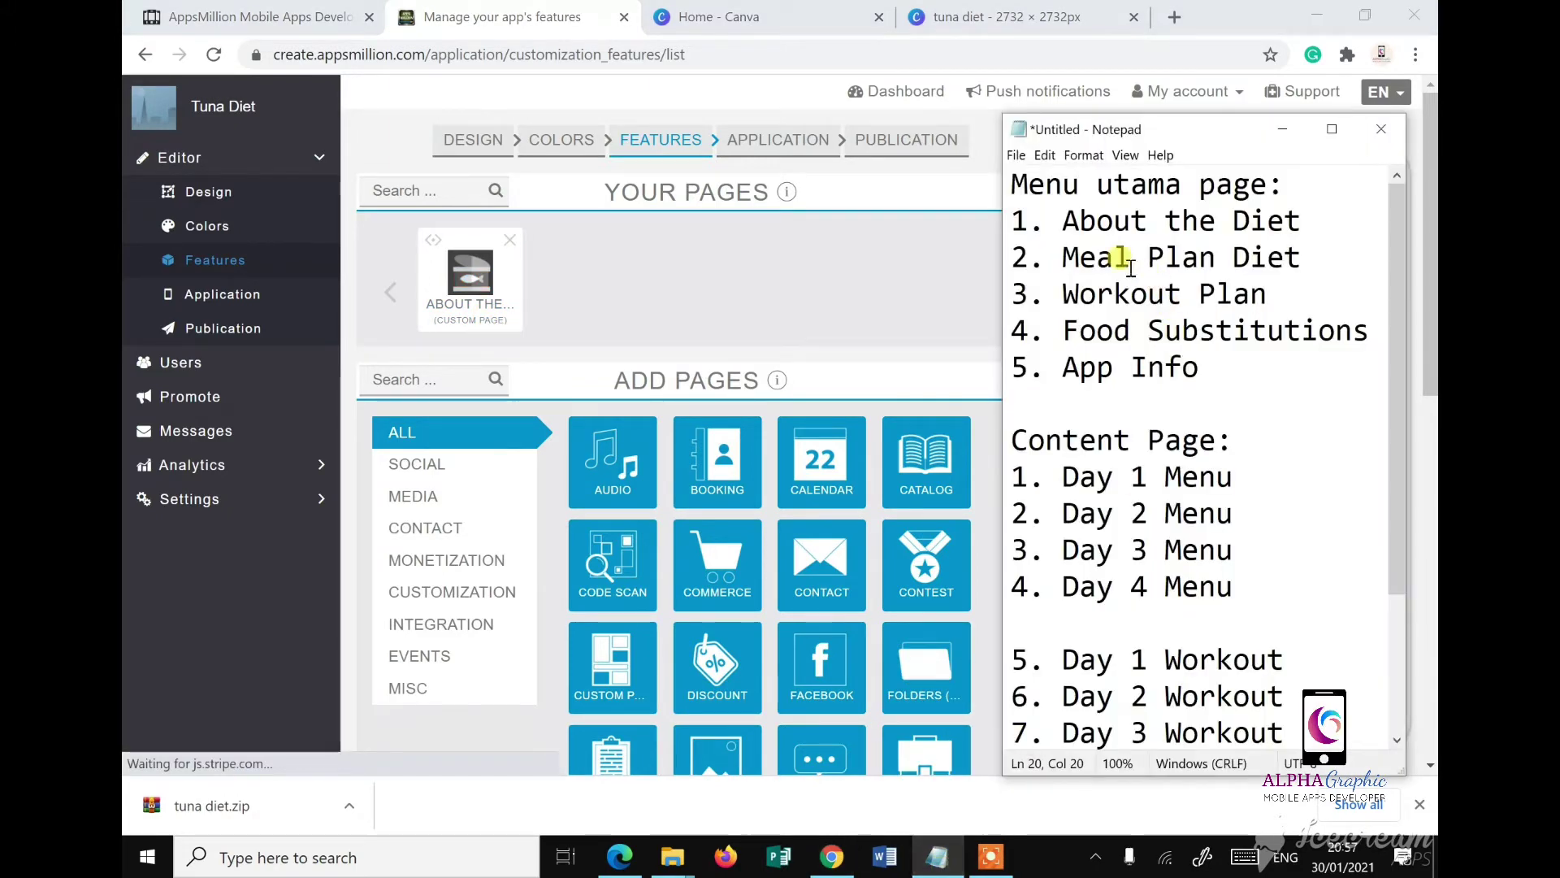
pyautogui.click(847, 277)
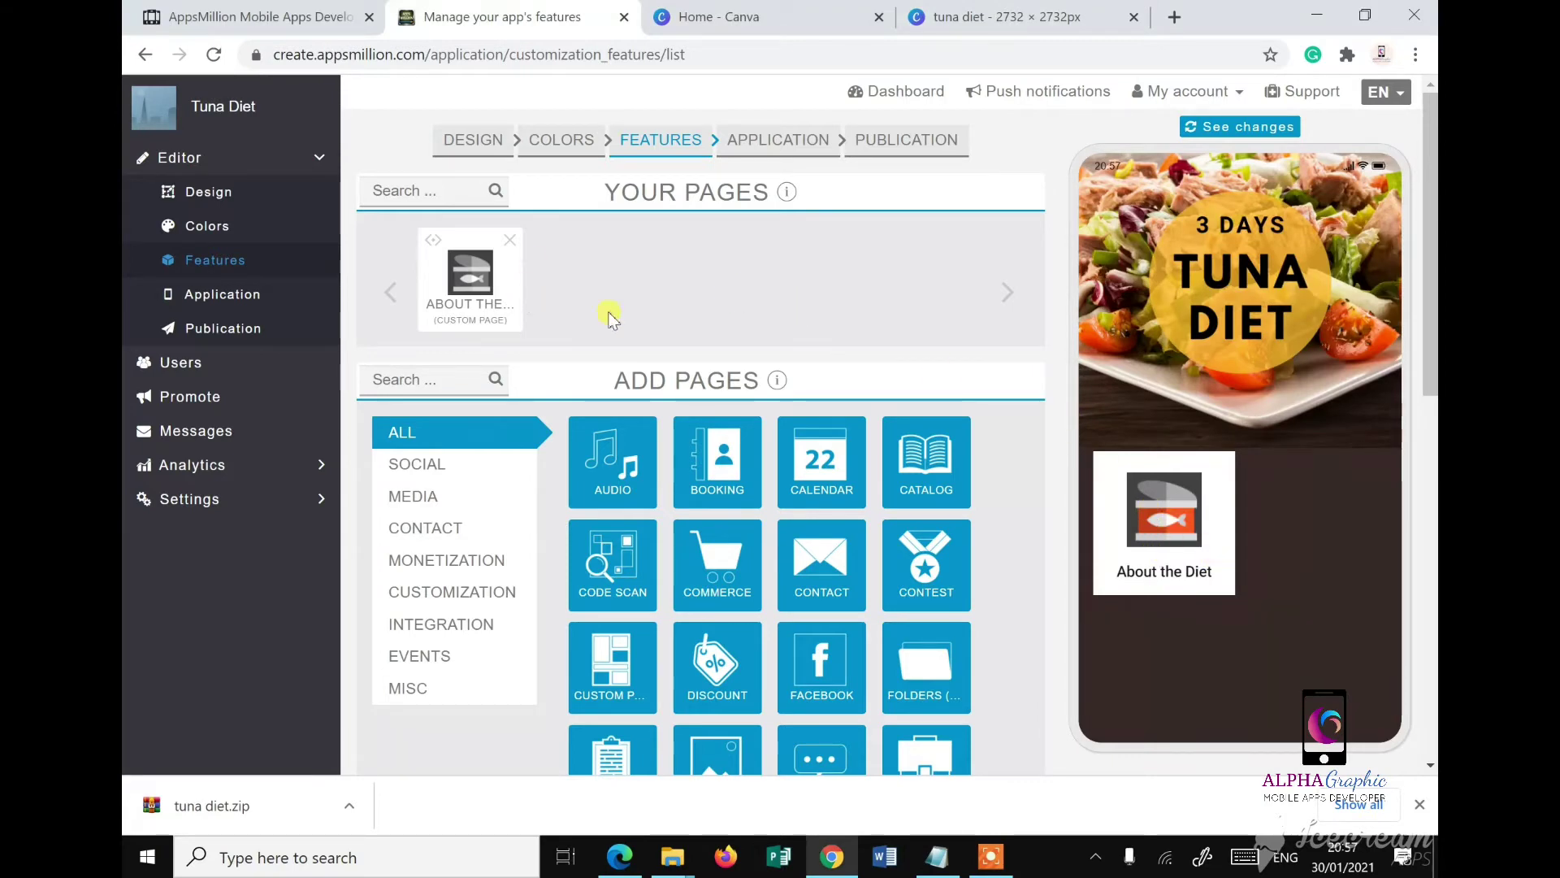
# Step: Add a second custom page to the app and name it Meal Plan Diet
pyautogui.scroll(-5, 651, 453)
pyautogui.scroll(5, 667, 158)
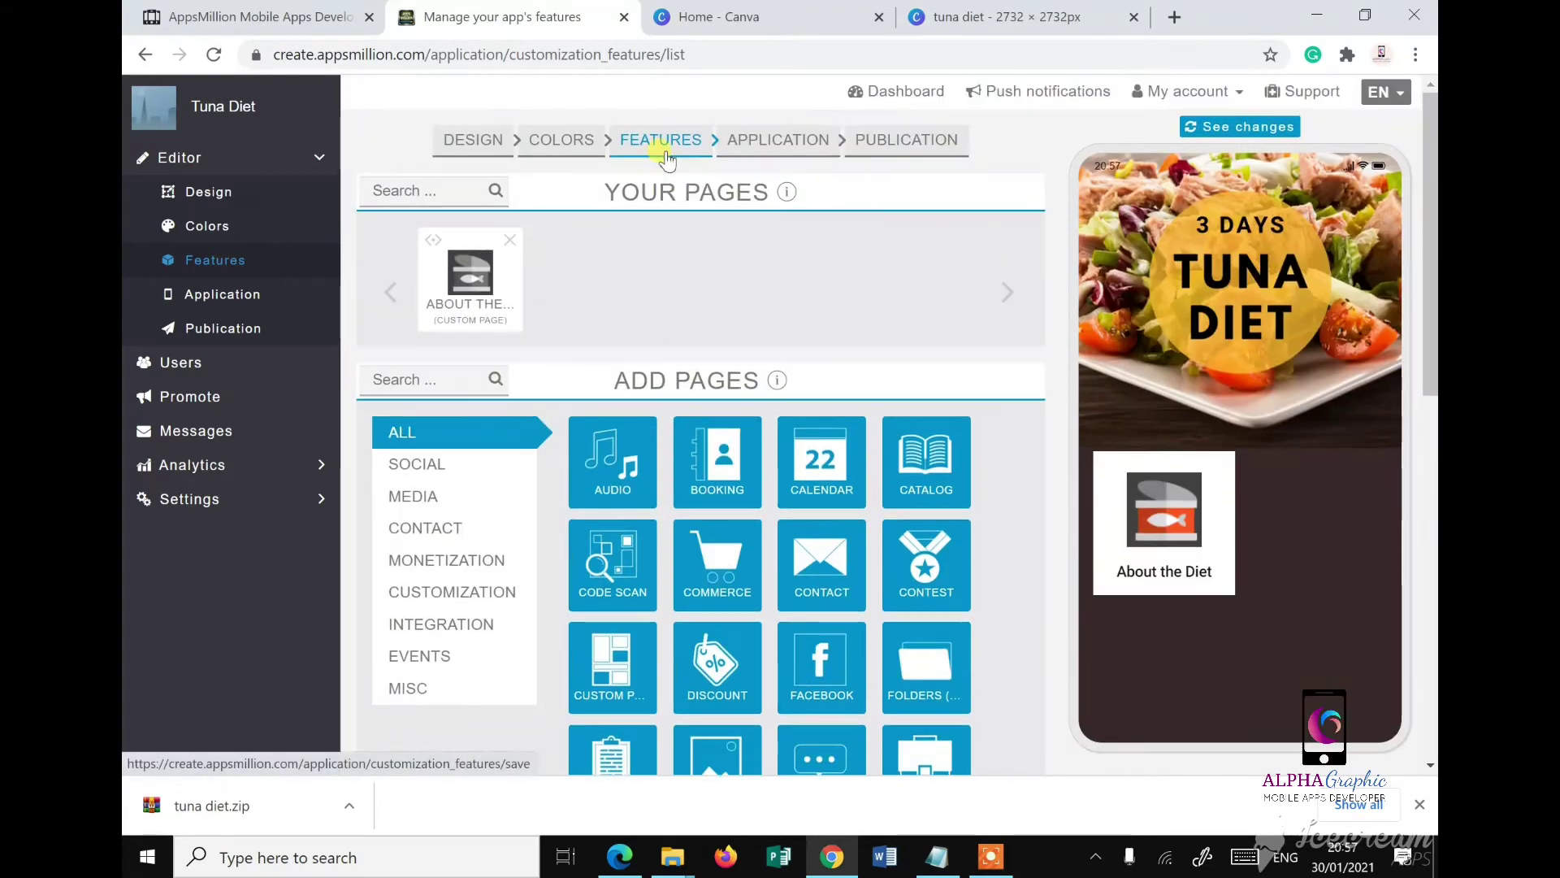
pyautogui.scroll(-4, 662, 401)
pyautogui.click(596, 345)
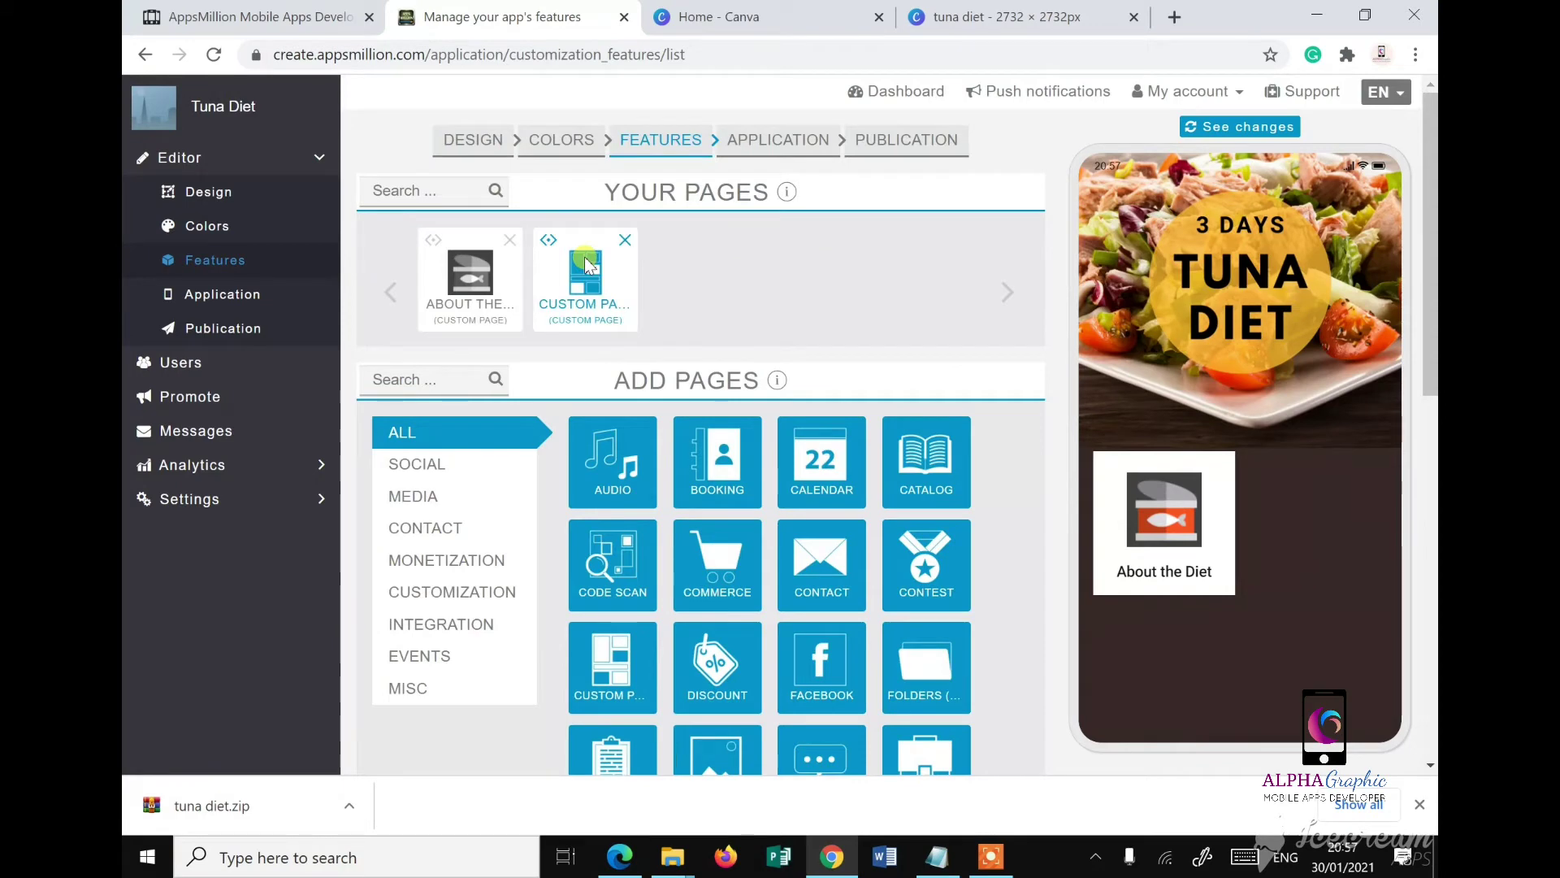
pyautogui.click(587, 264)
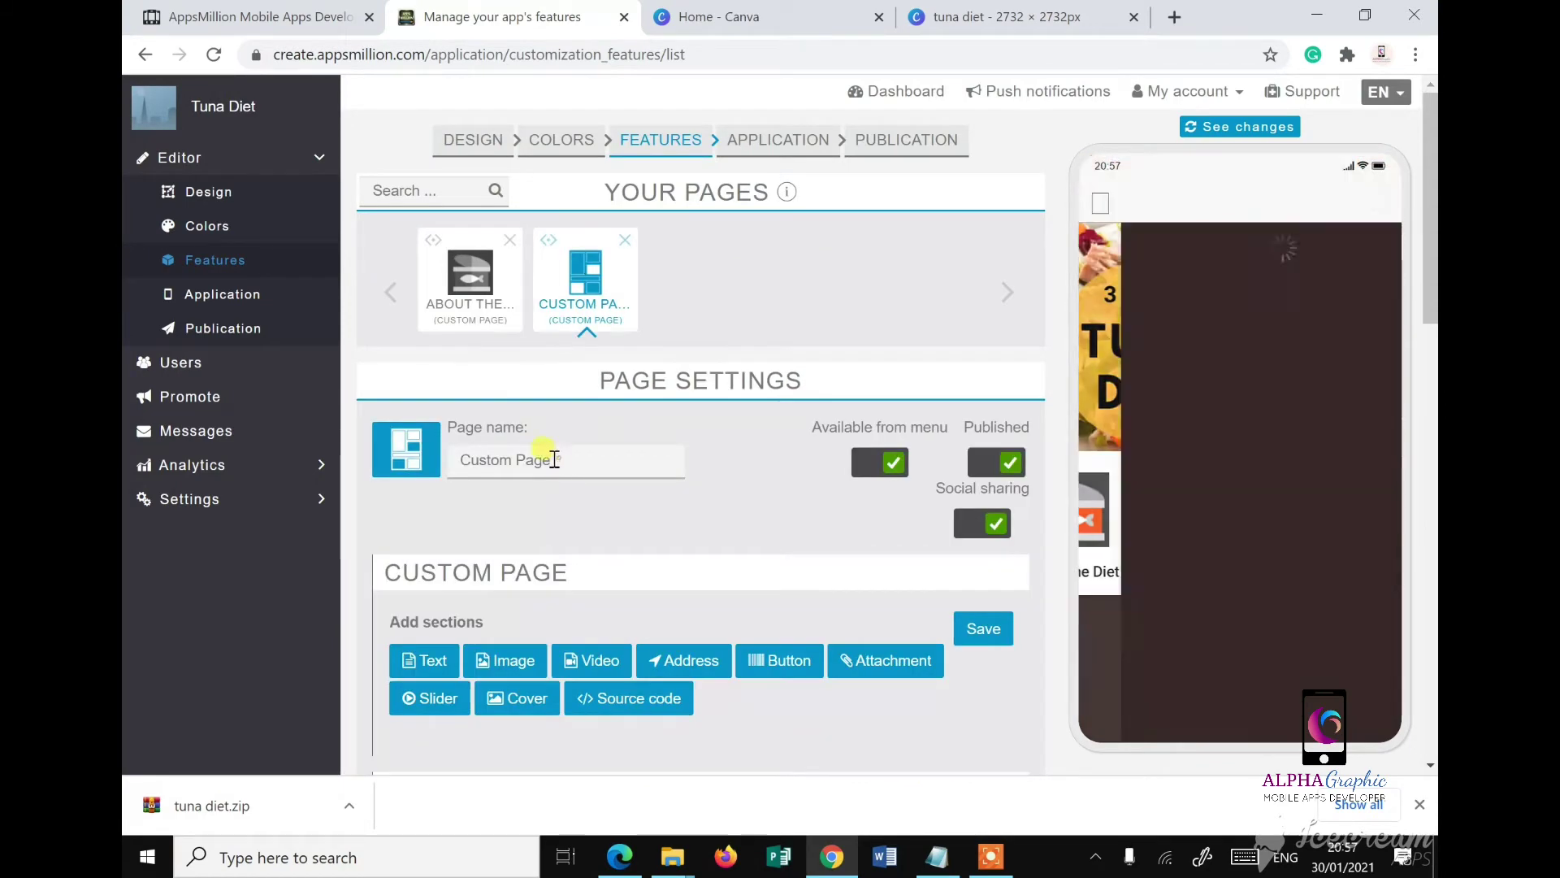
pyautogui.moveTo(558, 459); pyautogui.dragTo(453, 469)
pyautogui.write('MEal')
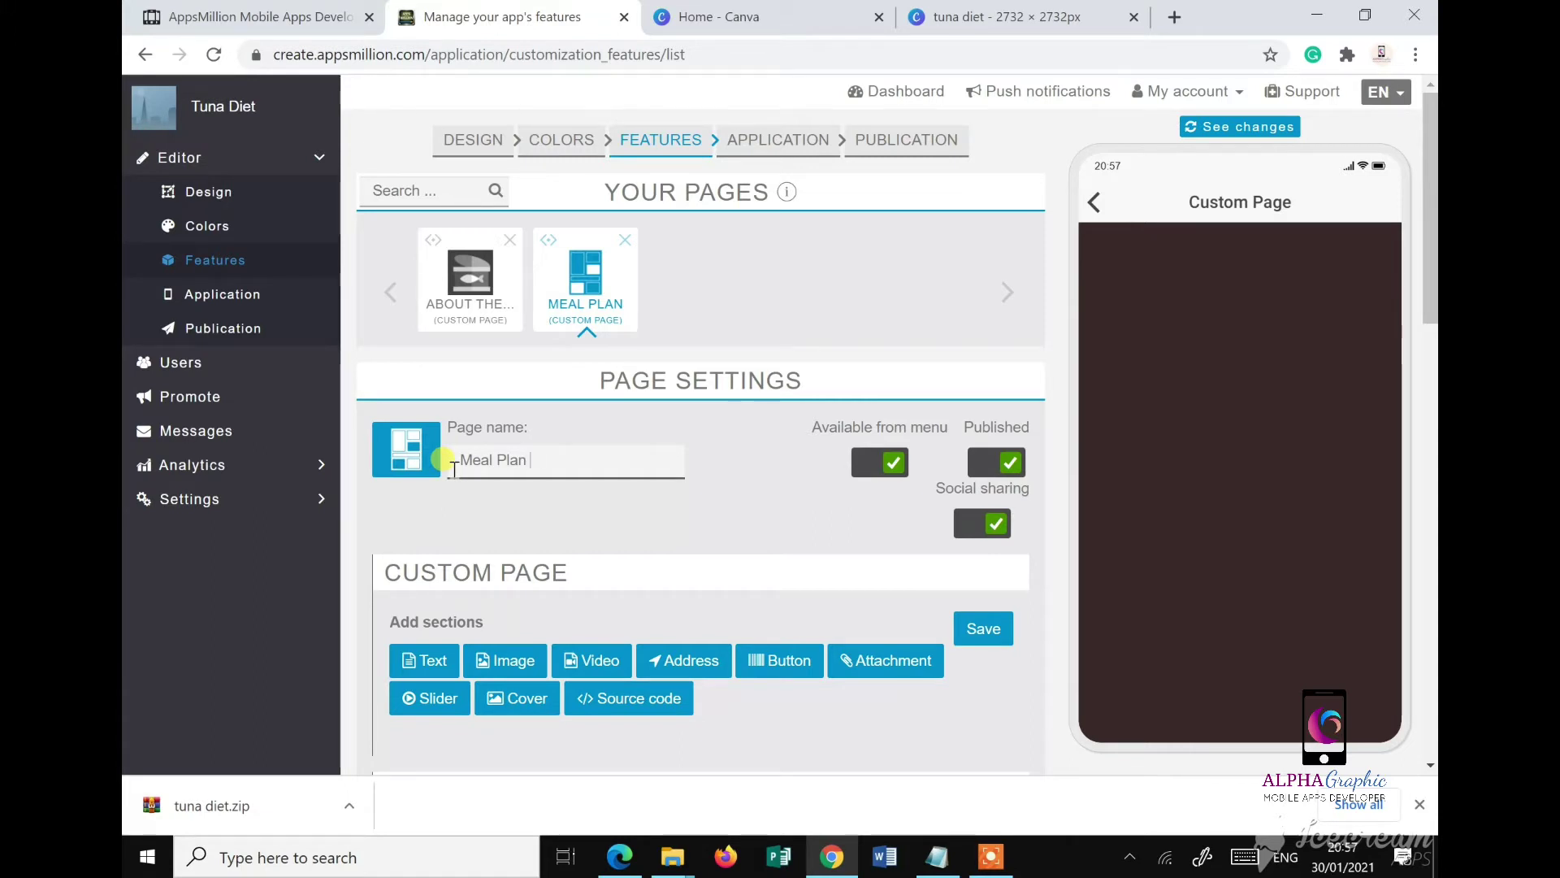
pyautogui.click(780, 486)
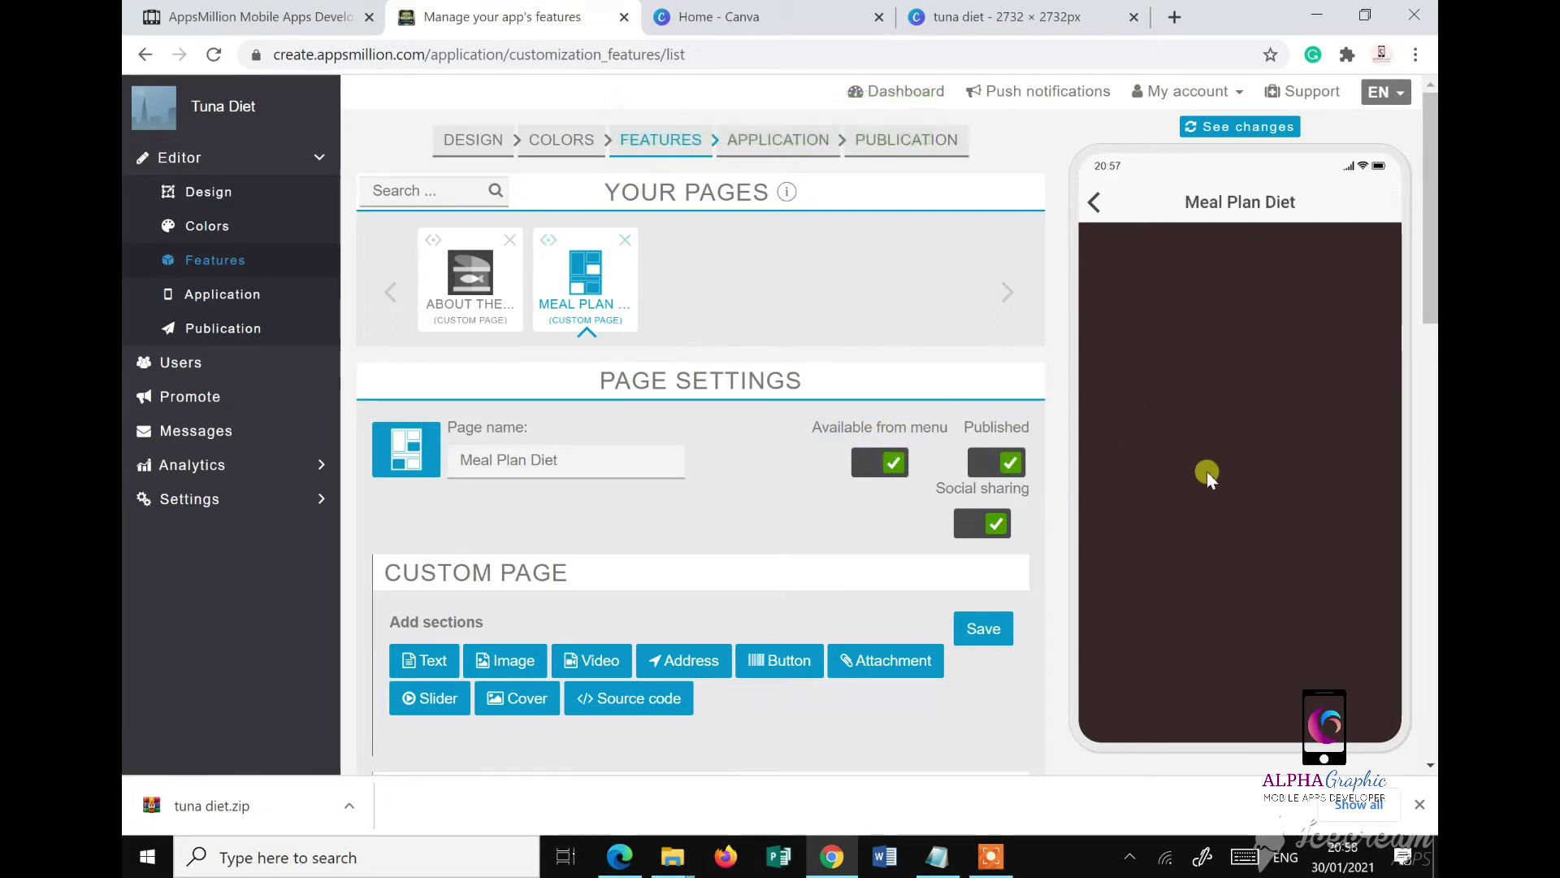
# Step: Try switching the Meal Plan Diet page's Available from menu and Published options off and on, checking the home screen in the phone preview
pyautogui.click(861, 464)
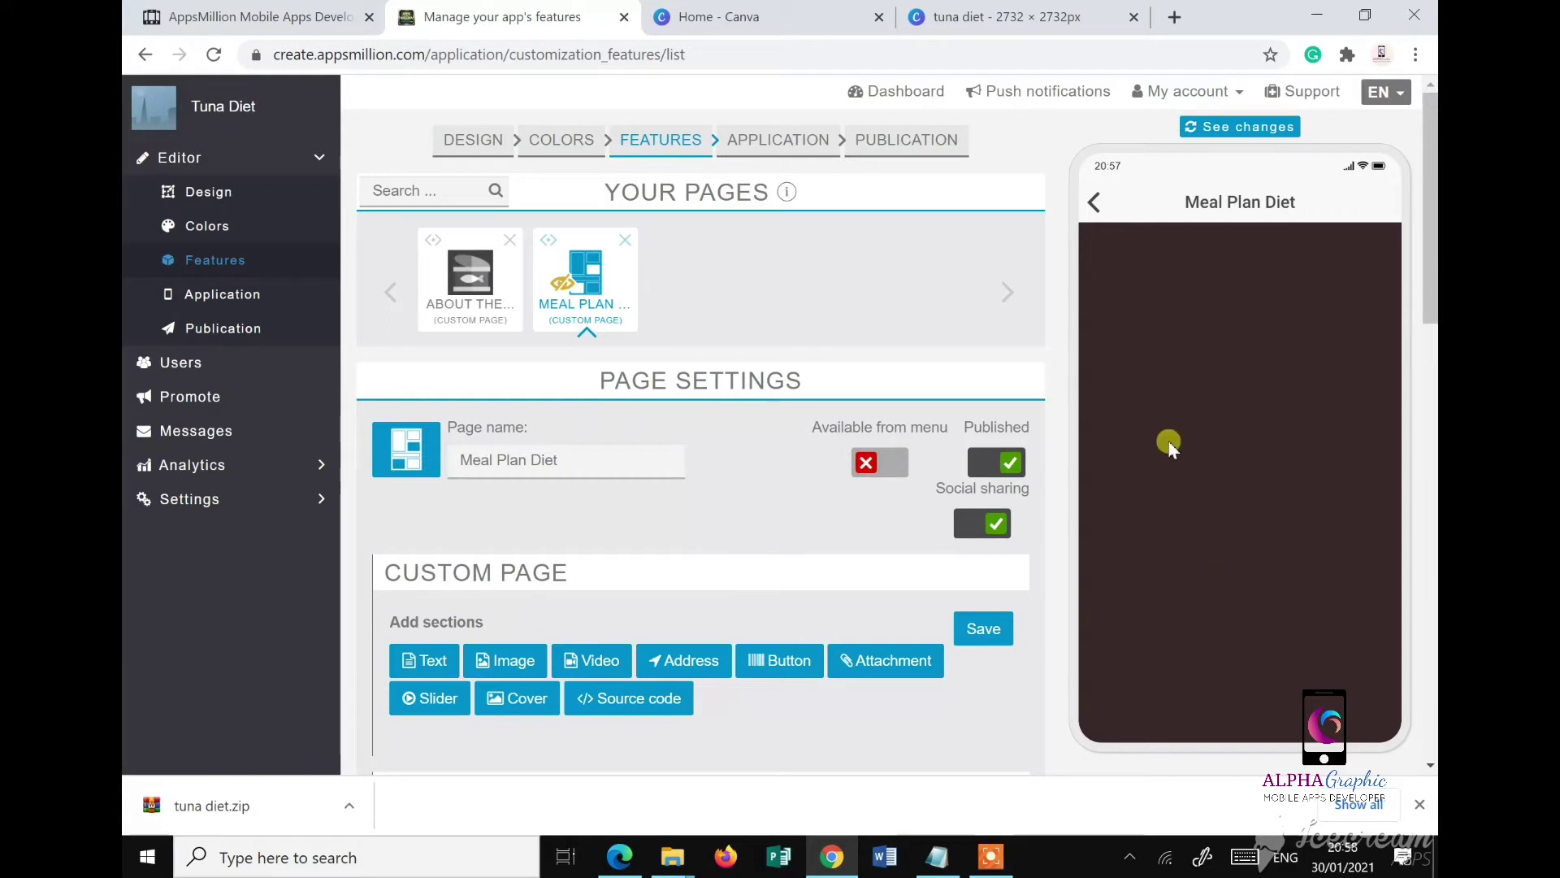
pyautogui.click(1094, 201)
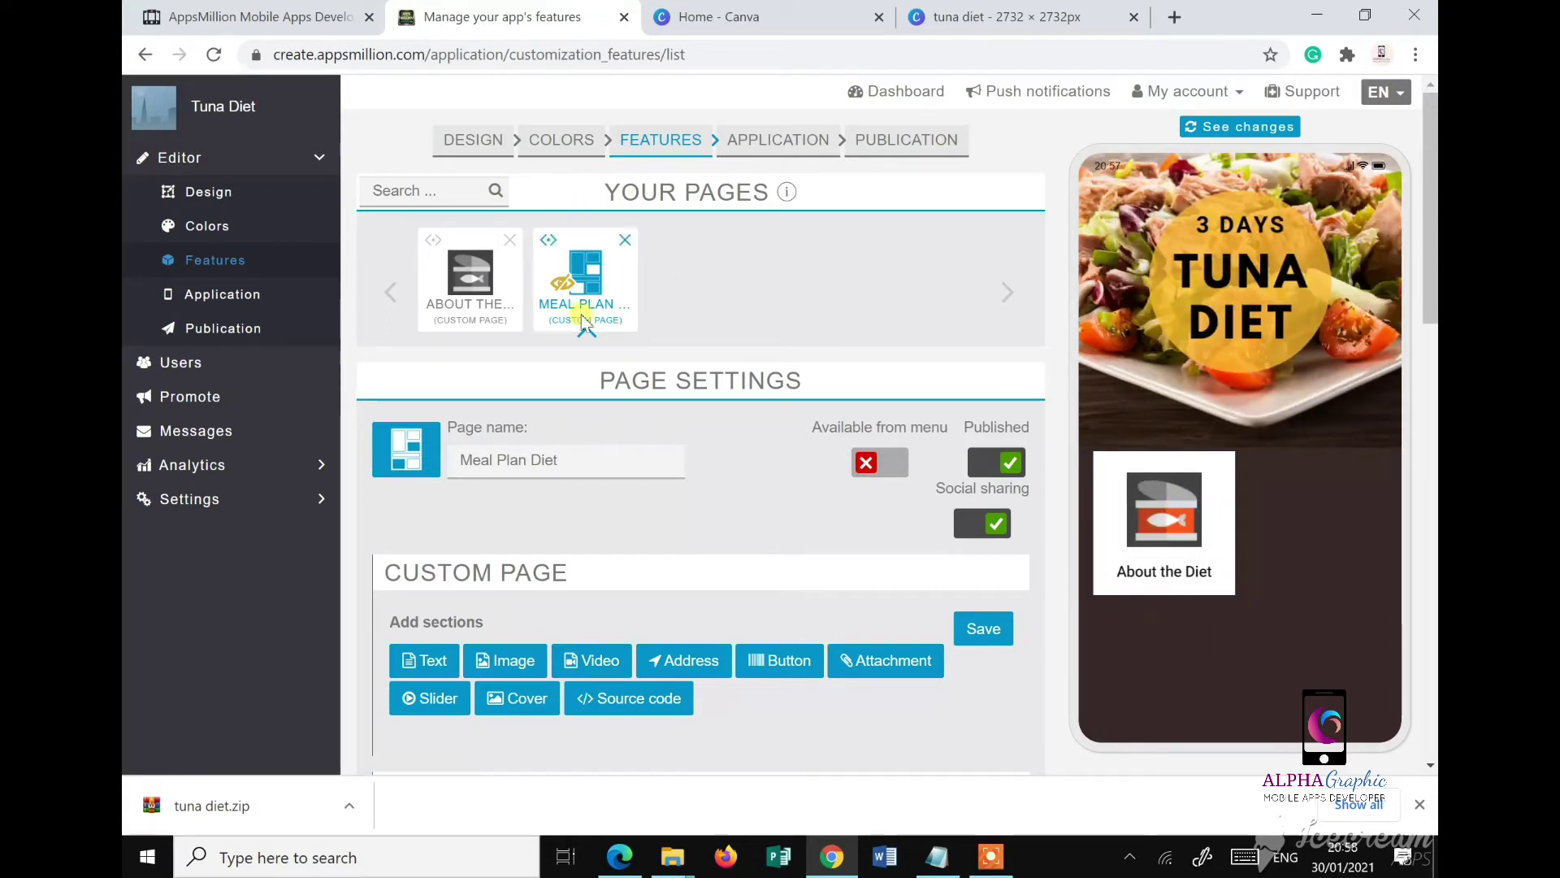
pyautogui.click(867, 464)
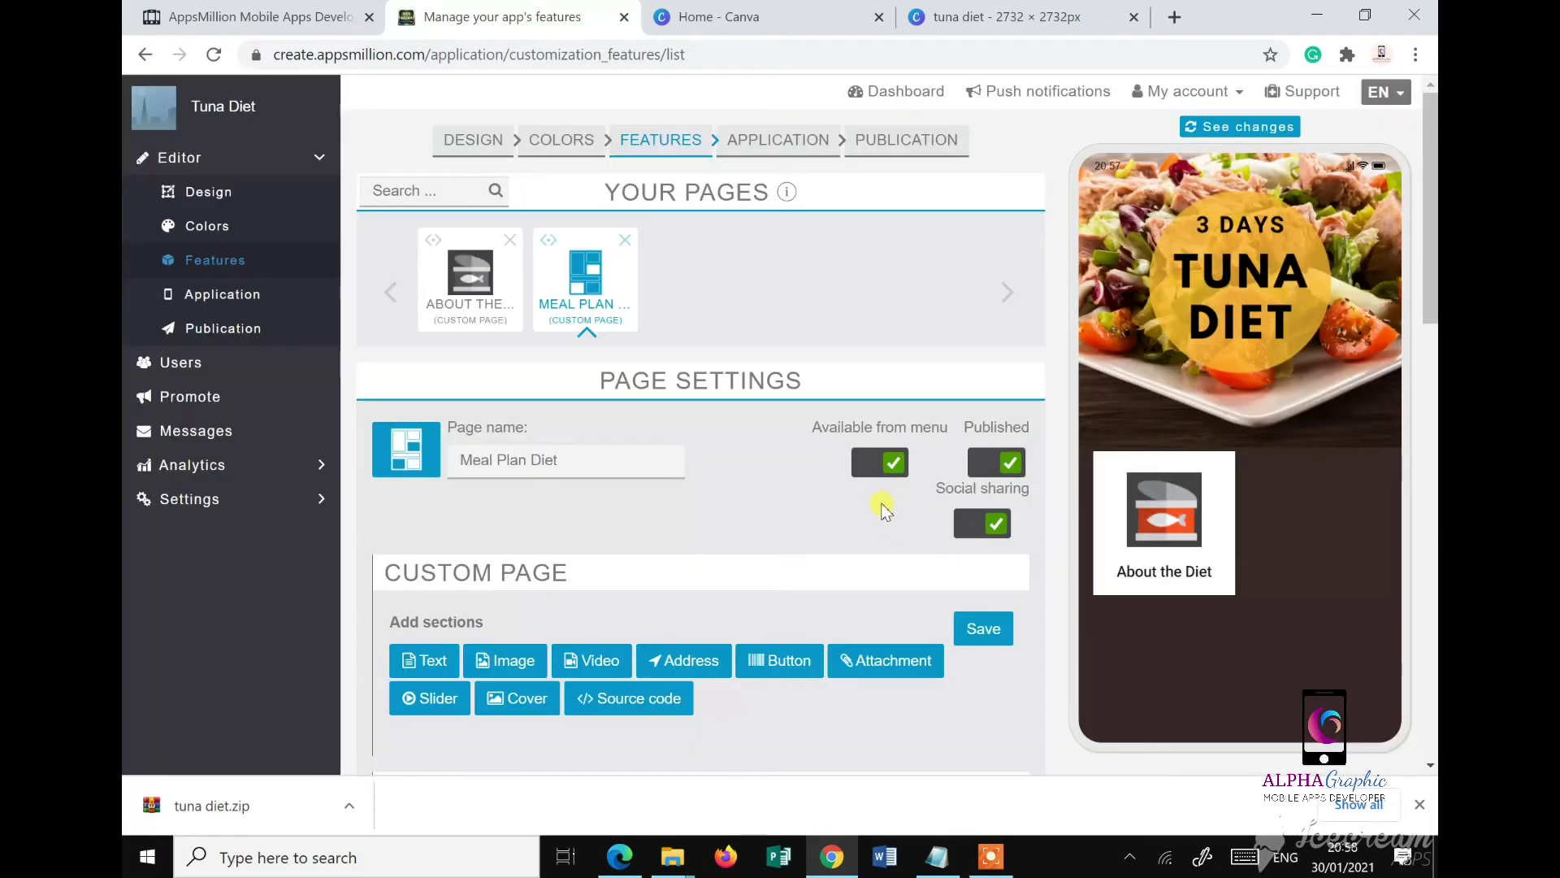
pyautogui.click(1008, 468)
pyautogui.click(1213, 130)
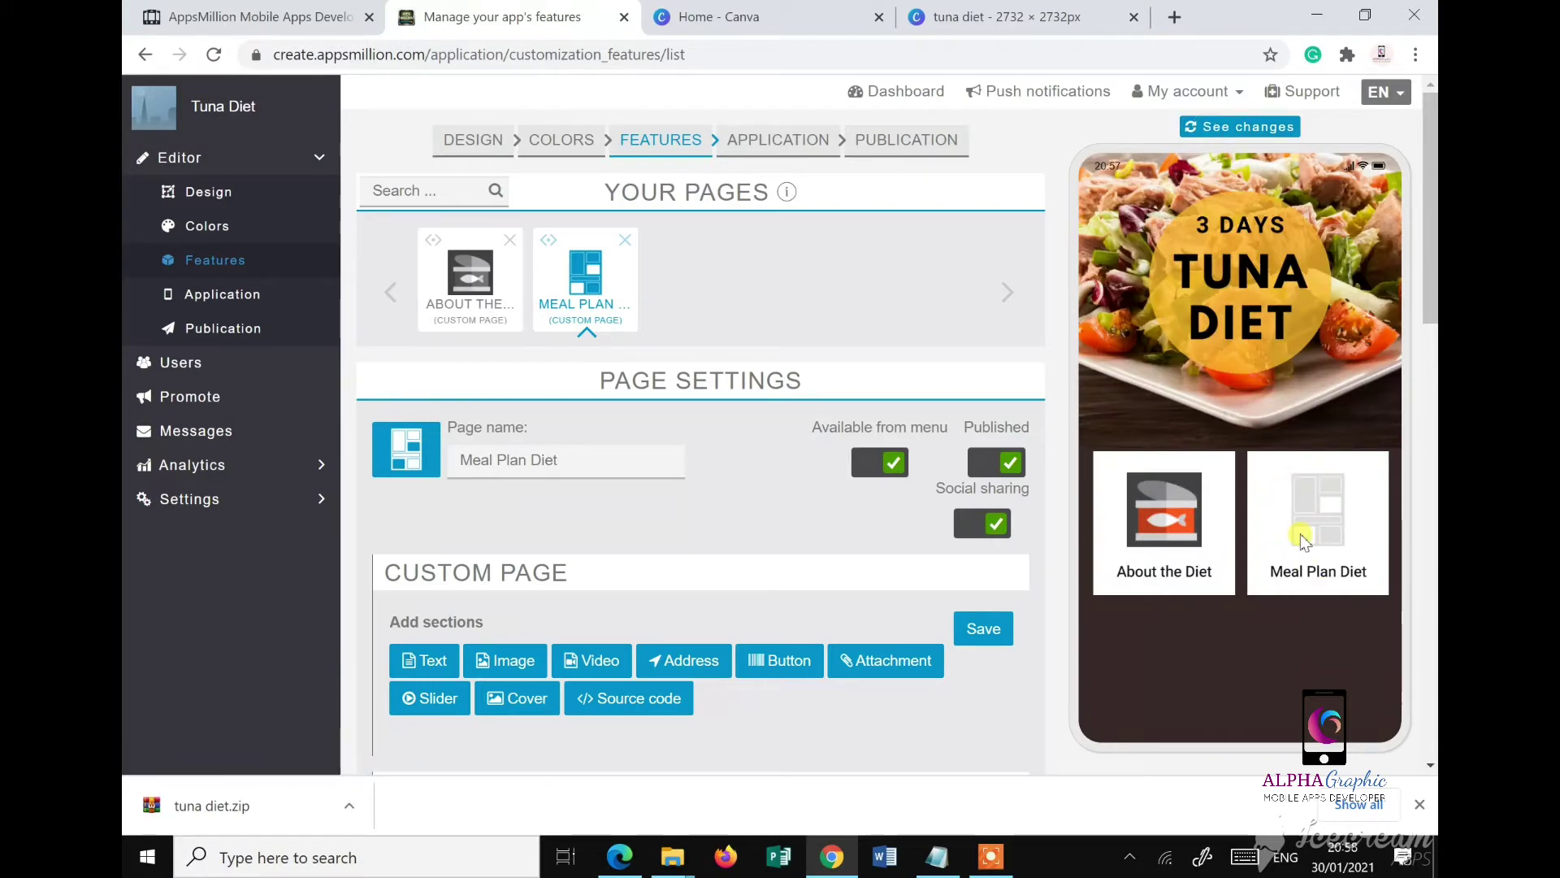
# Step: Upload the button-meal image as a new icon for the Meal Plan Diet page
pyautogui.click(398, 463)
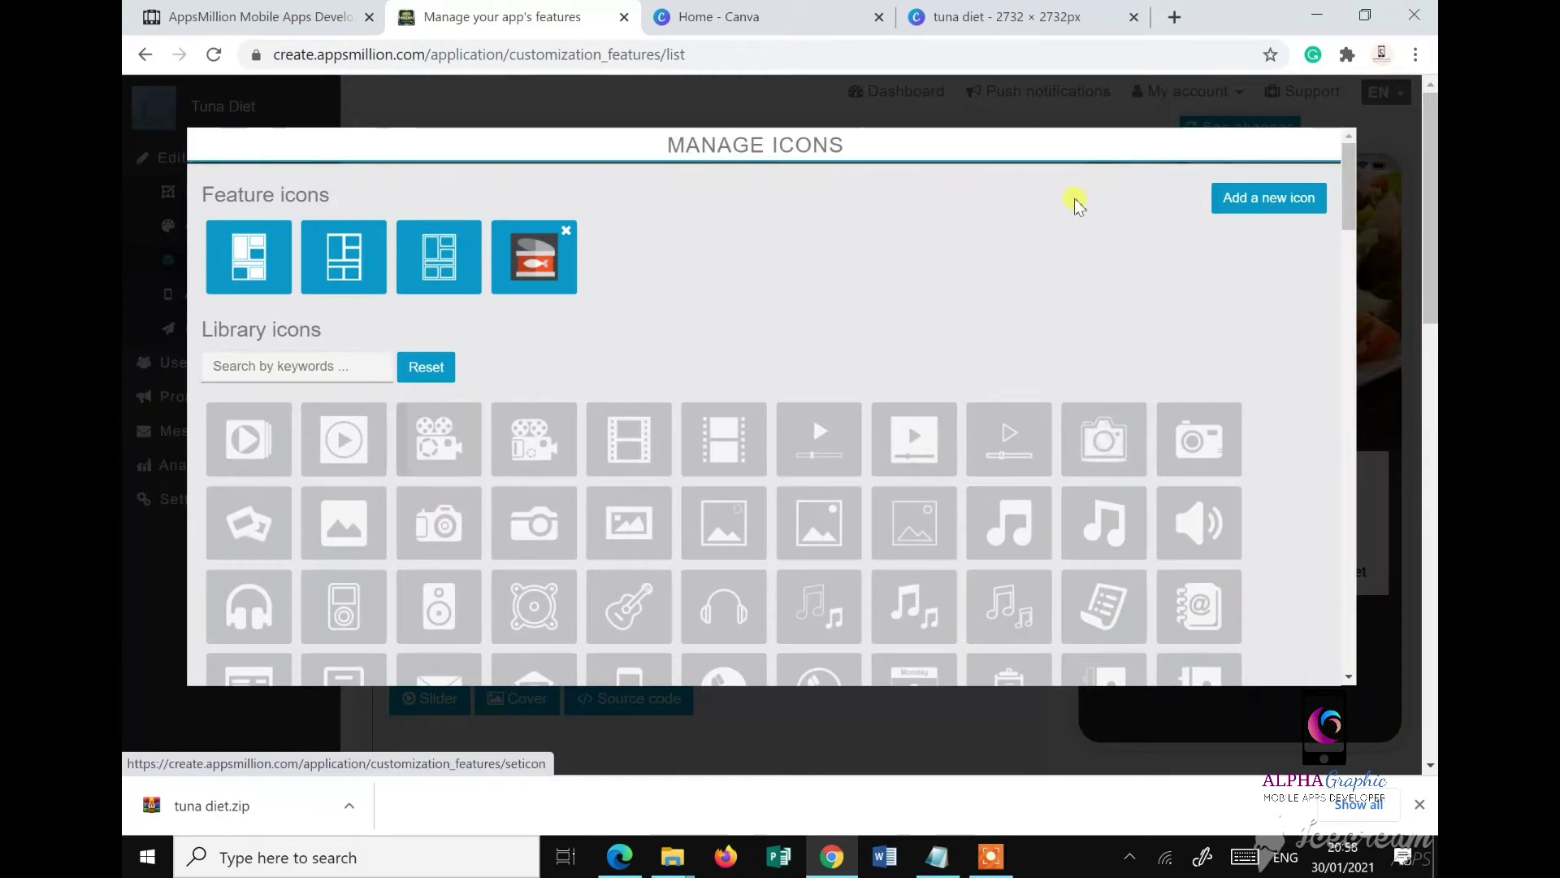
pyautogui.click(1260, 204)
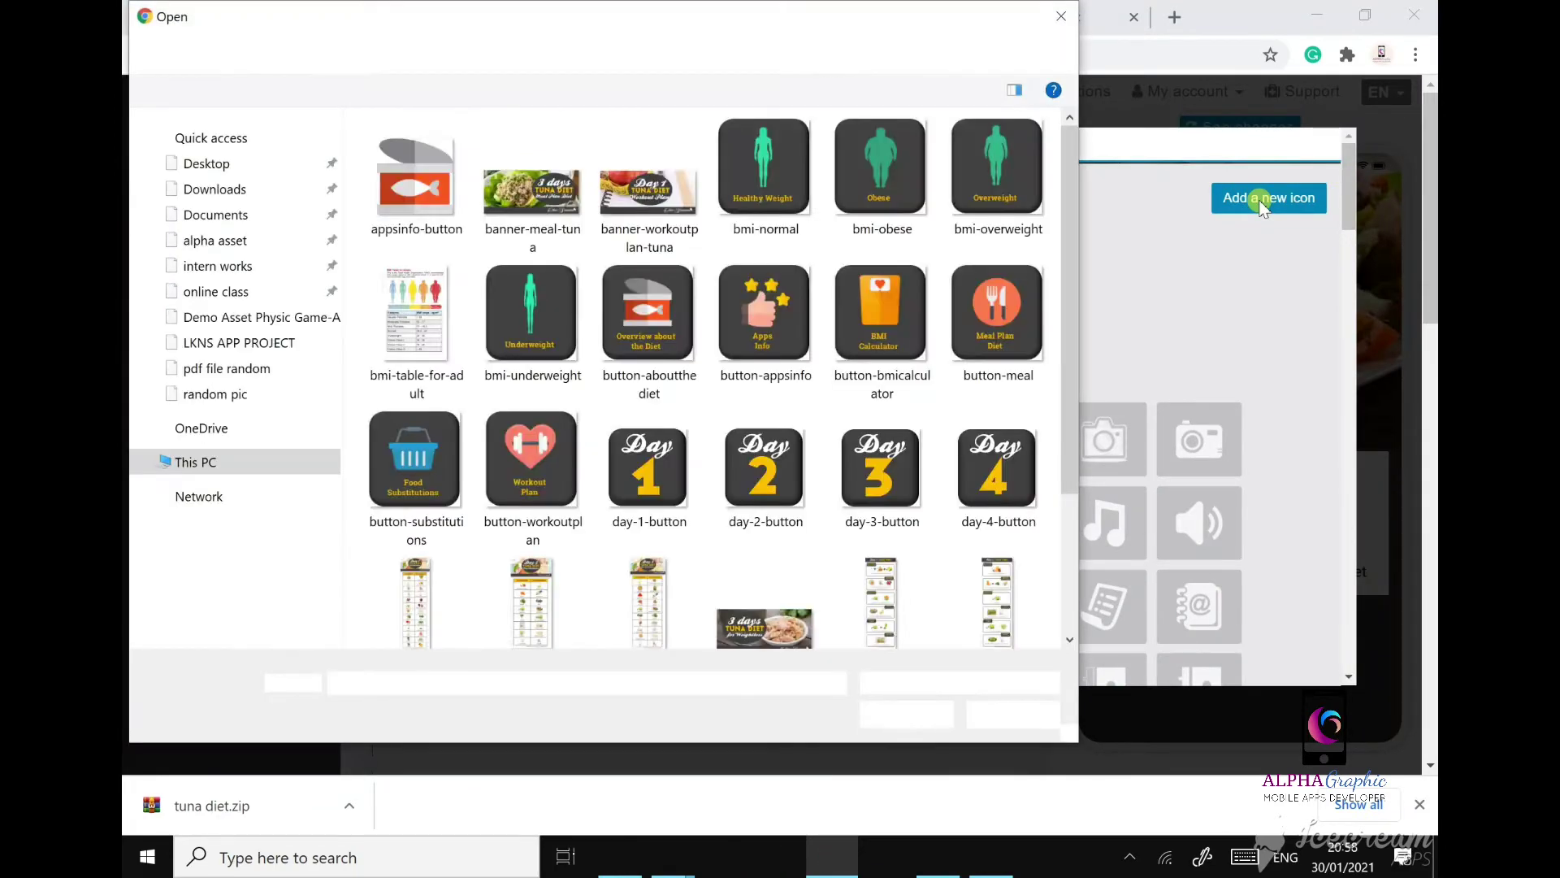
pyautogui.click(975, 313)
pyautogui.click(904, 715)
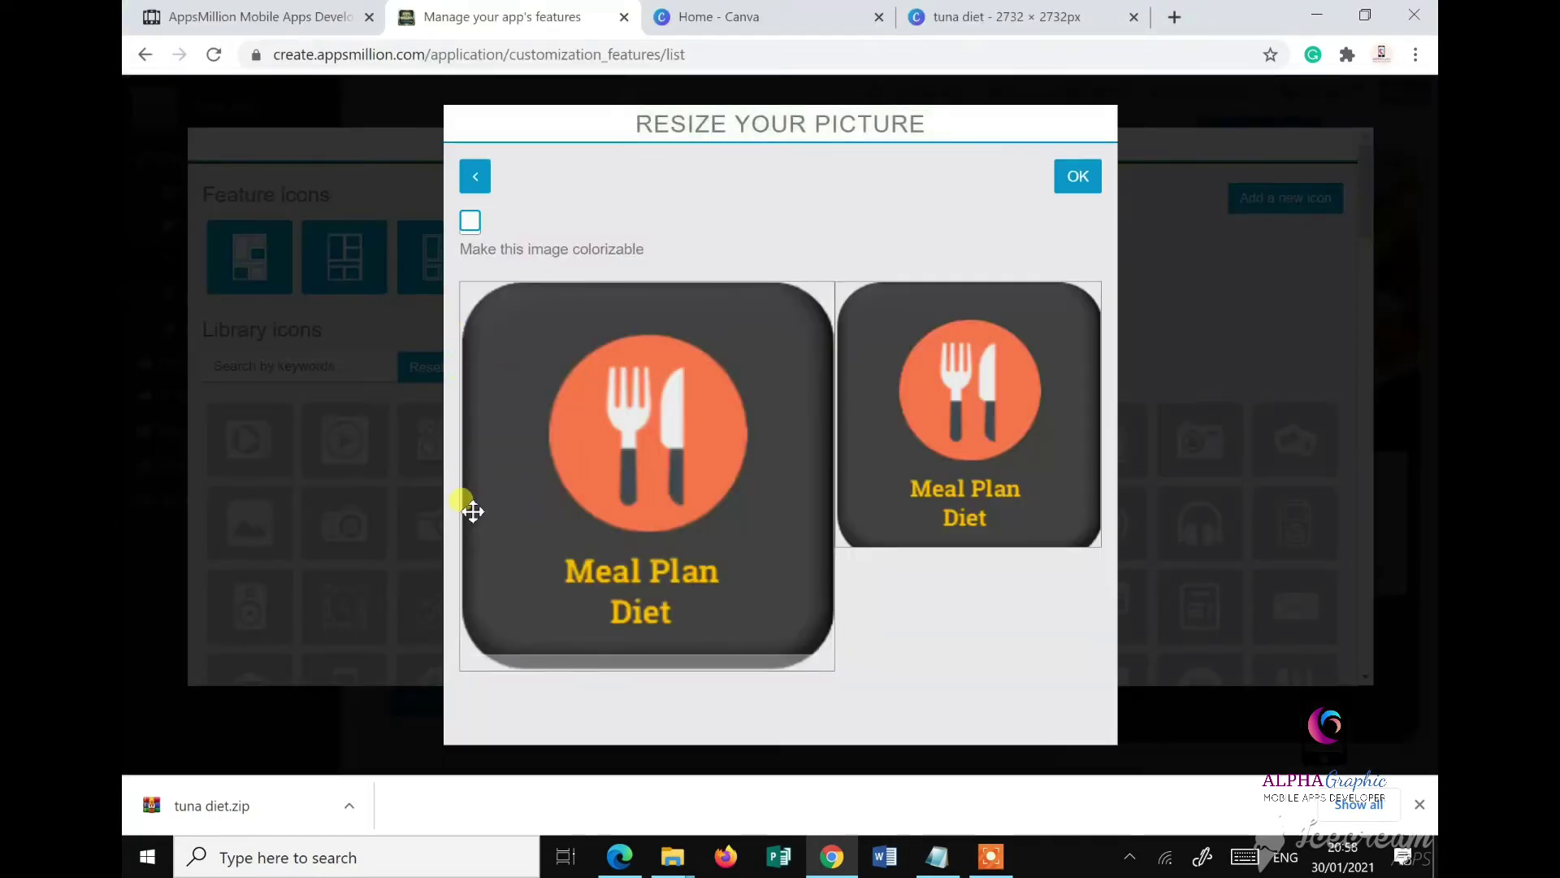
# Step: Crop the new icon to the orange fork-and-knife circle and assign it to the Meal Plan Diet page
pyautogui.moveTo(458, 651); pyautogui.dragTo(561, 520)
pyautogui.moveTo(802, 282); pyautogui.dragTo(754, 317)
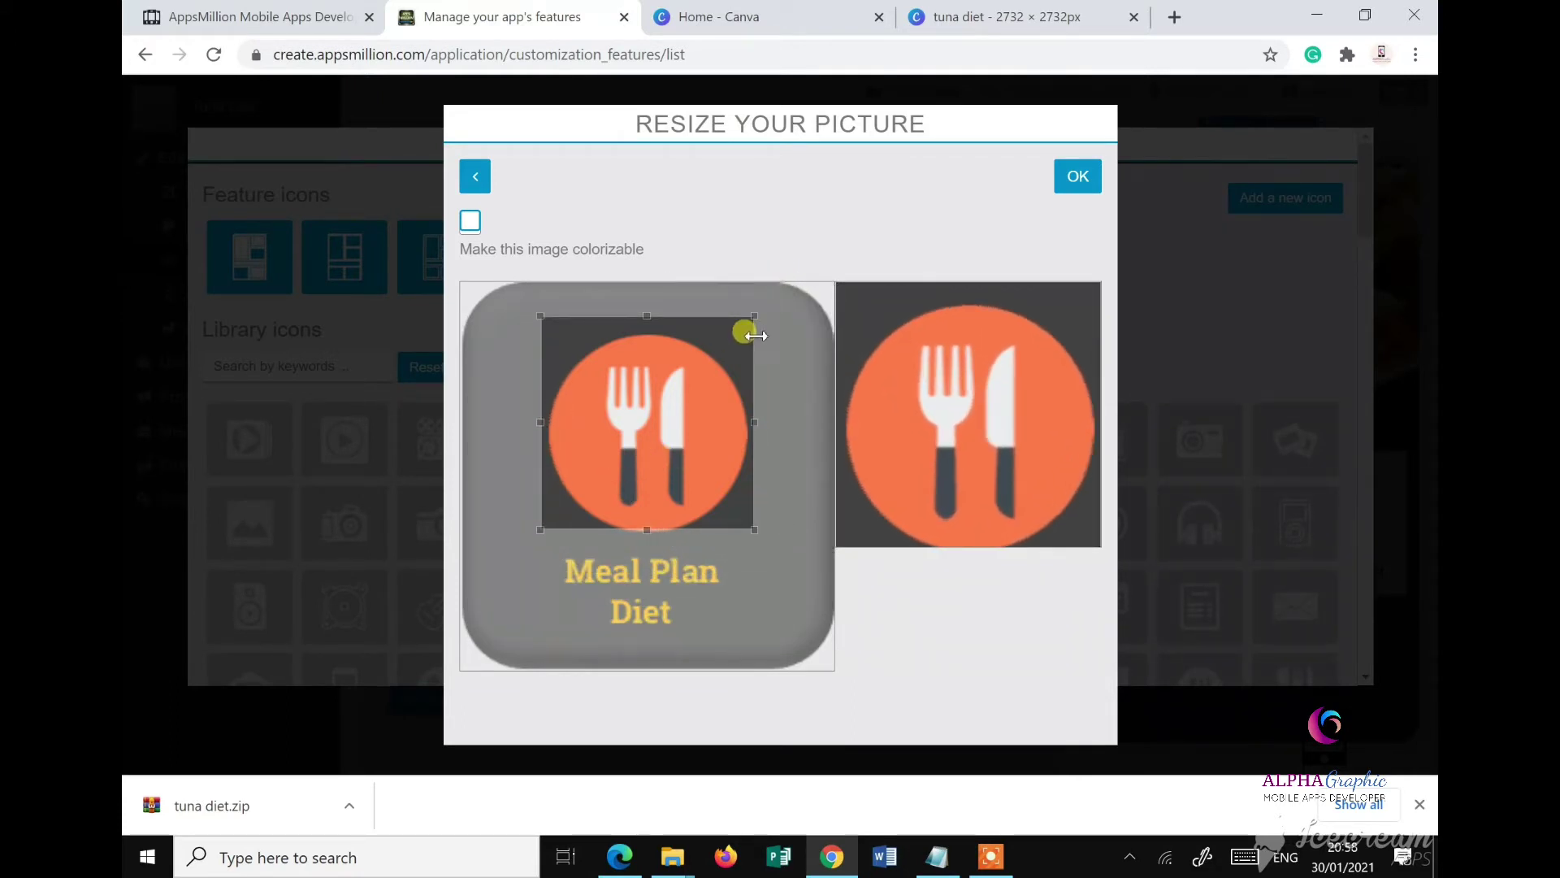
pyautogui.moveTo(647, 530); pyautogui.dragTo(645, 547)
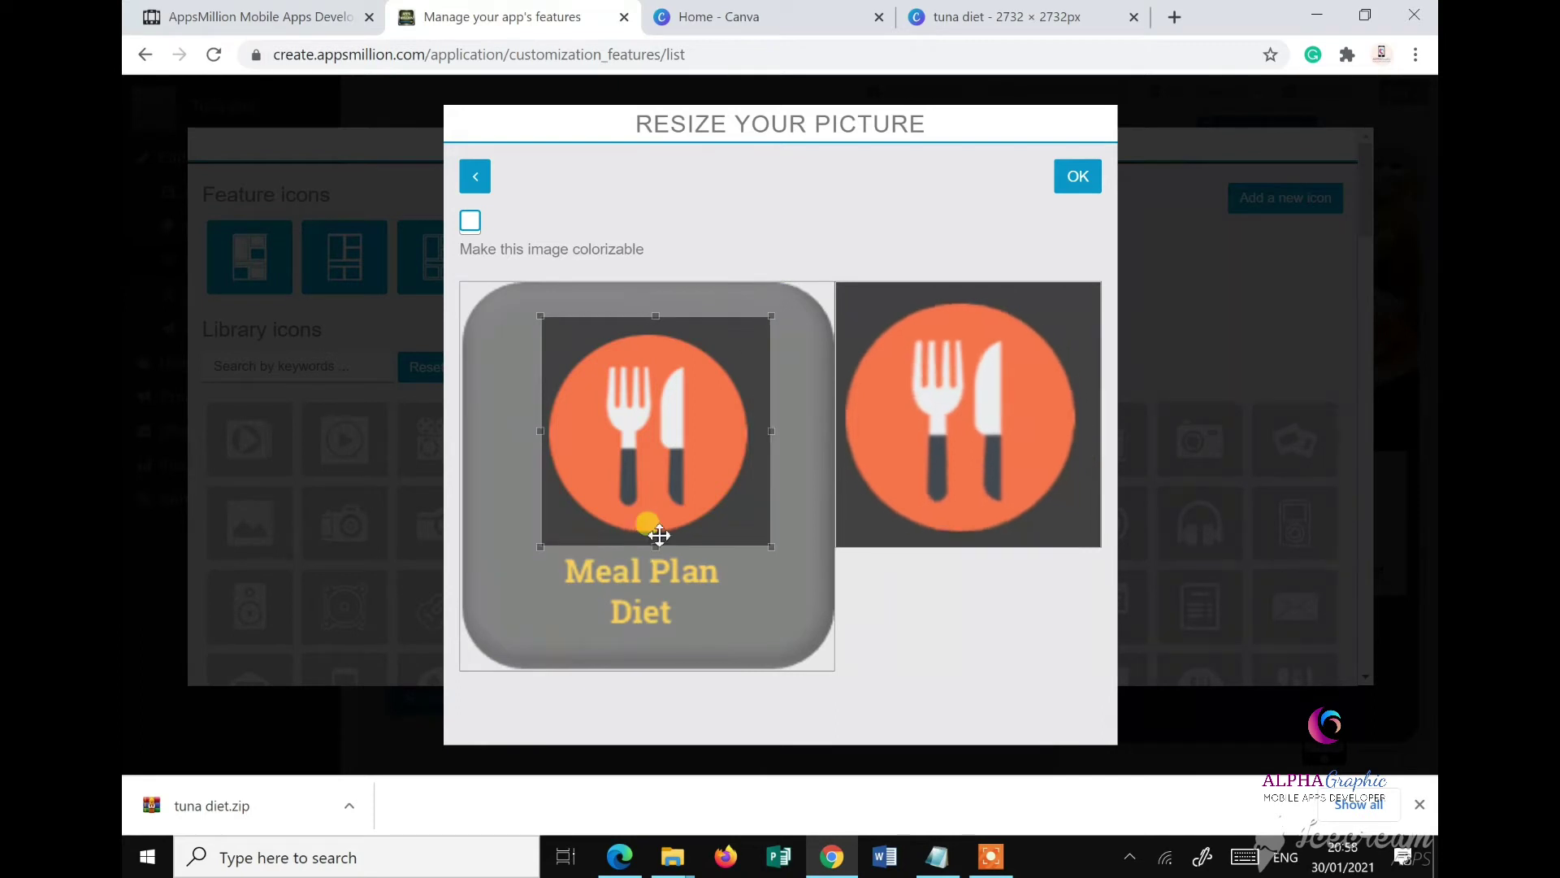
pyautogui.moveTo(677, 464); pyautogui.dragTo(672, 466)
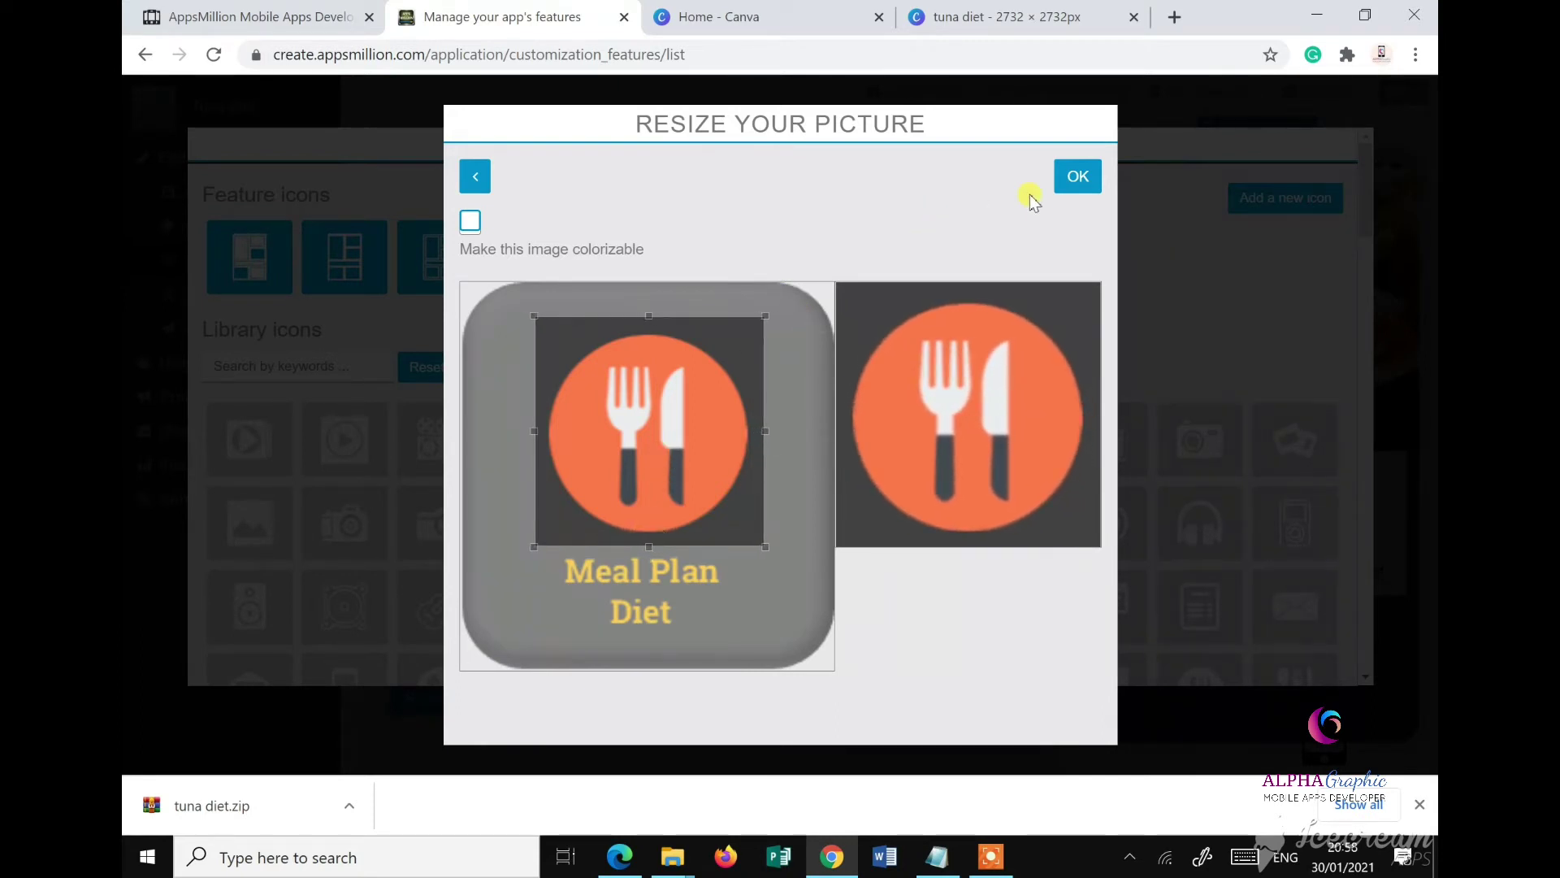
pyautogui.click(1075, 180)
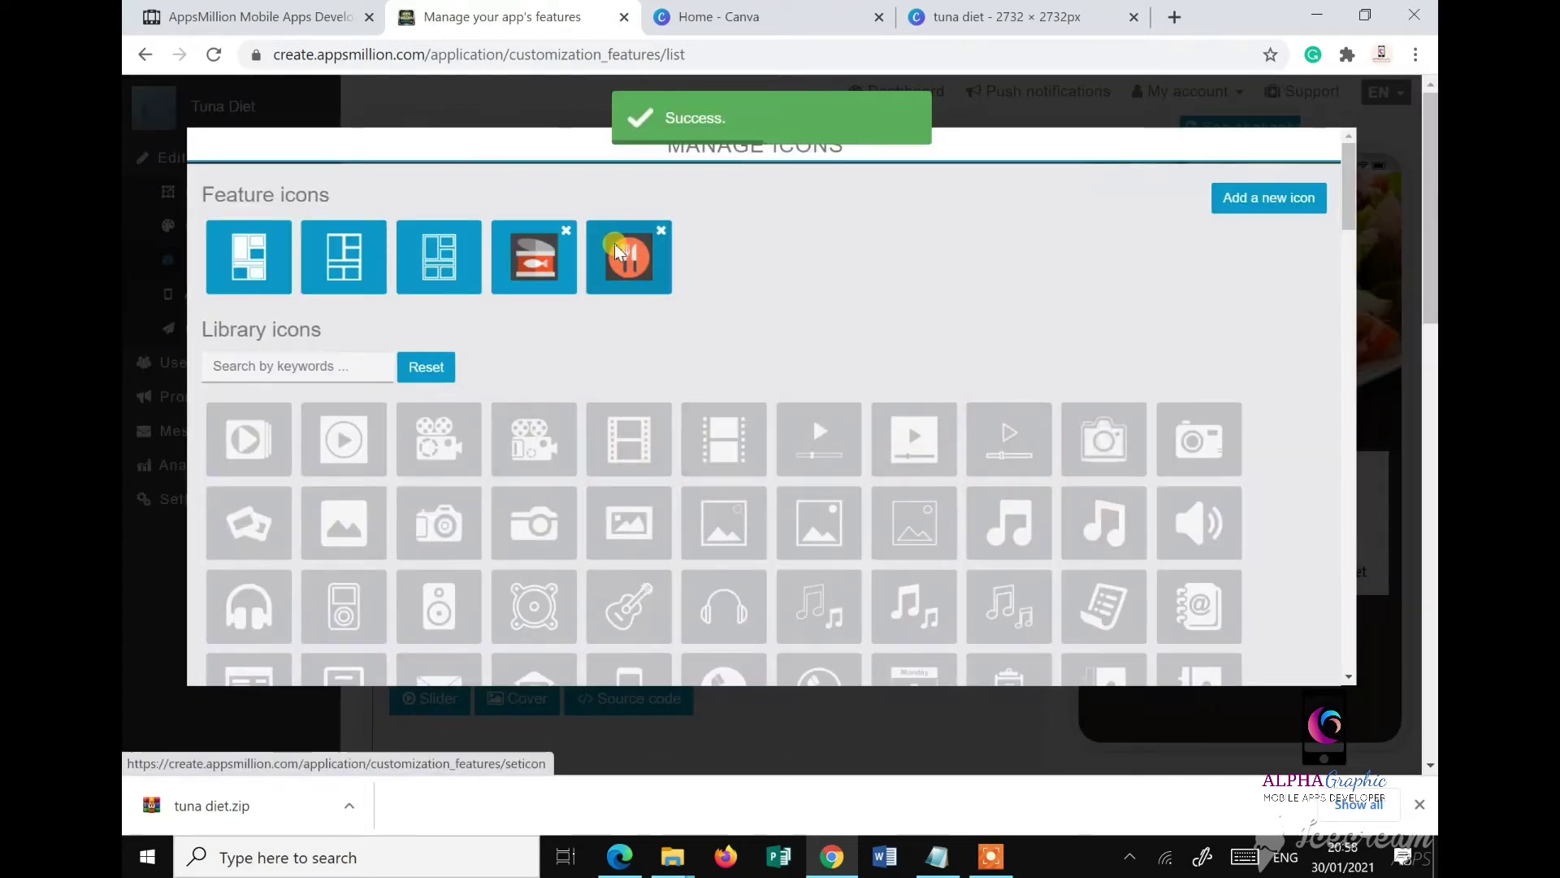
pyautogui.click(616, 248)
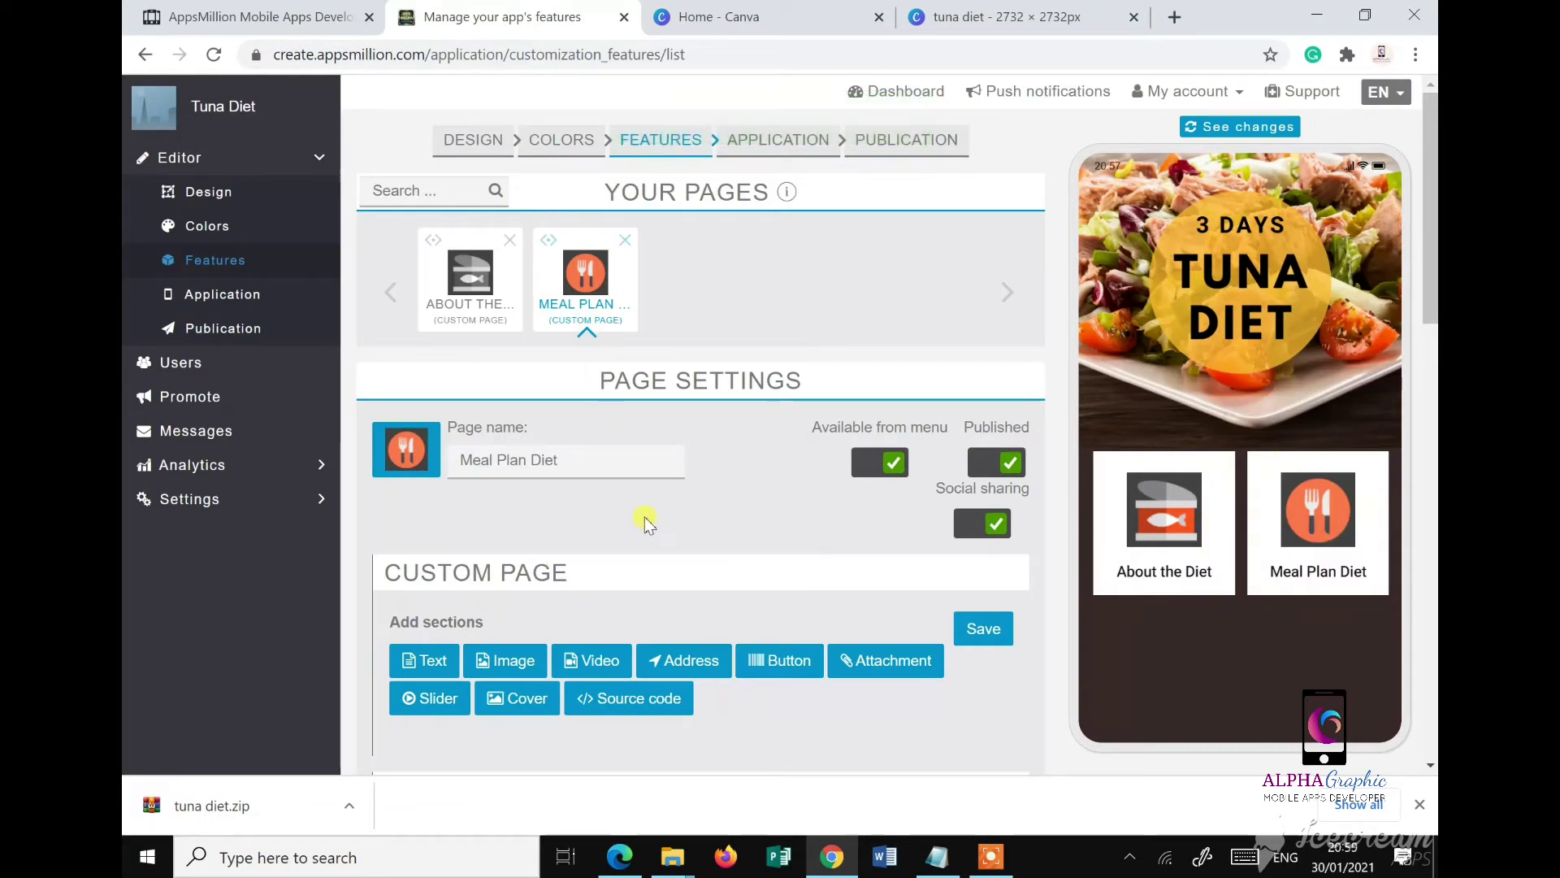
pyautogui.scroll(-3, 647, 522)
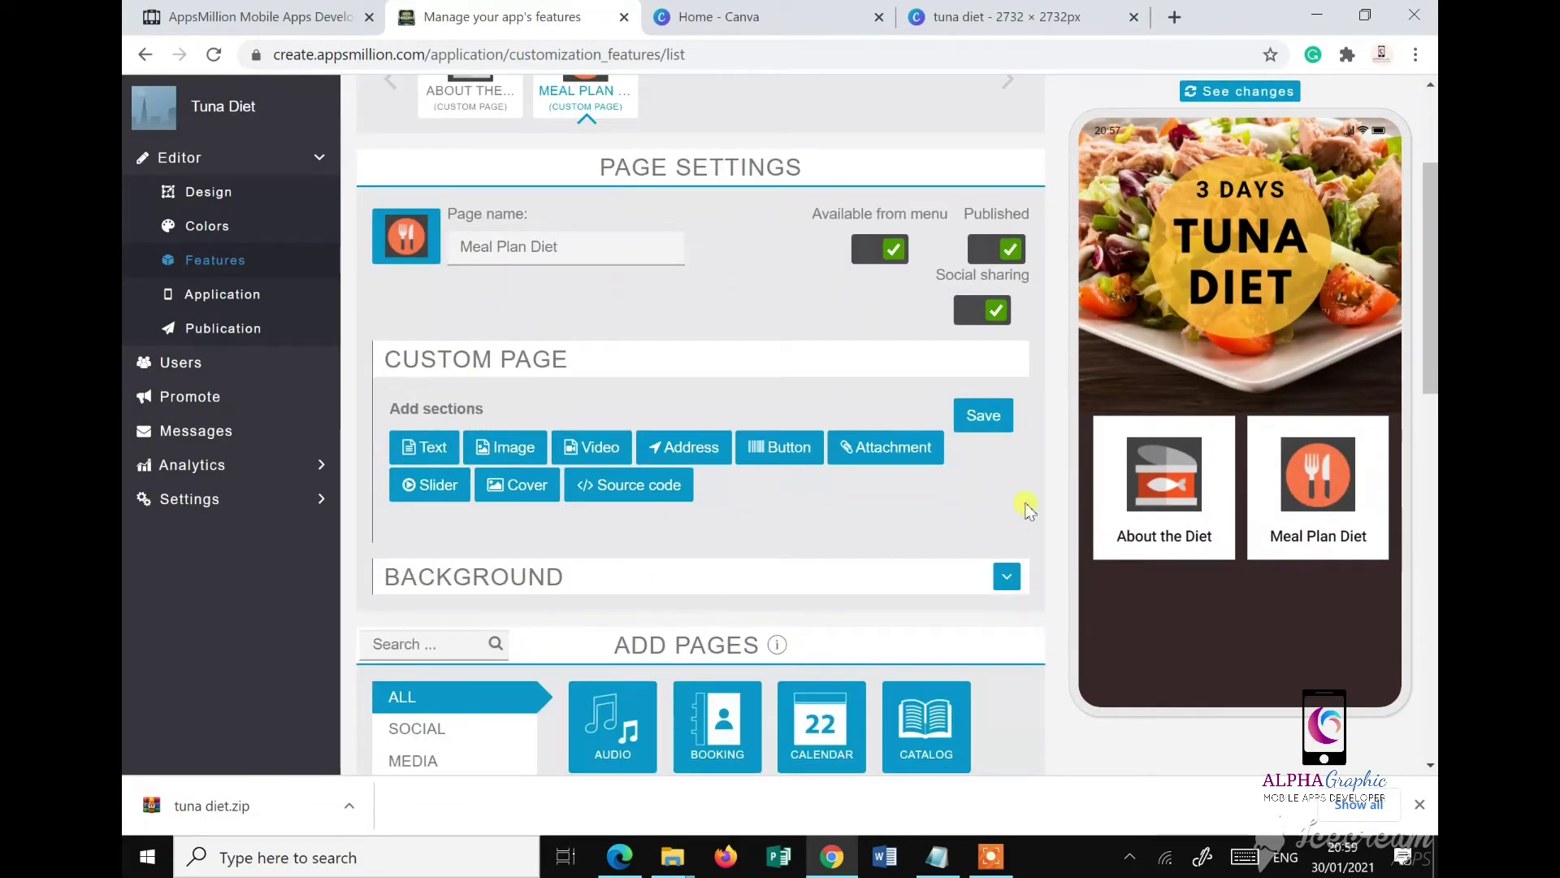
# Step: Add a third custom page to the app and open its settings
pyautogui.scroll(-1, 762, 538)
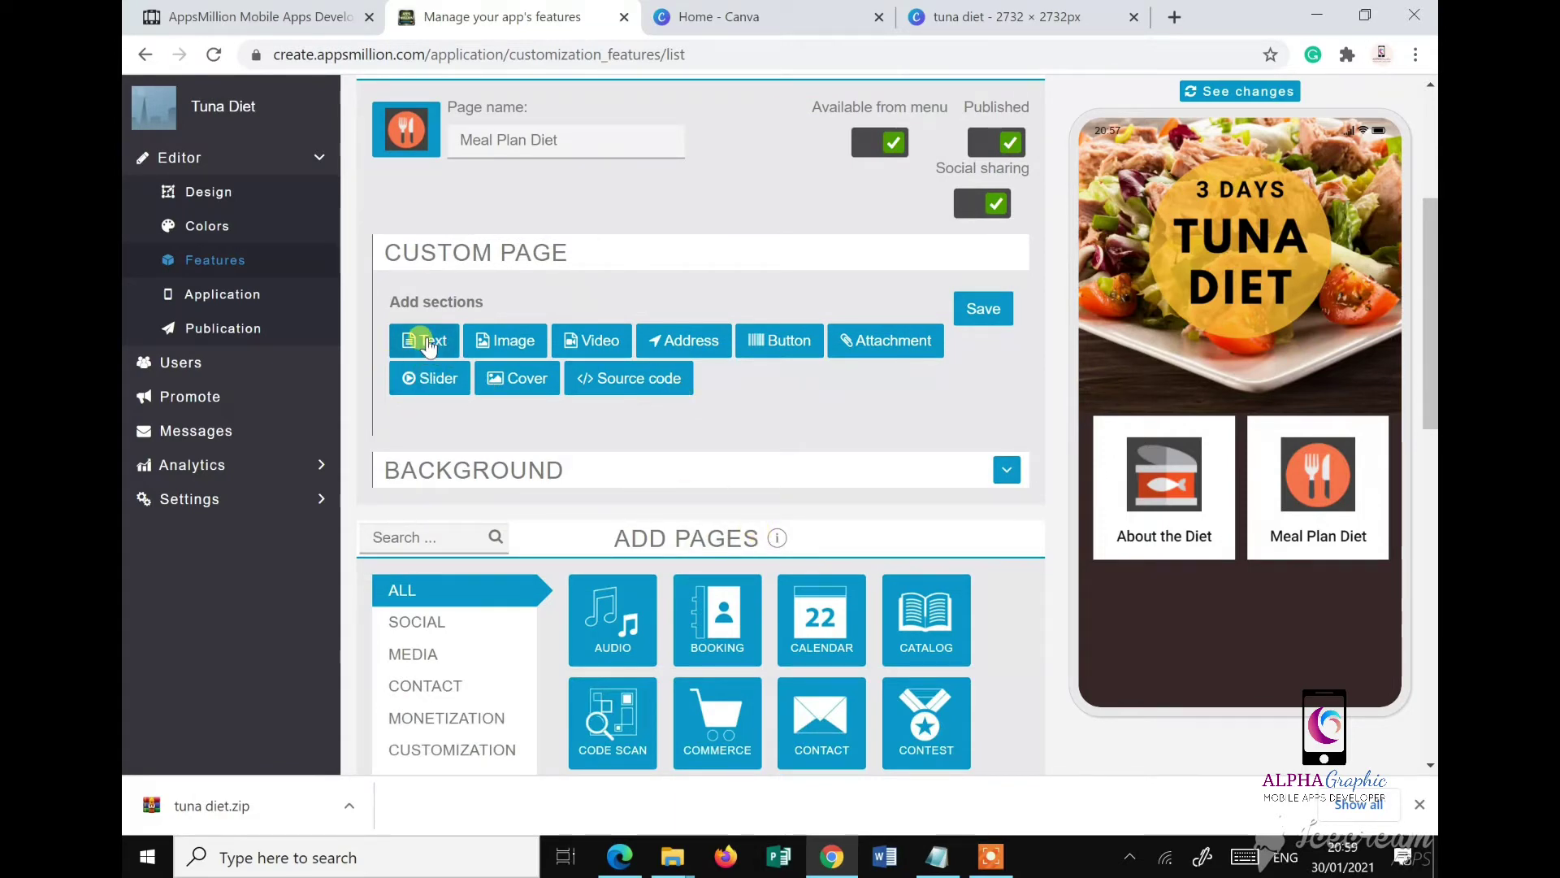
pyautogui.scroll(3, 540, 463)
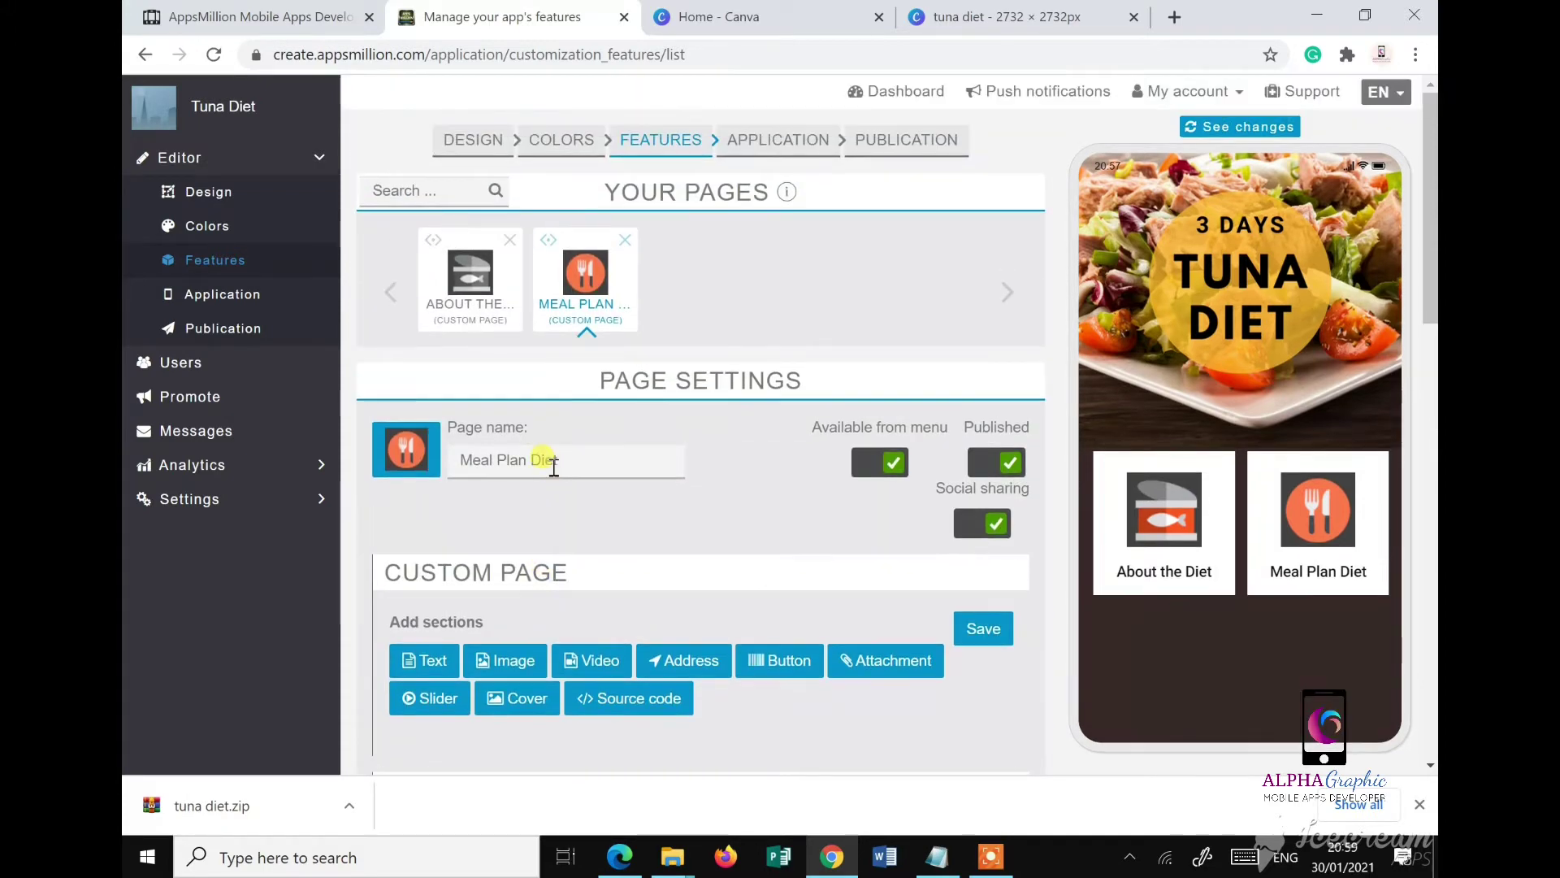
pyautogui.scroll(-1, 553, 465)
pyautogui.scroll(1, 554, 465)
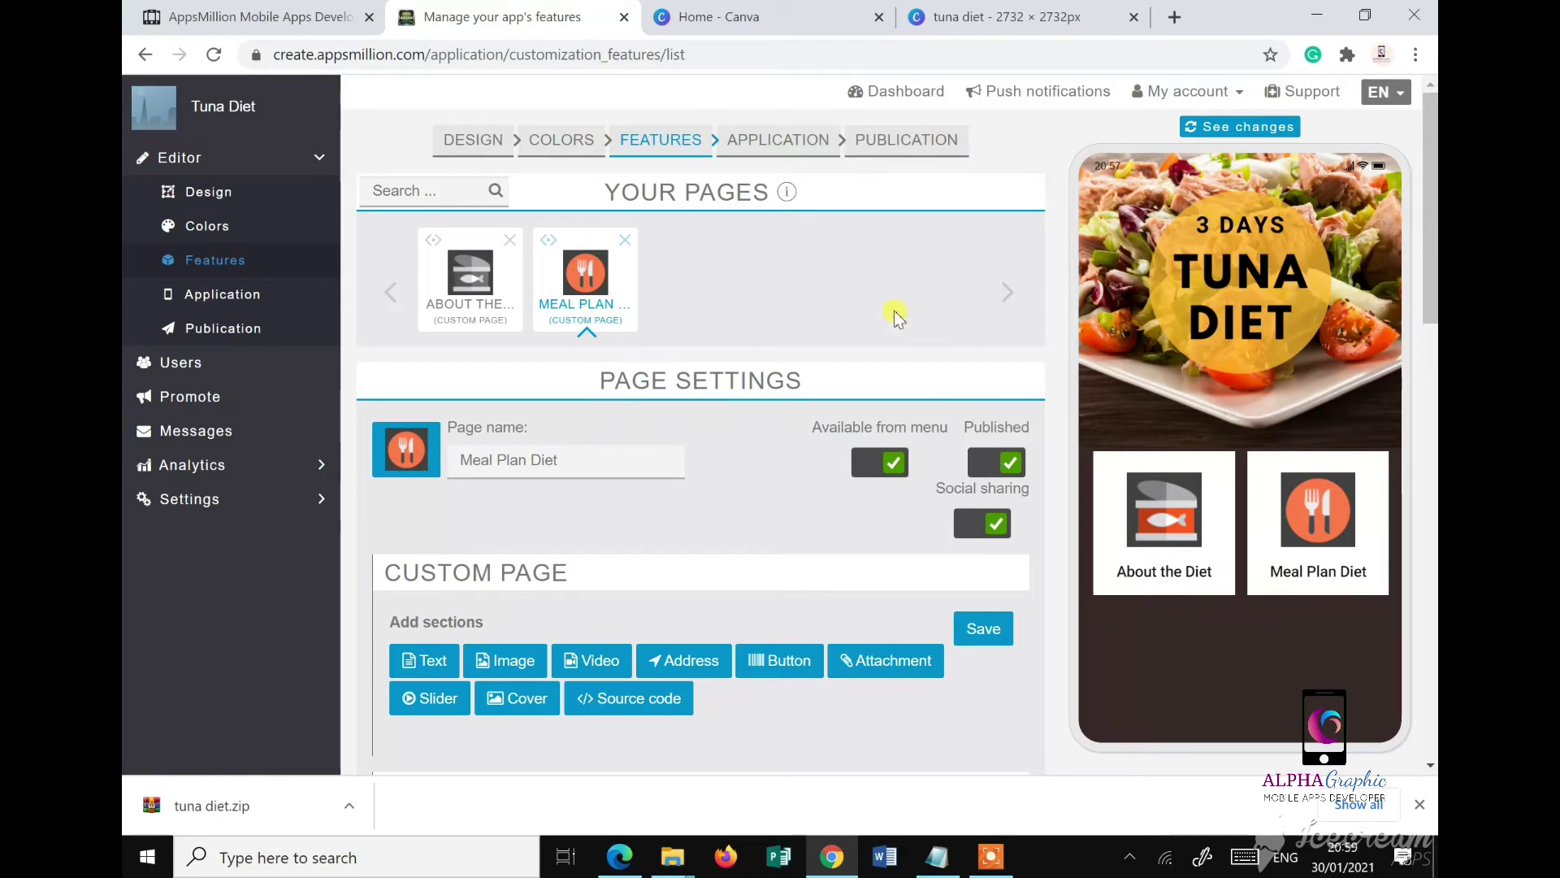
pyautogui.scroll(-9, 736, 549)
pyautogui.scroll(1, 599, 550)
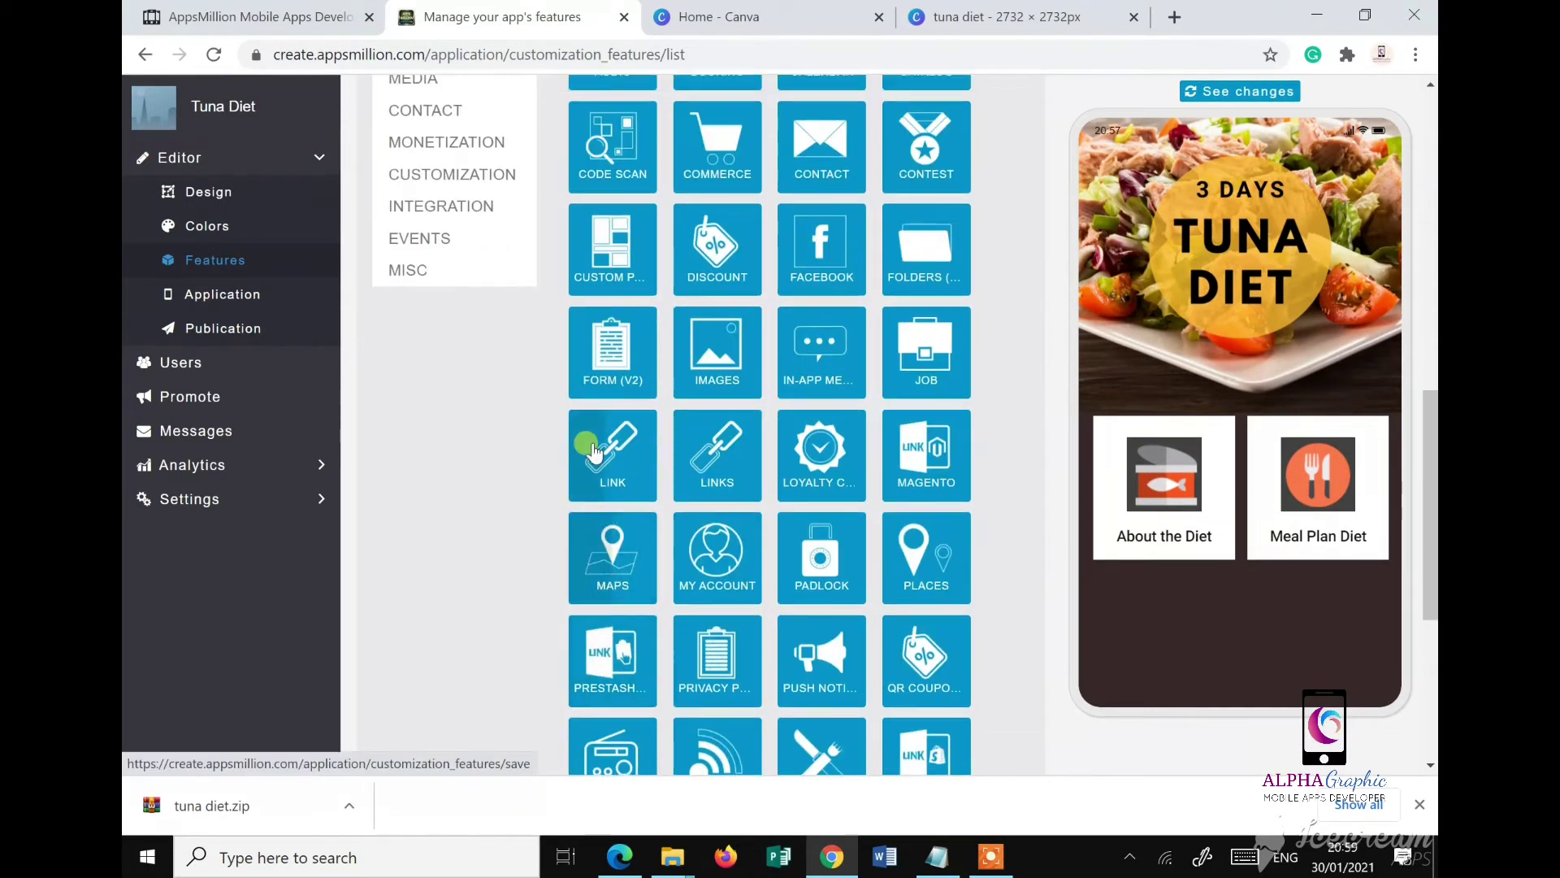
pyautogui.scroll(8, 610, 488)
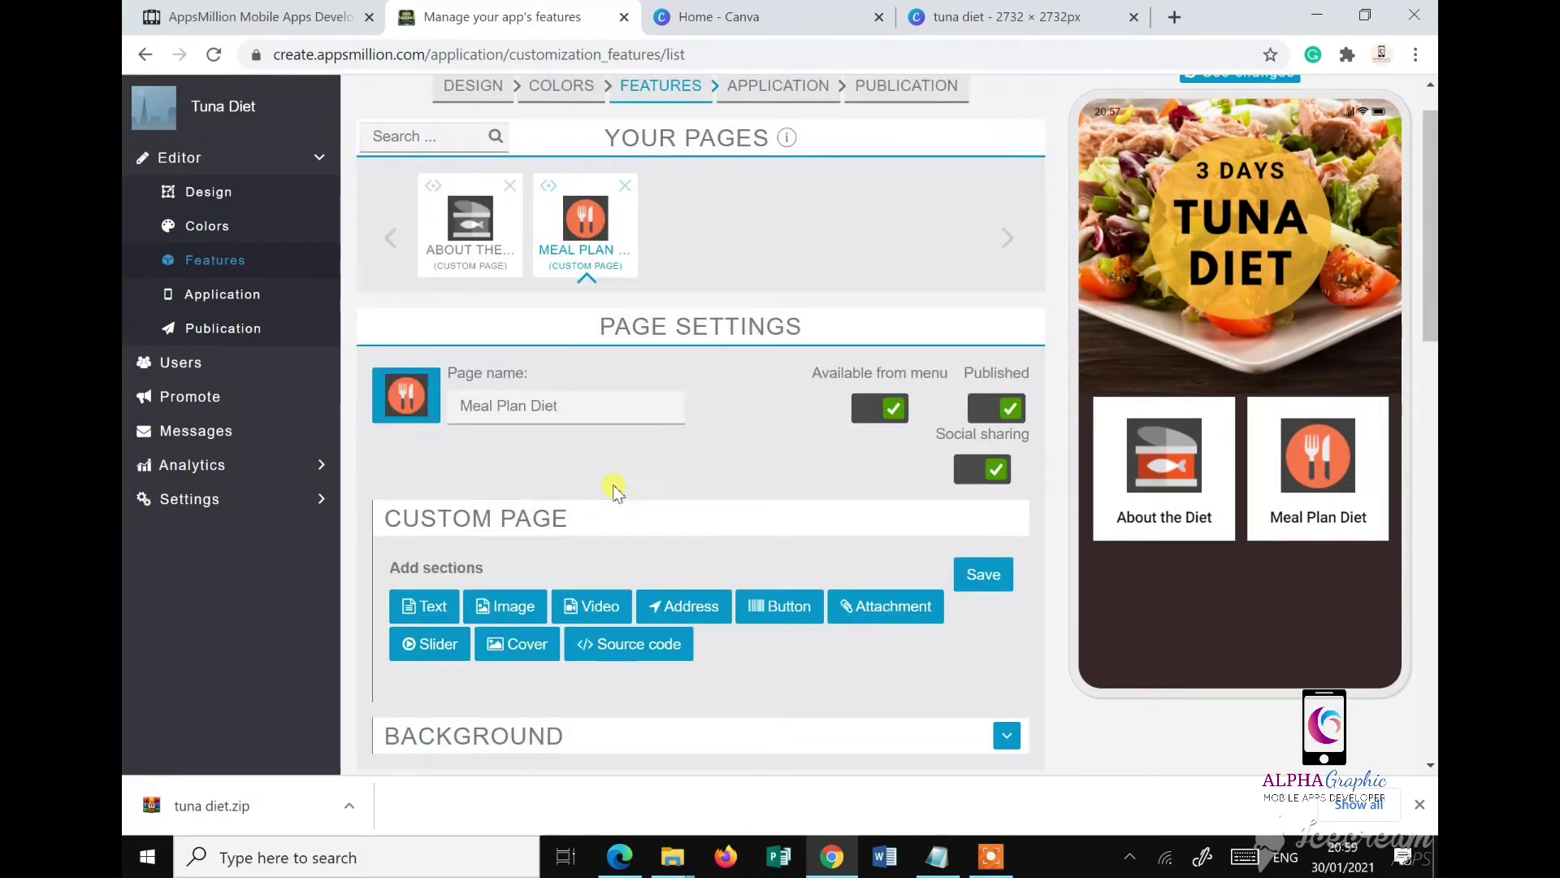
pyautogui.scroll(-8, 612, 487)
pyautogui.click(613, 325)
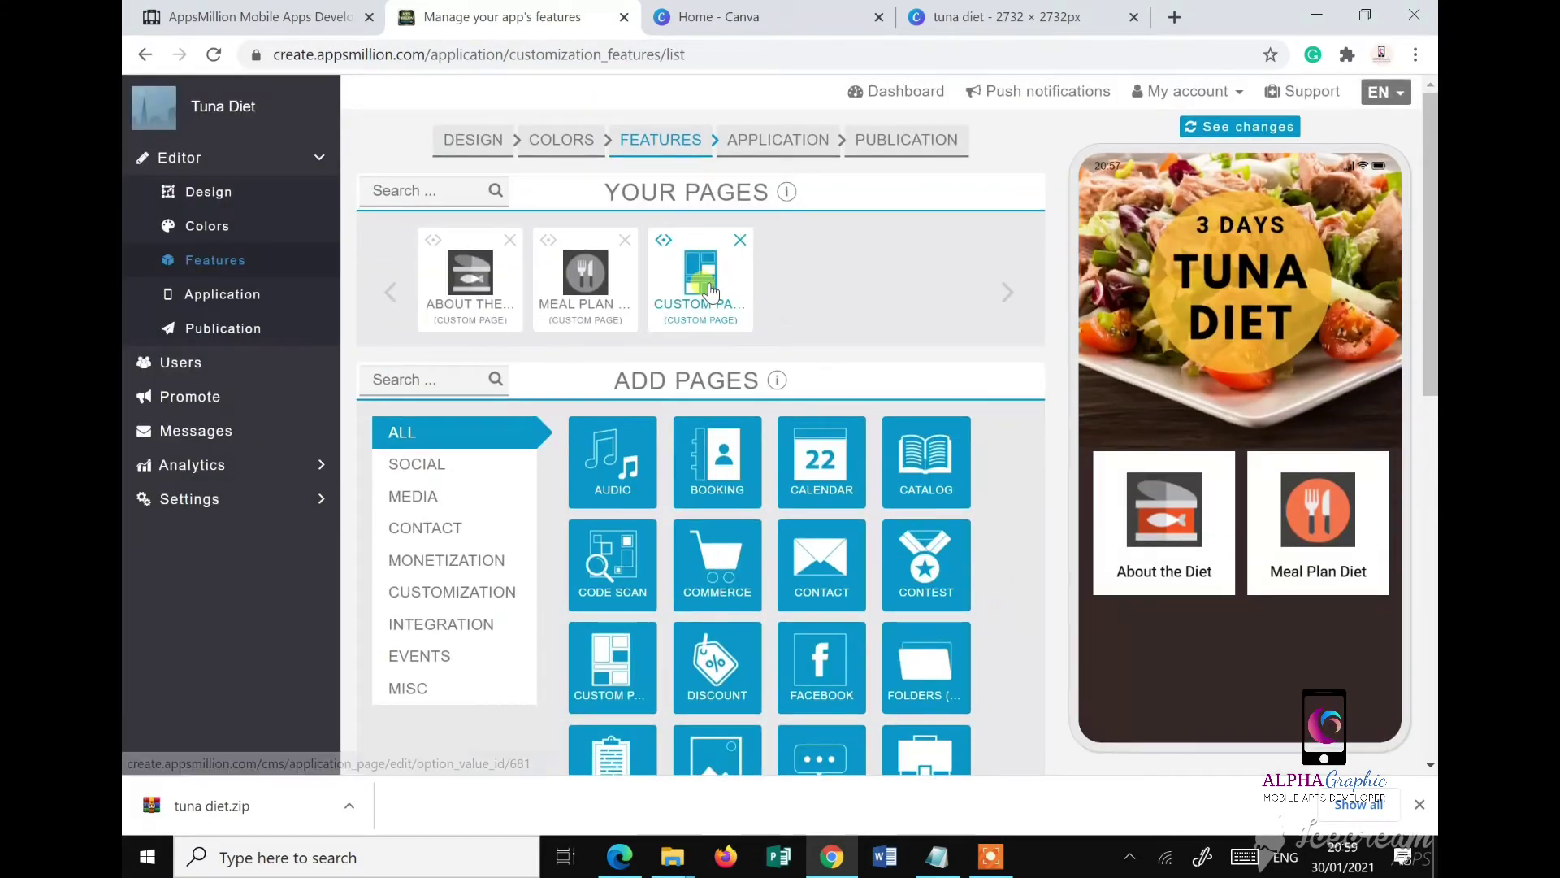
pyautogui.click(710, 290)
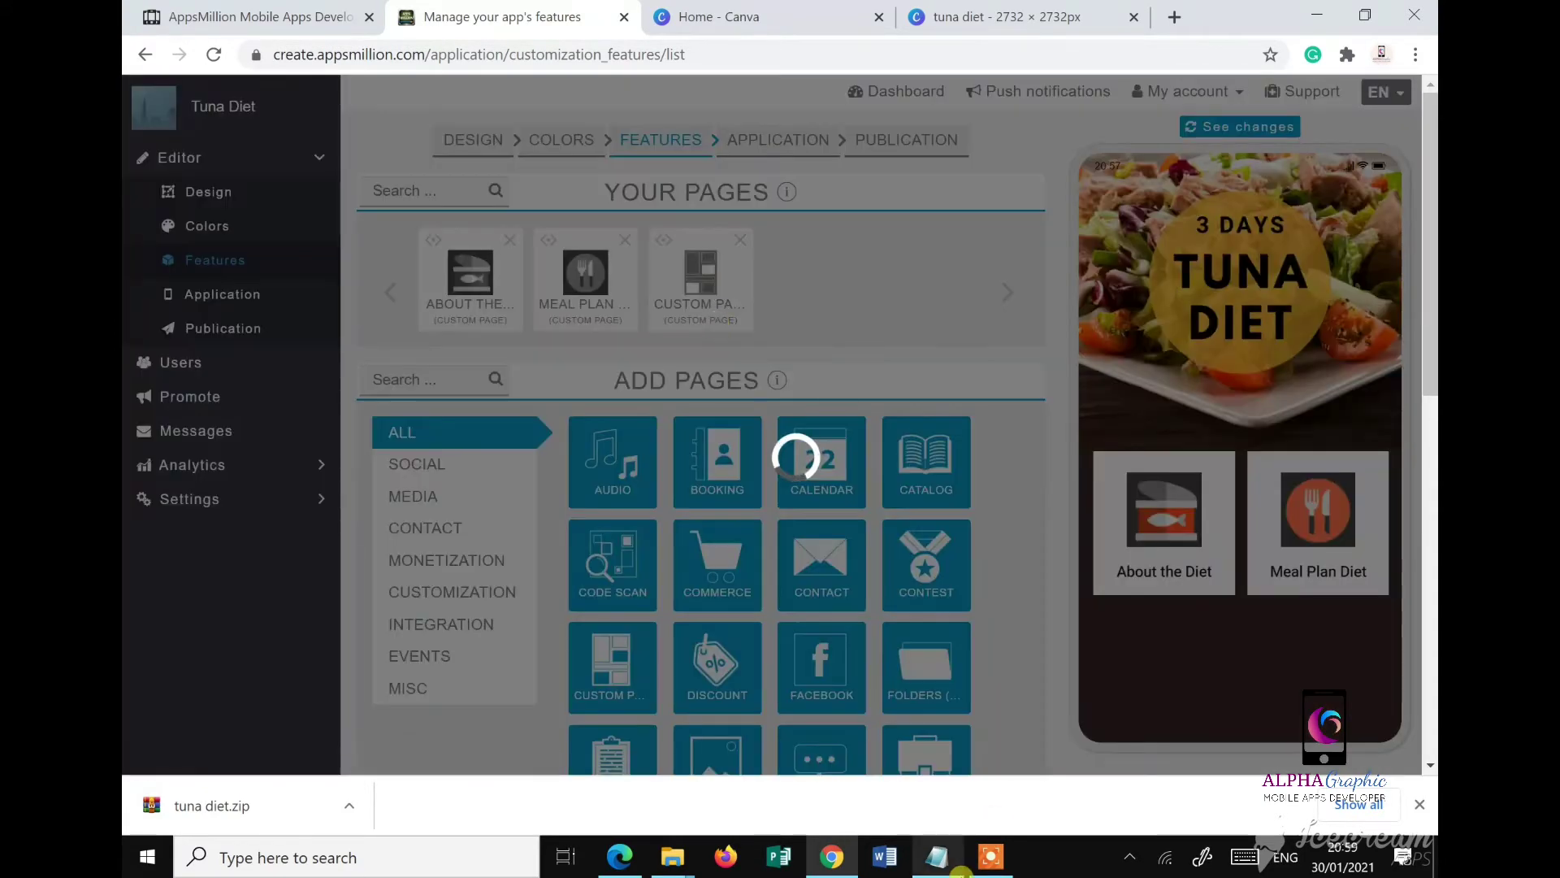
# Step: Check the third main-menu entry in the Notepad list and name the new custom page Workout Plan
pyautogui.click(939, 859)
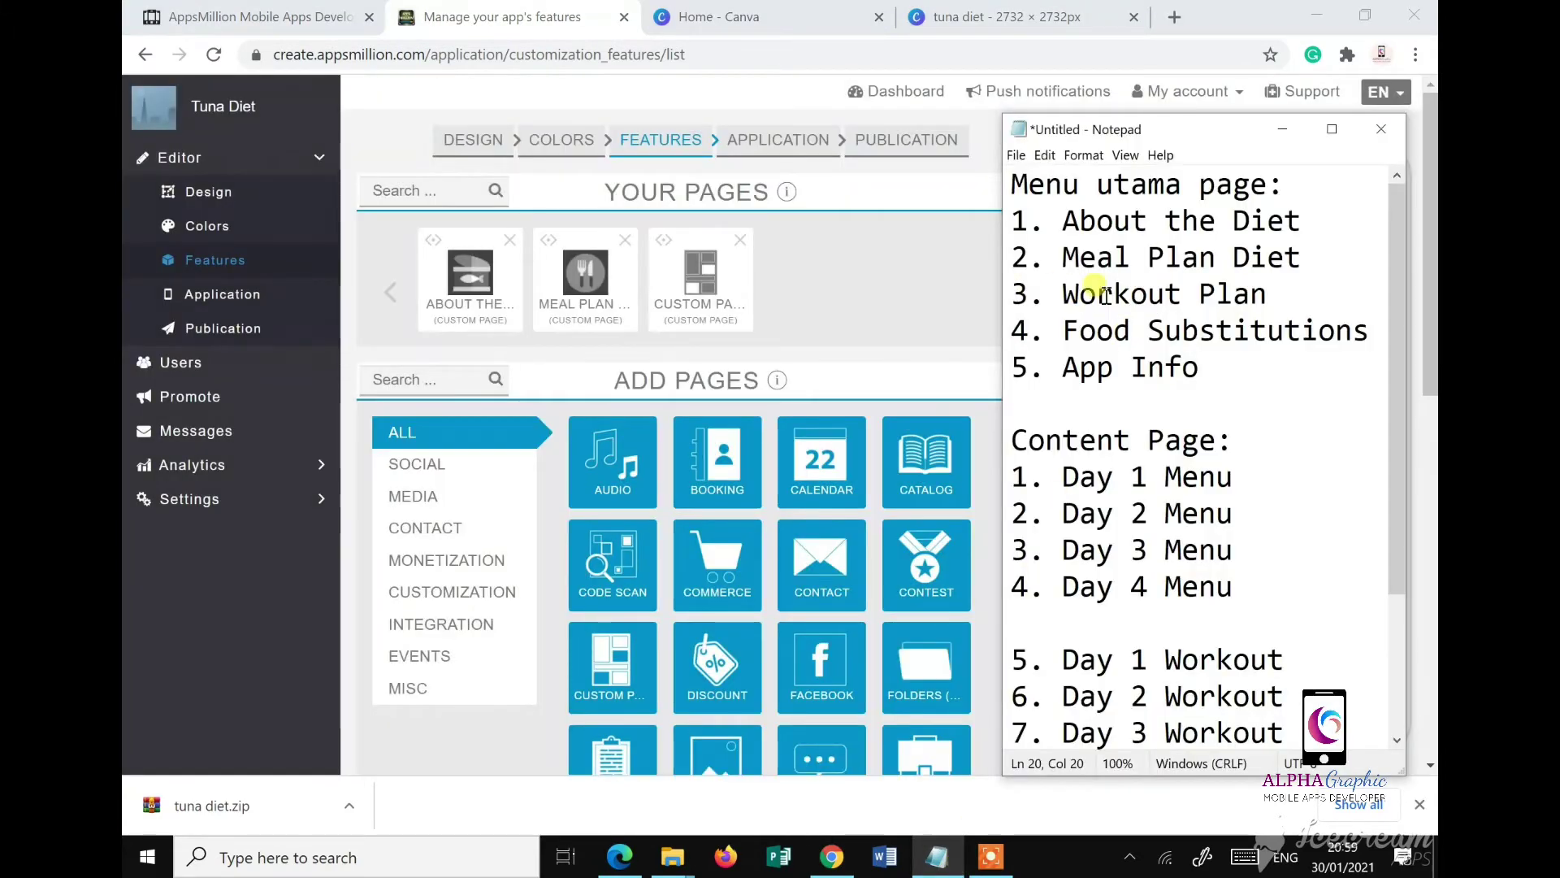
pyautogui.click(690, 309)
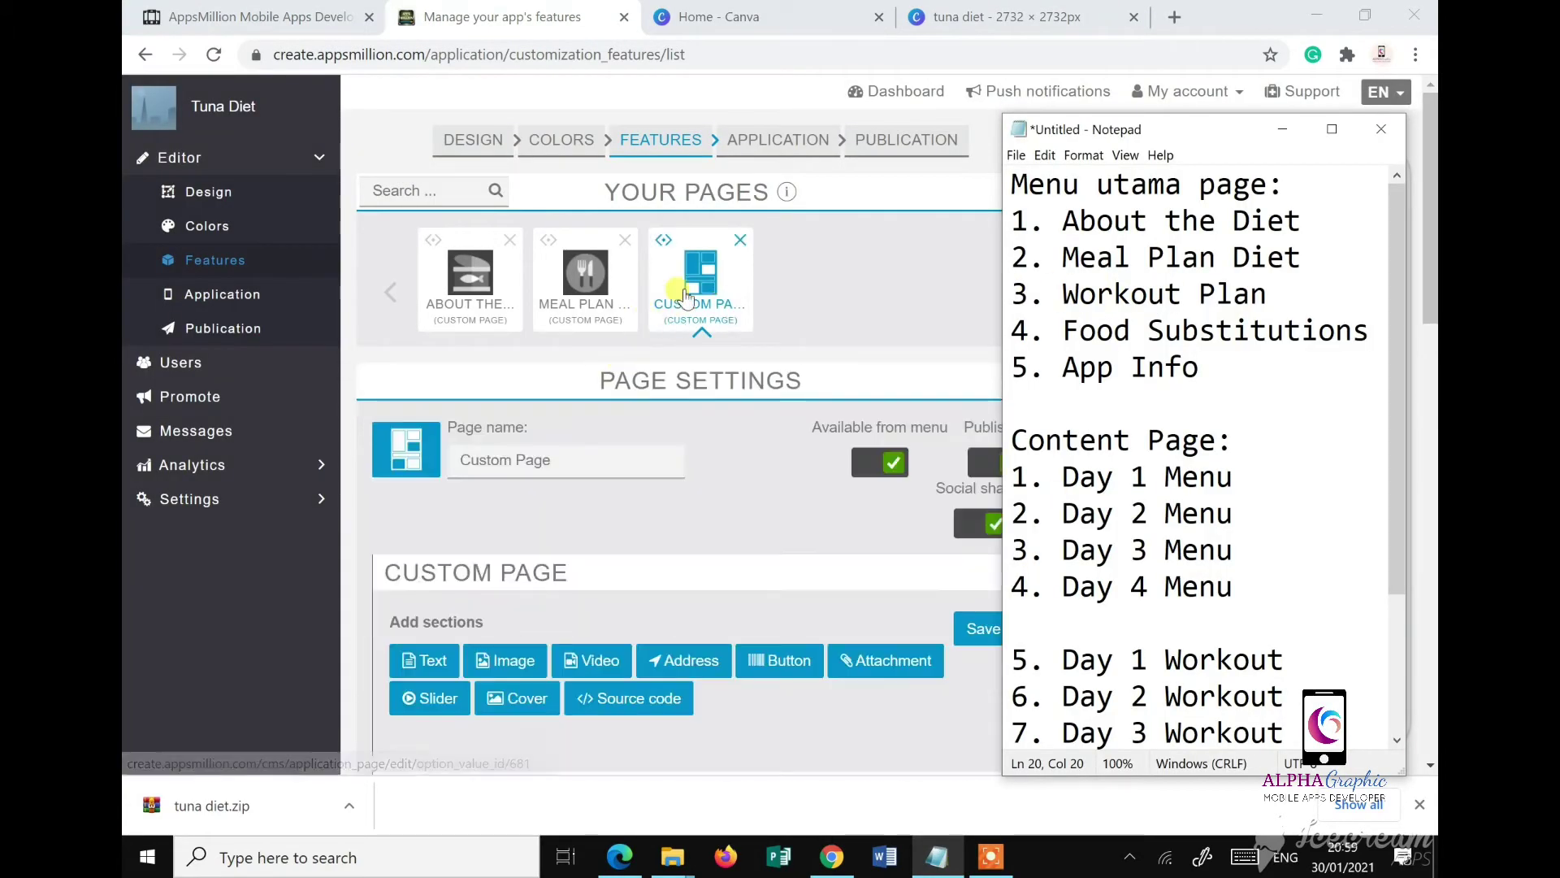
pyautogui.moveTo(557, 460); pyautogui.dragTo(419, 466)
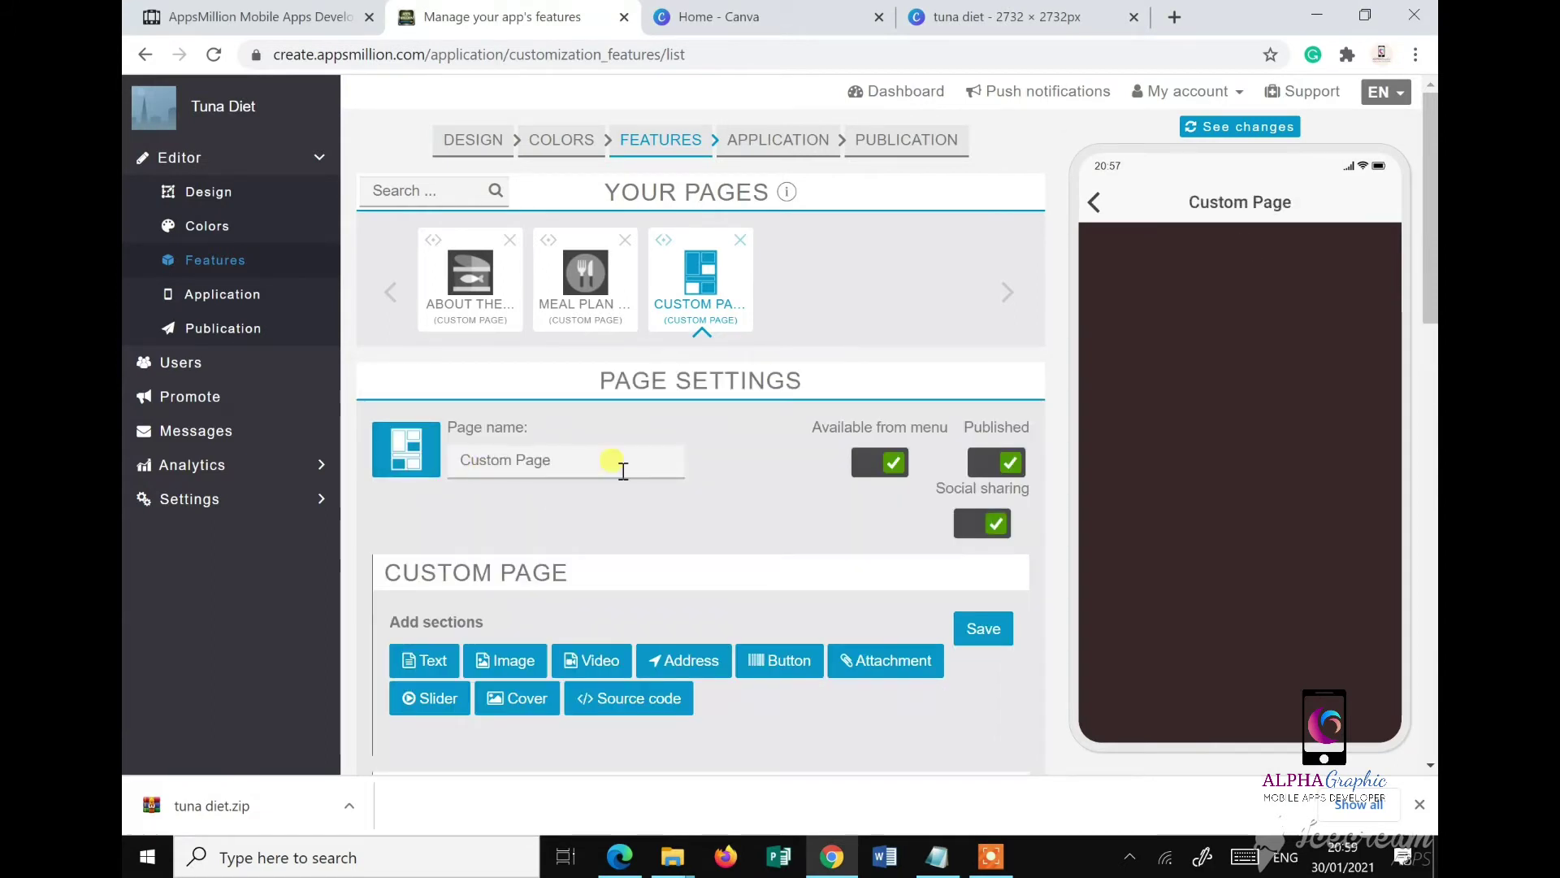
pyautogui.moveTo(587, 470); pyautogui.dragTo(422, 473)
pyautogui.write('Wo')
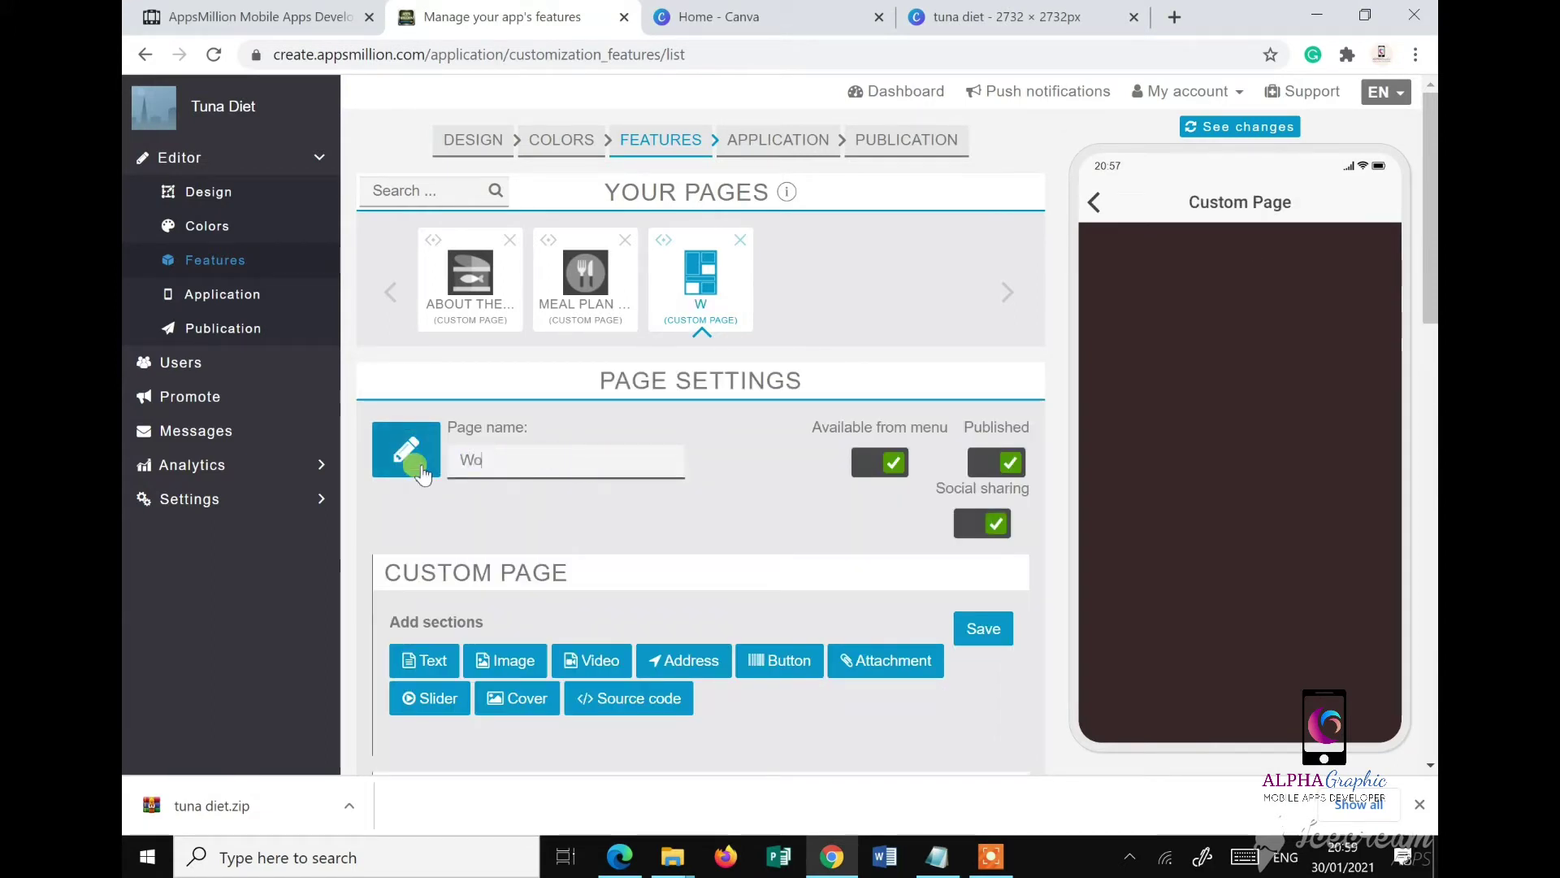
pyautogui.write('rkout Plan')
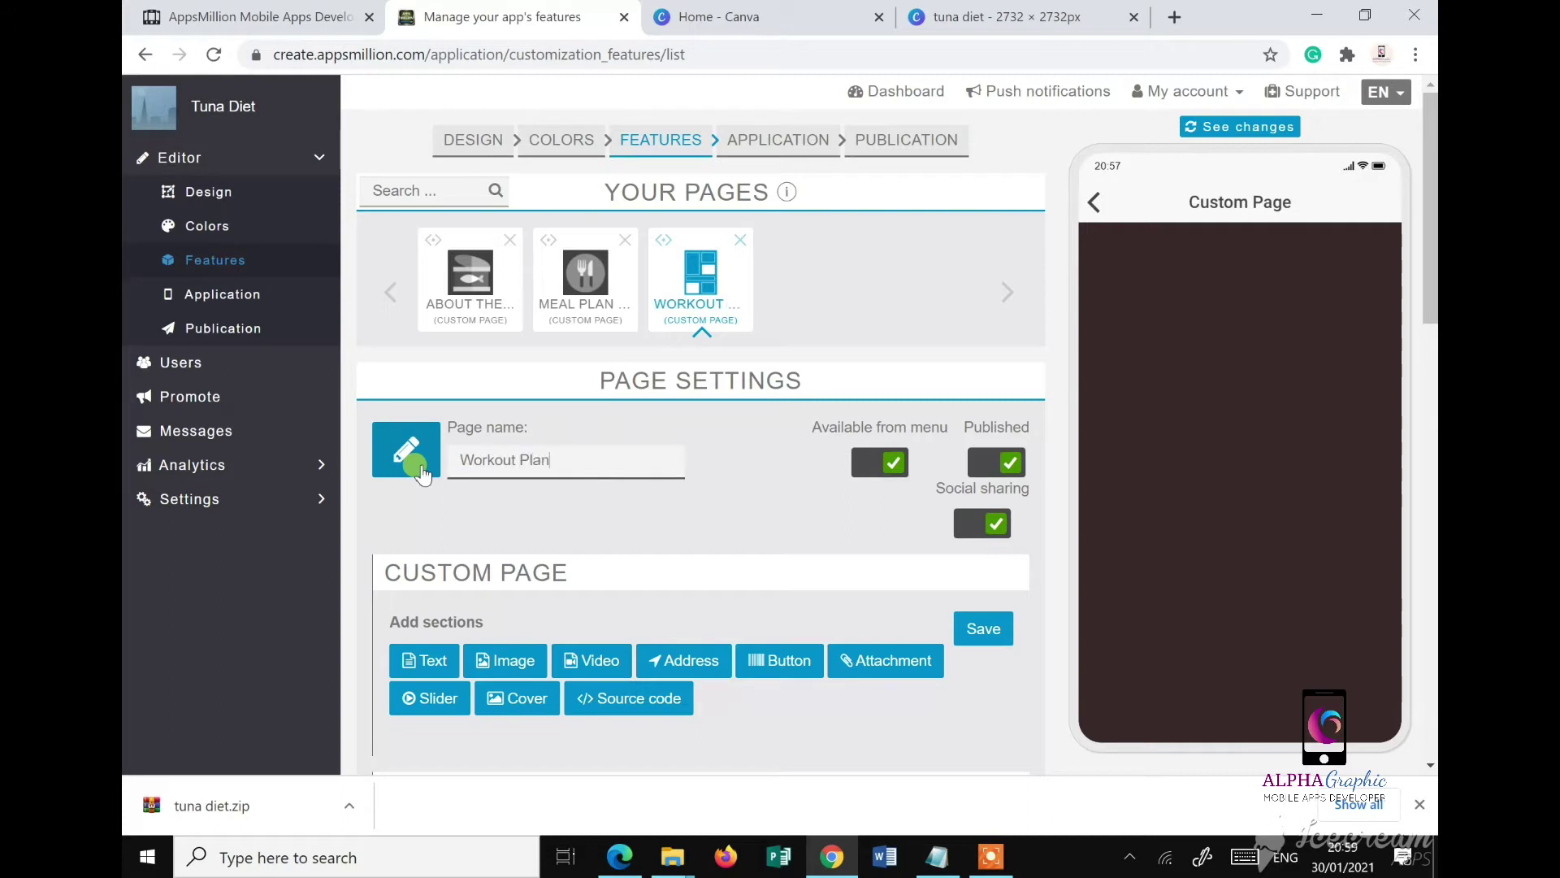
# Step: Upload the button-workoutplan image as a new icon for the Workout Plan page
pyautogui.click(408, 451)
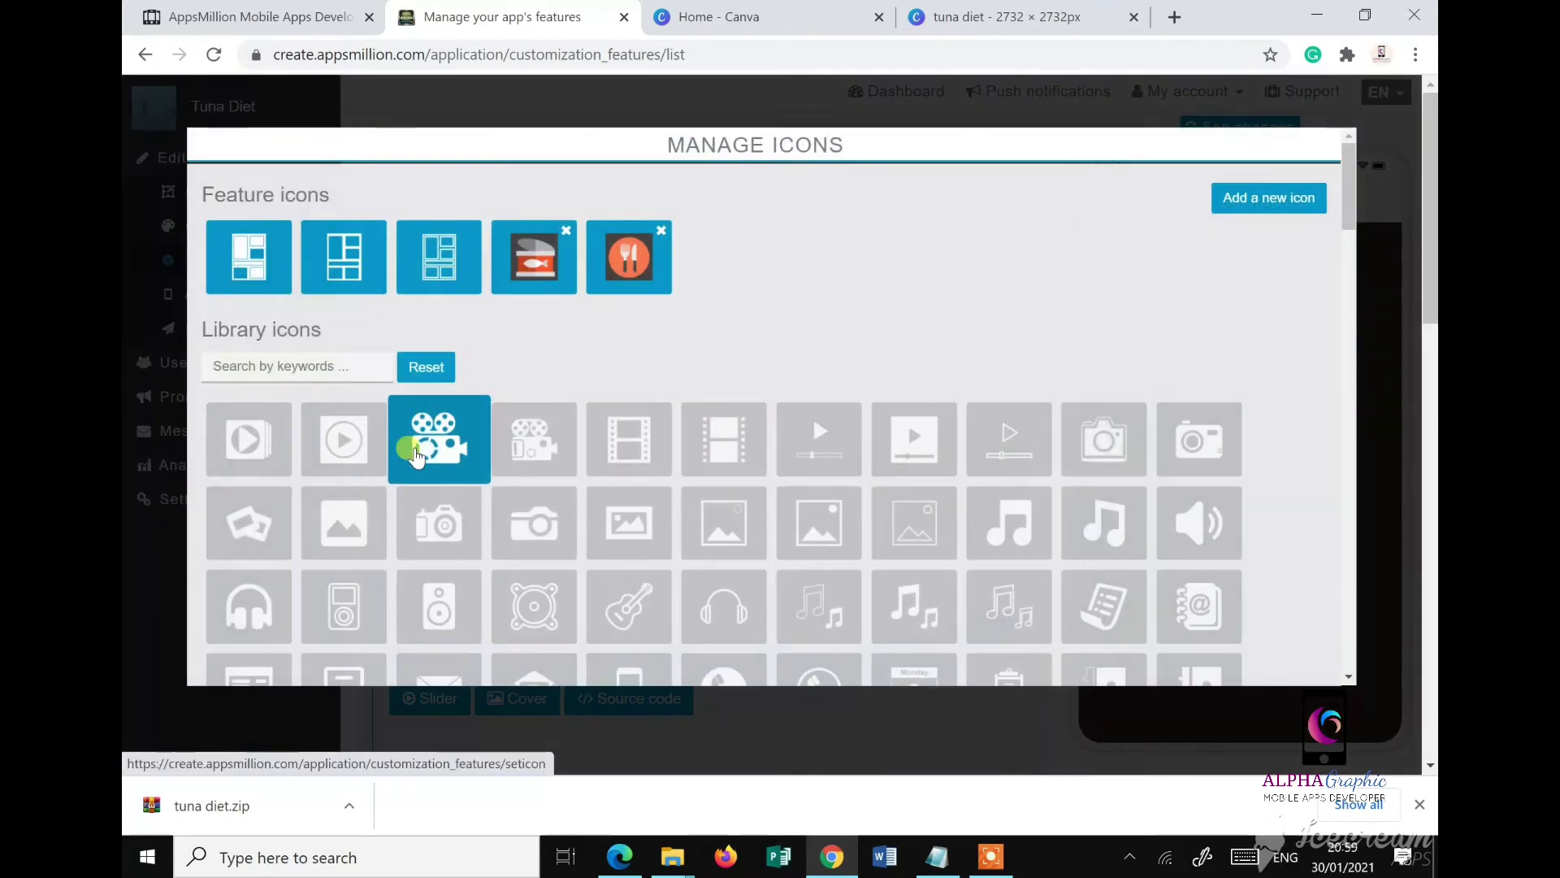
pyautogui.click(1222, 201)
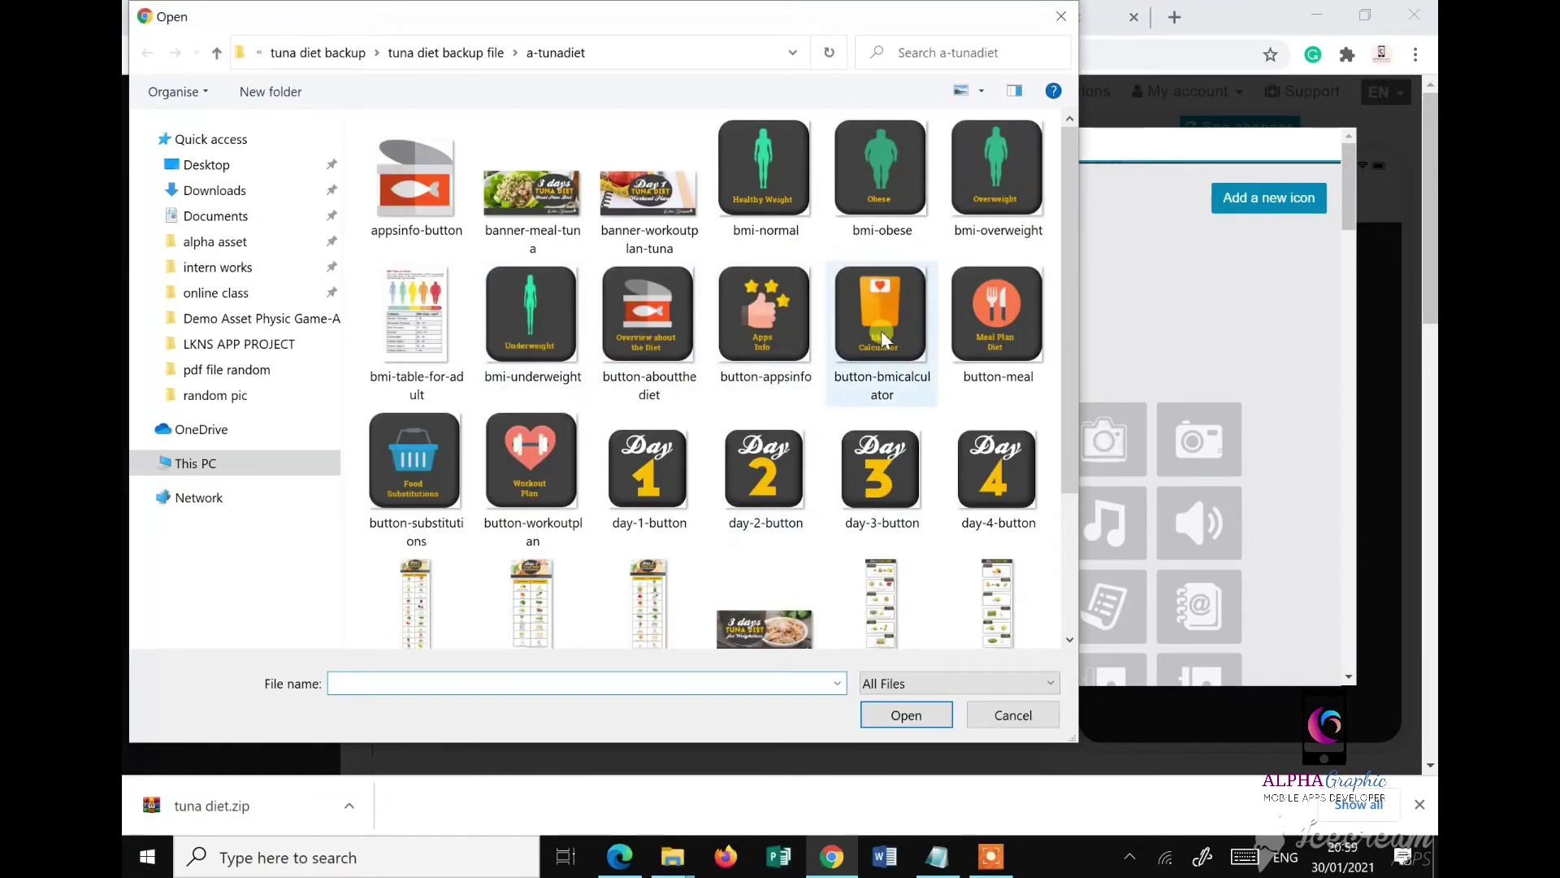
pyautogui.click(530, 467)
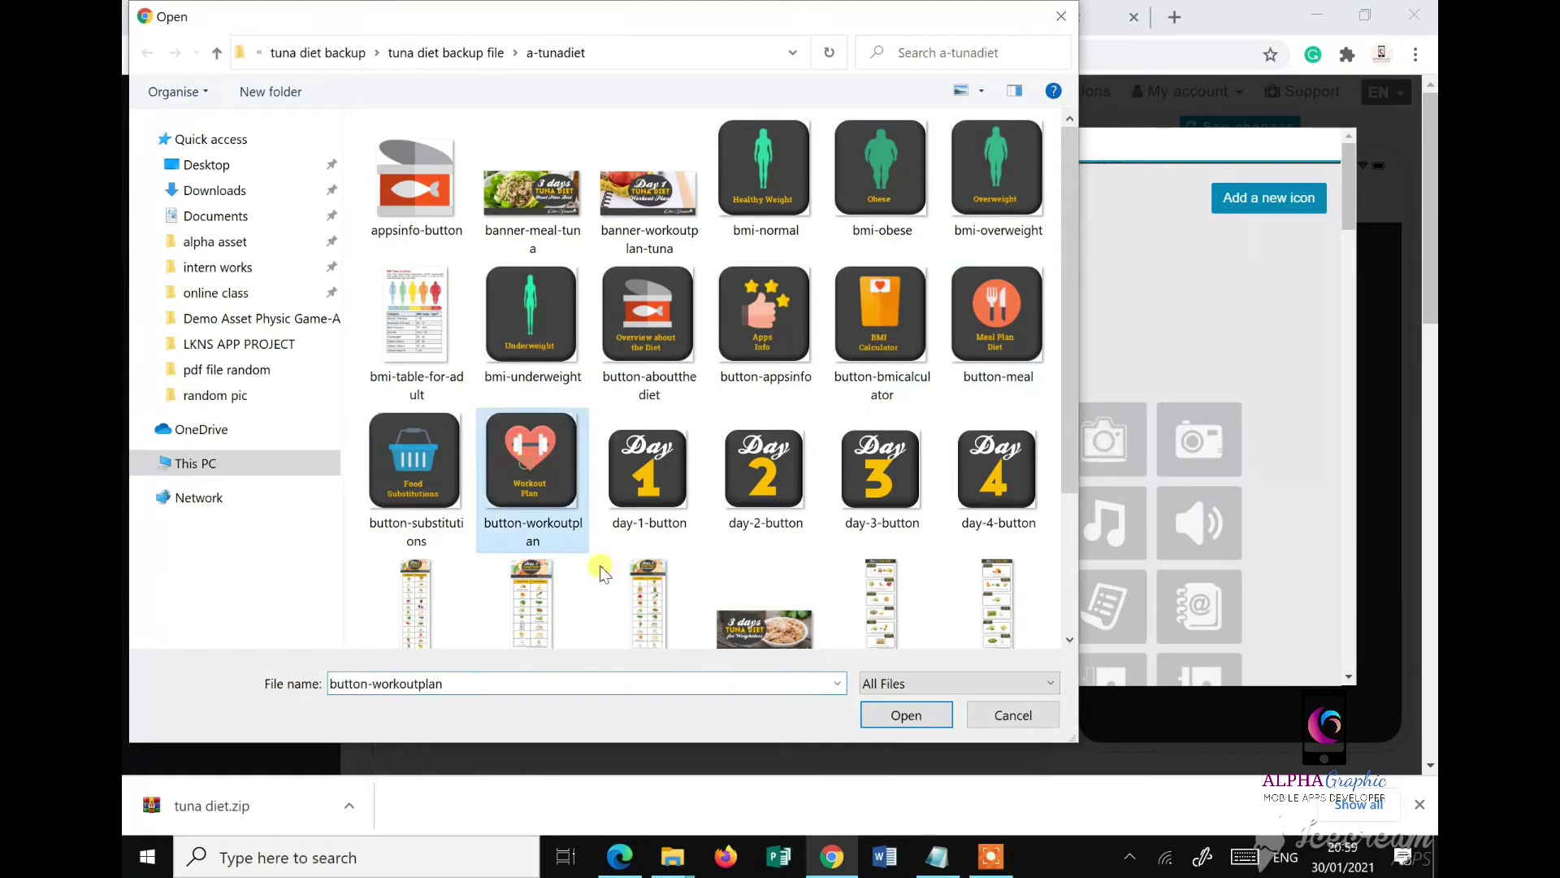
pyautogui.click(927, 717)
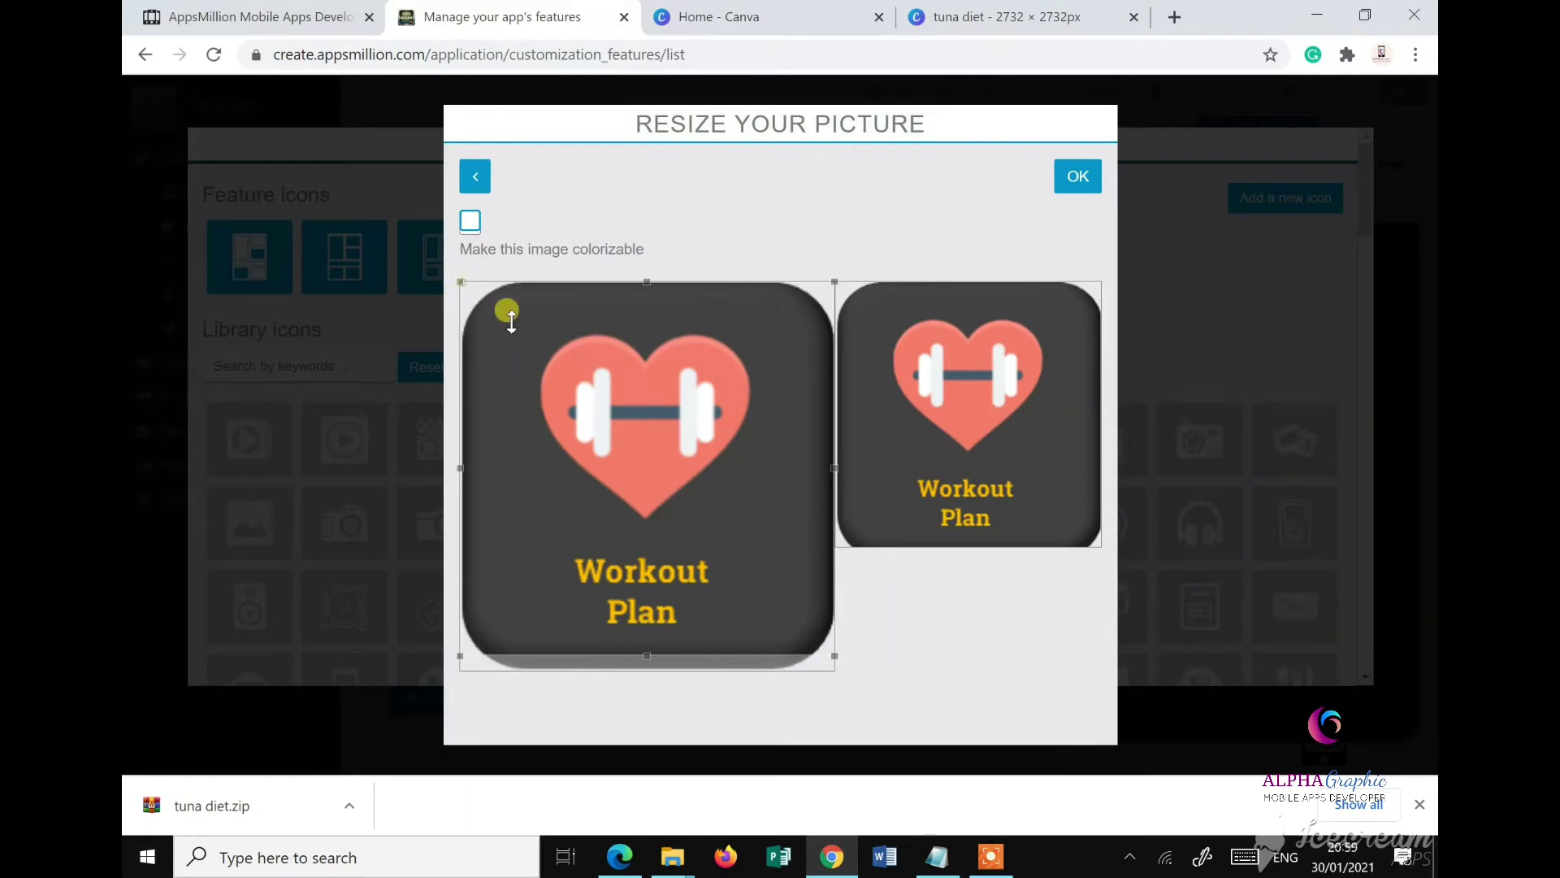
# Step: Crop the new icon to the heart-and-dumbbell symbol, leaving out its caption, and assign it to the Workout Plan page
pyautogui.moveTo(511, 321); pyautogui.dragTo(512, 333)
pyautogui.moveTo(831, 654); pyautogui.dragTo(751, 574)
pyautogui.moveTo(676, 460); pyautogui.dragTo(682, 411)
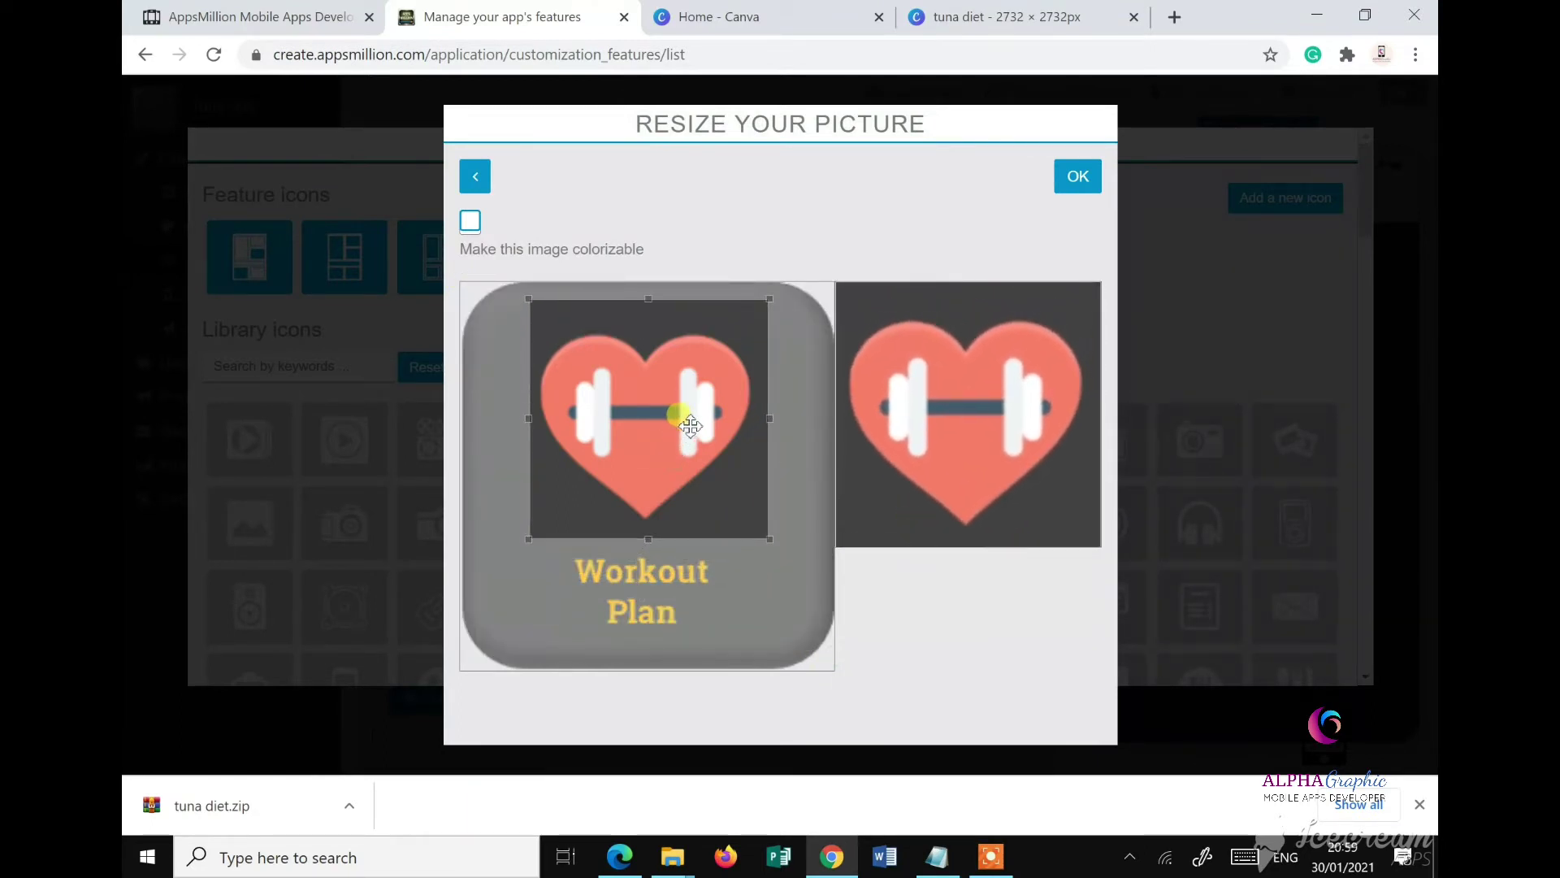
pyautogui.click(1091, 172)
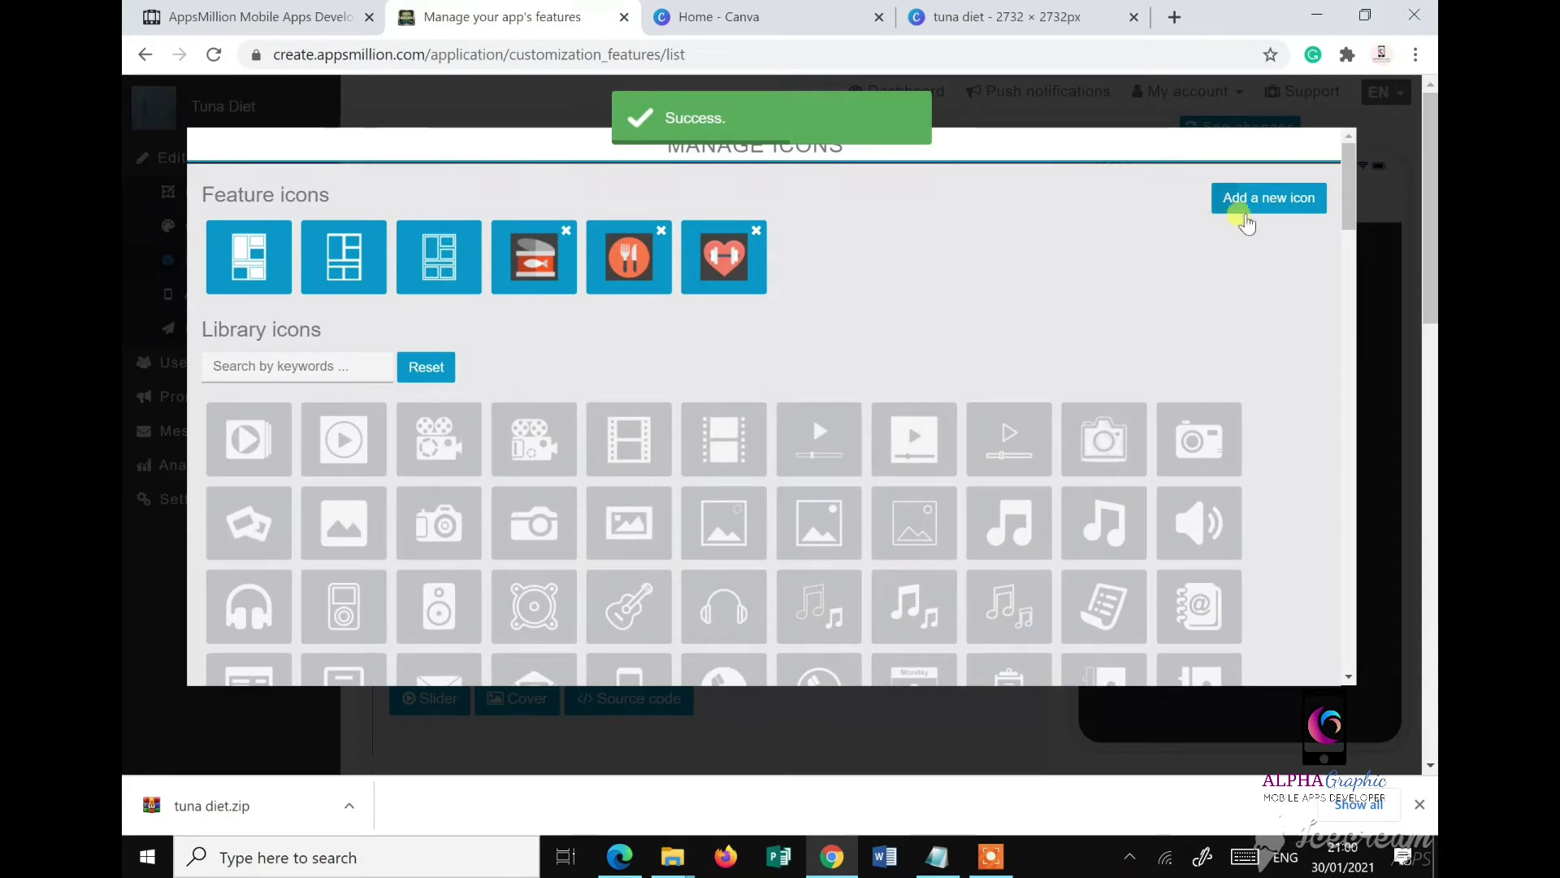
pyautogui.click(723, 262)
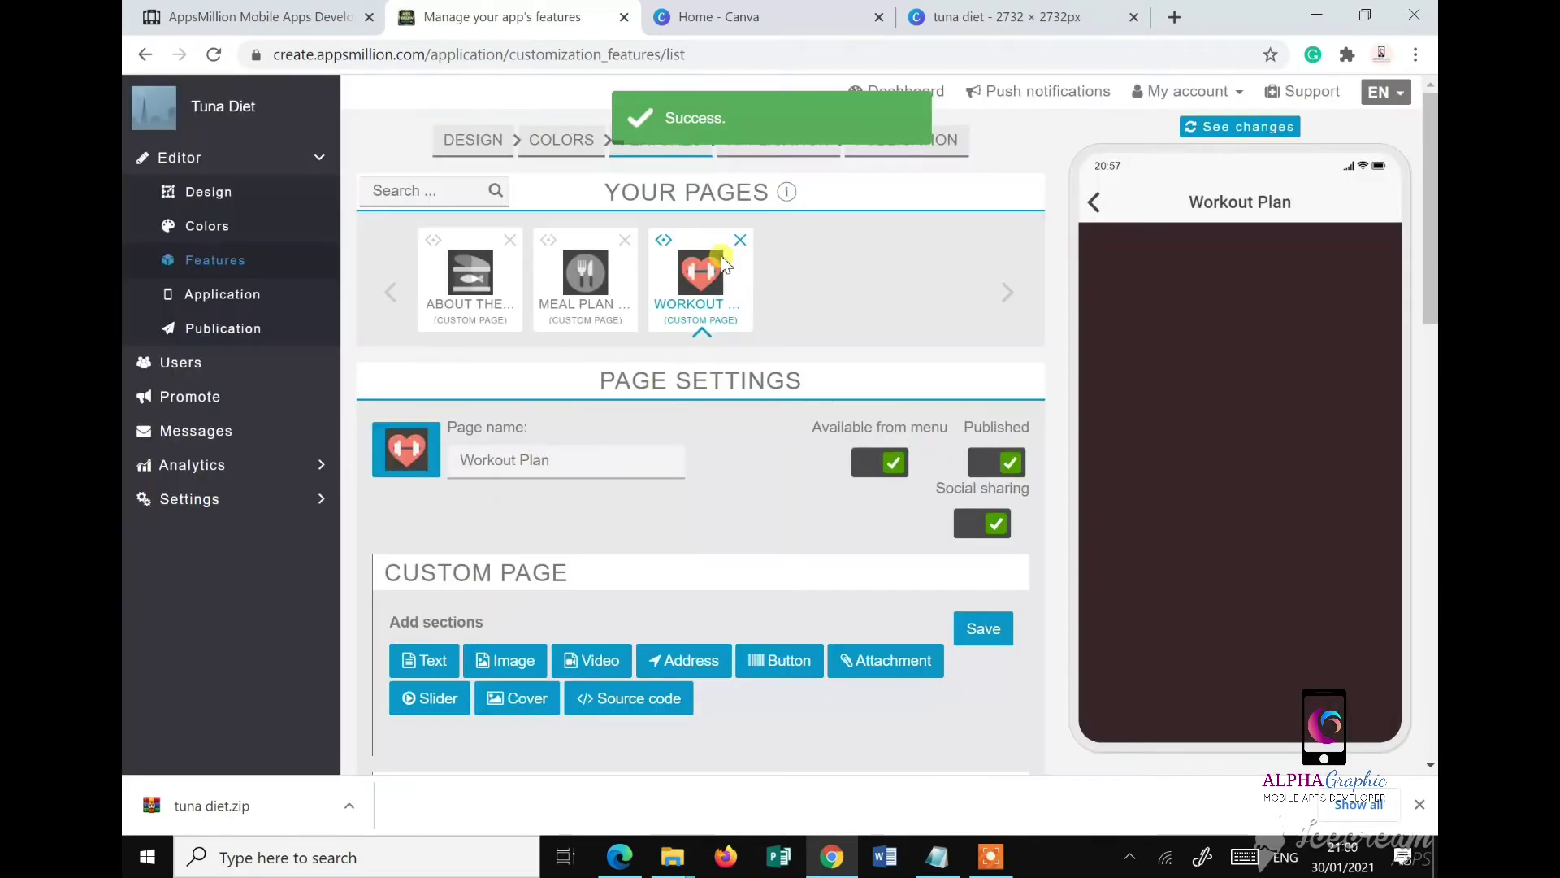
# Step: Add a fourth custom page to the app, check the Notepad list for its name, and open its page settings
pyautogui.scroll(-1, 687, 516)
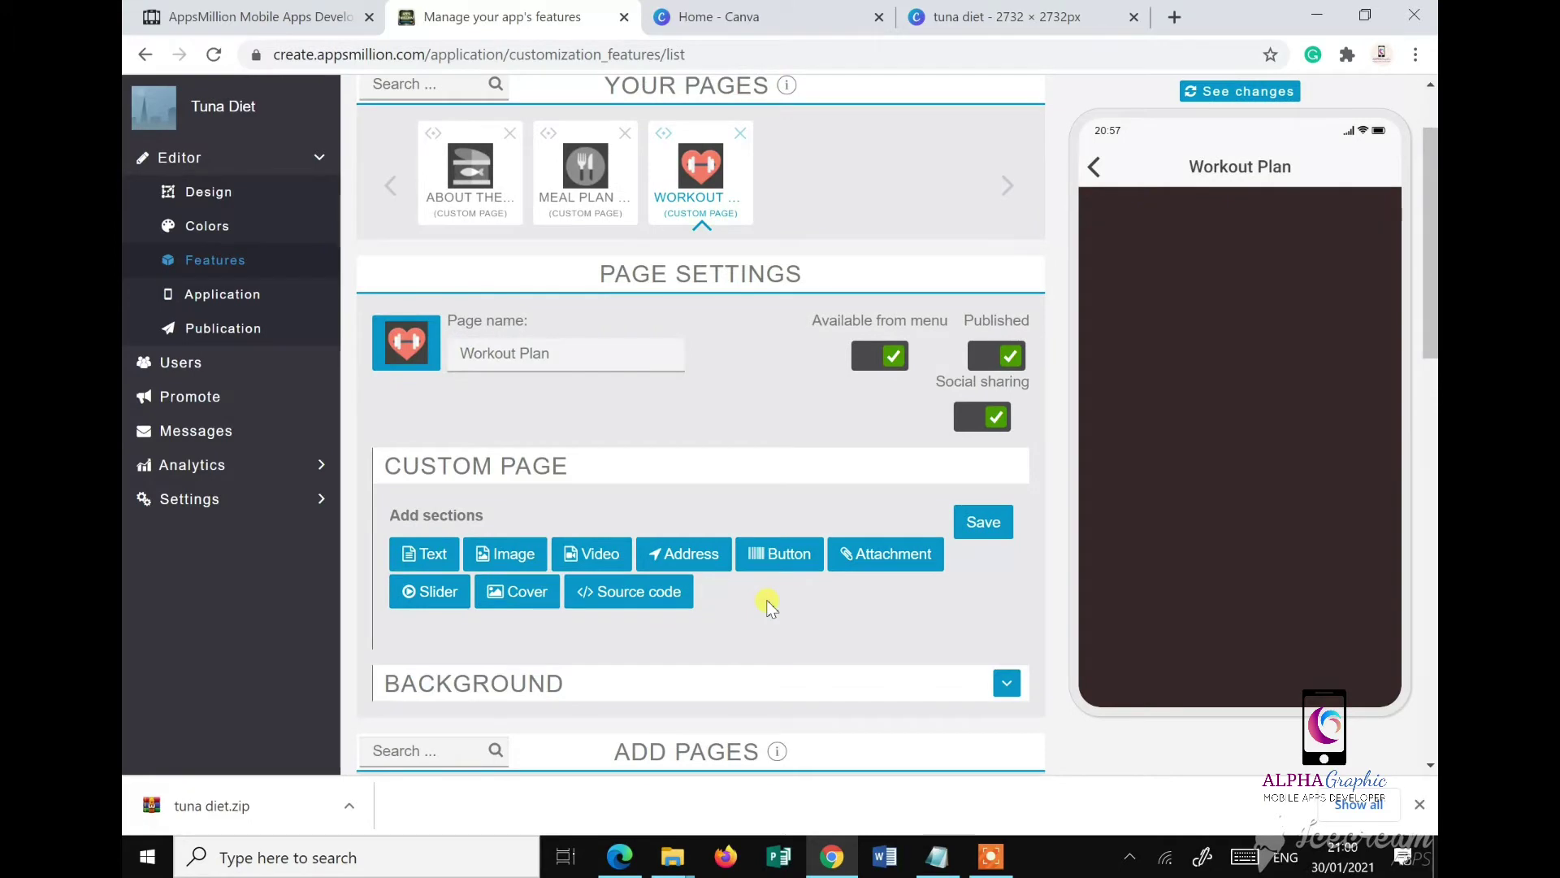
pyautogui.scroll(1, 768, 604)
pyautogui.scroll(-5, 845, 748)
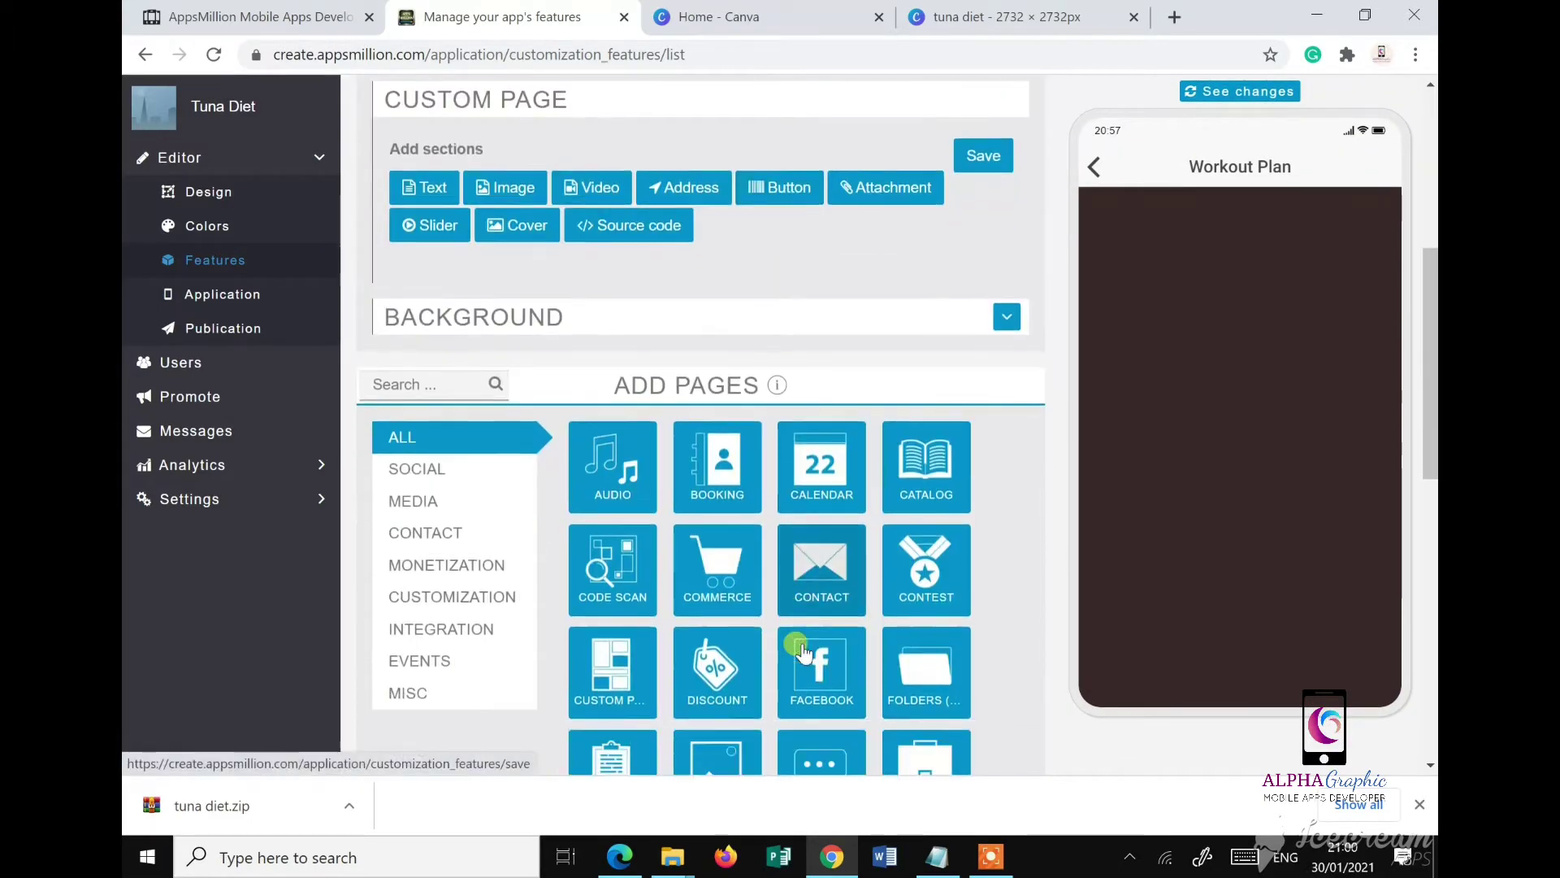
pyautogui.click(611, 616)
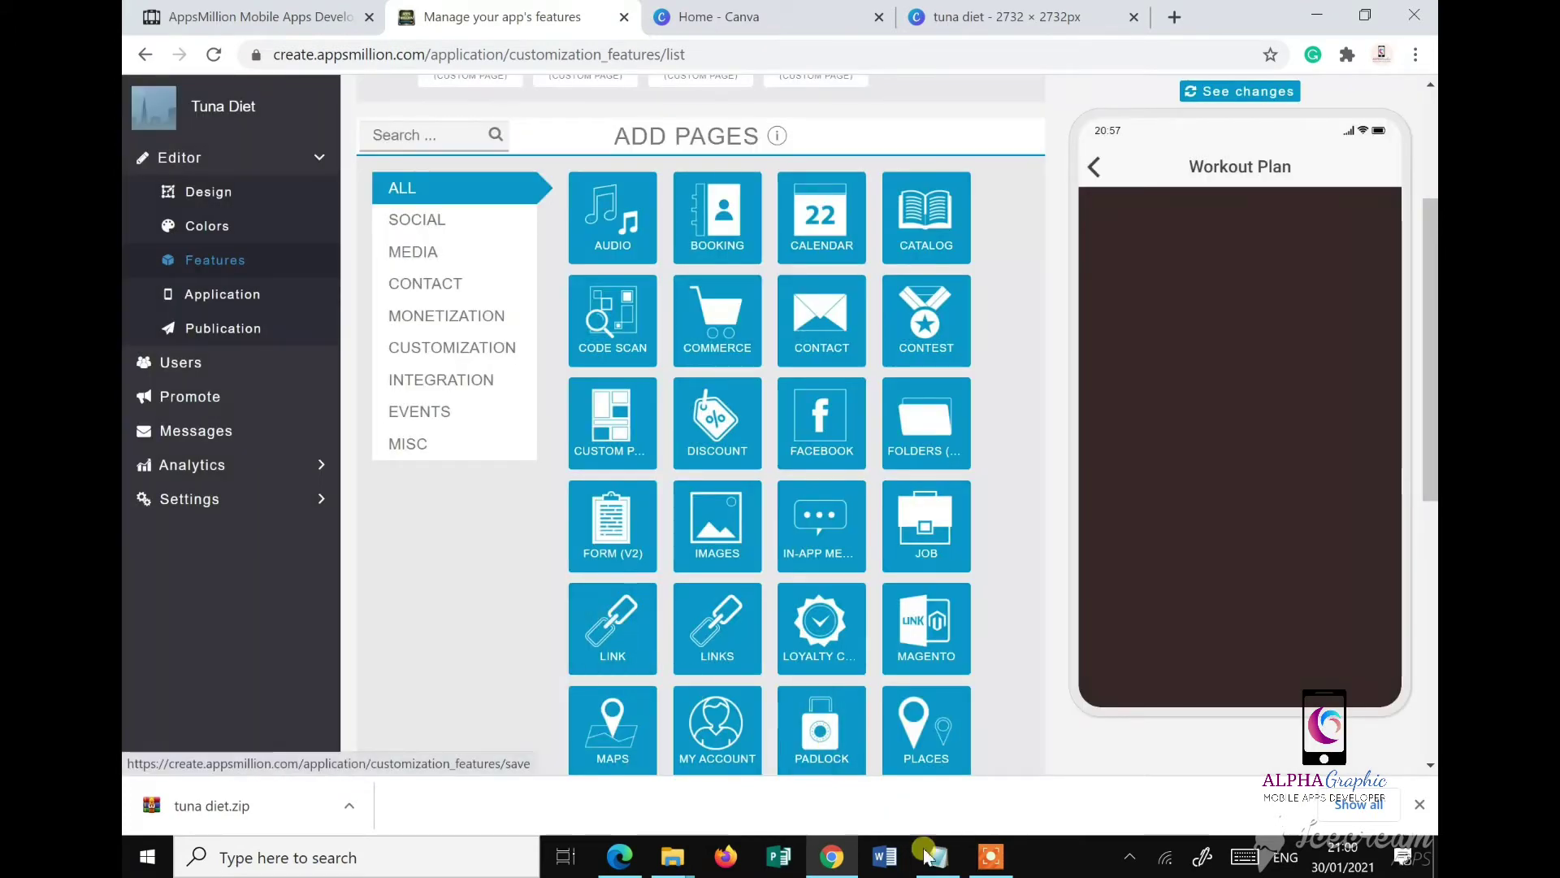
pyautogui.click(937, 856)
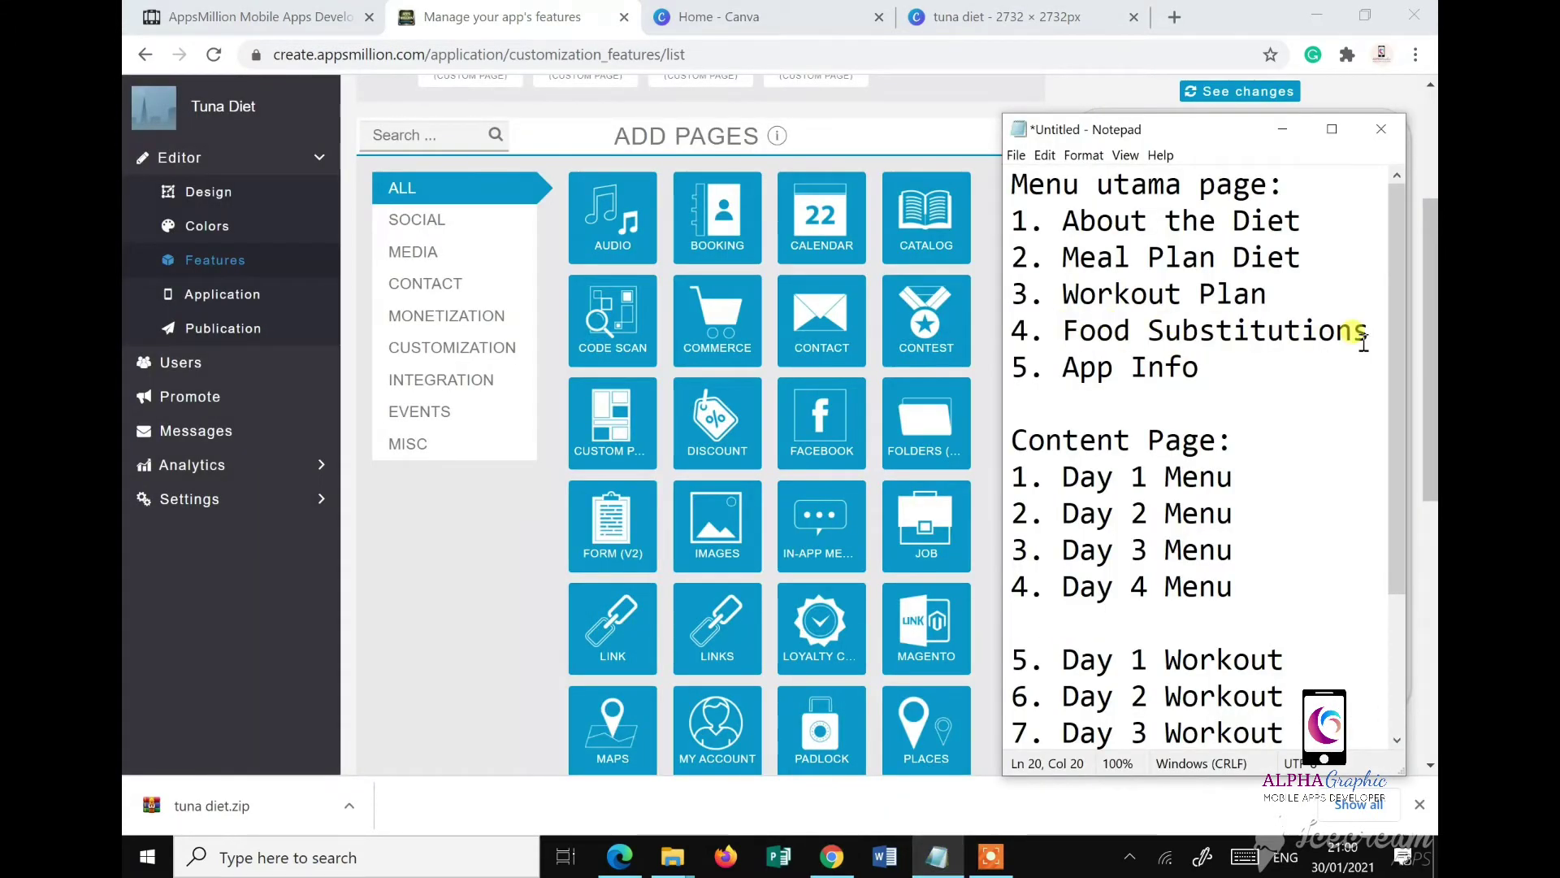
pyautogui.scroll(3, 825, 252)
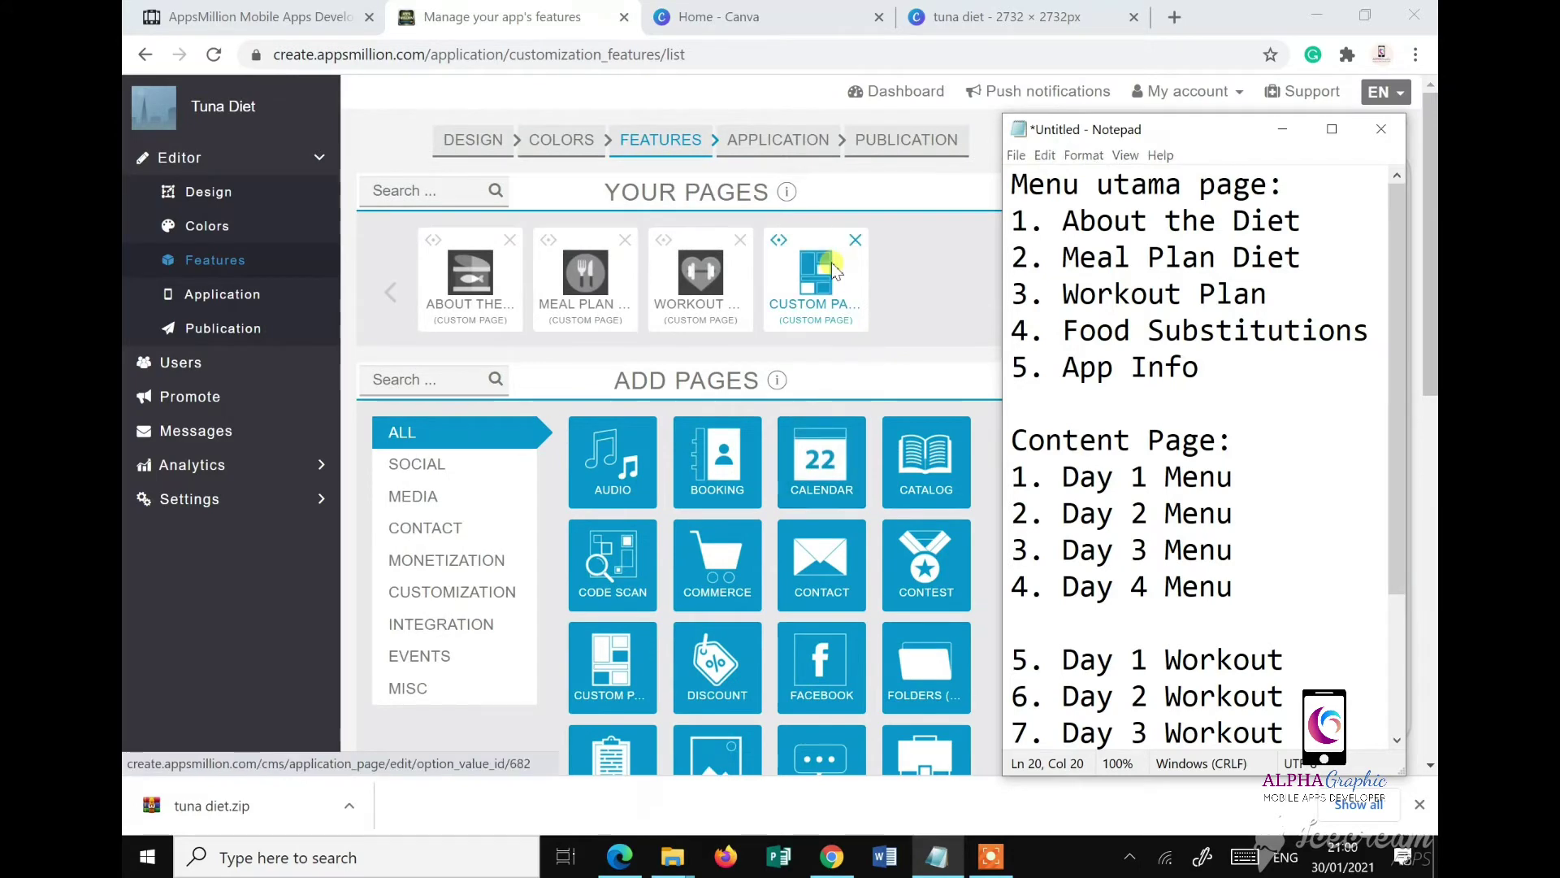
pyautogui.click(834, 271)
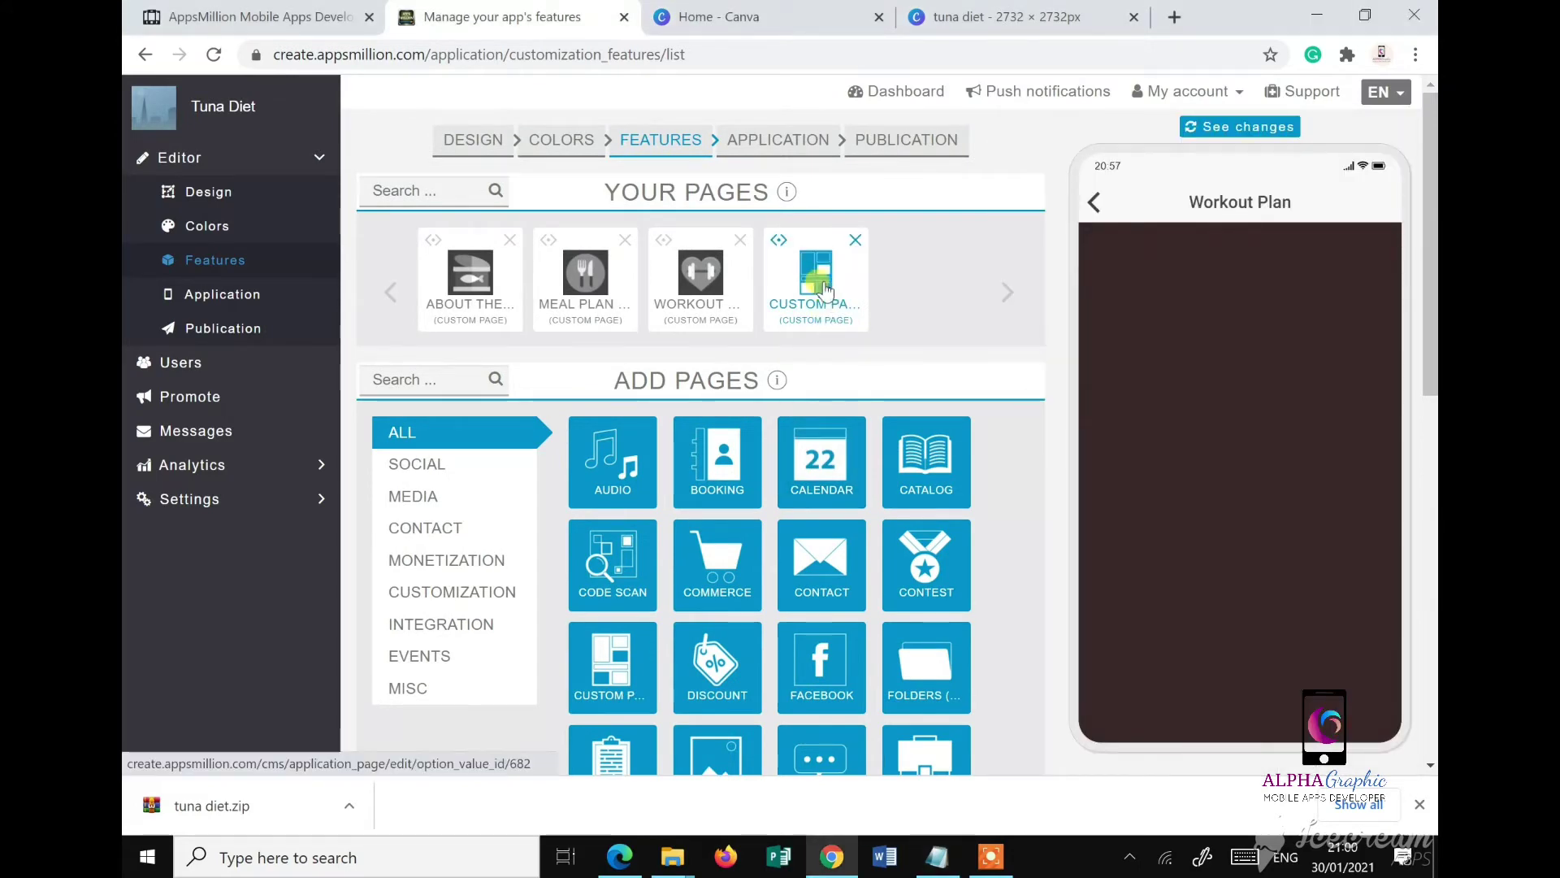
pyautogui.click(808, 281)
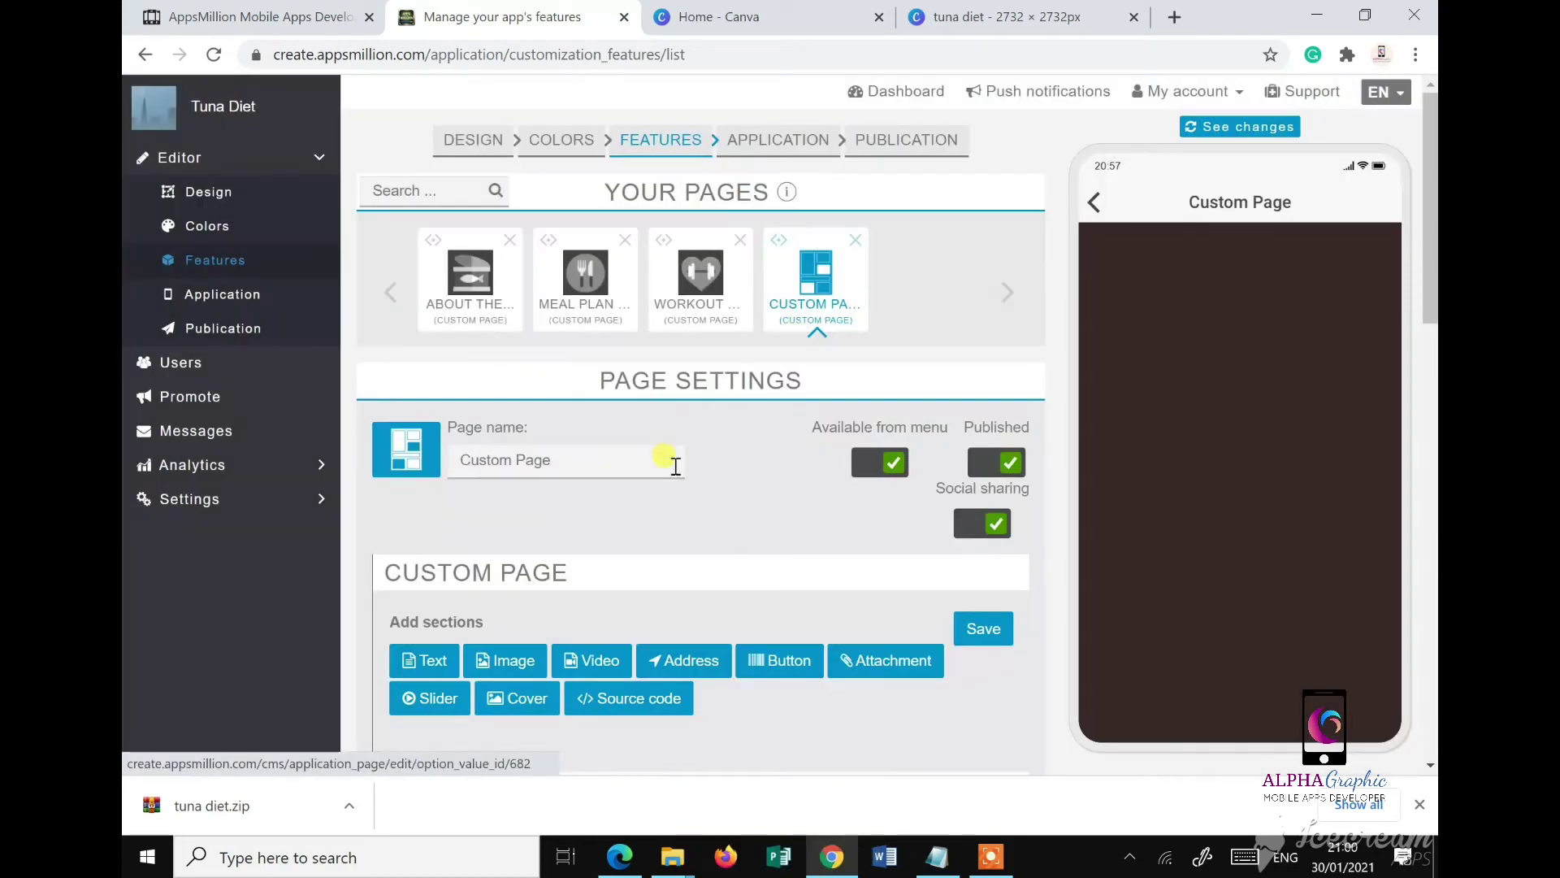
# Step: Rename the fourth custom page as Food Substitutions
pyautogui.moveTo(599, 461); pyautogui.dragTo(460, 460)
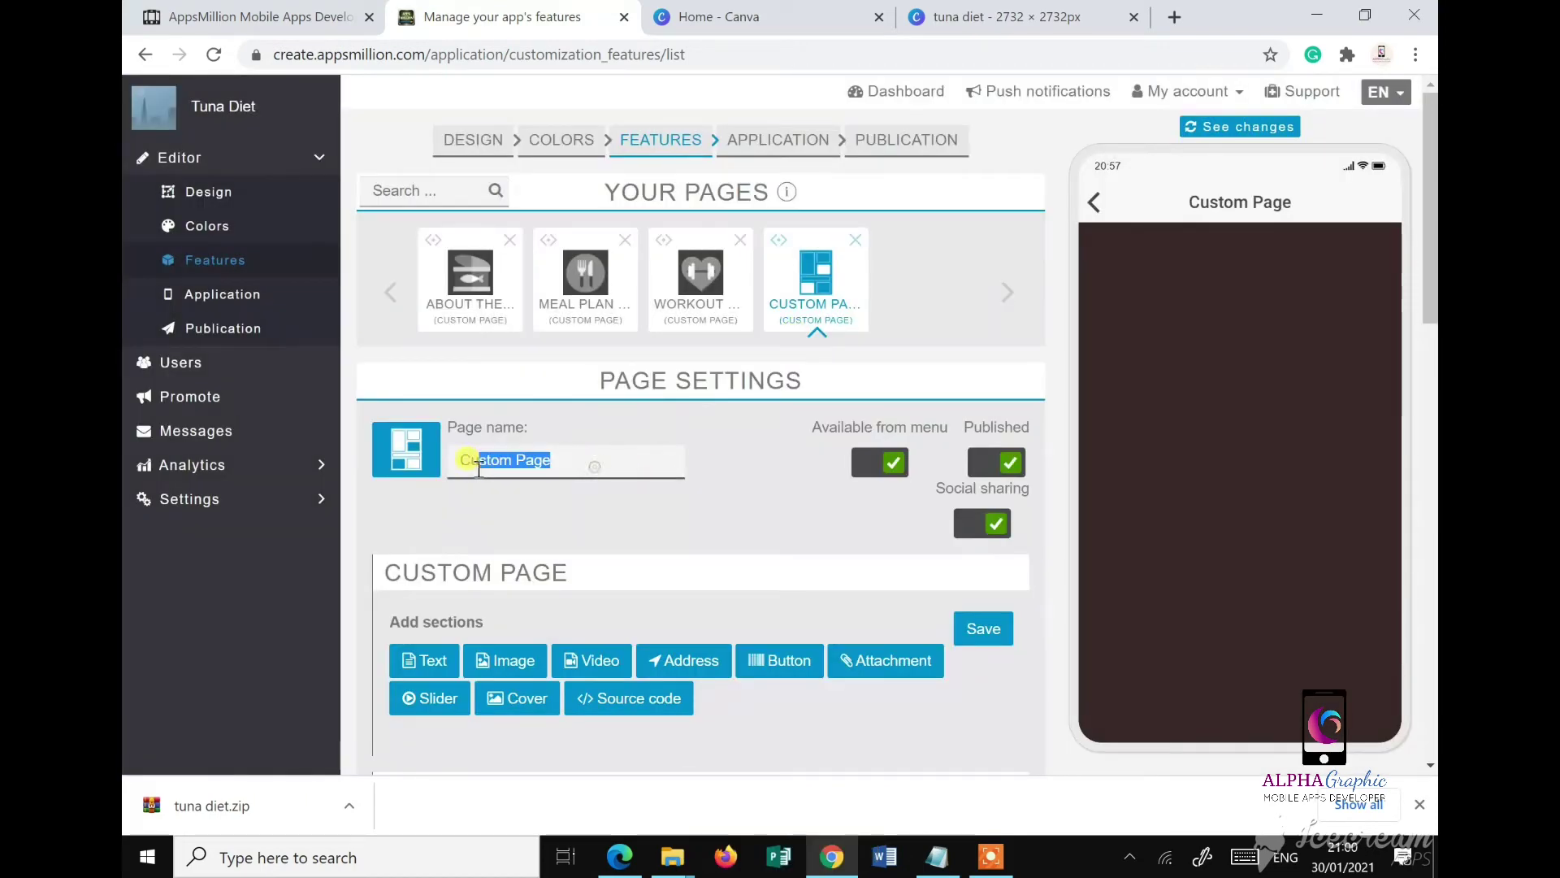
pyautogui.write('Food Stu')
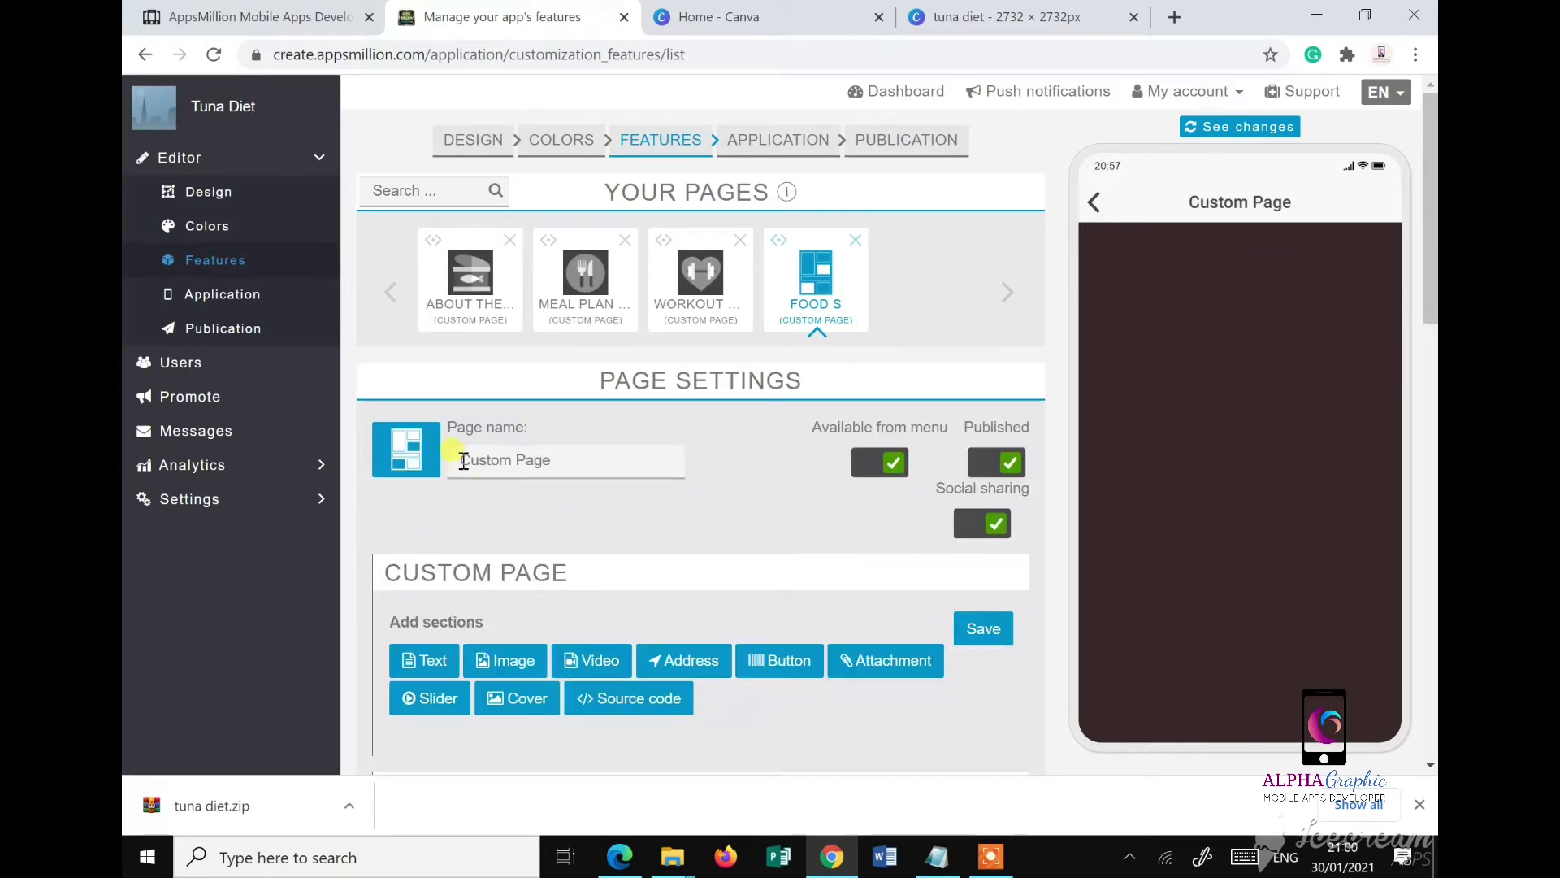
pyautogui.moveTo(551, 460); pyautogui.dragTo(388, 471)
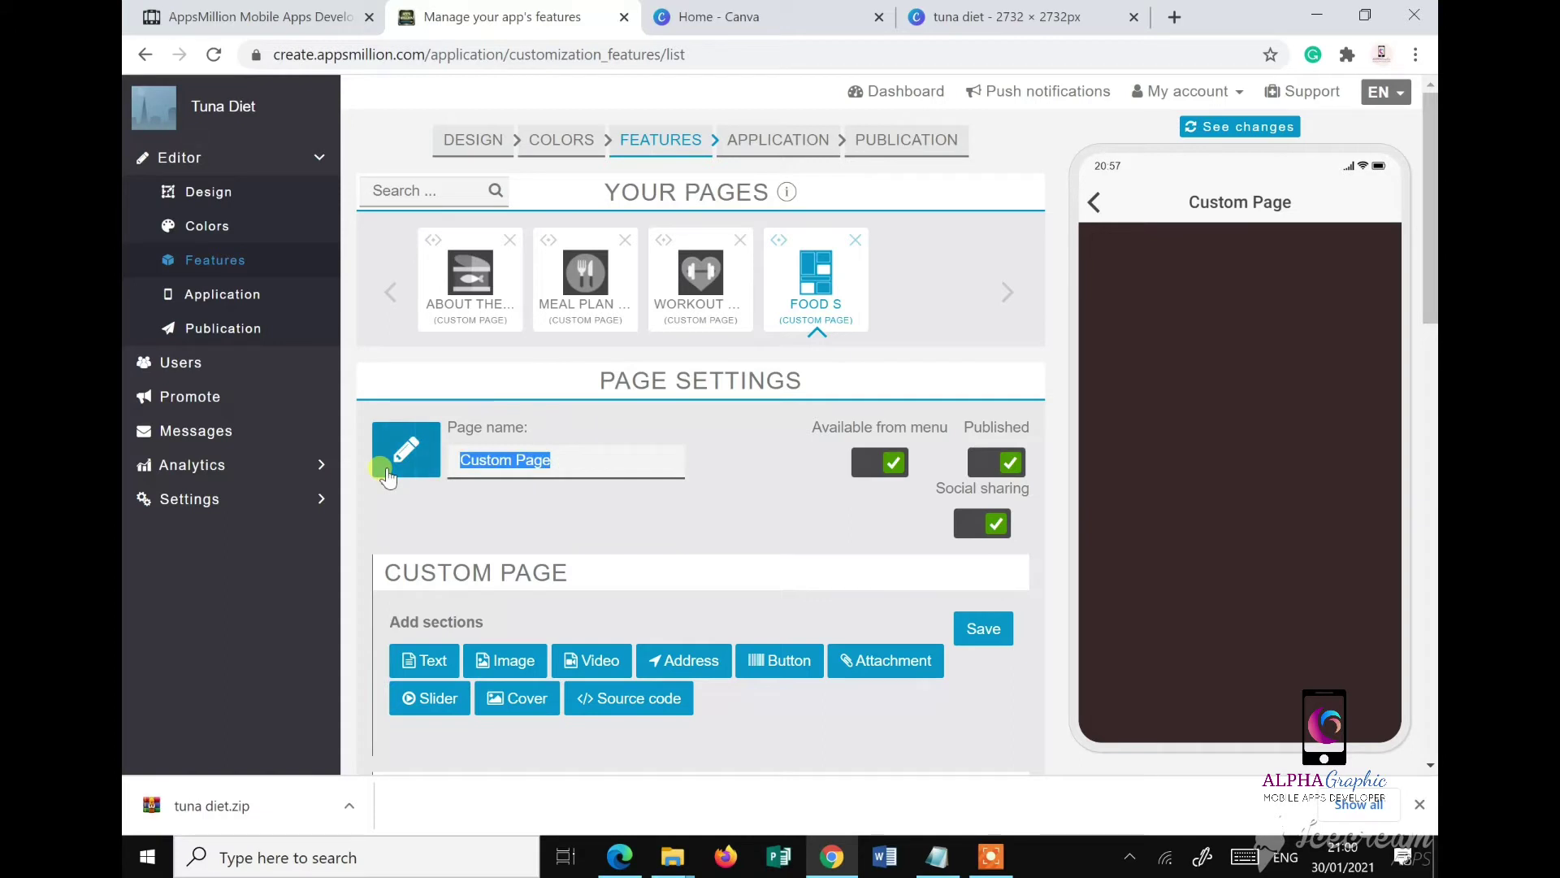
pyautogui.write('Food Subst')
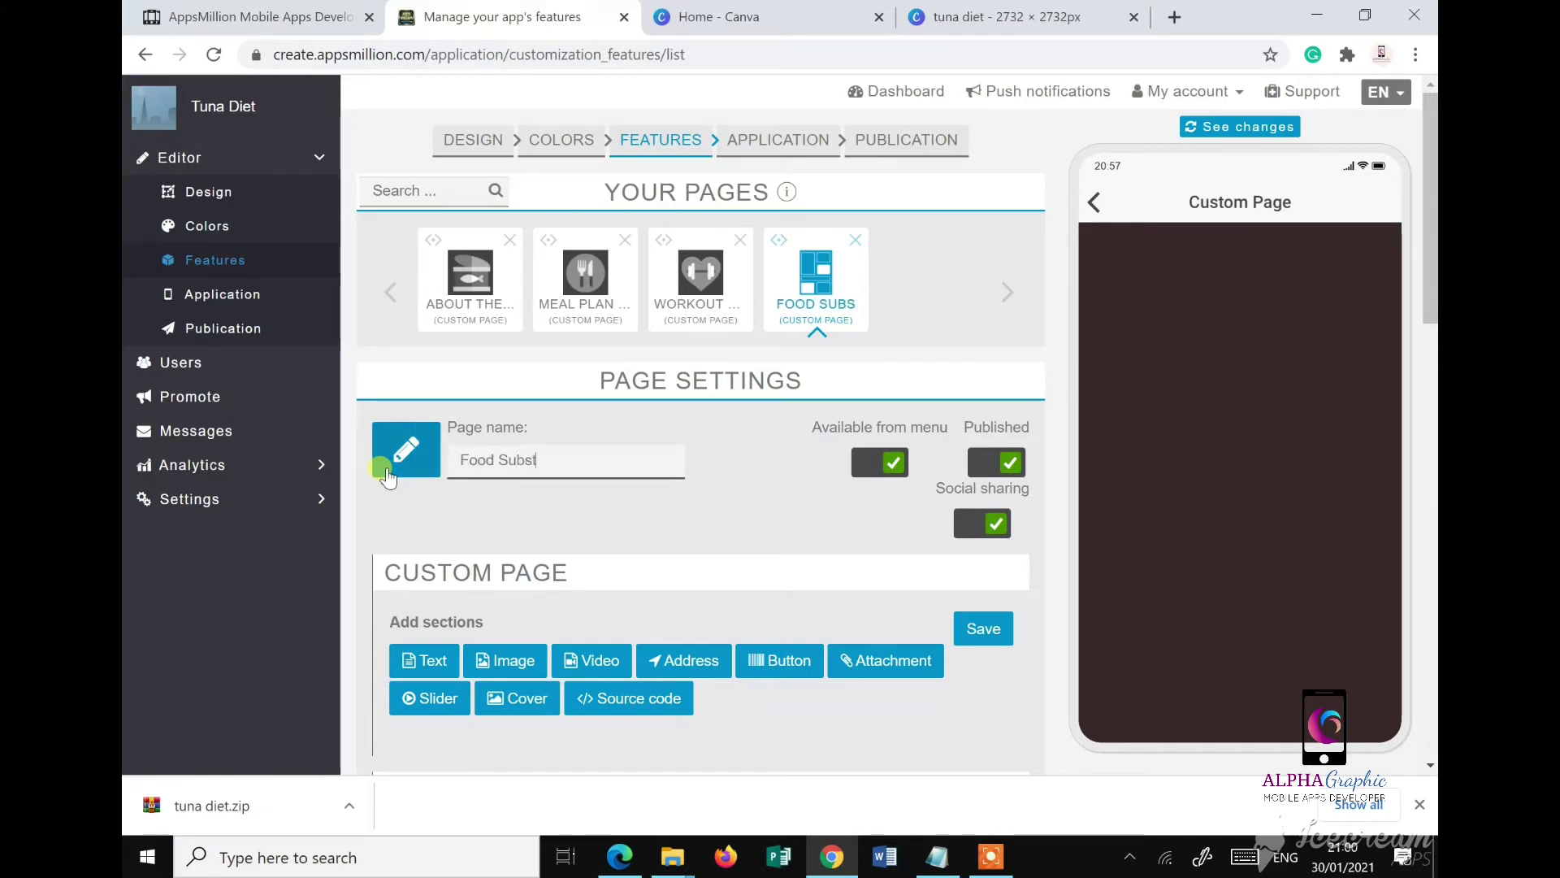
pyautogui.write('itutions')
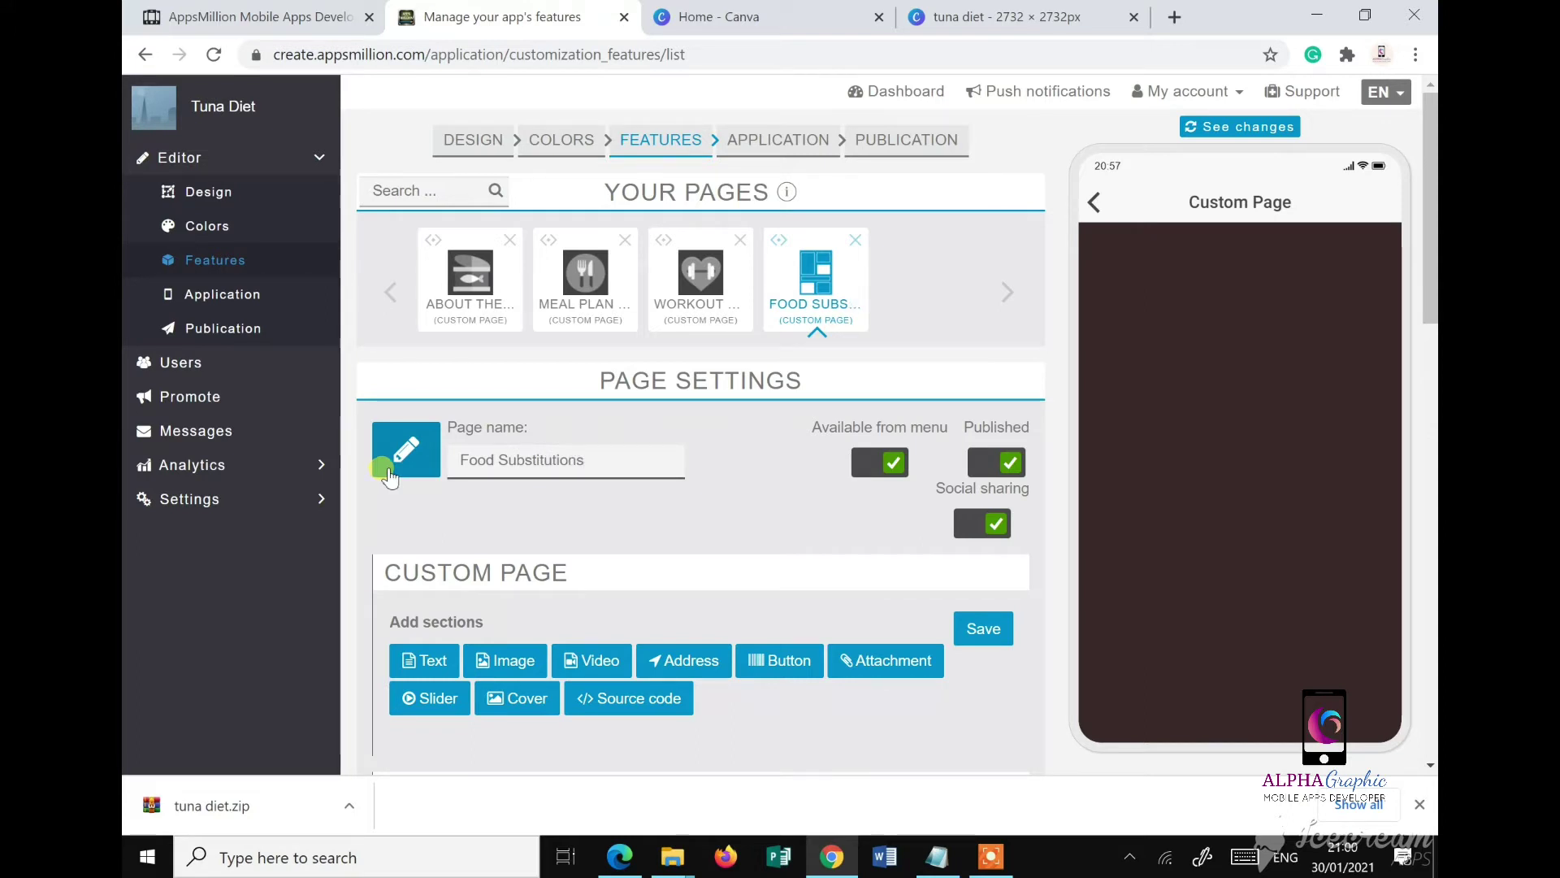
# Step: Upload the button-substitutions image as a new icon for the Food Substitutions page
pyautogui.click(388, 475)
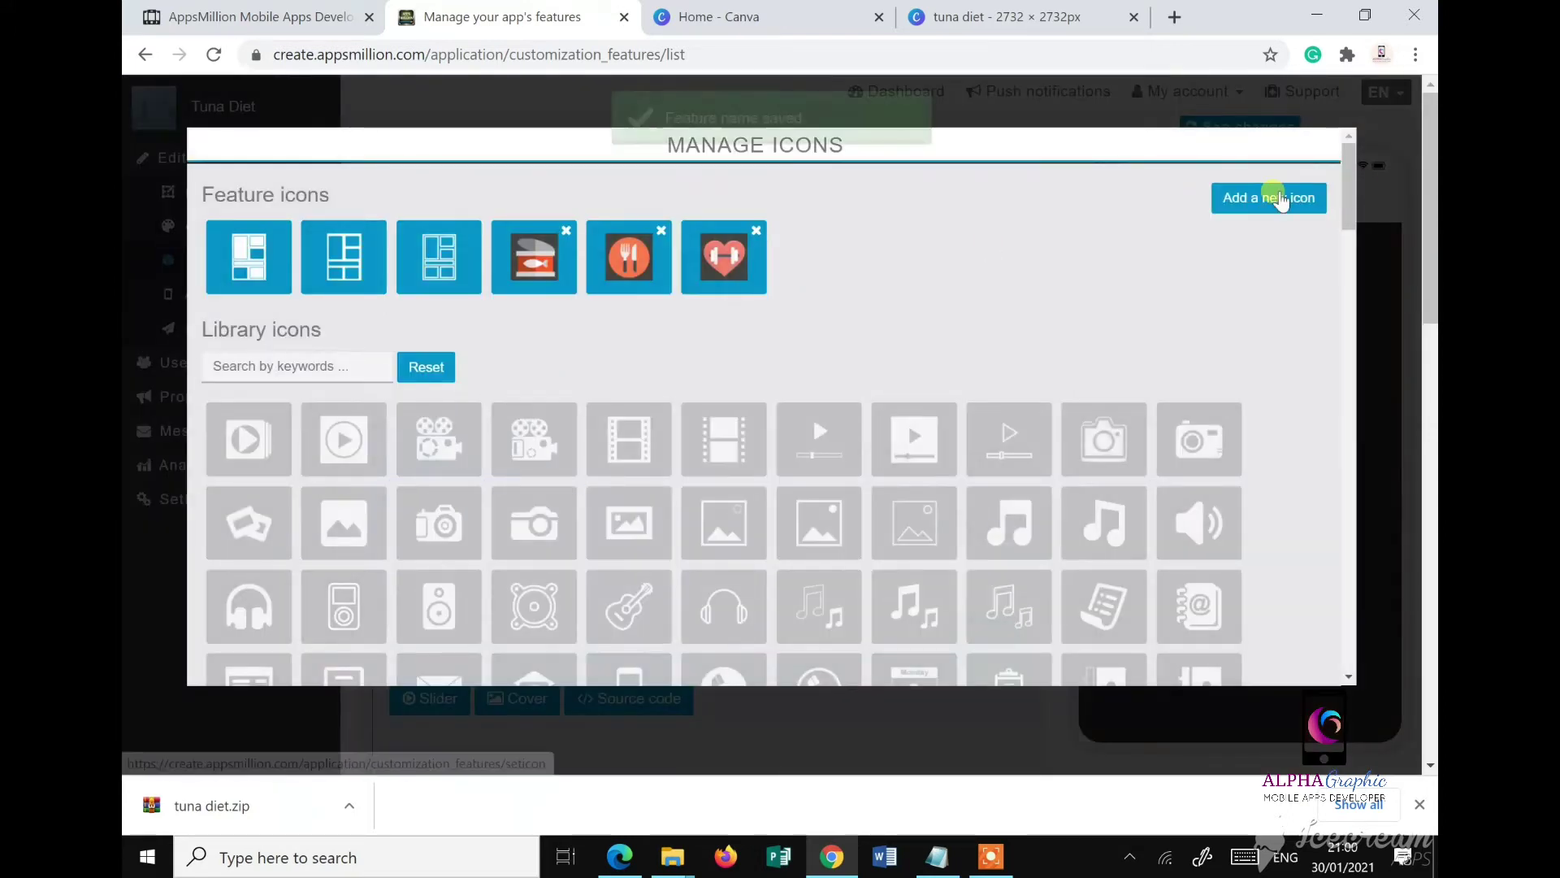
pyautogui.click(1280, 199)
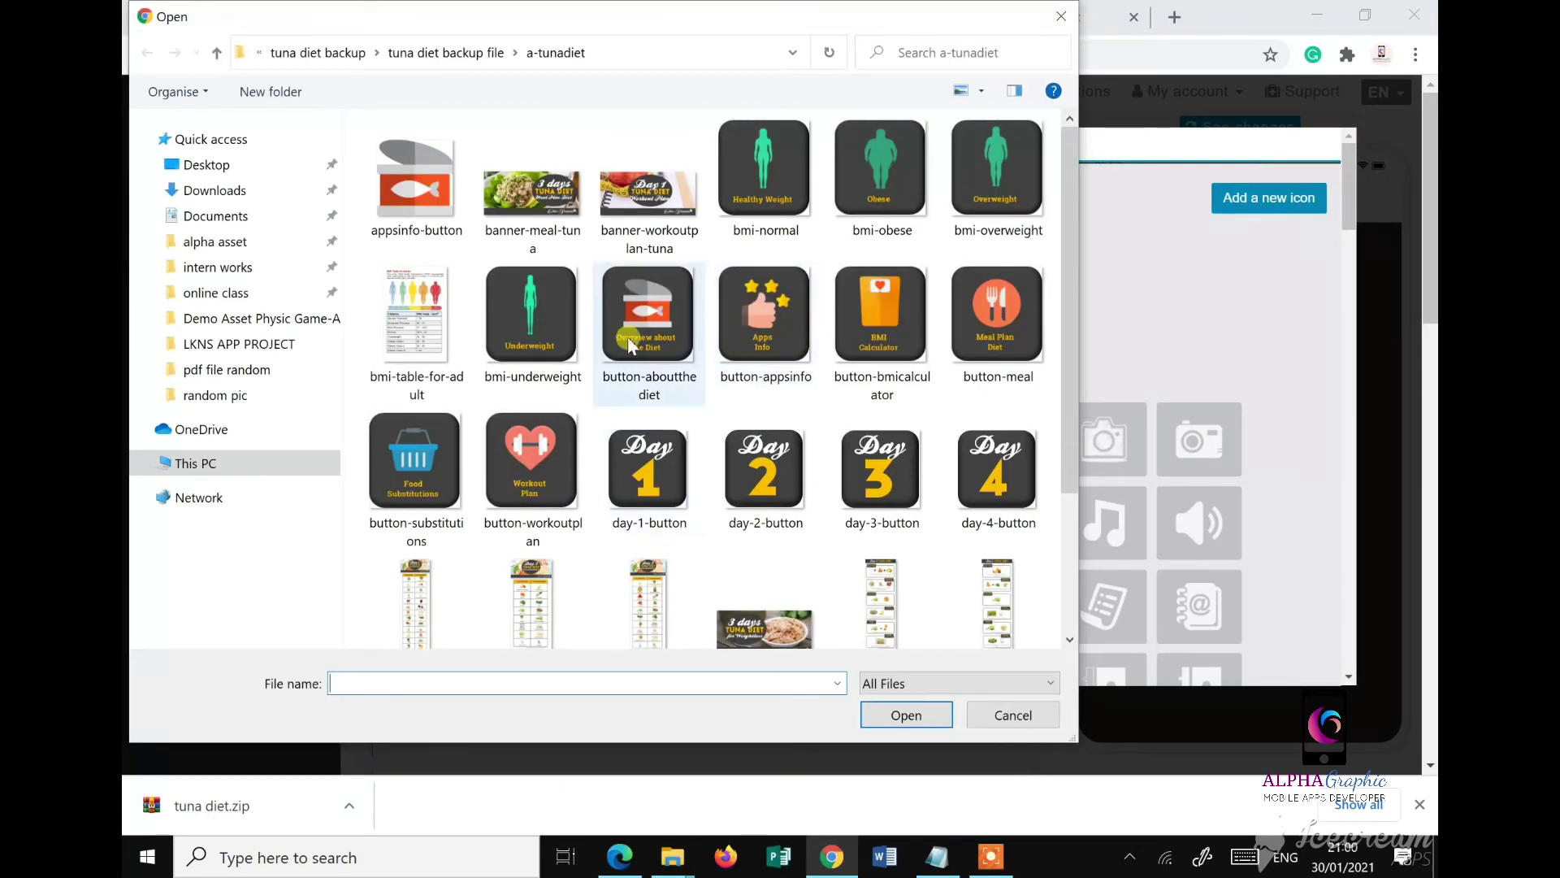
pyautogui.click(424, 457)
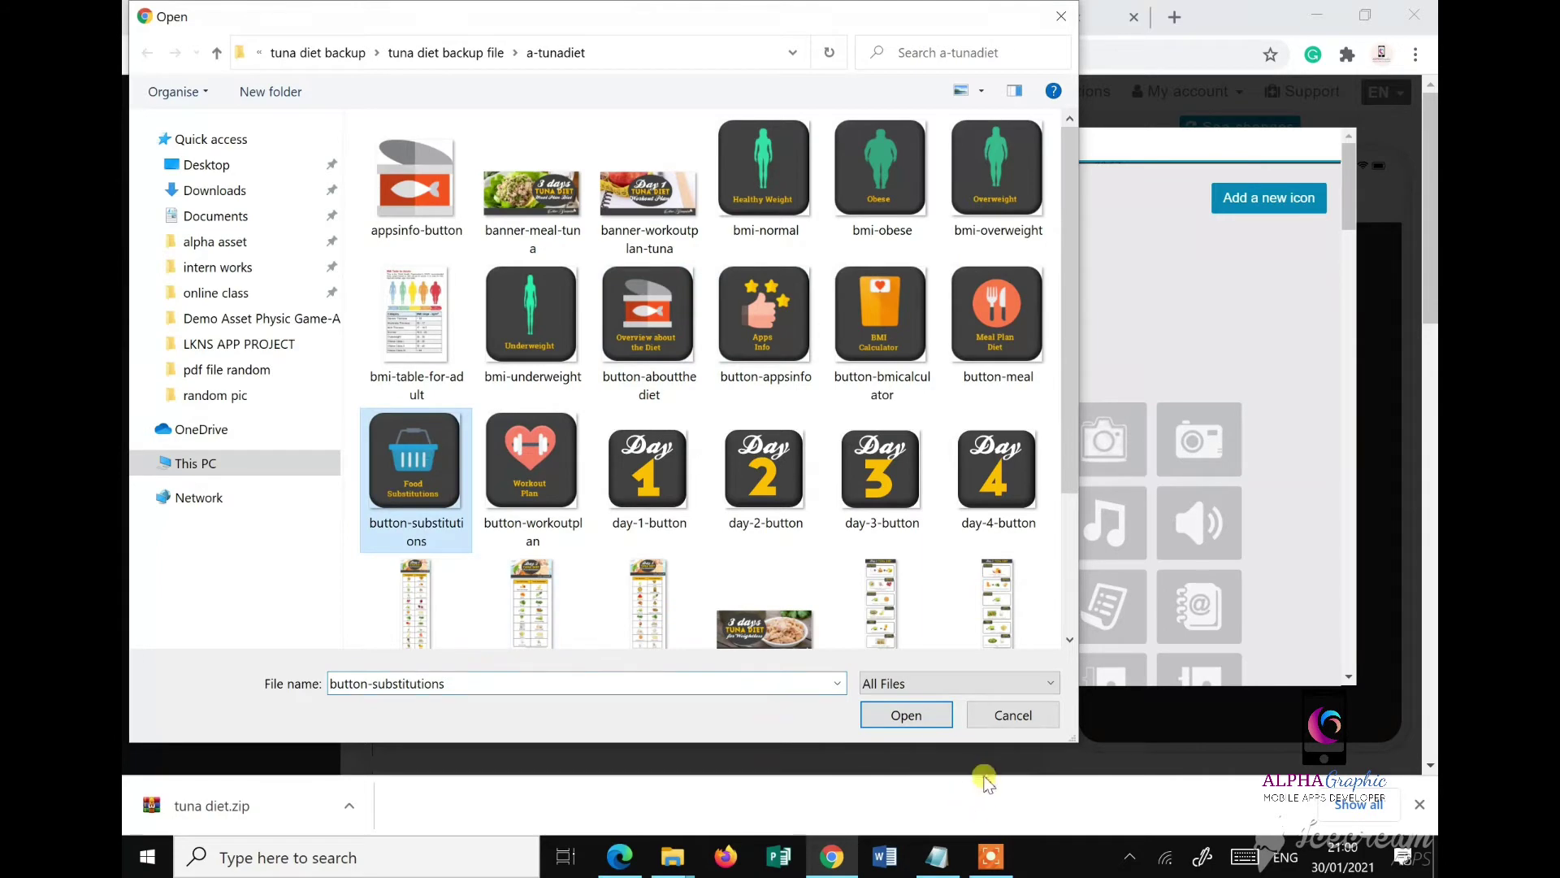
pyautogui.click(905, 714)
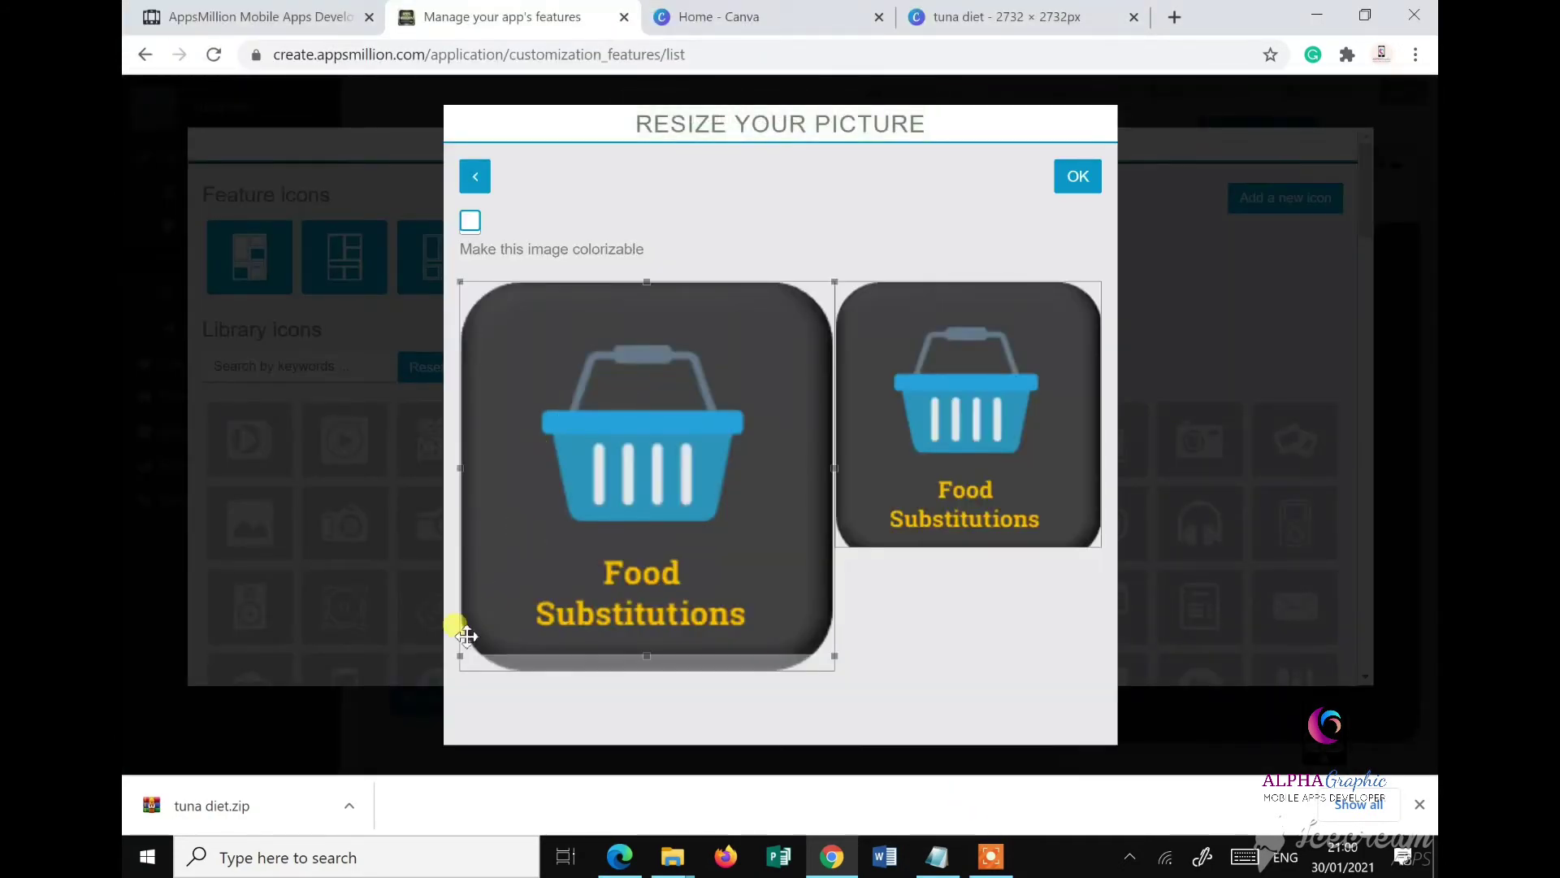
# Step: Crop the uploaded icon to the shopping-basket symbol, leaving out its caption, and assign it to the Food Substitutions page
pyautogui.click(464, 662)
pyautogui.click(510, 571)
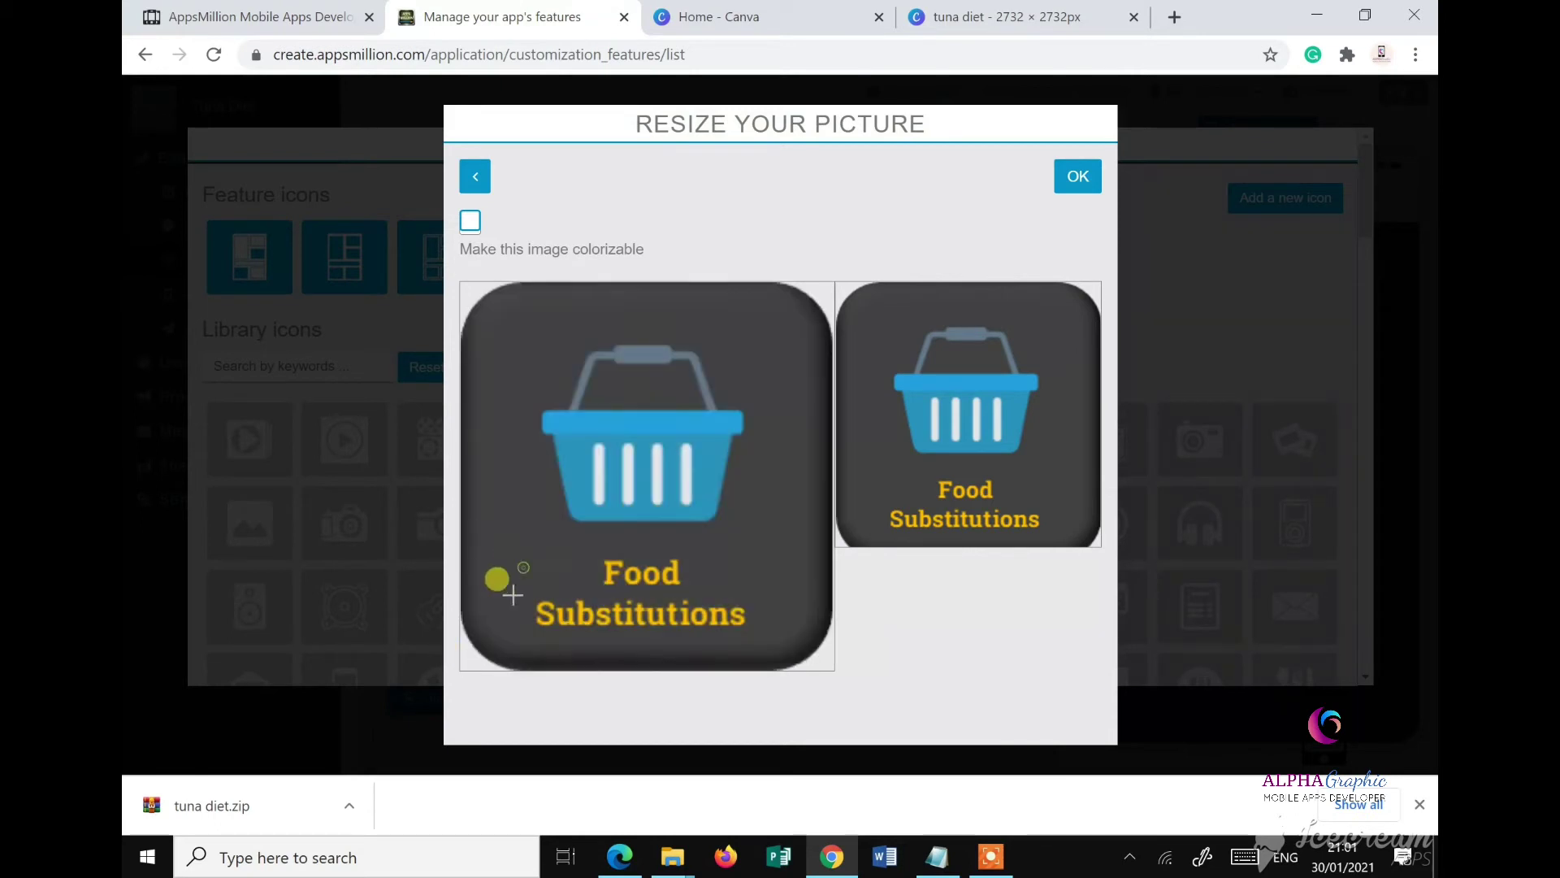
pyautogui.moveTo(513, 300); pyautogui.dragTo(683, 529)
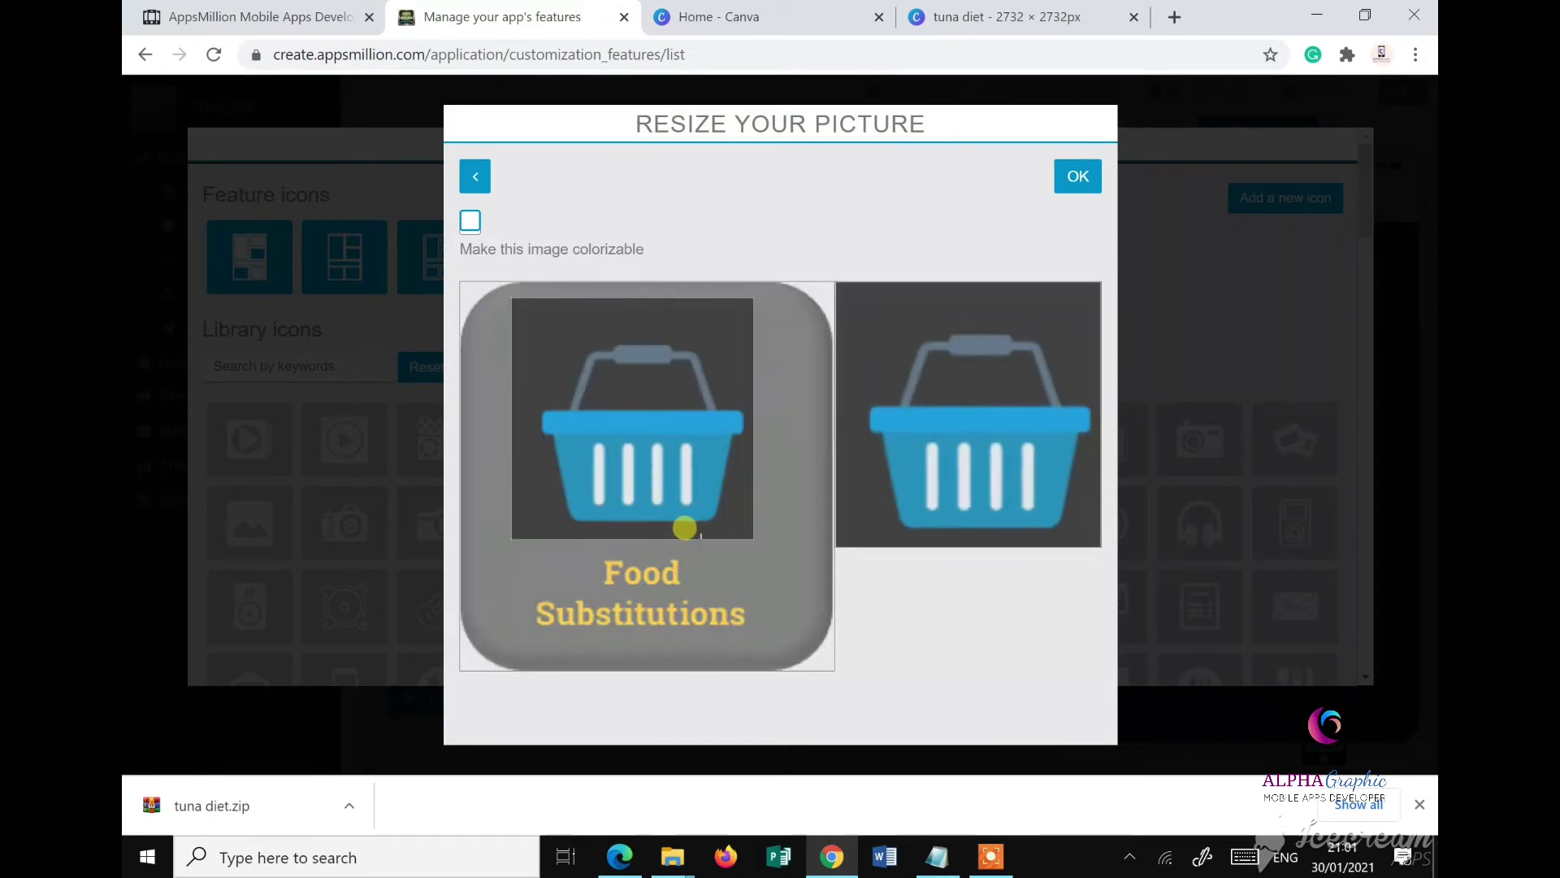
pyautogui.moveTo(647, 418); pyautogui.dragTo(663, 428)
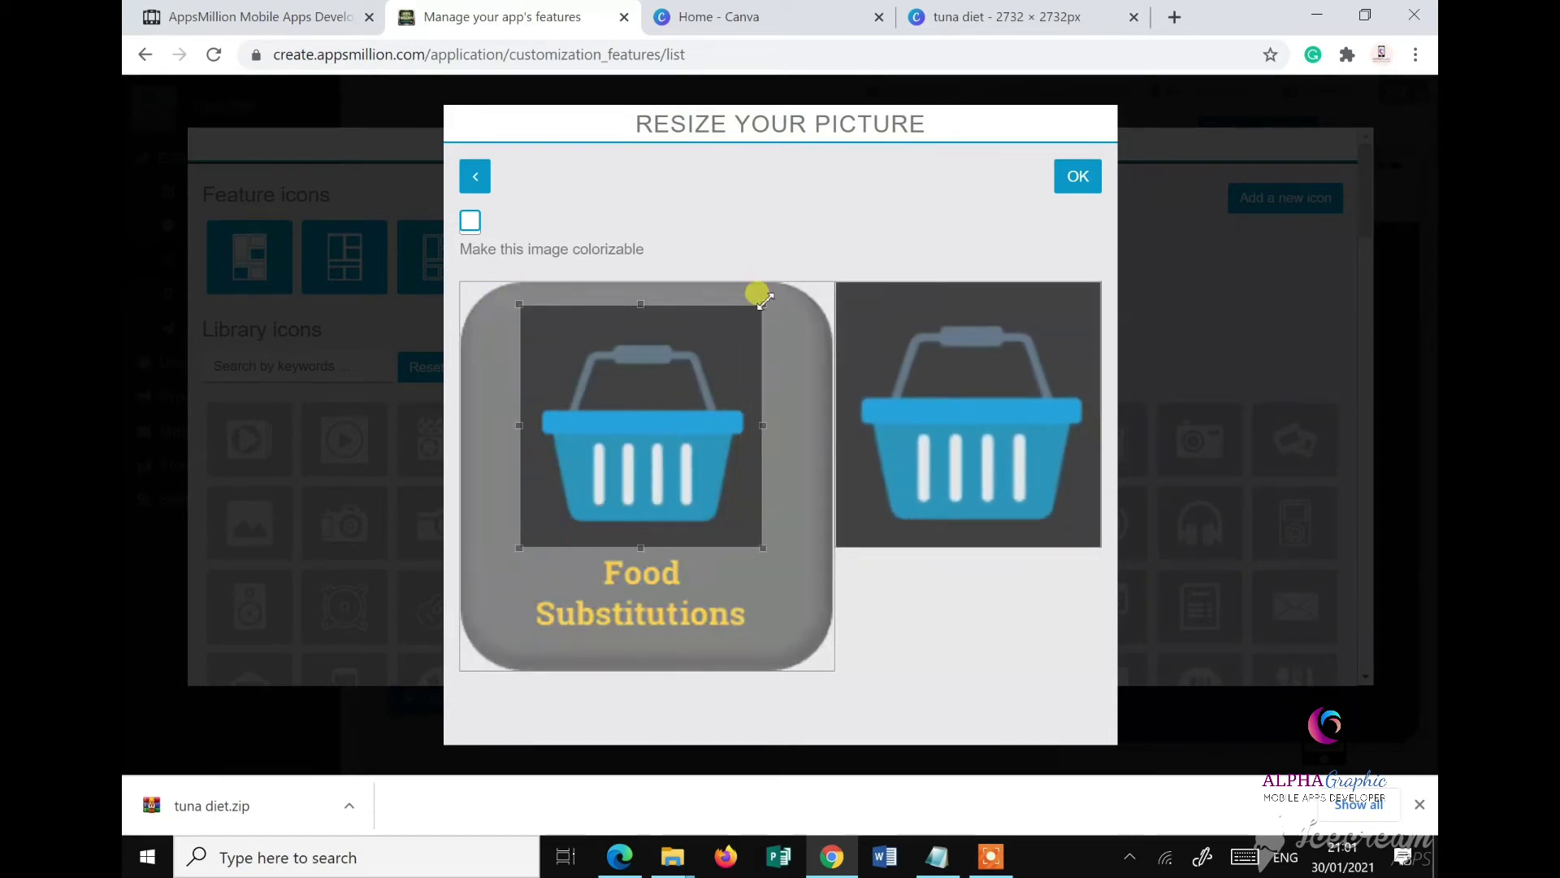
pyautogui.moveTo(762, 310); pyautogui.dragTo(758, 310)
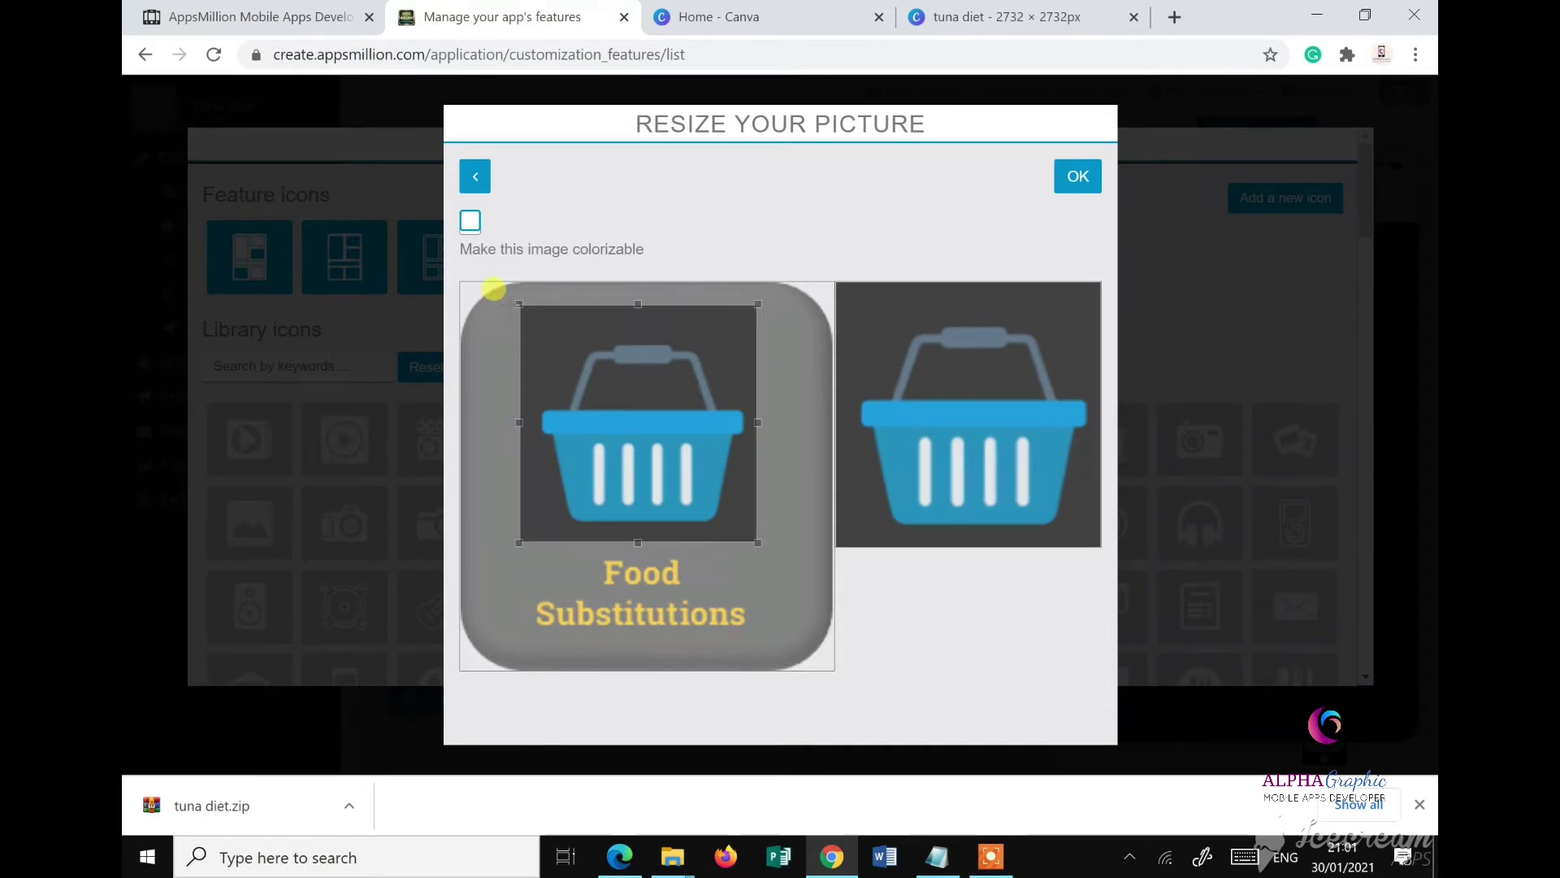
pyautogui.moveTo(514, 302); pyautogui.dragTo(524, 312)
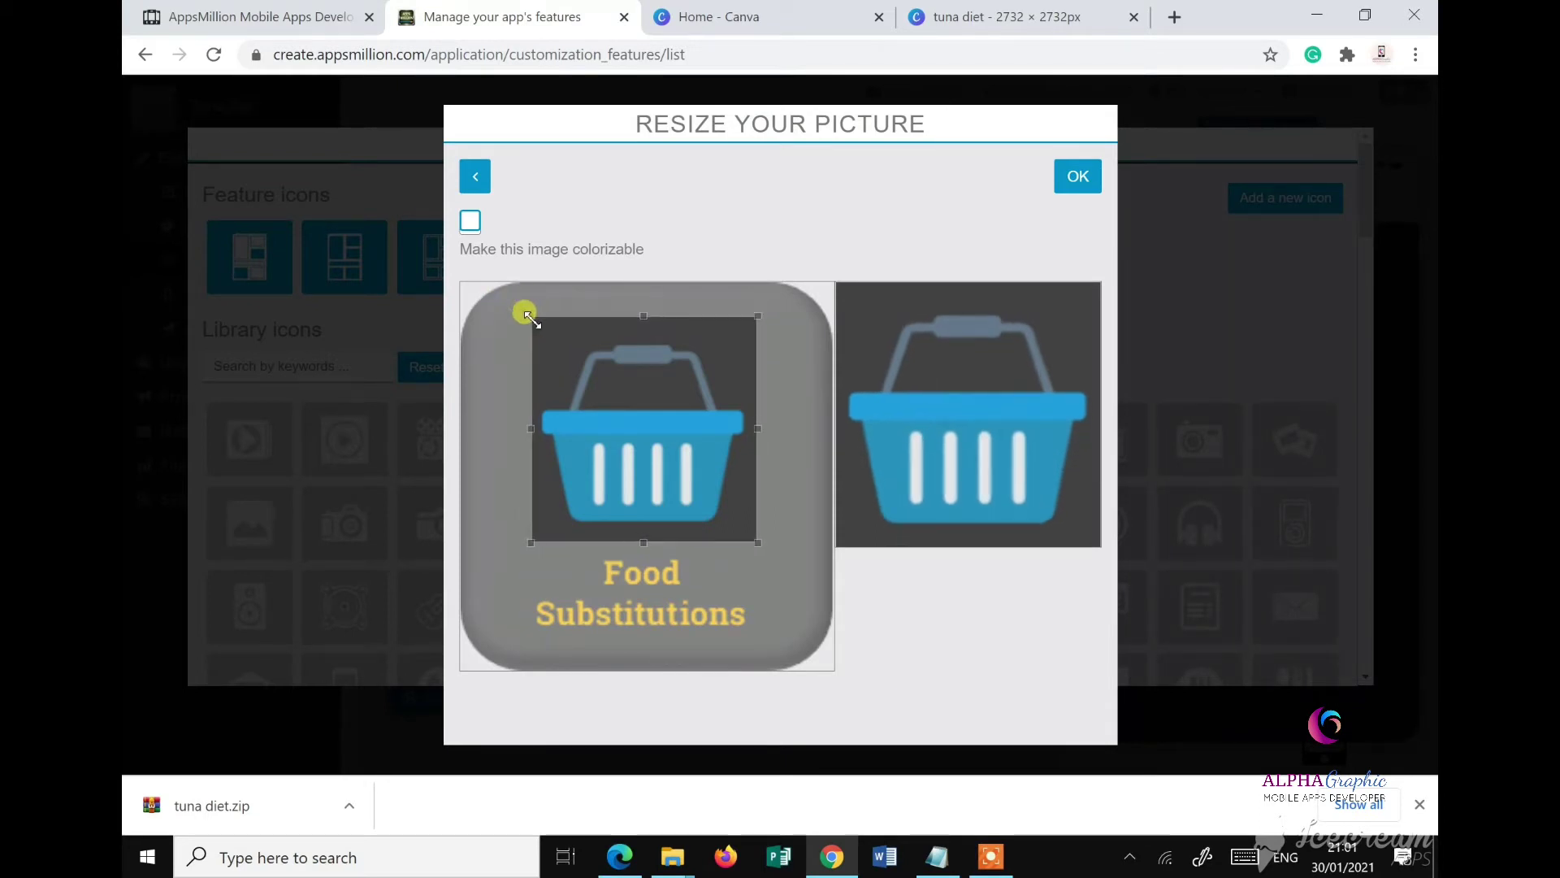
pyautogui.click(1075, 173)
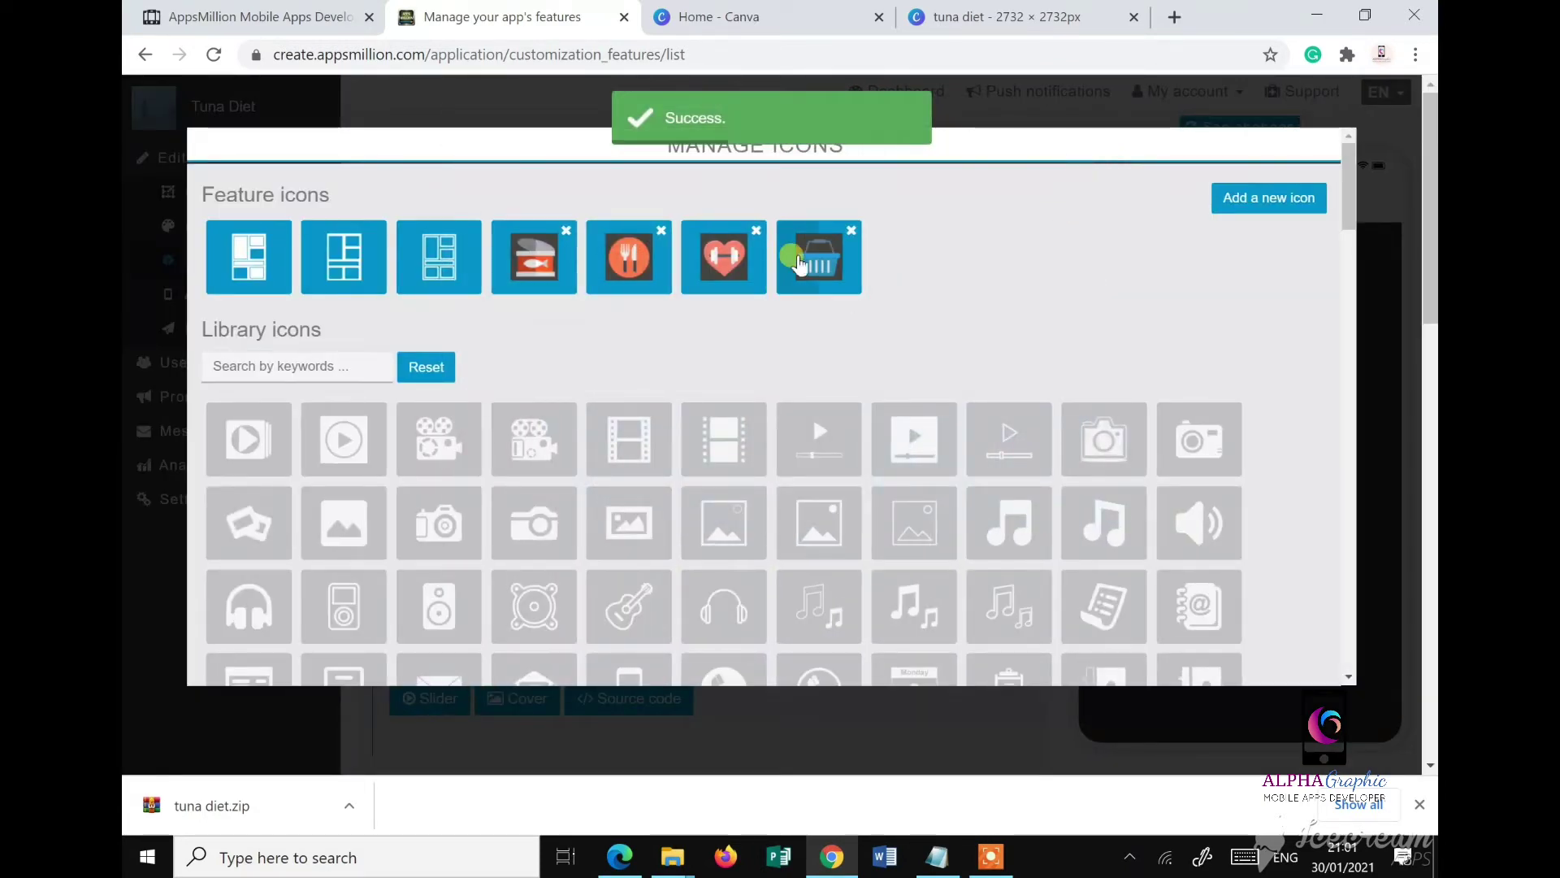
pyautogui.click(810, 266)
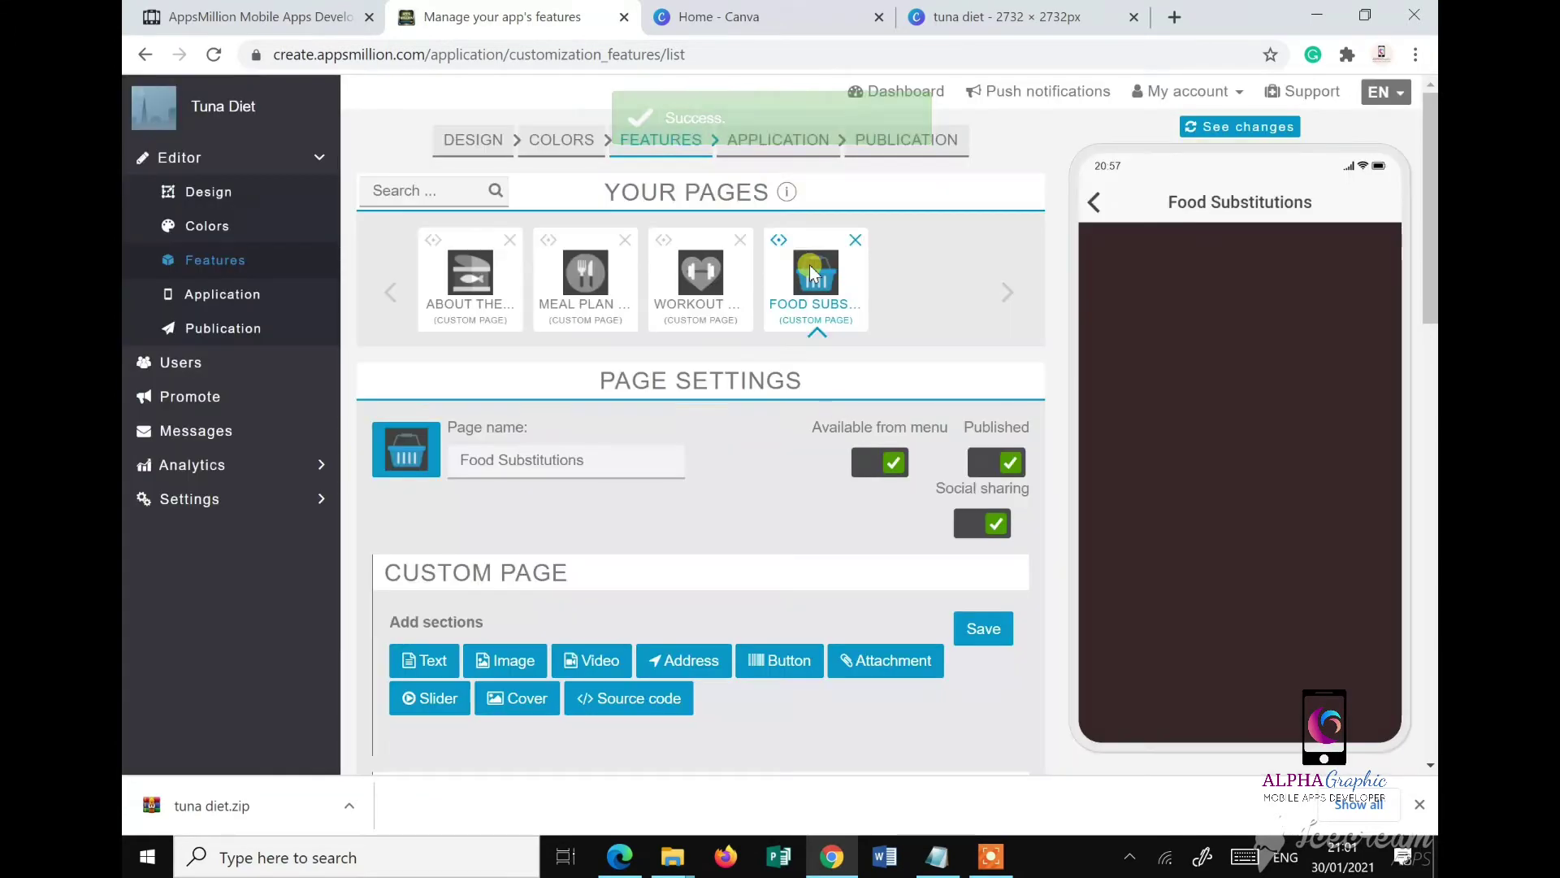
# Step: Try to save the Food Substitutions page without any sections, and return the phone preview to the app's home screen
pyautogui.click(988, 620)
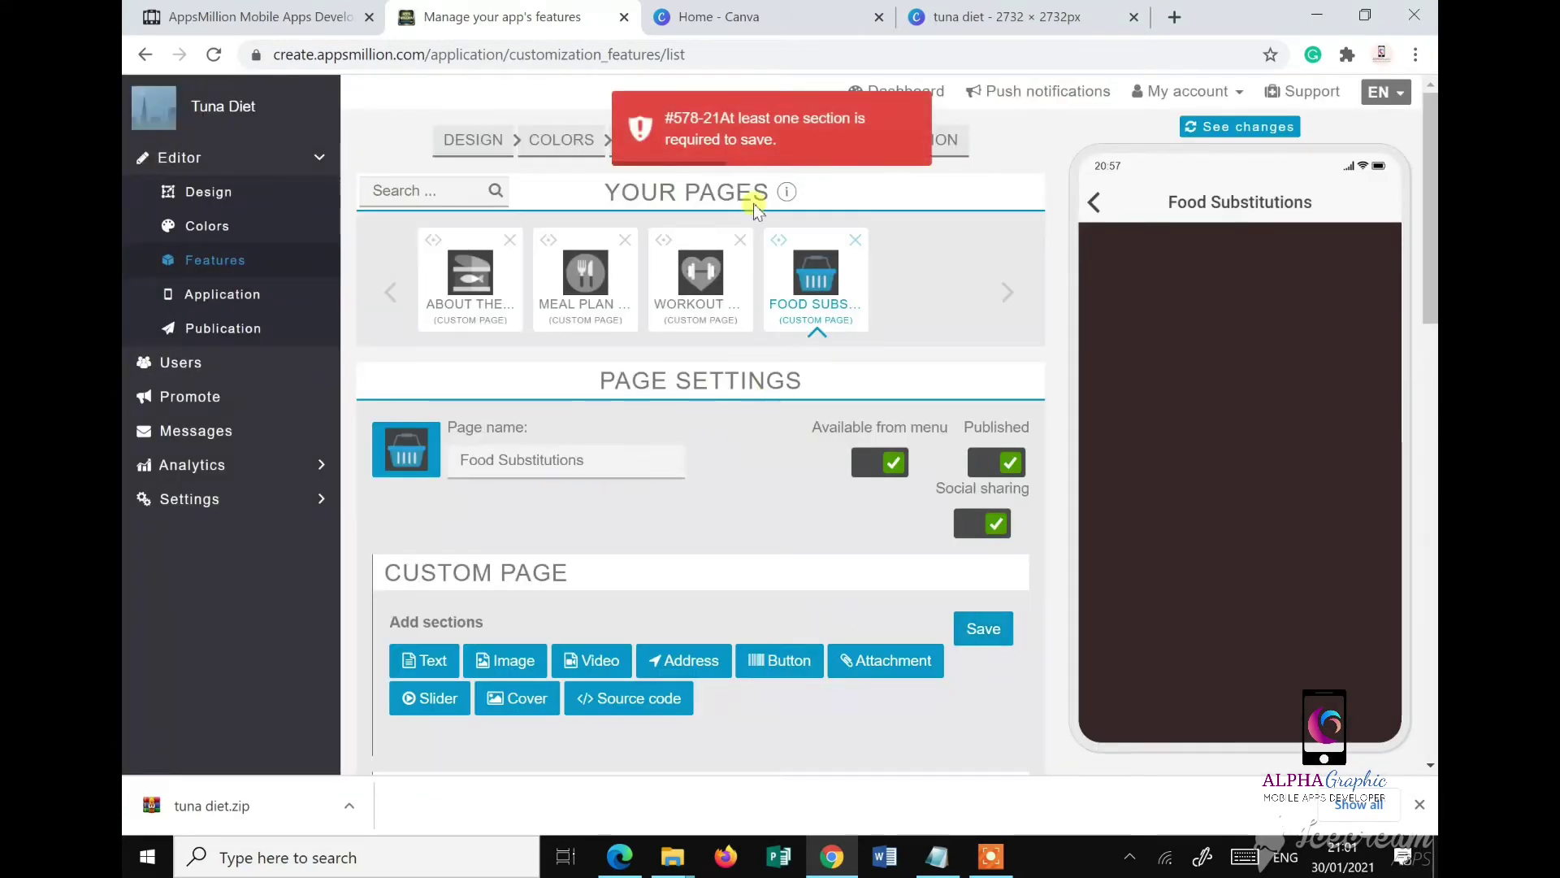
pyautogui.scroll(-4, 773, 546)
pyautogui.scroll(4, 843, 418)
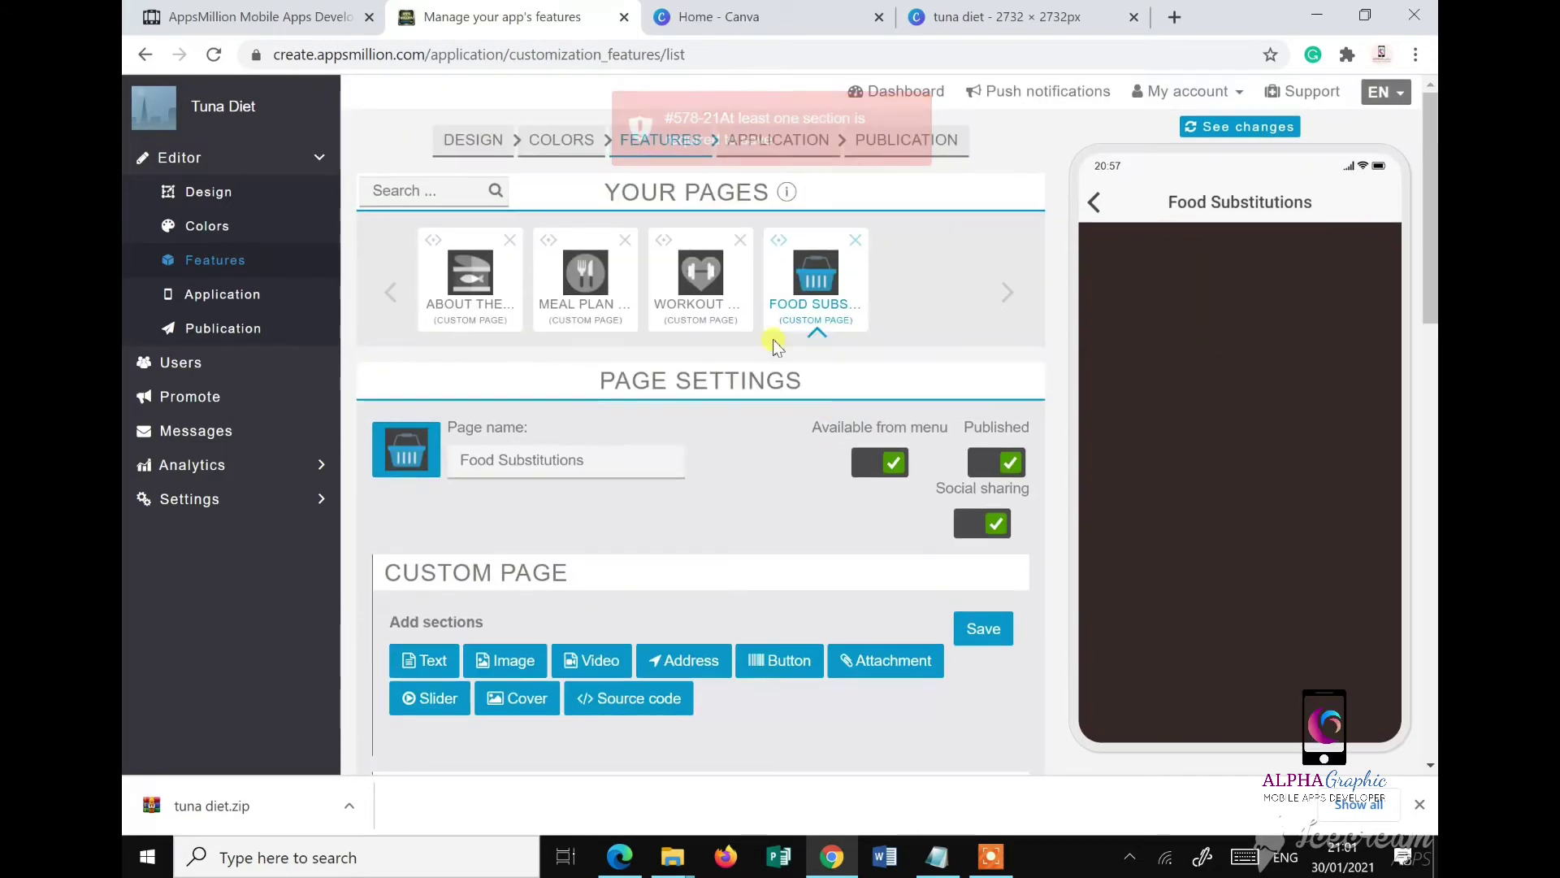
pyautogui.click(1095, 203)
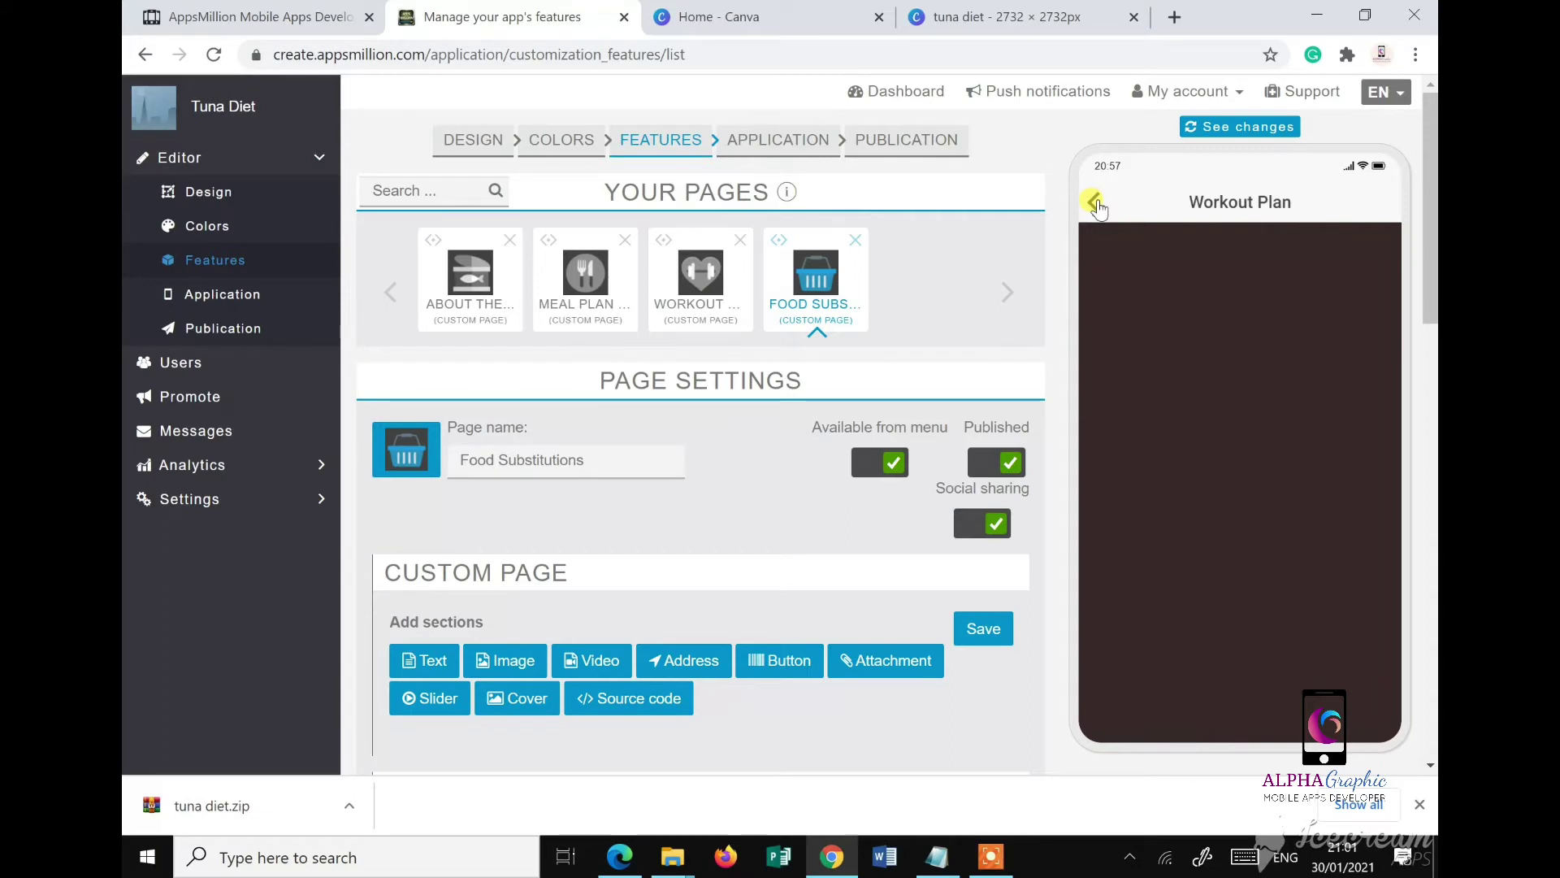
pyautogui.click(1097, 204)
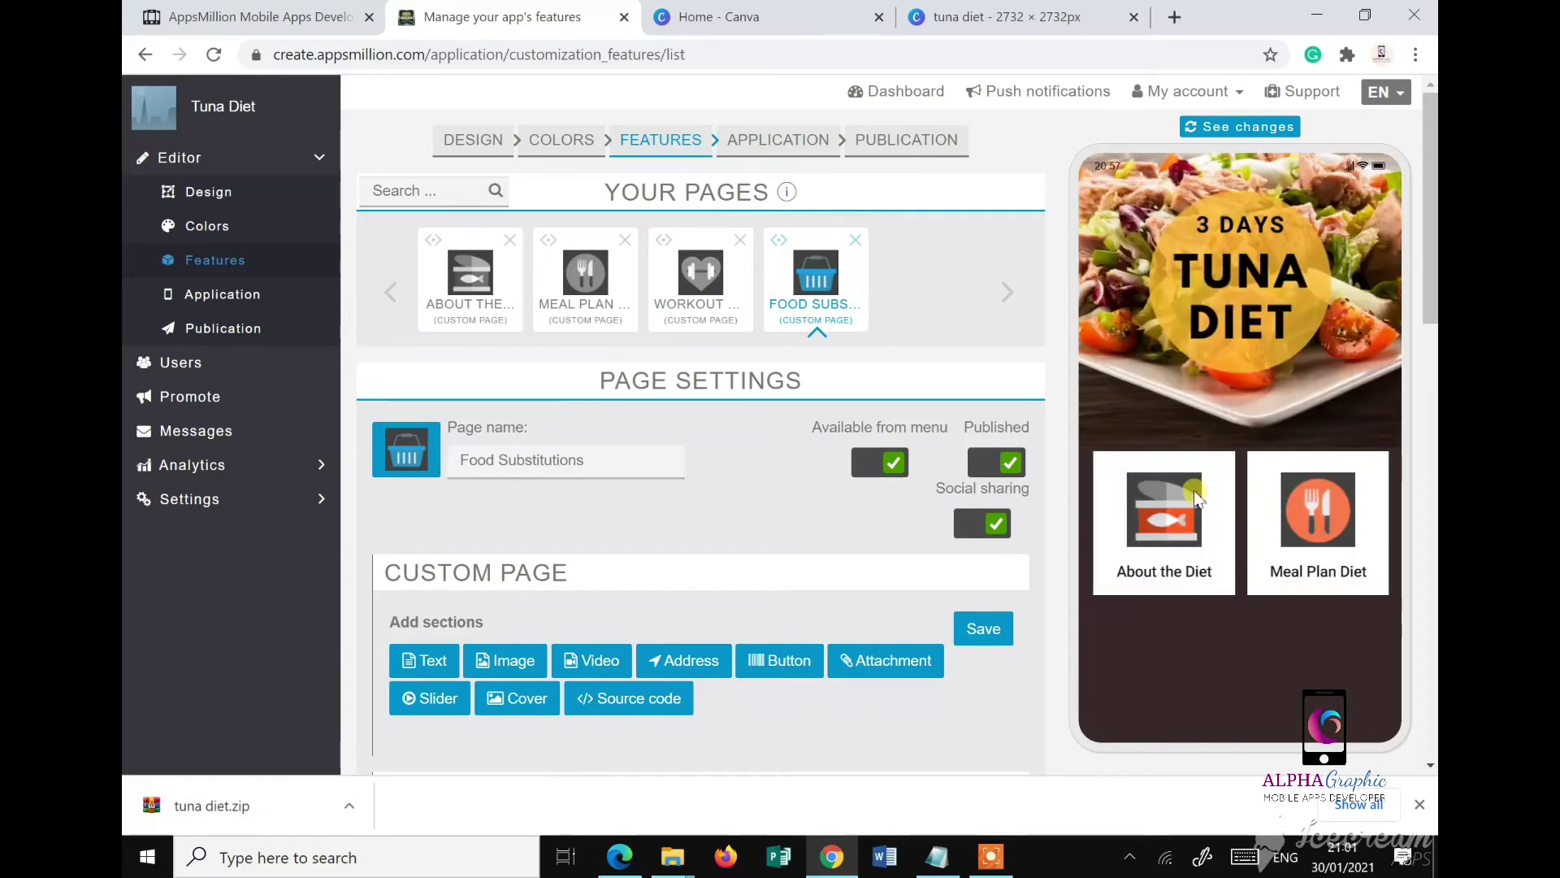
# Step: Refresh the app preview and look through the page icons on its home screen
pyautogui.click(1242, 128)
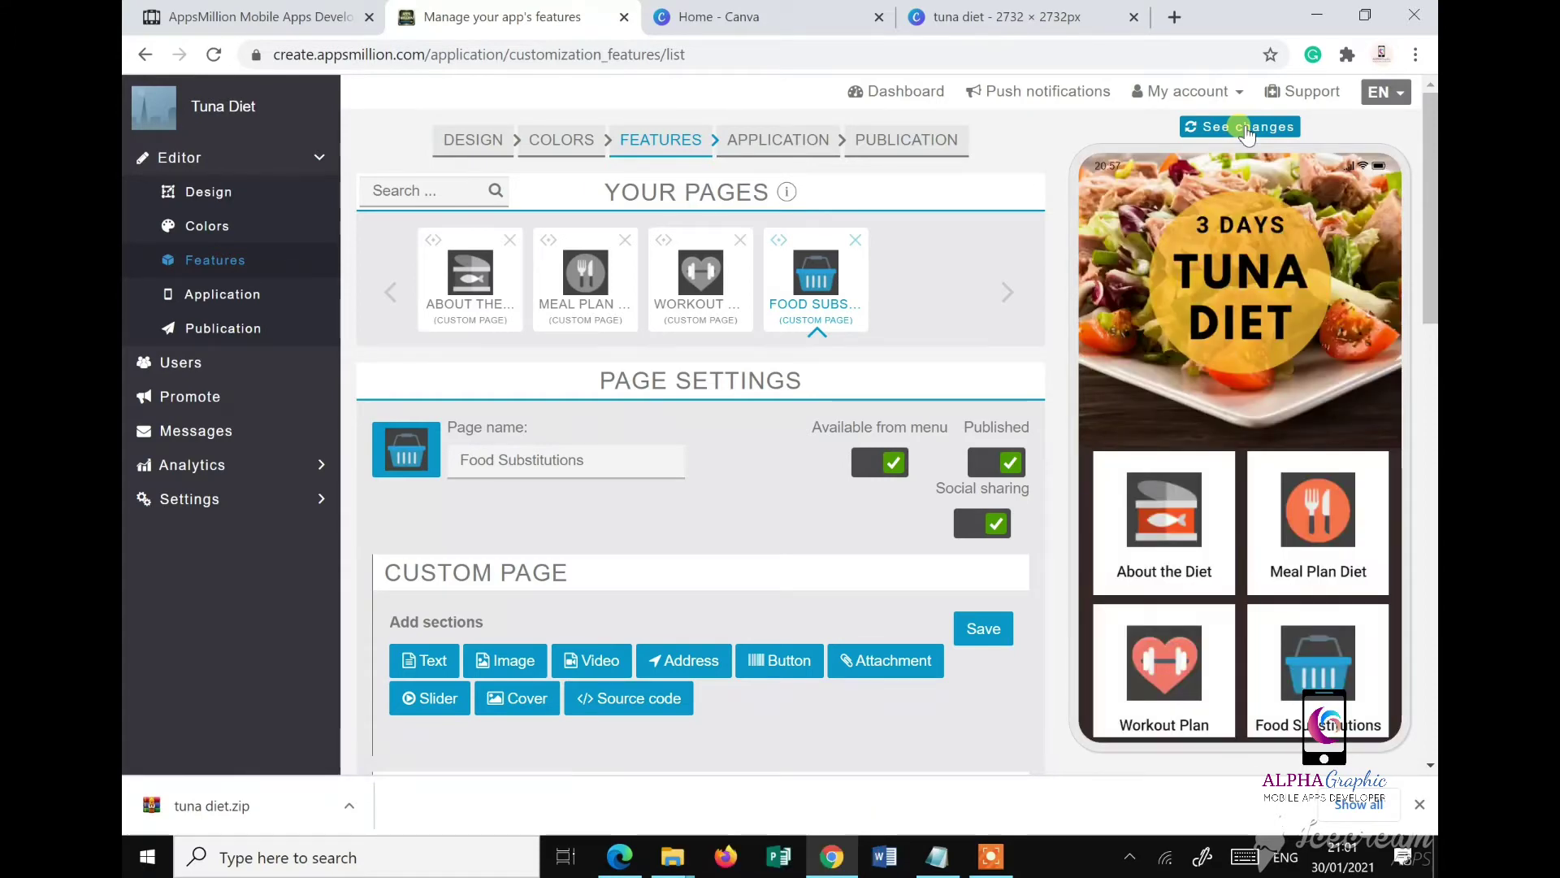
pyautogui.scroll(-4, 1308, 650)
pyautogui.scroll(3, 1295, 638)
pyautogui.scroll(2, 1296, 638)
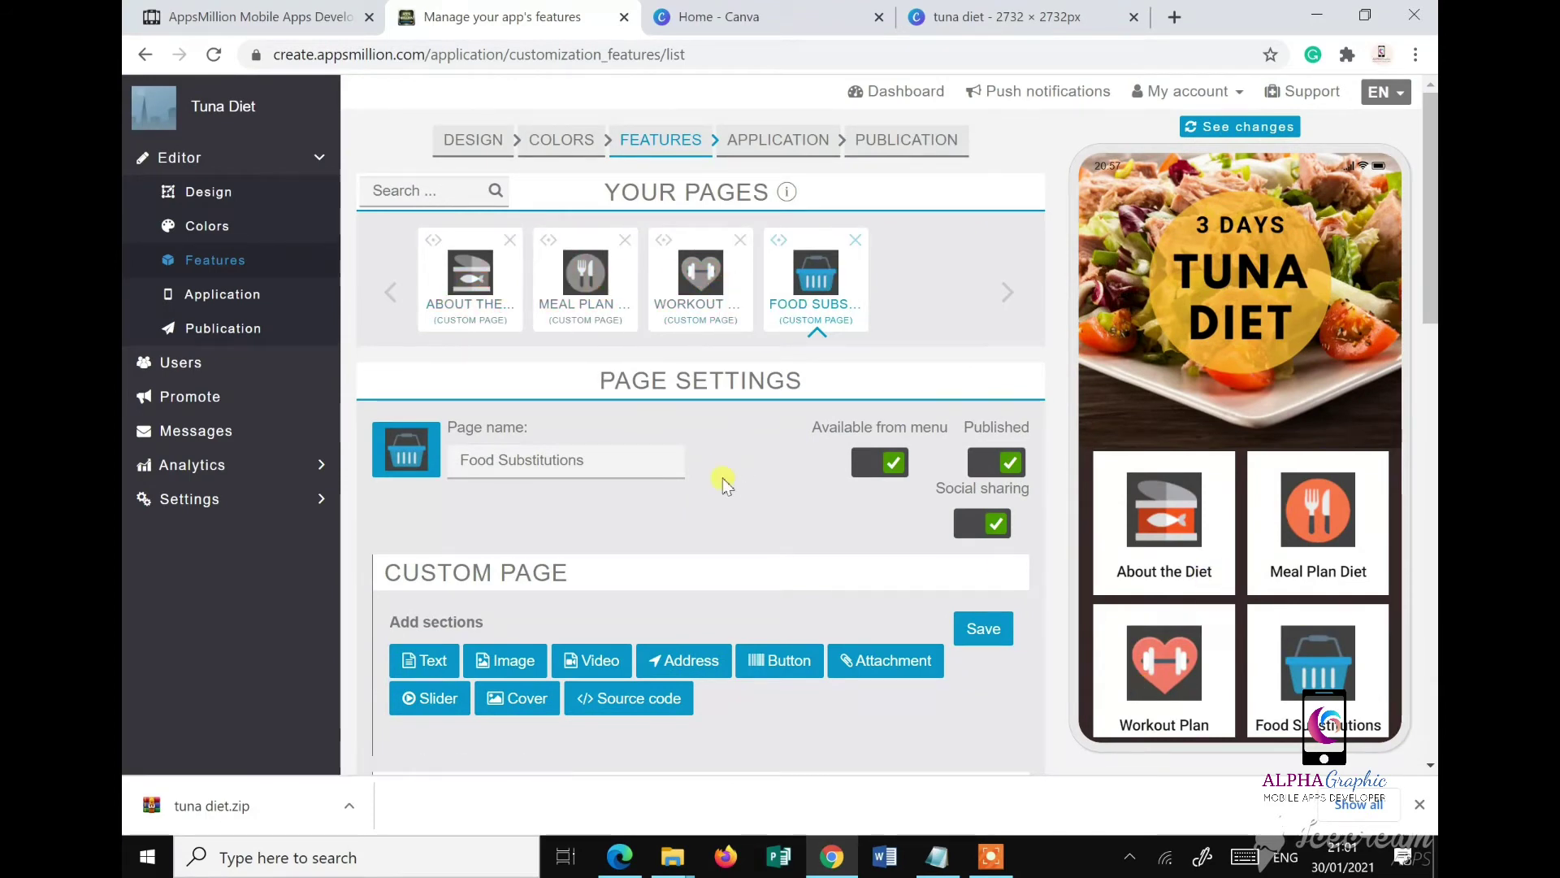
# Step: Check the content page list in Notepad and add a new Custom Page to the app
pyautogui.click(937, 856)
pyautogui.scroll(-1, 1211, 477)
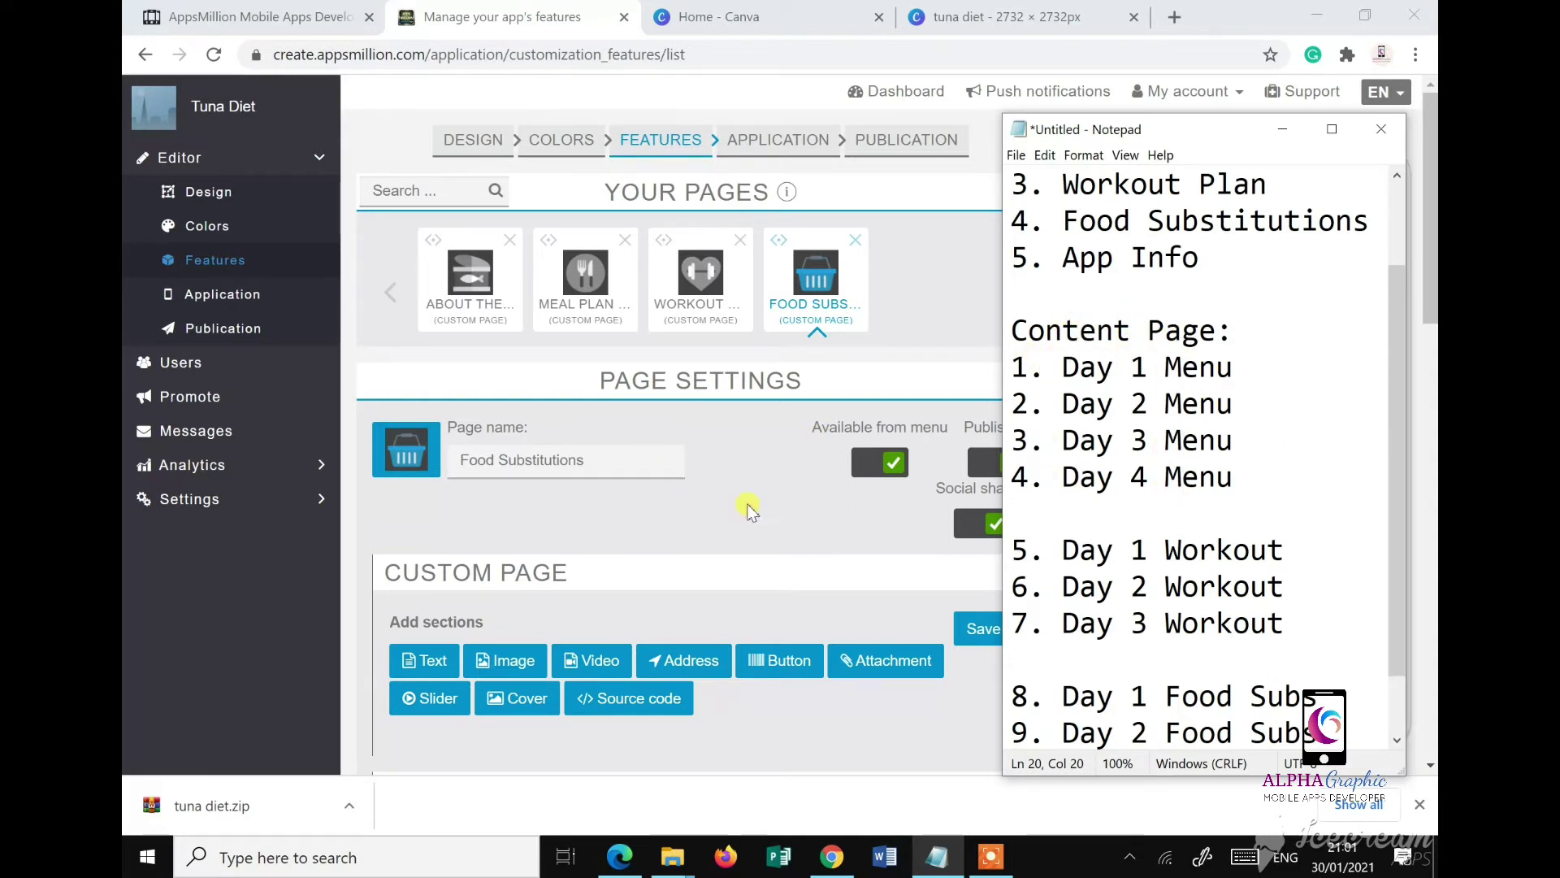
pyautogui.scroll(-3, 748, 504)
pyautogui.scroll(-1, 1081, 349)
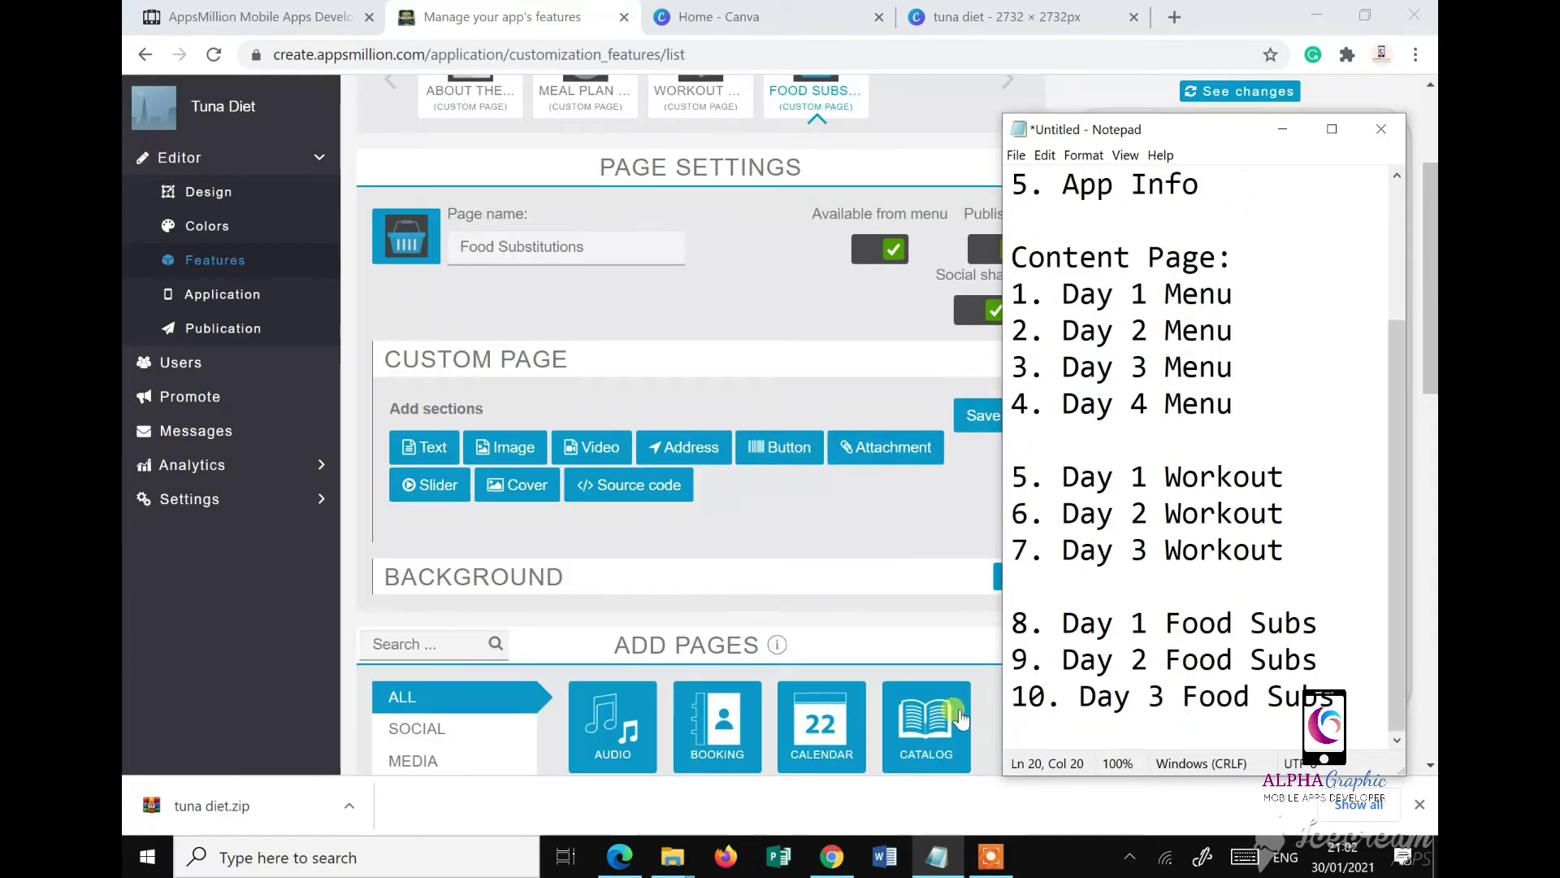
pyautogui.scroll(-8, 959, 719)
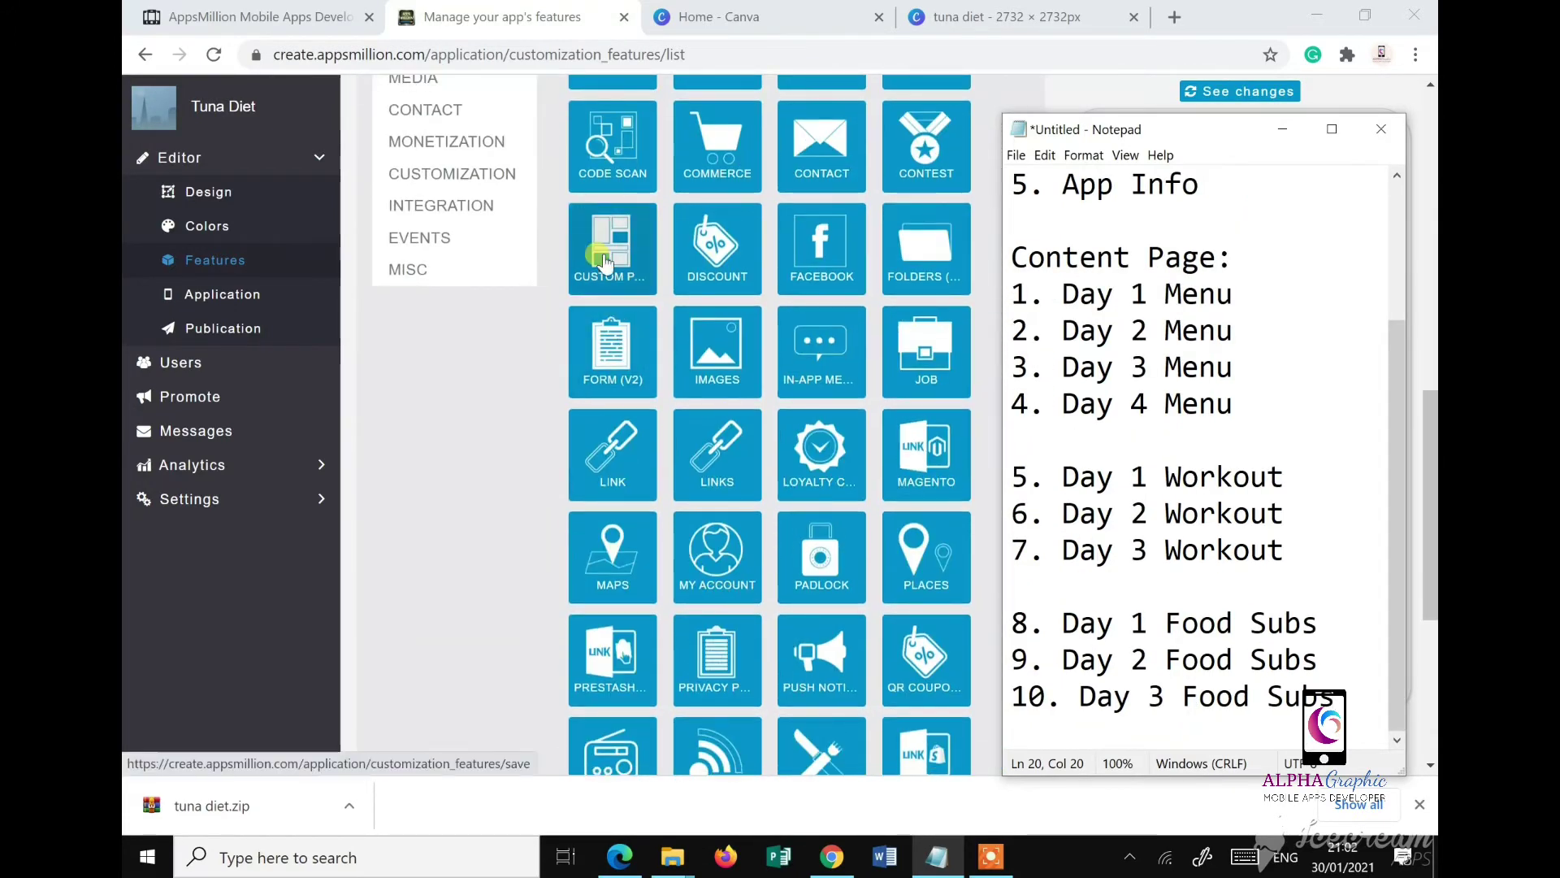
pyautogui.scroll(3, 650, 407)
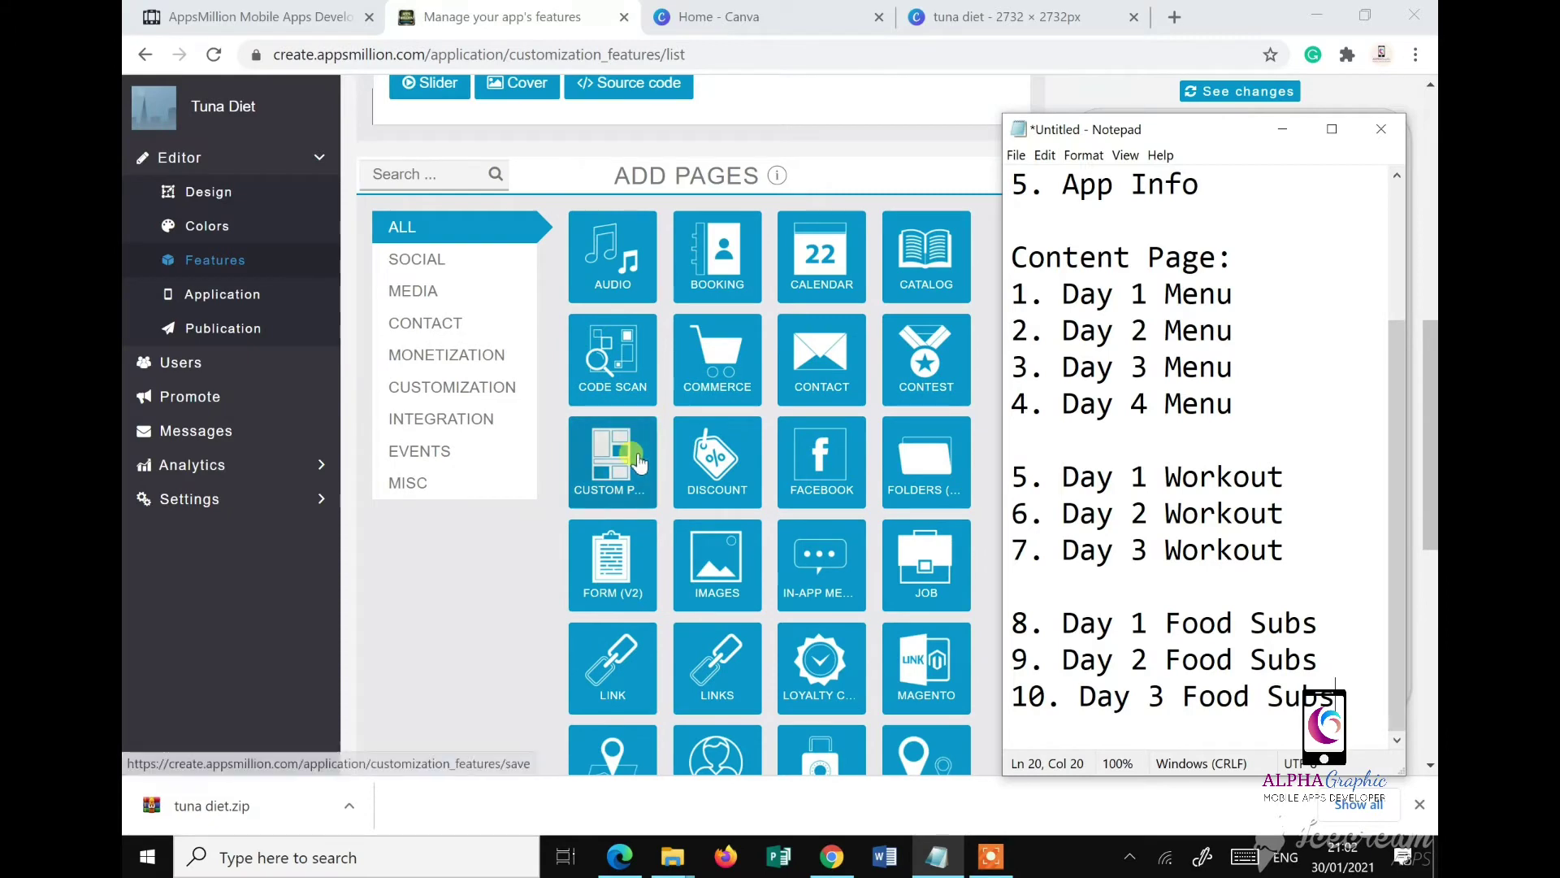
pyautogui.click(611, 455)
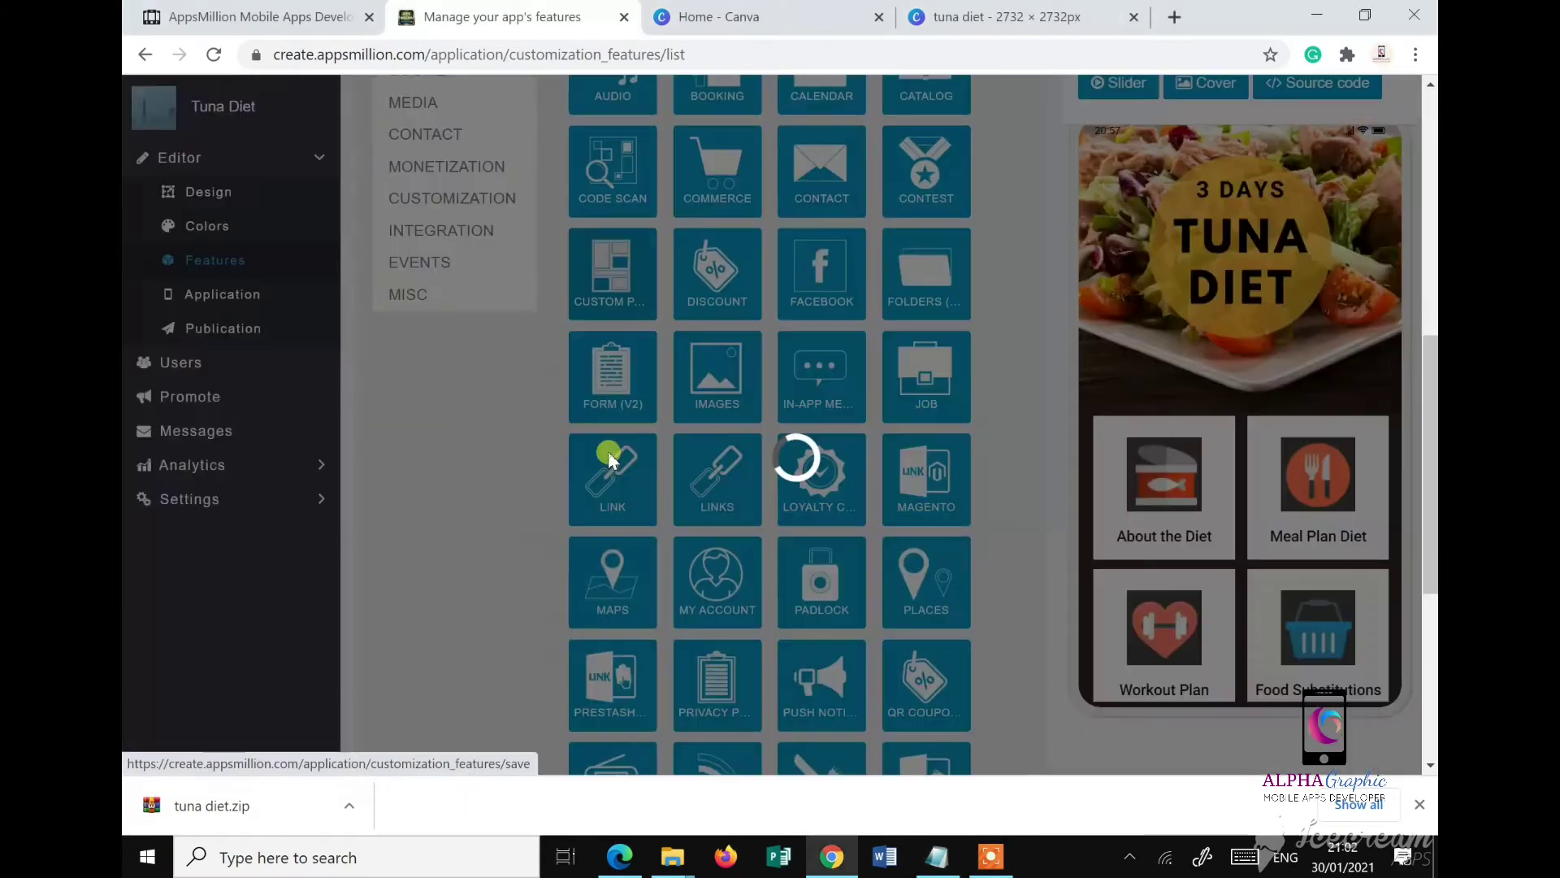
pyautogui.scroll(4, 915, 385)
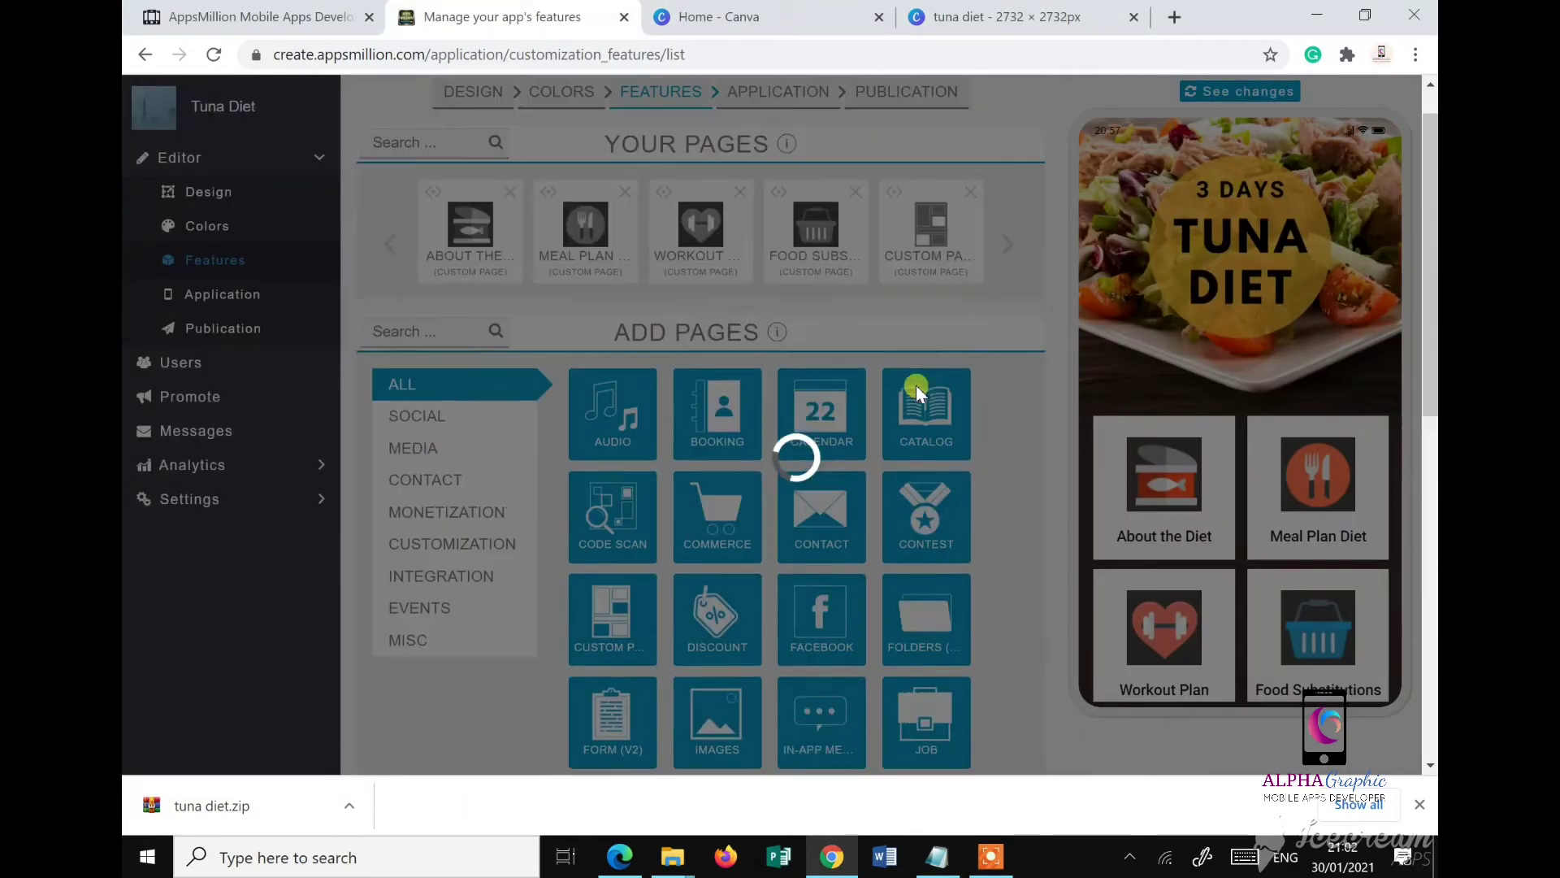
pyautogui.scroll(1, 915, 385)
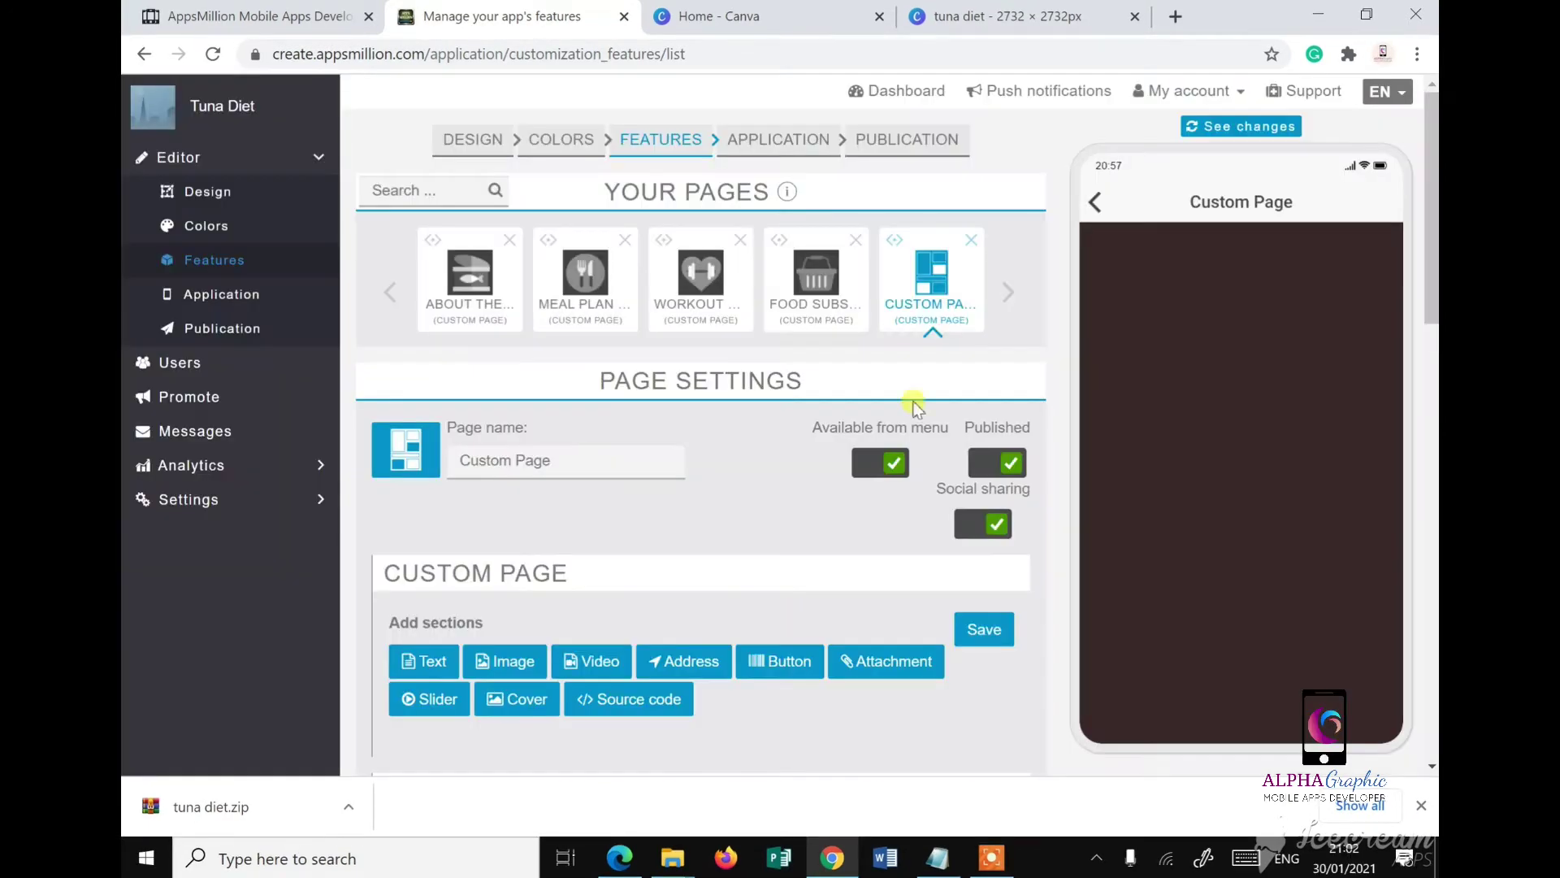
# Step: Recheck the Notepad page list, and turn off menu availability and social sharing for the new custom page
pyautogui.click(942, 860)
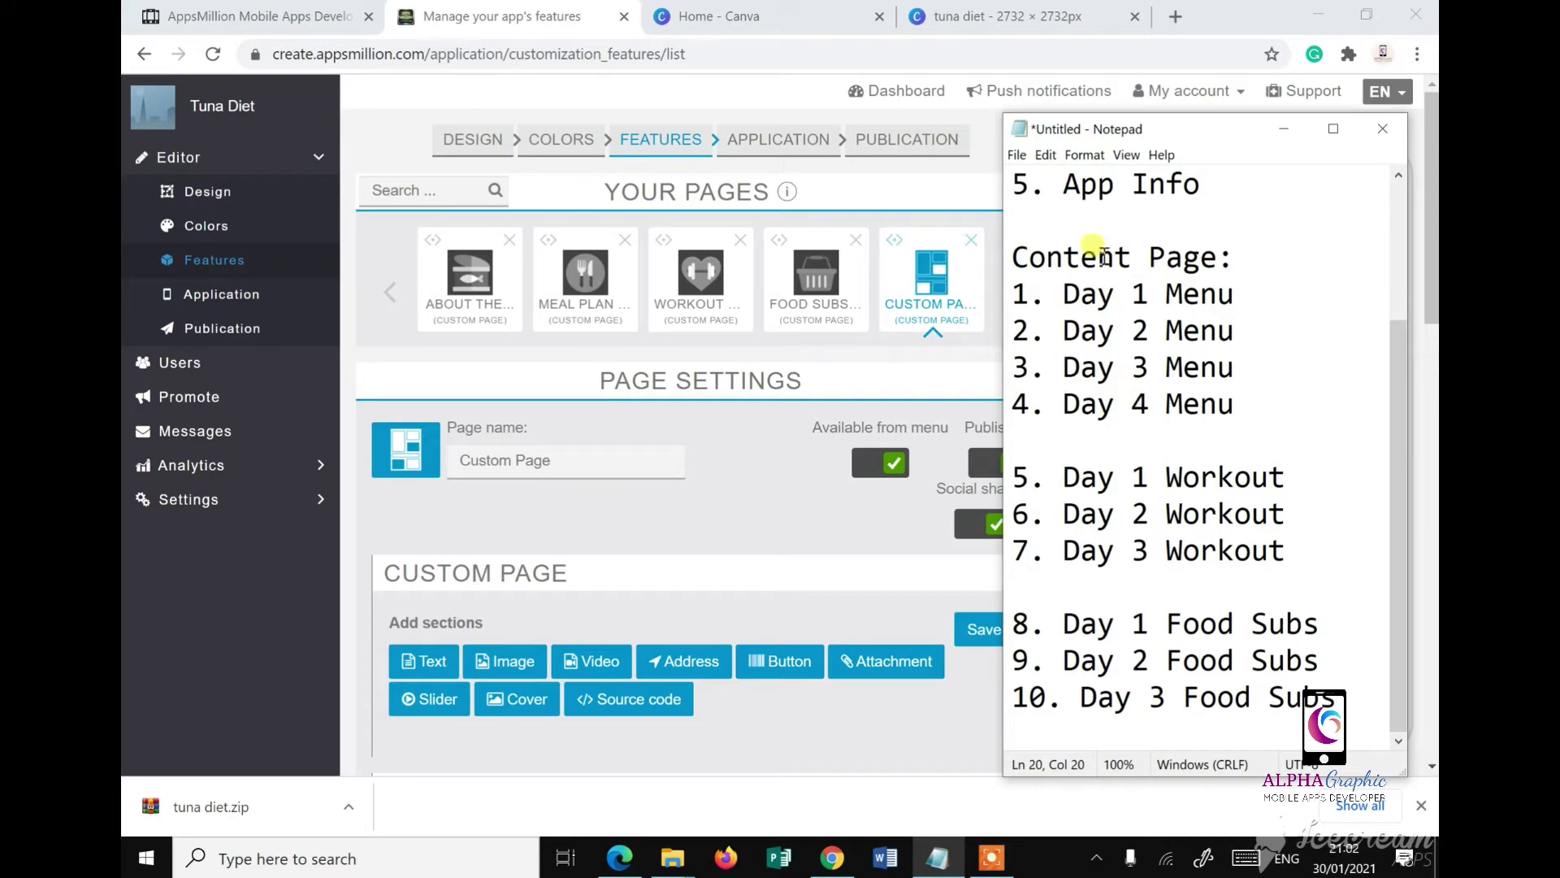
pyautogui.click(837, 485)
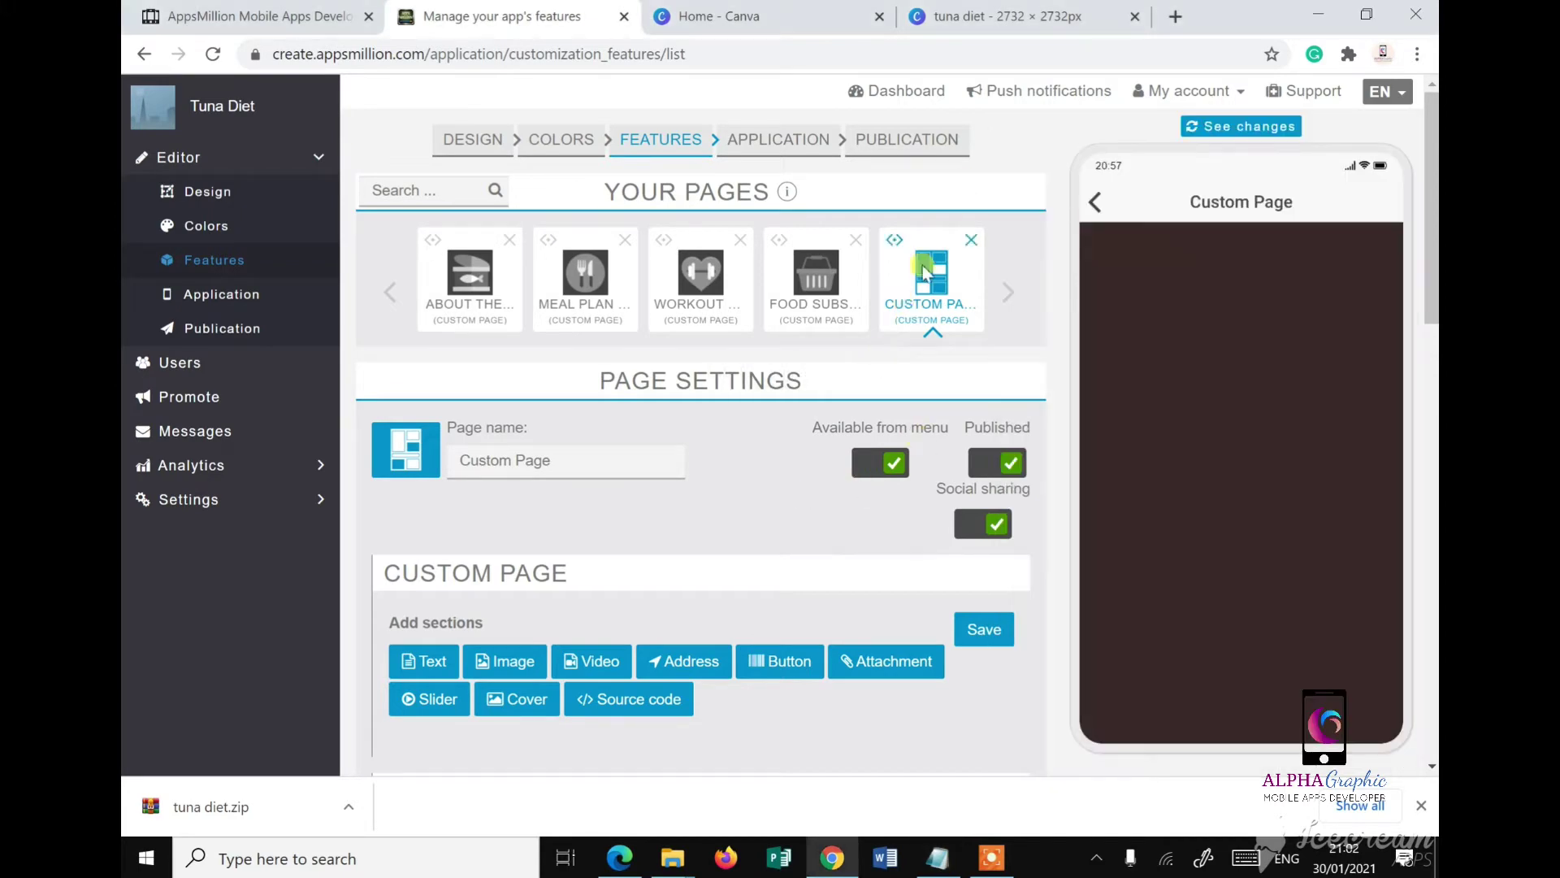
pyautogui.click(868, 468)
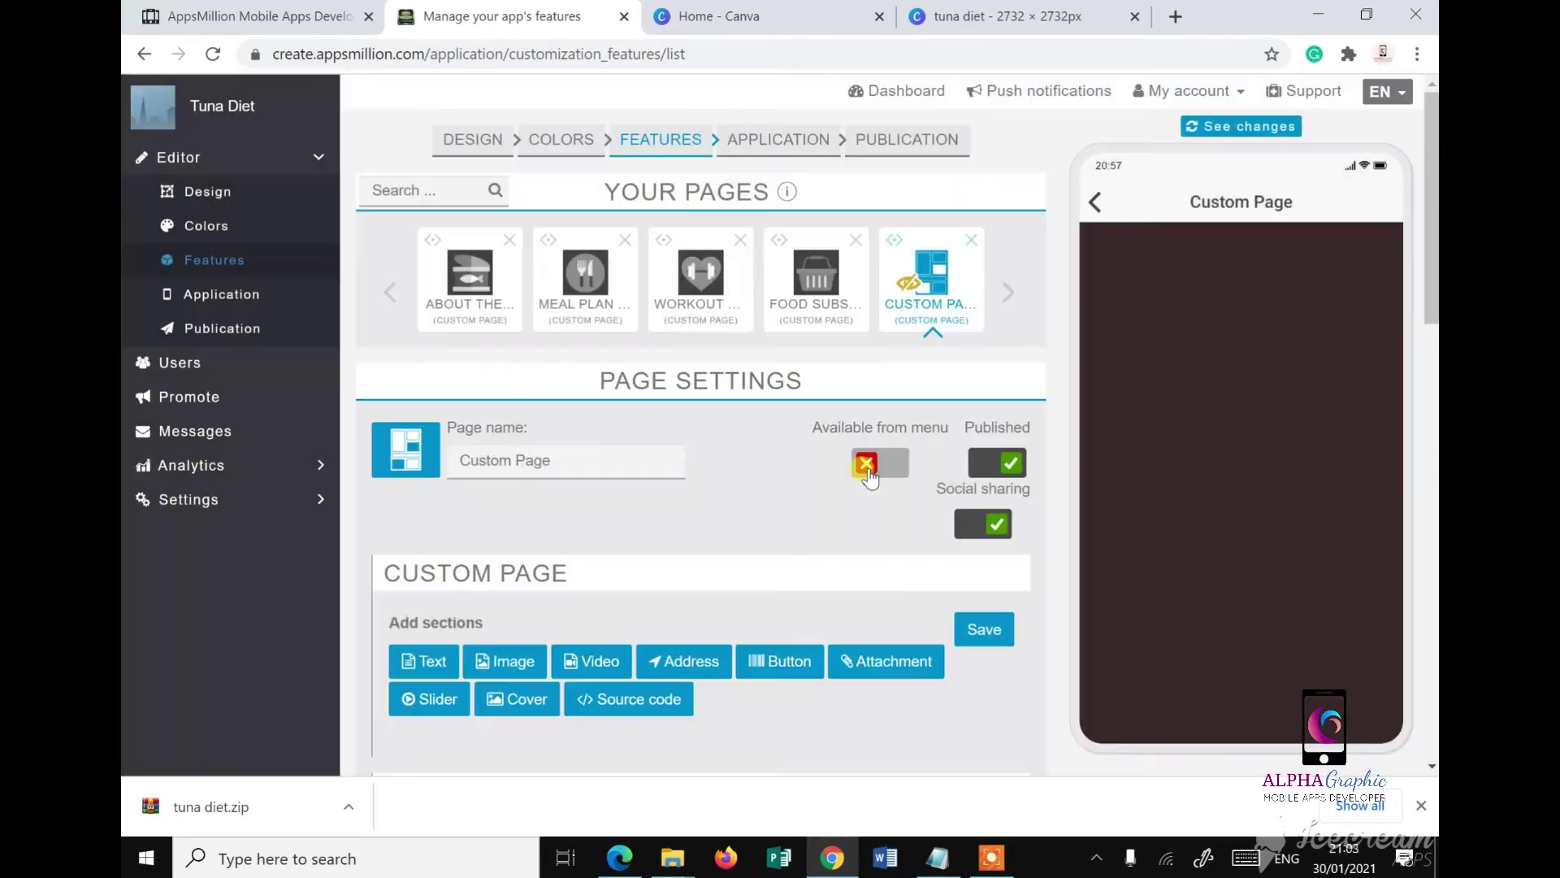
pyautogui.click(967, 525)
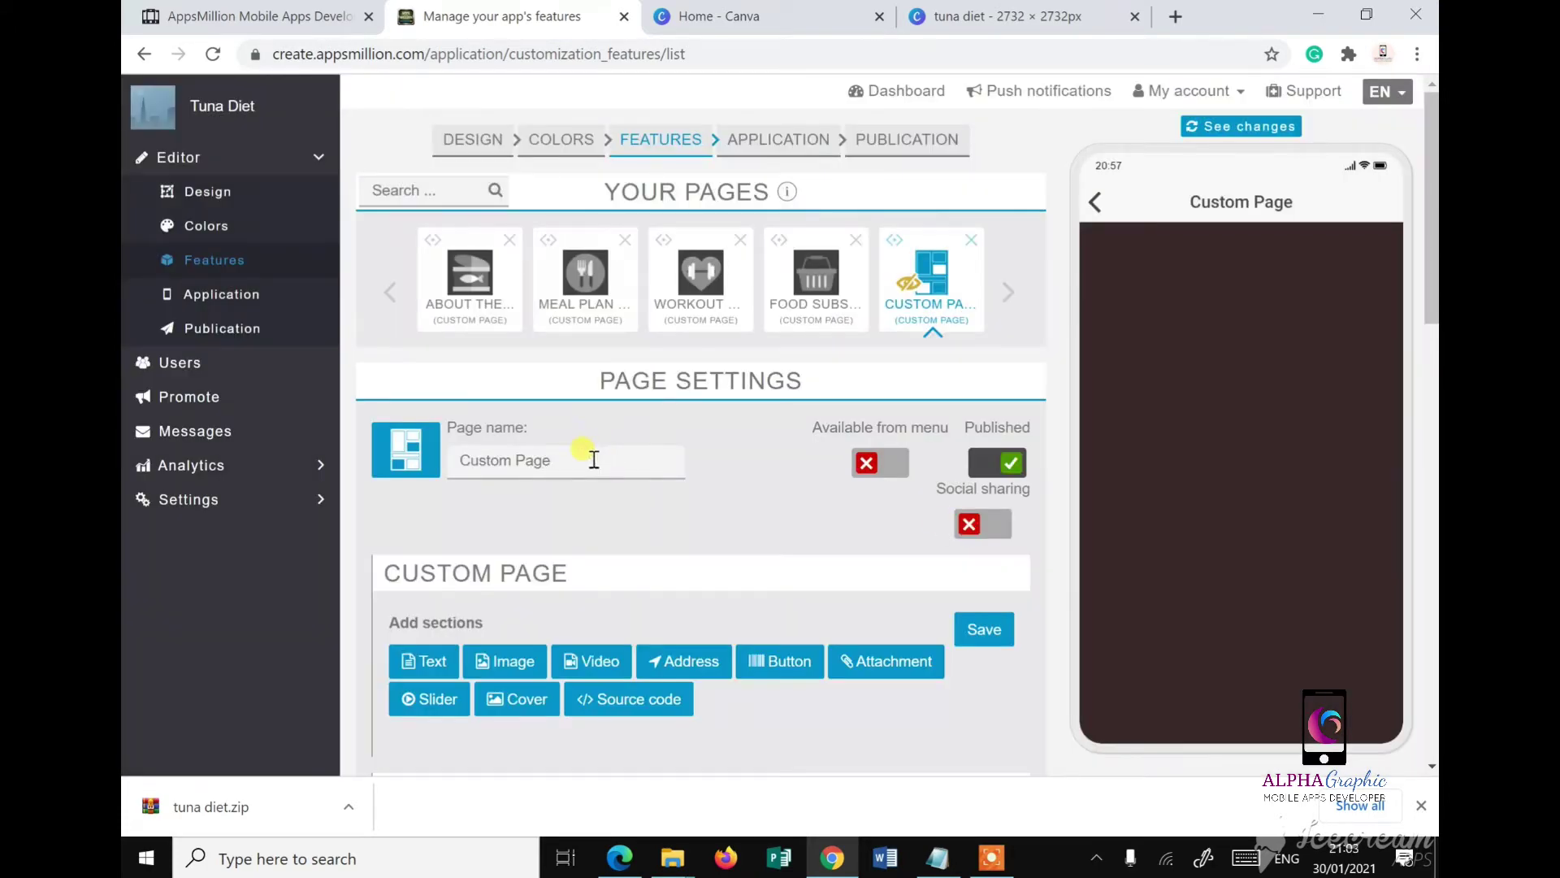
# Step: Rename the new custom page as Day 1 Menu
pyautogui.moveTo(593, 460); pyautogui.dragTo(453, 464)
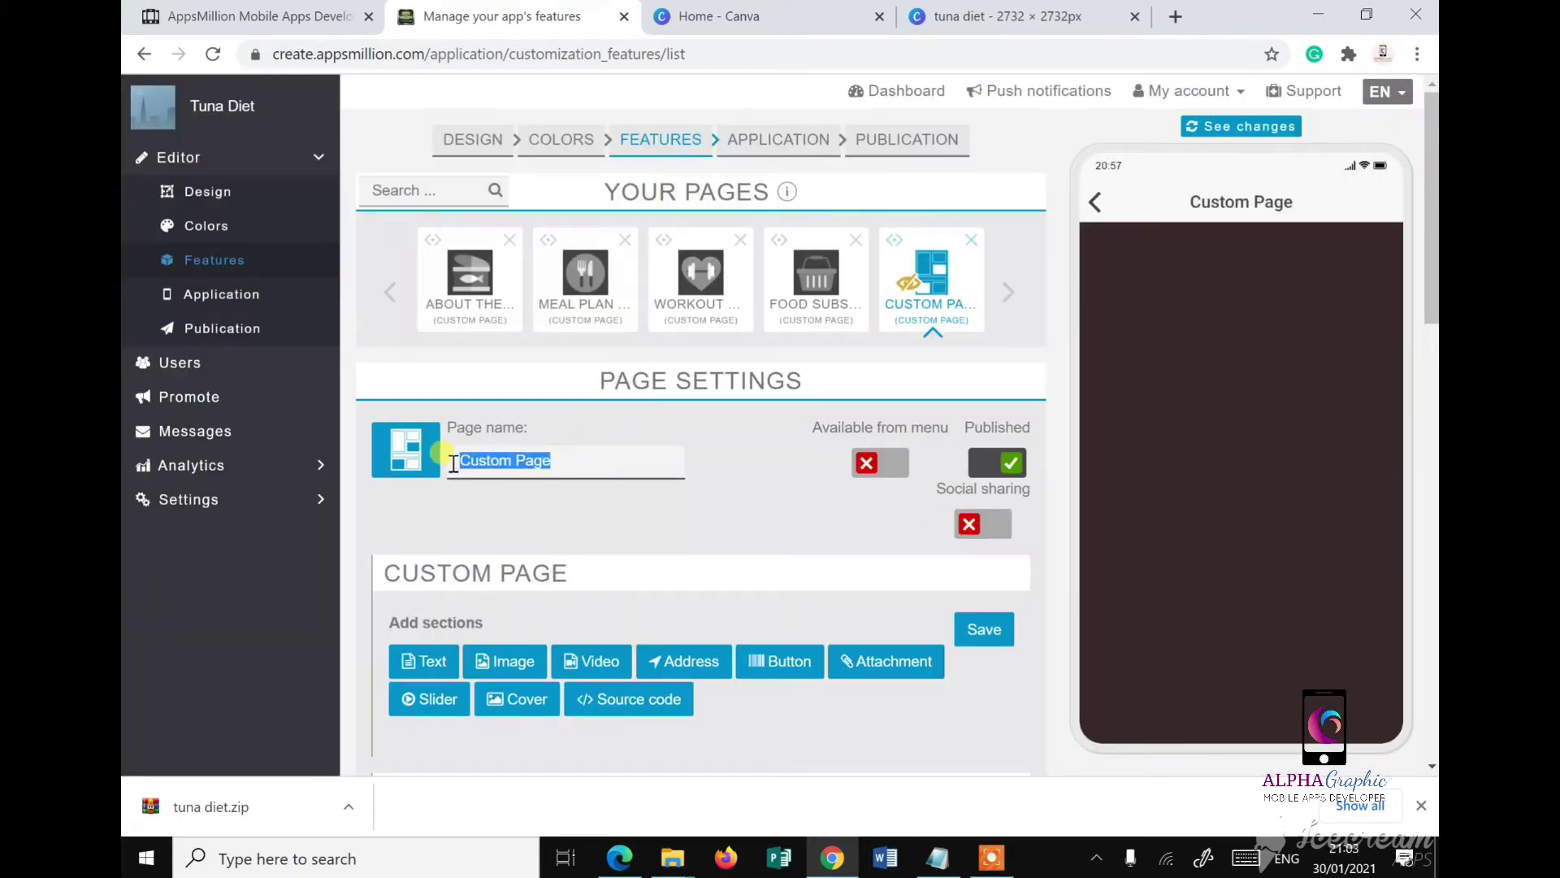
pyautogui.write('Day 1 Menu')
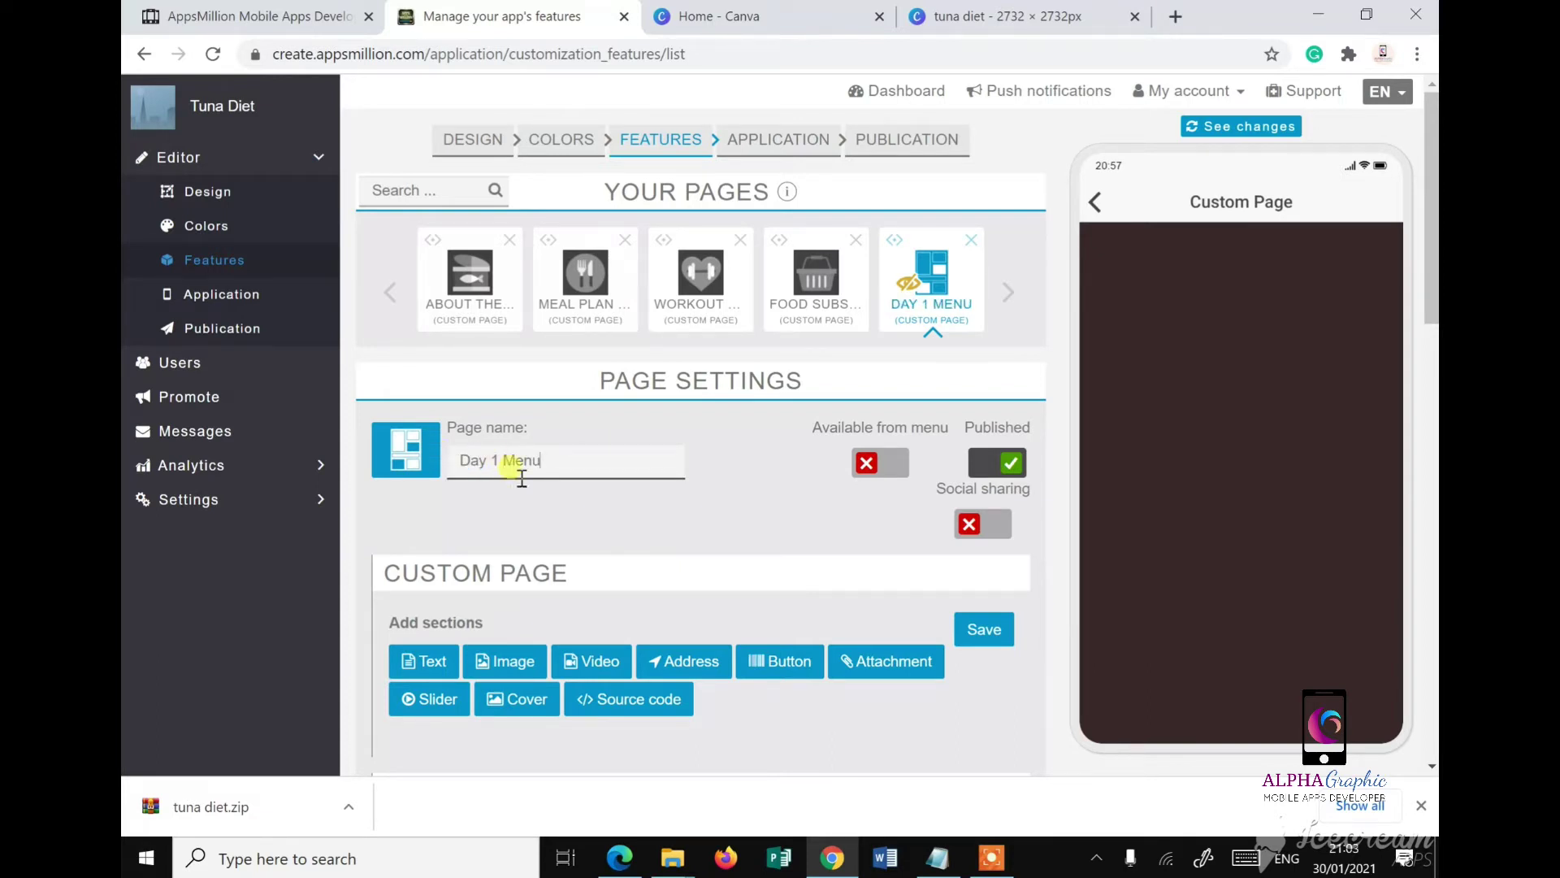
pyautogui.click(529, 509)
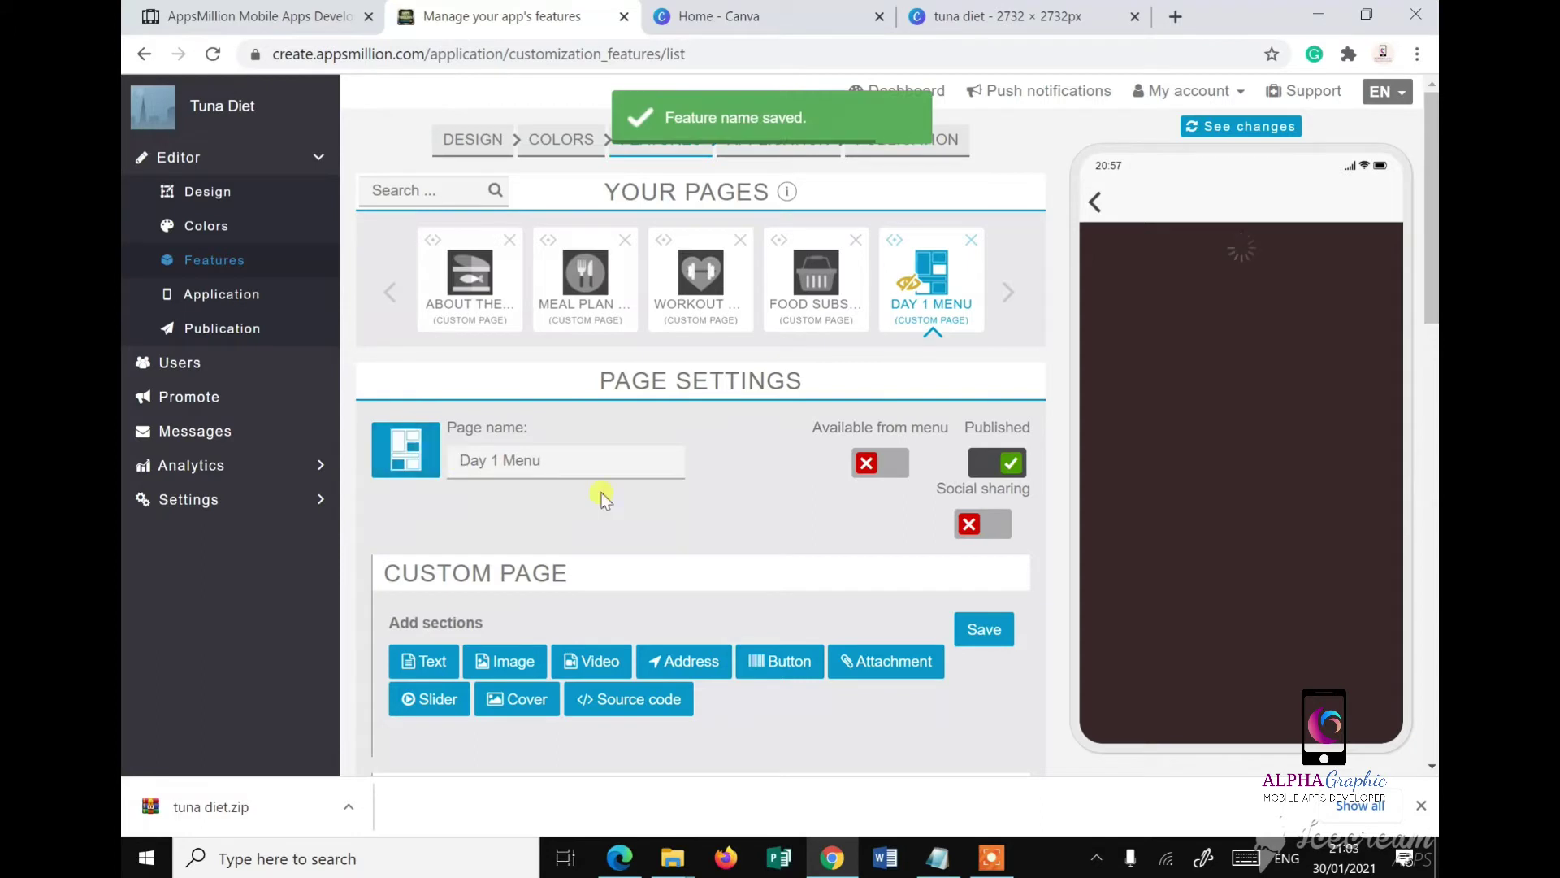
# Step: Add a Cover section with the meal-day-1-tuna-diet image to the Day 1 Menu page and save it
pyautogui.scroll(-2, 600, 496)
pyautogui.scroll(-2, 600, 496)
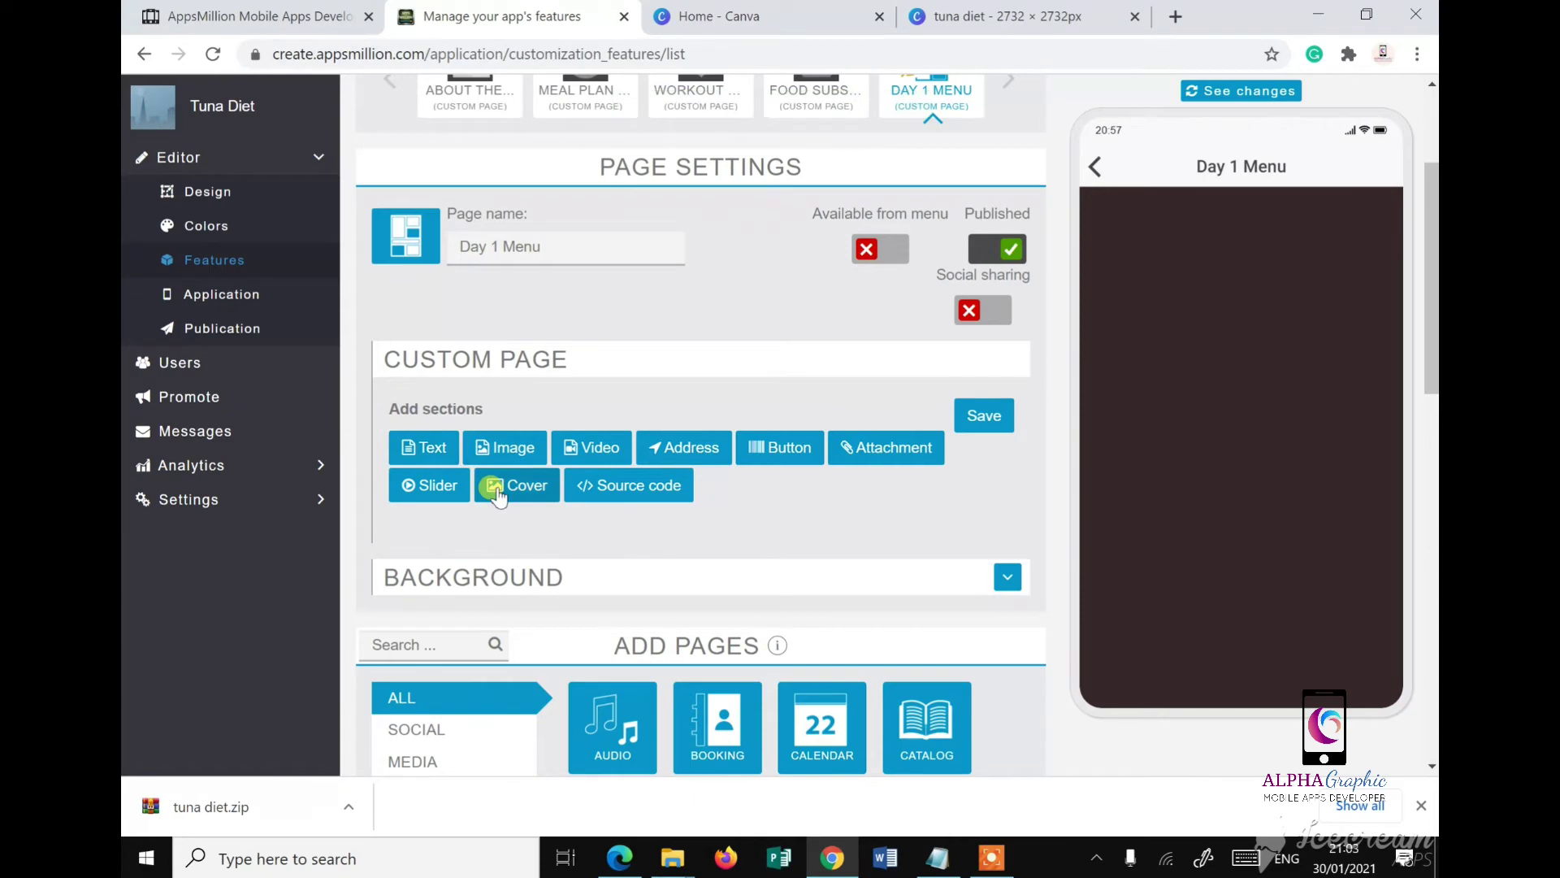
pyautogui.click(499, 488)
pyautogui.scroll(-4, 536, 488)
pyautogui.click(721, 292)
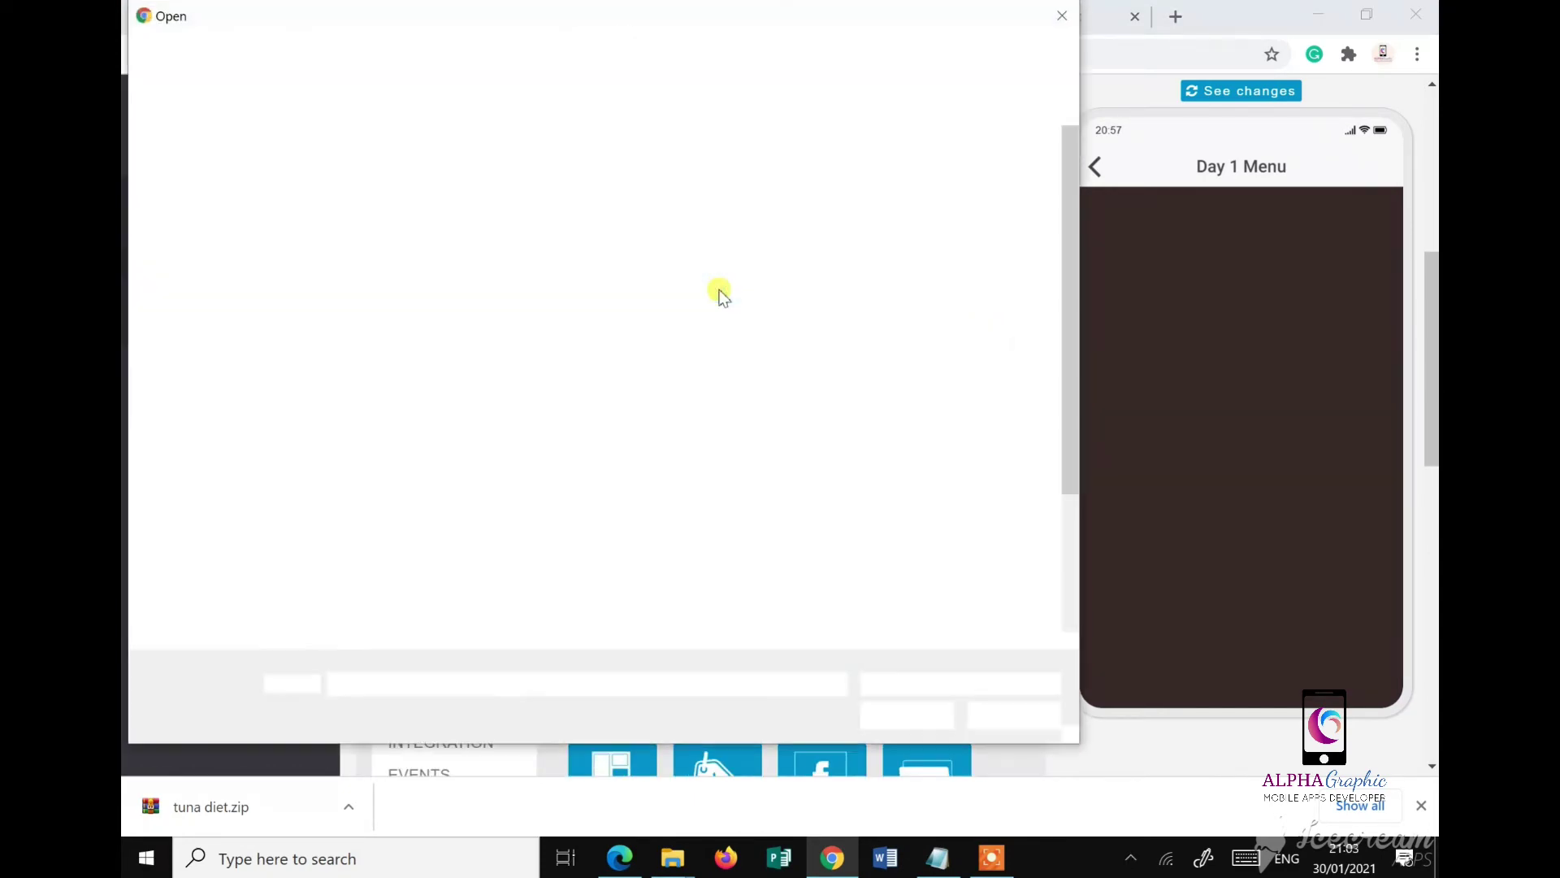
pyautogui.scroll(-2, 714, 421)
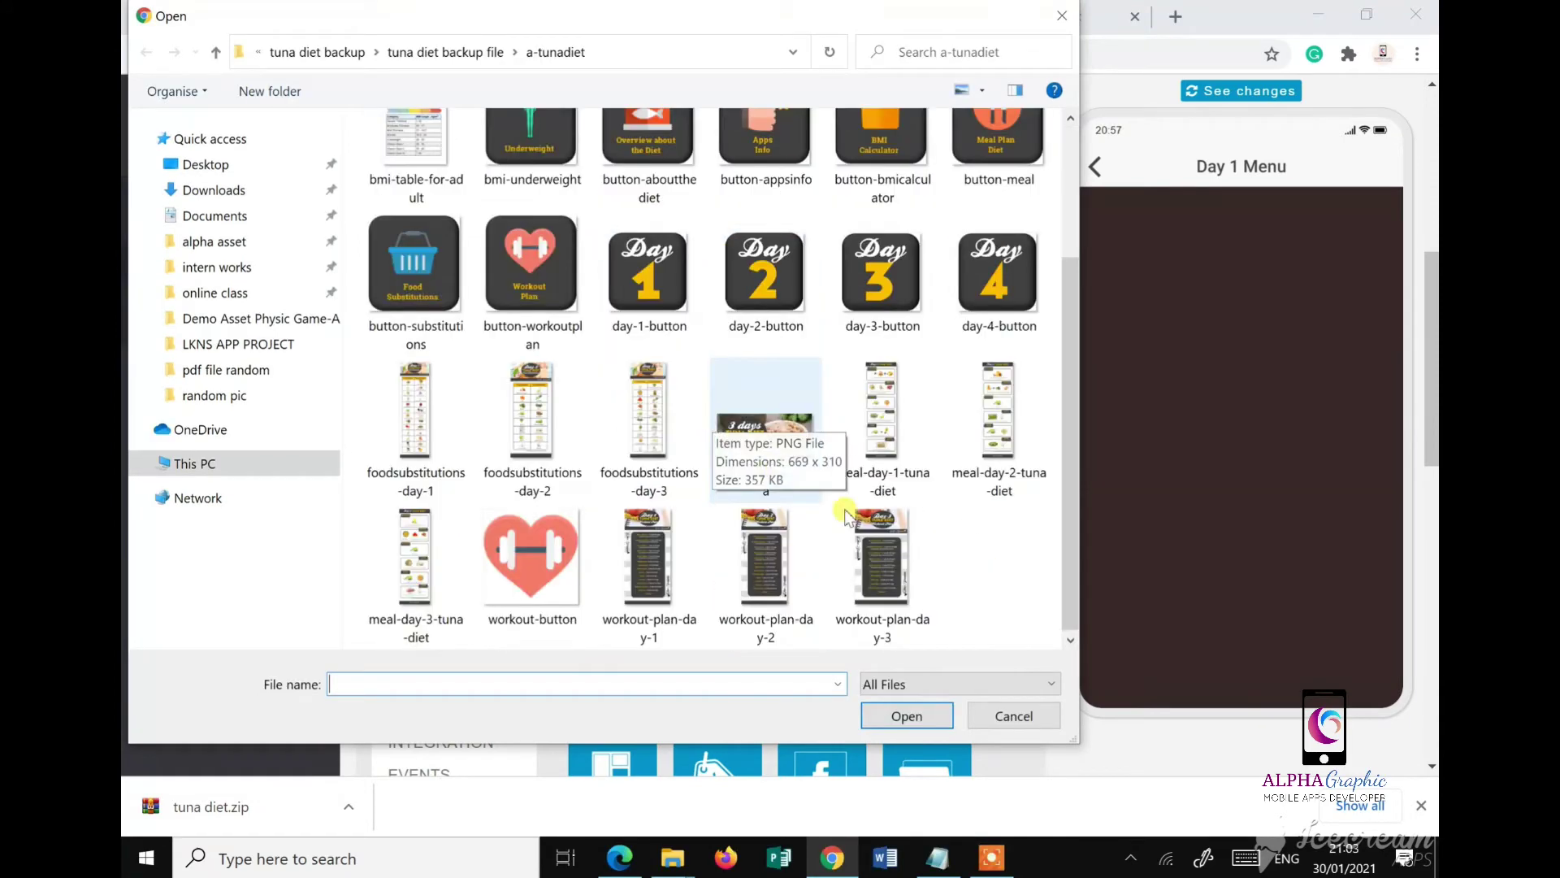
pyautogui.click(922, 394)
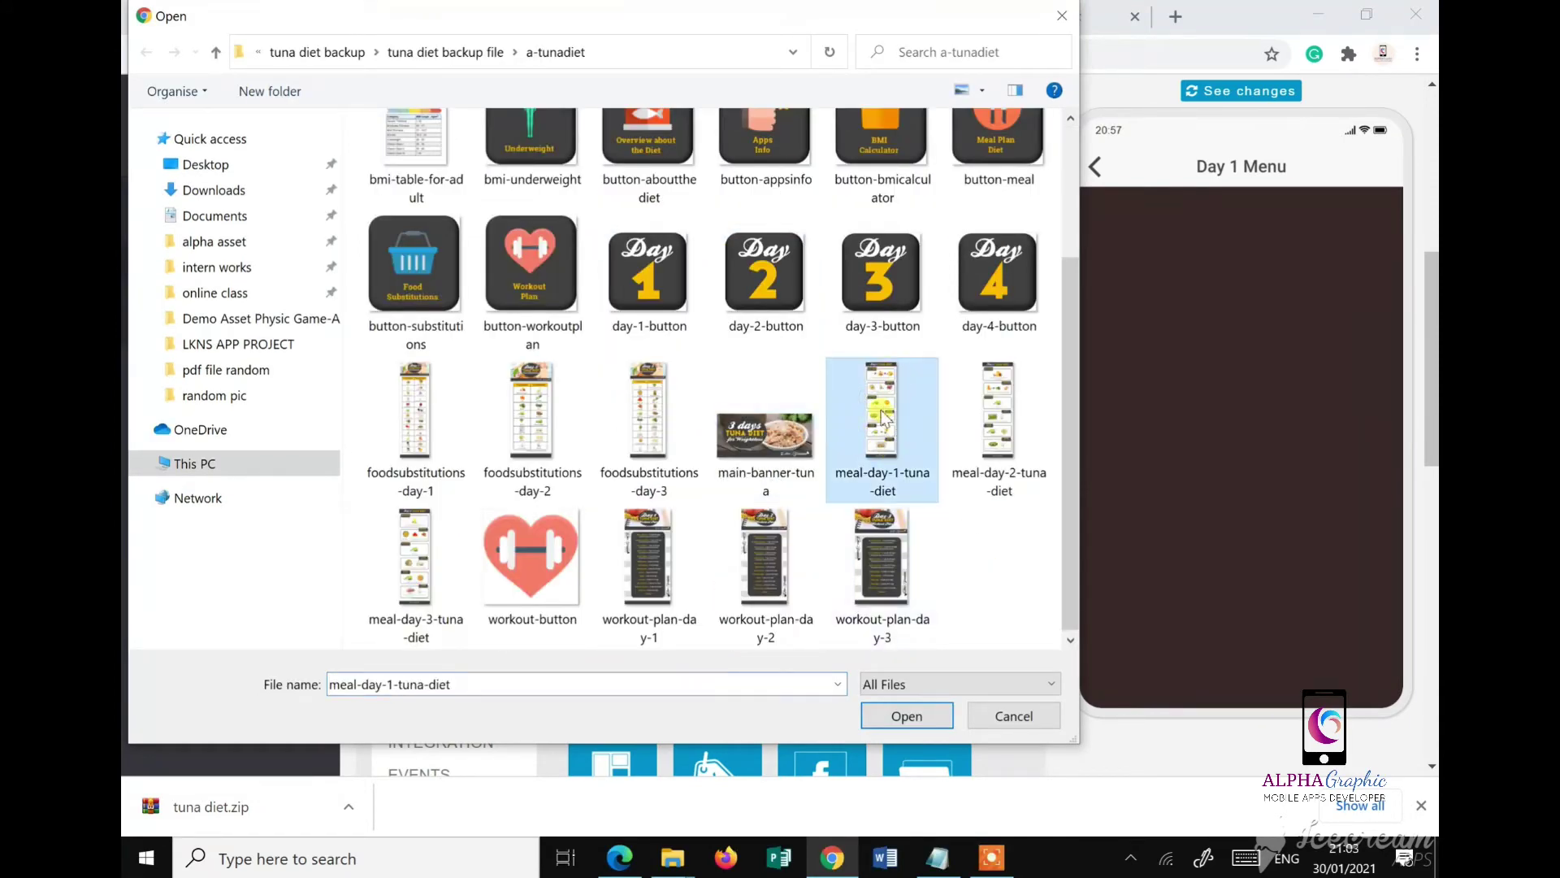
pyautogui.click(880, 715)
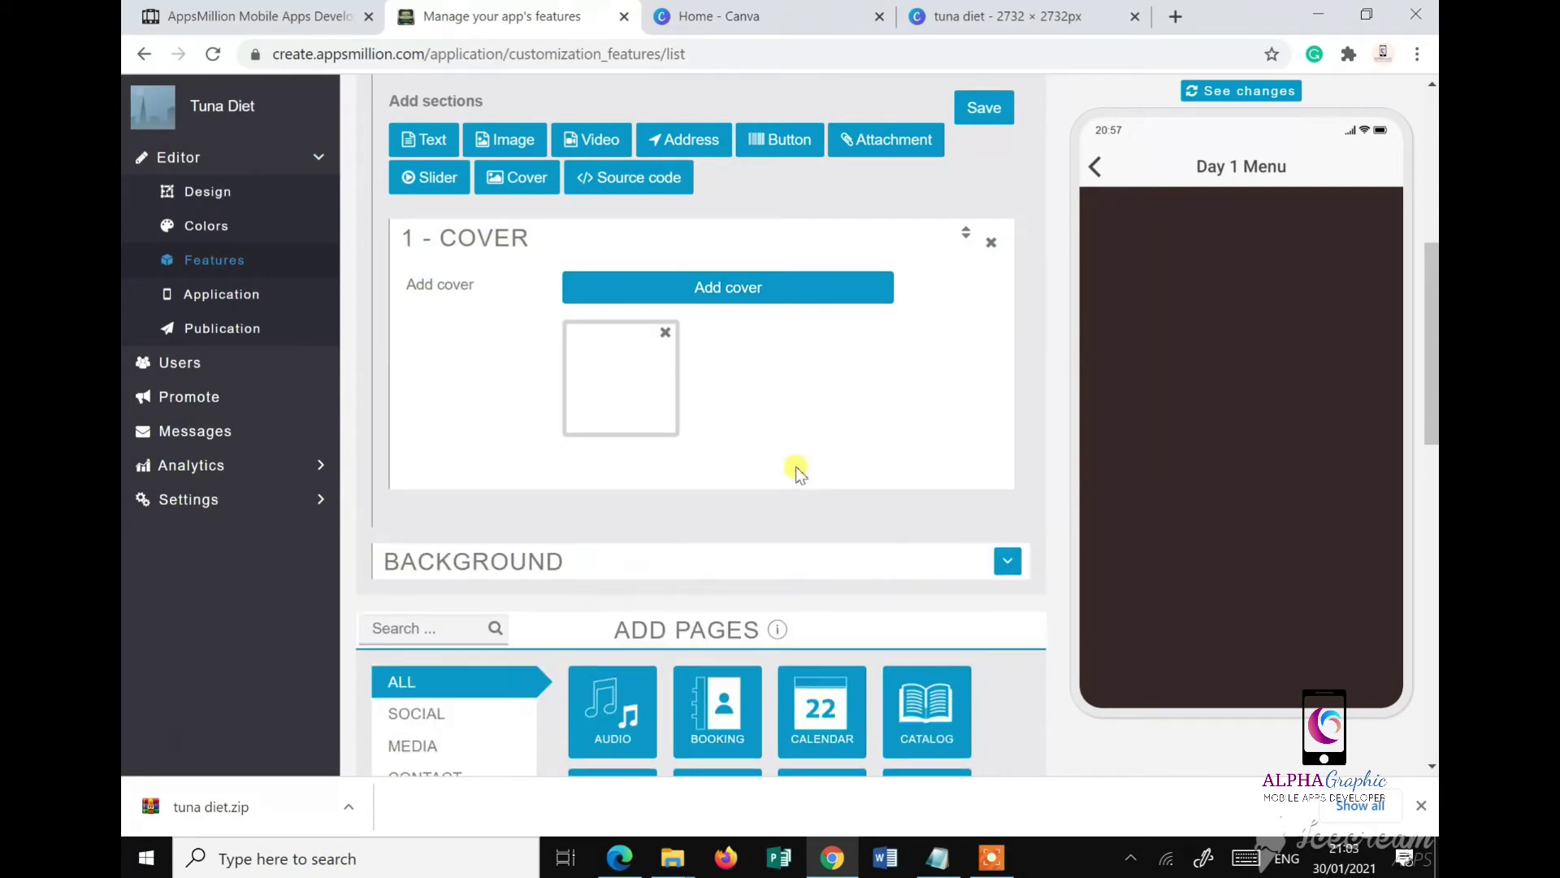
pyautogui.click(986, 107)
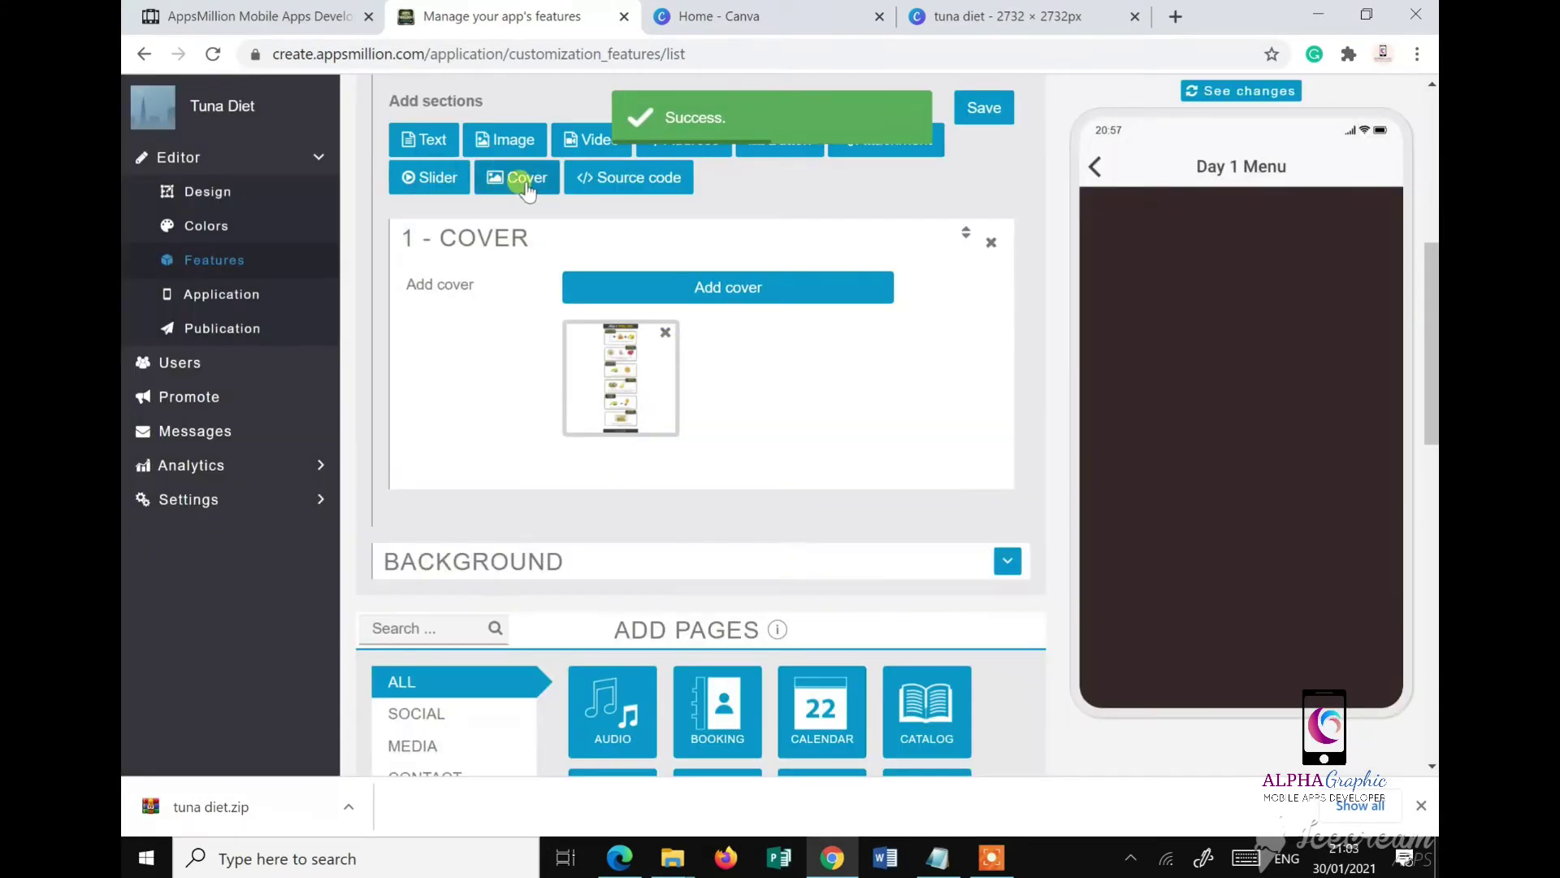
# Step: Refresh the app preview and look through the meals on the Day 1 Menu page
pyautogui.click(1257, 96)
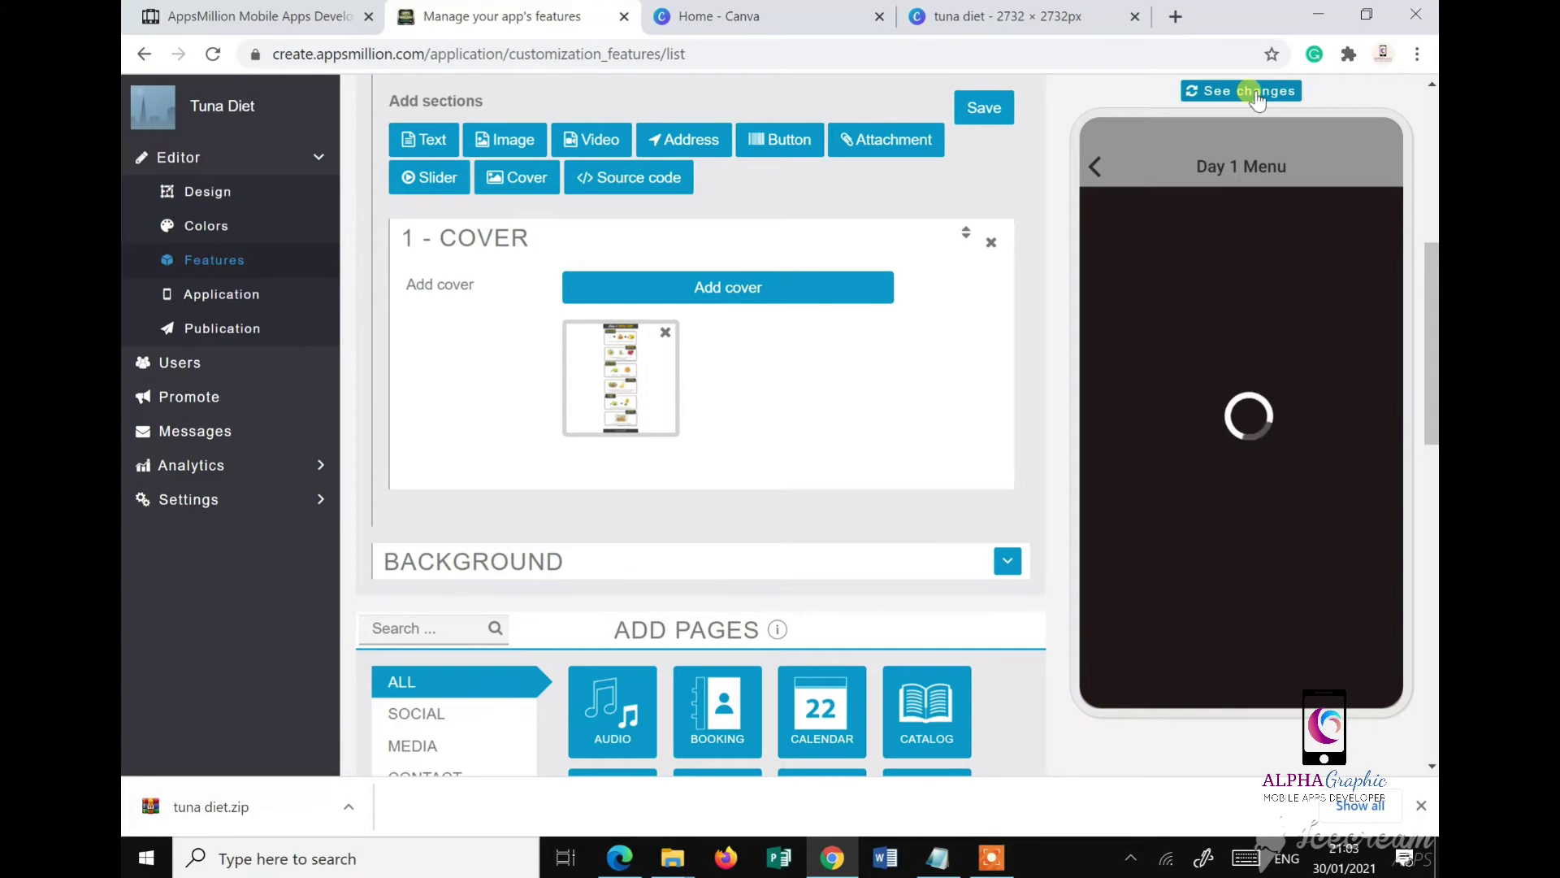
pyautogui.scroll(6, 937, 279)
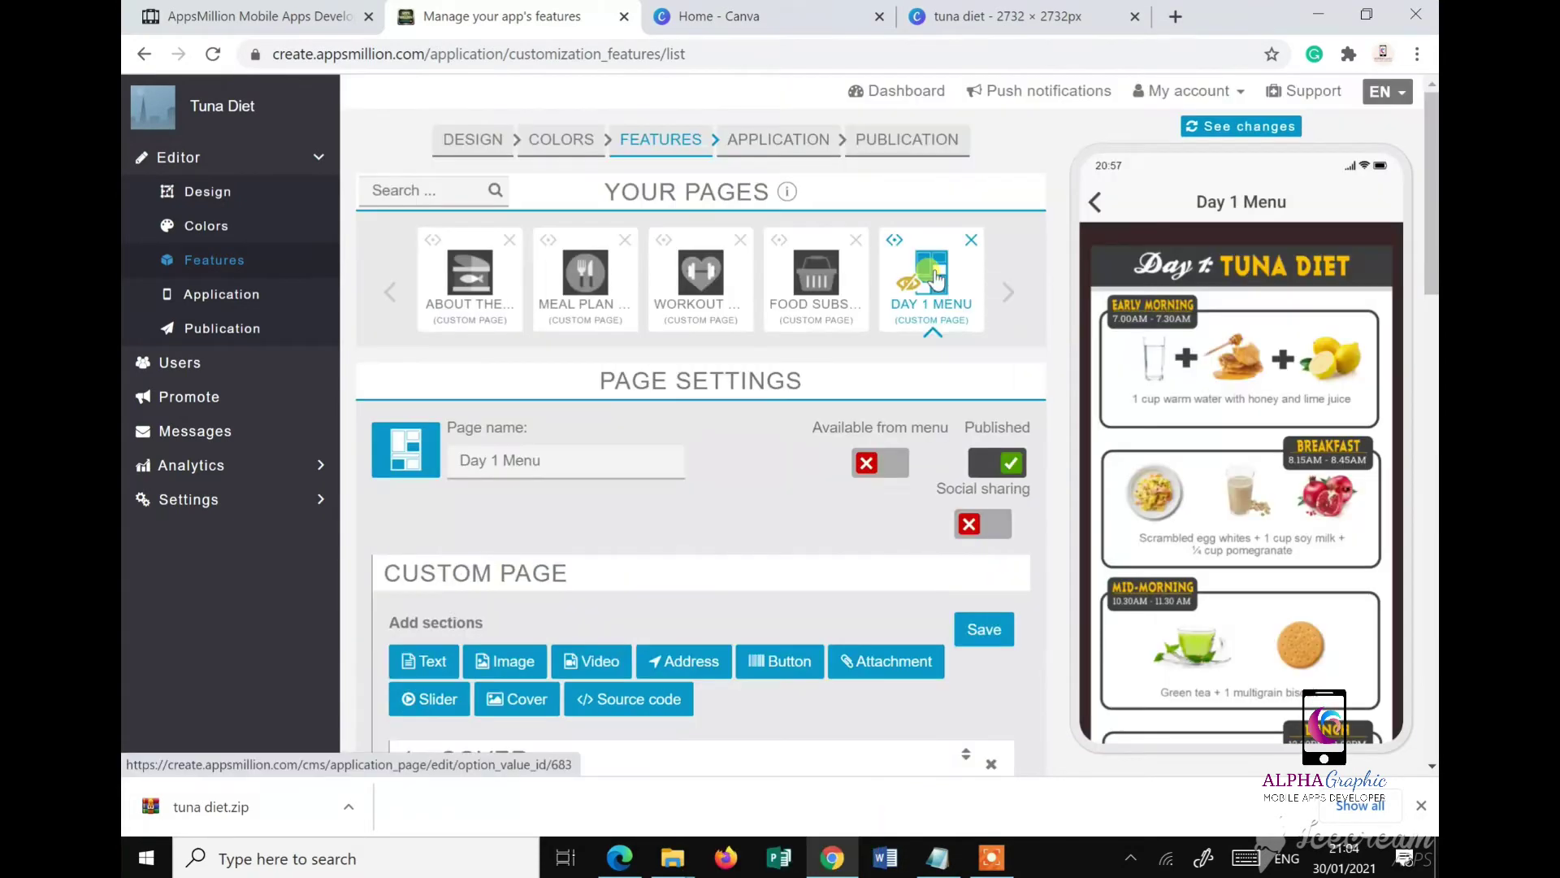
pyautogui.scroll(-5, 1277, 586)
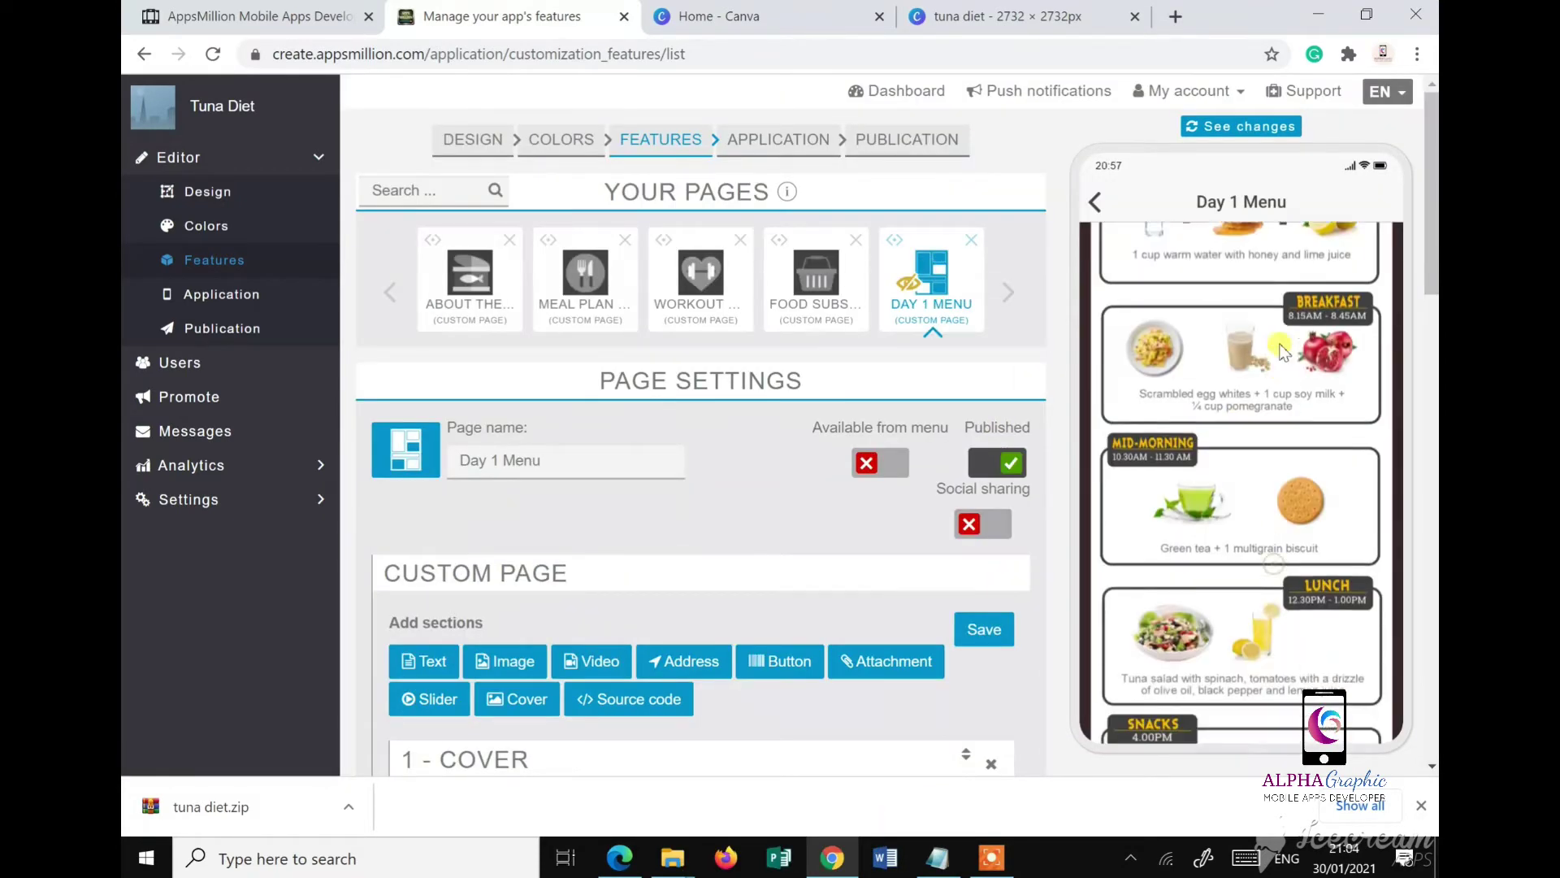
pyautogui.scroll(8, 1274, 618)
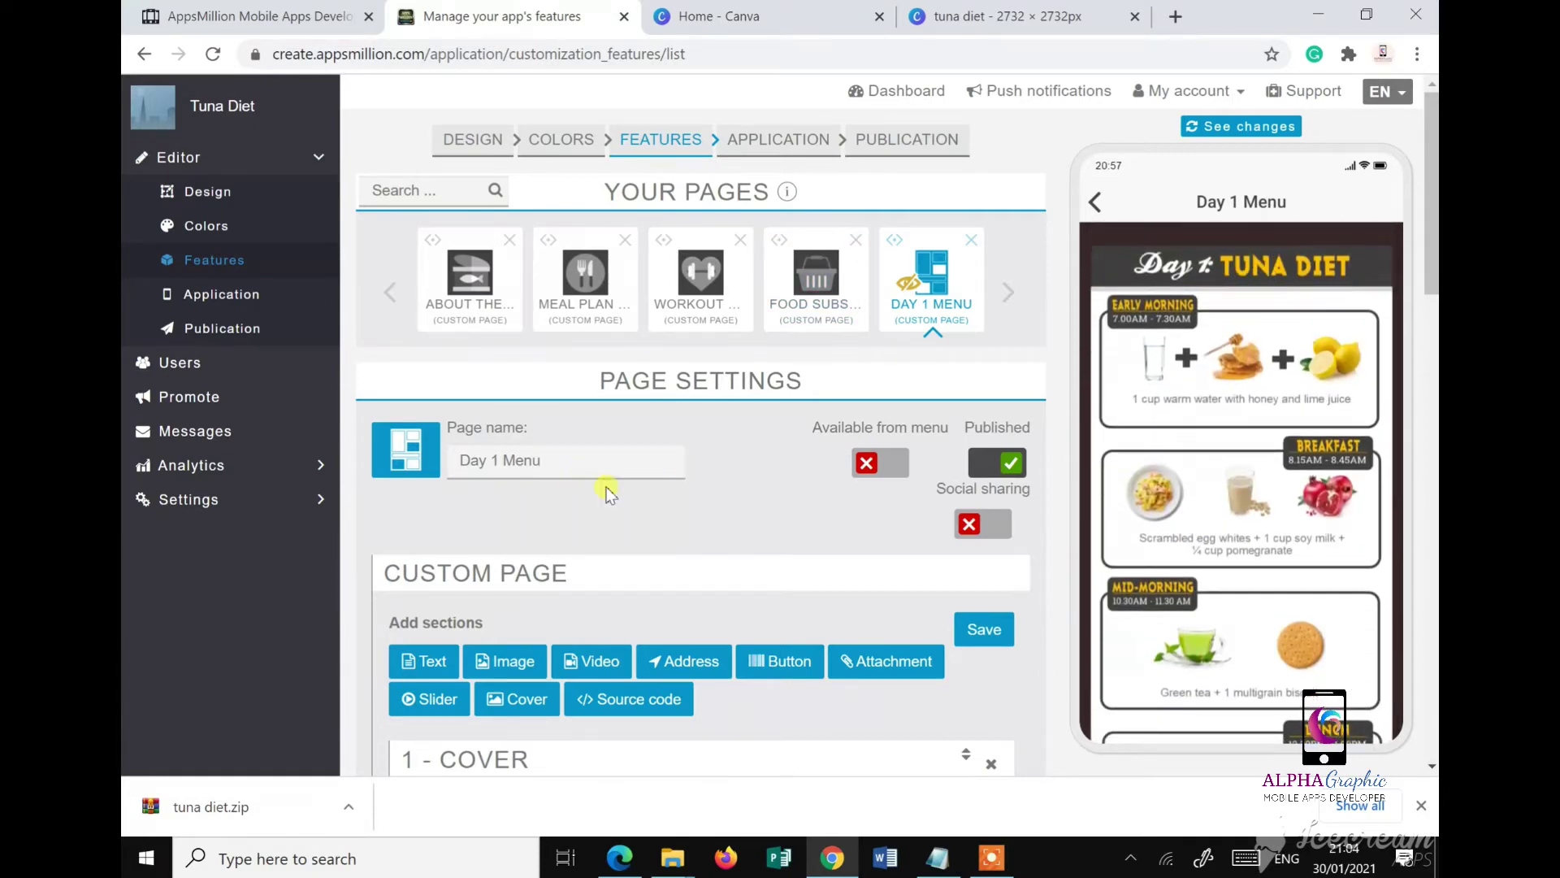
# Step: Check the next content page in the Notepad list and add another Custom Page after Day 1 Menu
pyautogui.scroll(-1, 609, 492)
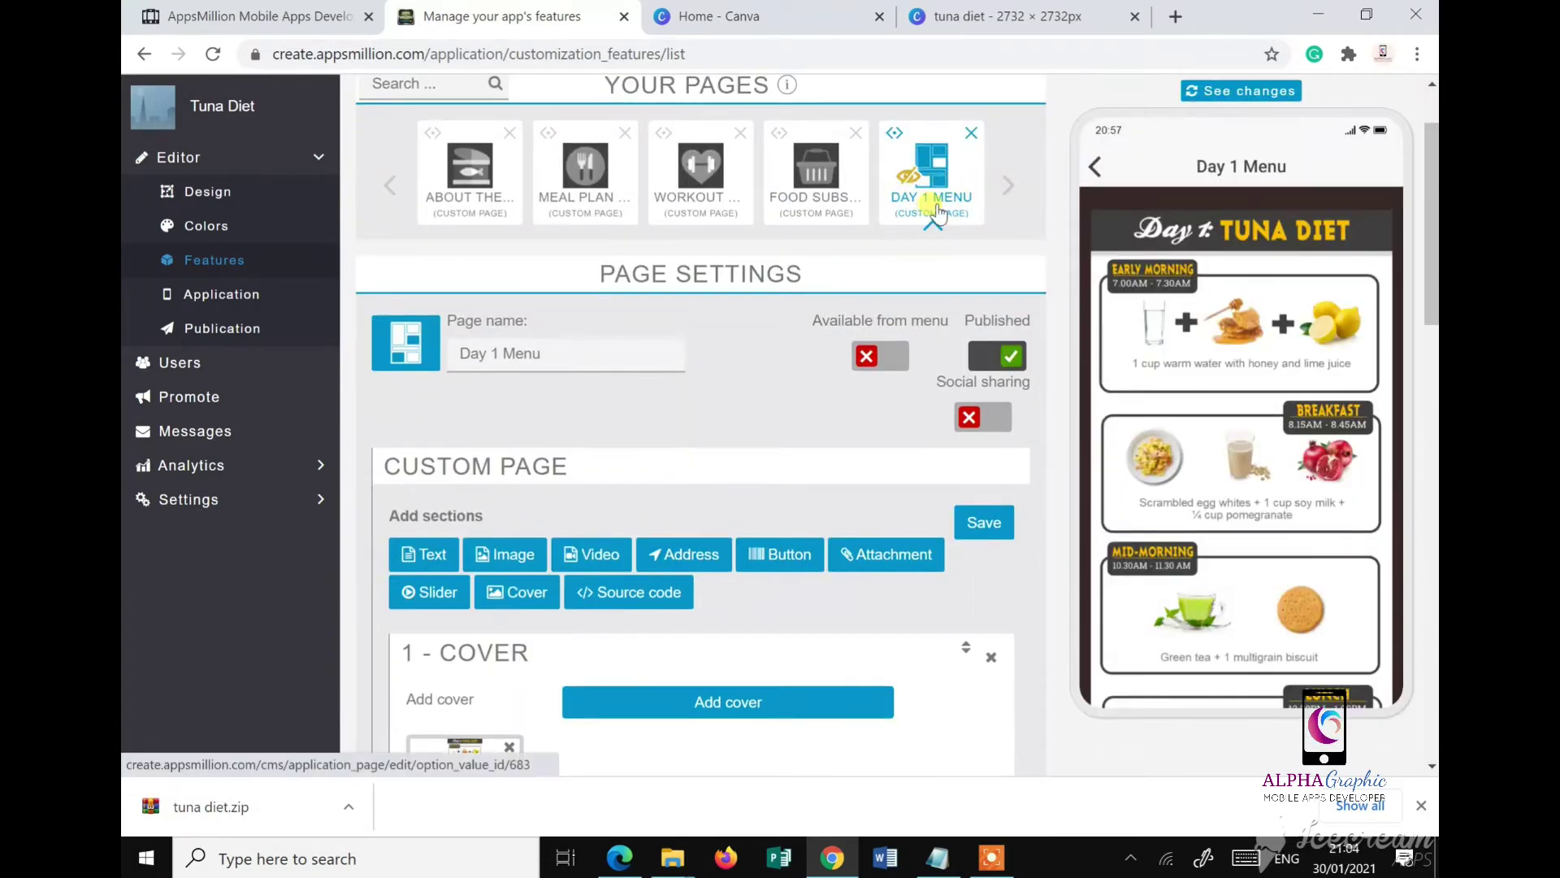
pyautogui.click(937, 857)
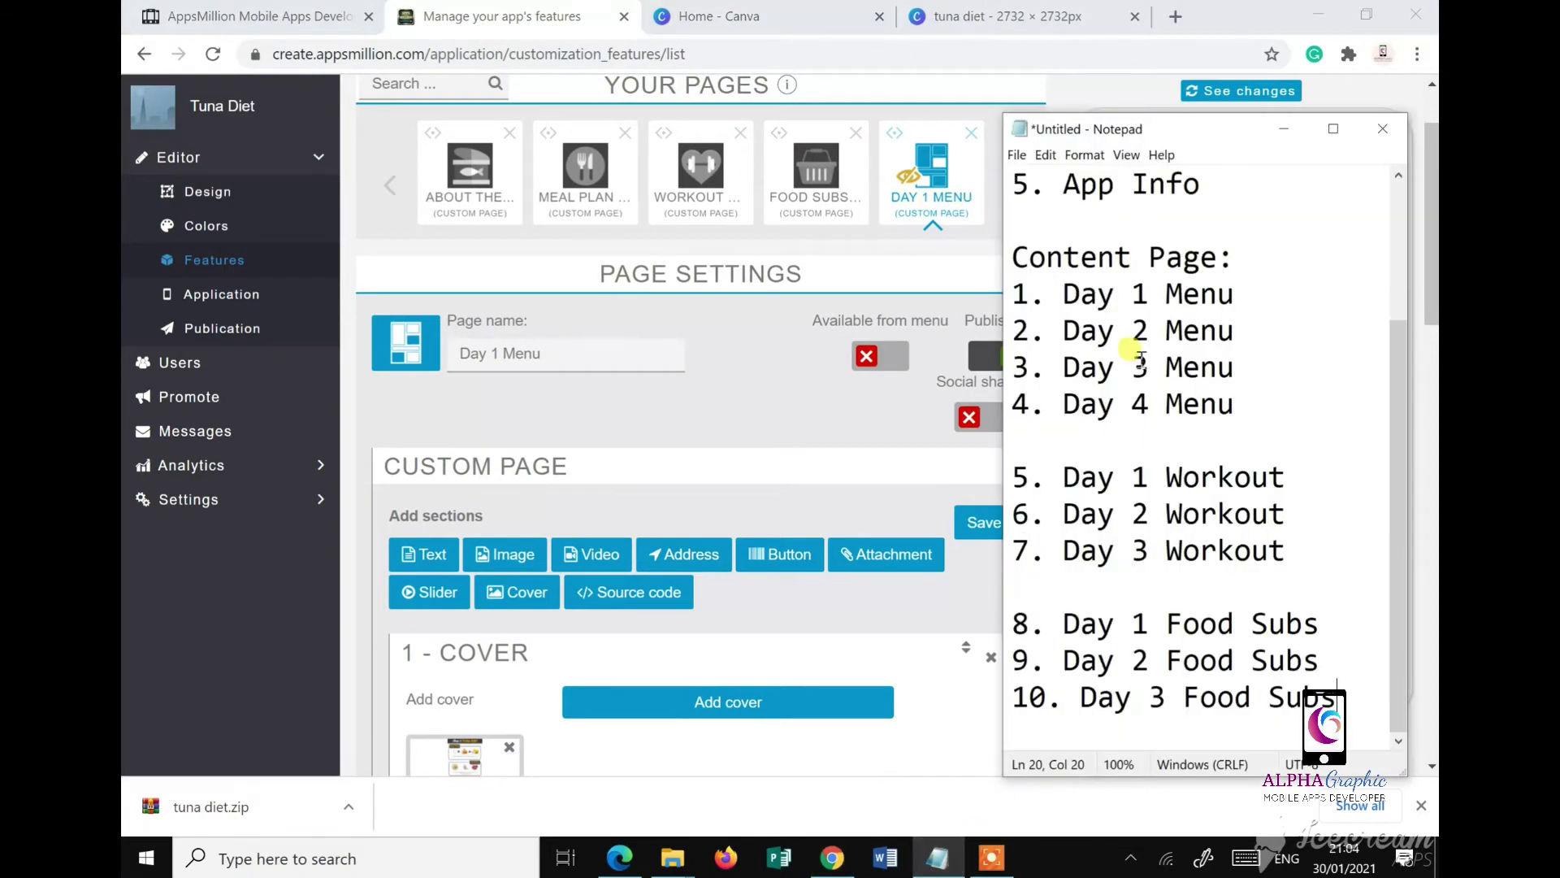
pyautogui.click(787, 348)
pyautogui.scroll(1, 787, 407)
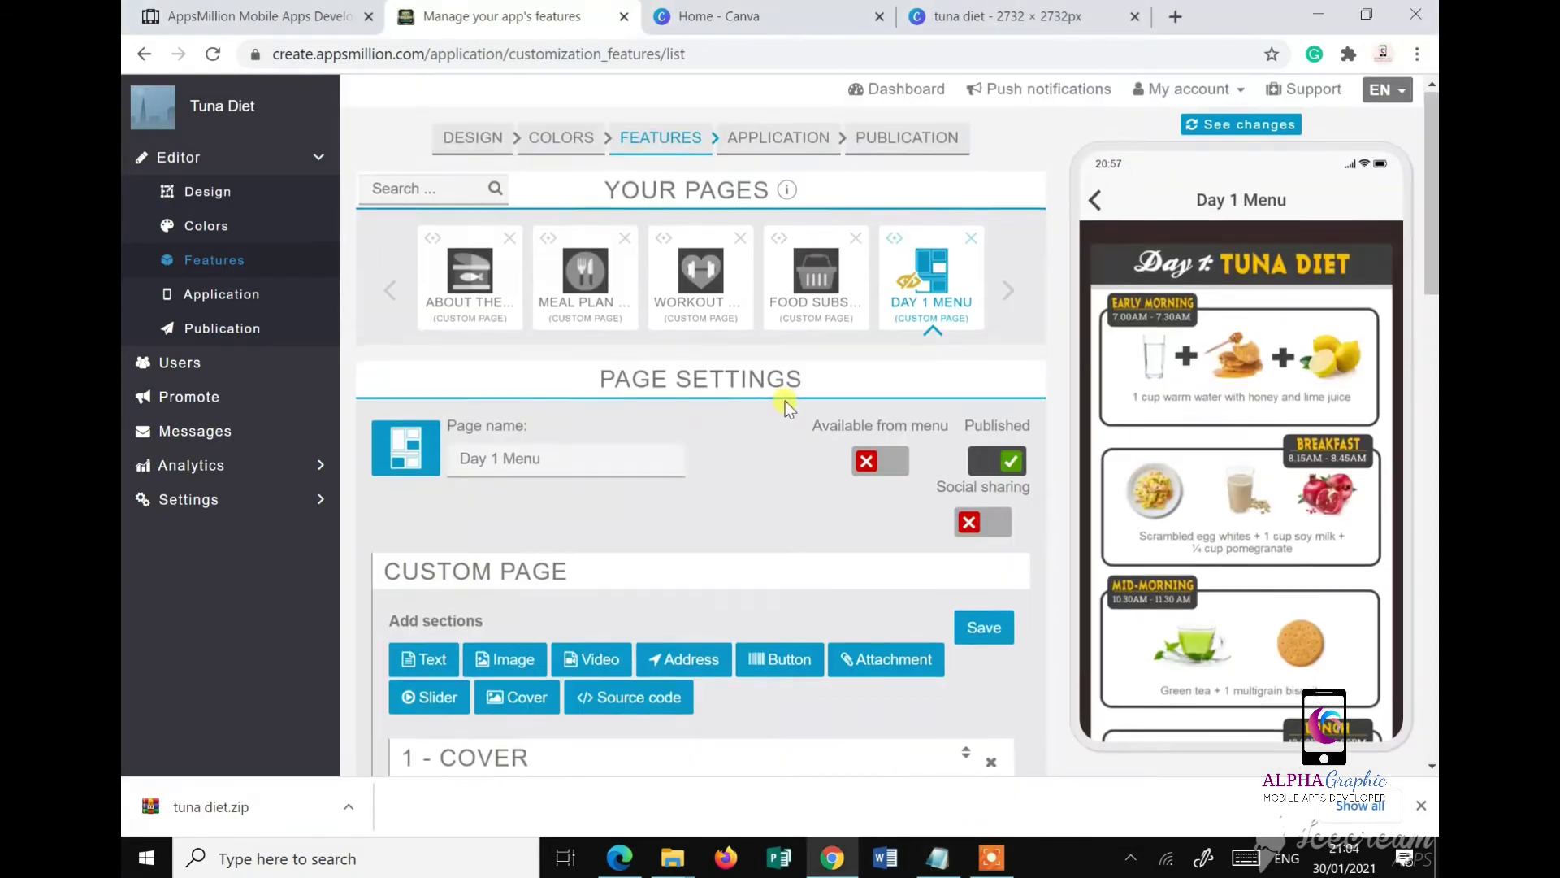
pyautogui.scroll(-6, 787, 407)
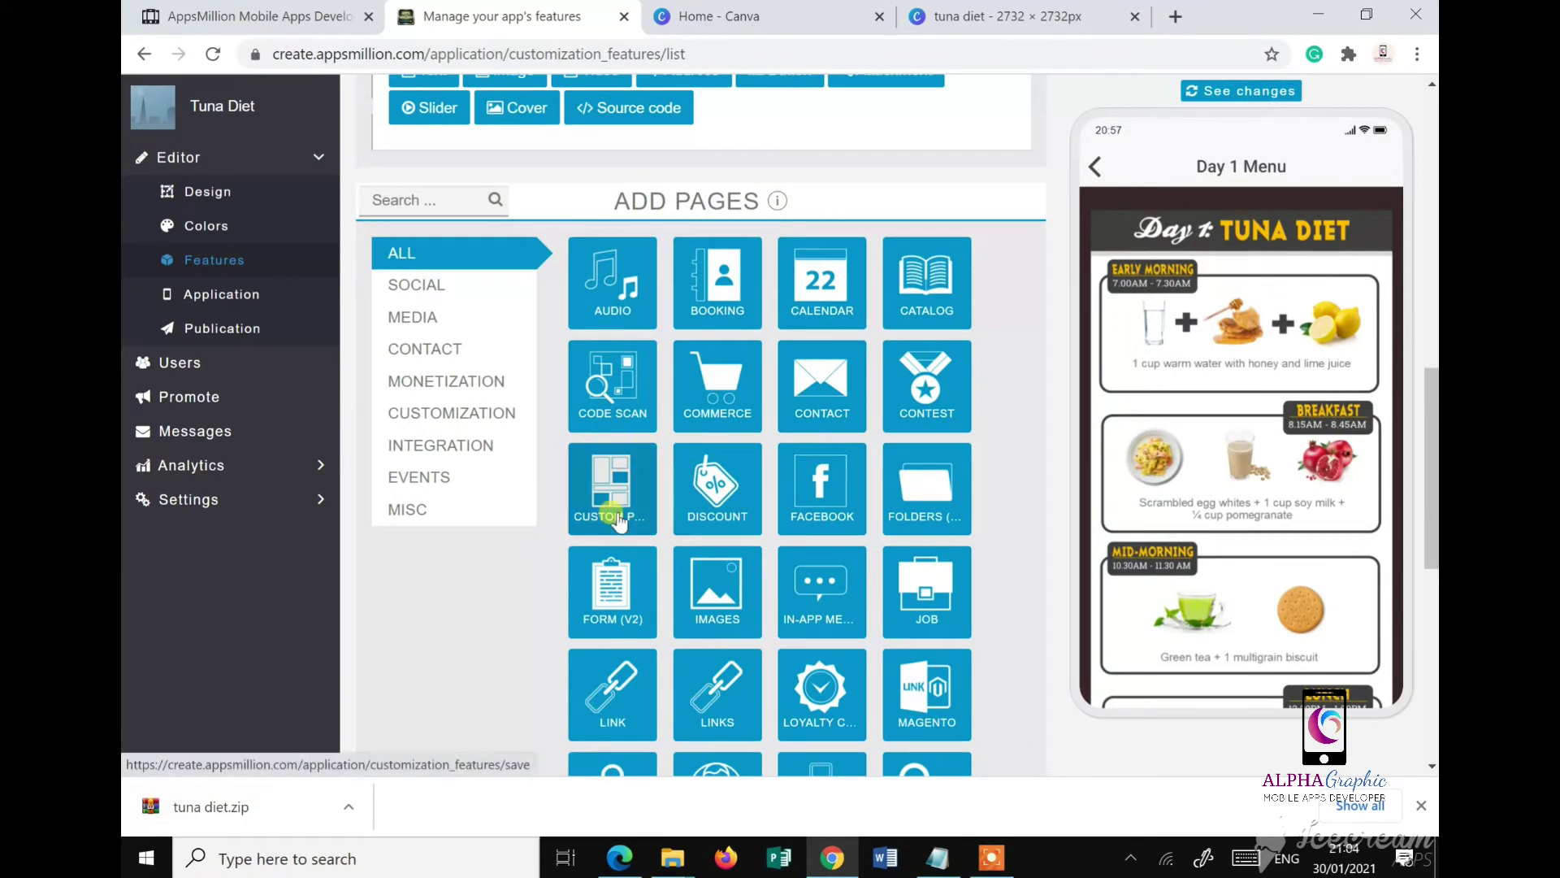
pyautogui.click(617, 513)
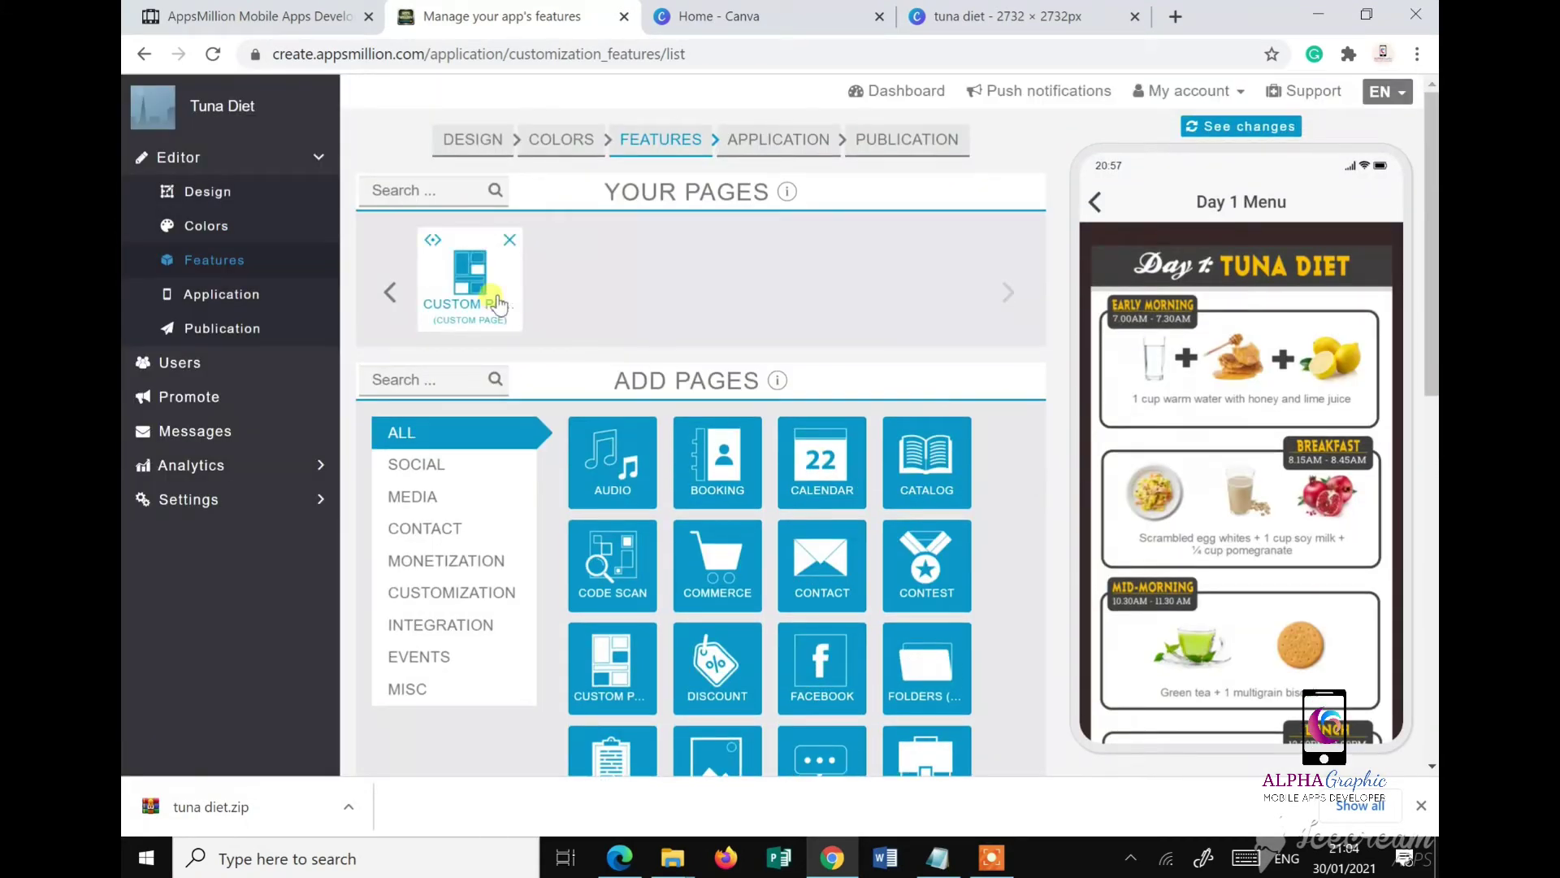
# Step: Open the newly added custom page's settings and turn off its menu availability and social sharing
pyautogui.click(485, 273)
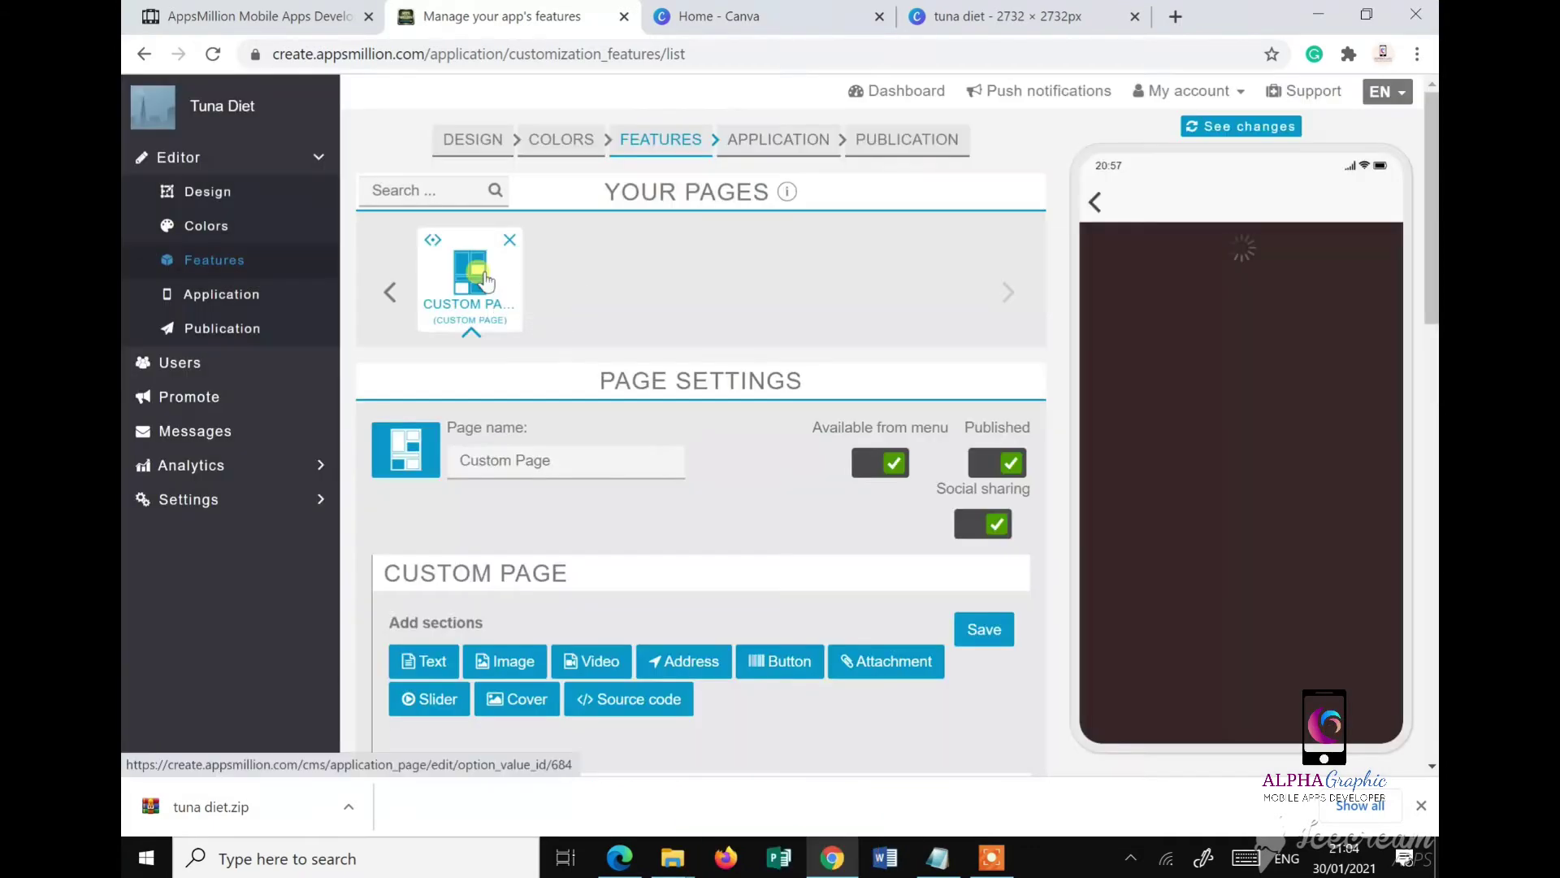
pyautogui.click(871, 464)
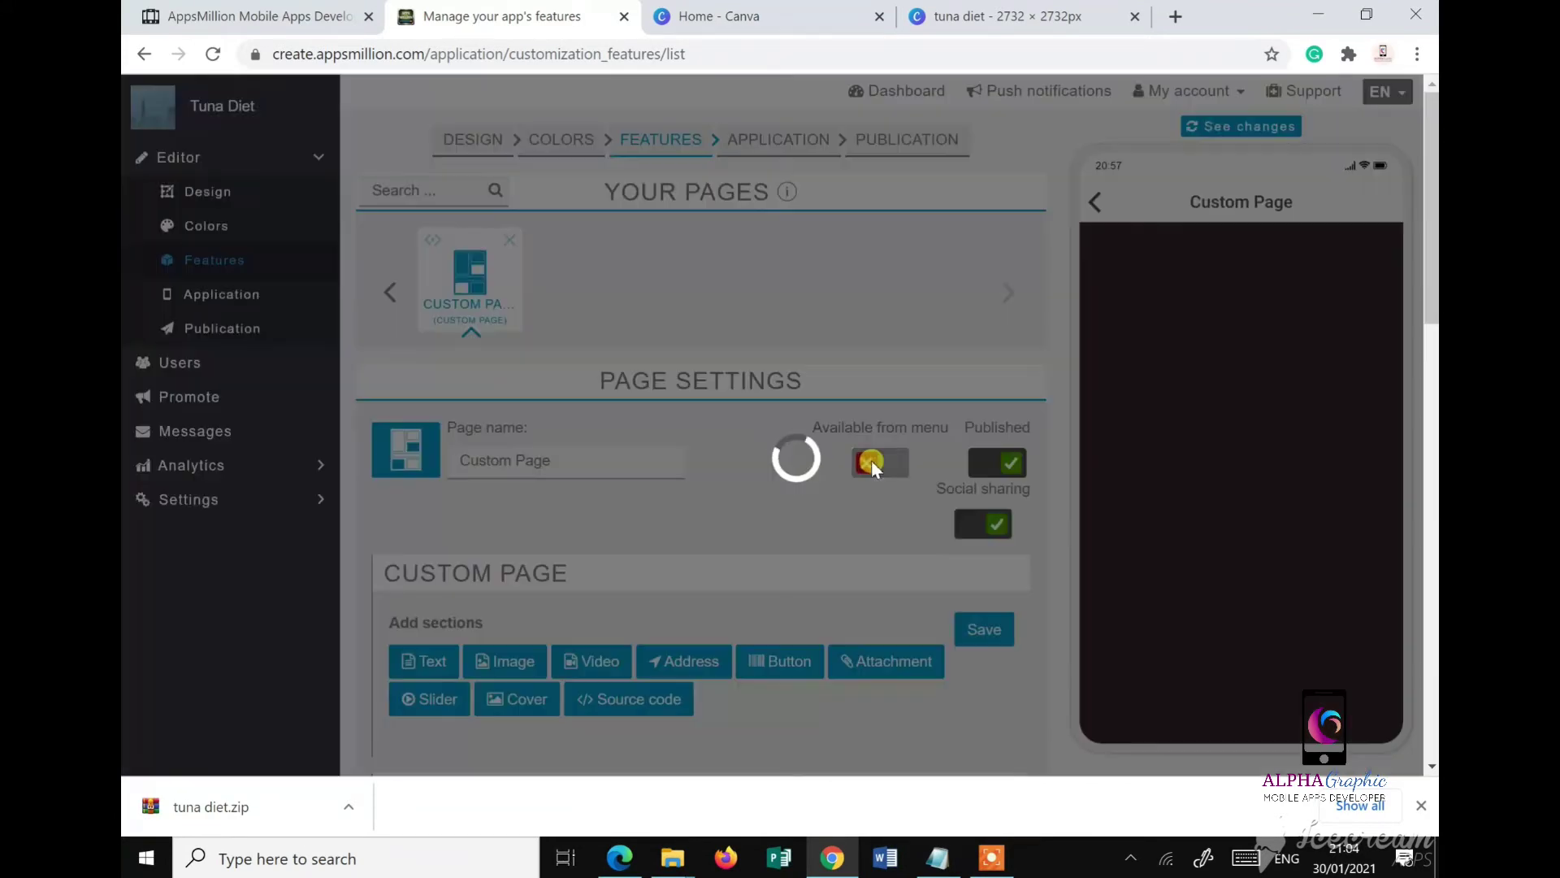
pyautogui.click(965, 527)
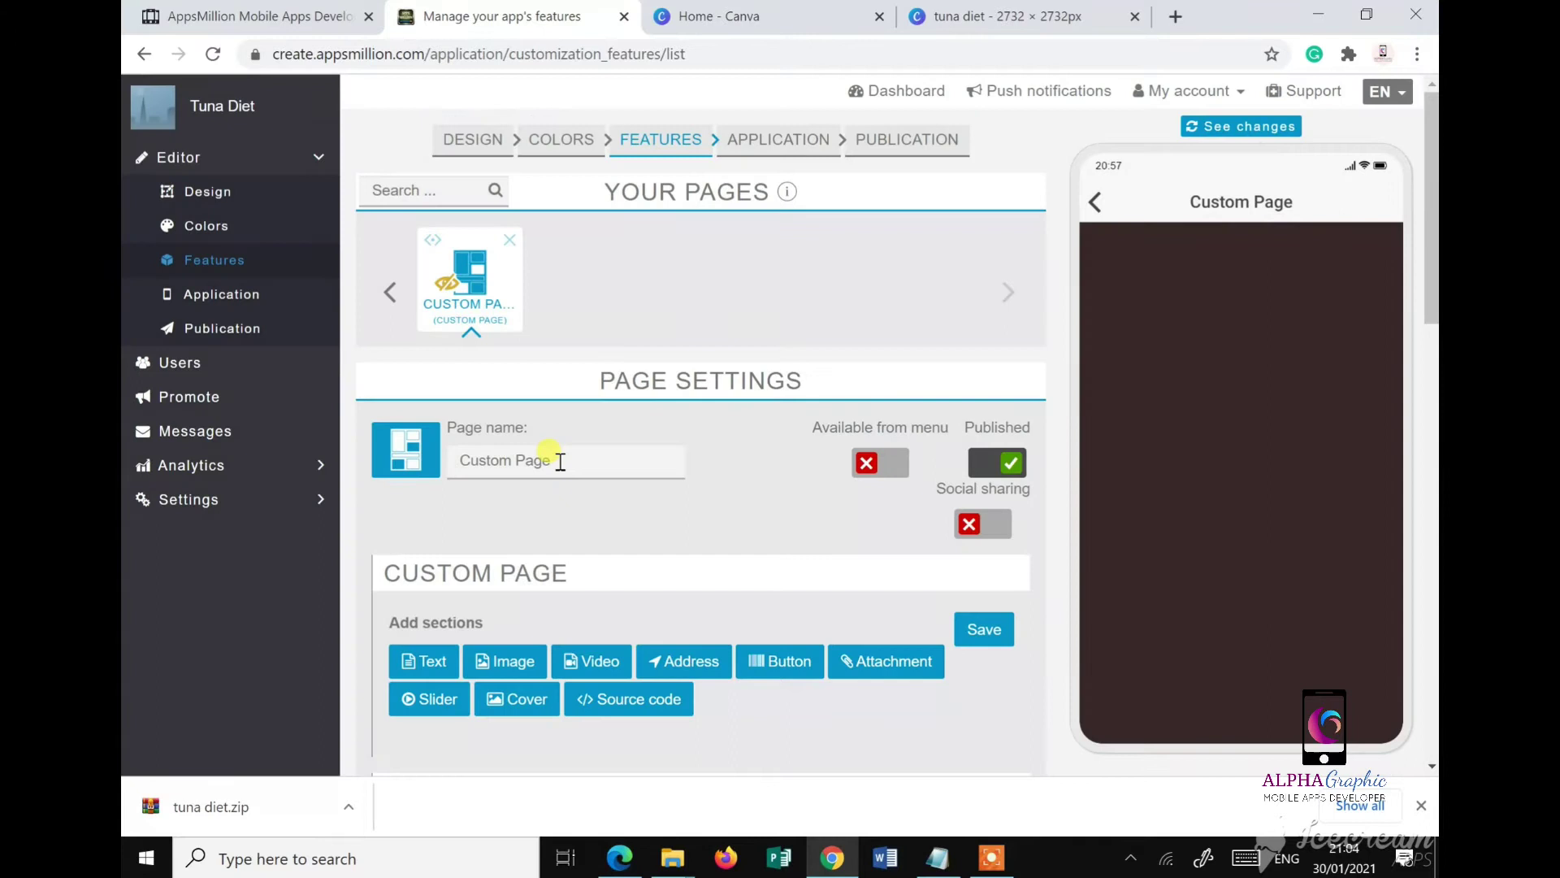
# Step: Rename the new custom page as "Day 2 Menu" and check its place among the app's pages
pyautogui.moveTo(560, 461); pyautogui.dragTo(510, 462)
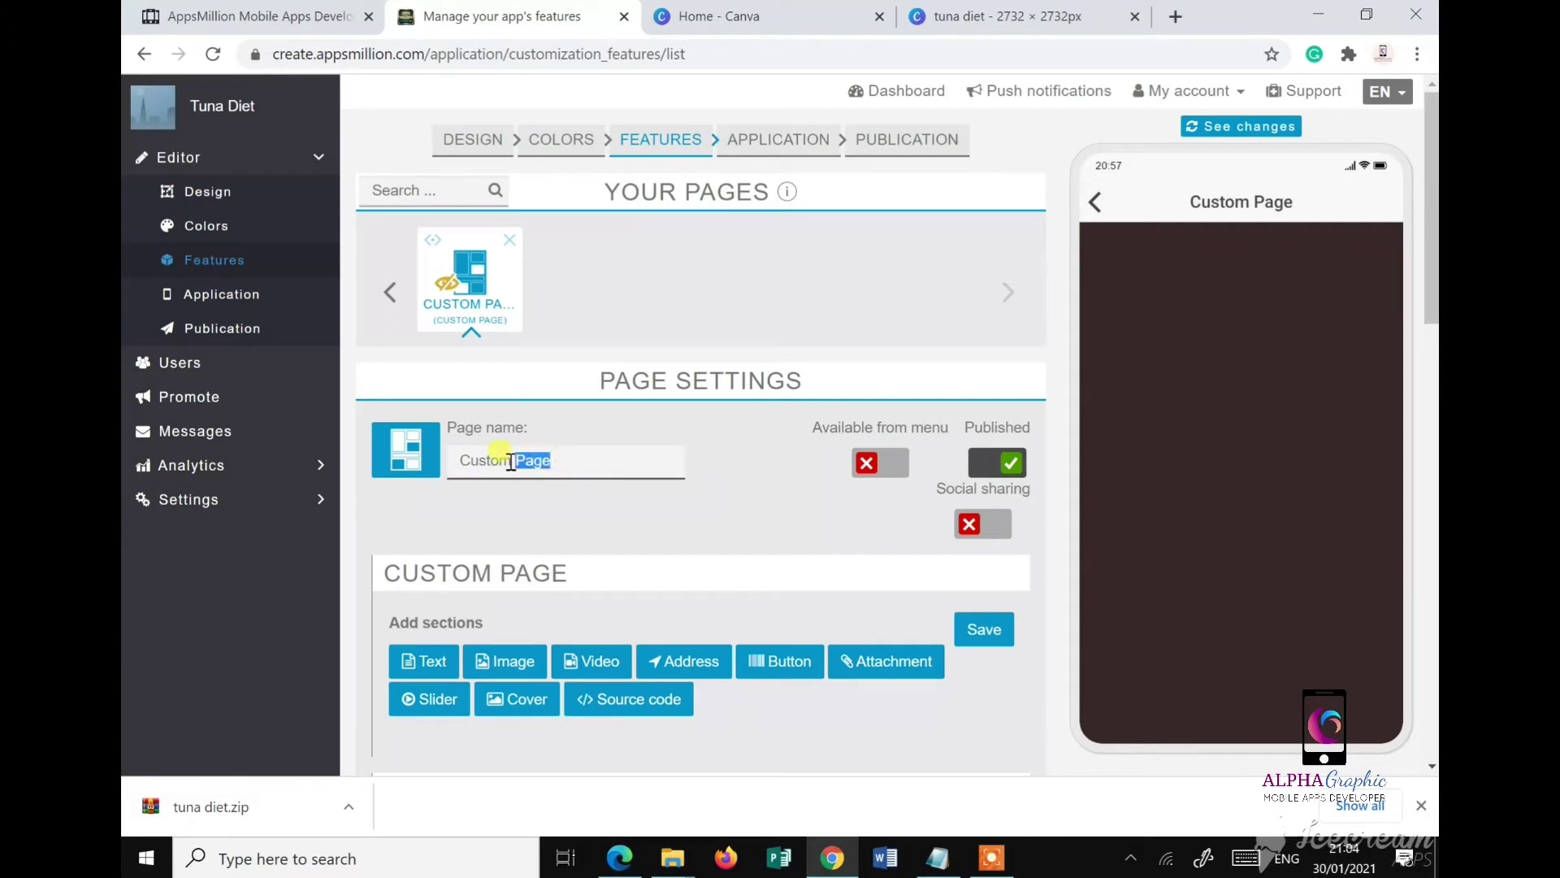
pyautogui.write('Day 2 Menu')
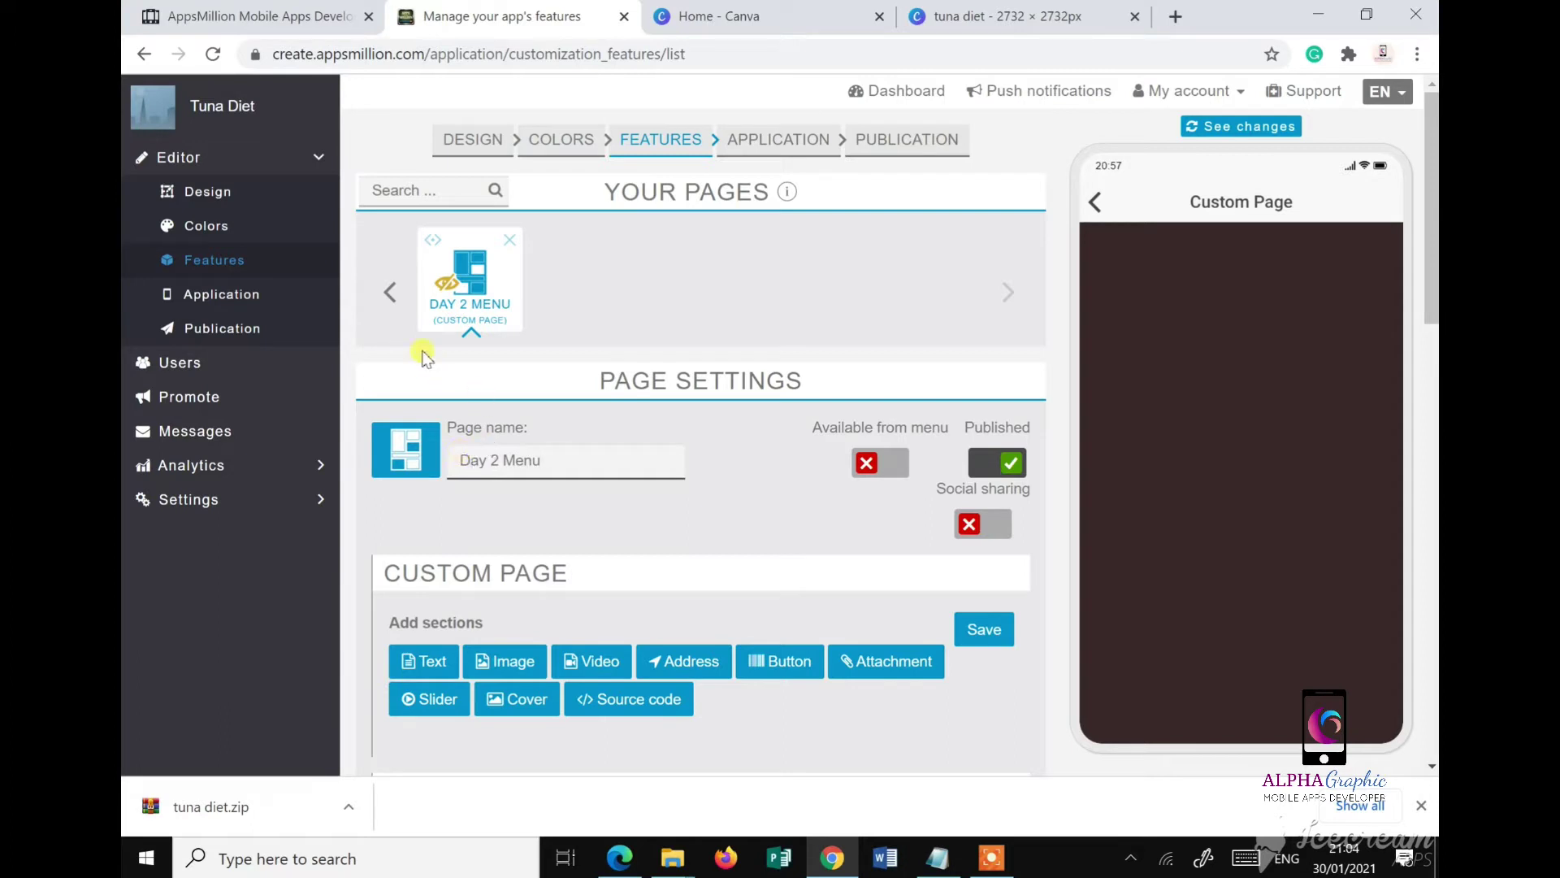
pyautogui.click(390, 294)
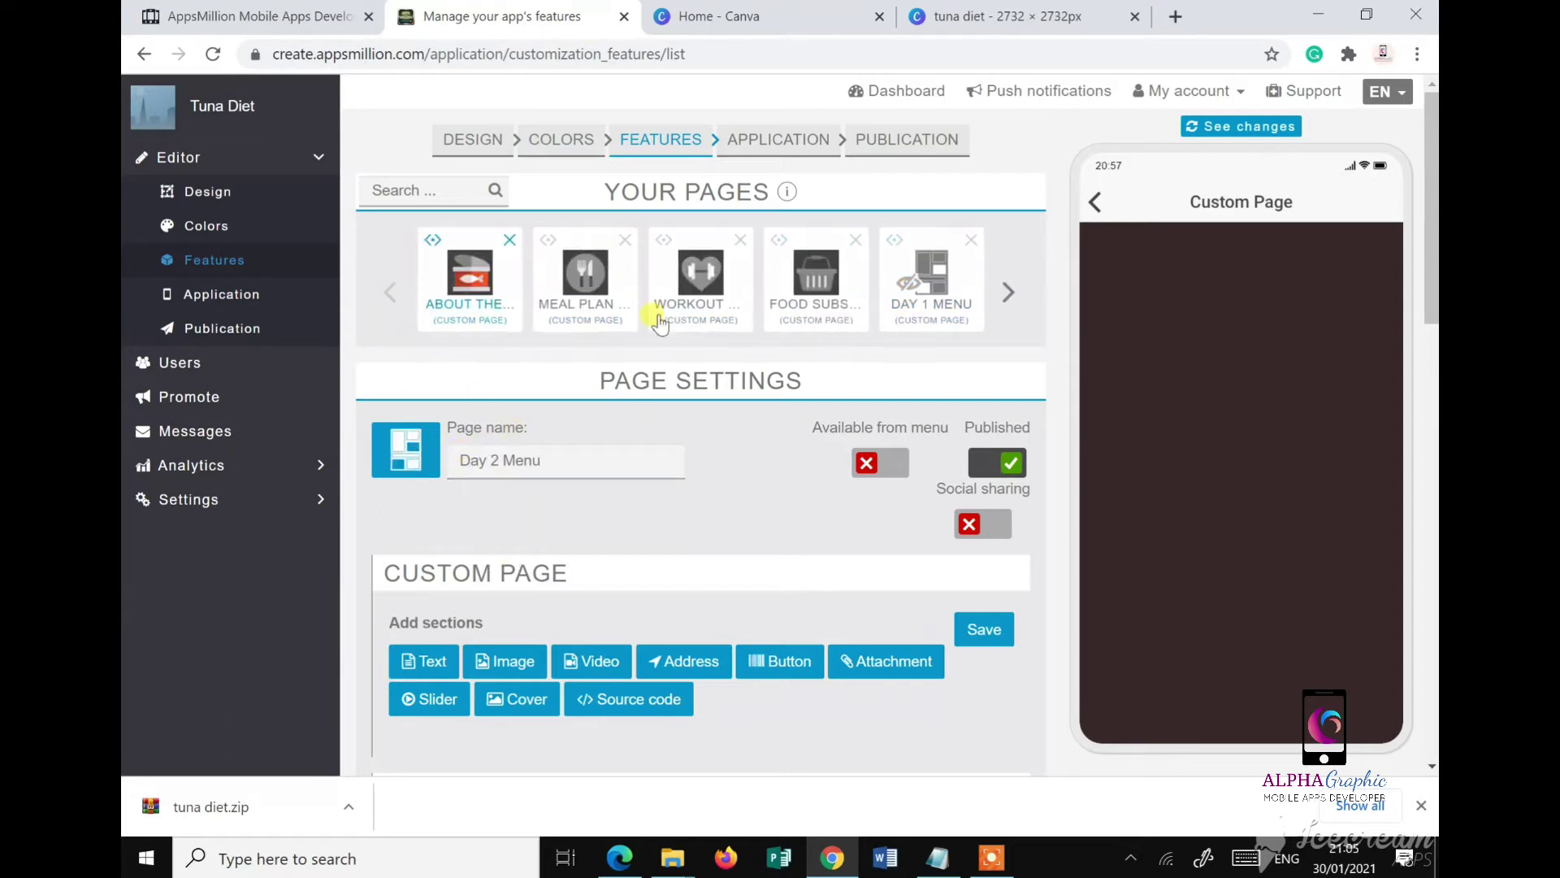
pyautogui.click(1011, 293)
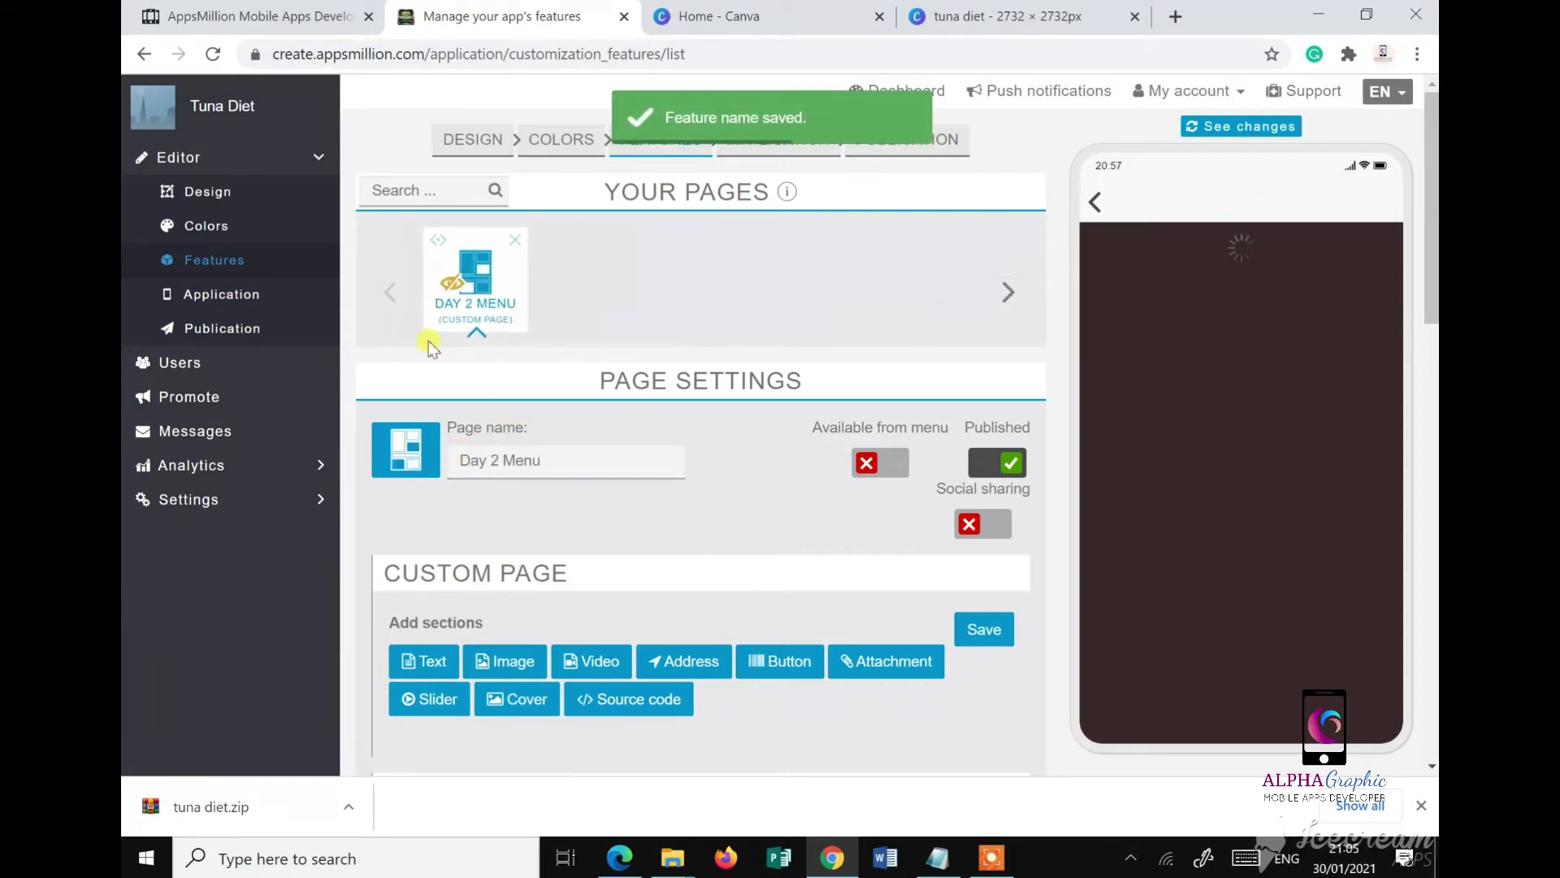
# Step: Add a Cover section with the meal-day-2-tuna-diet image to the Day 2 Menu page, save it and look through the preview
pyautogui.scroll(-3, 631, 536)
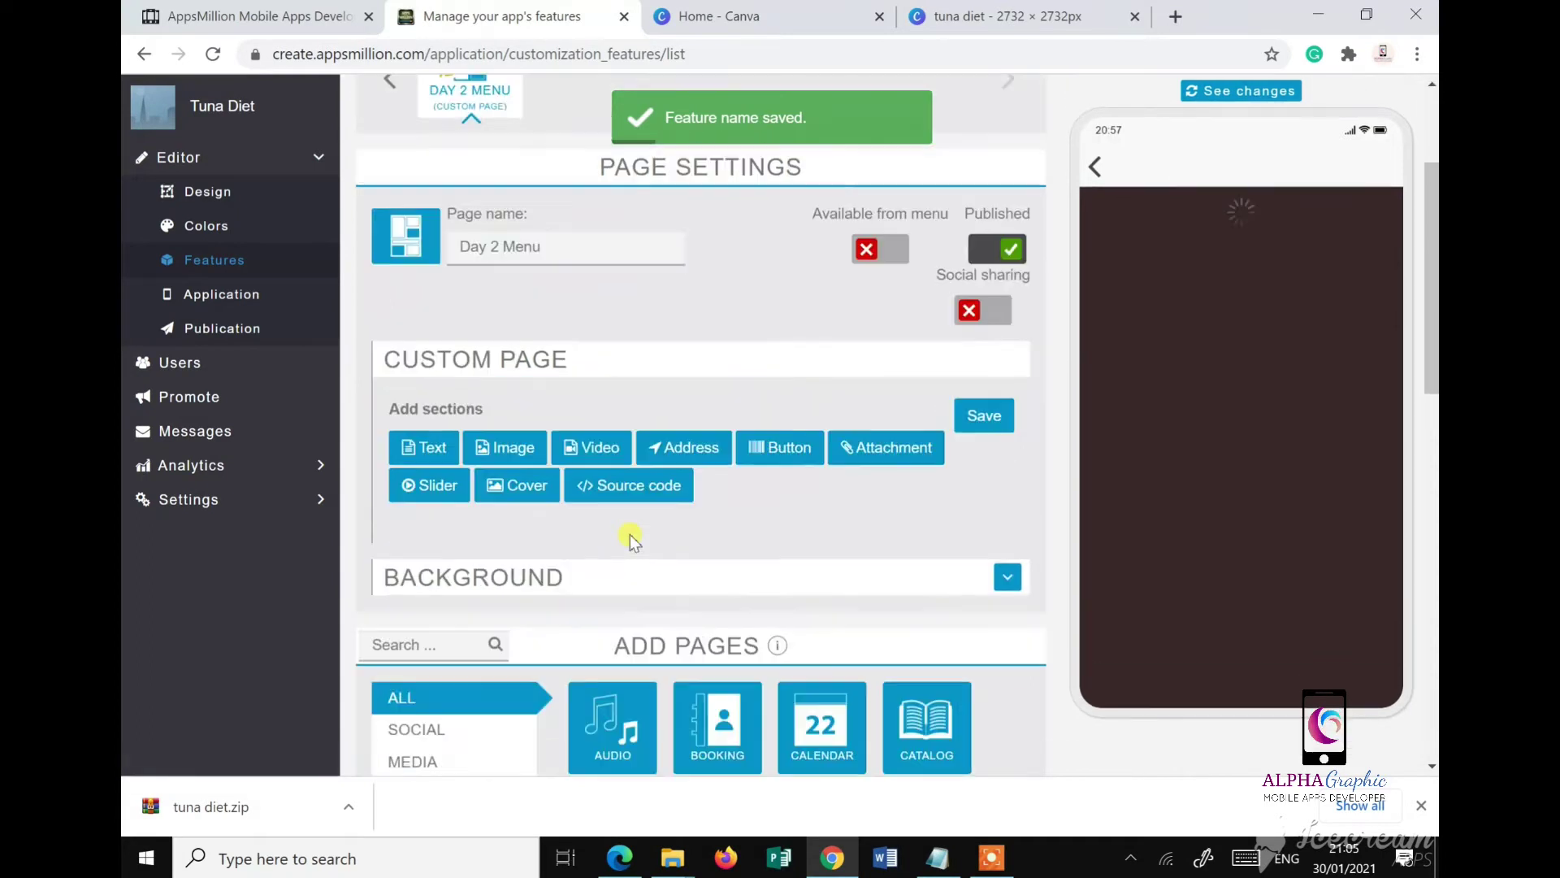
pyautogui.click(497, 487)
pyautogui.scroll(-4, 495, 488)
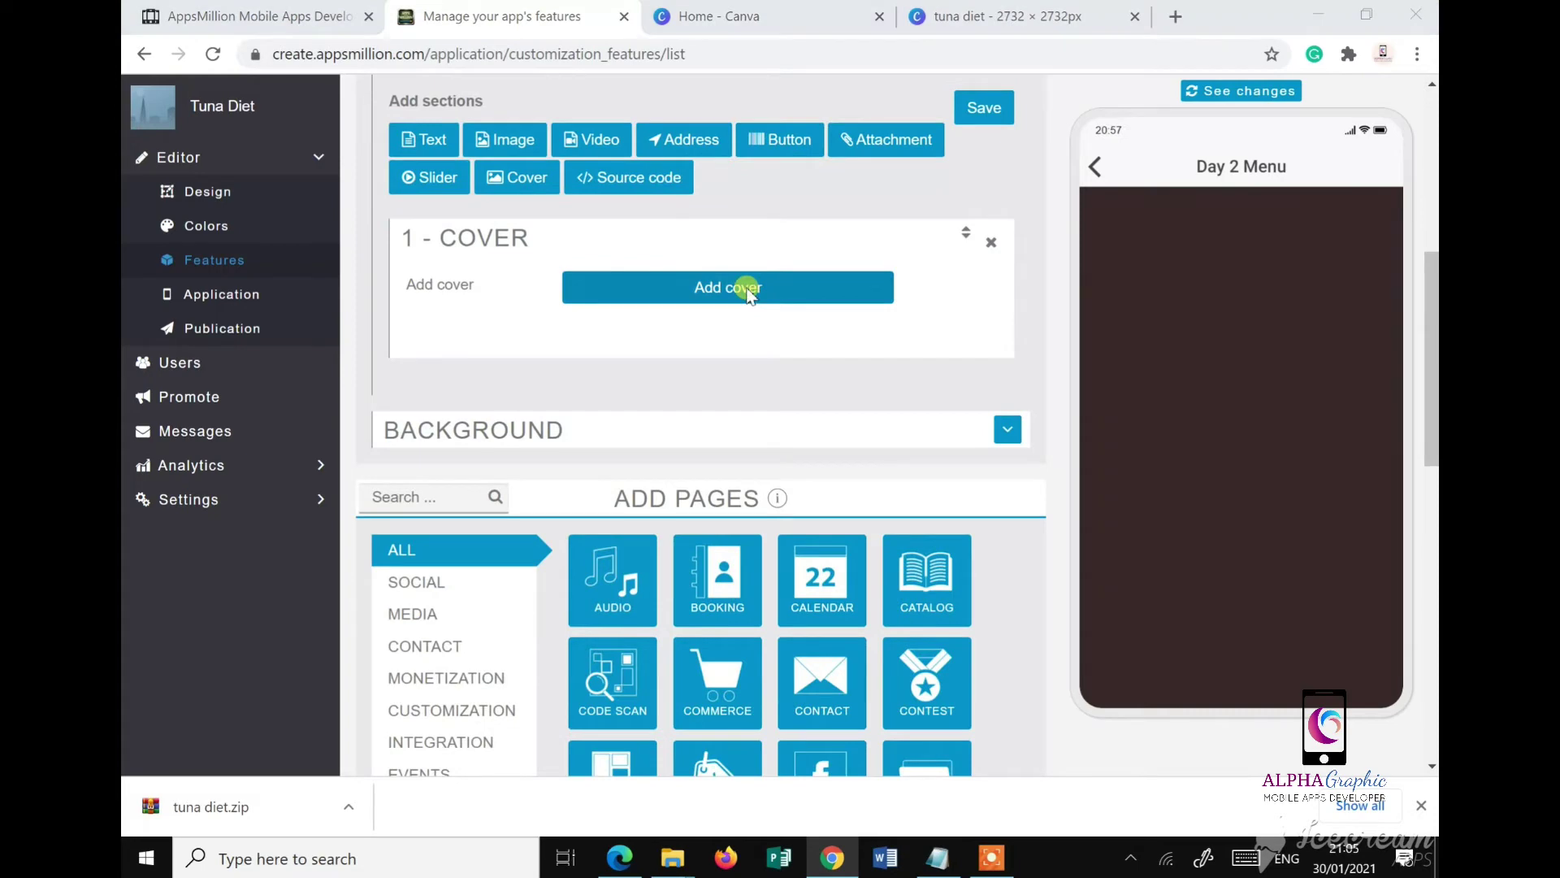
pyautogui.click(747, 293)
pyautogui.scroll(-2, 742, 358)
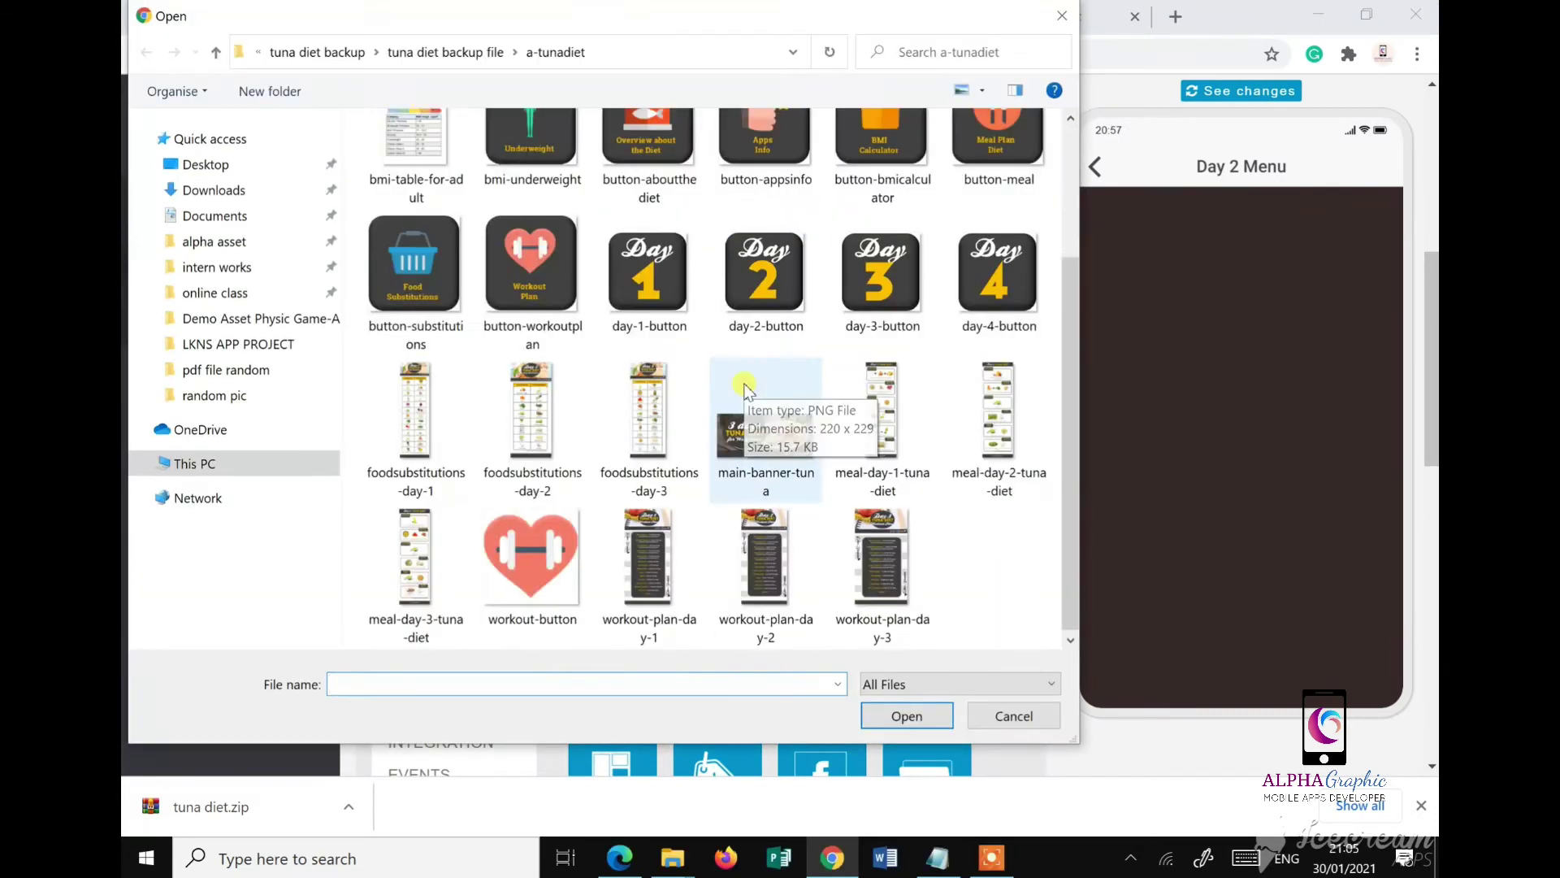
pyautogui.click(981, 436)
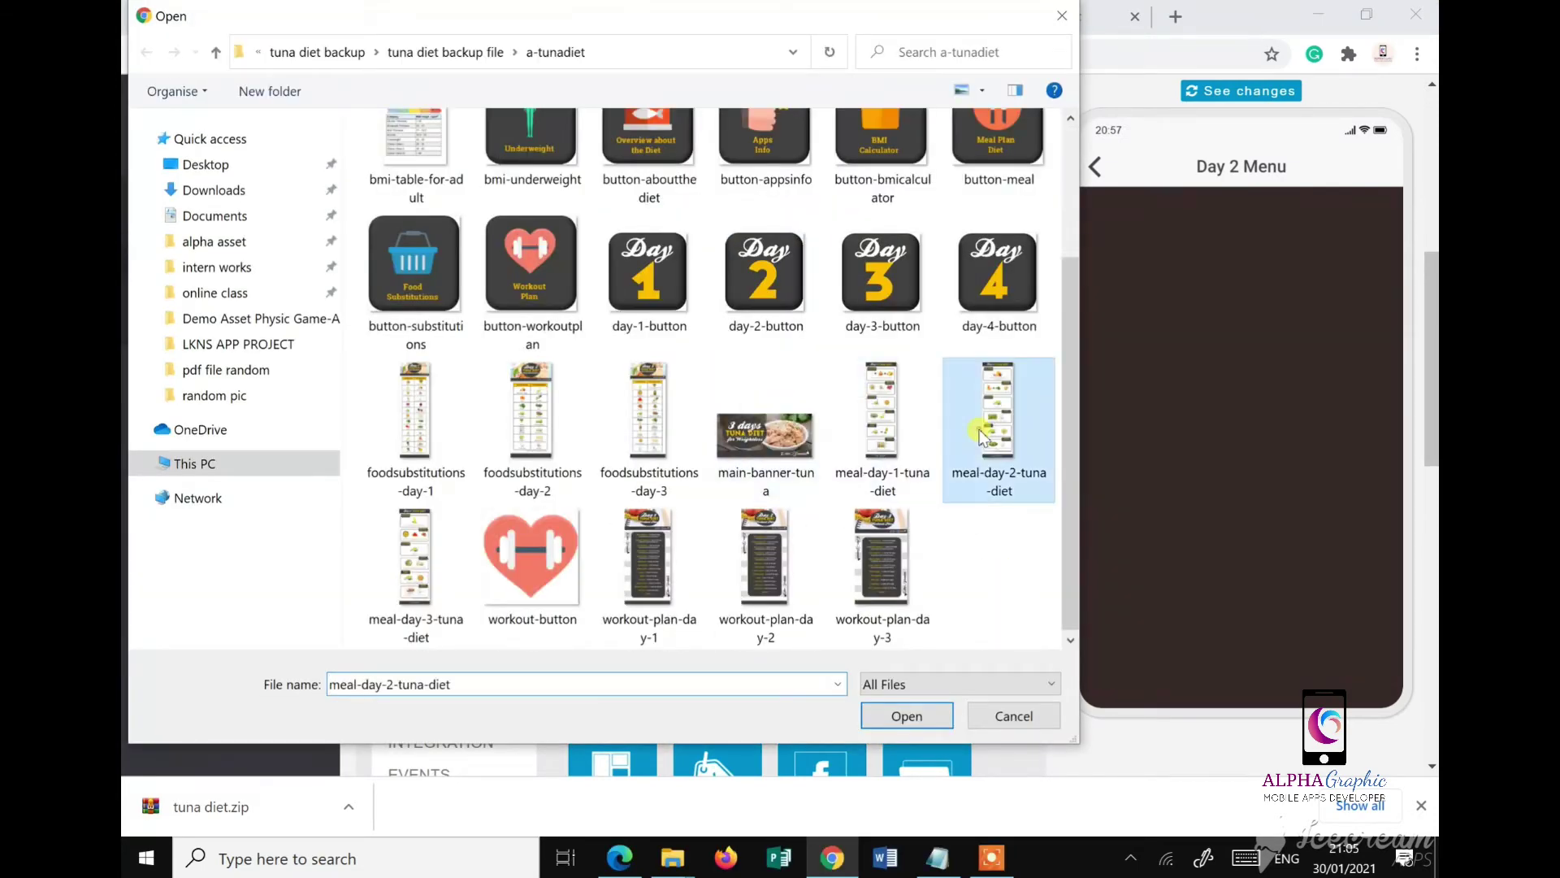
pyautogui.click(906, 715)
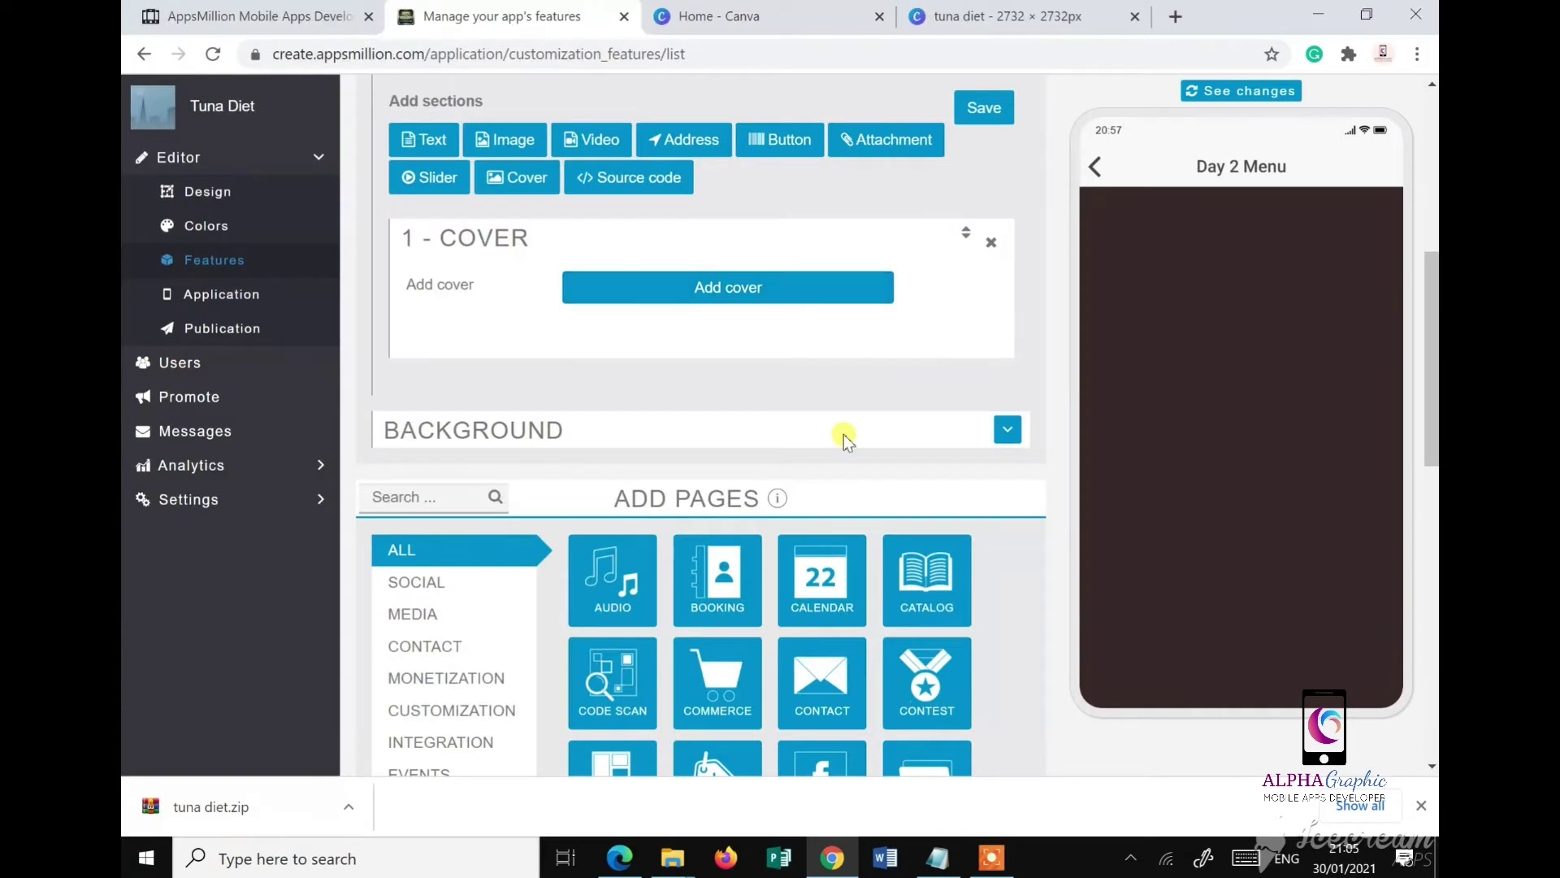
pyautogui.scroll(3, 844, 434)
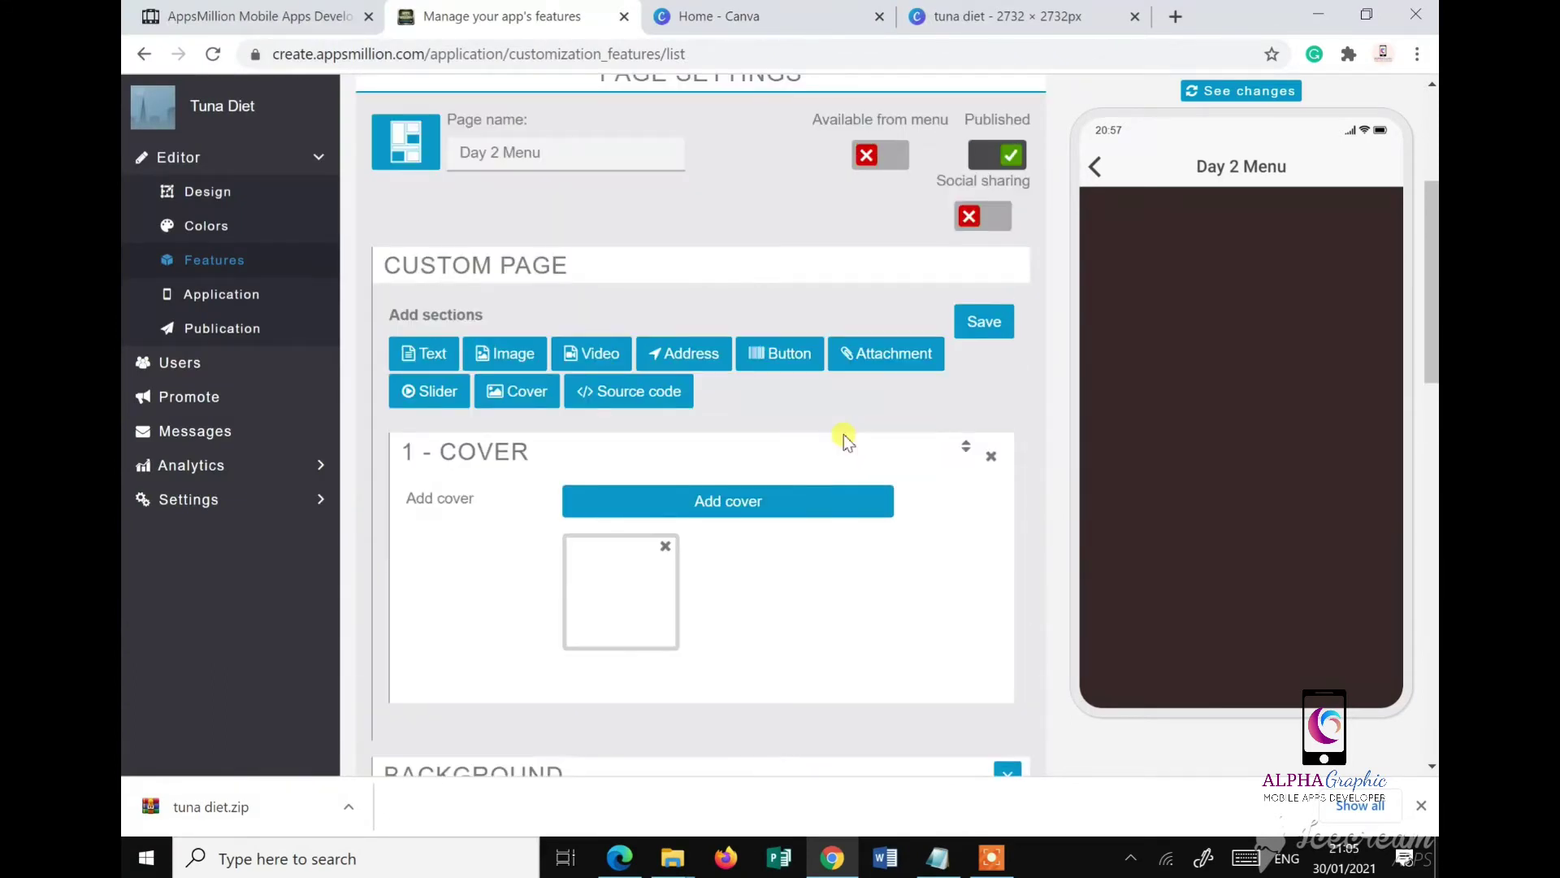
pyautogui.click(993, 329)
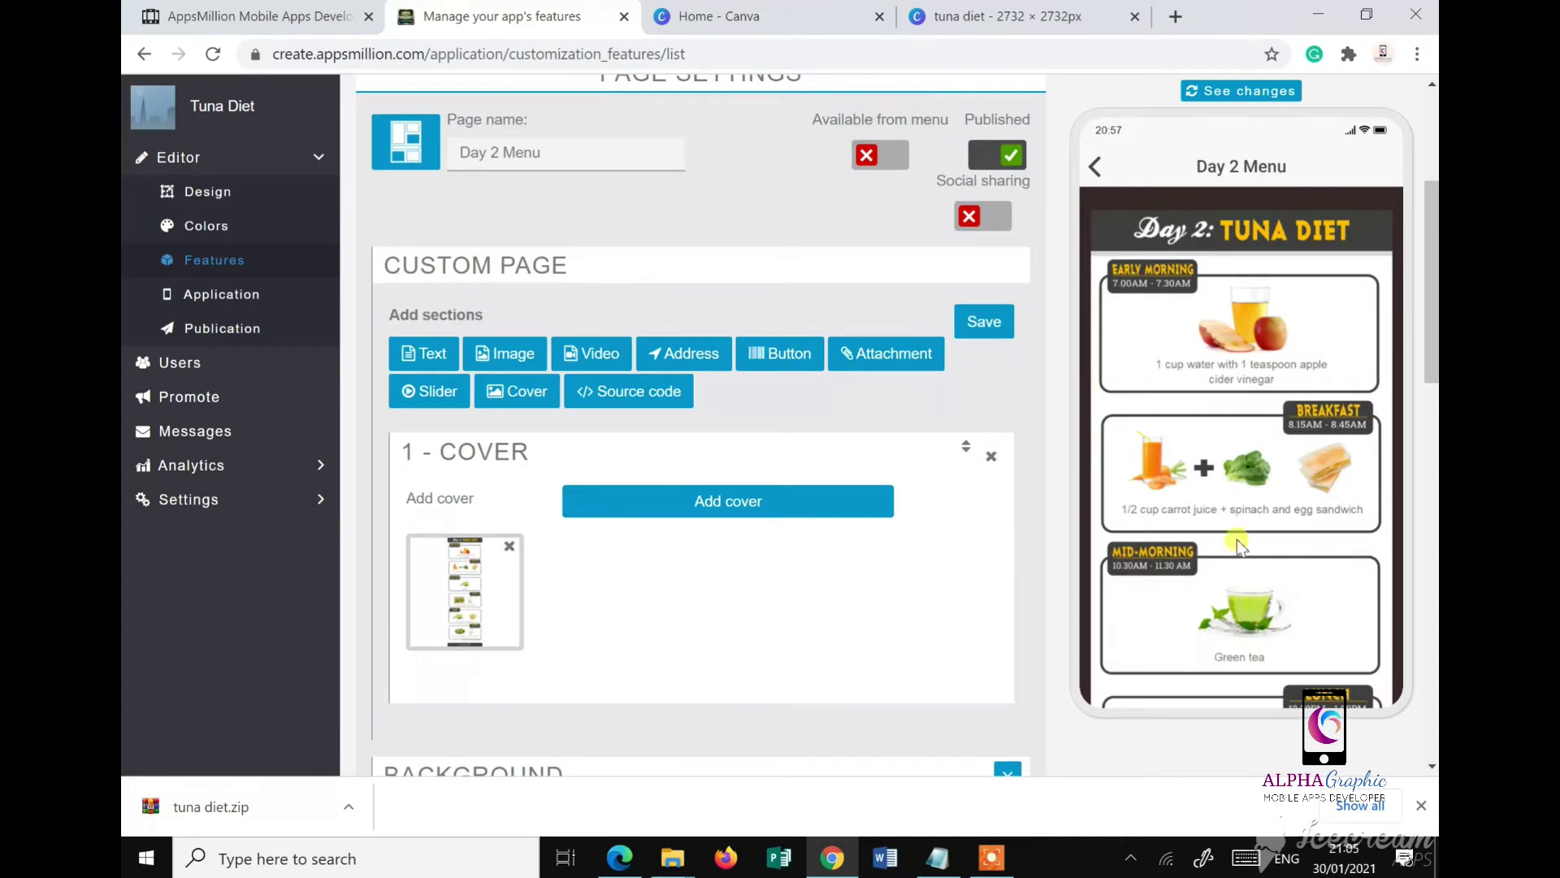
pyautogui.scroll(-10, 1239, 546)
pyautogui.scroll(10, 1237, 547)
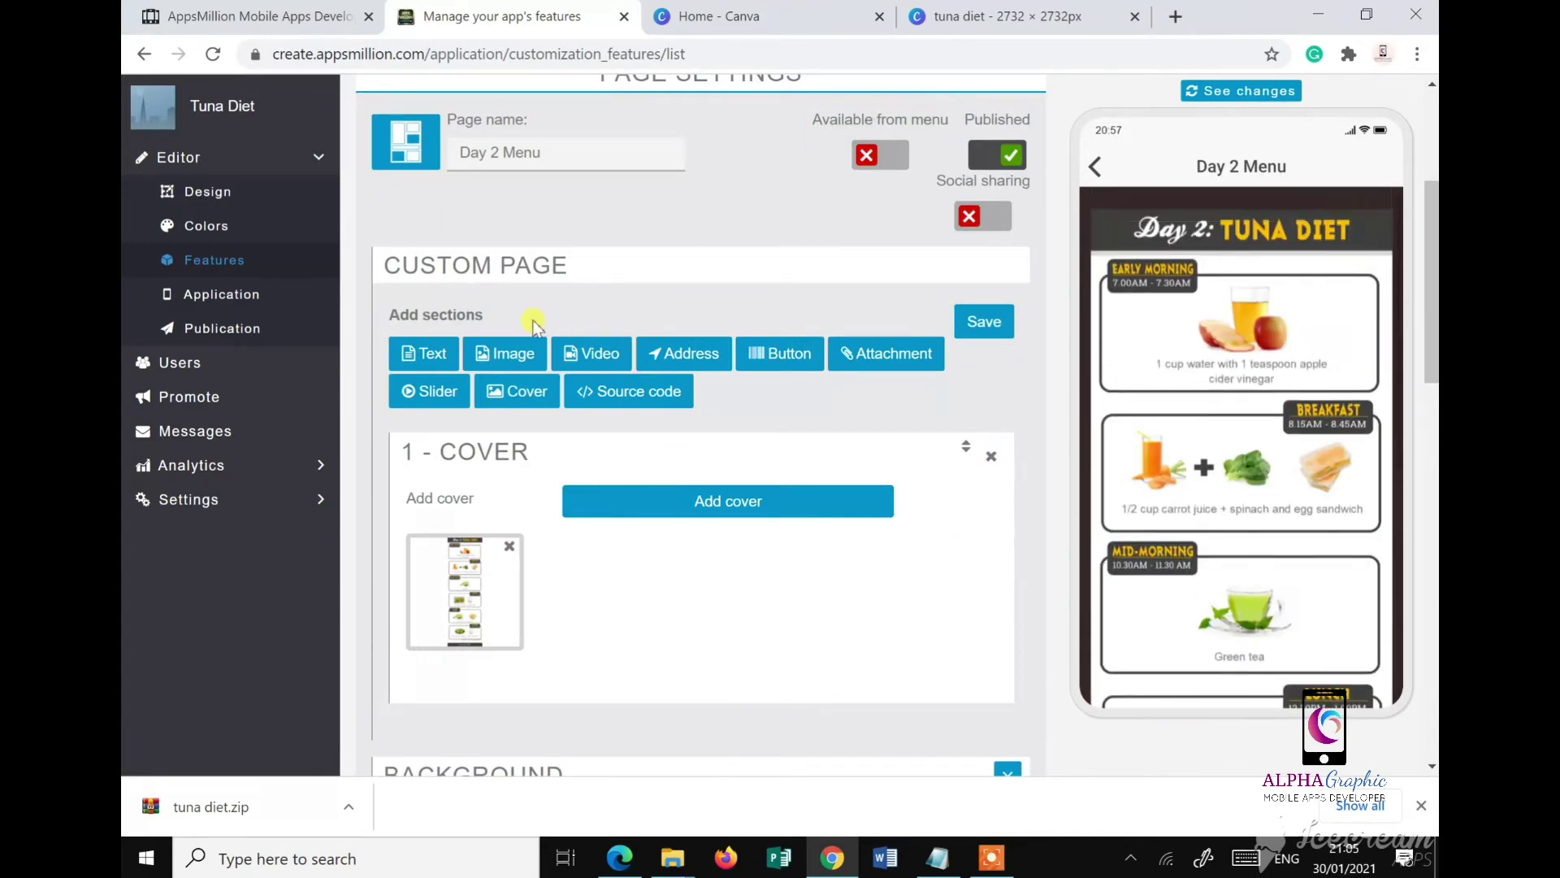
# Step: Add another Custom Page after Day 2 Menu and open its settings
pyautogui.scroll(4, 537, 326)
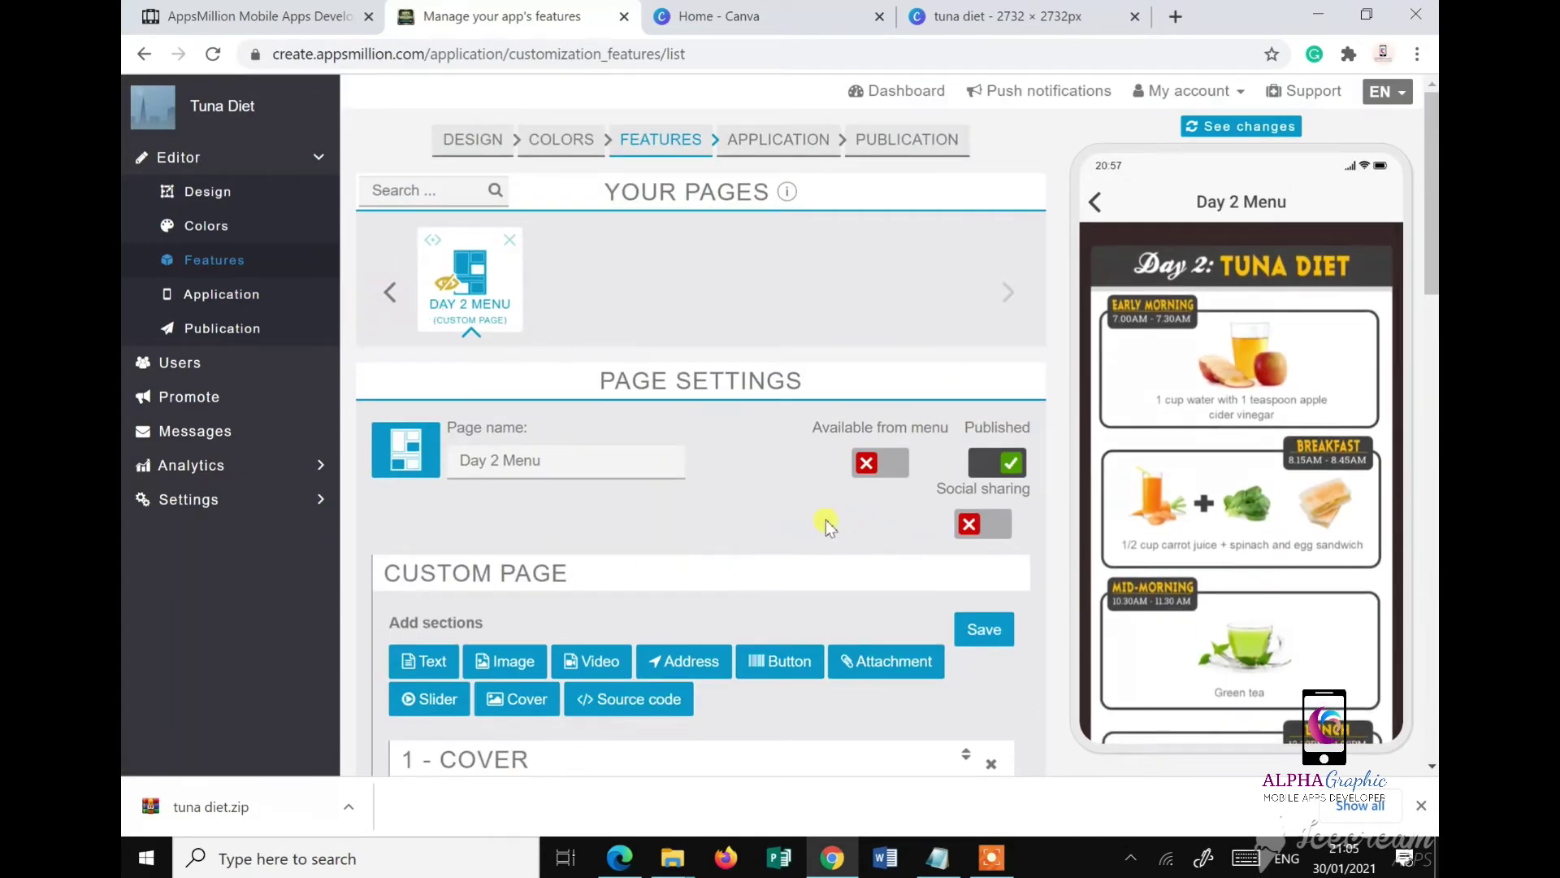
pyautogui.scroll(-6, 795, 577)
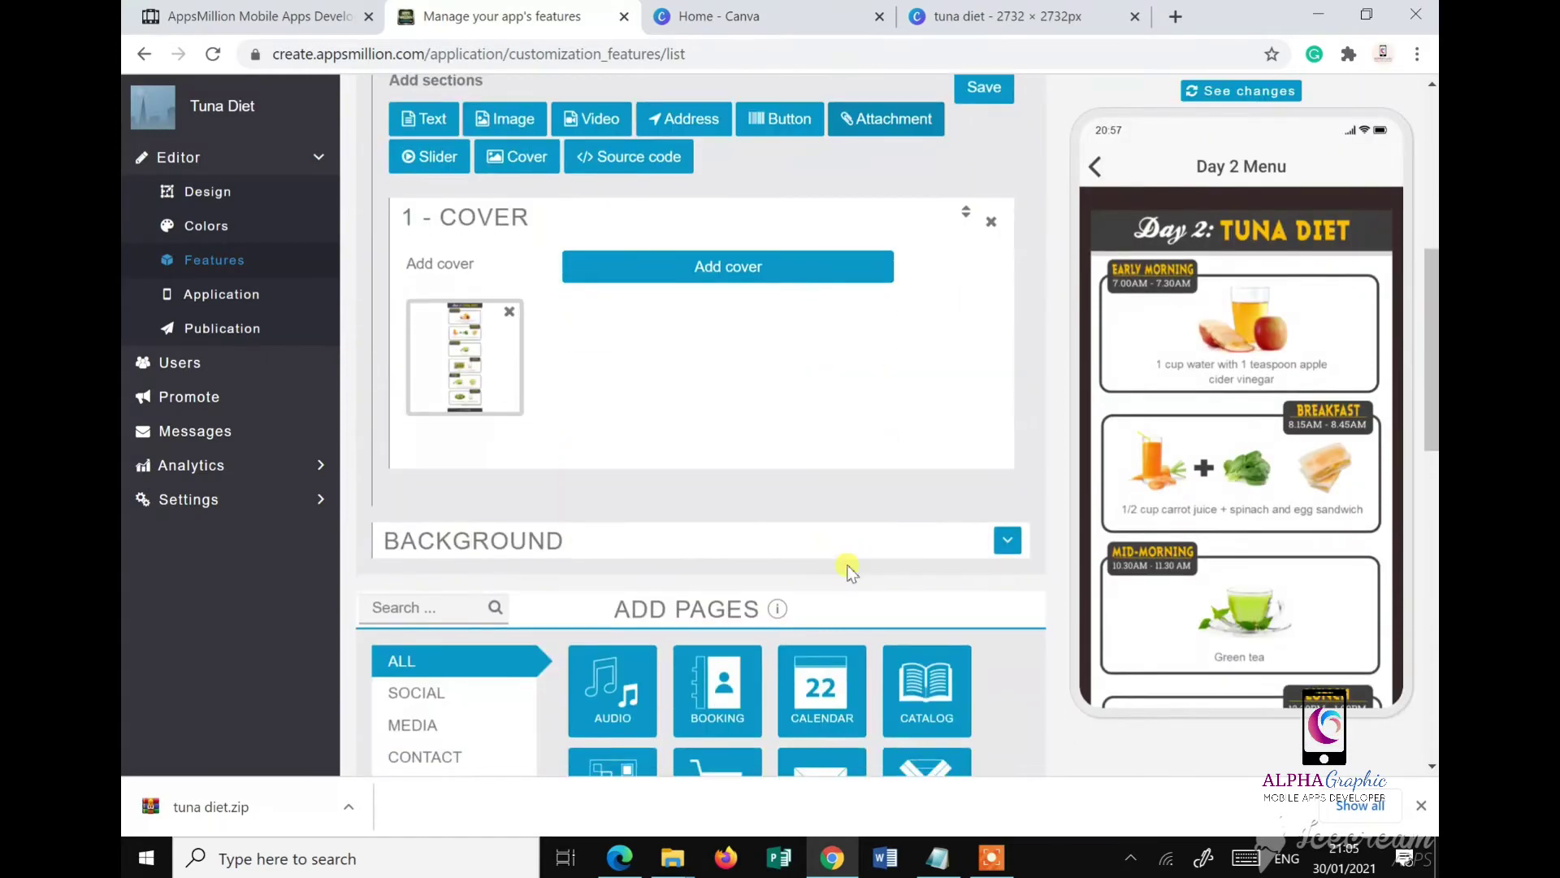
pyautogui.scroll(-2, 604, 590)
pyautogui.click(604, 590)
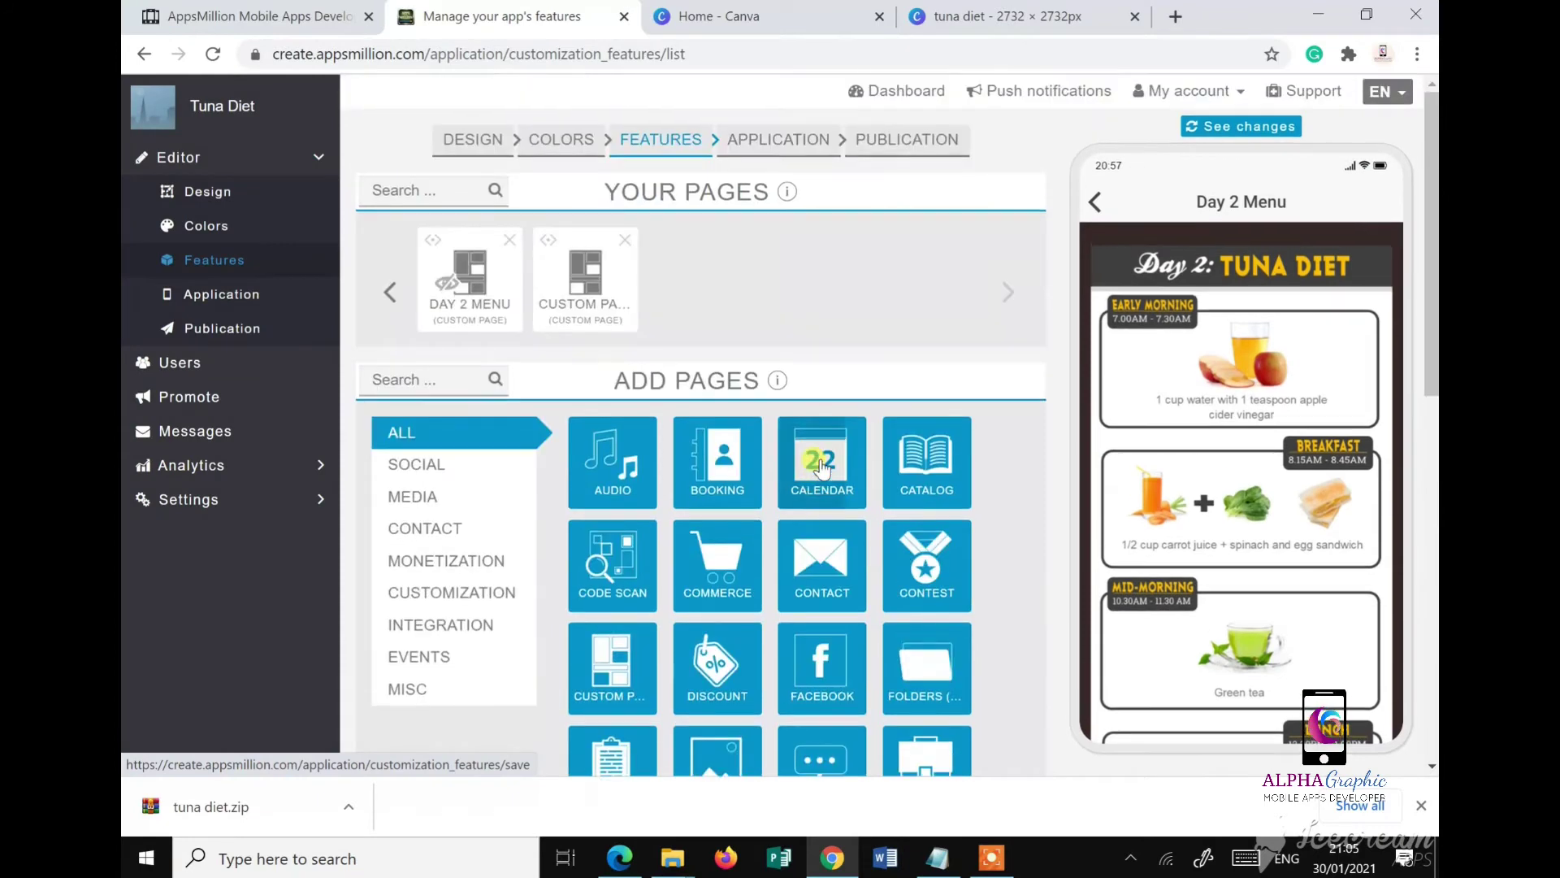
pyautogui.click(579, 279)
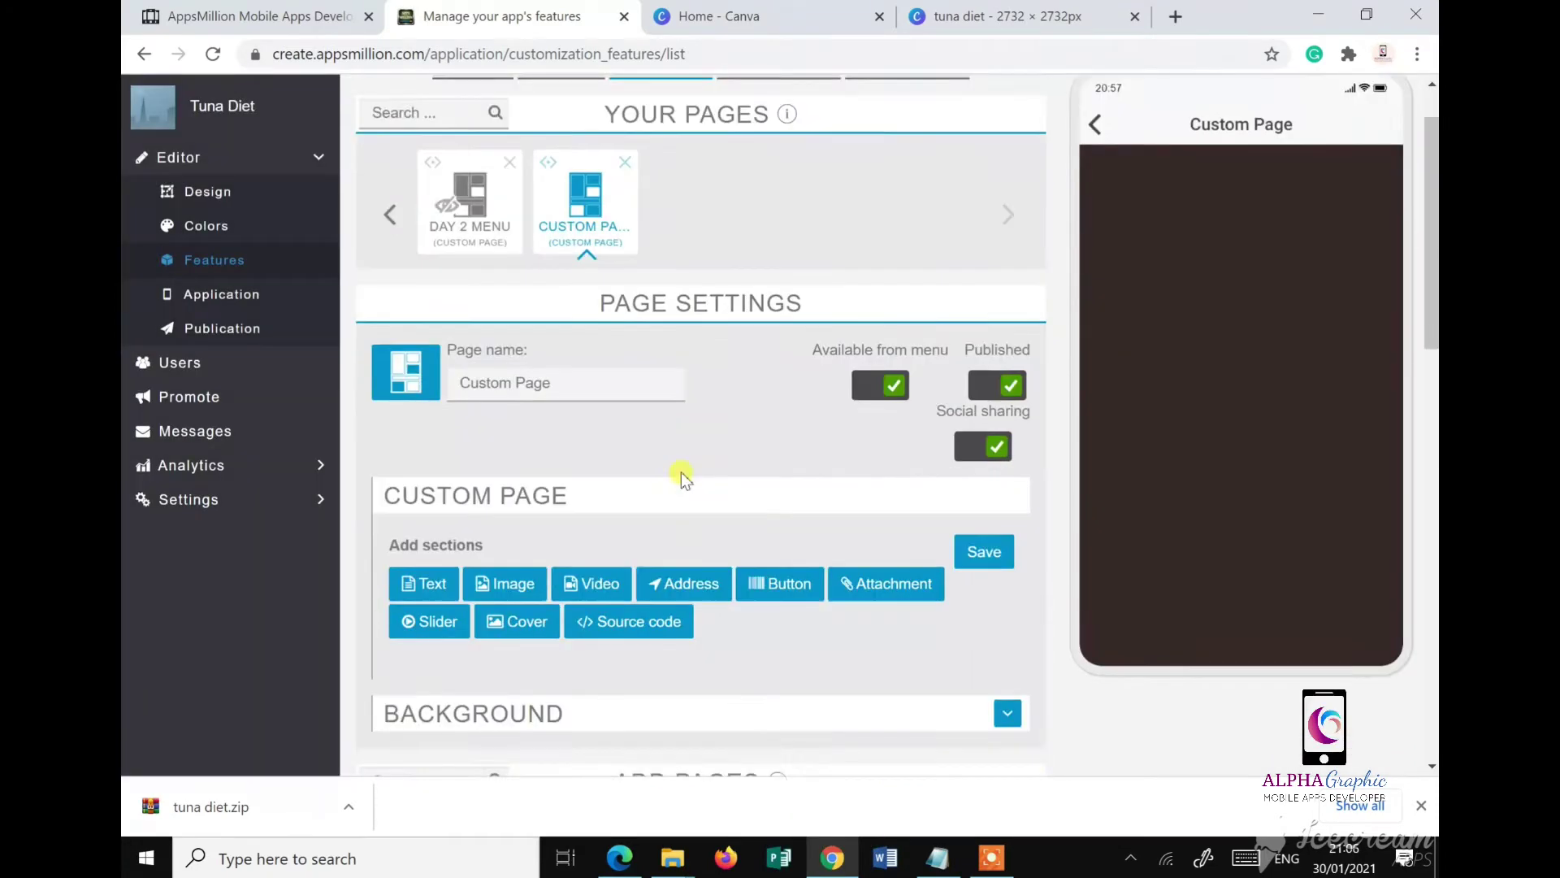
# Step: Rename the new custom page as "Day 3 Menu" and turn off its menu availability and social sharing
pyautogui.moveTo(573, 365); pyautogui.dragTo(461, 355)
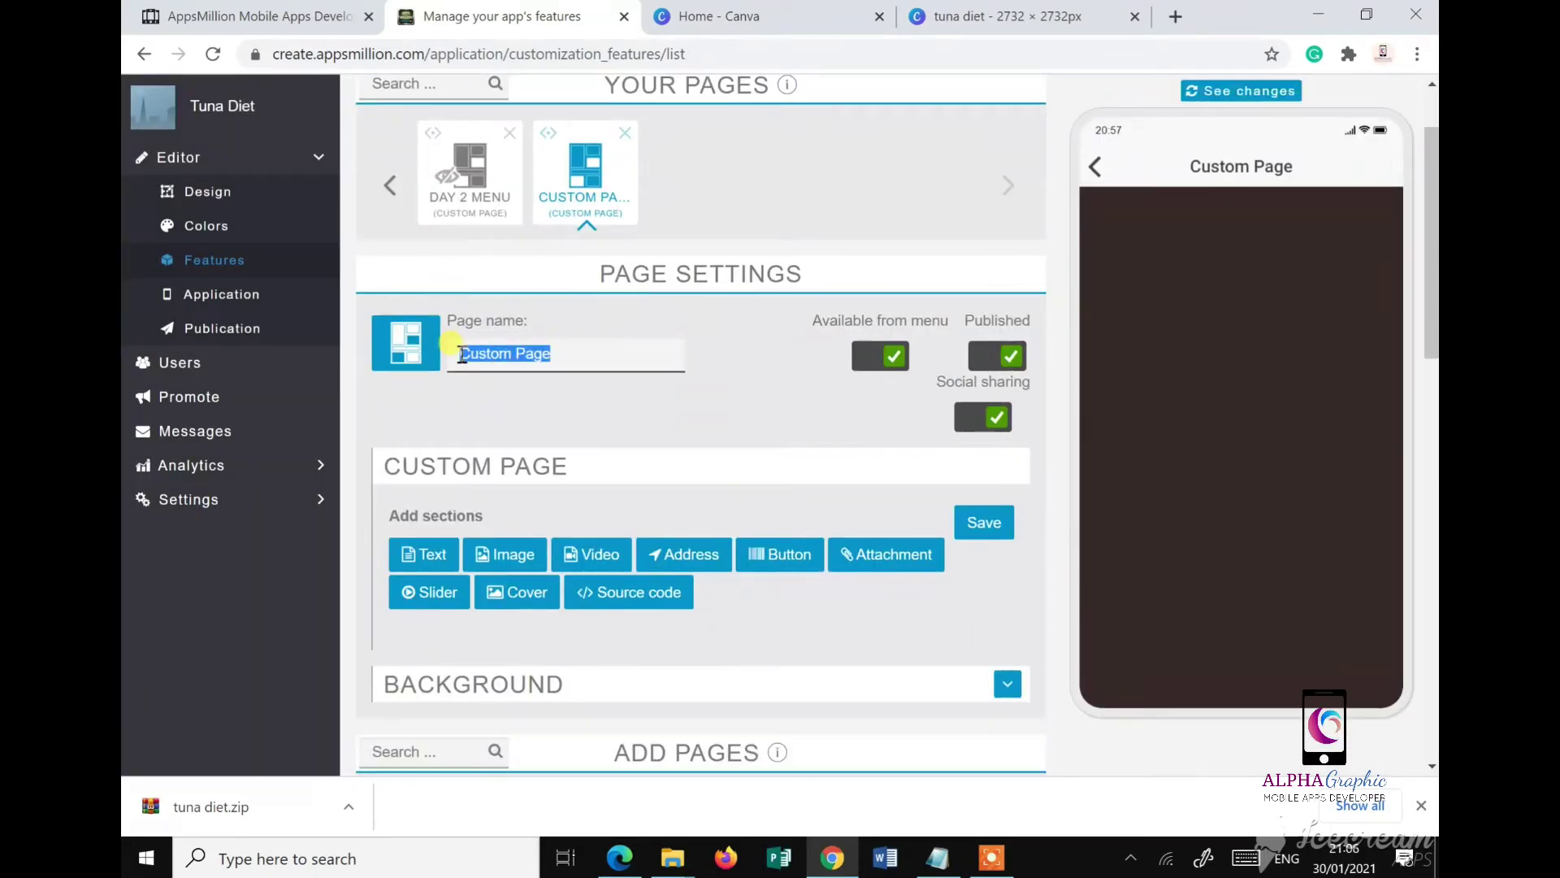
pyautogui.write('Day 3 Menu')
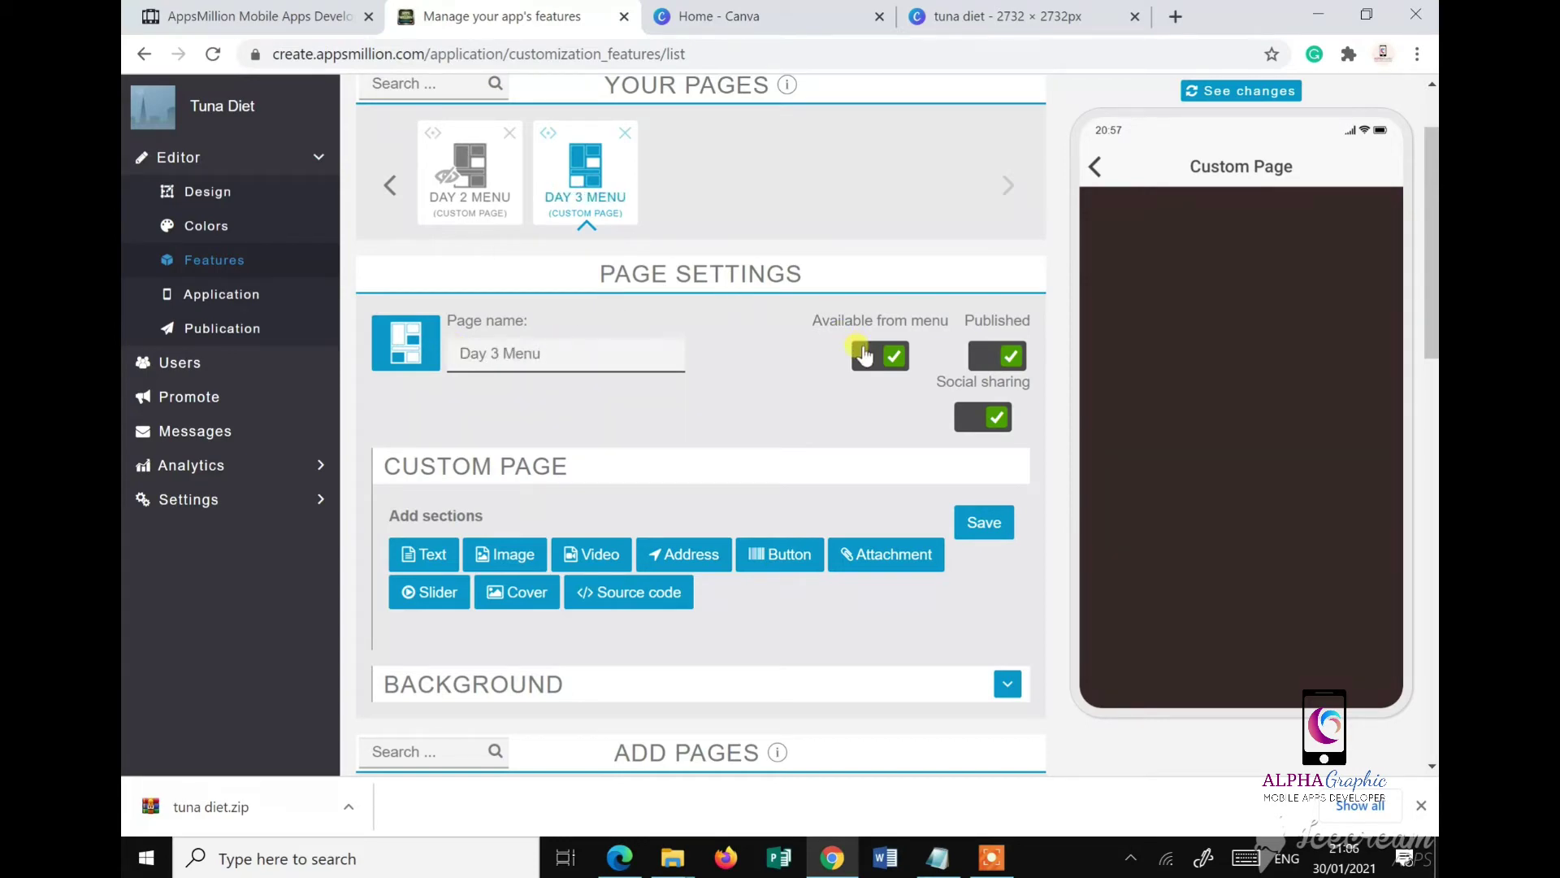
pyautogui.click(864, 355)
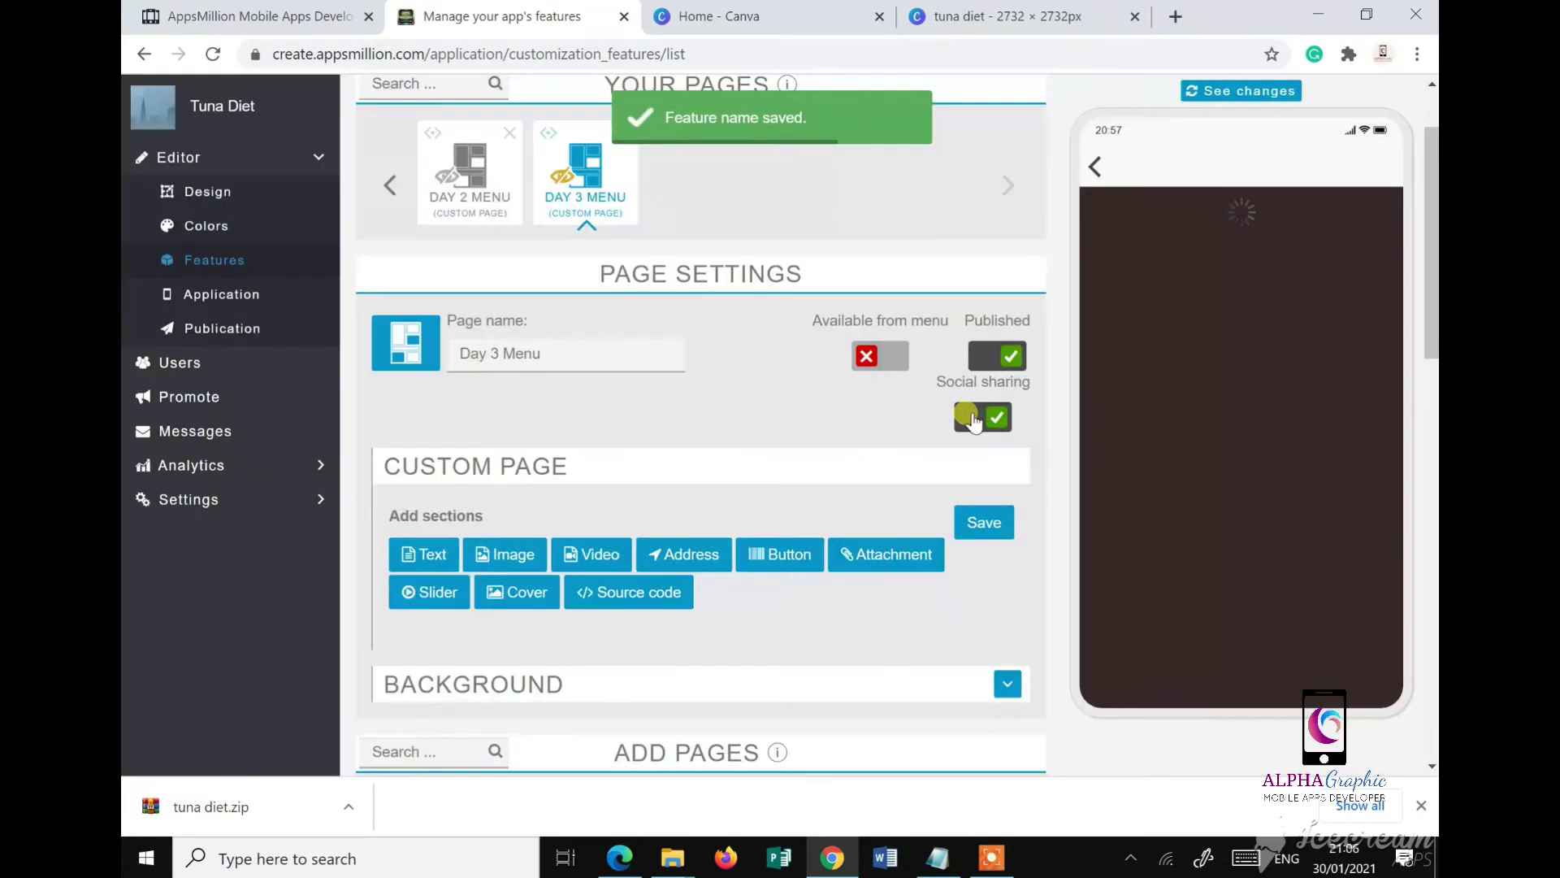
pyautogui.click(973, 419)
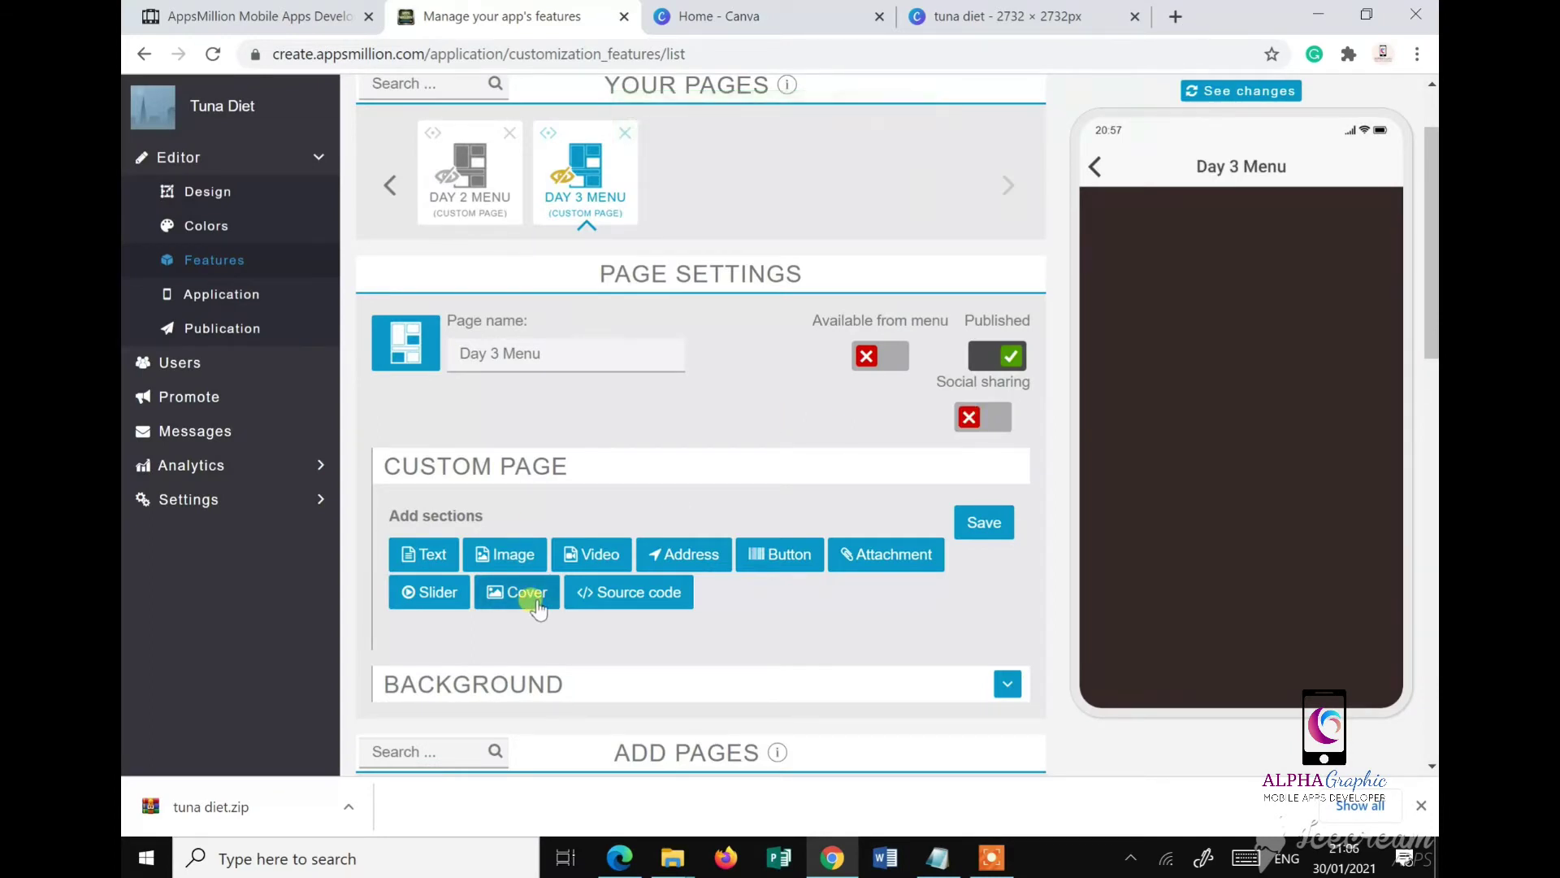
# Step: Add a Cover section with the meal-day-3-tuna-diet image to the Day 3 Menu page, save it and look through the preview
pyautogui.scroll(-4, 536, 605)
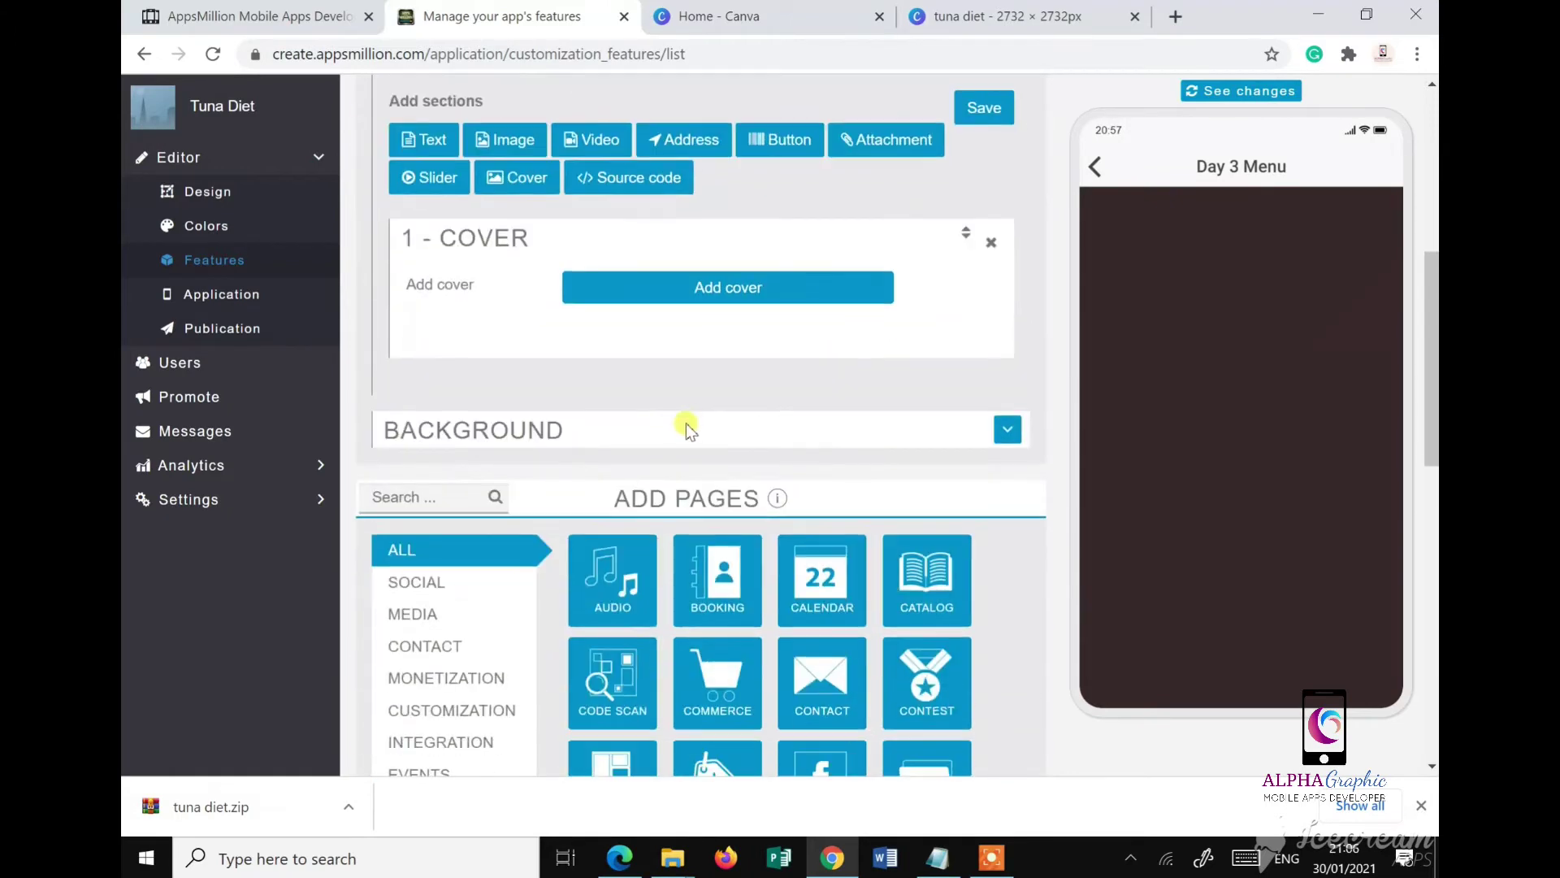
pyautogui.click(727, 289)
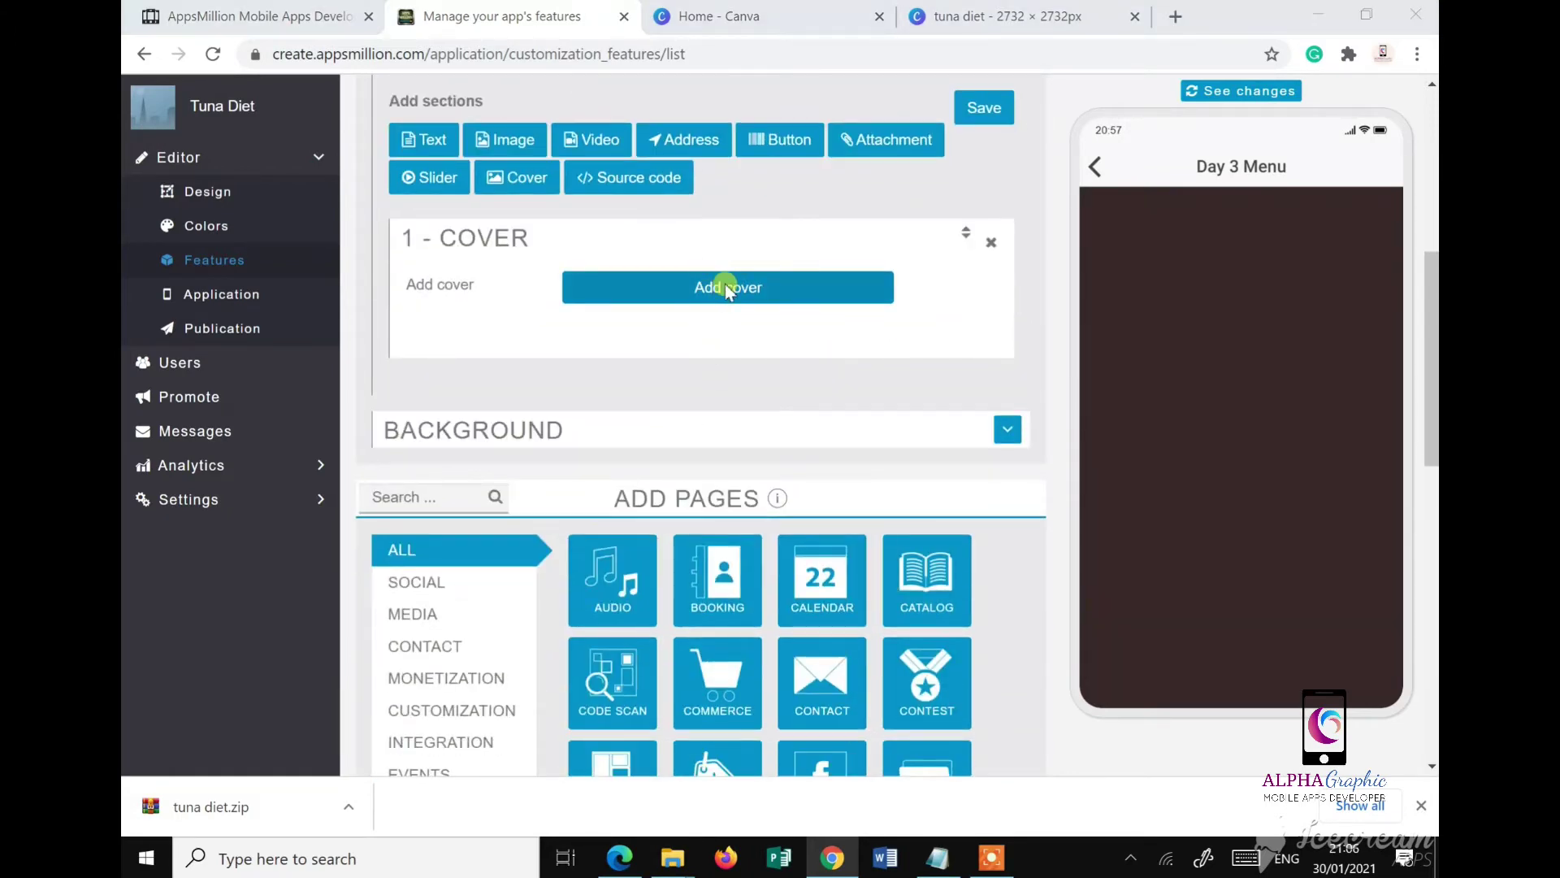
pyautogui.scroll(-3, 382, 579)
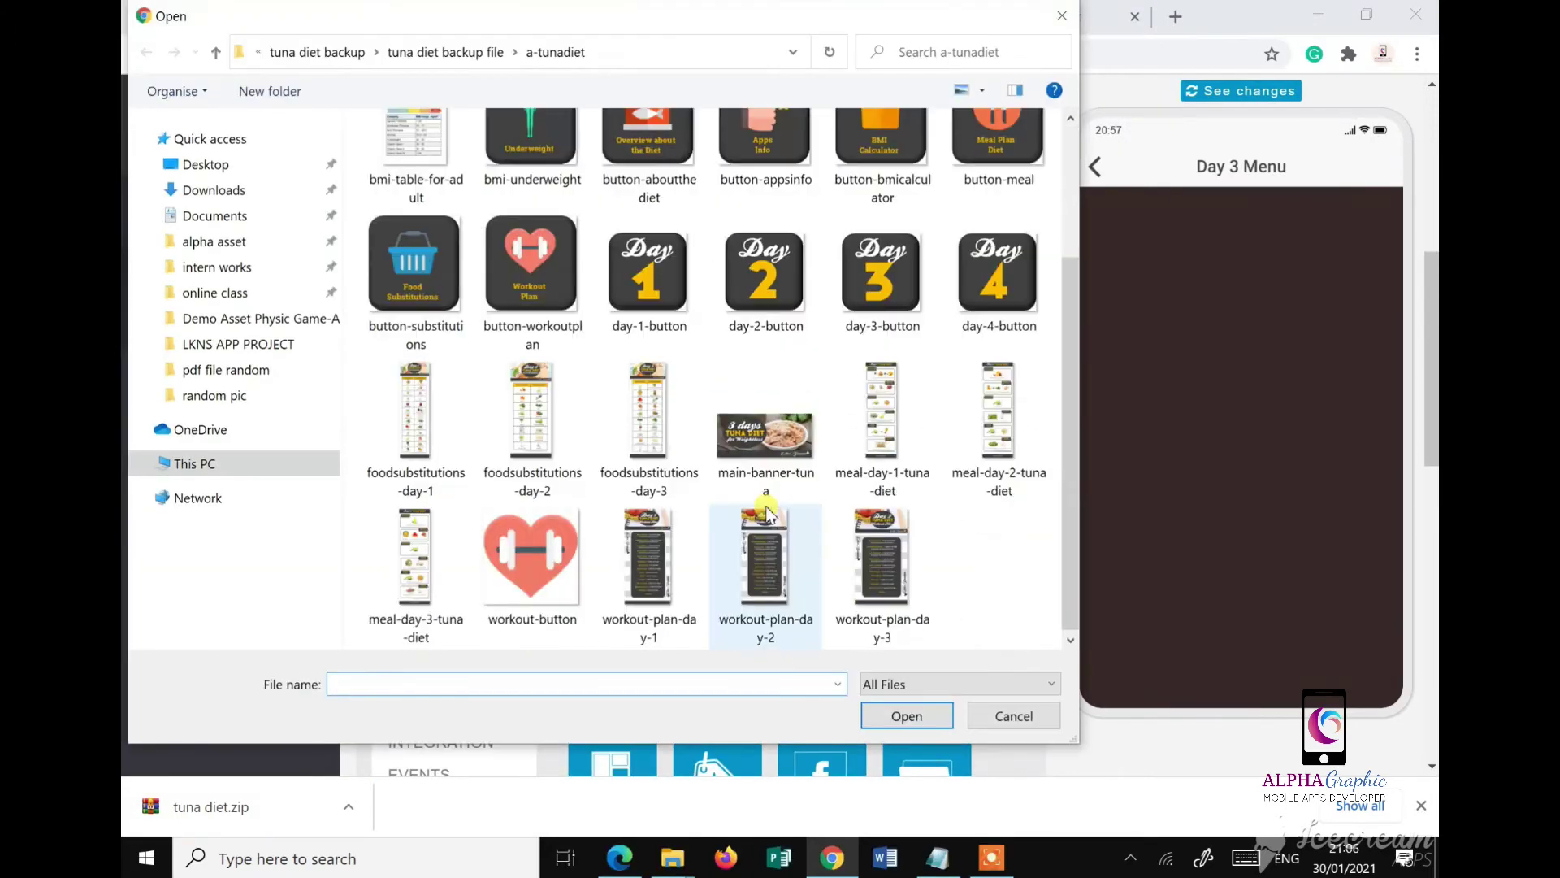
pyautogui.click(388, 583)
pyautogui.click(913, 717)
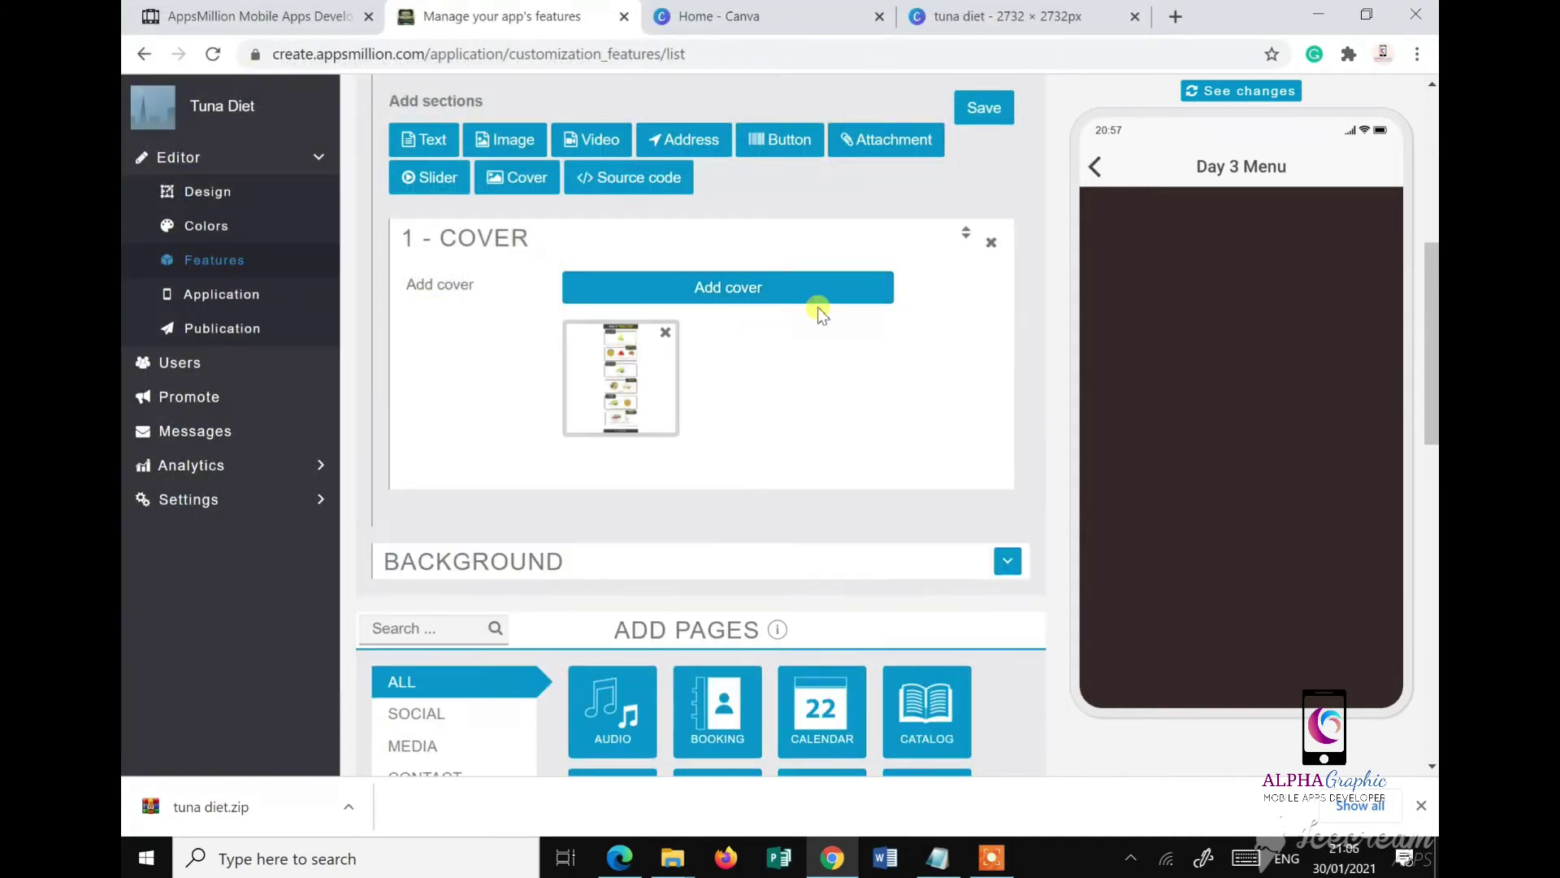
pyautogui.click(960, 110)
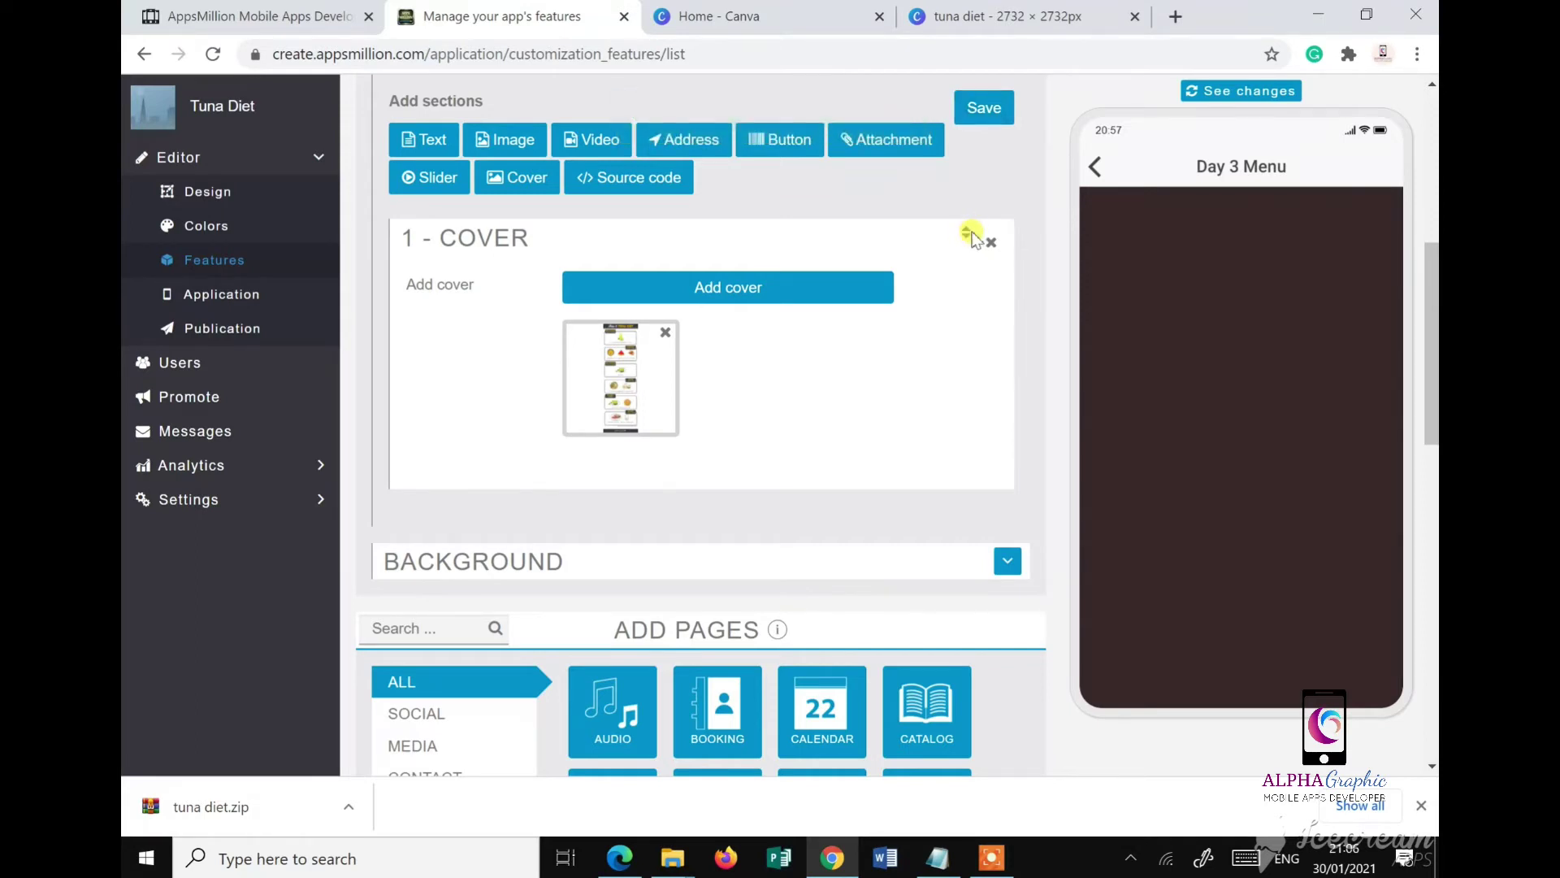
pyautogui.click(977, 105)
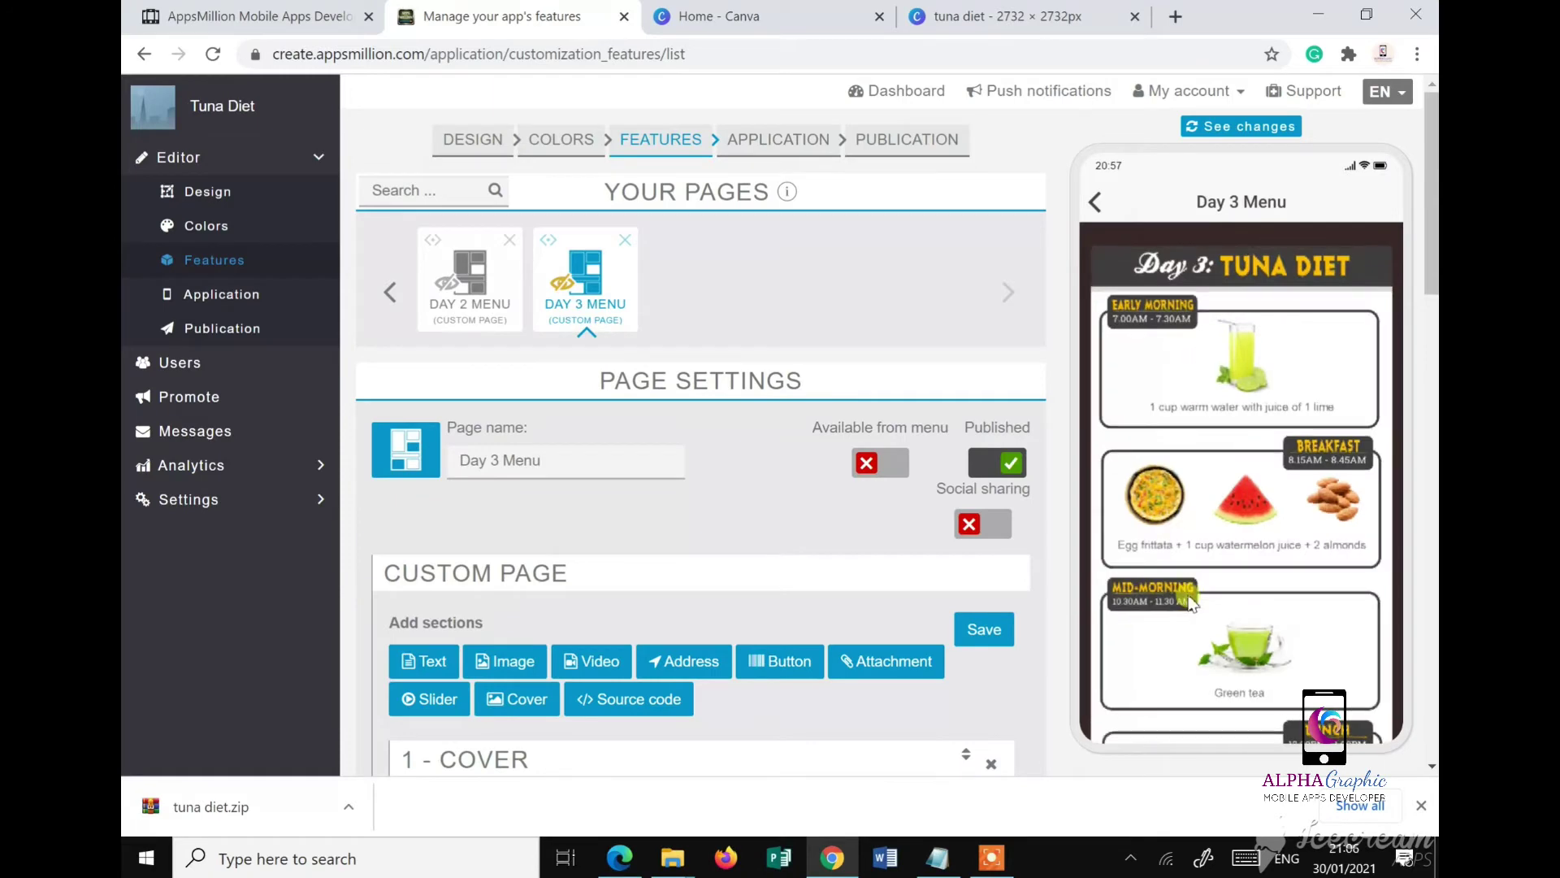
pyautogui.scroll(-5, 1081, 372)
pyautogui.scroll(-2, 1081, 373)
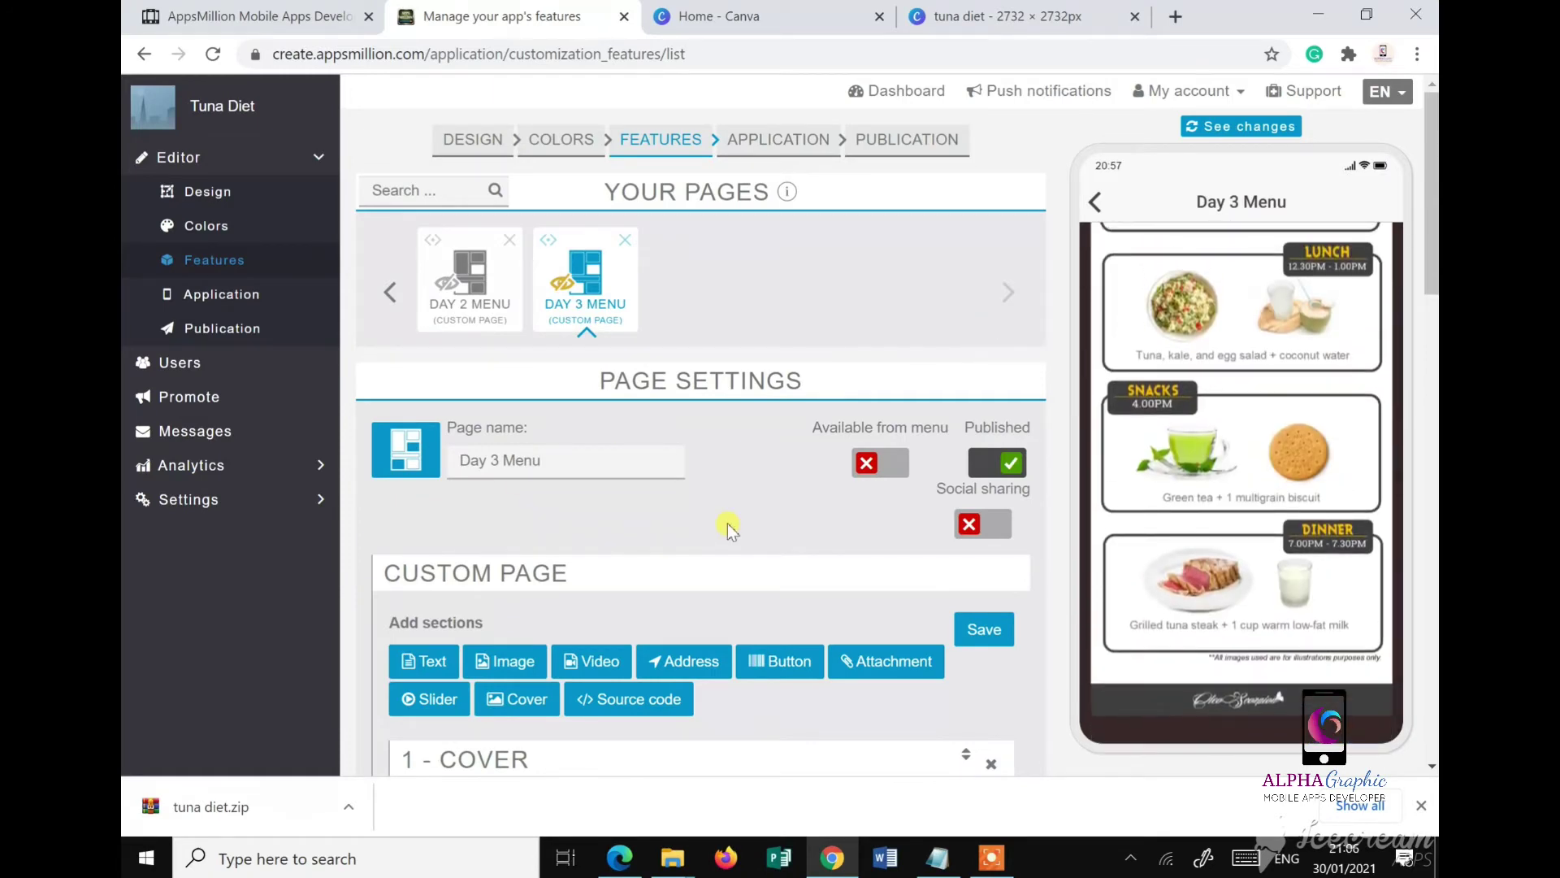
# Step: Review the main menu and content page lists in Notepad for the pages still needed
pyautogui.click(937, 857)
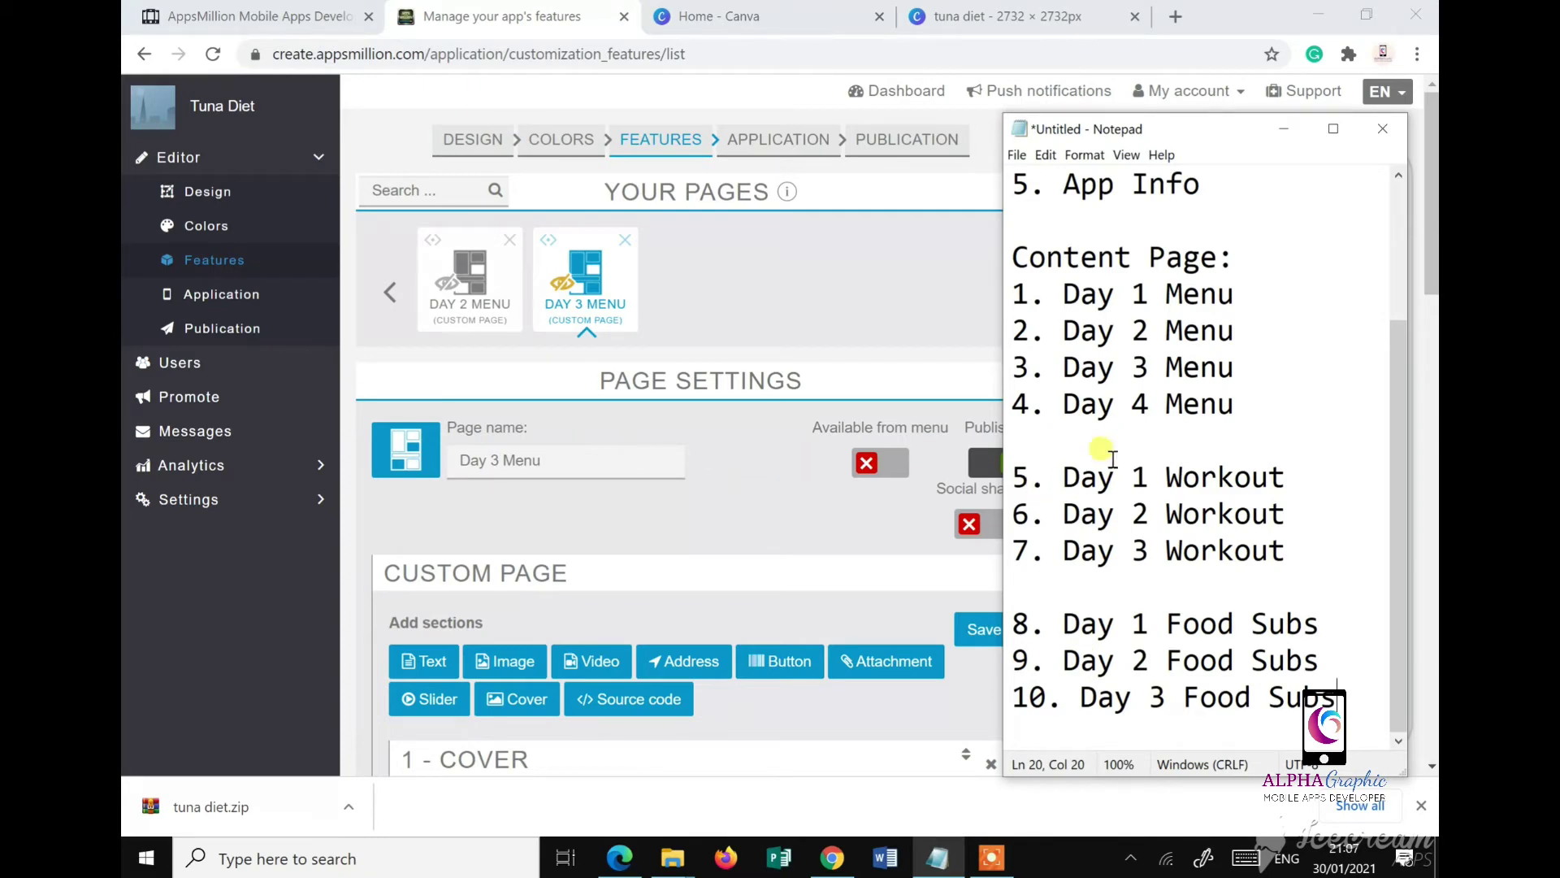
pyautogui.scroll(2, 1071, 412)
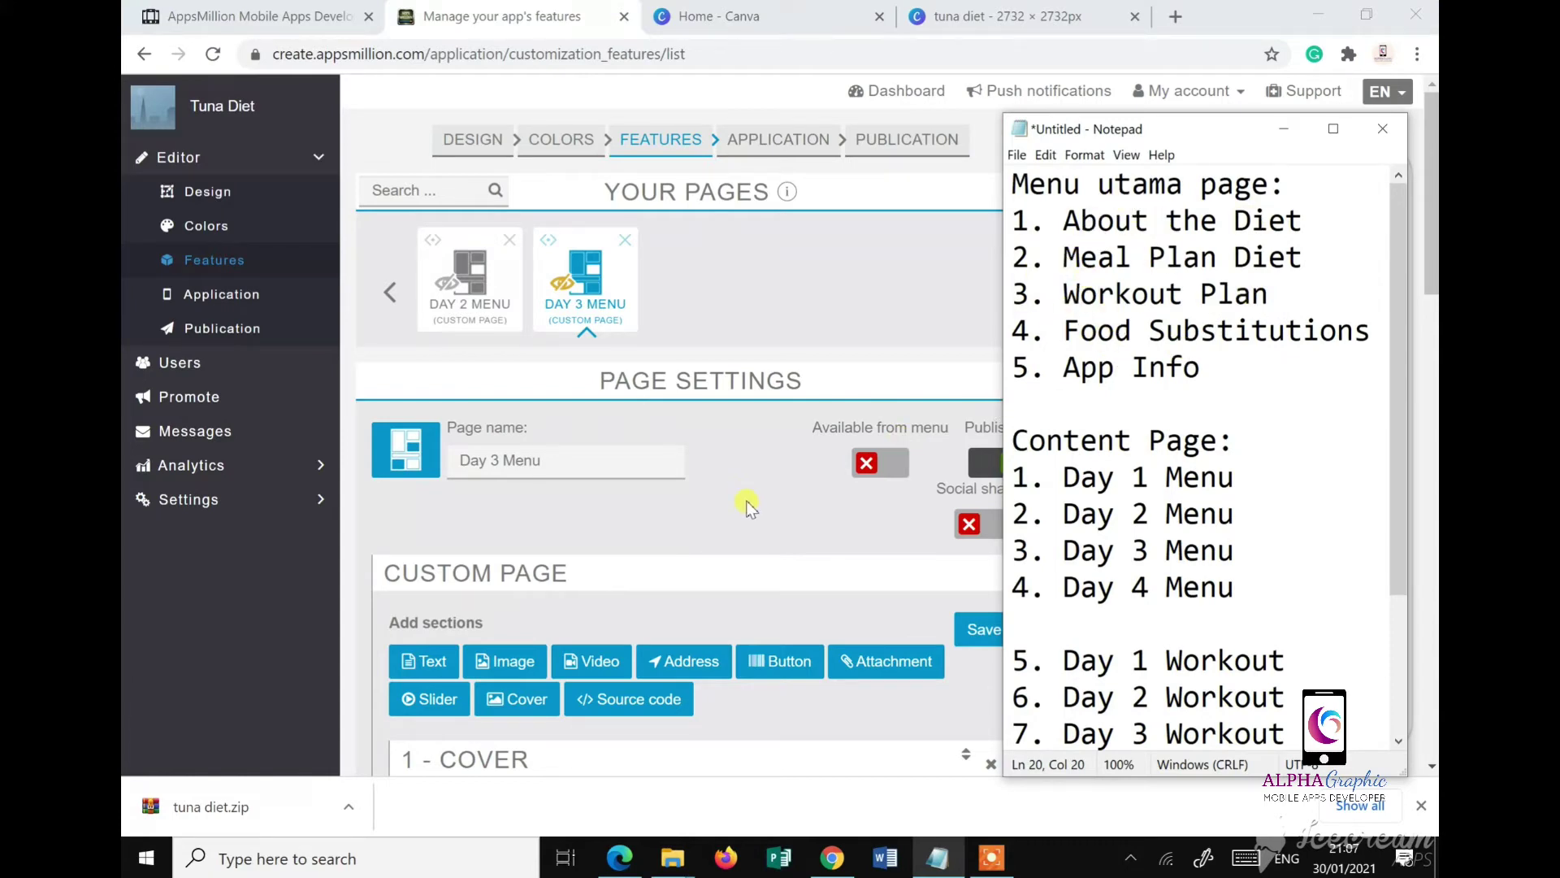
pyautogui.scroll(-2, 1299, 511)
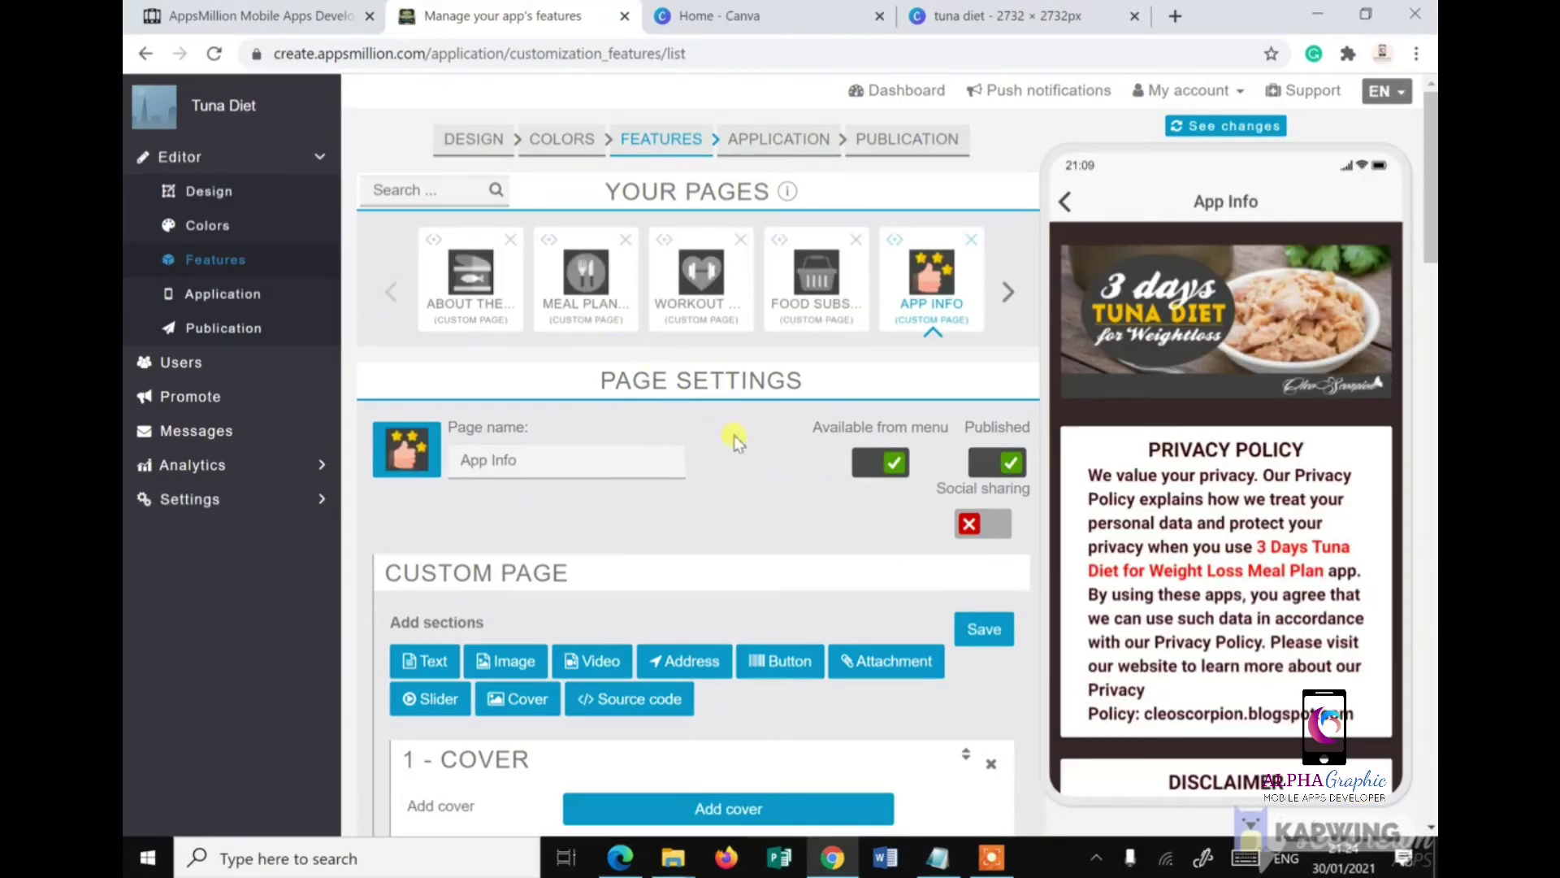
# Step: Compare the App Info page's sections with the info-privacypolicy.html and info-disclaimer.html pages of the original 3 Days Tuna Diet app
pyautogui.scroll(-3, 734, 435)
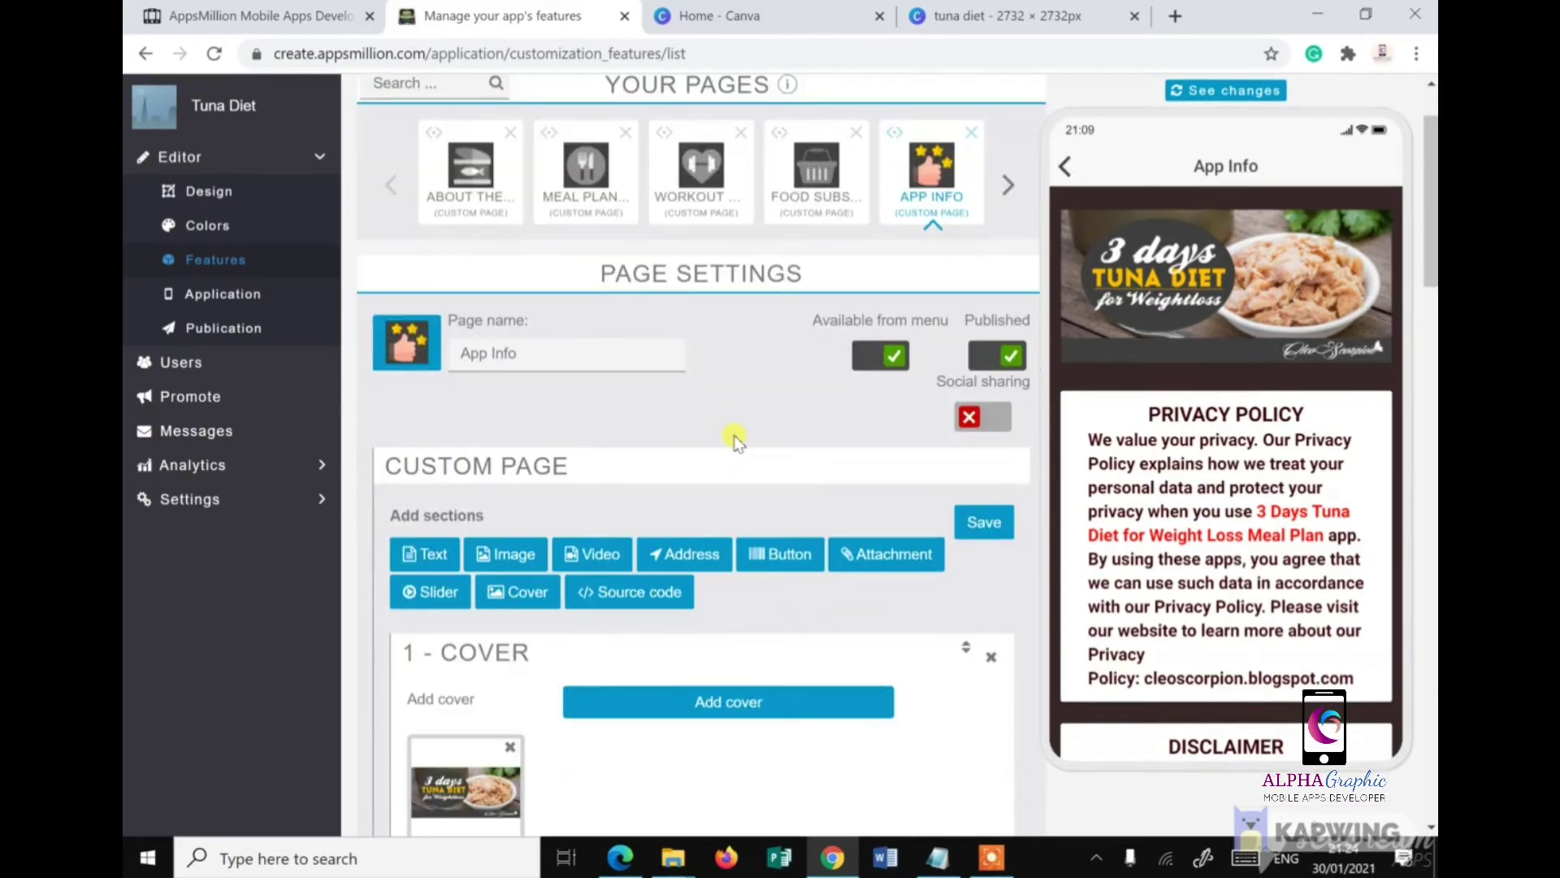
pyautogui.click(263, 25)
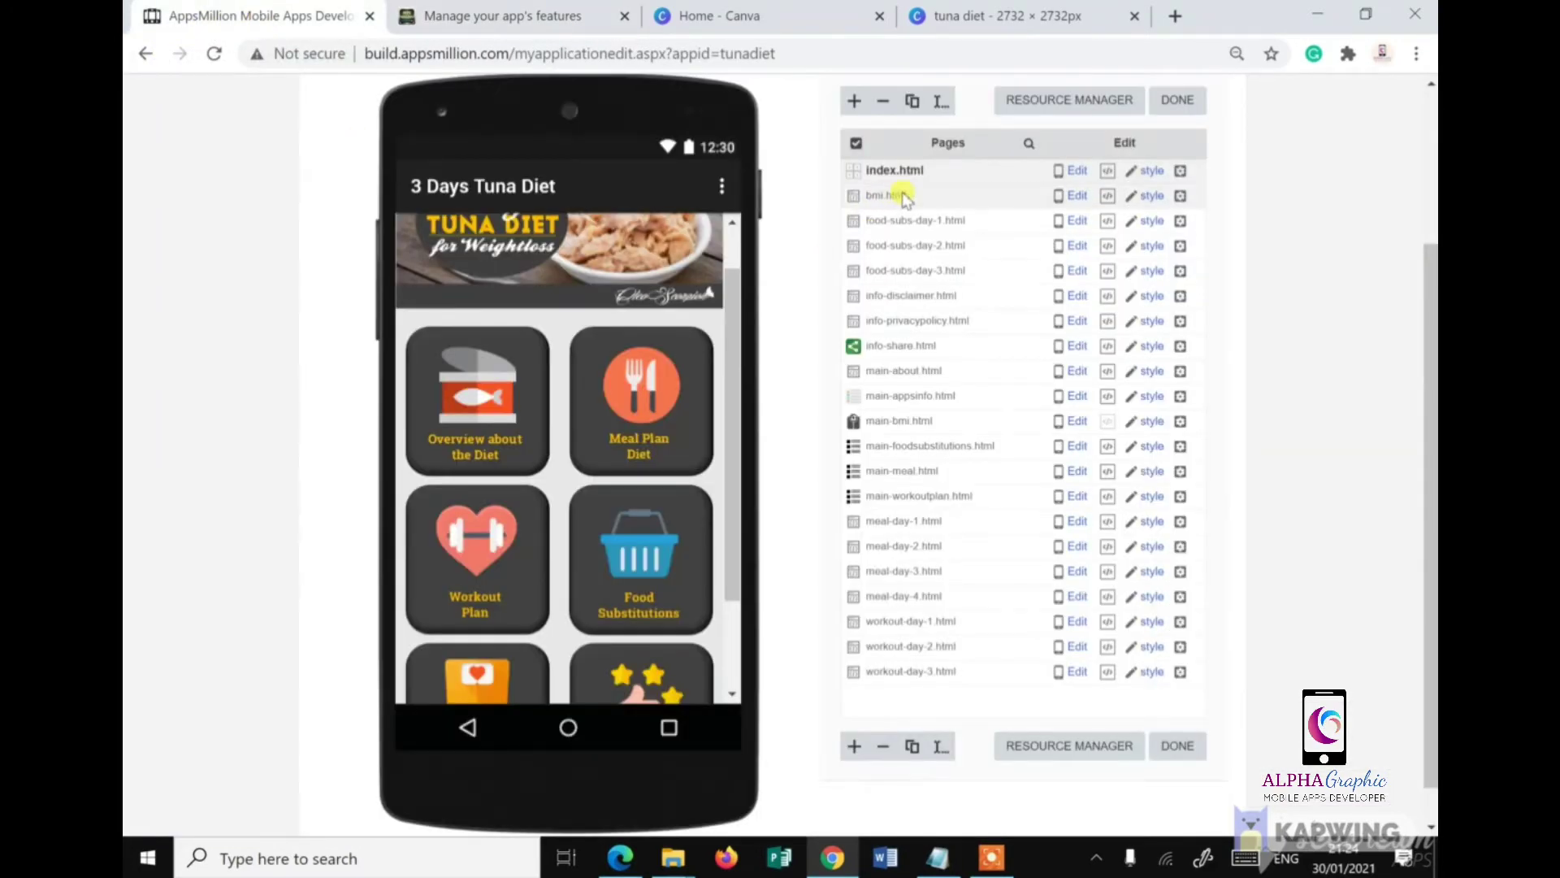
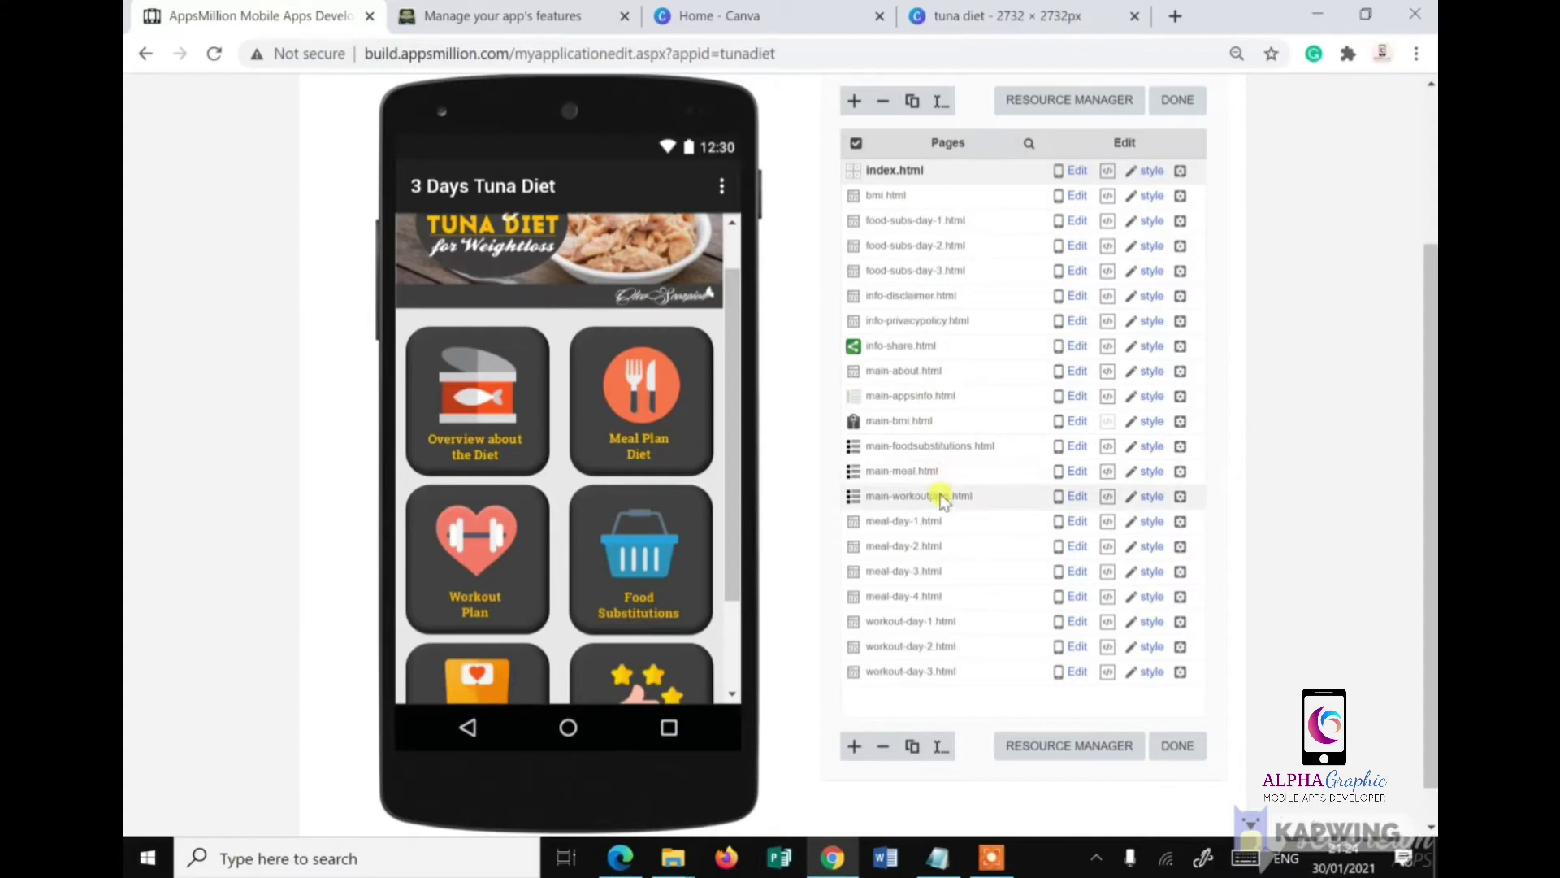
pyautogui.click(934, 320)
pyautogui.click(935, 296)
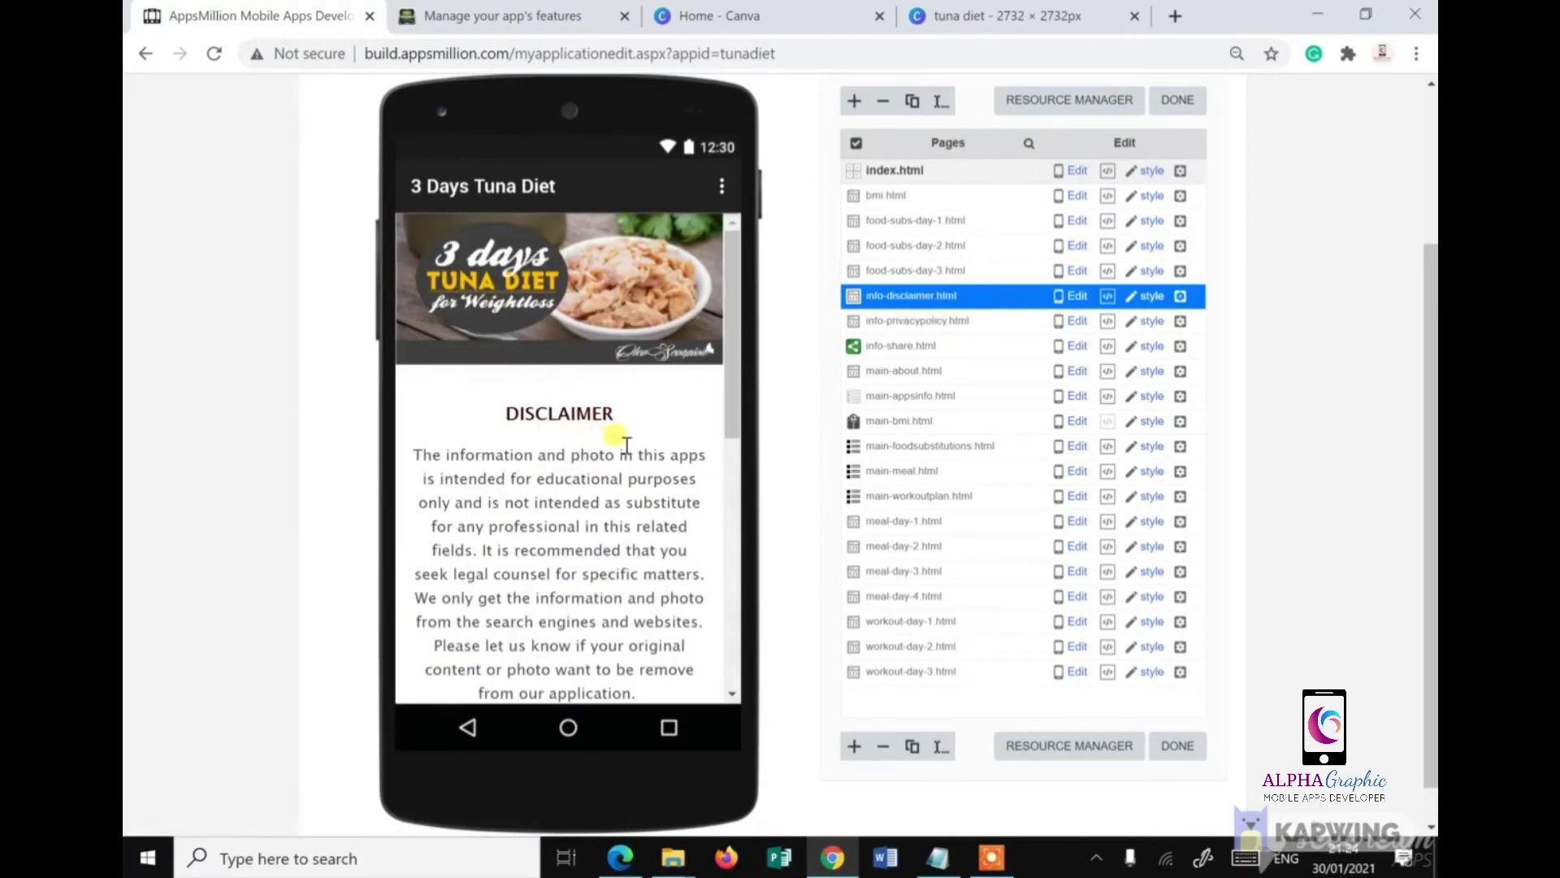
pyautogui.scroll(-1, 626, 443)
pyautogui.scroll(1, 627, 443)
pyautogui.click(492, 16)
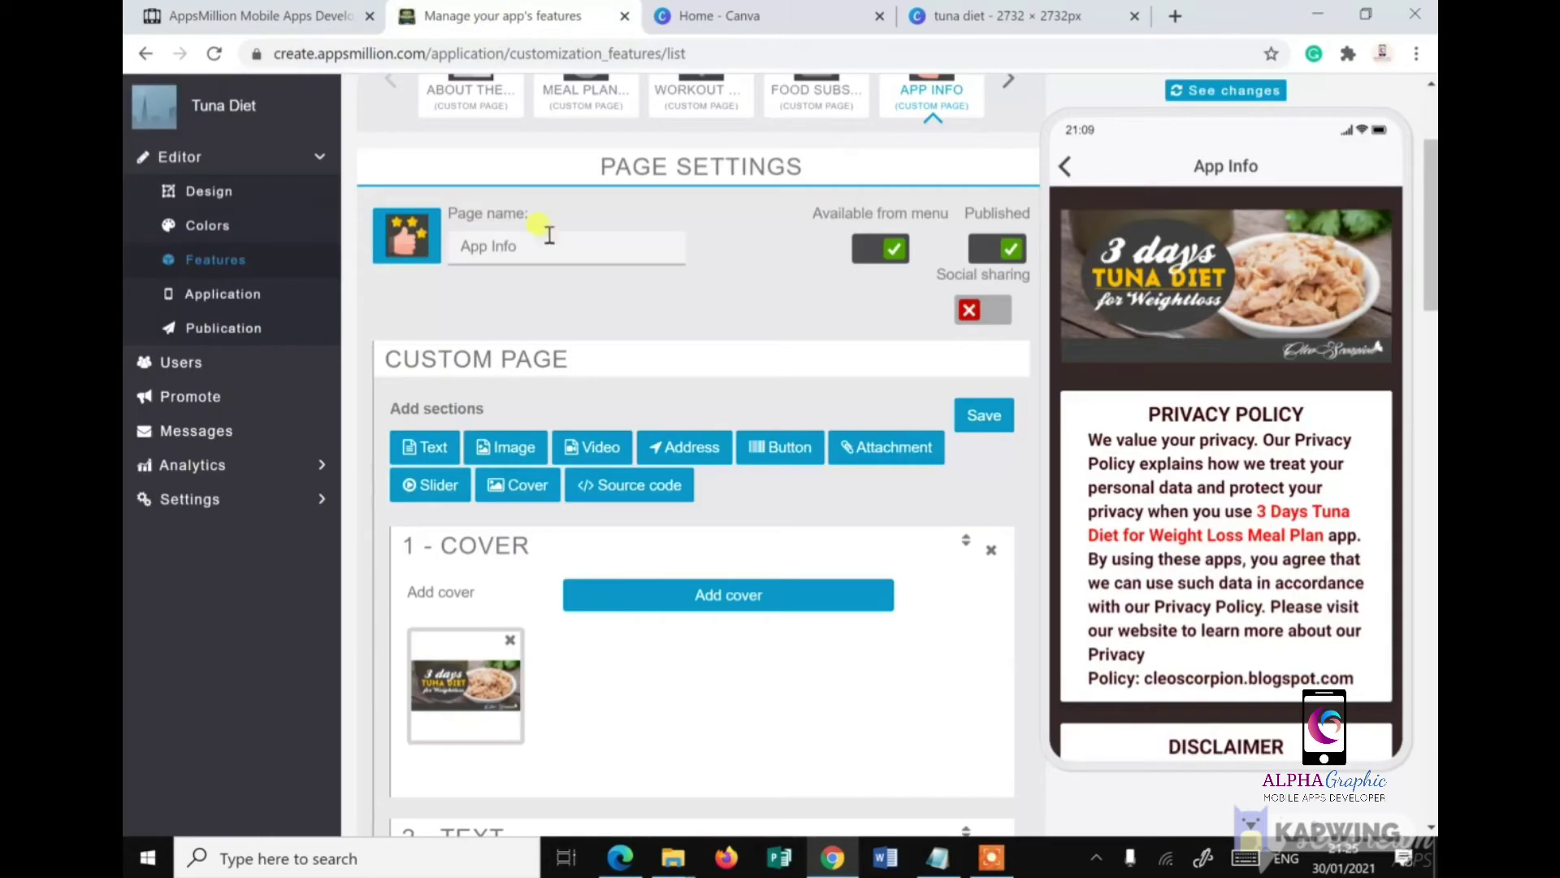
# Step: Look over the App Info page's settings and sections and its full preview, from the cover to the developer credit
pyautogui.scroll(3, 712, 354)
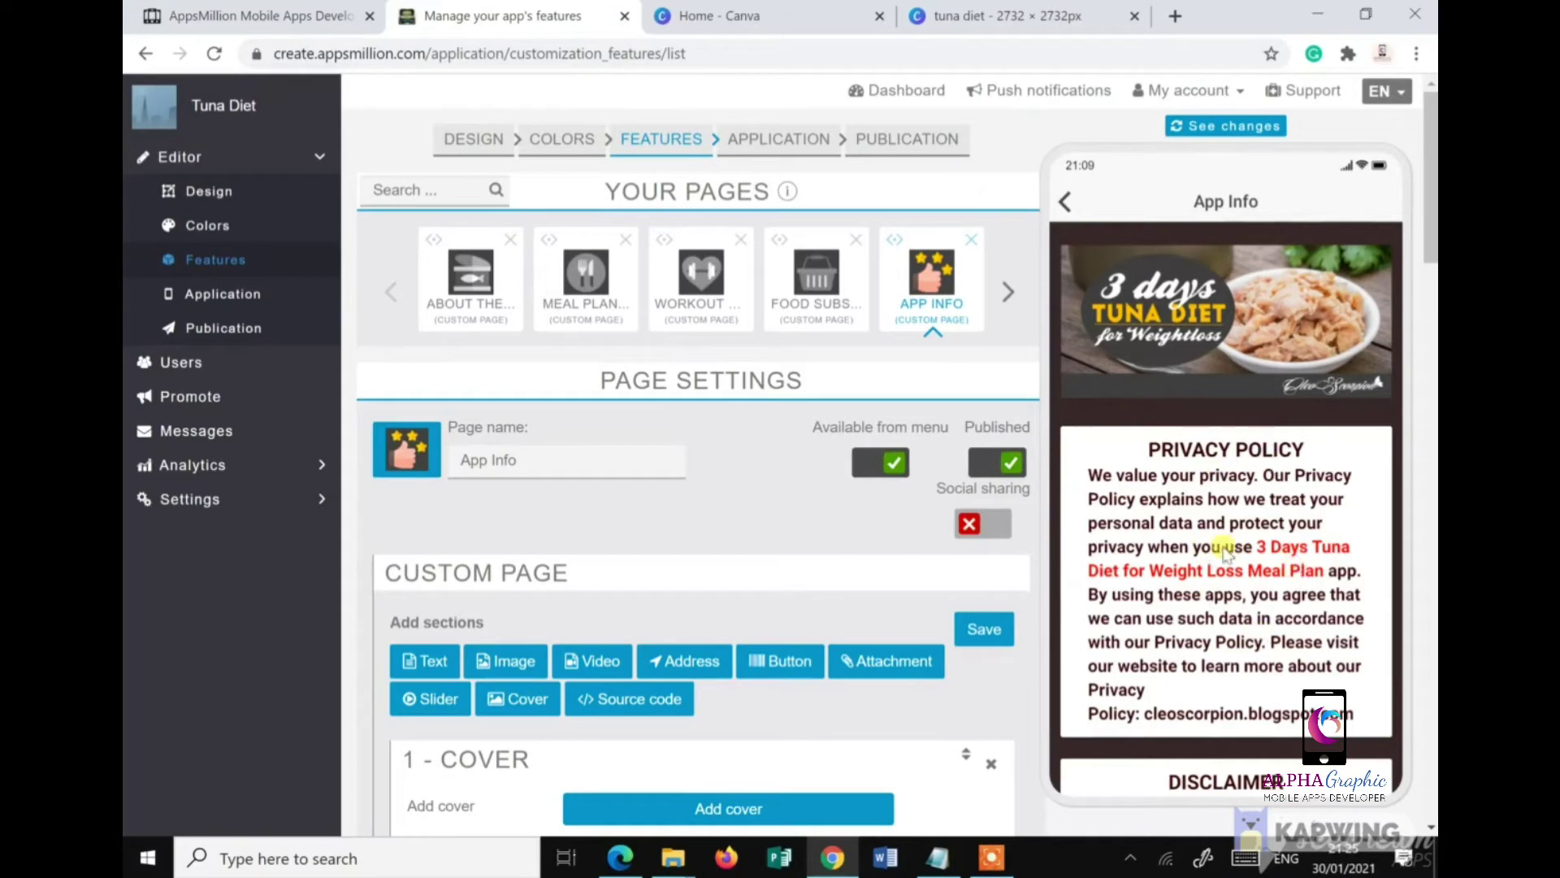
pyautogui.scroll(-5, 668, 502)
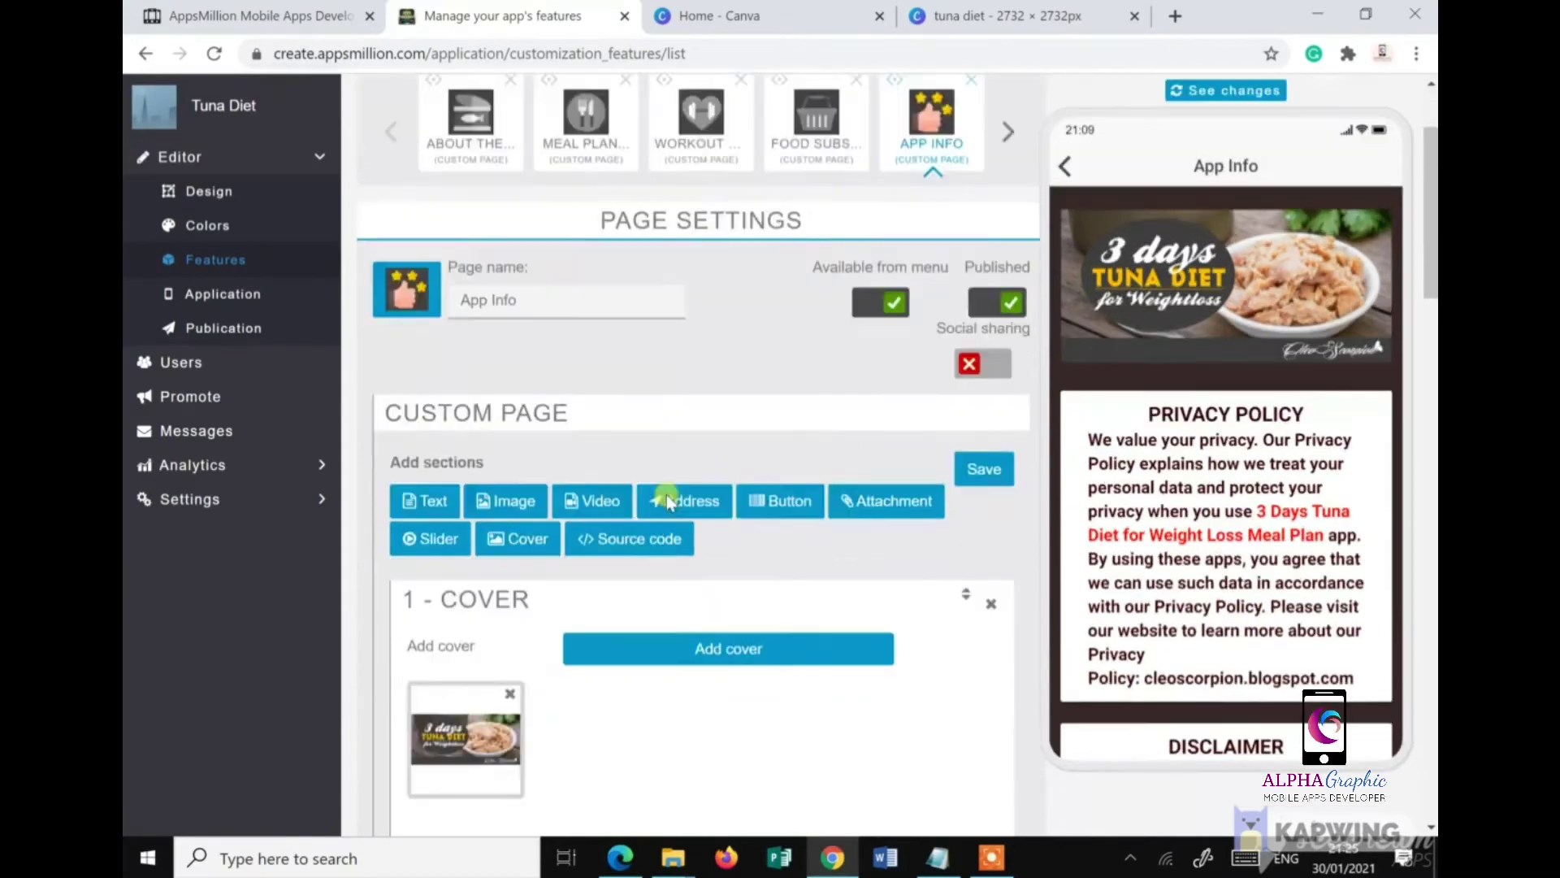
pyautogui.scroll(-8, 580, 634)
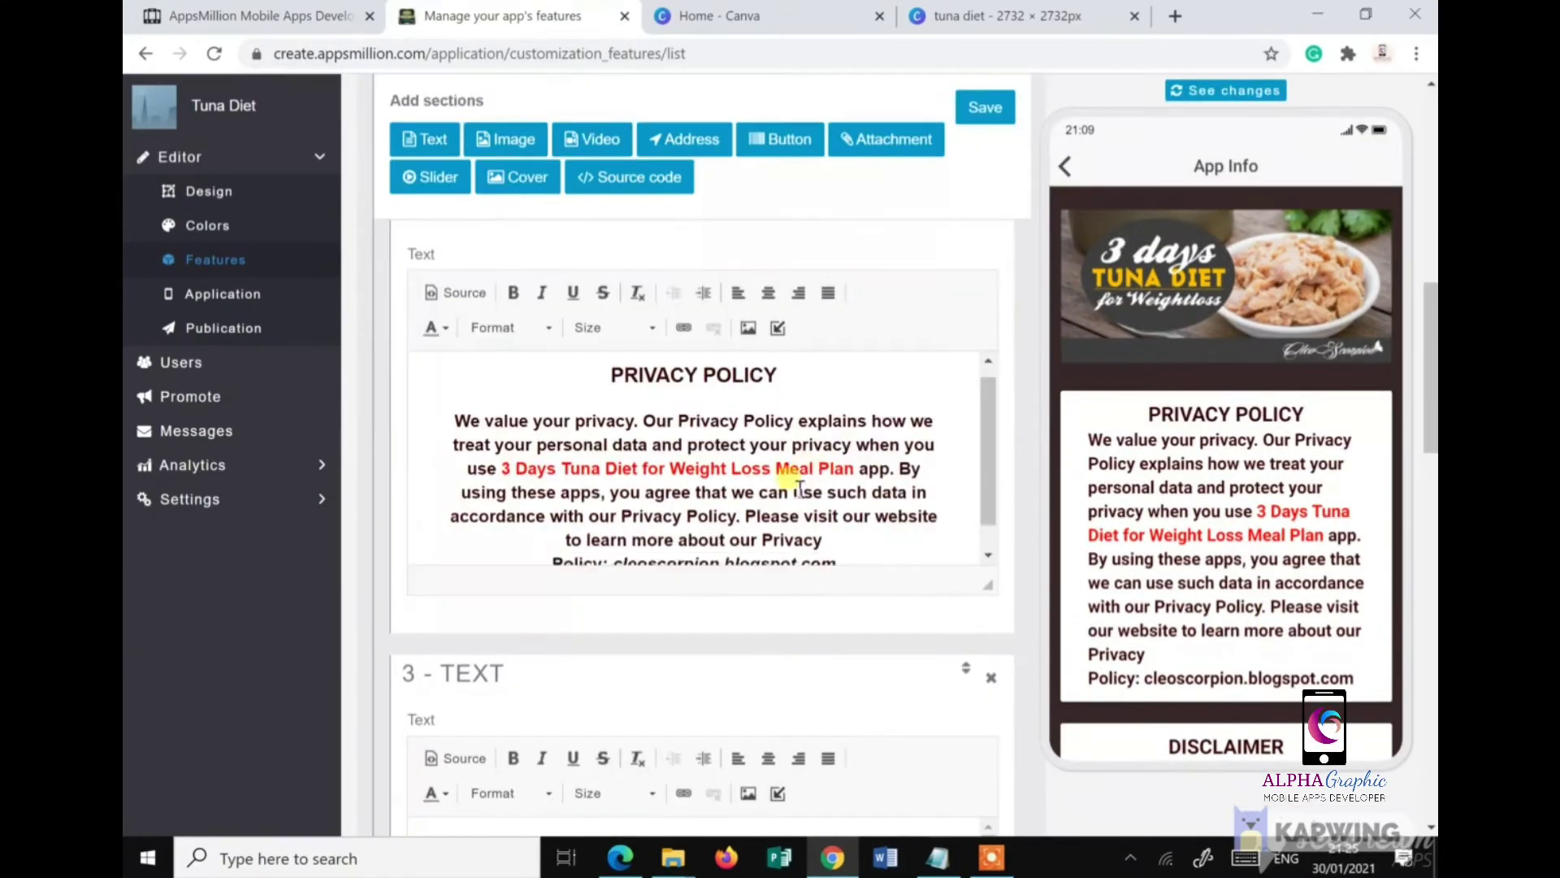
pyautogui.scroll(8, 642, 616)
pyautogui.scroll(5, 639, 616)
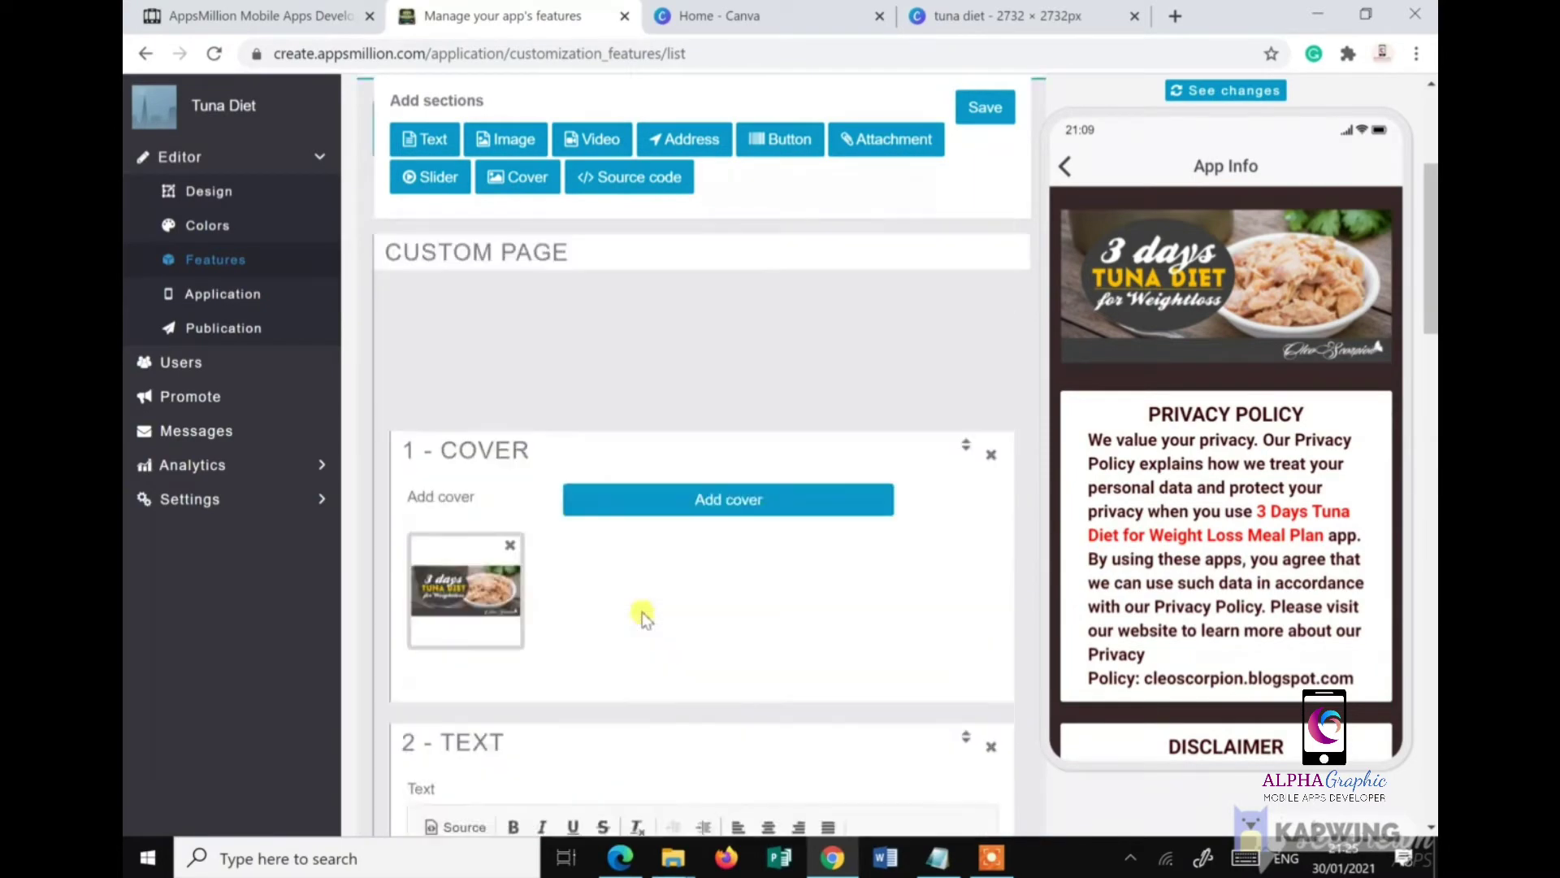
pyautogui.scroll(-3, 726, 447)
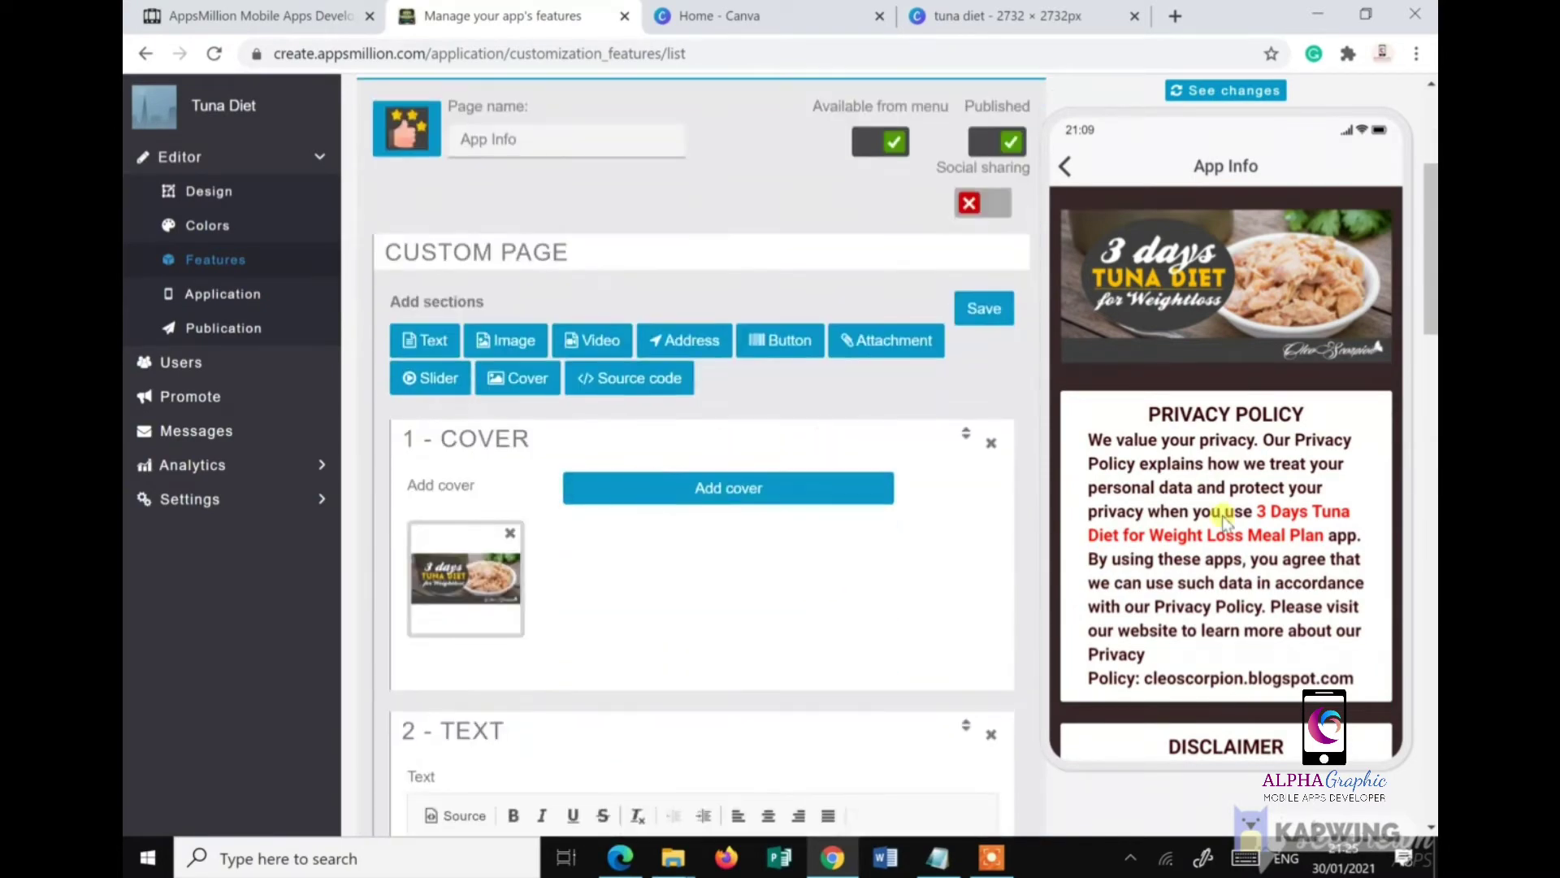
pyautogui.scroll(-10, 1223, 488)
pyautogui.scroll(-2, 1211, 663)
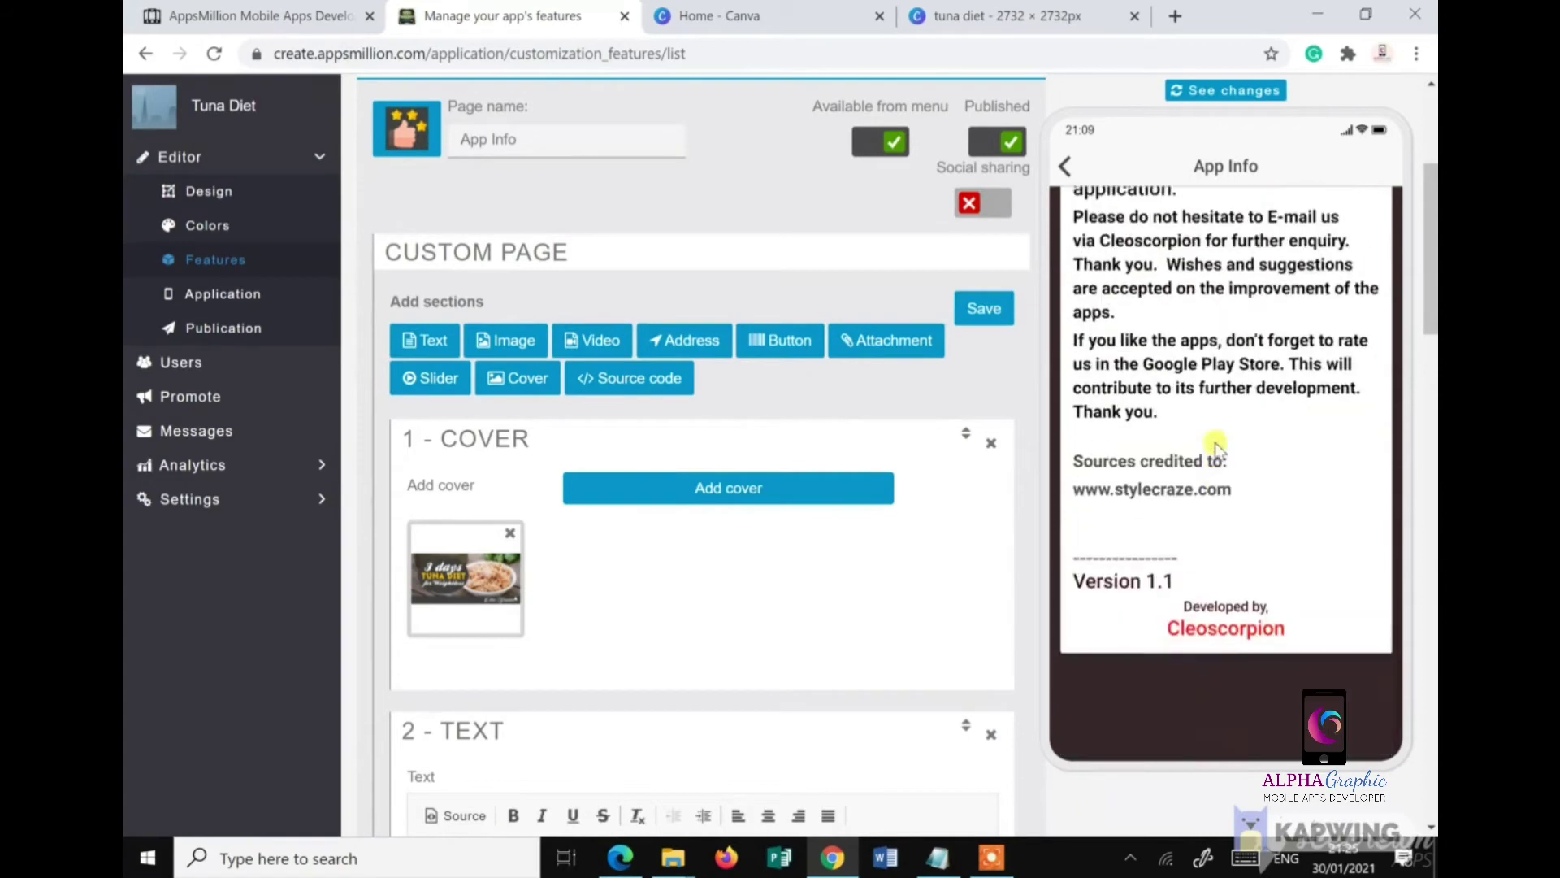
pyautogui.scroll(10, 1205, 386)
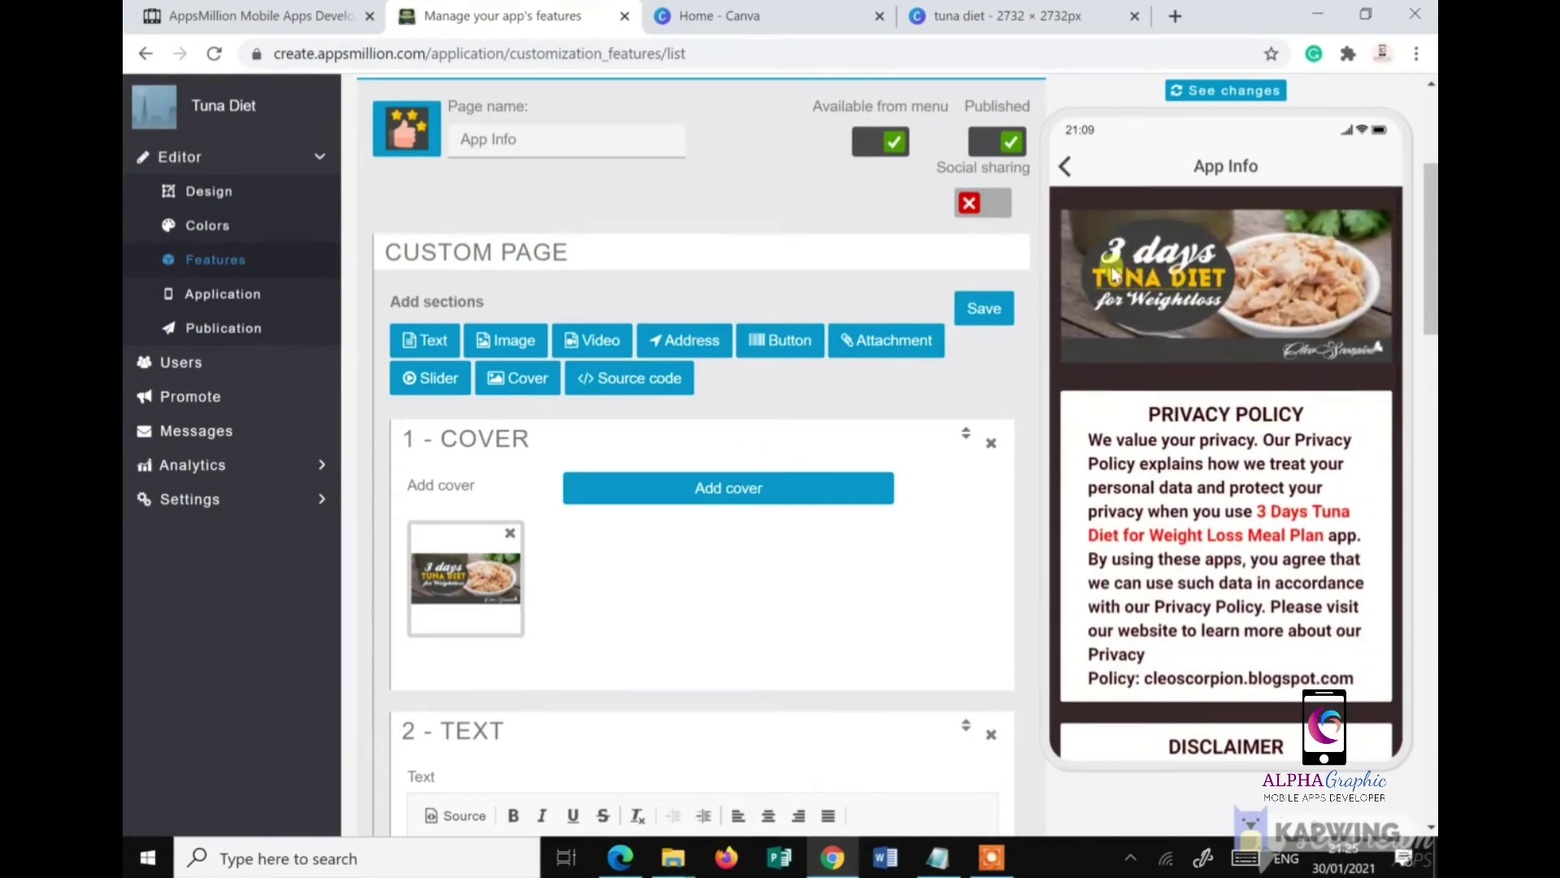
# Step: Compare the App Info page's cover, Privacy Policy and Disclaimer sections one by one with how they appear in the preview
pyautogui.scroll(-1, 650, 520)
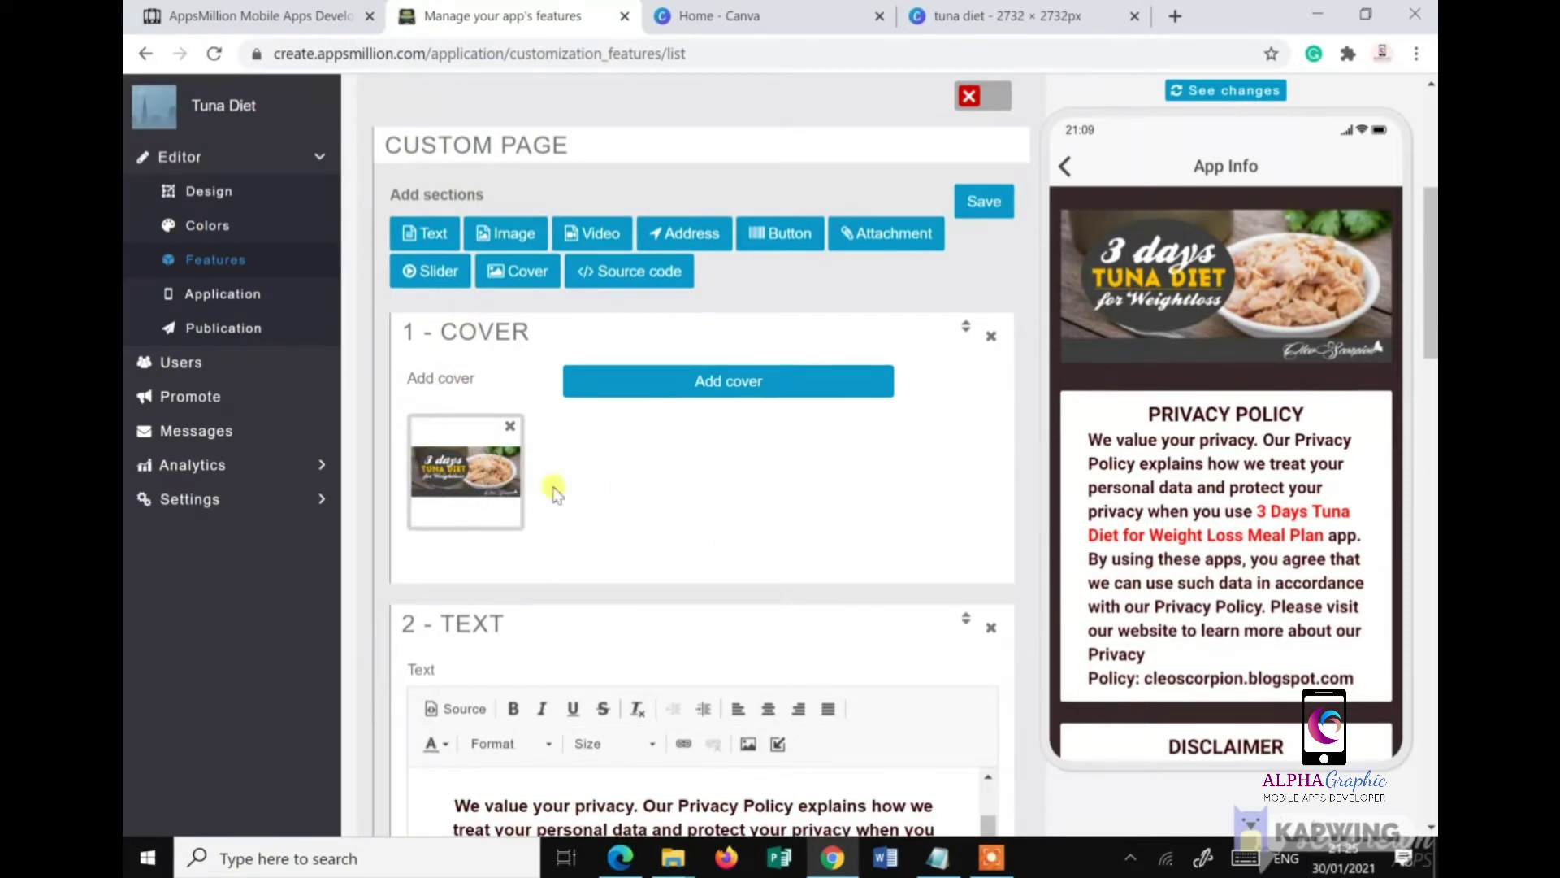
pyautogui.scroll(-3, 610, 496)
pyautogui.scroll(-1, 659, 499)
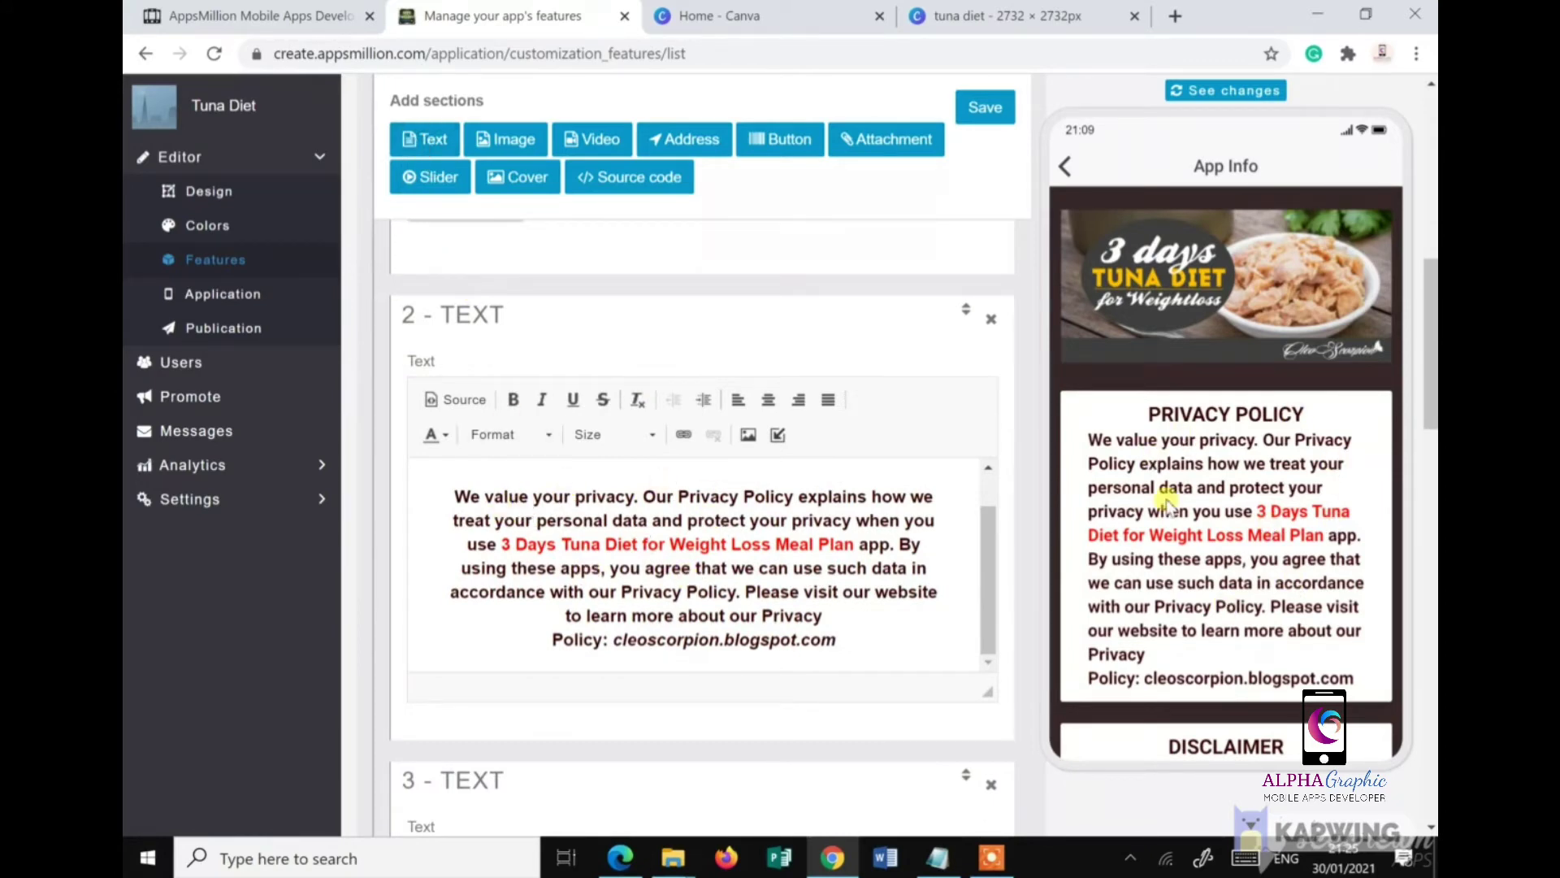
pyautogui.scroll(1, 772, 564)
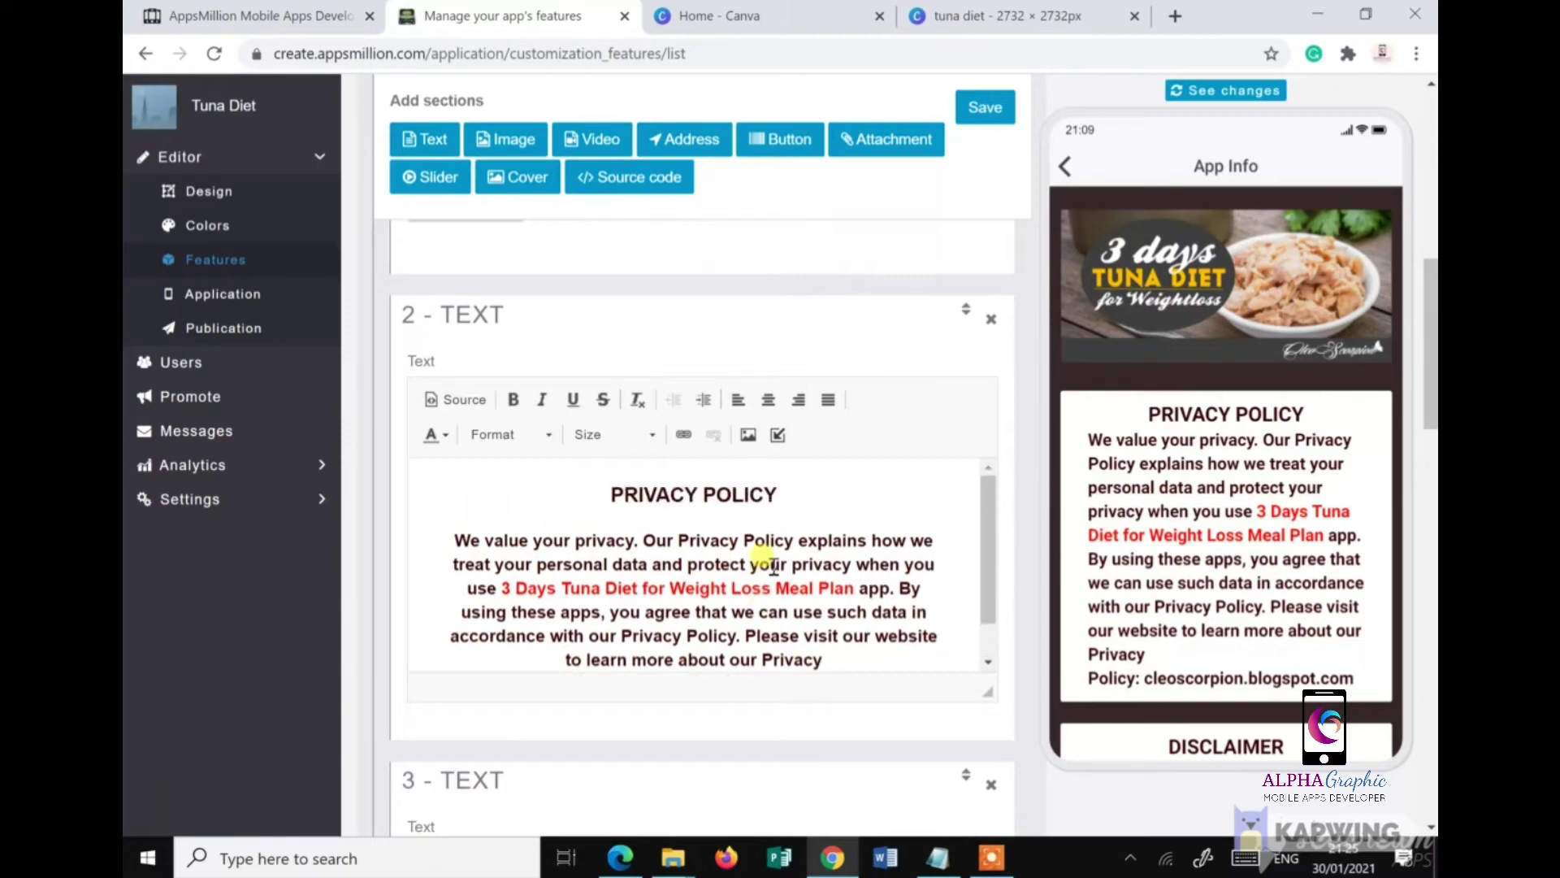
pyautogui.scroll(-1, 792, 589)
pyautogui.scroll(-4, 830, 699)
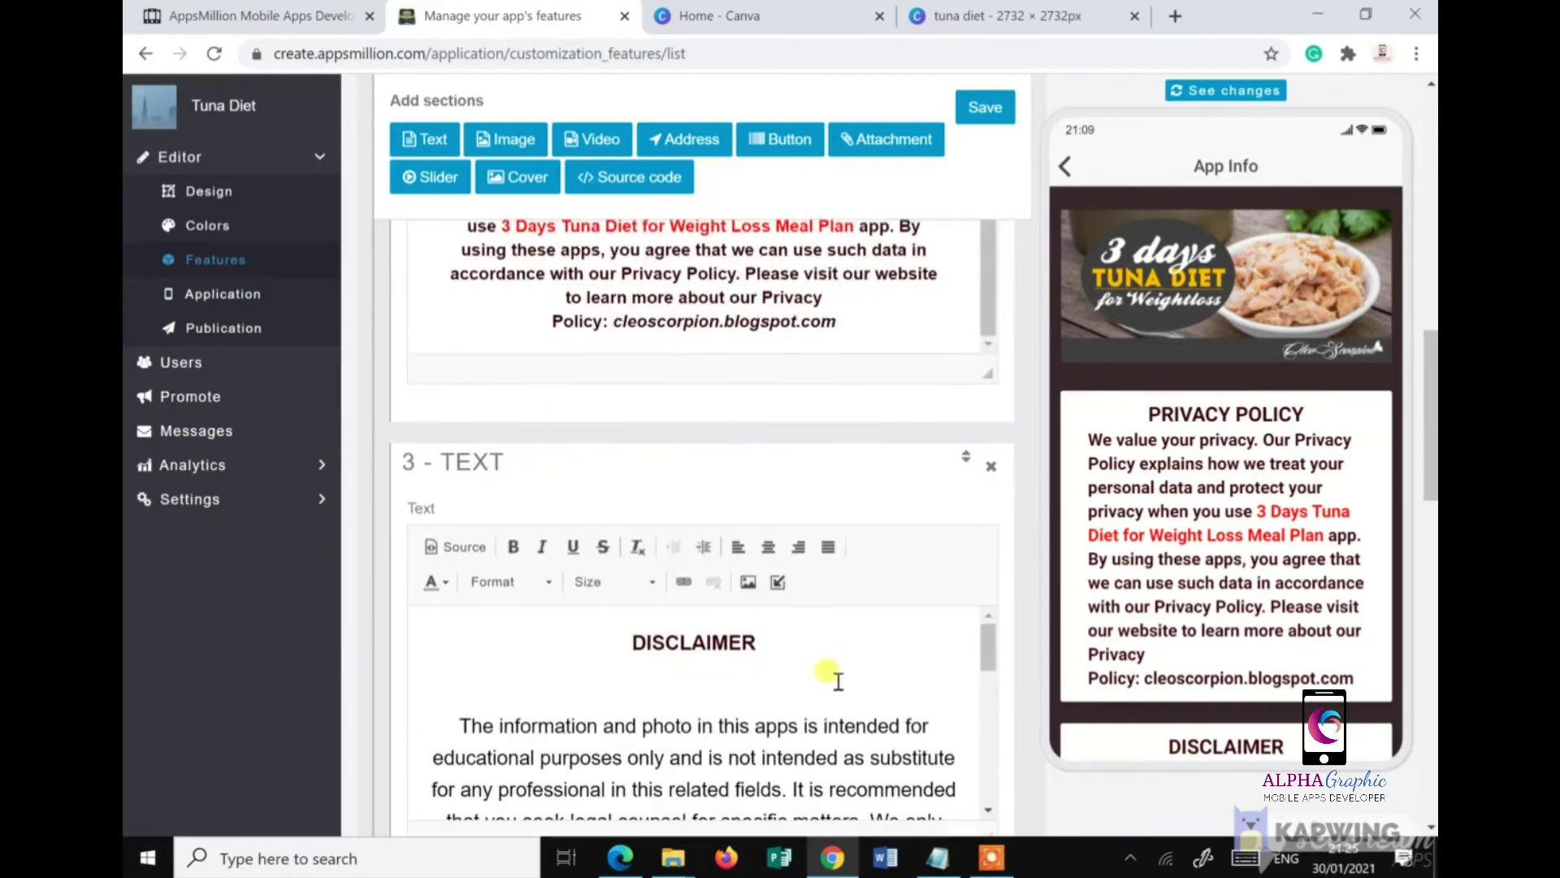
pyautogui.scroll(-1, 651, 620)
pyautogui.scroll(-4, 1266, 678)
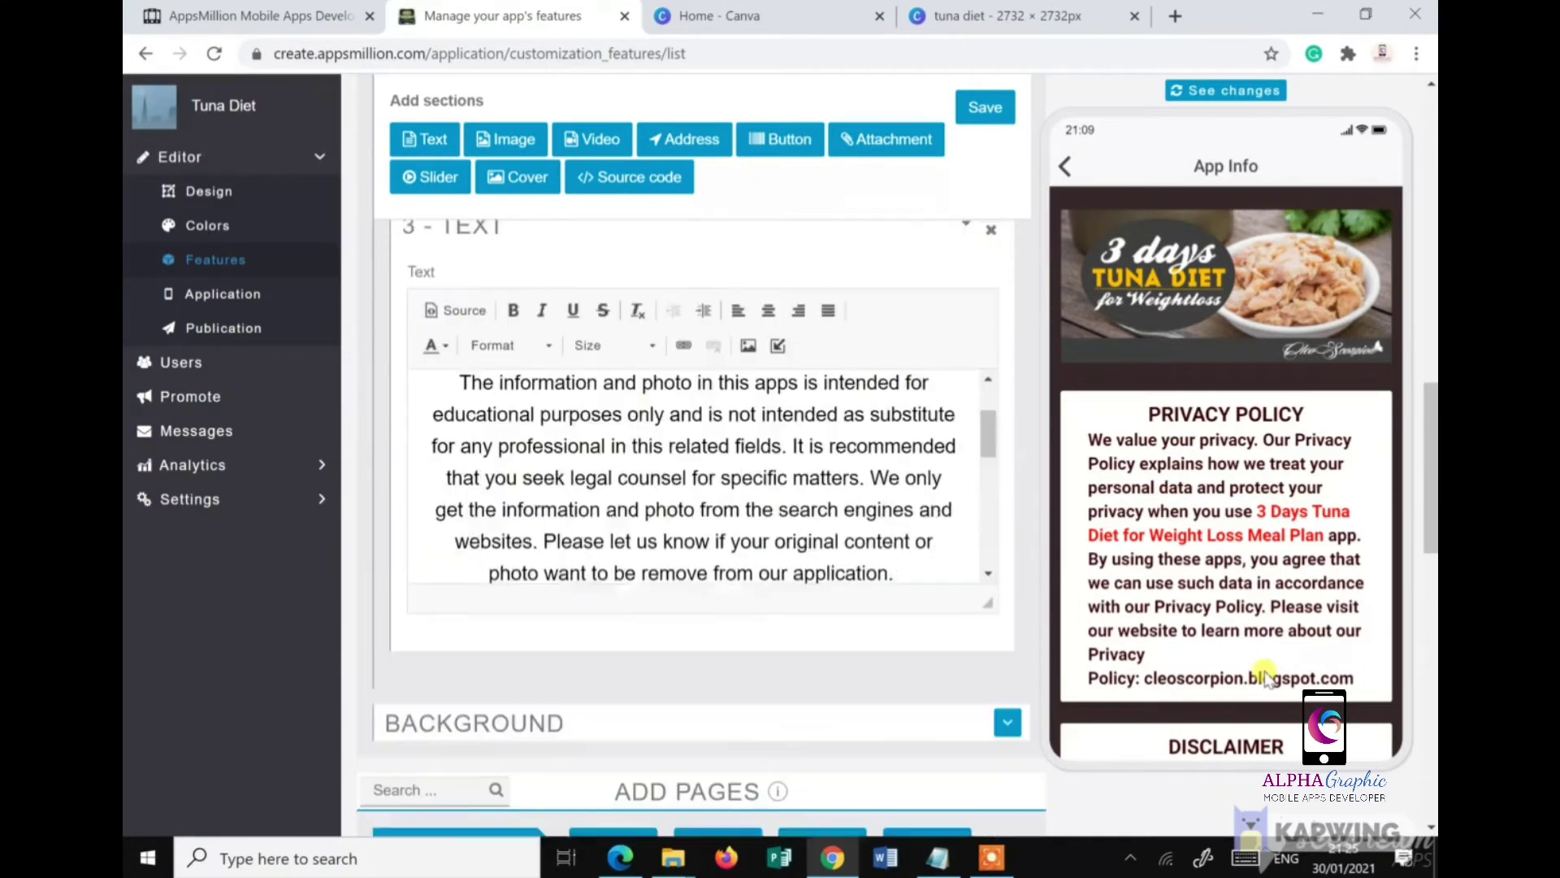
pyautogui.scroll(-3, 1227, 667)
pyautogui.scroll(-5, 1219, 650)
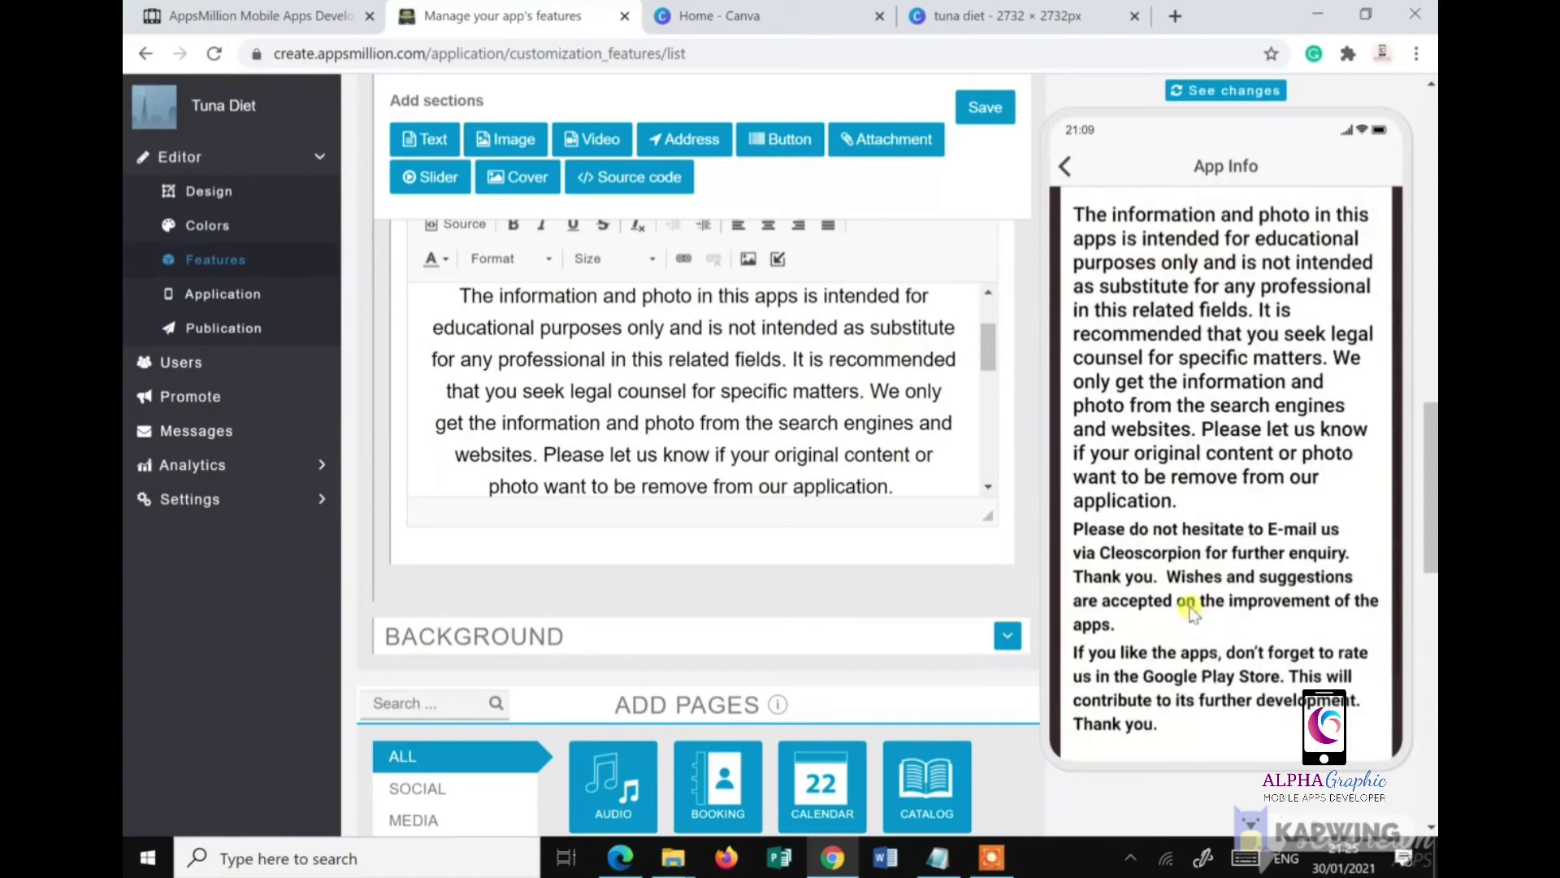
# Step: Add a Text section reading "test" below the Disclaimer on the App Info page, save it and check it in the refreshed preview
pyautogui.scroll(1, 504, 390)
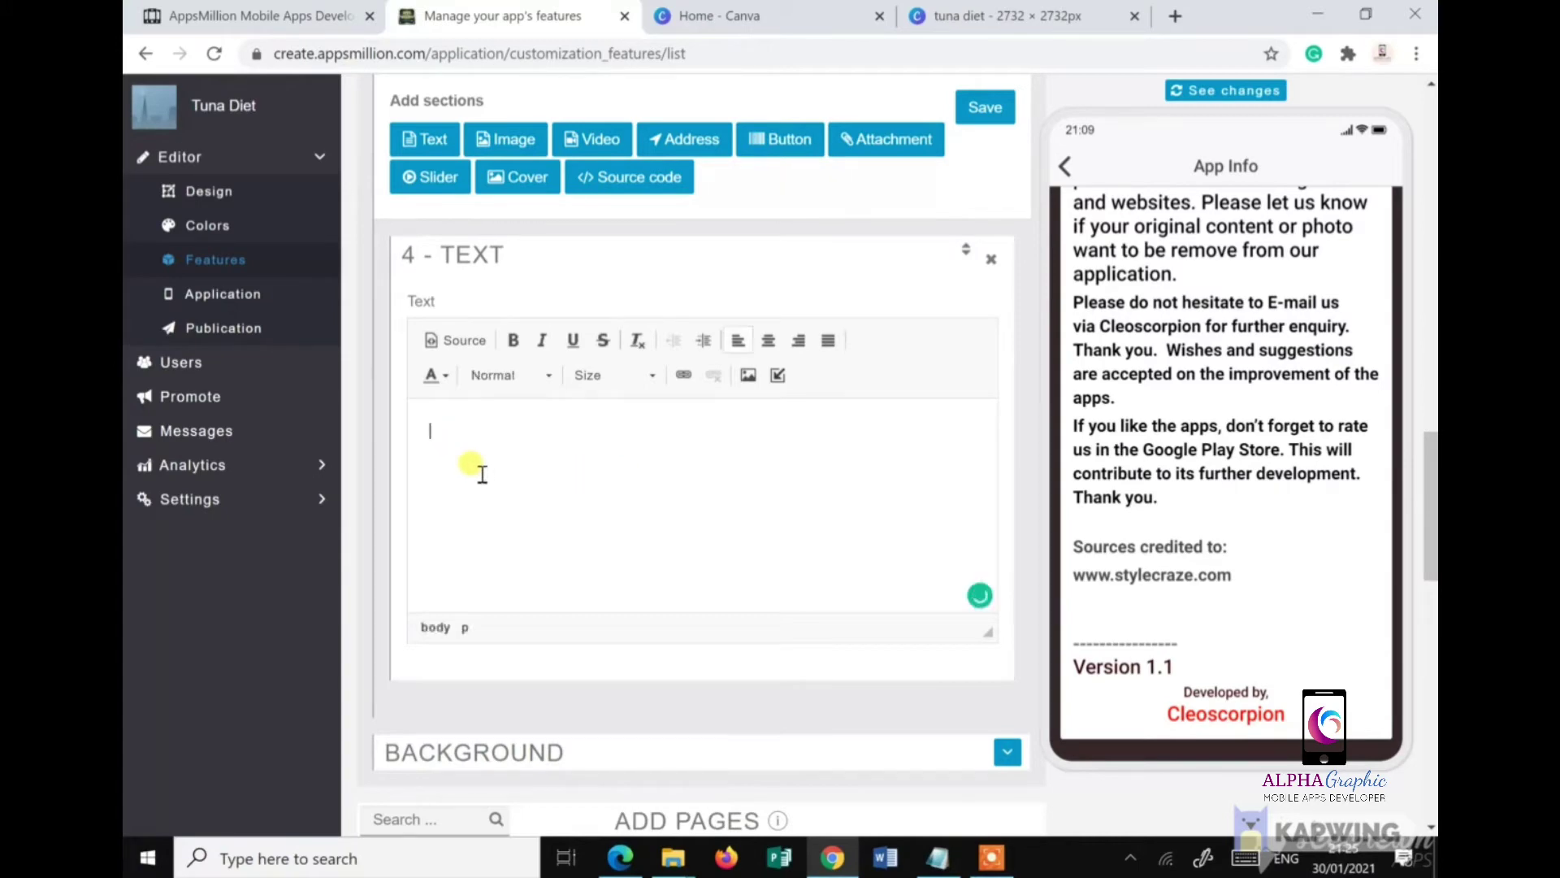
pyautogui.write('test')
pyautogui.click(979, 118)
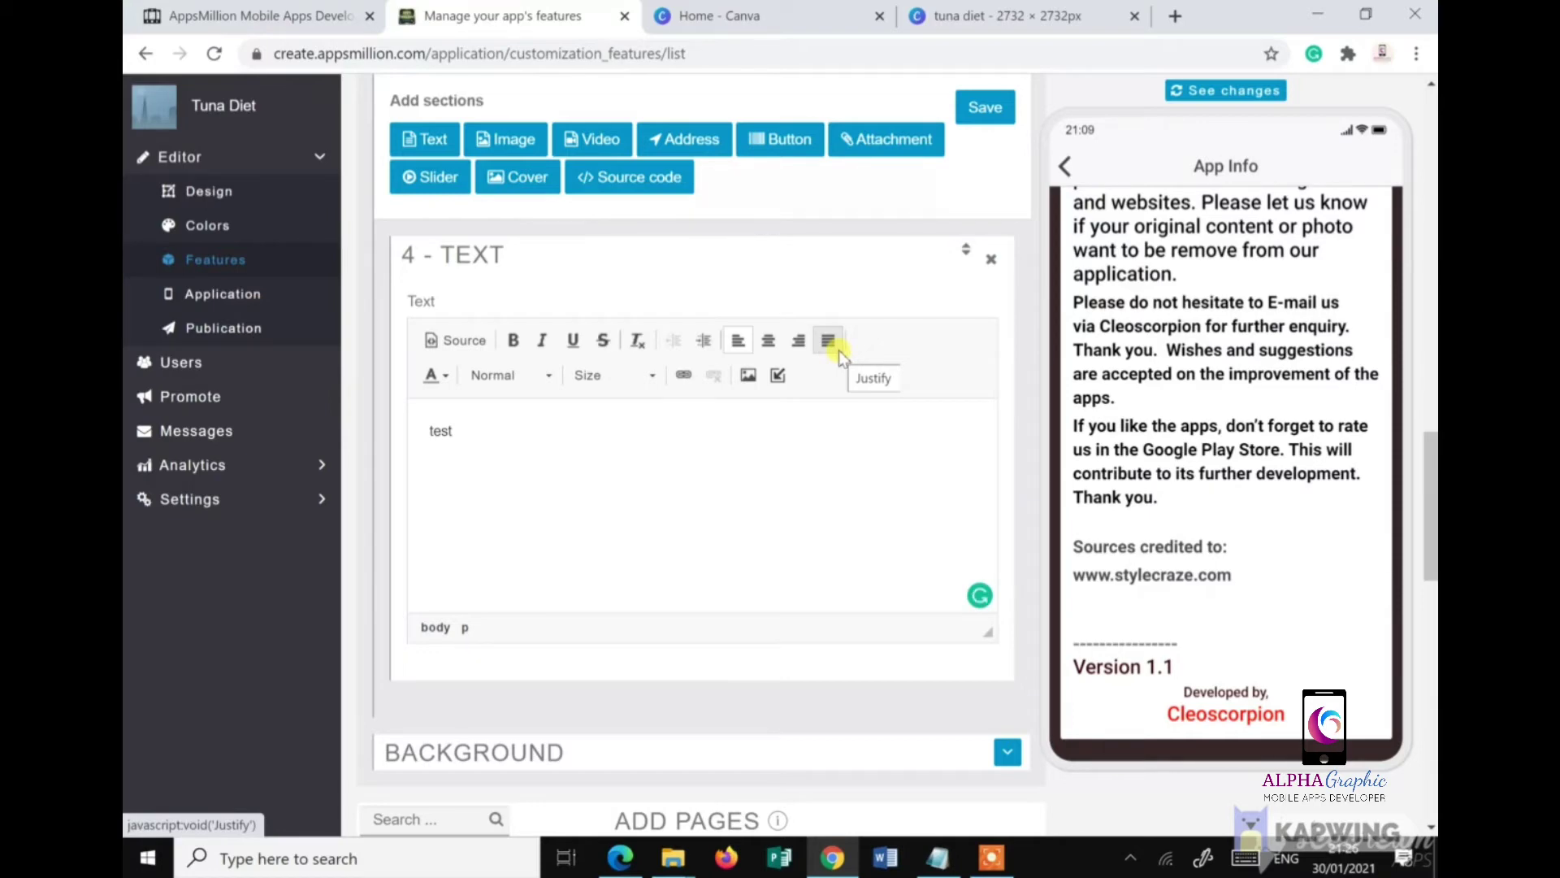
pyautogui.click(1252, 91)
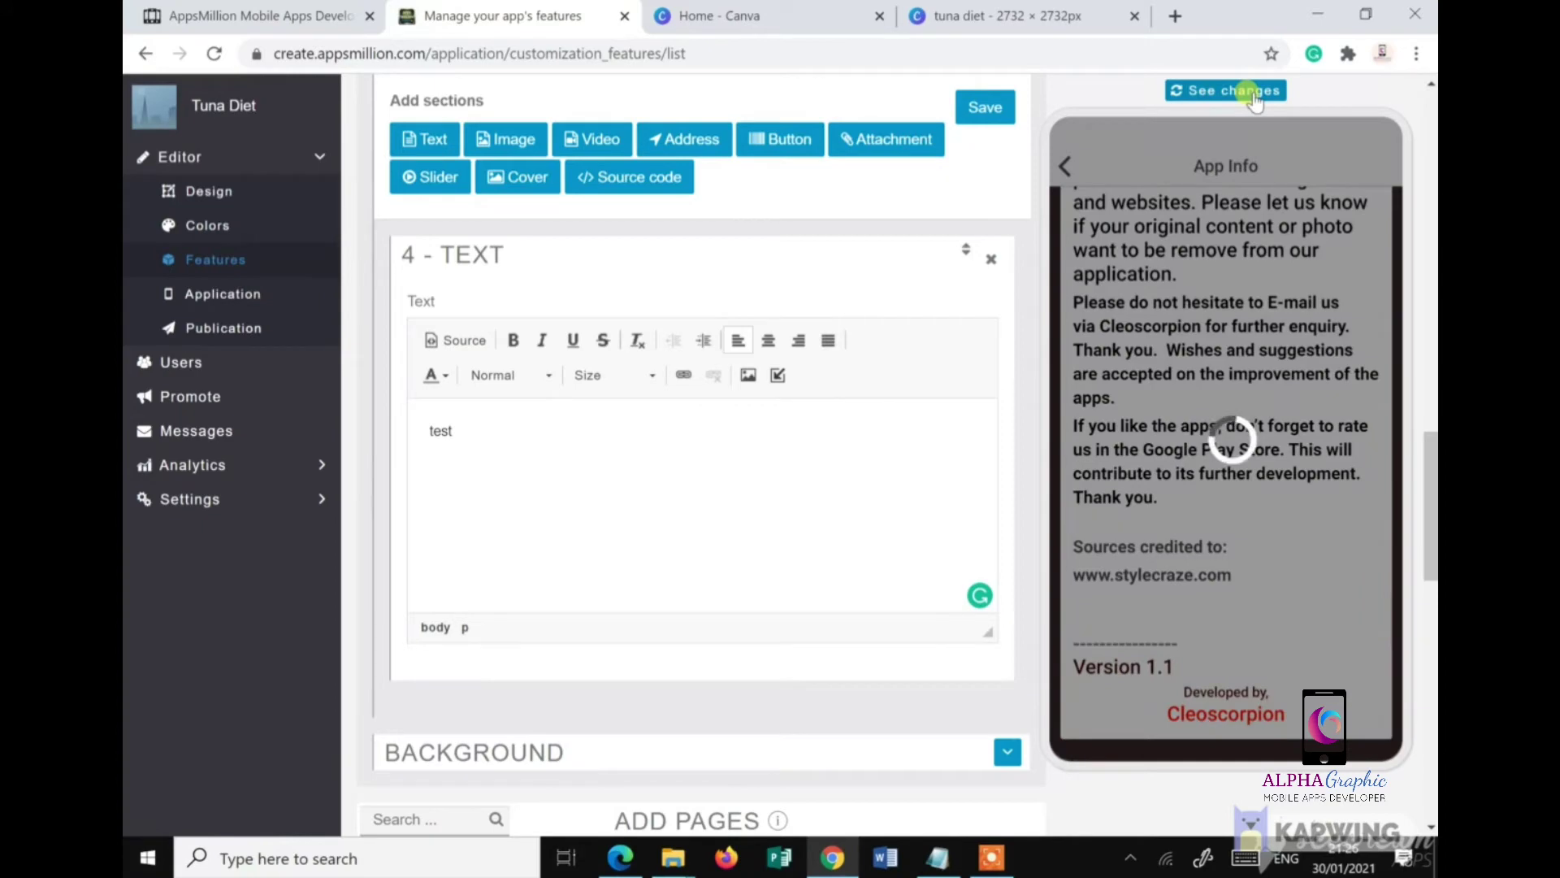
pyautogui.scroll(-10, 1244, 530)
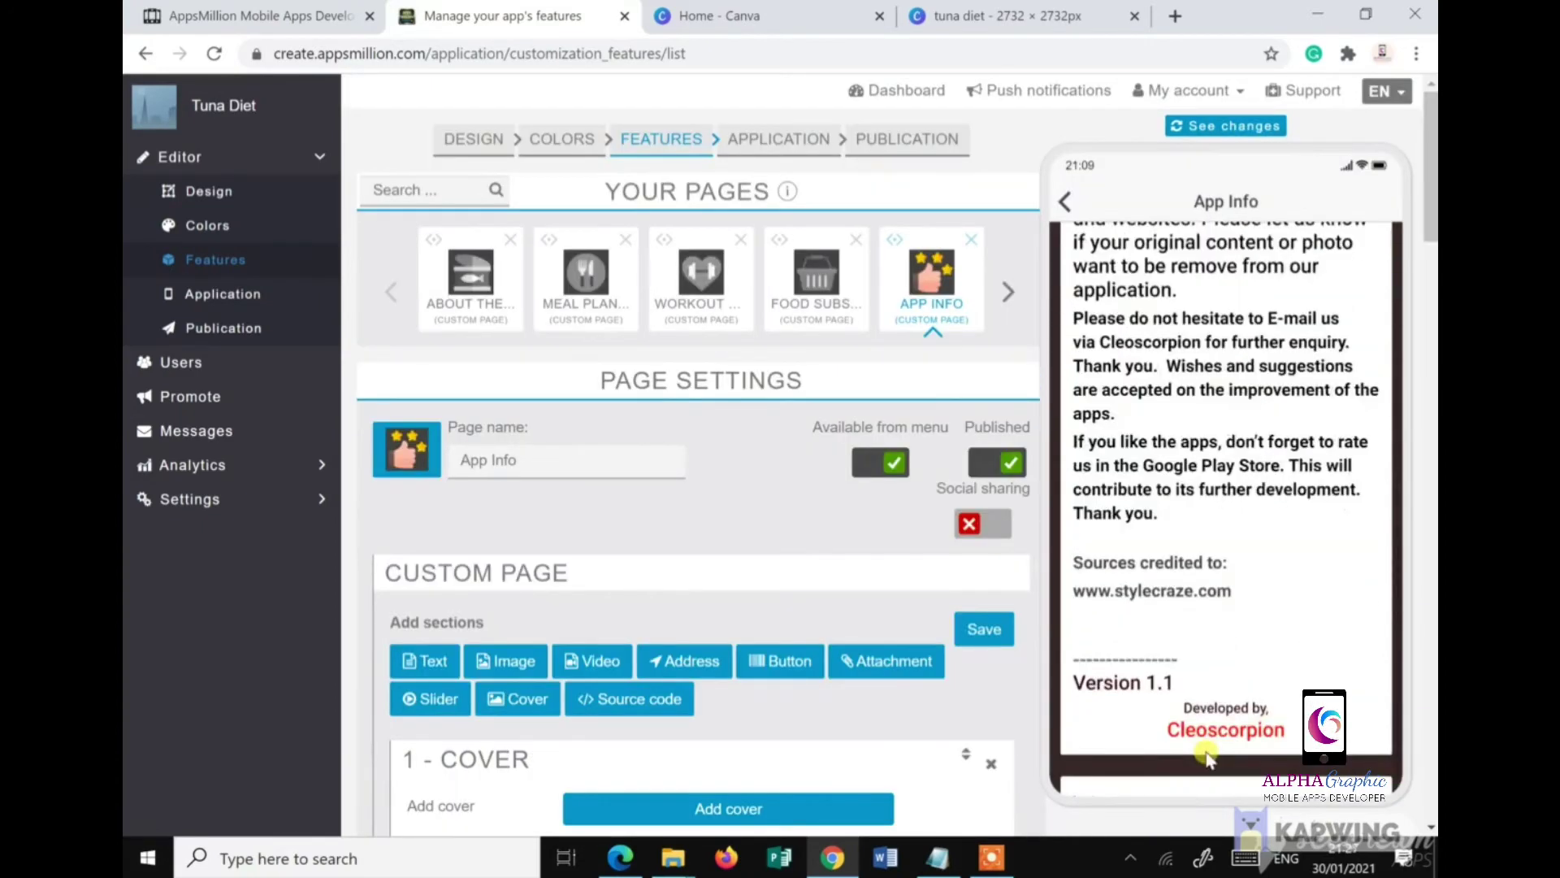
pyautogui.scroll(-2, 1208, 757)
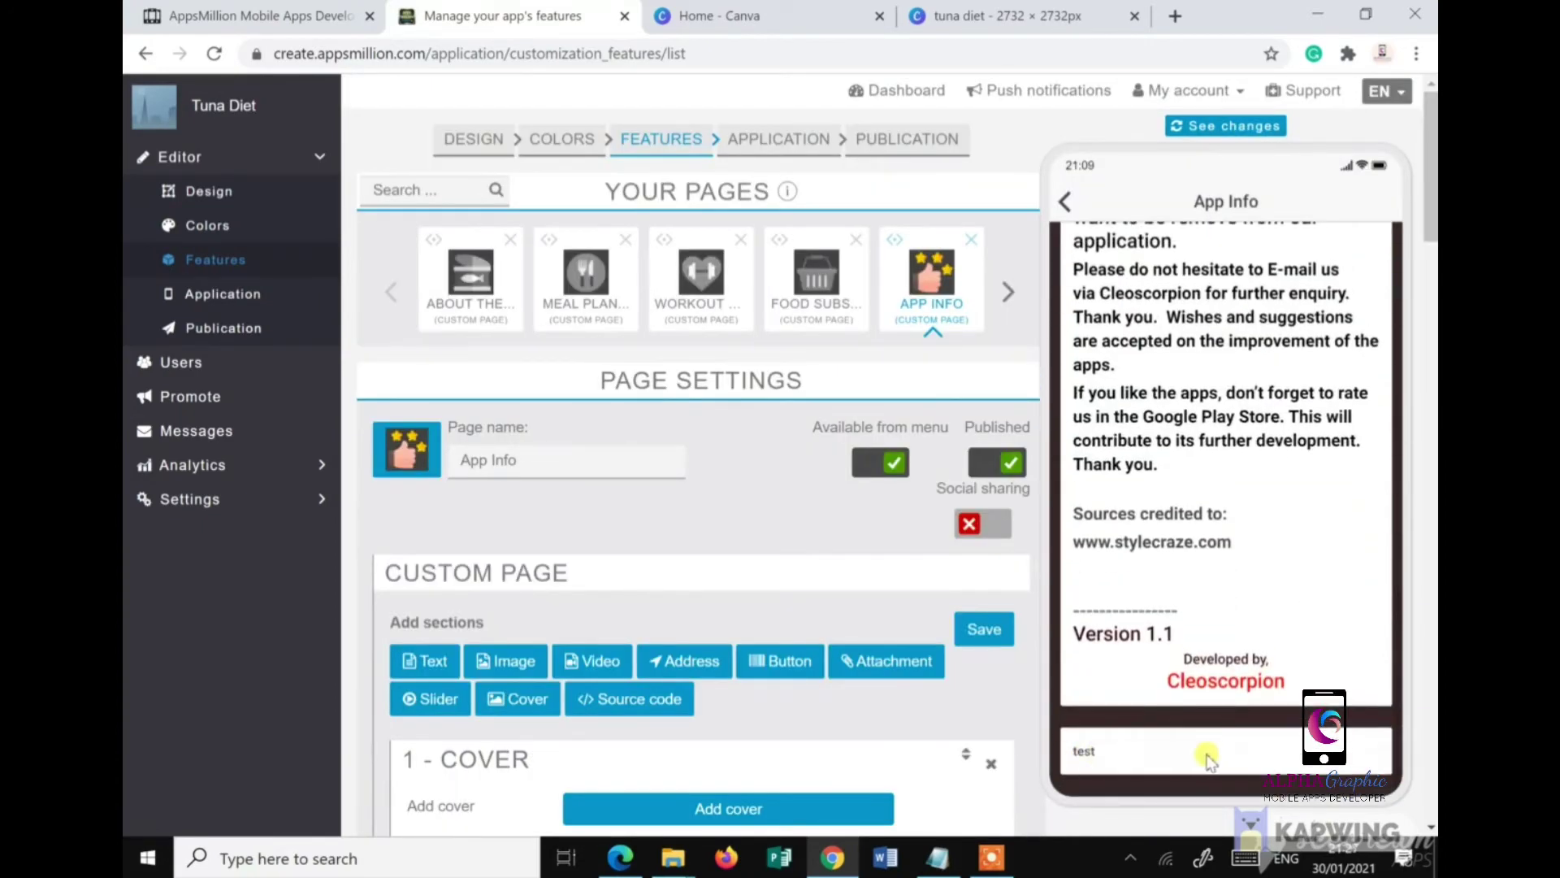
# Step: Move the "test" text section above the Disclaimer section on the App Info page
pyautogui.scroll(-15, 760, 650)
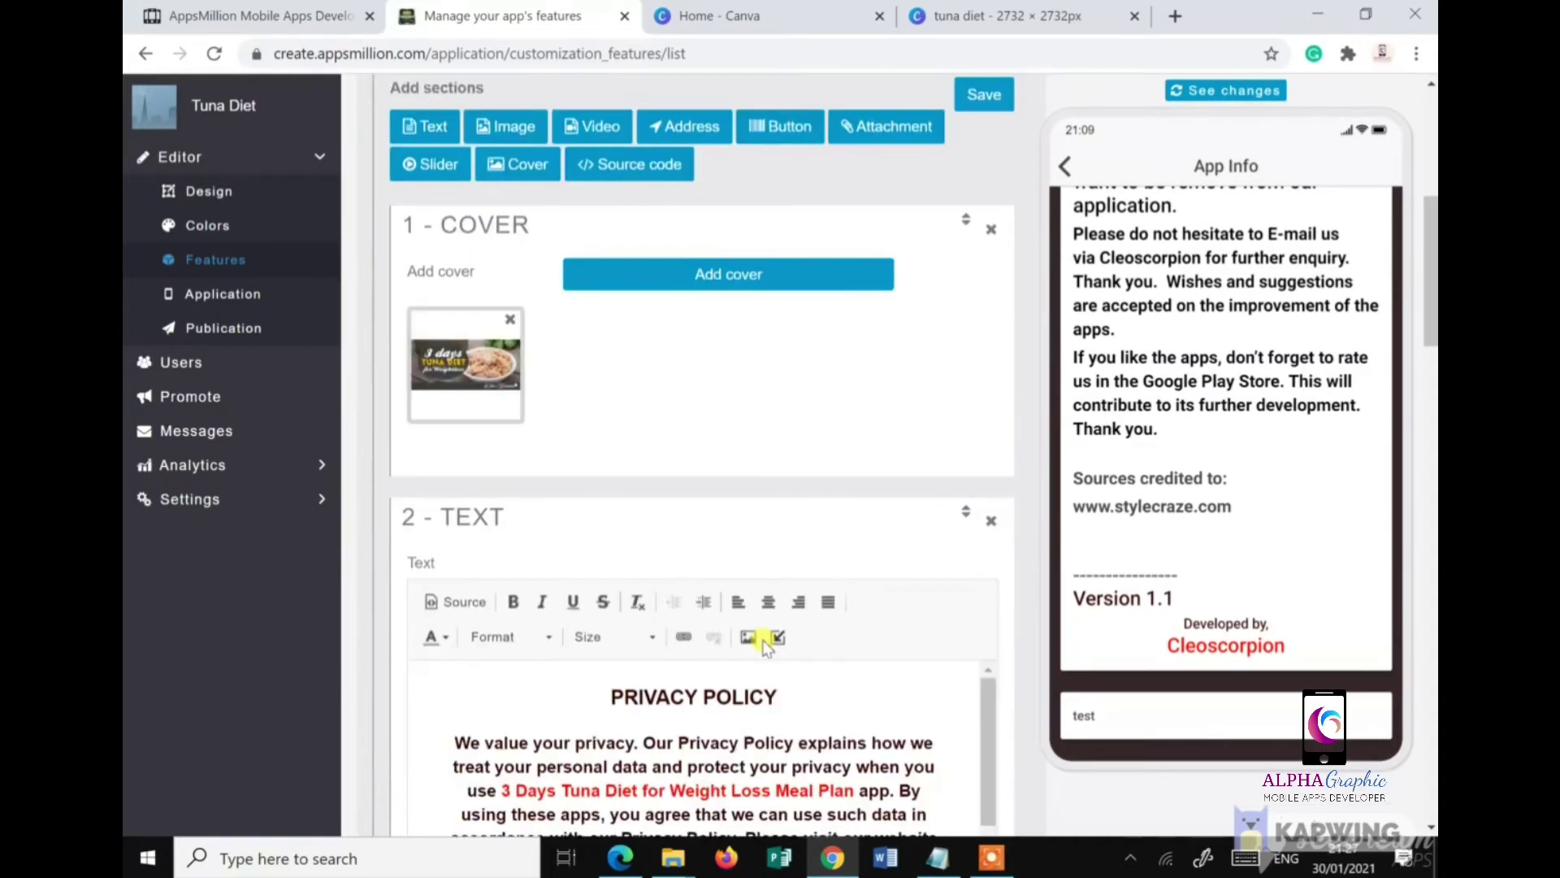
pyautogui.scroll(-5, 764, 645)
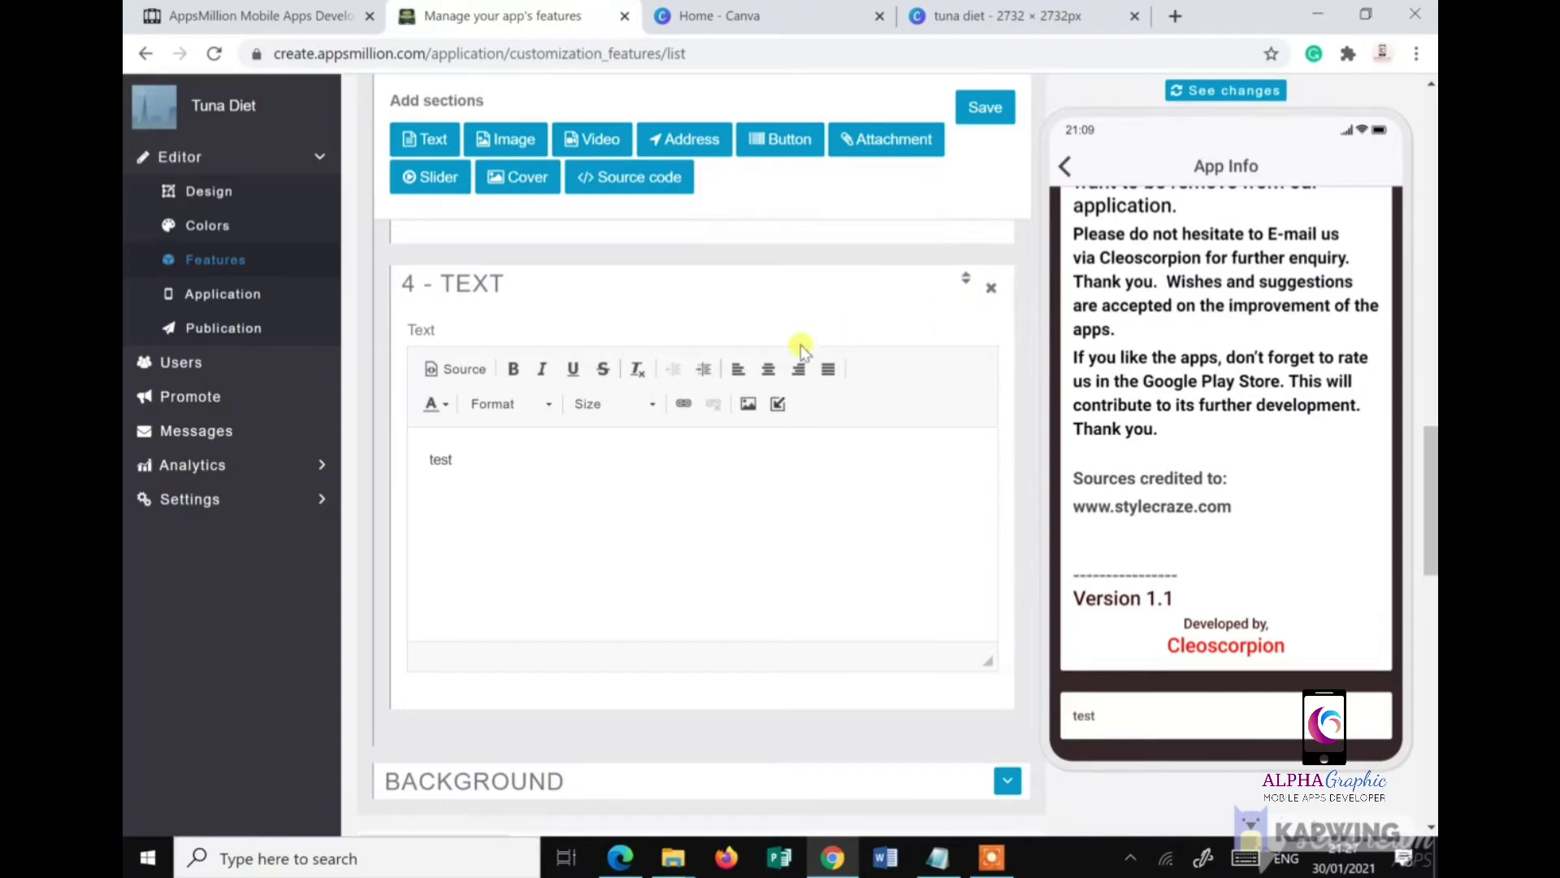
pyautogui.scroll(5, 802, 345)
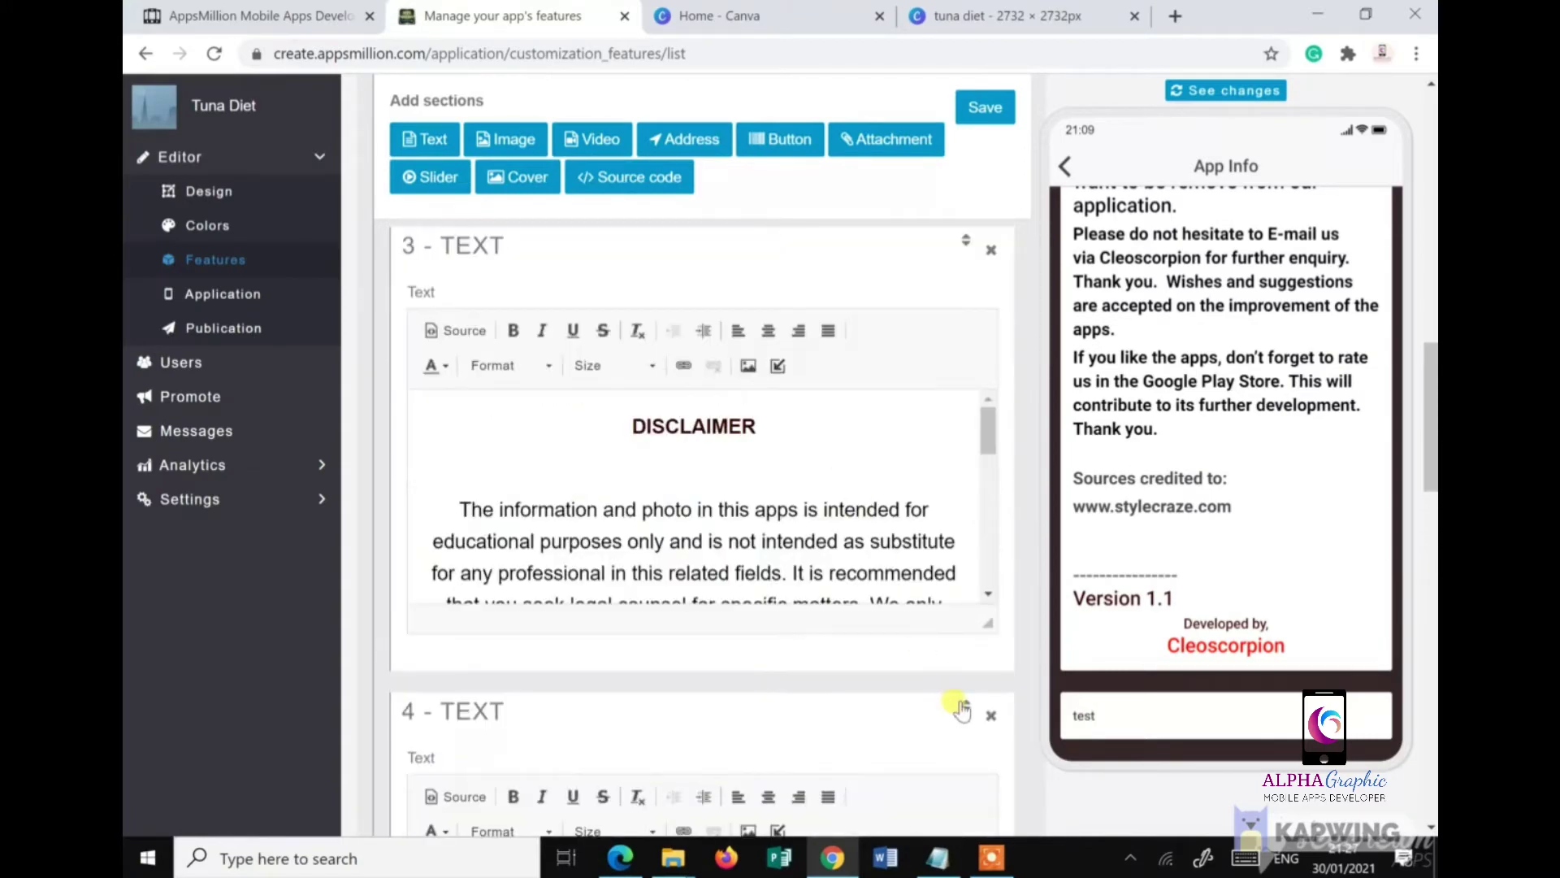
pyautogui.moveTo(961, 709); pyautogui.dragTo(943, 336)
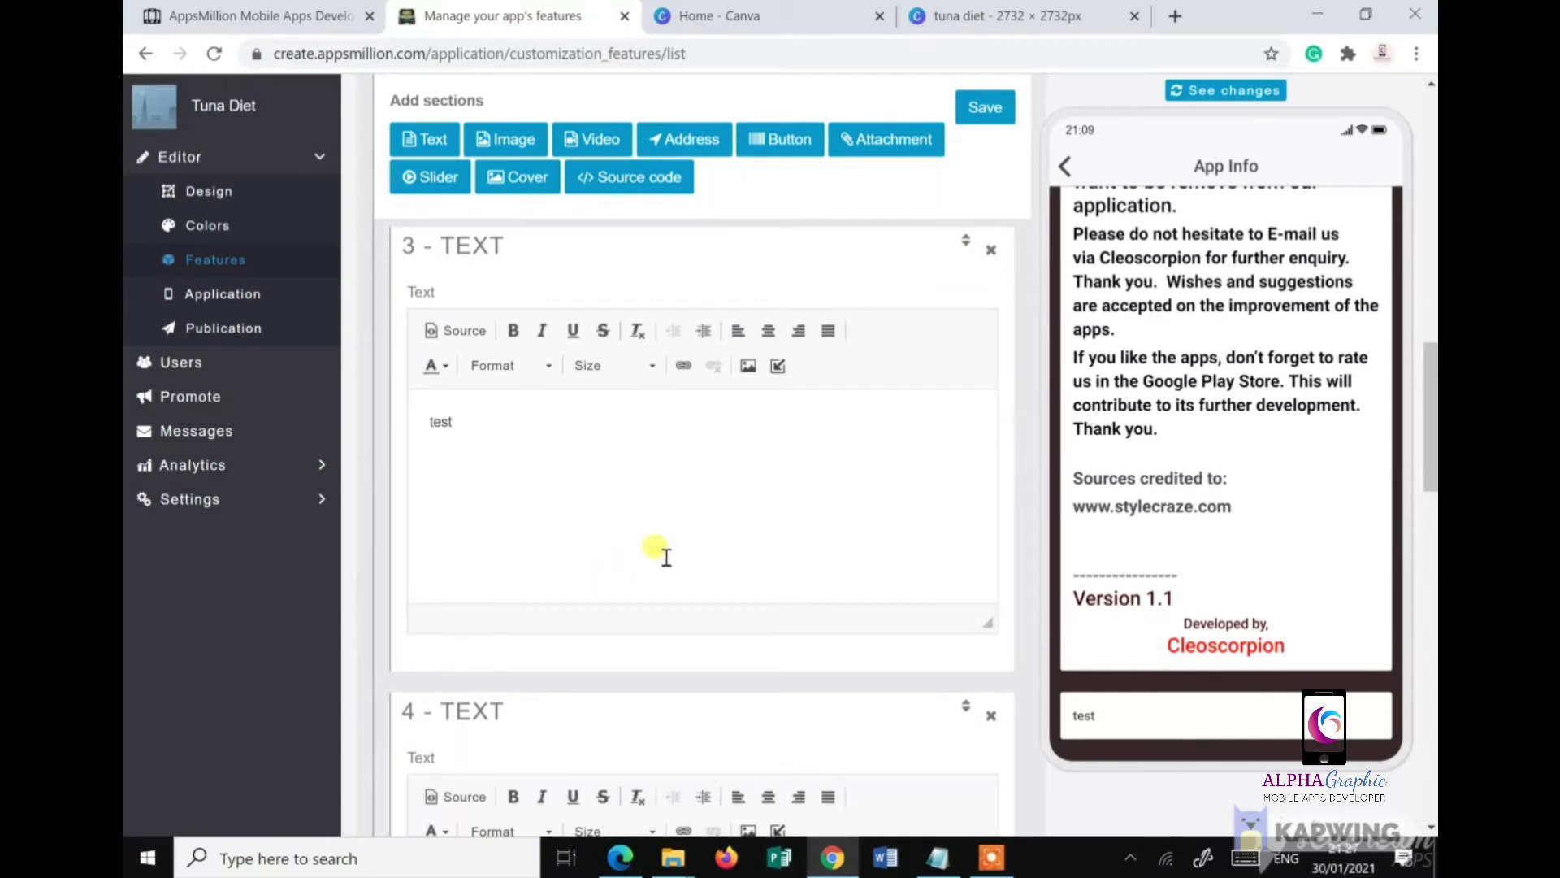
pyautogui.scroll(5, 651, 549)
pyautogui.scroll(-4, 935, 480)
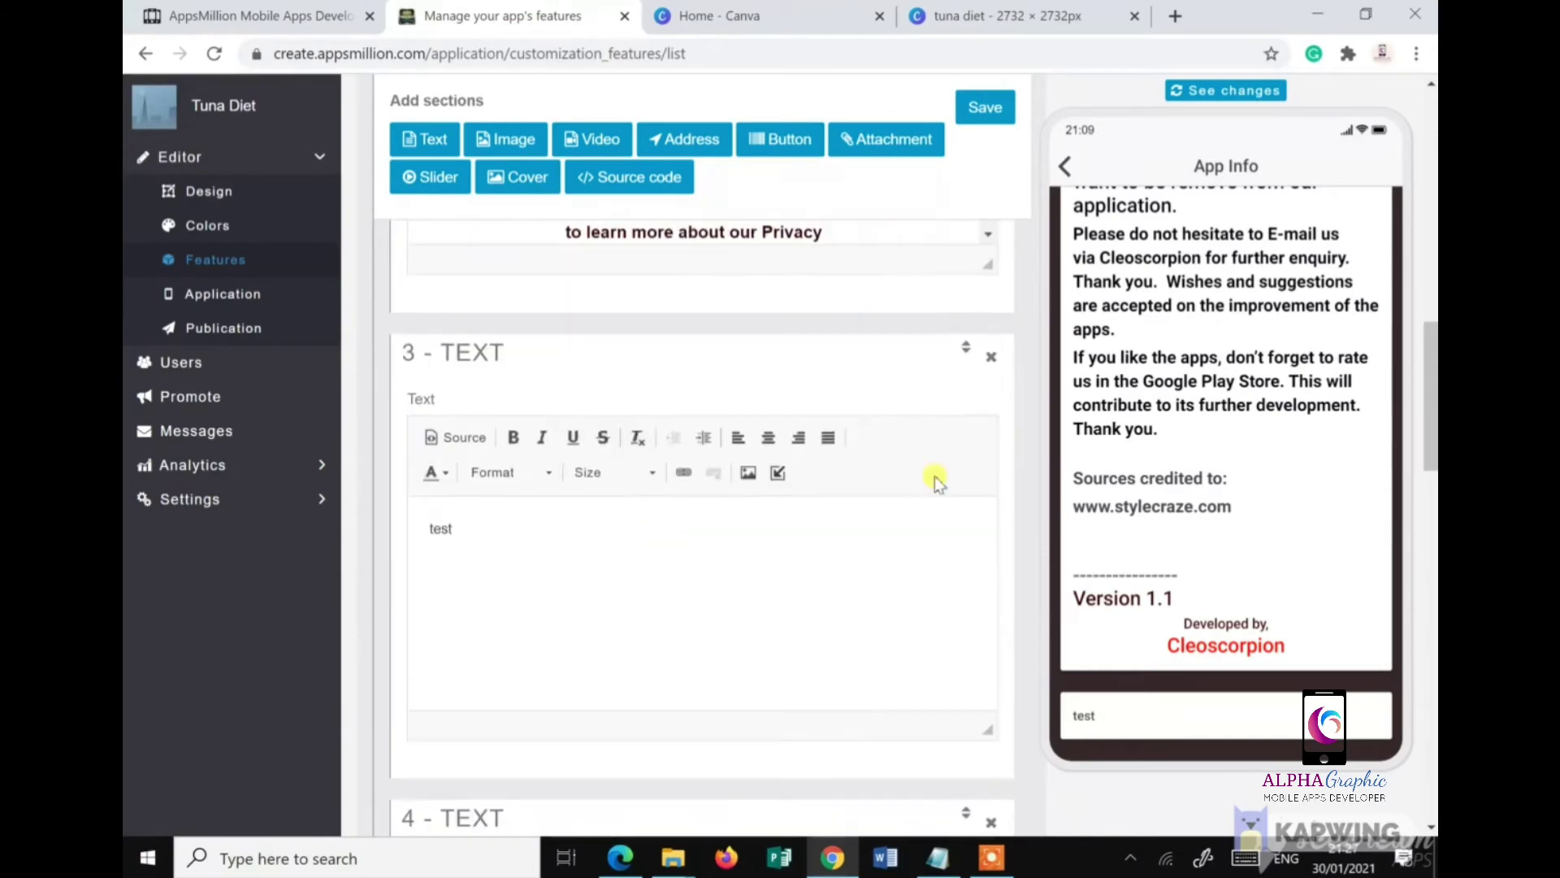
# Step: Delete the "test" text section from the App Info page and save the page
pyautogui.click(991, 358)
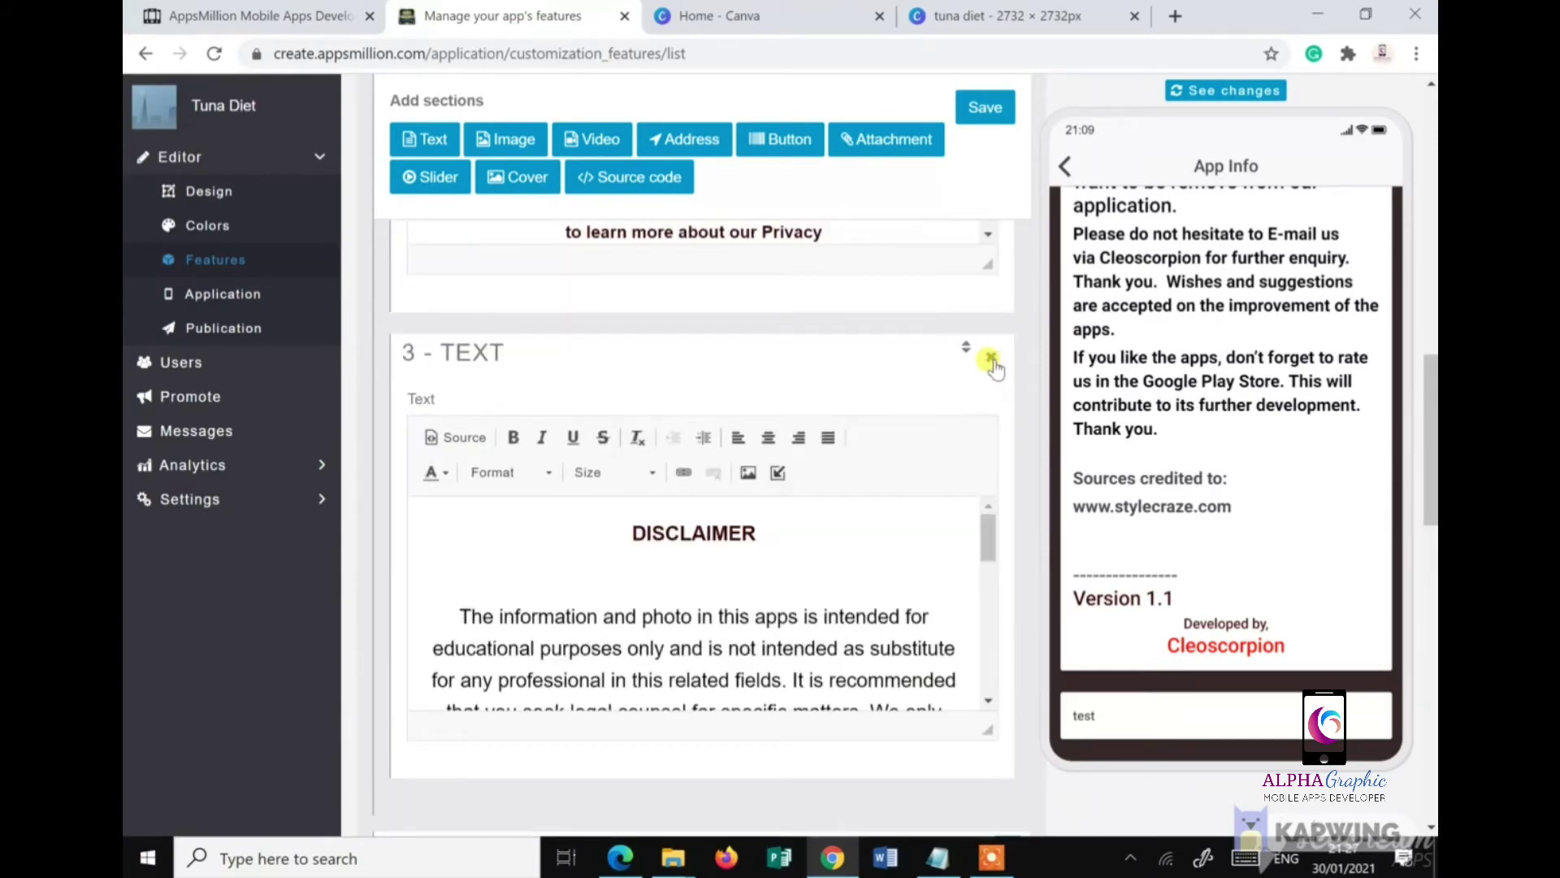
pyautogui.click(987, 109)
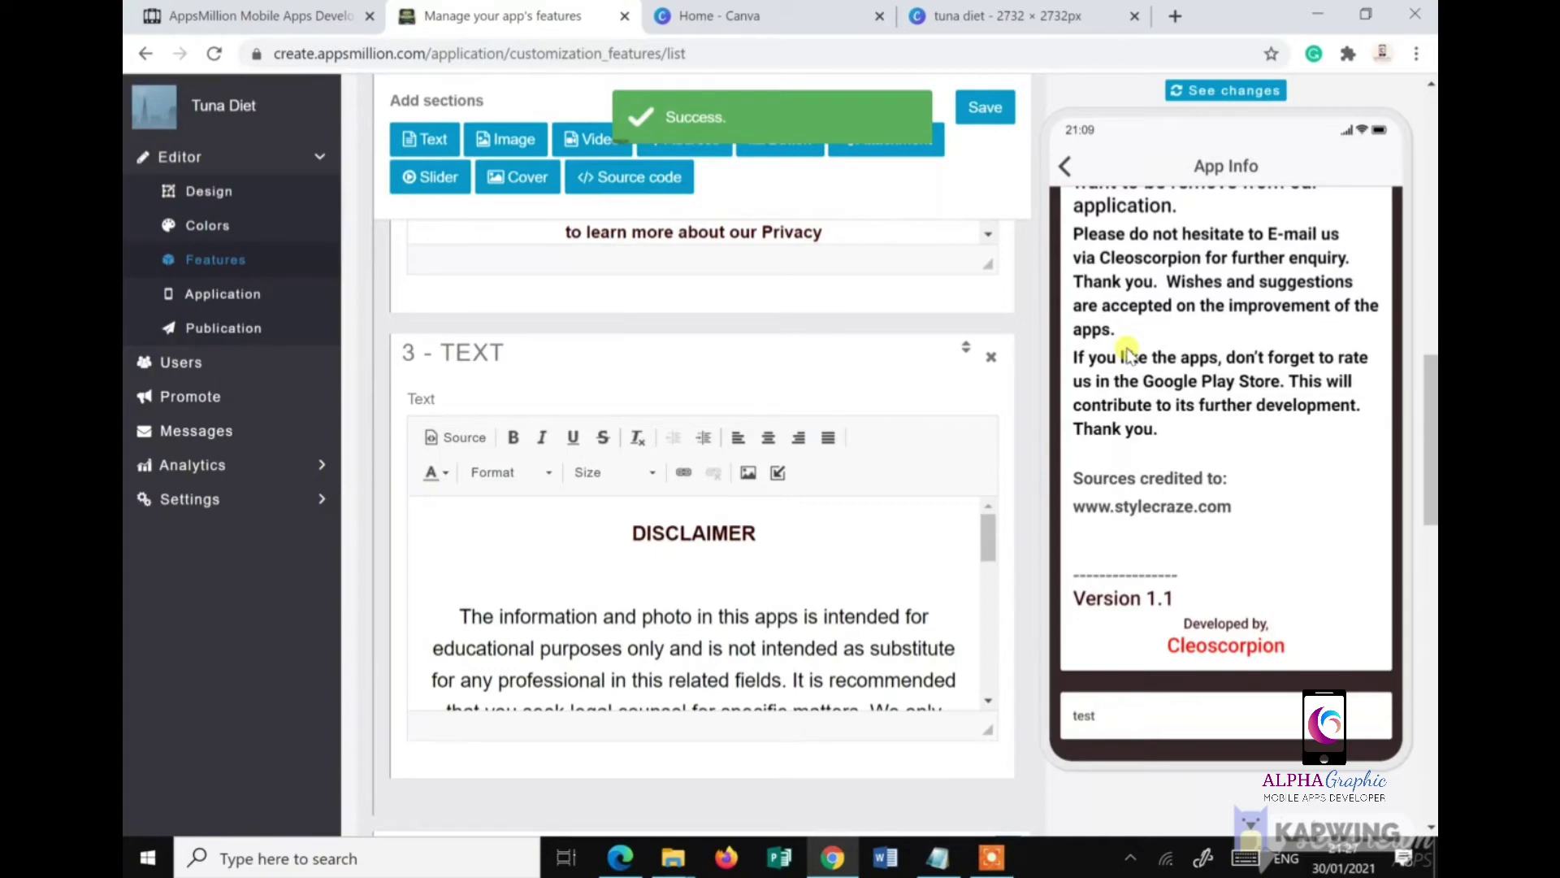
pyautogui.scroll(3, 569, 244)
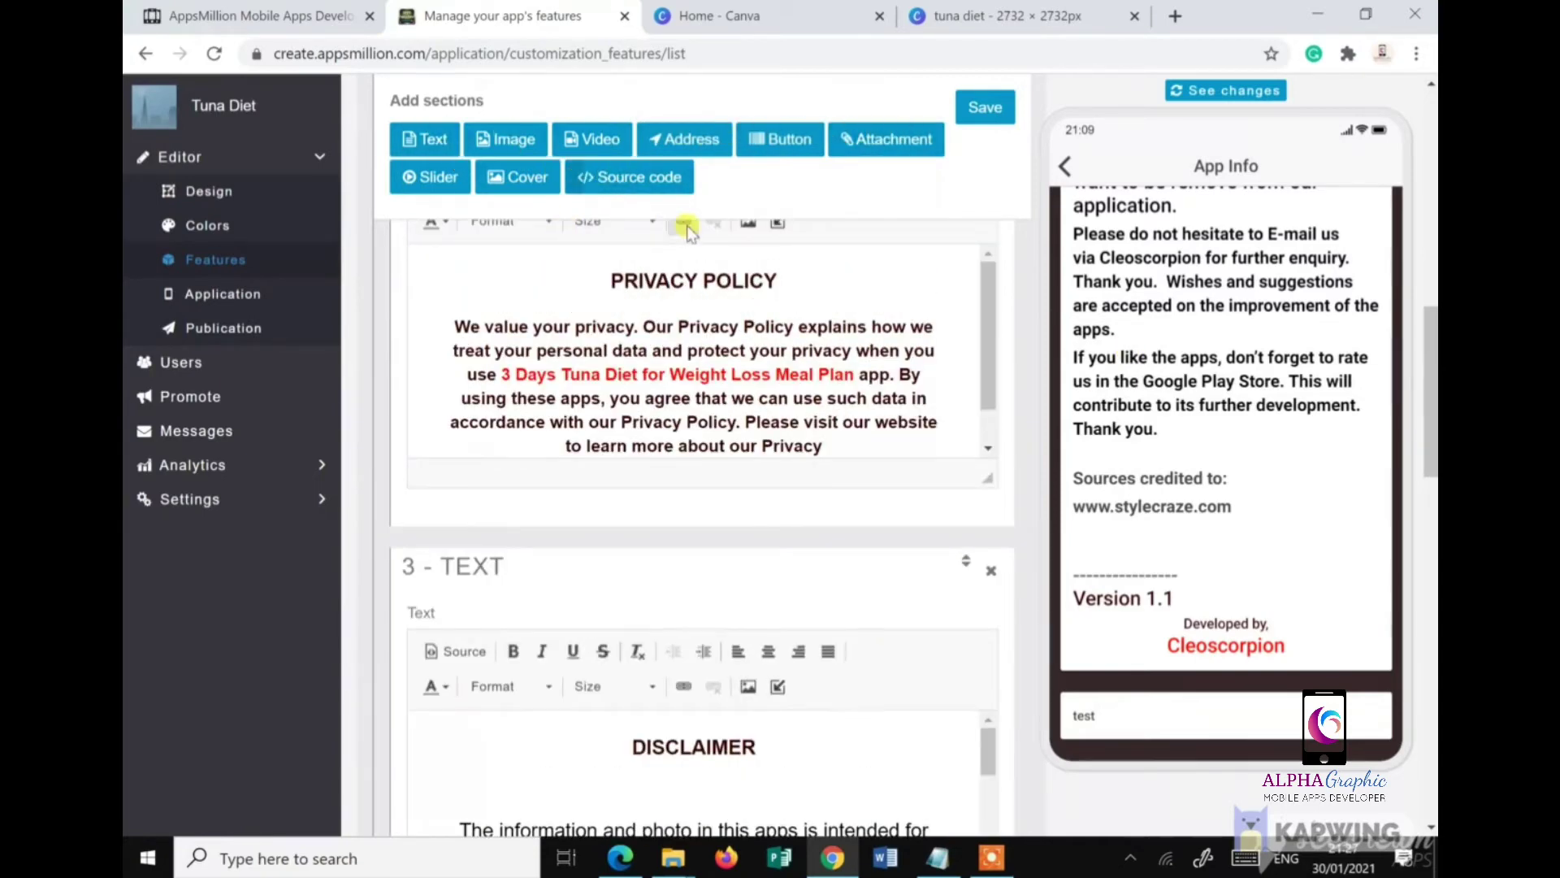
pyautogui.scroll(5, 686, 226)
pyautogui.click(521, 171)
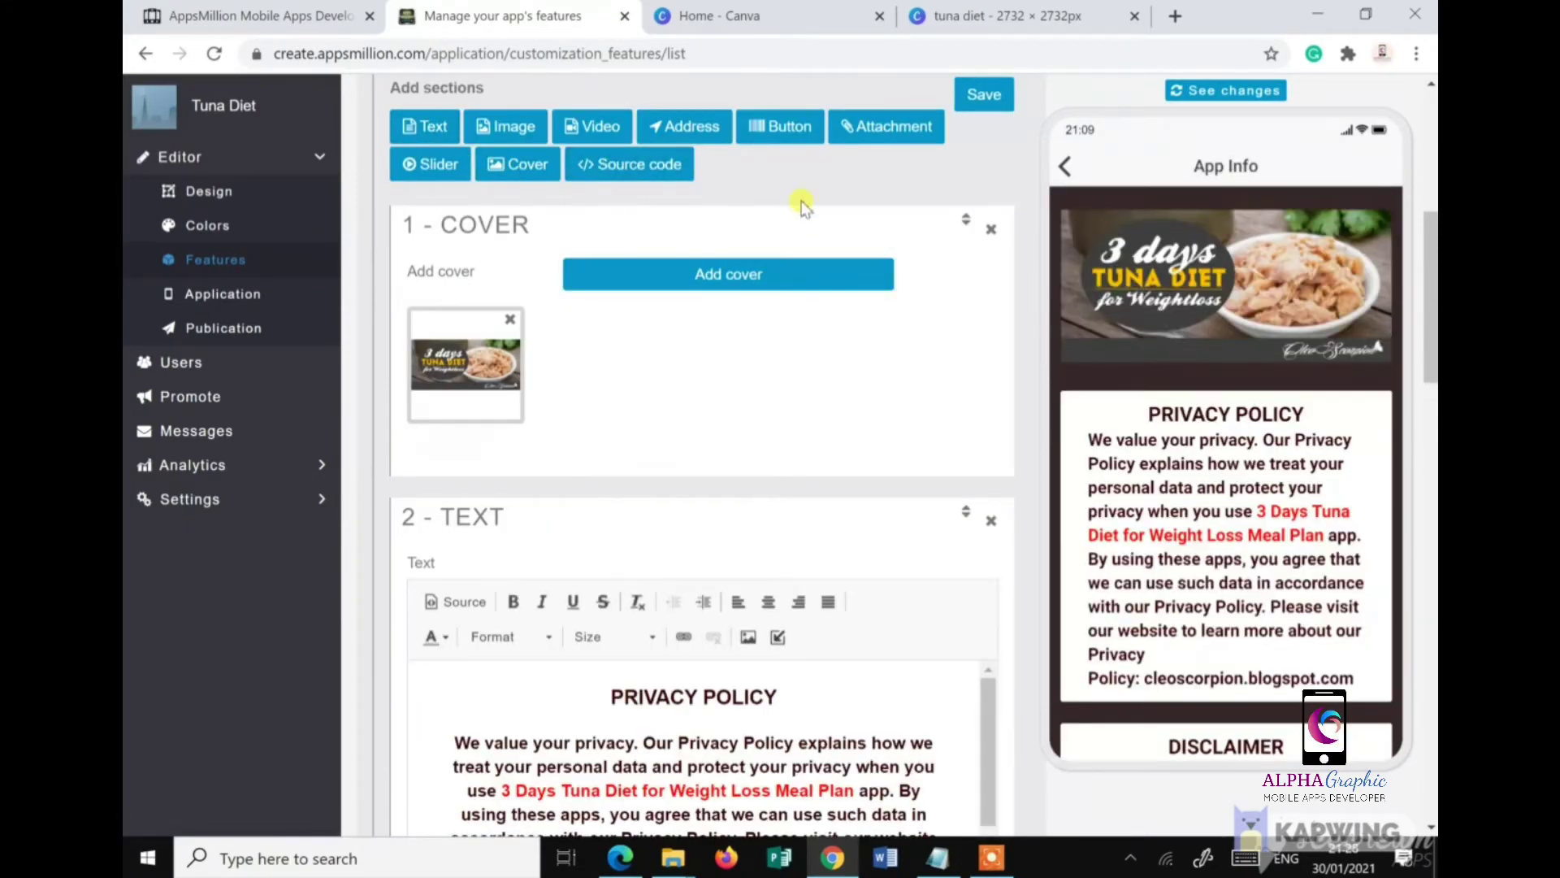
# Step: Look through the App Info preview to its end, return to the app's home screen and view the Meal Plan Diet page
pyautogui.scroll(3, 801, 204)
pyautogui.scroll(3, 756, 293)
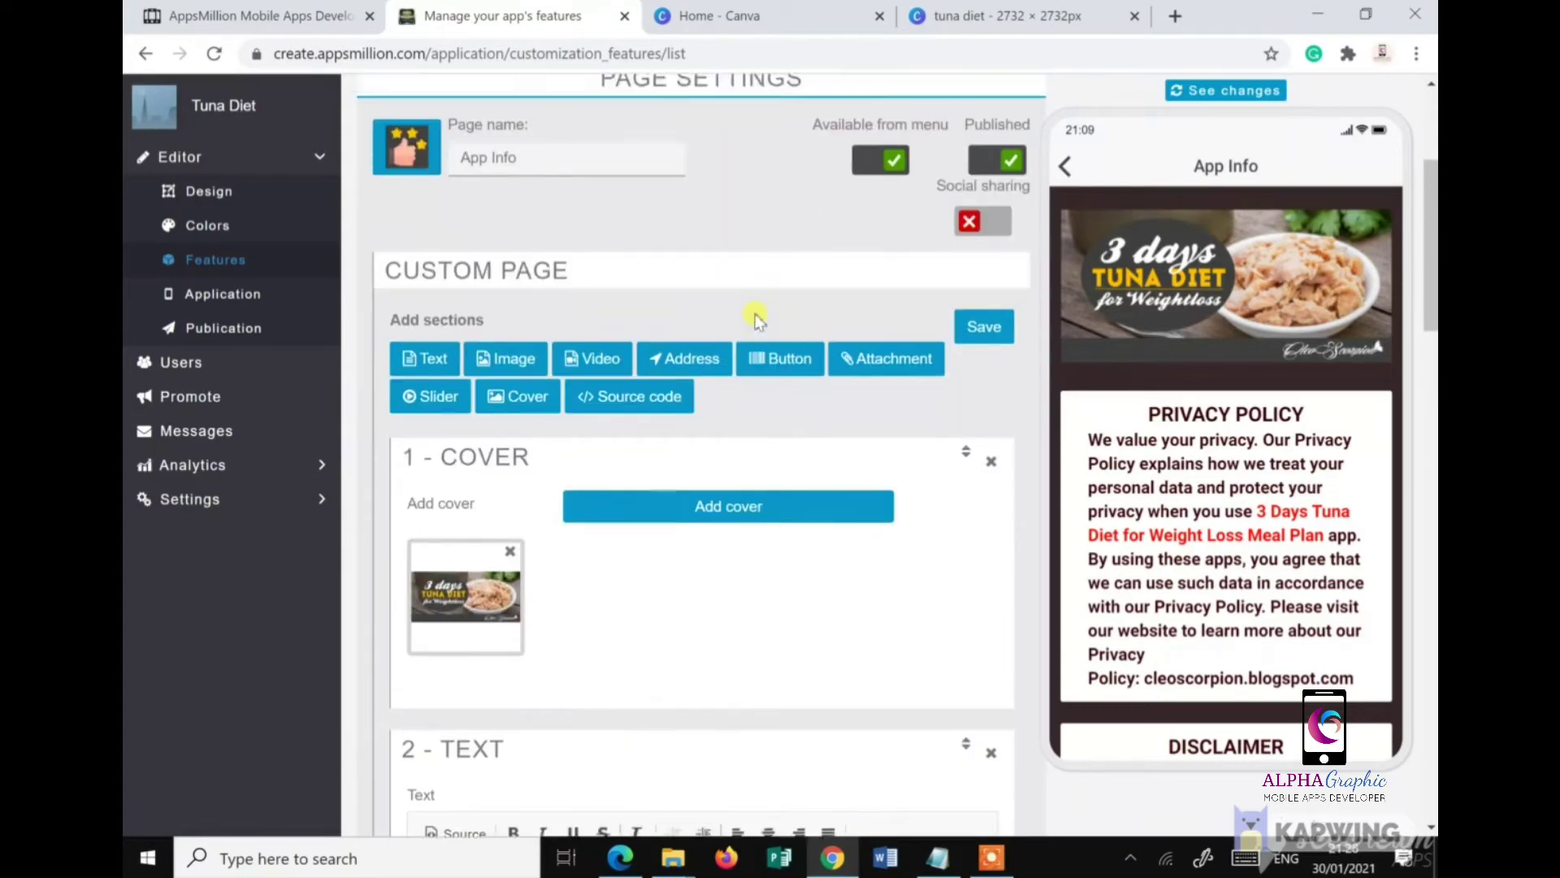
pyautogui.moveTo(1204, 563); pyautogui.dragTo(1205, 376)
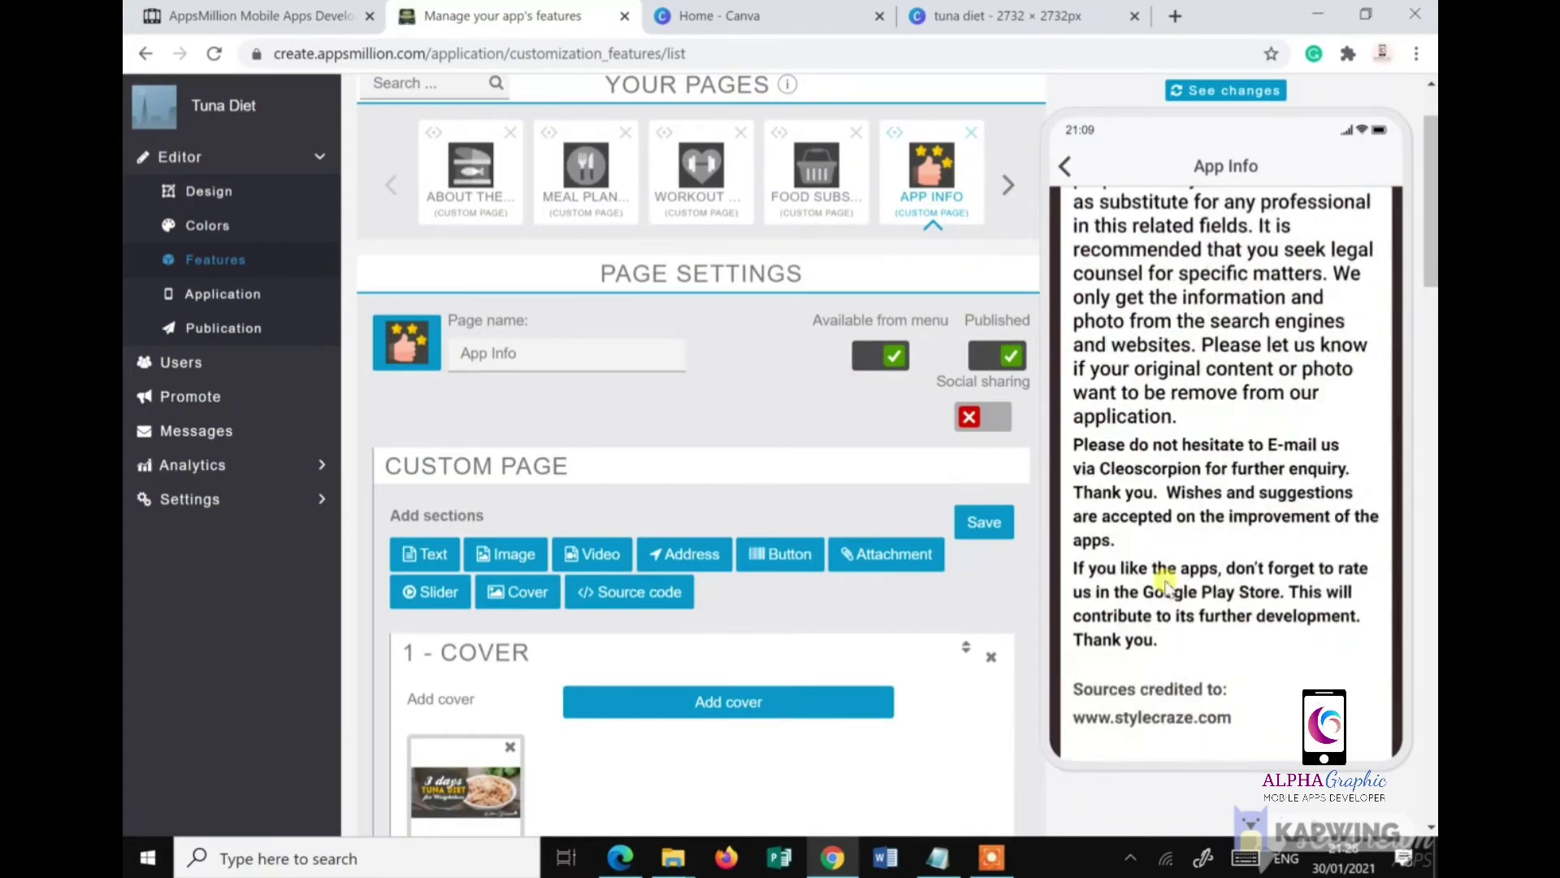
pyautogui.moveTo(1171, 585); pyautogui.dragTo(1156, 306)
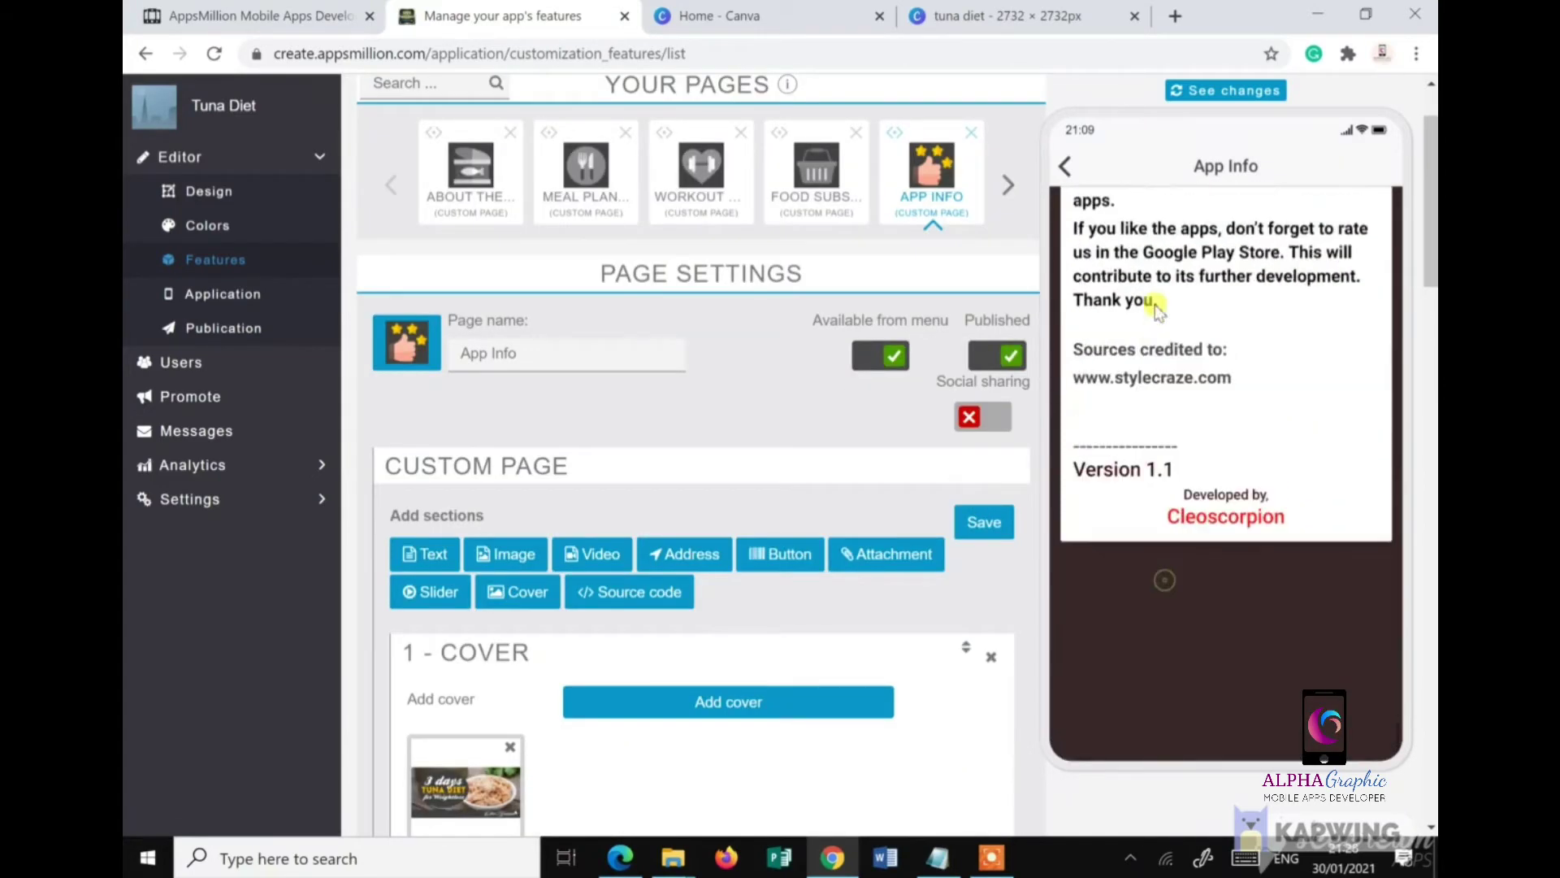
pyautogui.click(1062, 168)
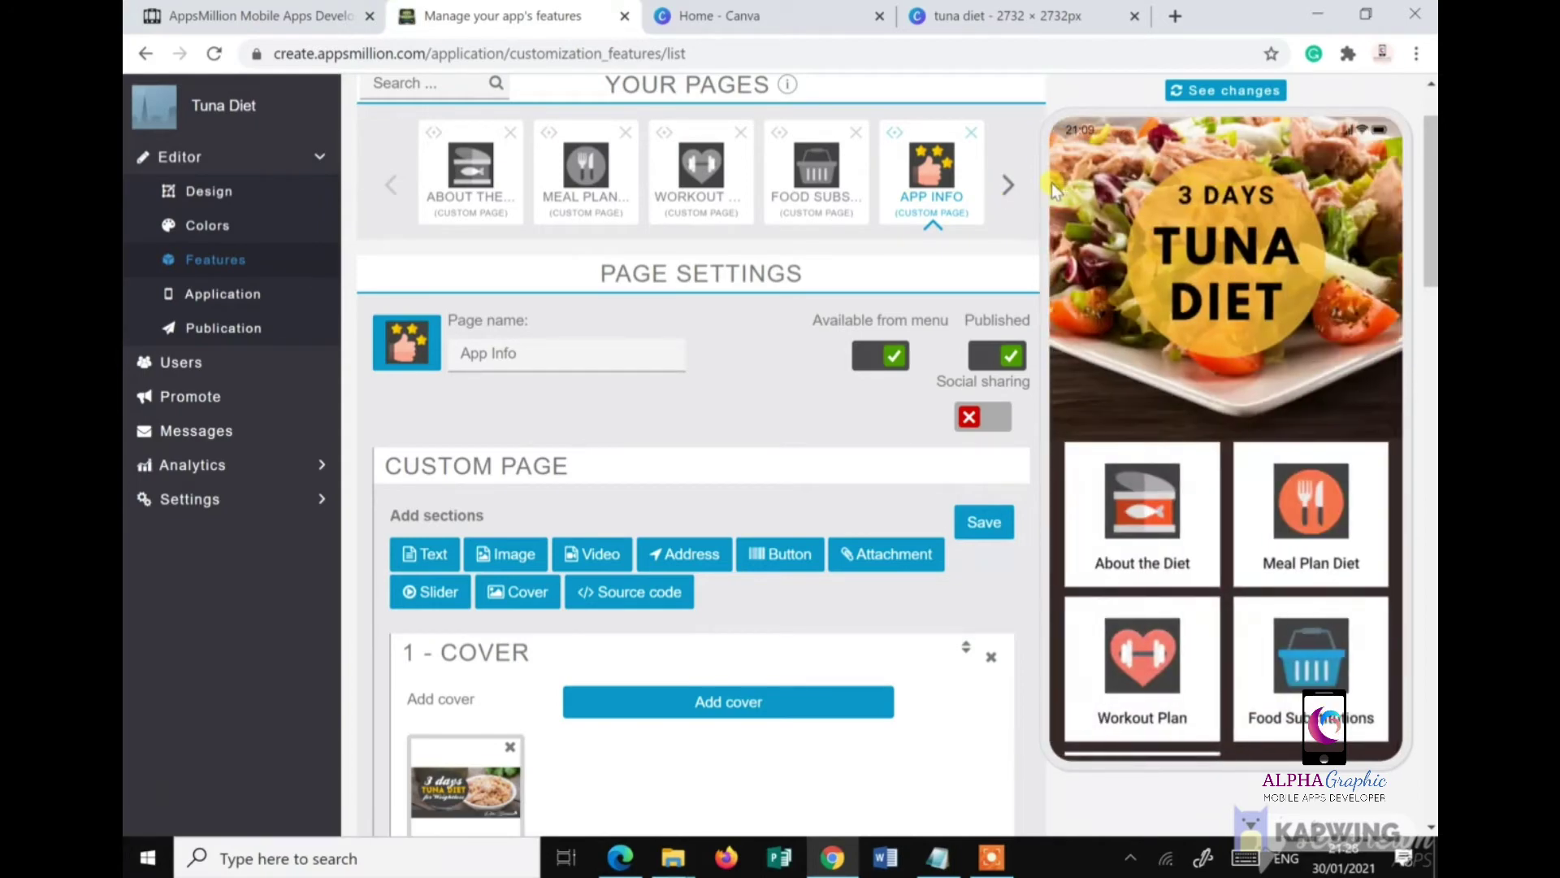
pyautogui.click(1315, 515)
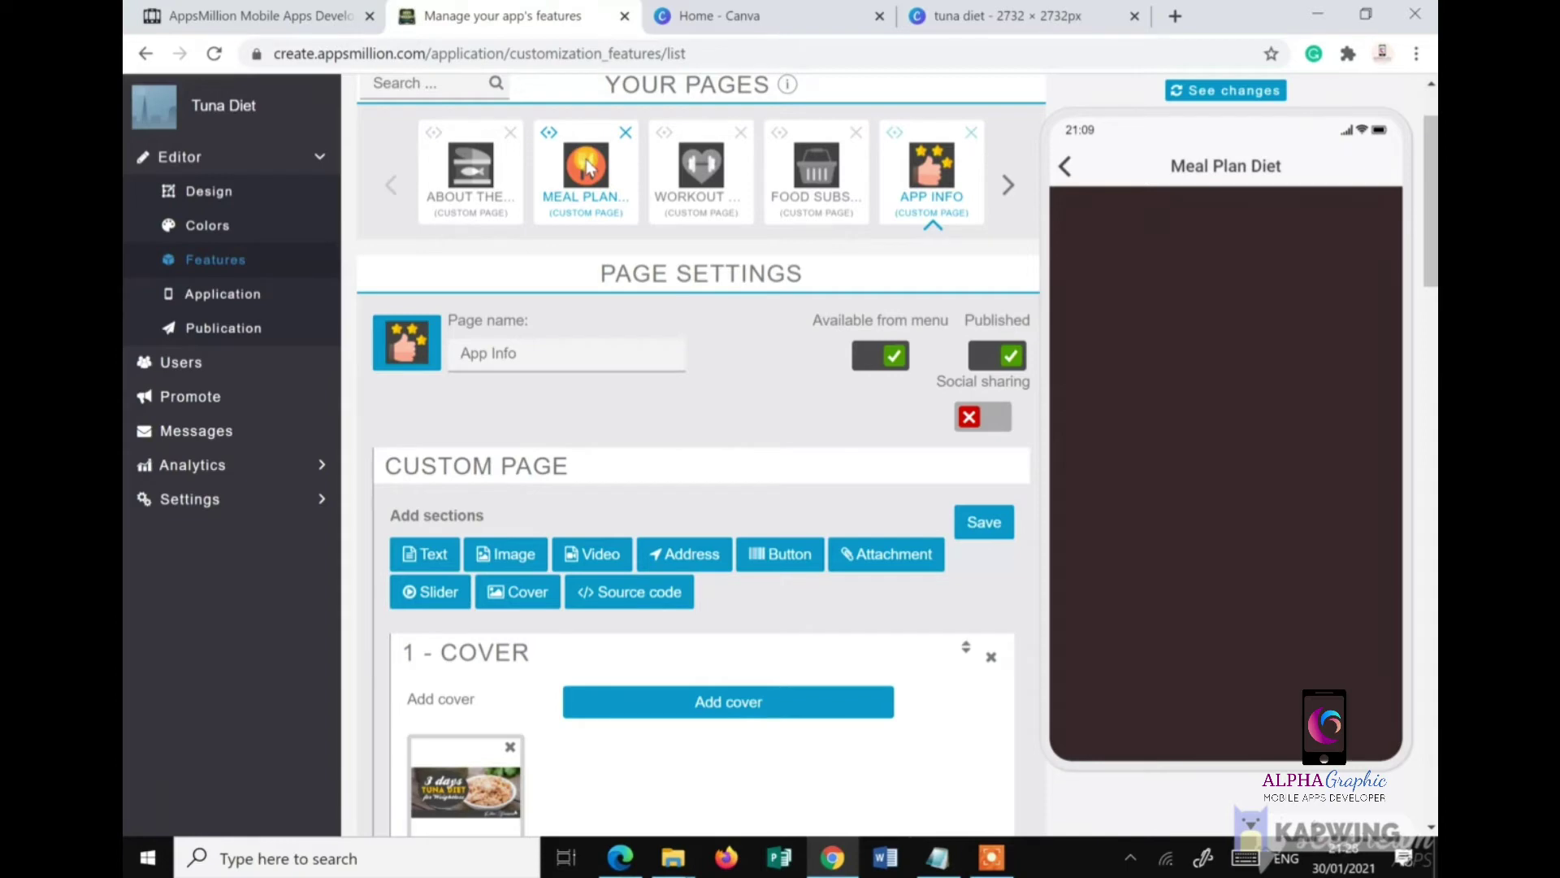
# Step: Open the Meal Plan Diet page's settings and add a Cover section with the banner-meal-tuna image
pyautogui.click(587, 198)
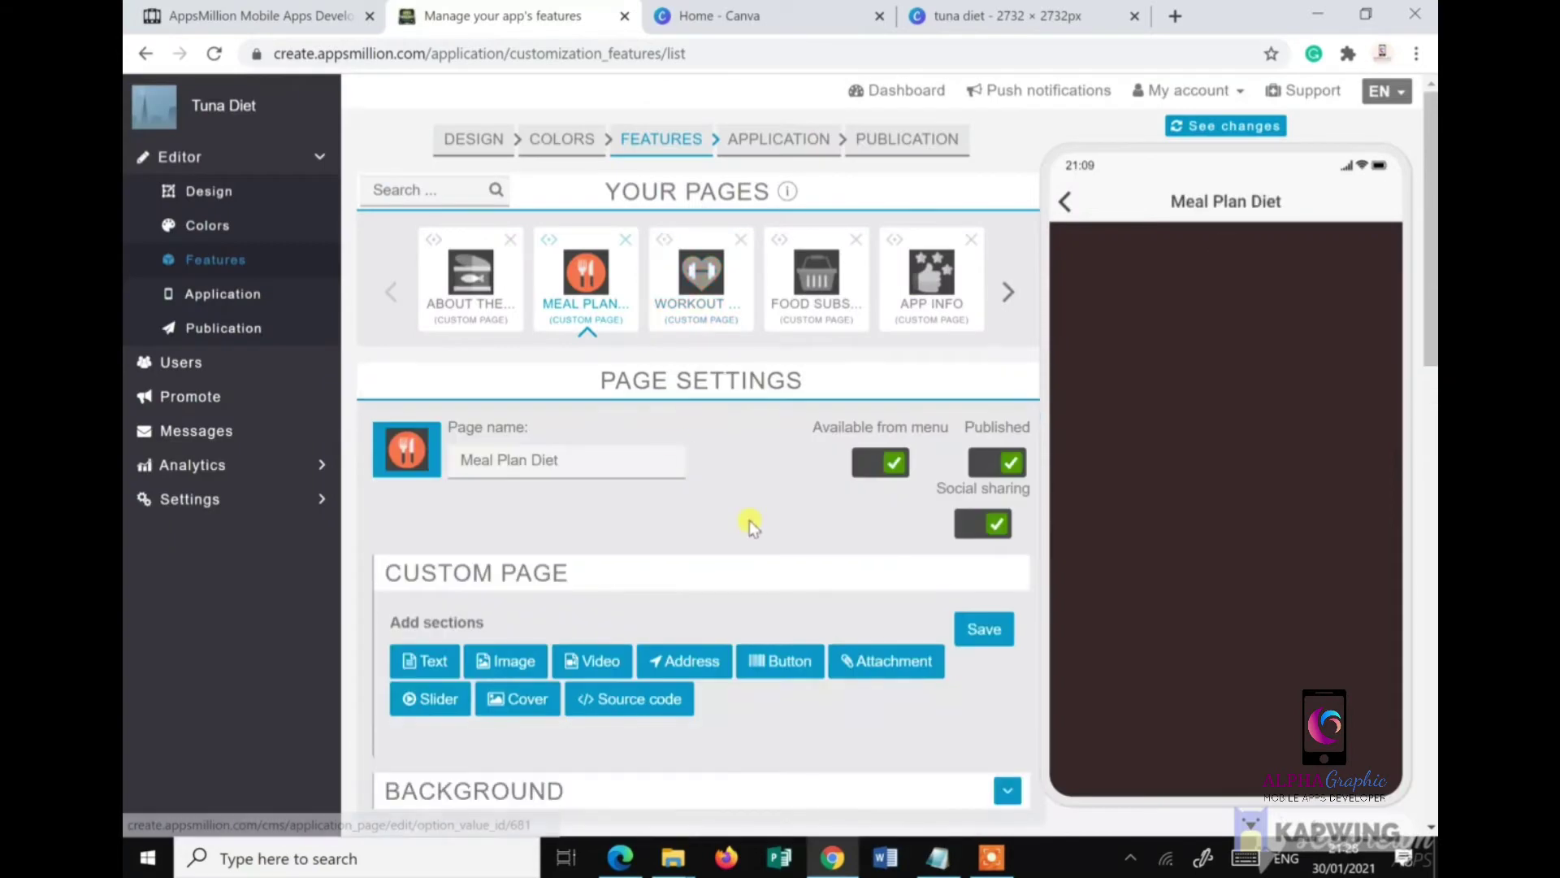
pyautogui.scroll(-1, 750, 524)
pyautogui.scroll(-1, 749, 524)
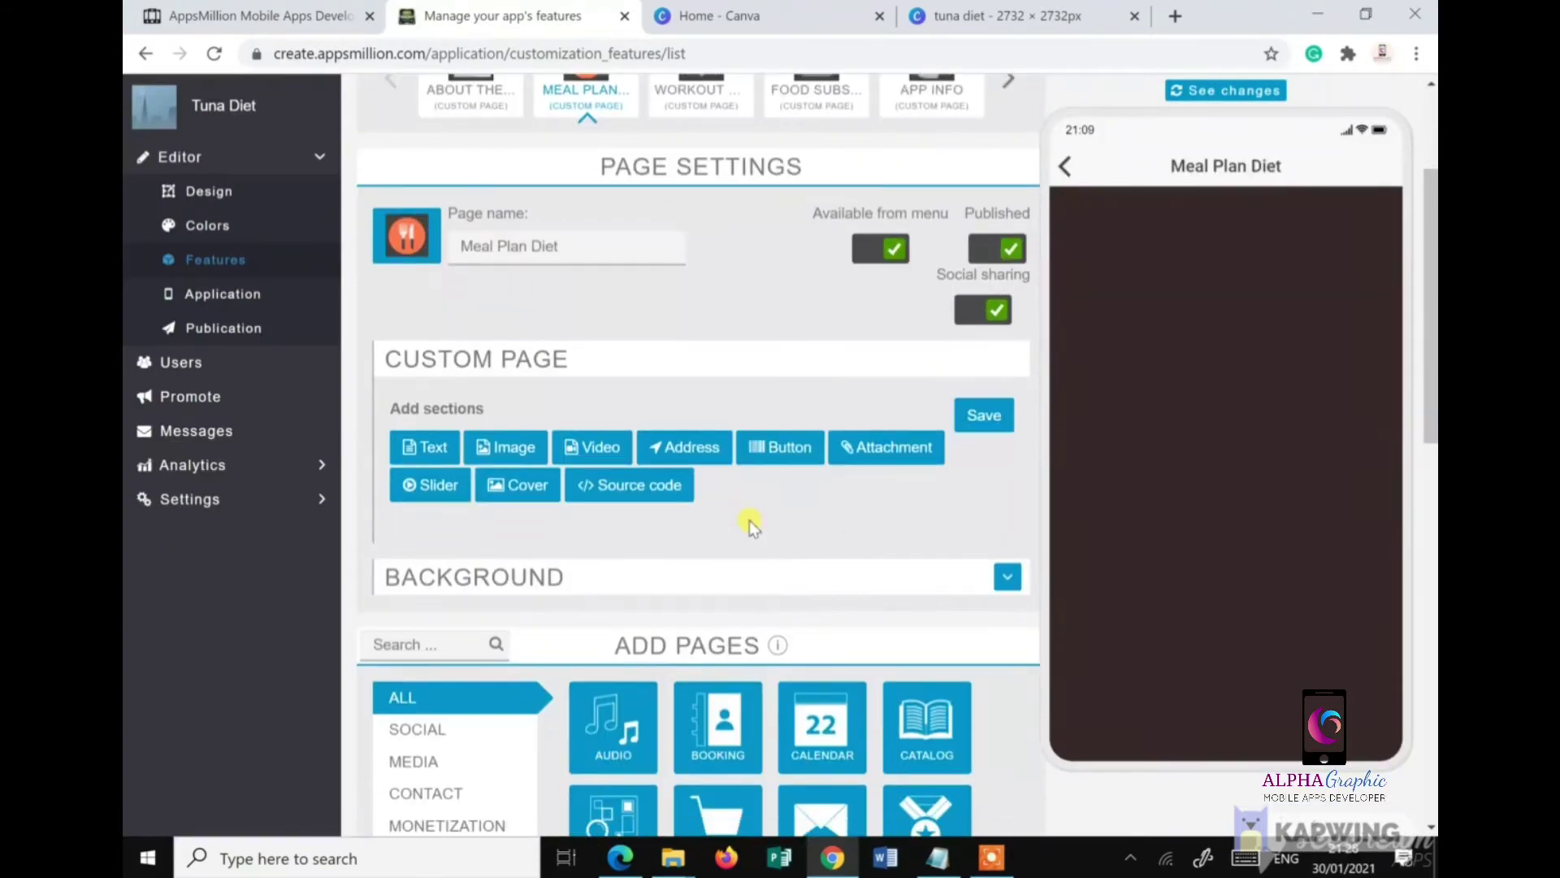
pyautogui.click(491, 487)
pyautogui.scroll(-3, 491, 492)
pyautogui.click(699, 289)
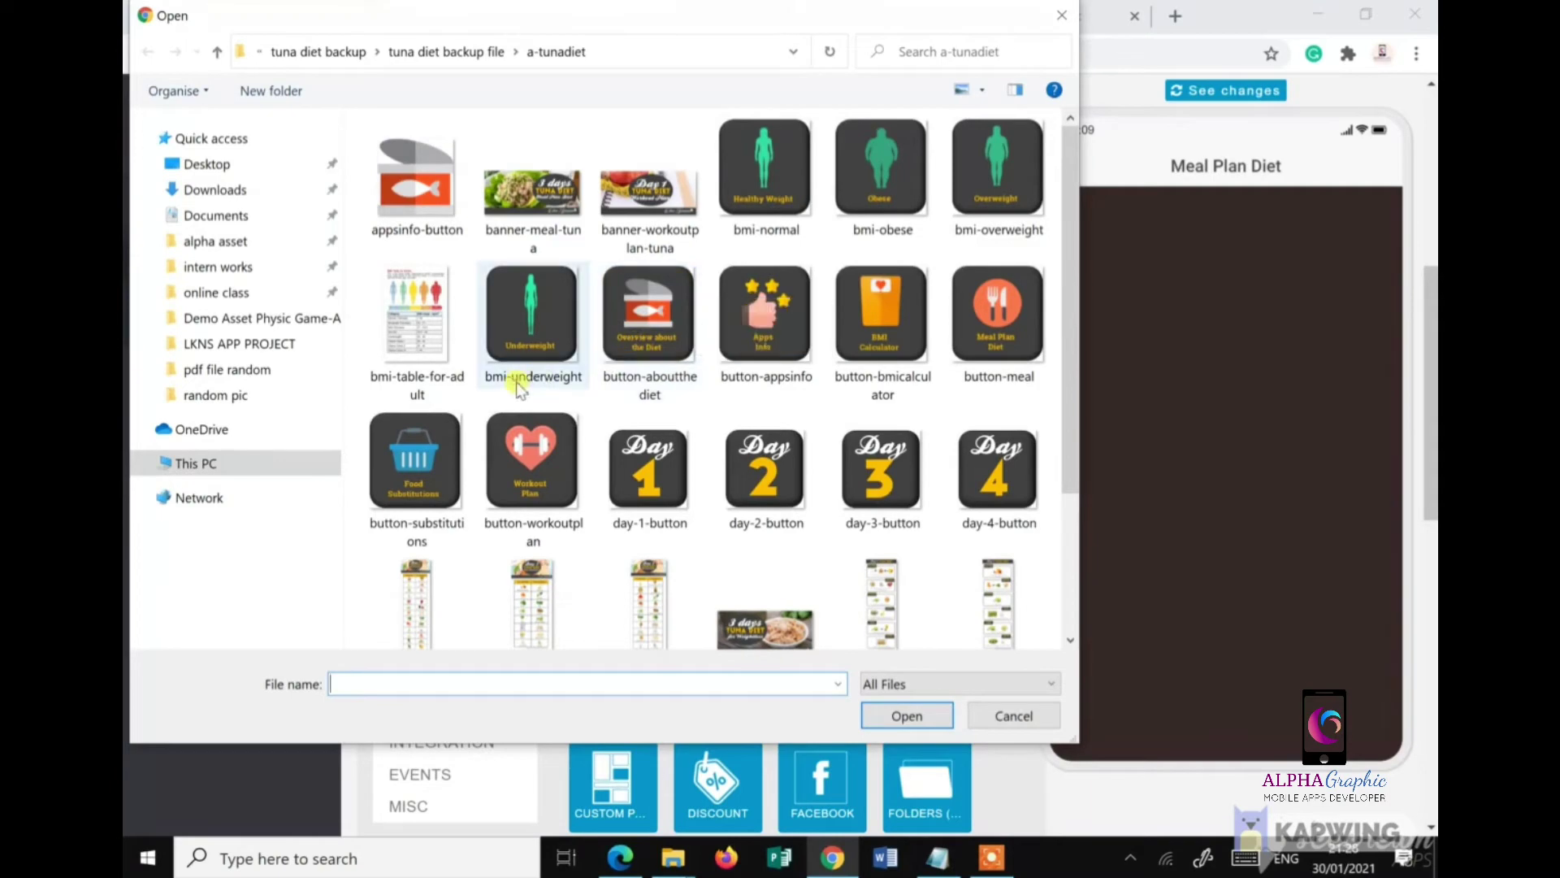
pyautogui.scroll(-2, 760, 472)
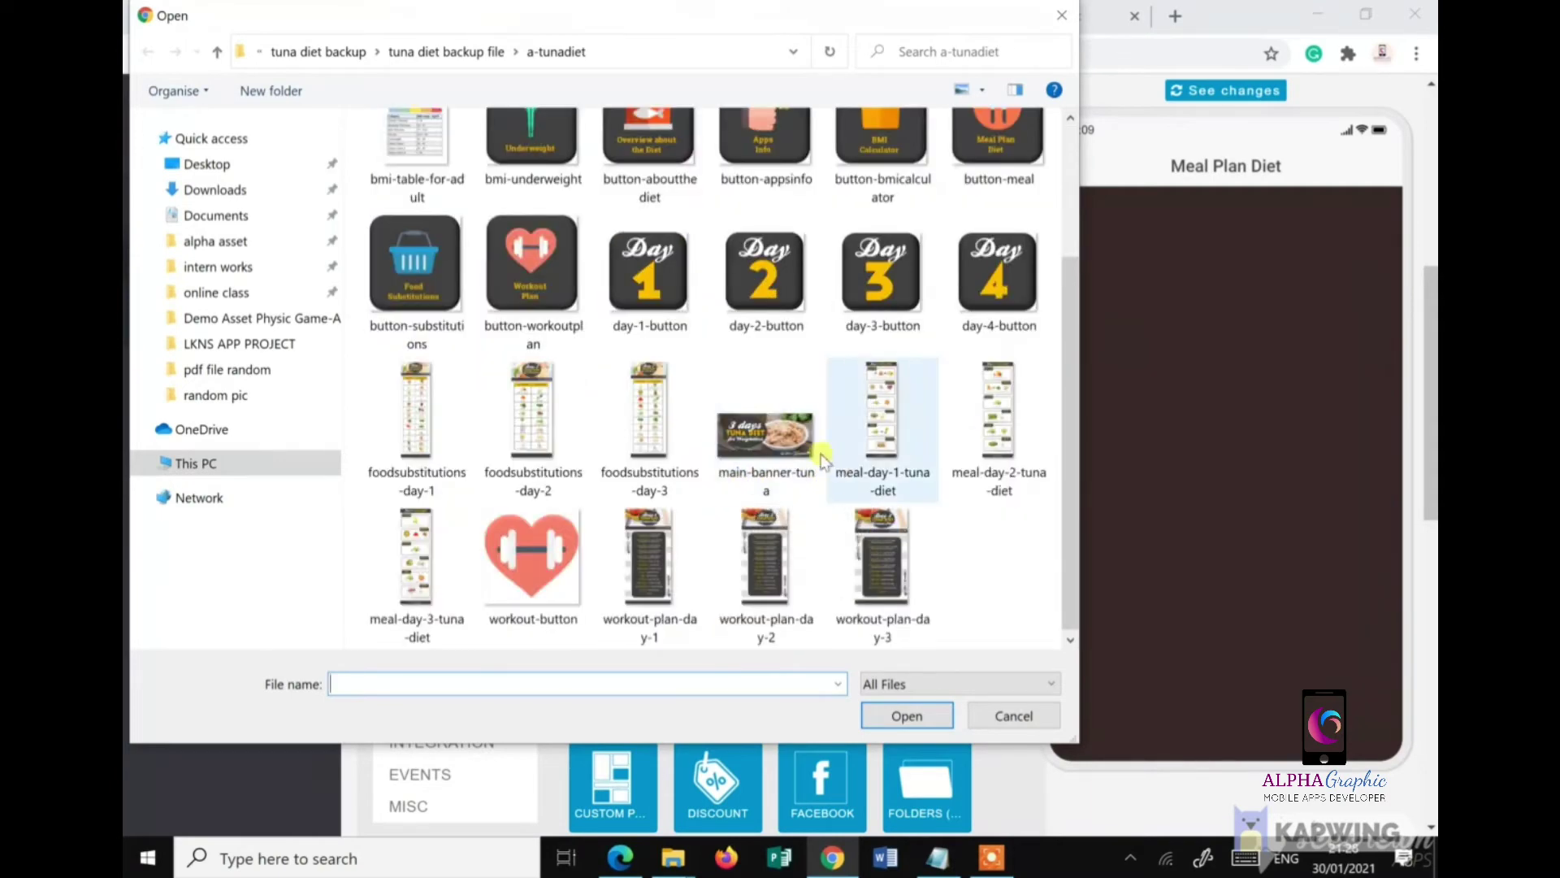
pyautogui.scroll(2, 788, 447)
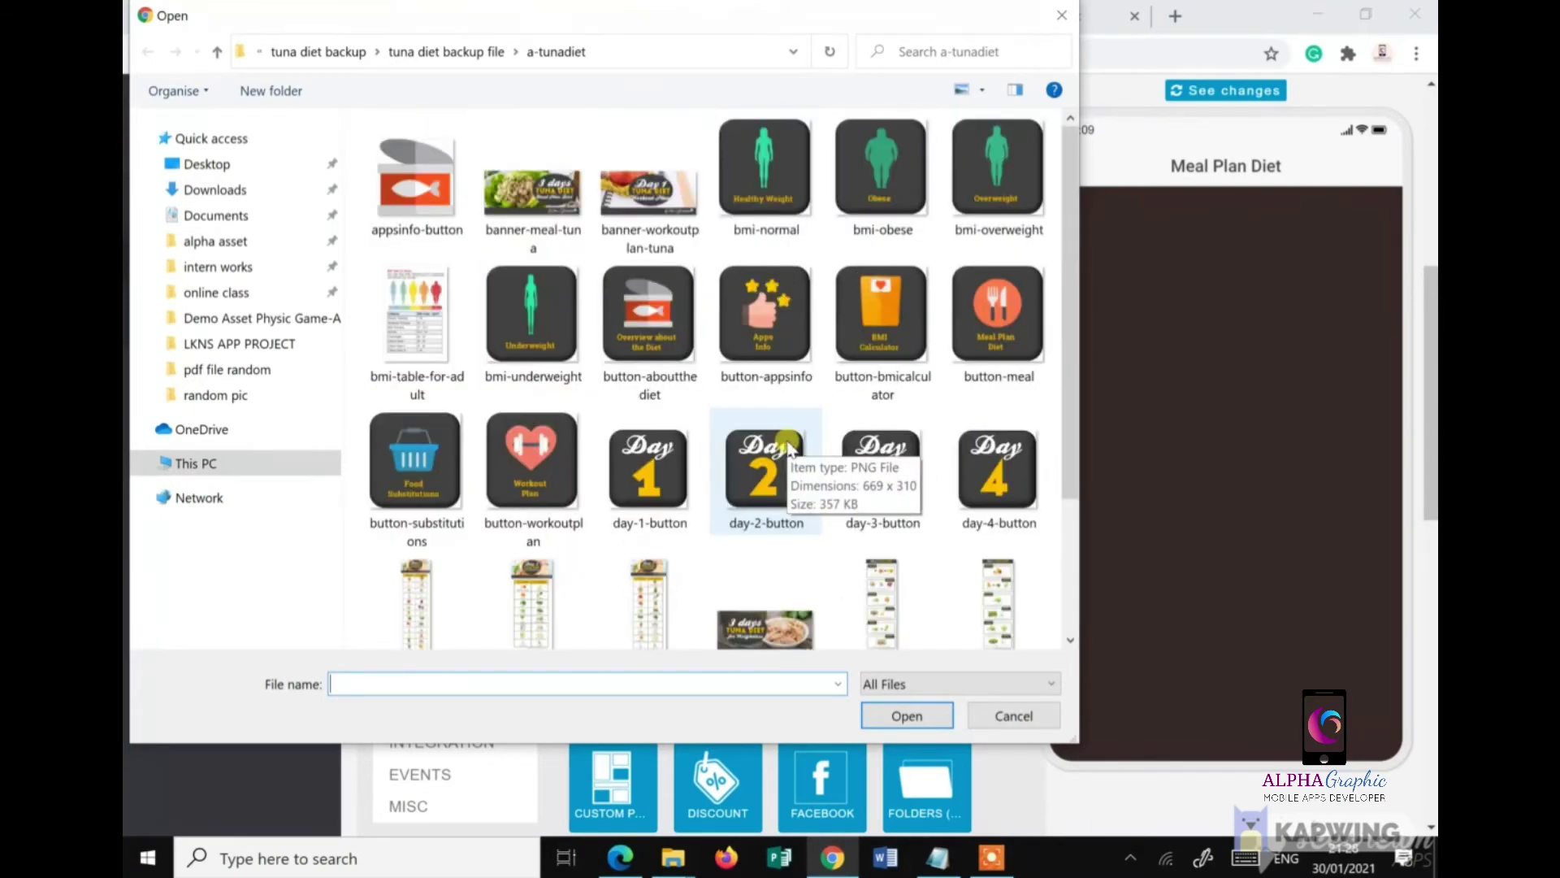
pyautogui.click(571, 191)
pyautogui.click(886, 718)
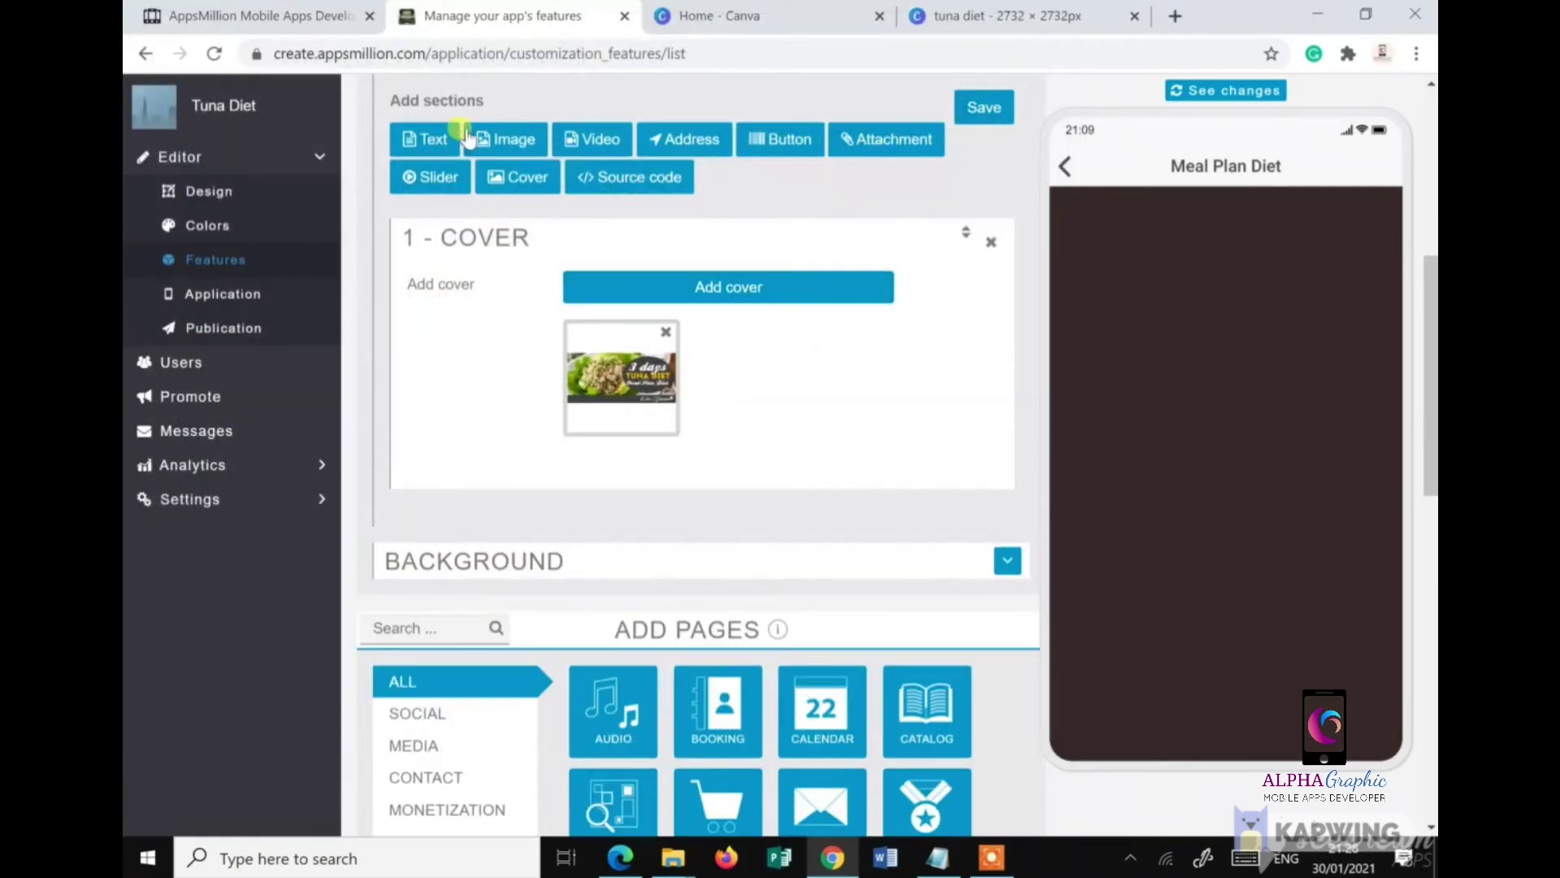
# Step: Add a Text section below the cover and give it the day-1-button picture
pyautogui.click(418, 143)
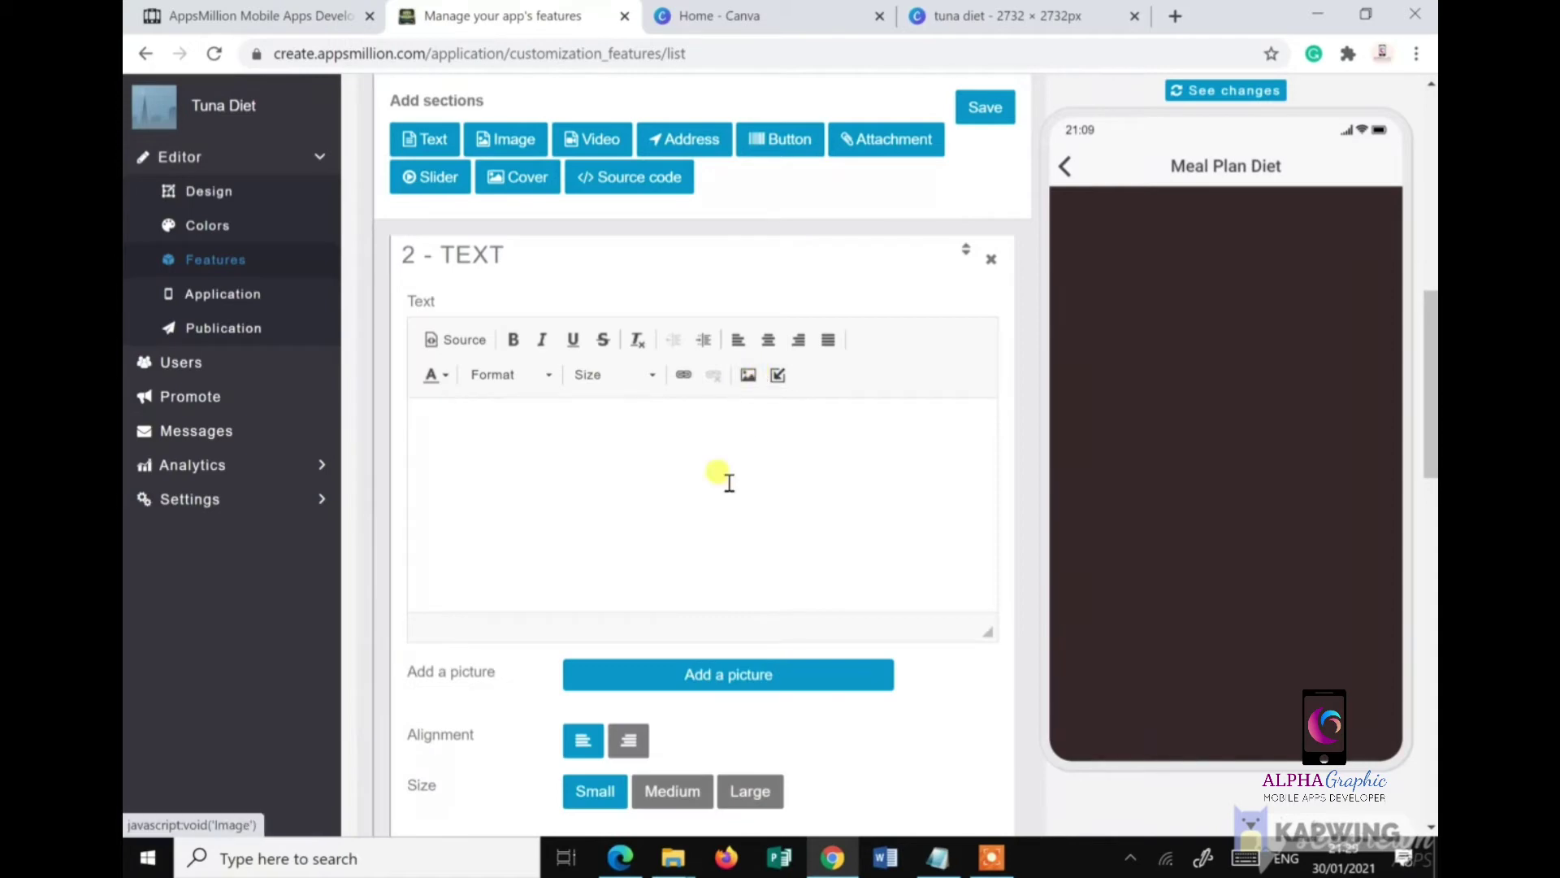
pyautogui.scroll(-3, 729, 483)
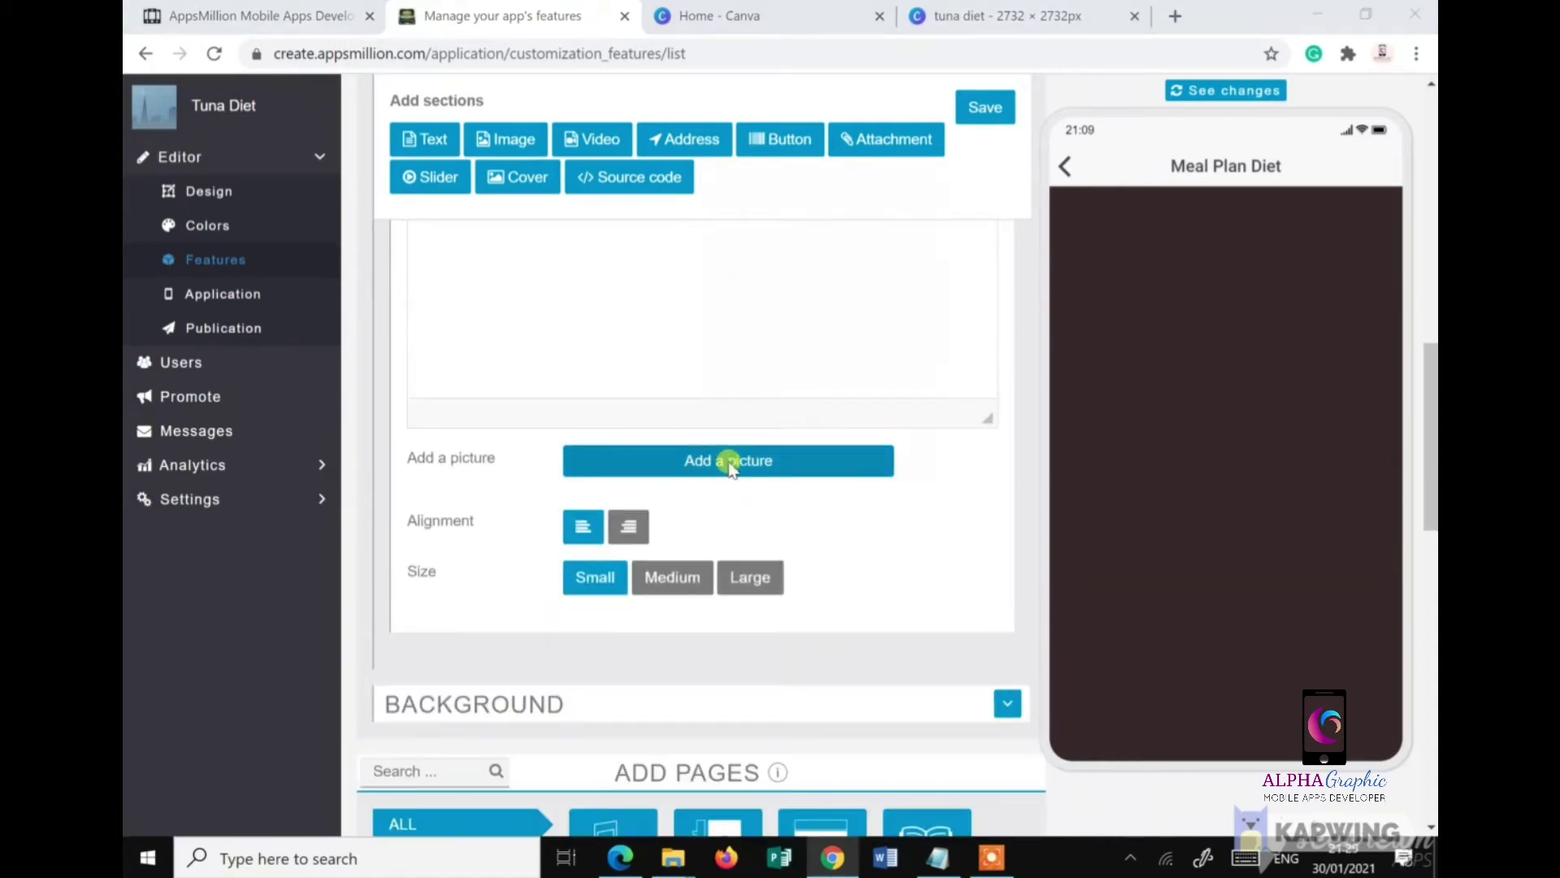
pyautogui.click(731, 464)
pyautogui.click(640, 486)
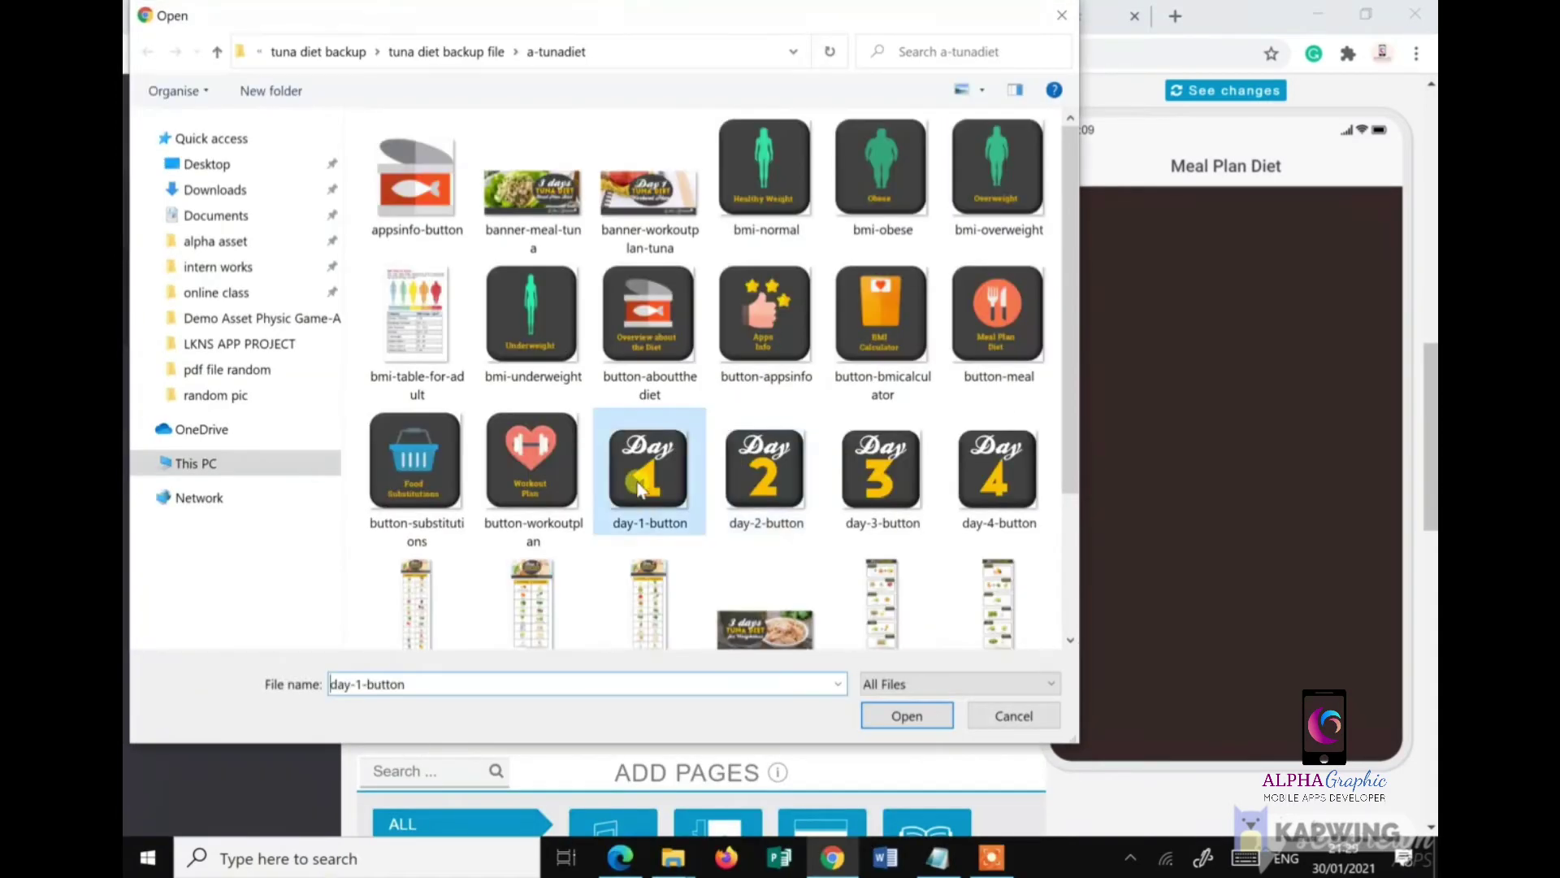
pyautogui.click(904, 716)
# Step: Enter "Day 1" and "Meal Plan Menu" on two lines in the text section, centred and bold, and save the page
pyautogui.scroll(3, 733, 382)
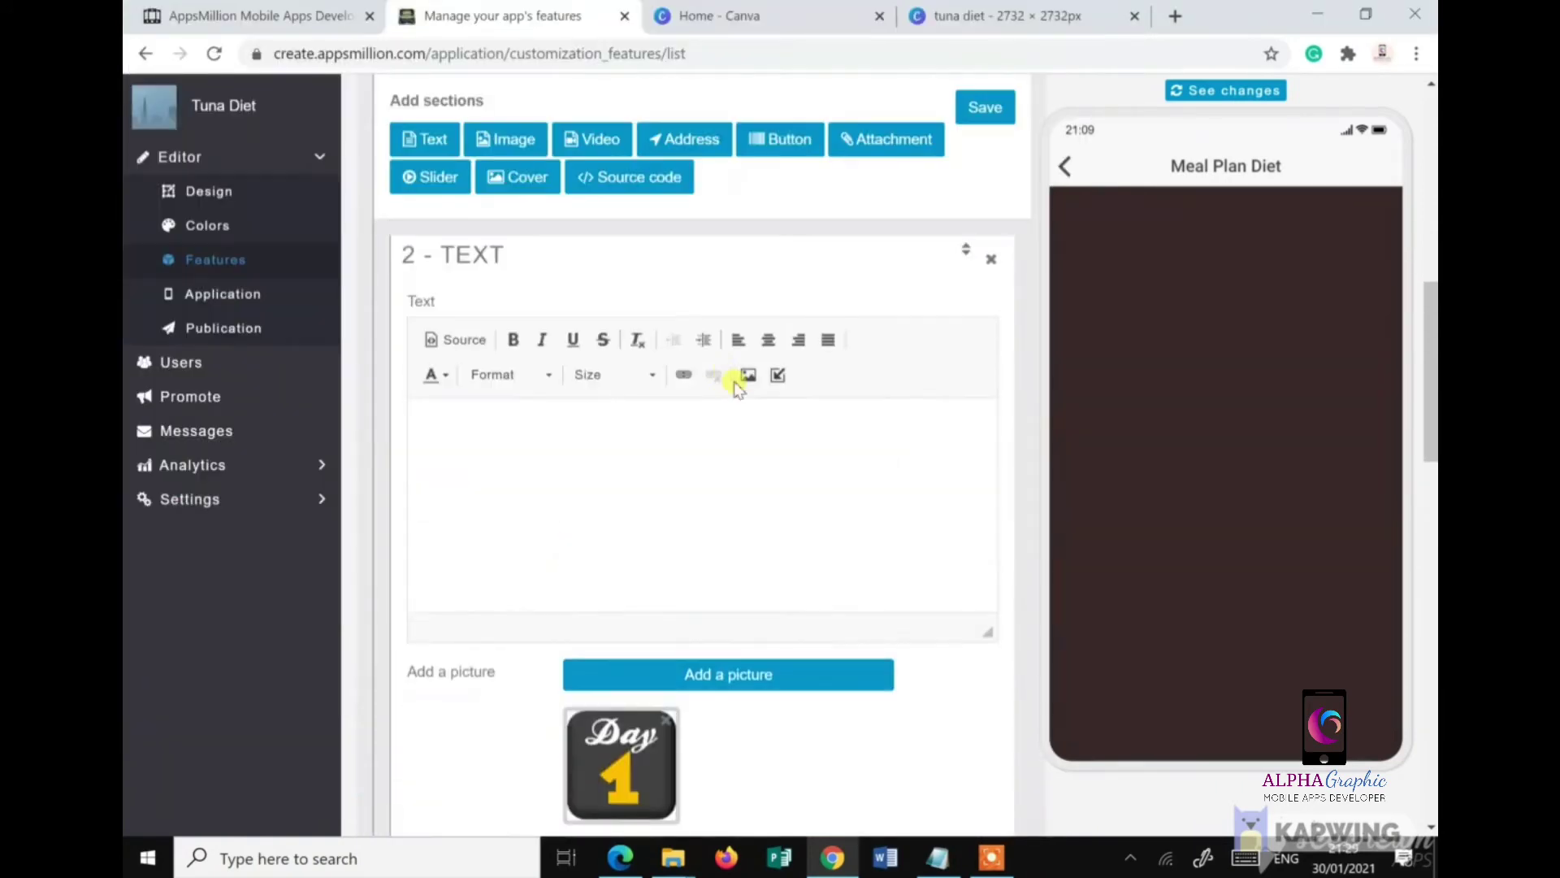
pyautogui.scroll(-2, 739, 415)
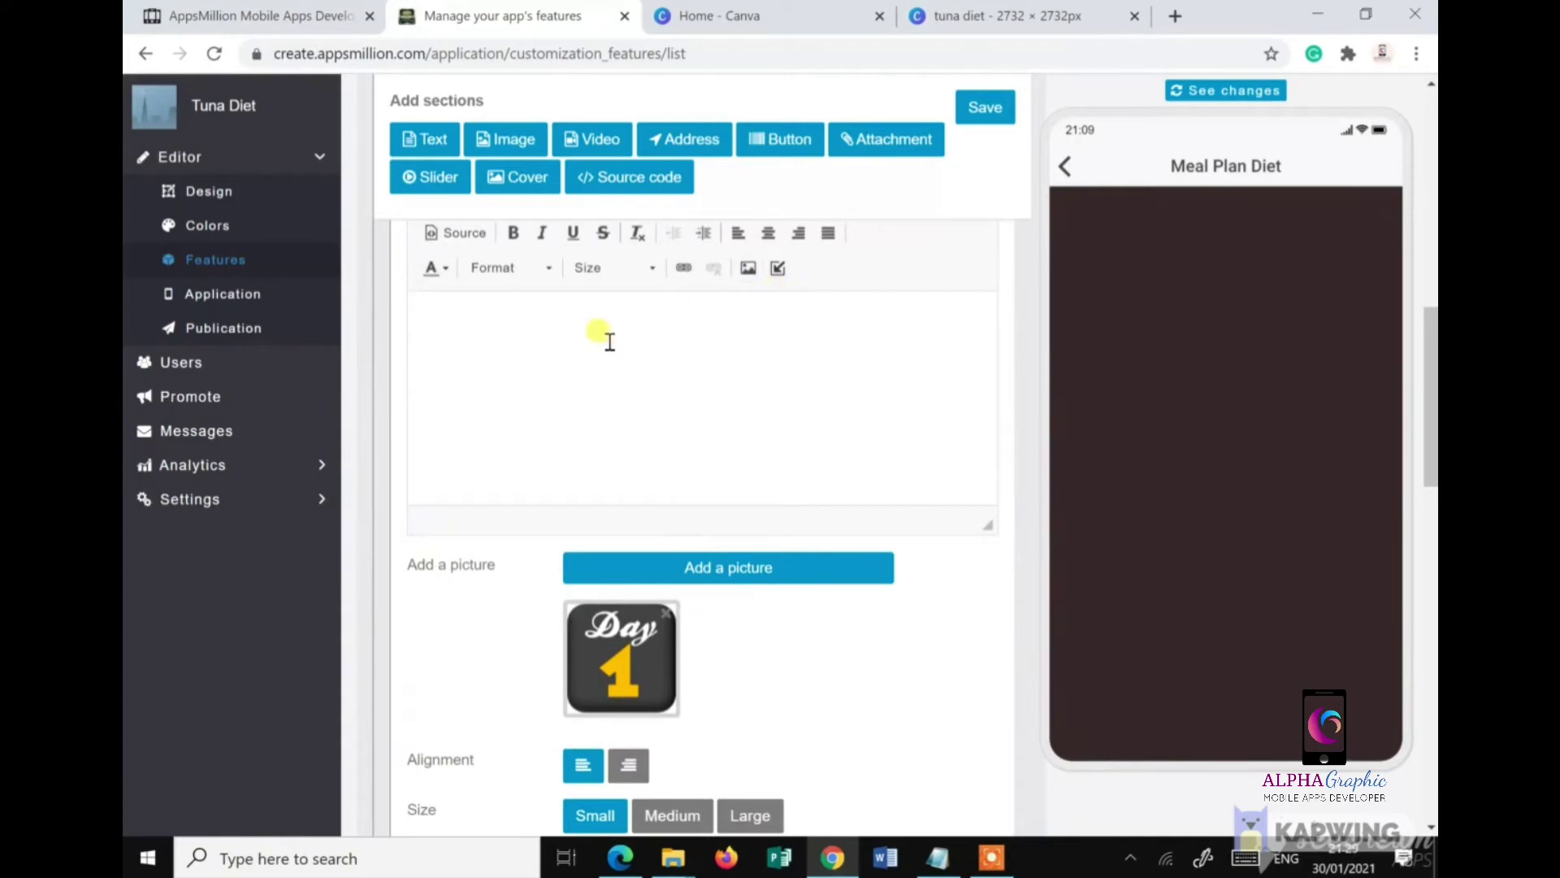
pyautogui.click(513, 355)
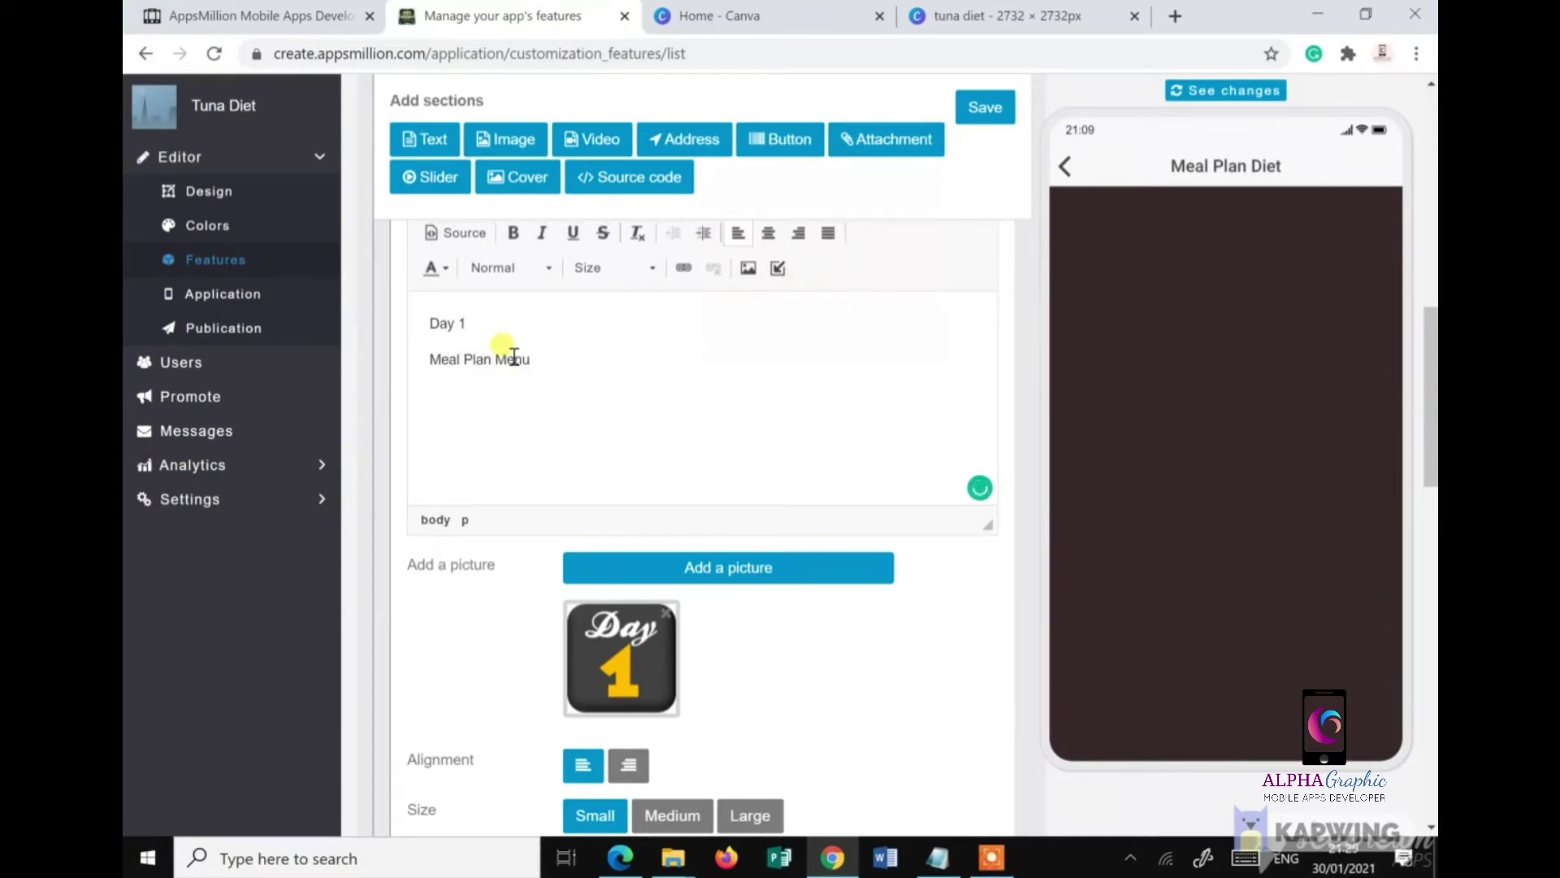
pyautogui.moveTo(547, 349); pyautogui.dragTo(415, 299)
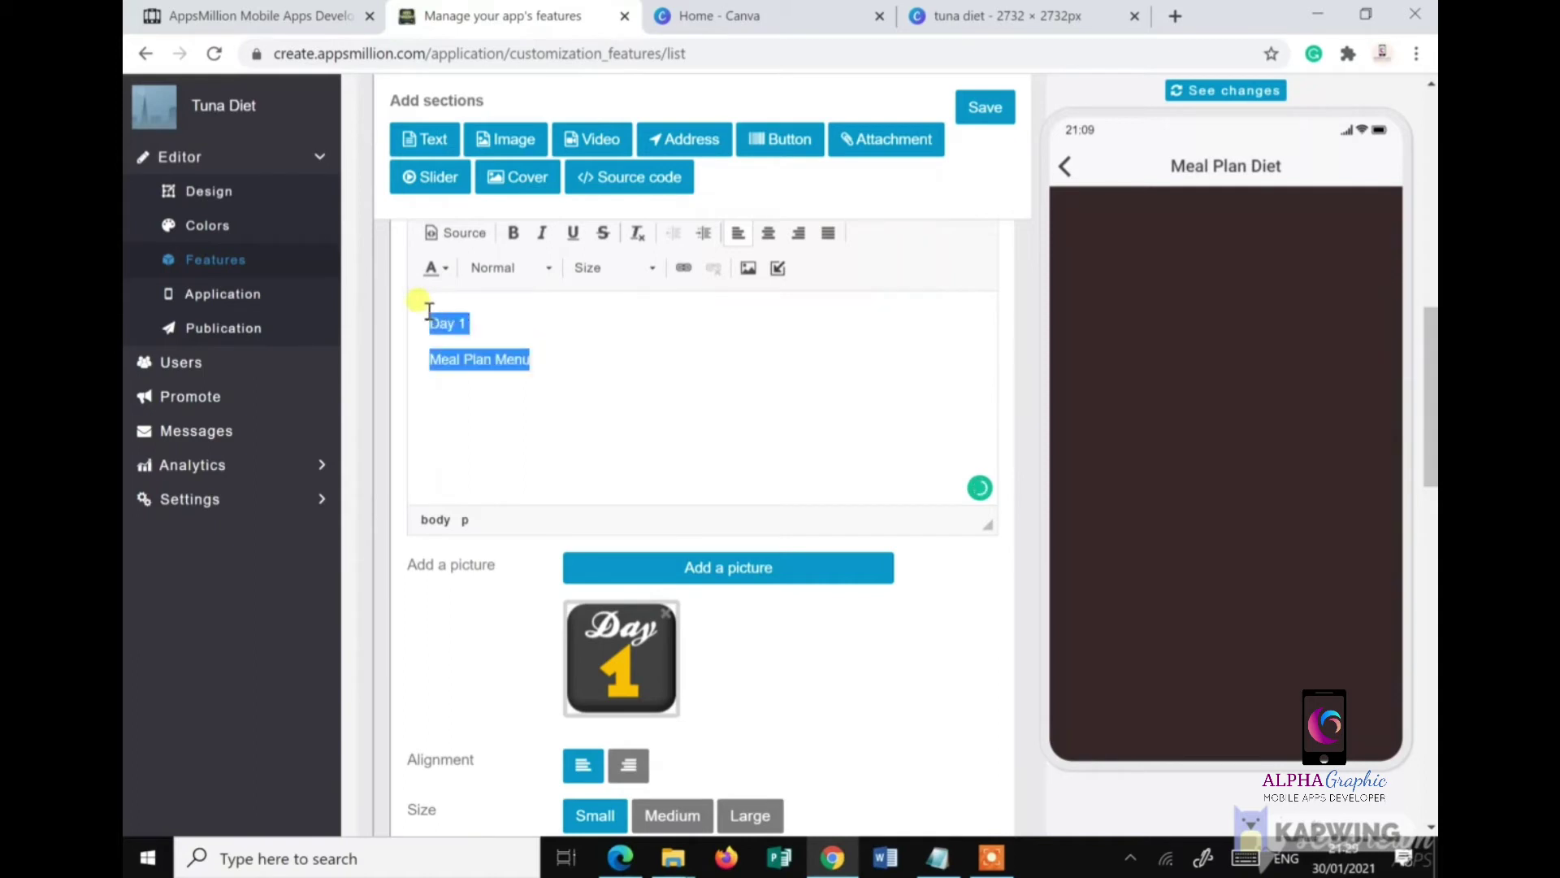
pyautogui.click(774, 236)
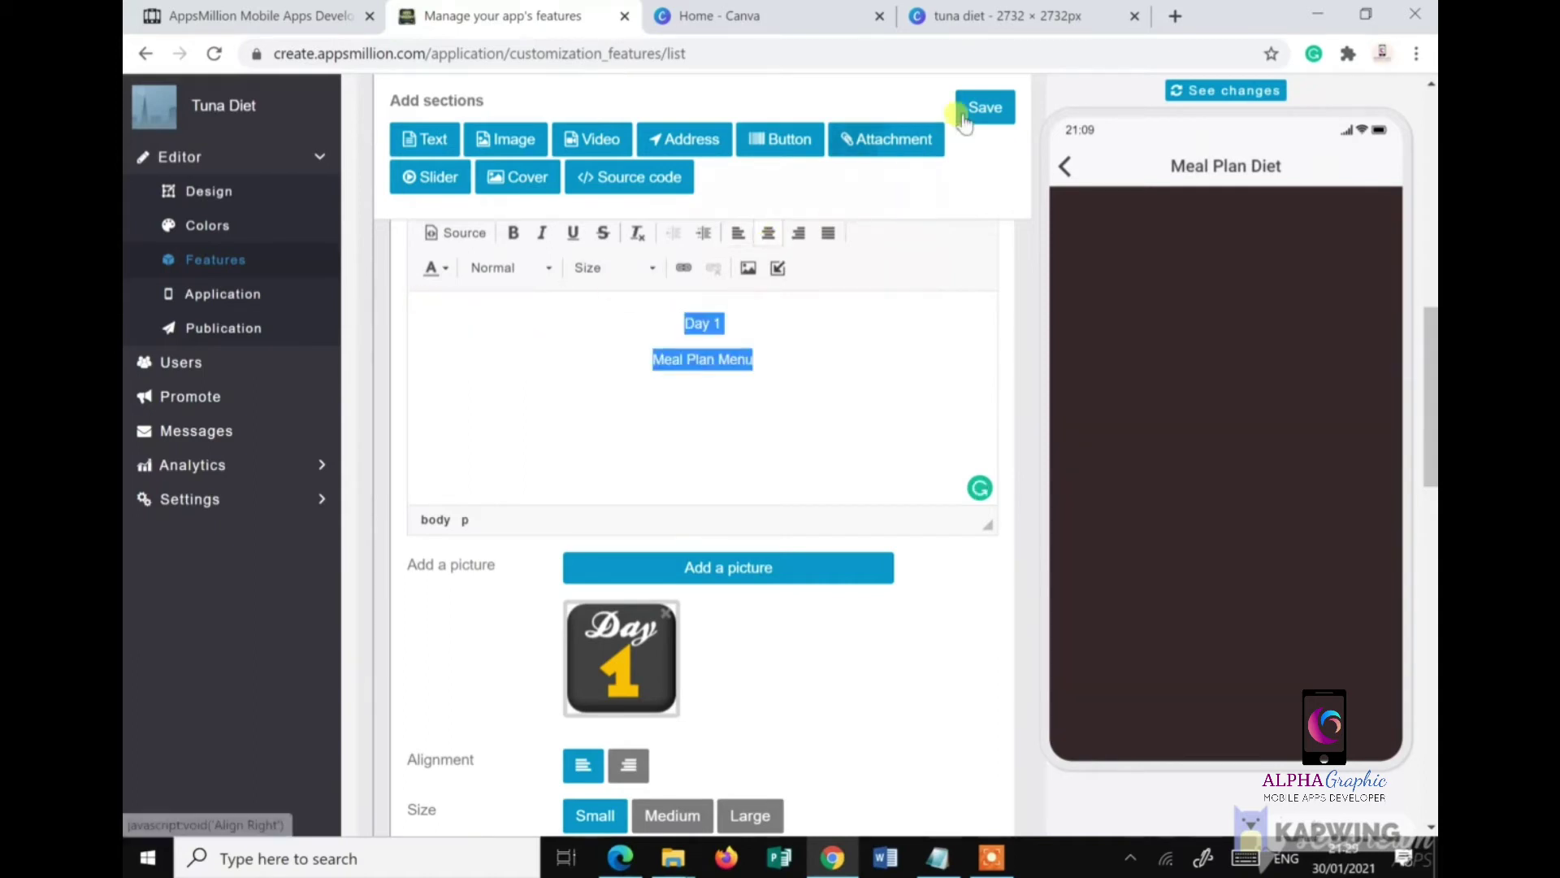
pyautogui.click(513, 233)
pyautogui.click(1007, 112)
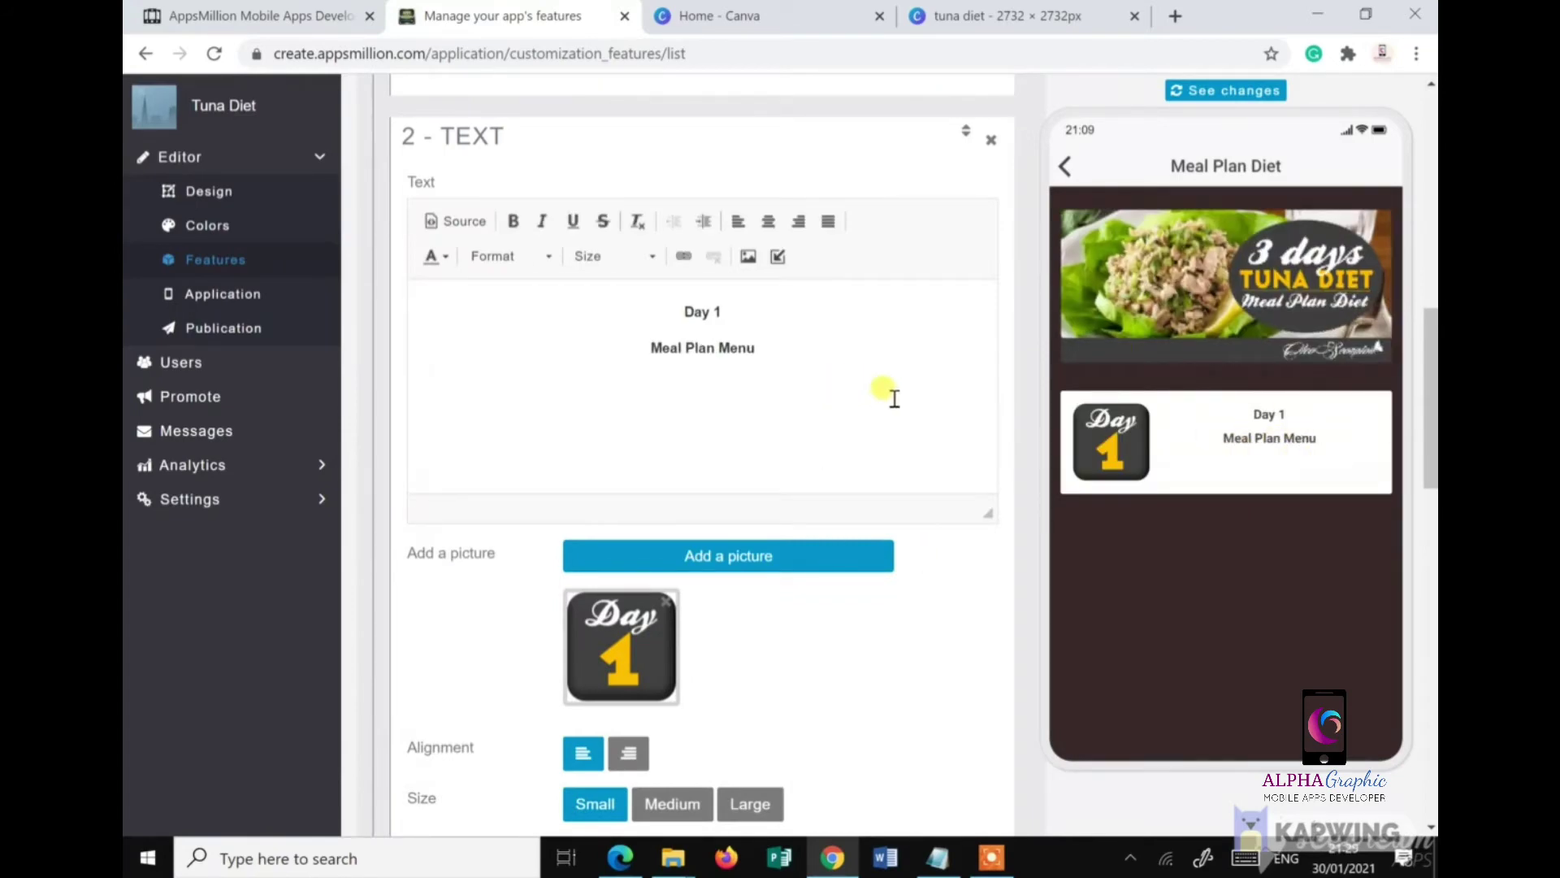
# Step: Format the "Day 1" line as Heading 1 in red and save the page
pyautogui.moveTo(721, 319); pyautogui.dragTo(677, 323)
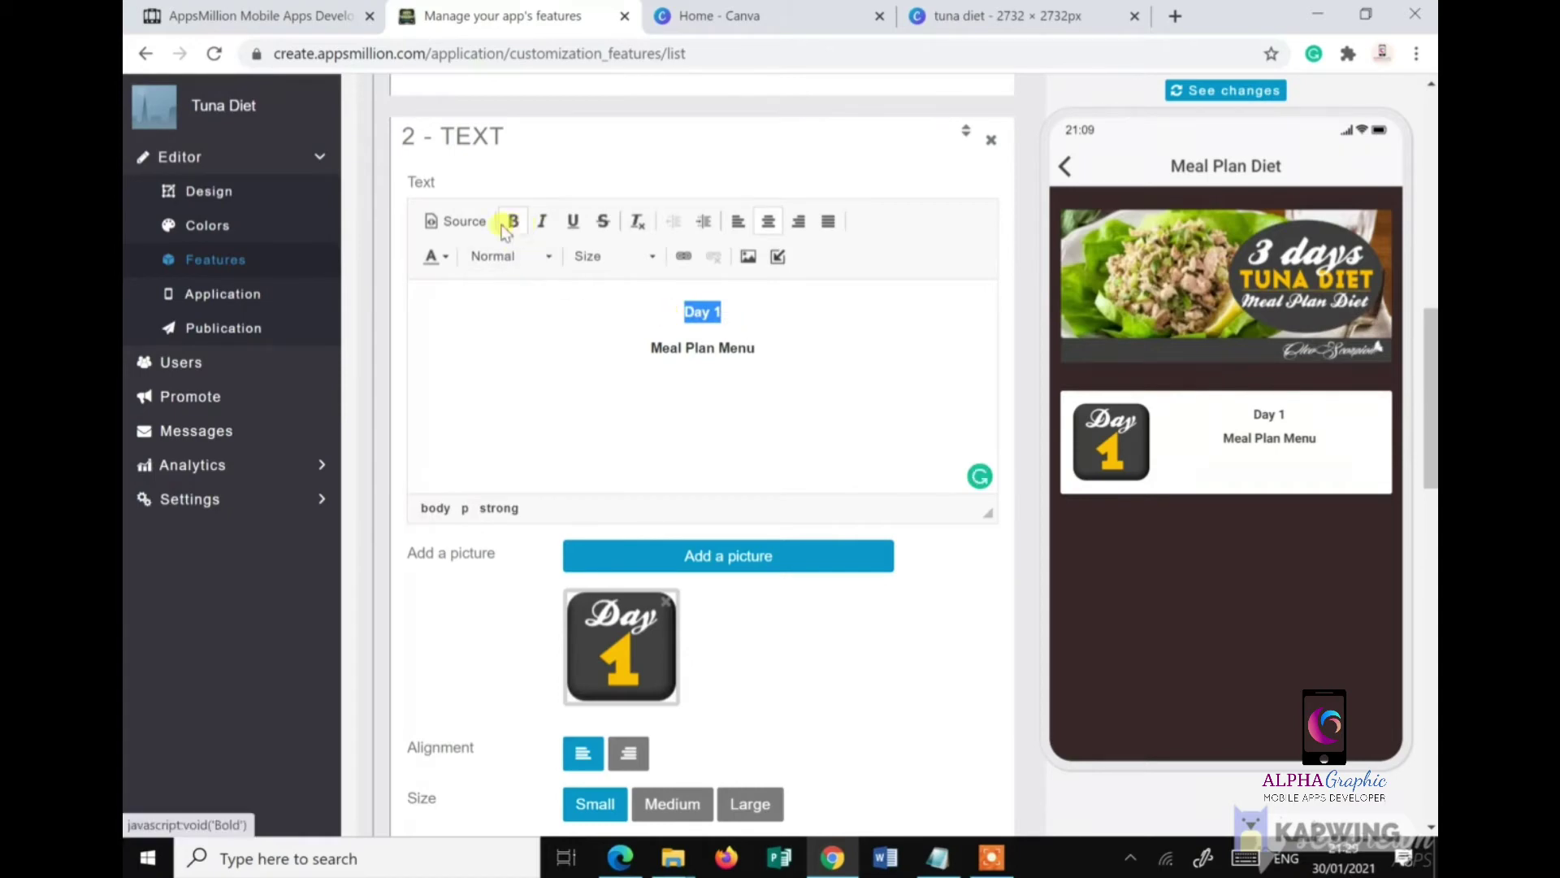
pyautogui.click(545, 258)
pyautogui.click(538, 349)
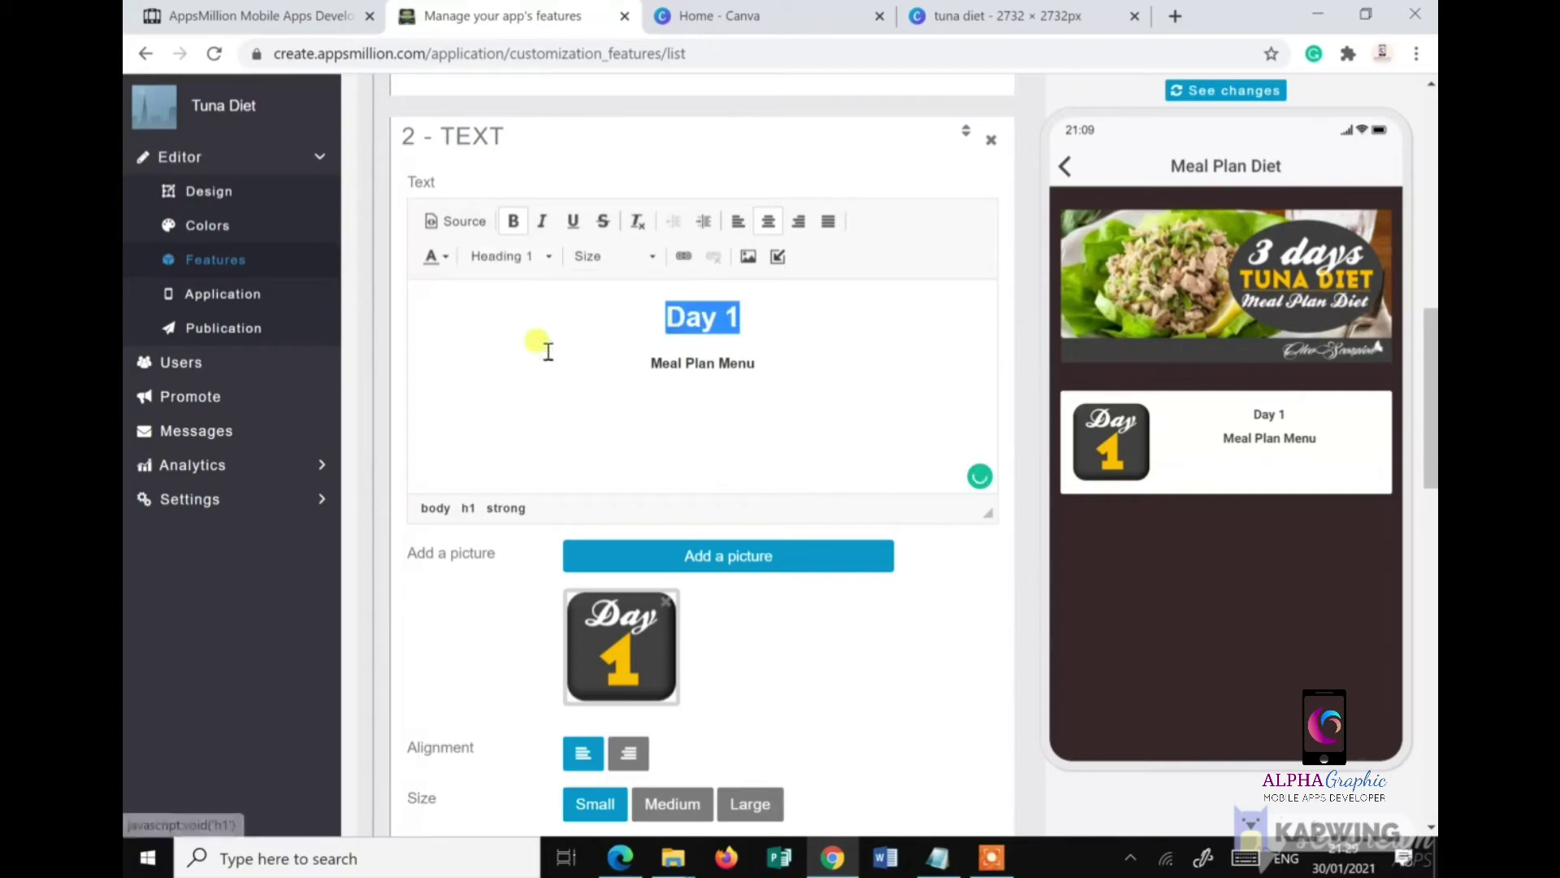
pyautogui.click(435, 259)
pyautogui.click(477, 399)
pyautogui.click(669, 364)
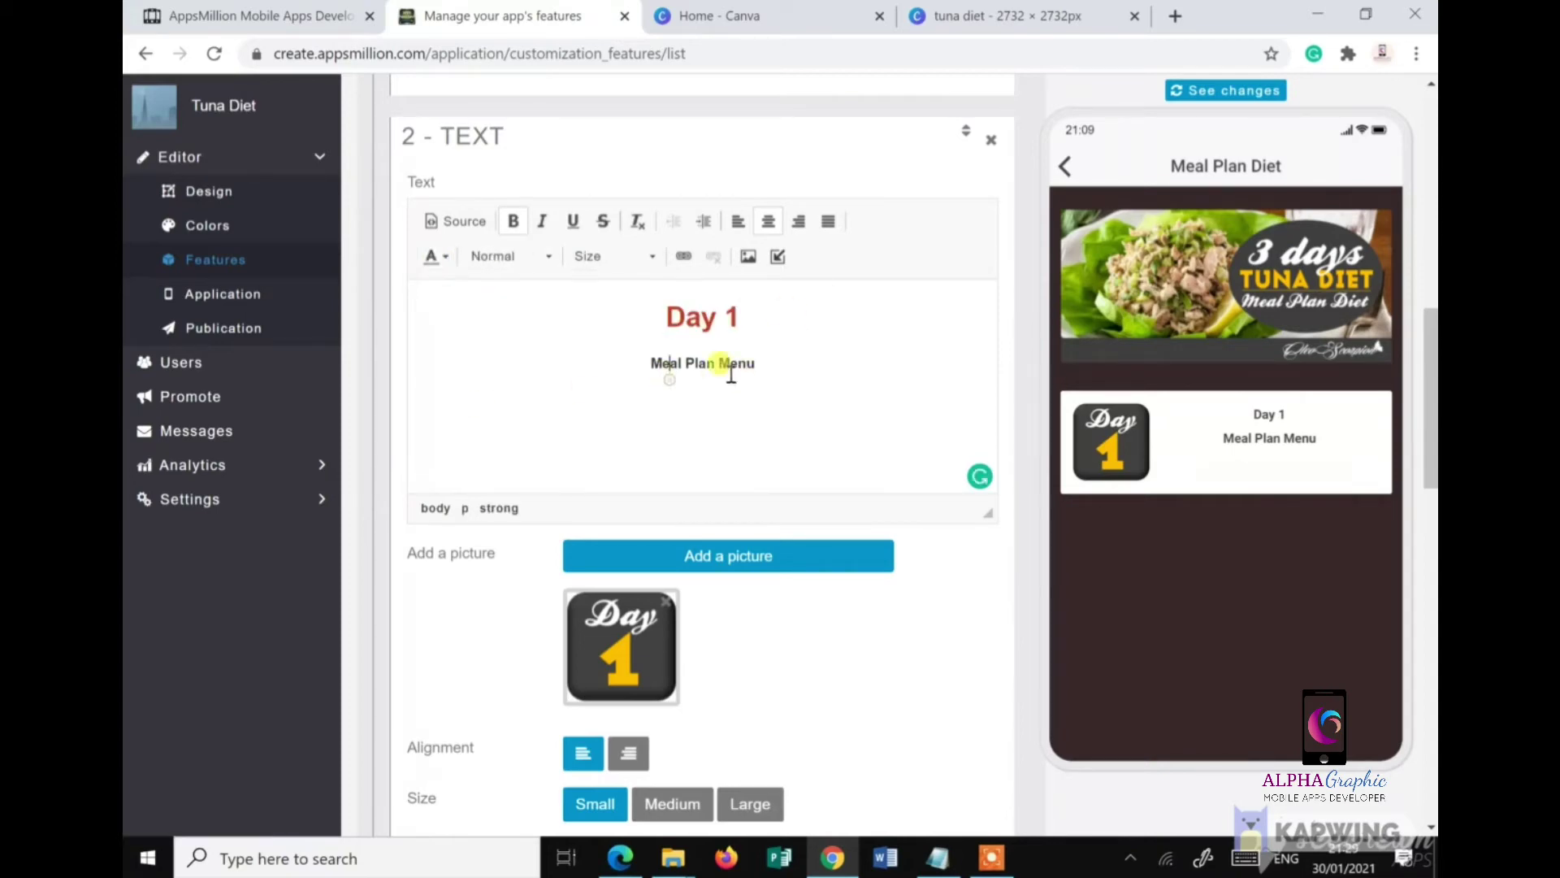
pyautogui.scroll(2, 888, 303)
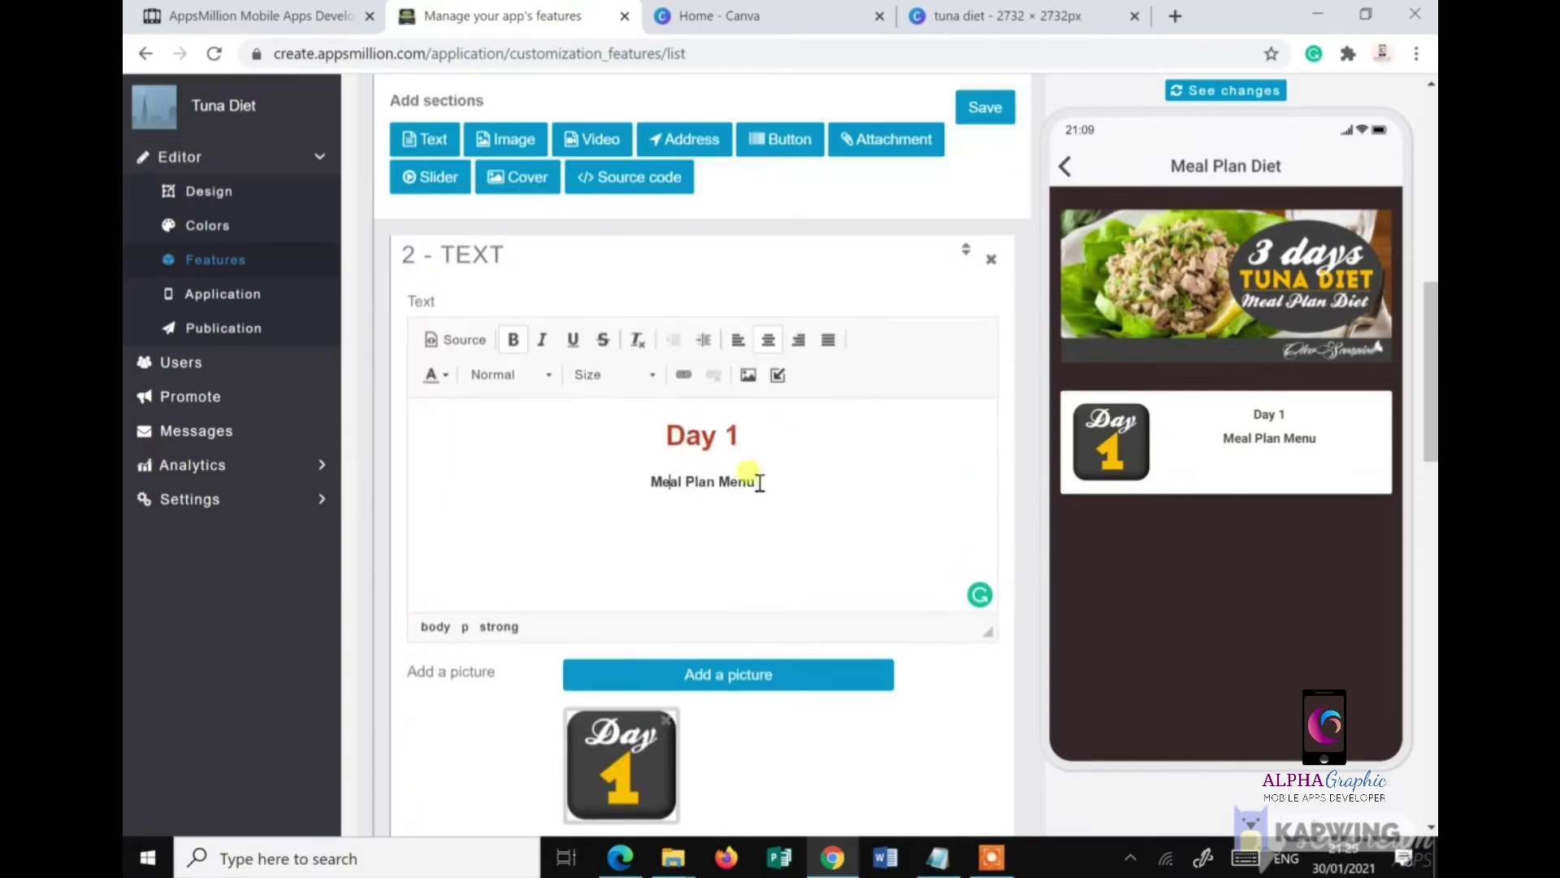
pyautogui.click(985, 108)
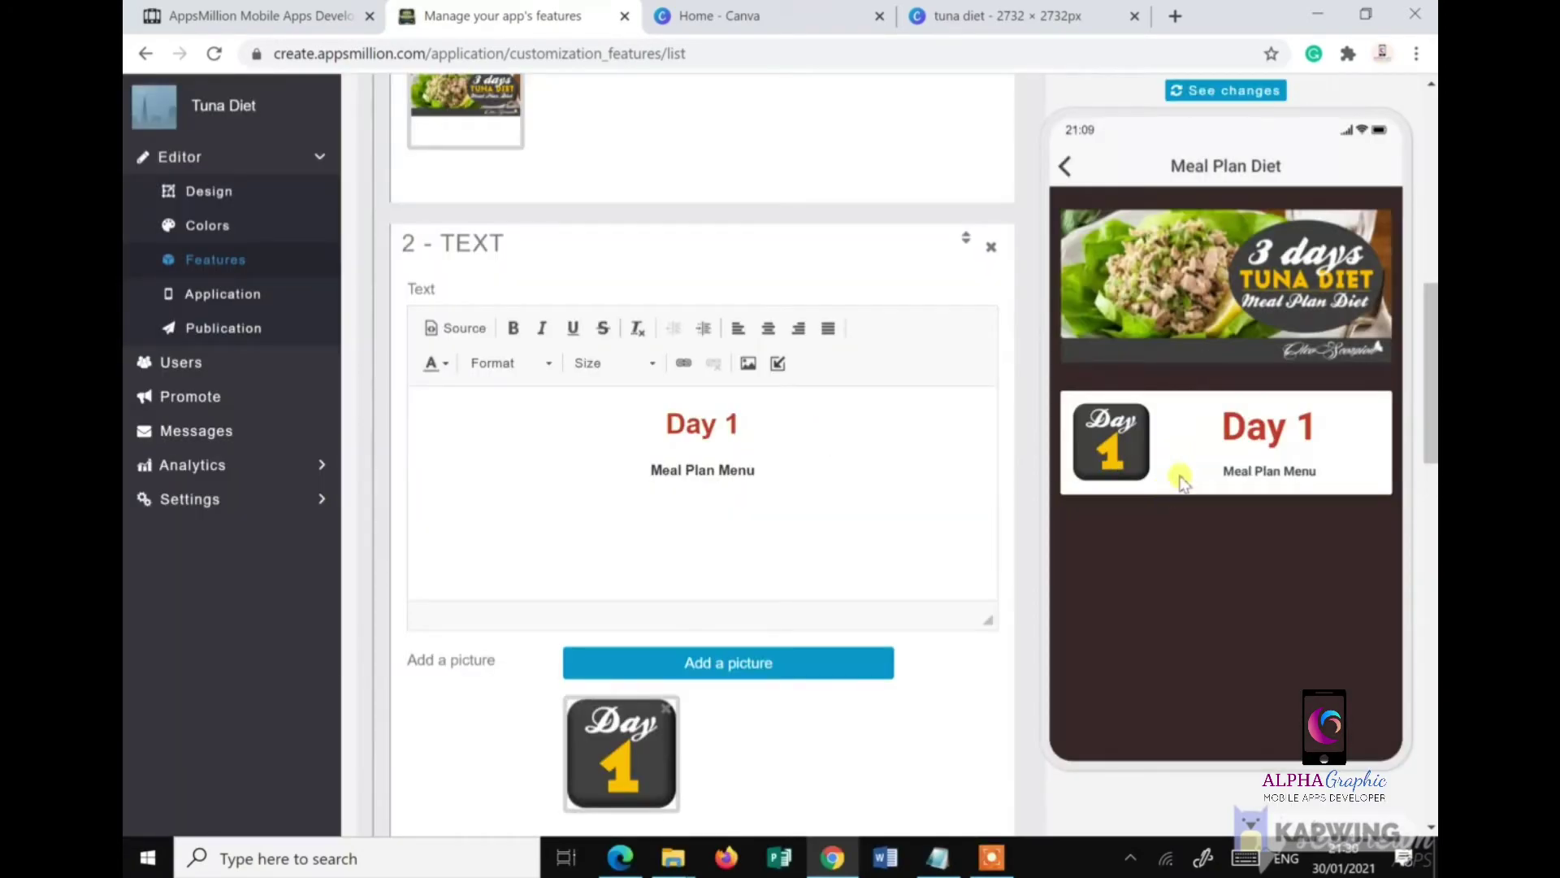
# Step: Add another Text section to the page and copy the Day 1 section's HTML source code
pyautogui.scroll(-1, 577, 382)
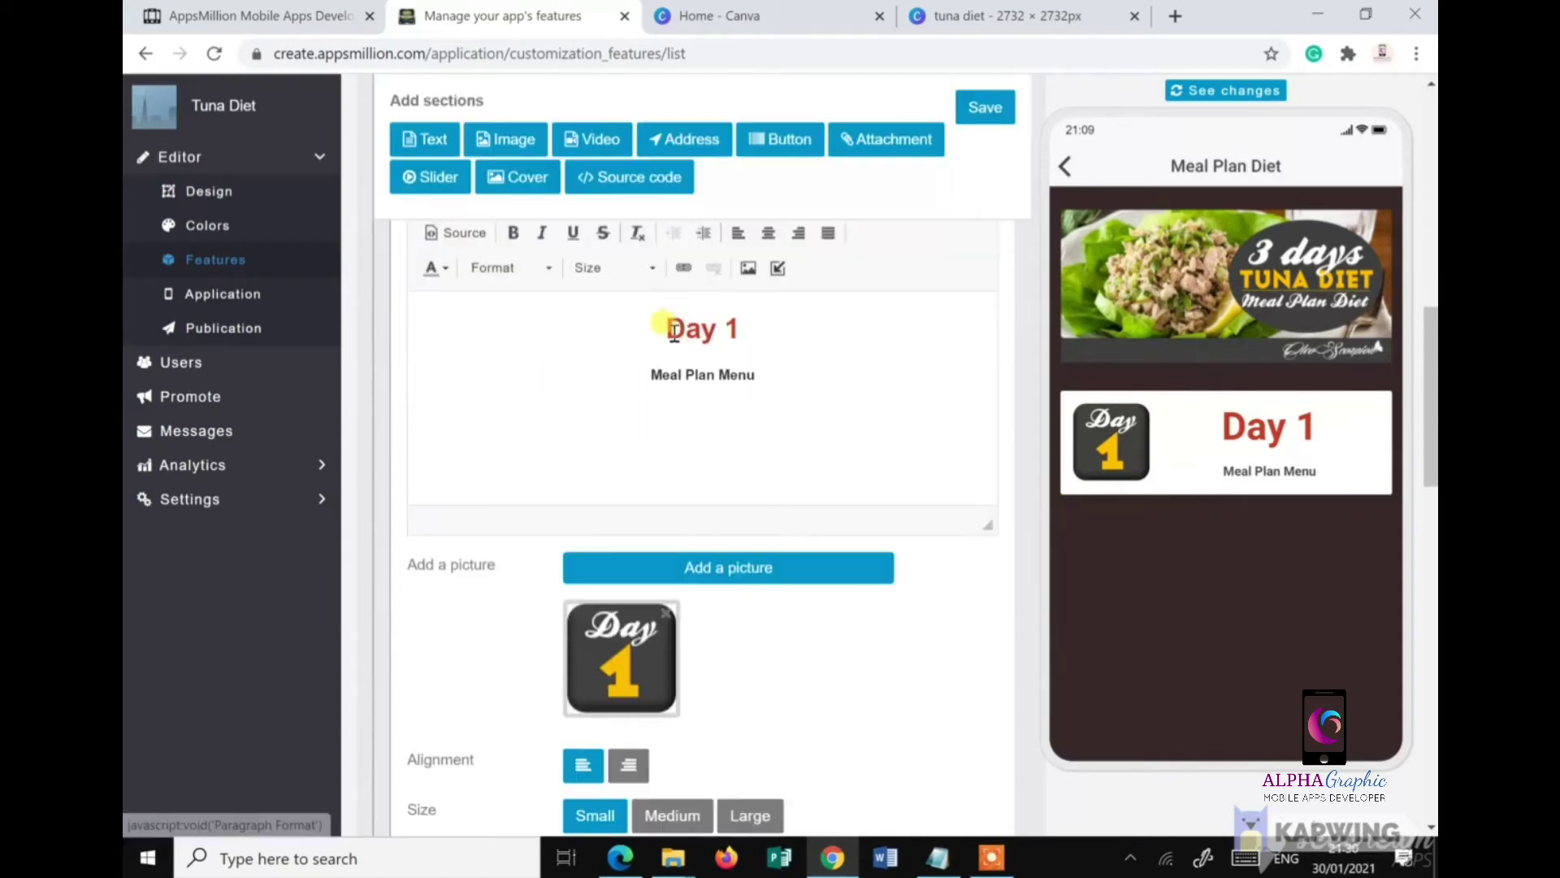
pyautogui.click(421, 144)
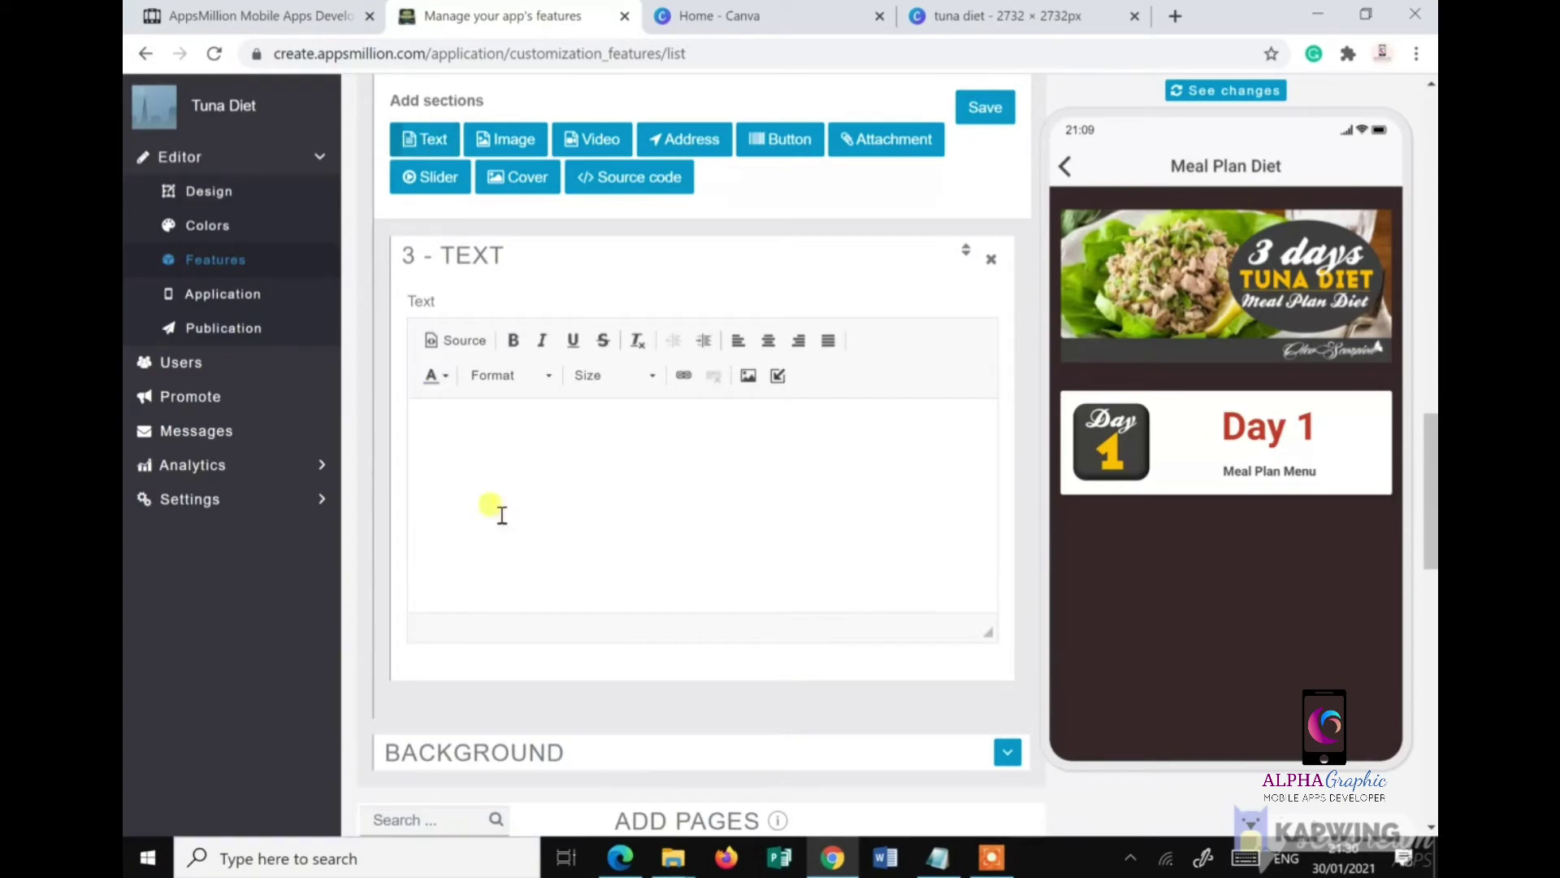
pyautogui.scroll(8, 772, 527)
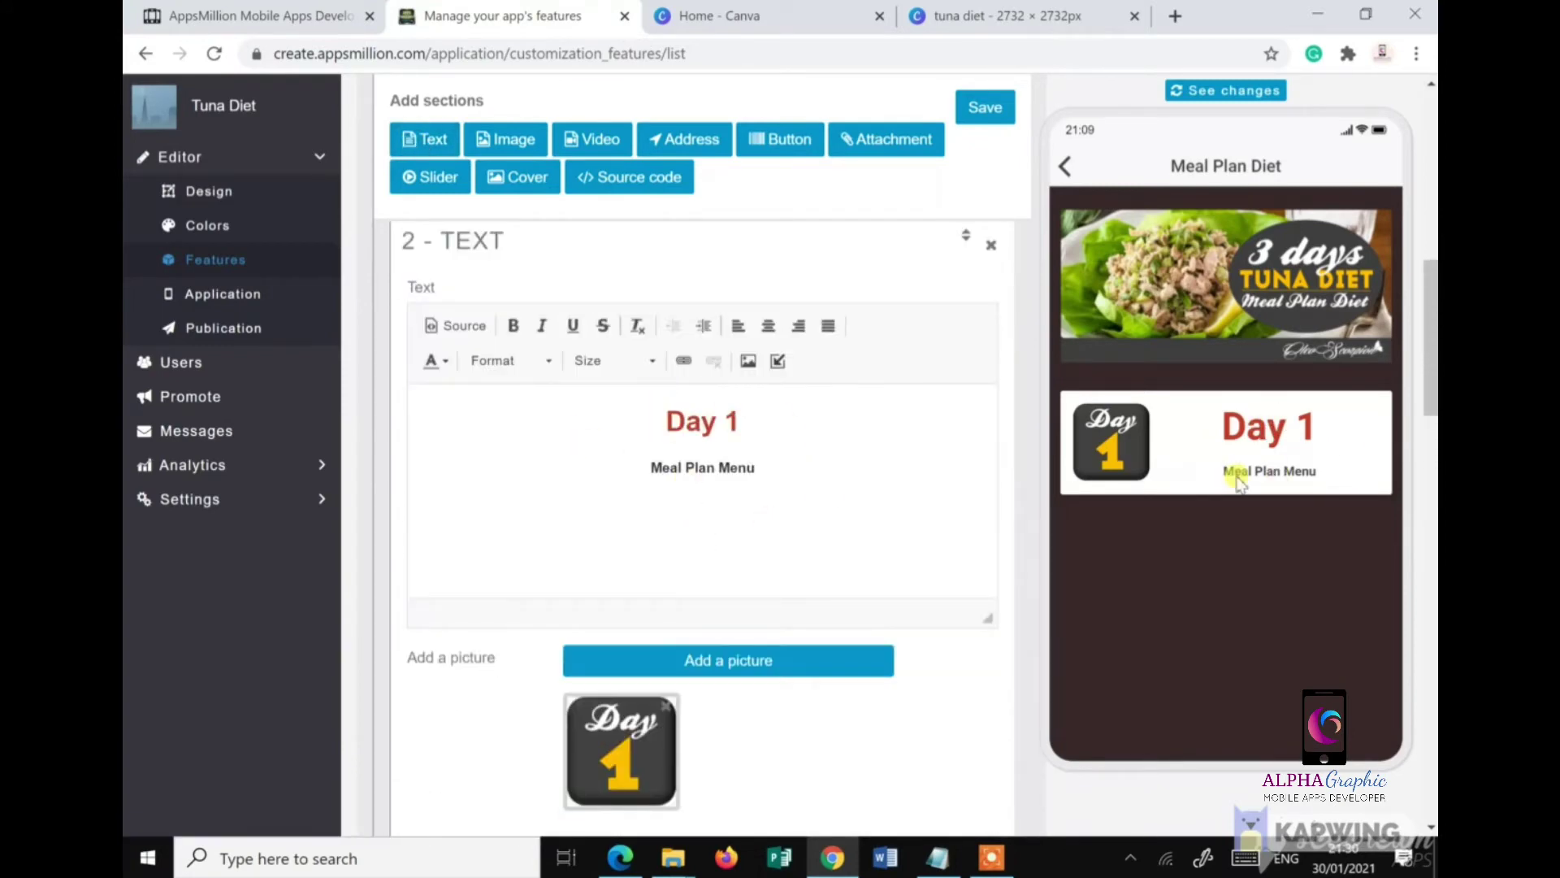
pyautogui.click(452, 326)
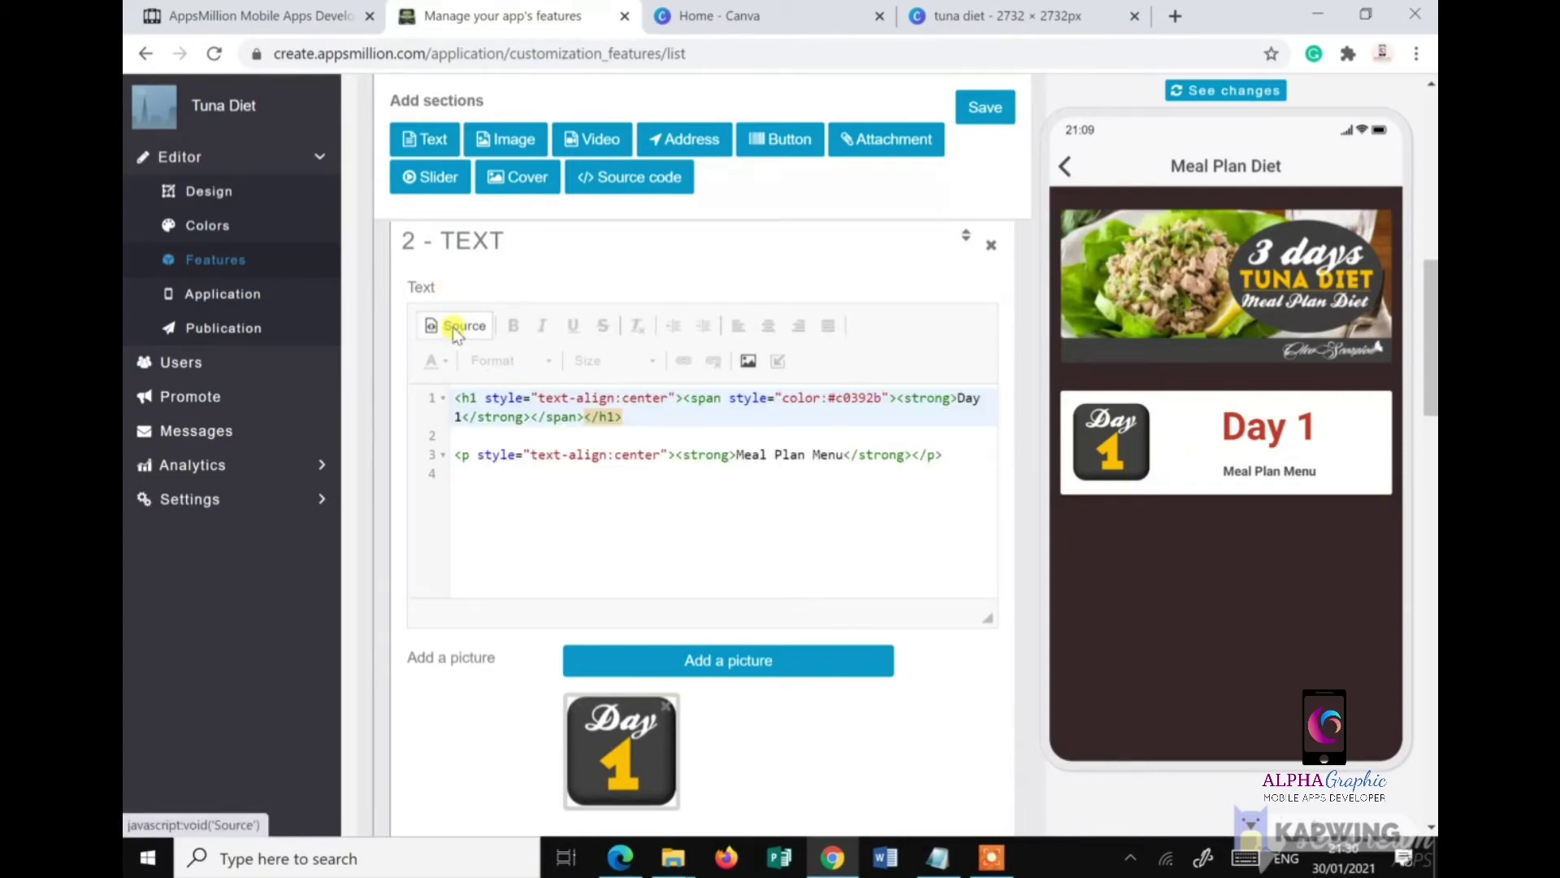
pyautogui.moveTo(947, 472); pyautogui.dragTo(415, 399)
pyautogui.hotkey('ctrl', 'c')
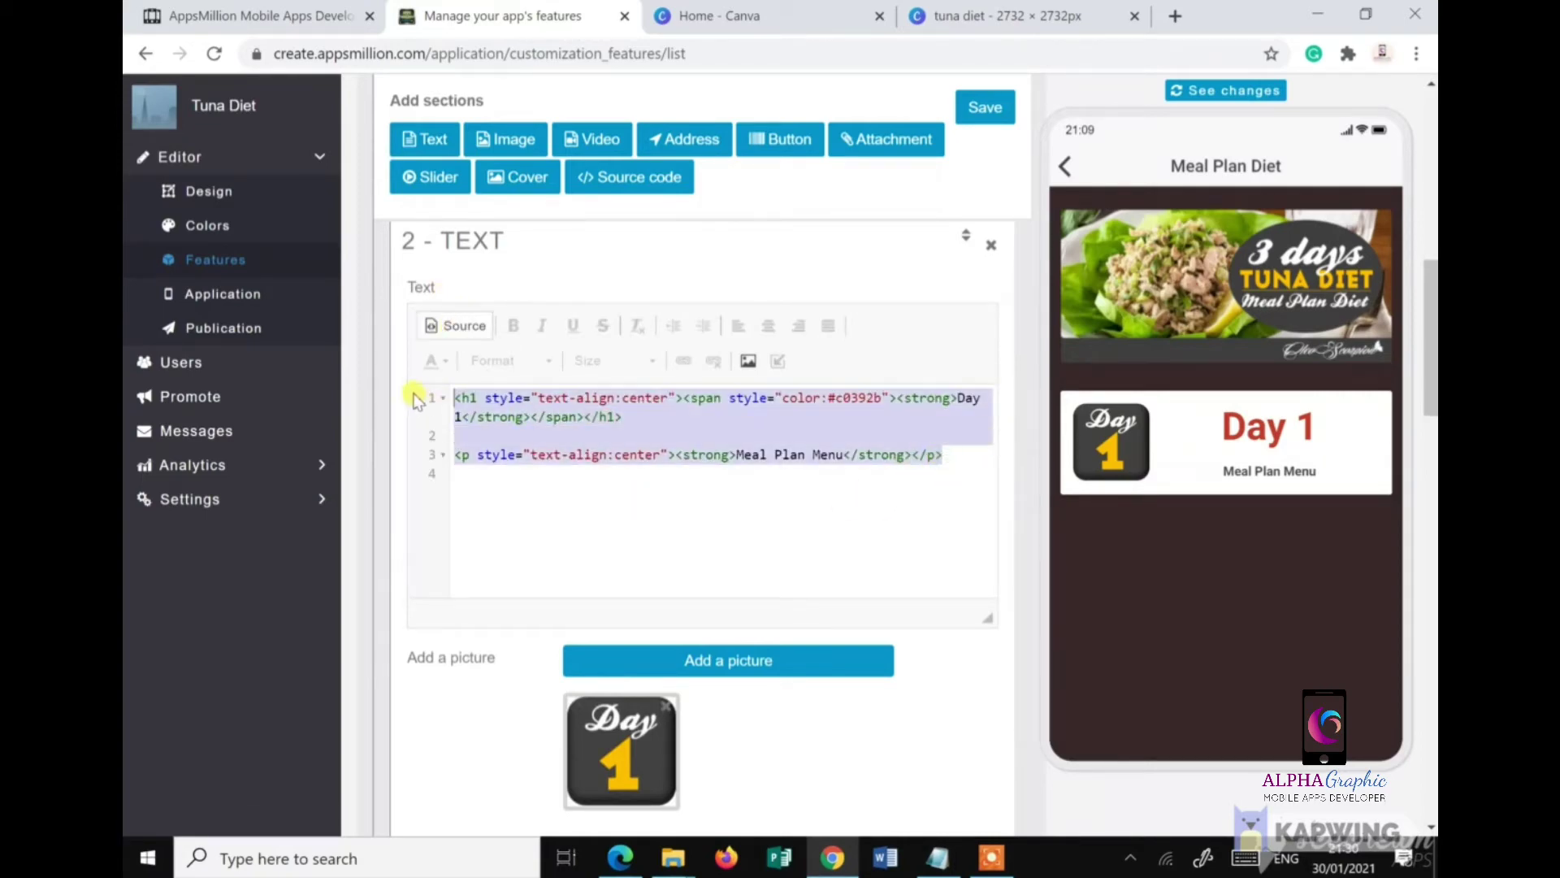
pyautogui.click(456, 326)
# Step: Paste the copied source code into the new text section and change its heading to "Day 2"
pyautogui.scroll(-5, 592, 477)
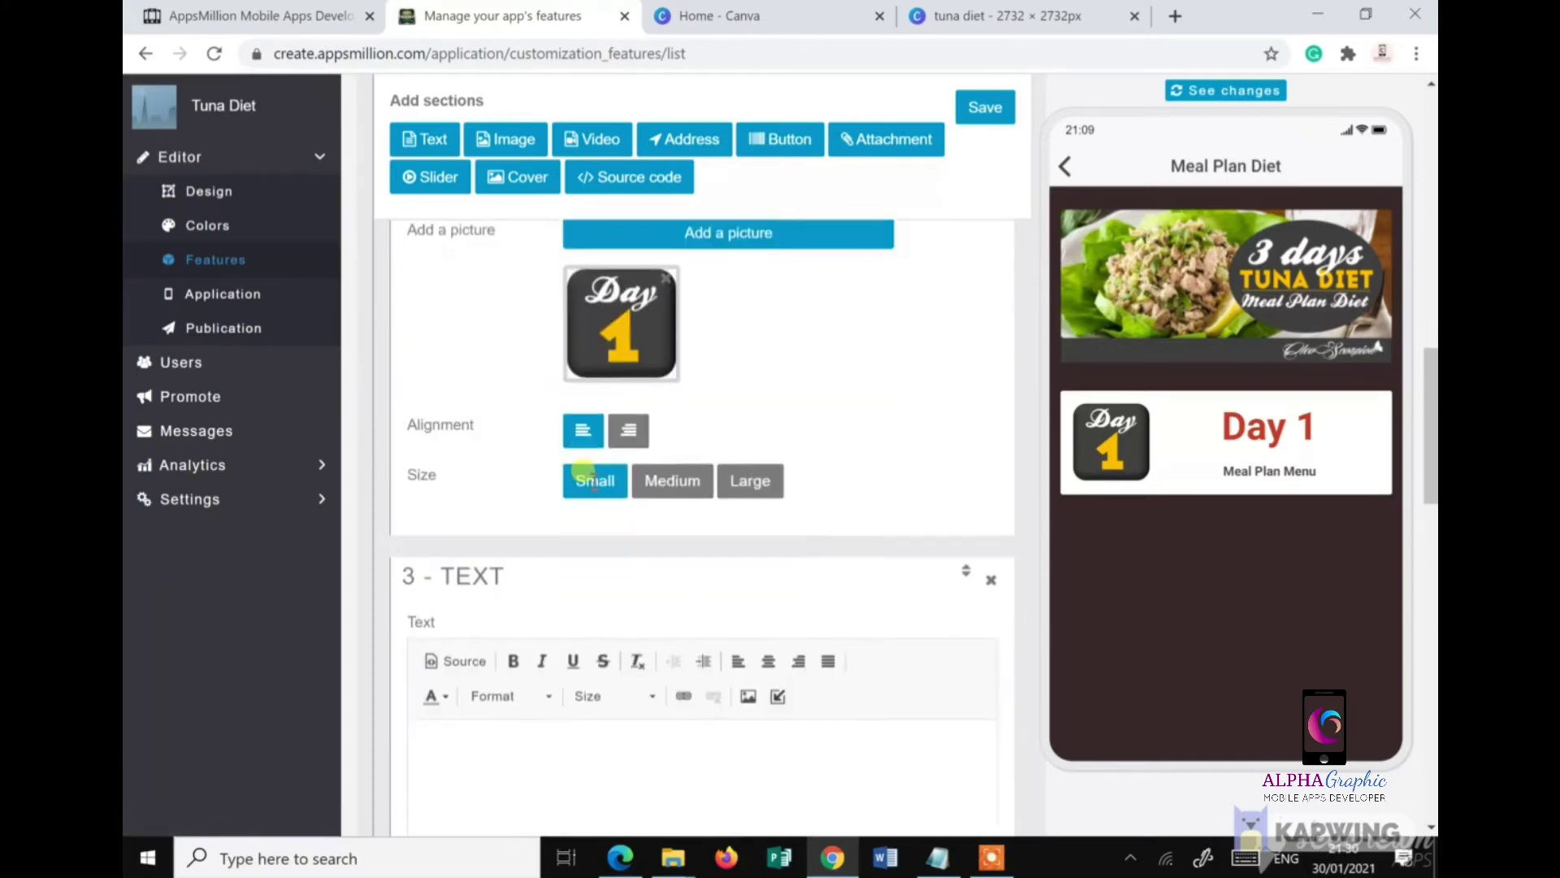
pyautogui.scroll(-3, 584, 472)
pyautogui.click(443, 447)
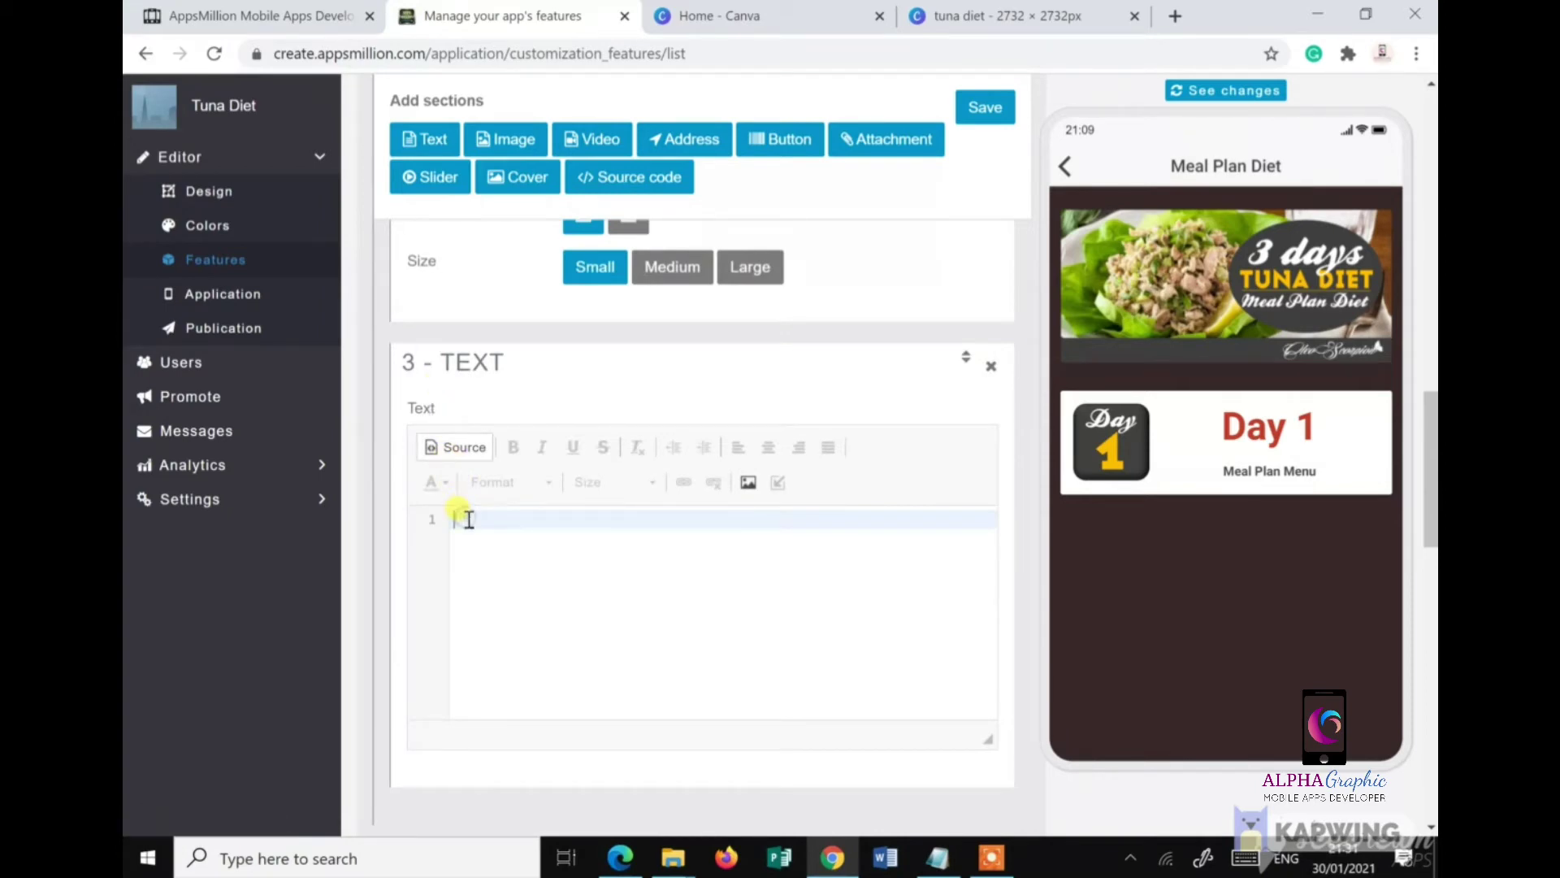
pyautogui.hotkey('ctrl', 'v')
pyautogui.click(462, 449)
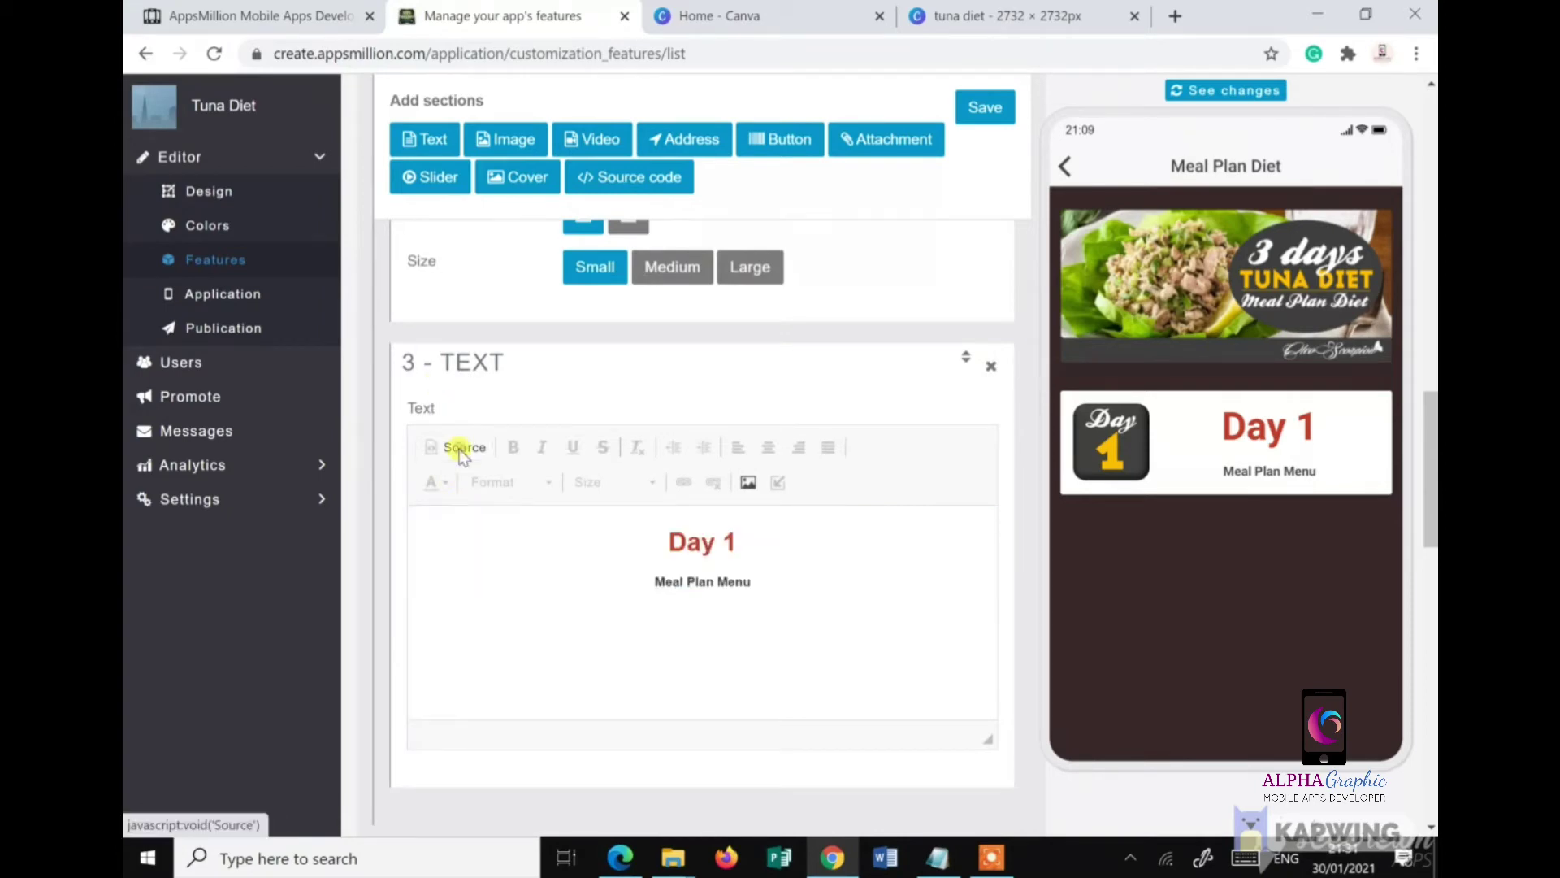
pyautogui.click(746, 544)
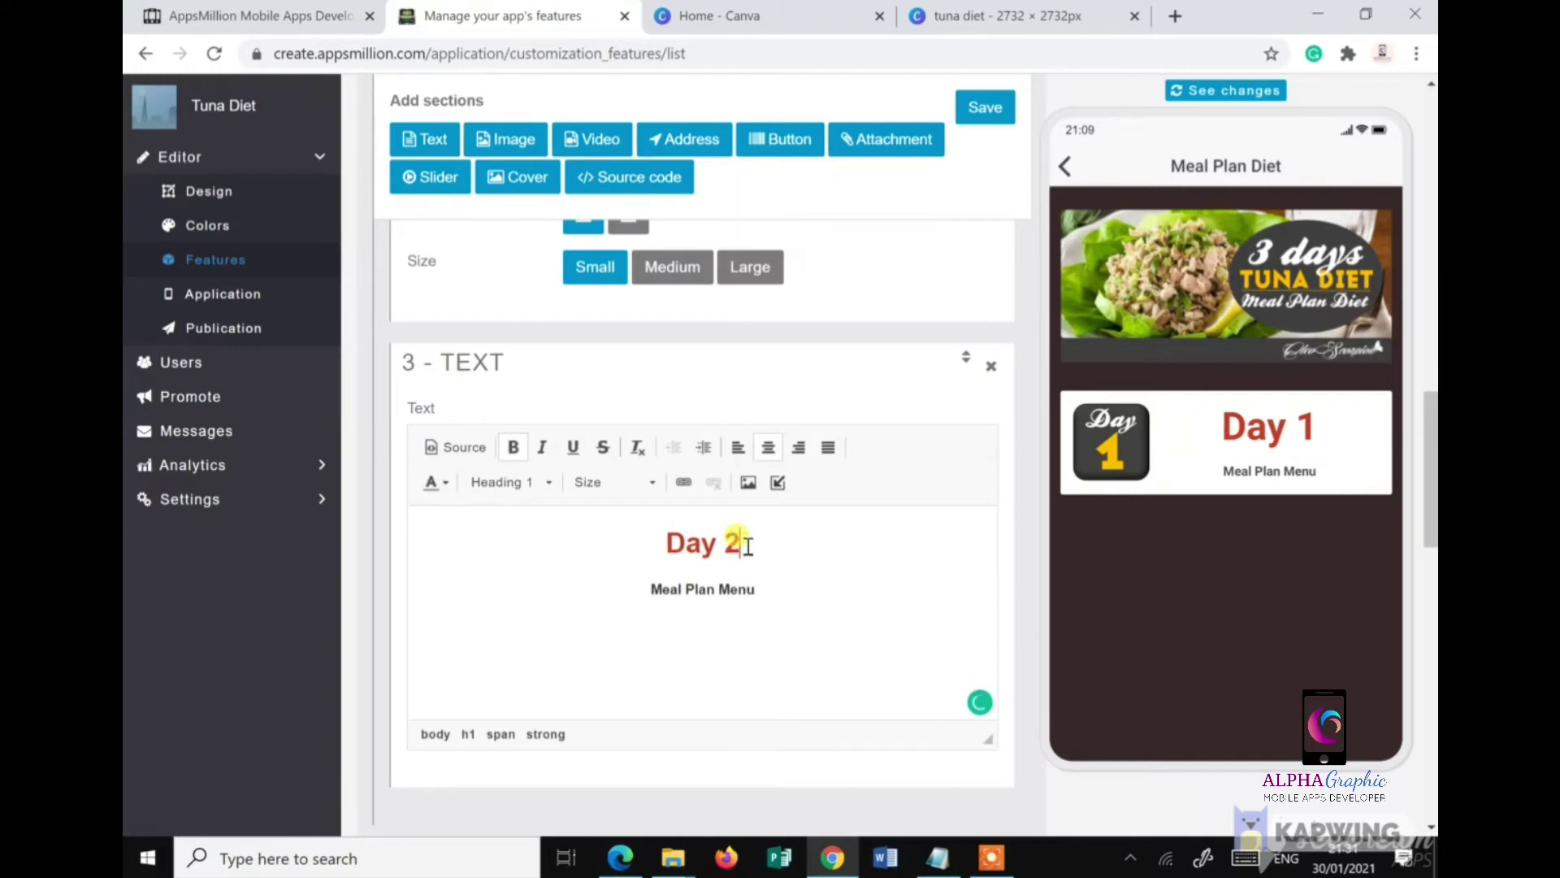
pyautogui.write('2')
# Step: Add the day-2-button picture to the Day 2 text section and save the page
pyautogui.scroll(-4, 732, 546)
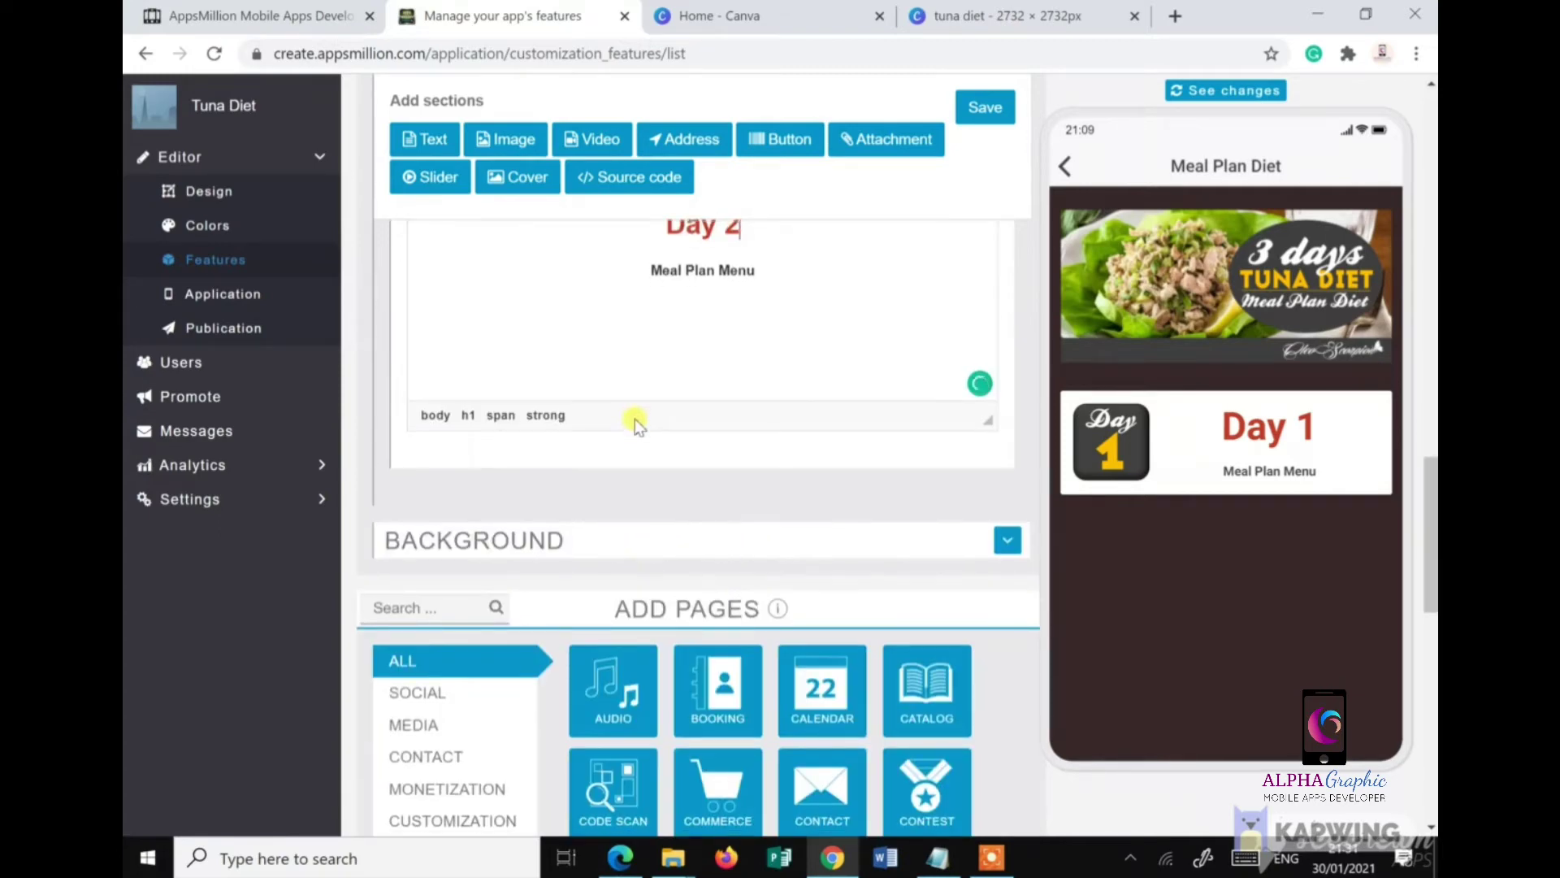
pyautogui.scroll(3, 699, 402)
pyautogui.click(749, 375)
pyautogui.click(697, 675)
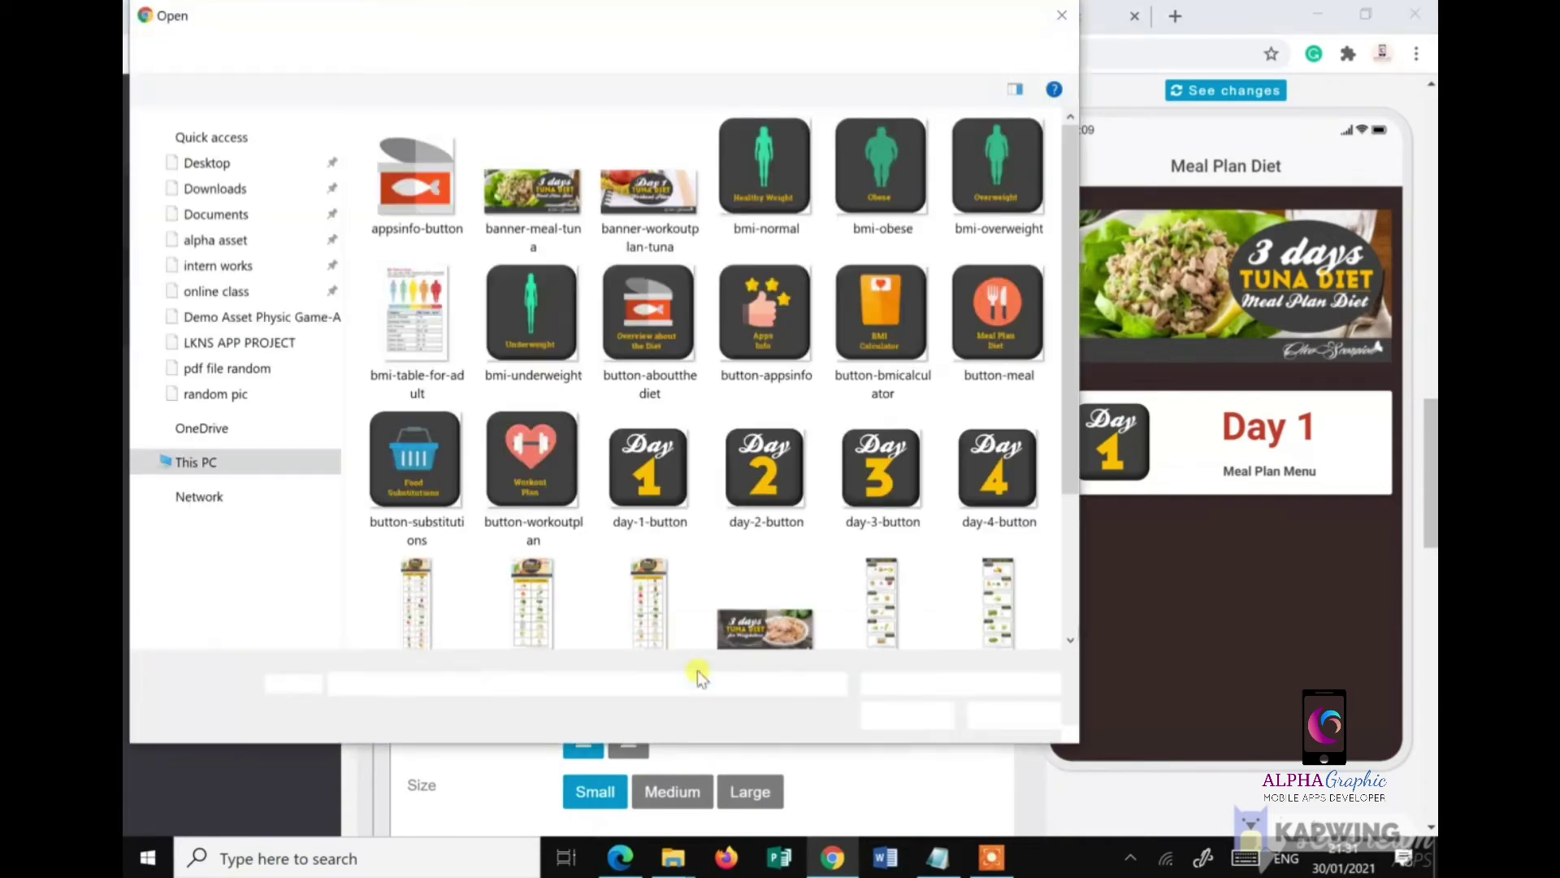
pyautogui.click(738, 479)
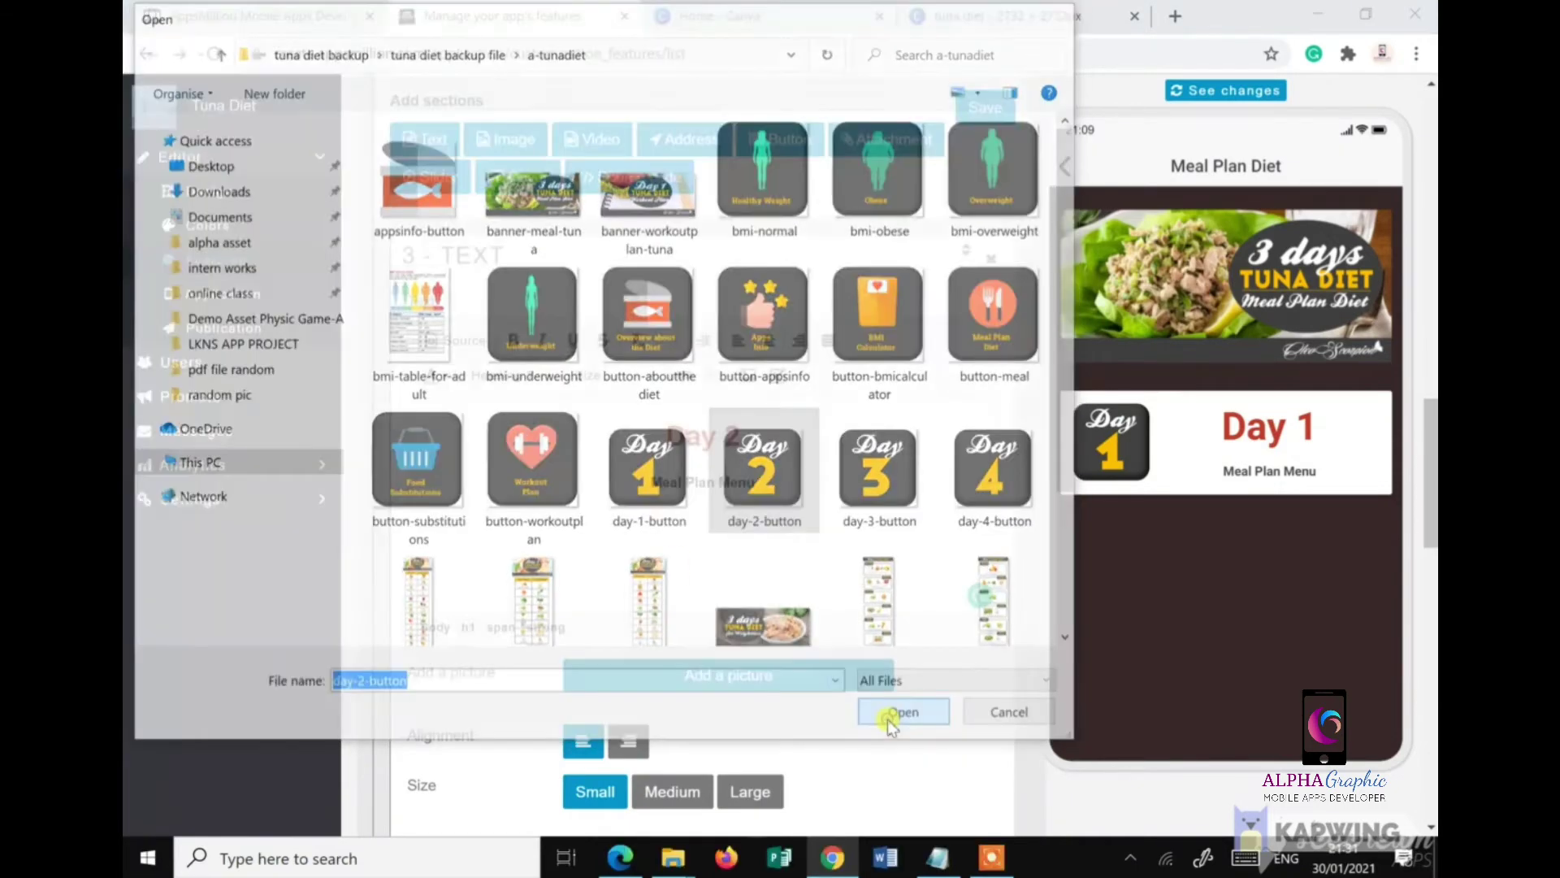
pyautogui.click(899, 716)
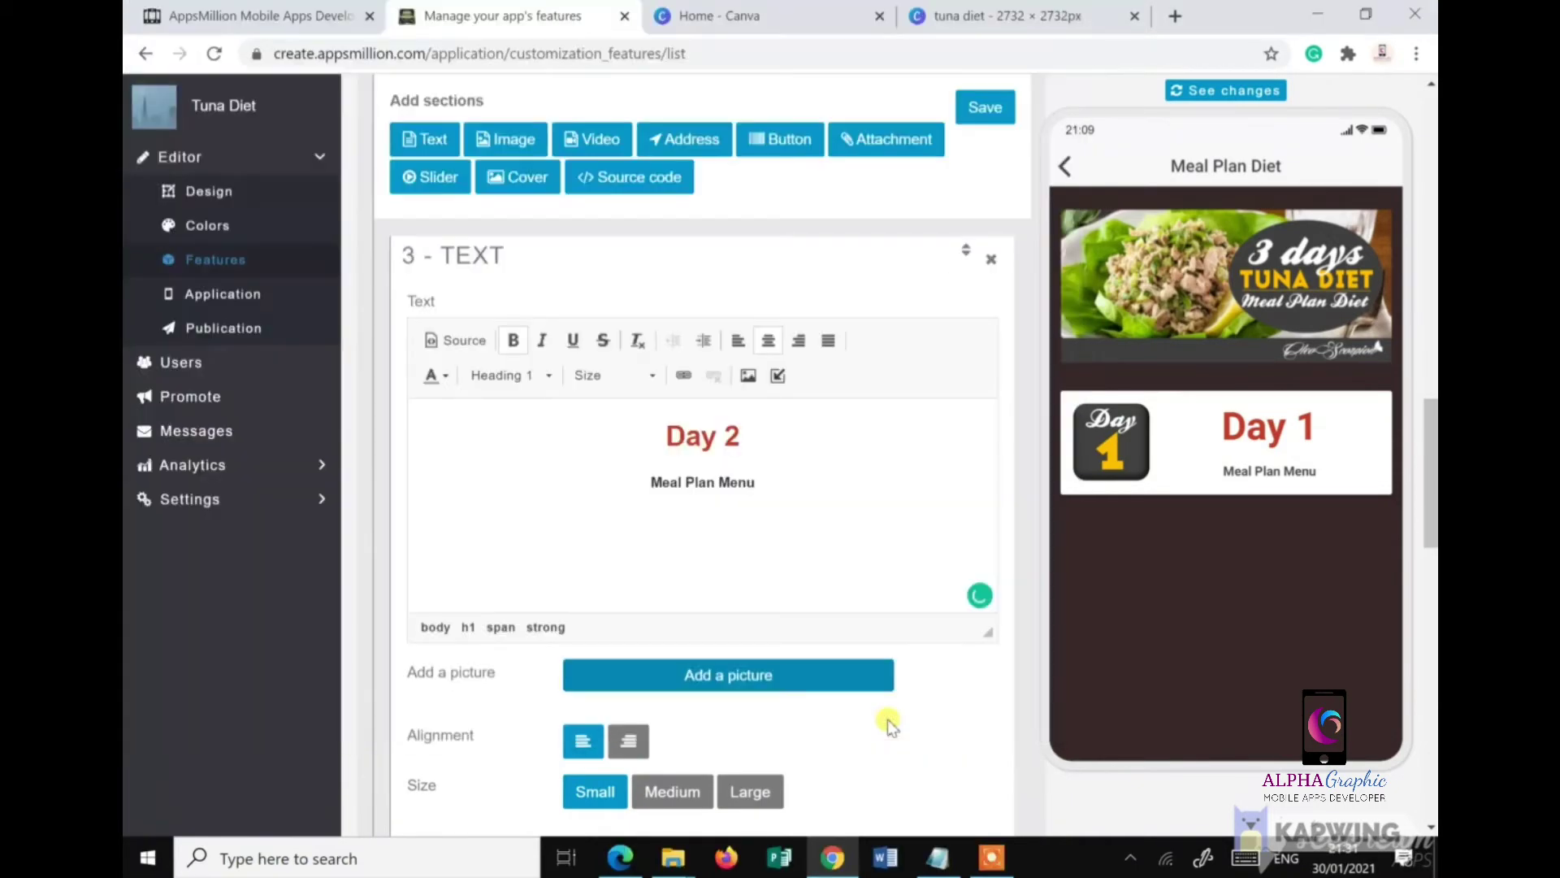
pyautogui.click(1001, 106)
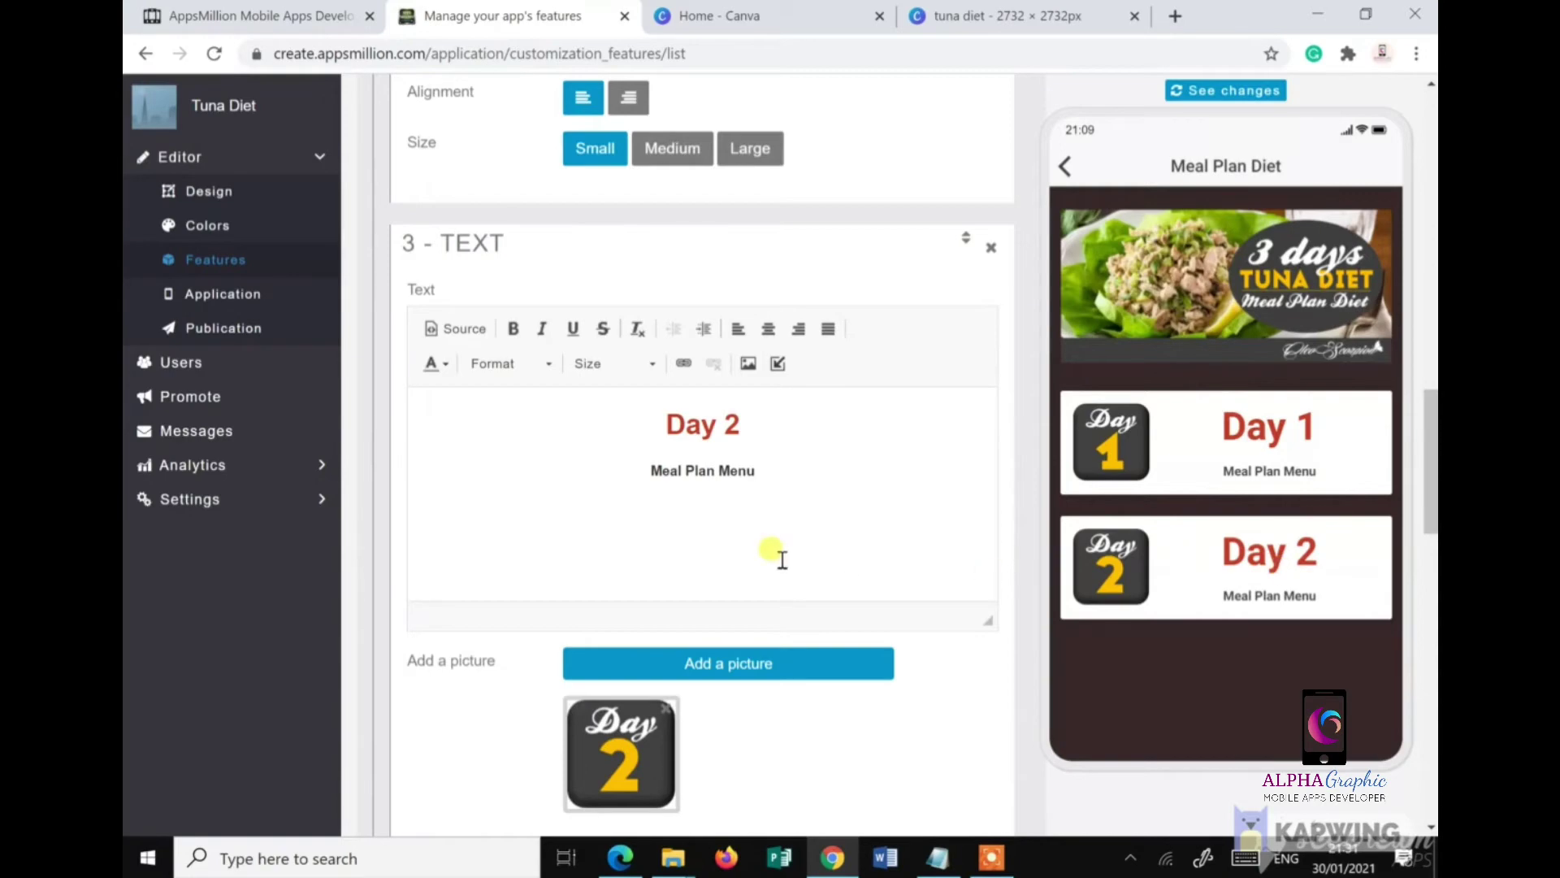
pyautogui.scroll(2, 782, 559)
pyautogui.scroll(-3, 782, 559)
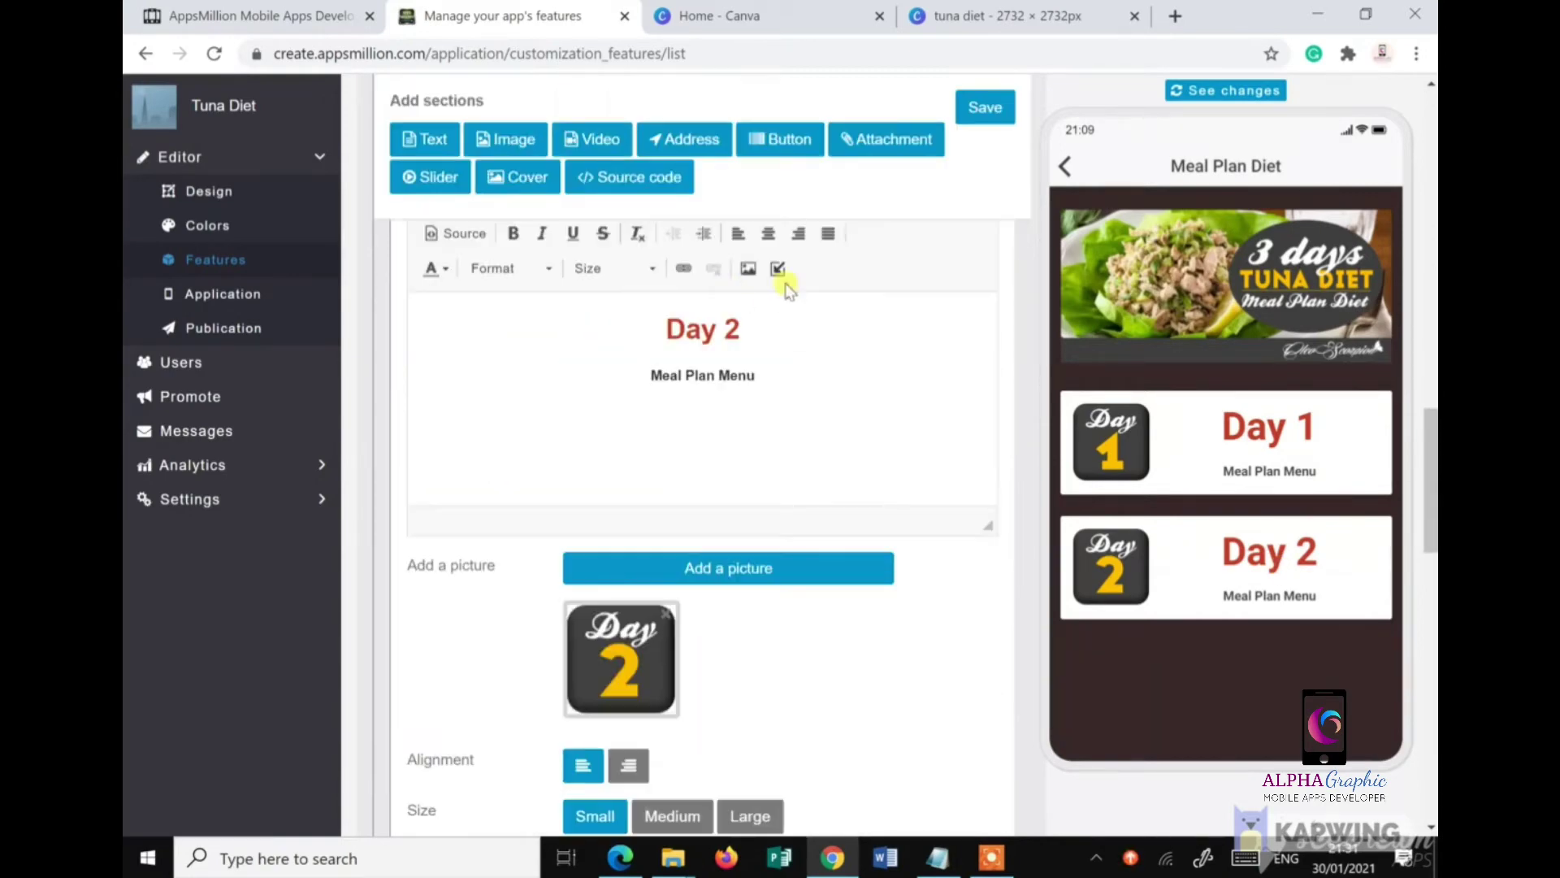
# Step: Add another Text section below the Day 2 section and give it the day-3-button picture
pyautogui.scroll(-8, 837, 305)
pyautogui.scroll(7, 835, 303)
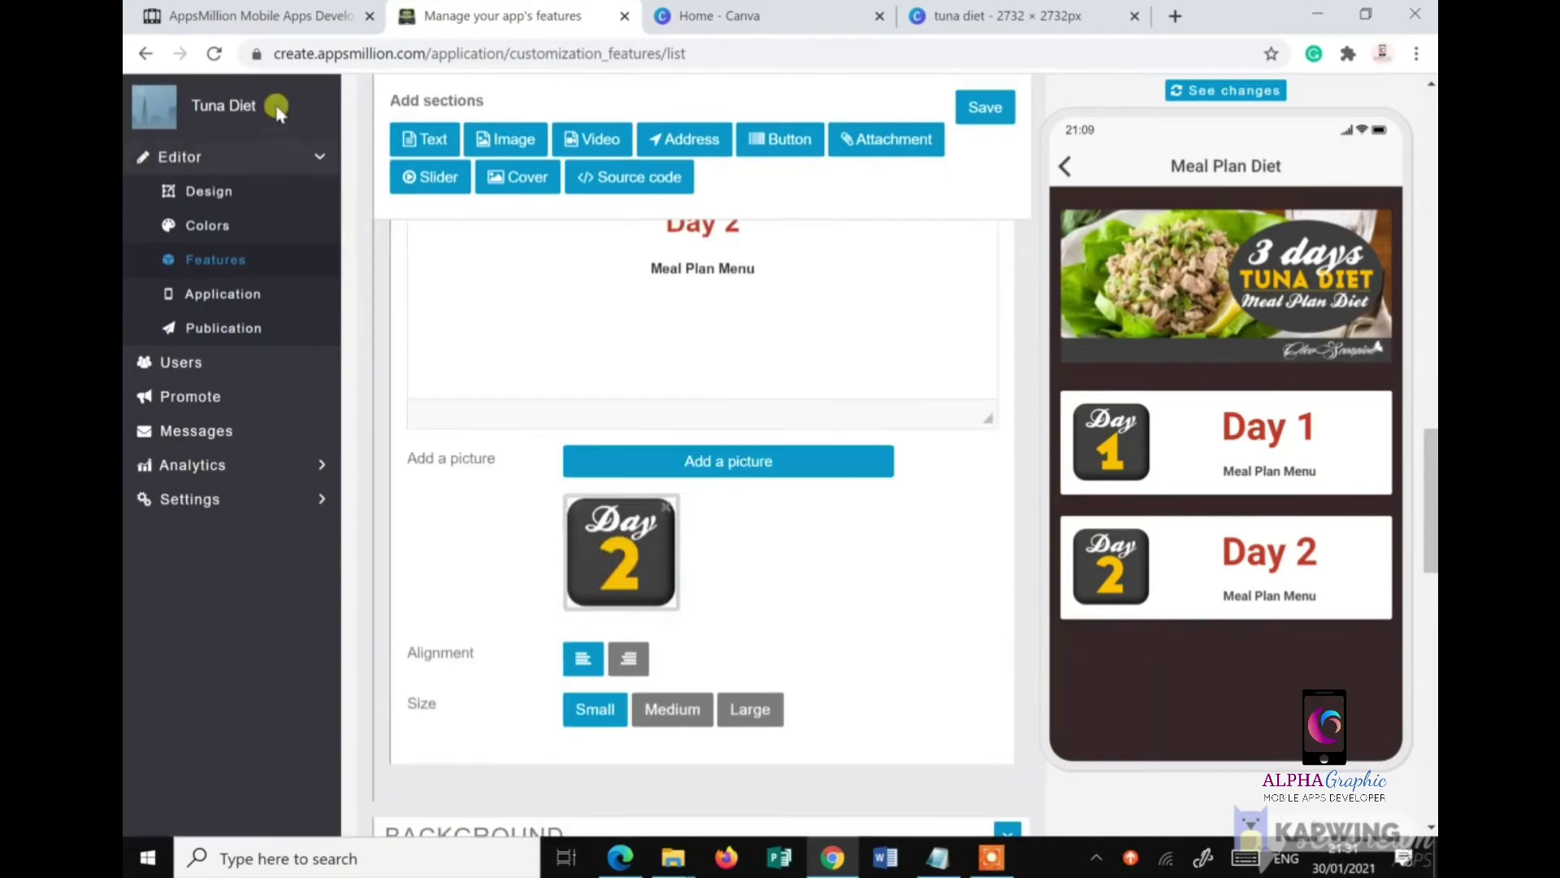
pyautogui.click(435, 145)
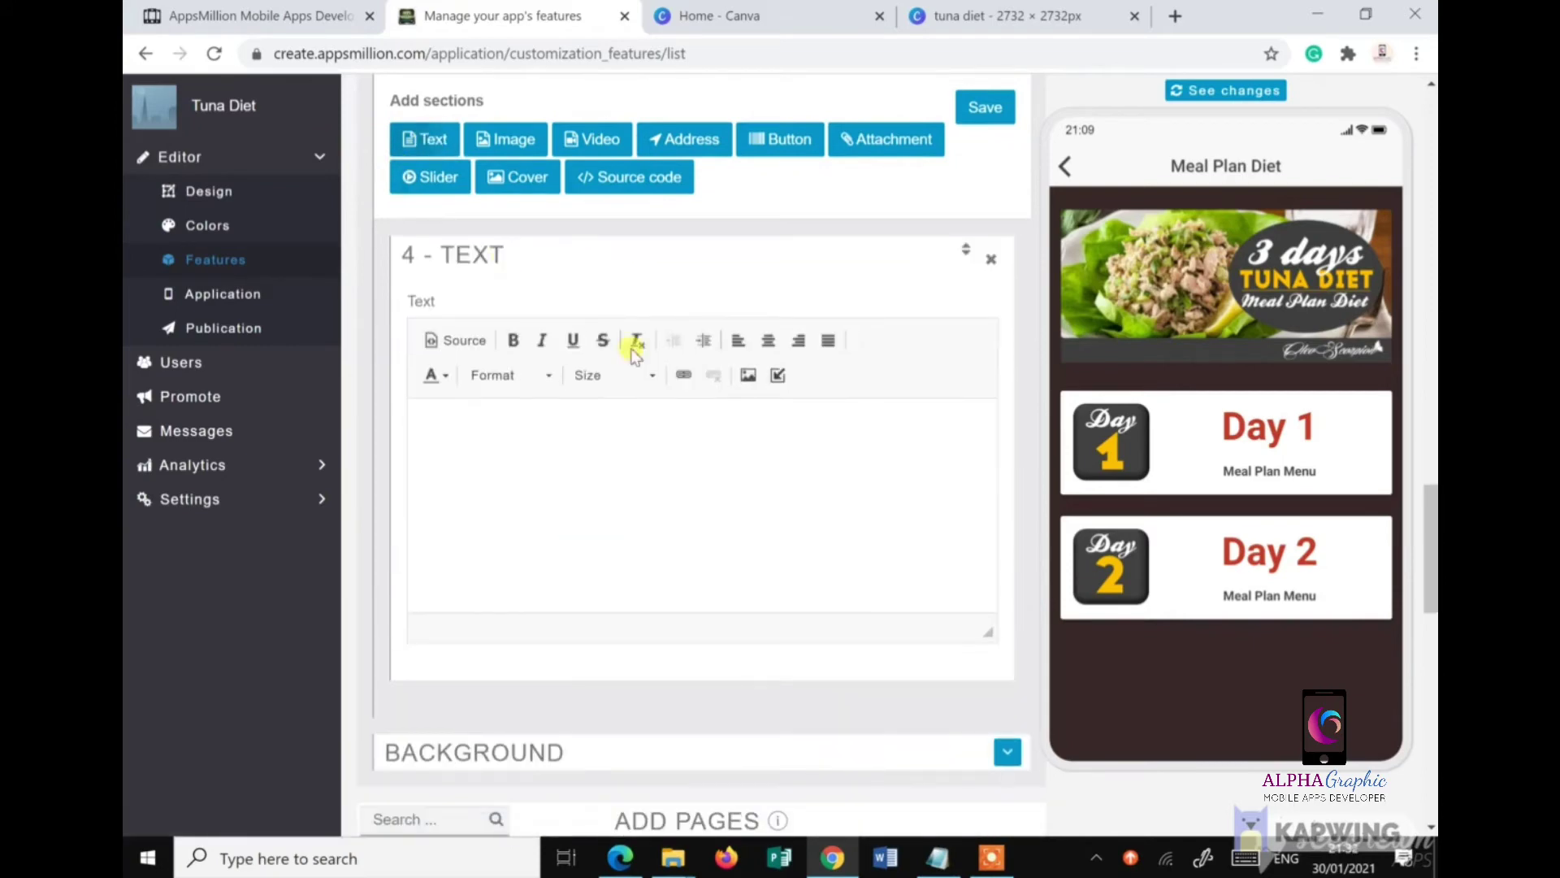
pyautogui.click(748, 376)
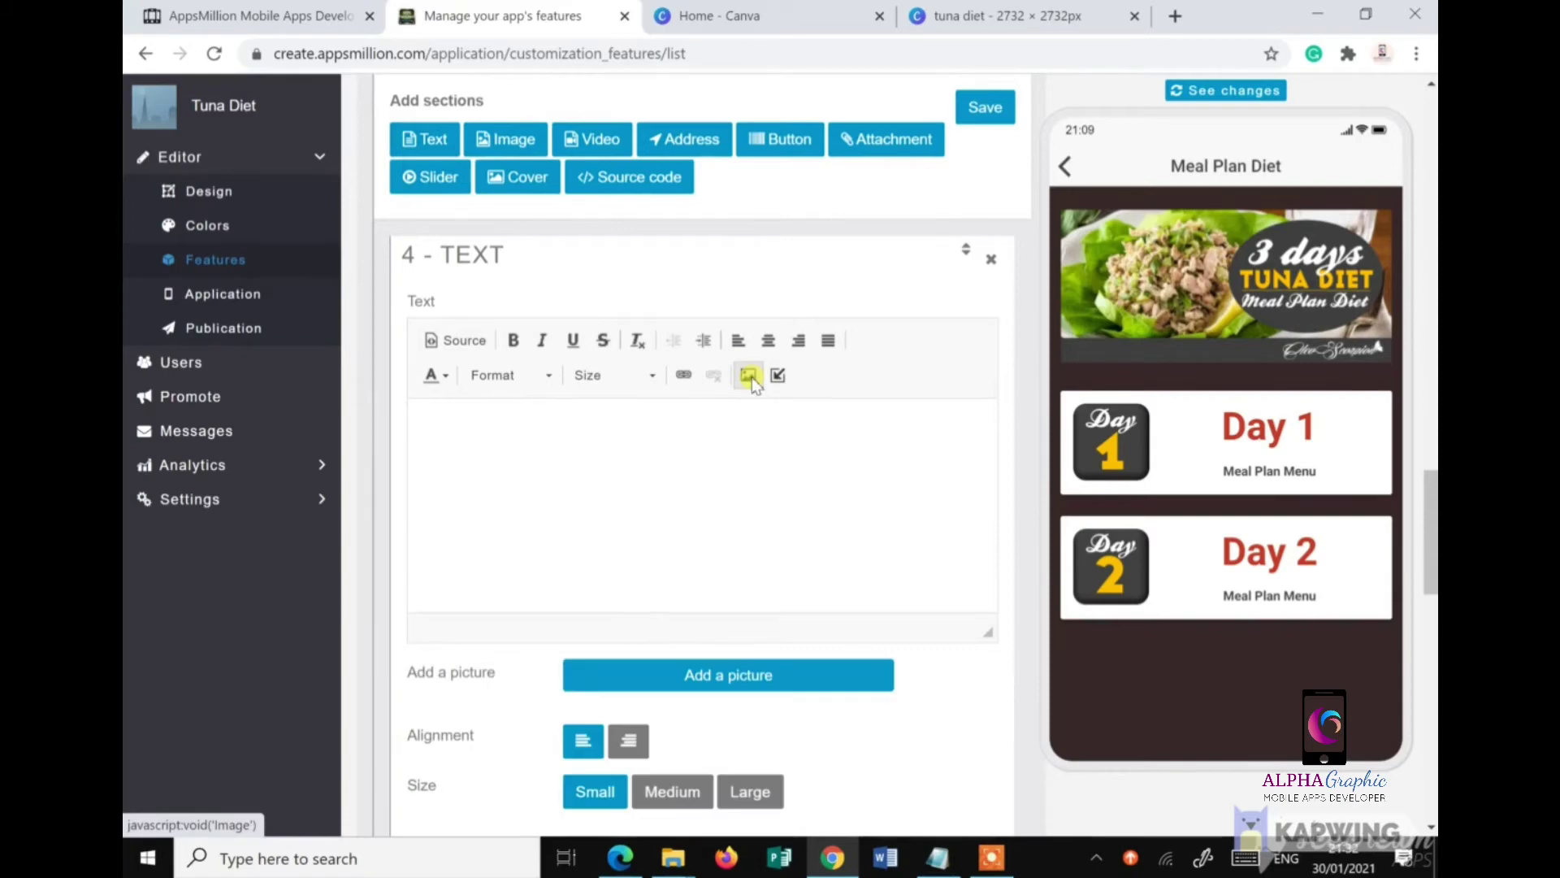
pyautogui.click(752, 675)
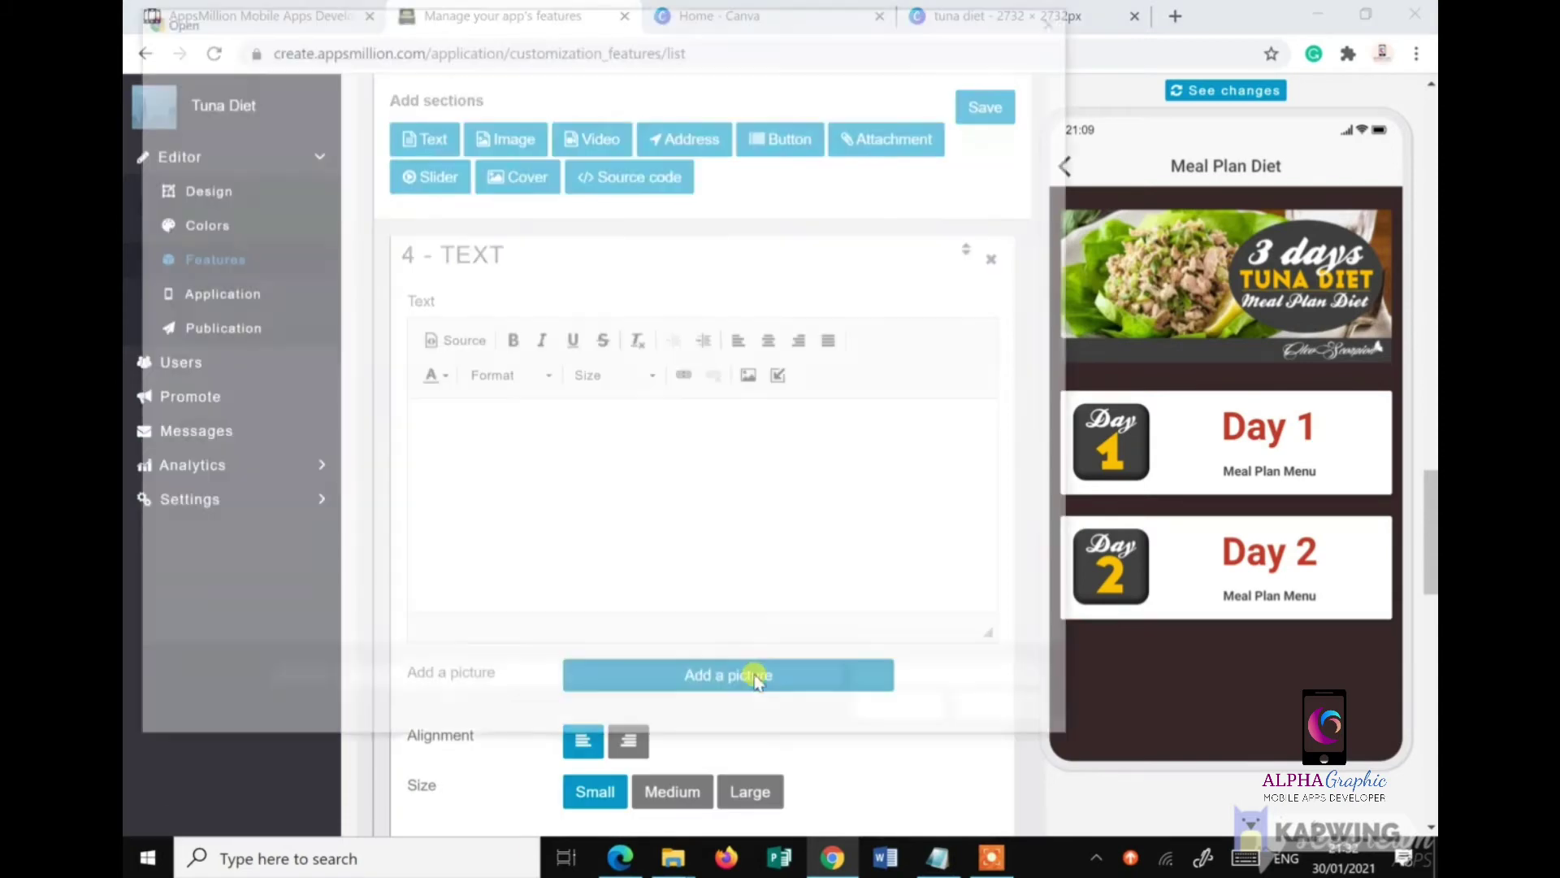
pyautogui.click(892, 467)
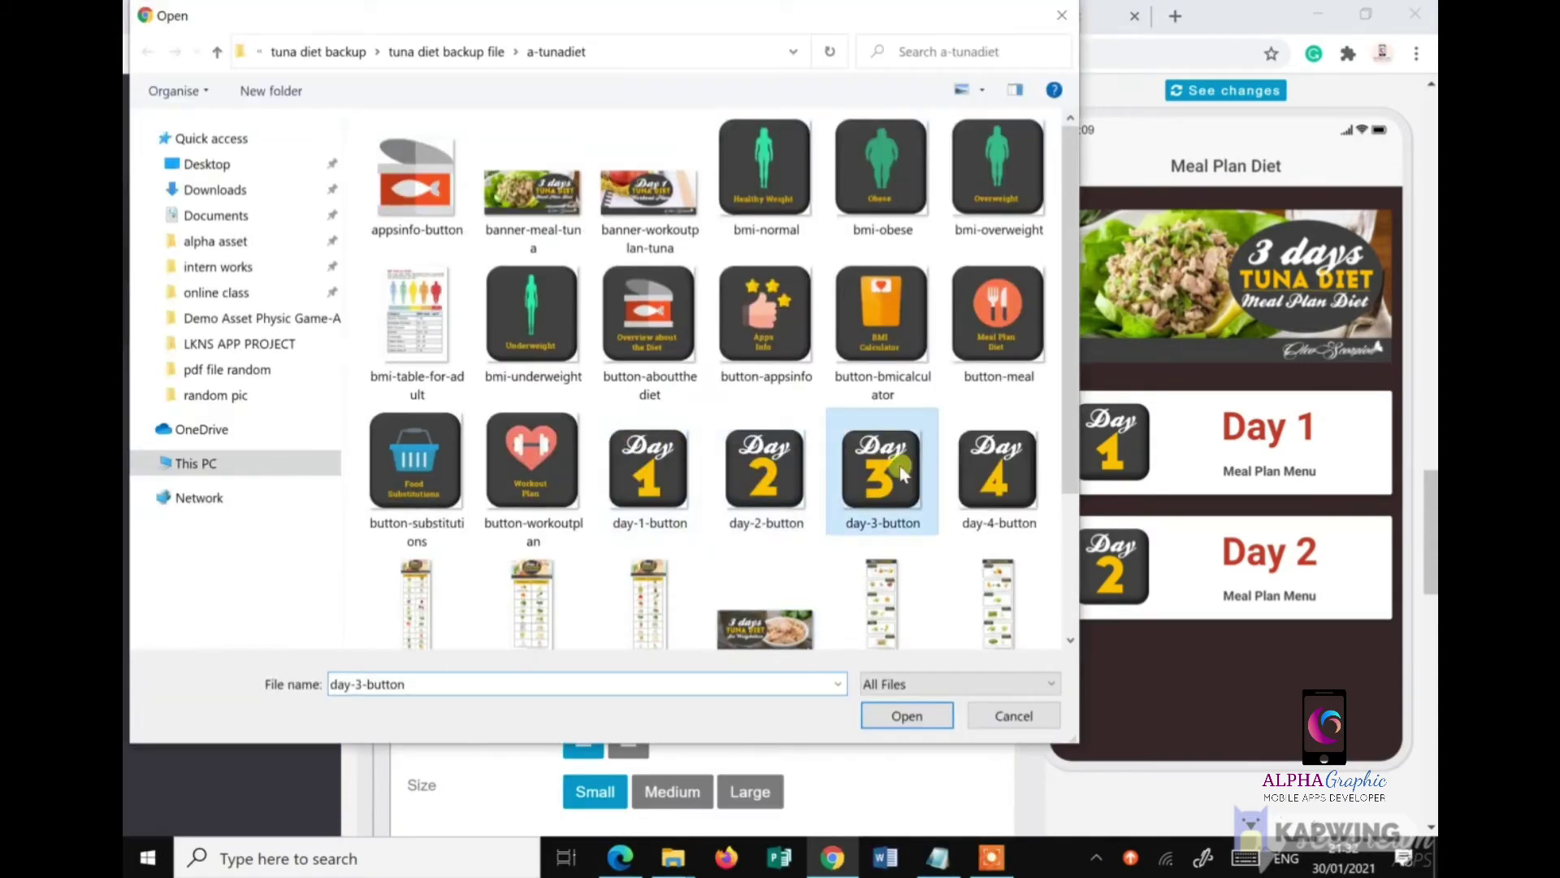
pyautogui.click(892, 725)
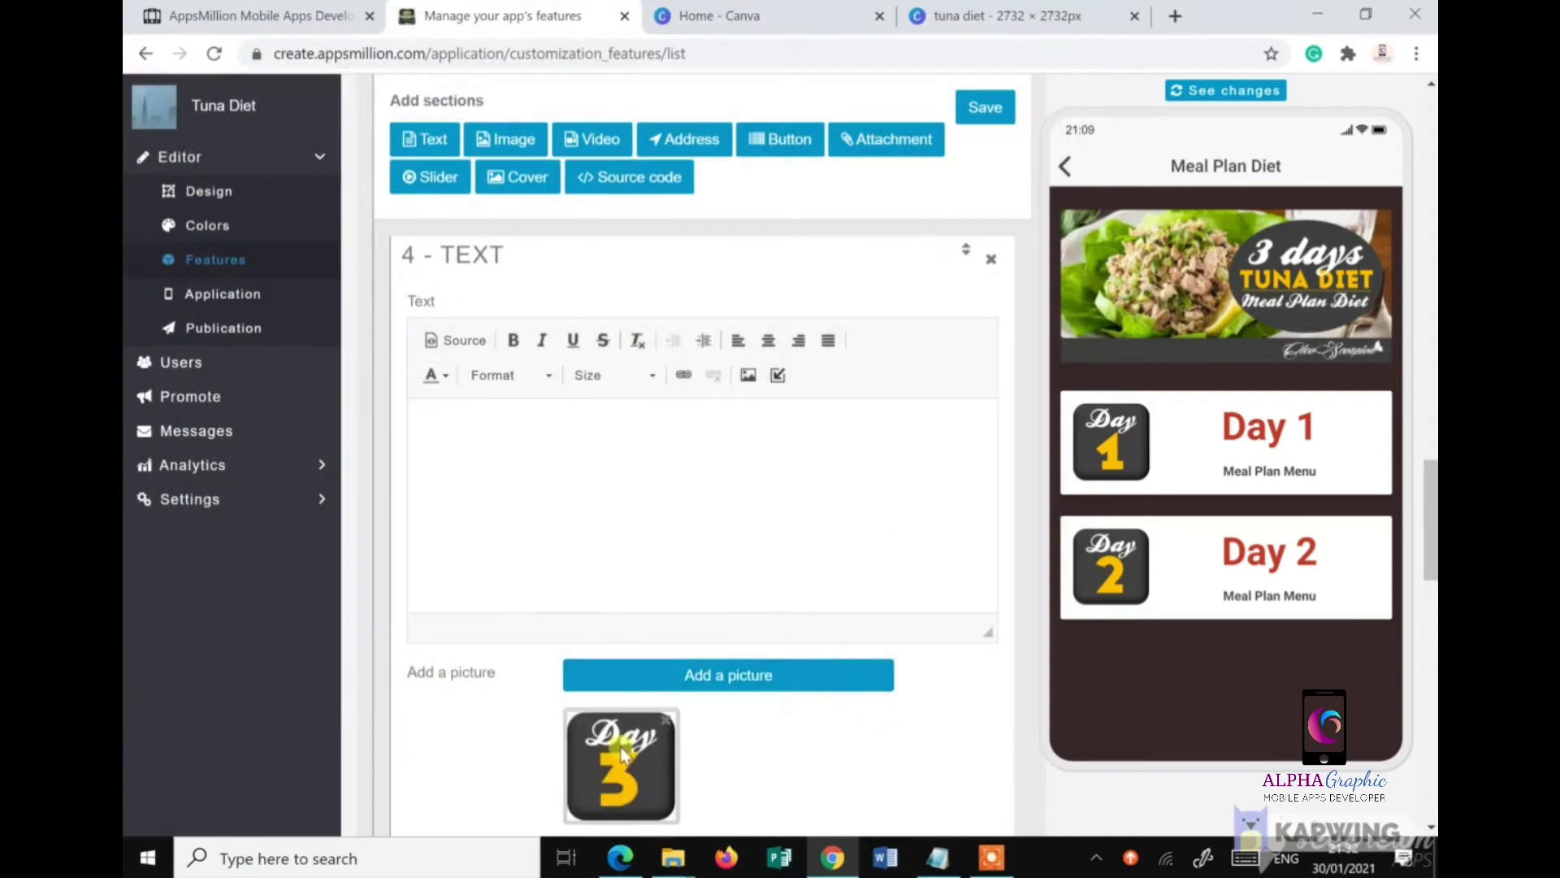
pyautogui.scroll(-1, 766, 740)
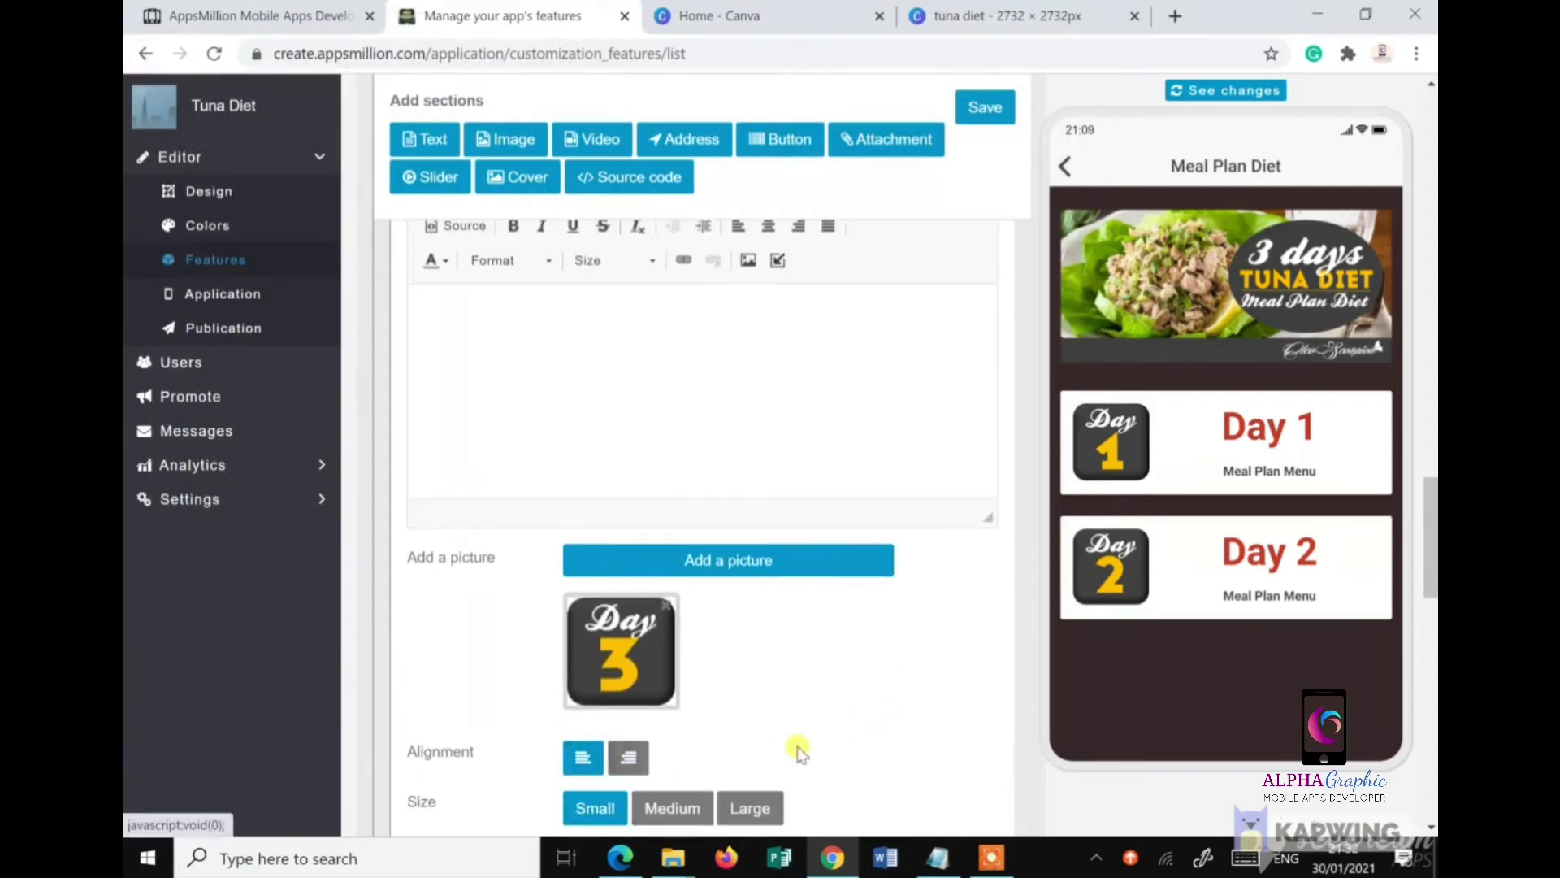
pyautogui.scroll(-2, 798, 742)
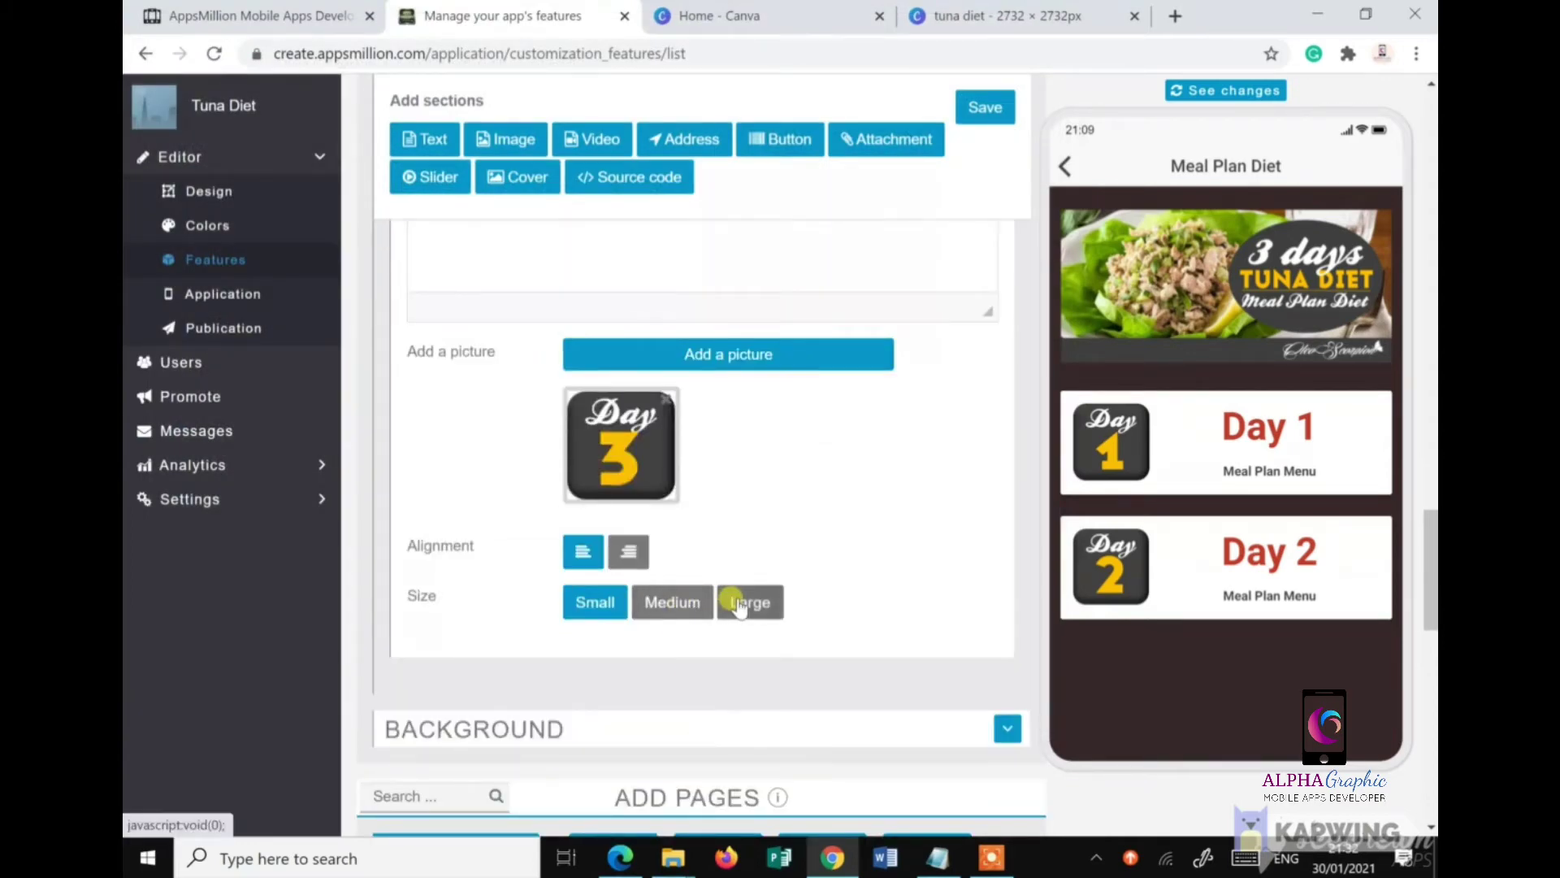
# Step: Copy the Day 2 section's HTML source code and paste it into the source of the new fourth section
pyautogui.scroll(3, 731, 602)
pyautogui.scroll(9, 738, 605)
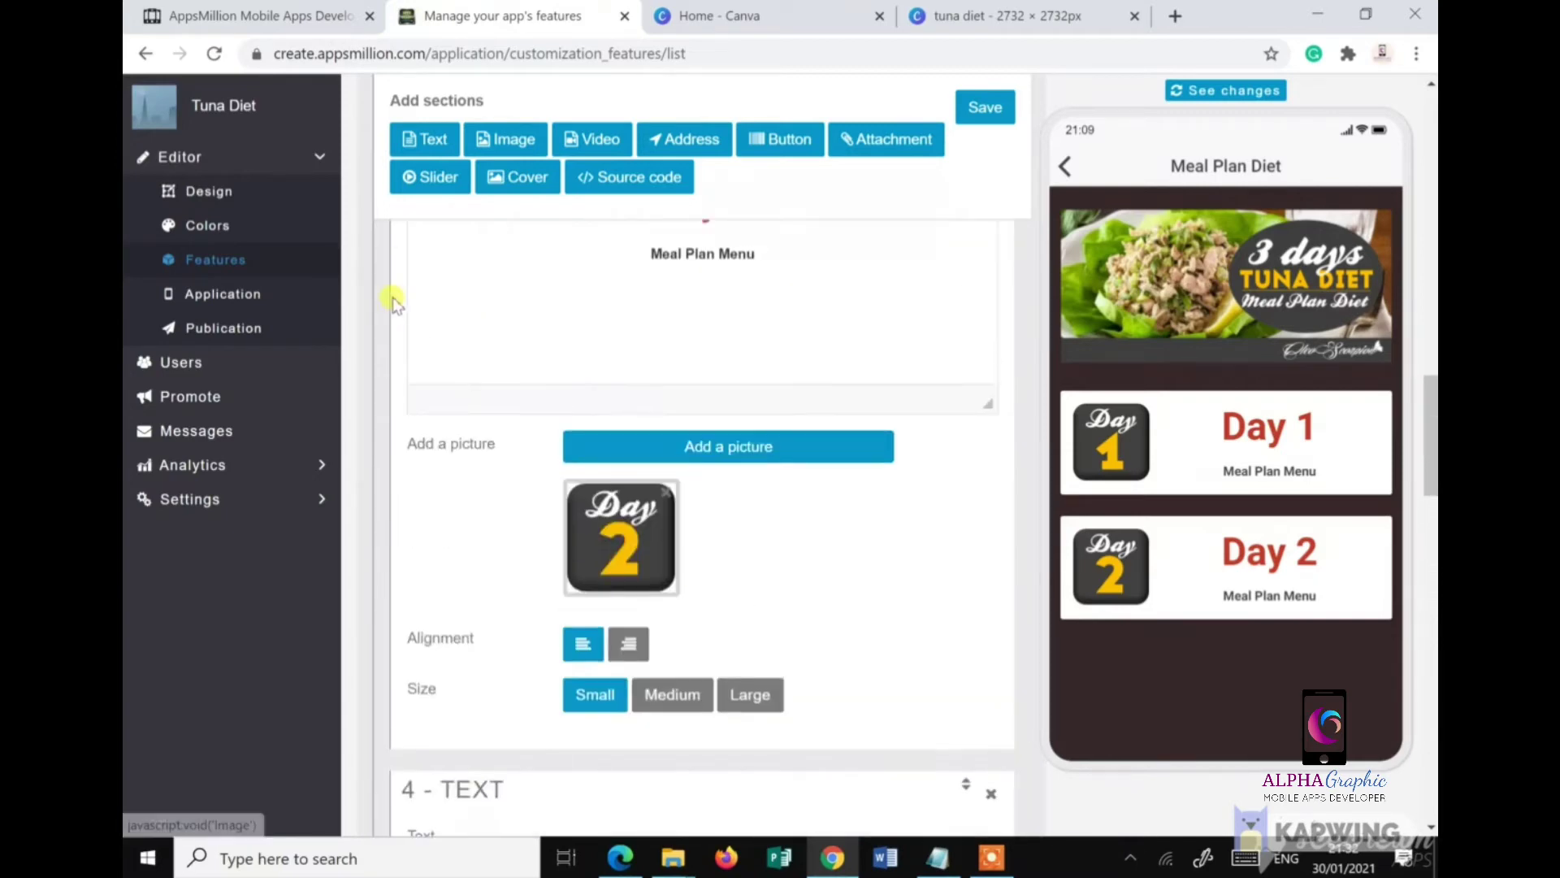
pyautogui.click(437, 325)
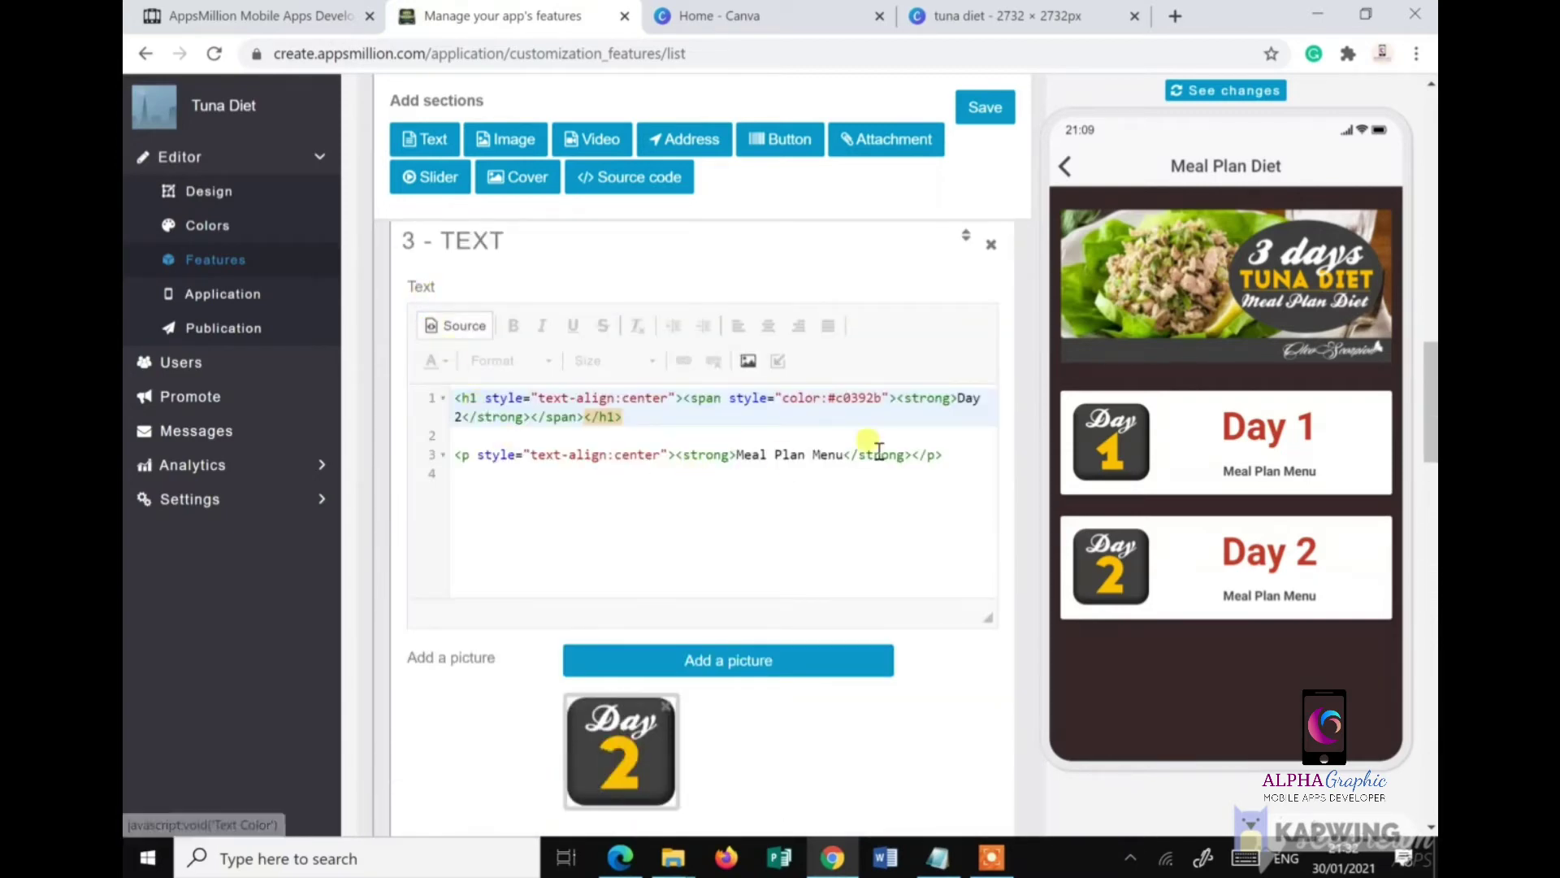
pyautogui.moveTo(947, 455); pyautogui.dragTo(431, 373)
pyautogui.hotkey('ctrl', 'c')
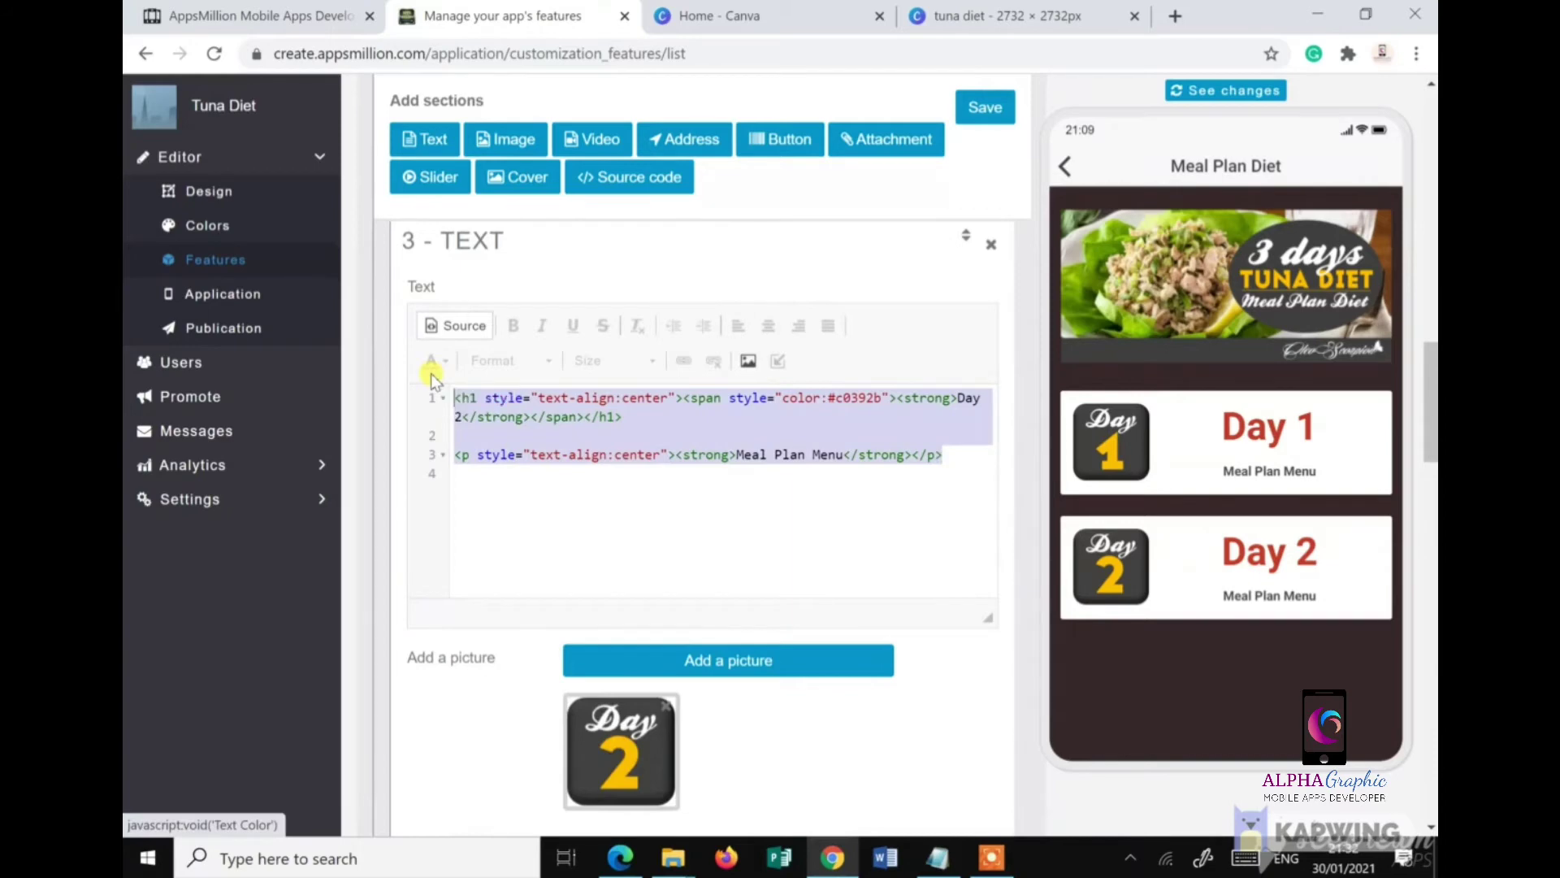
pyautogui.scroll(-6, 482, 579)
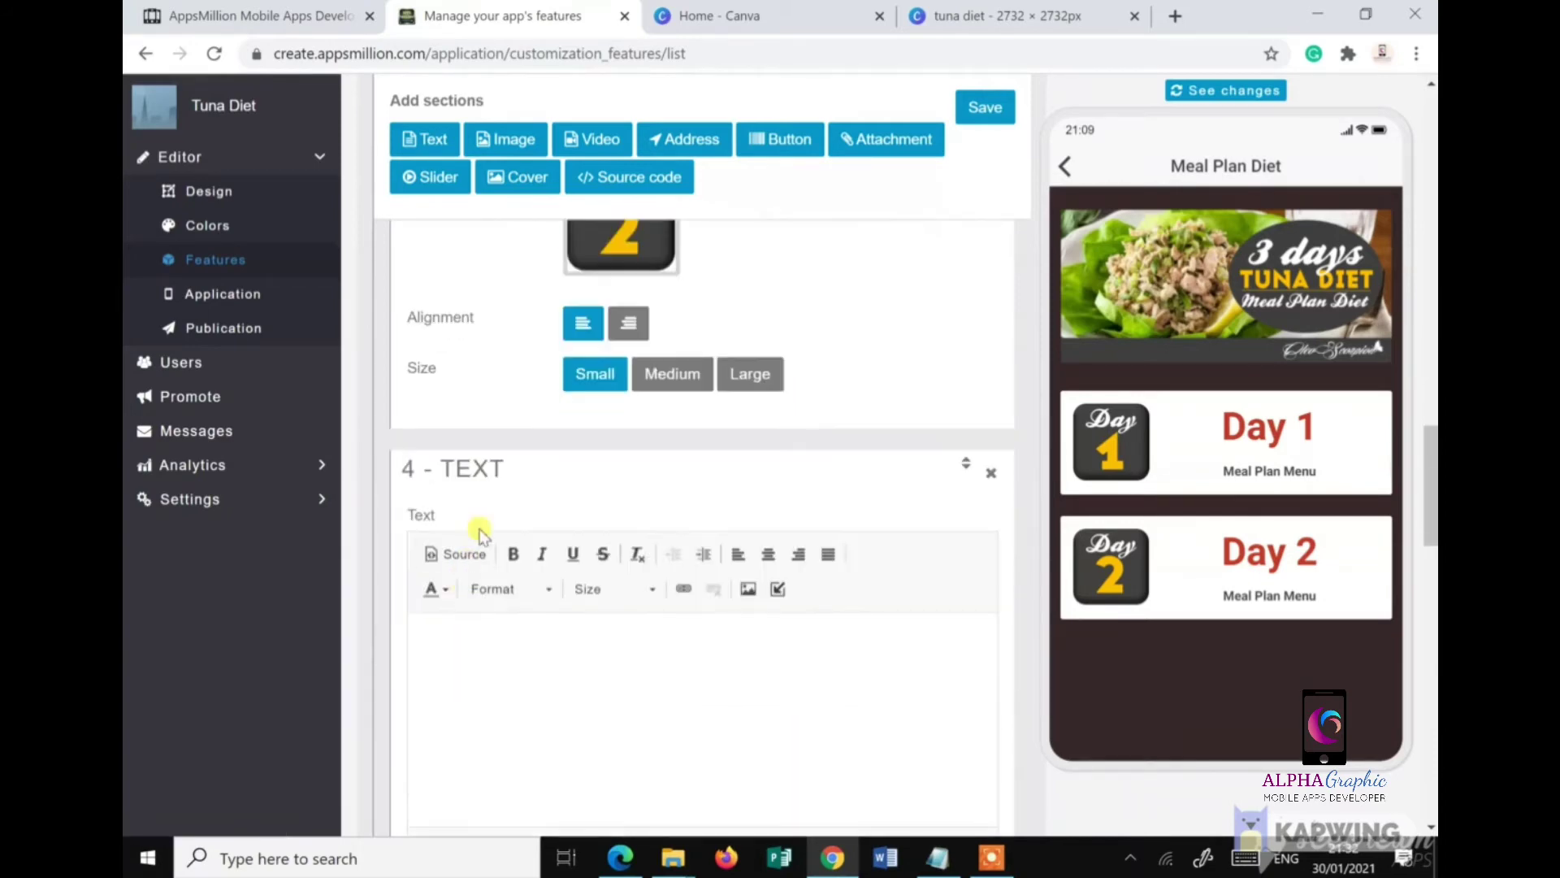
pyautogui.click(476, 559)
pyautogui.hotkey('ctrl', 'v')
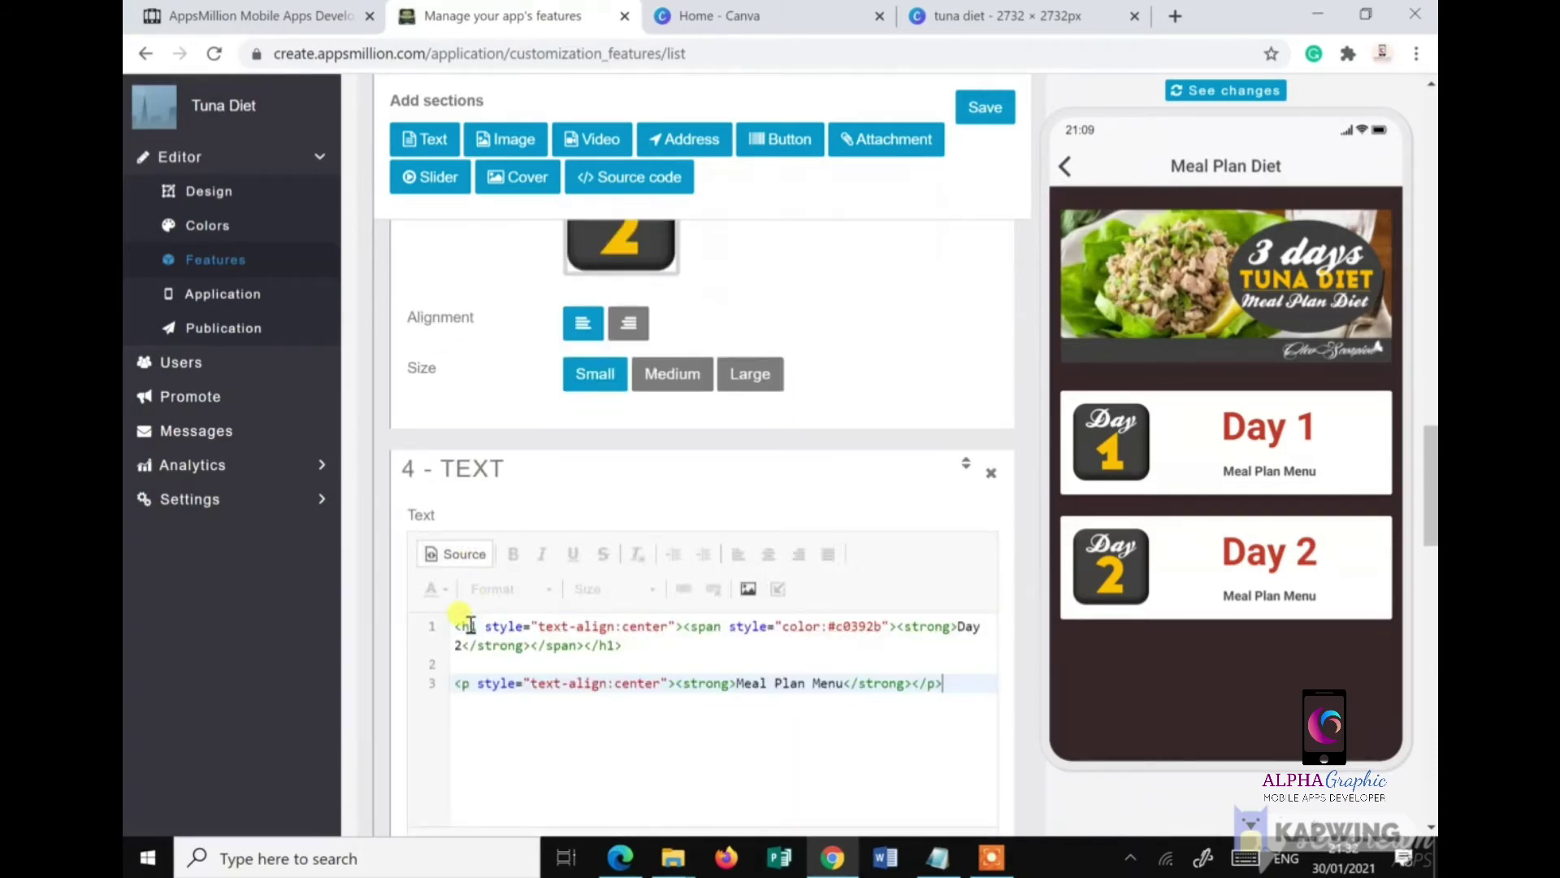
pyautogui.click(451, 555)
pyautogui.scroll(-3, 599, 599)
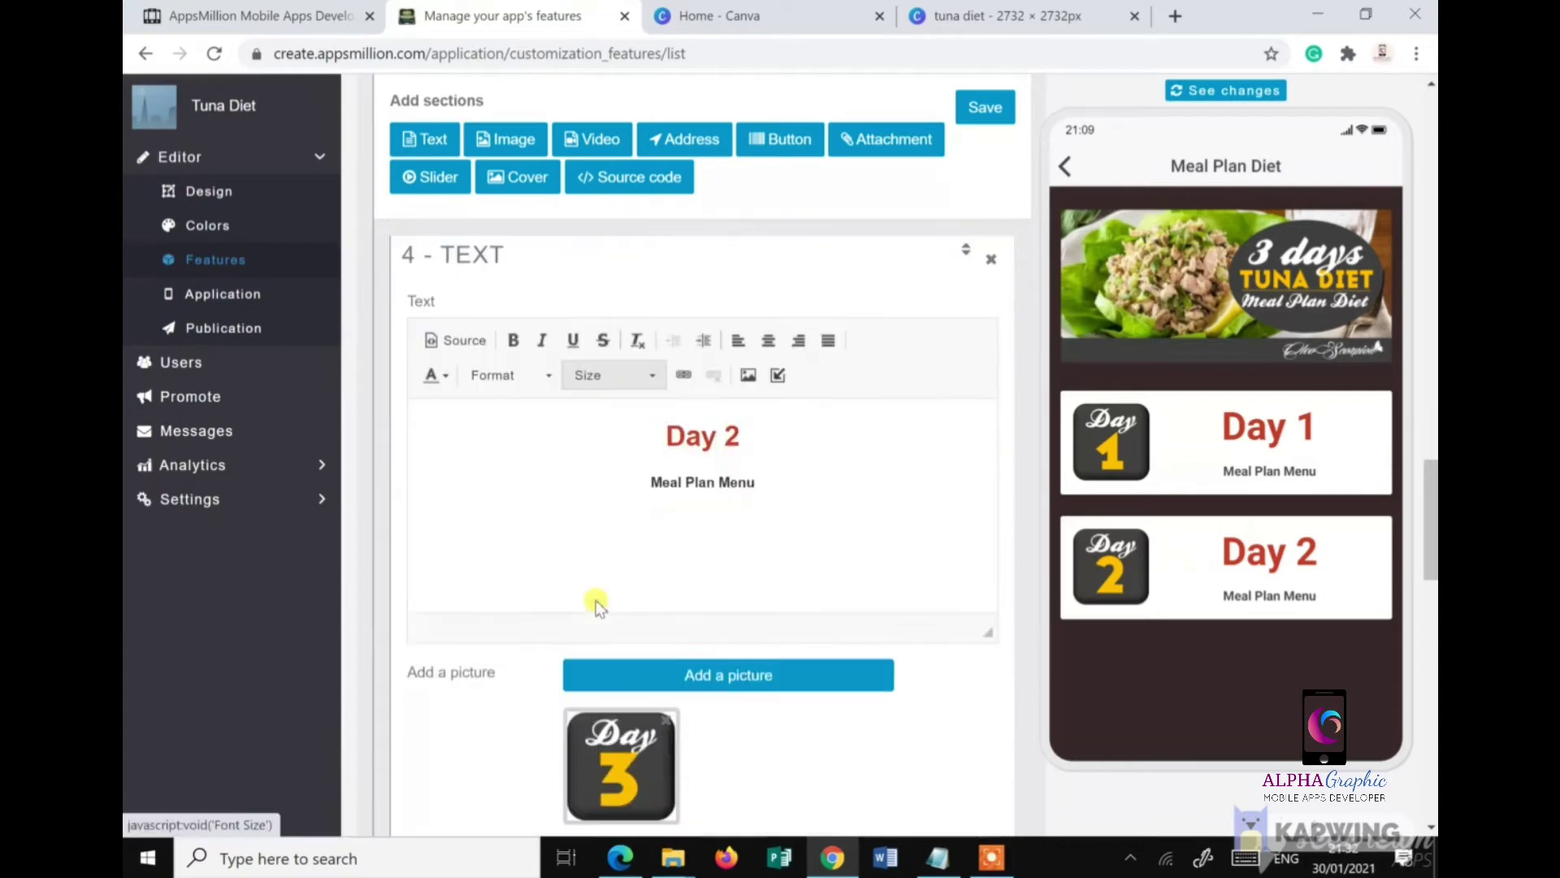
# Step: Change the fourth section's heading to "Day 3" and save the page
pyautogui.click(746, 439)
pyautogui.press('BackSpace')
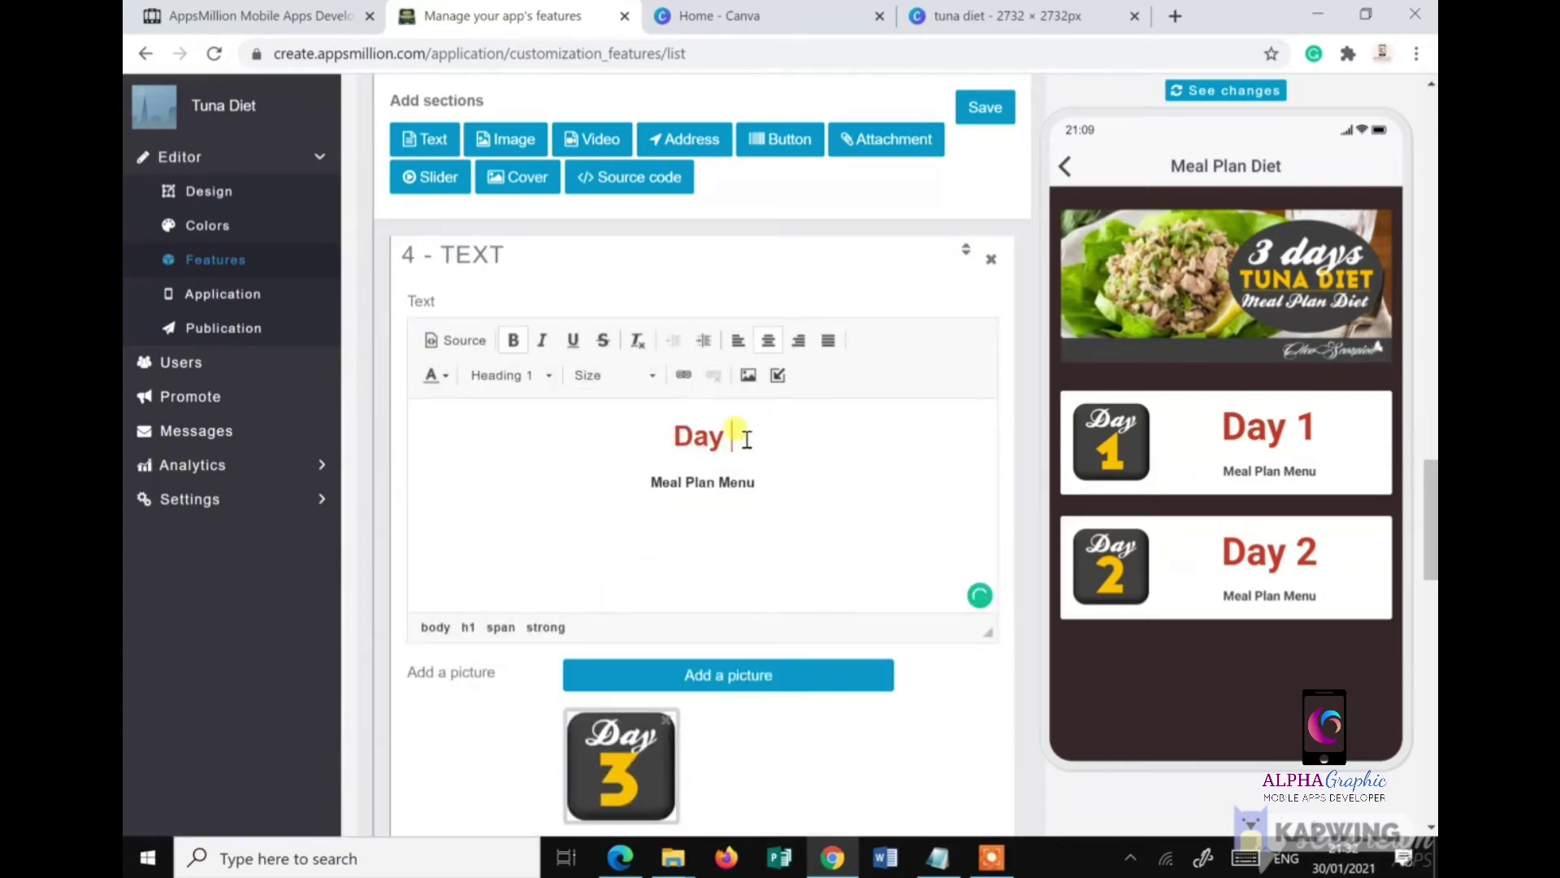
pyautogui.write('3')
pyautogui.click(969, 108)
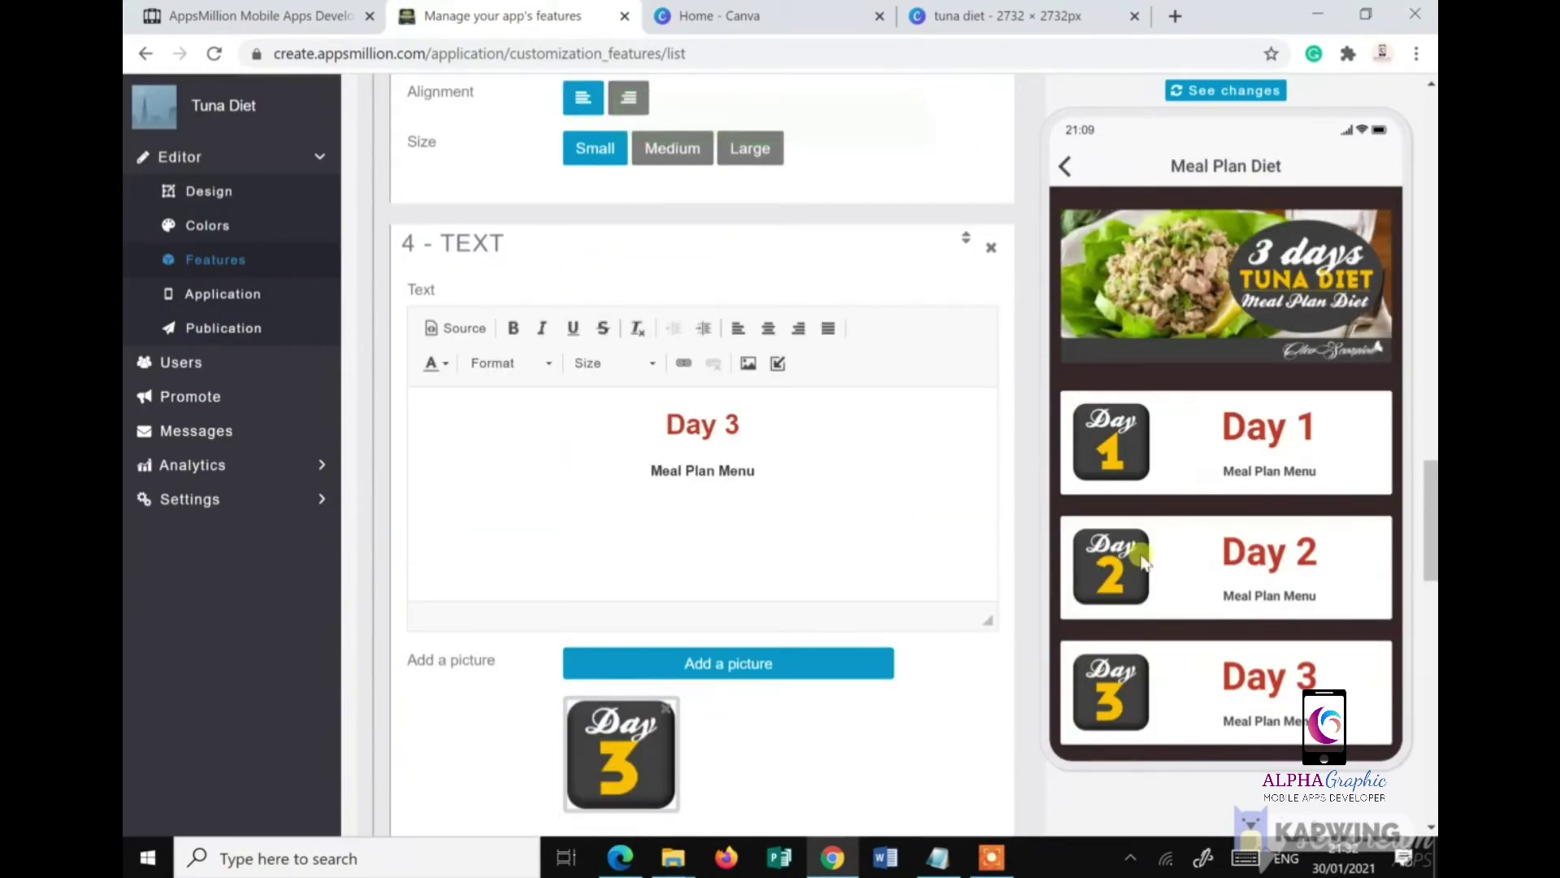
# Step: Check the content page list in Notepad and add a fifth section of type Text filled with the copied source code
pyautogui.scroll(5, 585, 393)
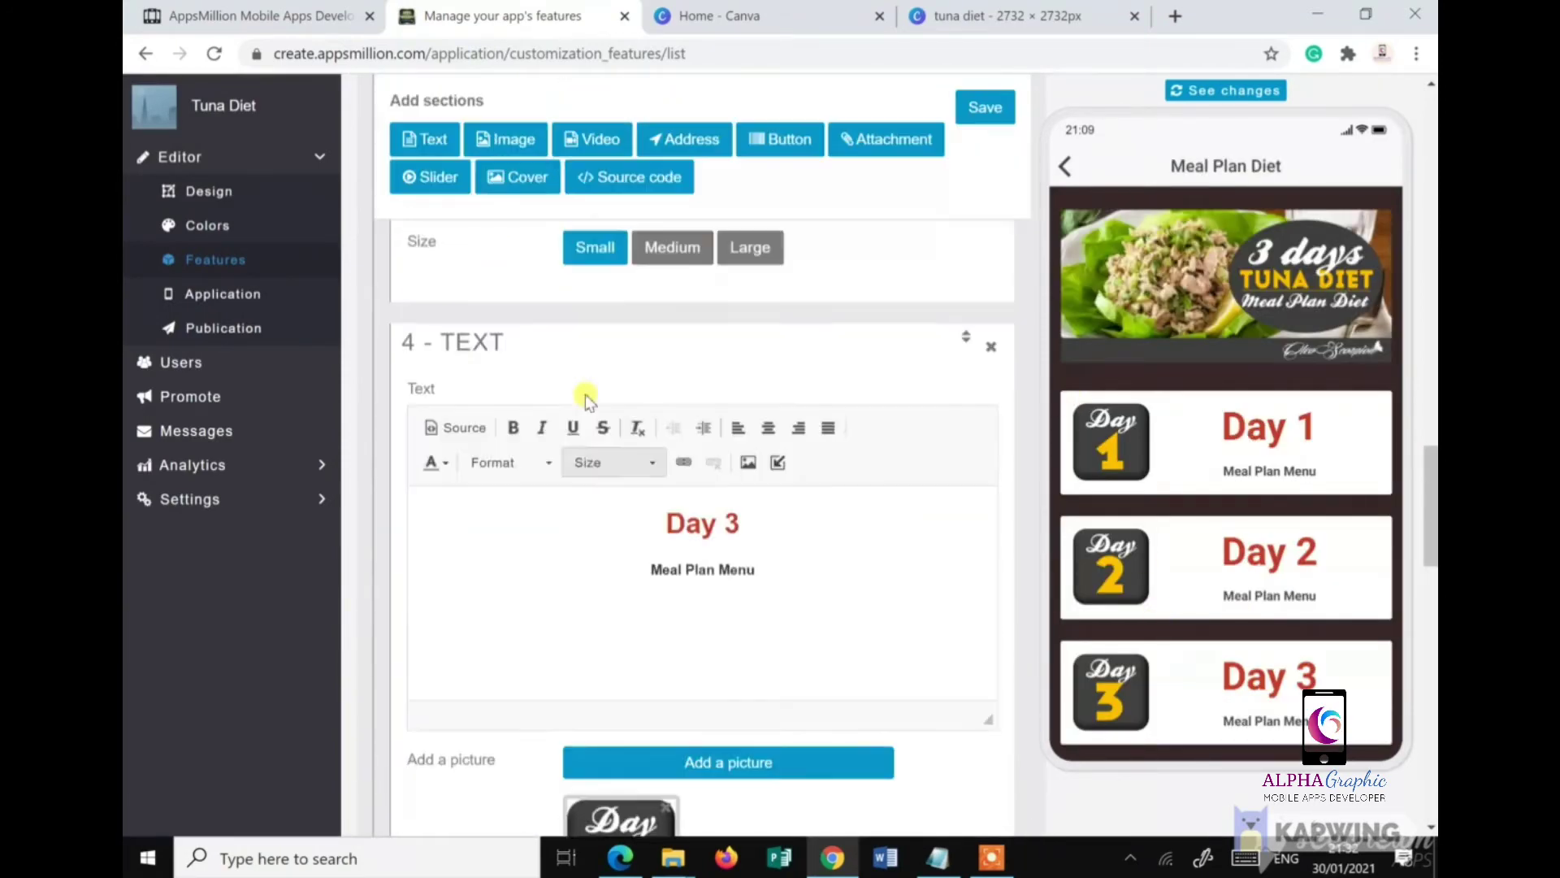
pyautogui.click(937, 857)
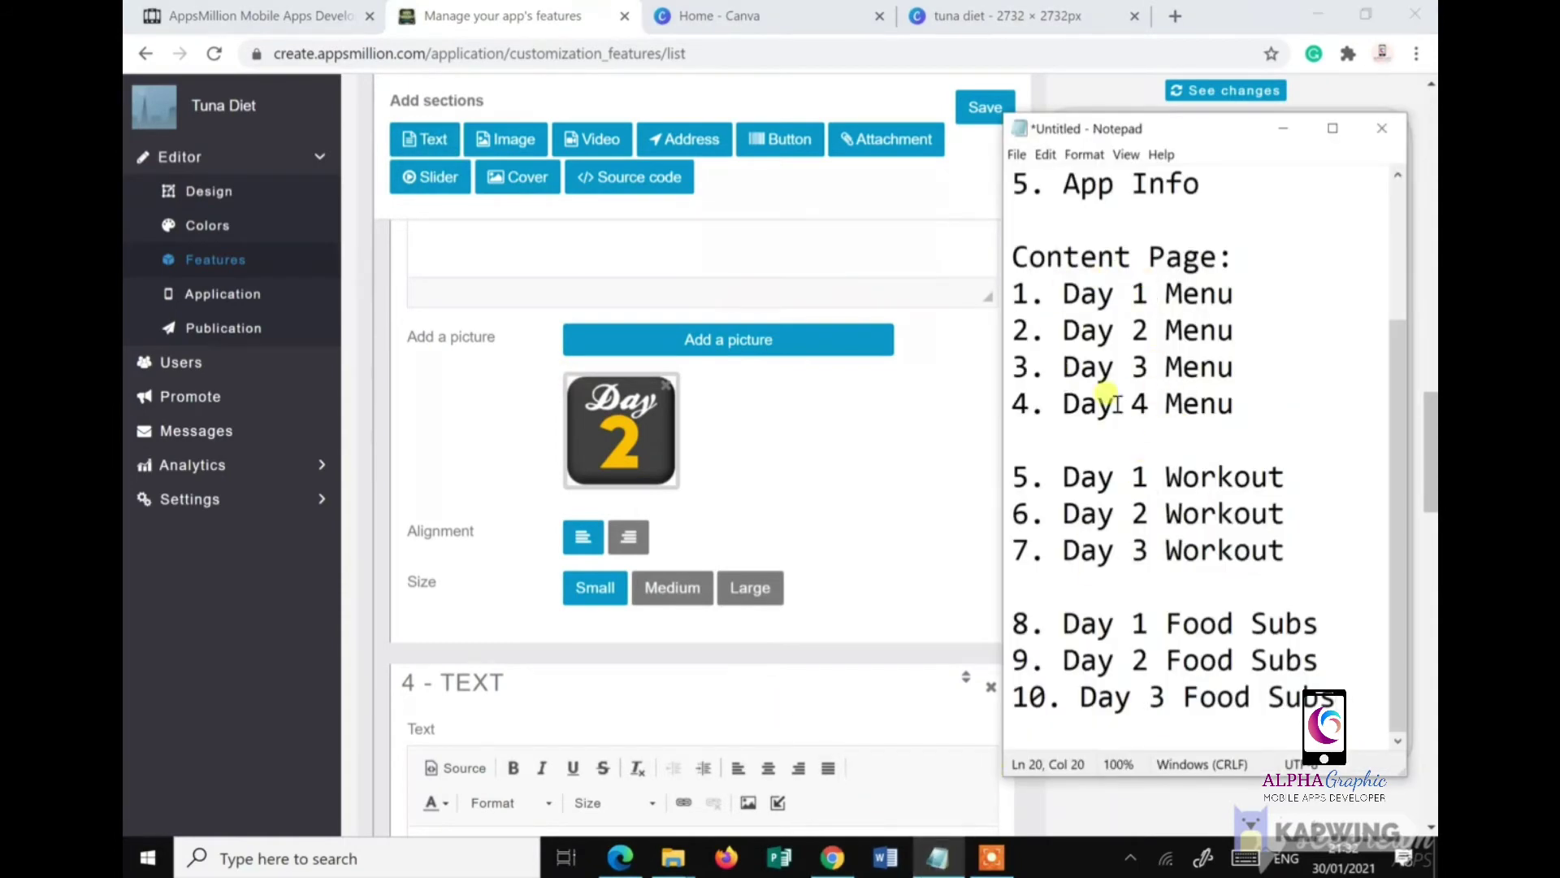
pyautogui.click(408, 141)
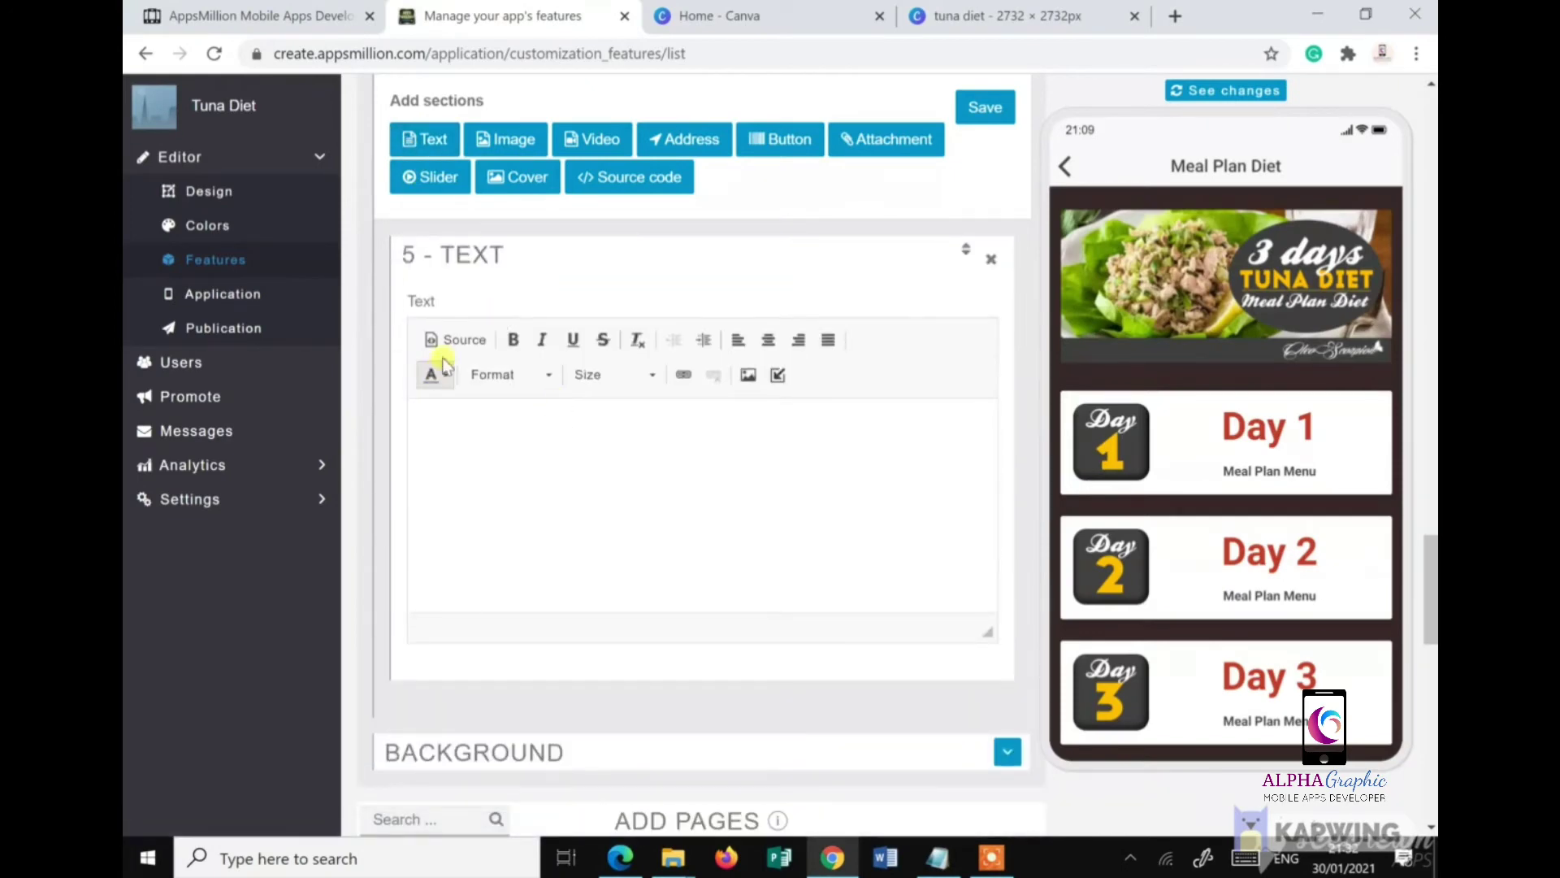
pyautogui.click(457, 342)
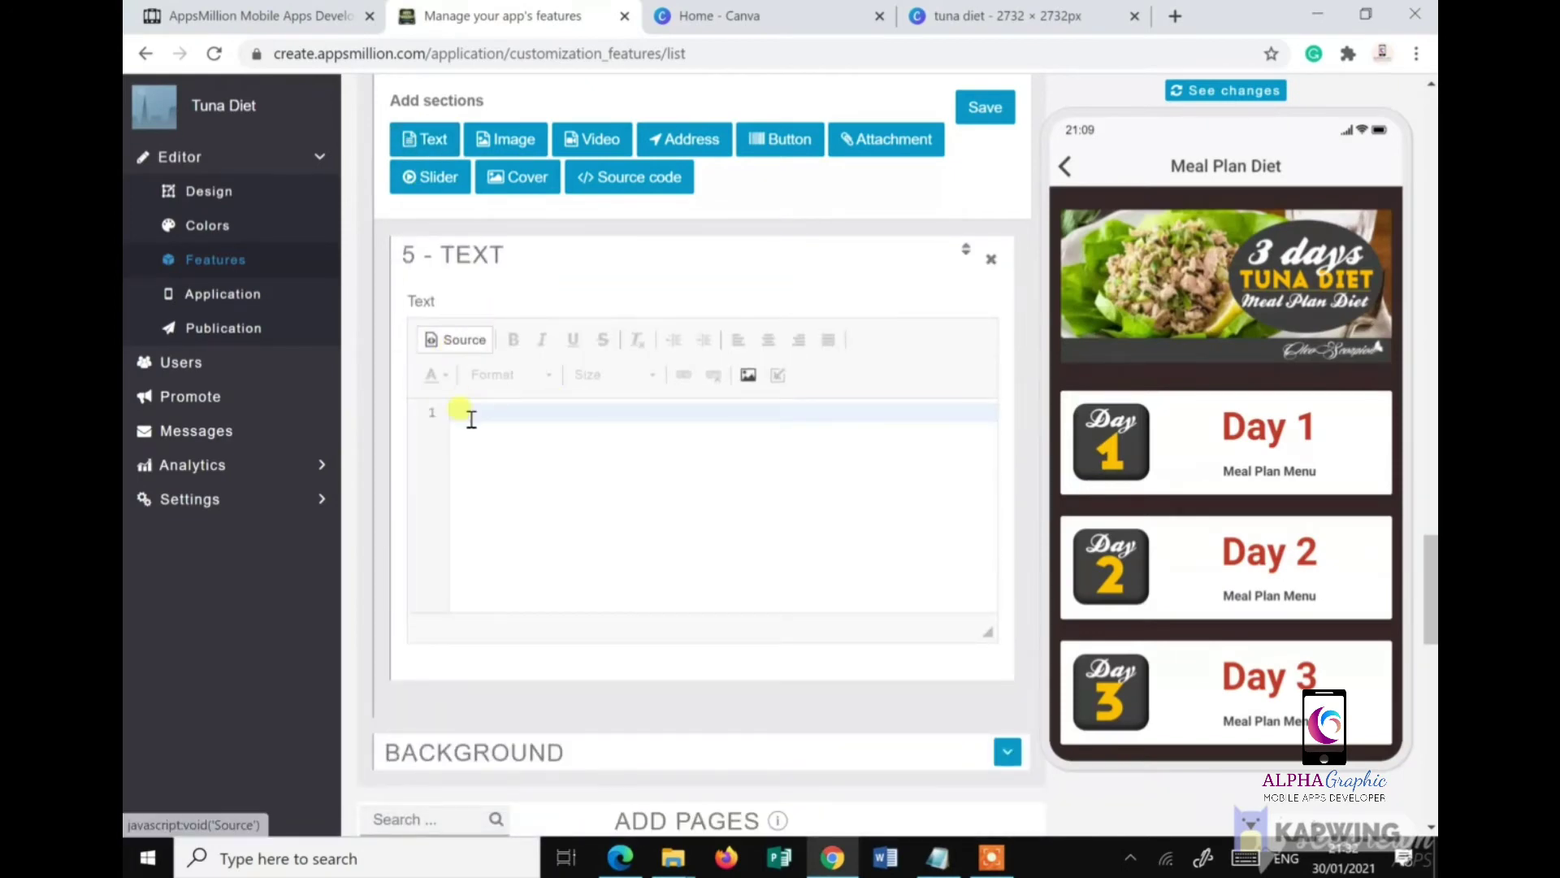
pyautogui.hotkey('ctrl', 'v')
pyautogui.click(455, 340)
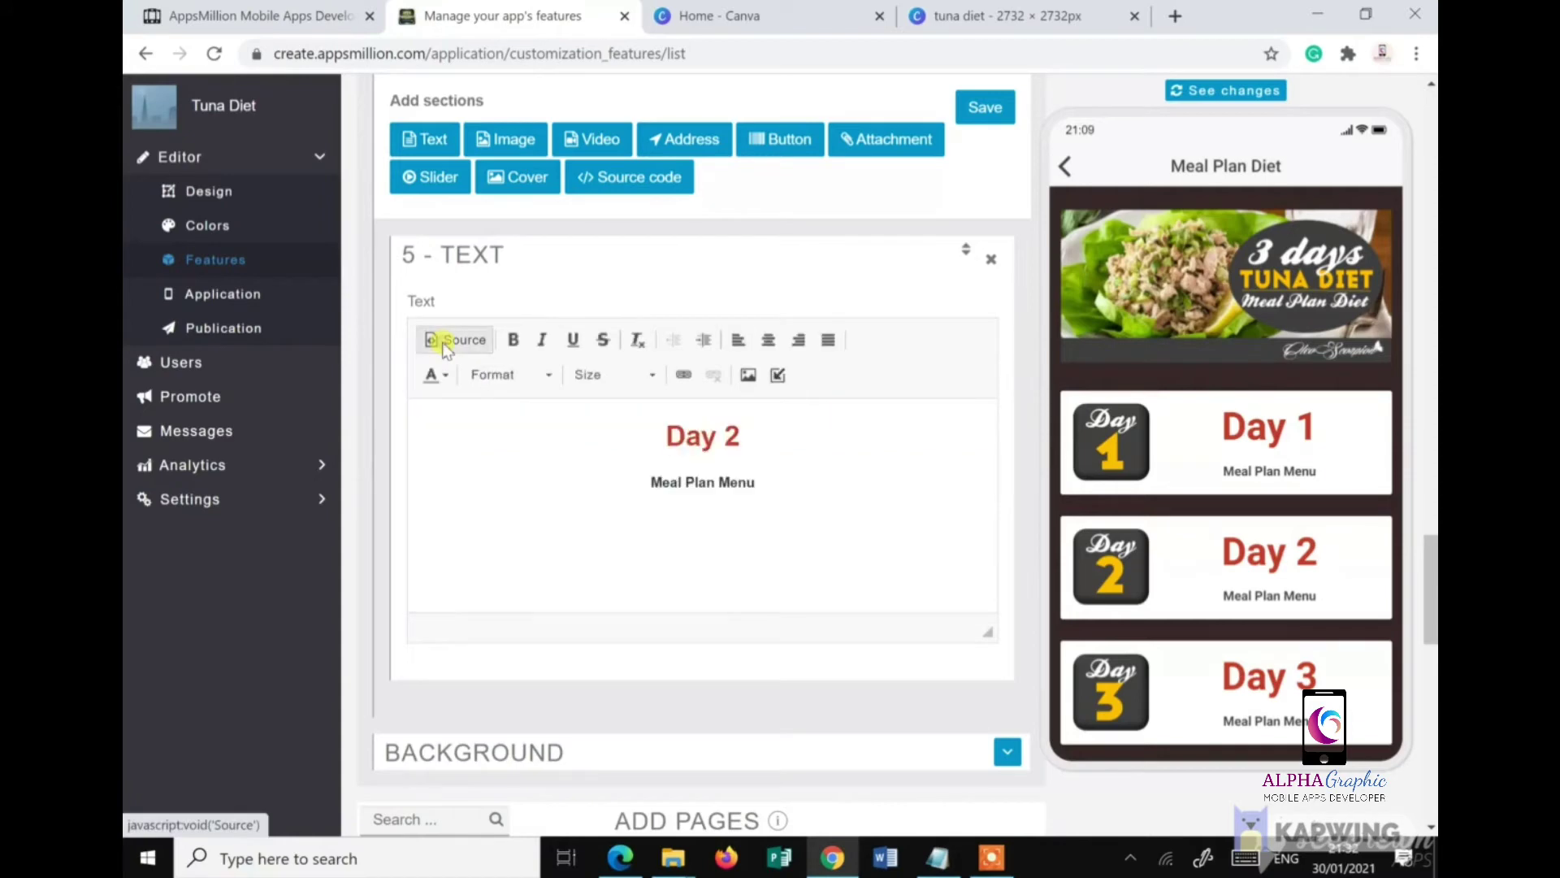
# Step: Change the fifth section's heading to "Day 4"
pyautogui.click(746, 436)
pyautogui.press('BackSpace')
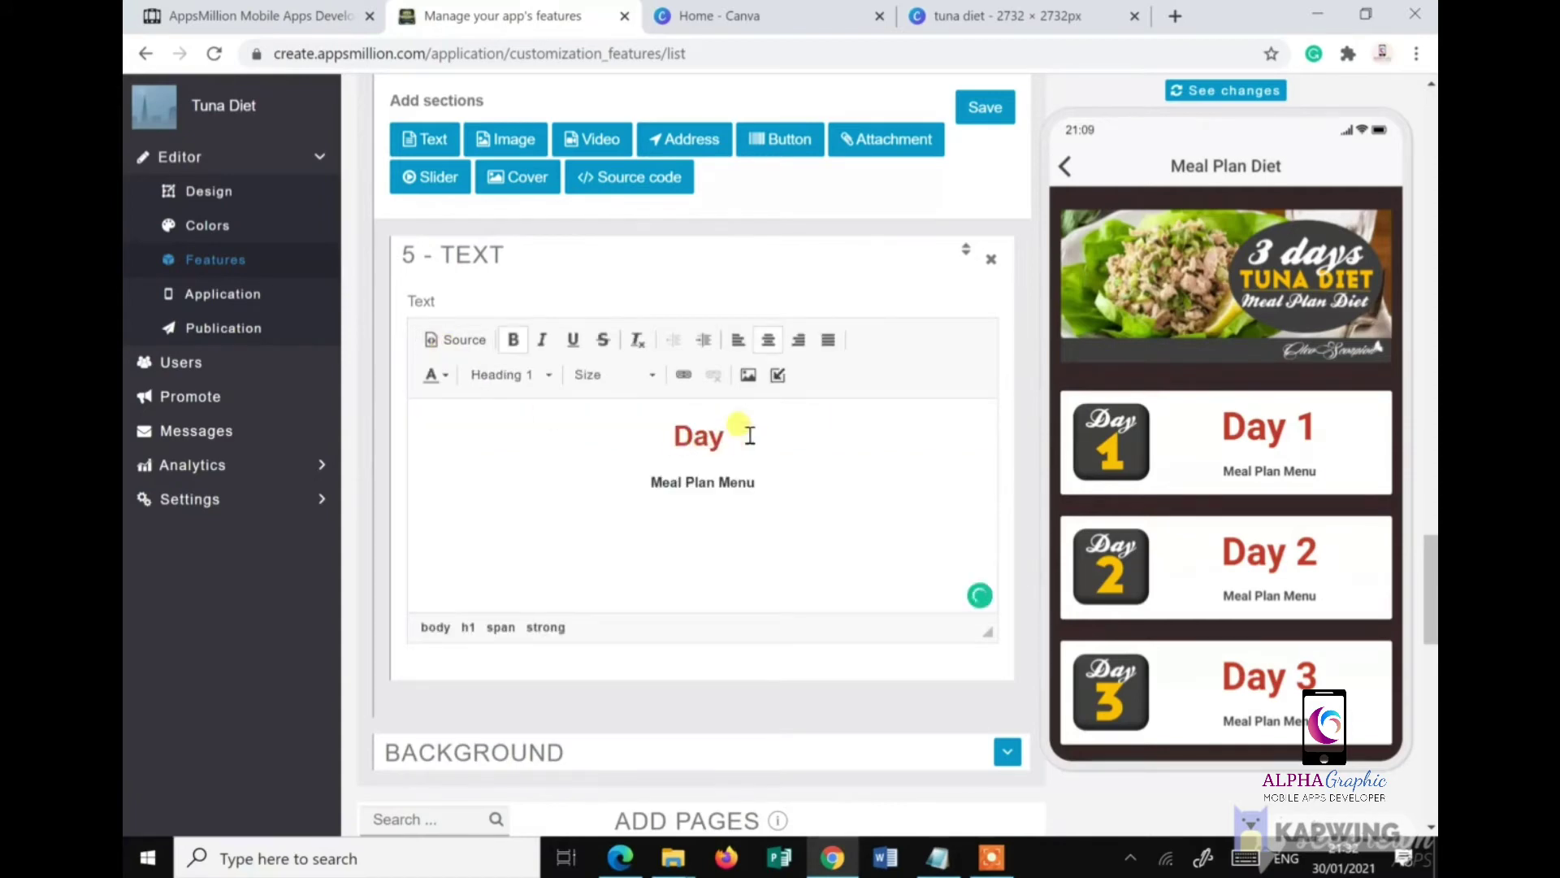
pyautogui.write('4')
# Step: Add the day-4-button picture to the Day 4 text section and save the page
pyautogui.click(748, 375)
pyautogui.click(718, 681)
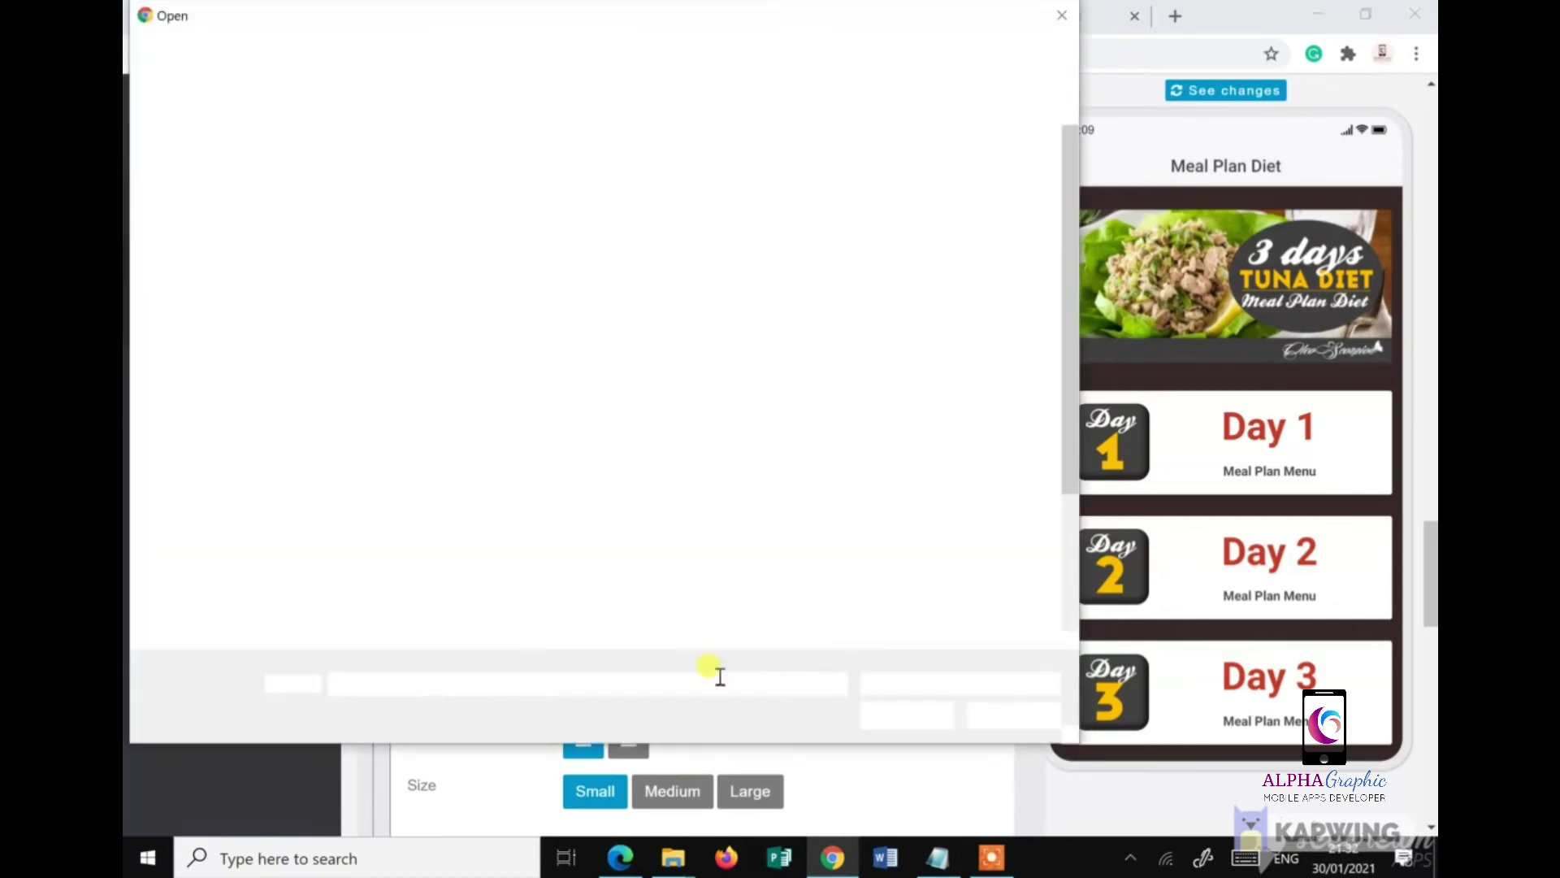
pyautogui.click(998, 471)
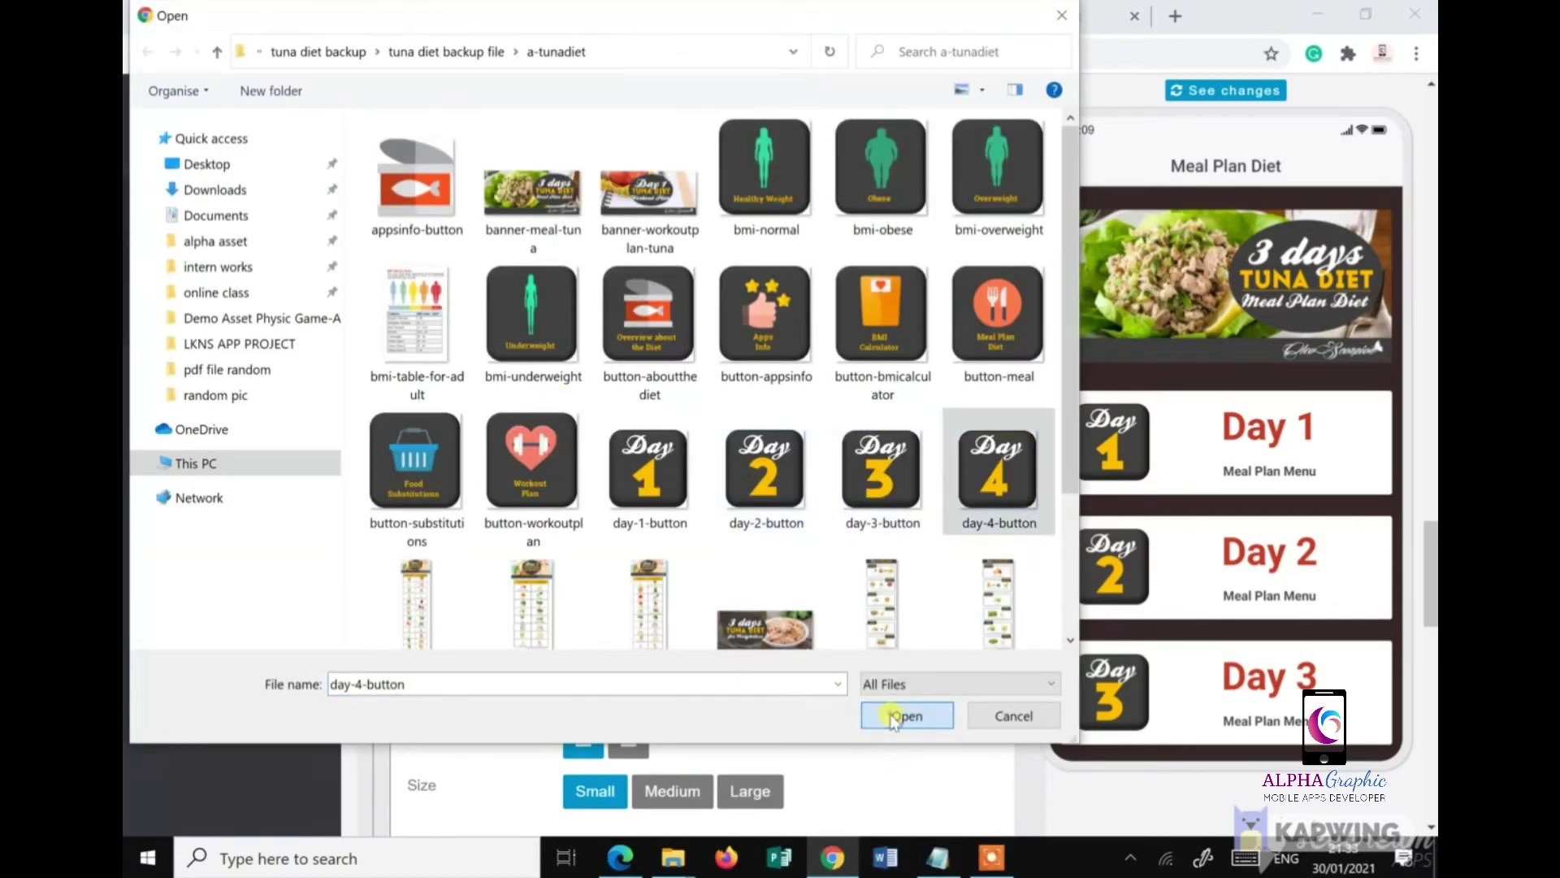
pyautogui.click(894, 716)
pyautogui.scroll(-4, 801, 530)
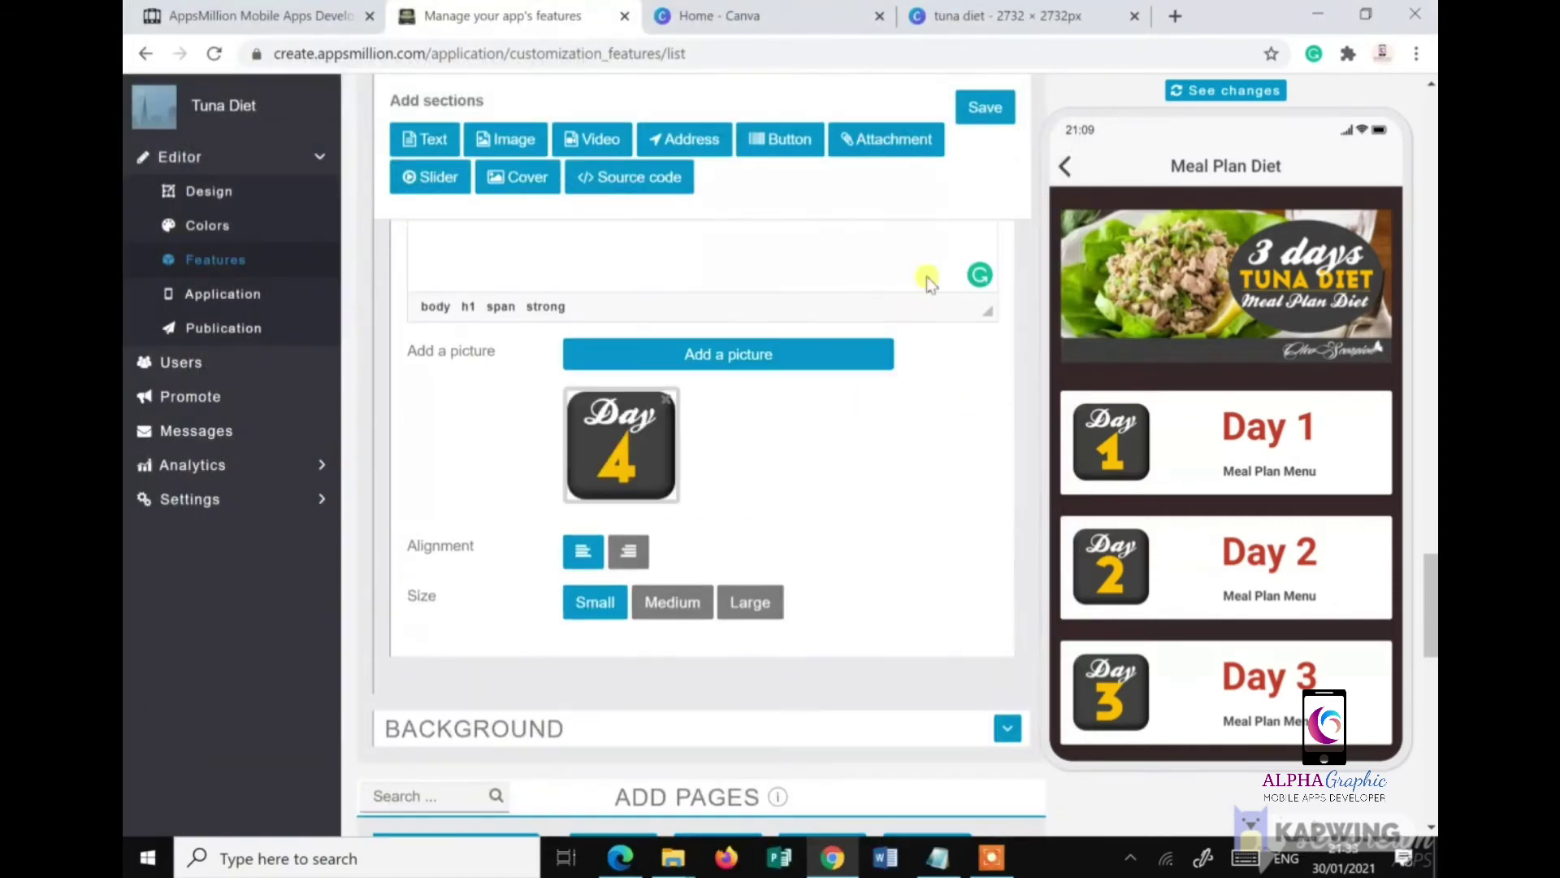
pyautogui.click(987, 106)
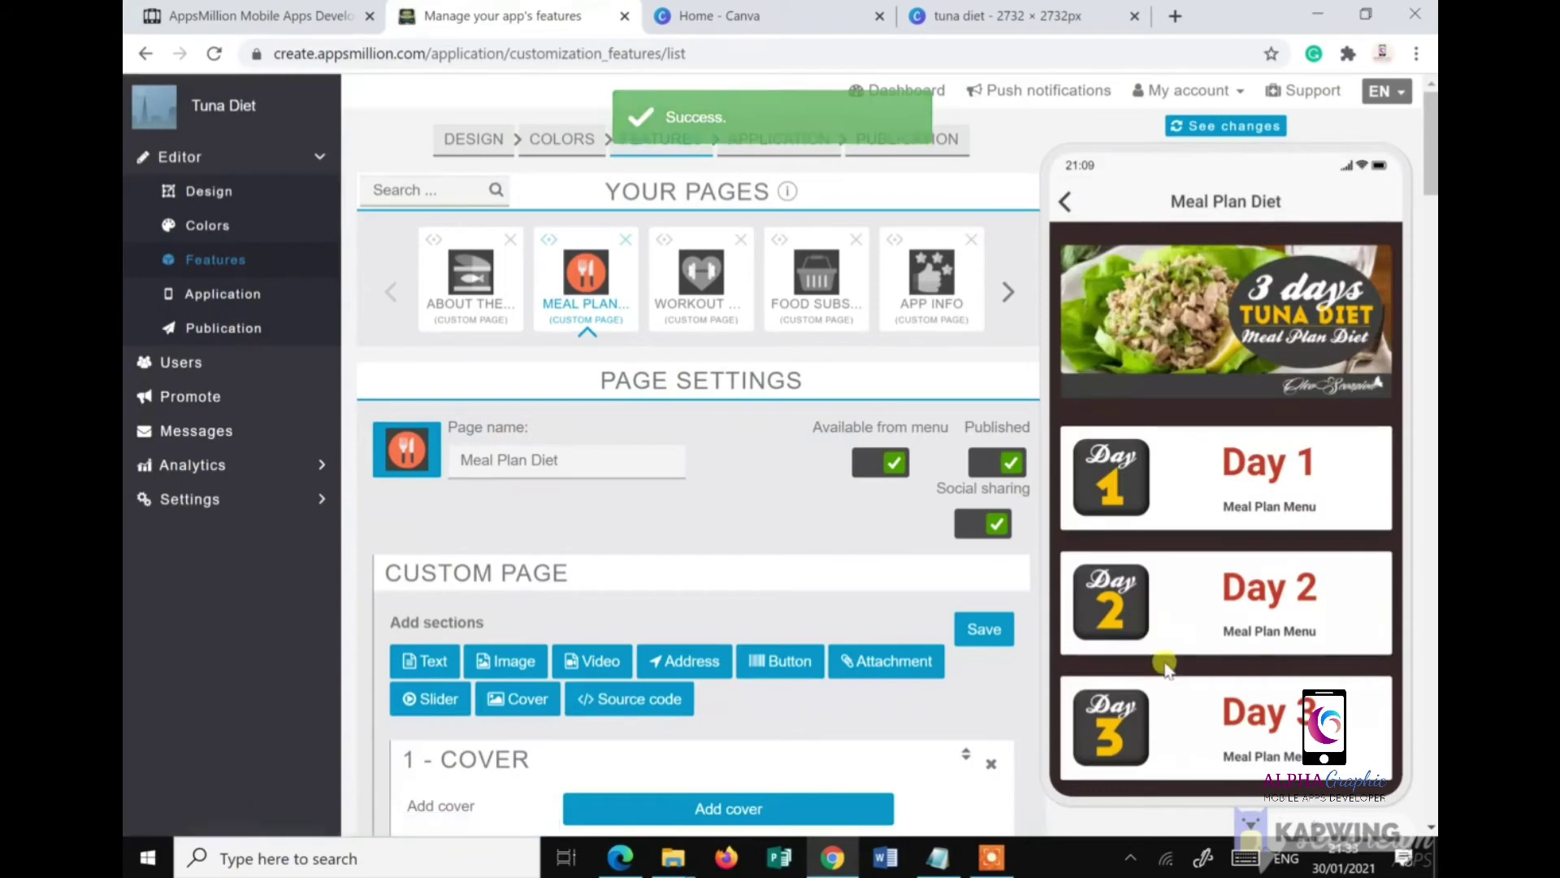
# Step: Replace the "Day 1" heading in the second section with a feature link to the Day 1 Menu page
pyautogui.moveTo(1165, 666); pyautogui.dragTo(1186, 727)
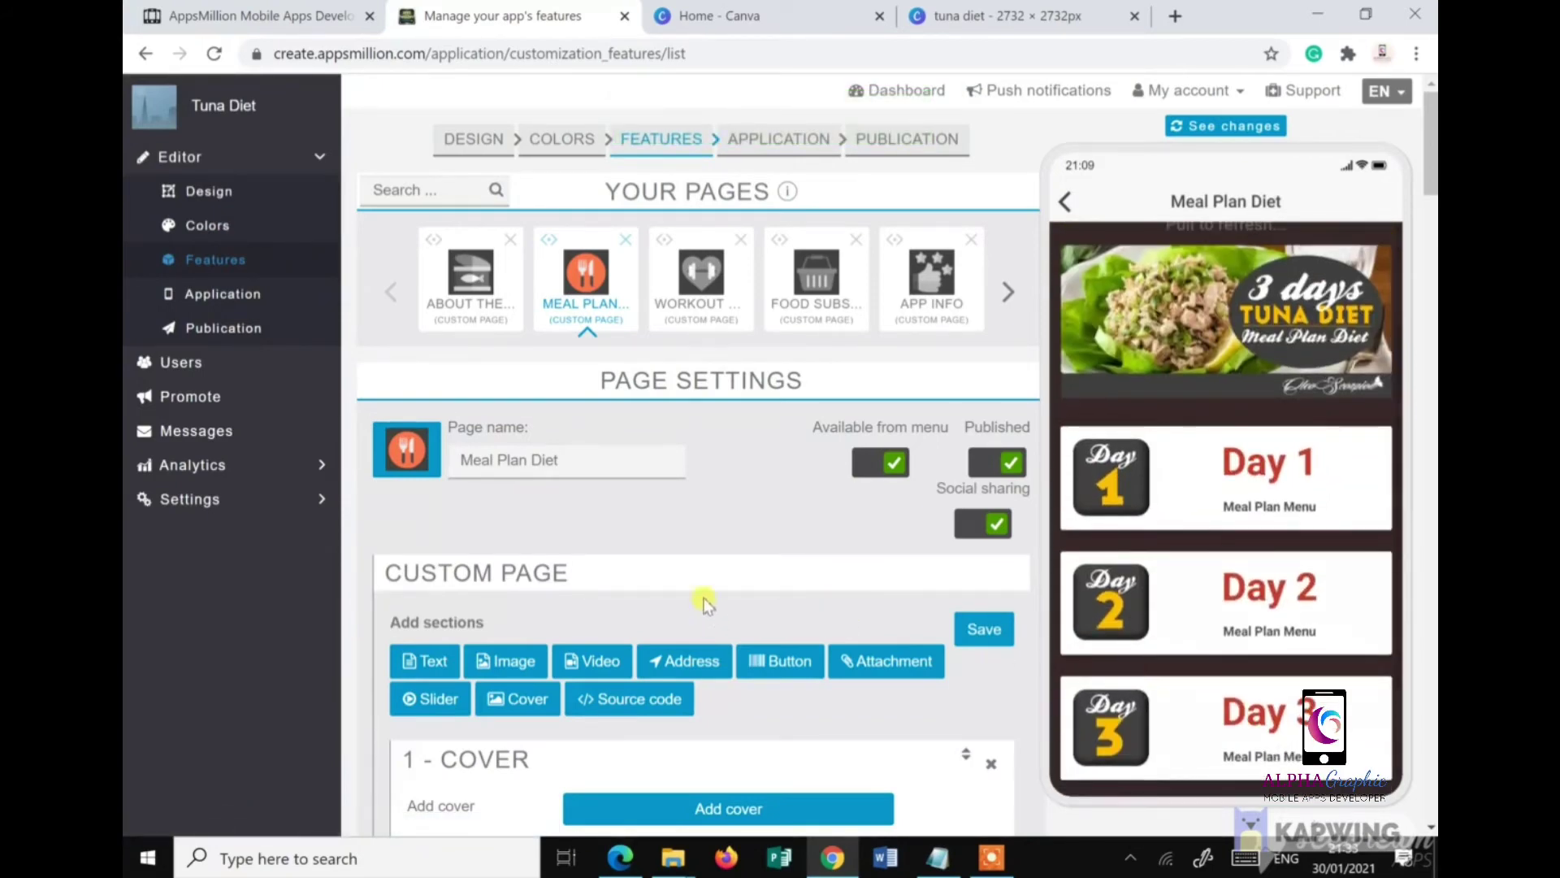
pyautogui.scroll(-9, 706, 603)
pyautogui.scroll(3, 756, 546)
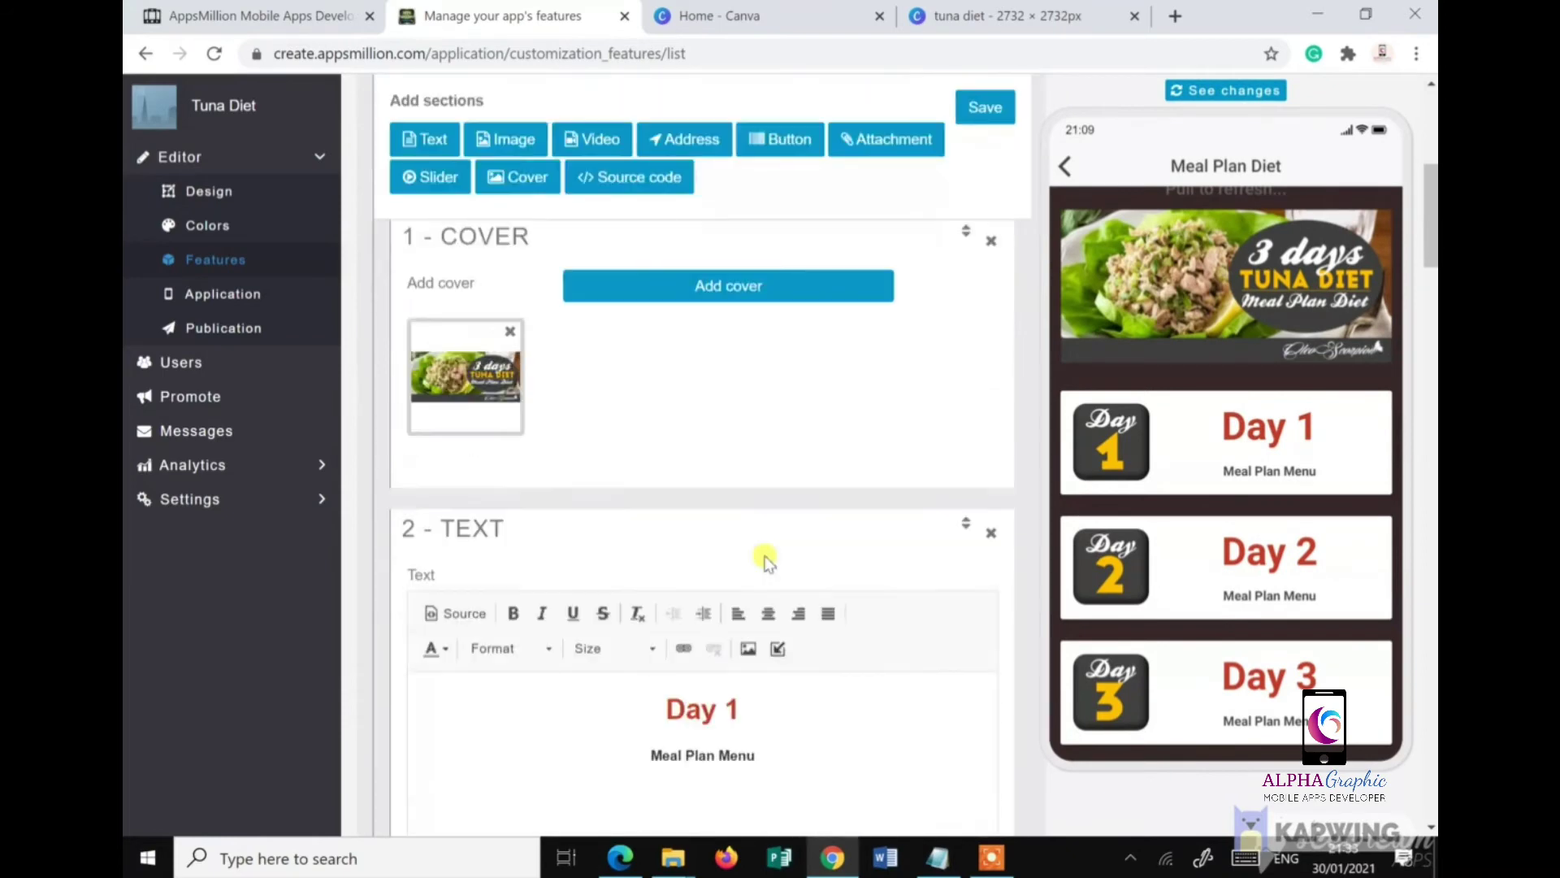
pyautogui.scroll(-1, 768, 557)
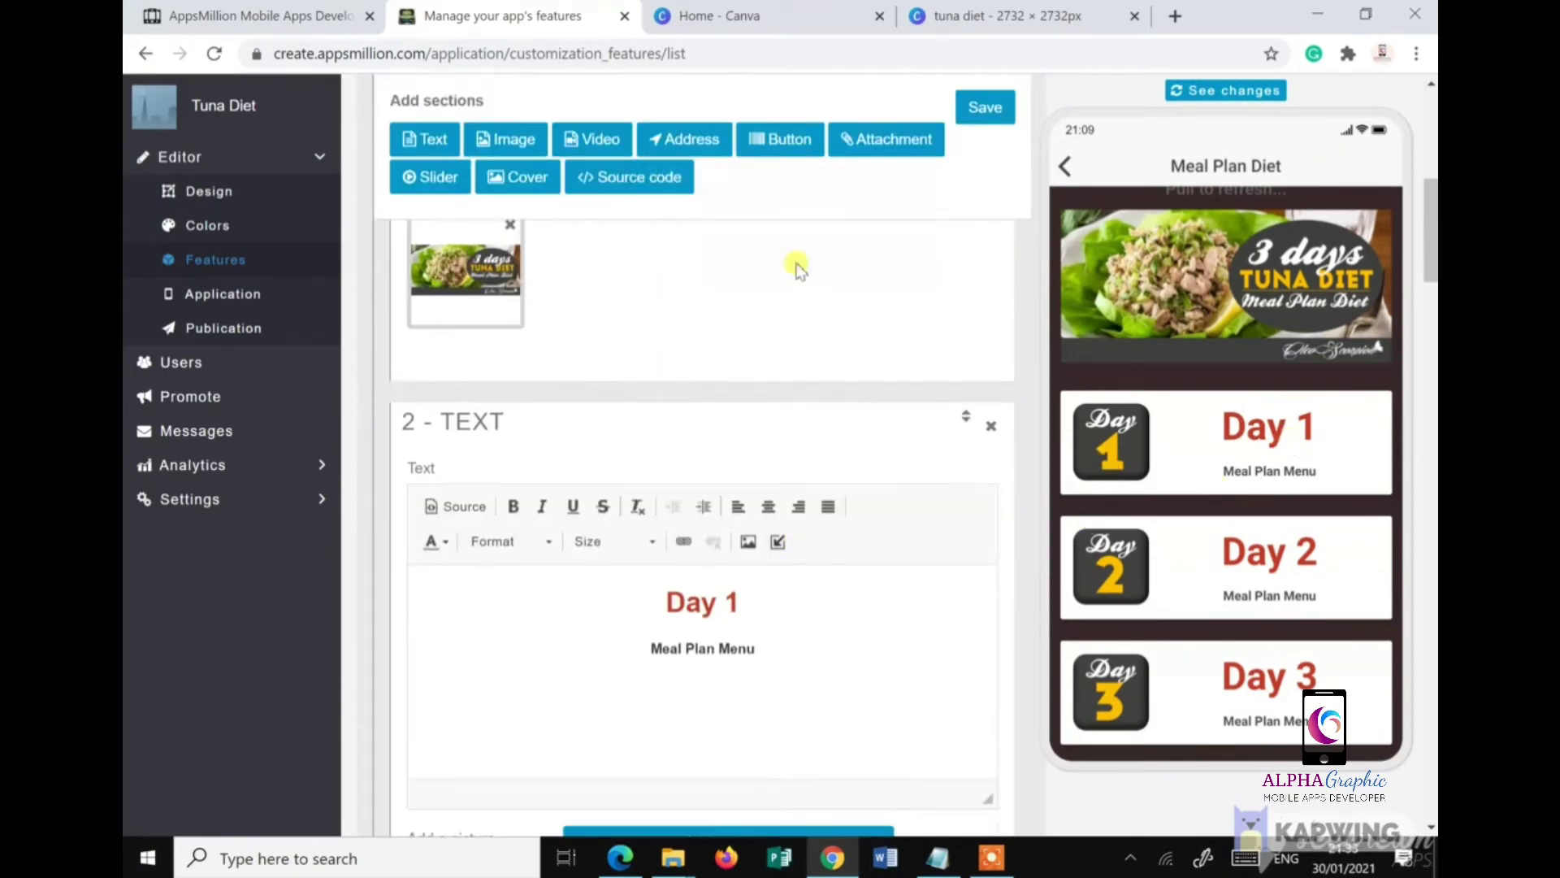
pyautogui.scroll(3, 817, 488)
pyautogui.scroll(-3, 817, 493)
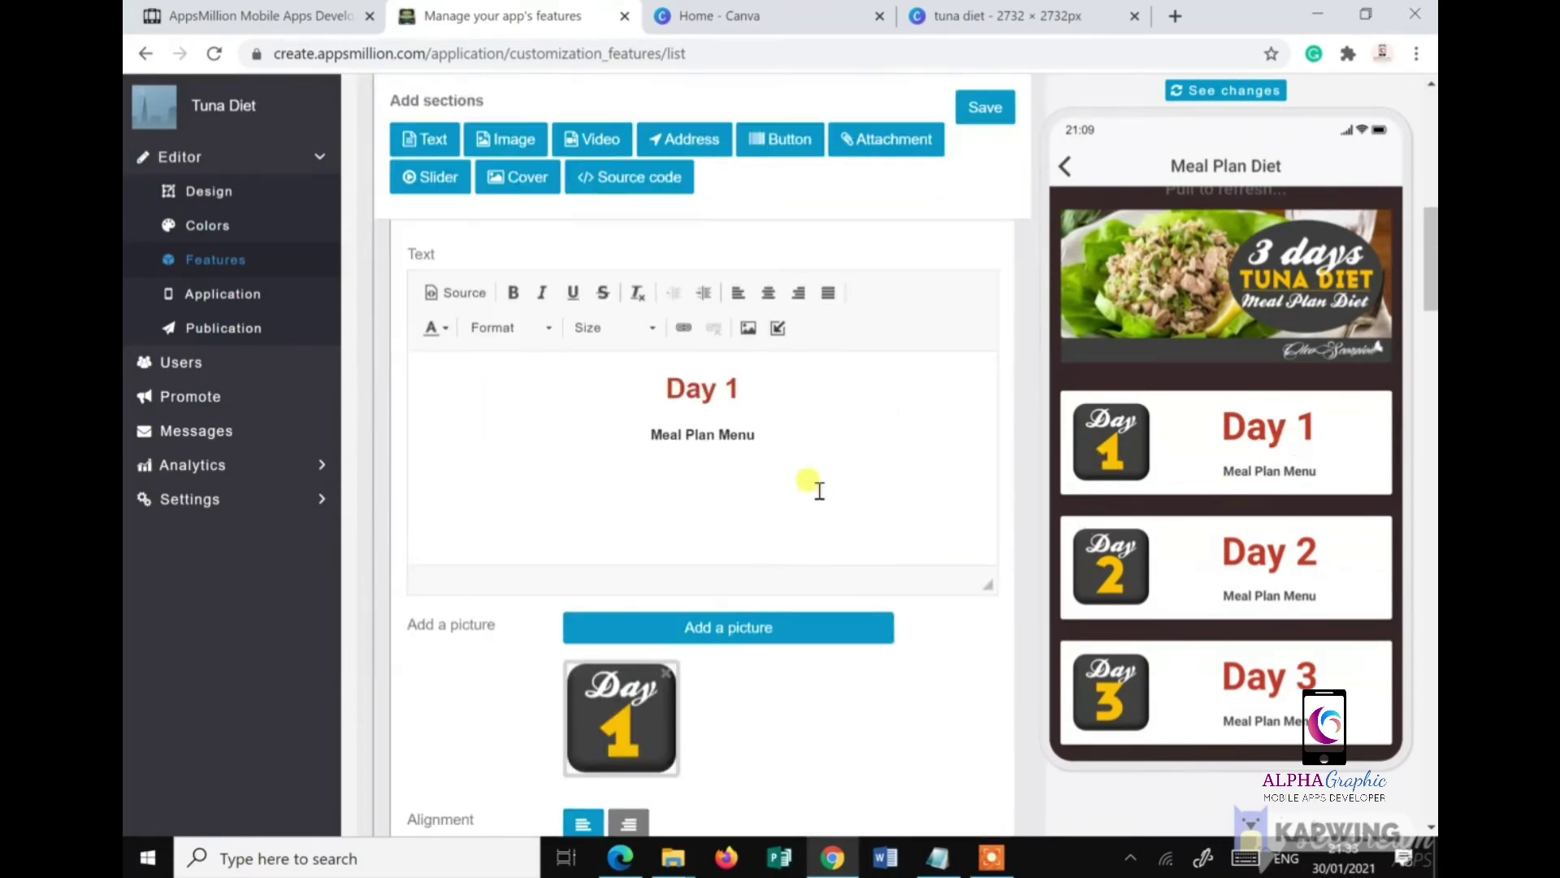
pyautogui.moveTo(741, 388); pyautogui.dragTo(668, 386)
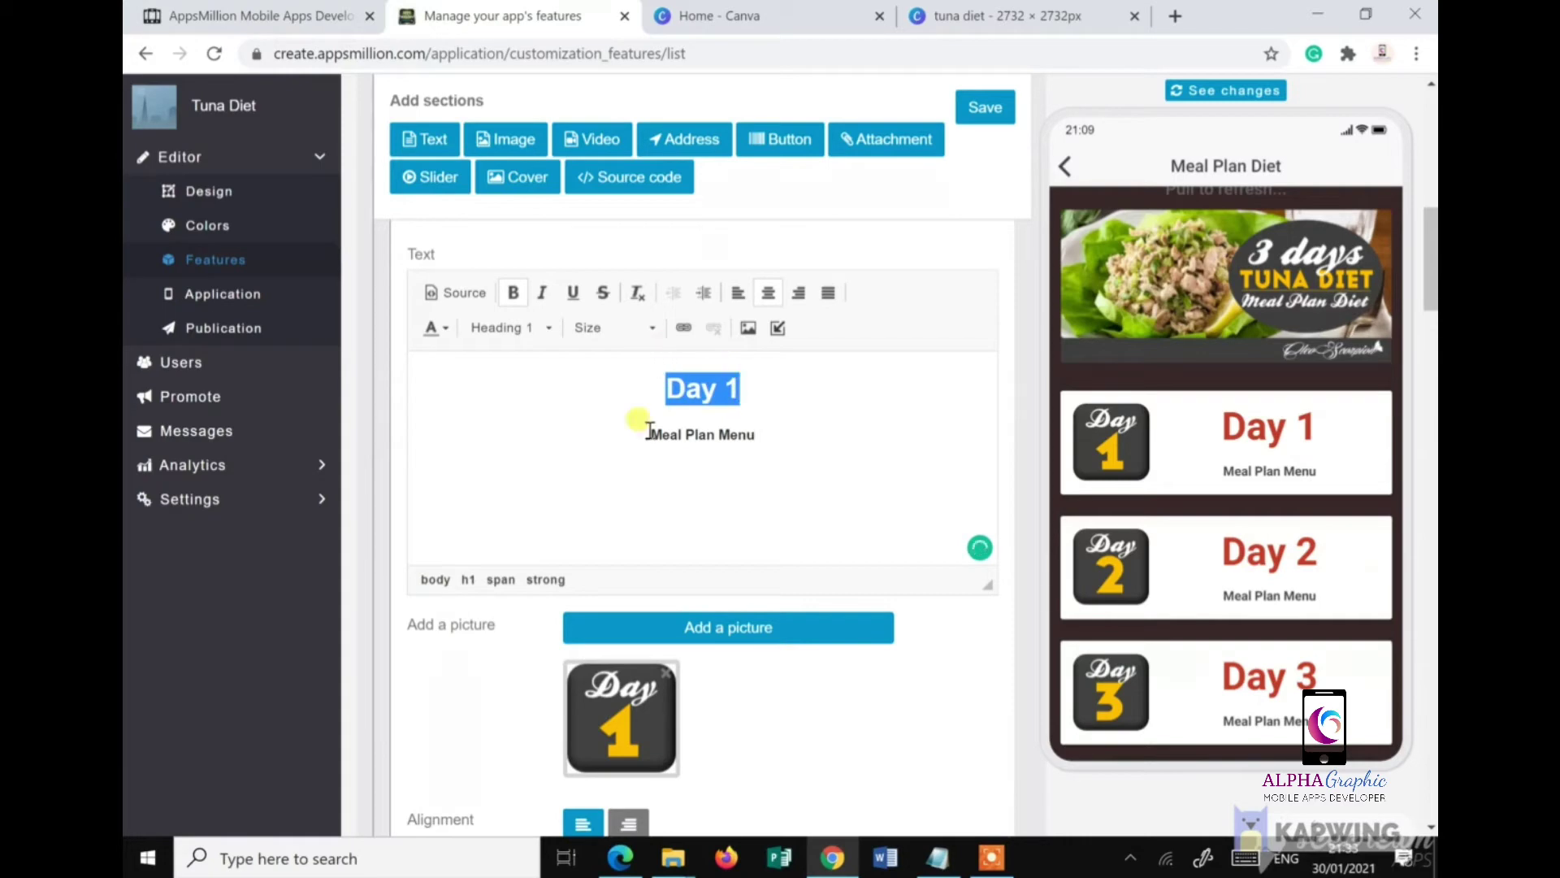
pyautogui.click(778, 329)
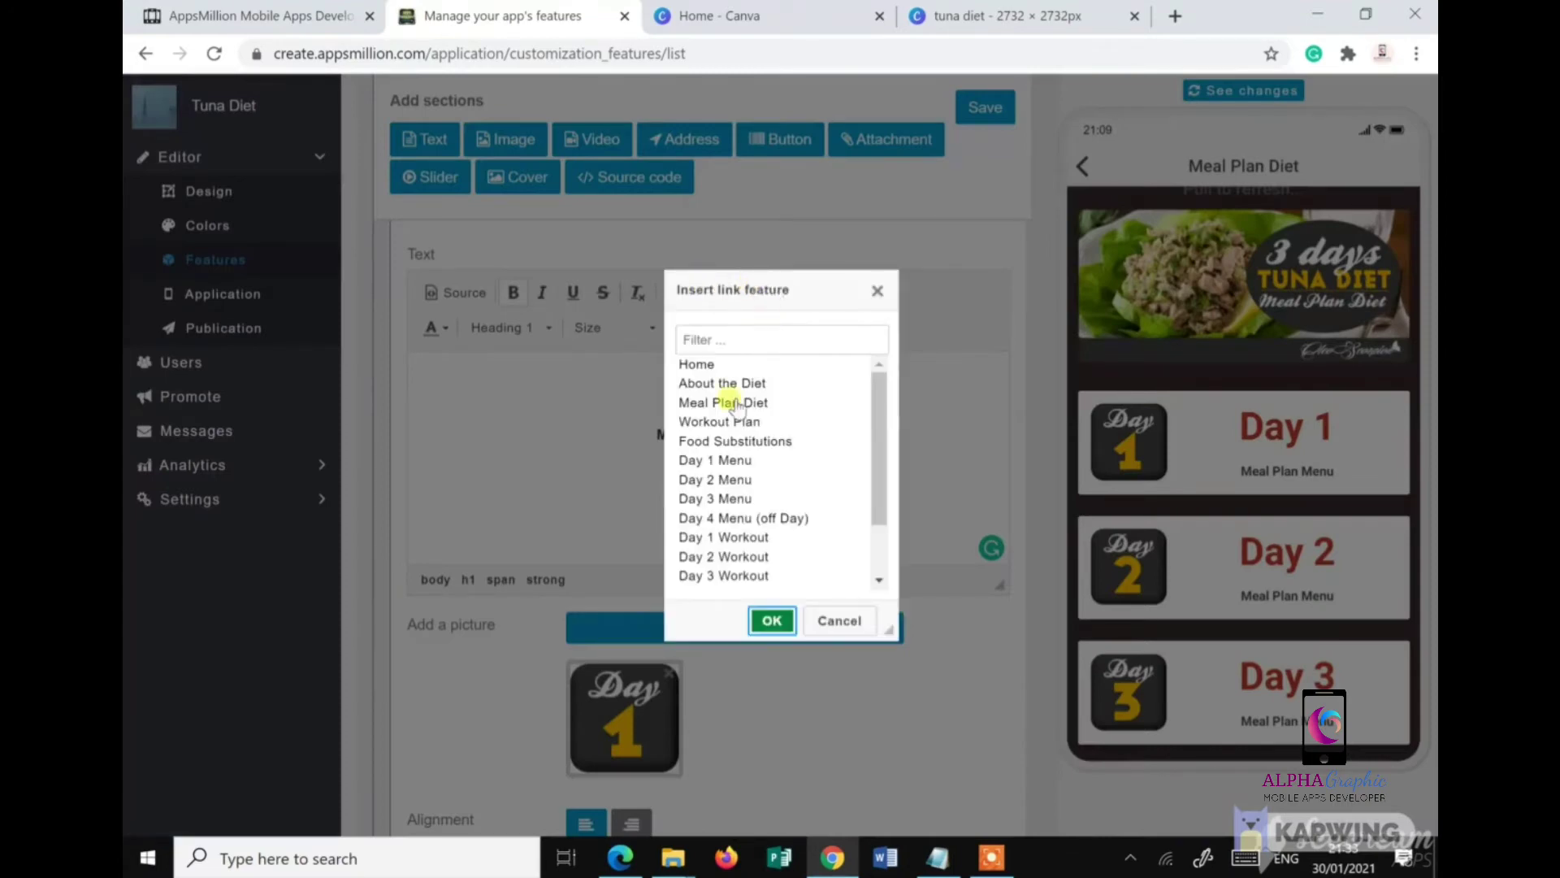
pyautogui.click(717, 464)
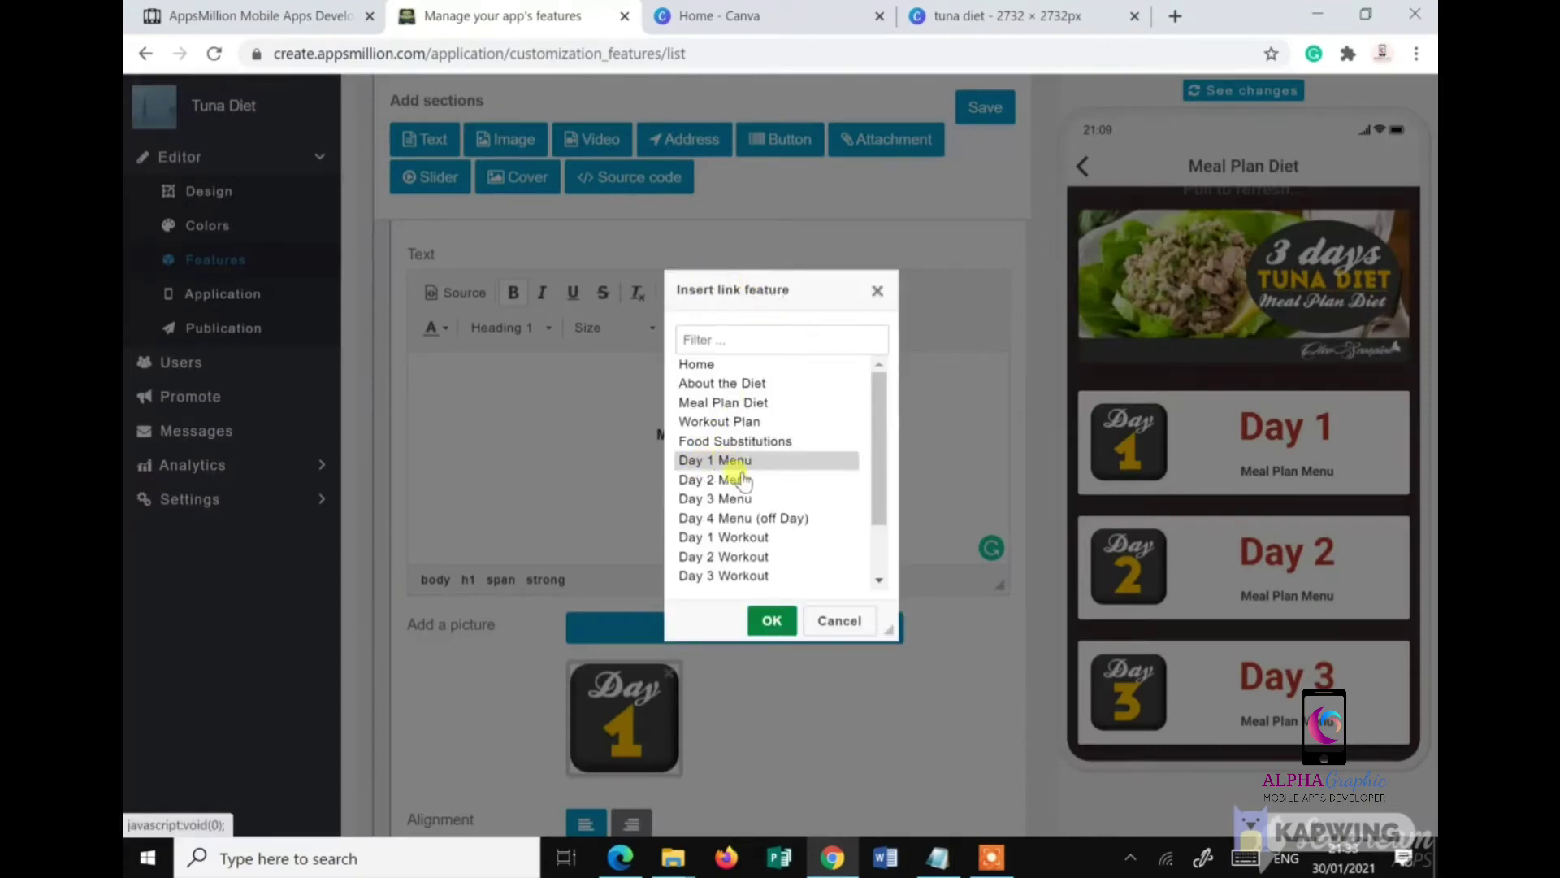
pyautogui.click(771, 620)
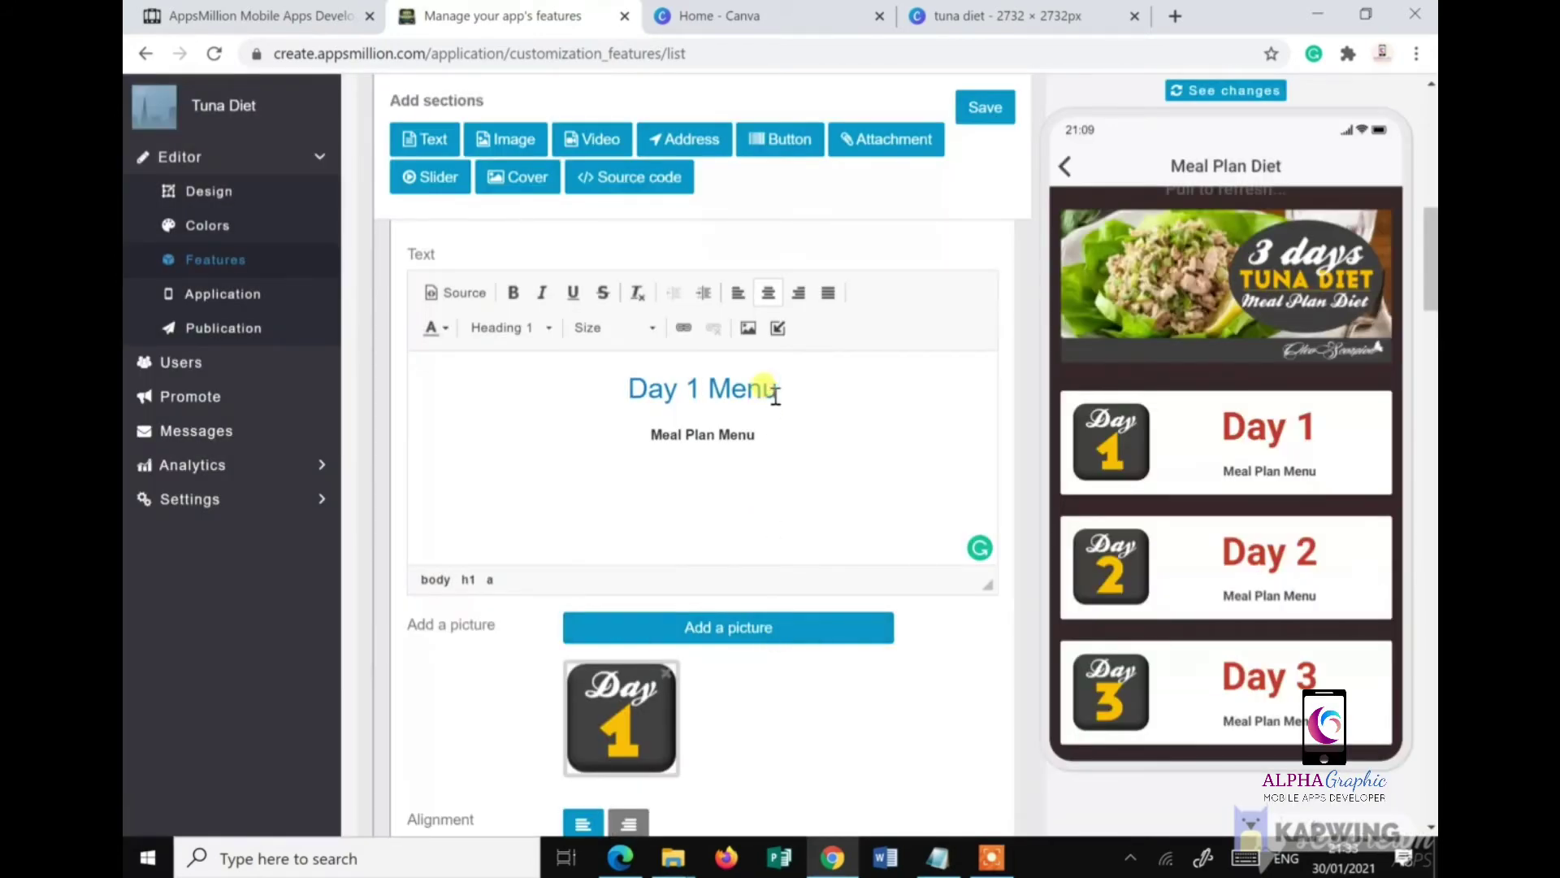
# Step: Make the Day 1 Menu link in the second section bold and dark red, and shorten its text to "Day 1"
pyautogui.moveTo(776, 391); pyautogui.dragTo(636, 391)
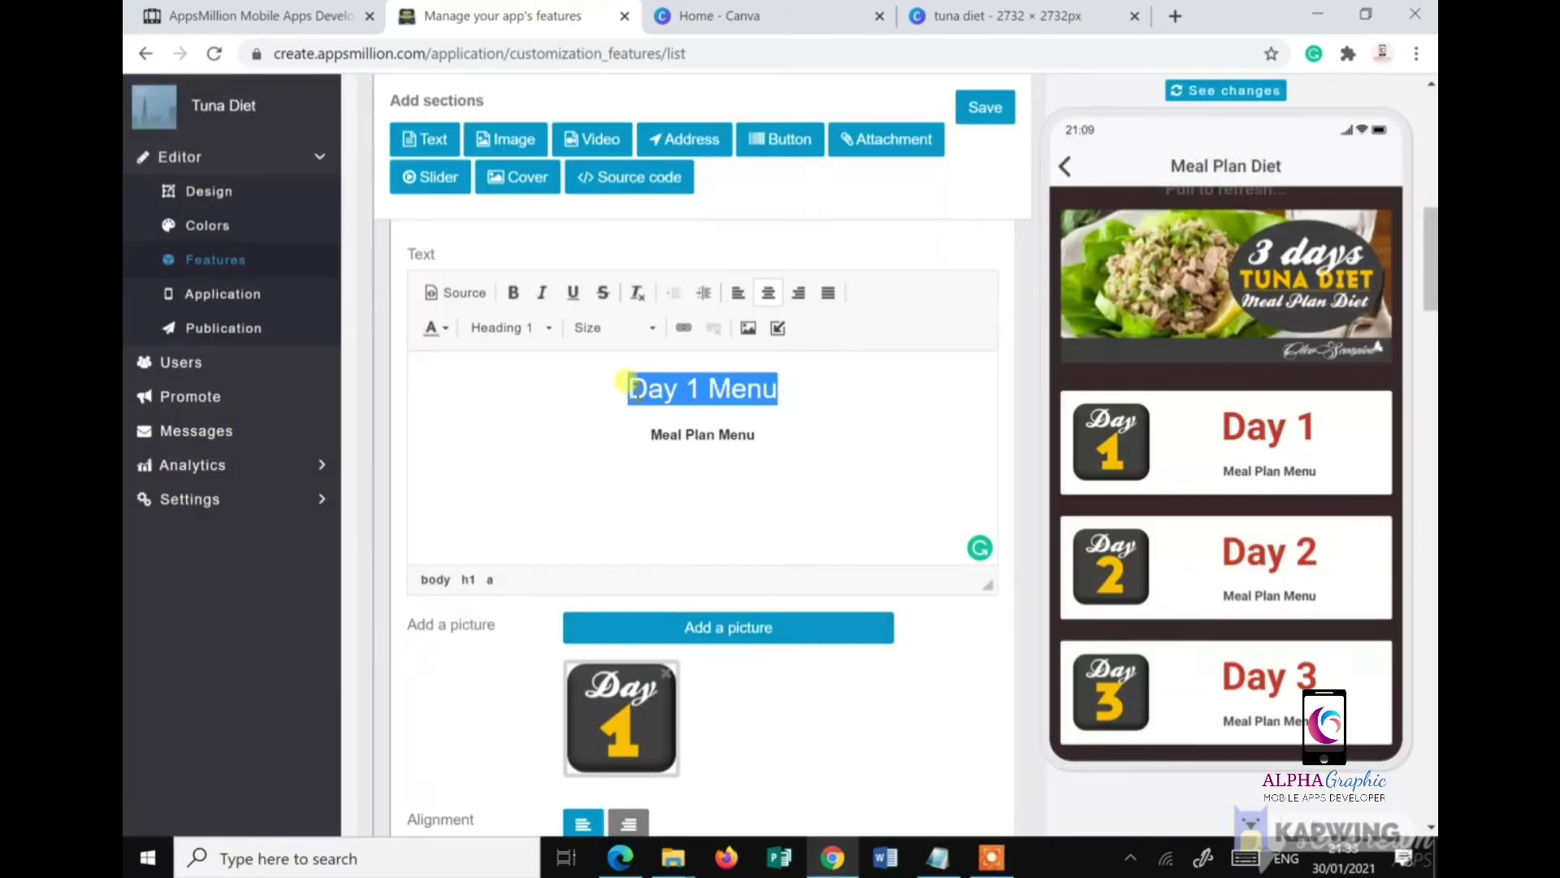
pyautogui.click(513, 292)
pyautogui.click(439, 327)
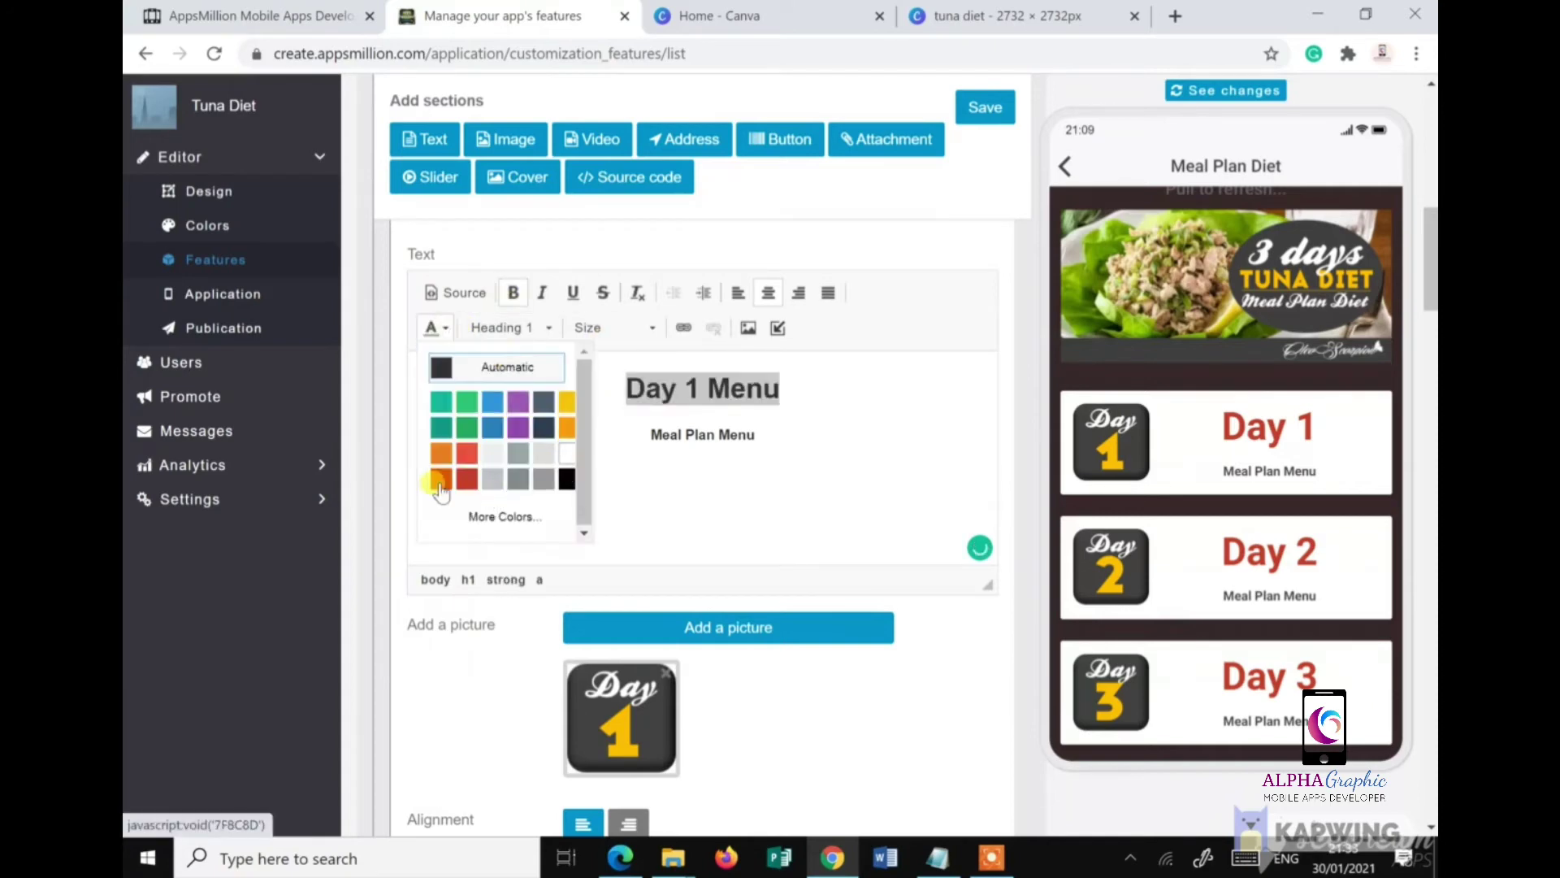
pyautogui.click(466, 478)
pyautogui.click(723, 393)
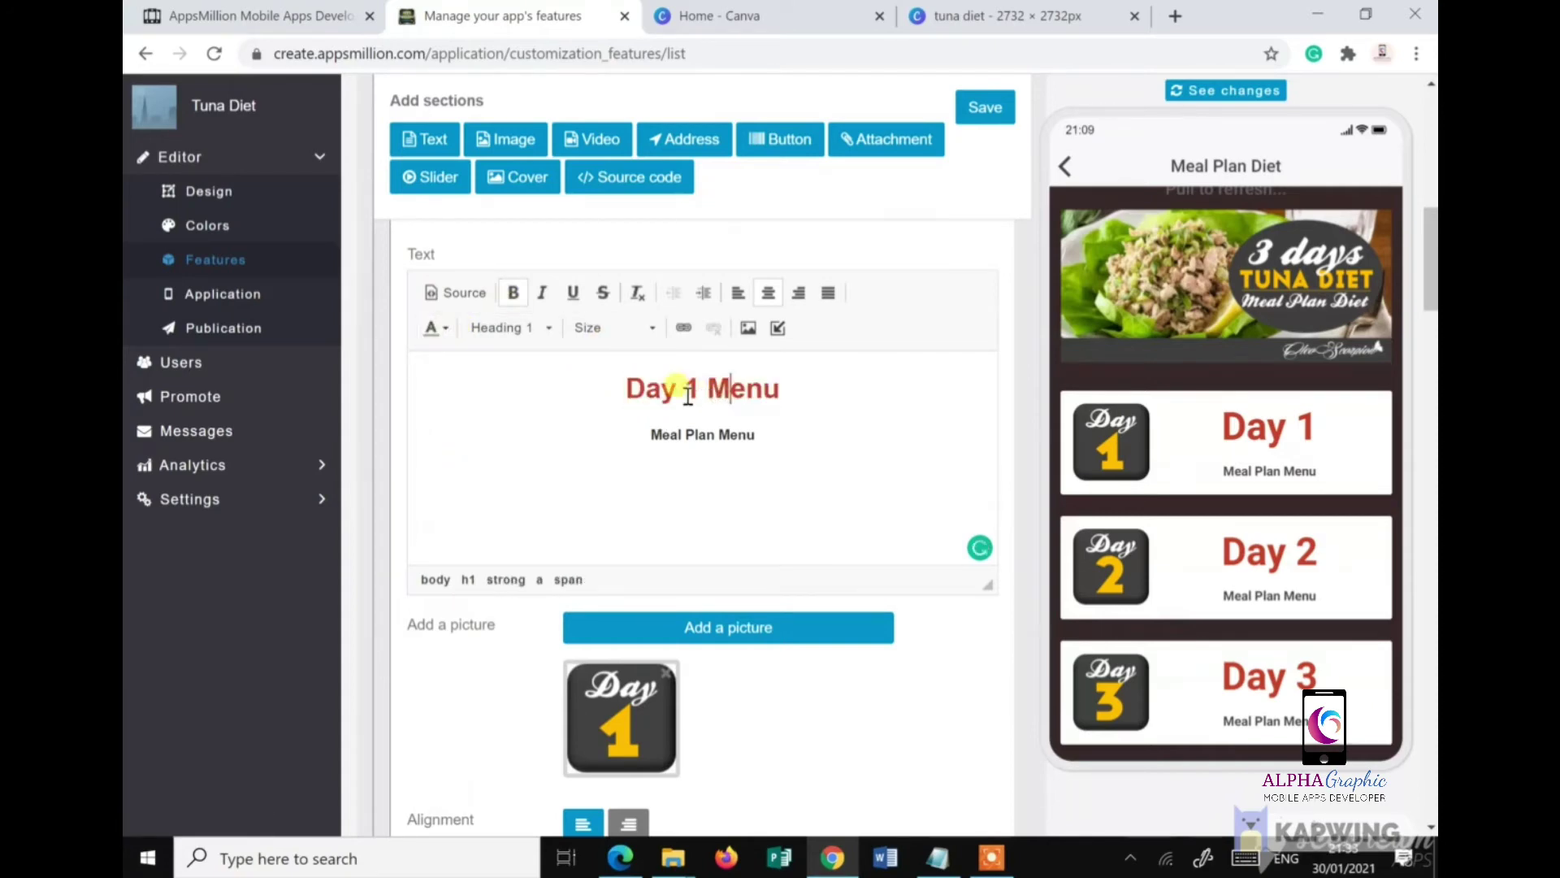
pyautogui.moveTo(705, 390); pyautogui.dragTo(779, 387)
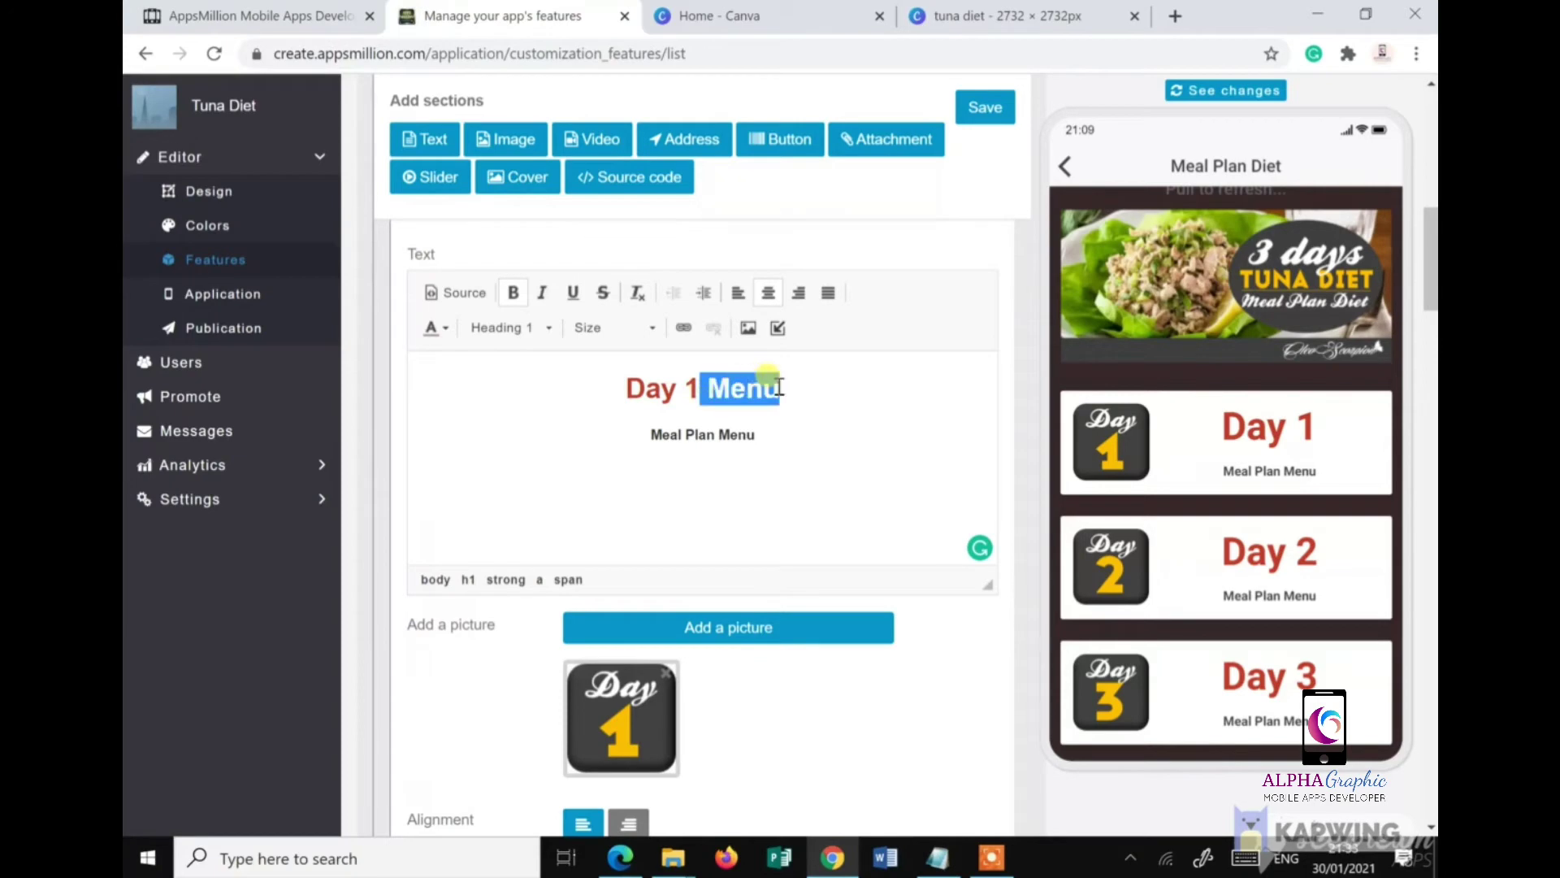
pyautogui.press('BackSpace')
# Step: Save the page and test the Day 1 link in the phone preview, returning to Meal Plan Diet
pyautogui.click(985, 105)
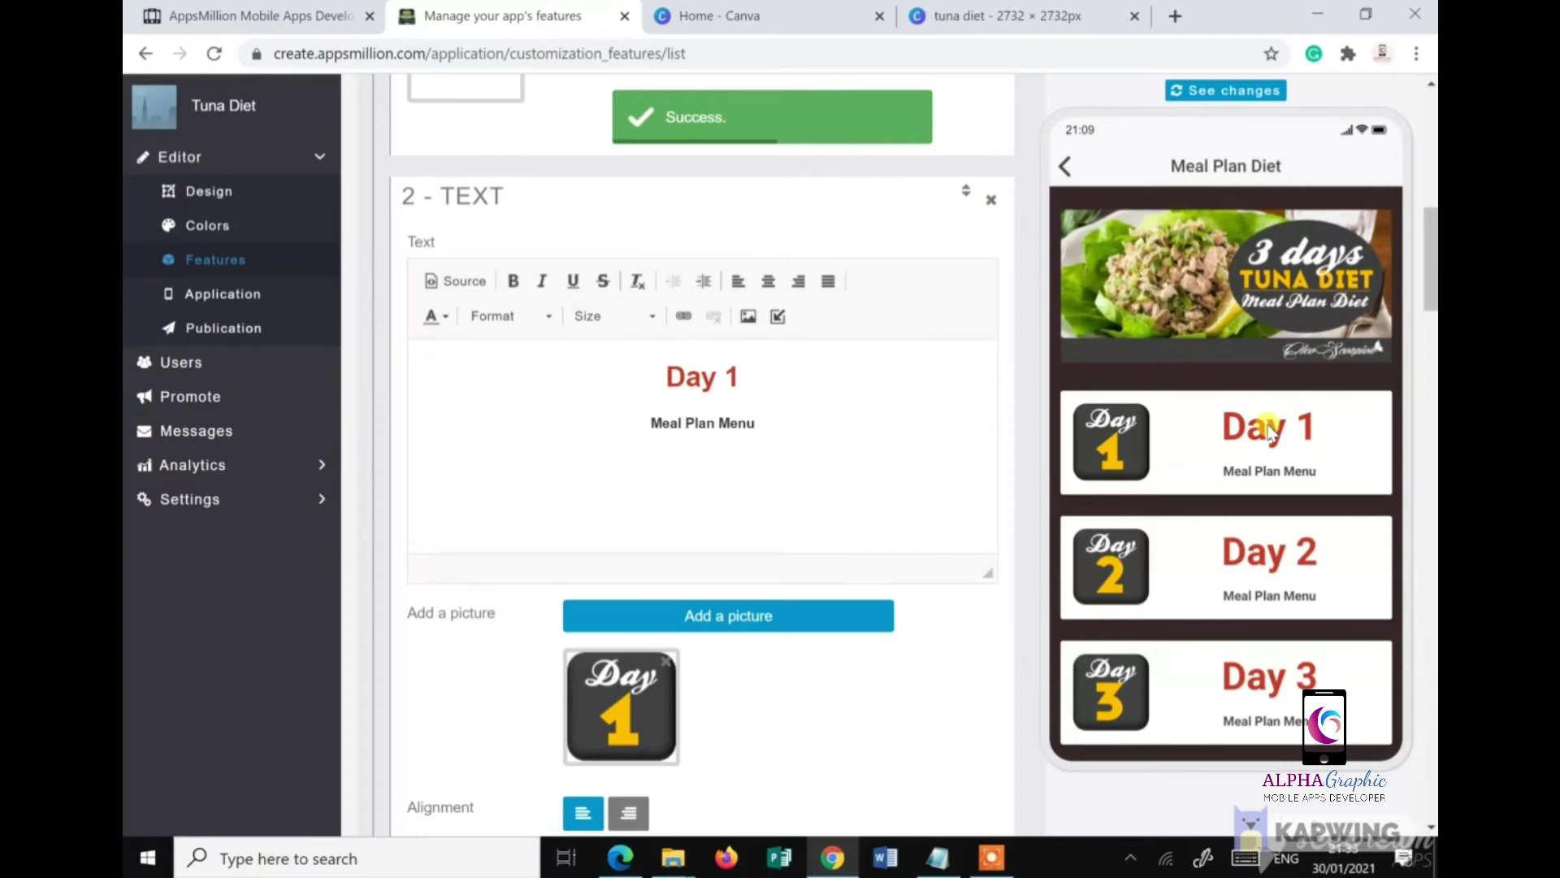
pyautogui.click(1269, 430)
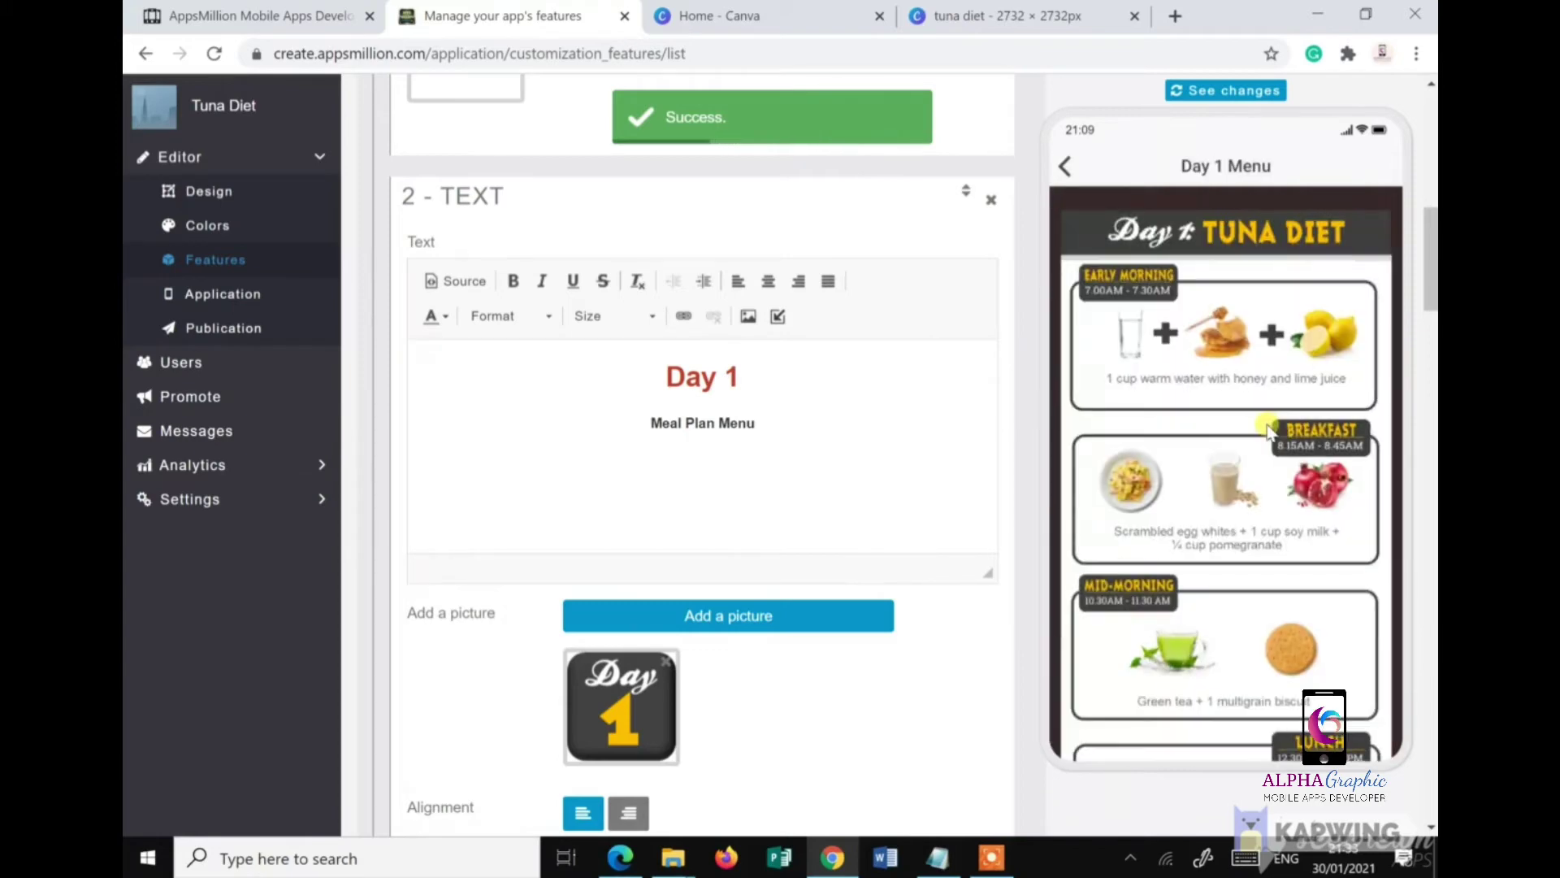
pyautogui.click(1065, 168)
# Step: Replace the "Day 2" heading in the third section with a feature link to the Day 2 Menu page
pyautogui.scroll(-1, 841, 488)
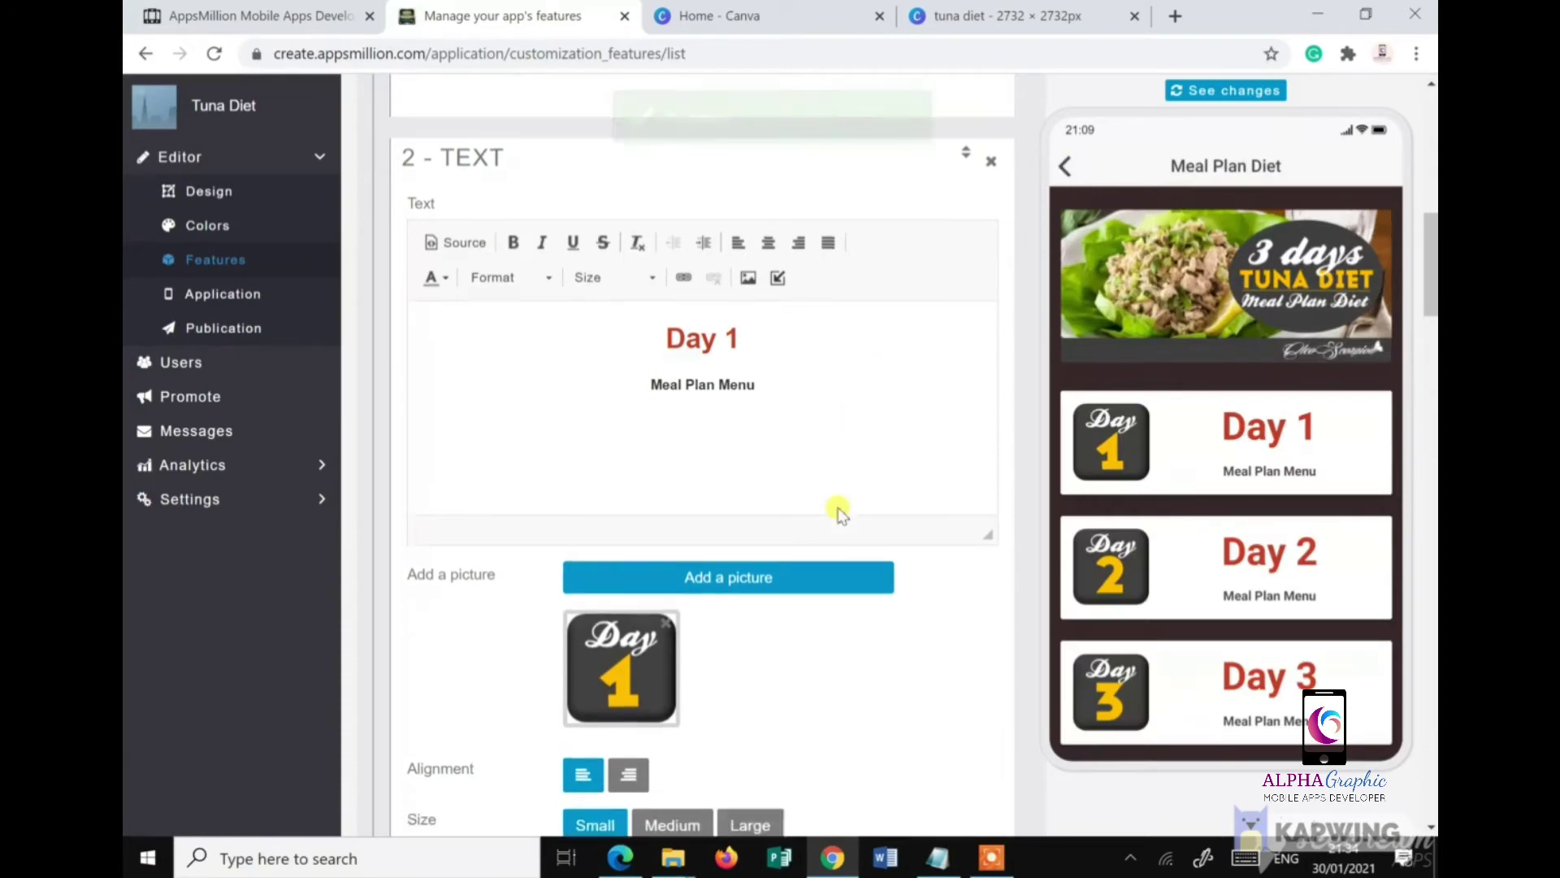
pyautogui.scroll(-7, 838, 511)
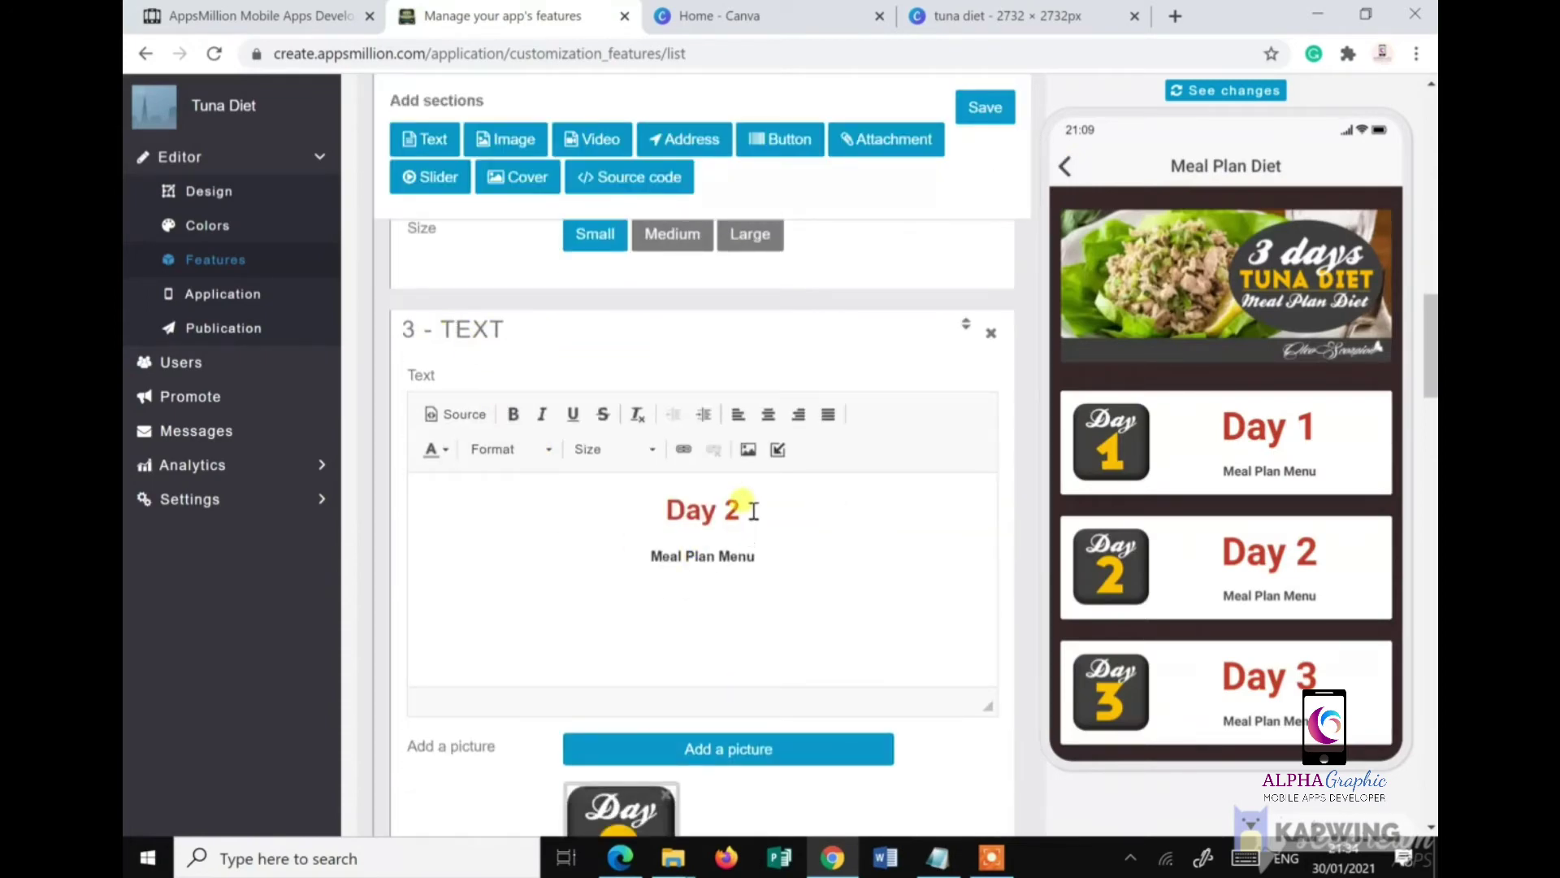
pyautogui.moveTo(736, 517); pyautogui.dragTo(676, 515)
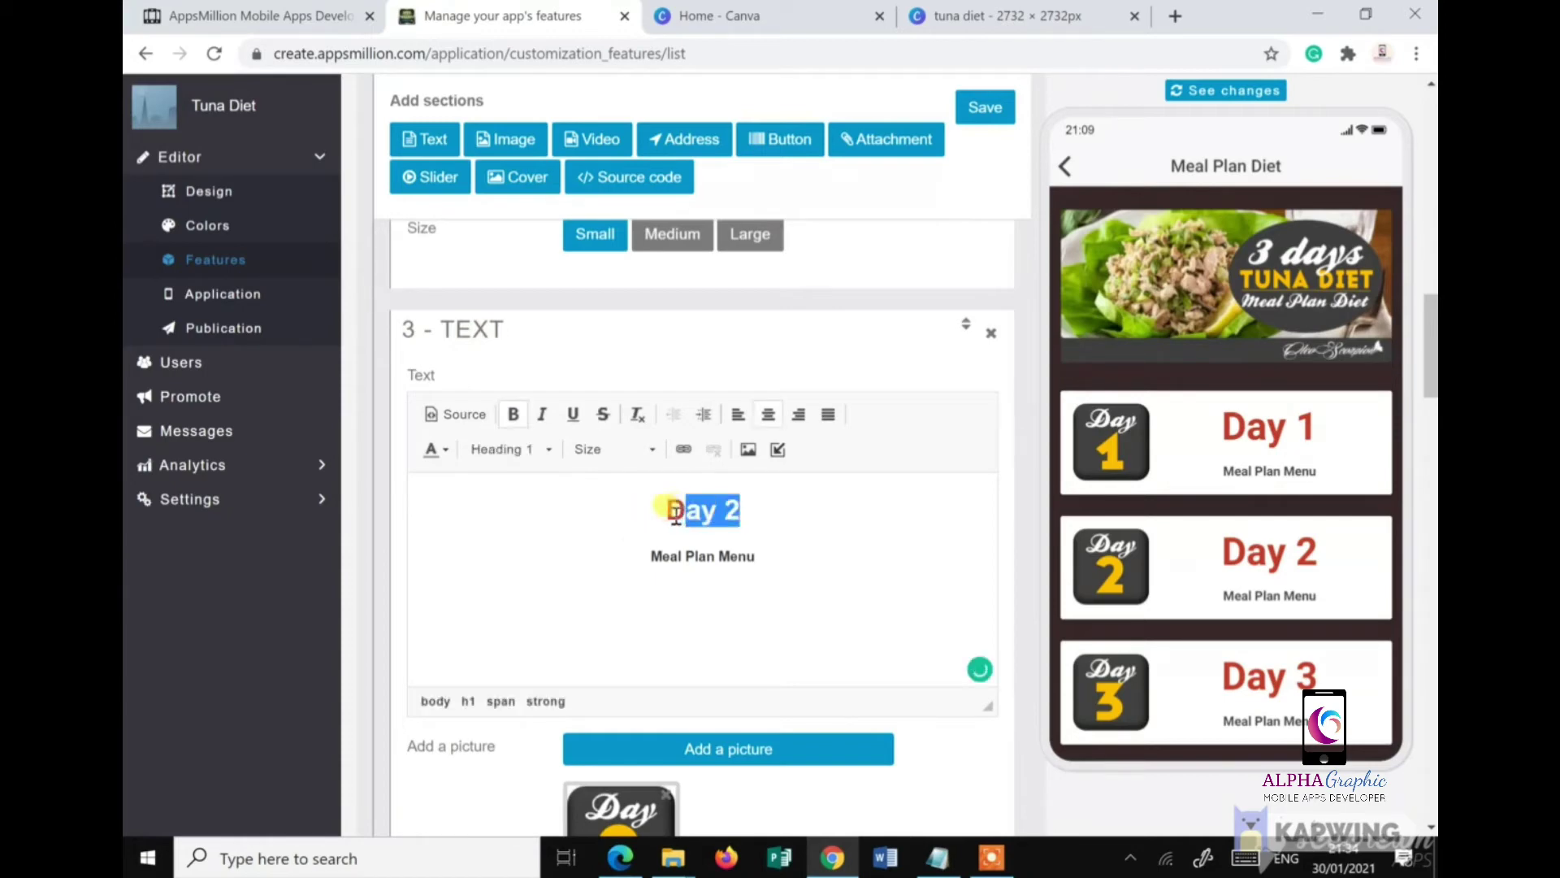
pyautogui.click(778, 449)
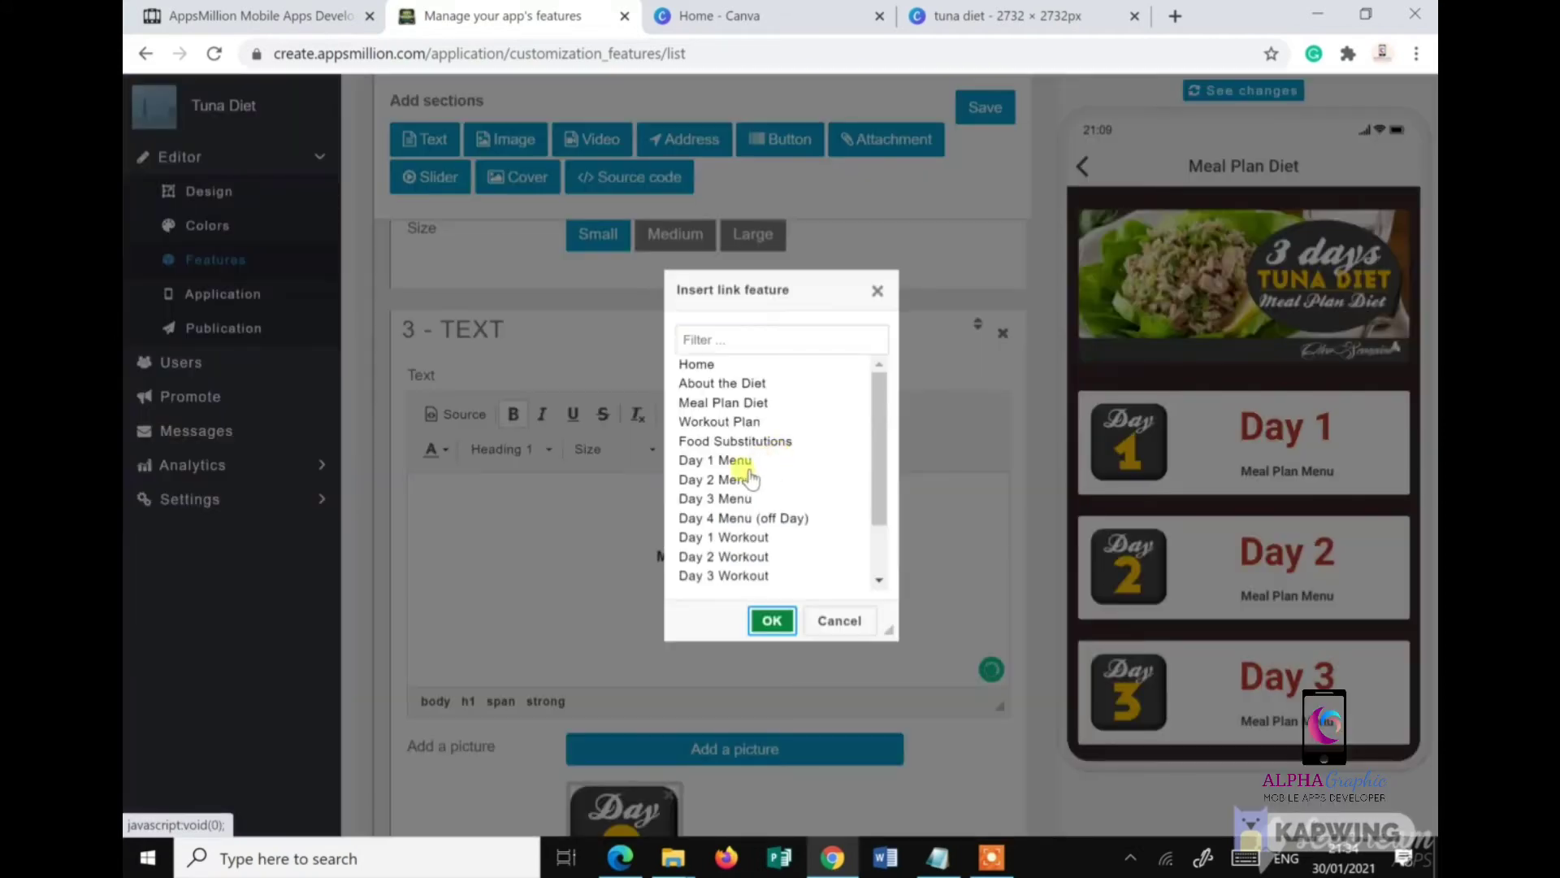
pyautogui.click(702, 480)
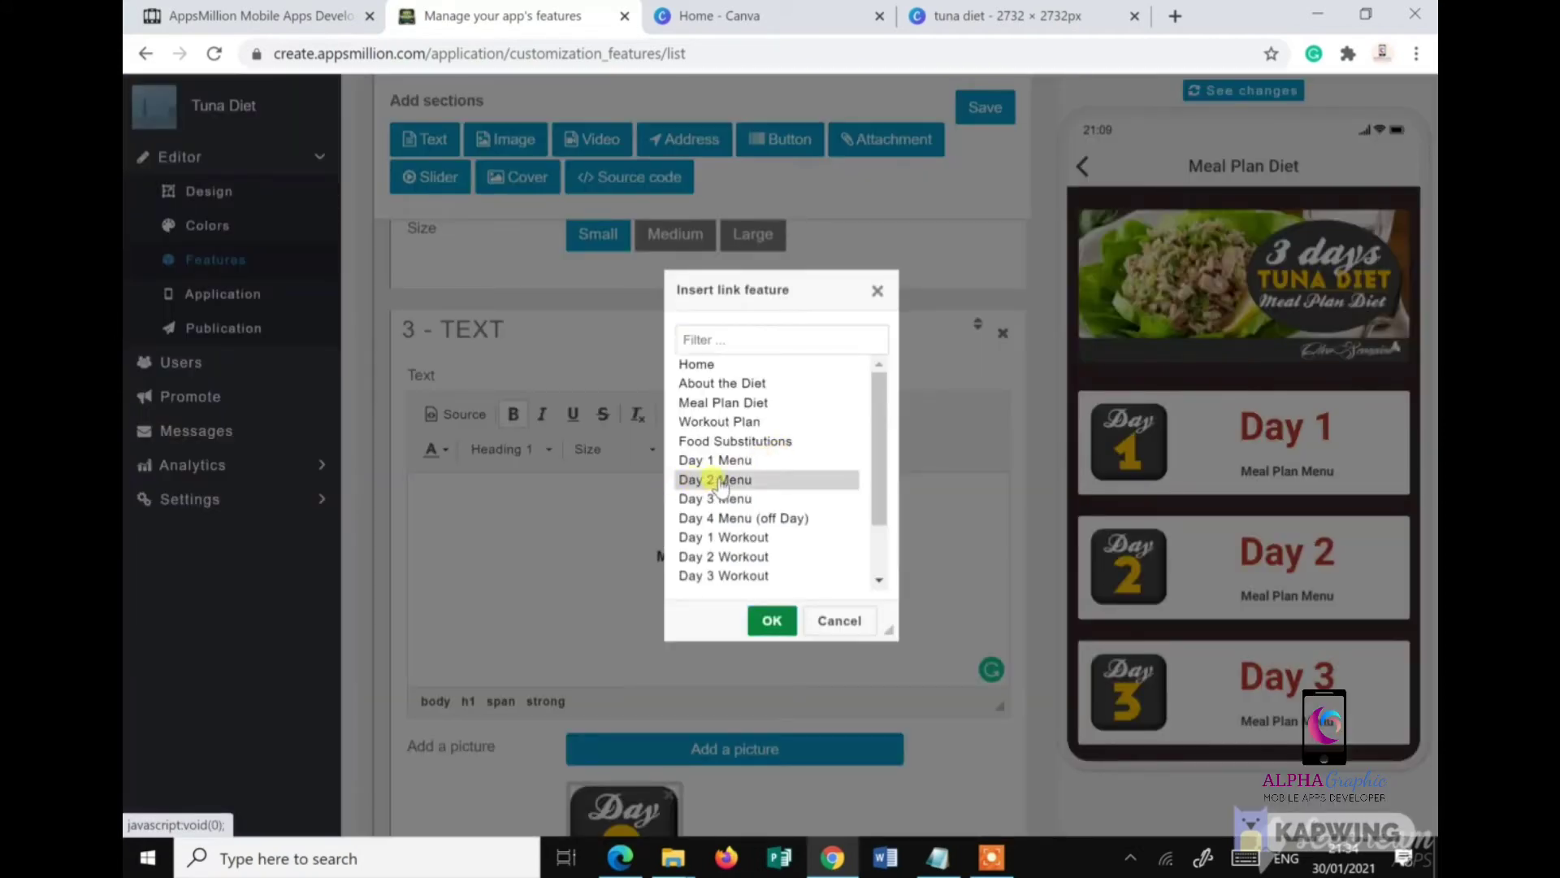
pyautogui.click(760, 622)
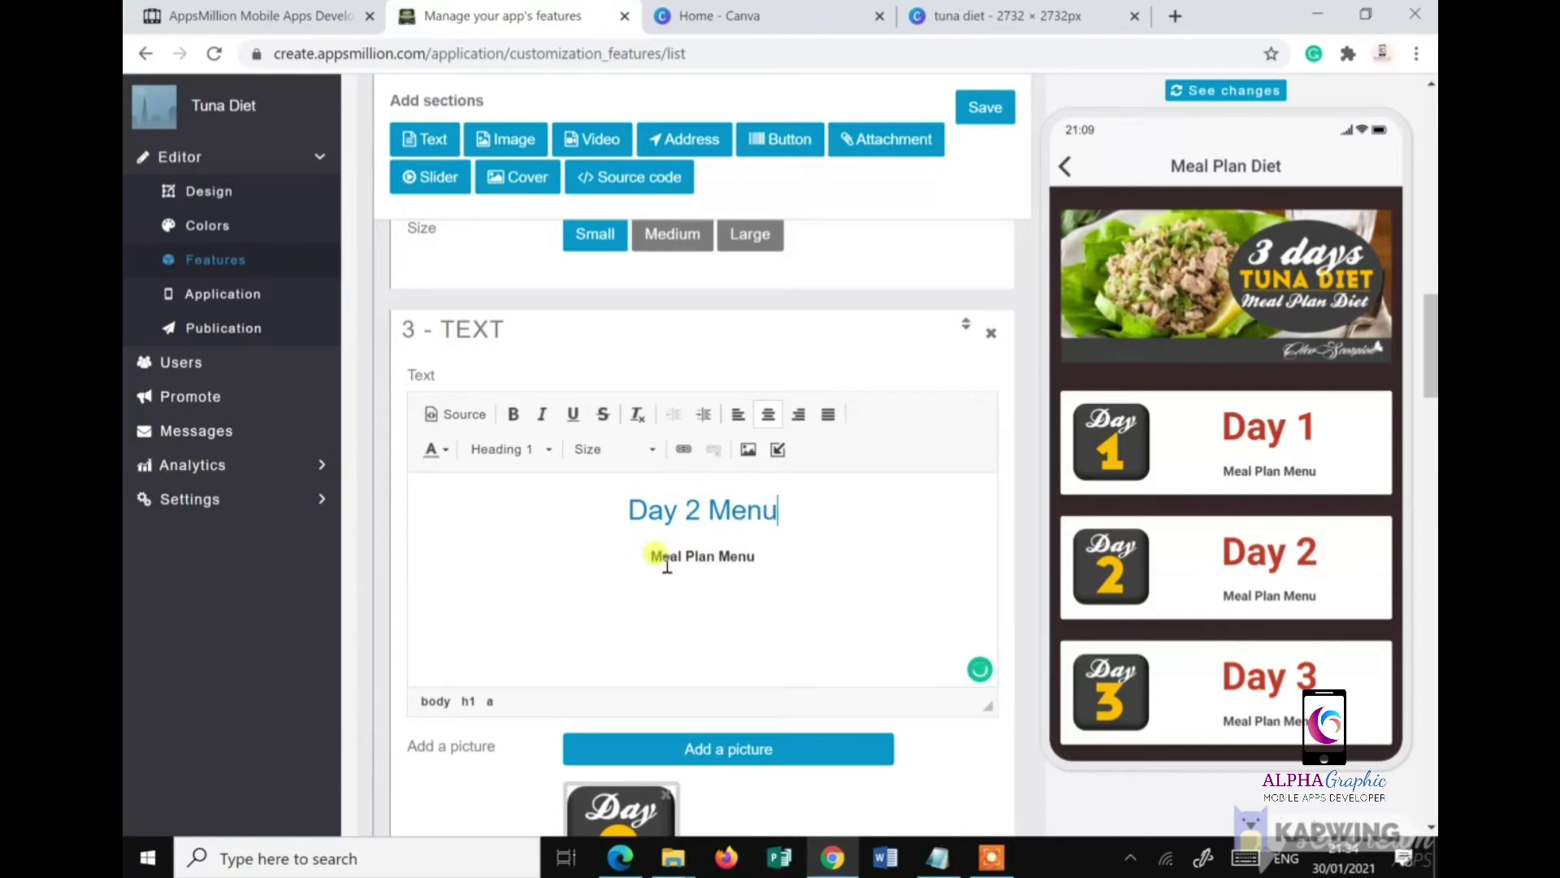
# Step: Format the Day 2 Menu link as bold dark red (C0392B) and shorten its text to "Day 2"
pyautogui.moveTo(781, 511); pyautogui.dragTo(642, 512)
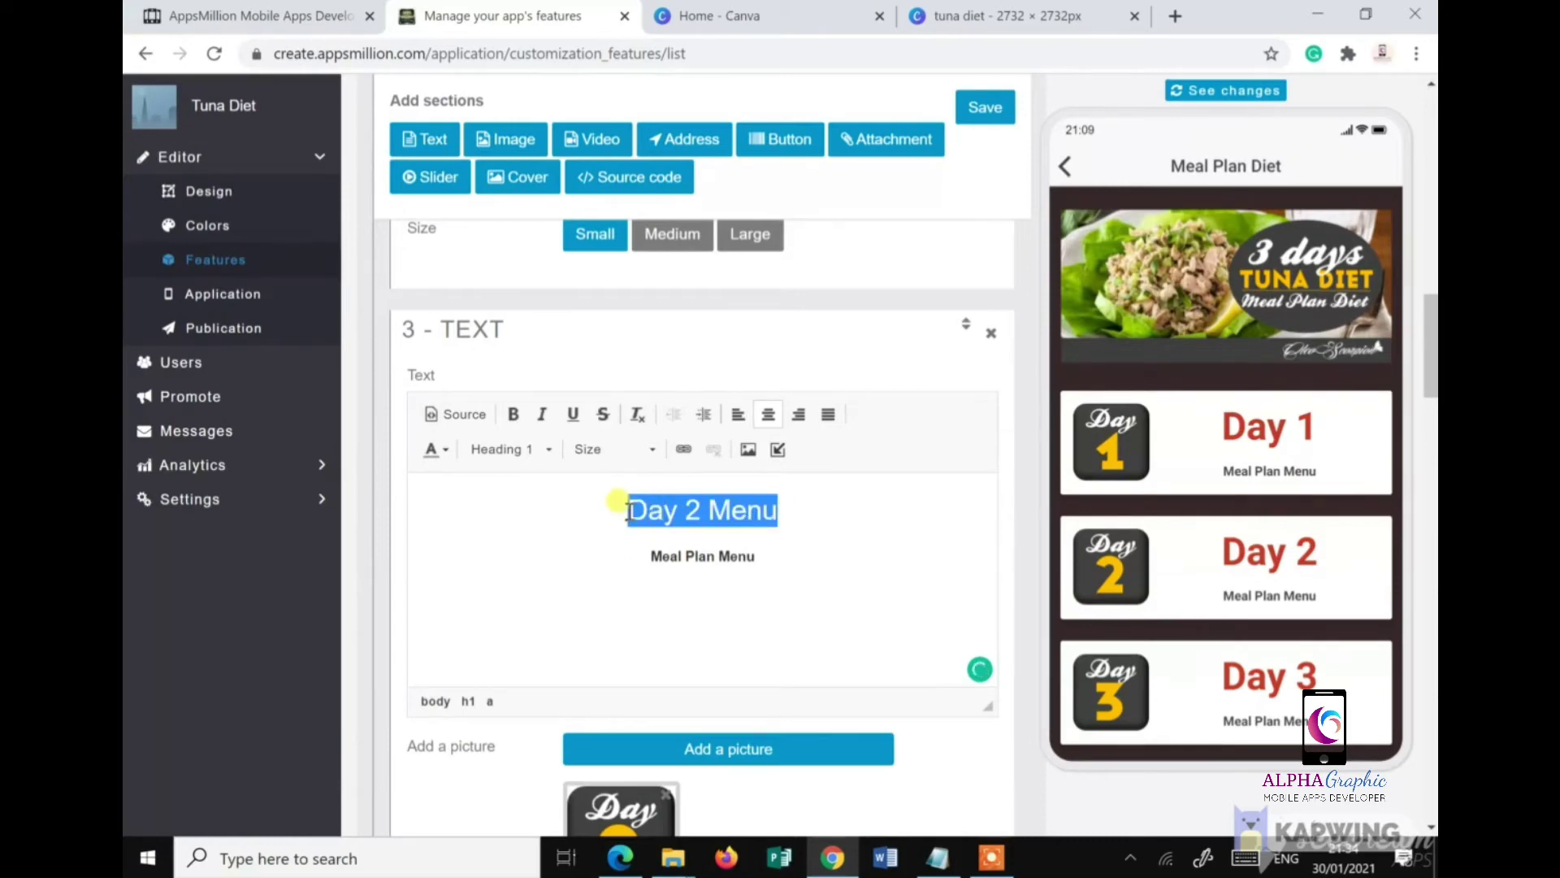
pyautogui.click(513, 414)
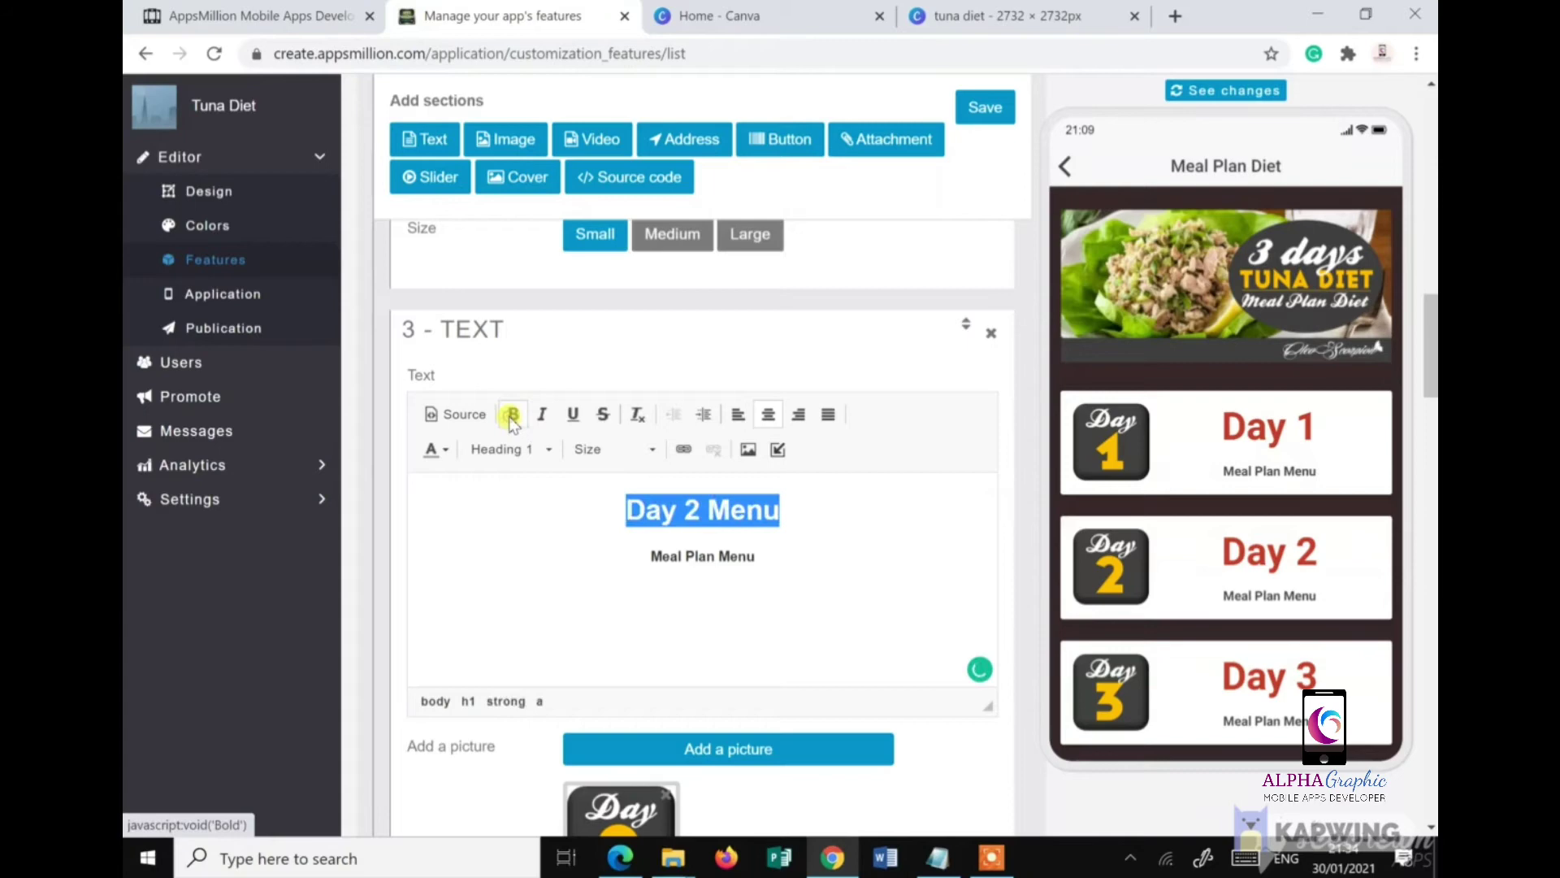
pyautogui.click(446, 453)
pyautogui.click(462, 581)
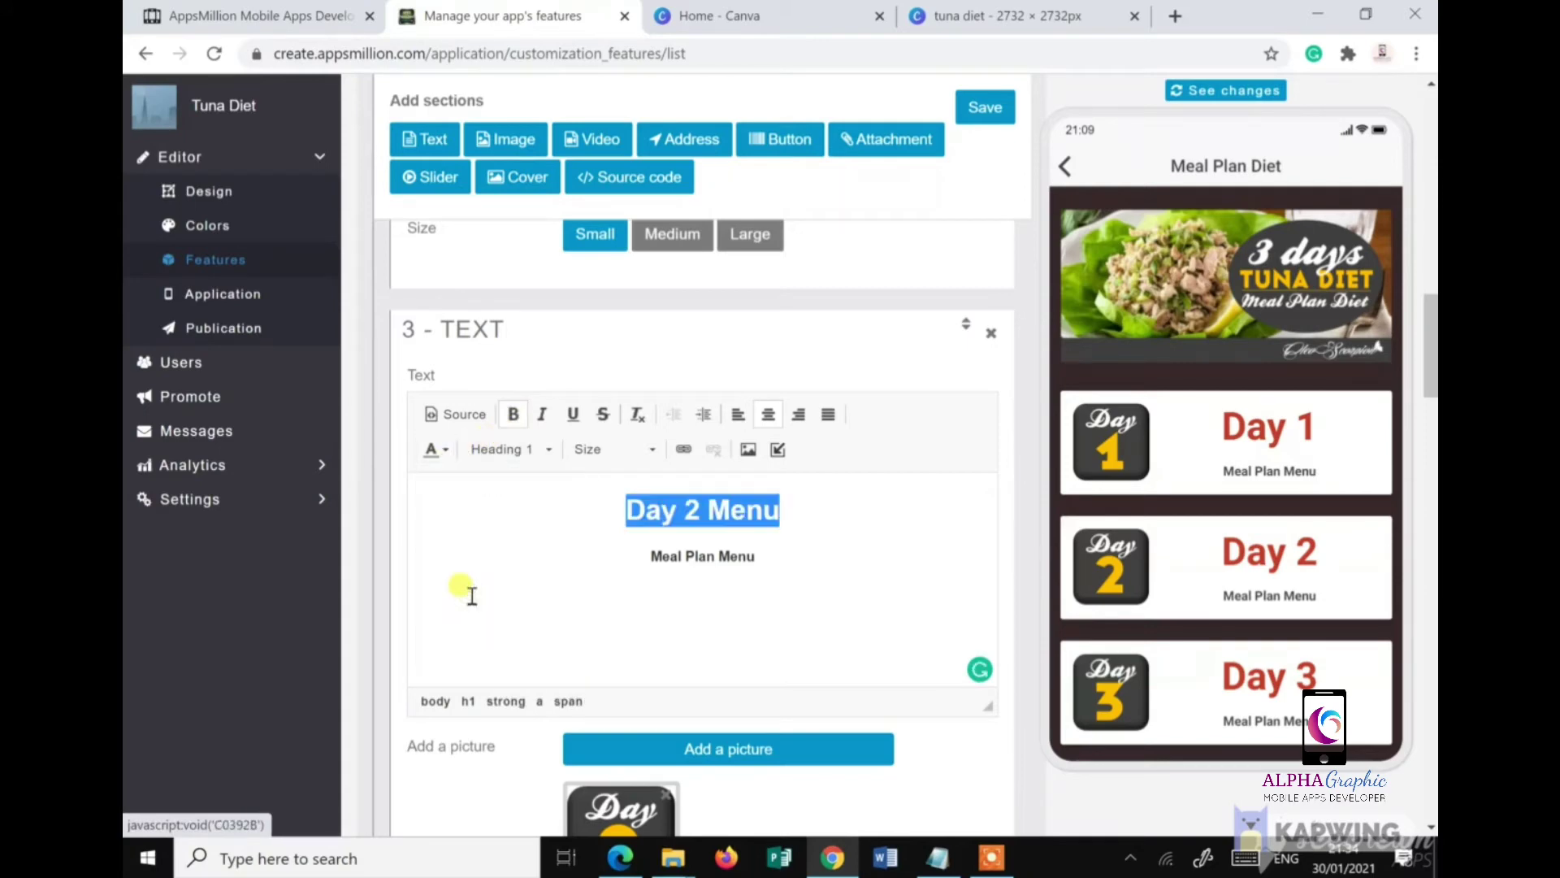
pyautogui.moveTo(779, 511); pyautogui.dragTo(717, 511)
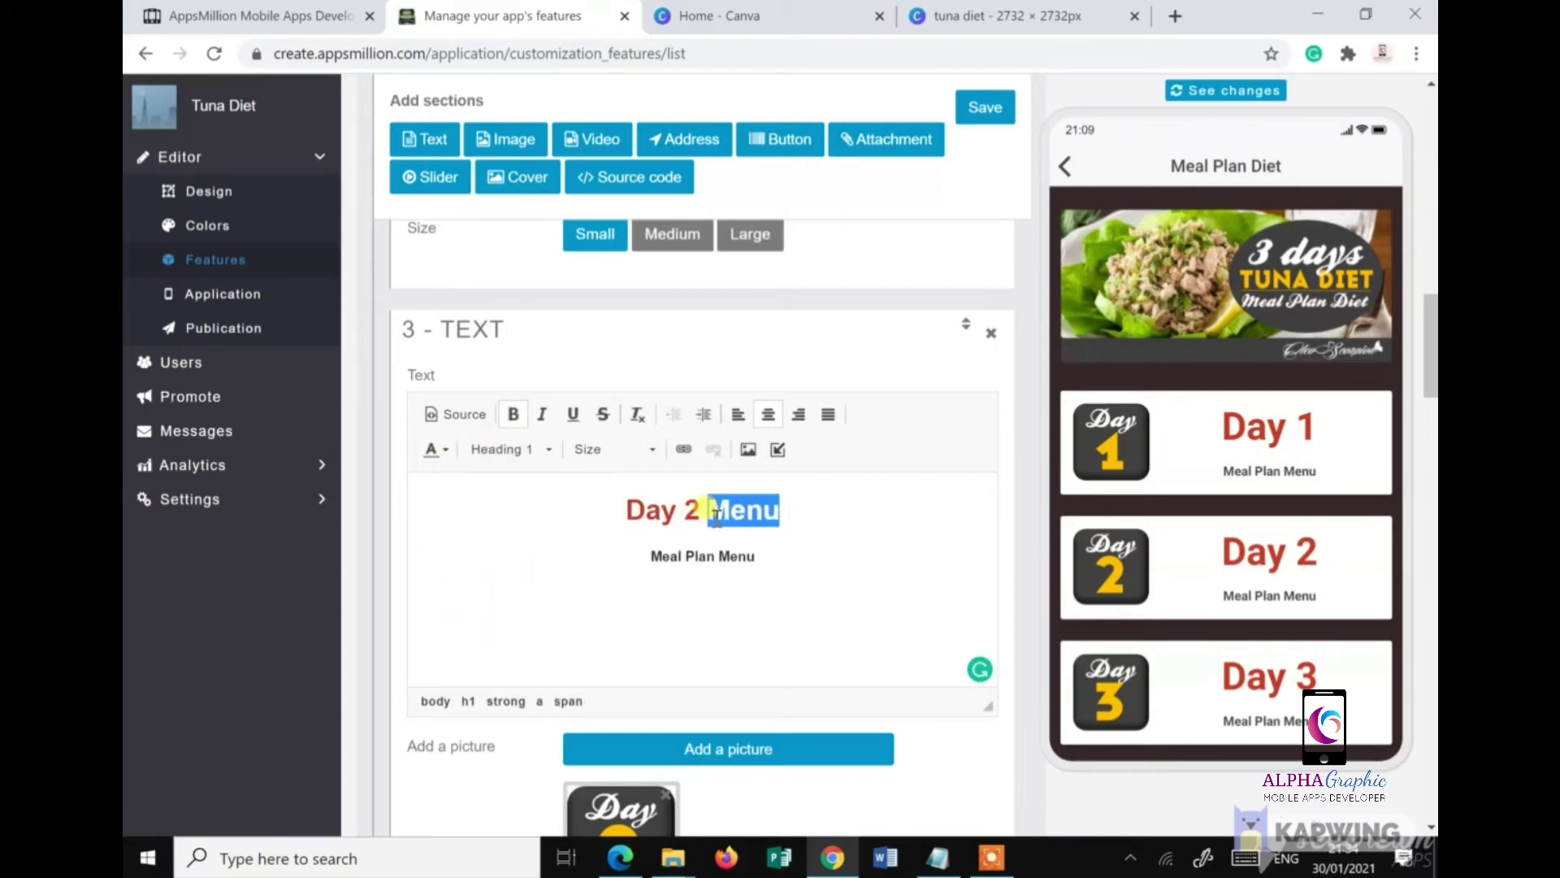
pyautogui.press('BackSpace')
pyautogui.press('BackSpace')
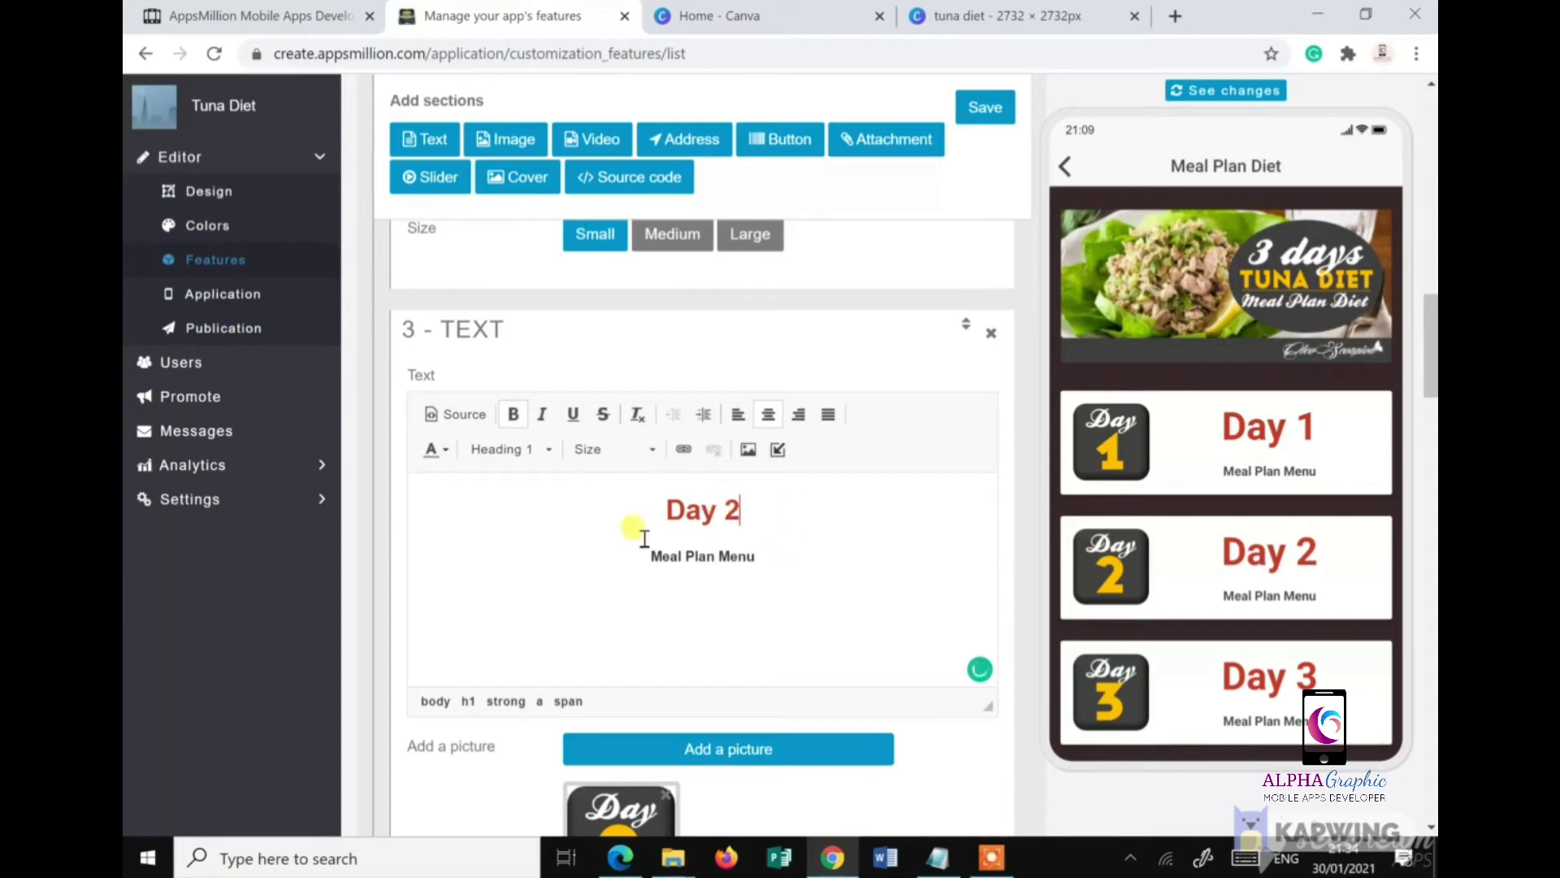
# Step: Save the page and test the Day 2 link in the phone preview, looking through the menu before returning to Meal Plan Diet
pyautogui.click(975, 114)
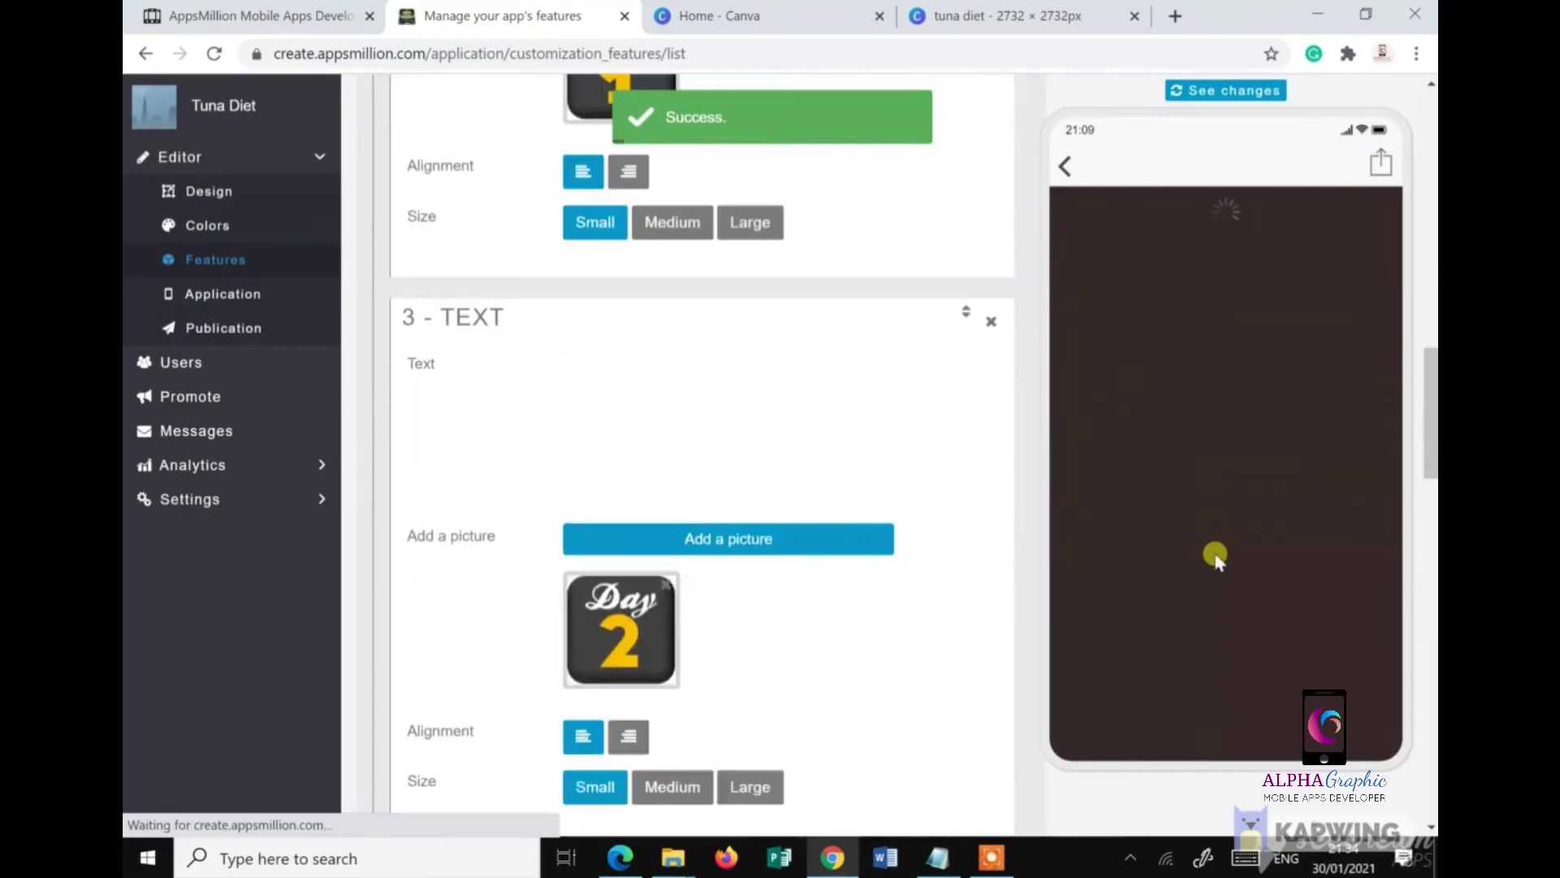
pyautogui.click(1291, 374)
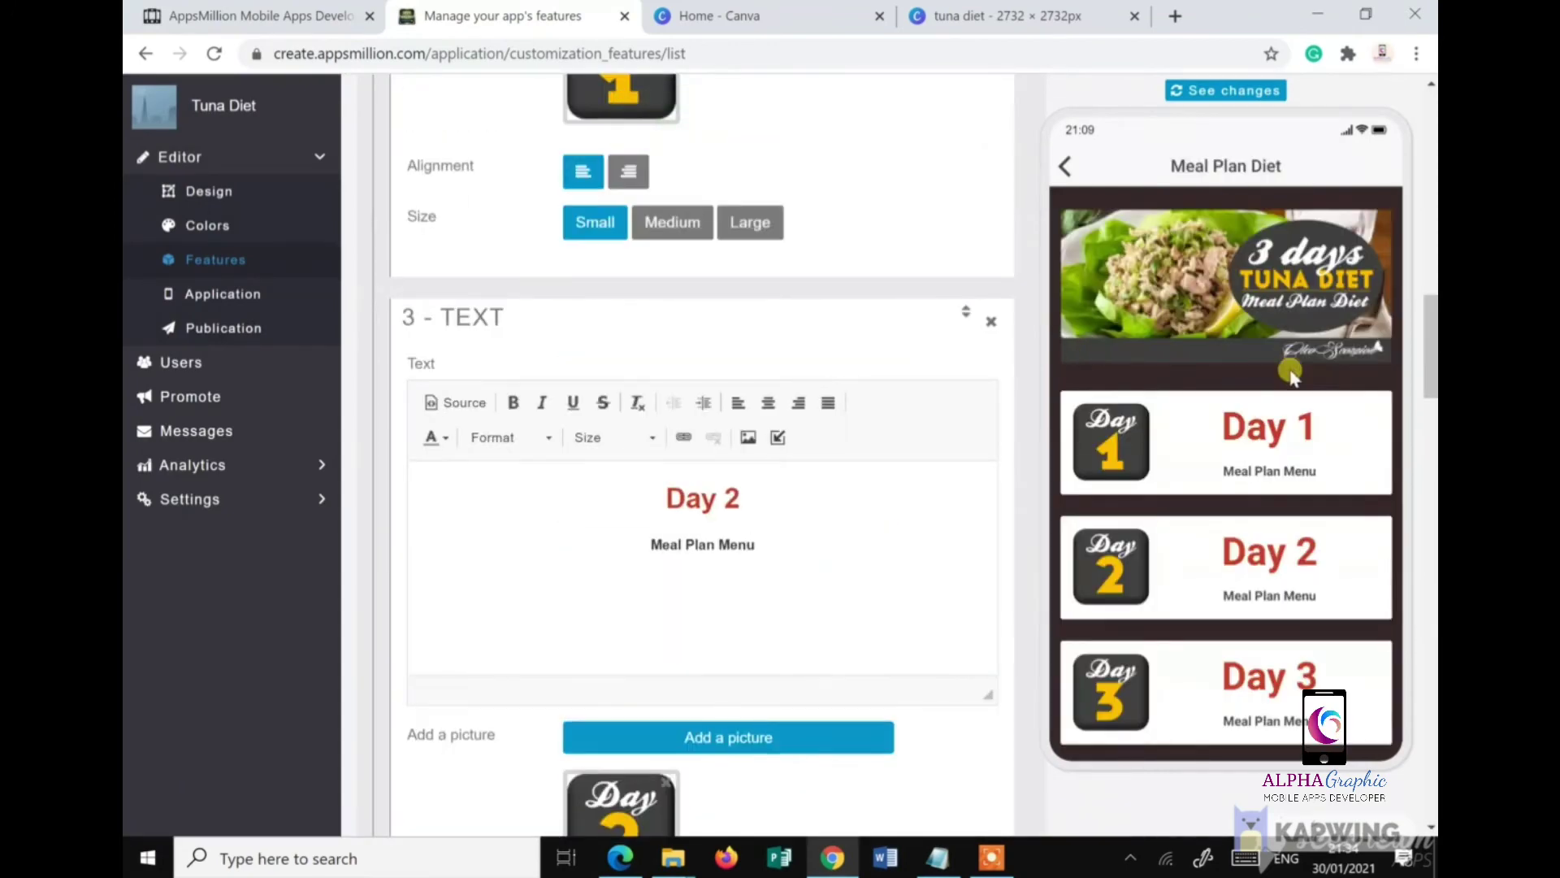
pyautogui.click(1258, 550)
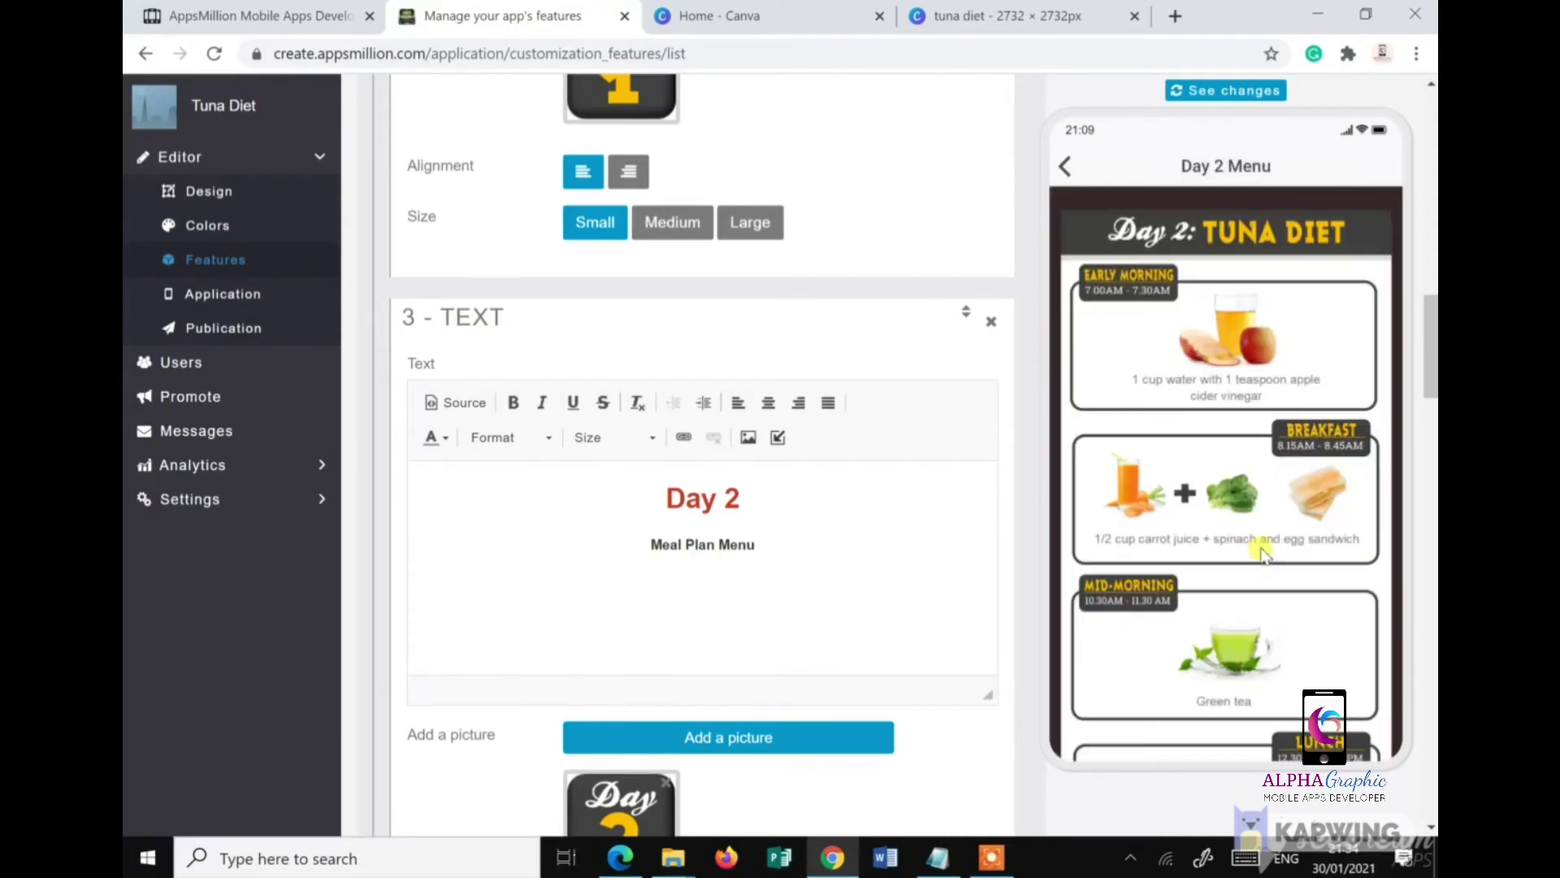
pyautogui.moveTo(1222, 526); pyautogui.dragTo(1173, 477)
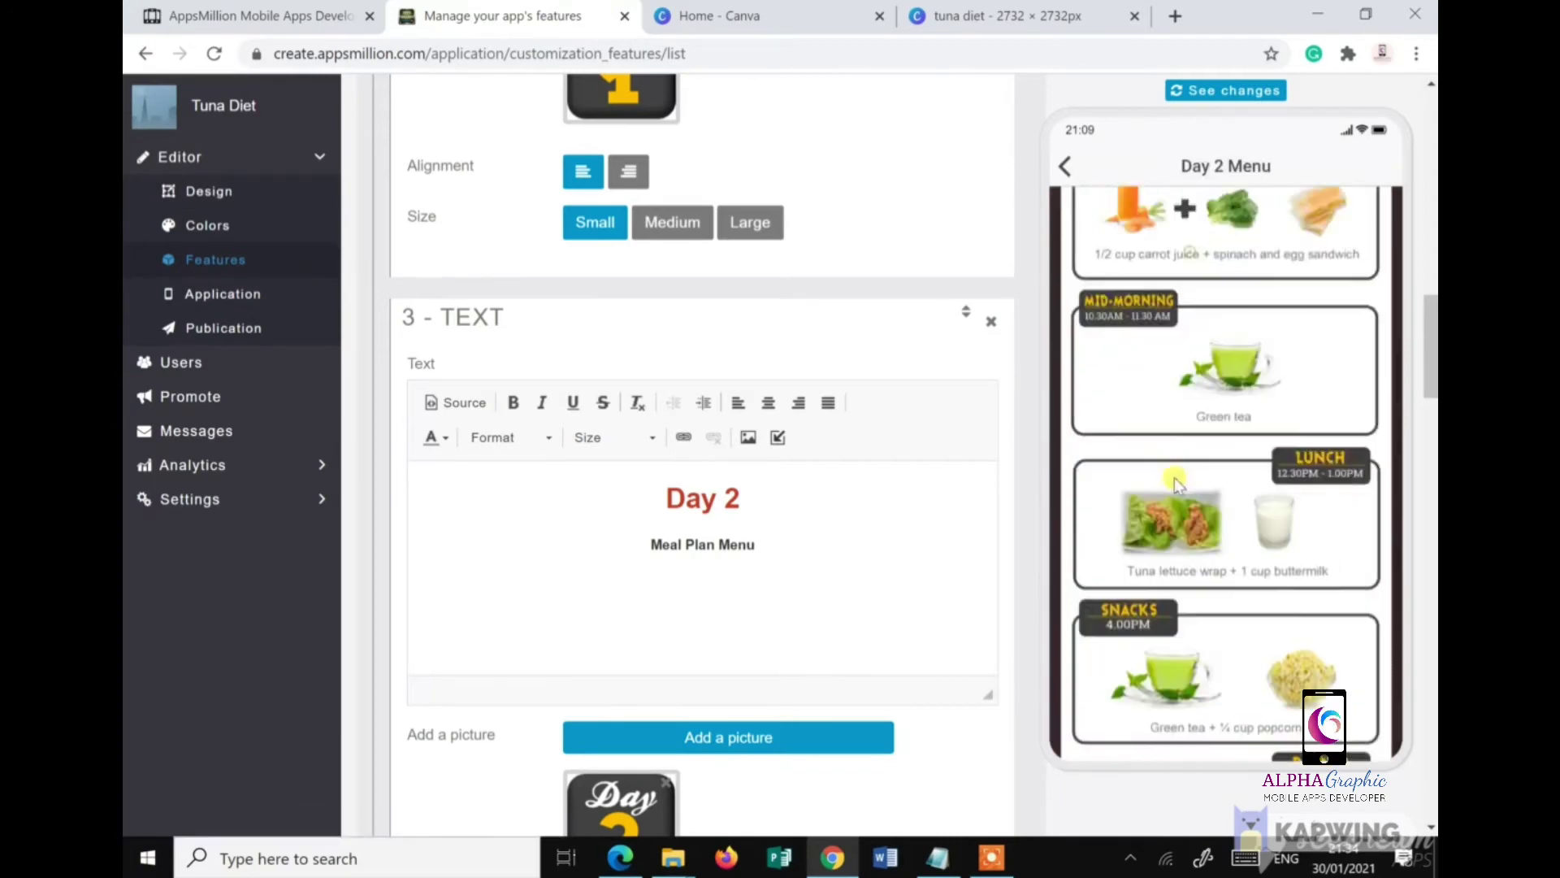
pyautogui.click(1066, 167)
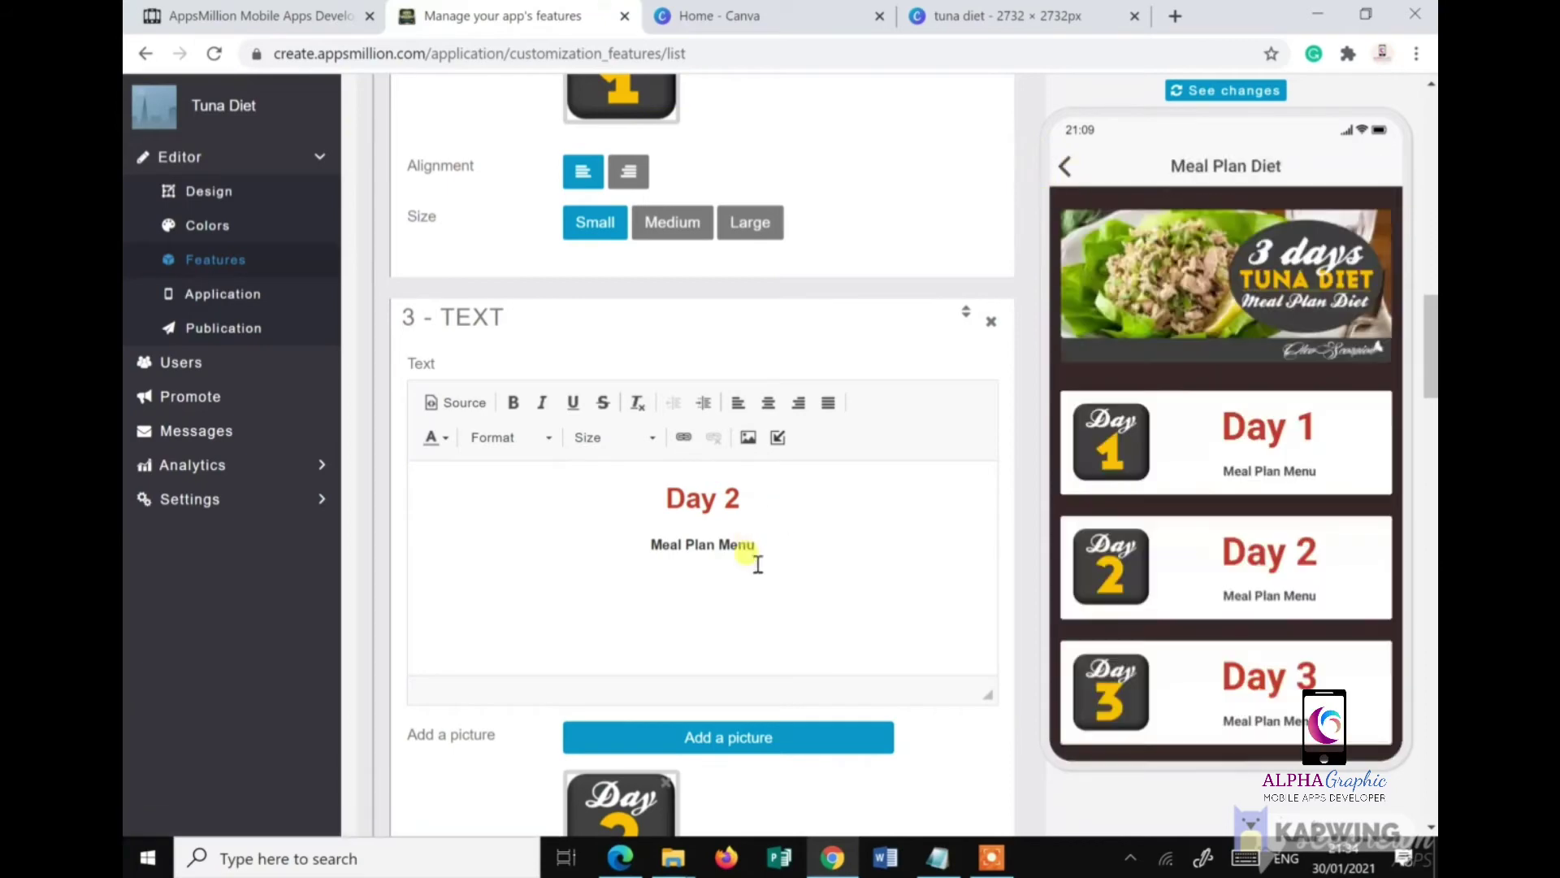
# Step: Replace the "Day 3" heading in the fourth section with a feature link to the Day 3 Menu page
pyautogui.scroll(-1, 771, 571)
pyautogui.scroll(-8, 775, 572)
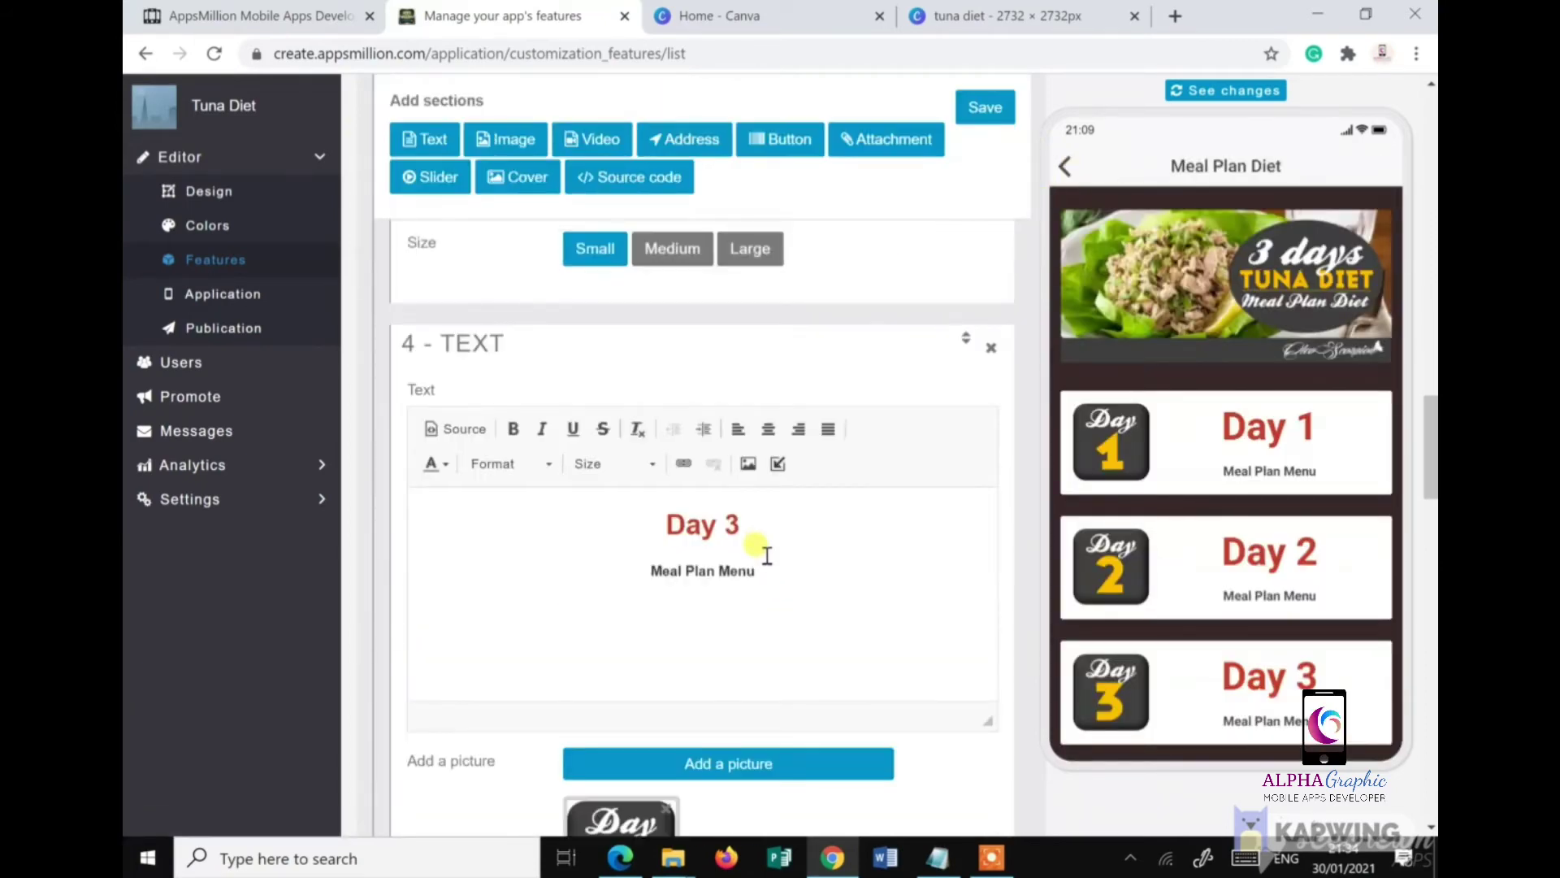
pyautogui.scroll(-5, 756, 561)
pyautogui.scroll(-3, 777, 642)
pyautogui.scroll(6, 773, 638)
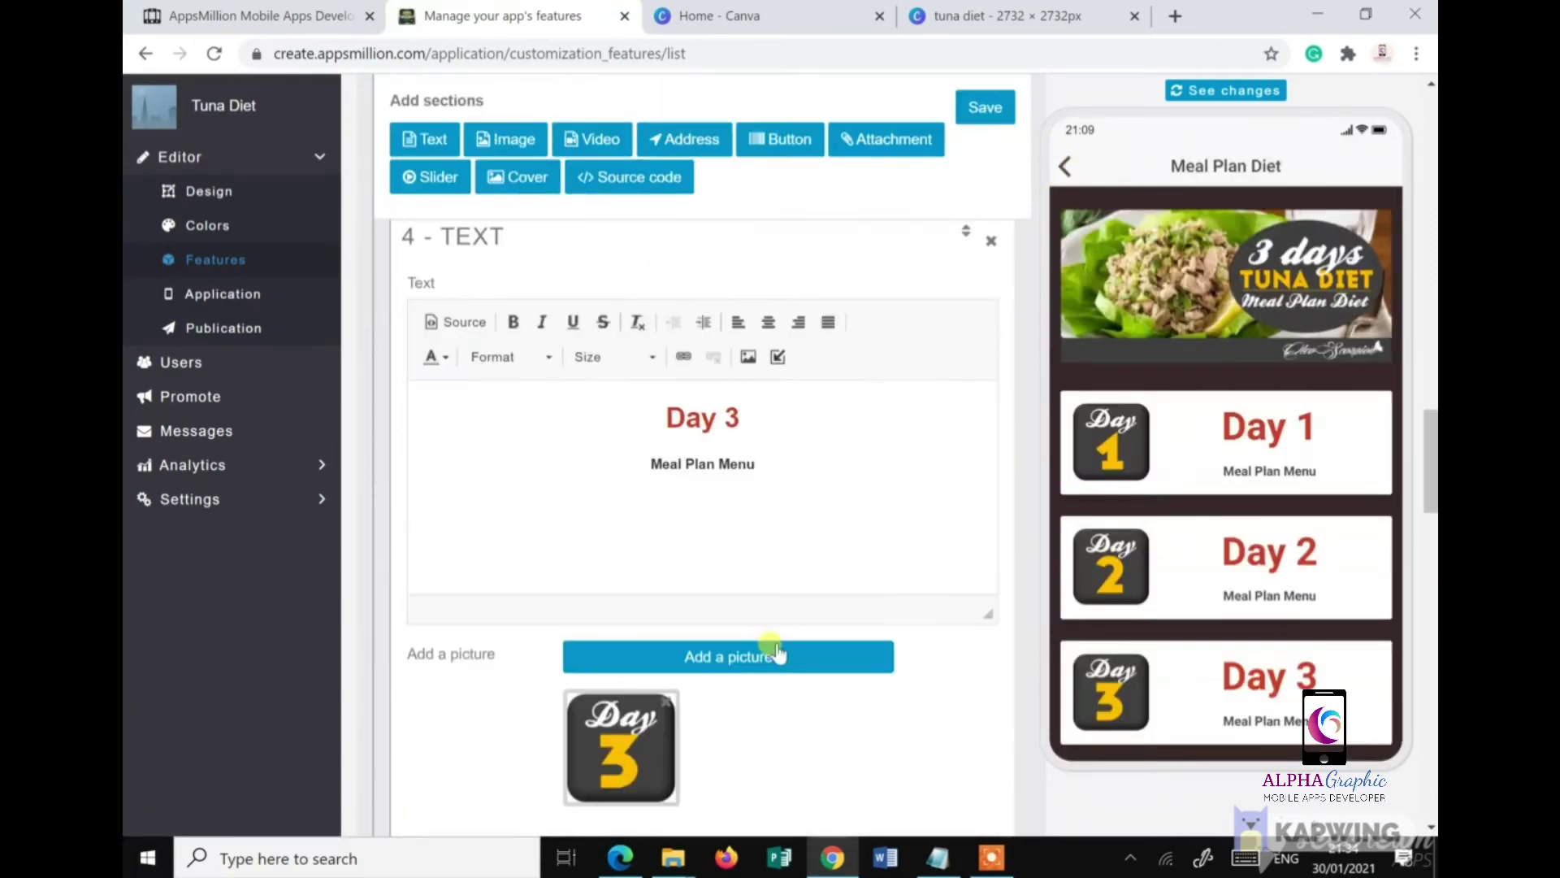
pyautogui.moveTo(760, 429); pyautogui.dragTo(671, 418)
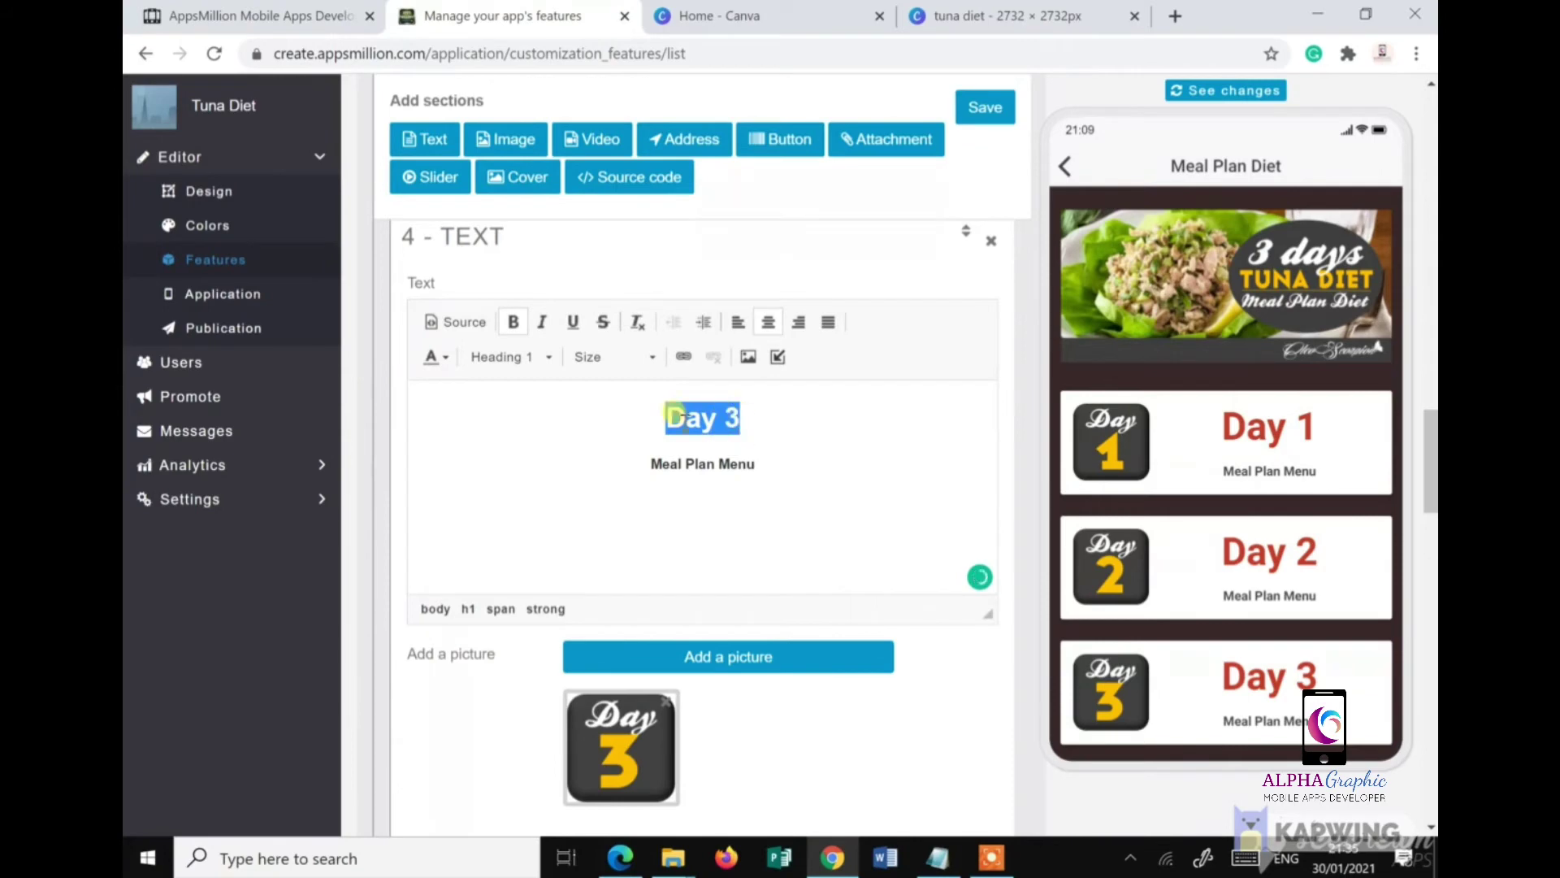
pyautogui.click(778, 354)
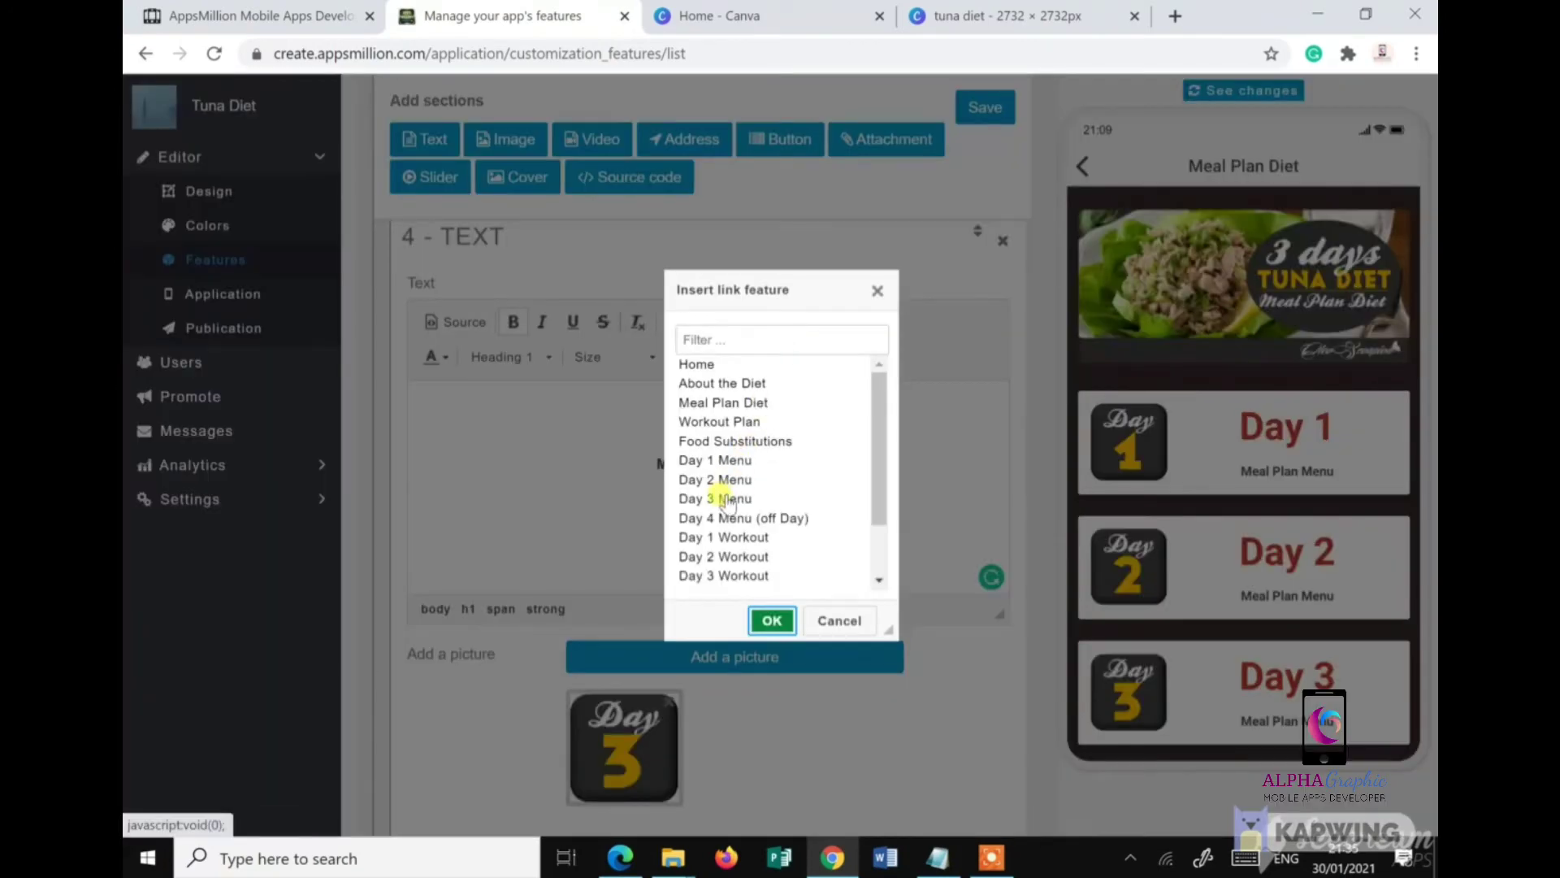
pyautogui.click(727, 499)
pyautogui.click(772, 626)
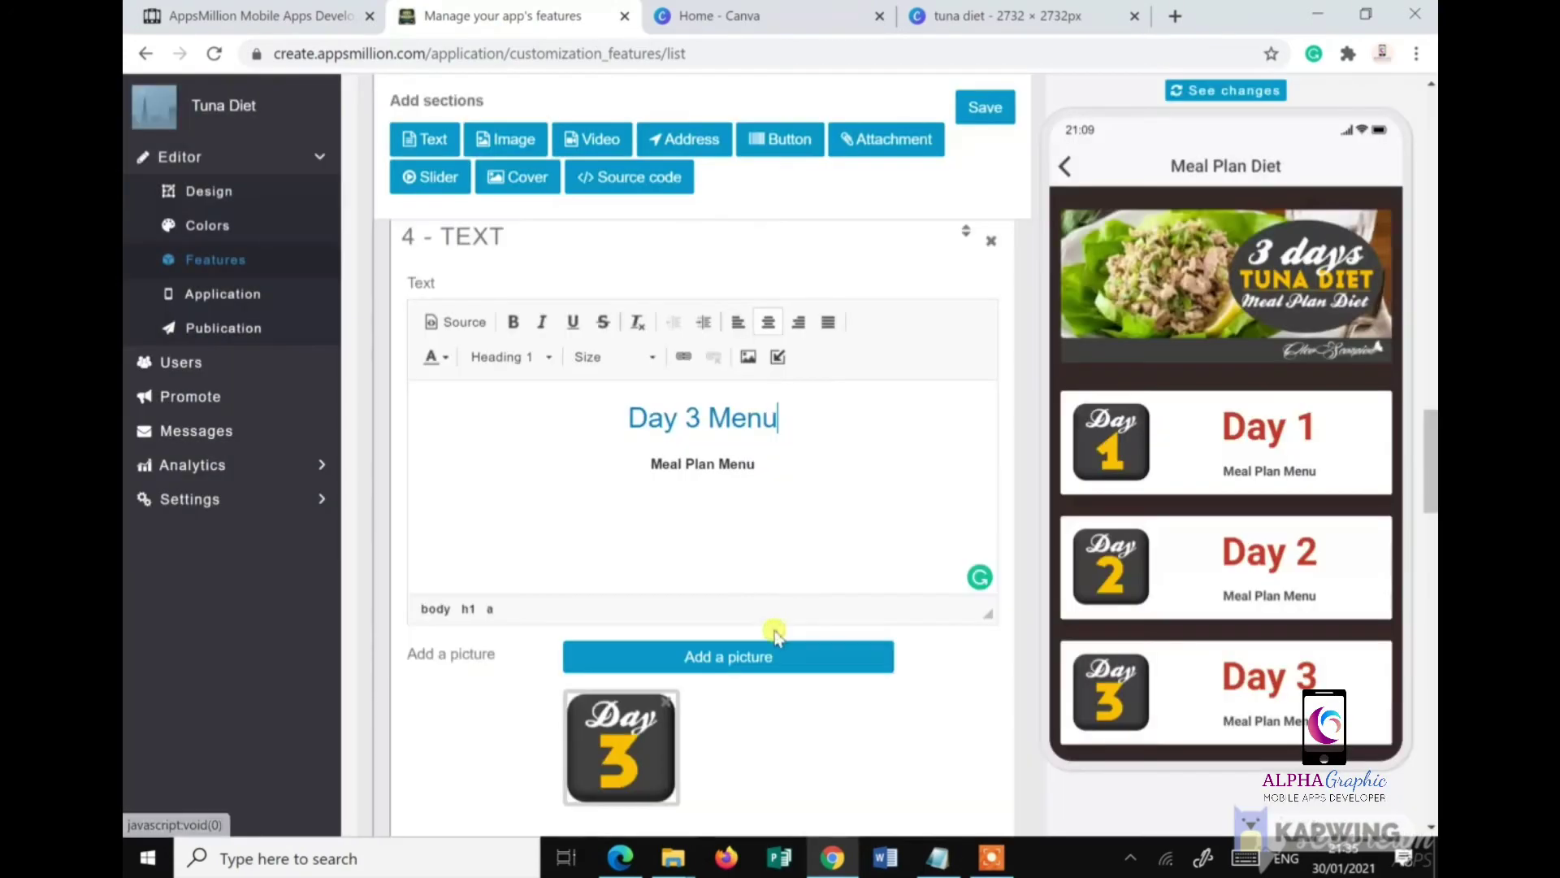
# Step: Make the Day 3 Menu link in the fourth section bold and dark red, and shorten its text to "Day 3"
pyautogui.click(773, 418)
pyautogui.moveTo(786, 423); pyautogui.dragTo(626, 424)
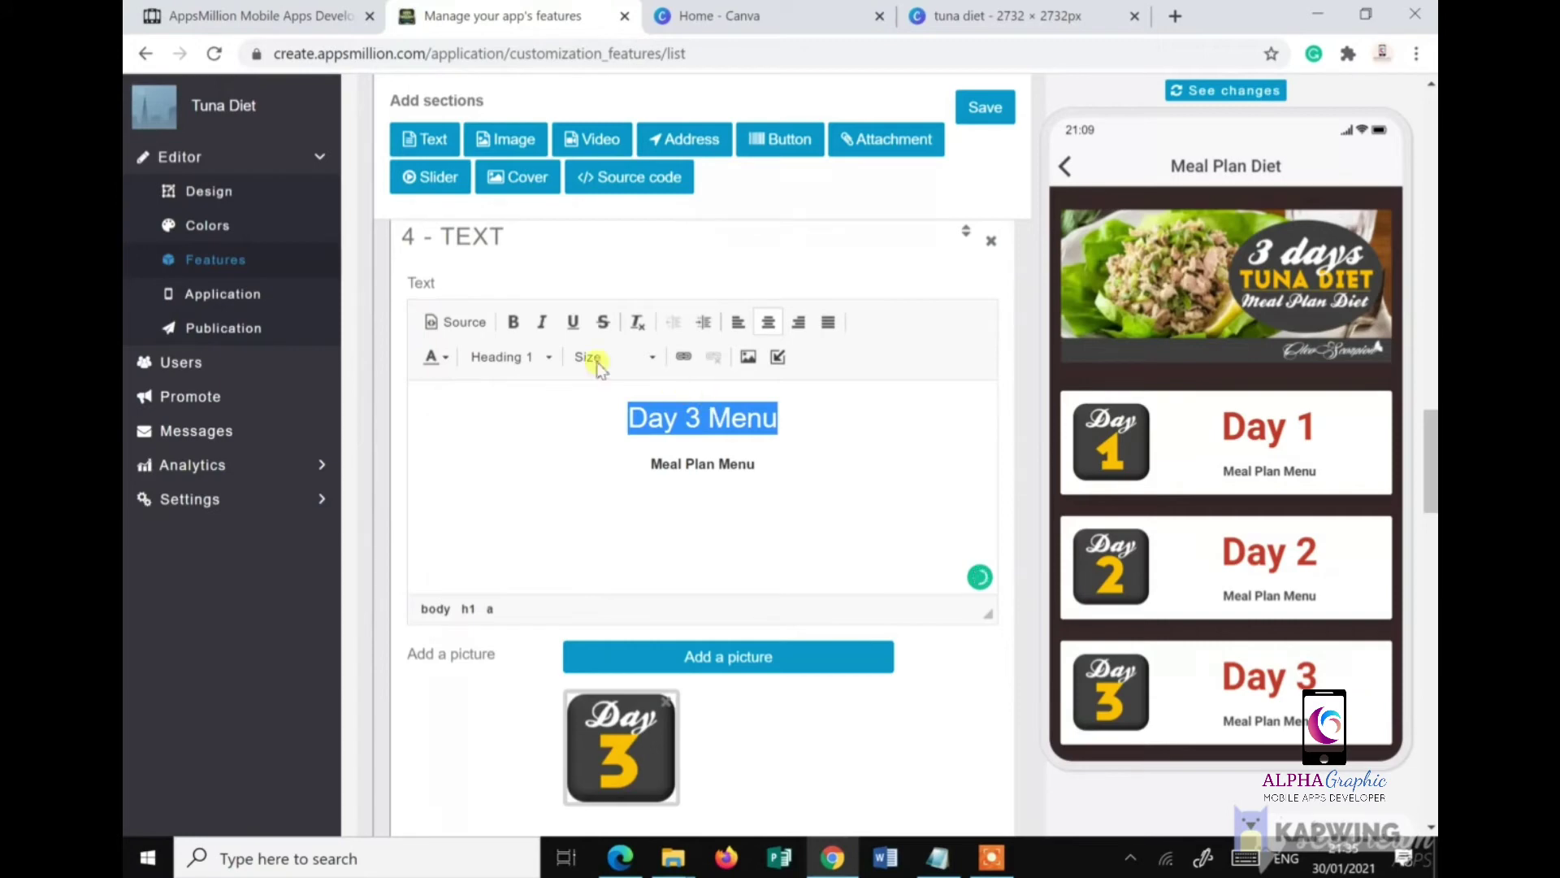
pyautogui.click(513, 322)
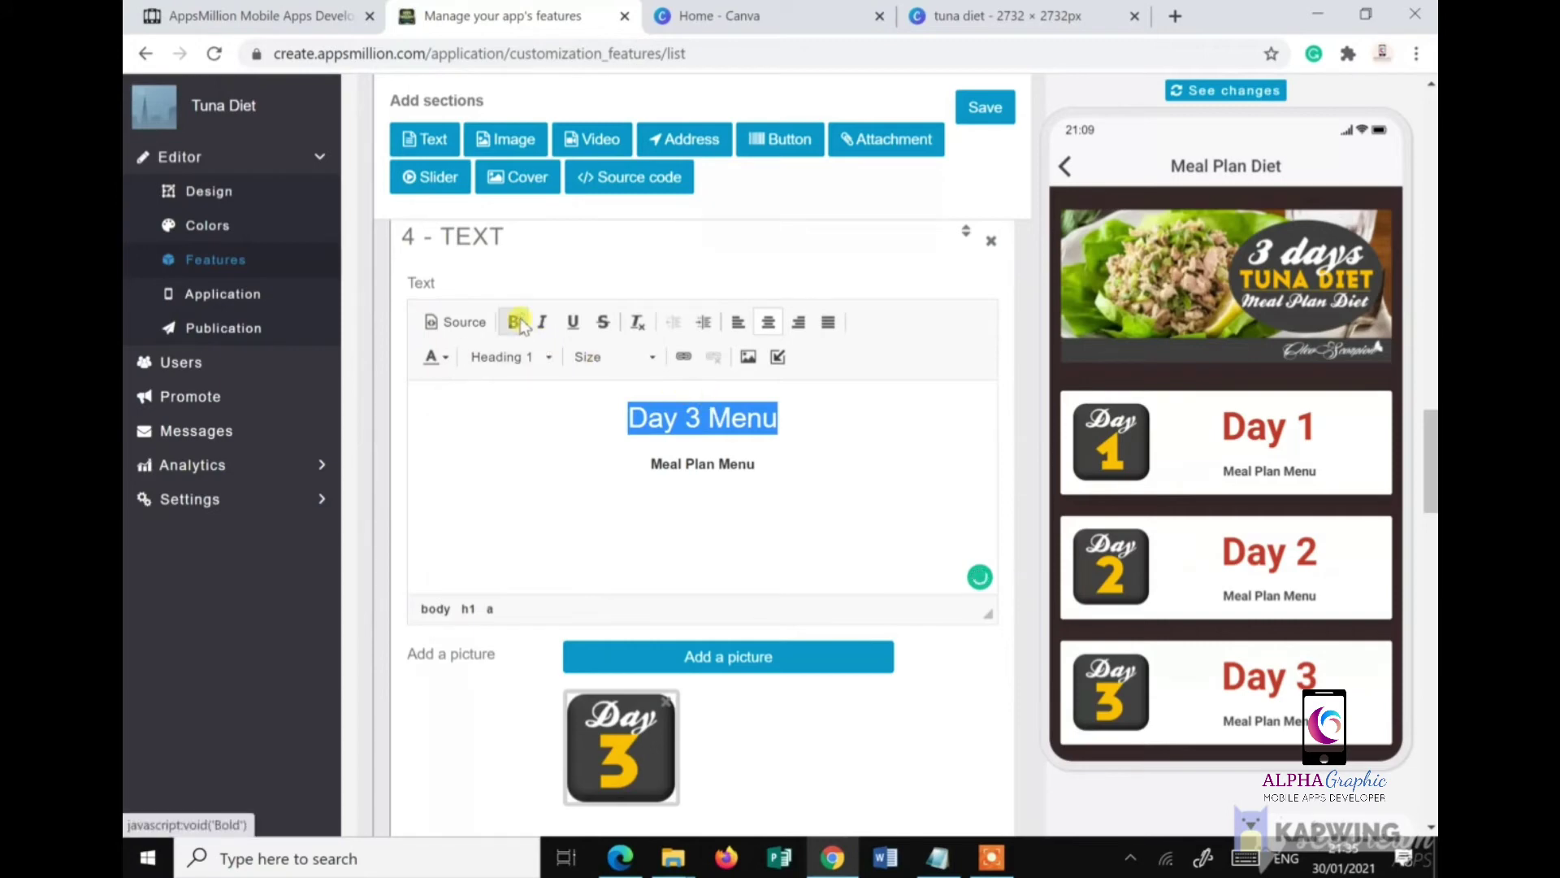
pyautogui.click(437, 357)
pyautogui.click(467, 507)
pyautogui.click(805, 436)
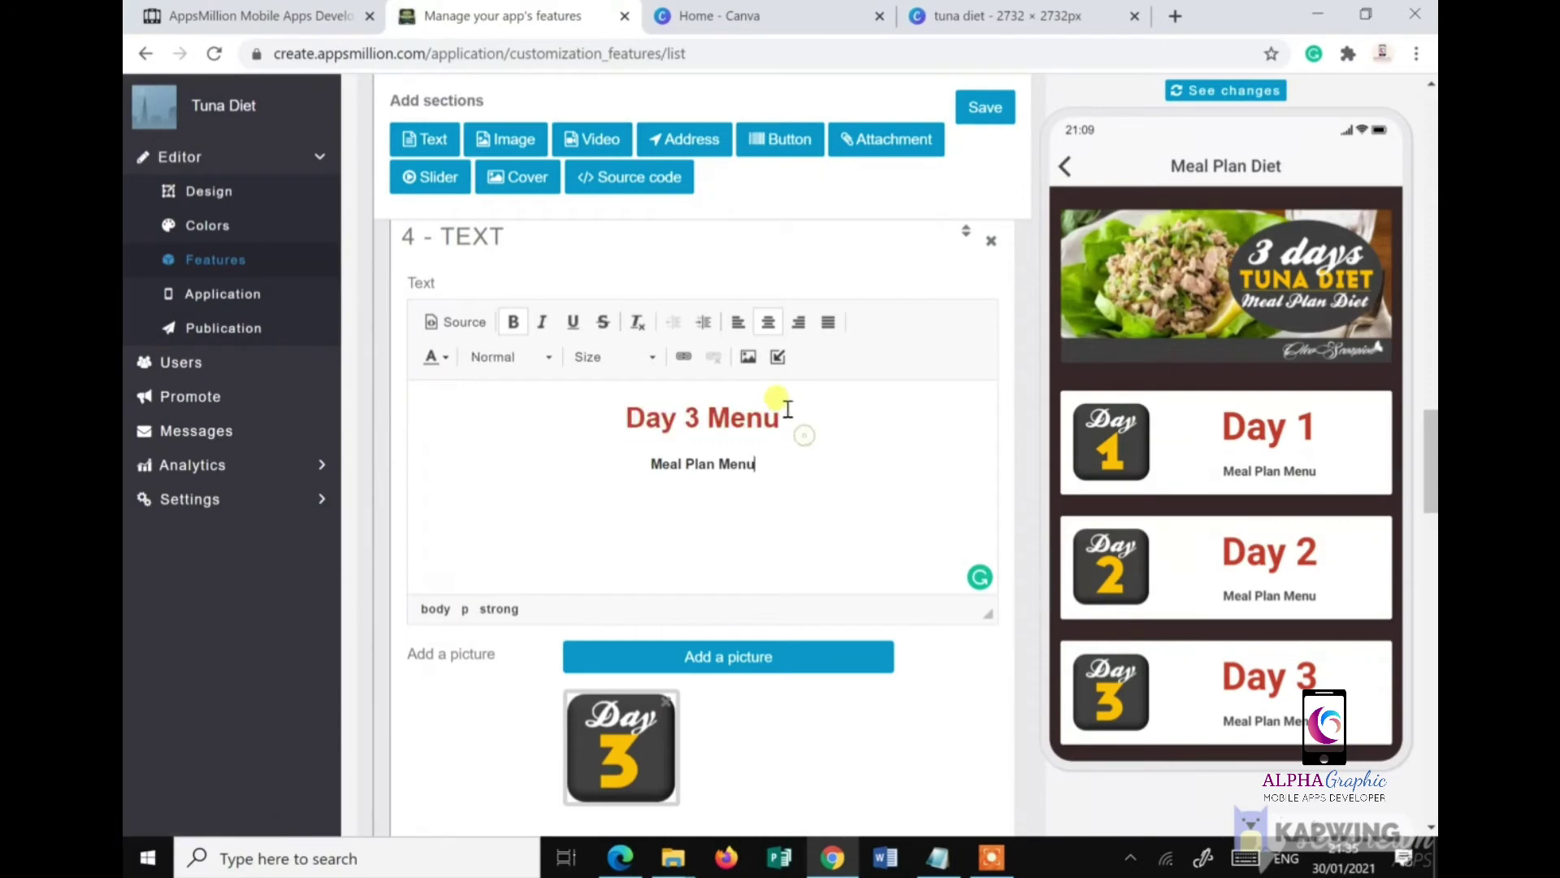
pyautogui.moveTo(780, 421); pyautogui.dragTo(699, 423)
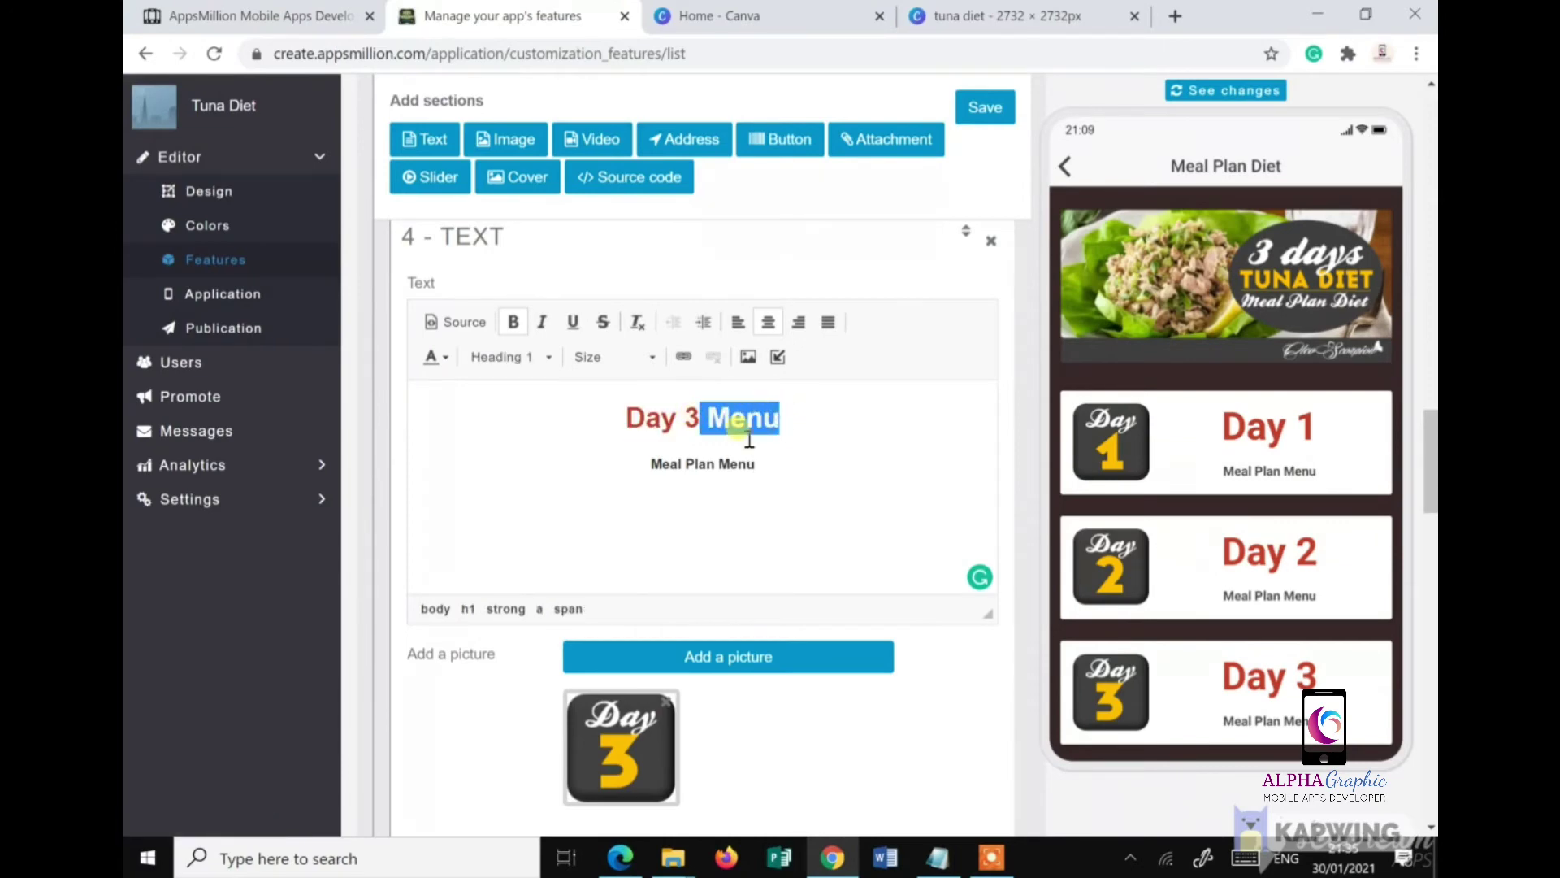
pyautogui.press('BackSpace')
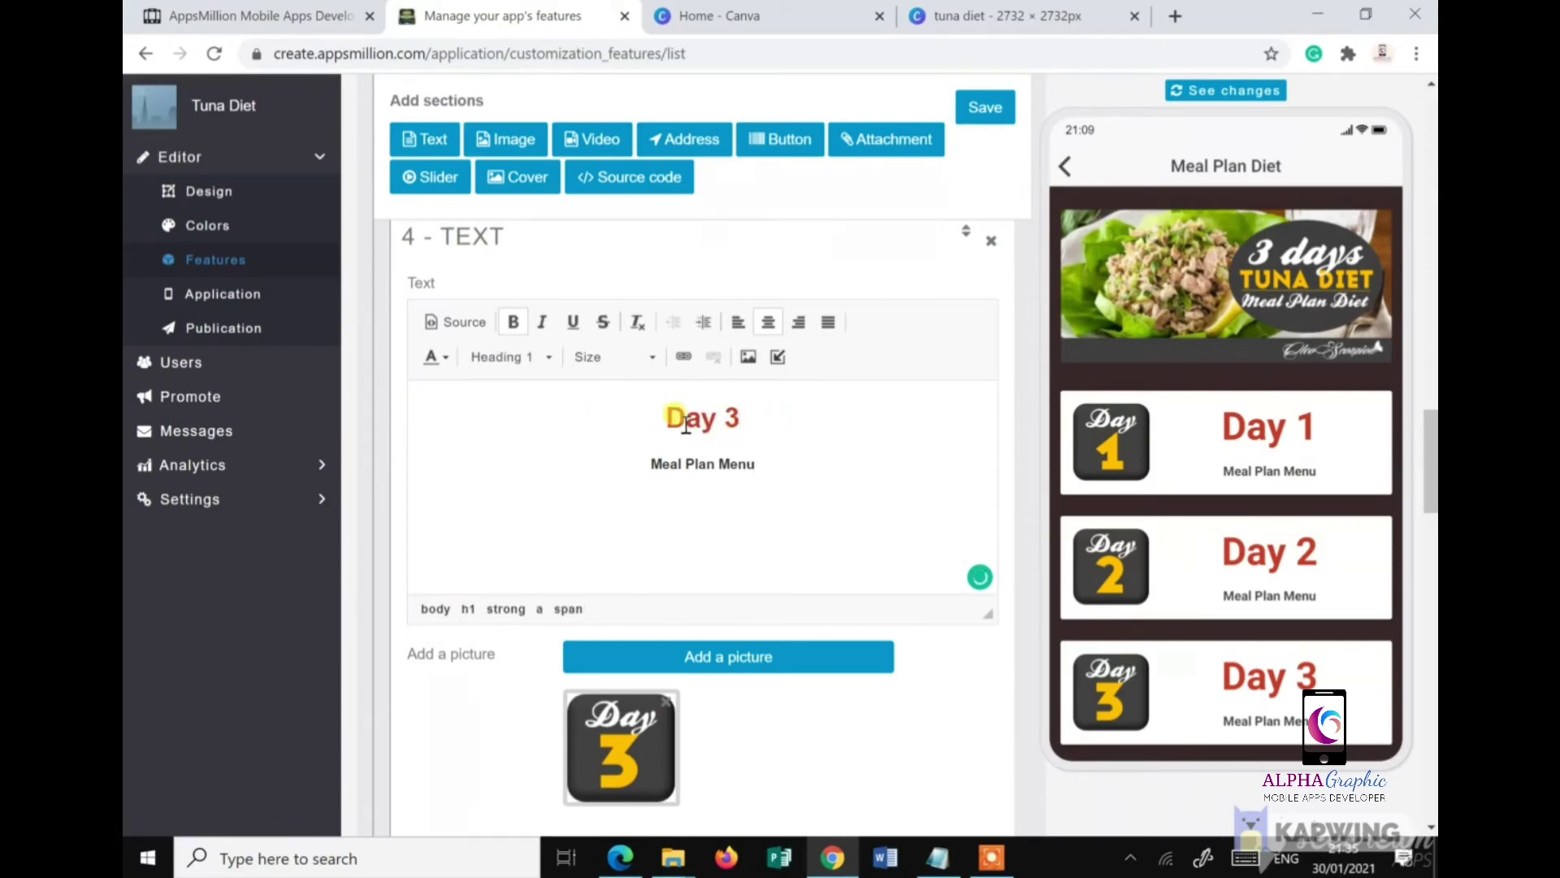
# Step: Save the page and test the Day 3 link in the phone preview, looking through the opened menu down to its end
pyautogui.click(985, 110)
pyautogui.click(1259, 708)
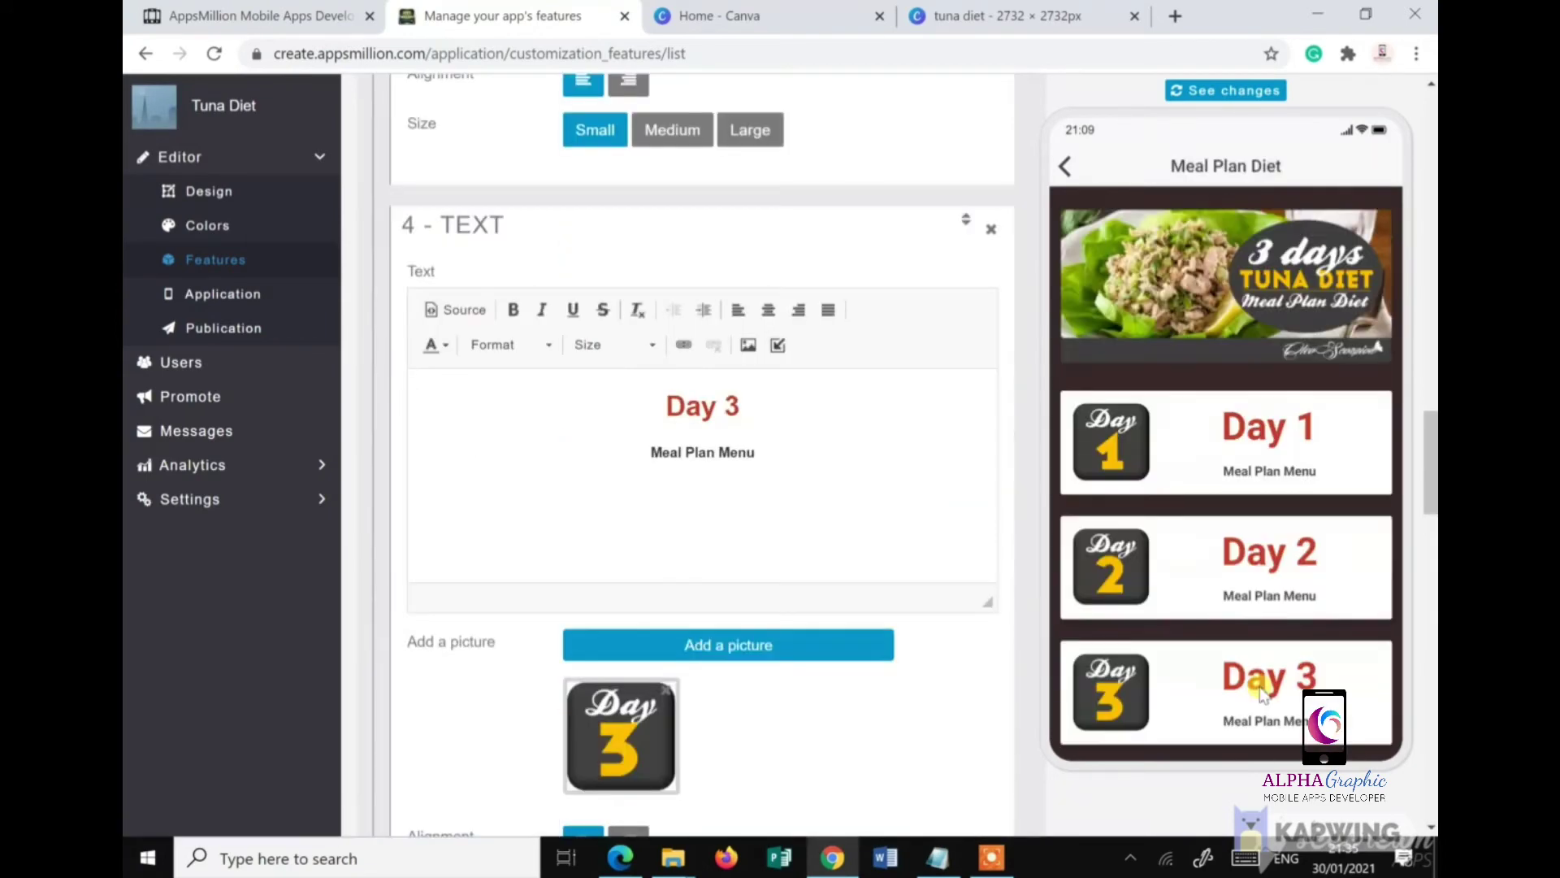
pyautogui.click(1246, 685)
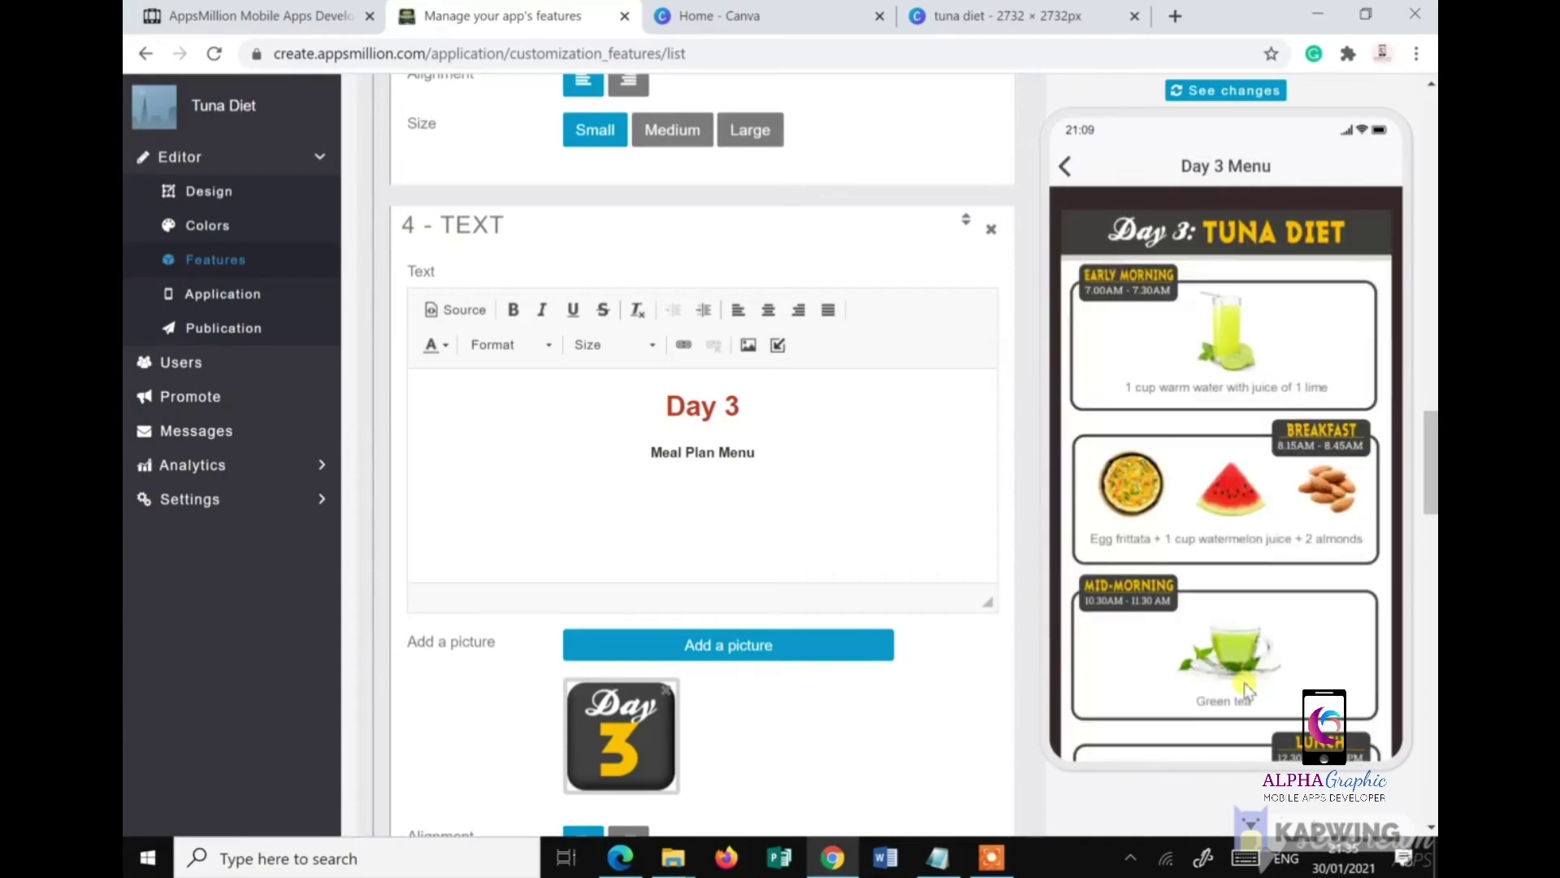
pyautogui.scroll(-5, 1209, 350)
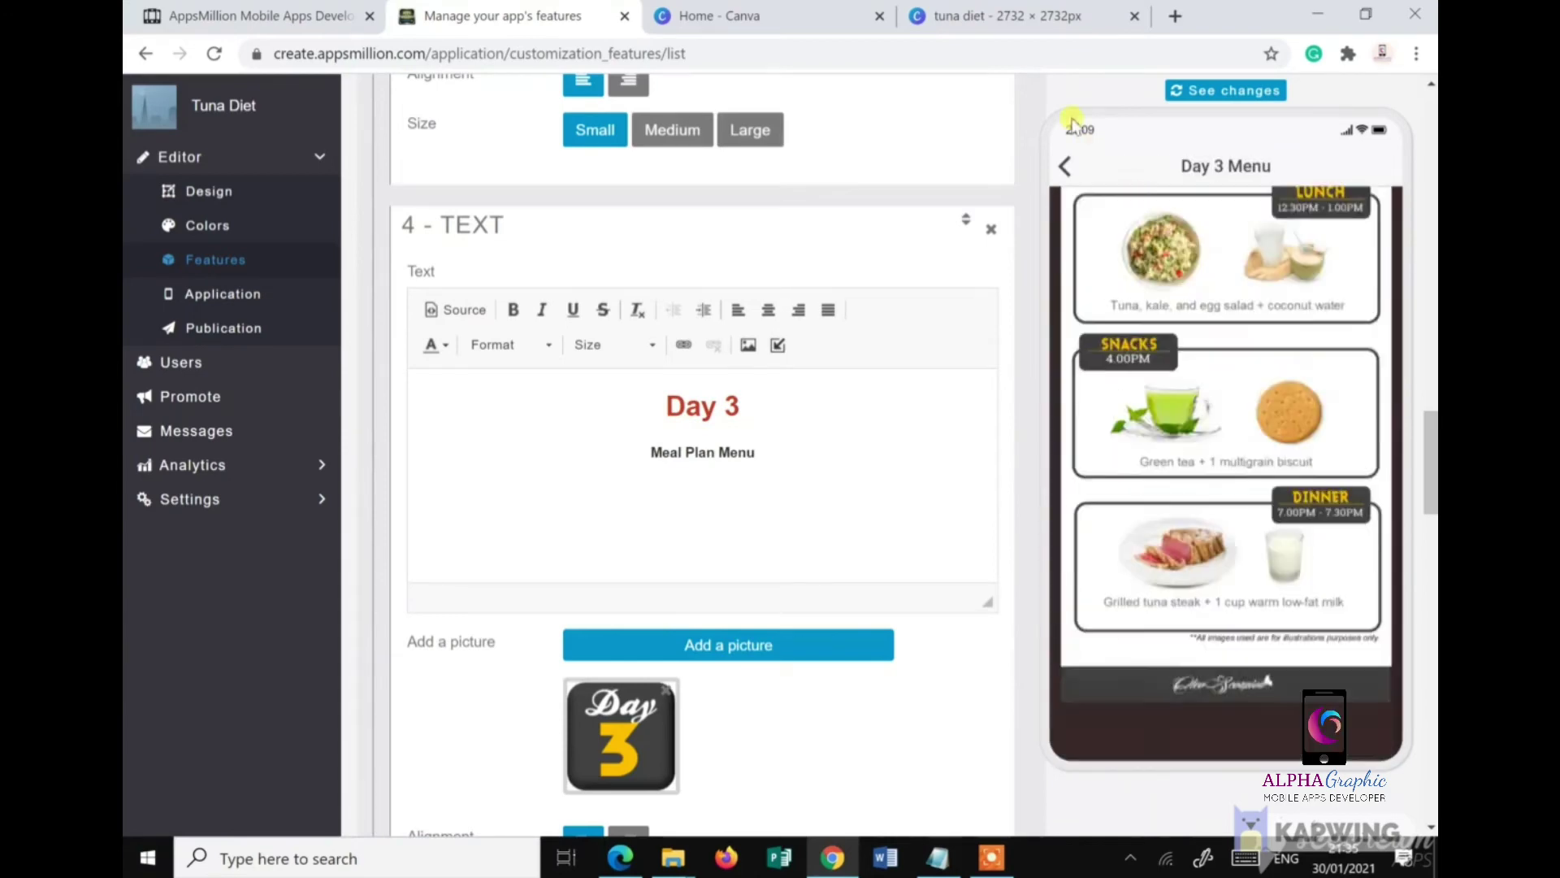
# Step: Return to the Meal Plan Diet page in the phone preview and review its Day 1–4 entries alongside the page's sections
pyautogui.click(1064, 166)
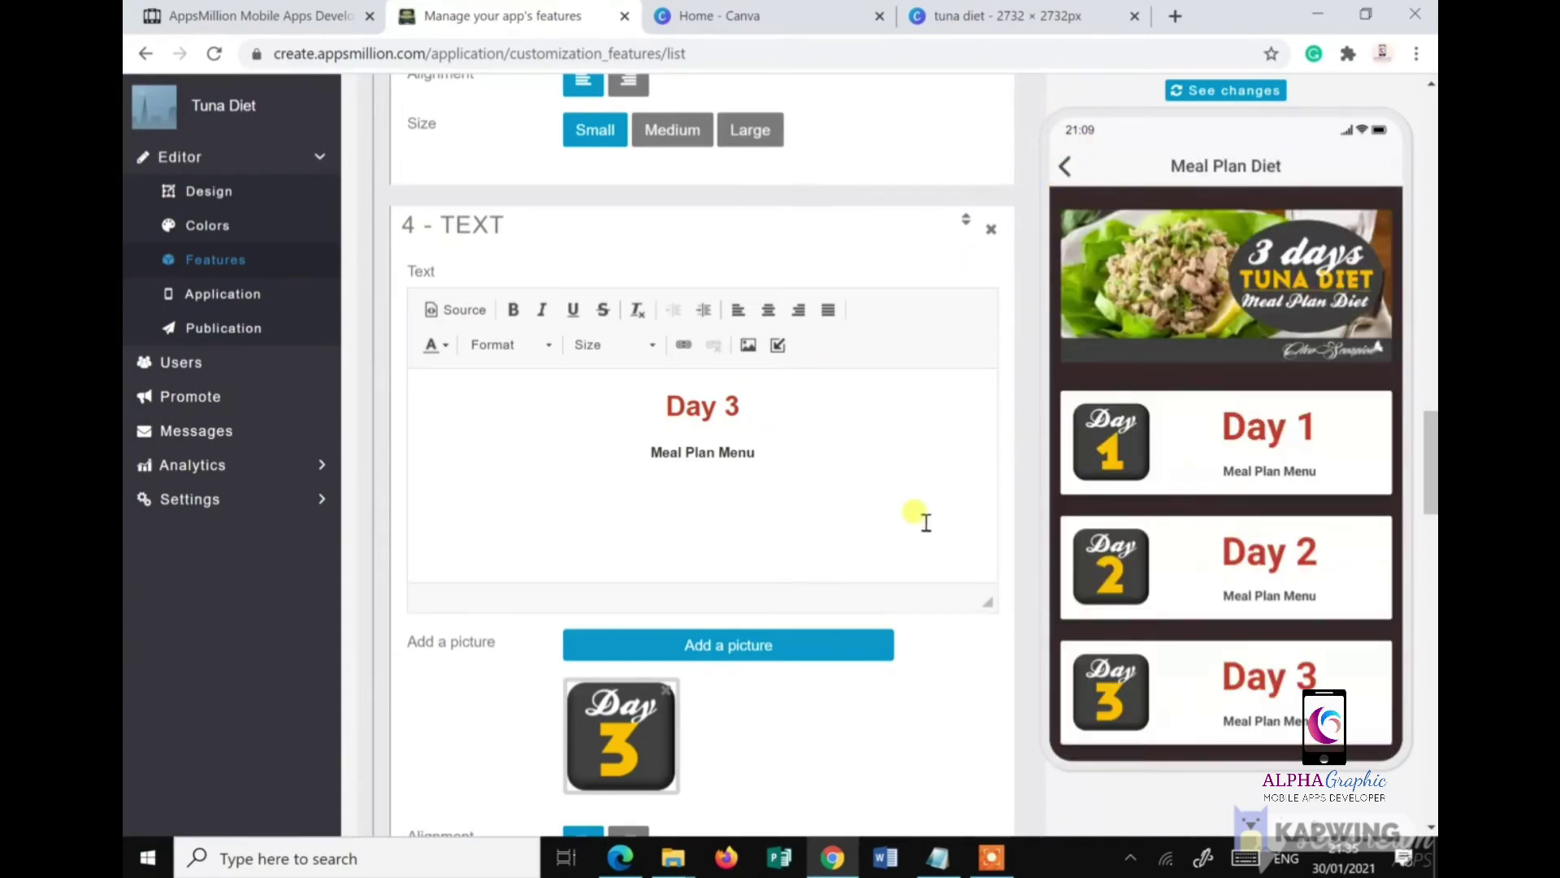
pyautogui.scroll(-1, 1141, 521)
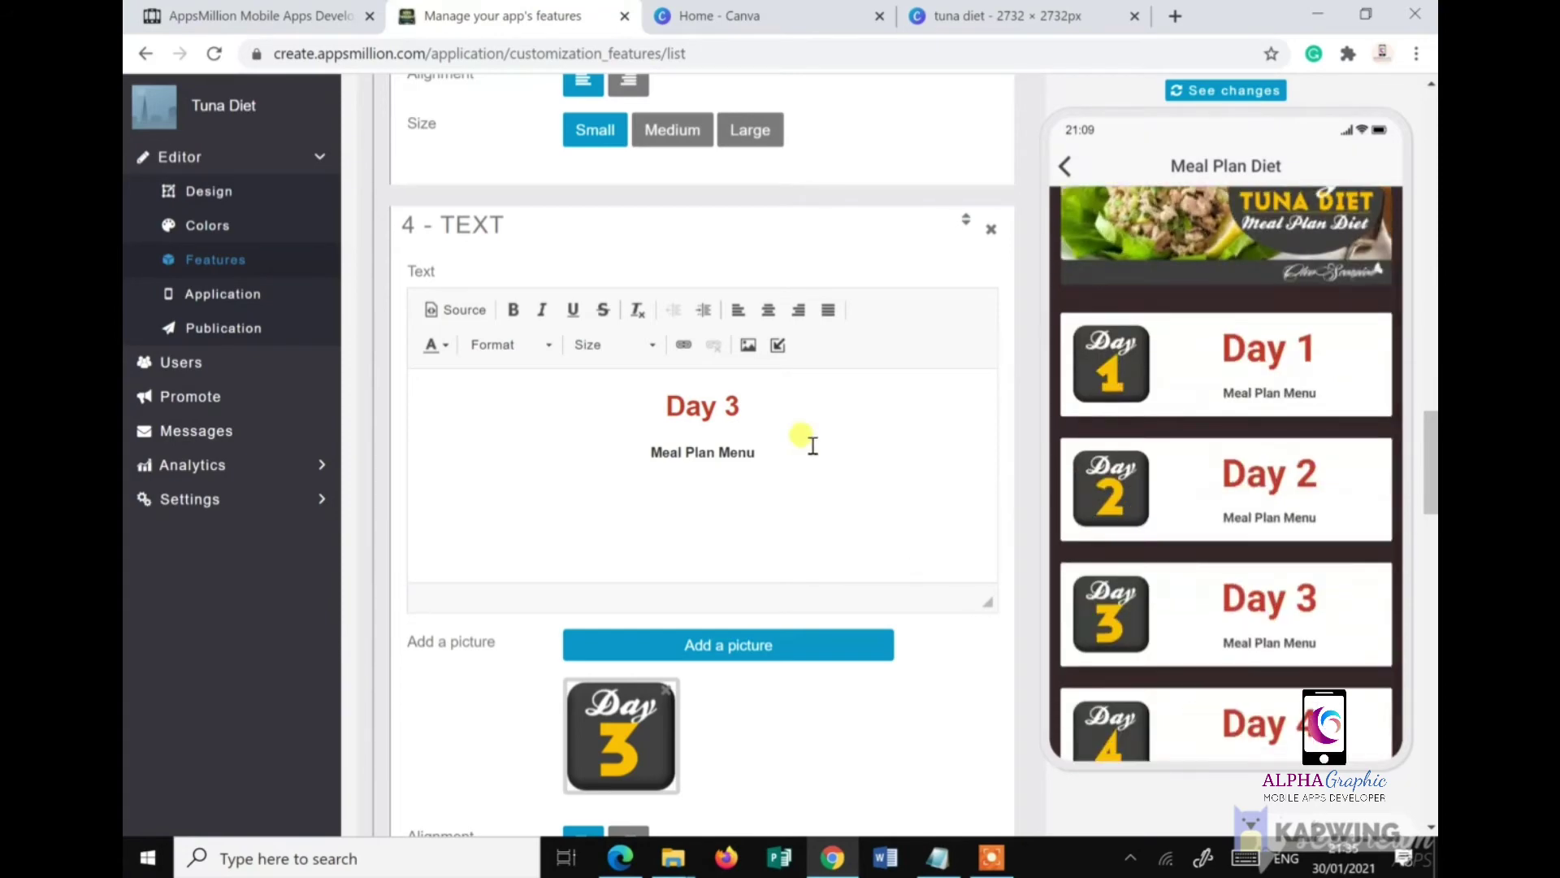
pyautogui.scroll(8, 807, 442)
pyautogui.scroll(10, 819, 512)
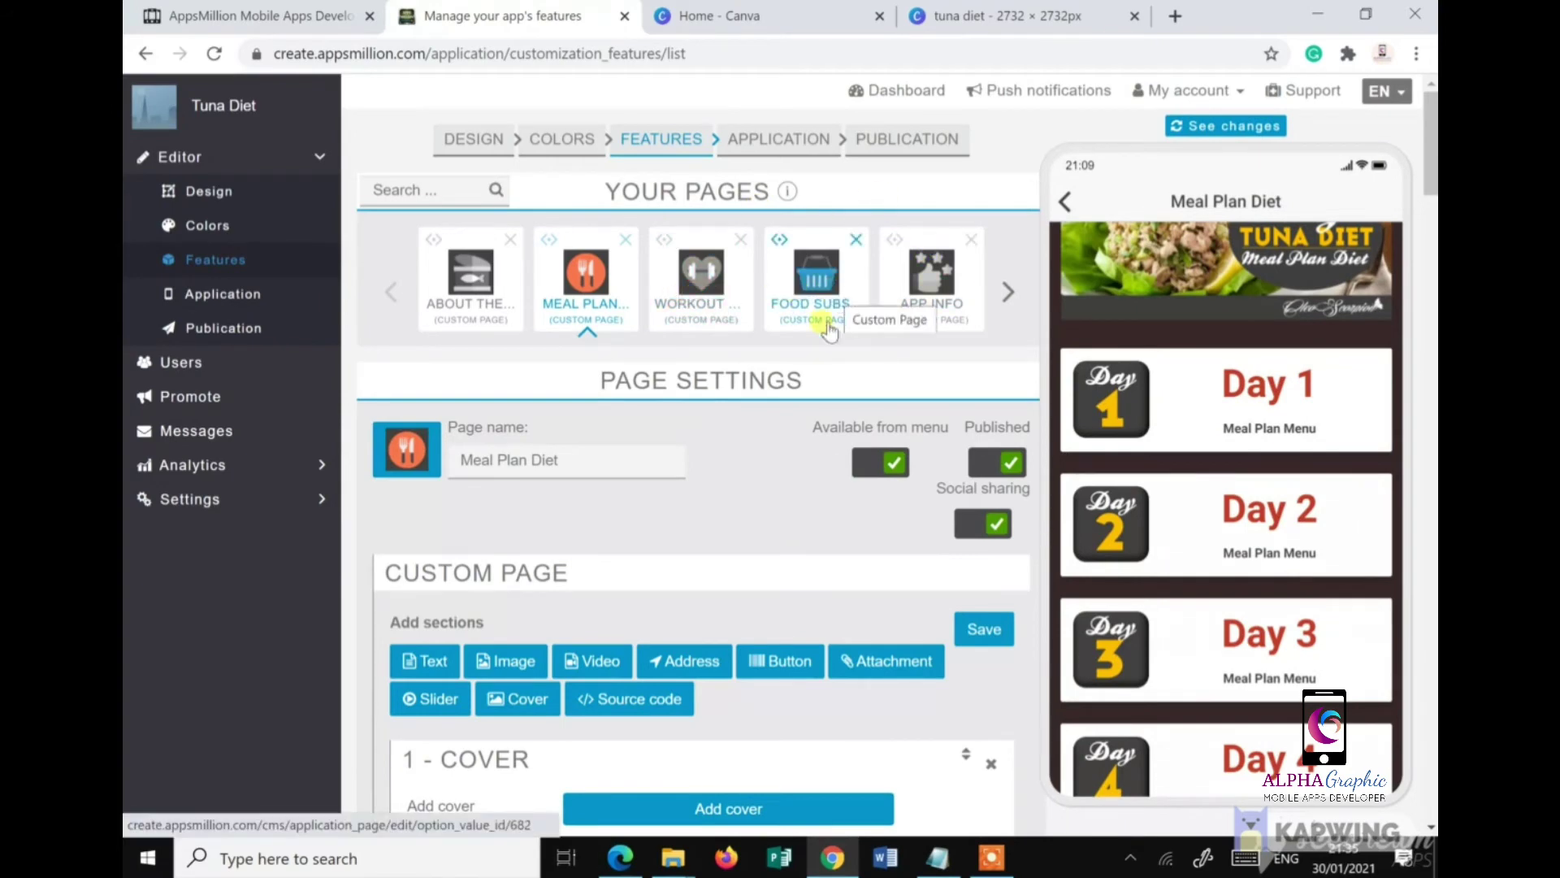
pyautogui.scroll(-6, 744, 501)
pyautogui.scroll(-14, 745, 501)
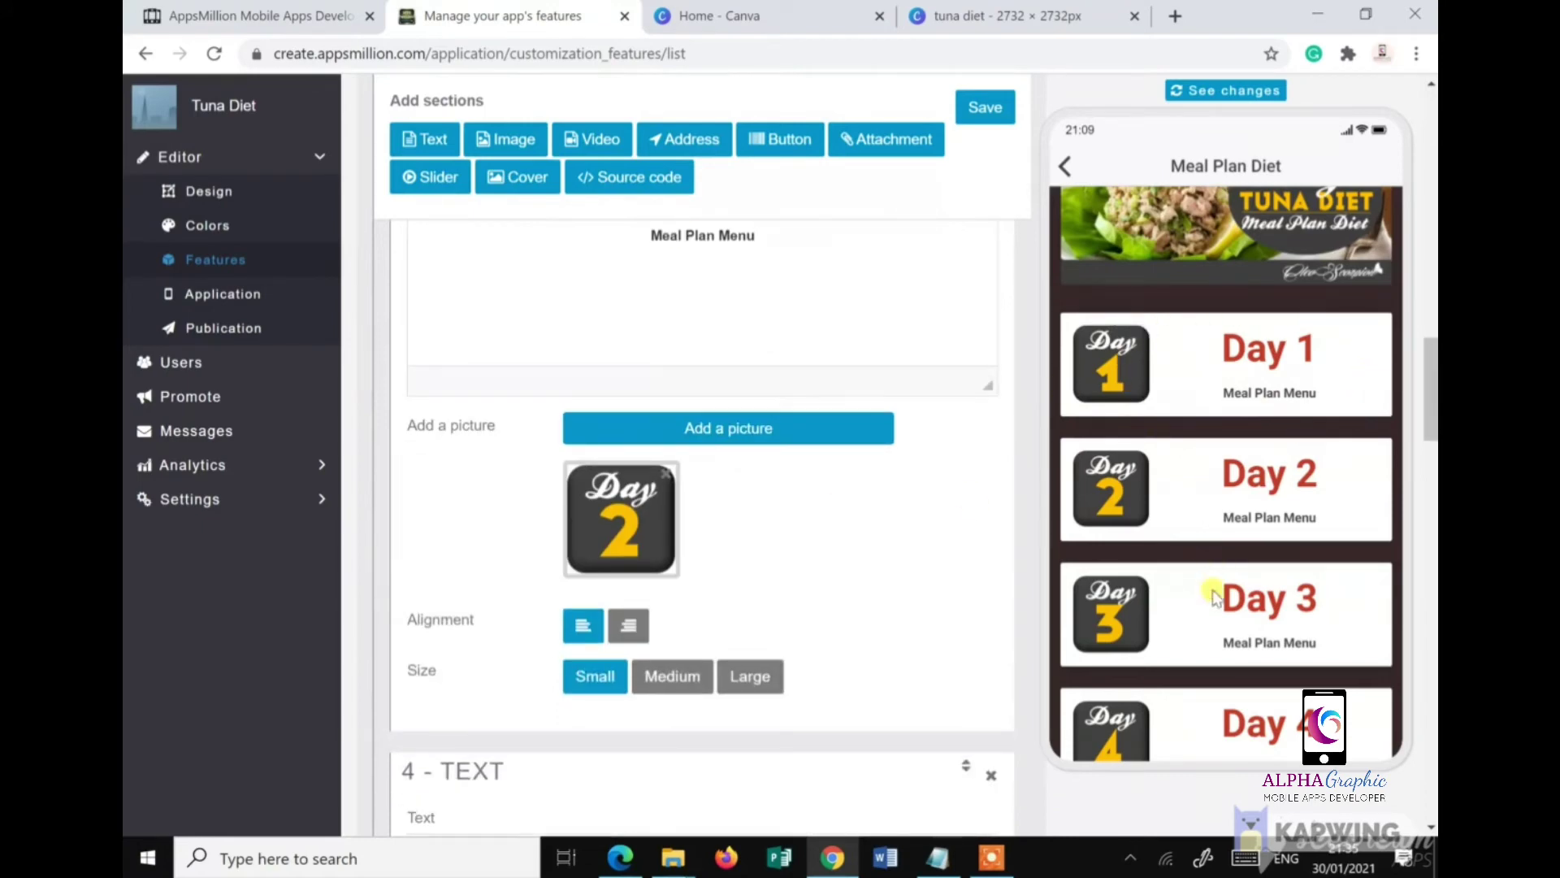
pyautogui.scroll(-2, 1219, 593)
pyautogui.scroll(1, 1209, 588)
pyautogui.scroll(1, 1207, 598)
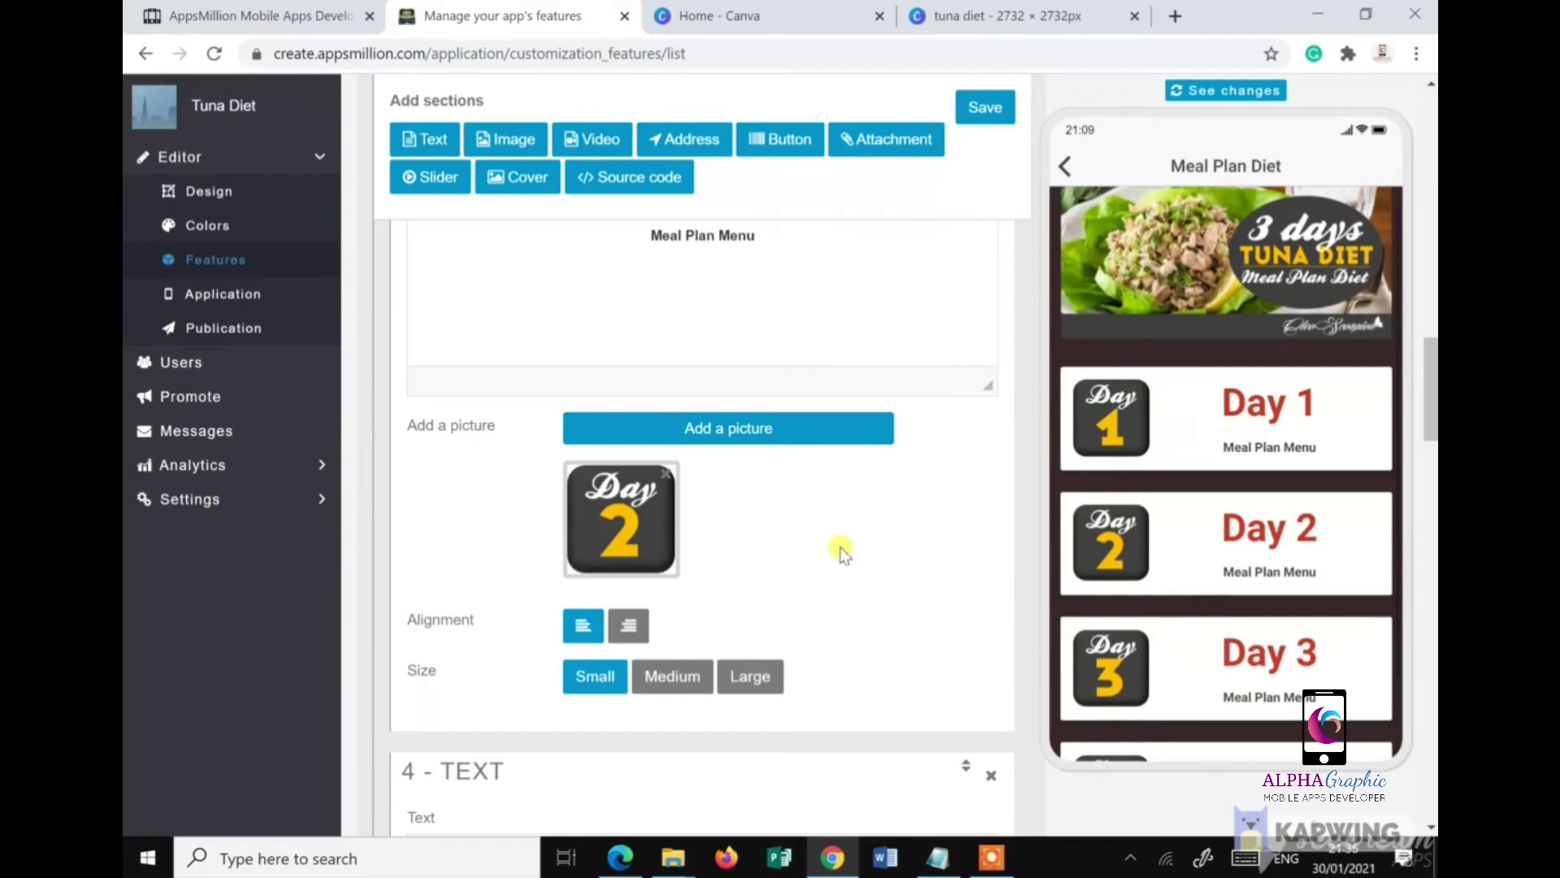
pyautogui.scroll(-4, 840, 548)
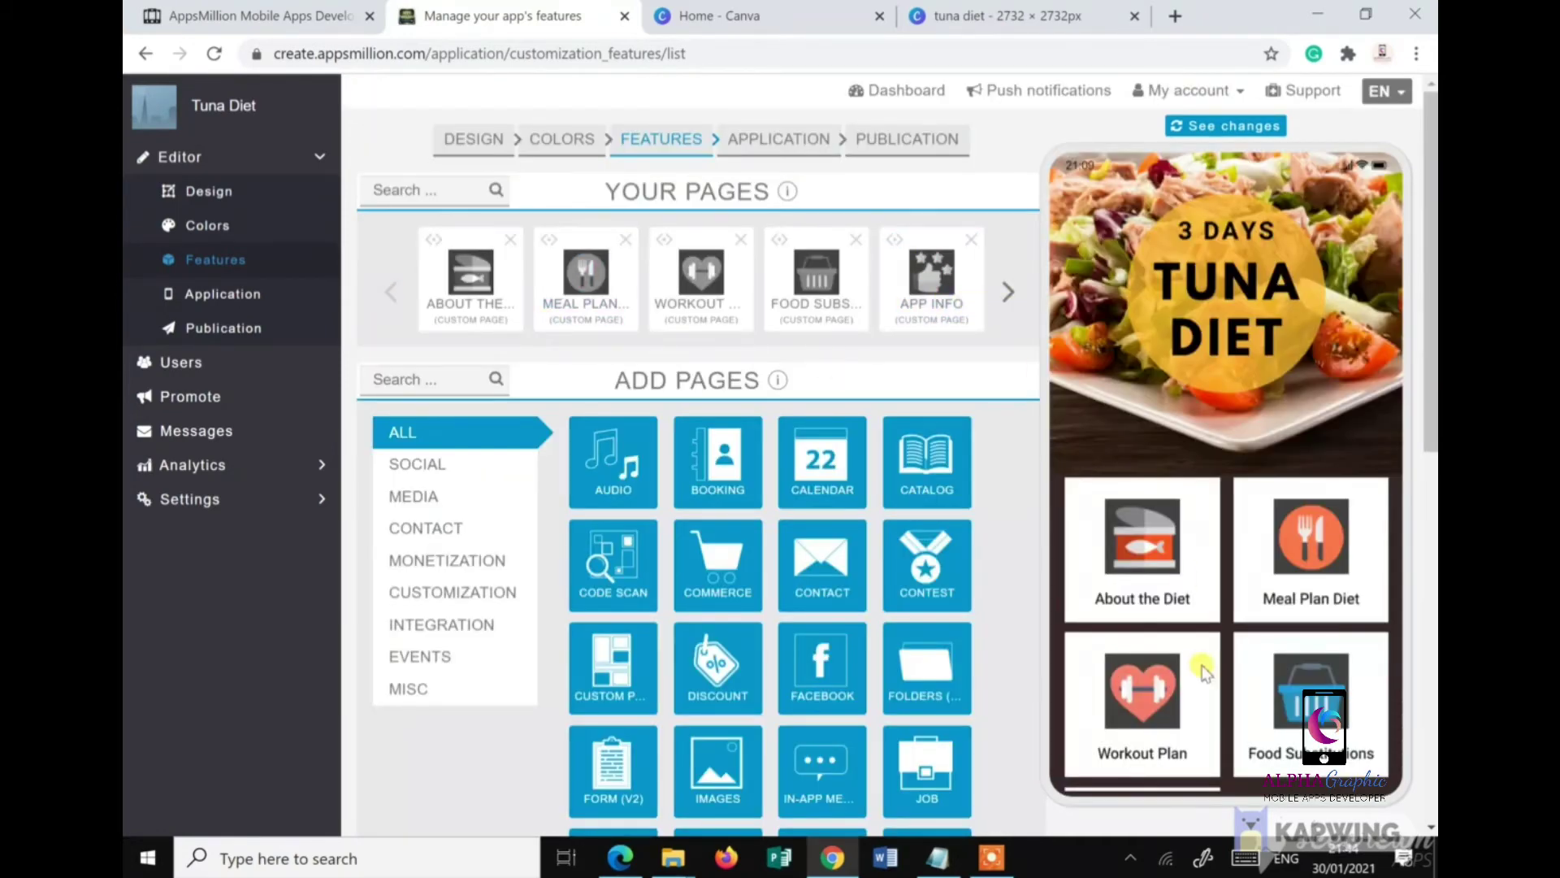
# Step: Check the About the Diet page and the Meal Plan Diet page's Day 1 menu in the phone preview, returning to the homepage
pyautogui.moveTo(1198, 661); pyautogui.dragTo(1184, 582)
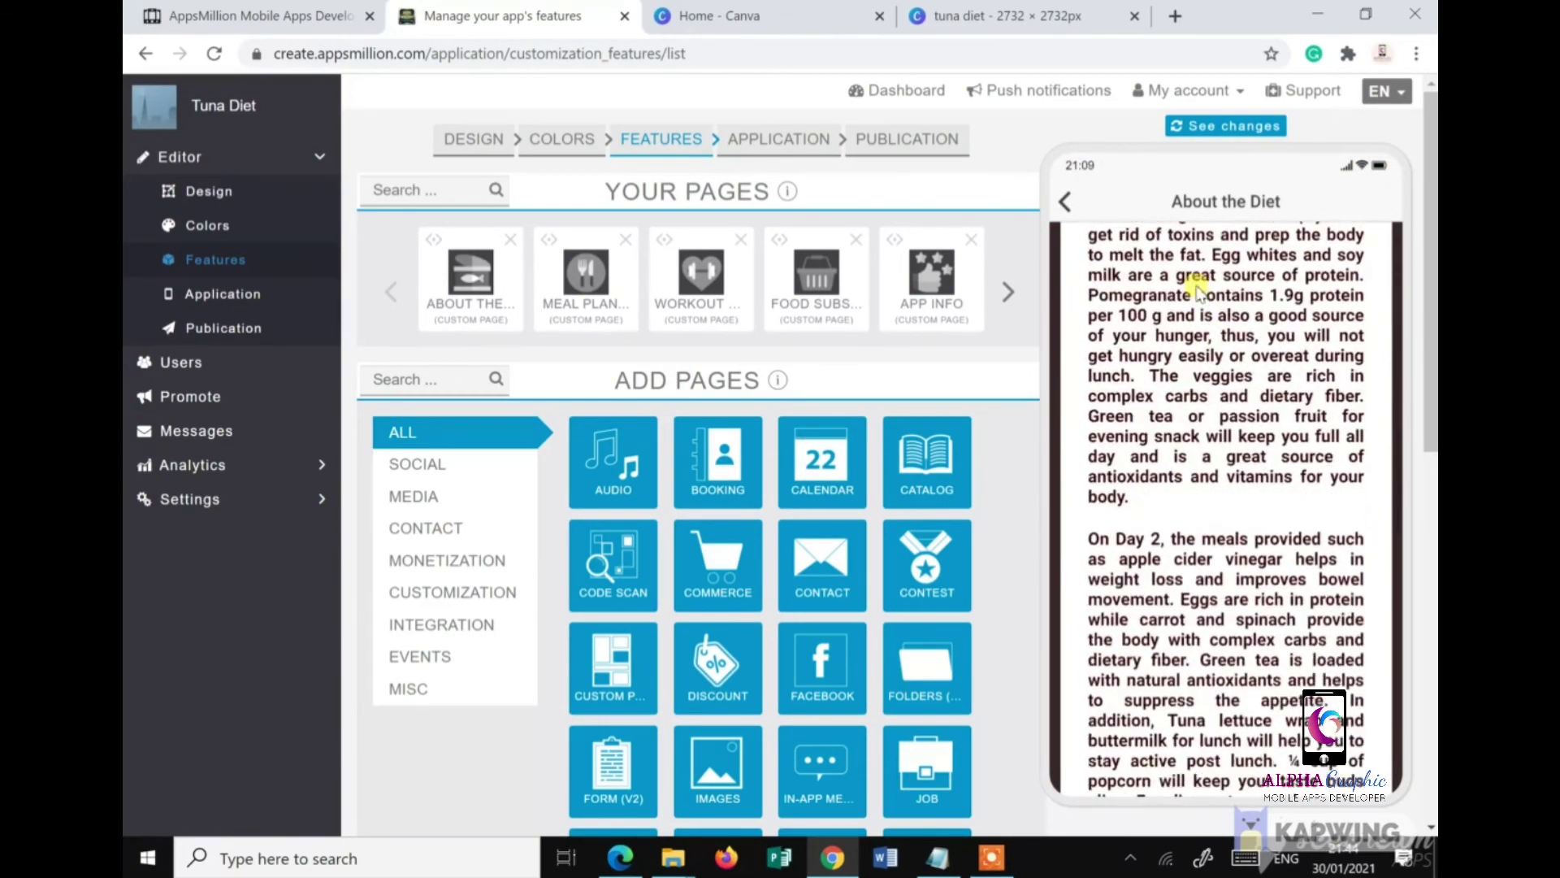
pyautogui.click(1065, 203)
pyautogui.click(1335, 544)
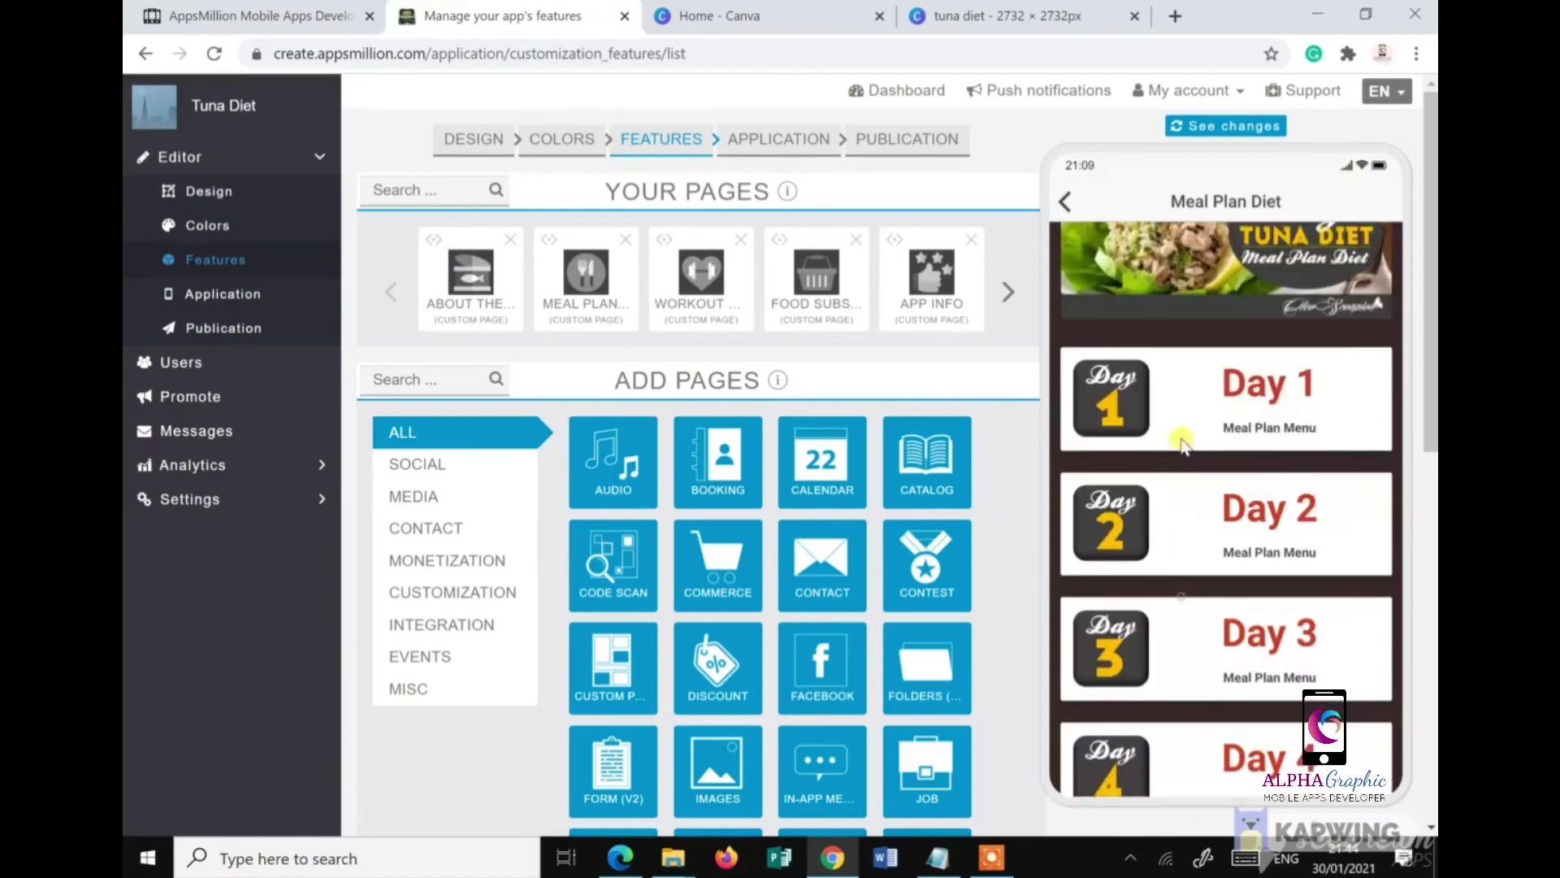
pyautogui.click(1277, 424)
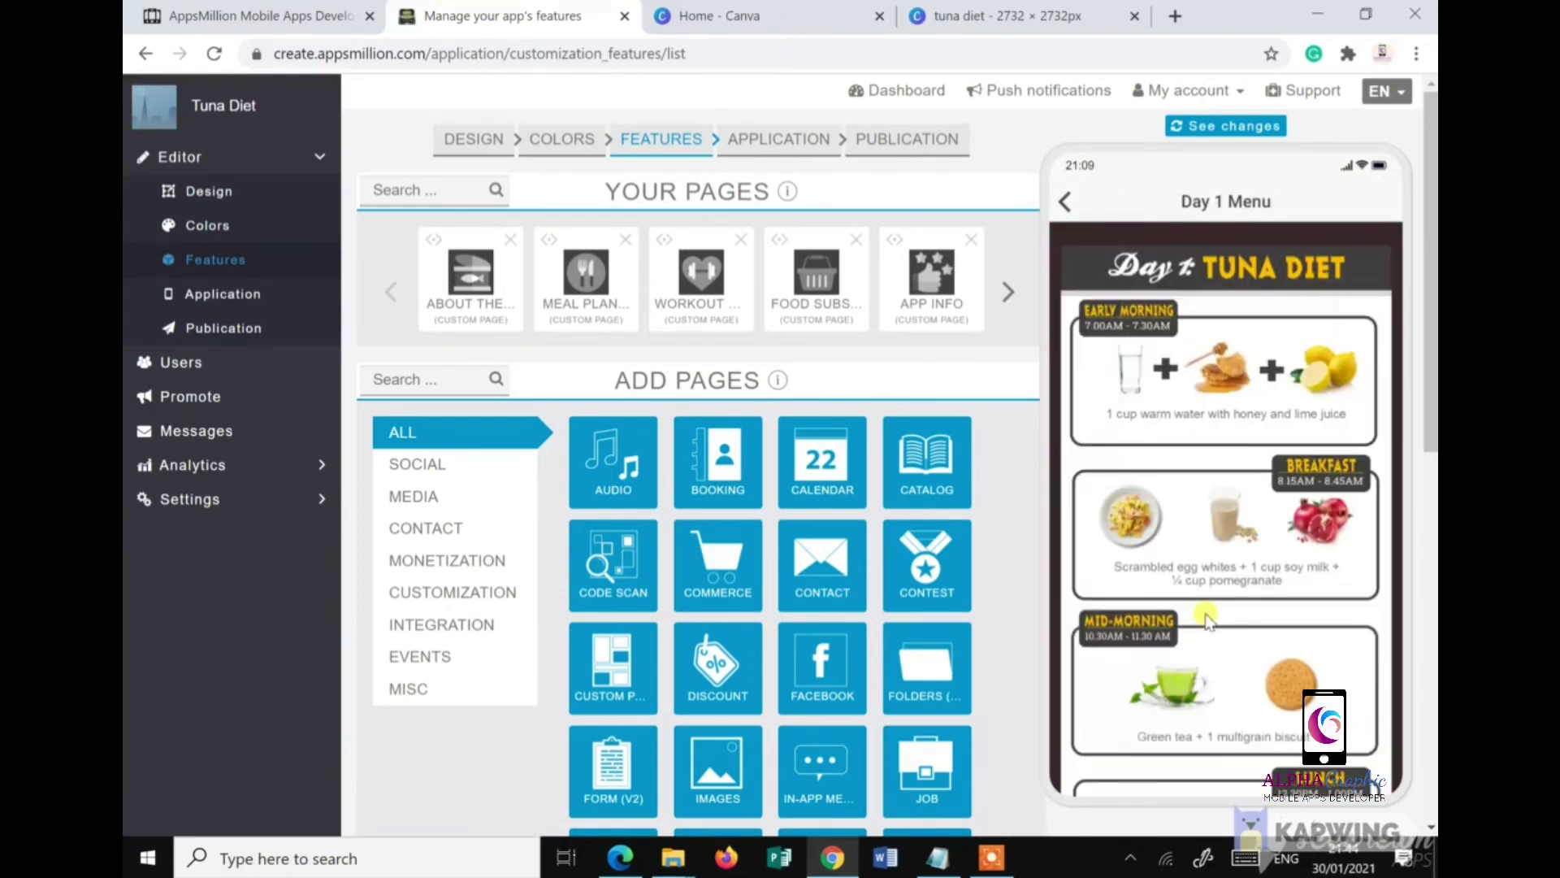
pyautogui.scroll(-2, 1205, 325)
pyautogui.click(1063, 201)
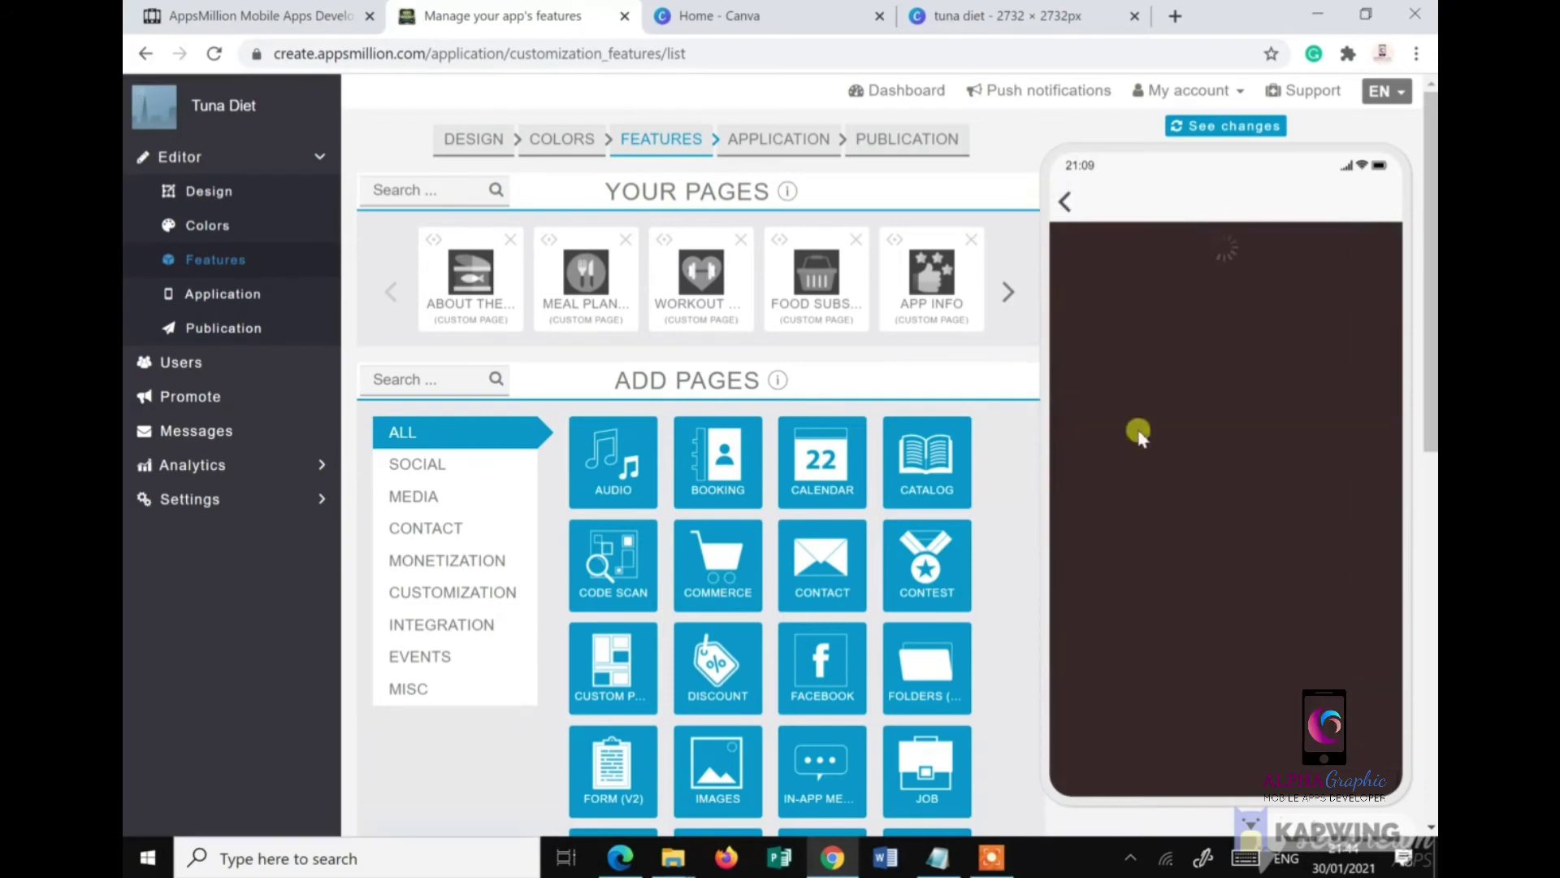
pyautogui.click(1060, 202)
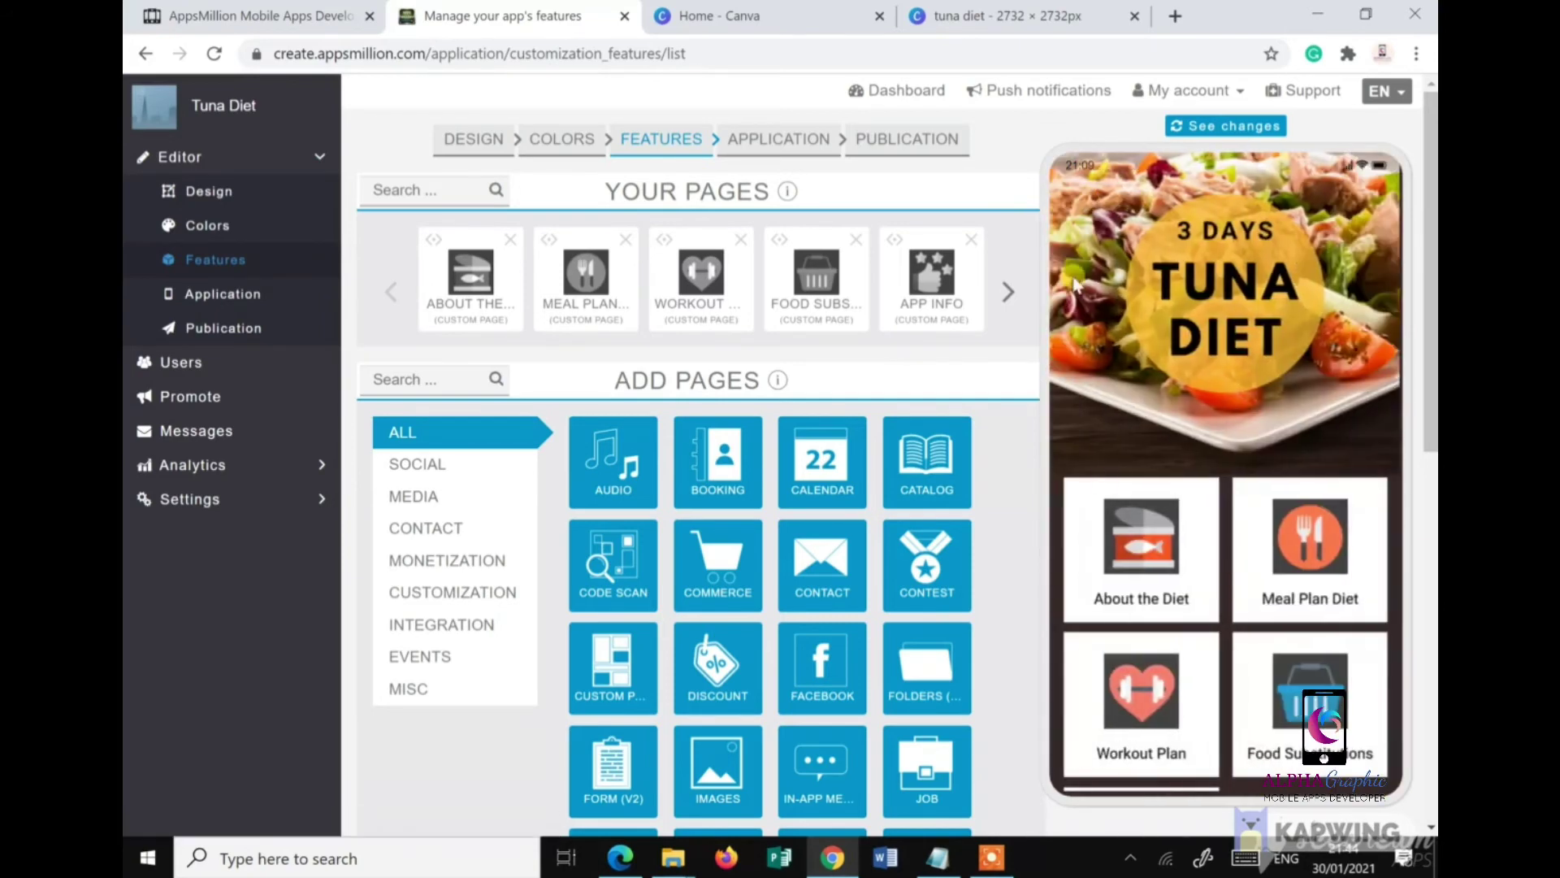
# Step: Check the Workout Plan page and its Day 2 workout link in the phone preview, returning to the homepage
pyautogui.click(1160, 704)
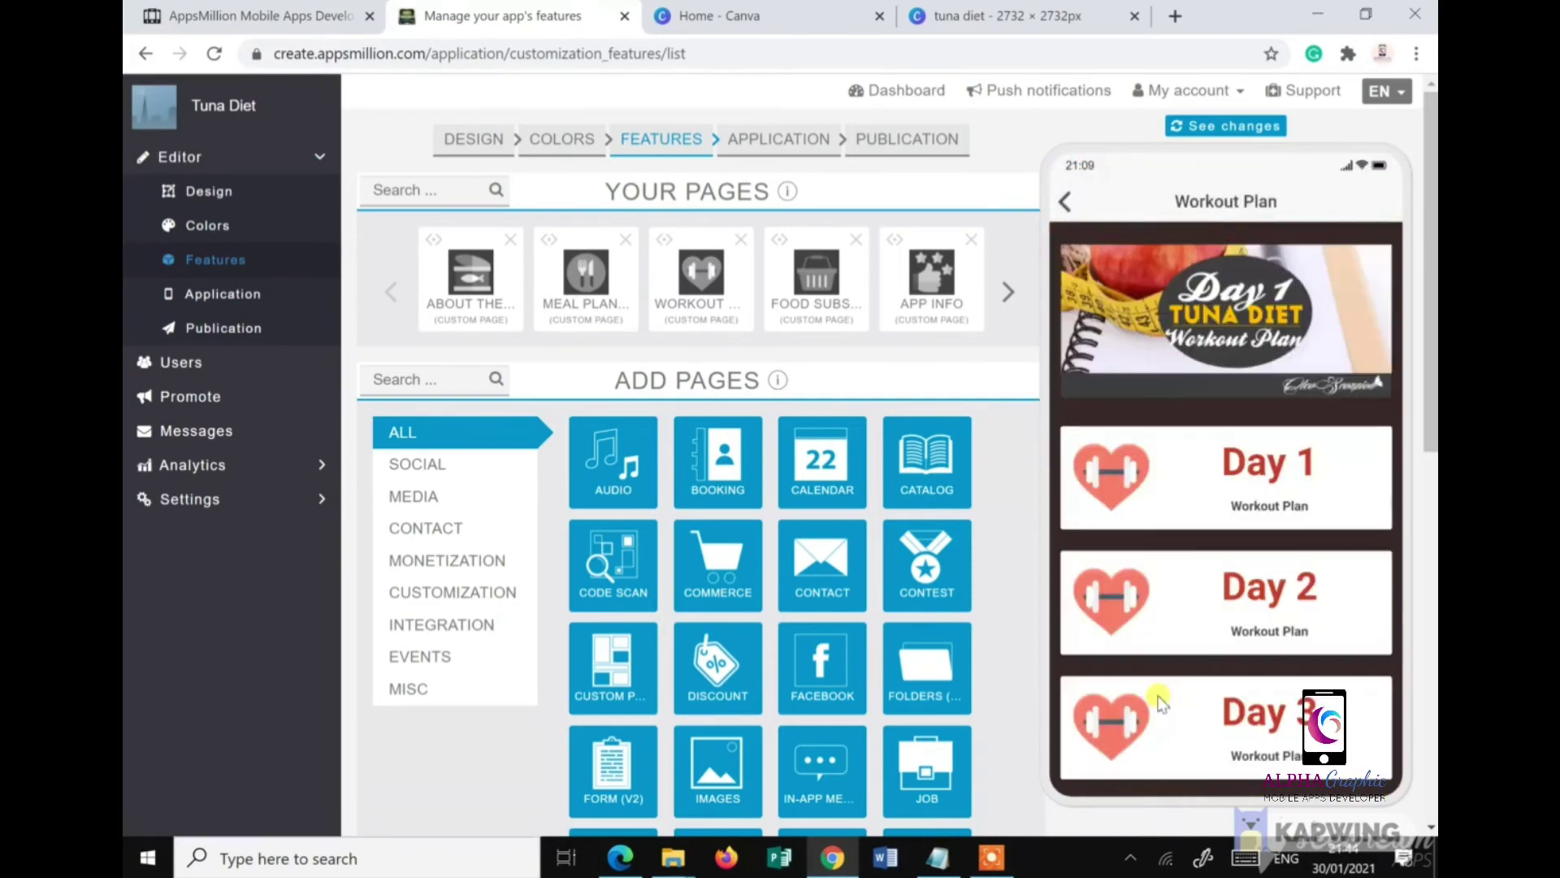
pyautogui.click(1277, 599)
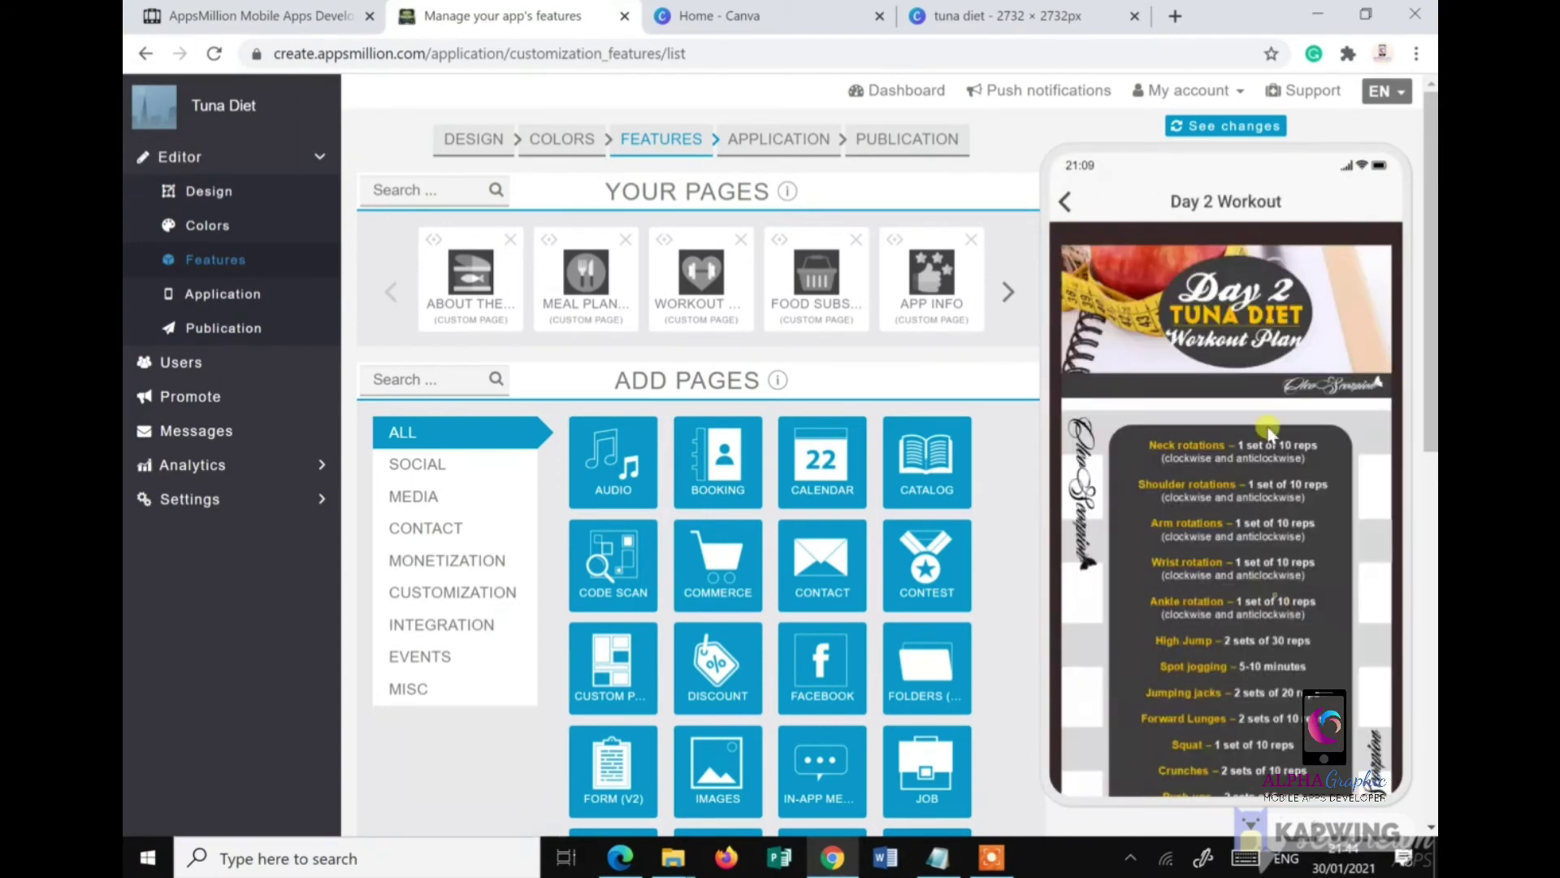
pyautogui.click(1065, 202)
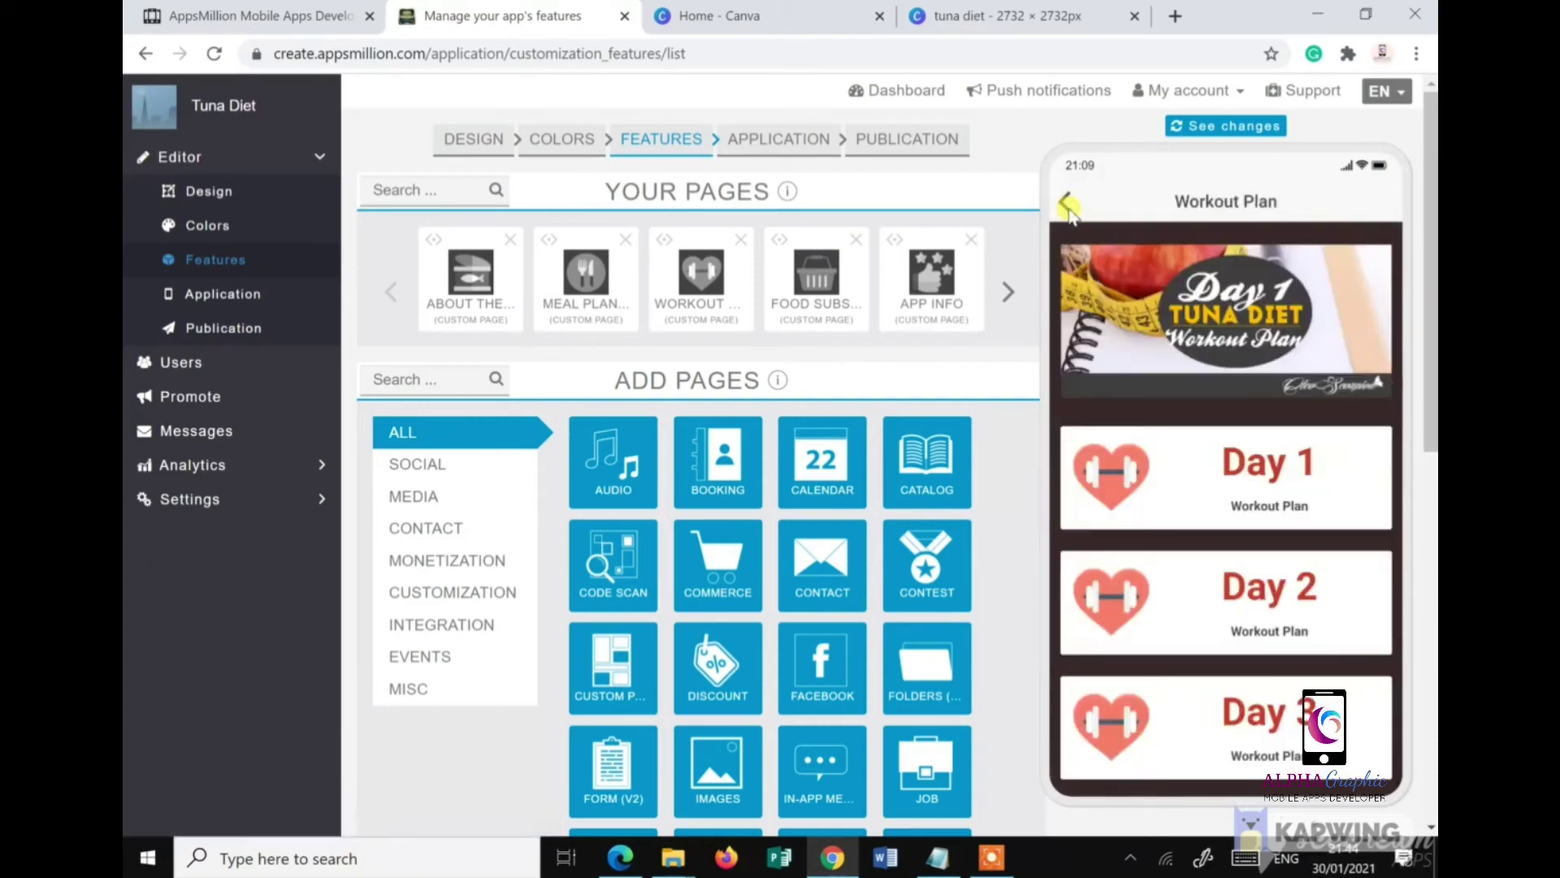
pyautogui.click(1066, 204)
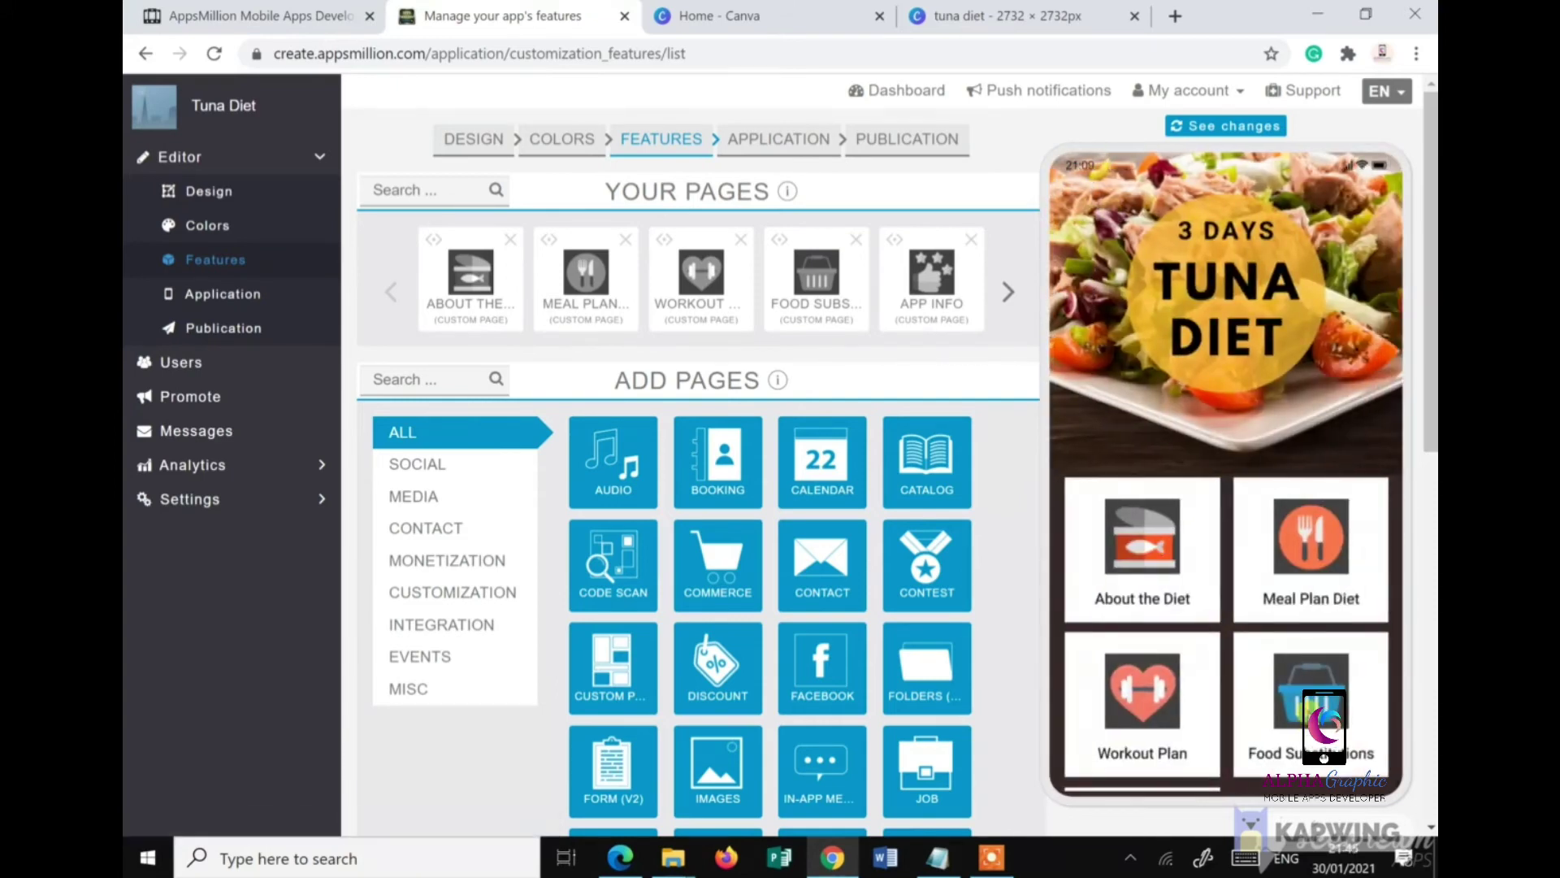
# Step: Check the Food Substitutions page and its Day 1 link in the phone preview, returning to the homepage
pyautogui.click(1310, 699)
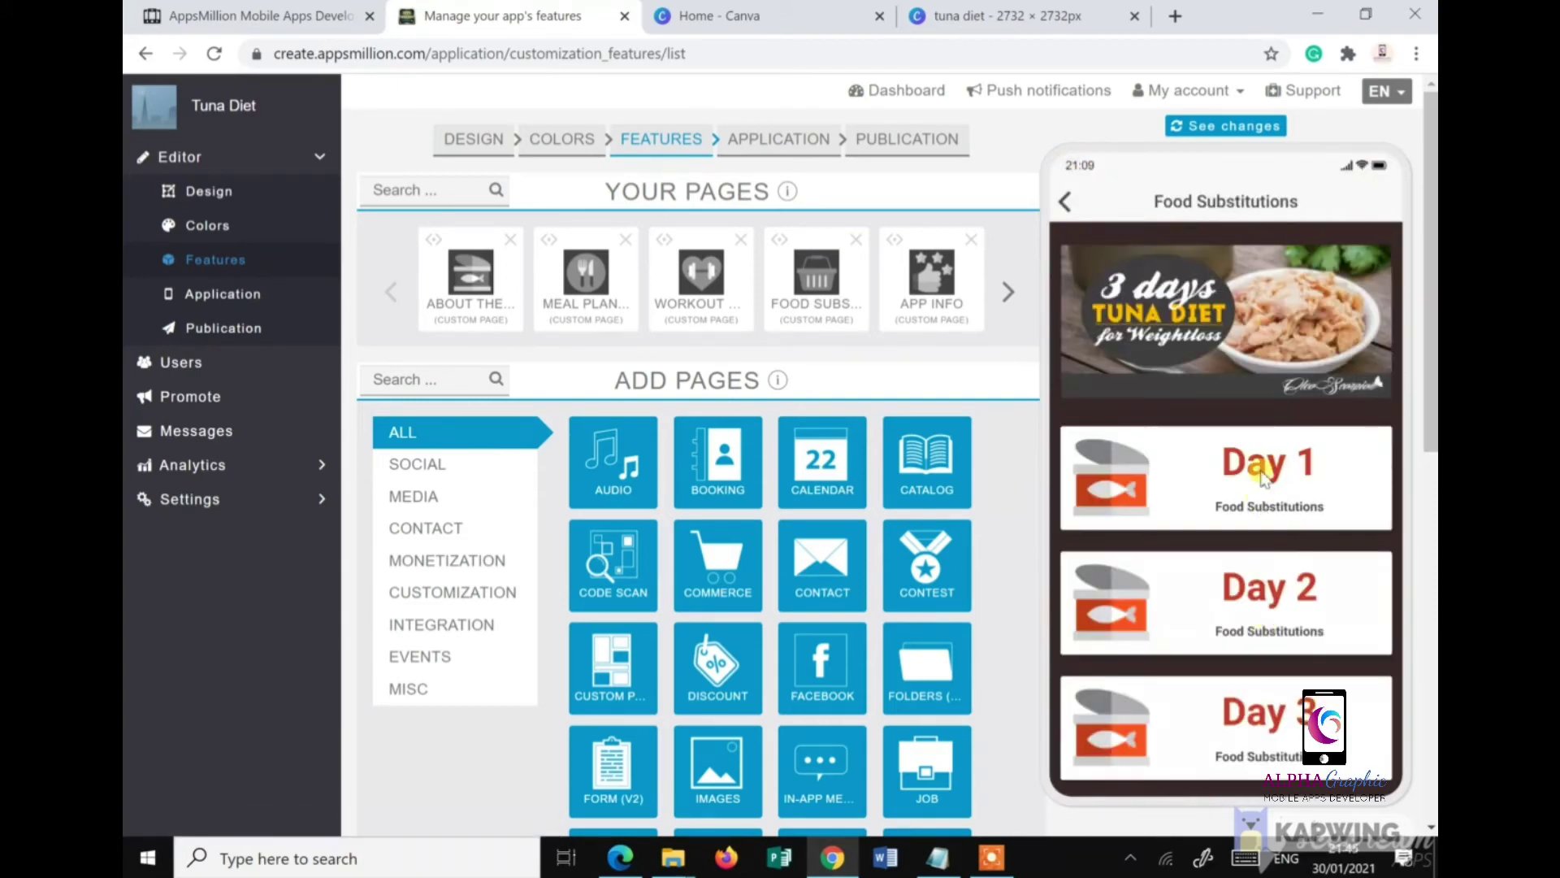
pyautogui.click(1262, 477)
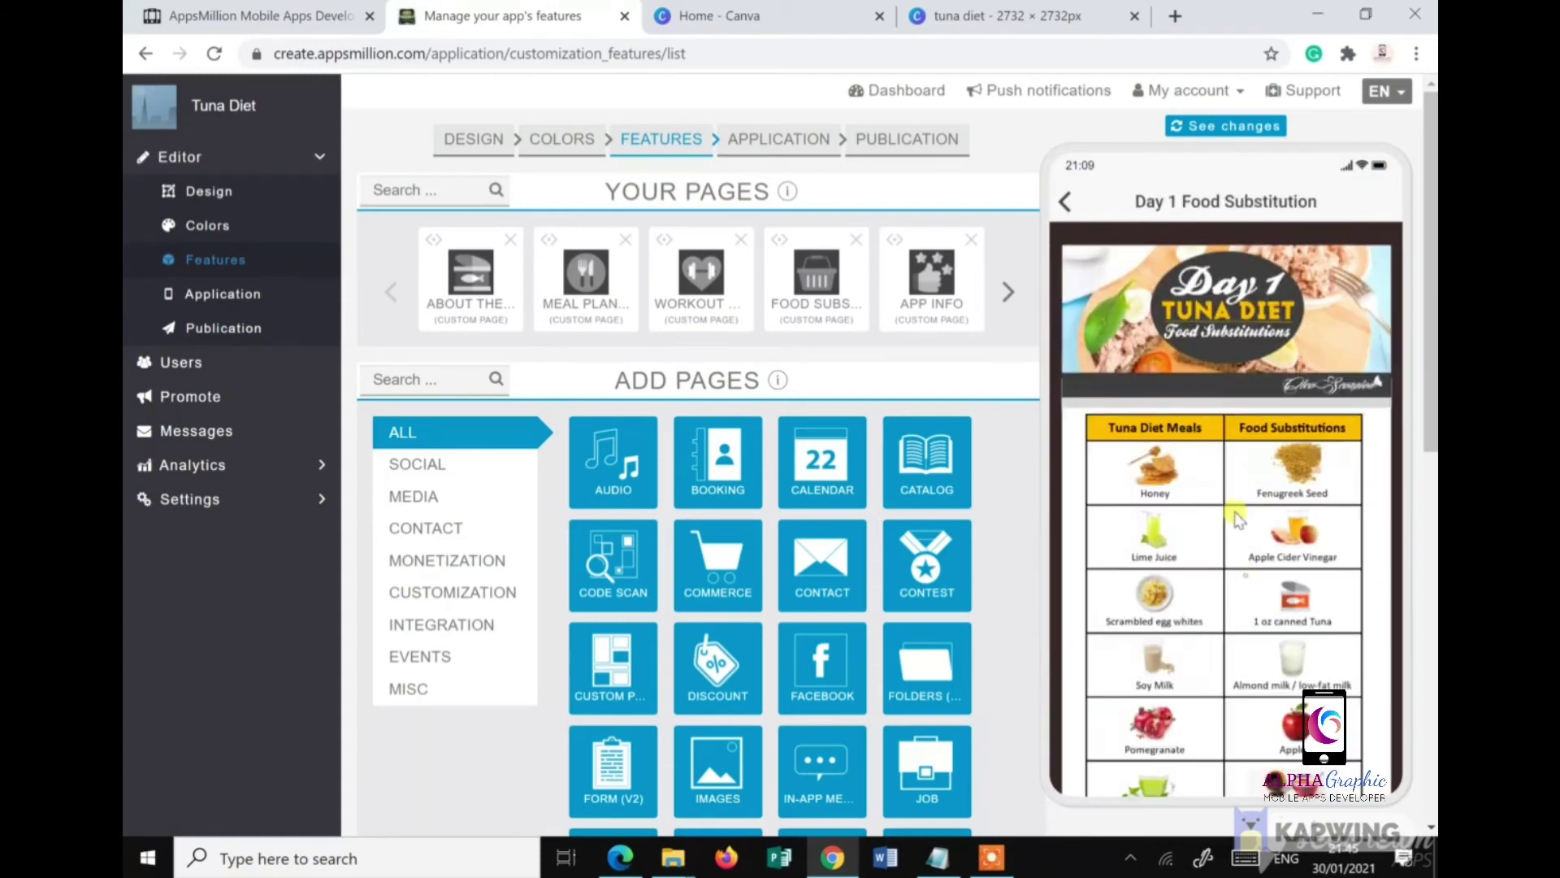
pyautogui.scroll(-5, 1236, 518)
pyautogui.click(1067, 202)
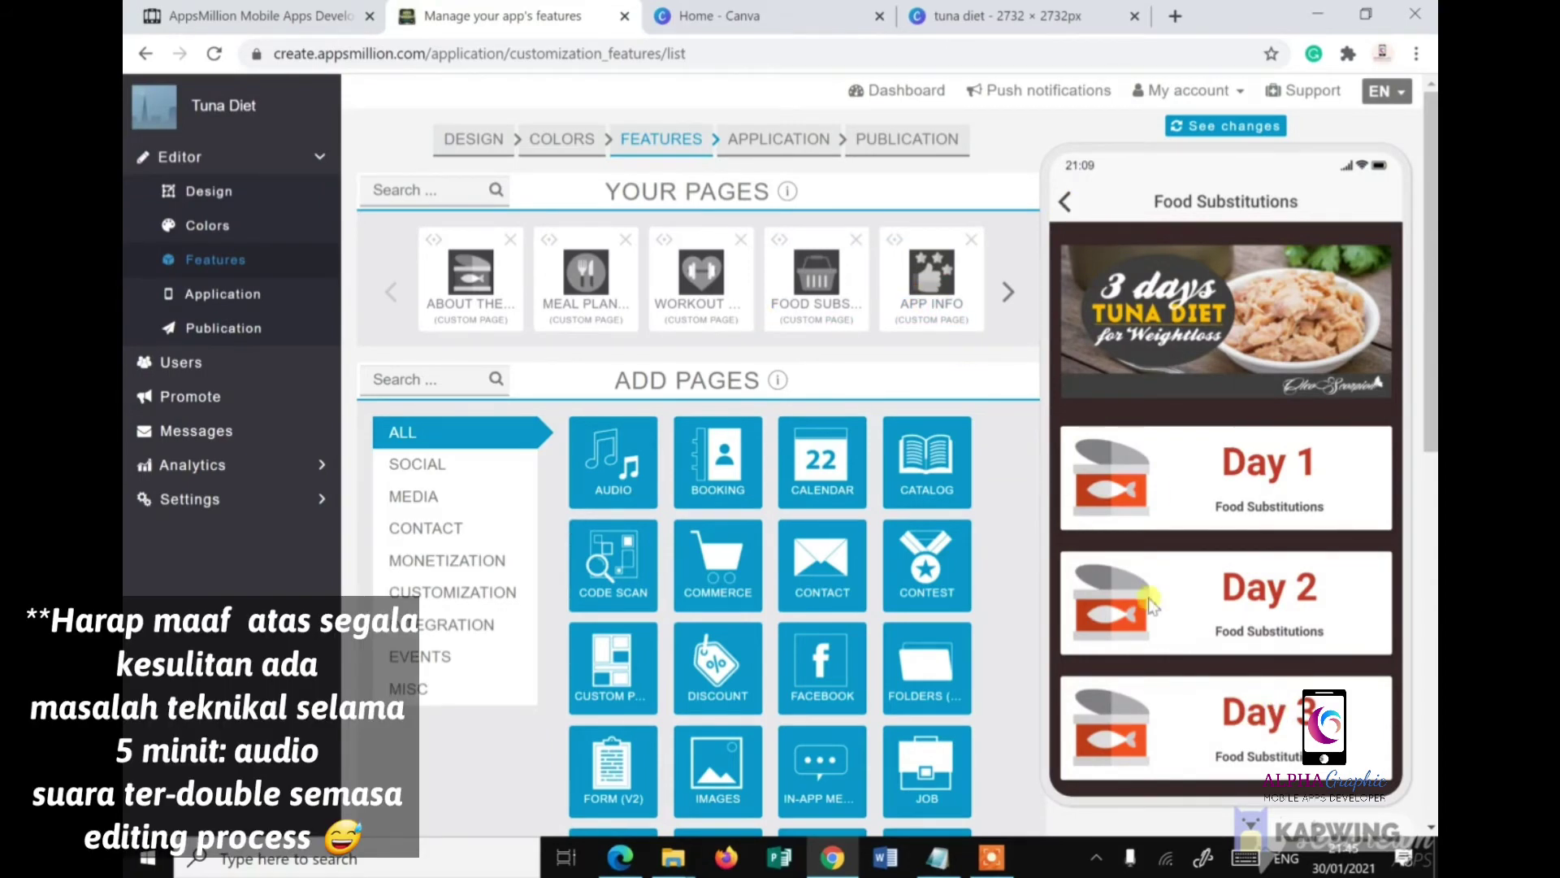
pyautogui.click(1068, 199)
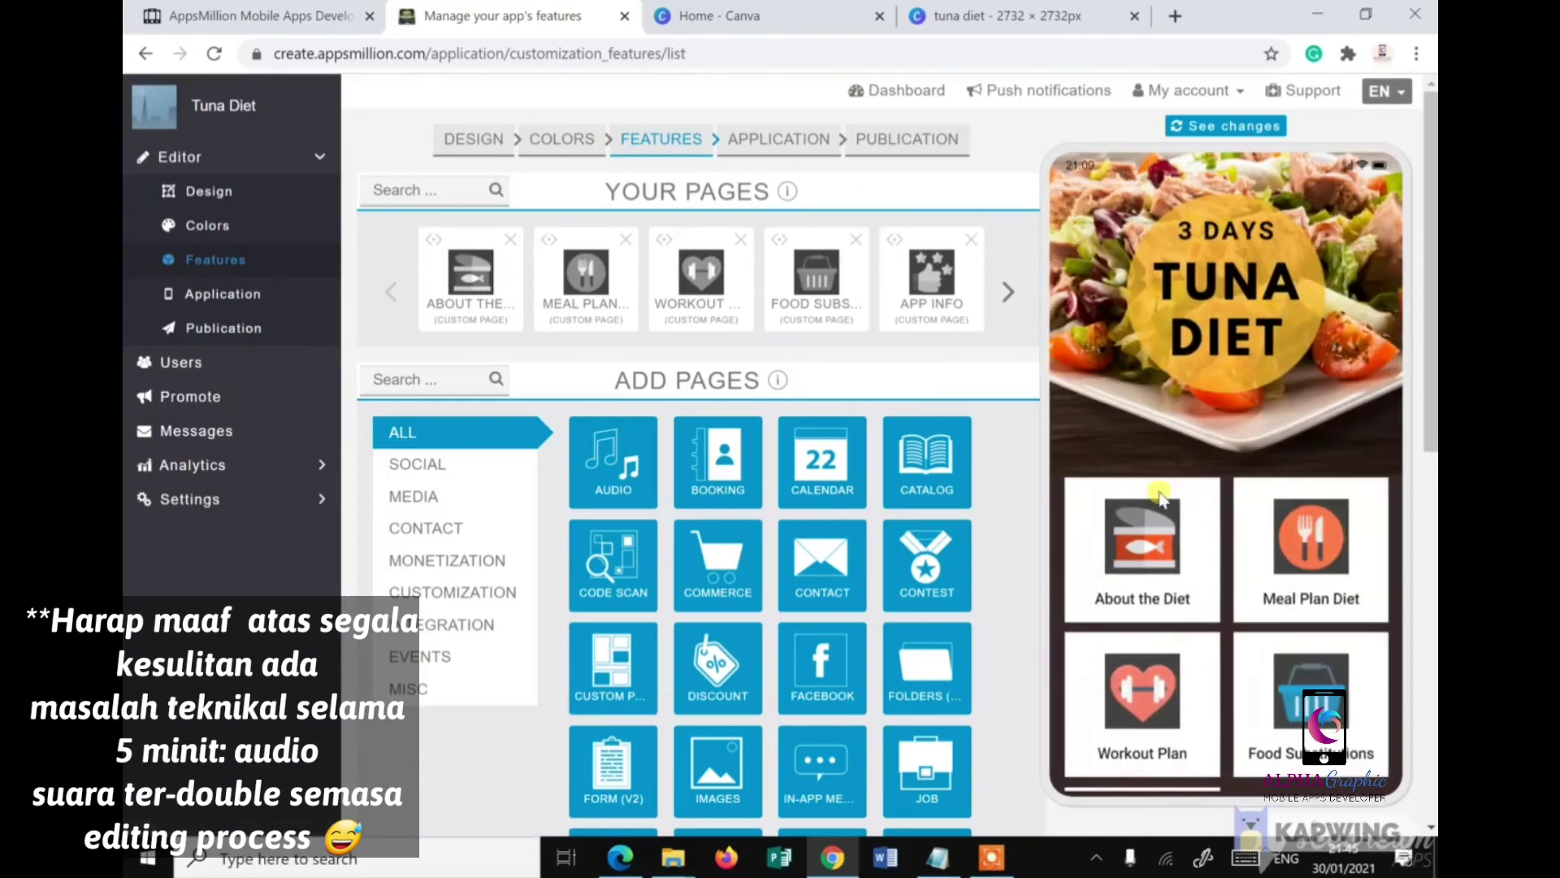
# Step: Read through the App Info page in the phone preview and return to the homepage
pyautogui.scroll(-2, 1158, 520)
pyautogui.click(1148, 745)
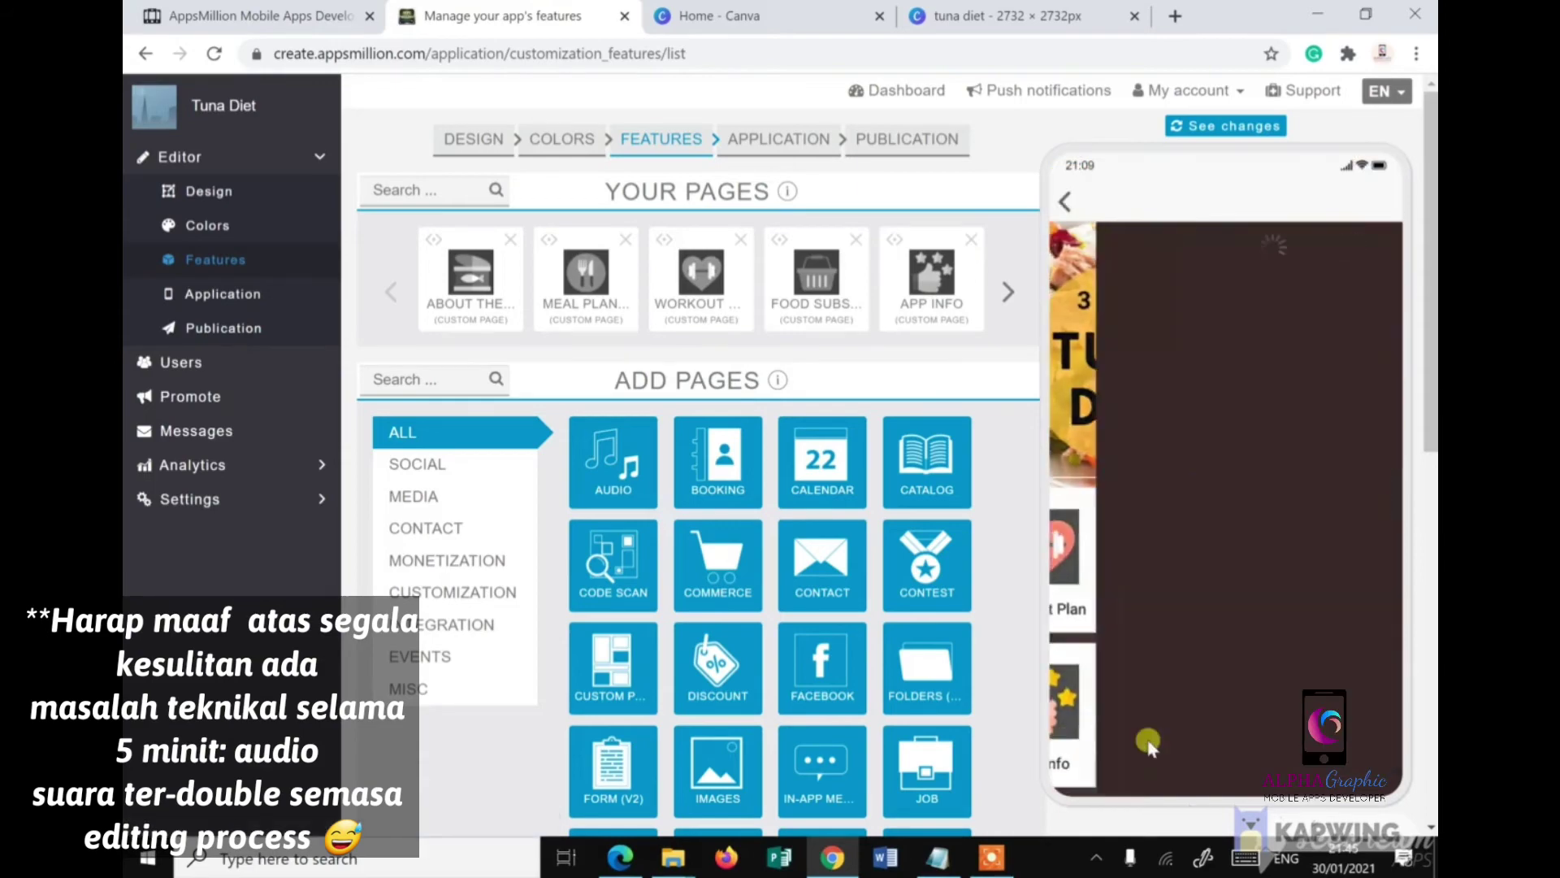
pyautogui.scroll(-8, 1166, 687)
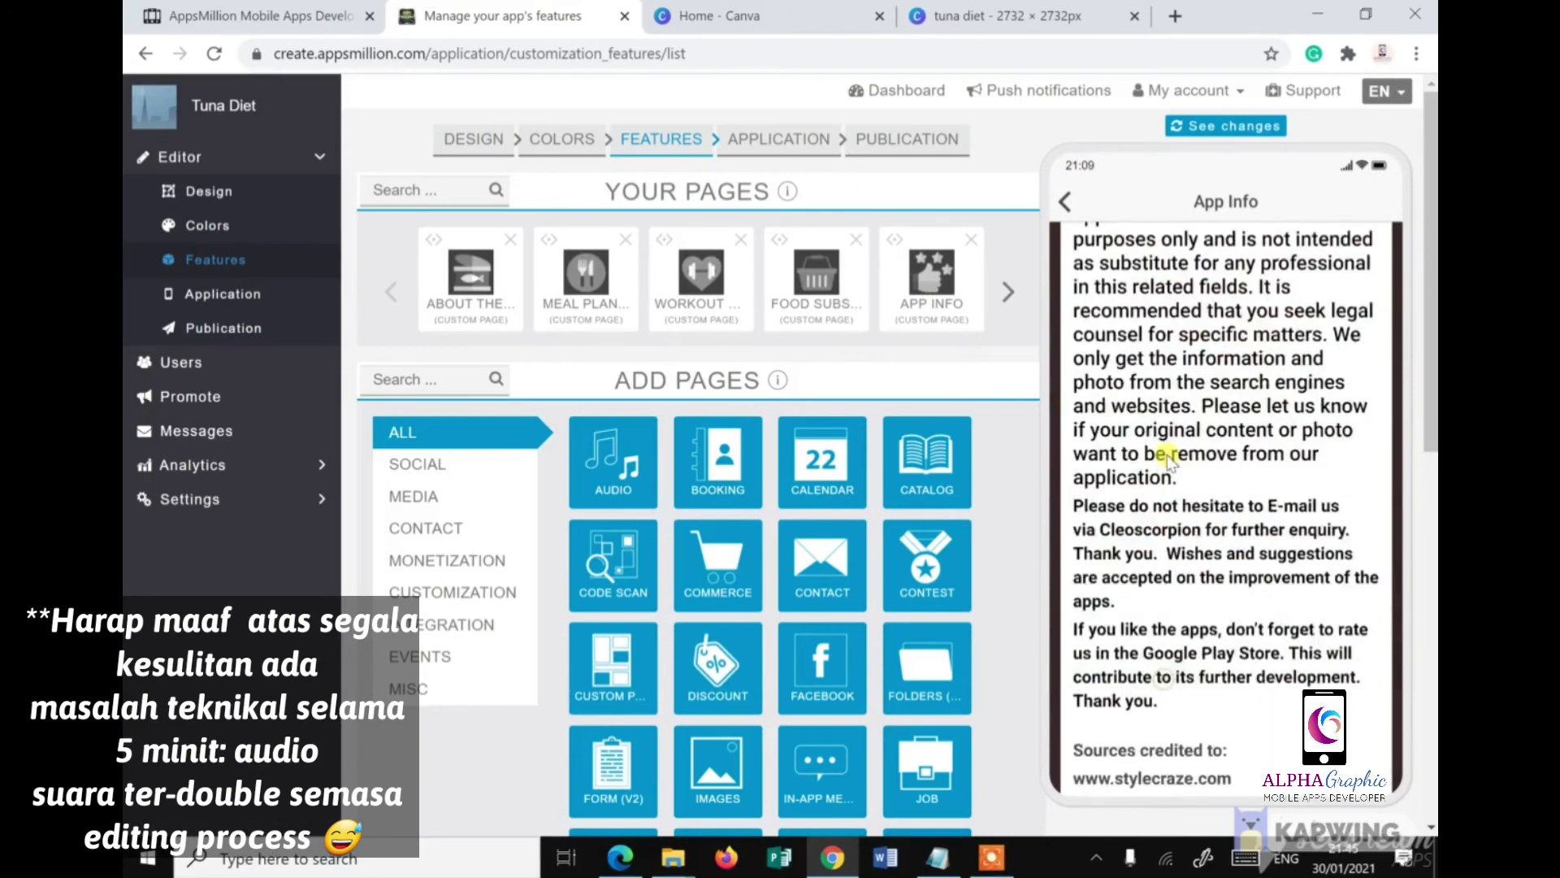
pyautogui.scroll(8, 1171, 407)
pyautogui.click(1063, 205)
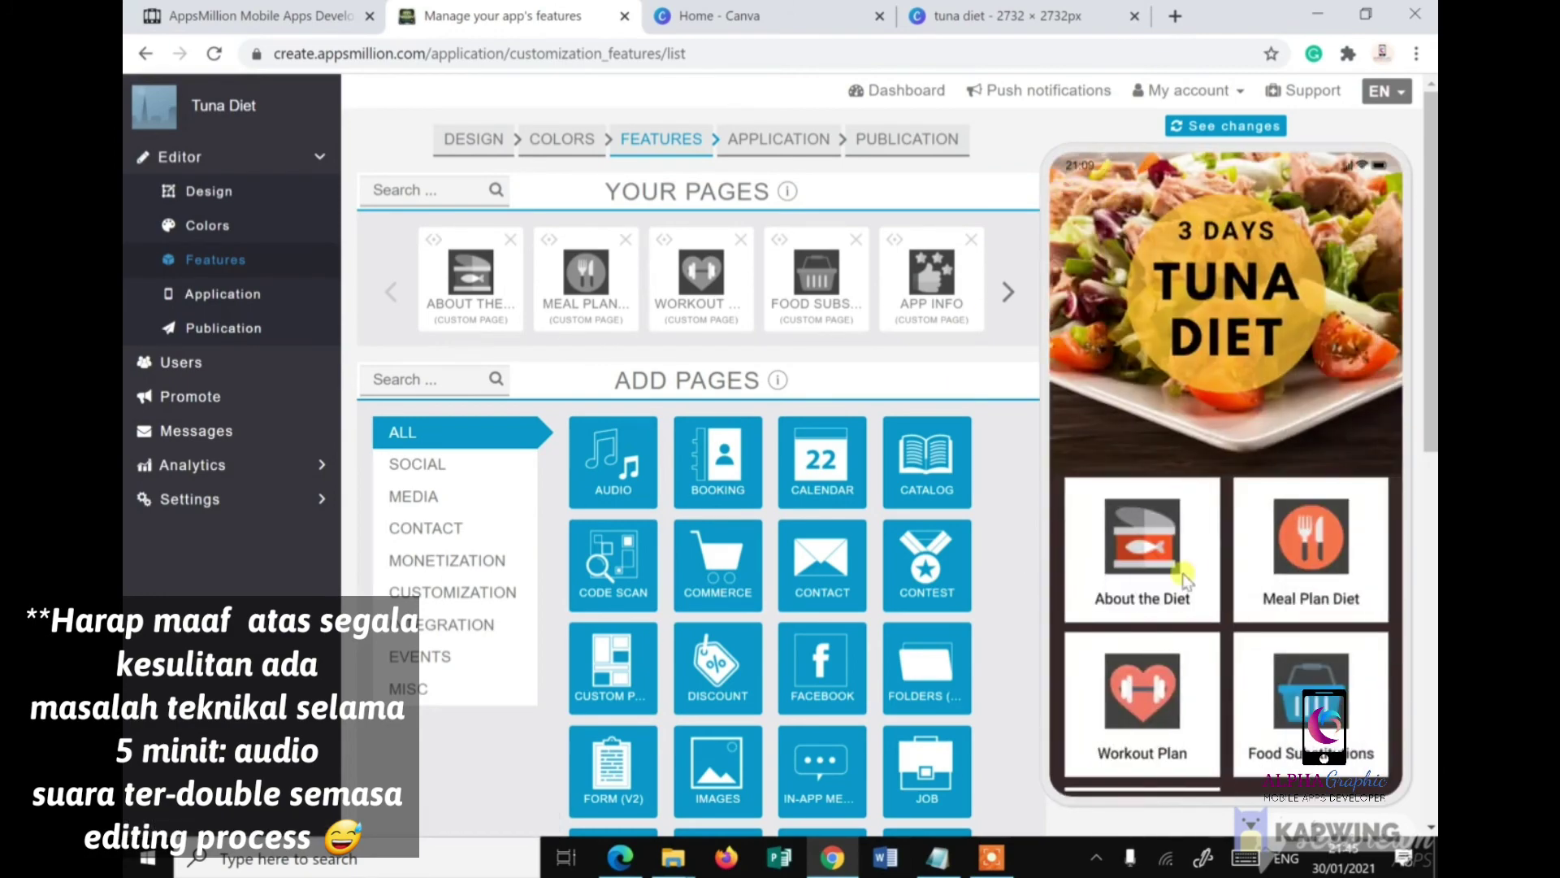
# Step: Open the app's color settings and set the homepage background to a translucent yellow, rgba(255, 206, 10, 0.59)
pyautogui.click(566, 144)
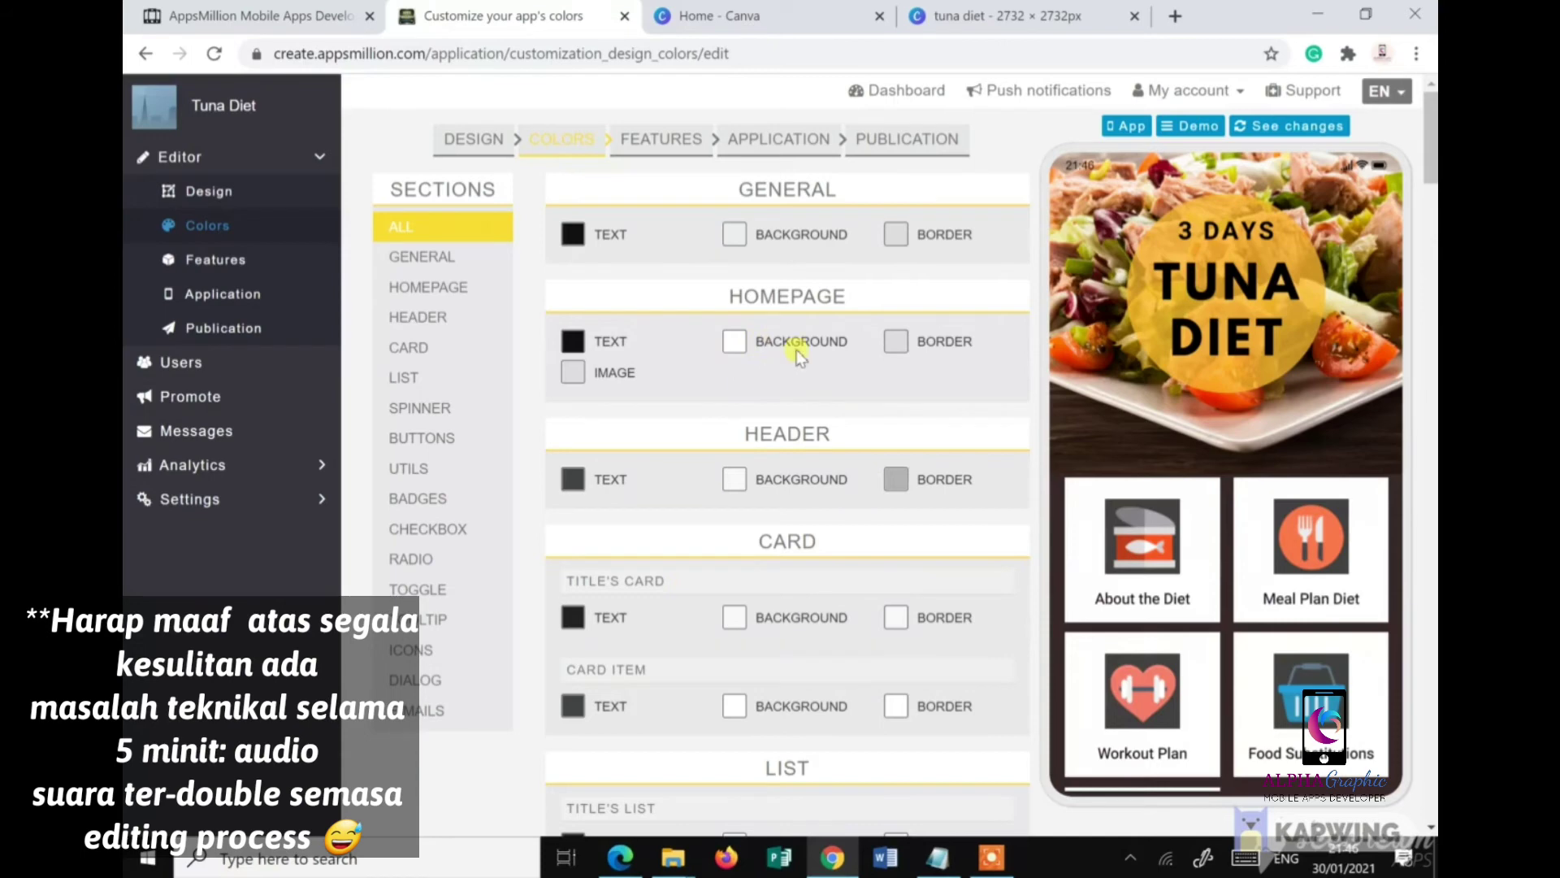
pyautogui.click(736, 345)
pyautogui.click(737, 344)
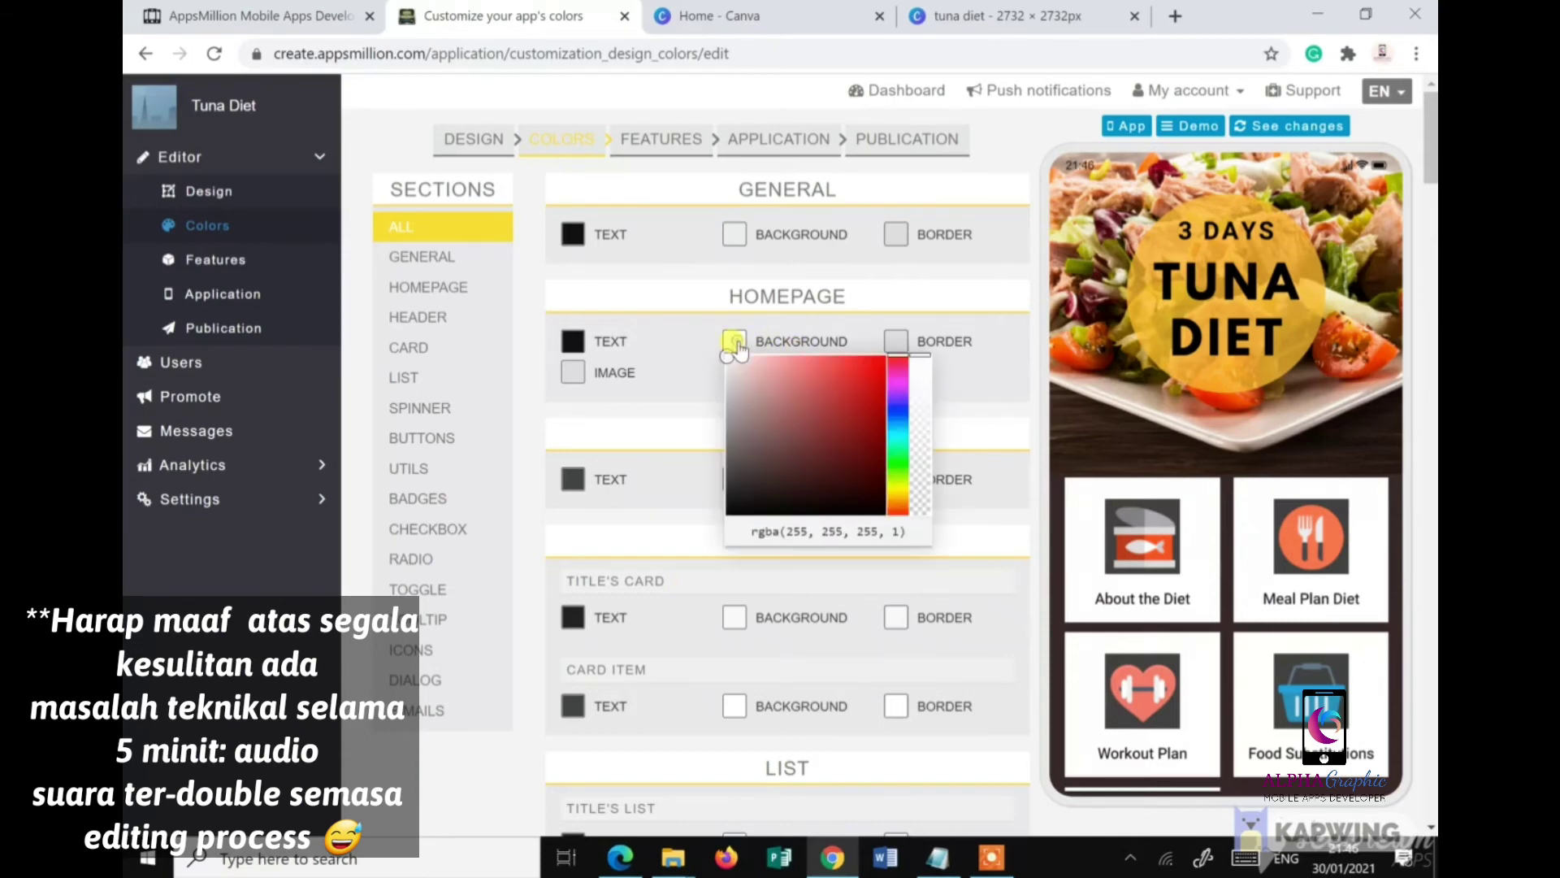
pyautogui.click(916, 358)
pyautogui.moveTo(921, 366)
pyautogui.mouseDown()
pyautogui.moveTo(921, 477)
pyautogui.moveTo(922, 381)
pyautogui.mouseUp()
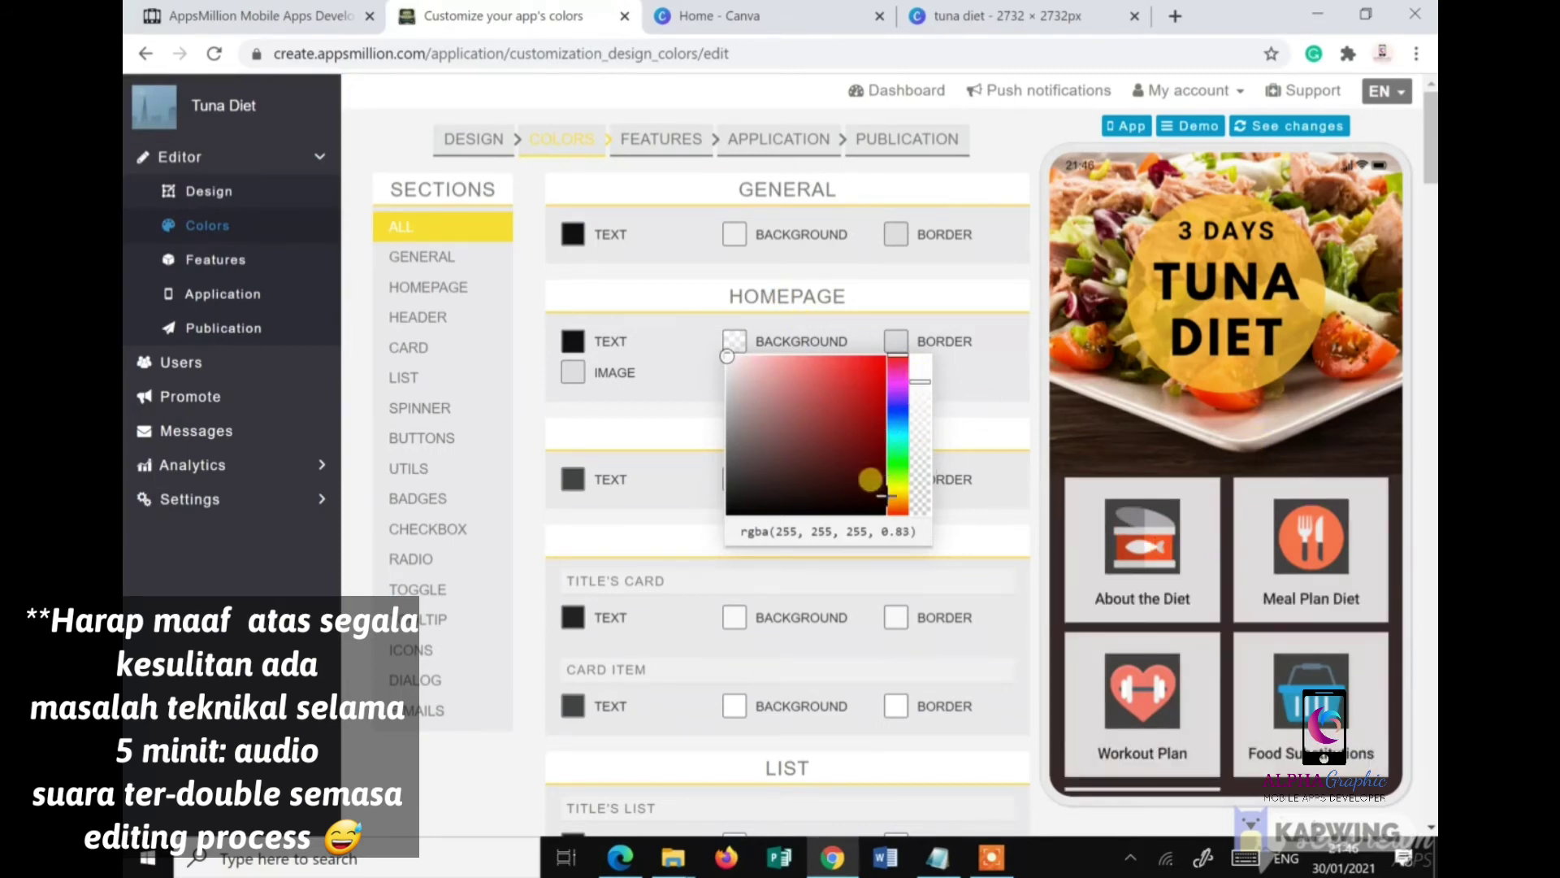
pyautogui.click(894, 493)
pyautogui.moveTo(847, 418); pyautogui.dragTo(911, 504)
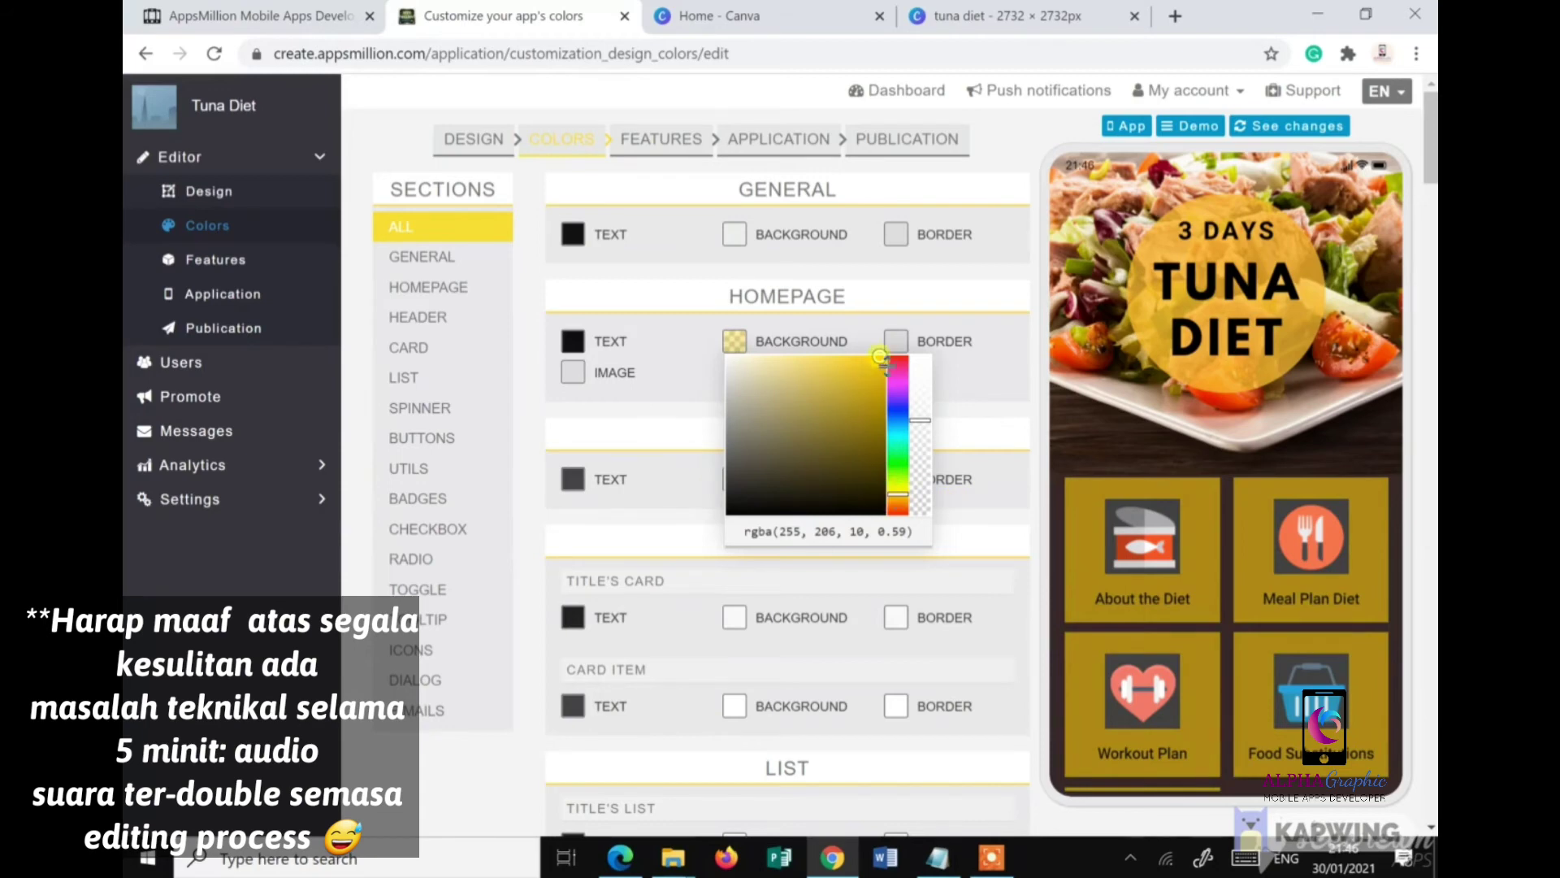
# Step: Refine the homepage background's shade and opacity to rgba(255, 205, 3, 0.69)
pyautogui.moveTo(880, 358)
pyautogui.mouseDown()
pyautogui.moveTo(817, 378)
pyautogui.moveTo(796, 365)
pyautogui.moveTo(878, 370)
pyautogui.moveTo(885, 356)
pyautogui.mouseUp()
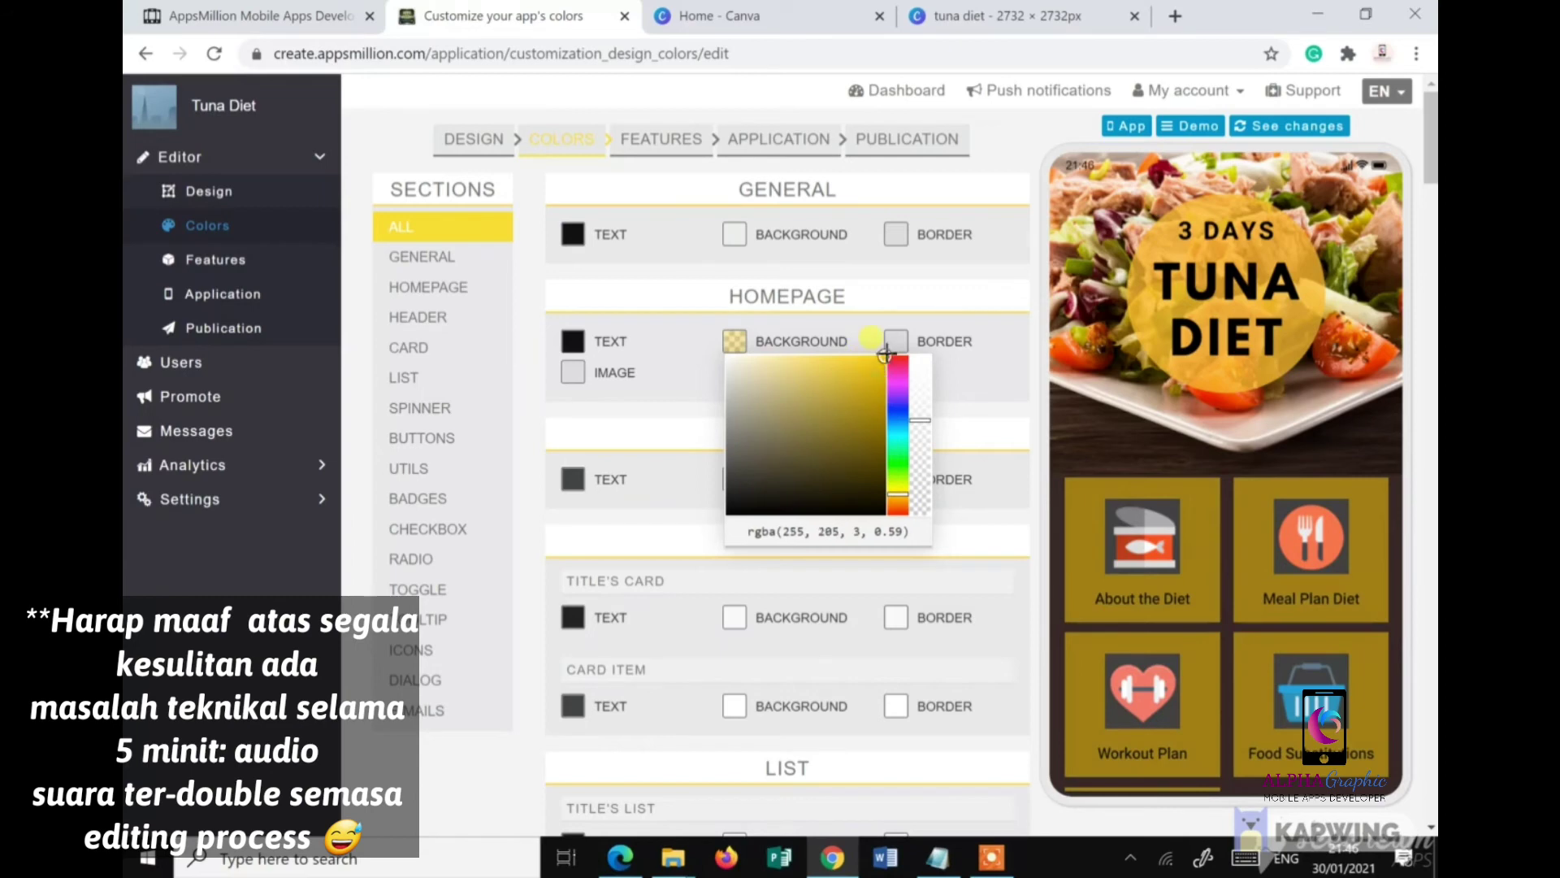
pyautogui.moveTo(919, 504); pyautogui.dragTo(908, 492)
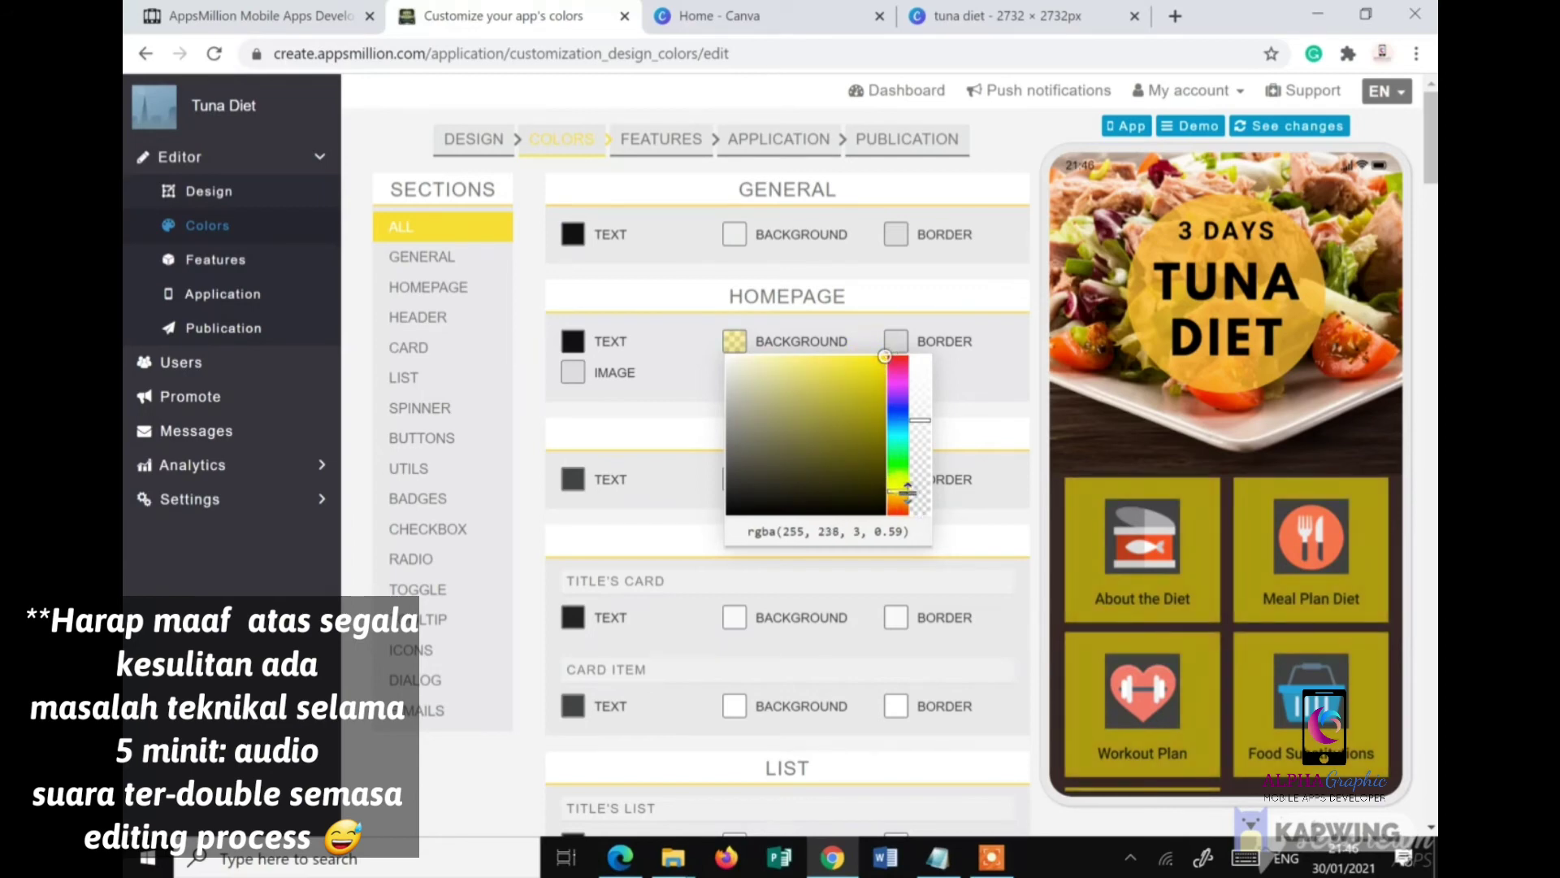
pyautogui.moveTo(905, 488); pyautogui.dragTo(904, 493)
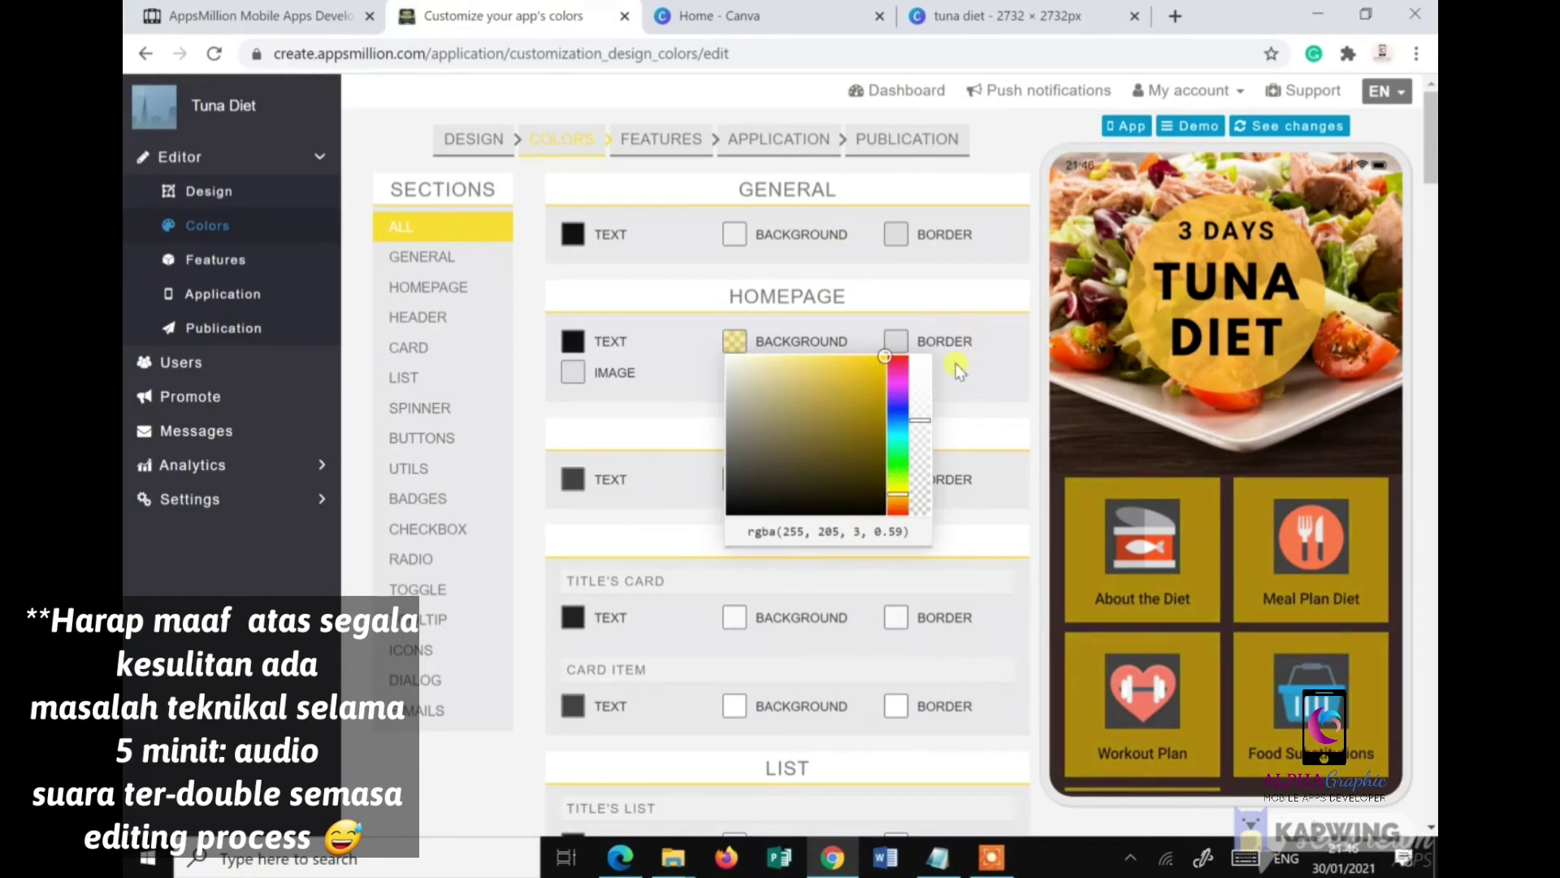
pyautogui.click(924, 406)
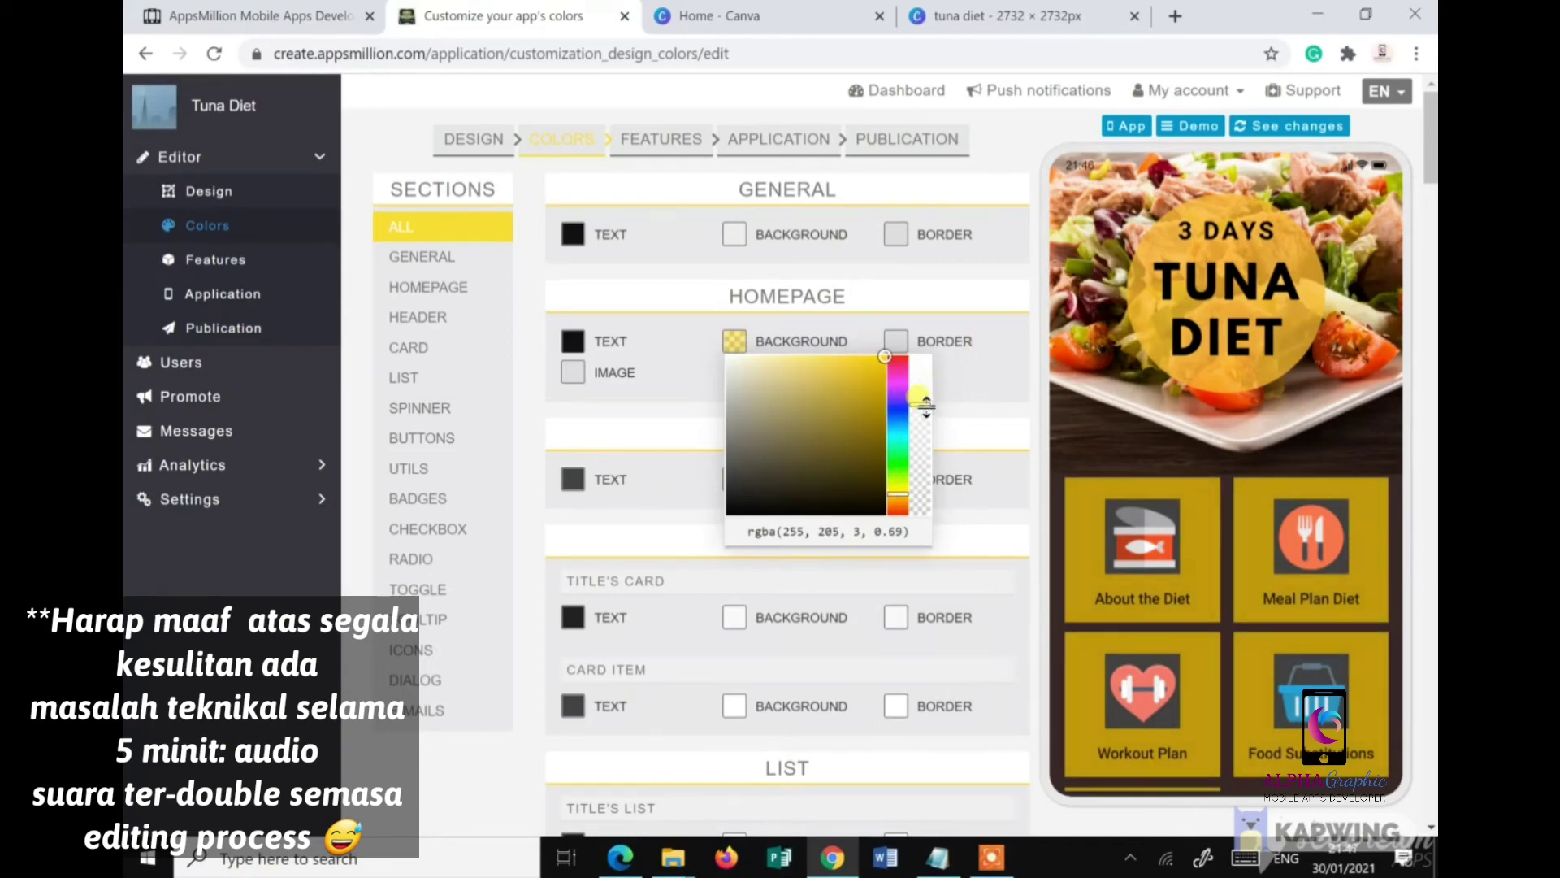
pyautogui.moveTo(1207, 599); pyautogui.dragTo(1040, 669)
pyautogui.click(691, 390)
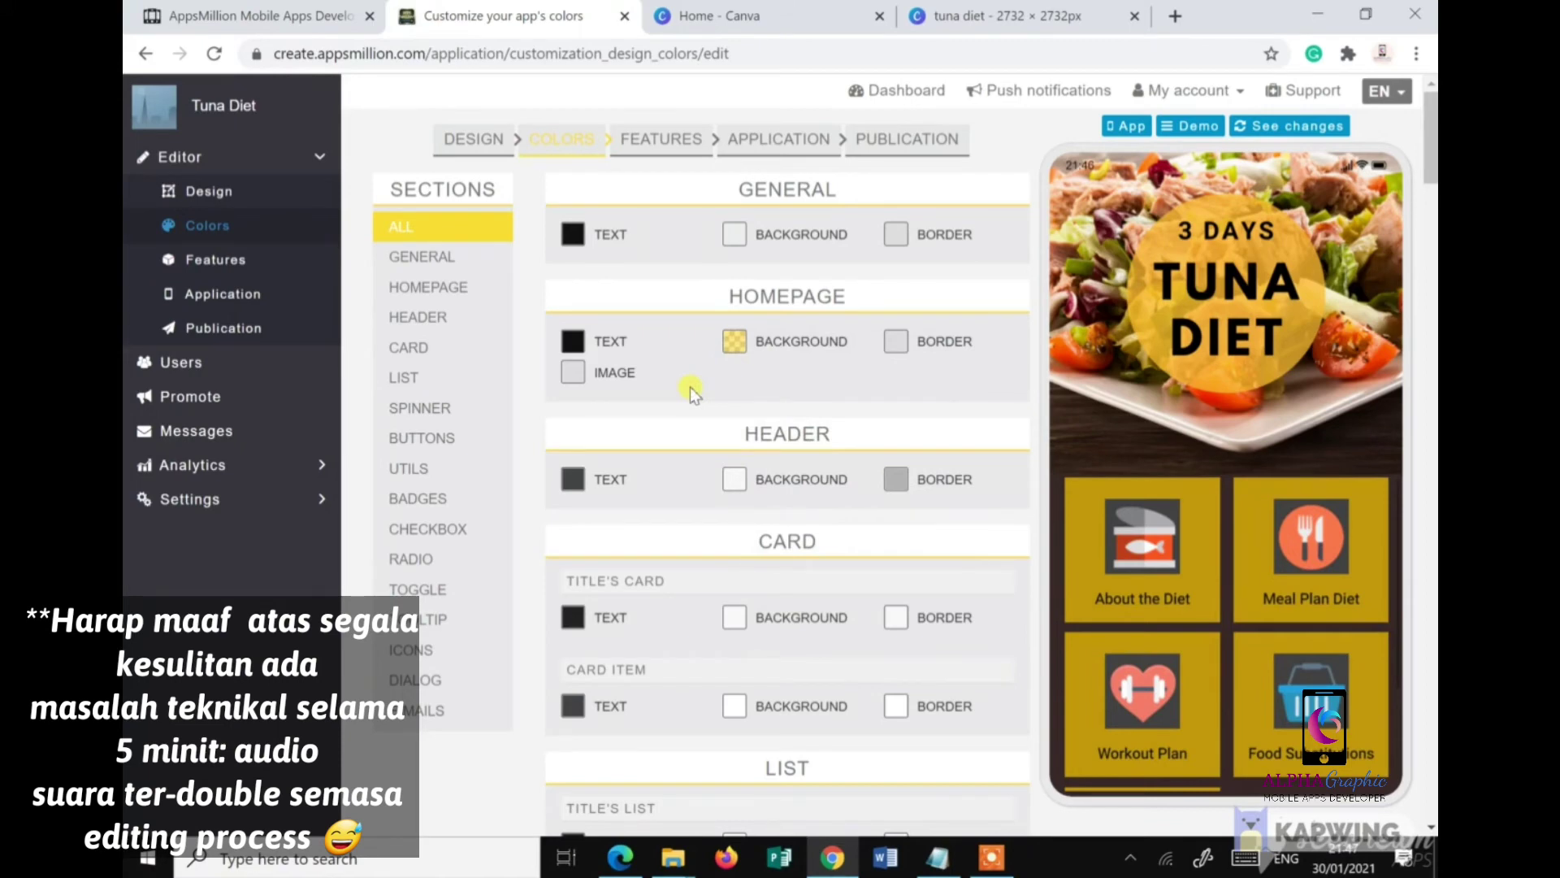
# Step: Set the homepage text color to solid black, rgba(0, 0, 0, 1)
pyautogui.click(572, 342)
pyautogui.moveTo(692, 420)
pyautogui.mouseDown()
pyautogui.moveTo(726, 357)
pyautogui.moveTo(700, 506)
pyautogui.moveTo(739, 519)
pyautogui.mouseUp()
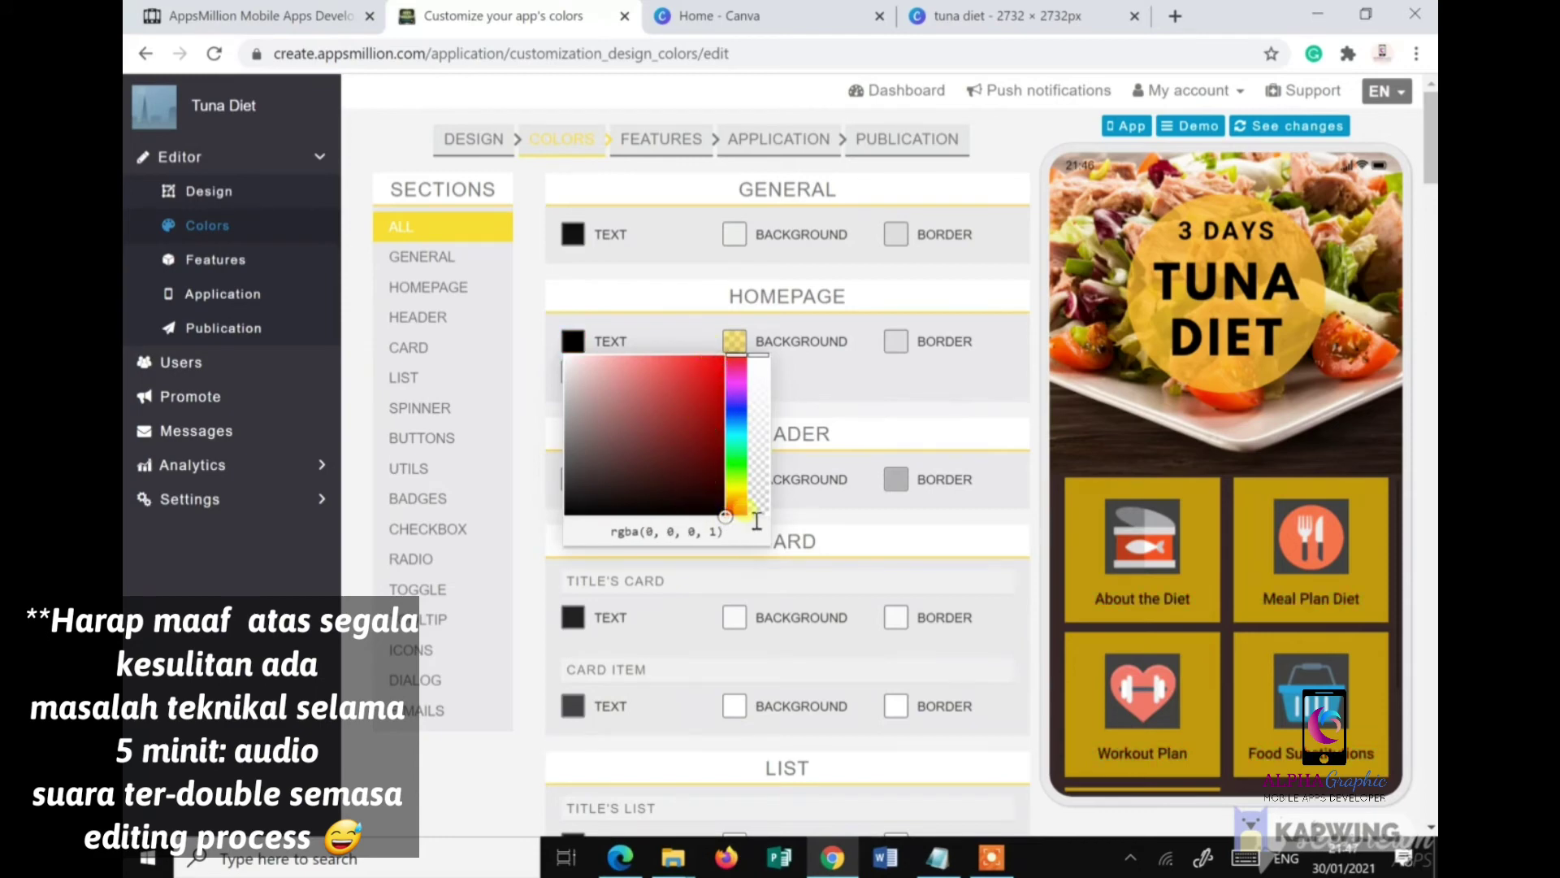
pyautogui.click(953, 416)
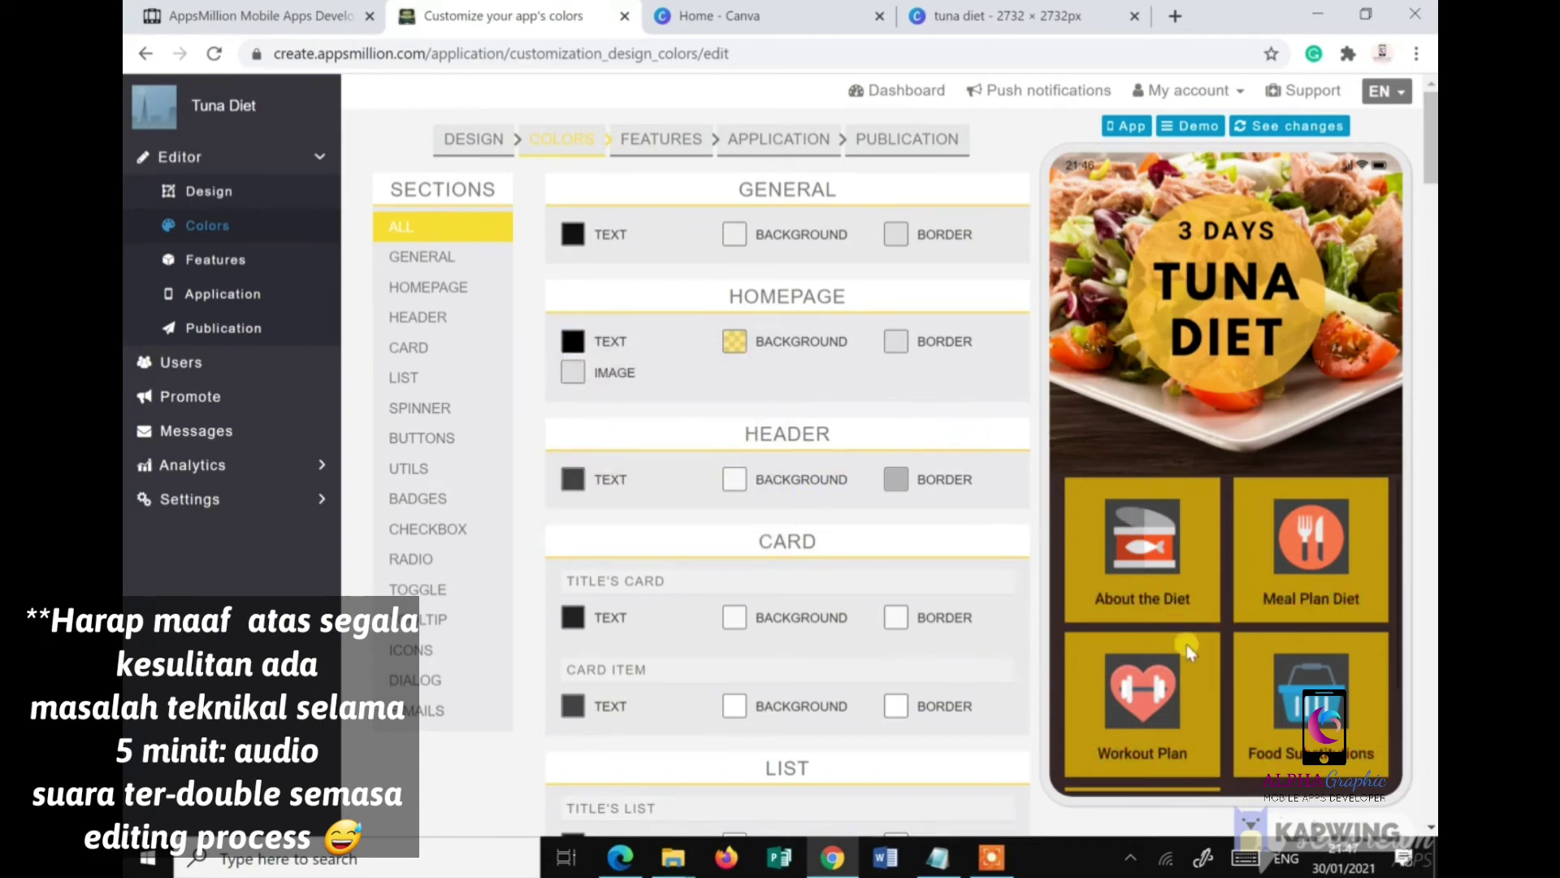
# Step: Open the Meal Plan Diet page in the phone preview and set the card item background to translucent white, rgba(255, 255, 255, 0.73)
pyautogui.scroll(-1, 1206, 577)
pyautogui.scroll(1, 1206, 577)
pyautogui.click(1129, 578)
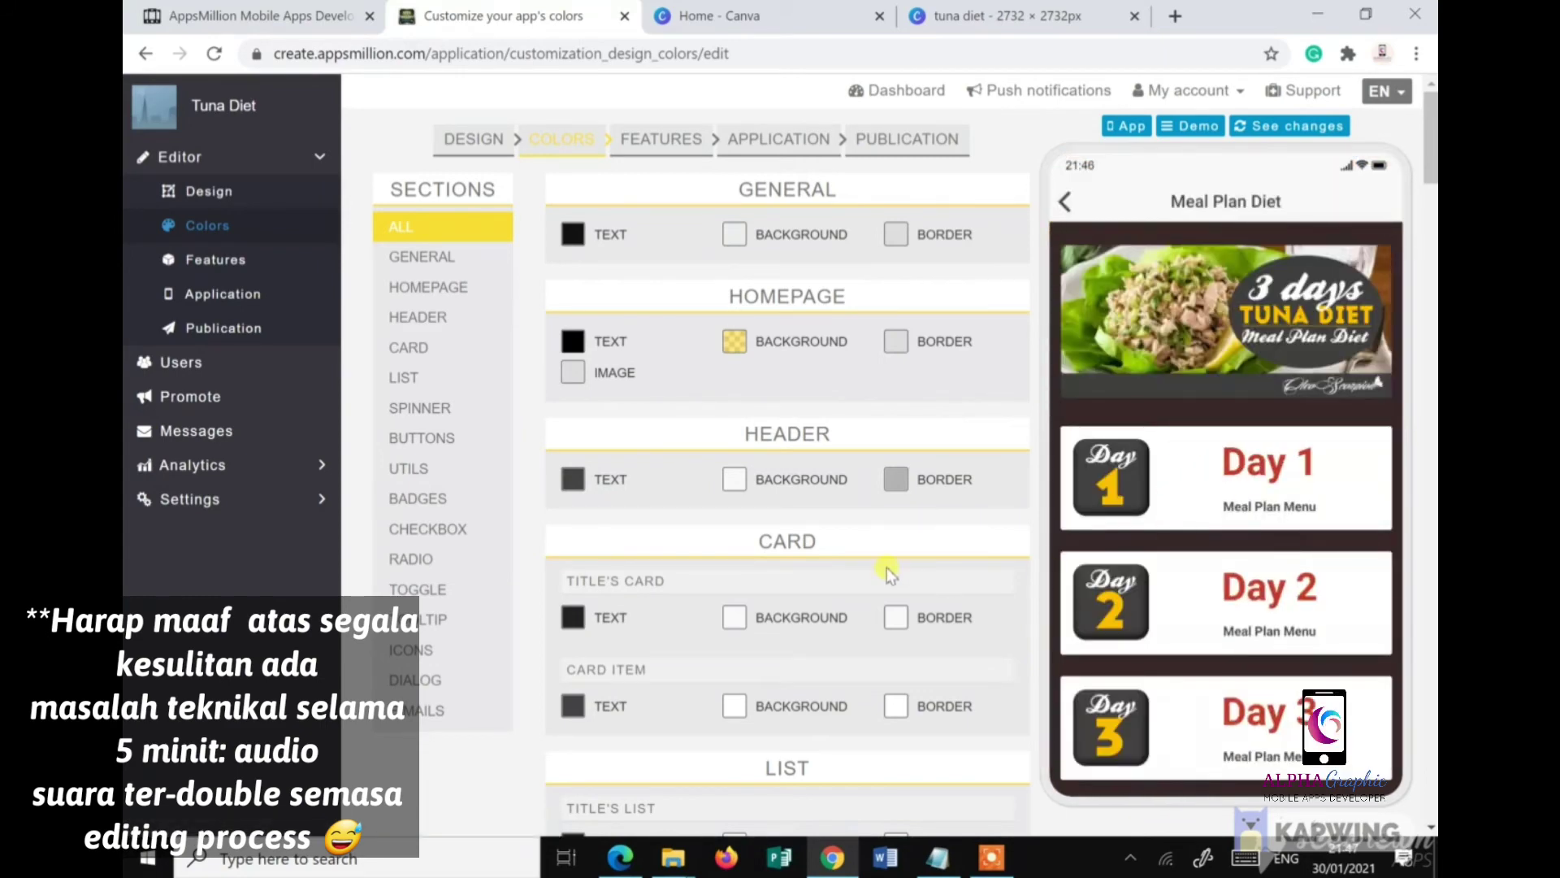
pyautogui.scroll(-3, 886, 567)
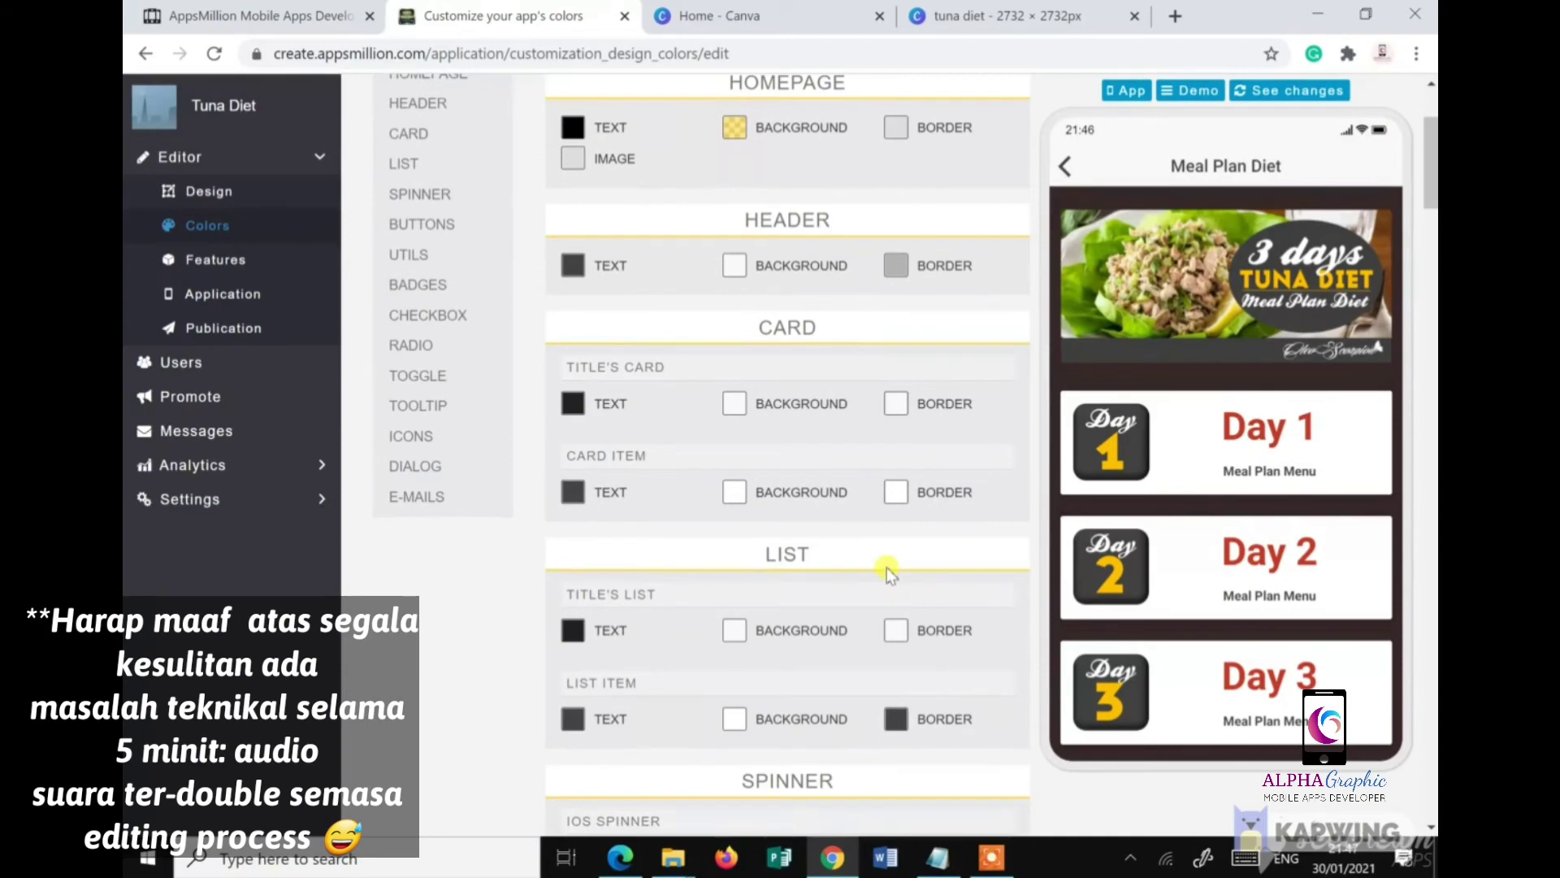
pyautogui.scroll(-2, 886, 567)
pyautogui.scroll(2, 886, 567)
pyautogui.scroll(-2, 767, 470)
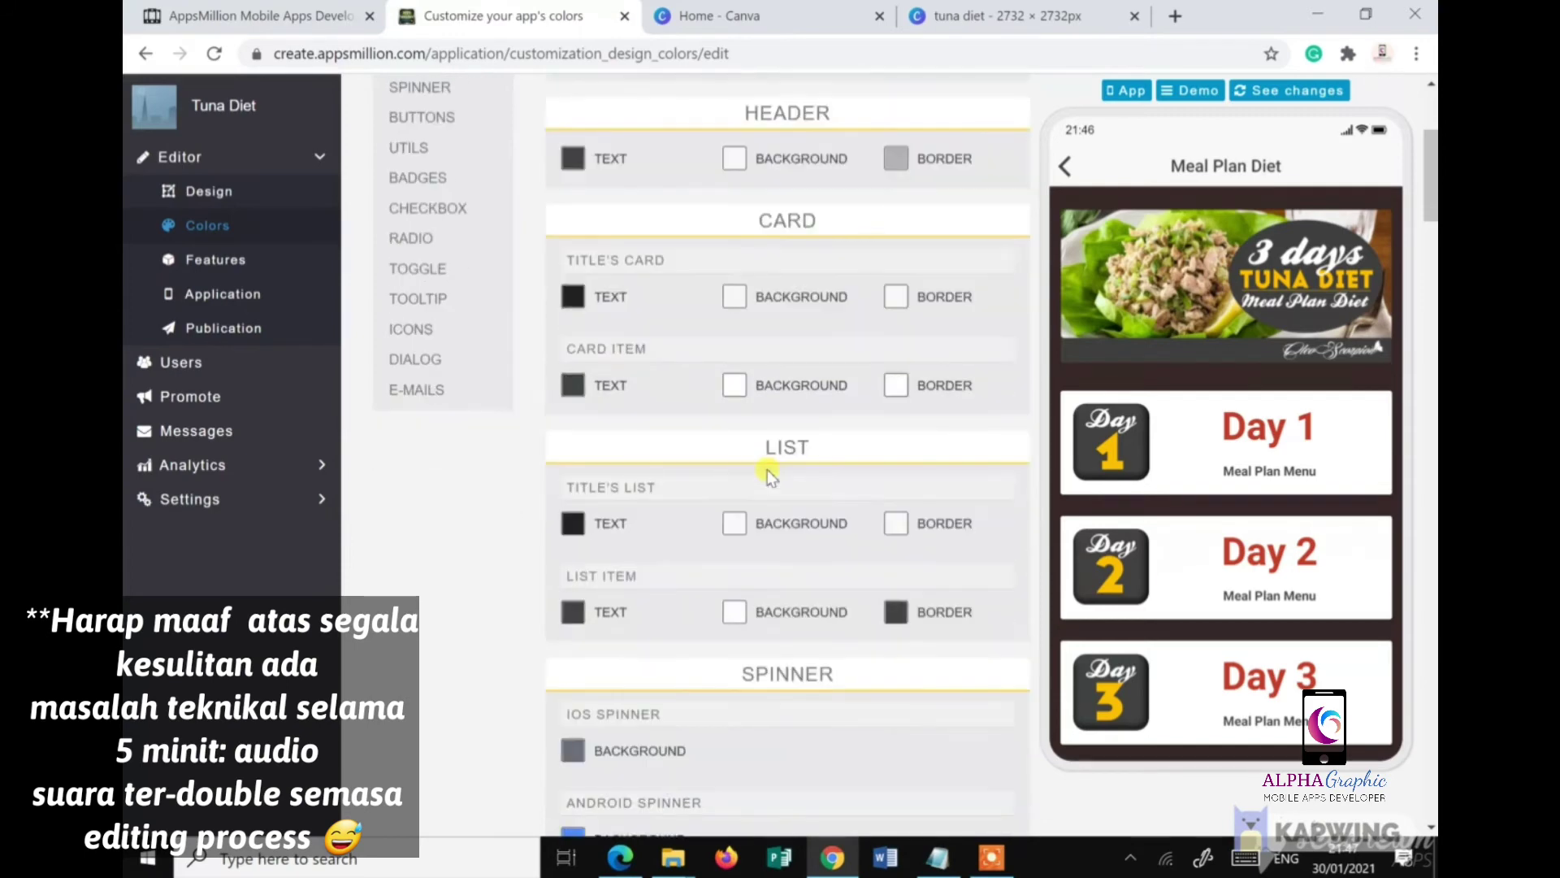
pyautogui.click(733, 387)
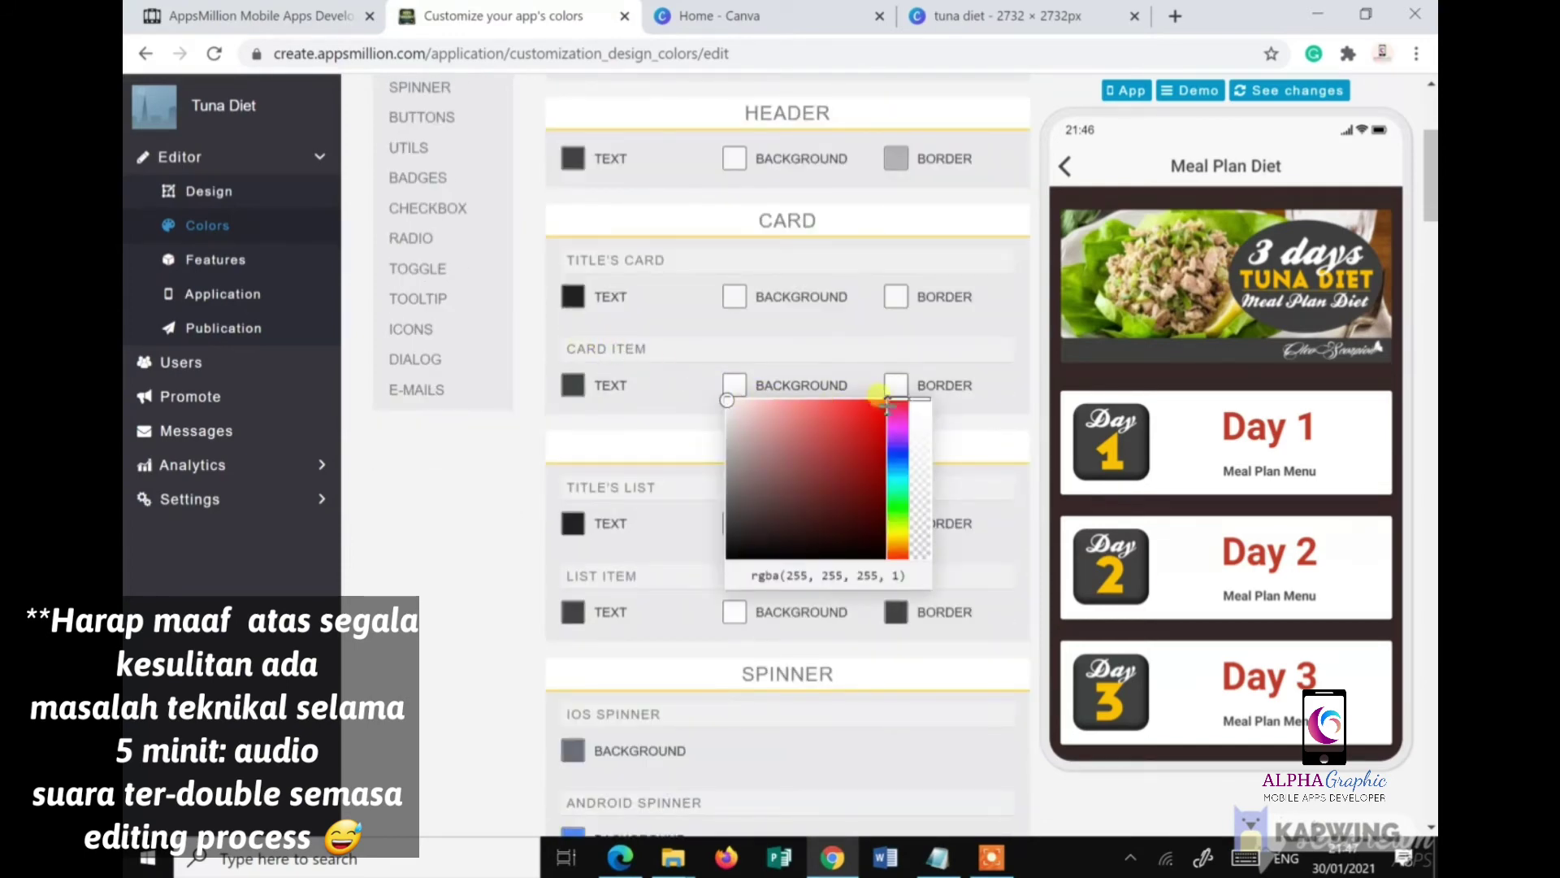
pyautogui.moveTo(918, 401); pyautogui.dragTo(912, 464)
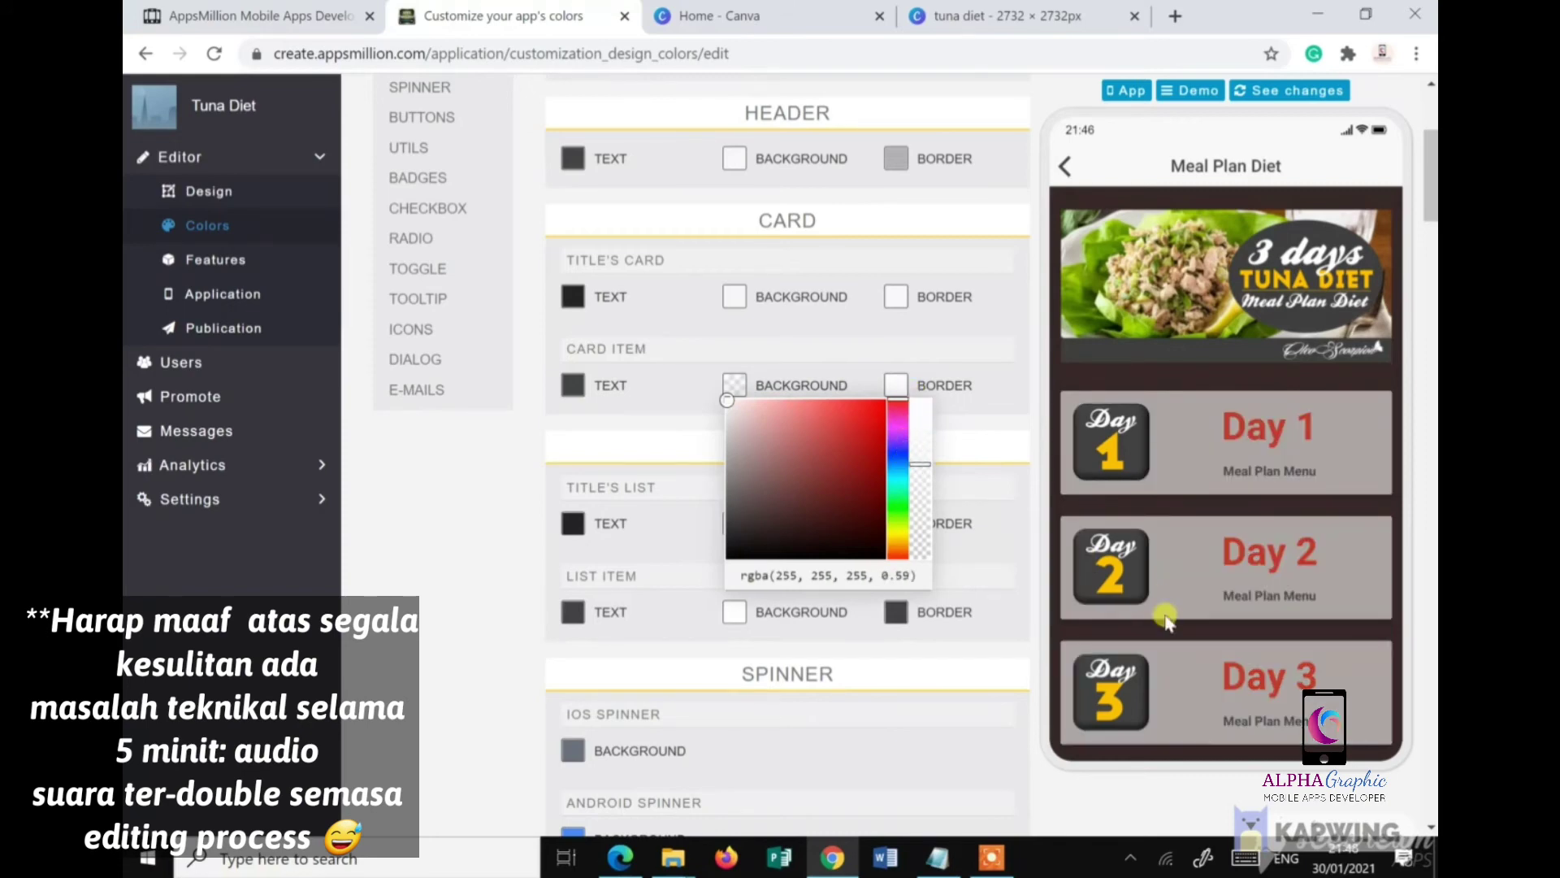
pyautogui.moveTo(1167, 616); pyautogui.dragTo(1186, 452)
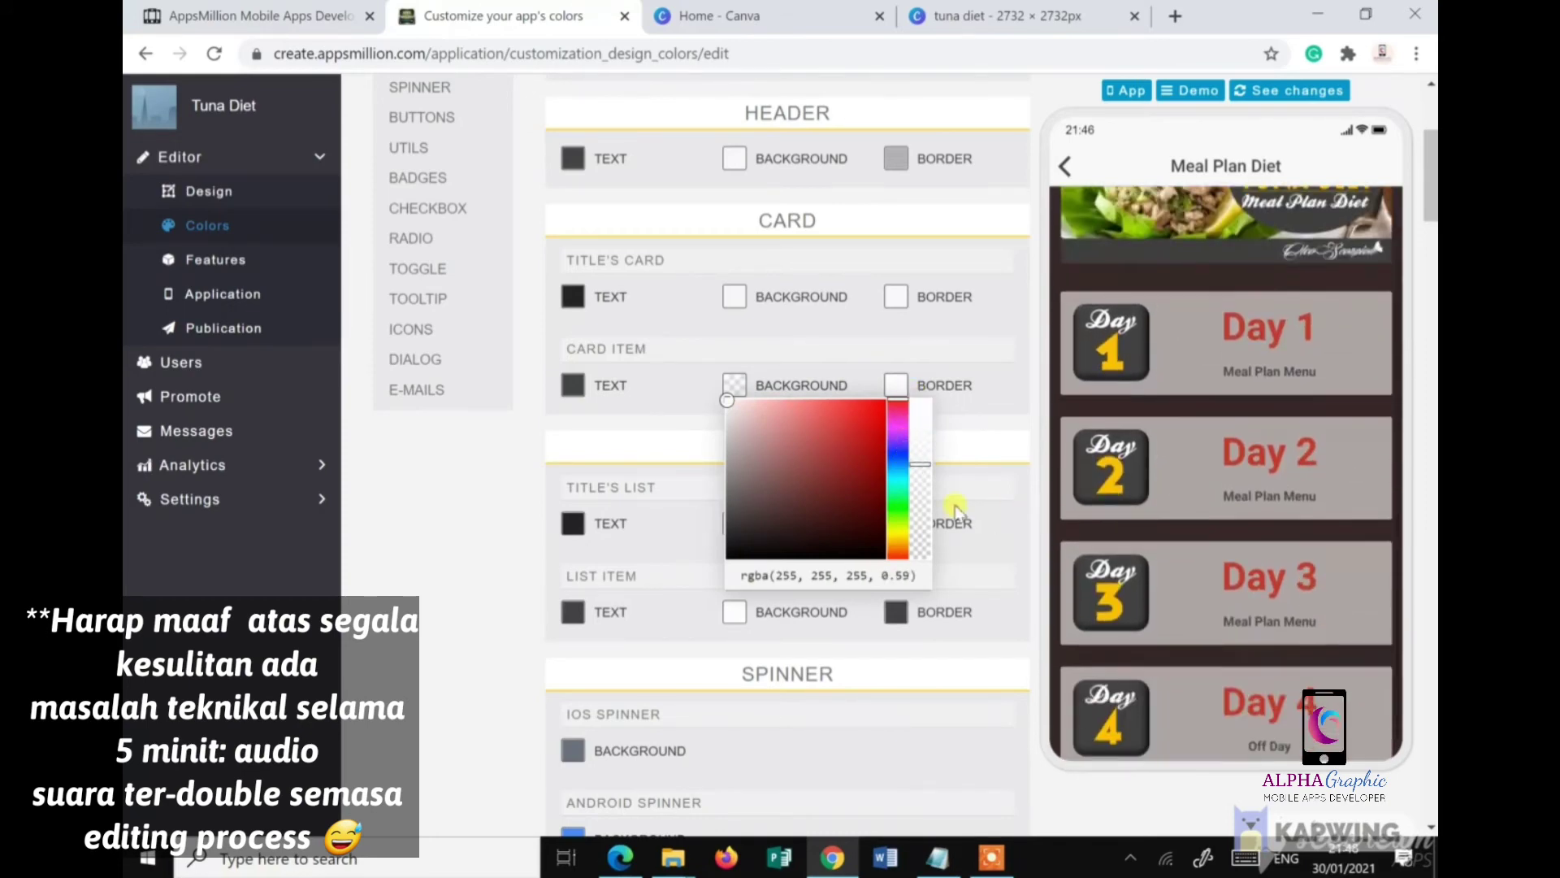
pyautogui.moveTo(919, 464)
pyautogui.mouseDown()
pyautogui.moveTo(920, 424)
pyautogui.moveTo(919, 440)
pyautogui.mouseUp()
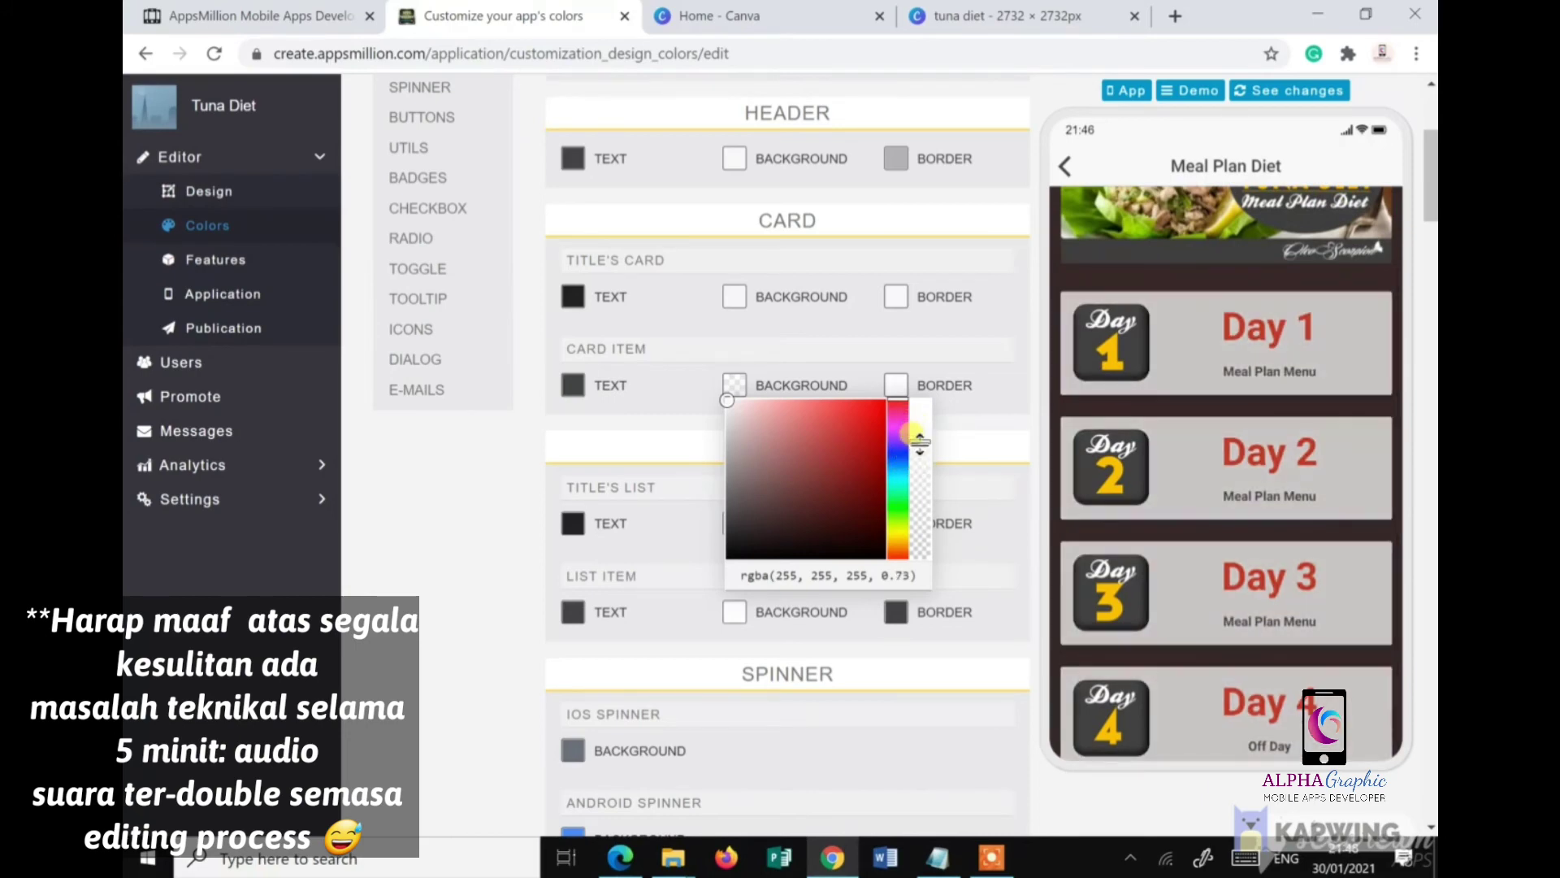
pyautogui.click(692, 421)
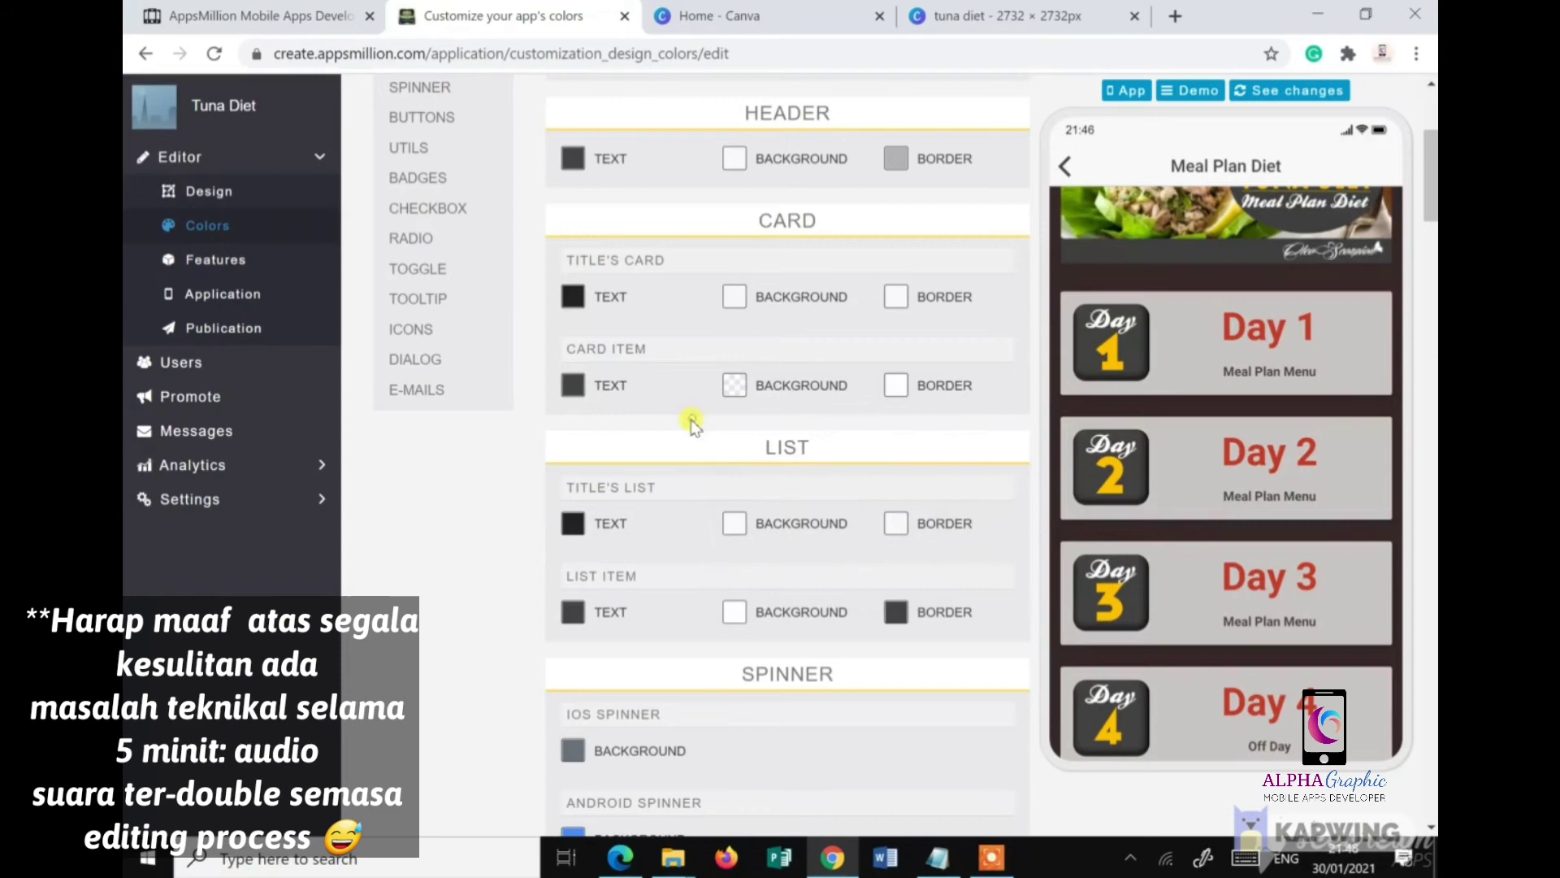
# Step: Try a light yellow, rgba(255, 231, 133, 1), as the card title's background color
pyautogui.click(894, 390)
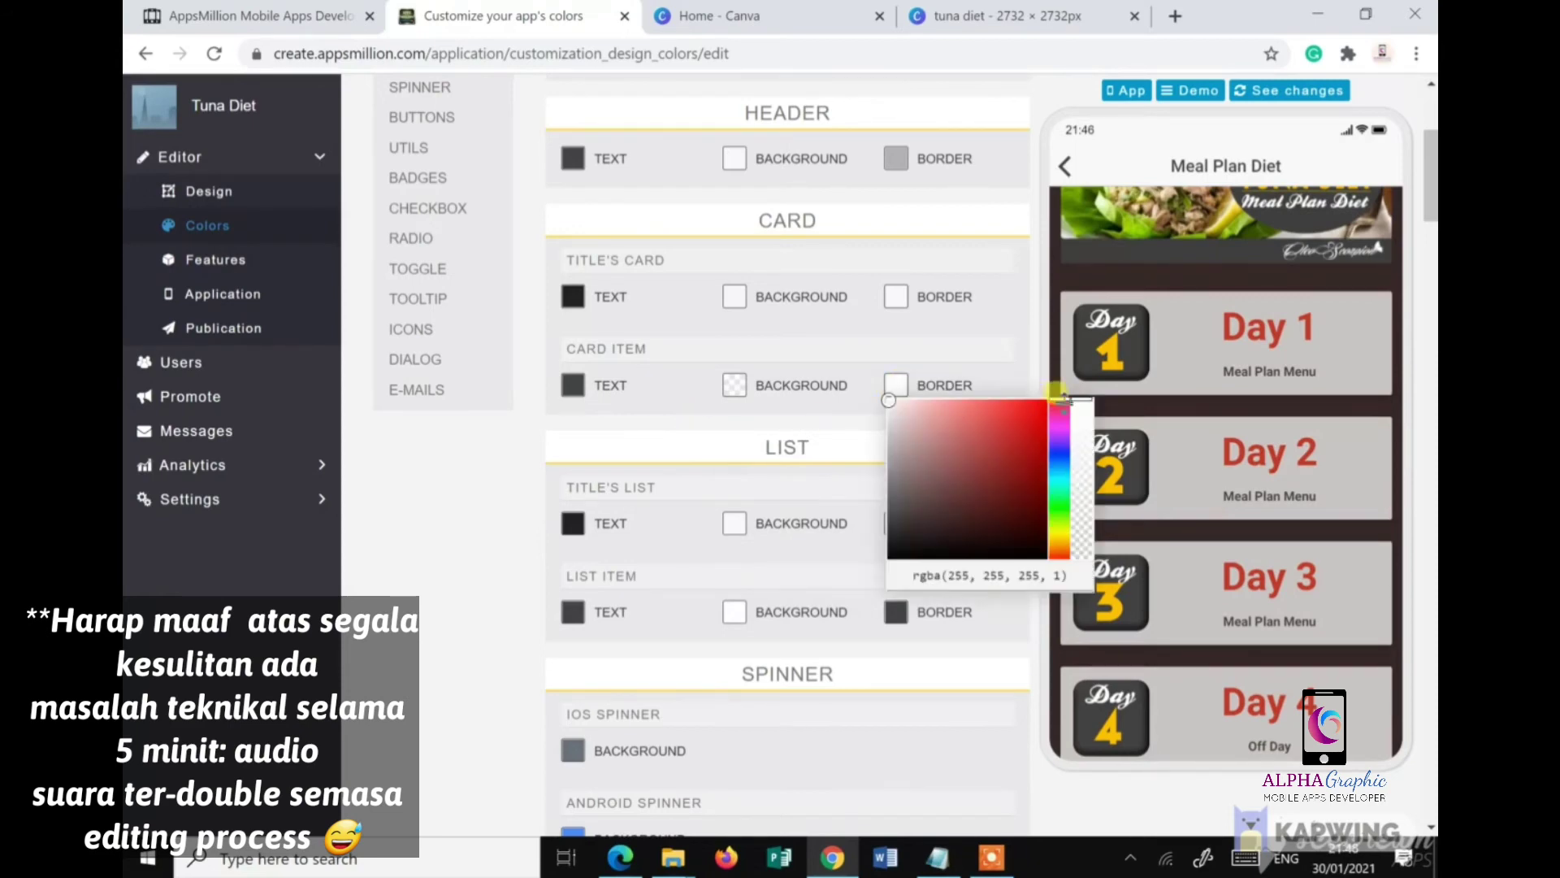
pyautogui.click(827, 402)
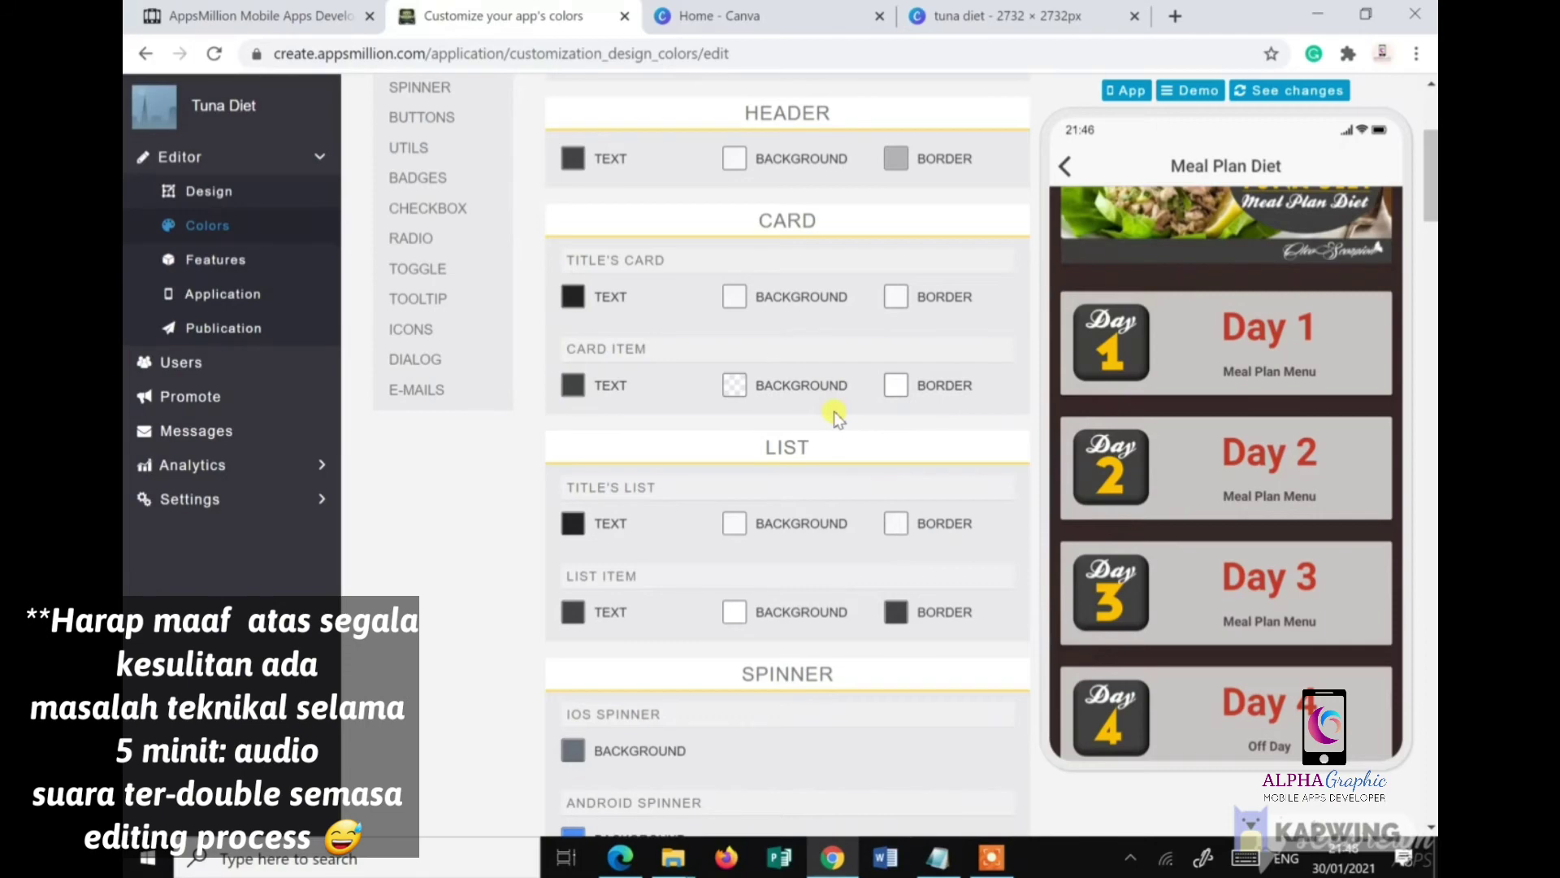
pyautogui.click(734, 298)
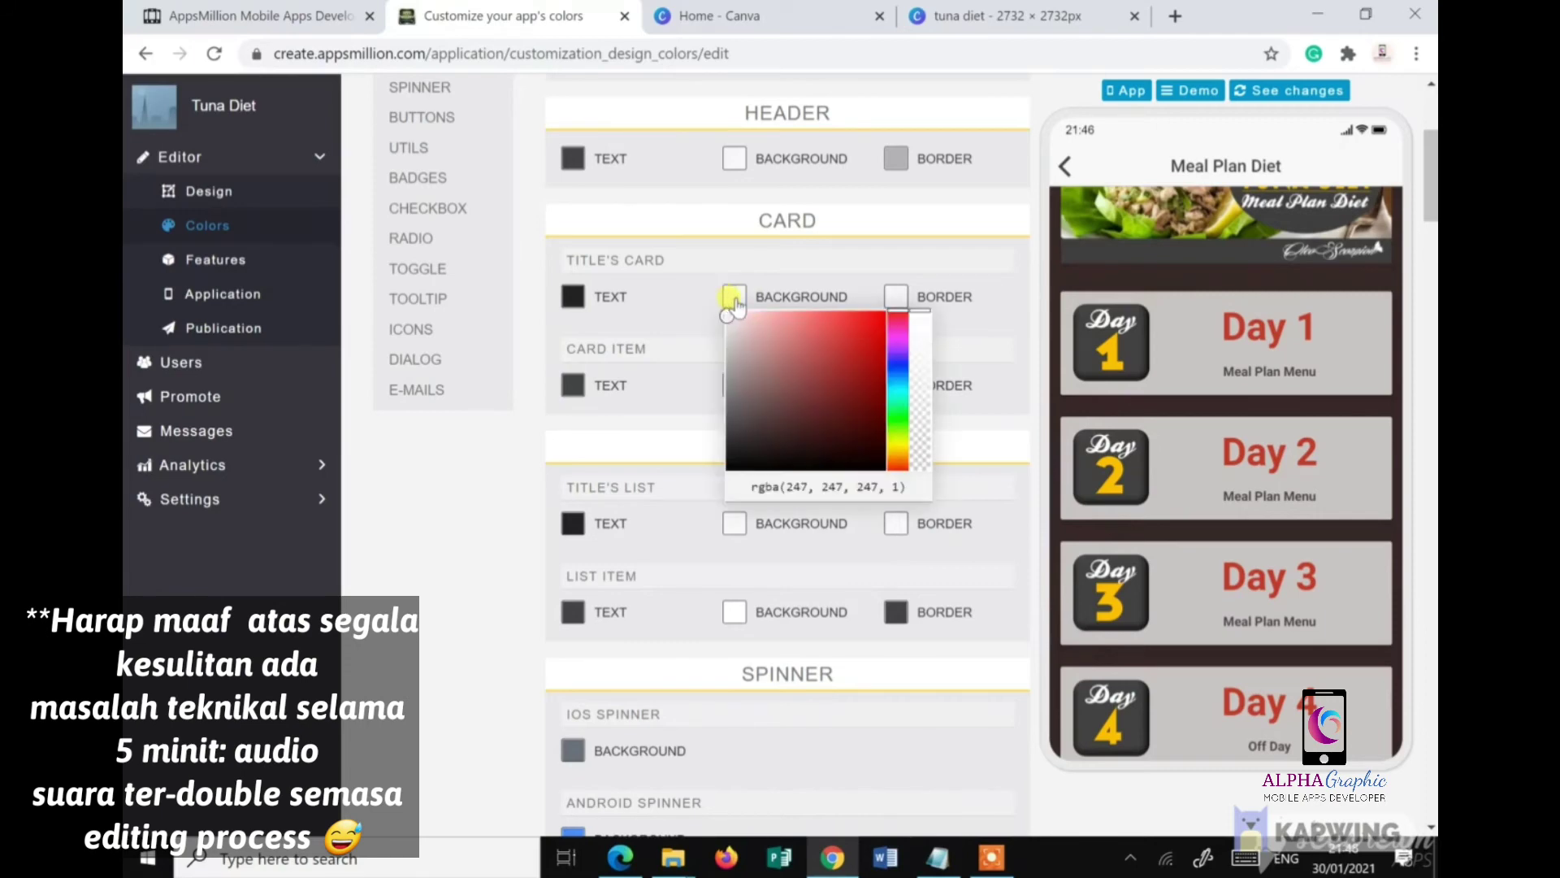
pyautogui.click(897, 445)
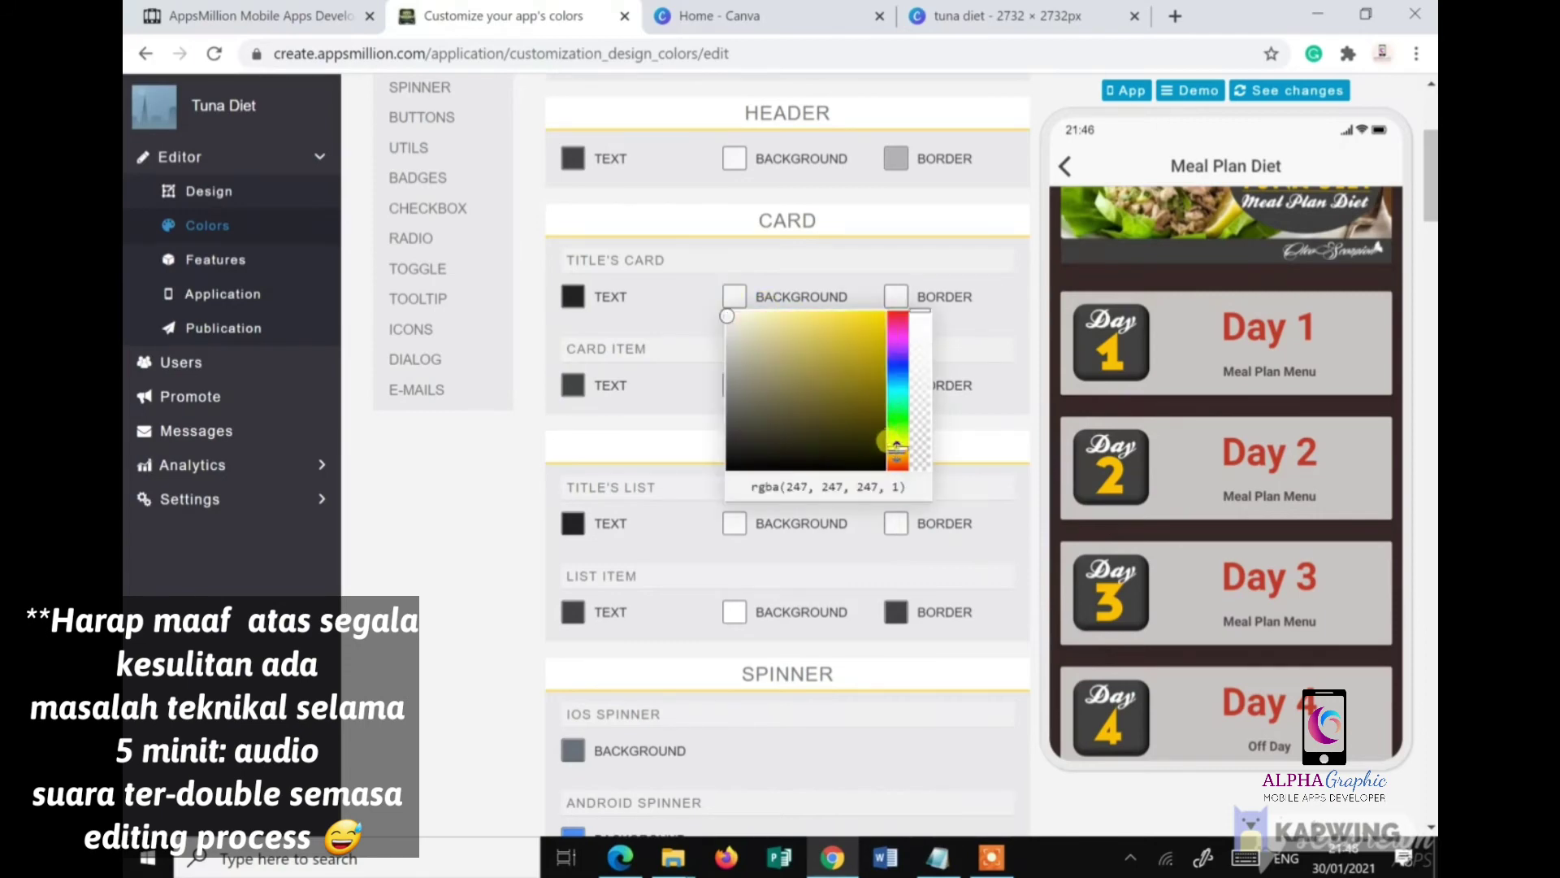
pyautogui.click(855, 318)
pyautogui.click(804, 314)
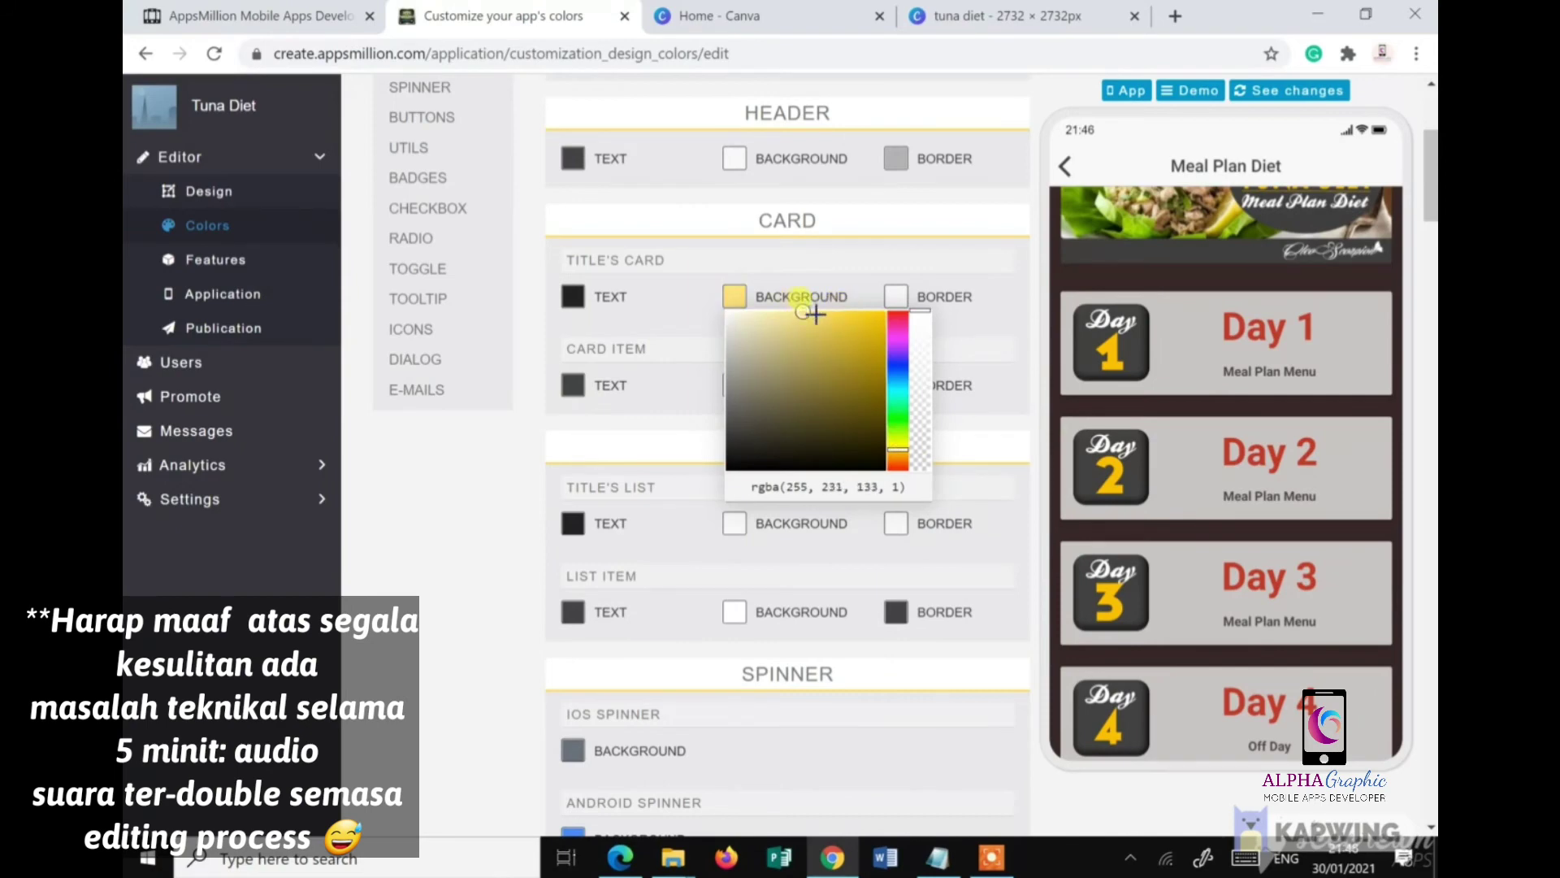
pyautogui.click(691, 335)
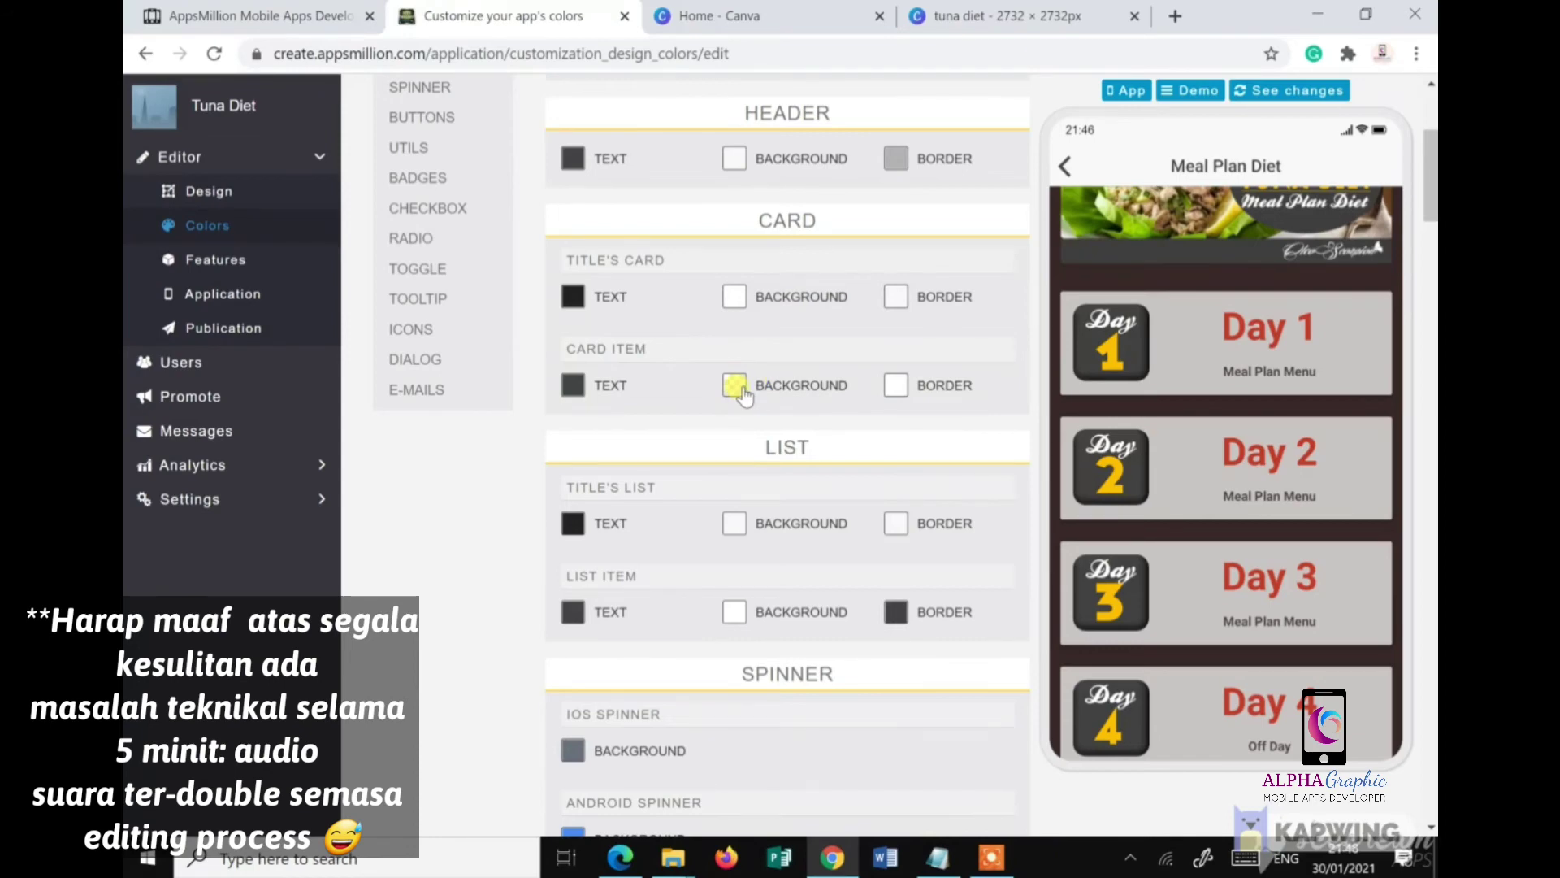
# Step: Check the translucent card items on the homepage's linked pages in the phone preview, including Food Substitutions
pyautogui.scroll(-1, 743, 394)
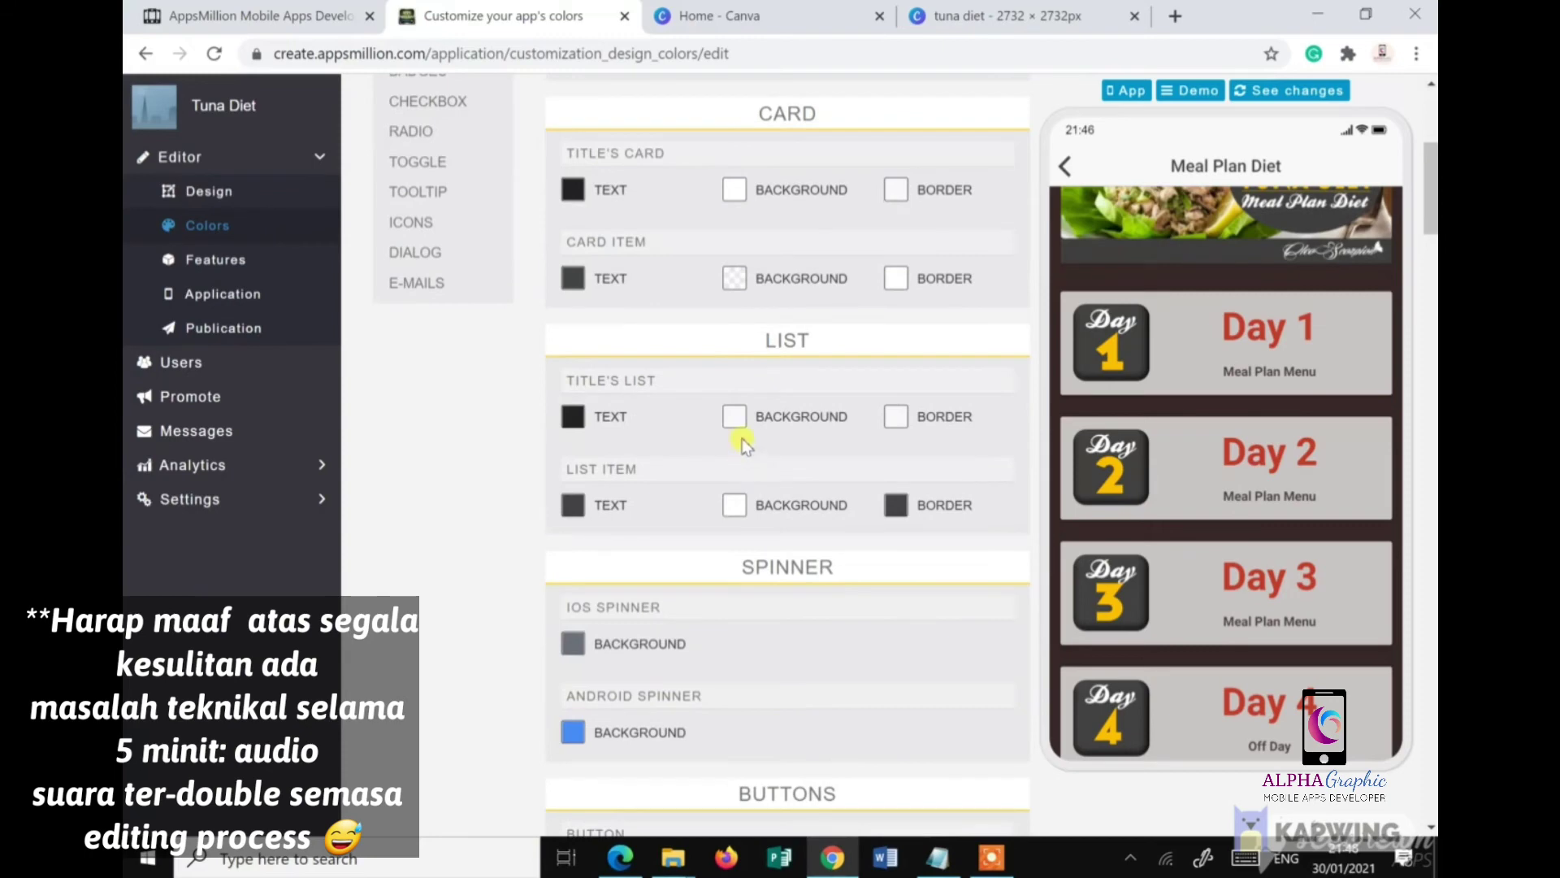
pyautogui.click(1066, 167)
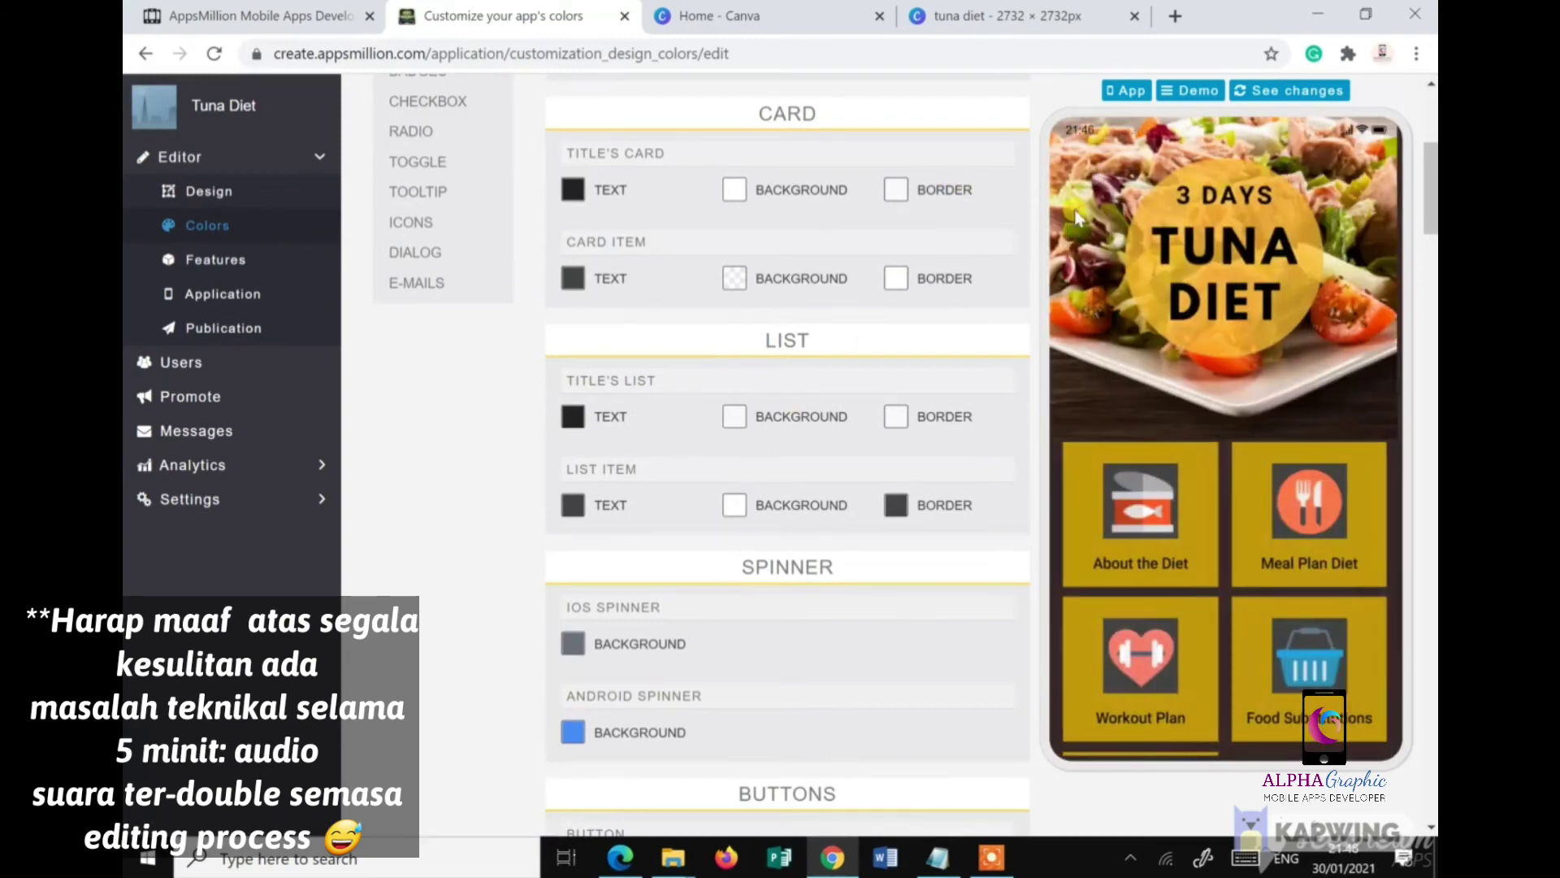
pyautogui.click(1281, 512)
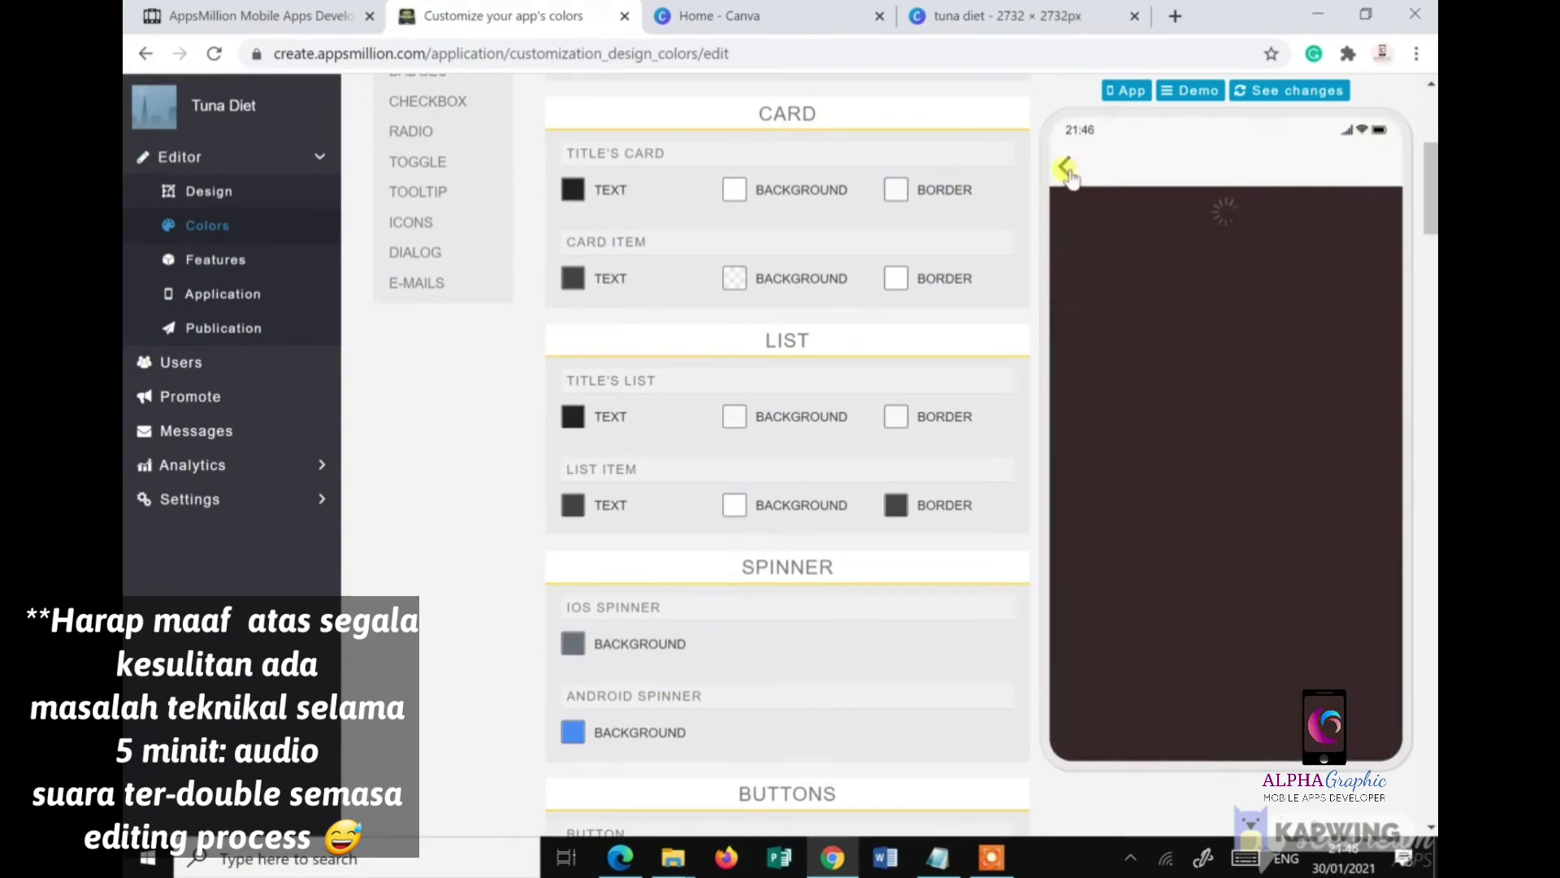
pyautogui.click(1149, 632)
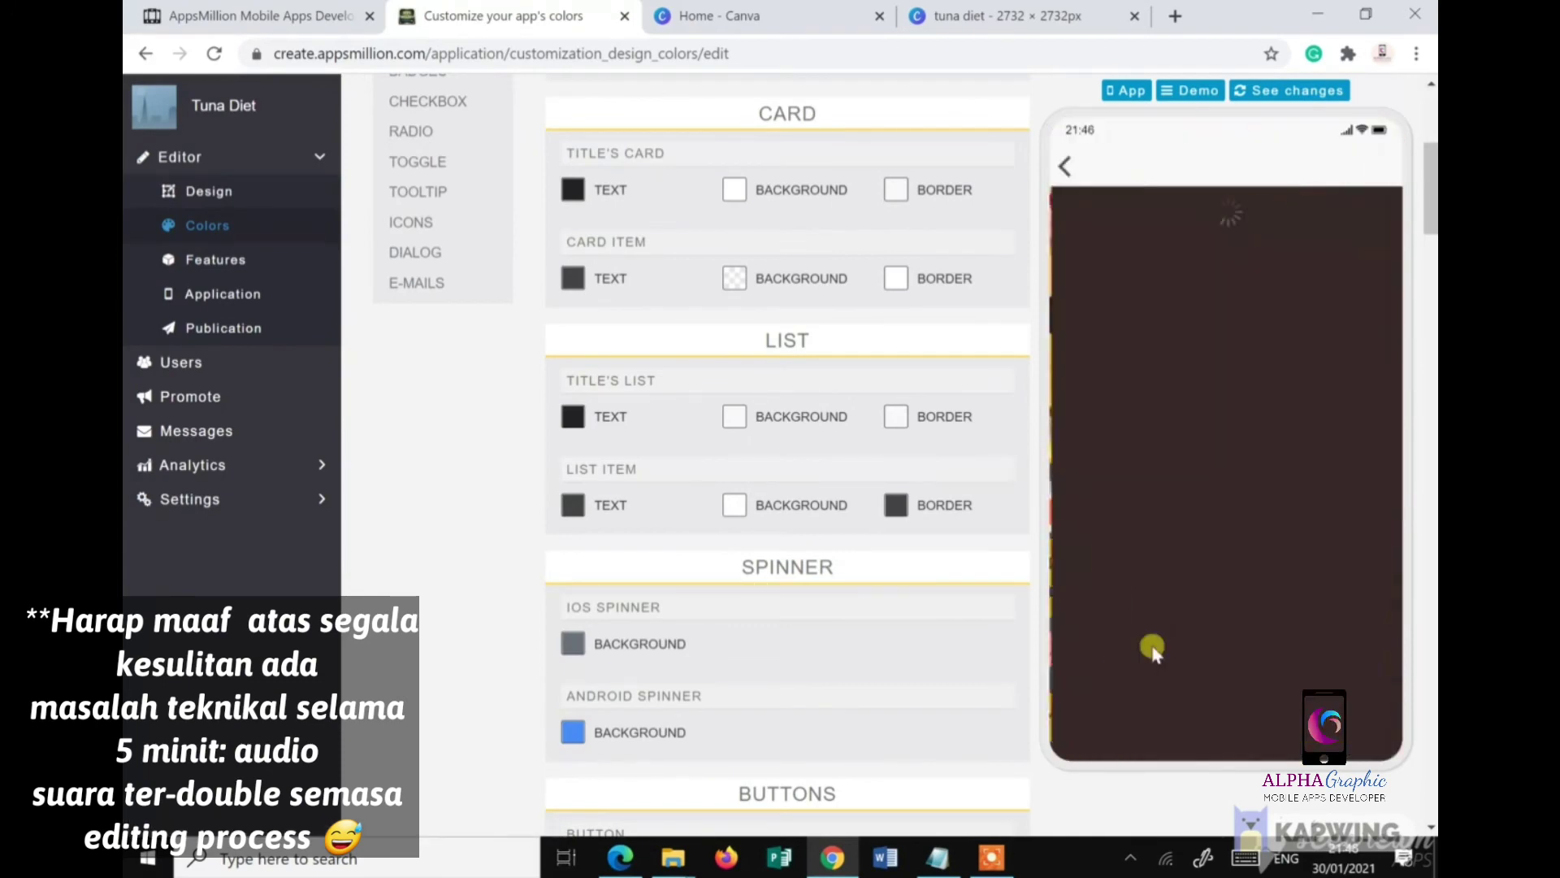
pyautogui.click(1065, 166)
pyautogui.click(1280, 655)
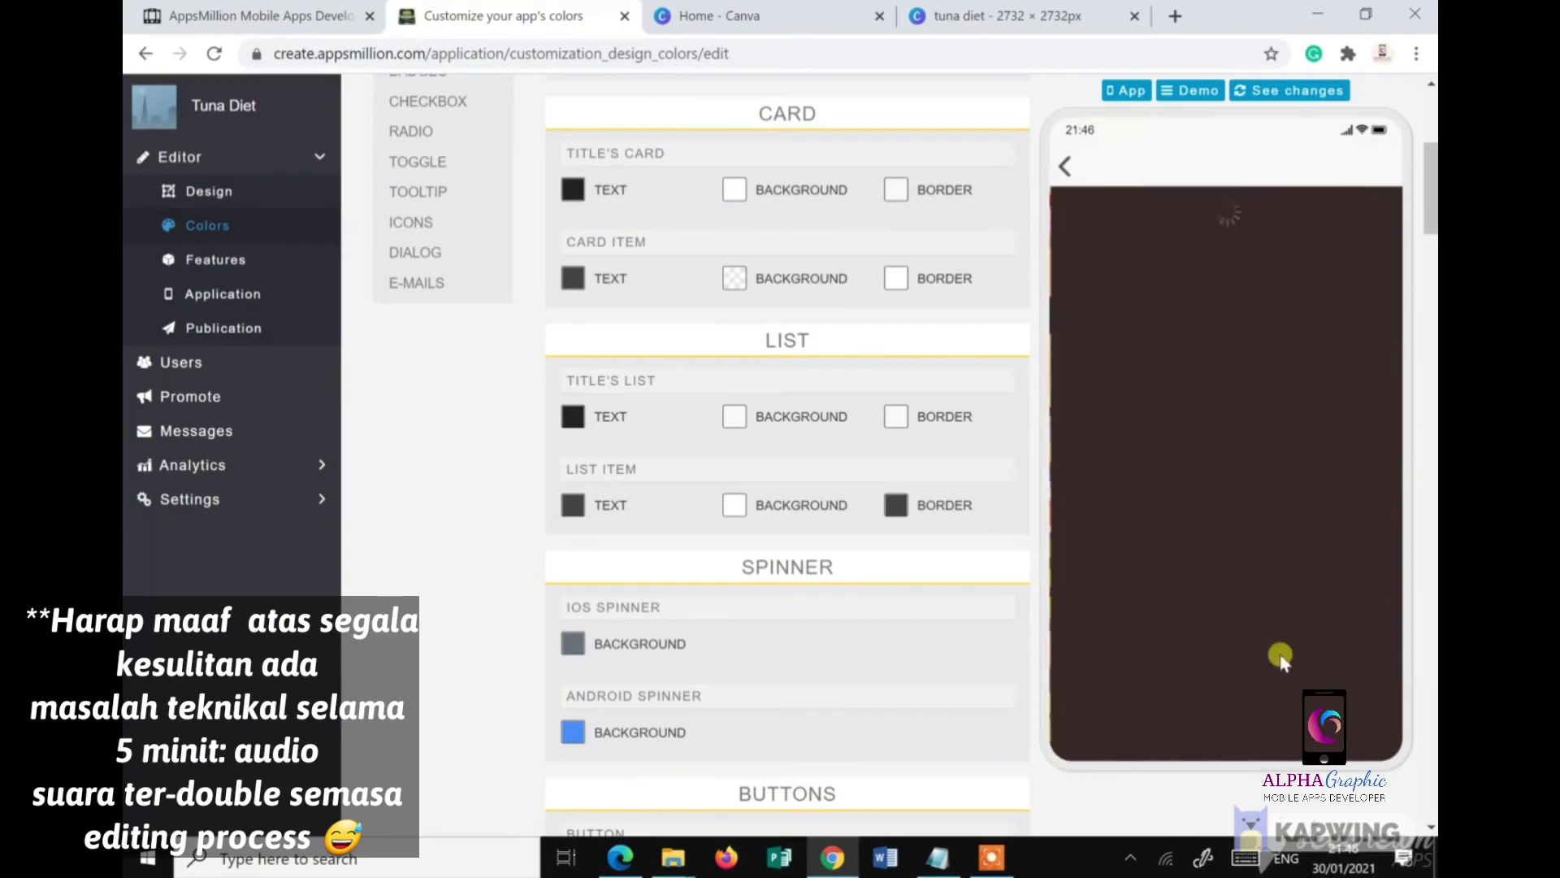
pyautogui.moveTo(1244, 523); pyautogui.dragTo(1120, 351)
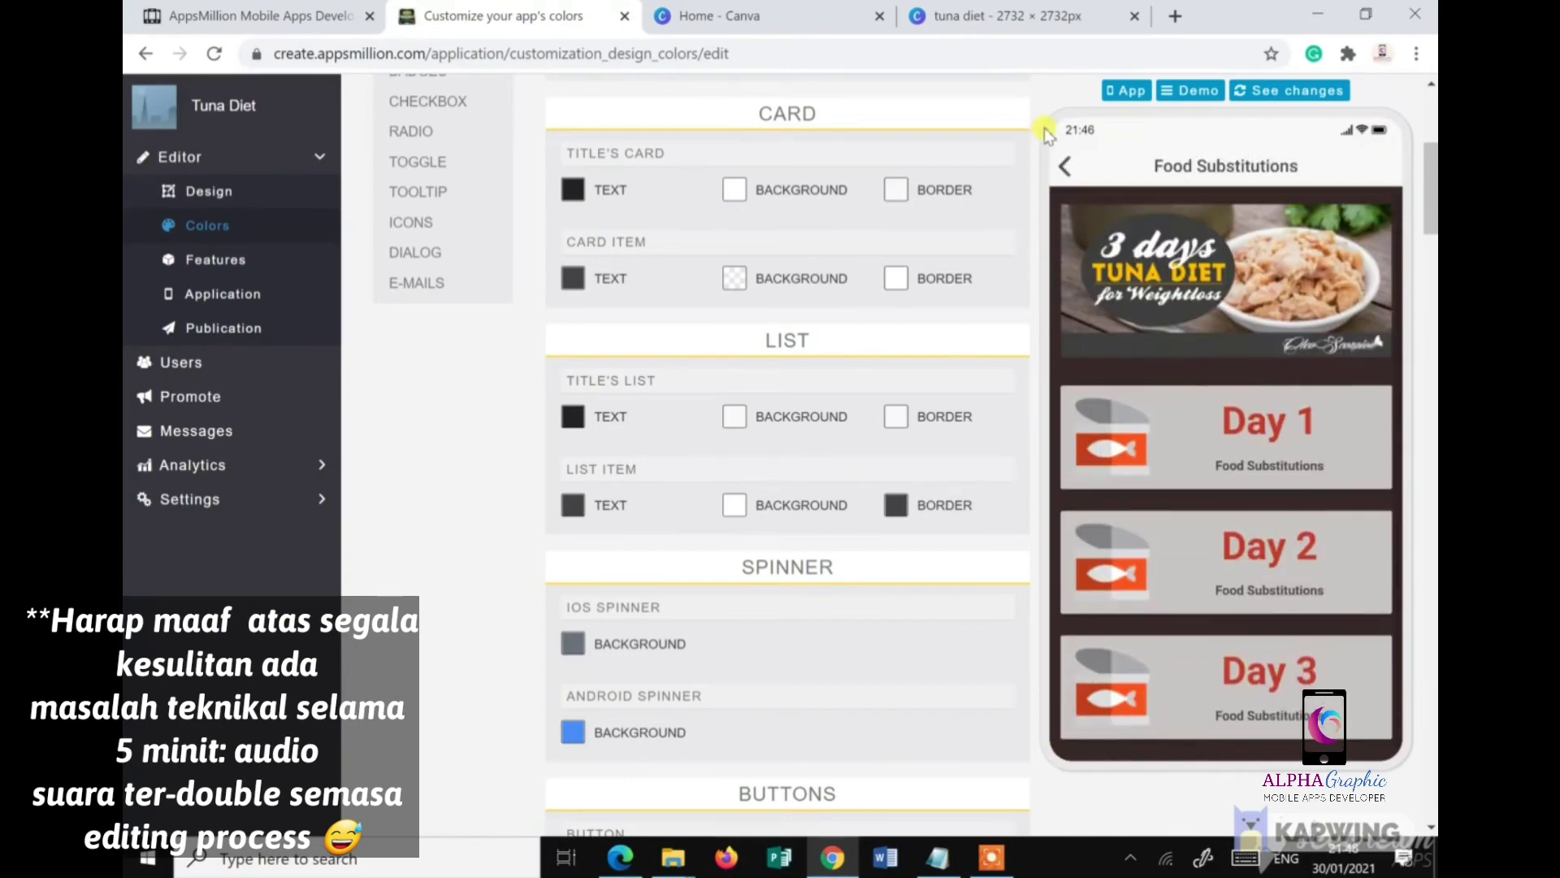
pyautogui.click(1063, 170)
# Step: Check the cards on the App Info page, return to the preview's homepage and review the homepage, header, card and list color settings
pyautogui.scroll(-4, 1154, 650)
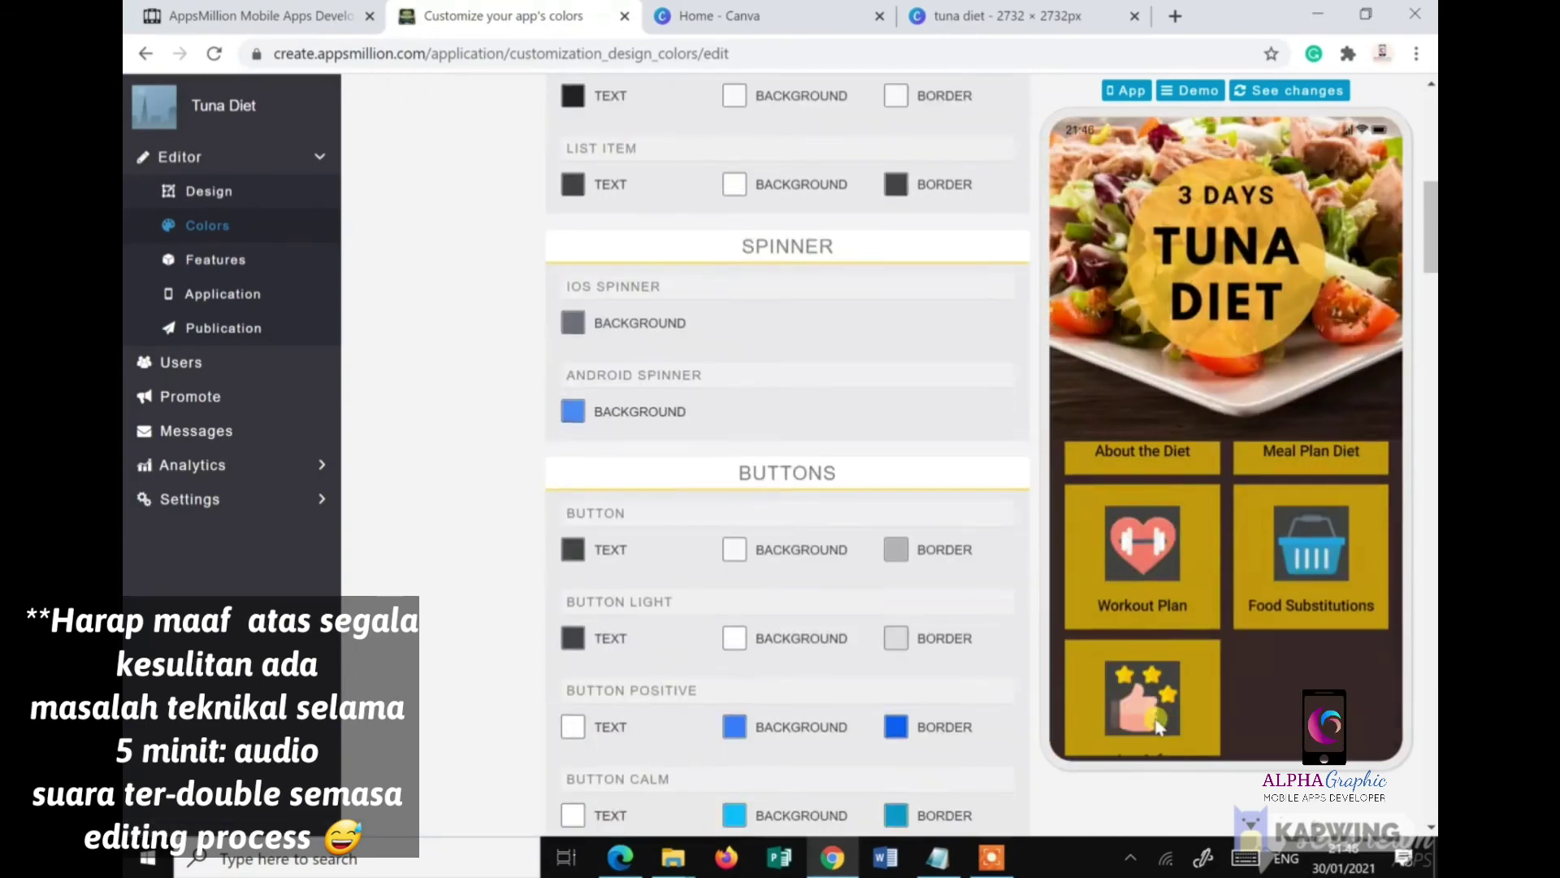
pyautogui.click(1158, 726)
pyautogui.scroll(-8, 1184, 255)
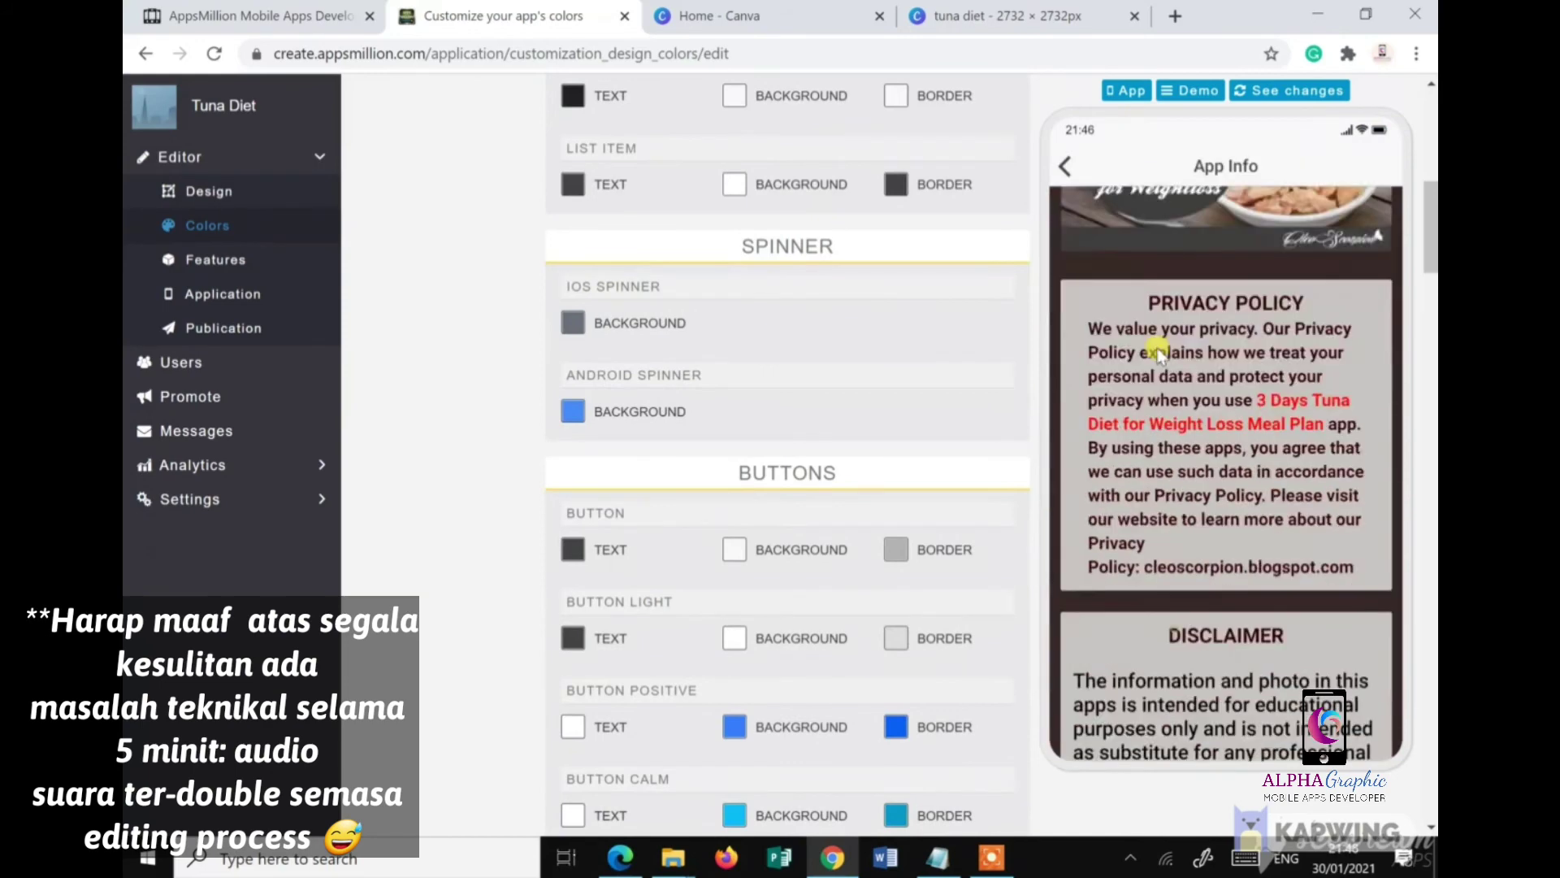
pyautogui.scroll(10, 1142, 382)
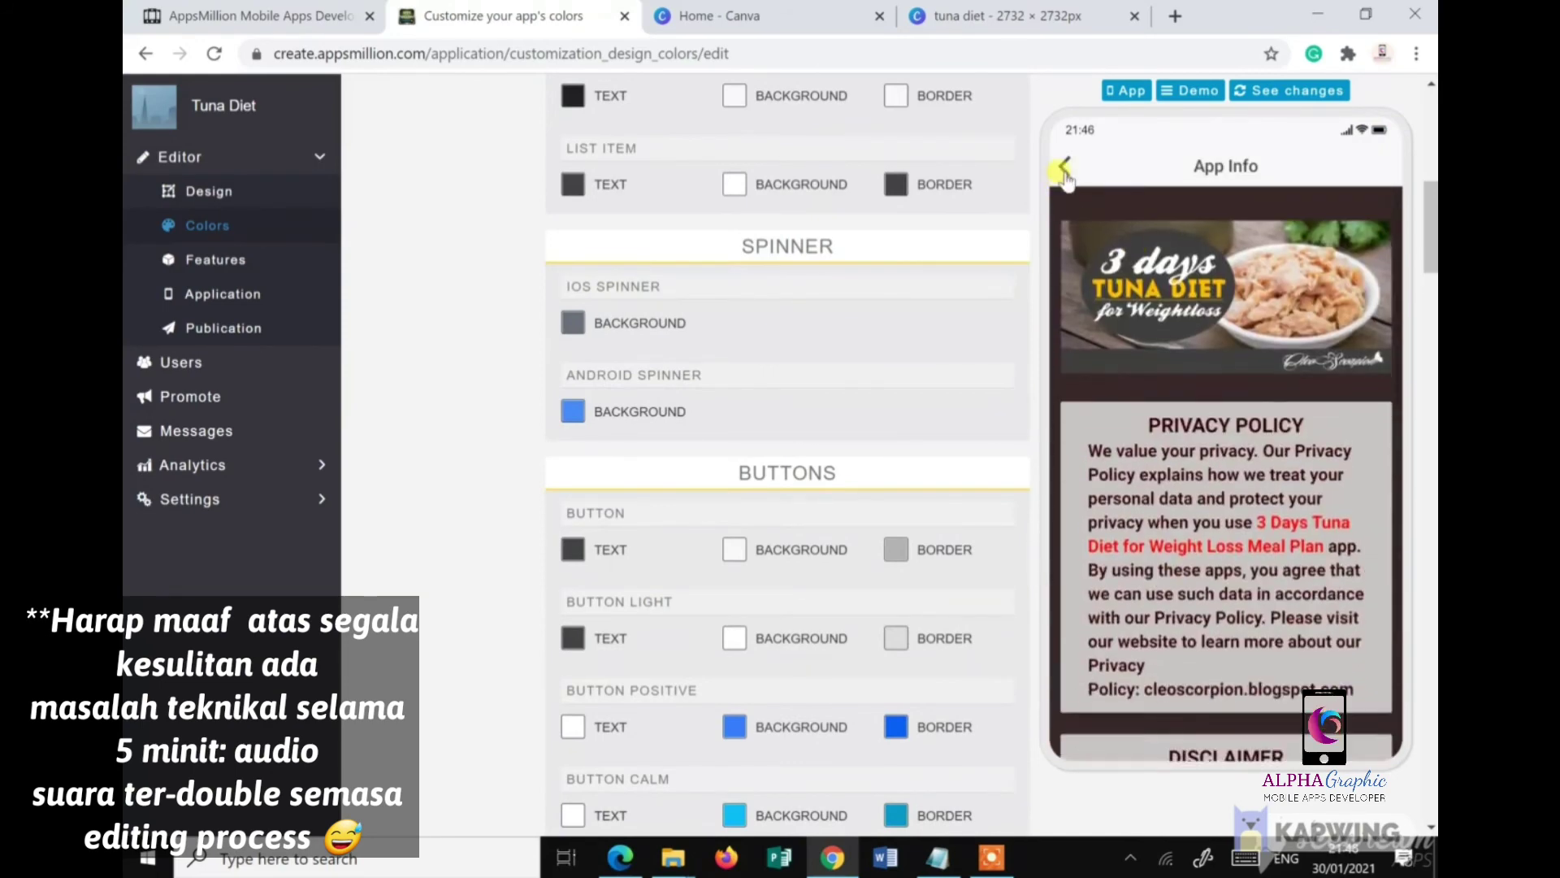
pyautogui.scroll(5, 735, 412)
pyautogui.scroll(3, 733, 409)
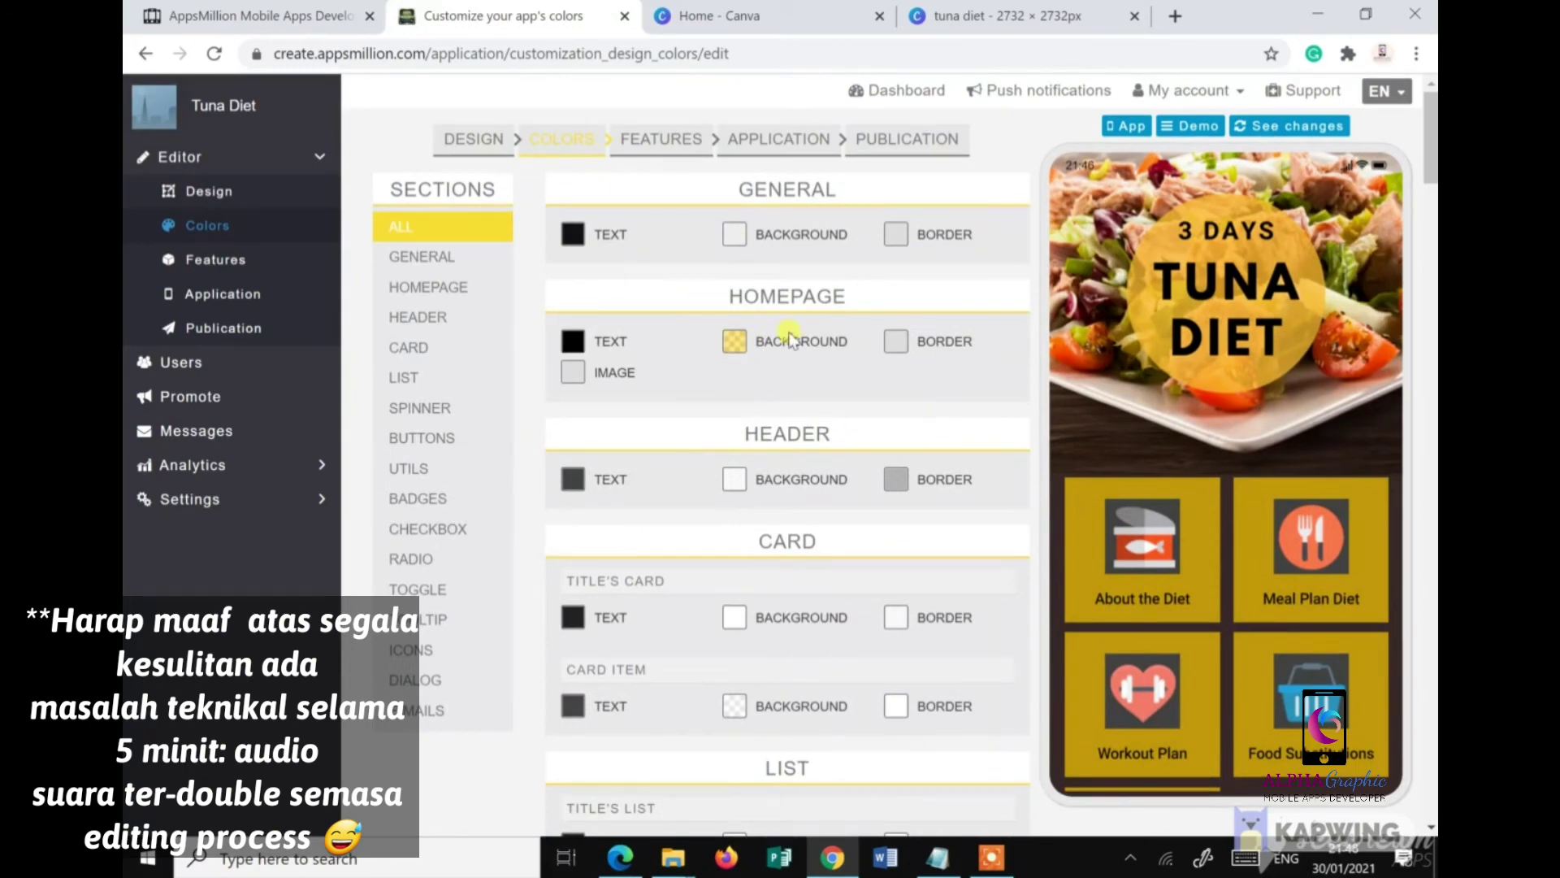
pyautogui.scroll(-3, 797, 533)
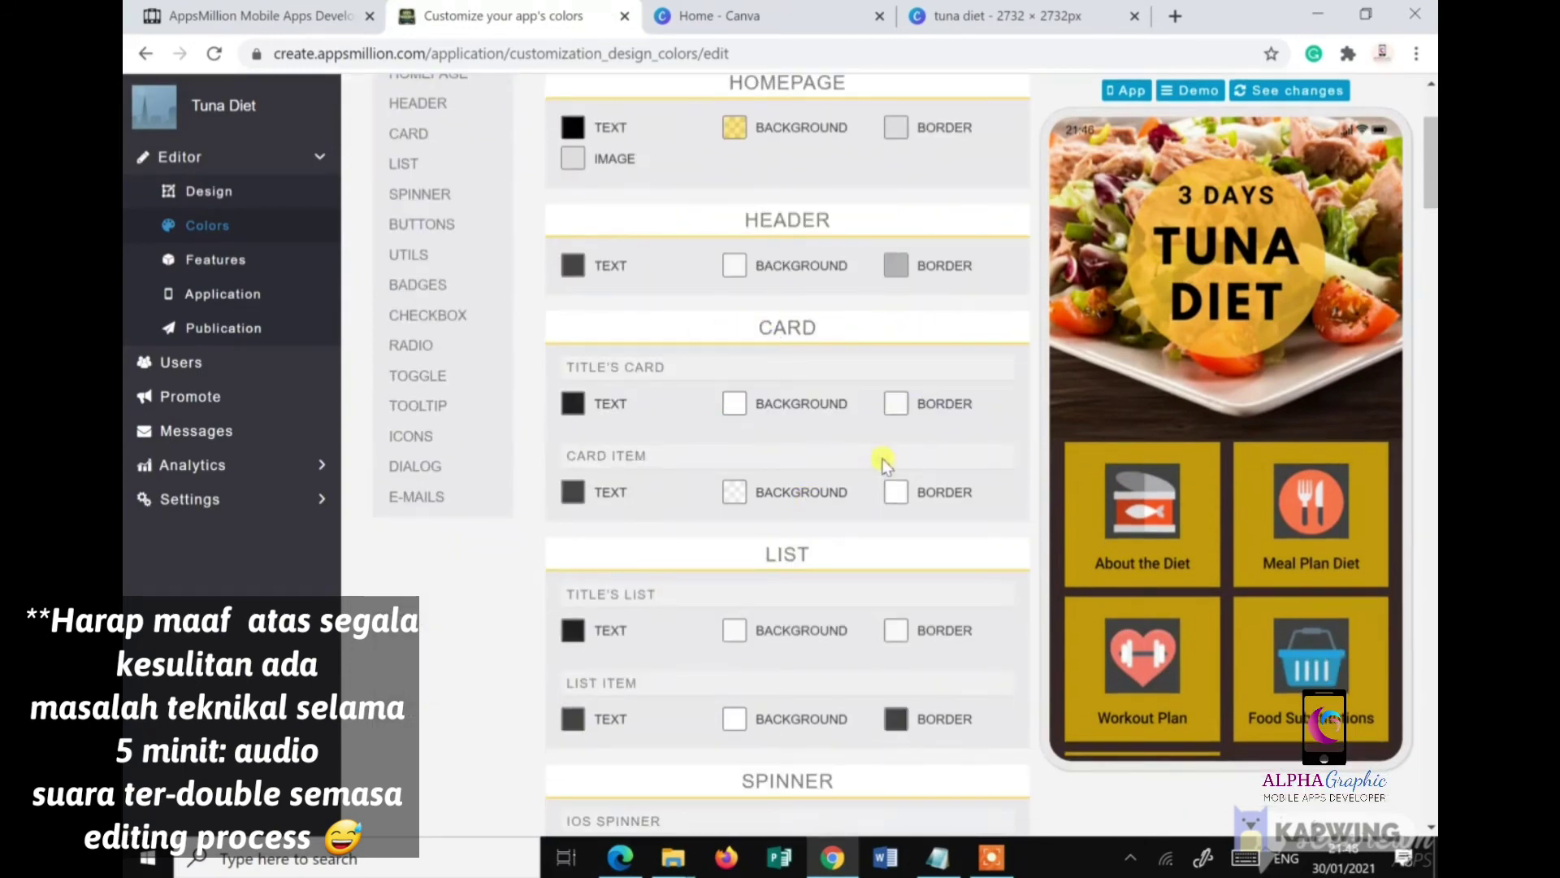
pyautogui.scroll(-2, 1280, 702)
pyautogui.scroll(3, 1268, 731)
pyautogui.scroll(3, 943, 406)
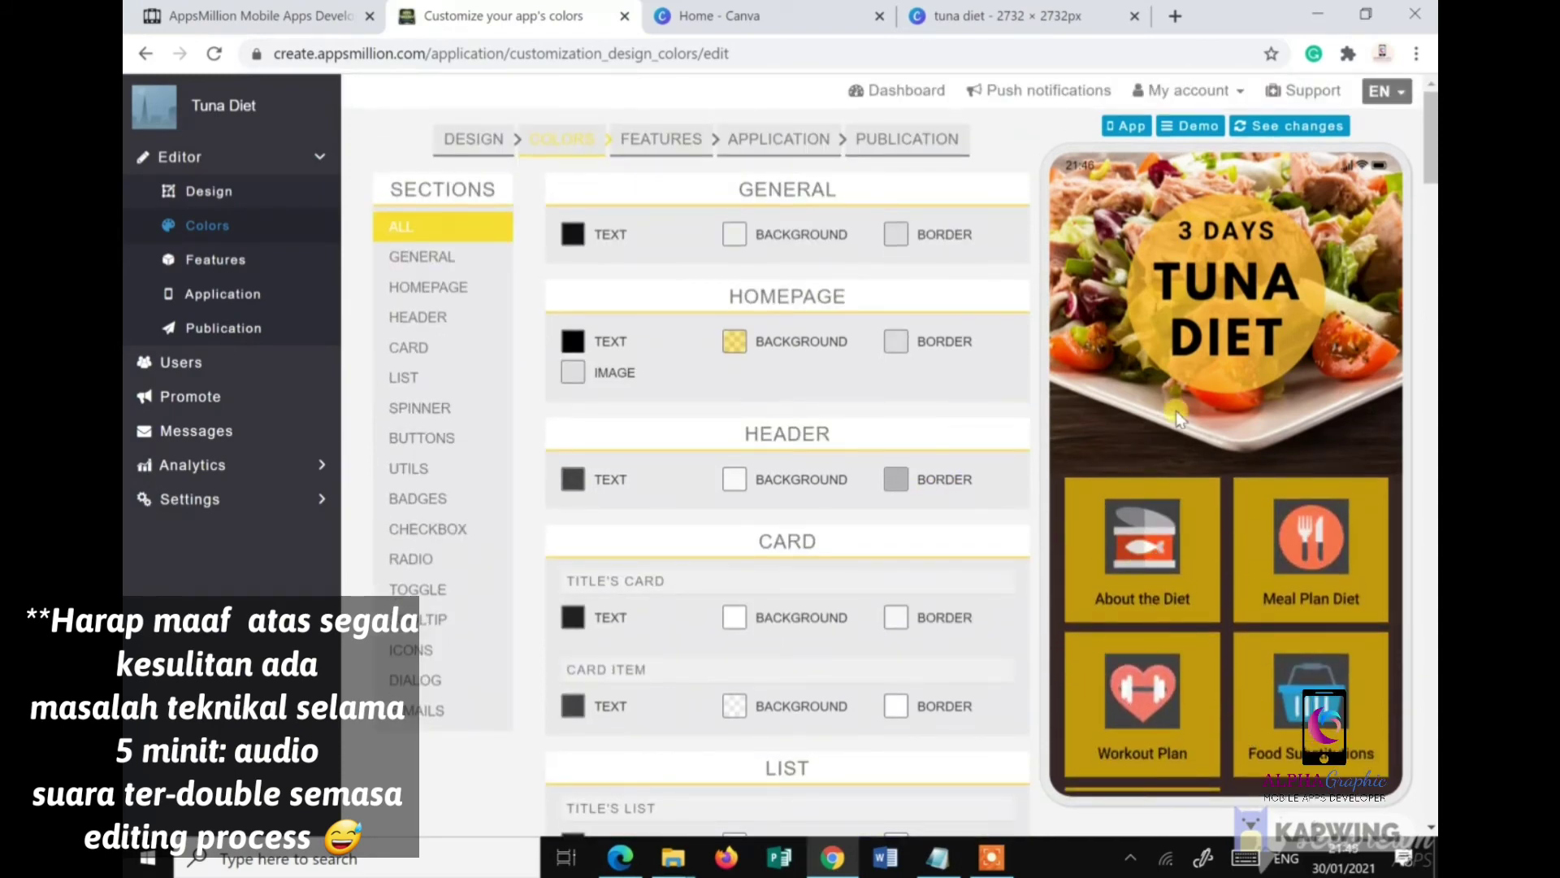
# Step: Go to the app's design settings, browse the available layouts and apply Layout Cinema
pyautogui.click(470, 148)
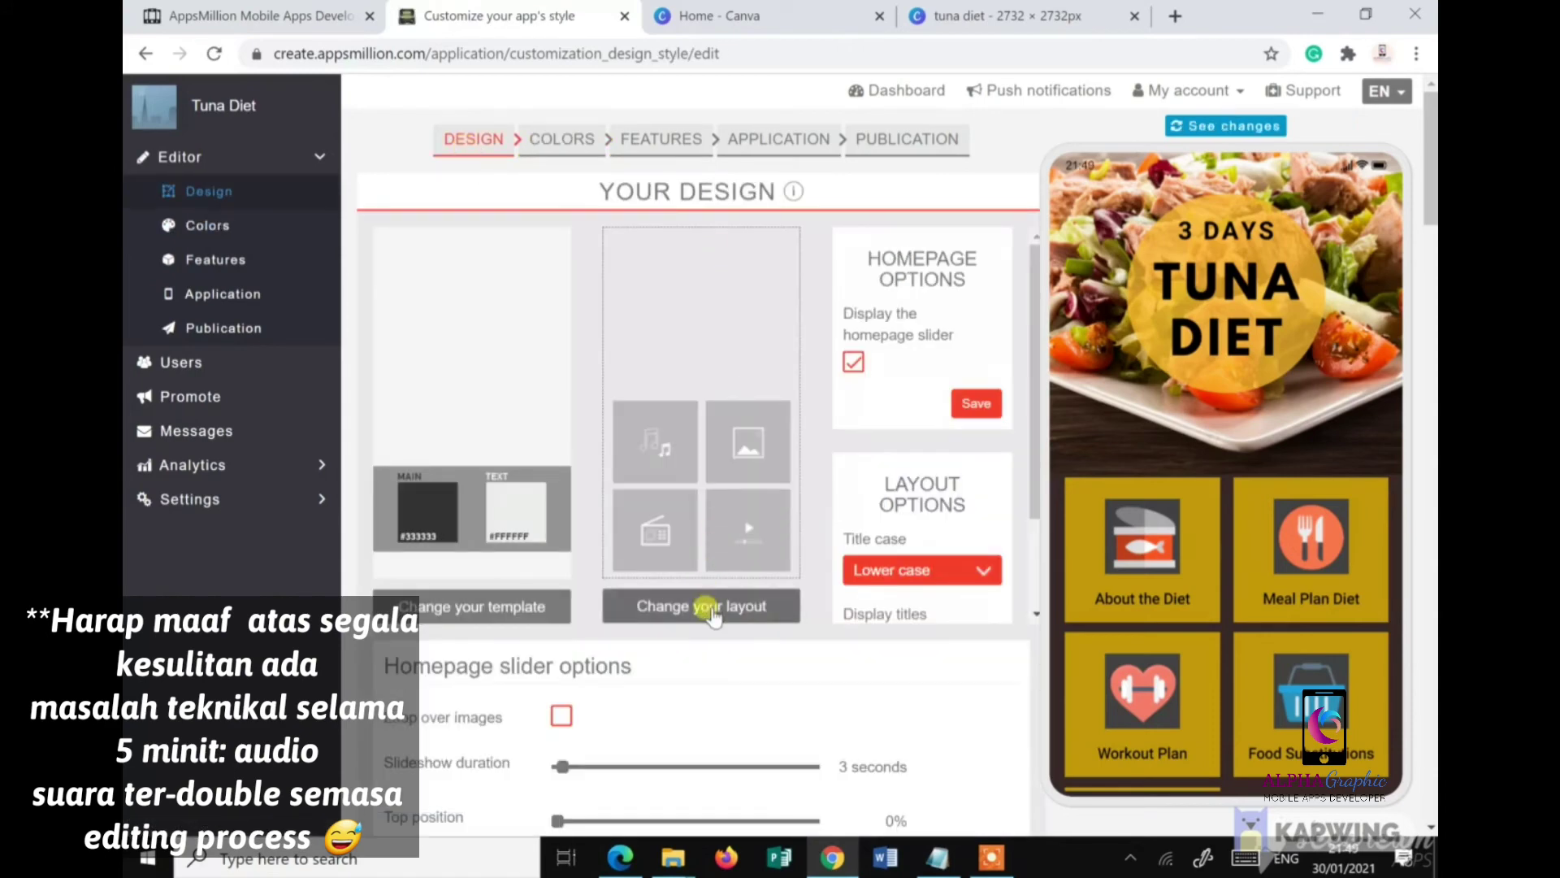
pyautogui.click(706, 607)
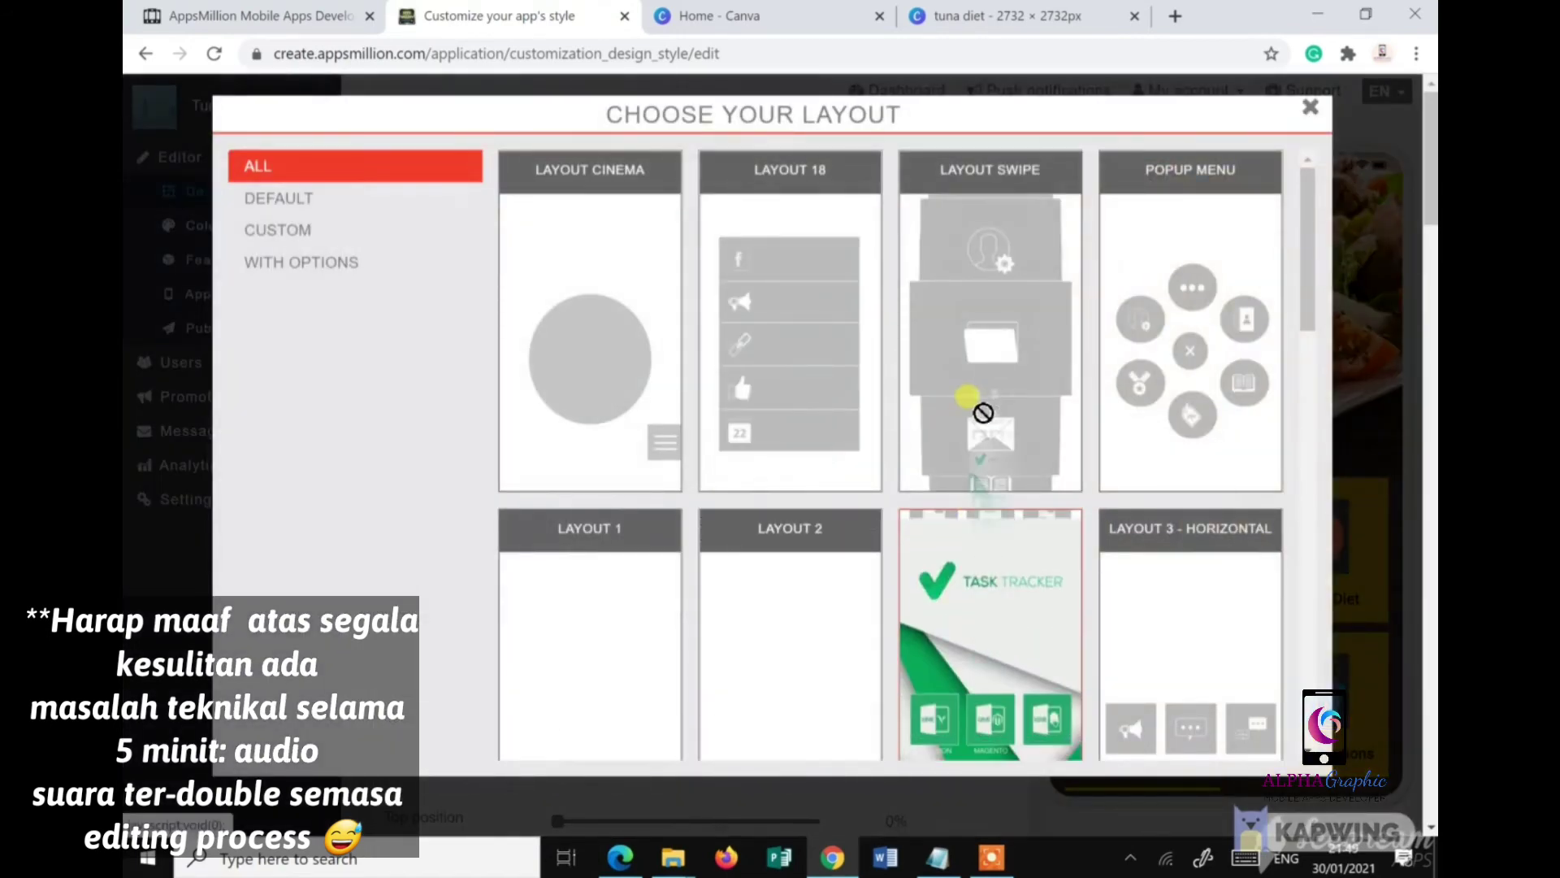
pyautogui.scroll(-2, 723, 577)
pyautogui.scroll(-3, 724, 577)
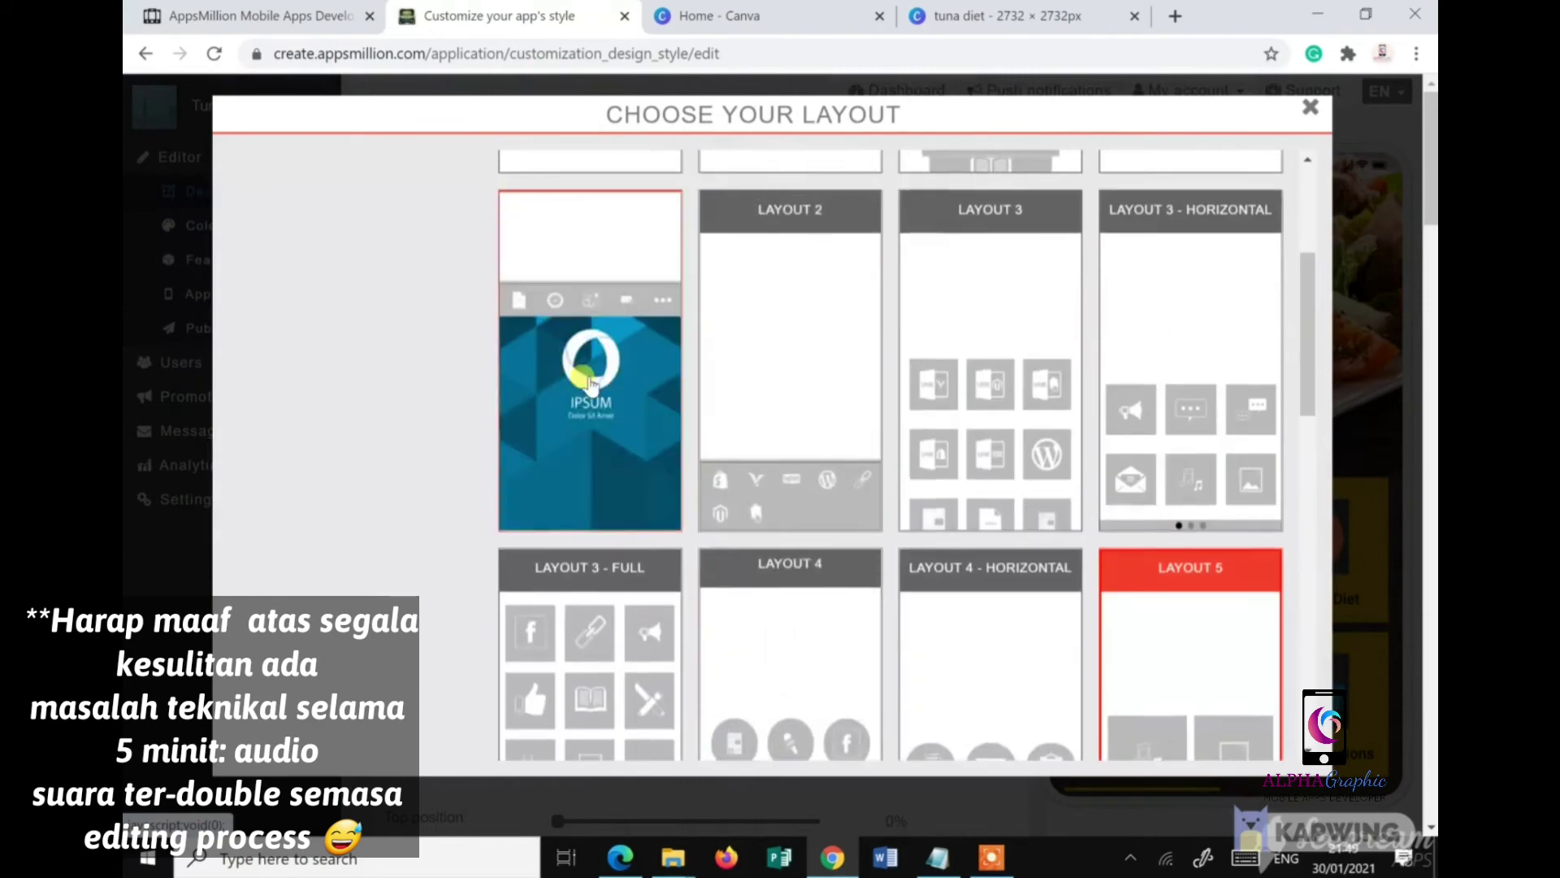
pyautogui.scroll(5, 617, 455)
pyautogui.click(609, 346)
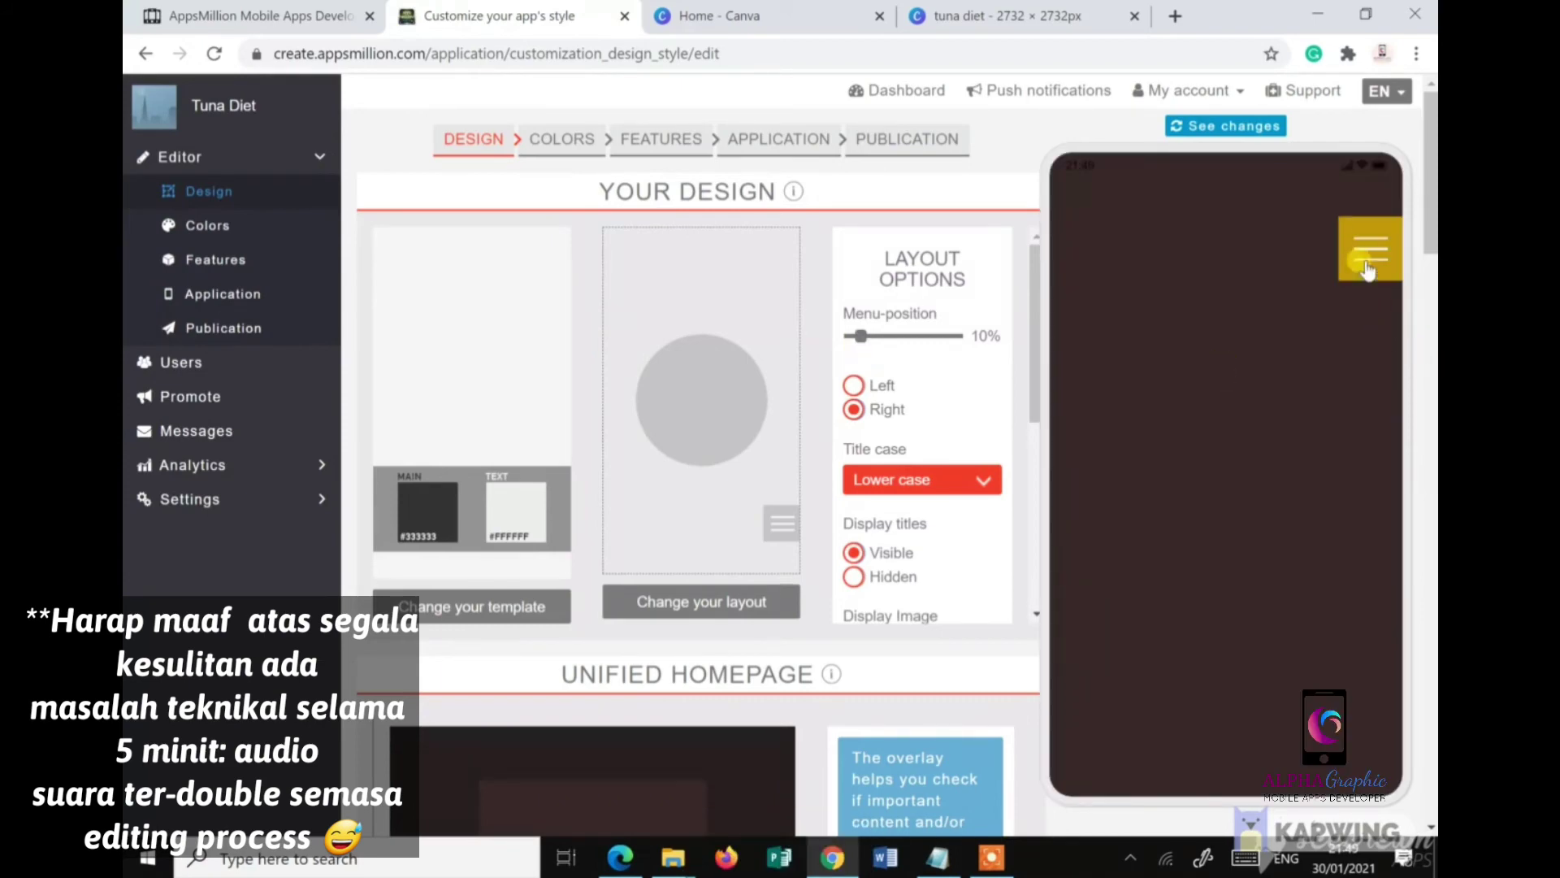
# Step: Open the Cinema layout's menu in the phone preview, look through its page entries and close it
pyautogui.click(1368, 260)
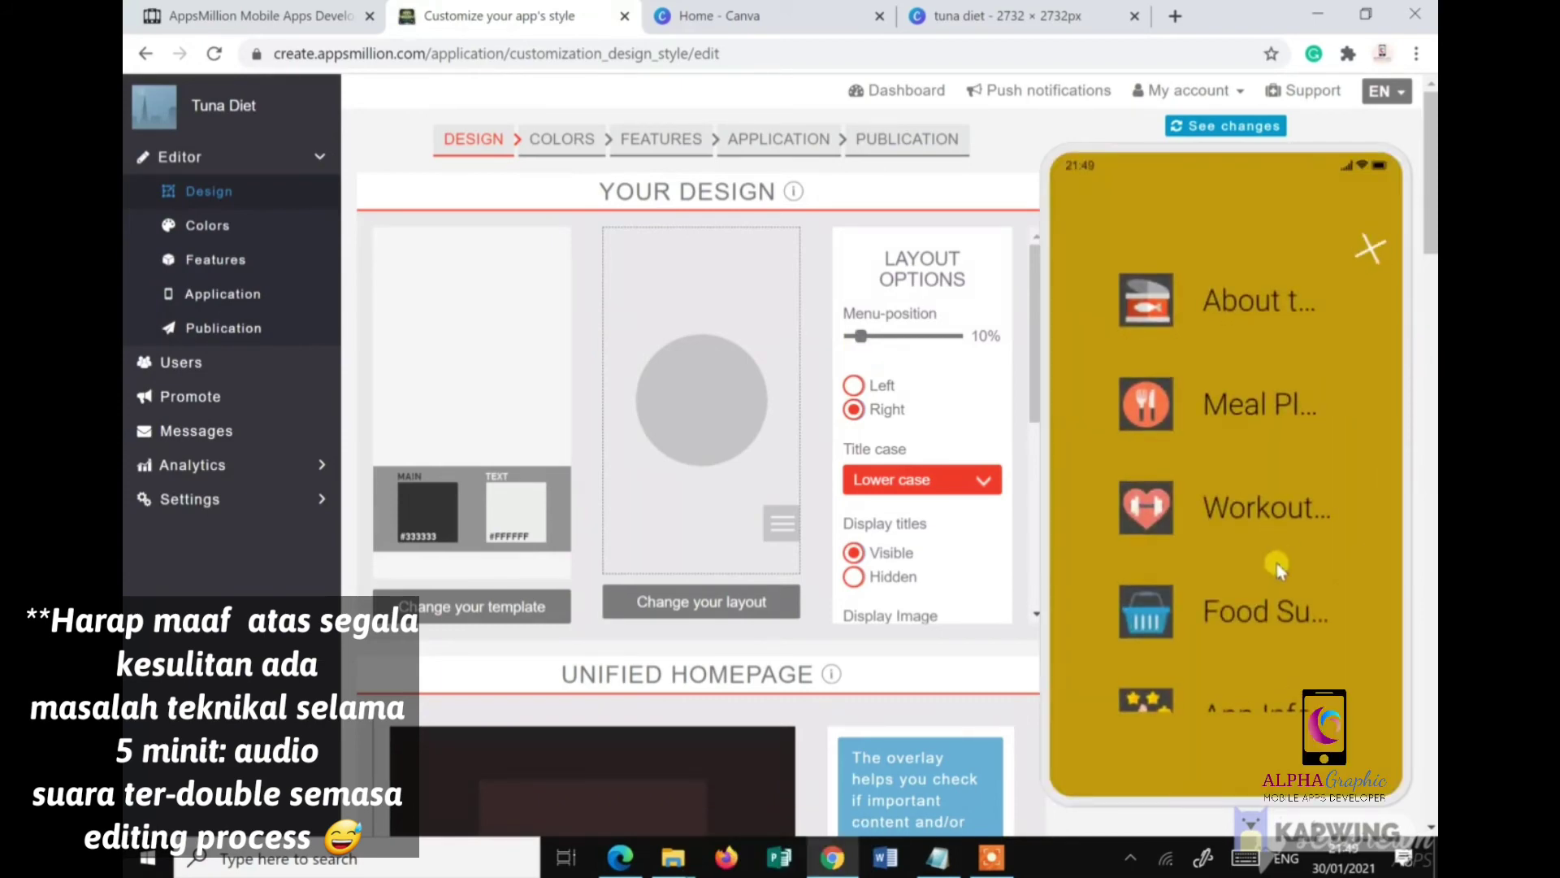
pyautogui.moveTo(1274, 565); pyautogui.dragTo(1275, 452)
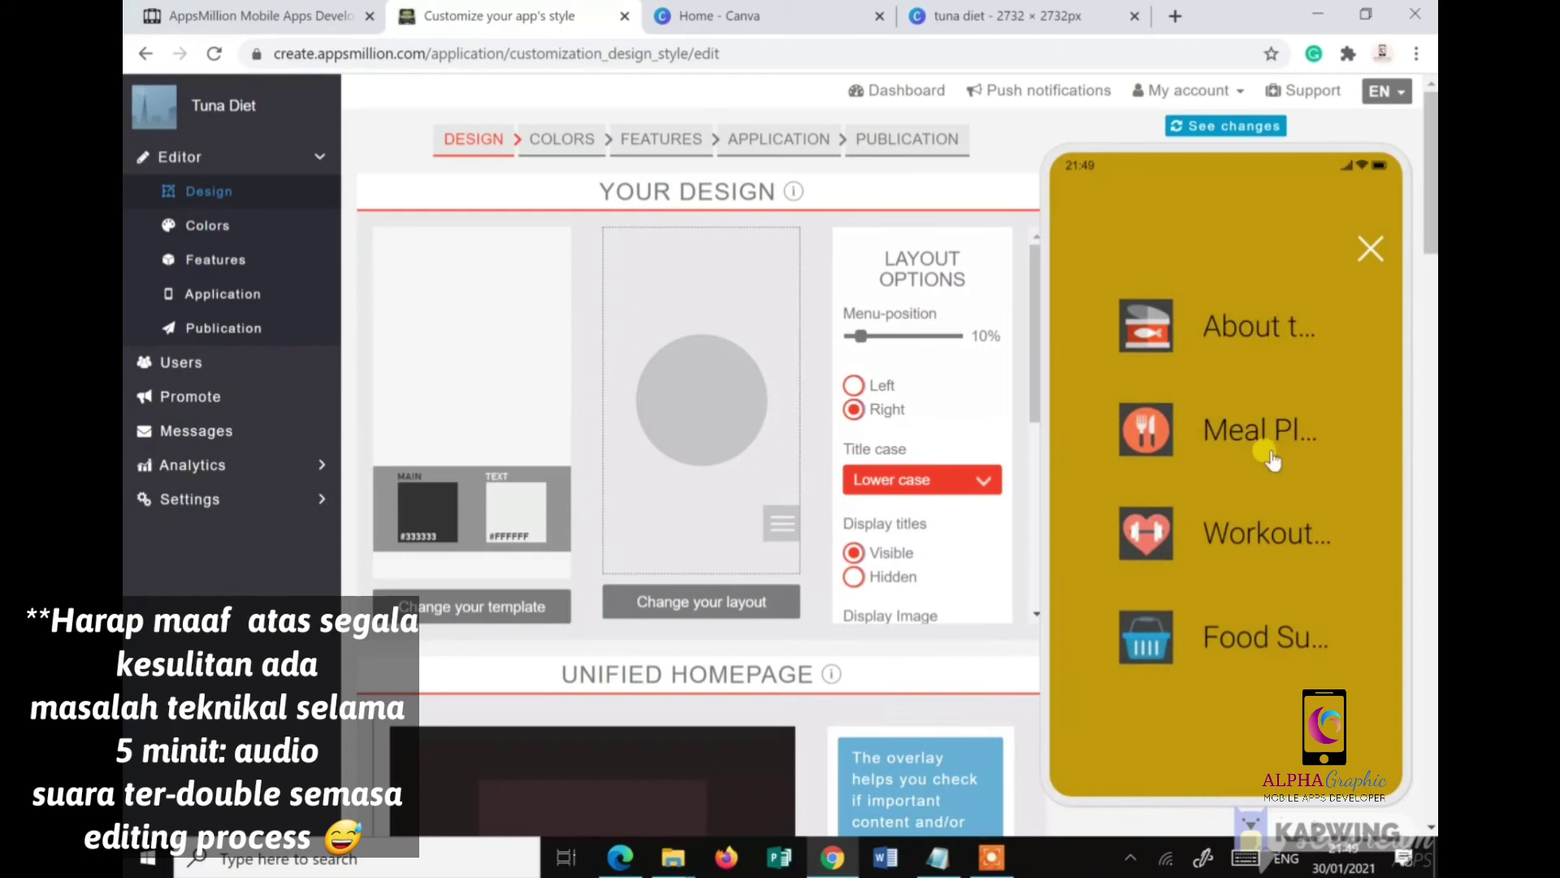
pyautogui.click(1367, 249)
# Step: Browse the available layouts and apply the paged layout with round icons listed between Layout 4 and Layout 5
pyautogui.scroll(-3, 655, 773)
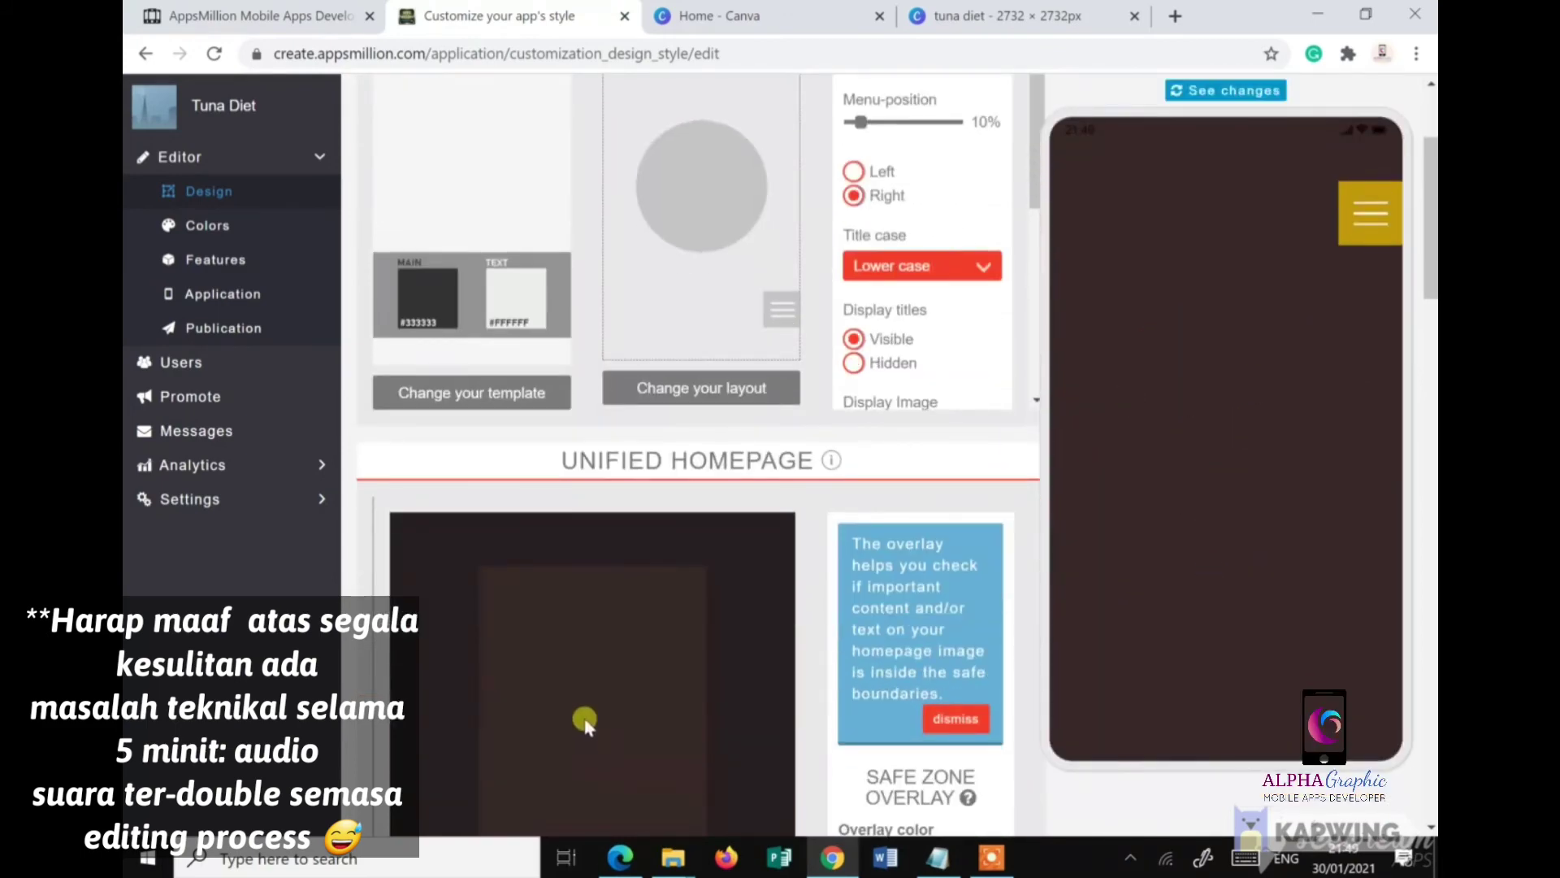
pyautogui.scroll(3, 642, 687)
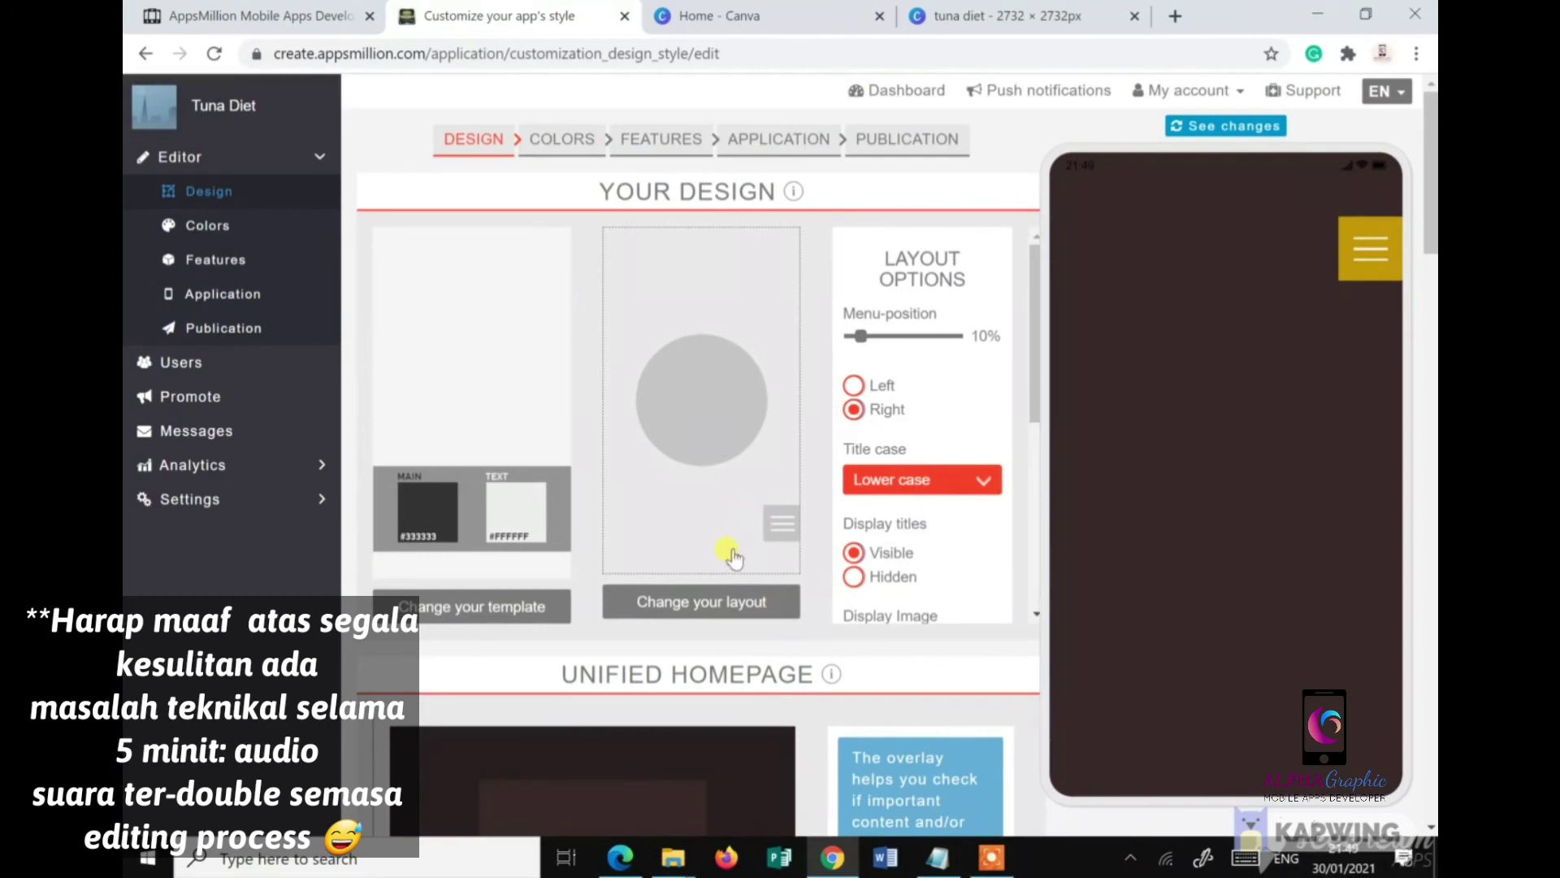
pyautogui.click(700, 608)
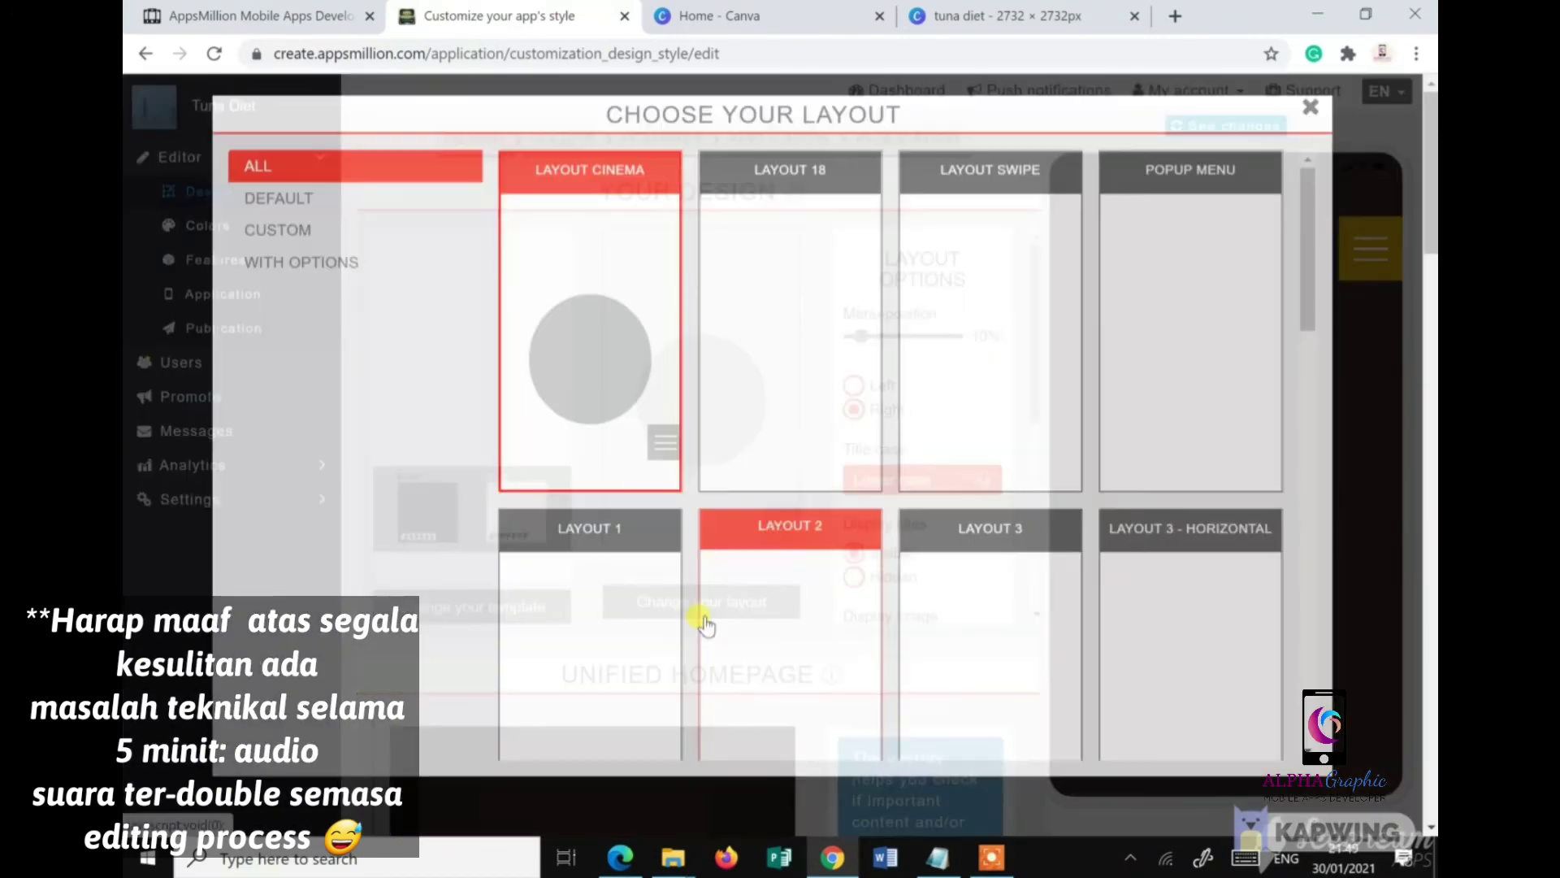
pyautogui.scroll(-2, 1028, 552)
pyautogui.scroll(-8, 1038, 574)
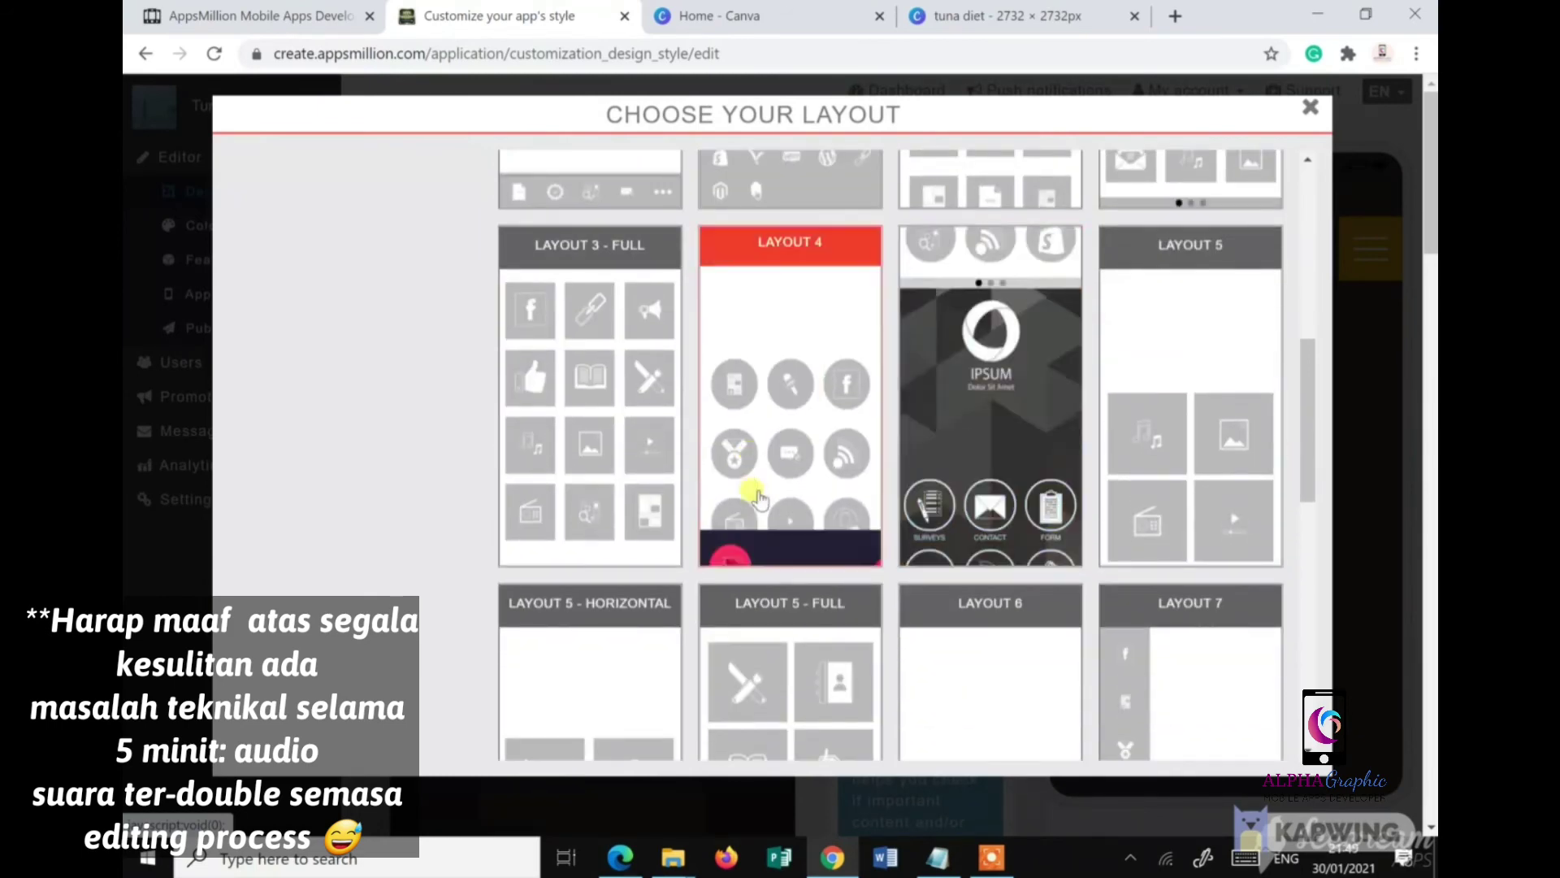
pyautogui.click(1004, 414)
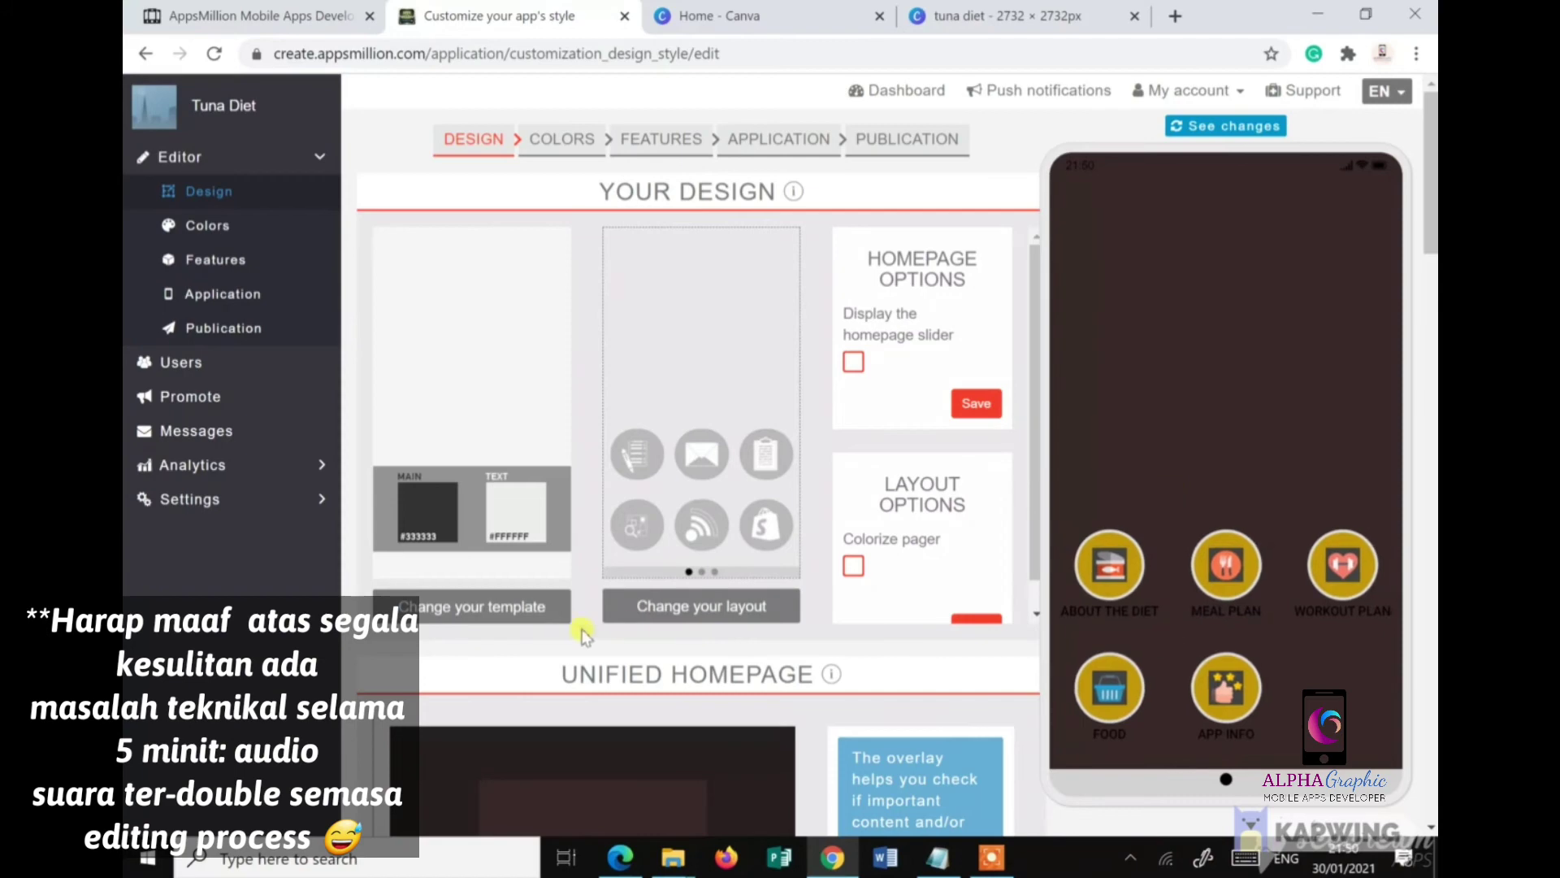
# Step: Change the homepage layout to Layout 5 with its large square tiles
pyautogui.click(702, 605)
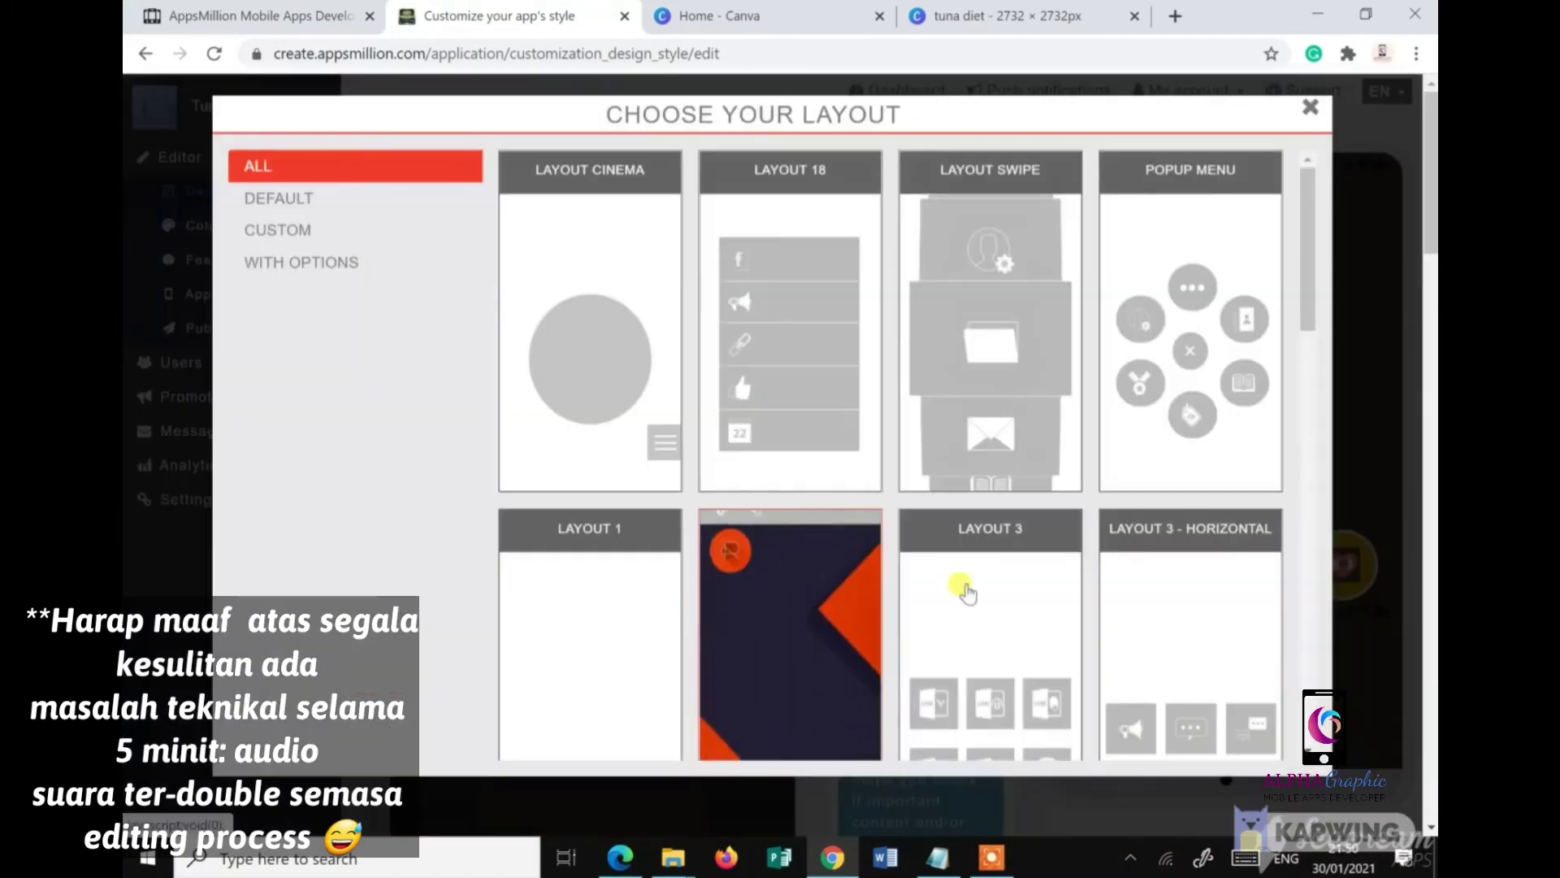
pyautogui.scroll(-5, 966, 585)
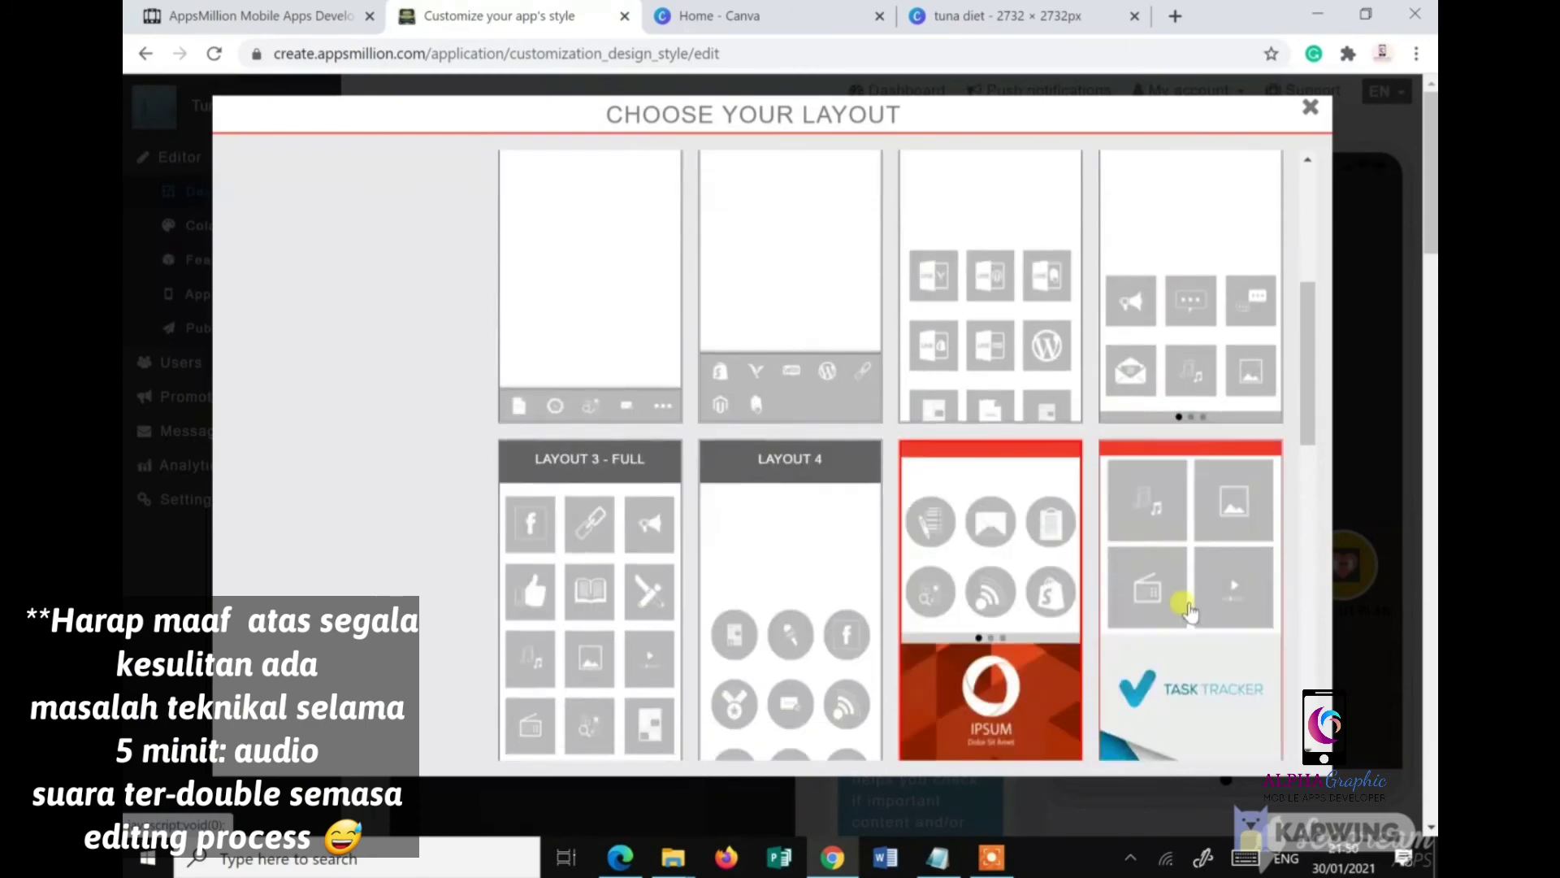
pyautogui.click(1188, 603)
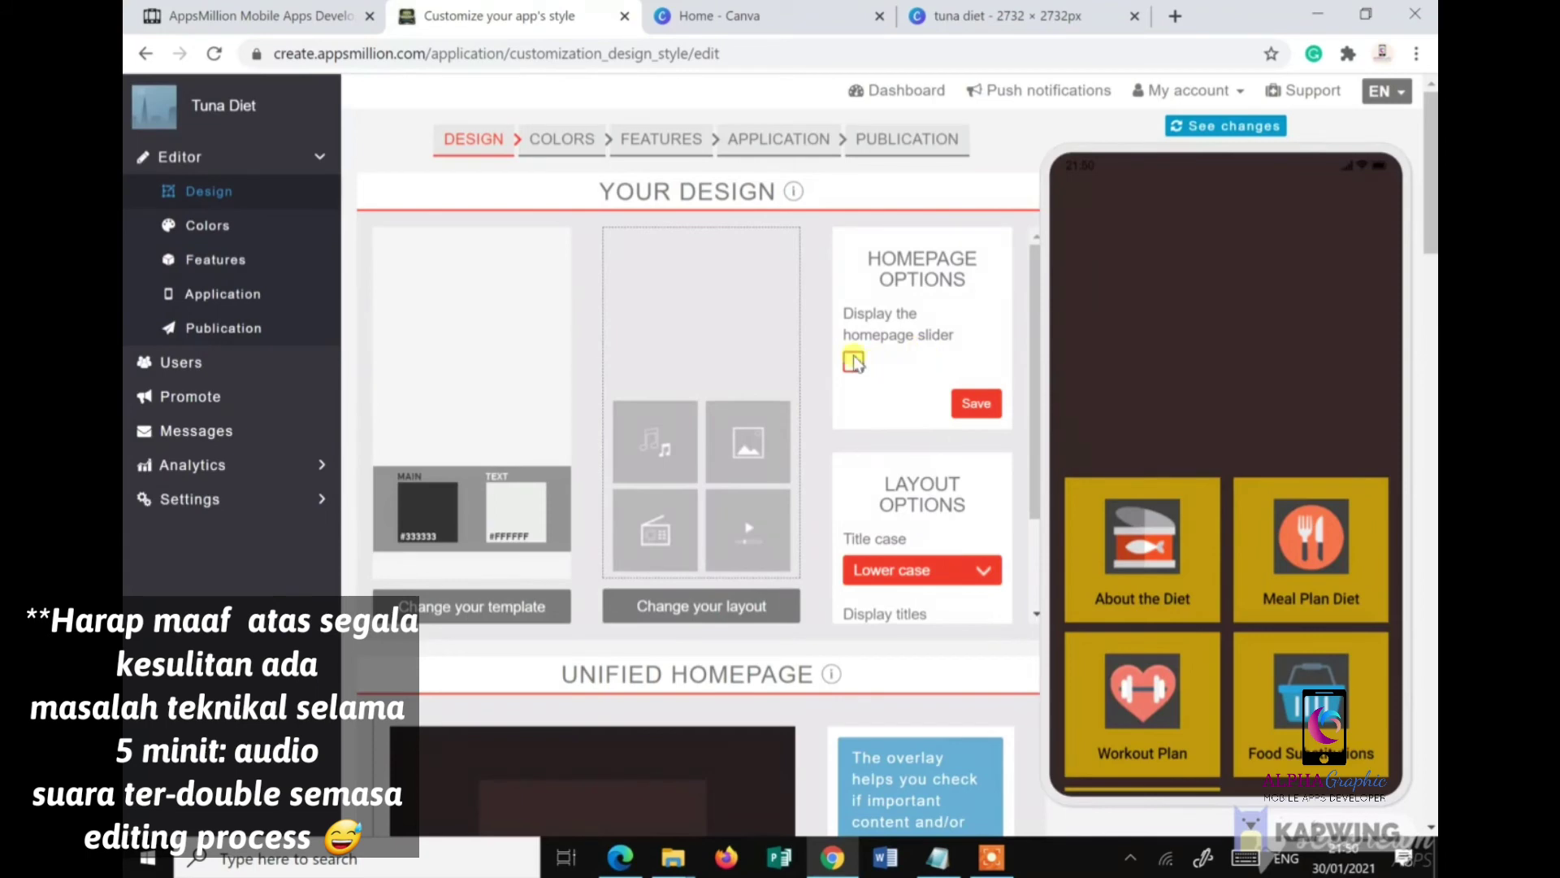
# Step: Enable and save the homepage slider display, and review the slider's options and picture
pyautogui.click(976, 404)
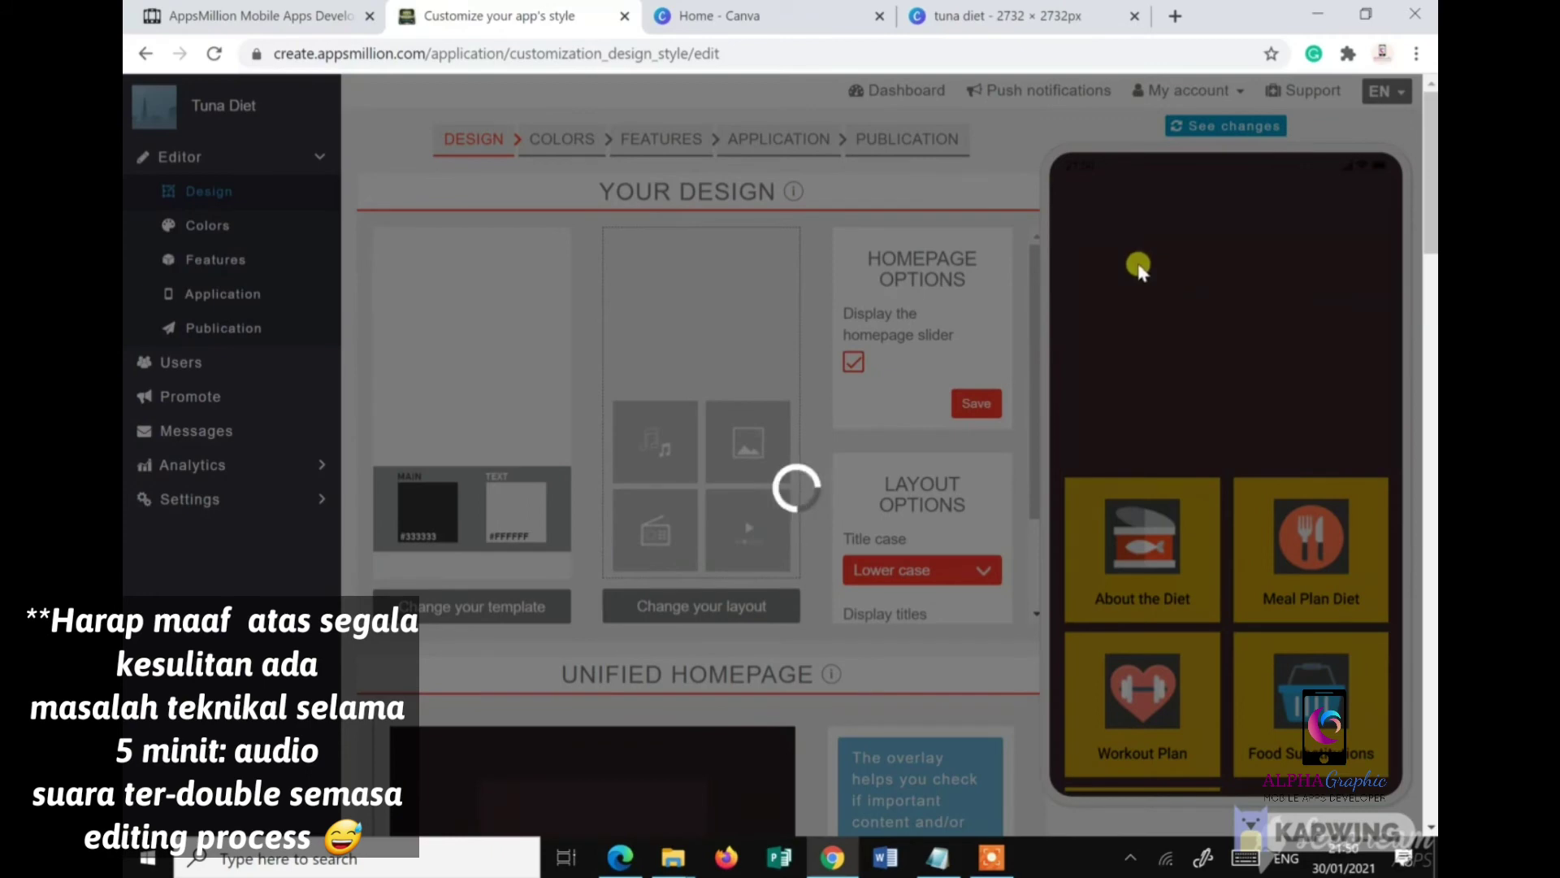
pyautogui.scroll(-4, 837, 671)
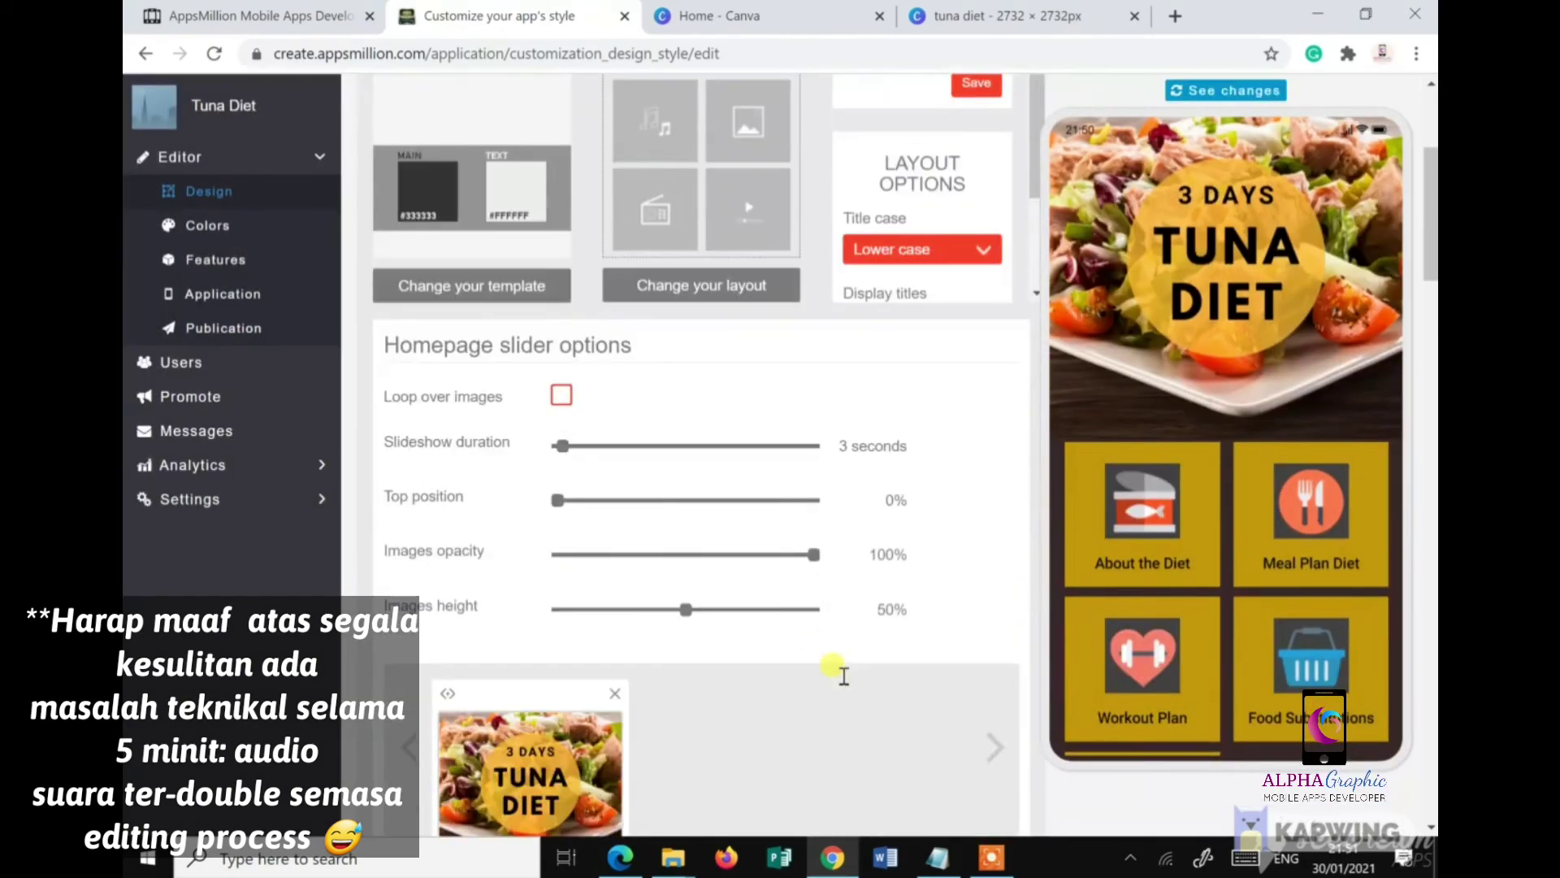
pyautogui.scroll(4, 843, 674)
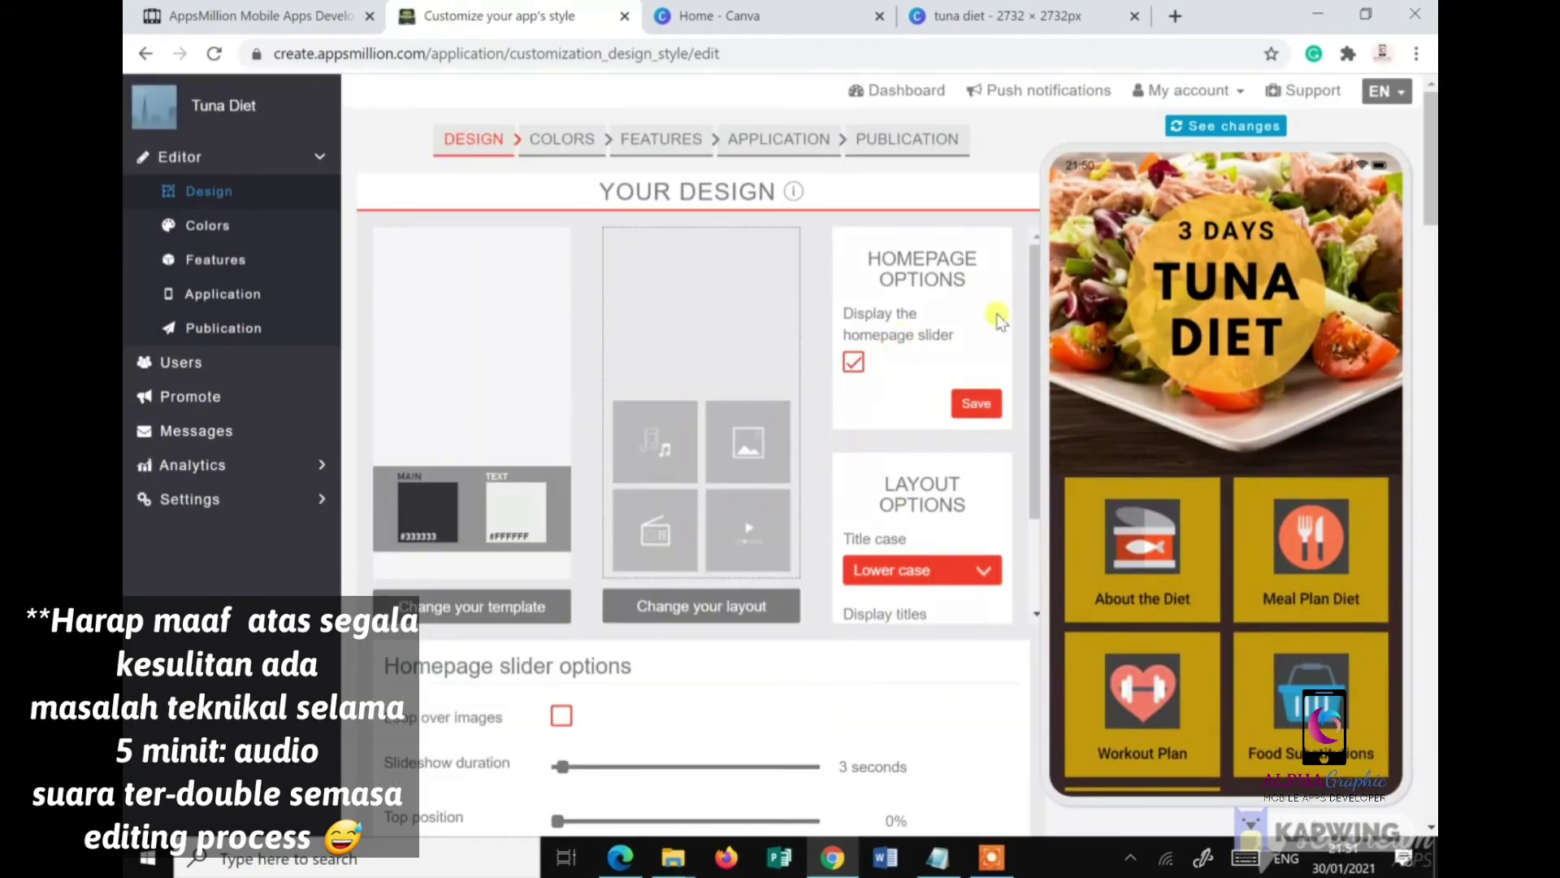
pyautogui.scroll(-8, 763, 589)
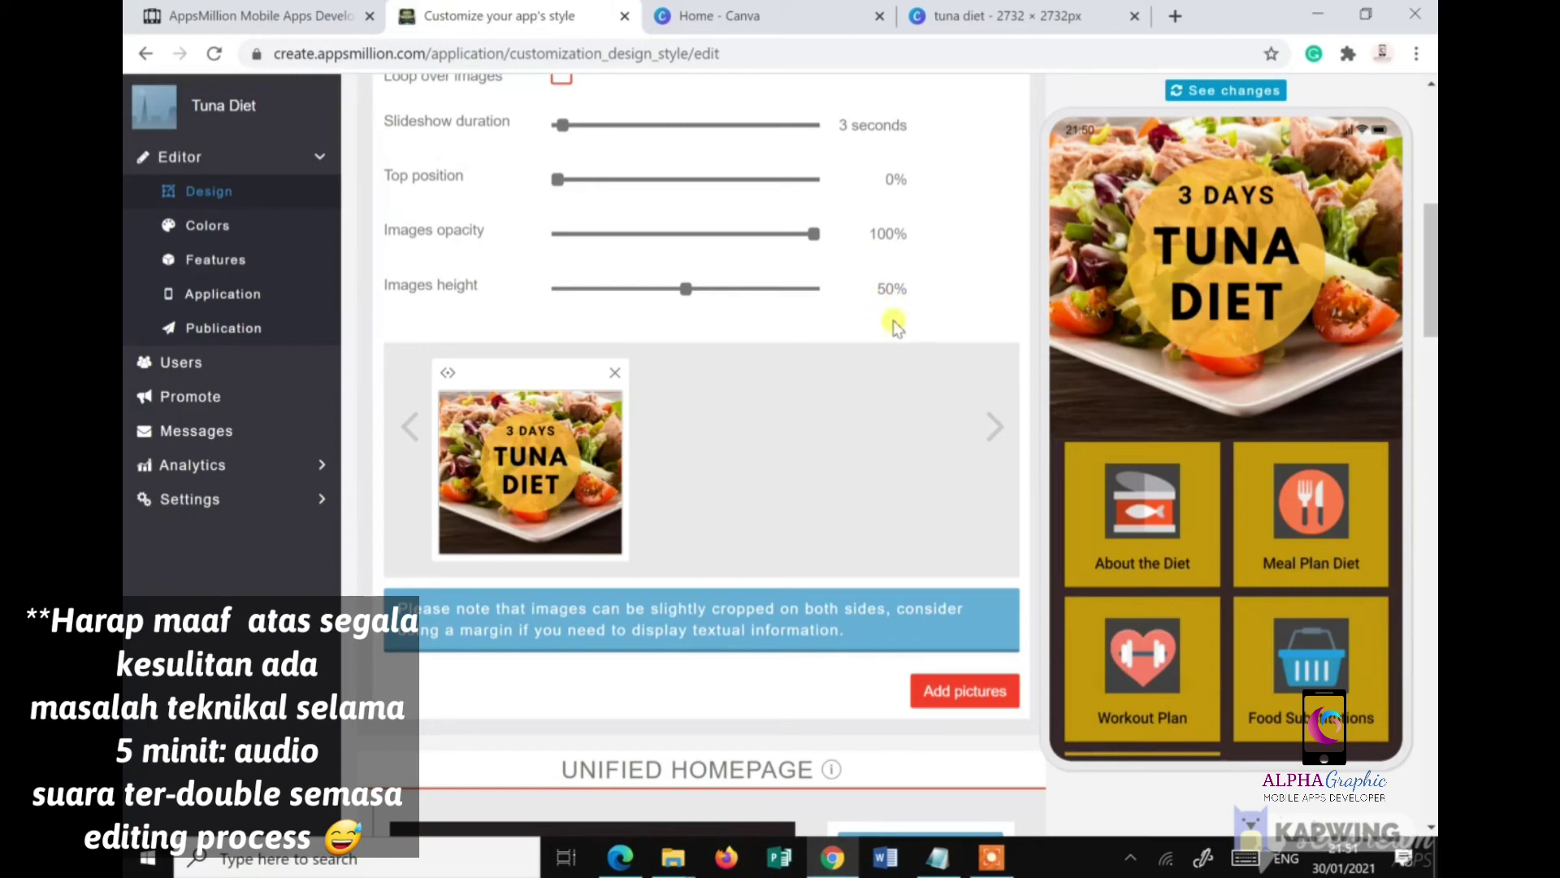
pyautogui.scroll(8, 891, 403)
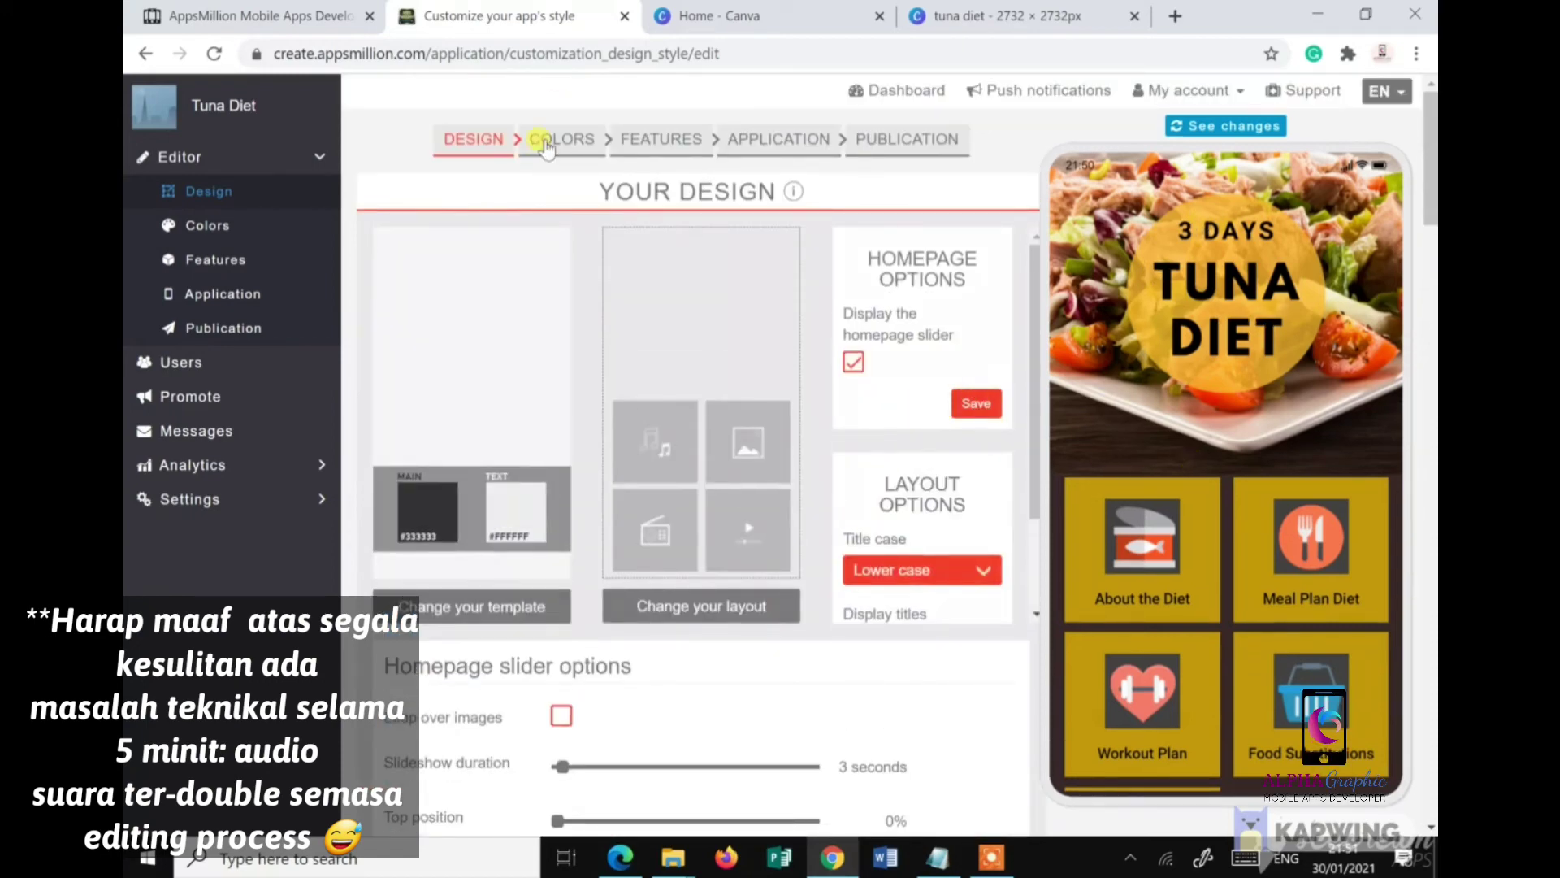
# Step: Go to the application settings, change the application name to "Tuna Diet for Weight Loss Plan" and save it
pyautogui.click(778, 149)
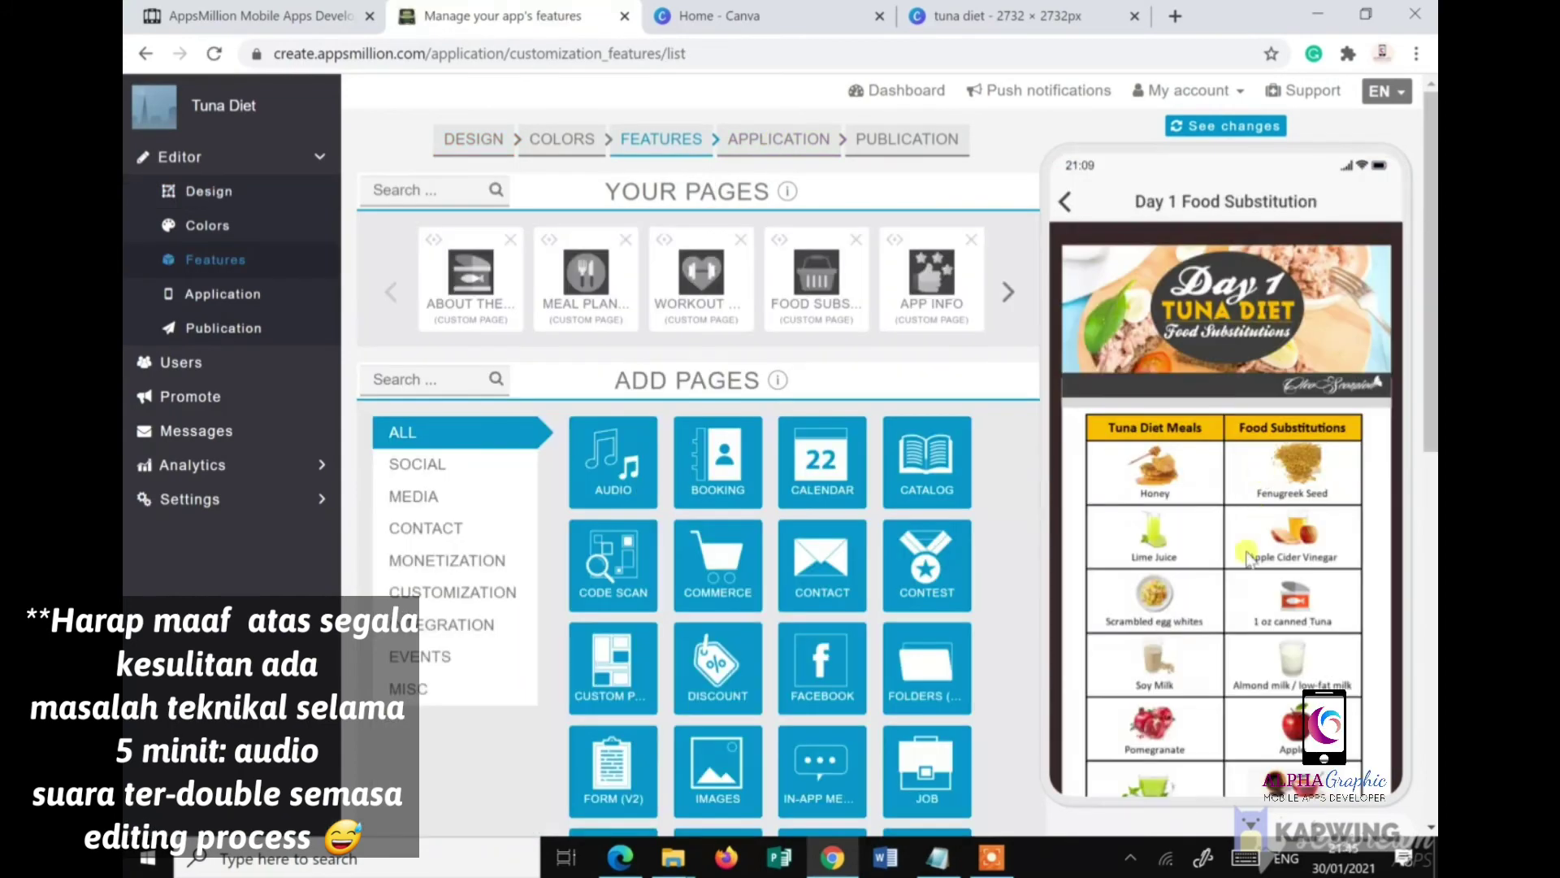
pyautogui.click(1067, 206)
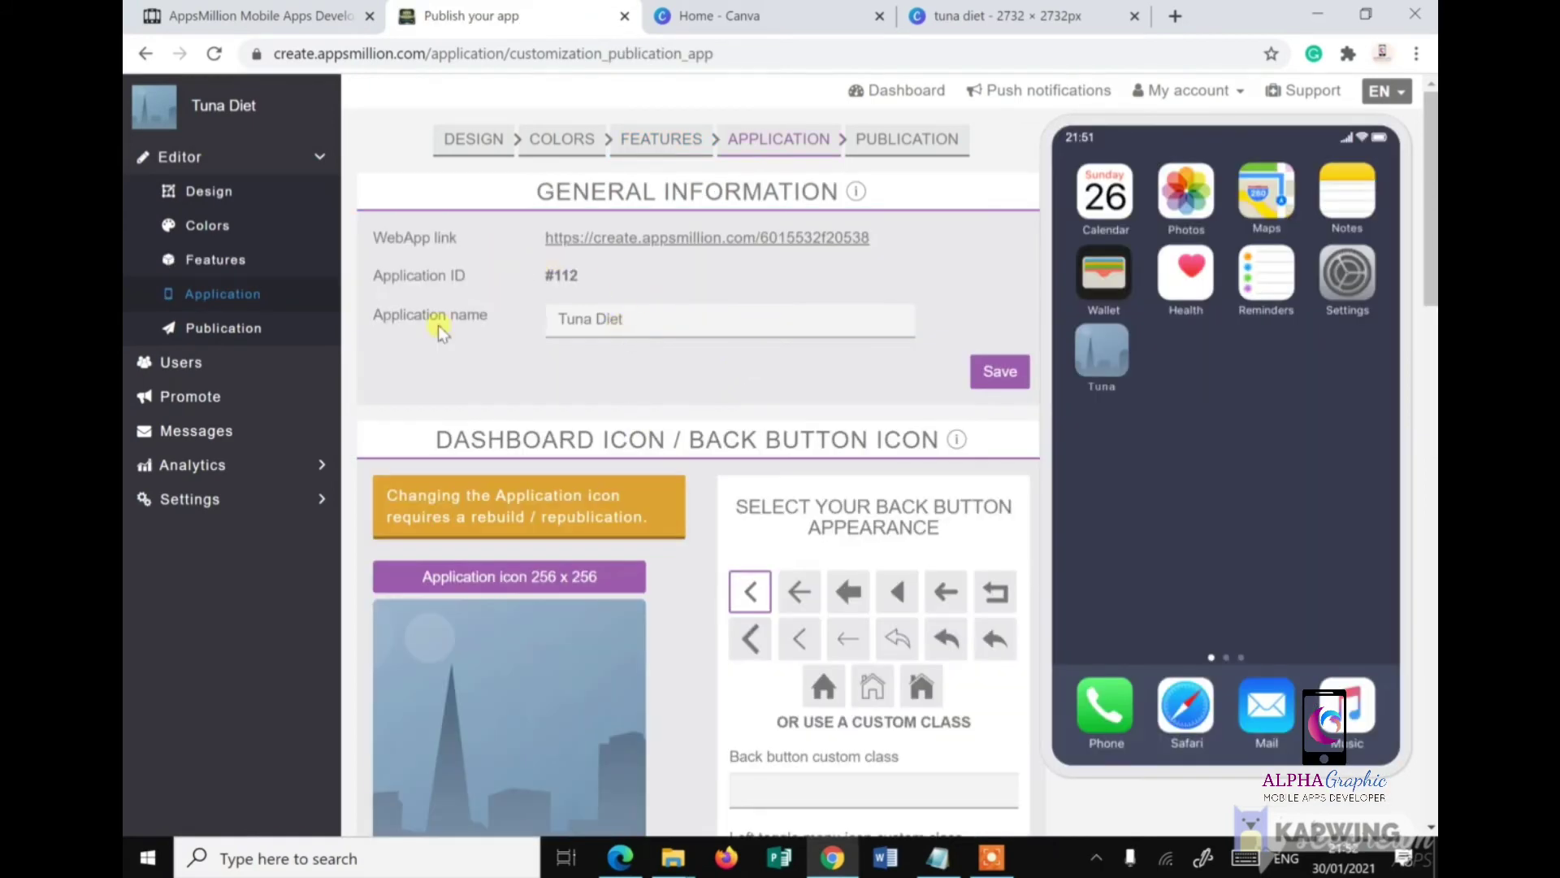
pyautogui.moveTo(633, 315); pyautogui.dragTo(556, 315)
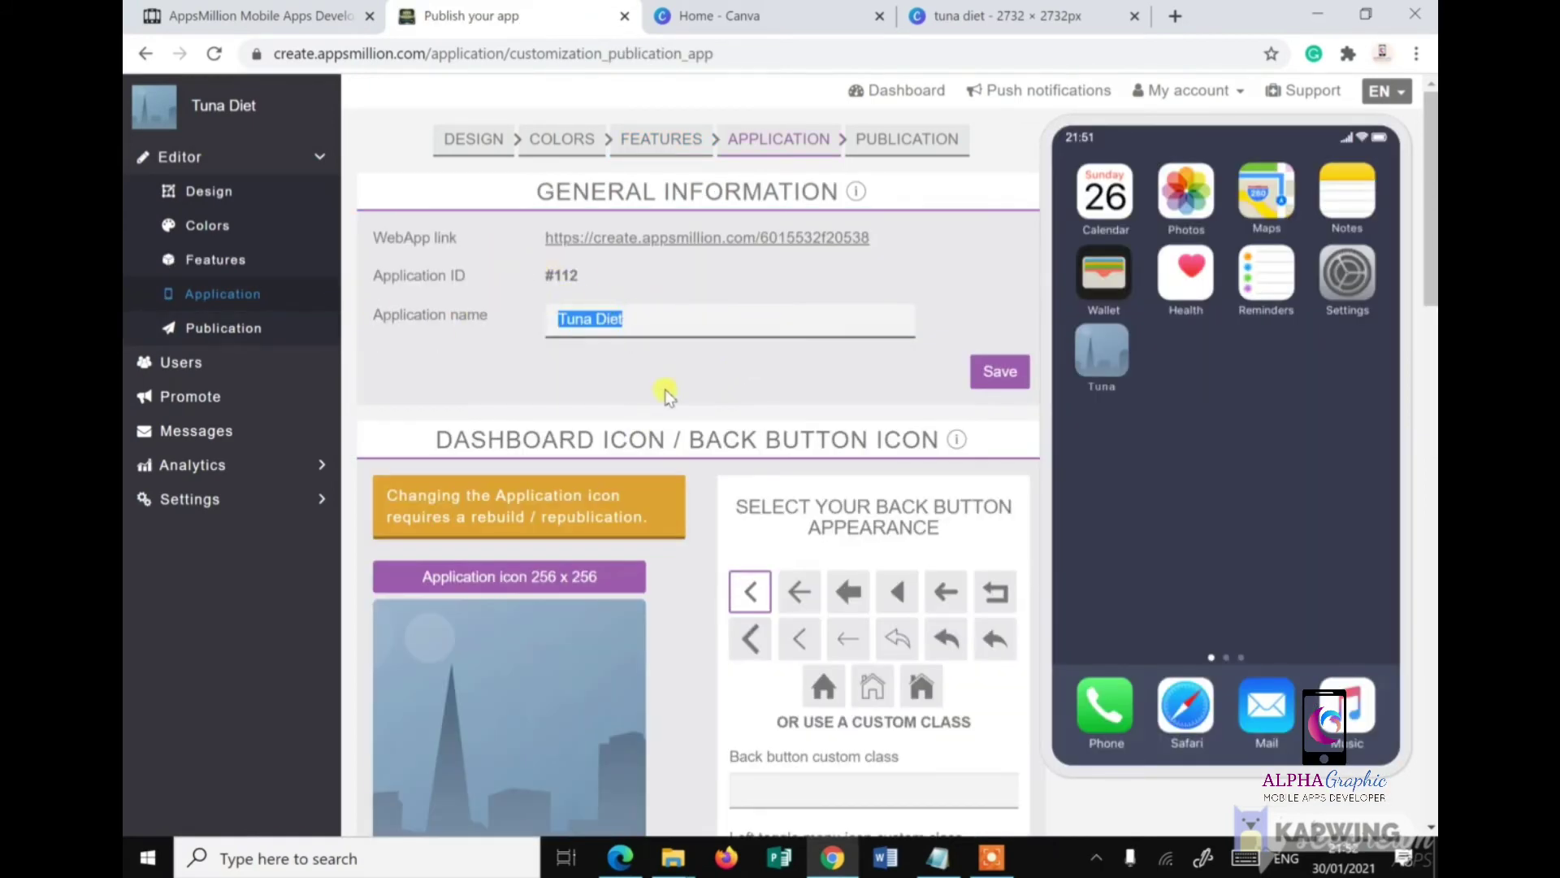
pyautogui.write('Tuna')
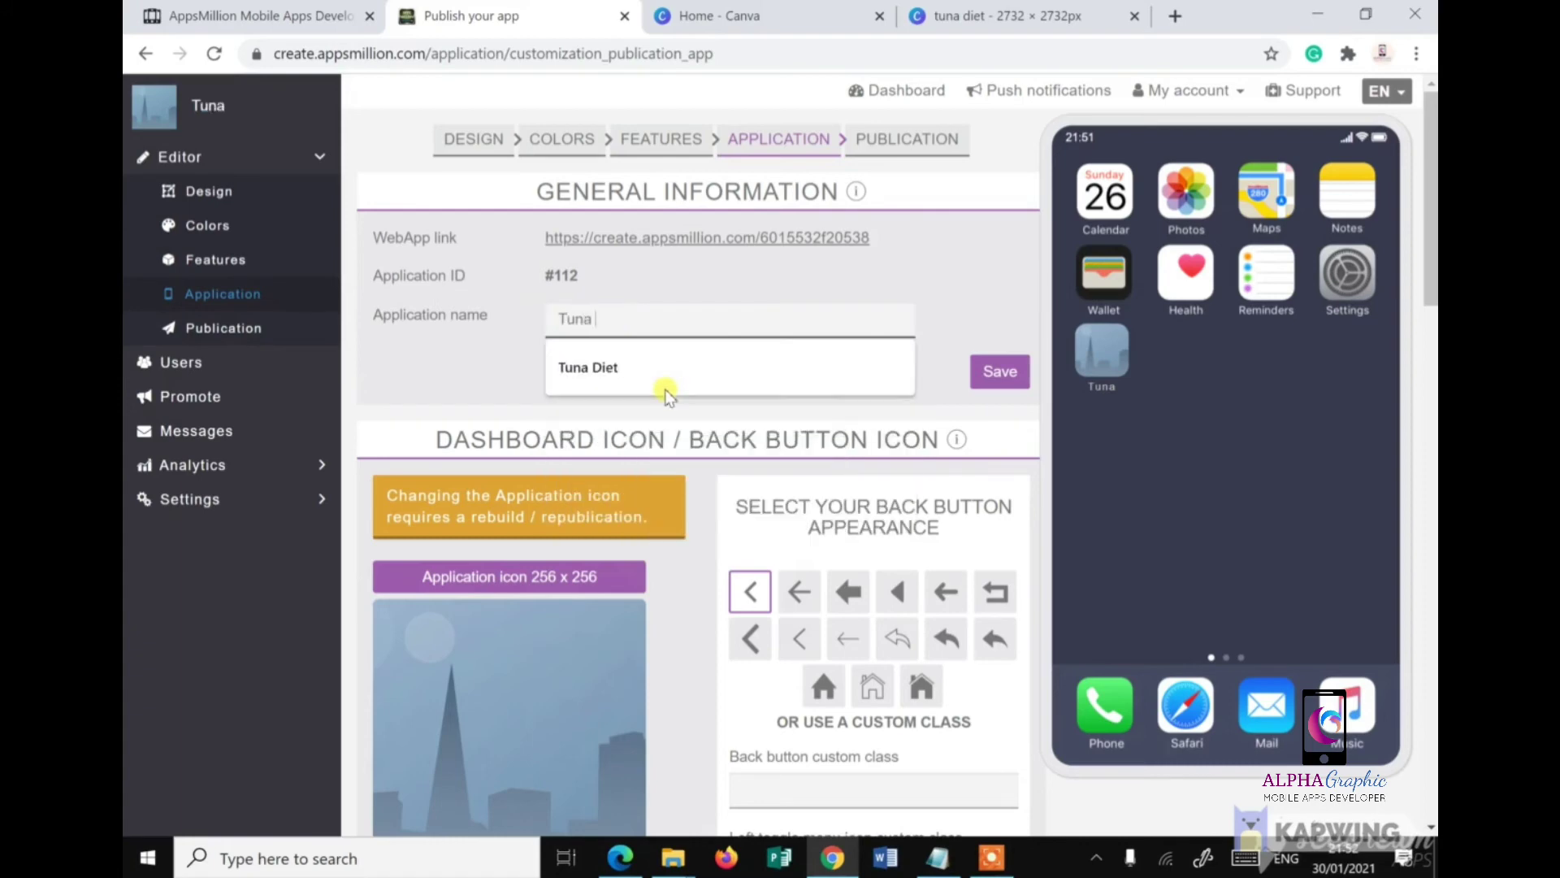
pyautogui.press('BackSpace')
pyautogui.press('BackSpace')
pyautogui.press('BackSpace')
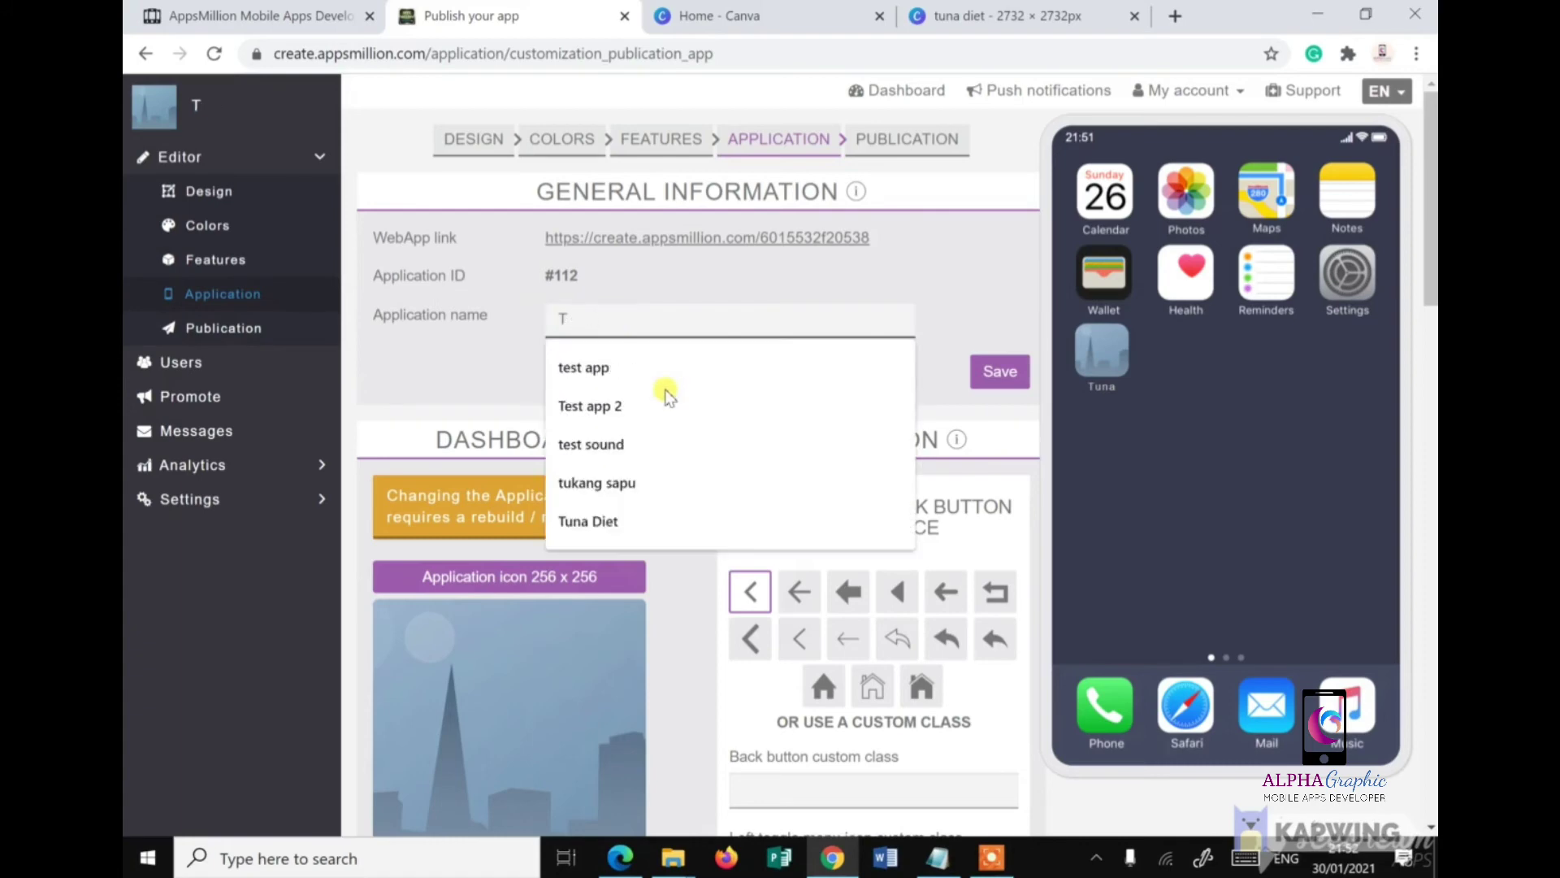
pyautogui.press('BackSpace')
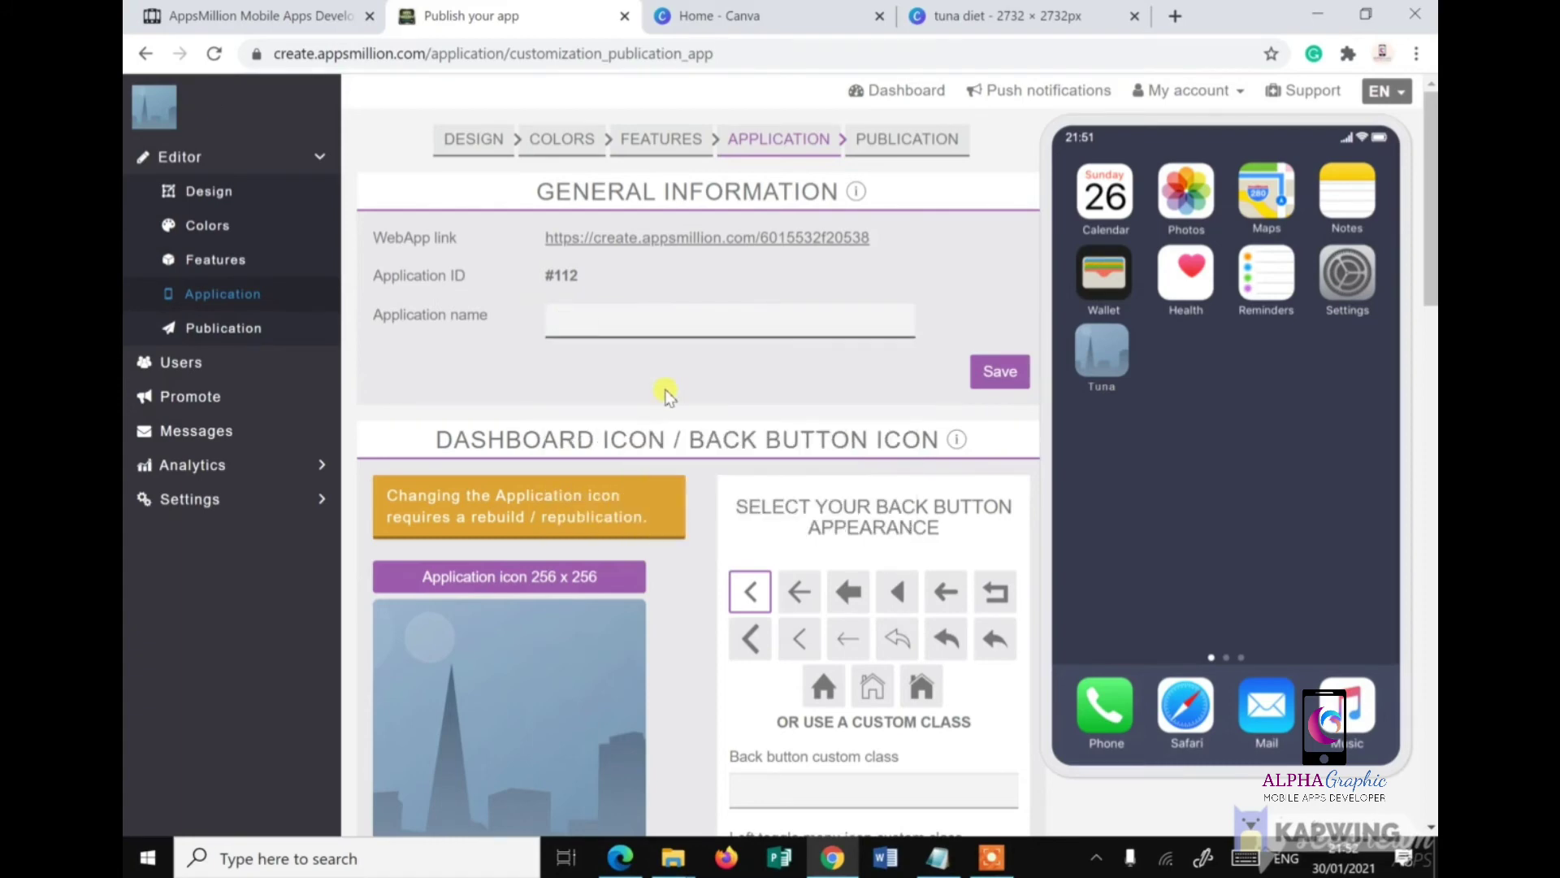
pyautogui.write('Tuna Diet for Weight Loss Plan')
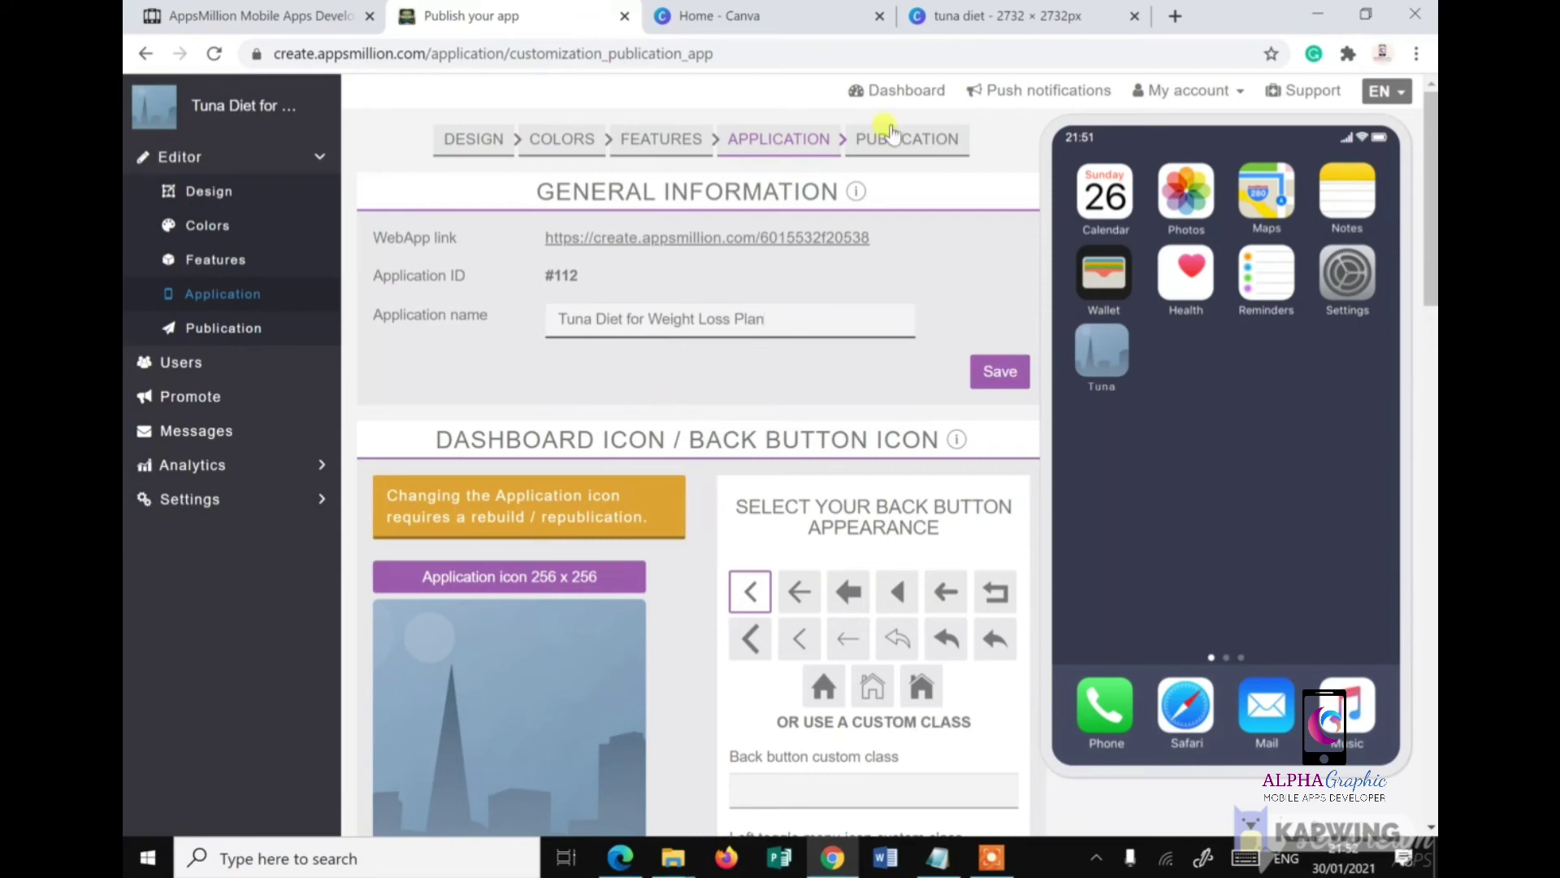
pyautogui.click(988, 370)
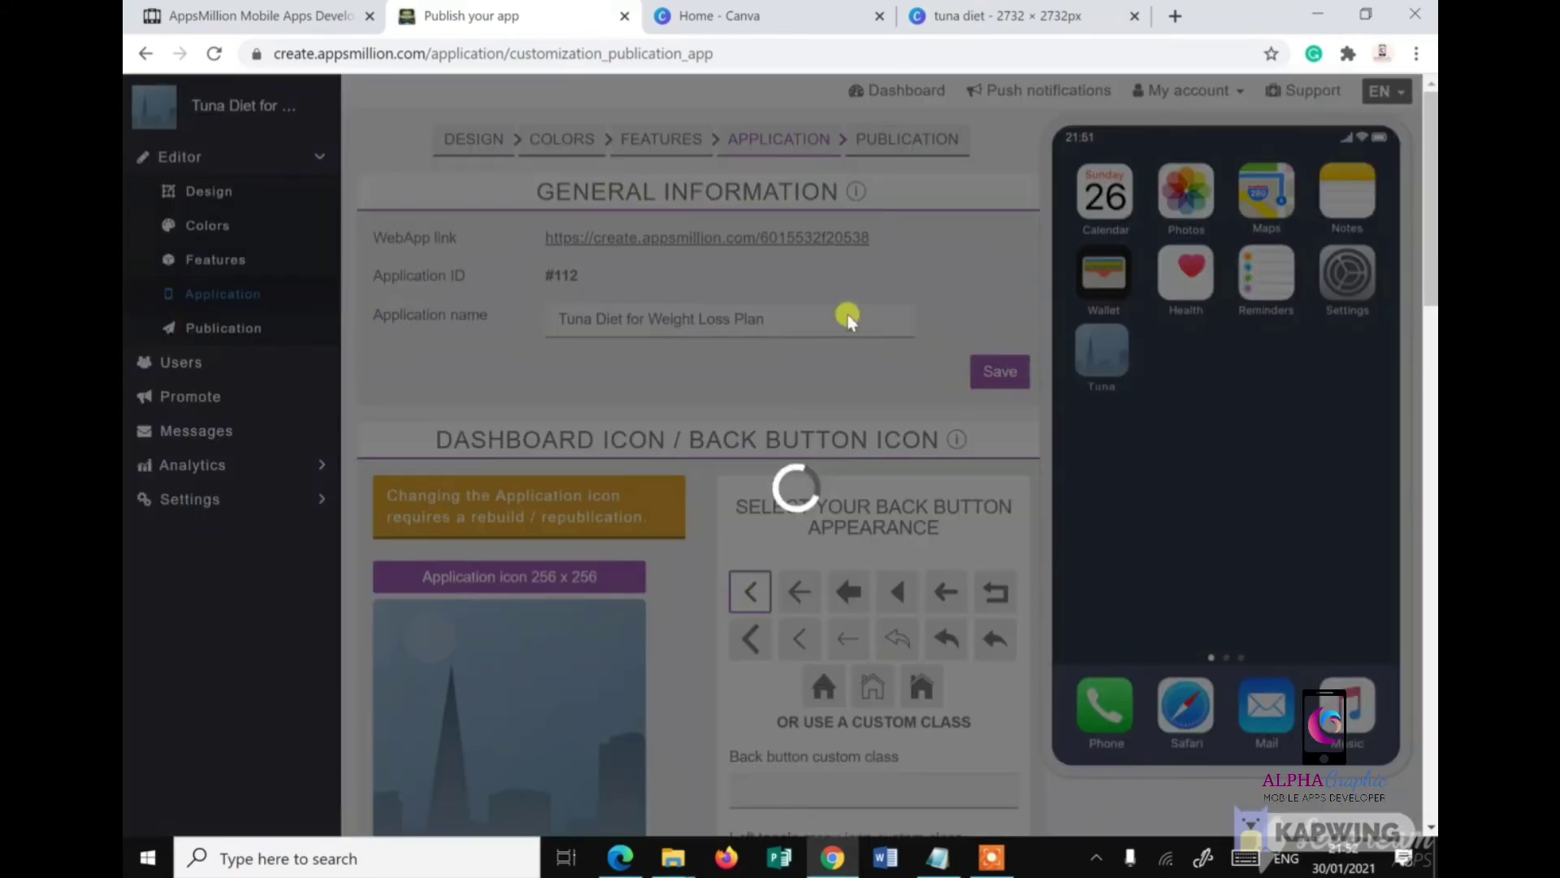
# Step: Upload picture 2 from Downloads as the application icon, accept the full-image crop and check the icon in the phone preview
pyautogui.scroll(-4, 672, 433)
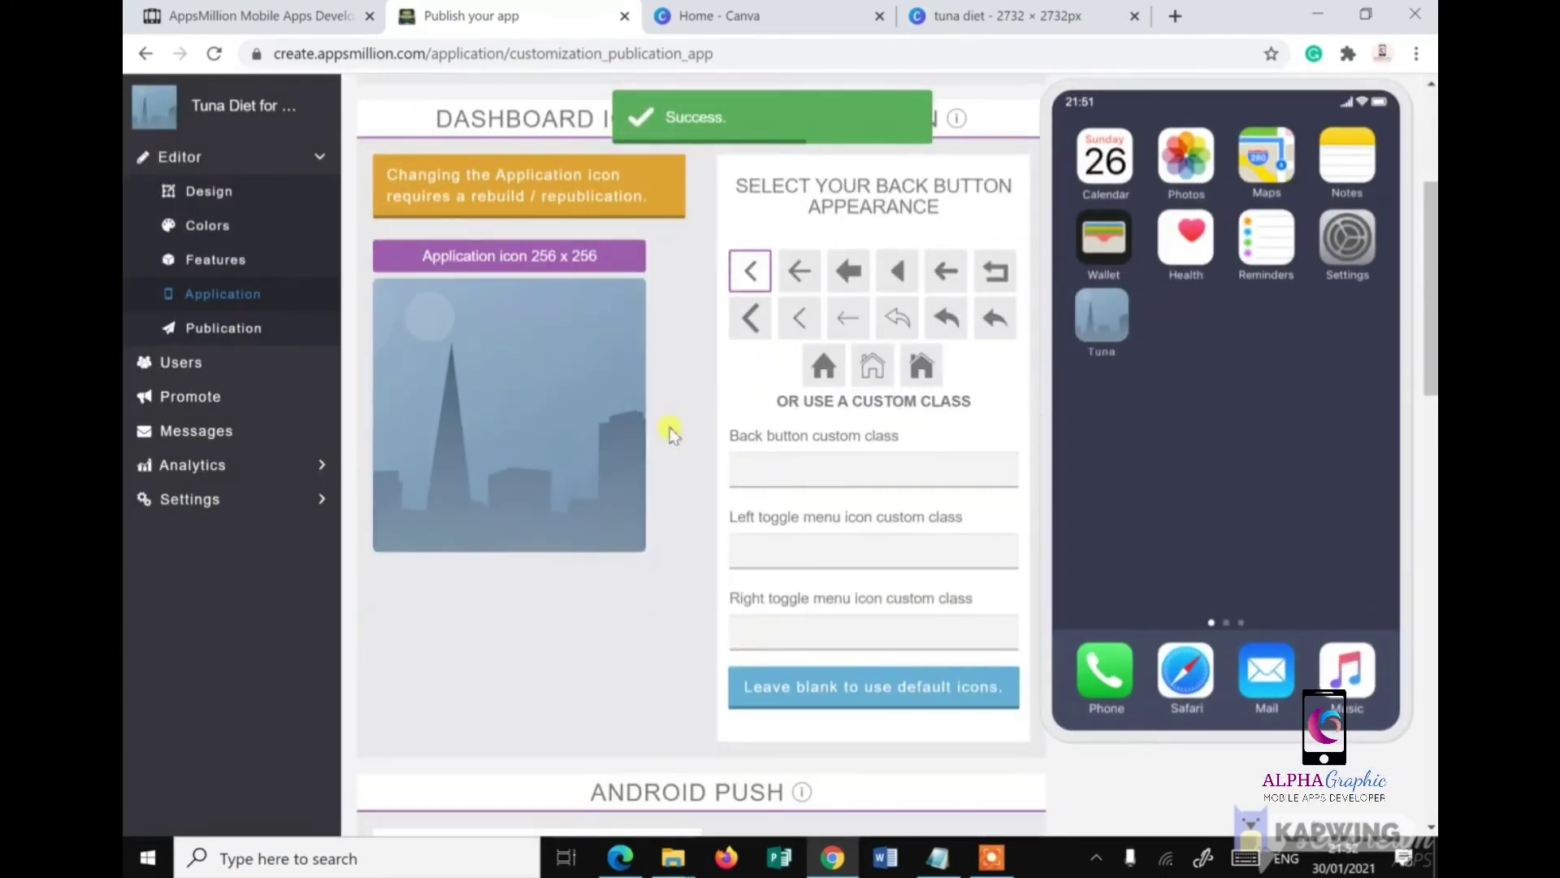
pyautogui.click(461, 258)
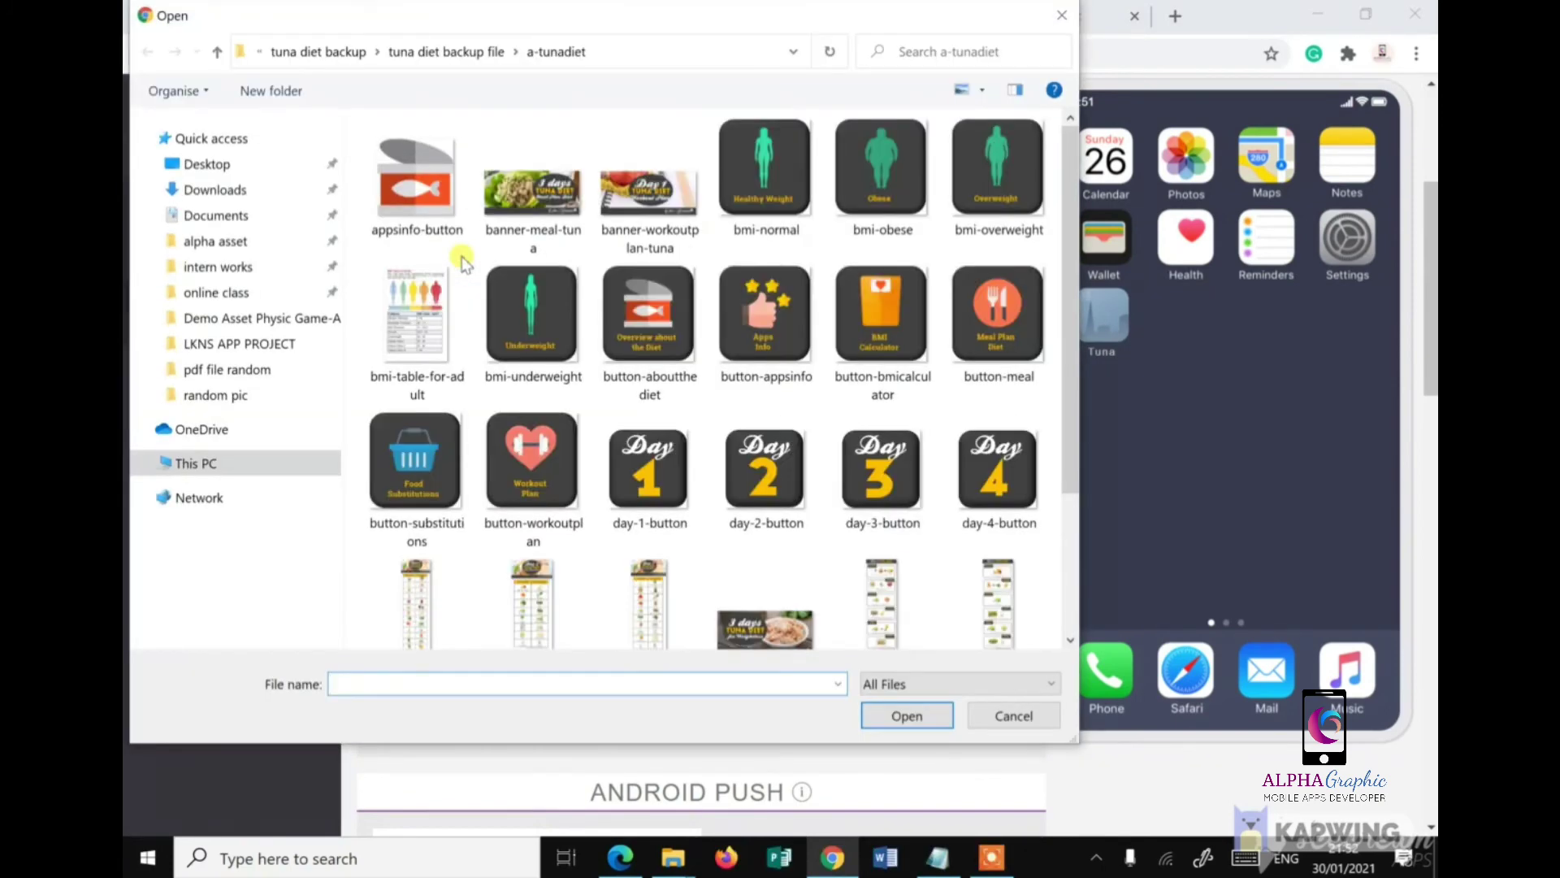
pyautogui.click(262, 192)
pyautogui.click(644, 202)
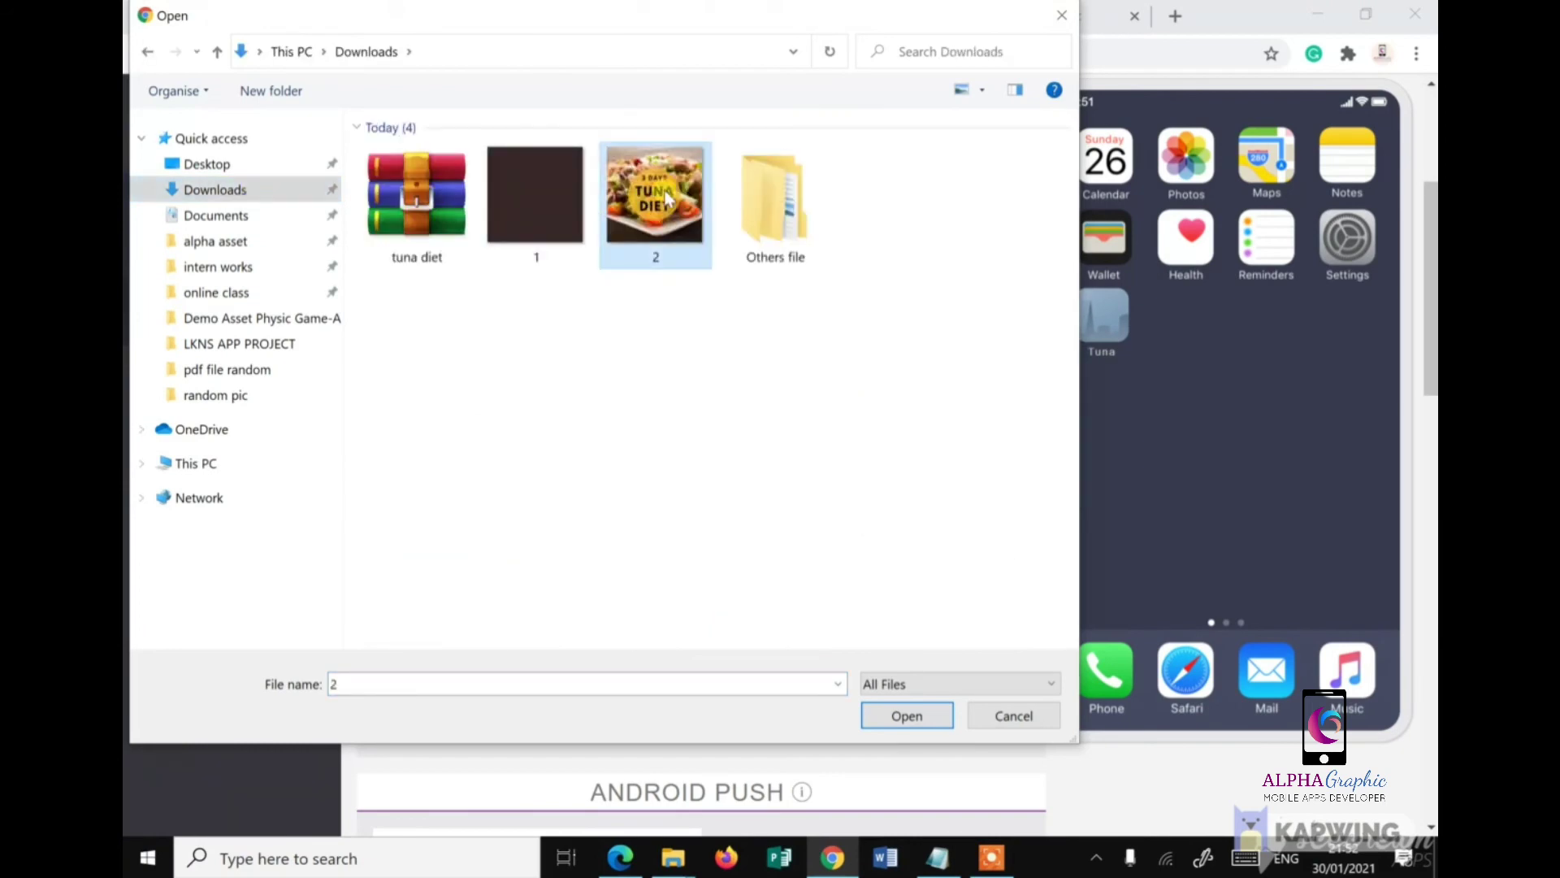
pyautogui.click(910, 719)
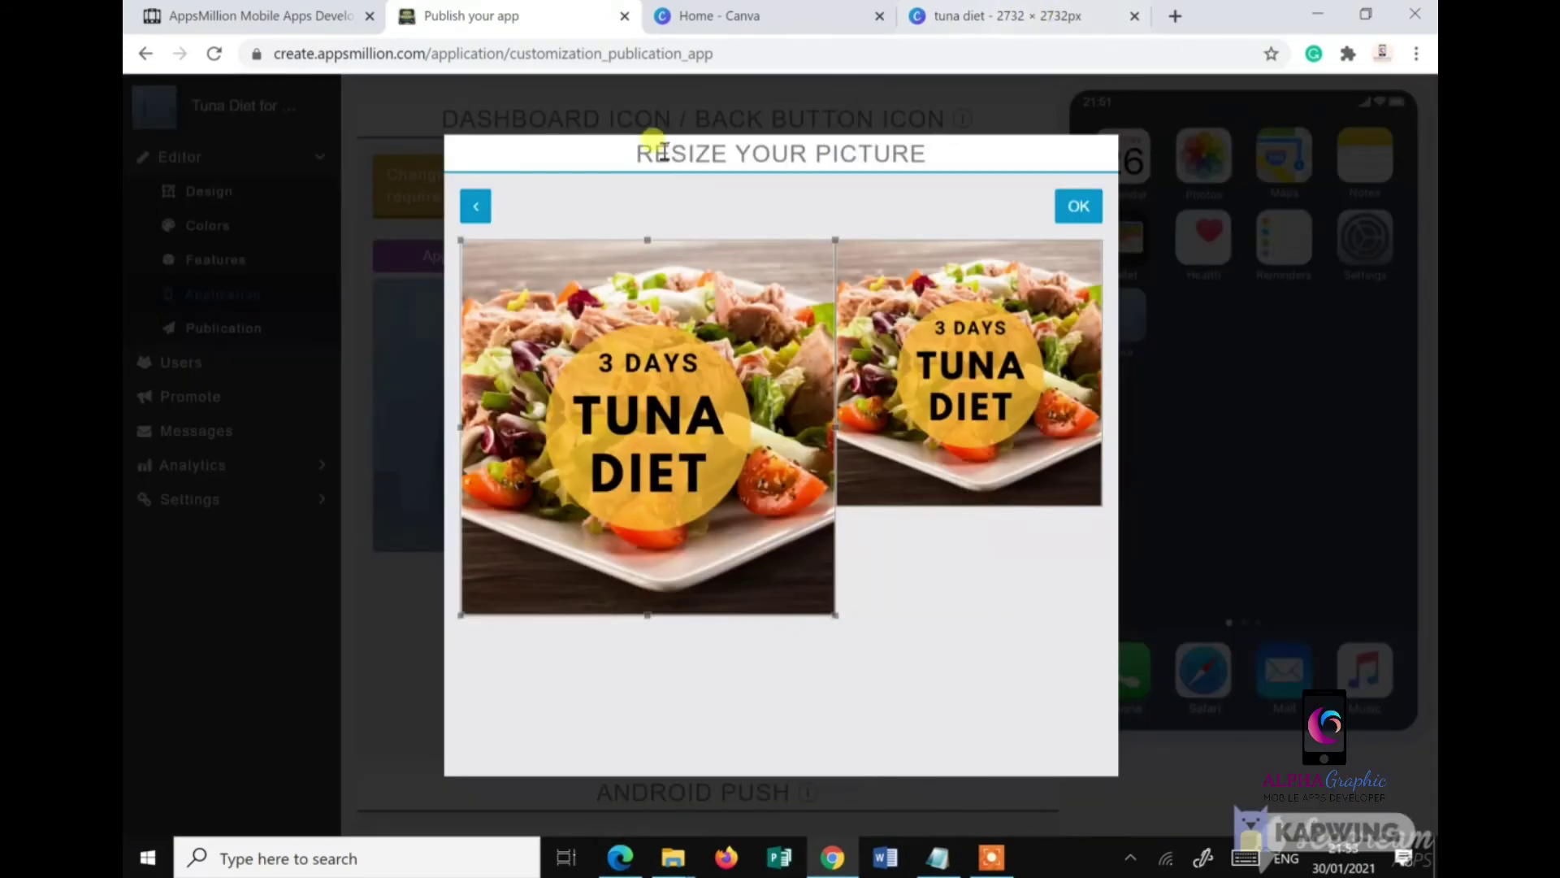
pyautogui.click(1063, 208)
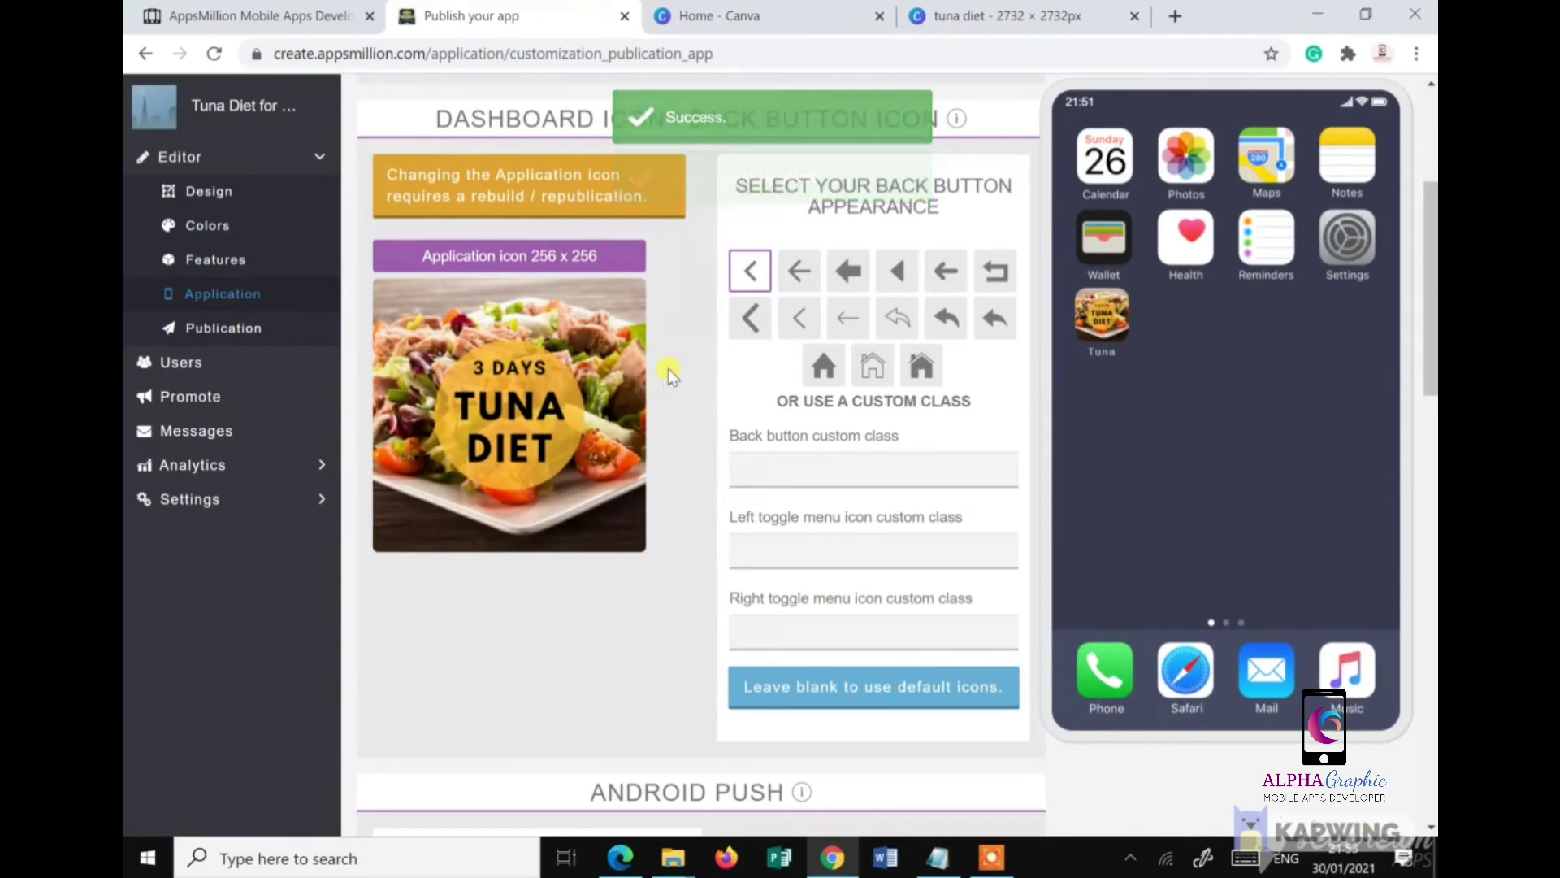
pyautogui.scroll(3, 675, 374)
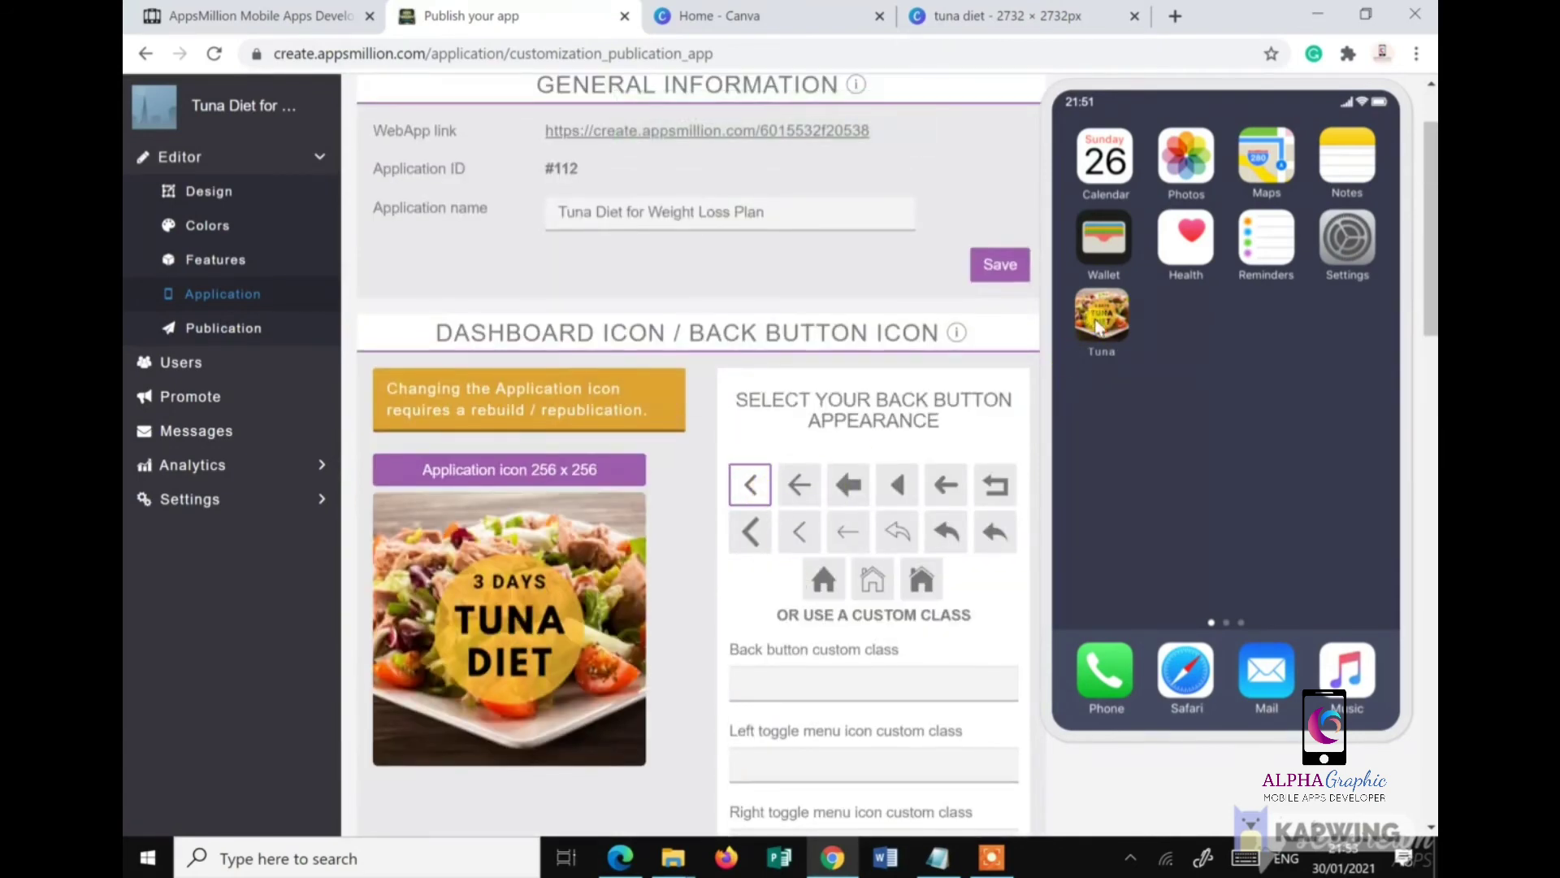
pyautogui.click(1148, 367)
pyautogui.scroll(2, 821, 439)
# Step: Upload picture 2 as the 512 x 512 Android push image and accept the full-image crop
pyautogui.scroll(-10, 820, 439)
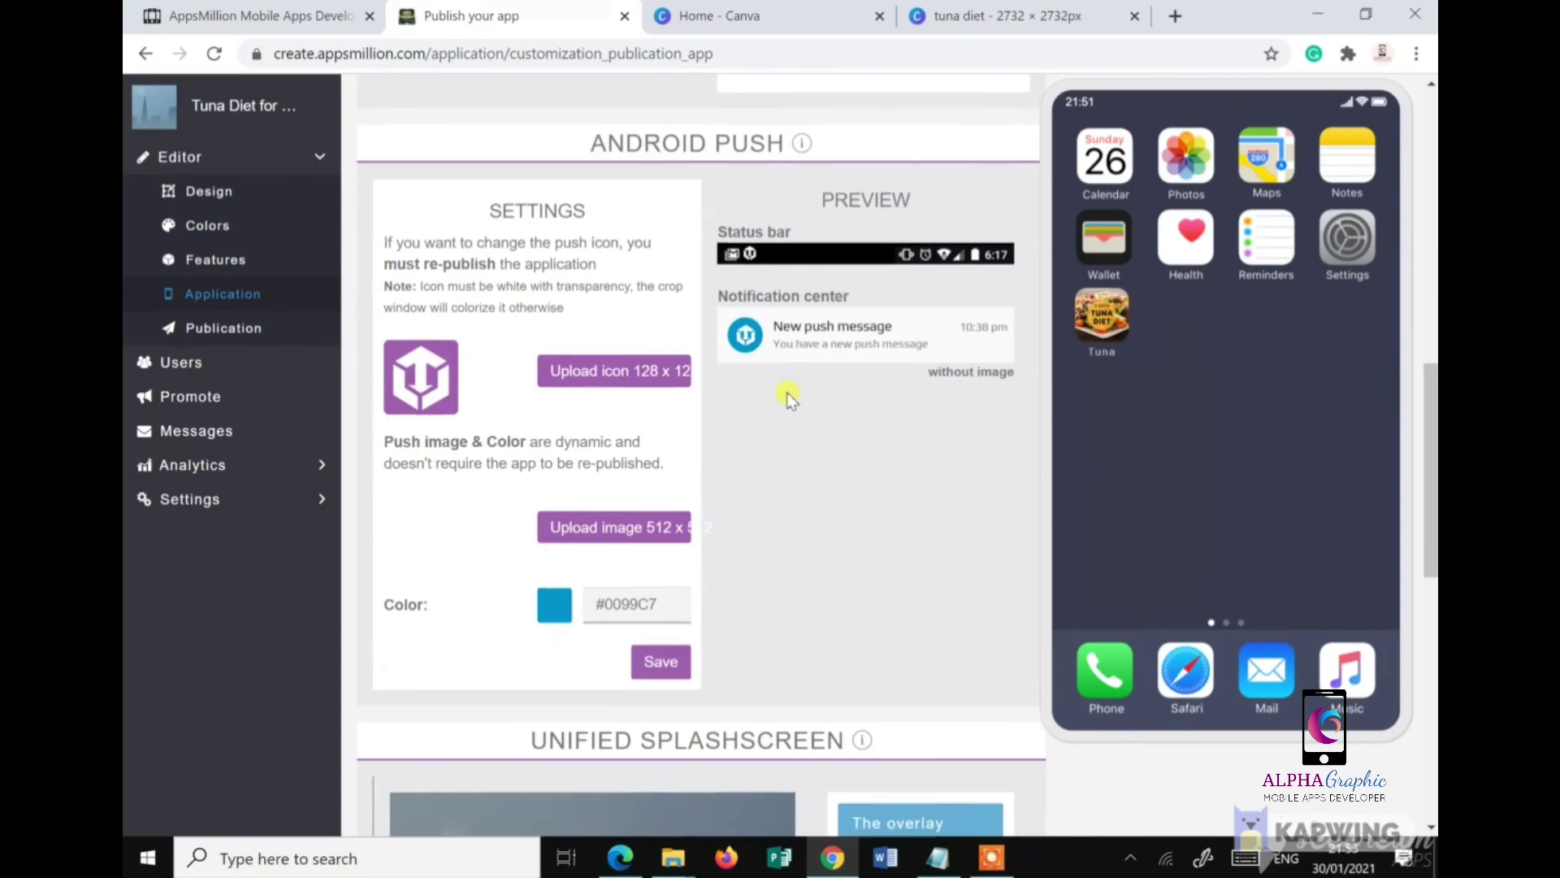
pyautogui.scroll(-1, 787, 392)
pyautogui.click(593, 443)
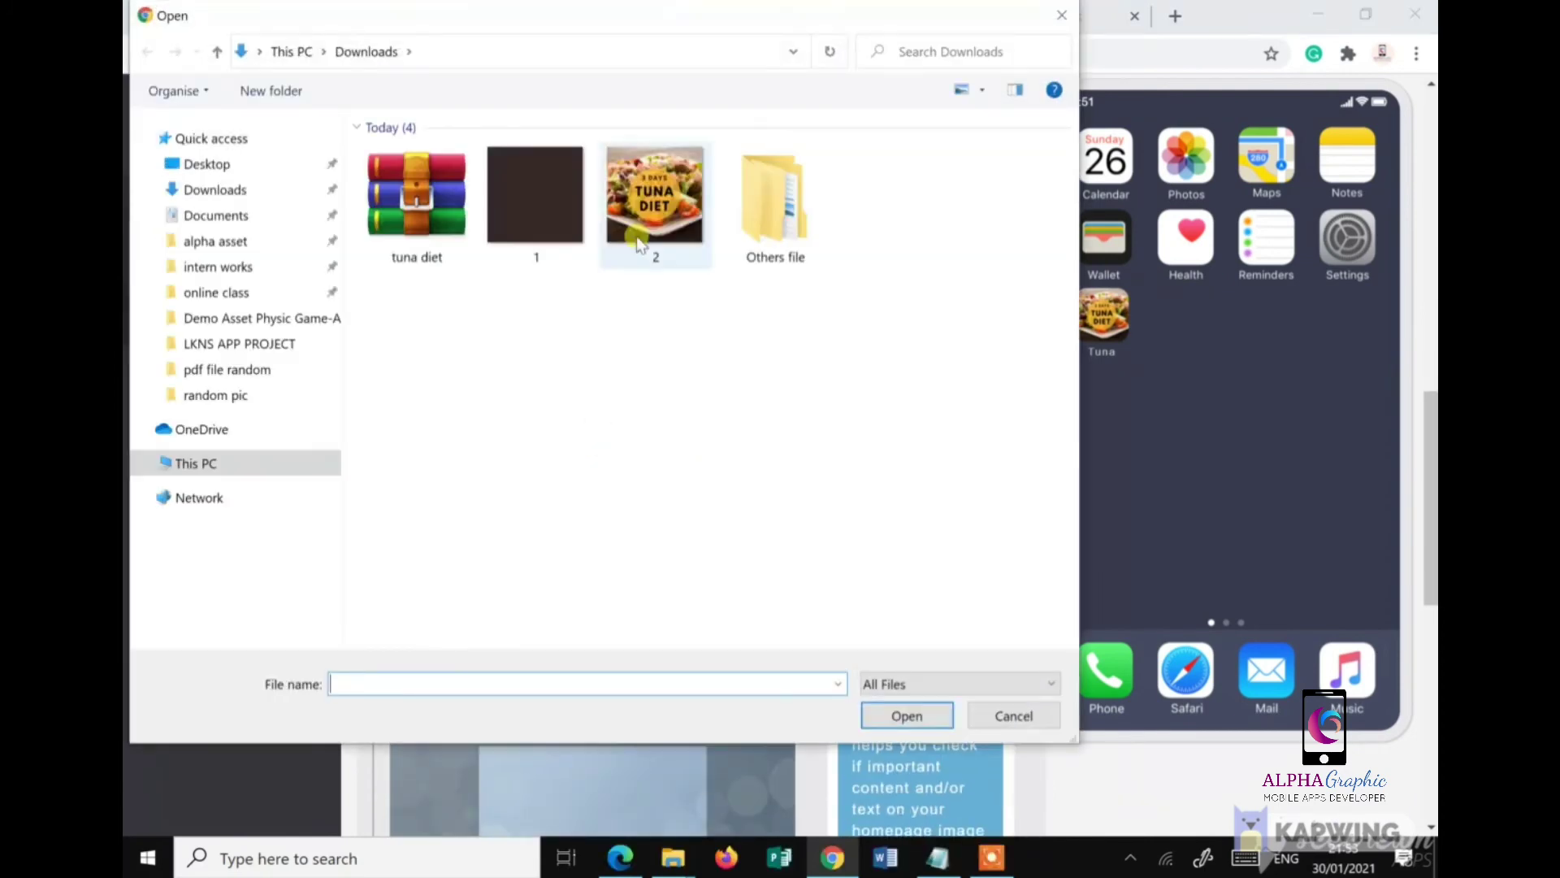
pyautogui.click(655, 203)
pyautogui.click(917, 707)
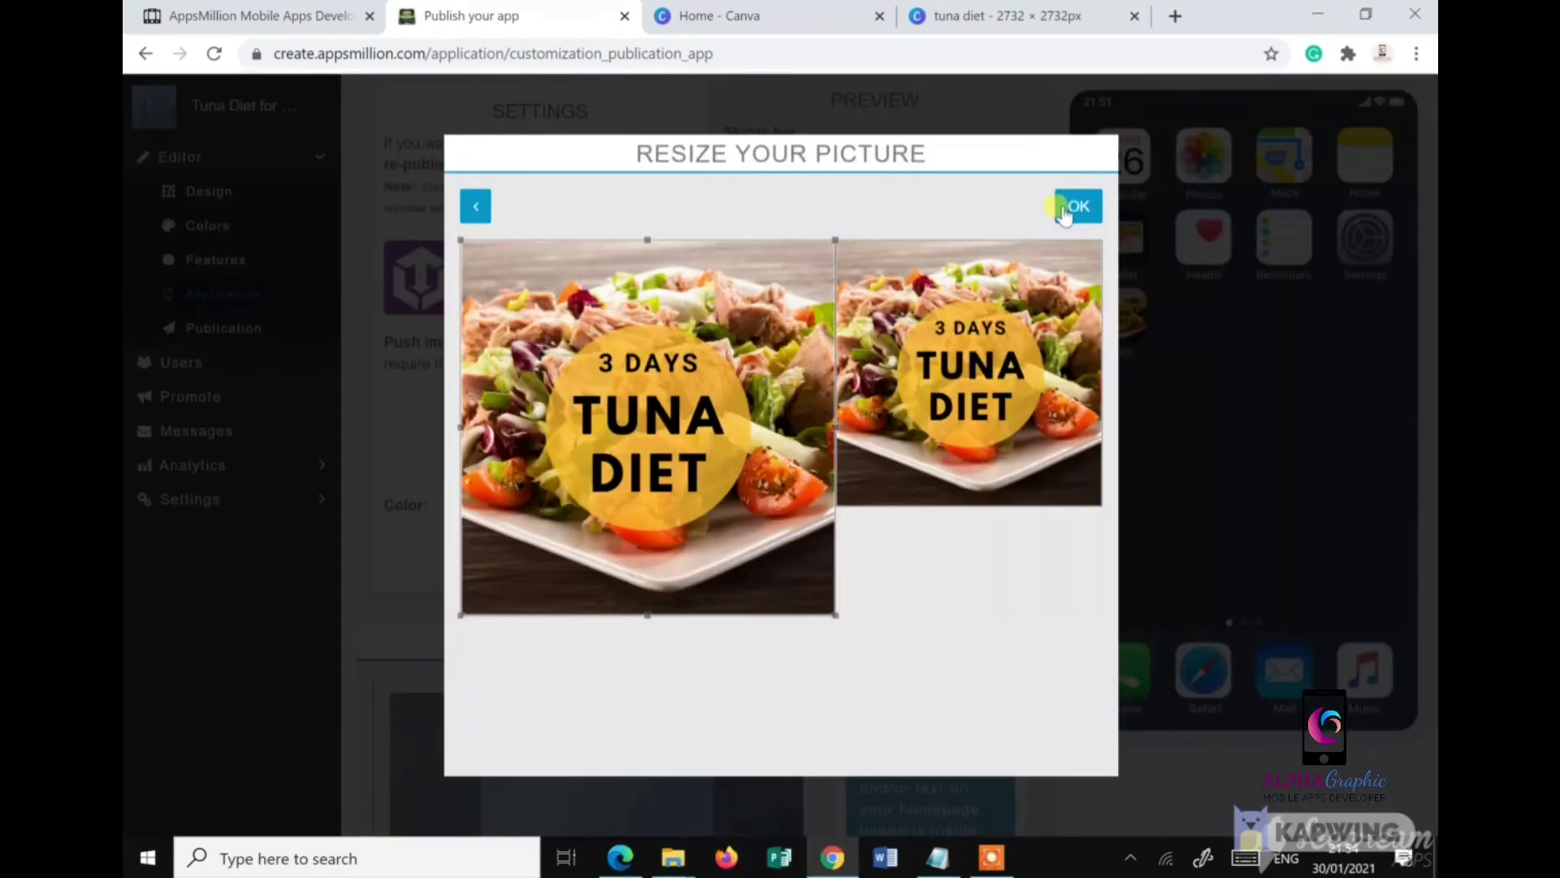
pyautogui.click(1067, 209)
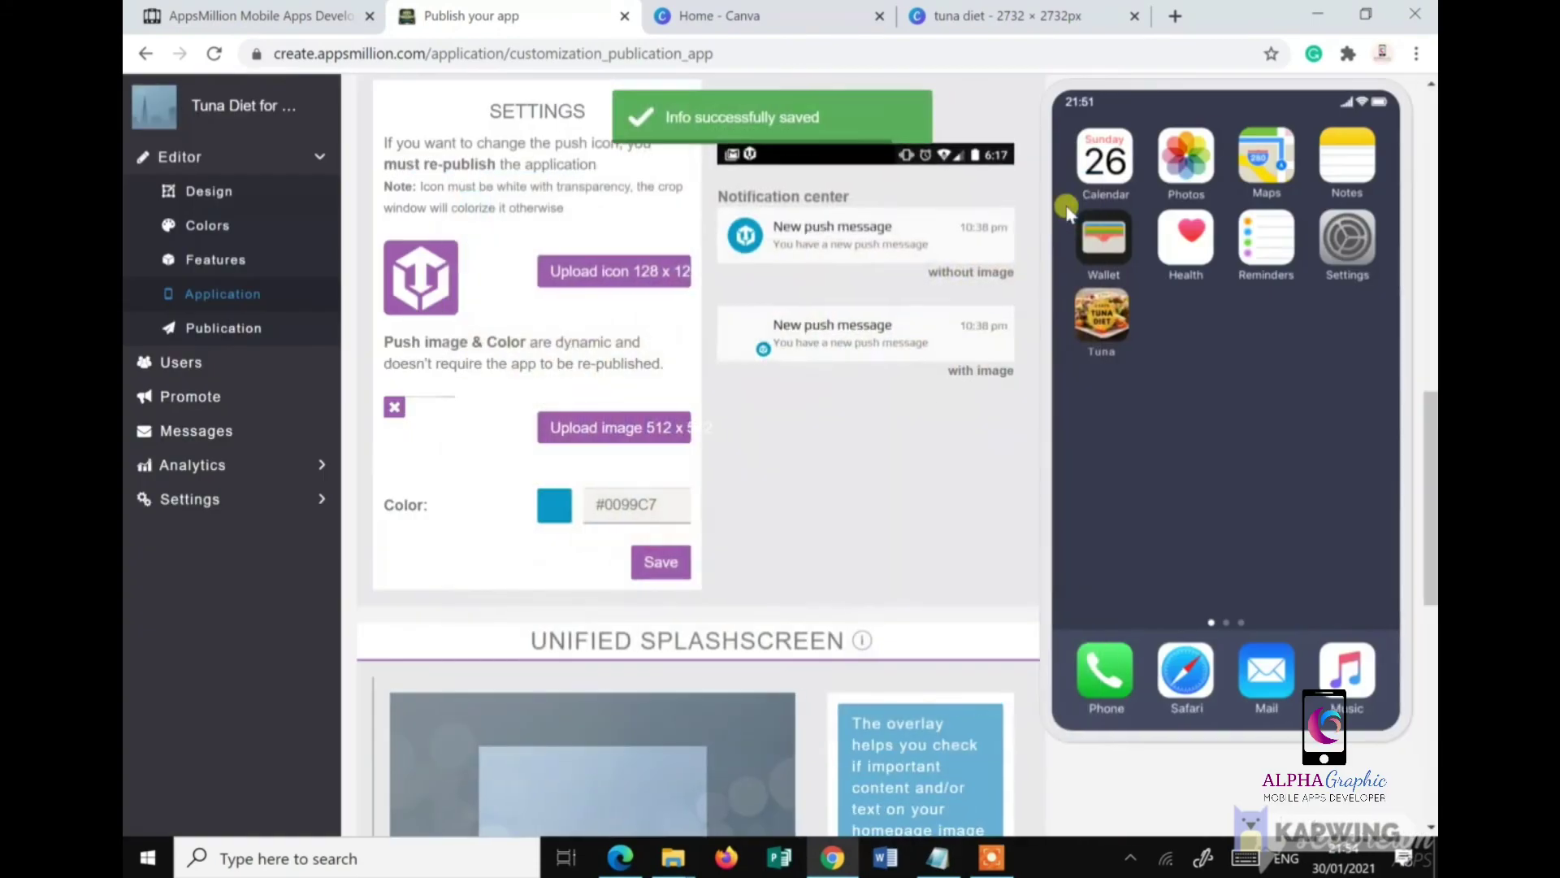
# Step: Set the unified splashscreen's zone overlay to Safe in portrait (locked) and check the safe area on its image
pyautogui.scroll(-7, 788, 487)
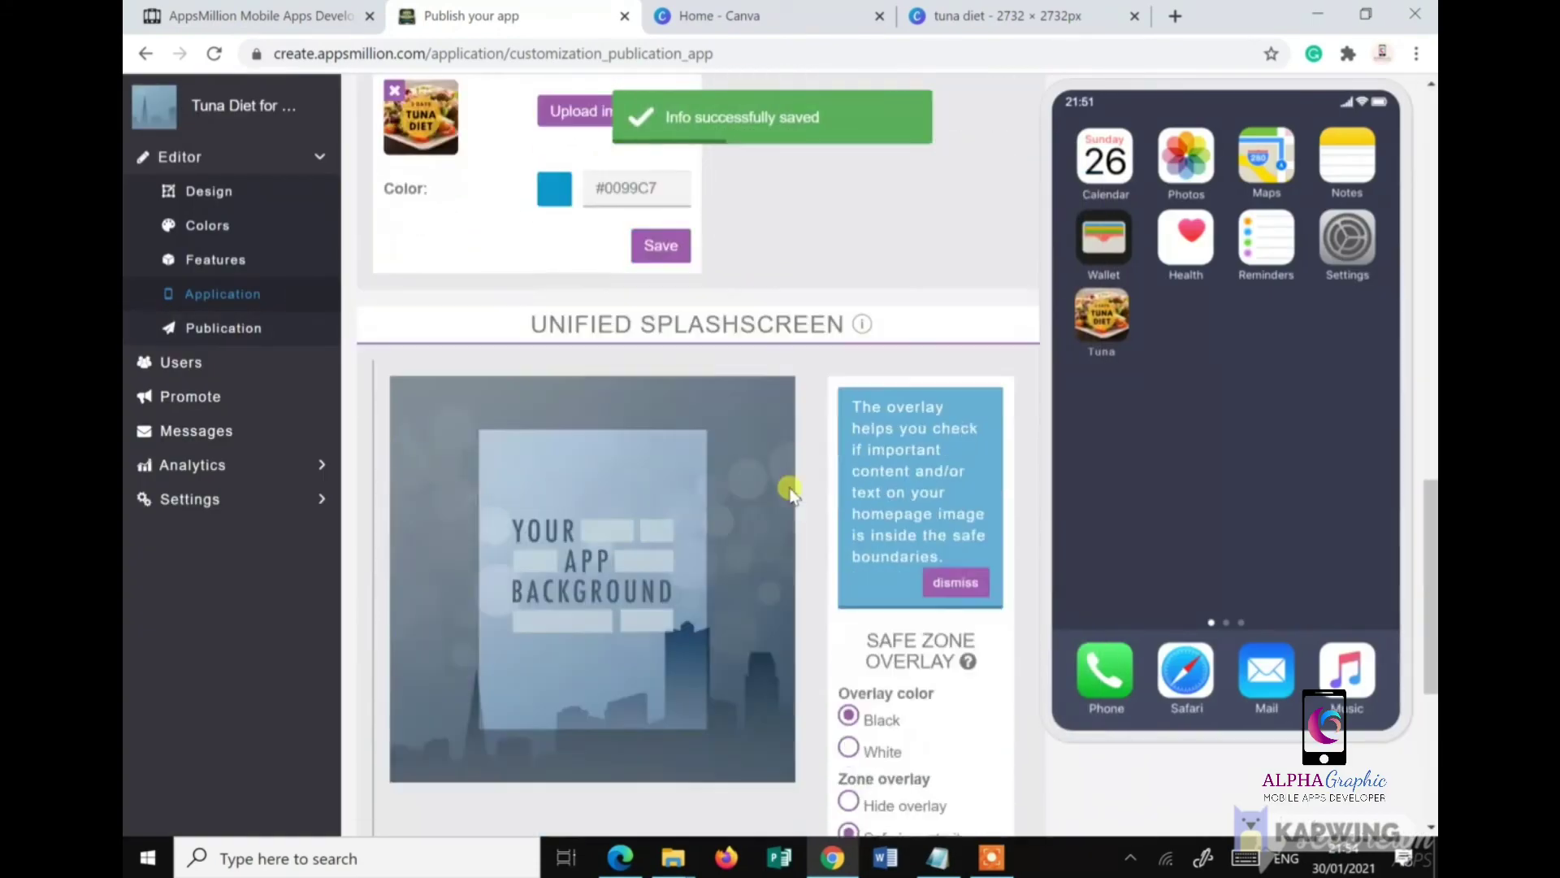
pyautogui.scroll(-1, 732, 561)
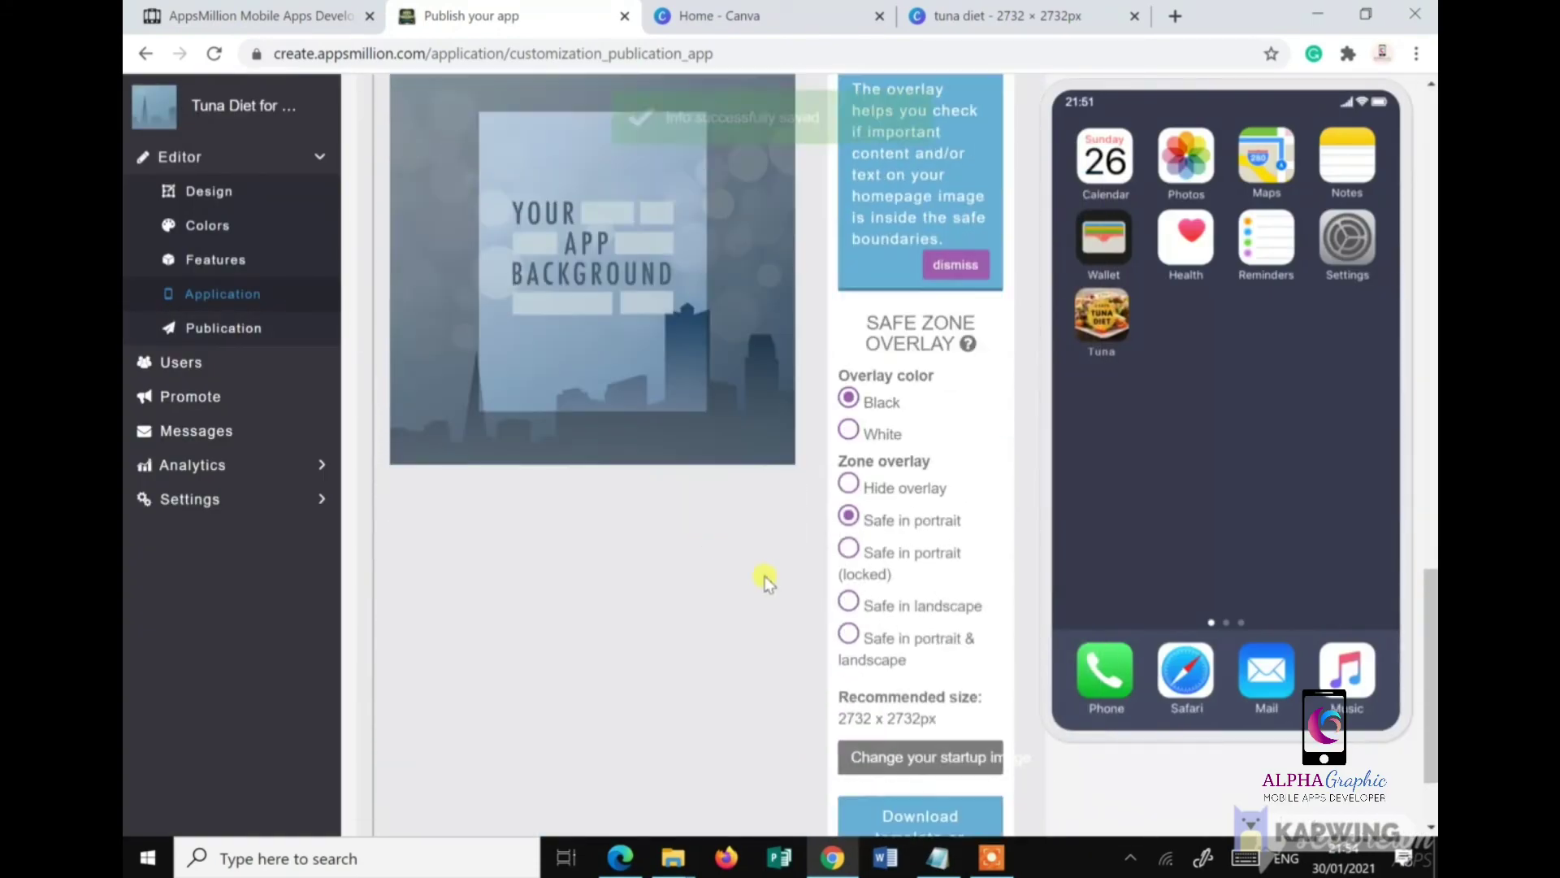
pyautogui.click(849, 541)
pyautogui.scroll(2, 707, 542)
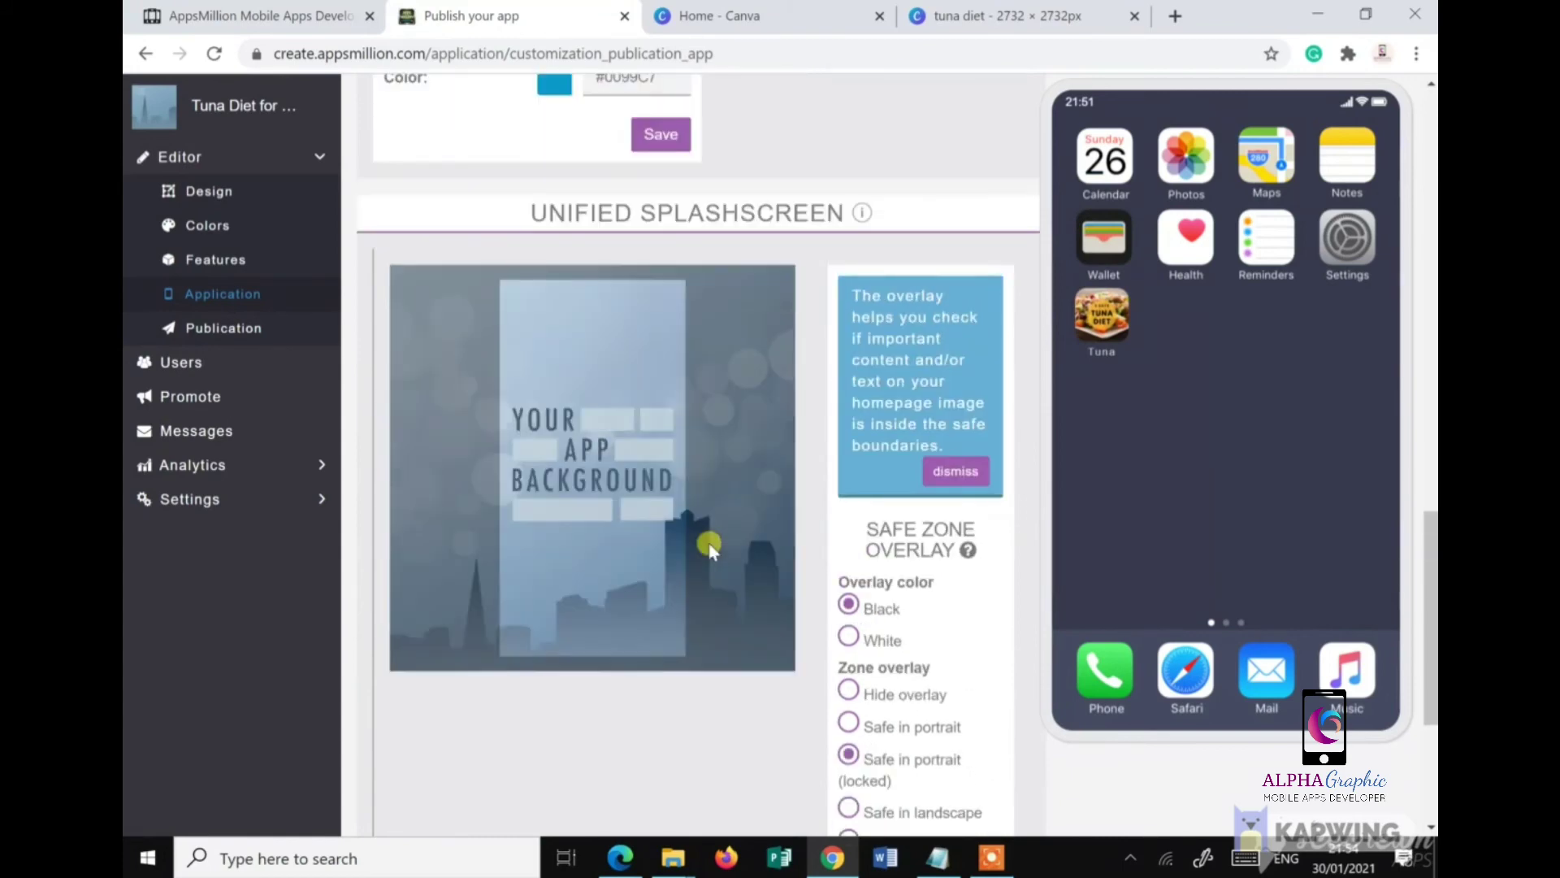
pyautogui.scroll(-2, 715, 551)
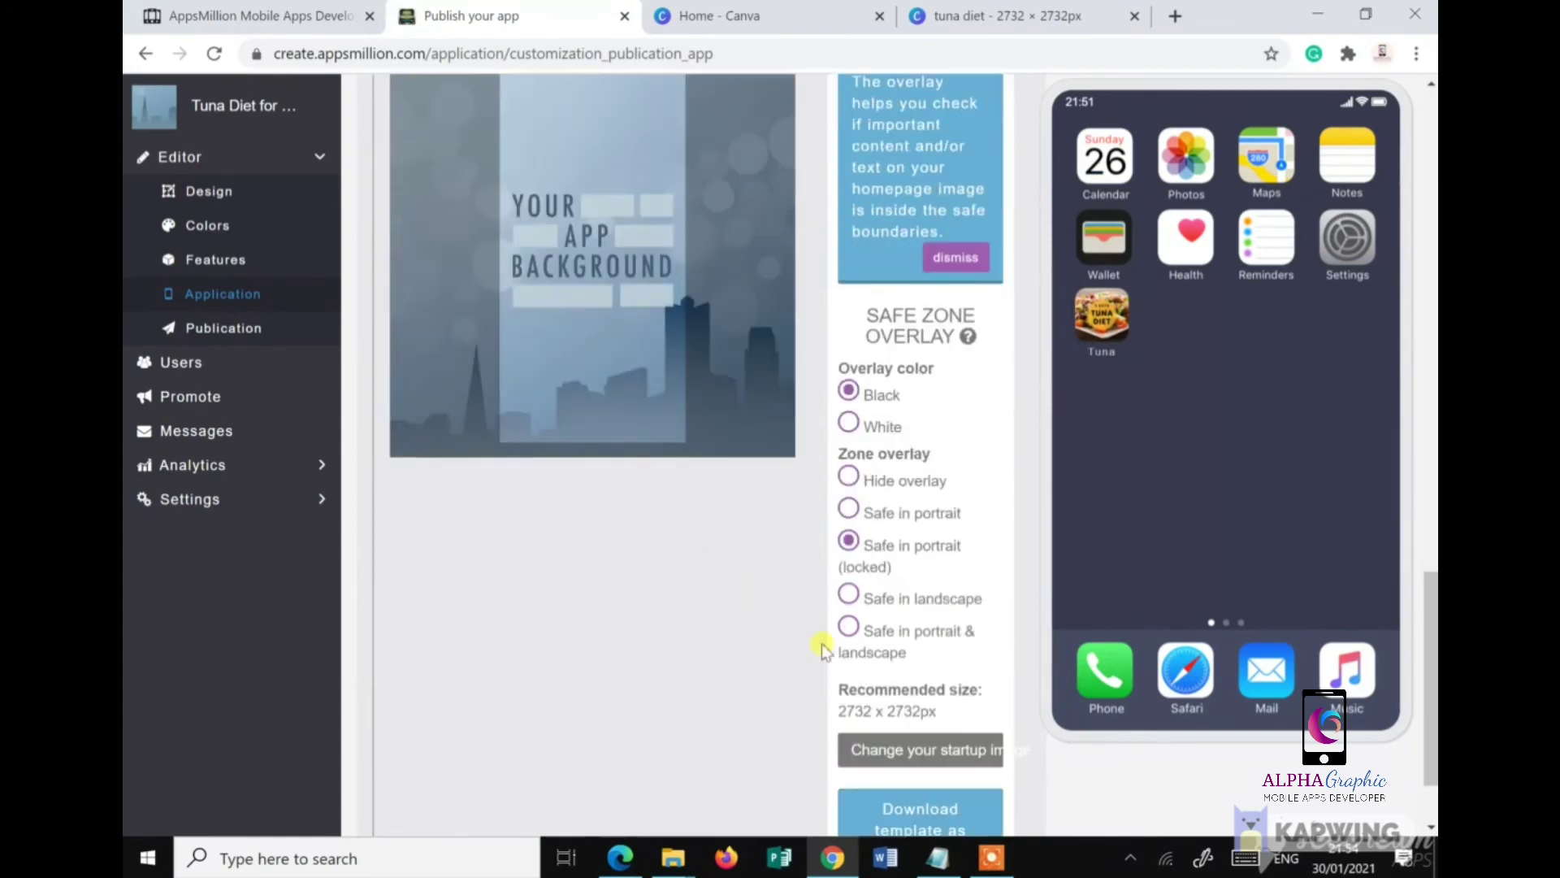
# Step: Upload picture 2 from Downloads as the unified splashscreen's startup image and accept the full-image crop
pyautogui.click(897, 751)
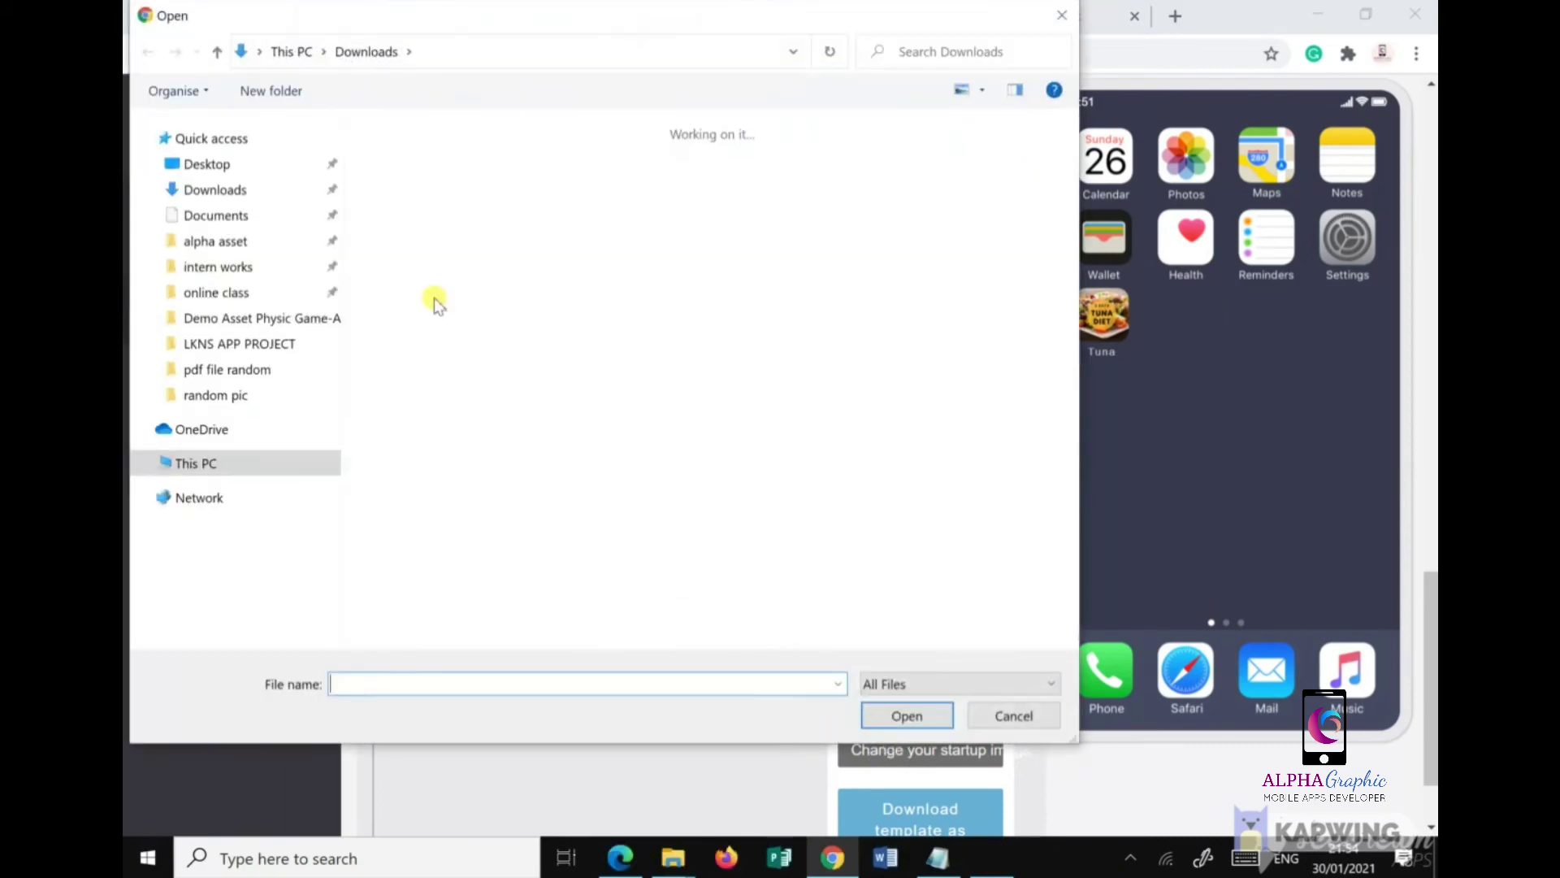
pyautogui.click(632, 199)
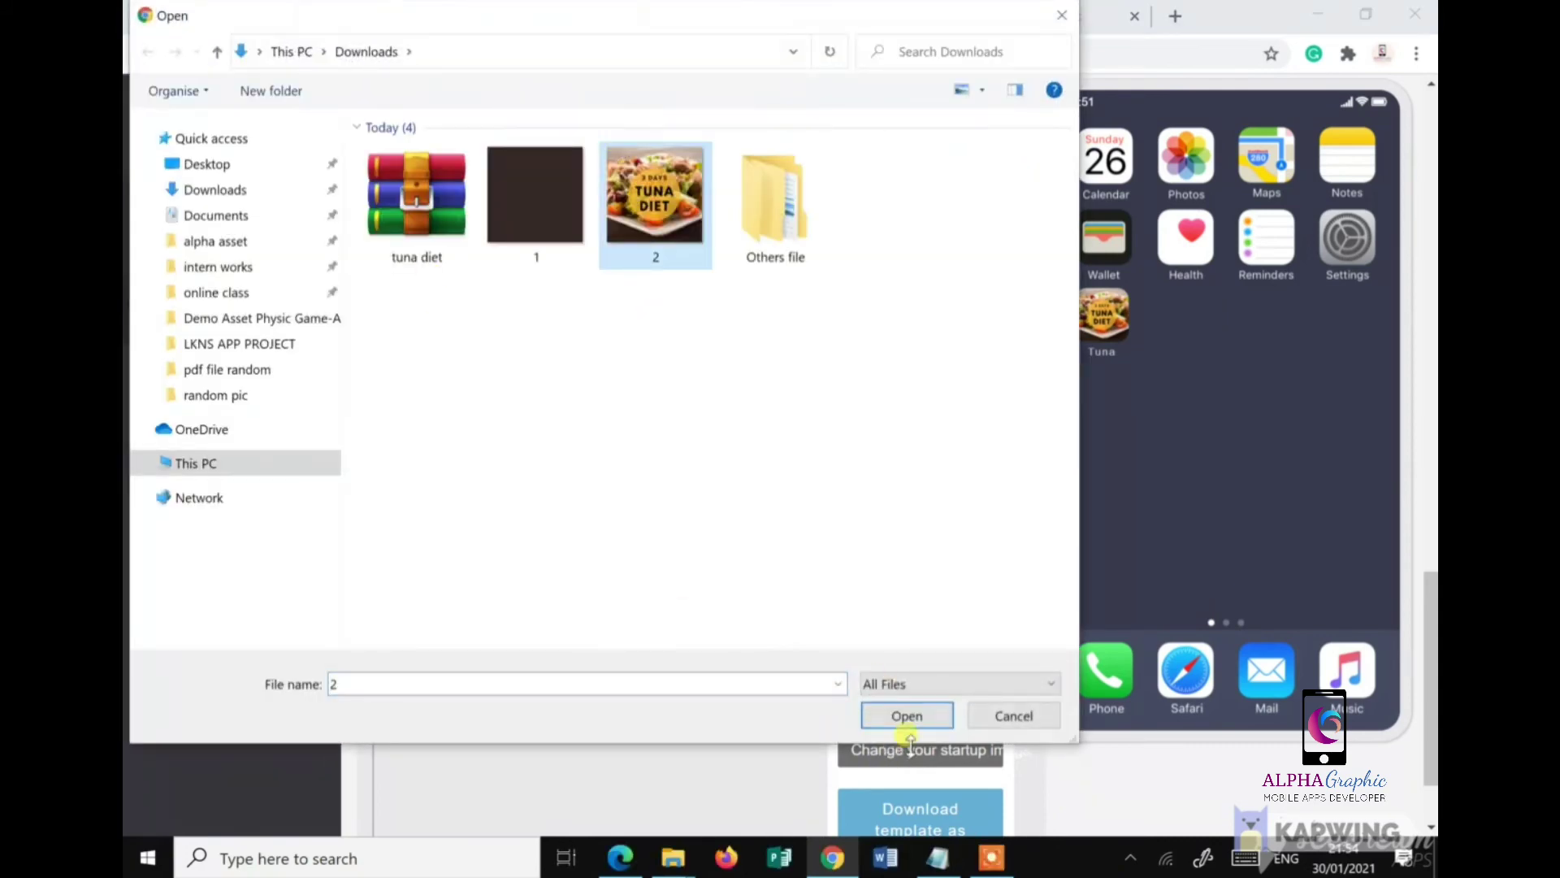
pyautogui.click(908, 716)
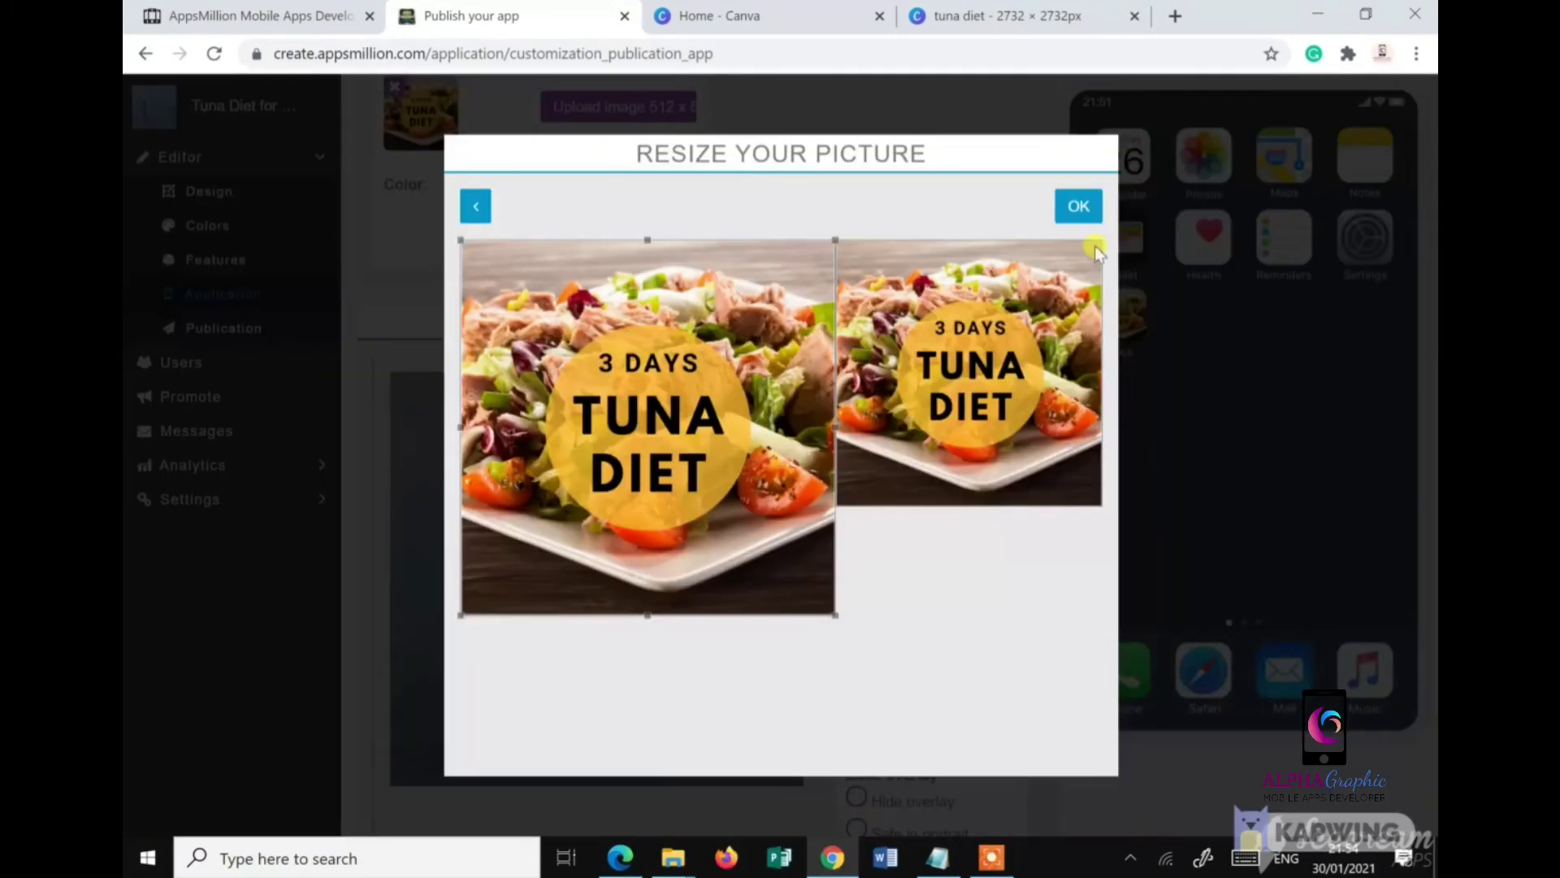
pyautogui.click(1065, 208)
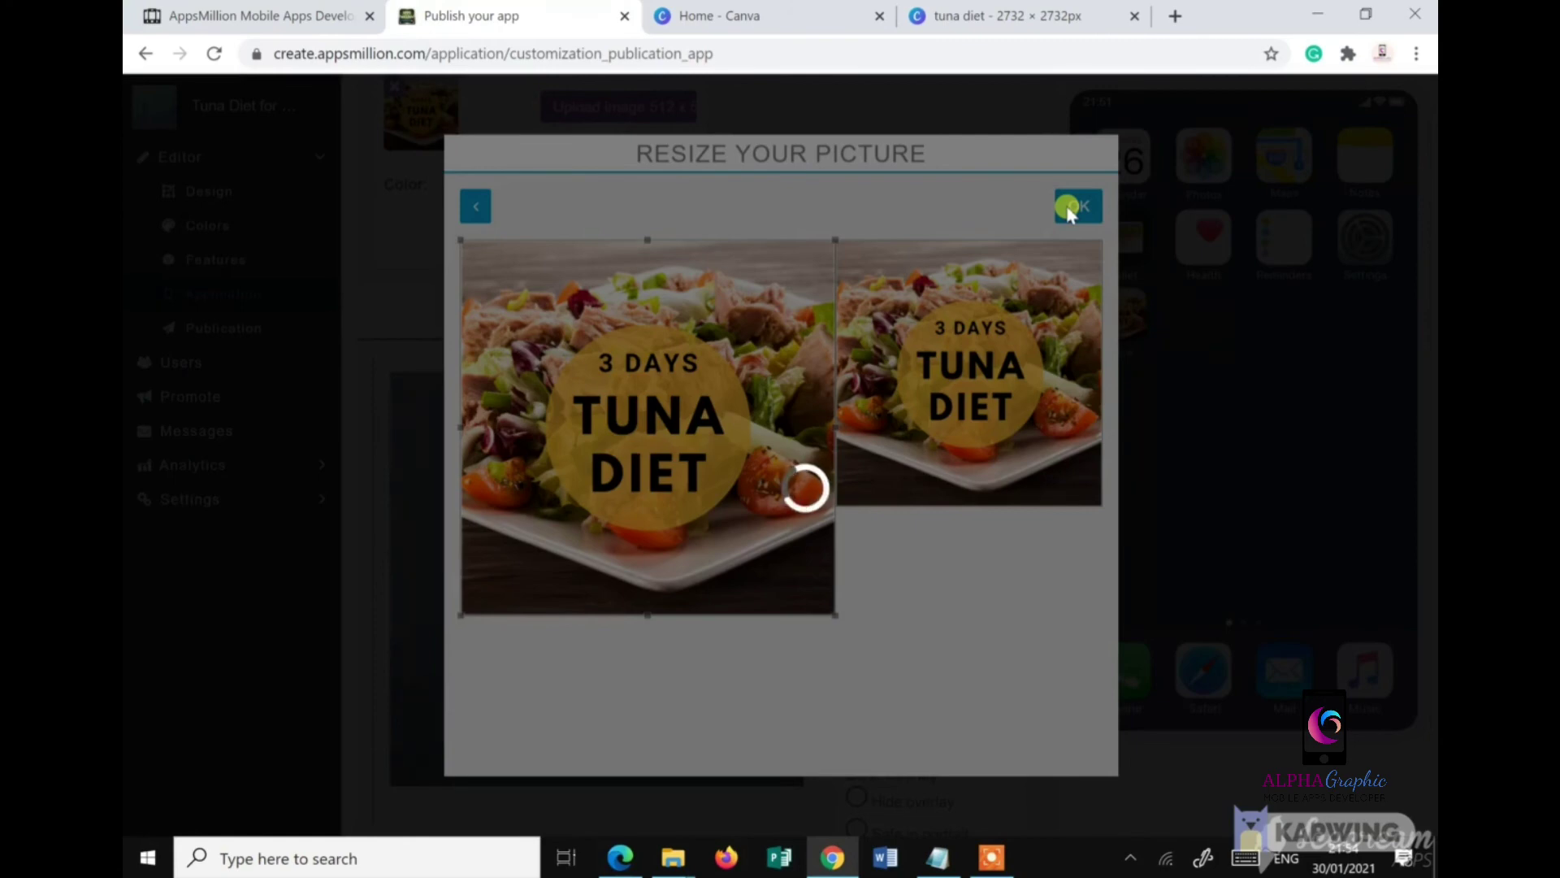
pyautogui.scroll(-1, 792, 457)
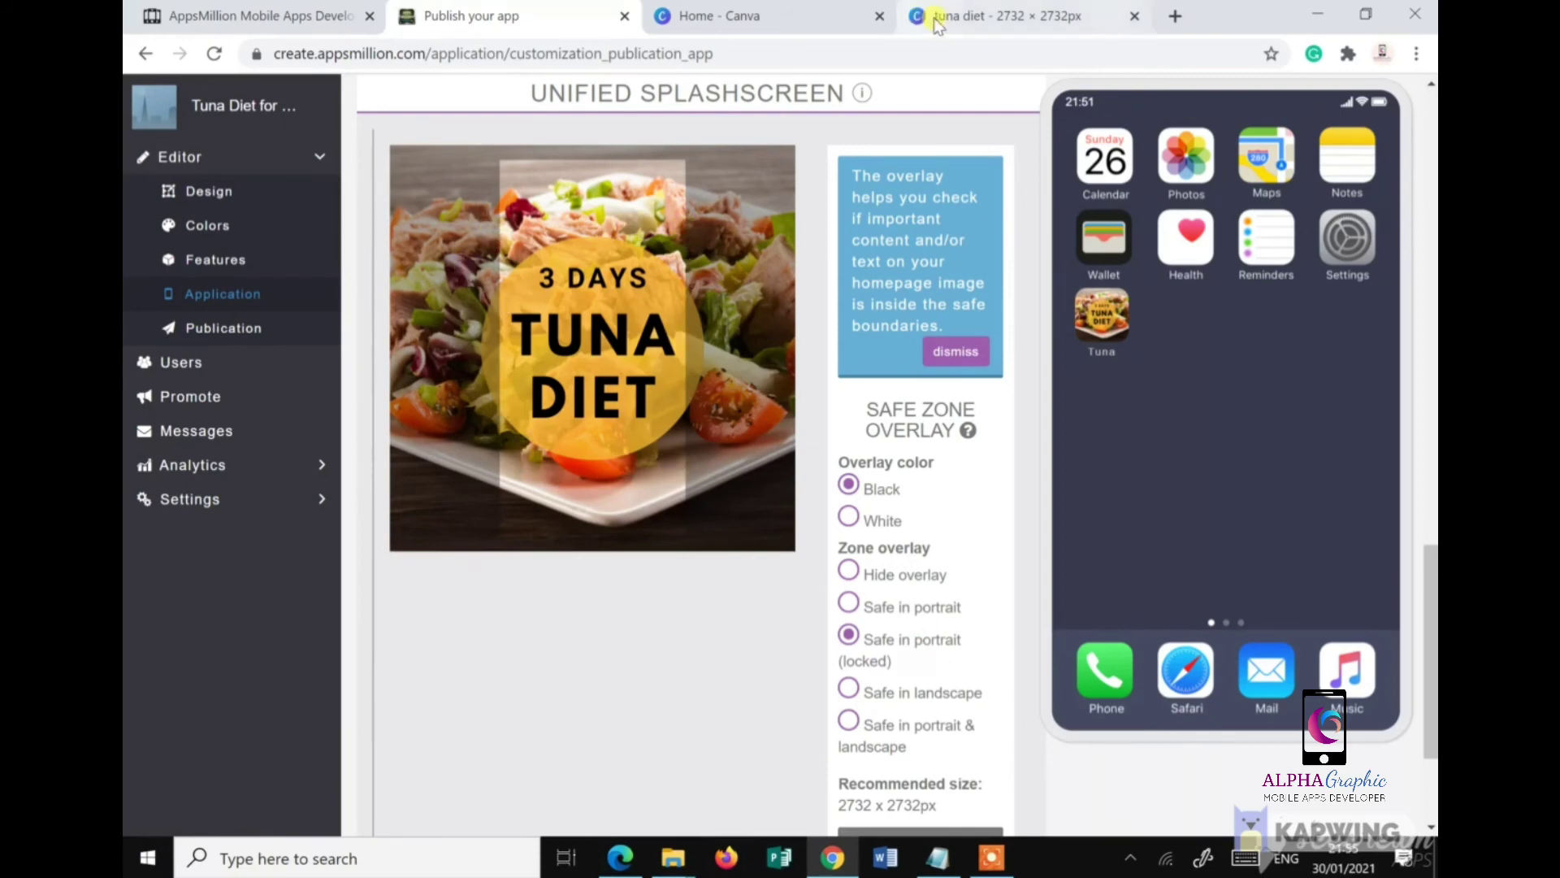
# Step: Switch to Canva to compare page 2 of the tuna diet design with the splashscreen, and return to the app editor
pyautogui.click(963, 16)
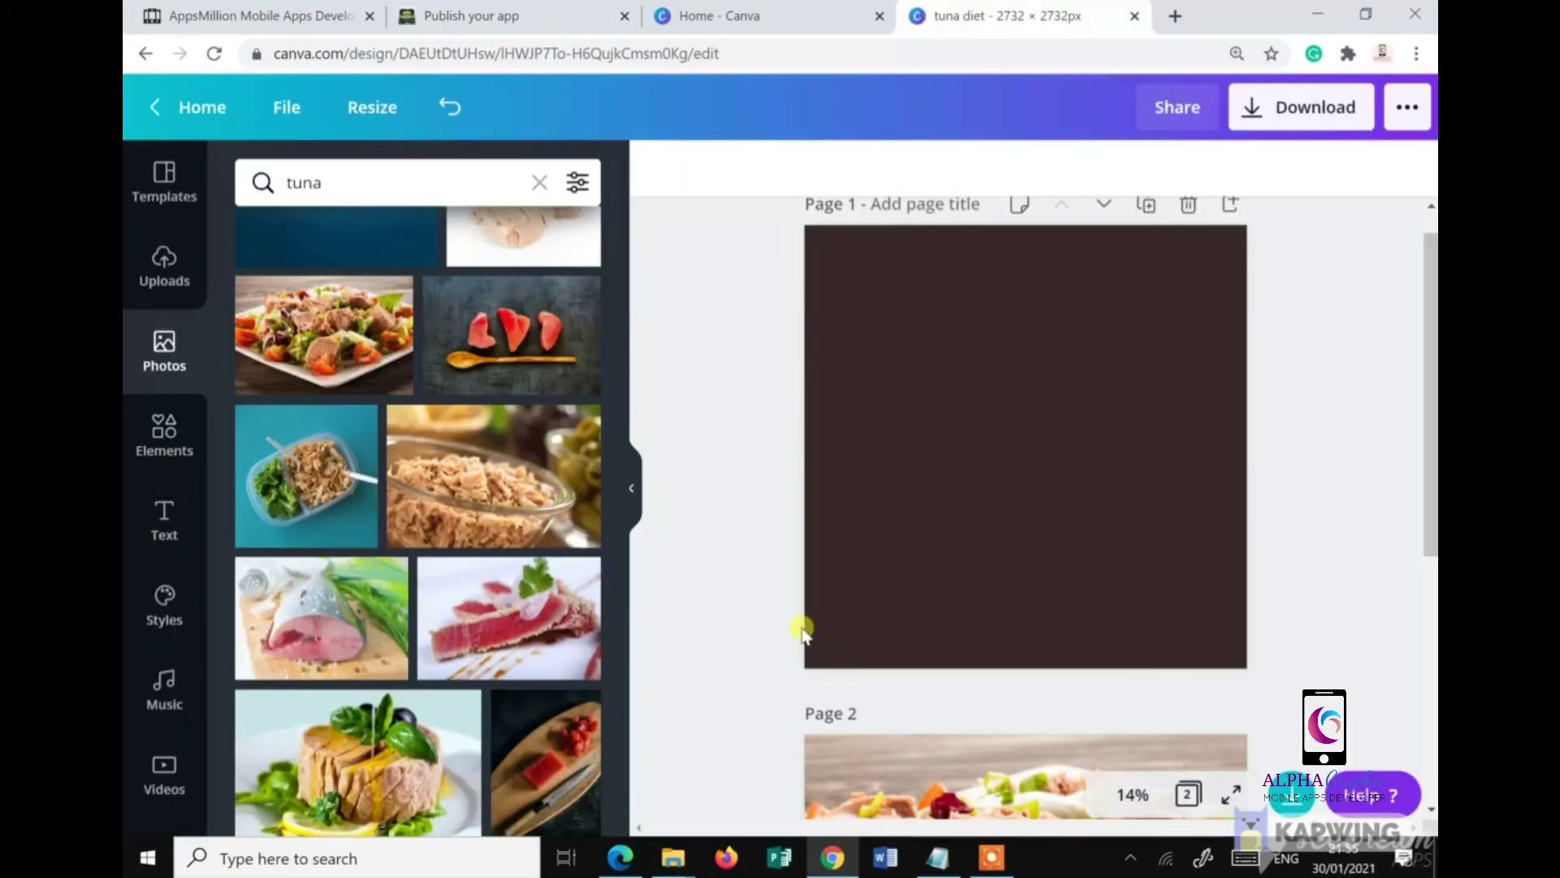
pyautogui.scroll(-5, 894, 528)
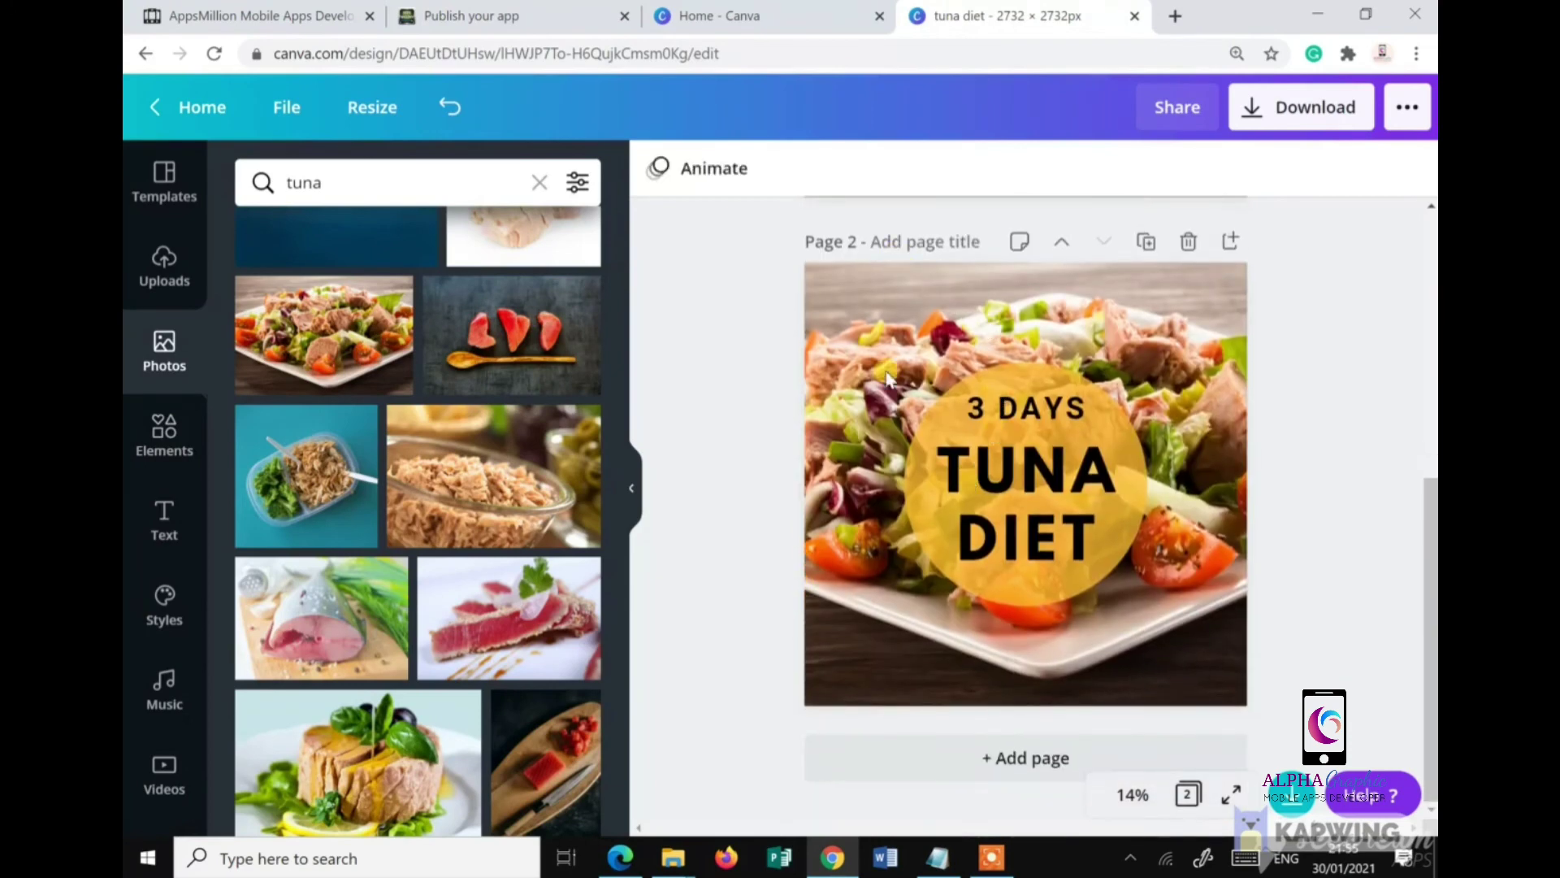
pyautogui.click(902, 707)
pyautogui.click(484, 17)
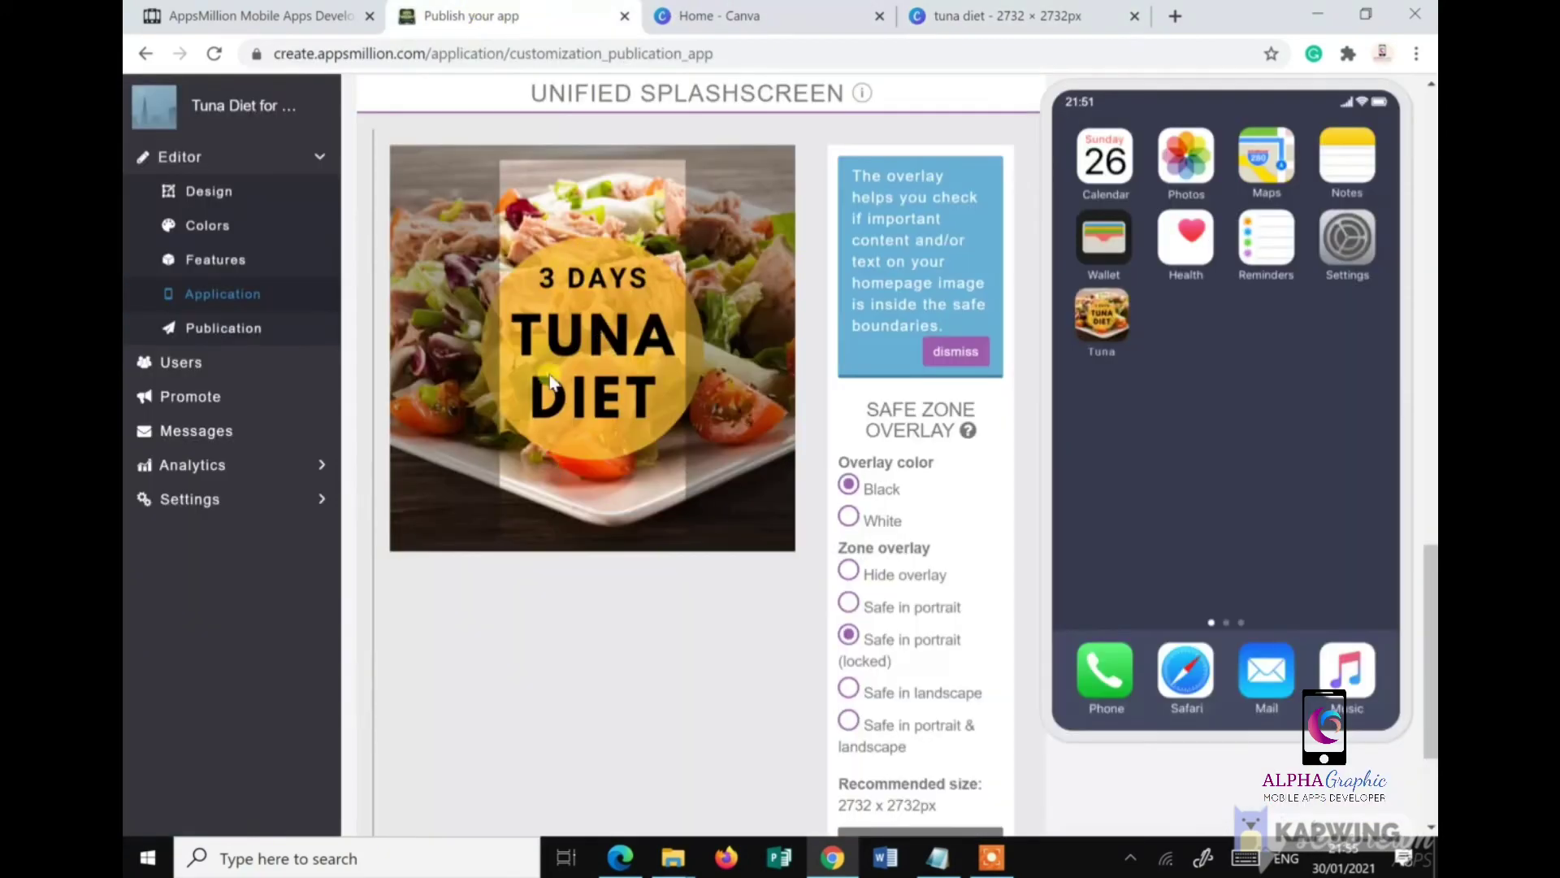
# Step: Start the 128 x 128 Android push icon upload and find the a-tunadiet folder through the Desktop's appsmillion backup app files folder, searching for "tuna"
pyautogui.scroll(5, 651, 650)
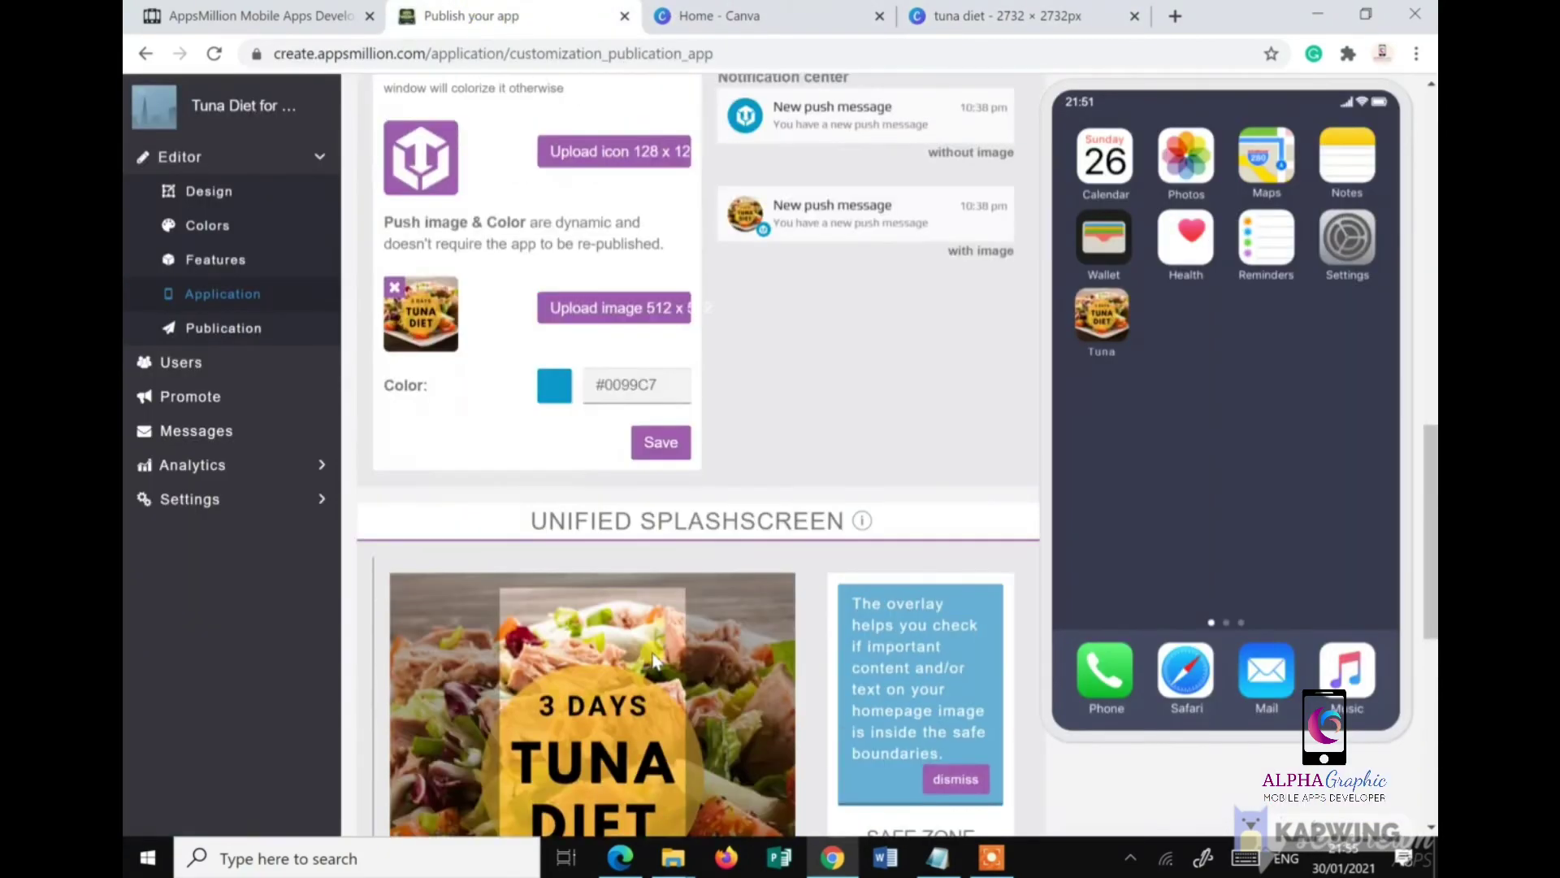
pyautogui.scroll(-6, 652, 652)
pyautogui.scroll(8, 651, 651)
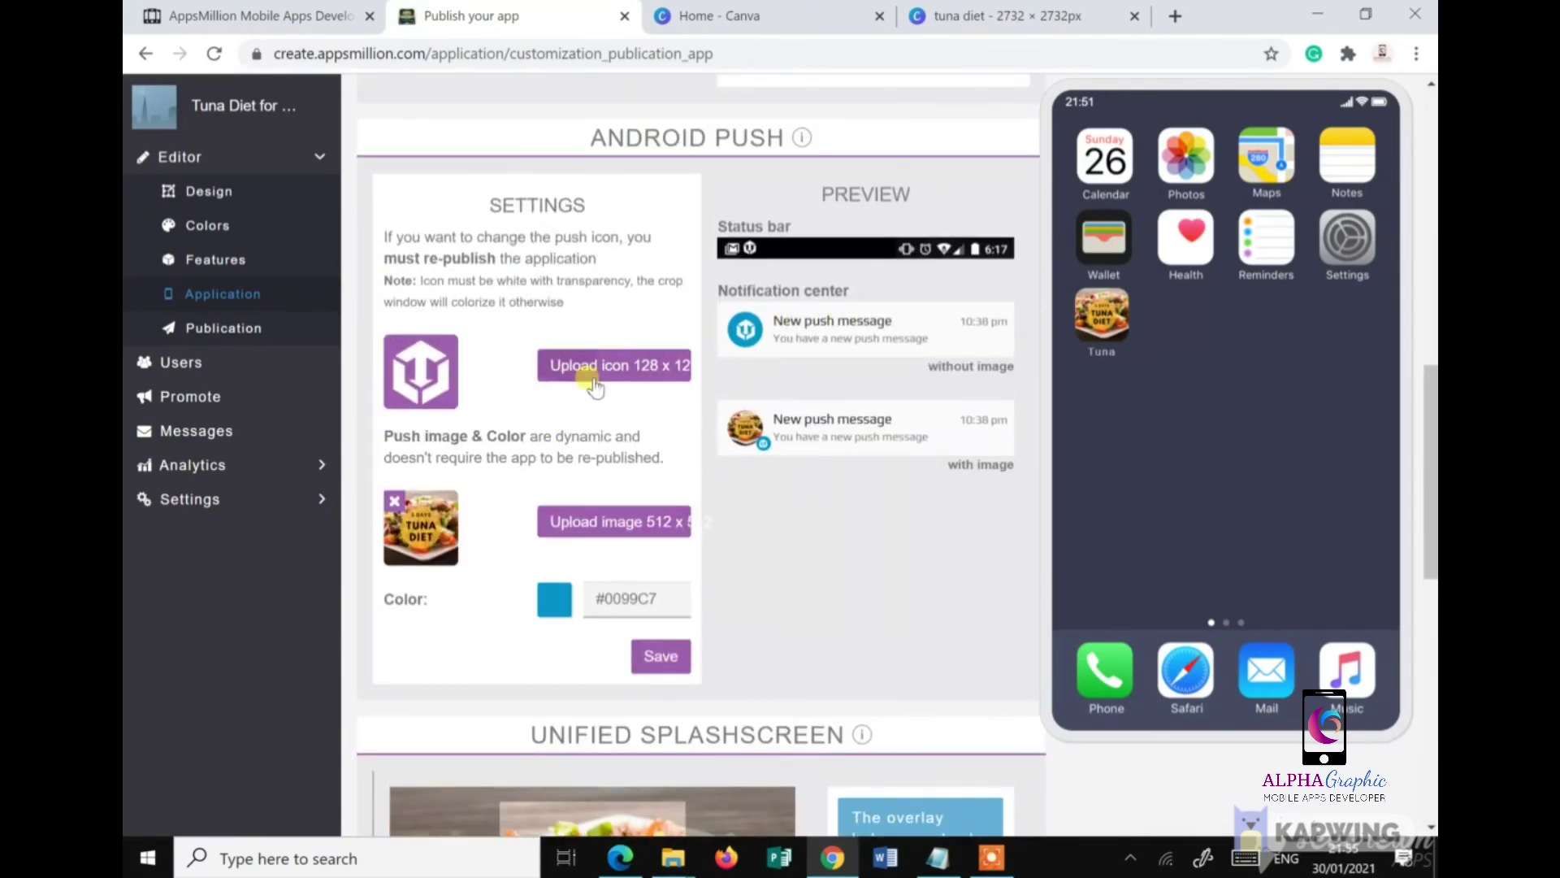
pyautogui.click(606, 366)
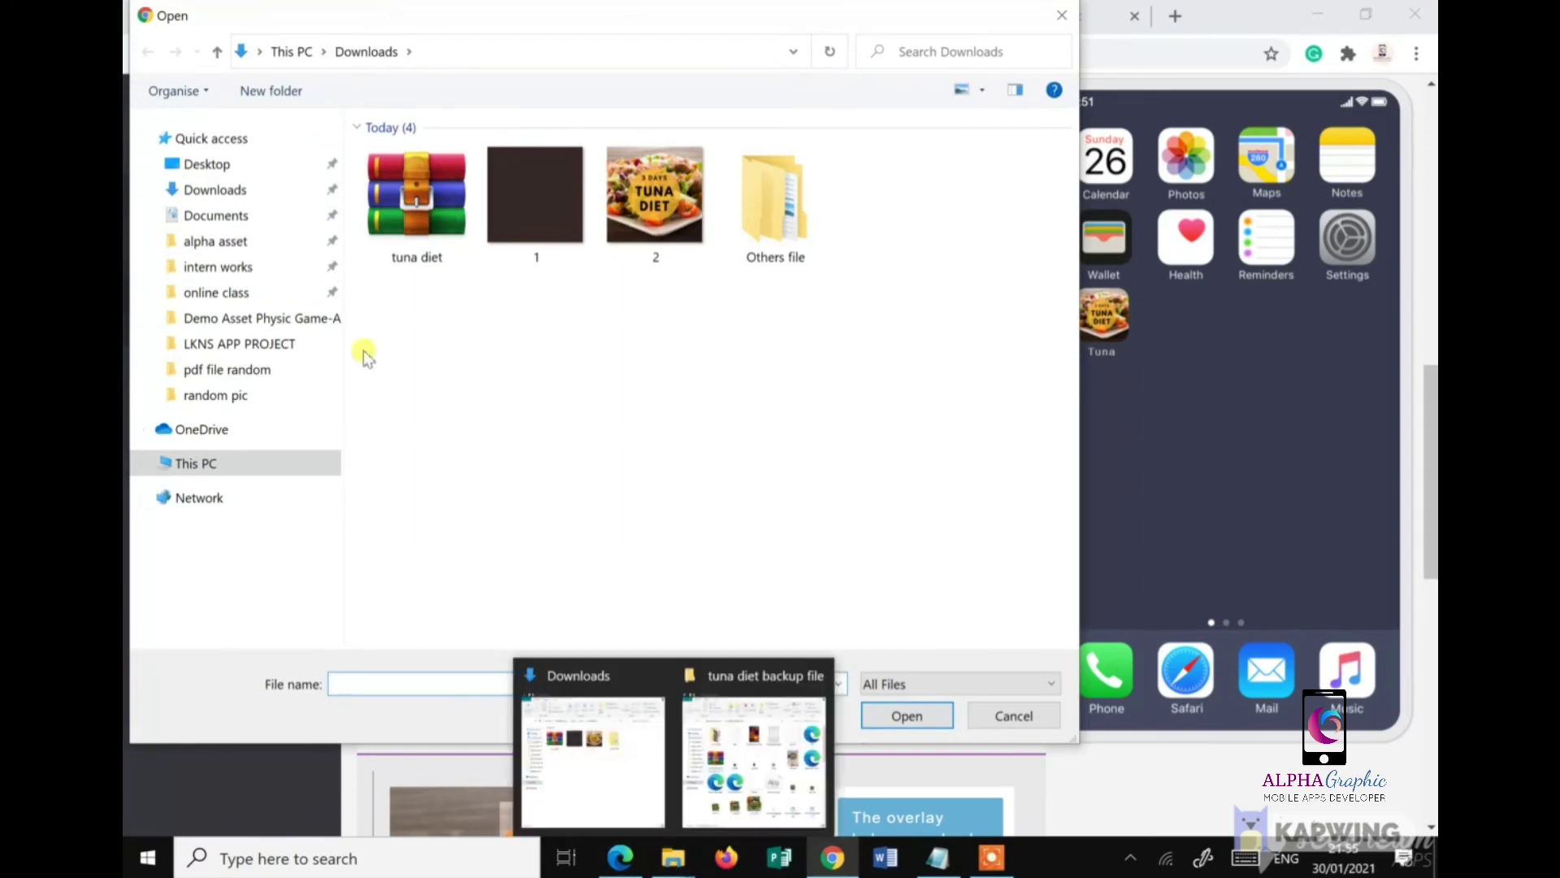
pyautogui.click(218, 169)
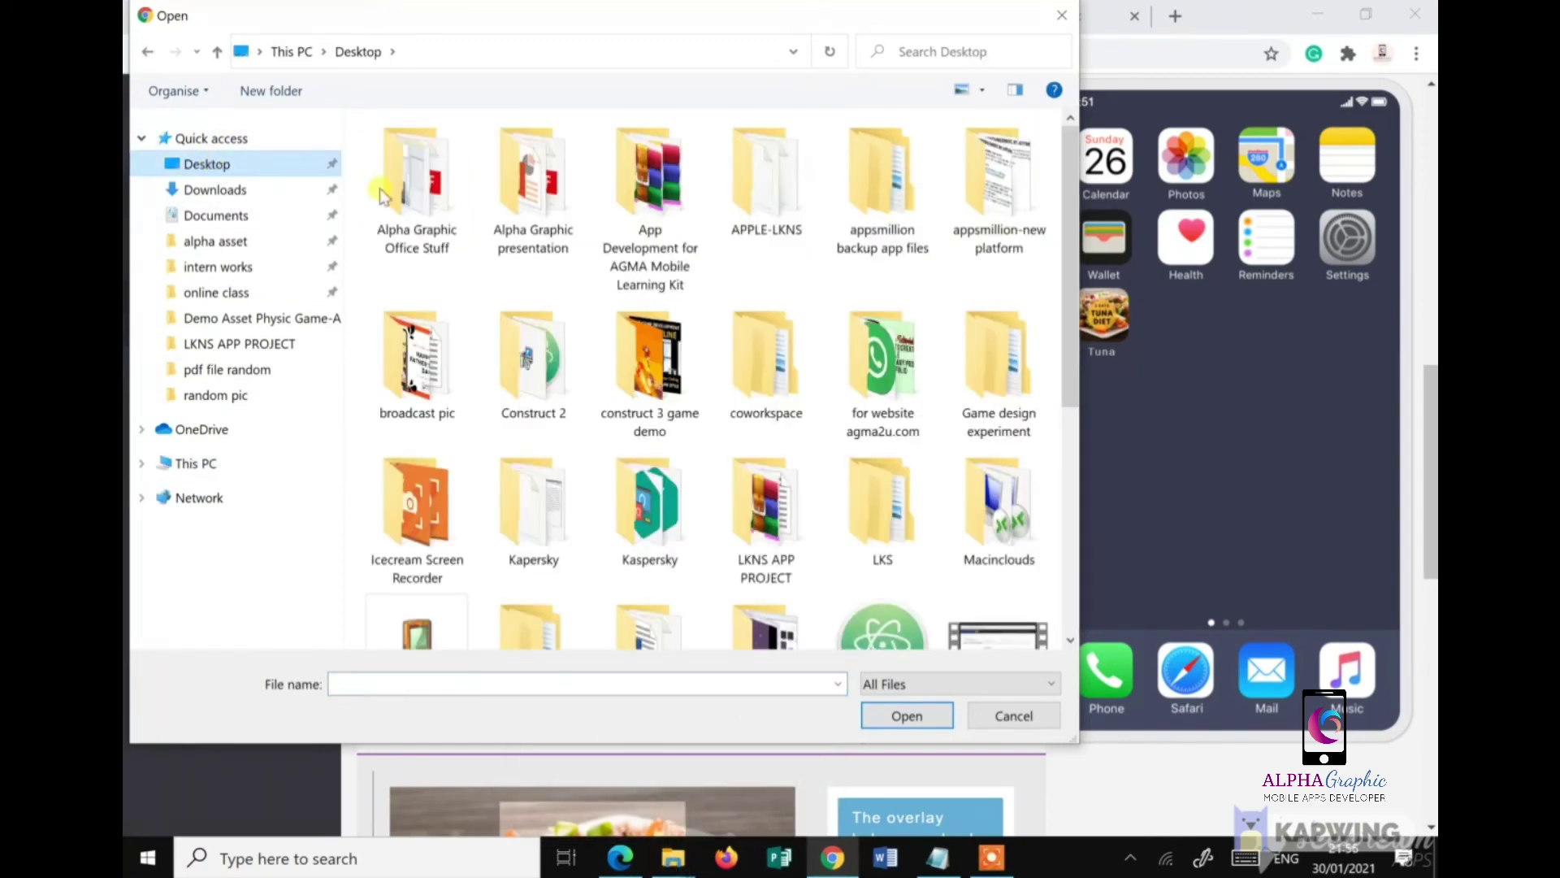
pyautogui.click(871, 237)
pyautogui.doubleClick(871, 237)
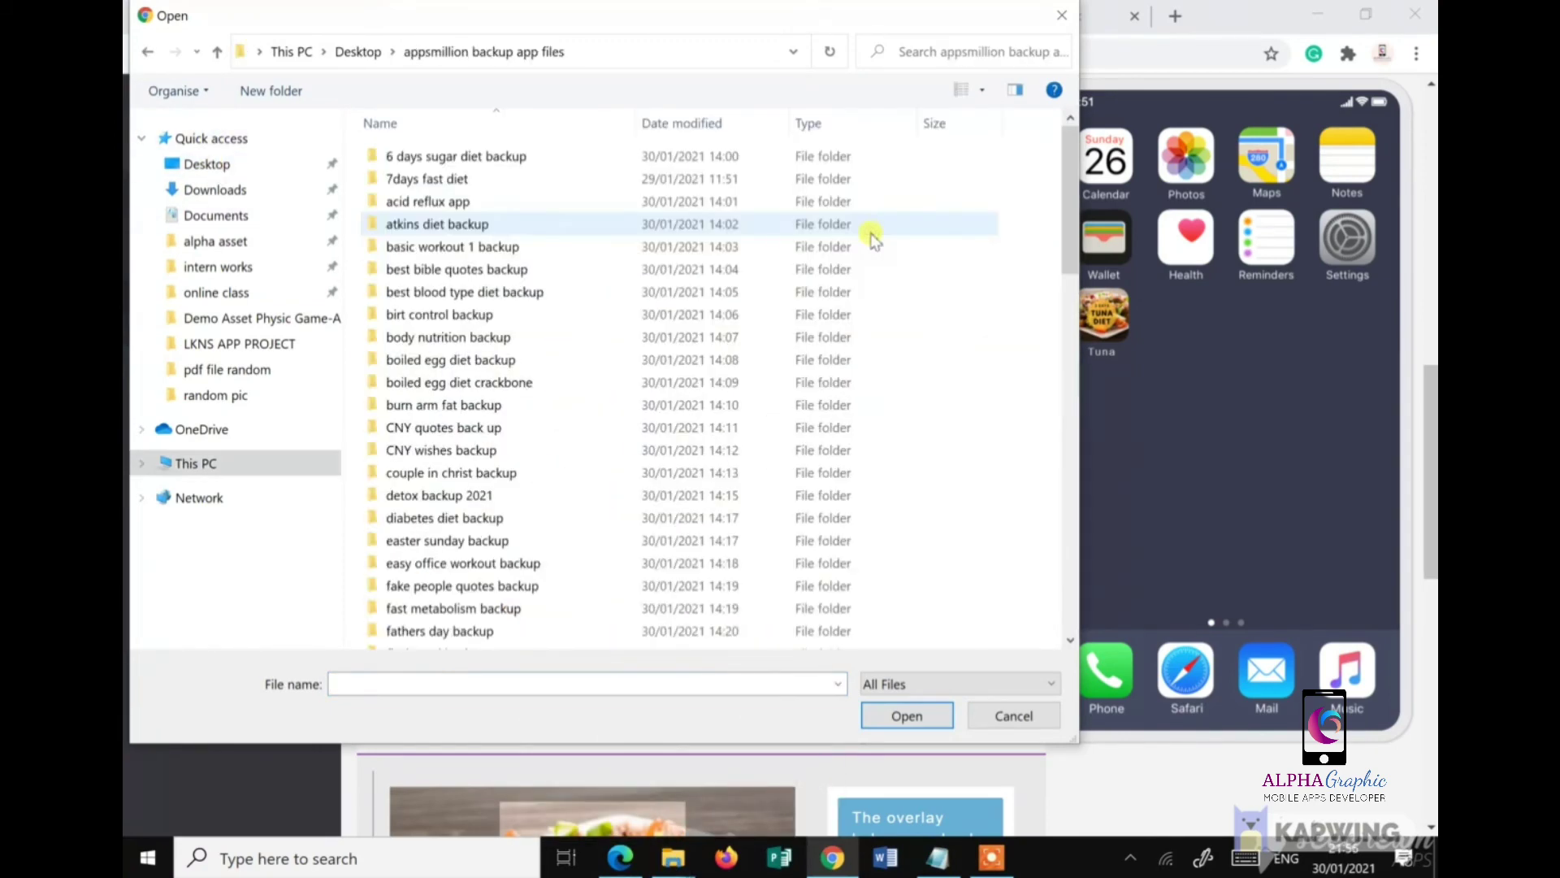
pyautogui.click(988, 49)
pyautogui.write('t')
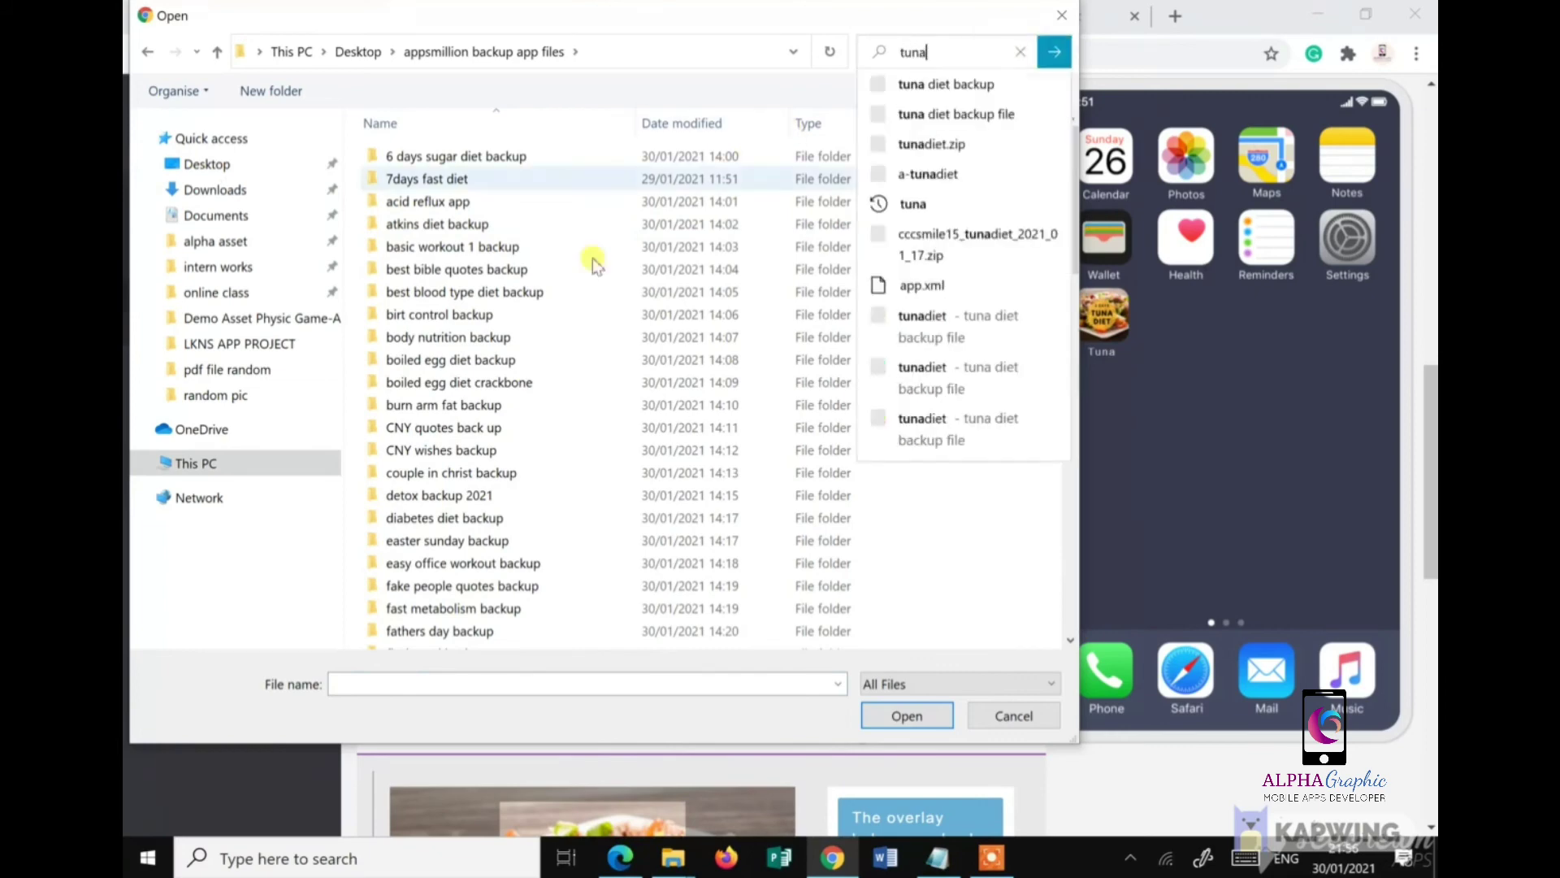
pyautogui.click(1010, 114)
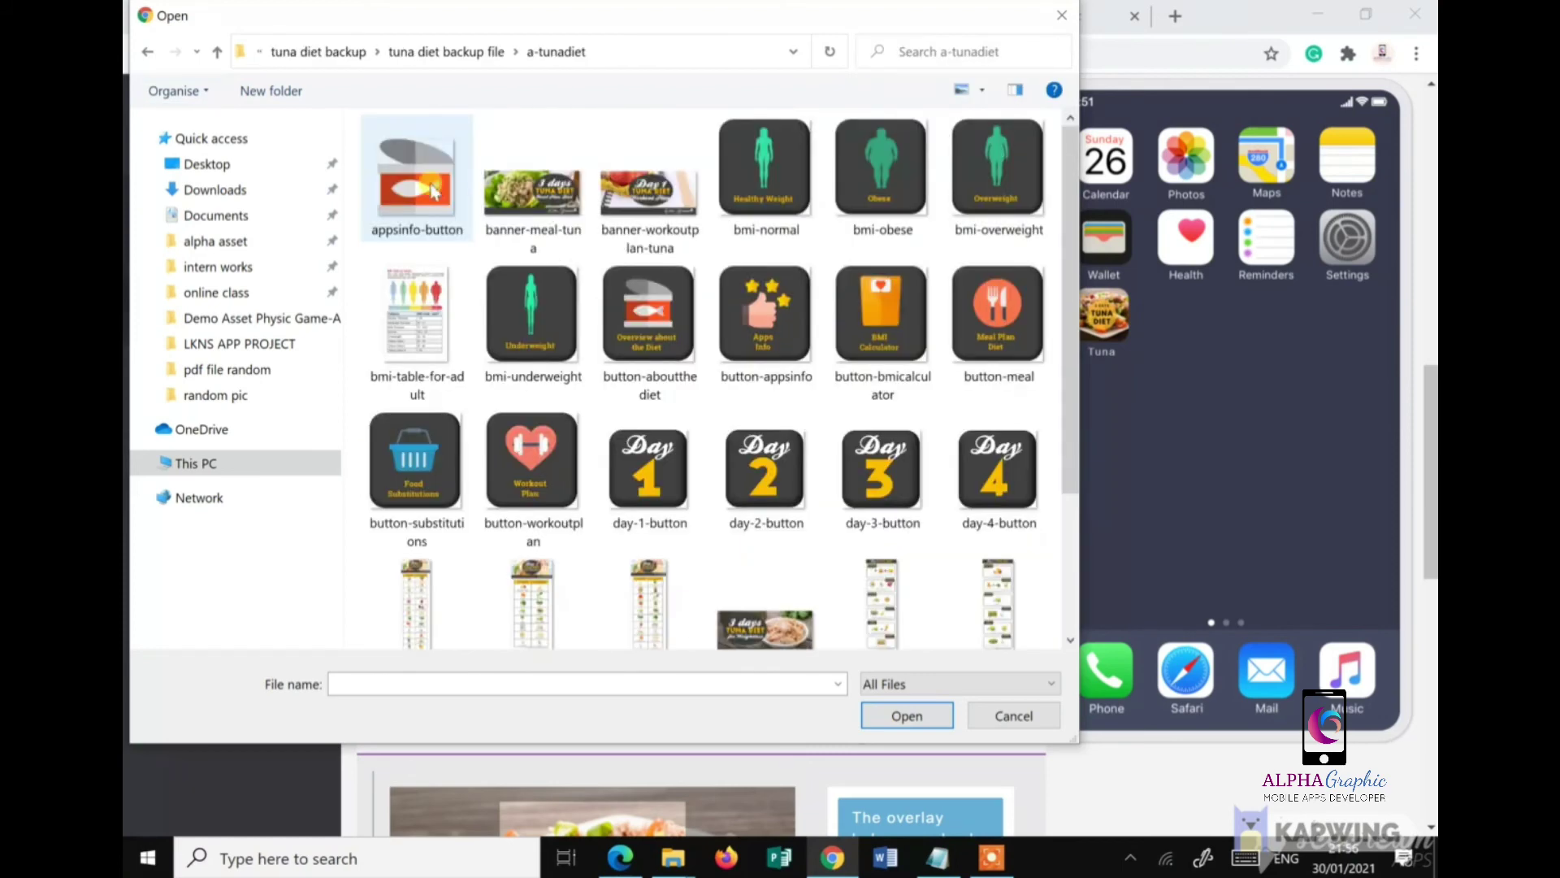
# Step: Upload the appsinfo-button image as the Android push icon and accept the suggested crop
pyautogui.click(414, 174)
pyautogui.click(902, 715)
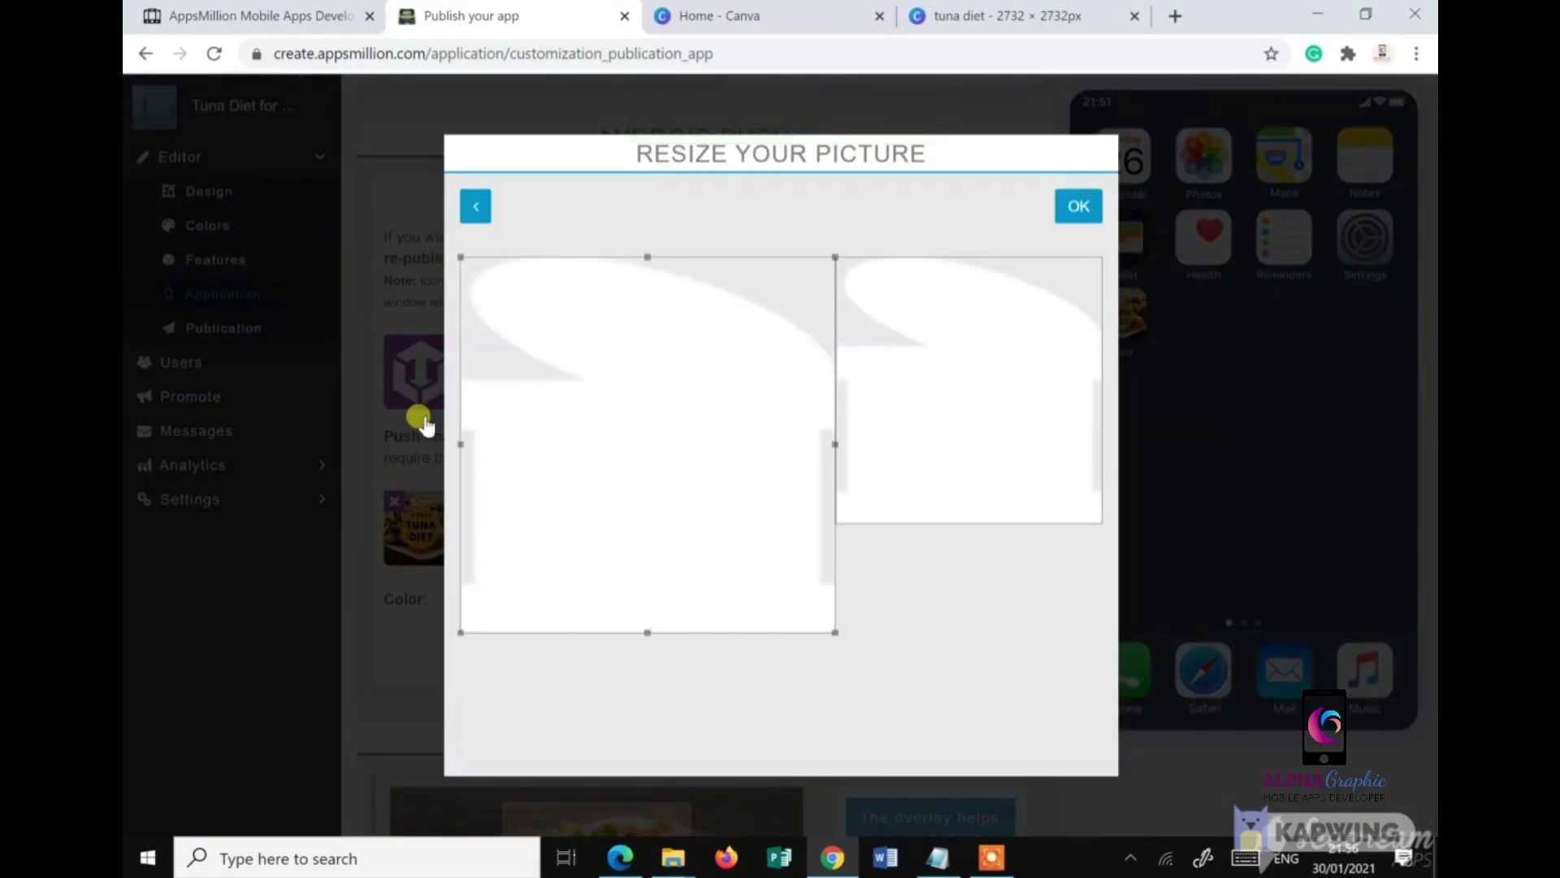
pyautogui.click(1079, 207)
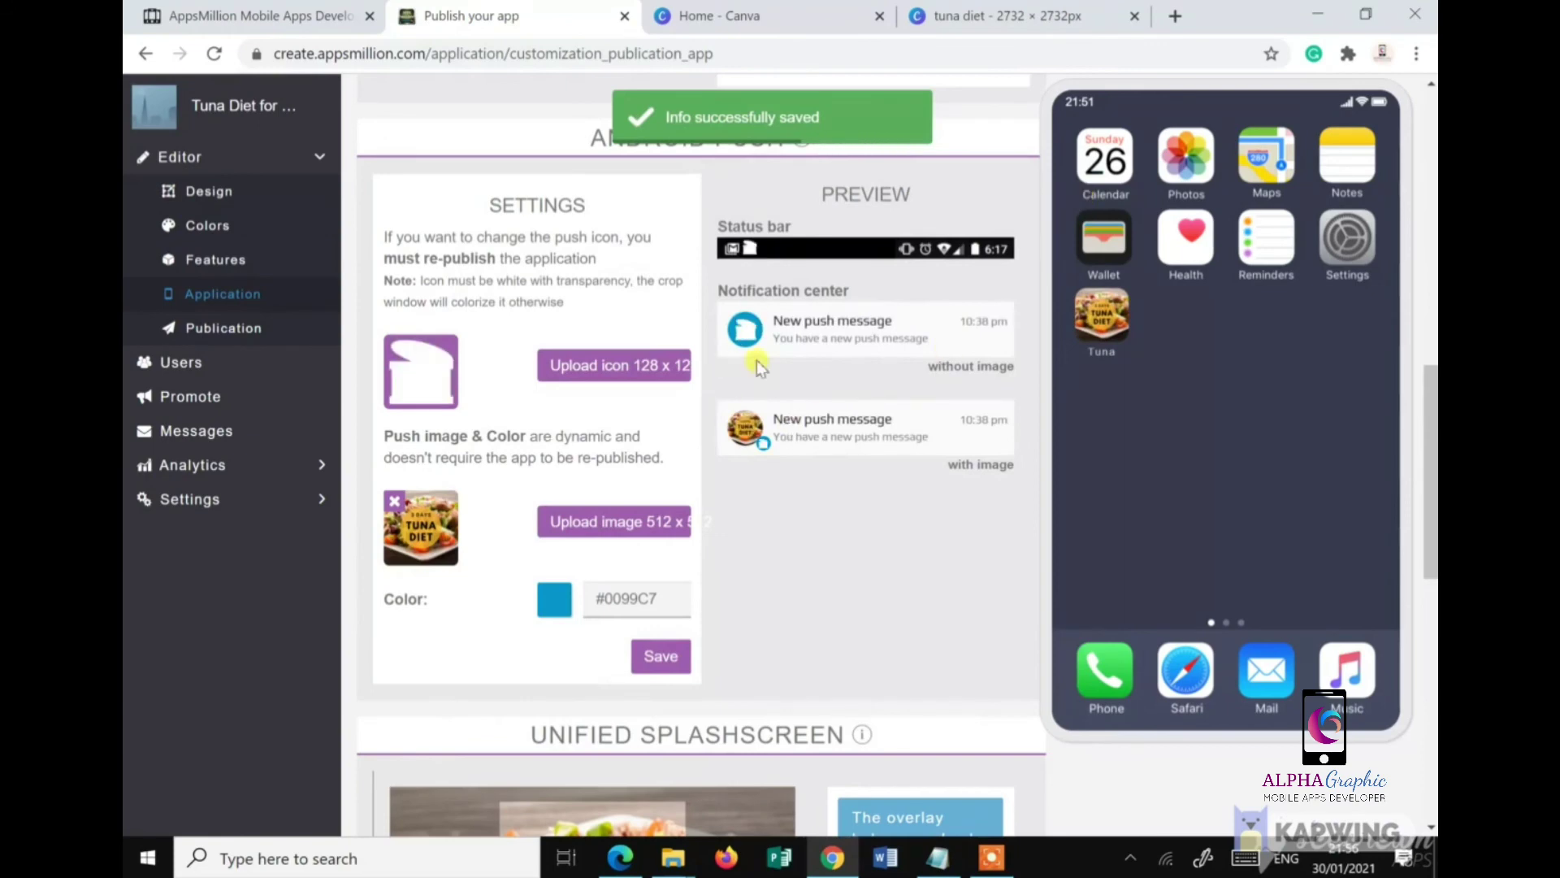
# Step: Change the Android push color to the near-black #021014
pyautogui.click(561, 601)
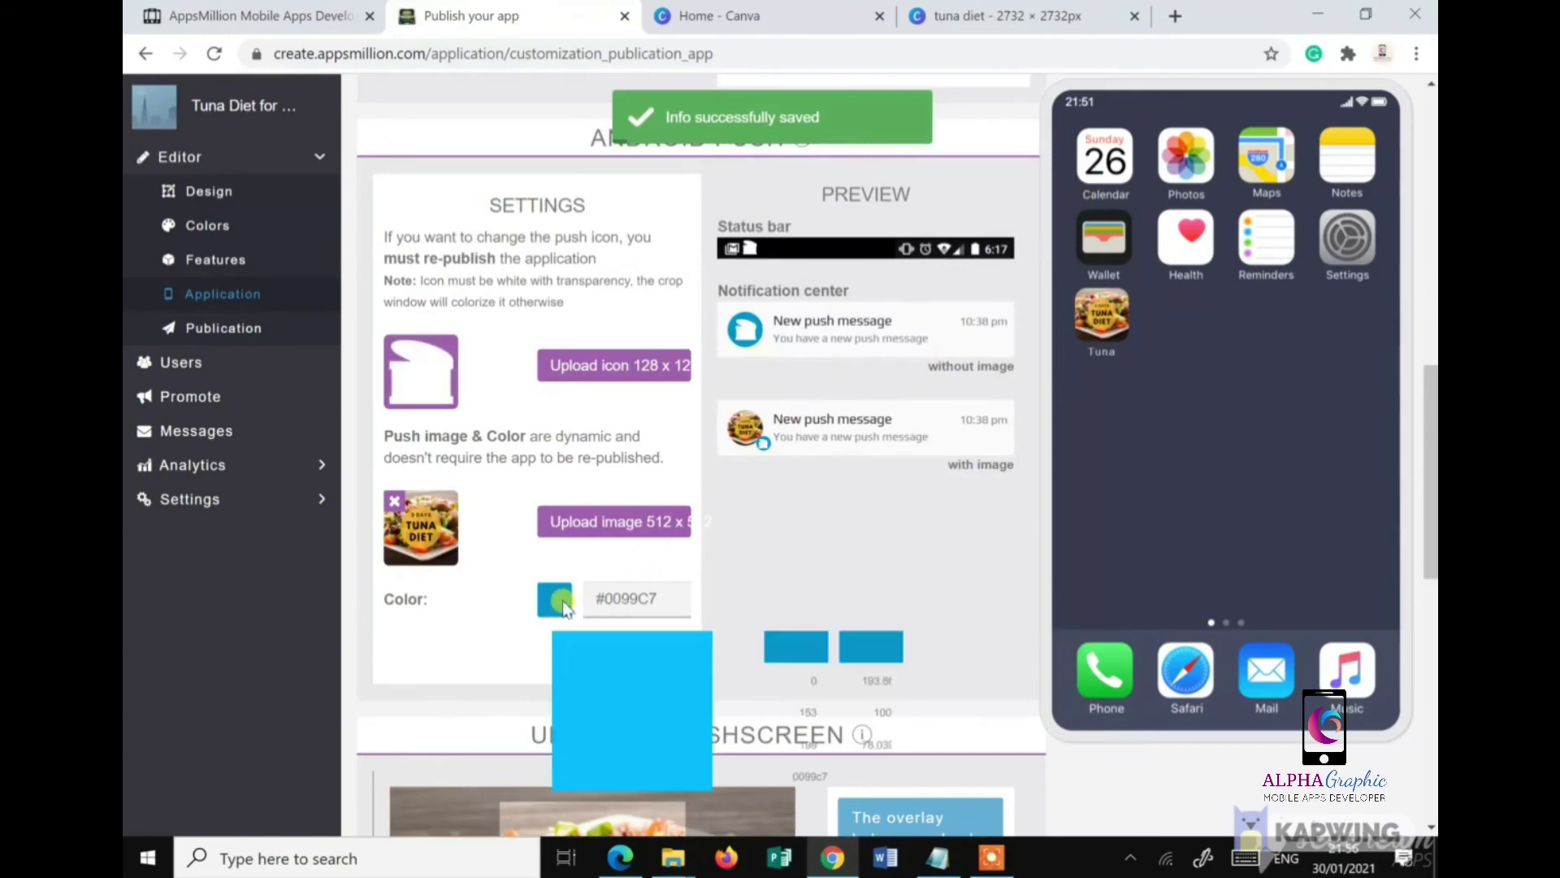
pyautogui.moveTo(695, 743); pyautogui.dragTo(697, 778)
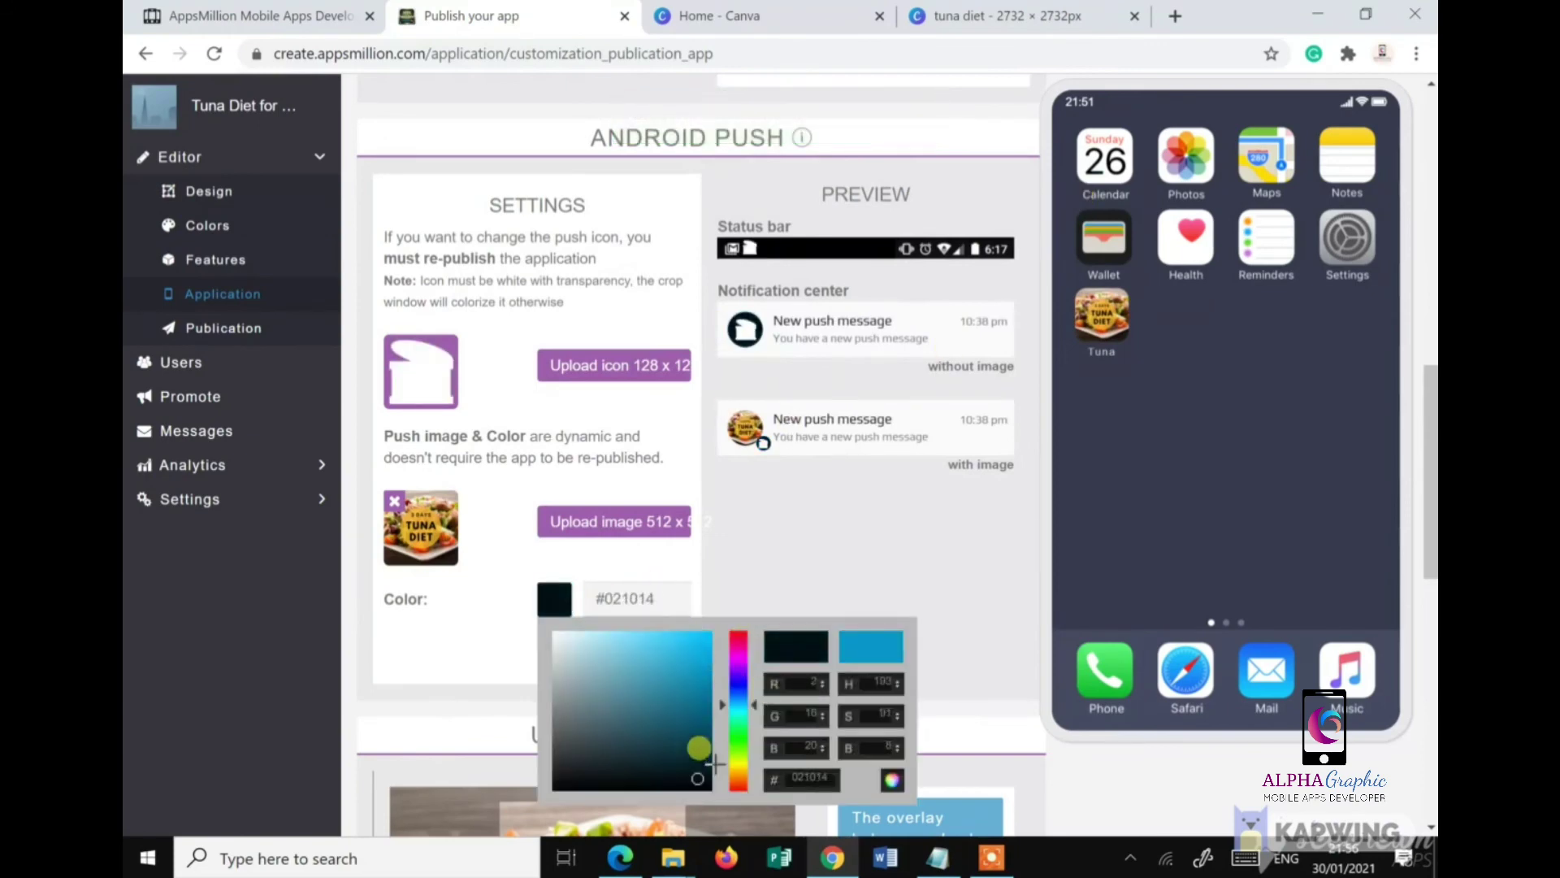
pyautogui.scroll(-1, 894, 619)
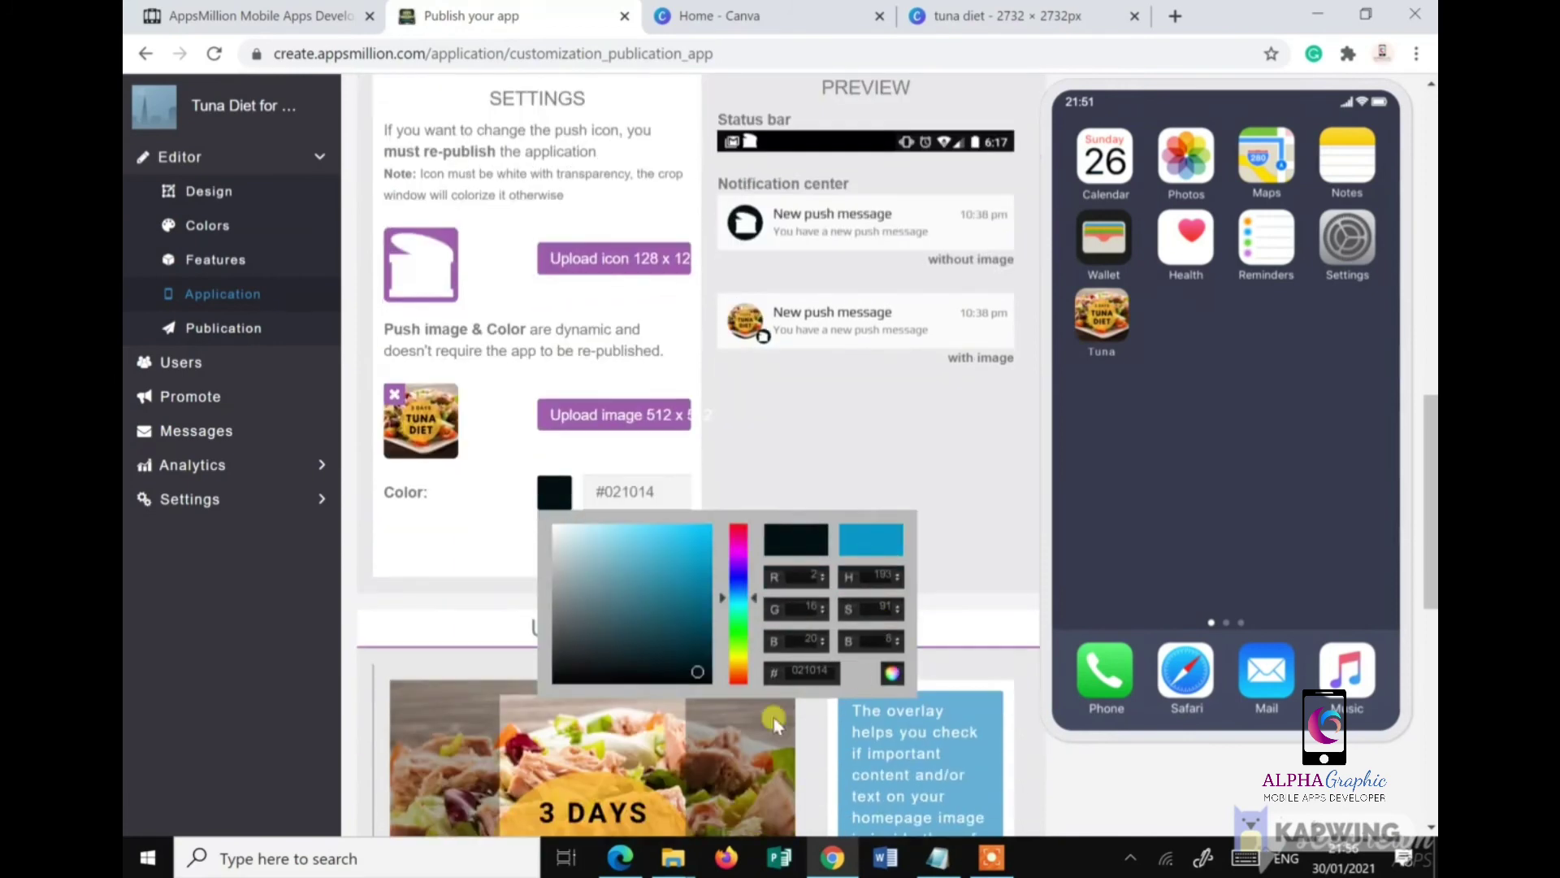
pyautogui.click(851, 457)
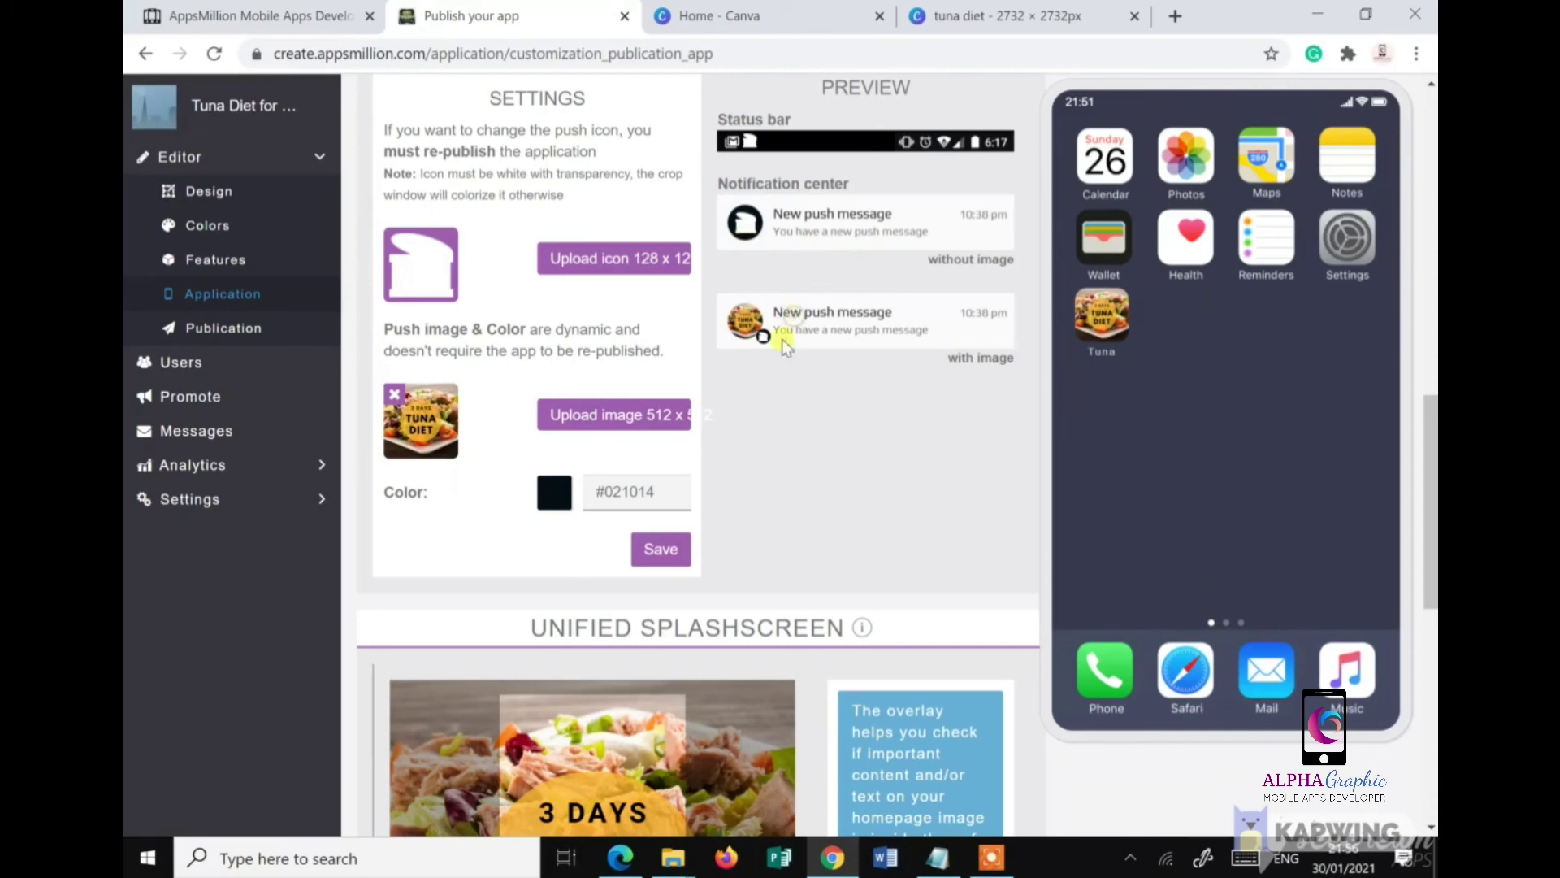
# Step: Review the Android push and splashscreen settings, and save the application's general information
pyautogui.scroll(2, 805, 419)
pyautogui.scroll(-8, 742, 523)
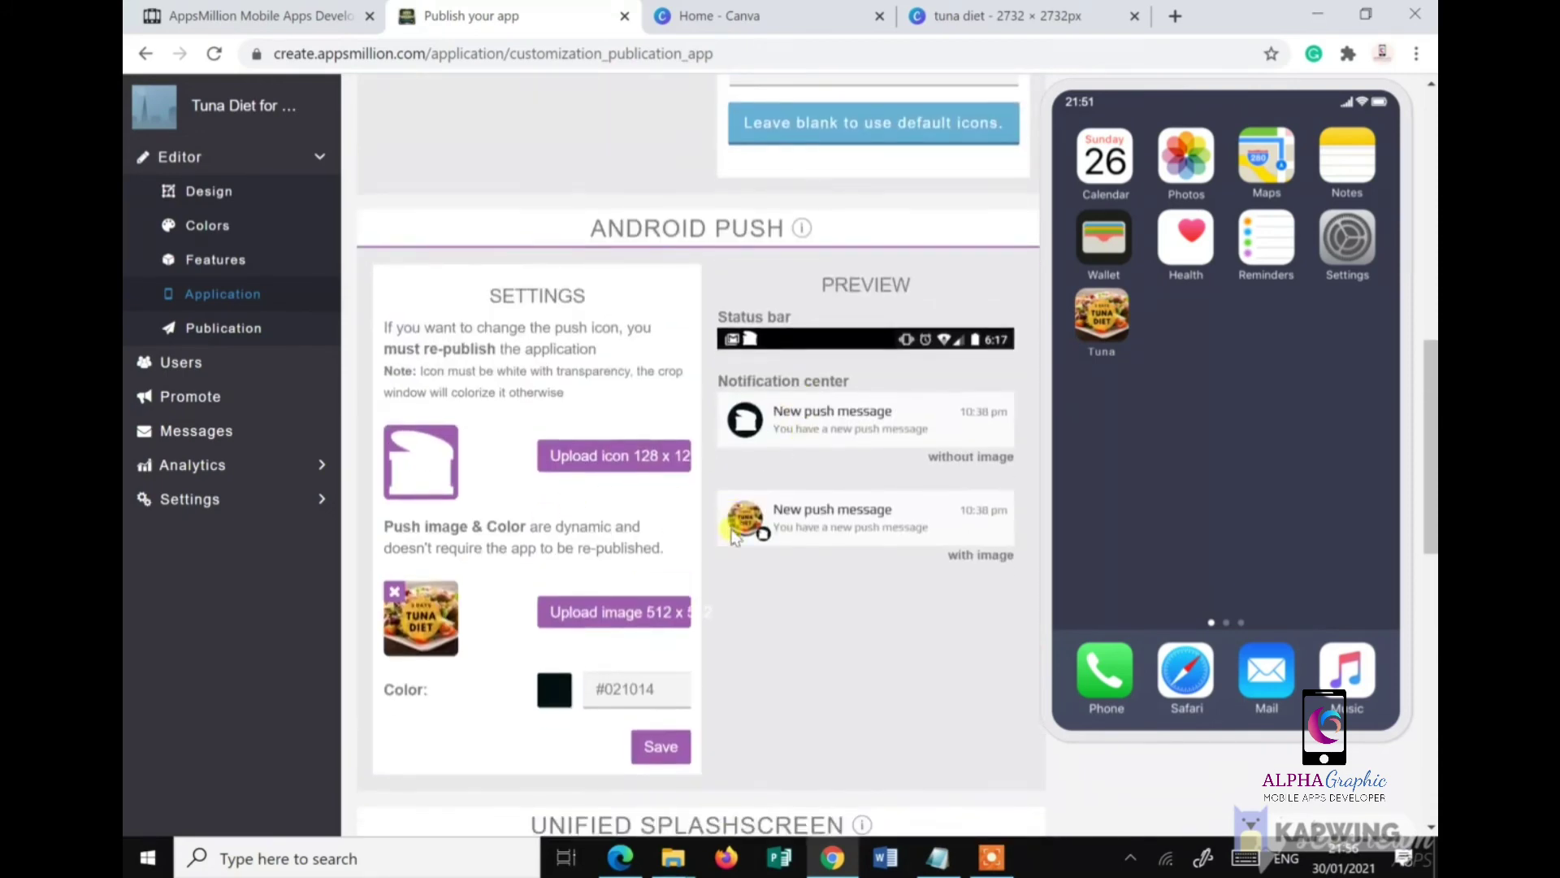
pyautogui.scroll(8, 863, 543)
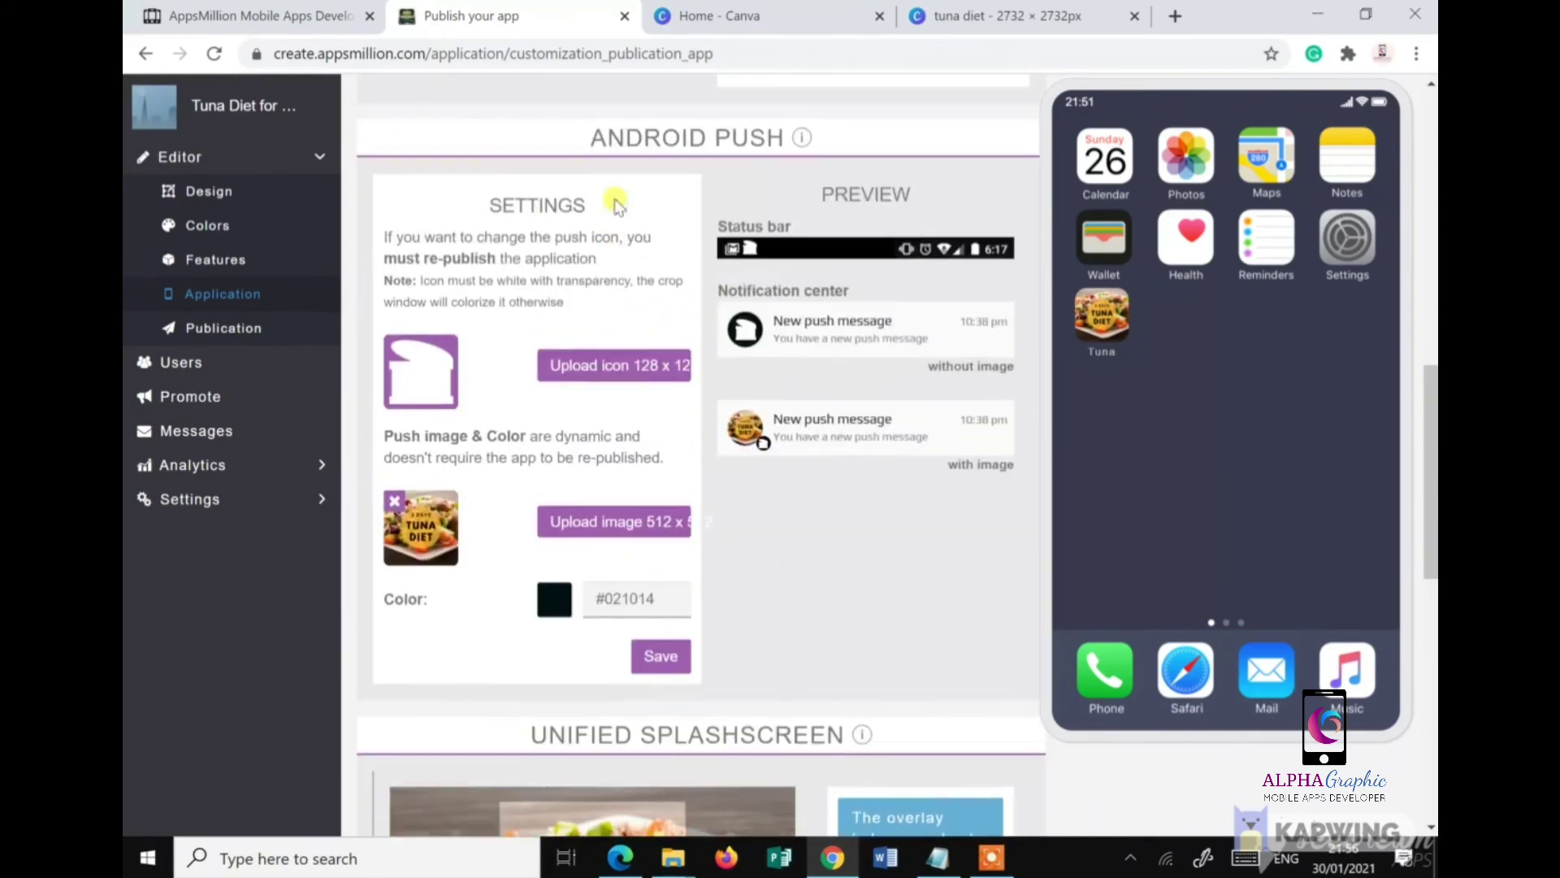
pyautogui.scroll(-7, 829, 646)
pyautogui.scroll(-2, 833, 650)
pyautogui.scroll(12, 835, 642)
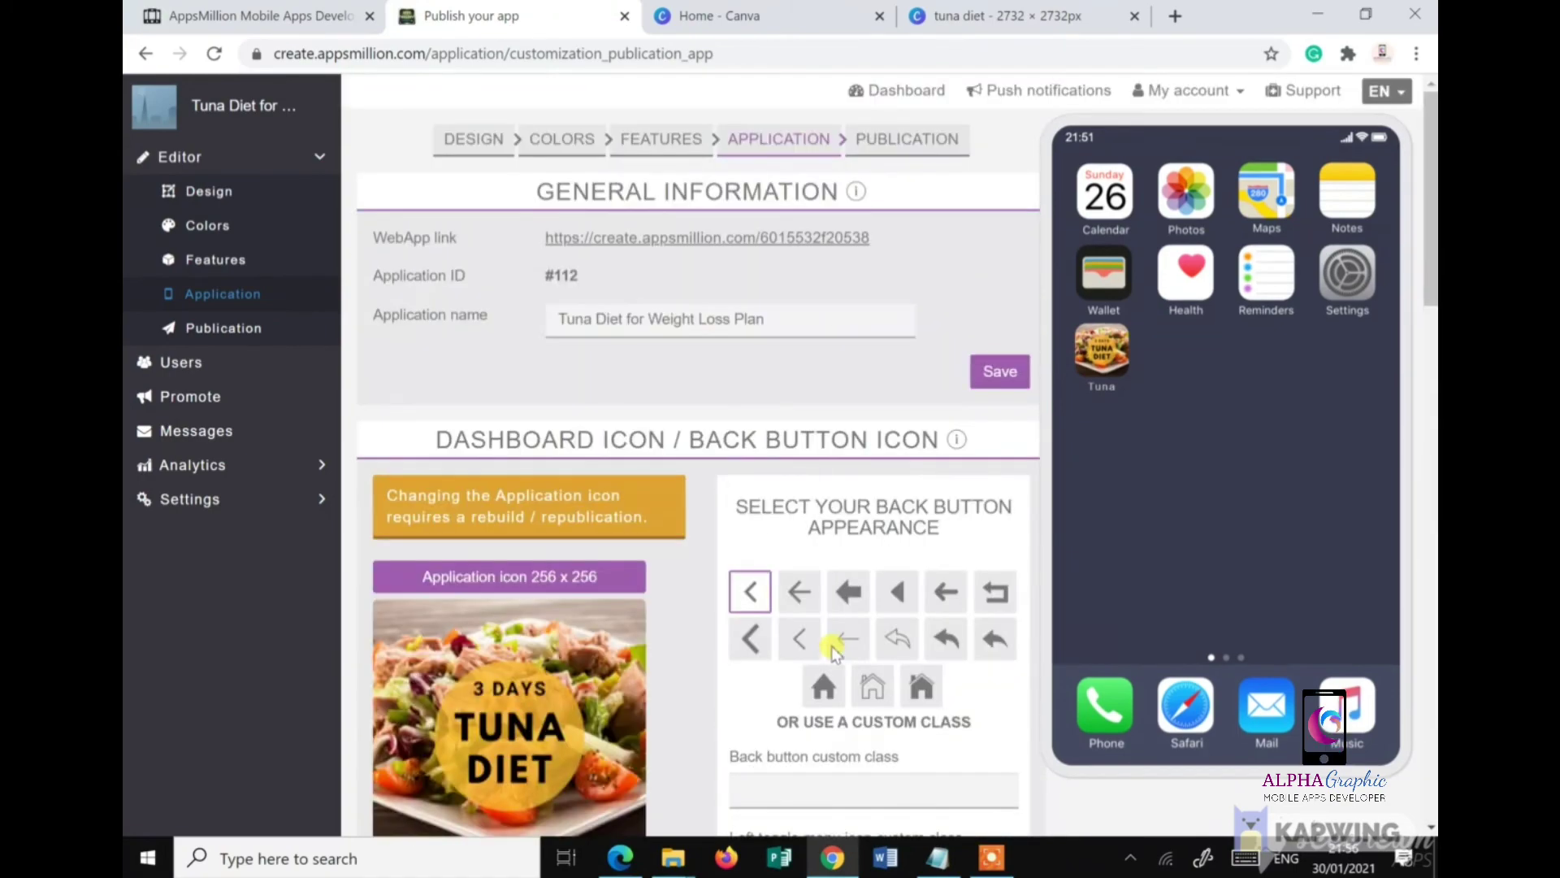
pyautogui.click(1016, 376)
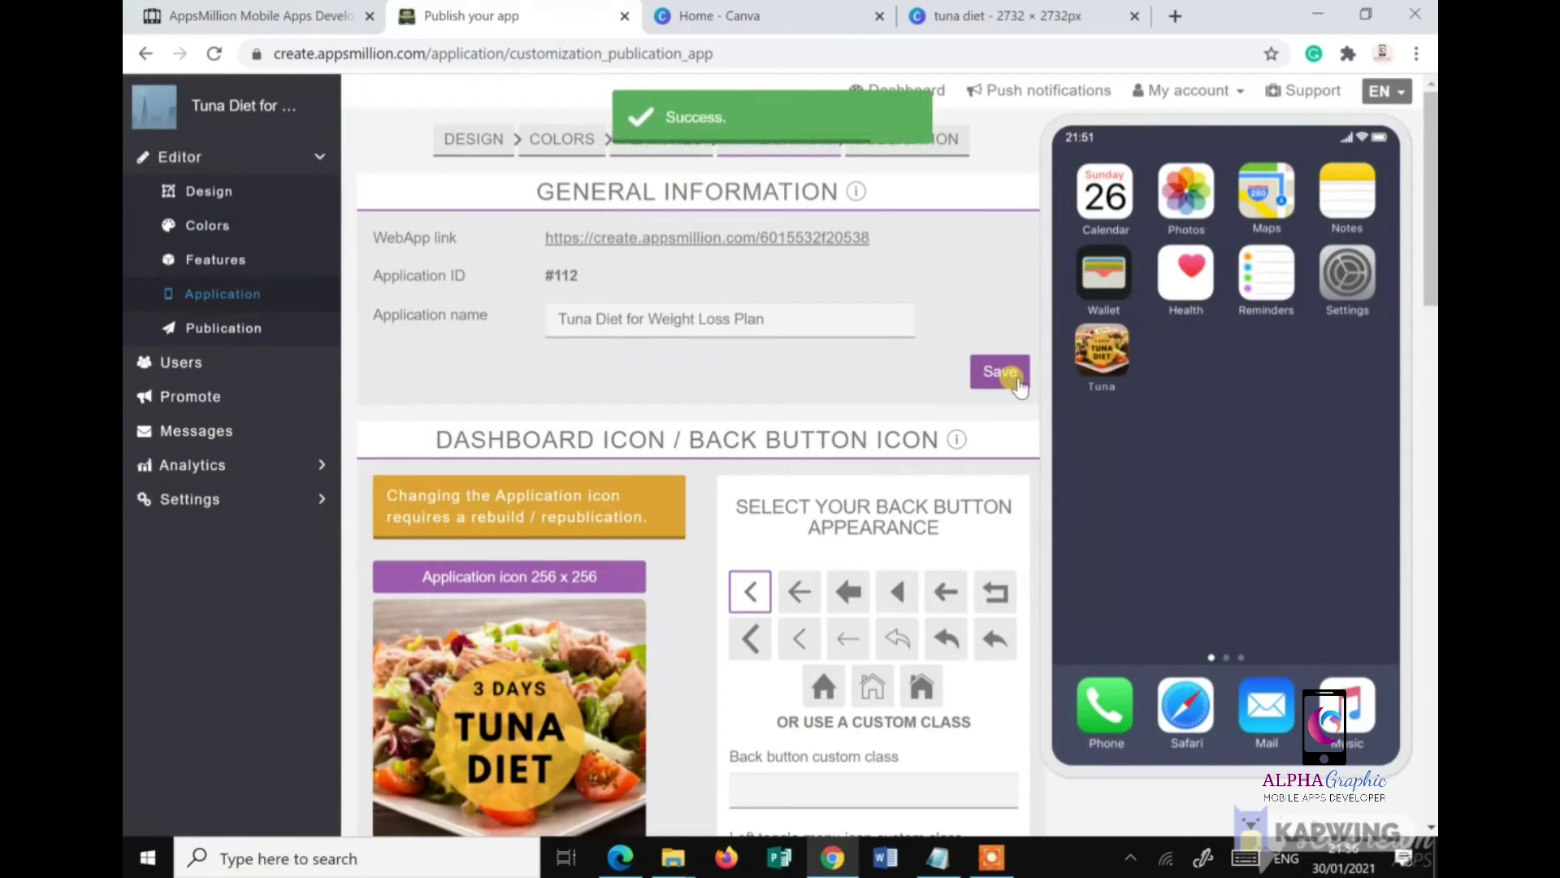
# Step: Go to the publication settings and select the whole package name for editing
pyautogui.click(895, 154)
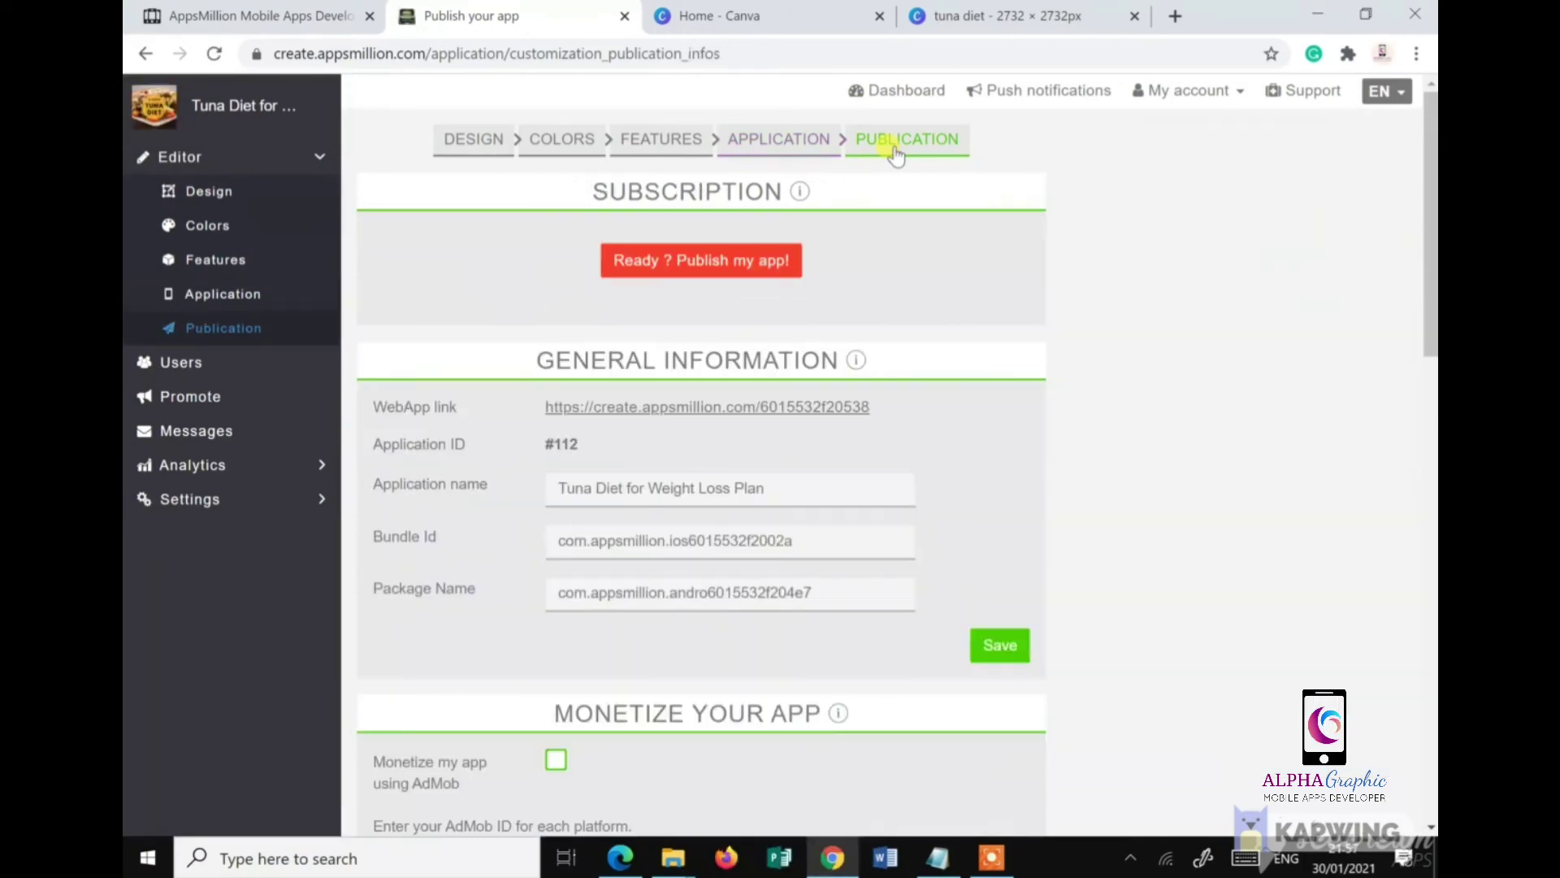
pyautogui.scroll(-1, 764, 533)
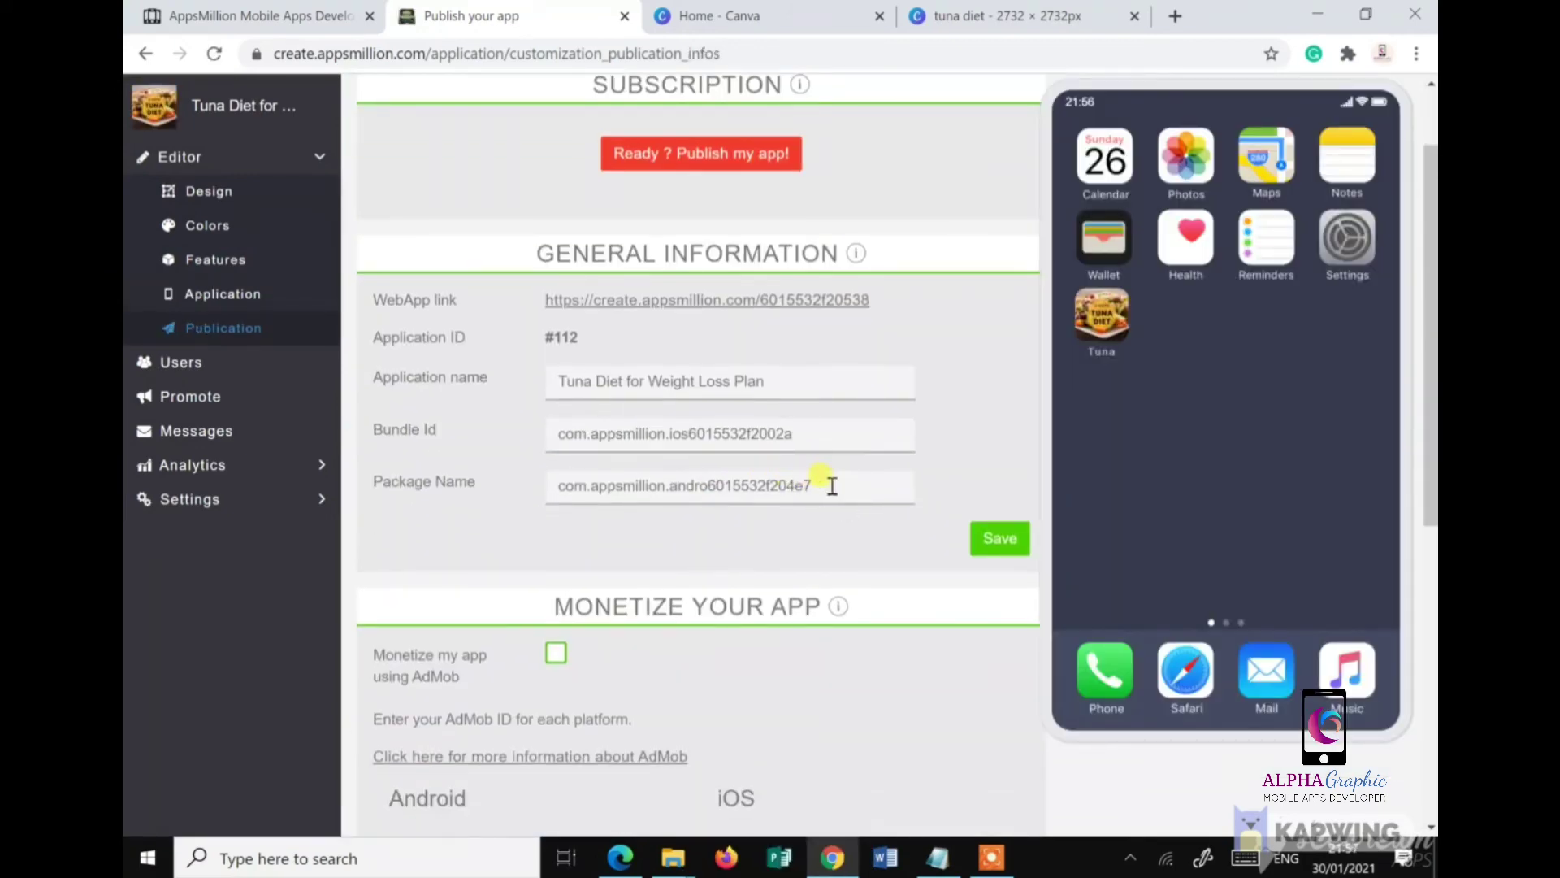
pyautogui.moveTo(832, 485); pyautogui.dragTo(542, 490)
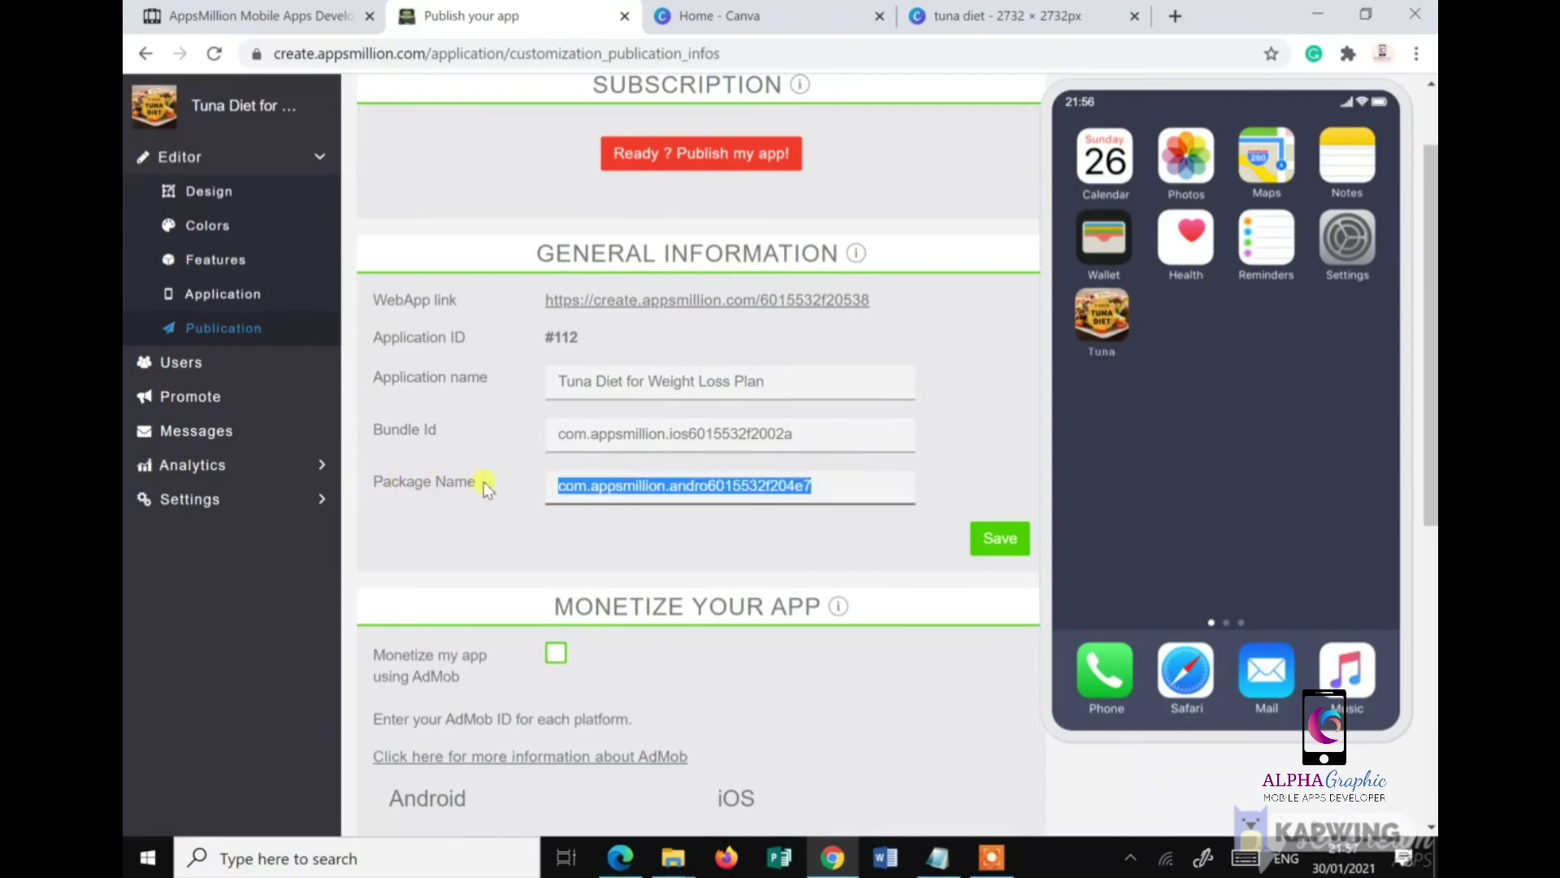
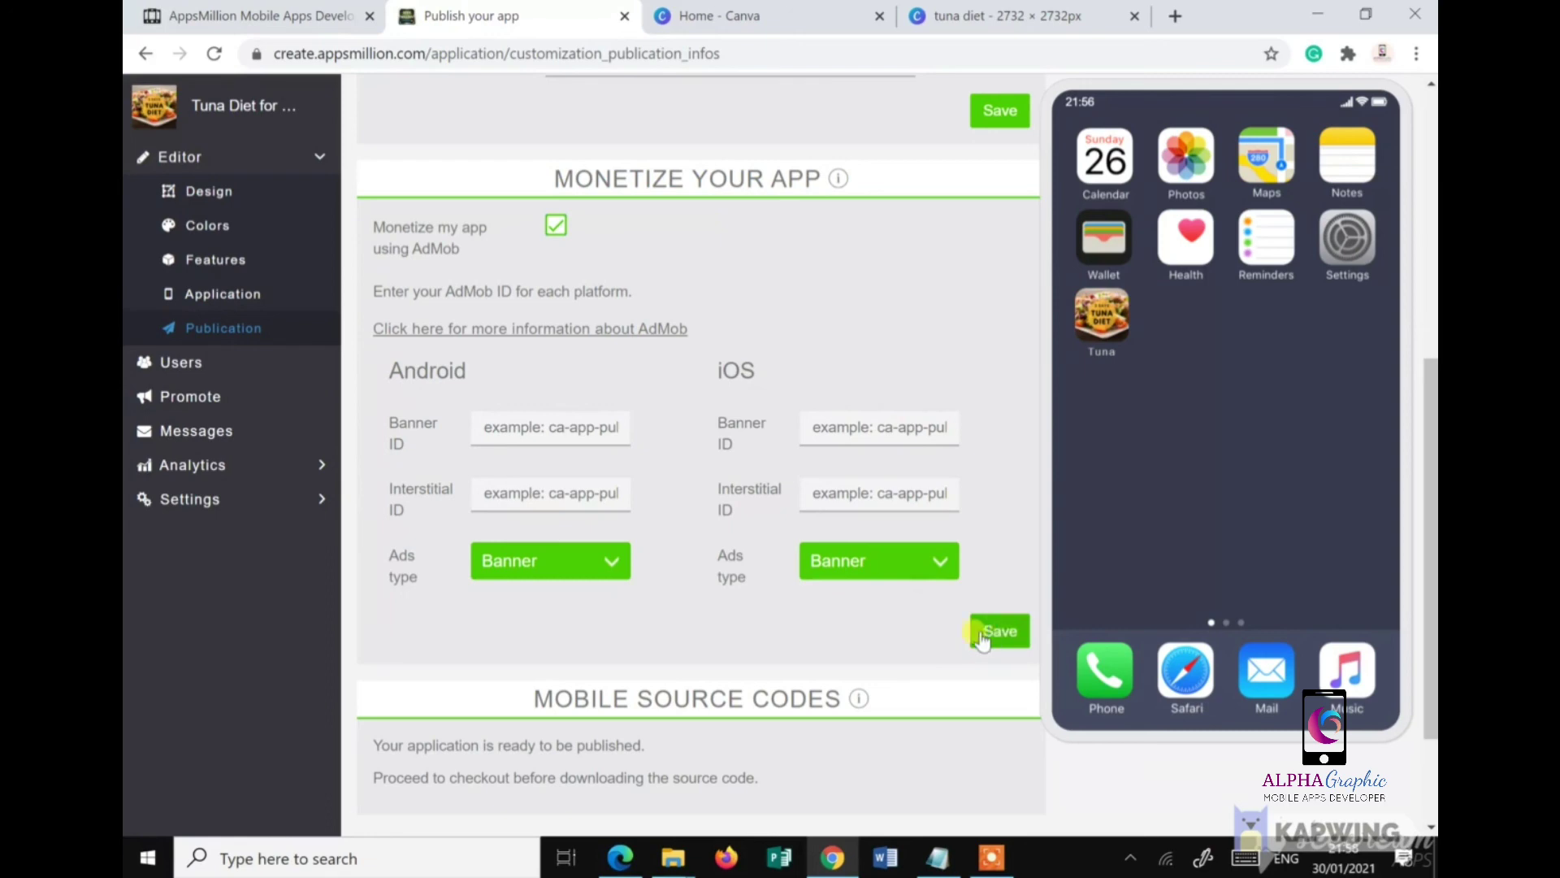
# Step: Set the bundle ID and package name to com.cleoscorpion.tunadietforweightlossplan and save the general information
pyautogui.scroll(-2, 538, 592)
pyautogui.scroll(8, 679, 624)
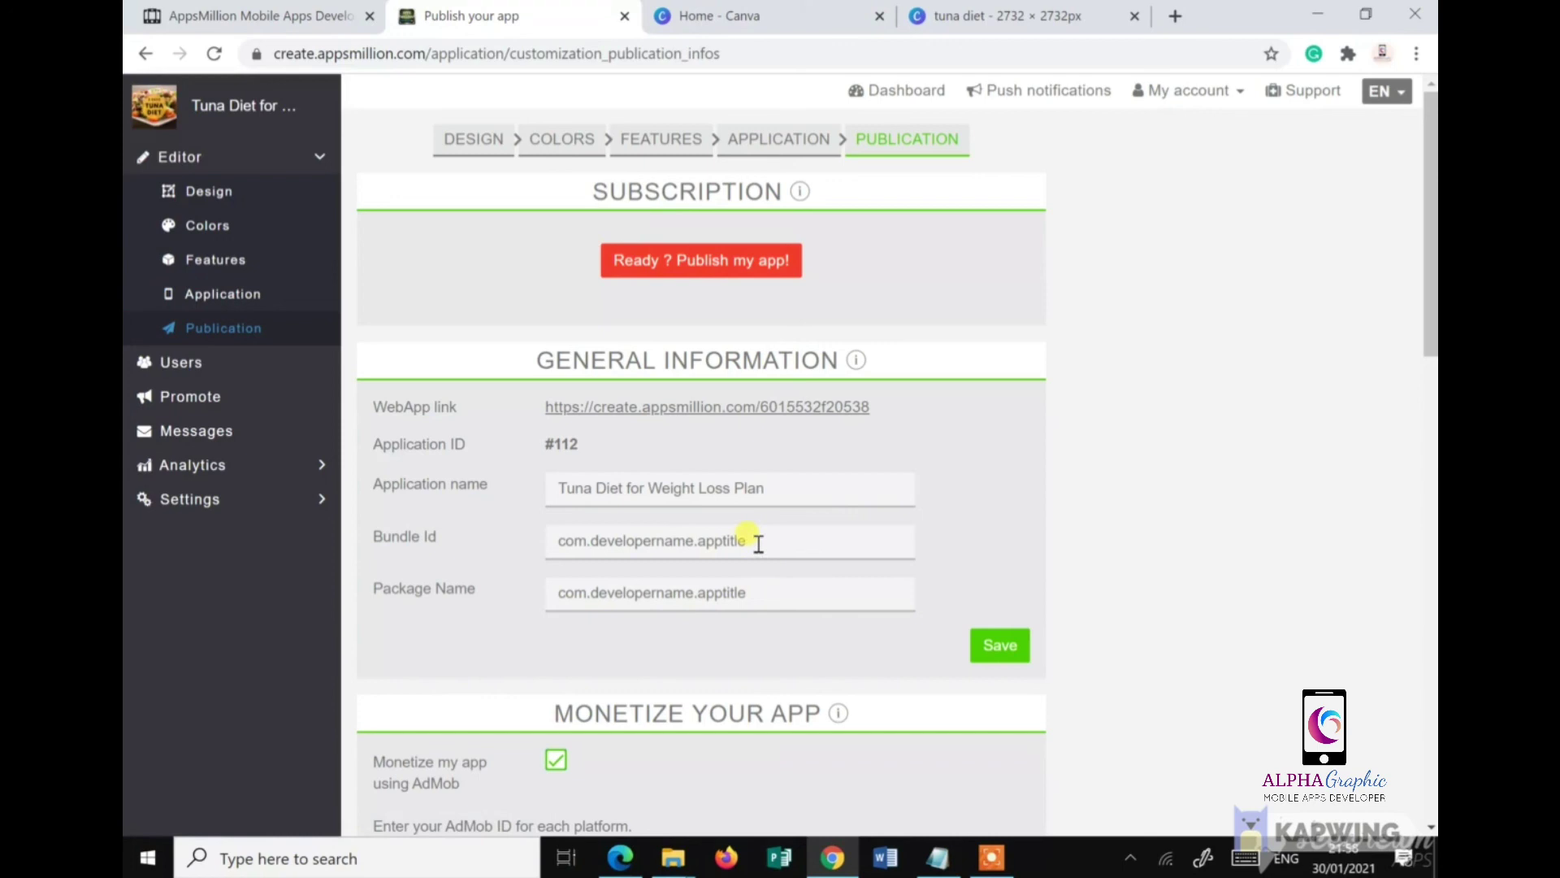
pyautogui.moveTo(758, 543); pyautogui.dragTo(520, 558)
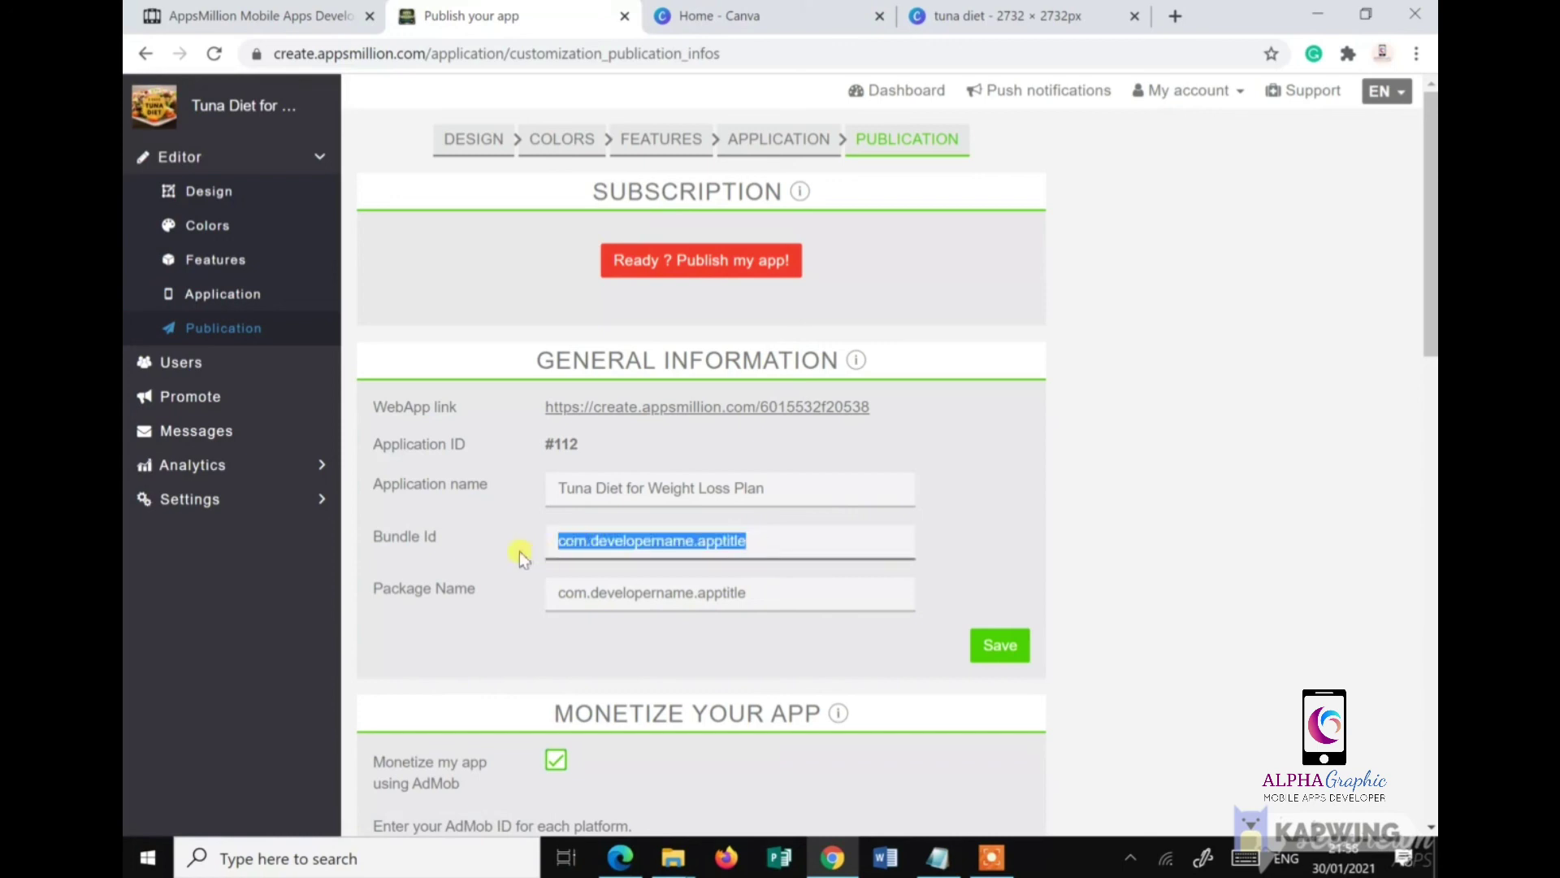
pyautogui.write('c')
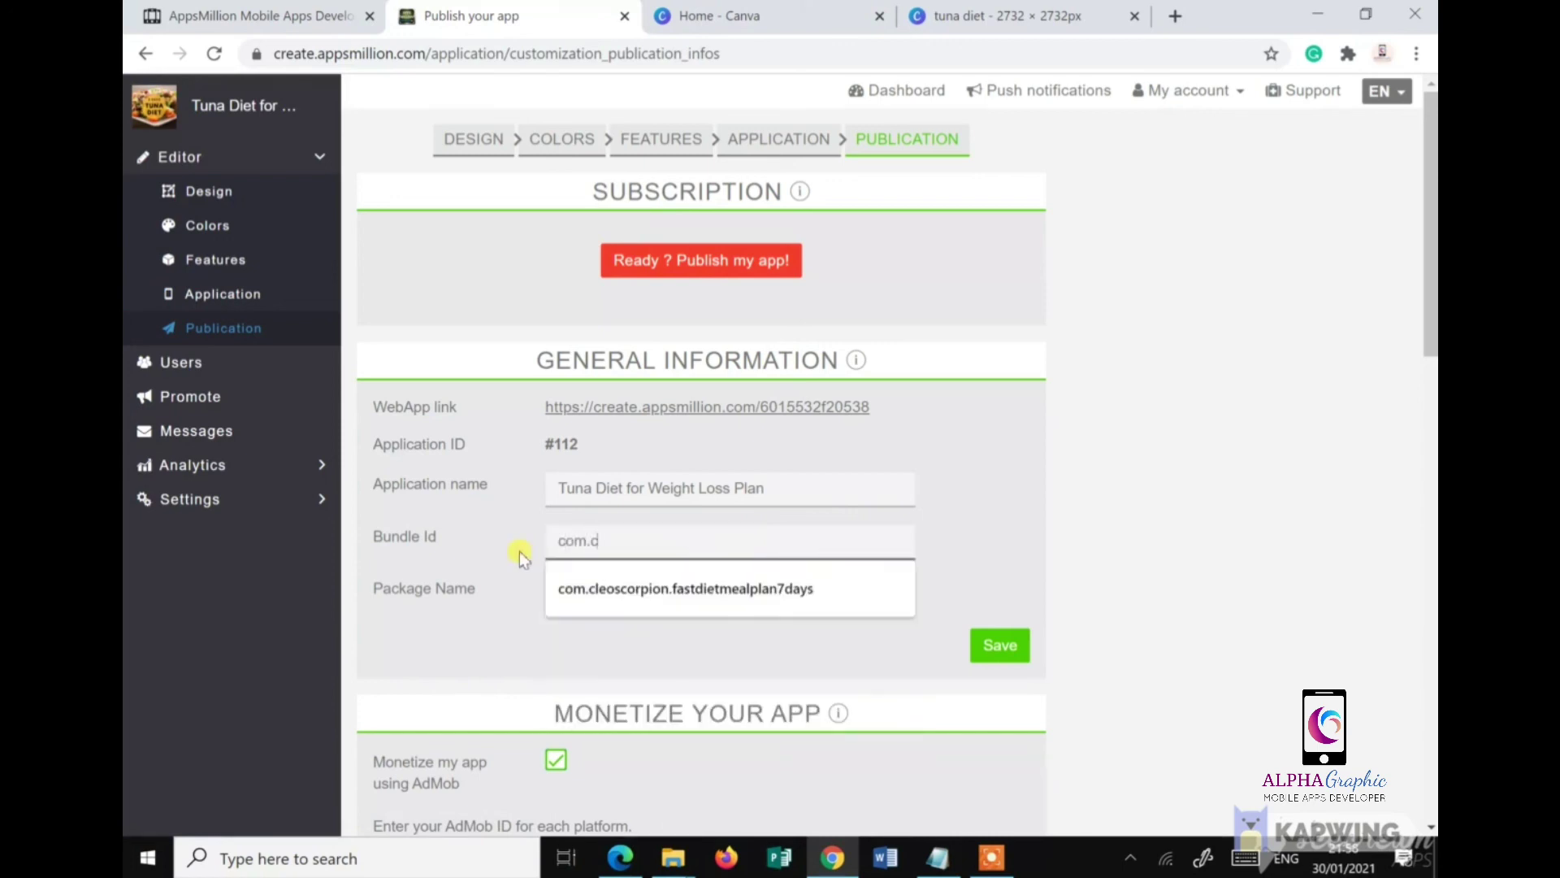
pyautogui.write('om.dleoscorpion.tunadie')
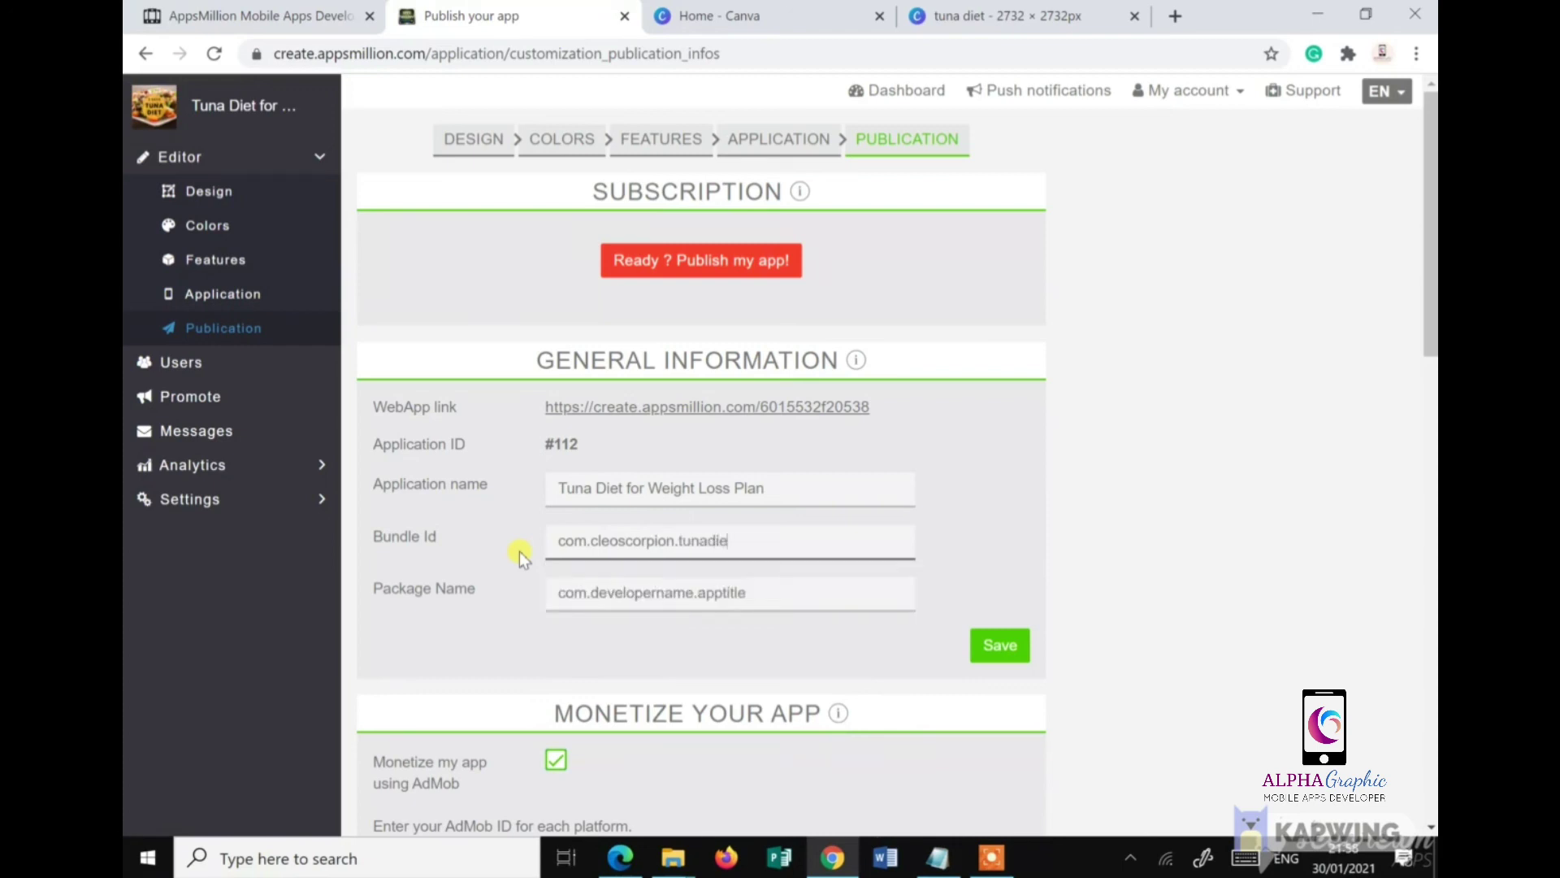
pyautogui.write('tforweightlossplan')
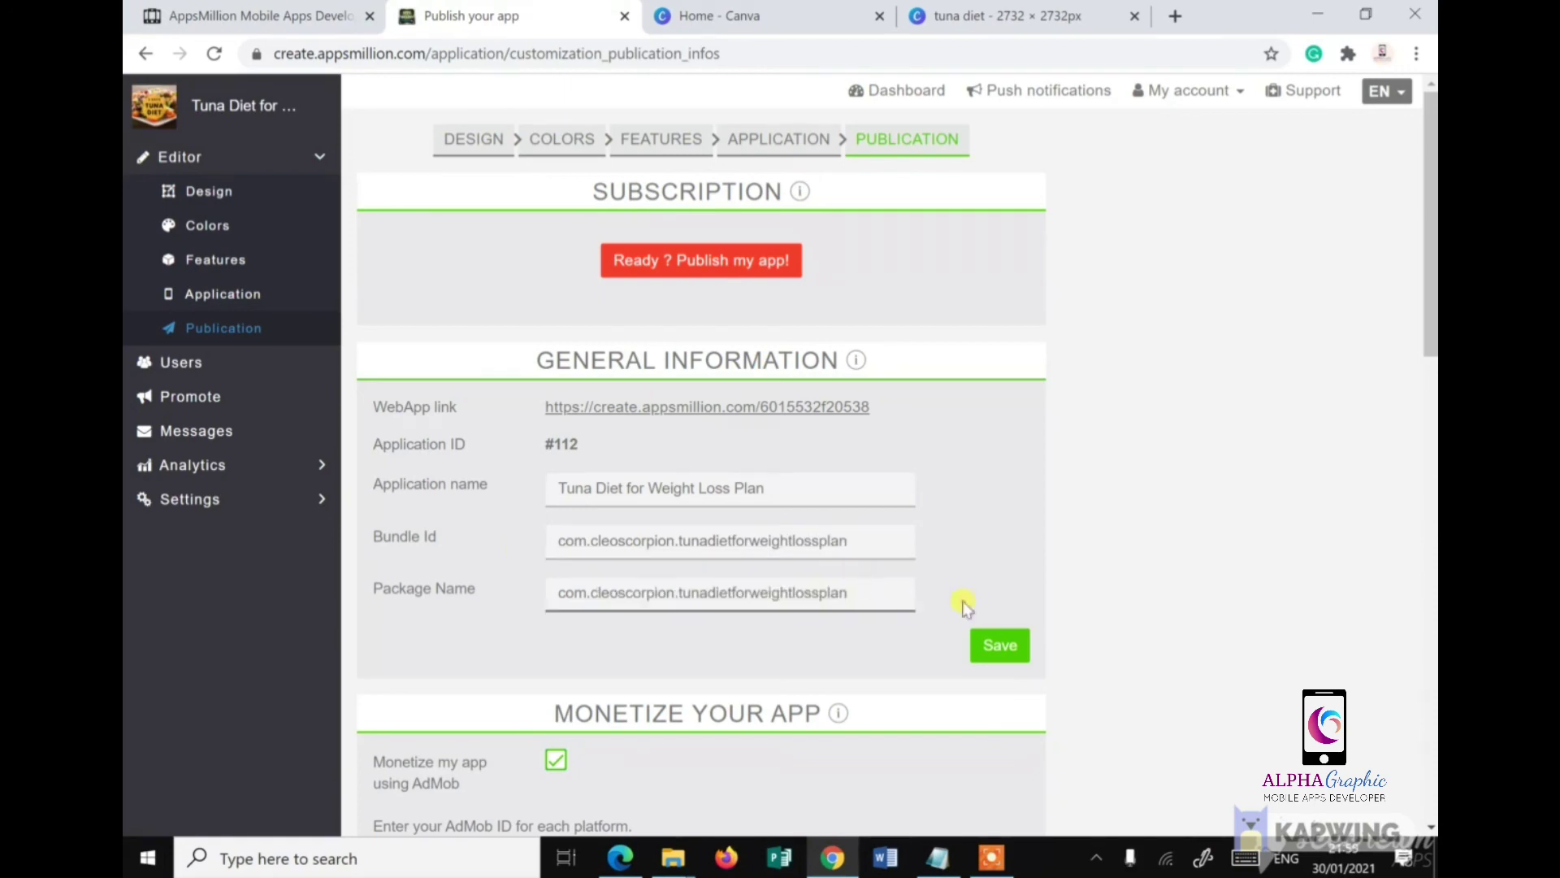
pyautogui.click(1001, 646)
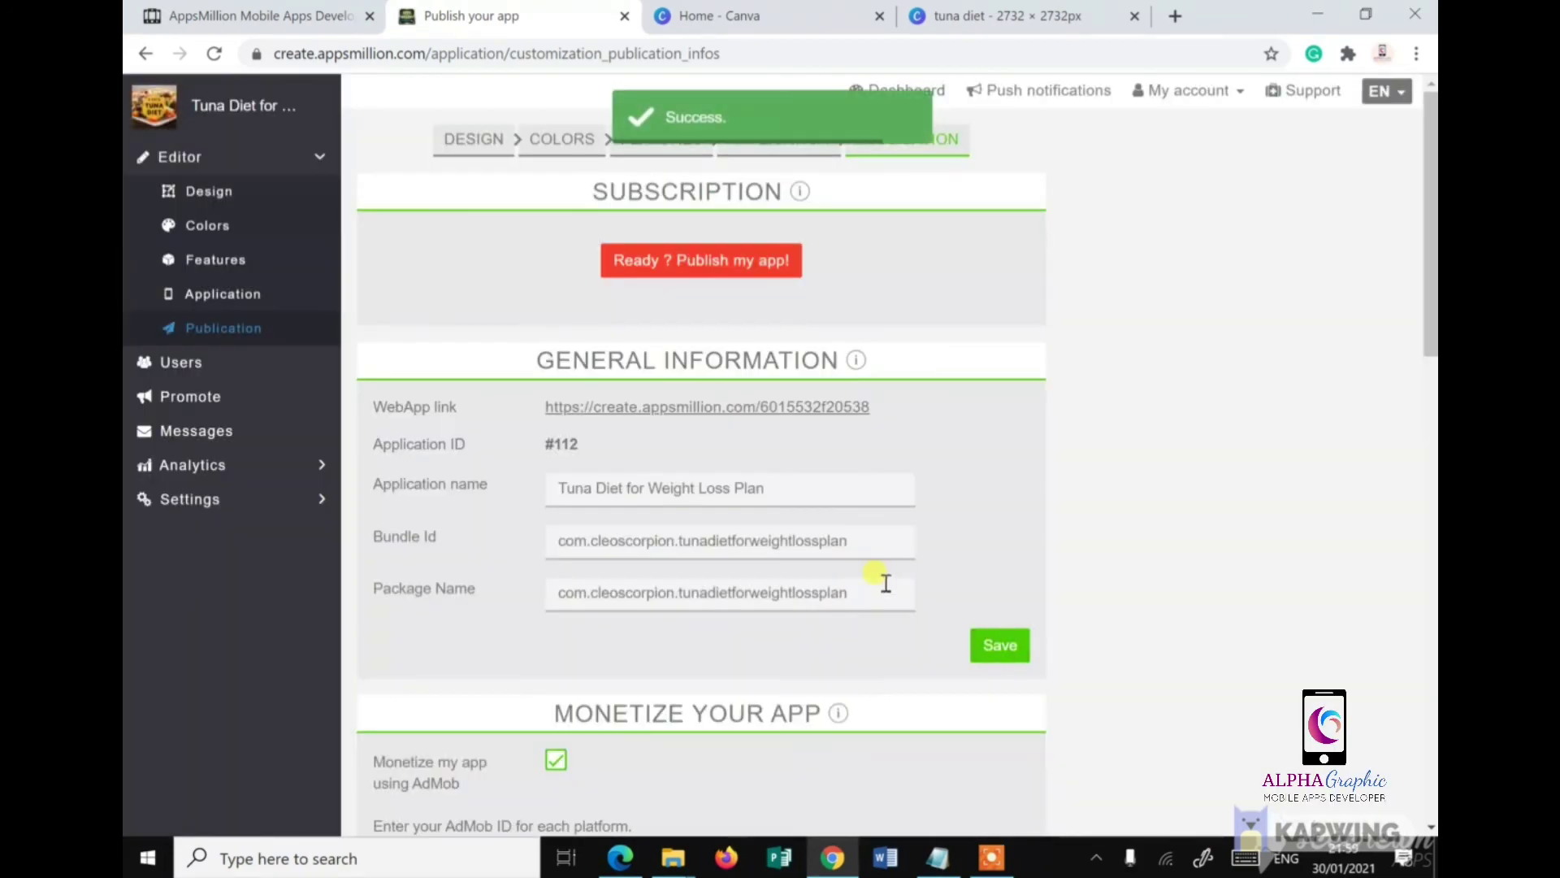
# Step: Turn off monetizing the app with AdMob and save the general information
pyautogui.scroll(-5, 882, 583)
pyautogui.scroll(-1, 882, 584)
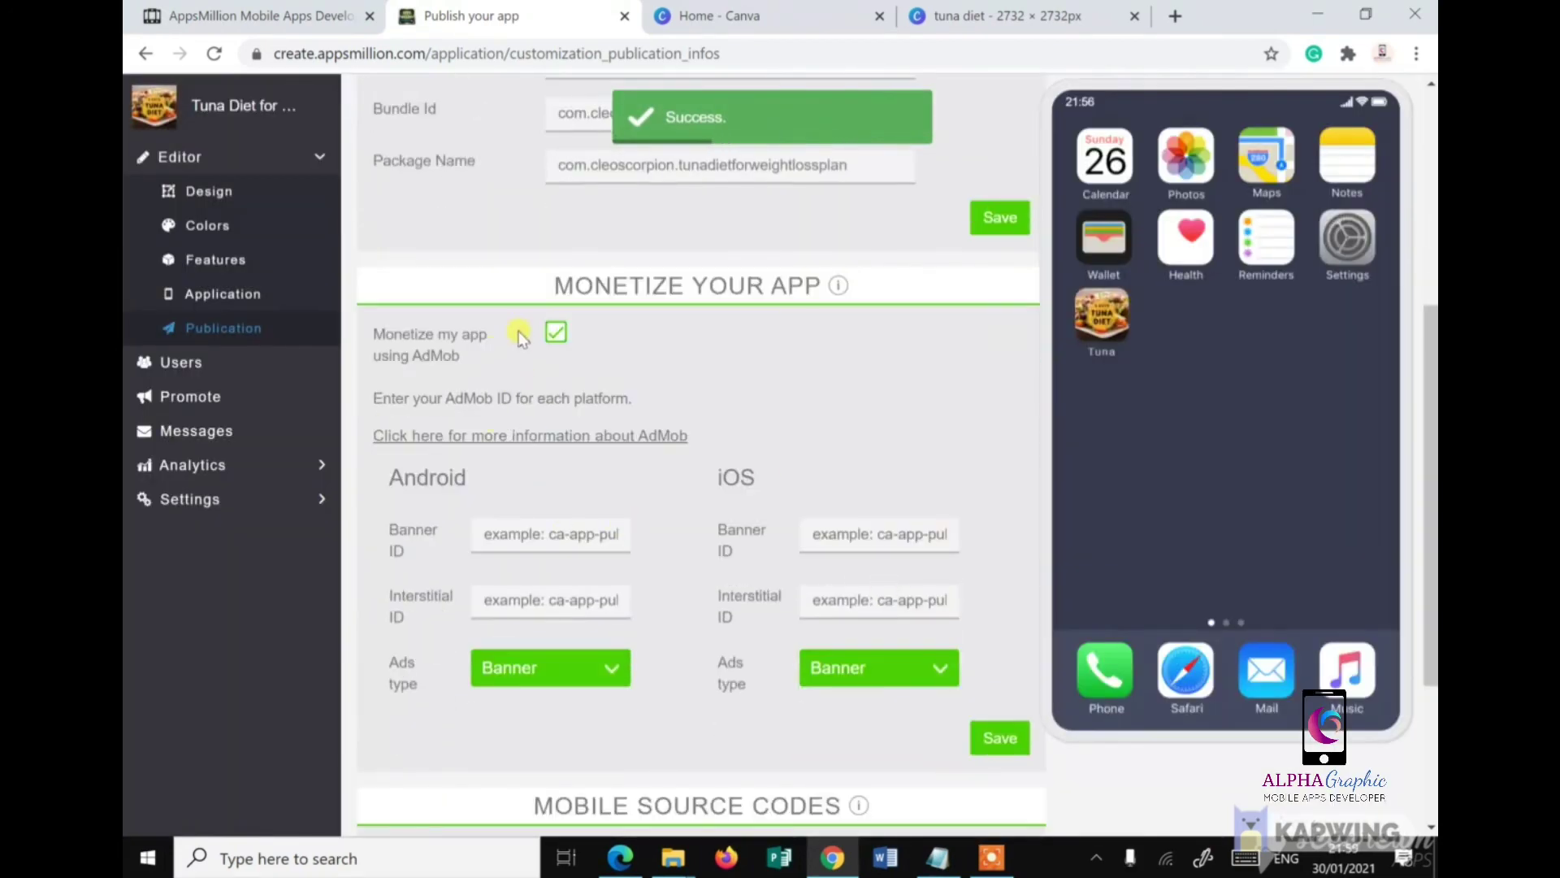
pyautogui.click(556, 332)
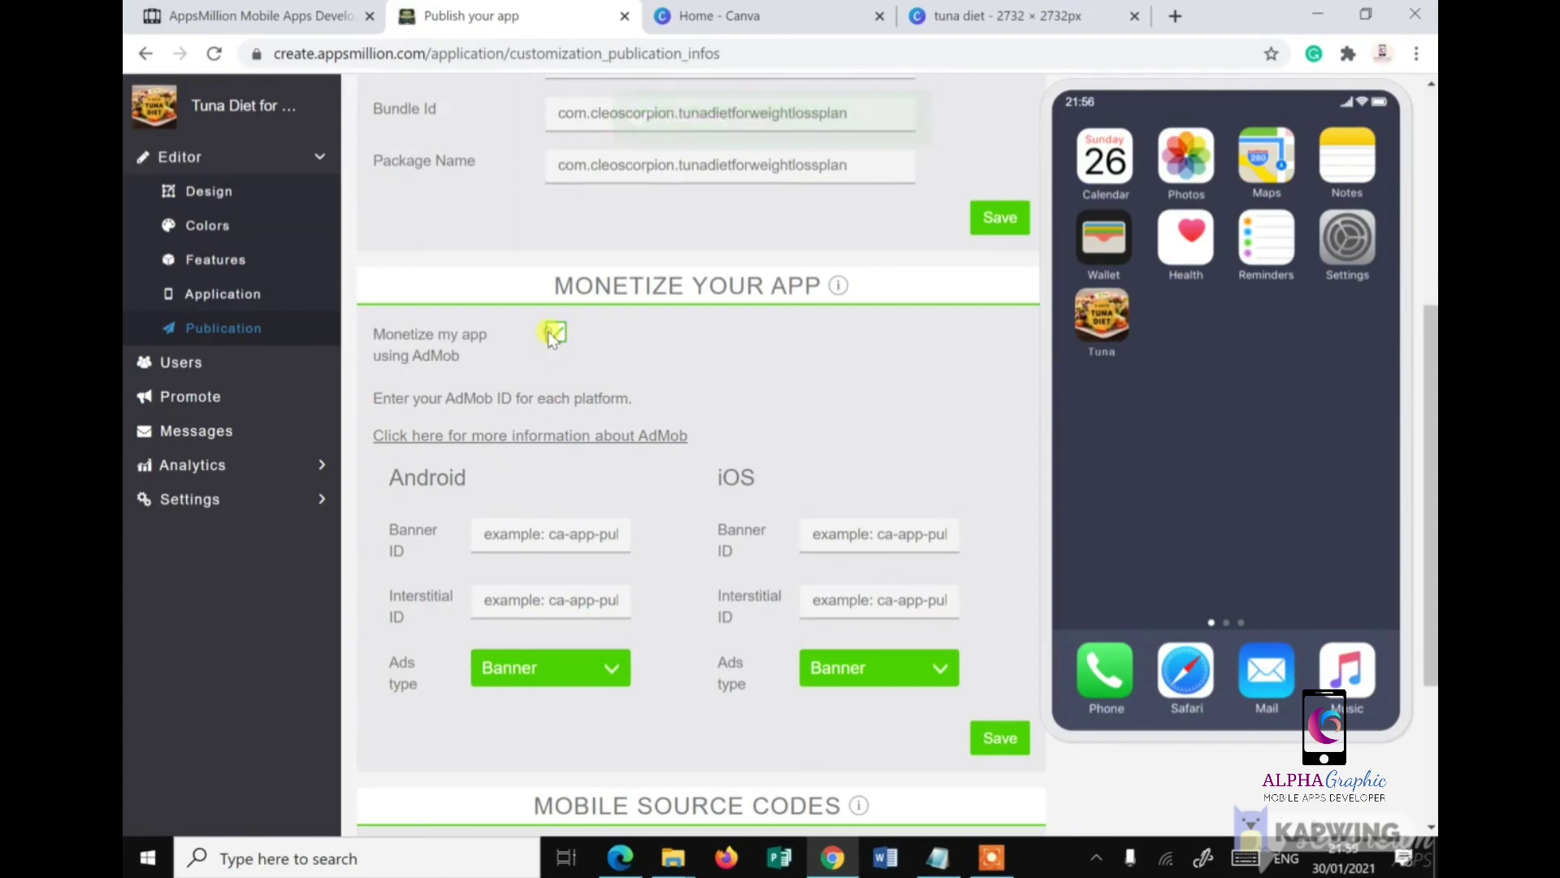
pyautogui.scroll(2, 880, 569)
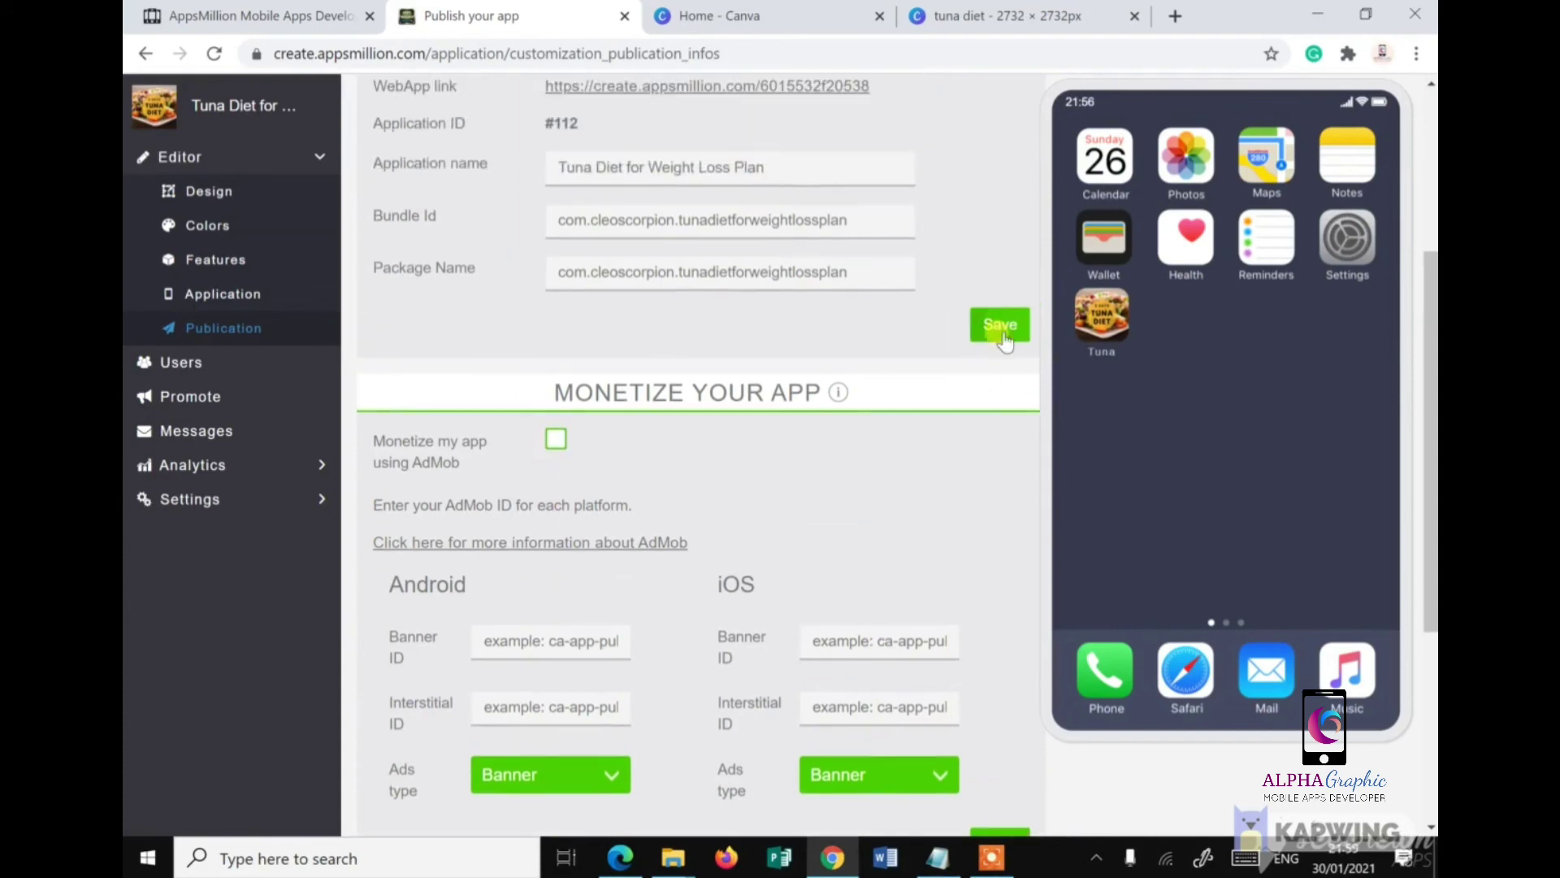
pyautogui.click(996, 325)
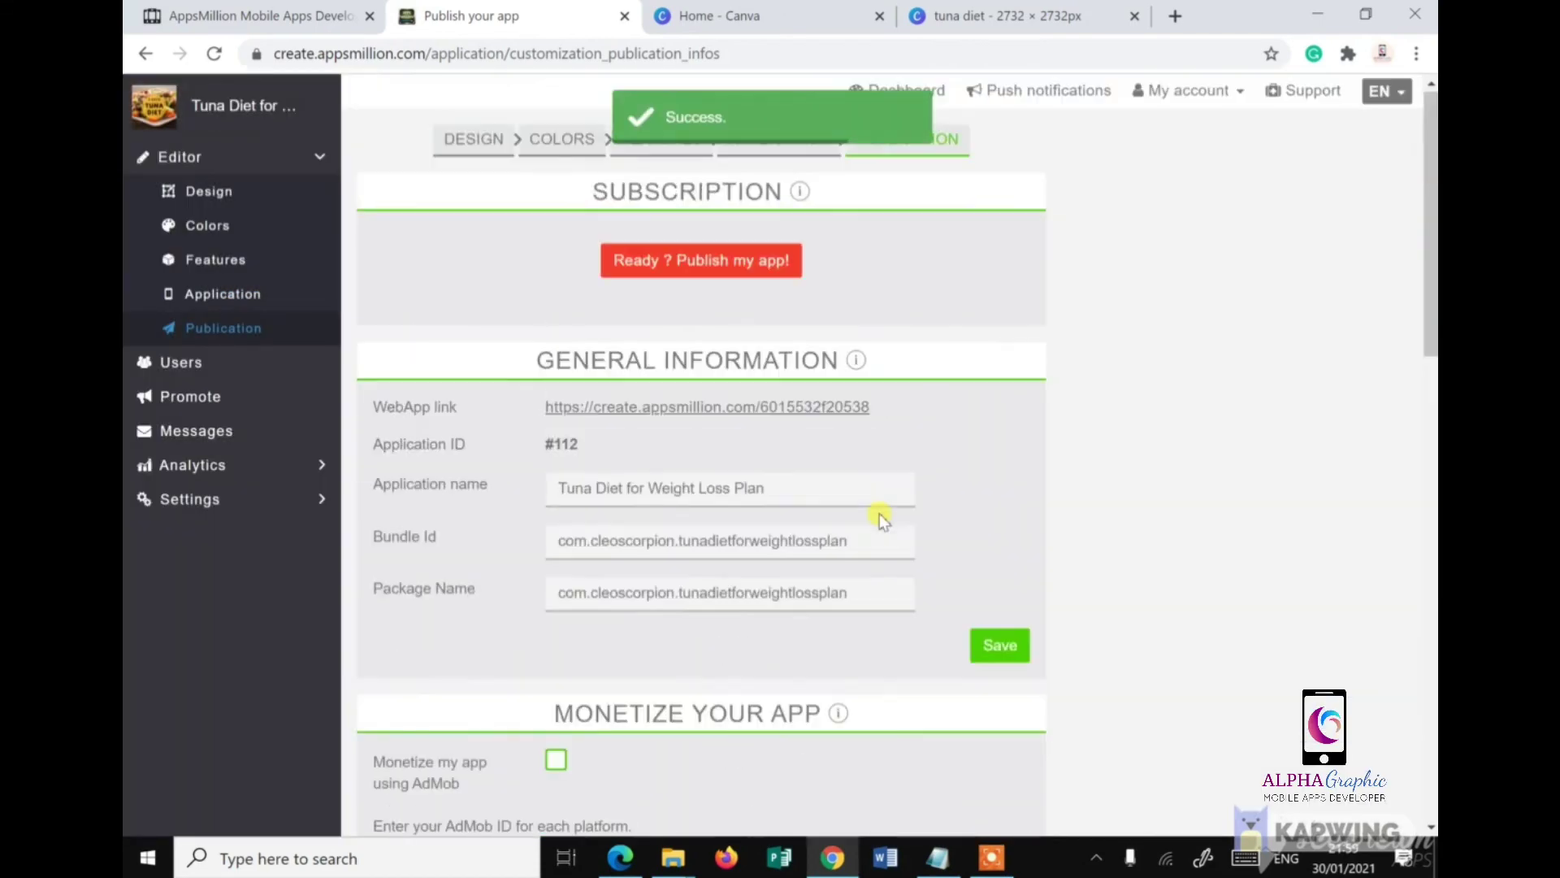
# Step: Start publishing the app, check the subscription plans, and assign the app to the FAW Members Only subscription
pyautogui.scroll(-8, 520, 660)
pyautogui.scroll(3, 488, 382)
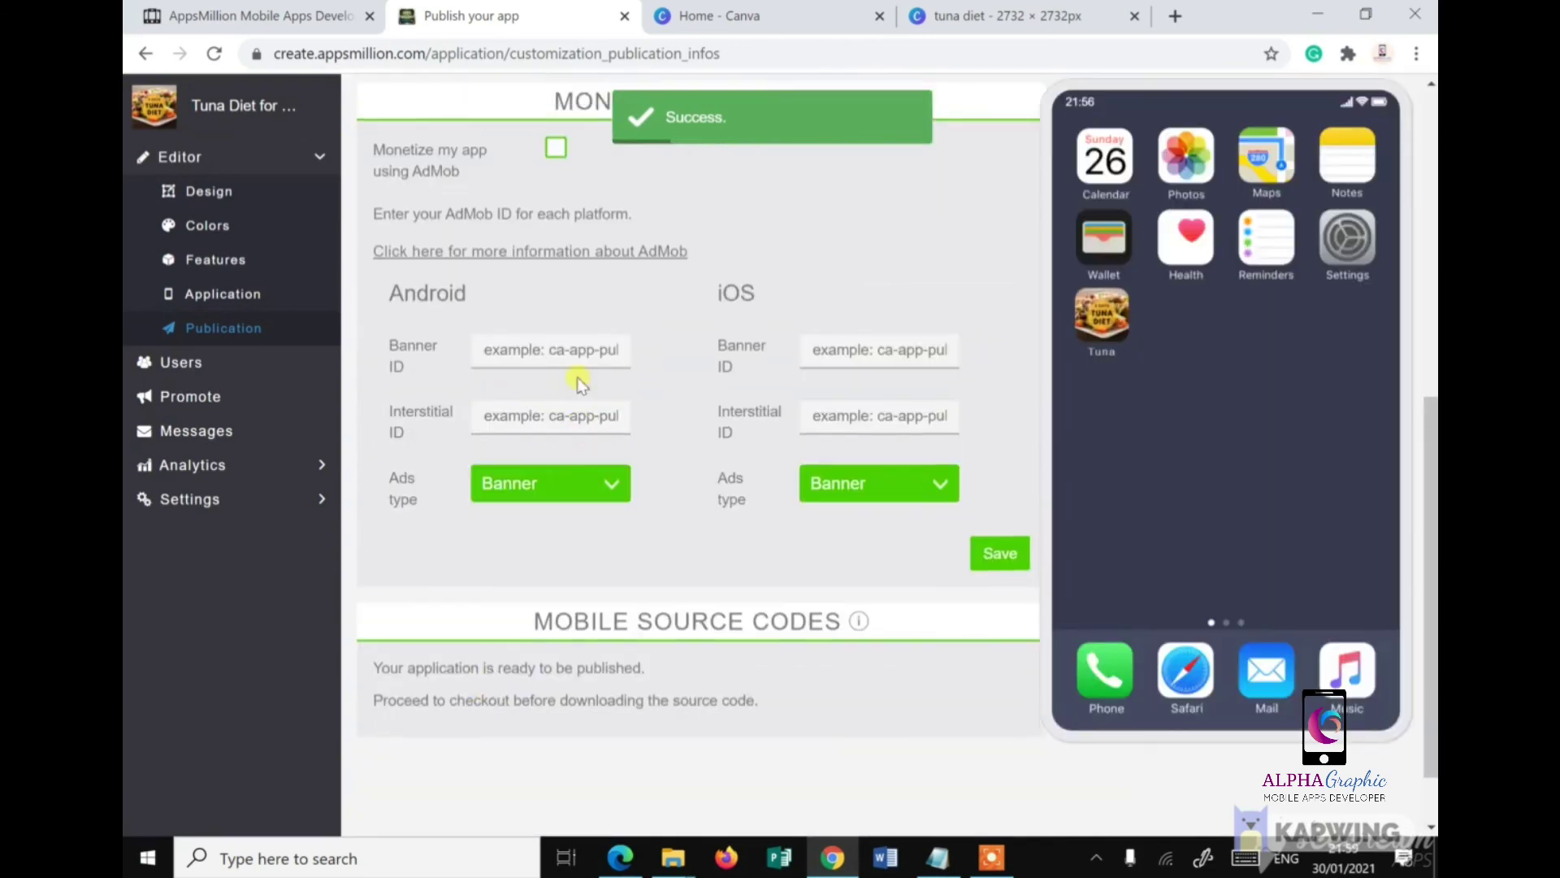
pyautogui.scroll(5, 683, 390)
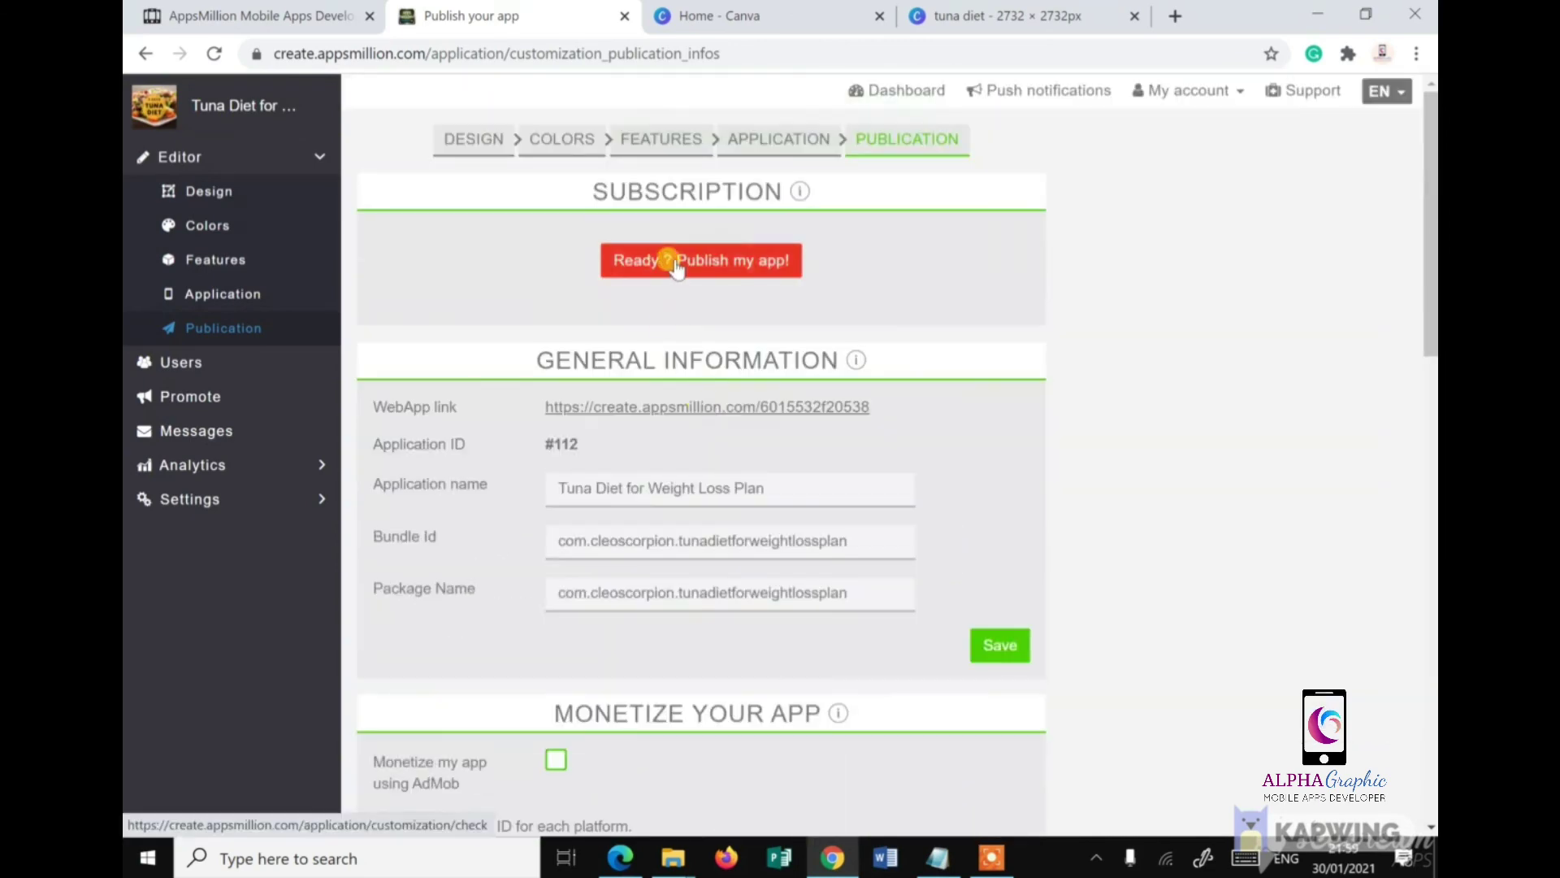
pyautogui.click(678, 269)
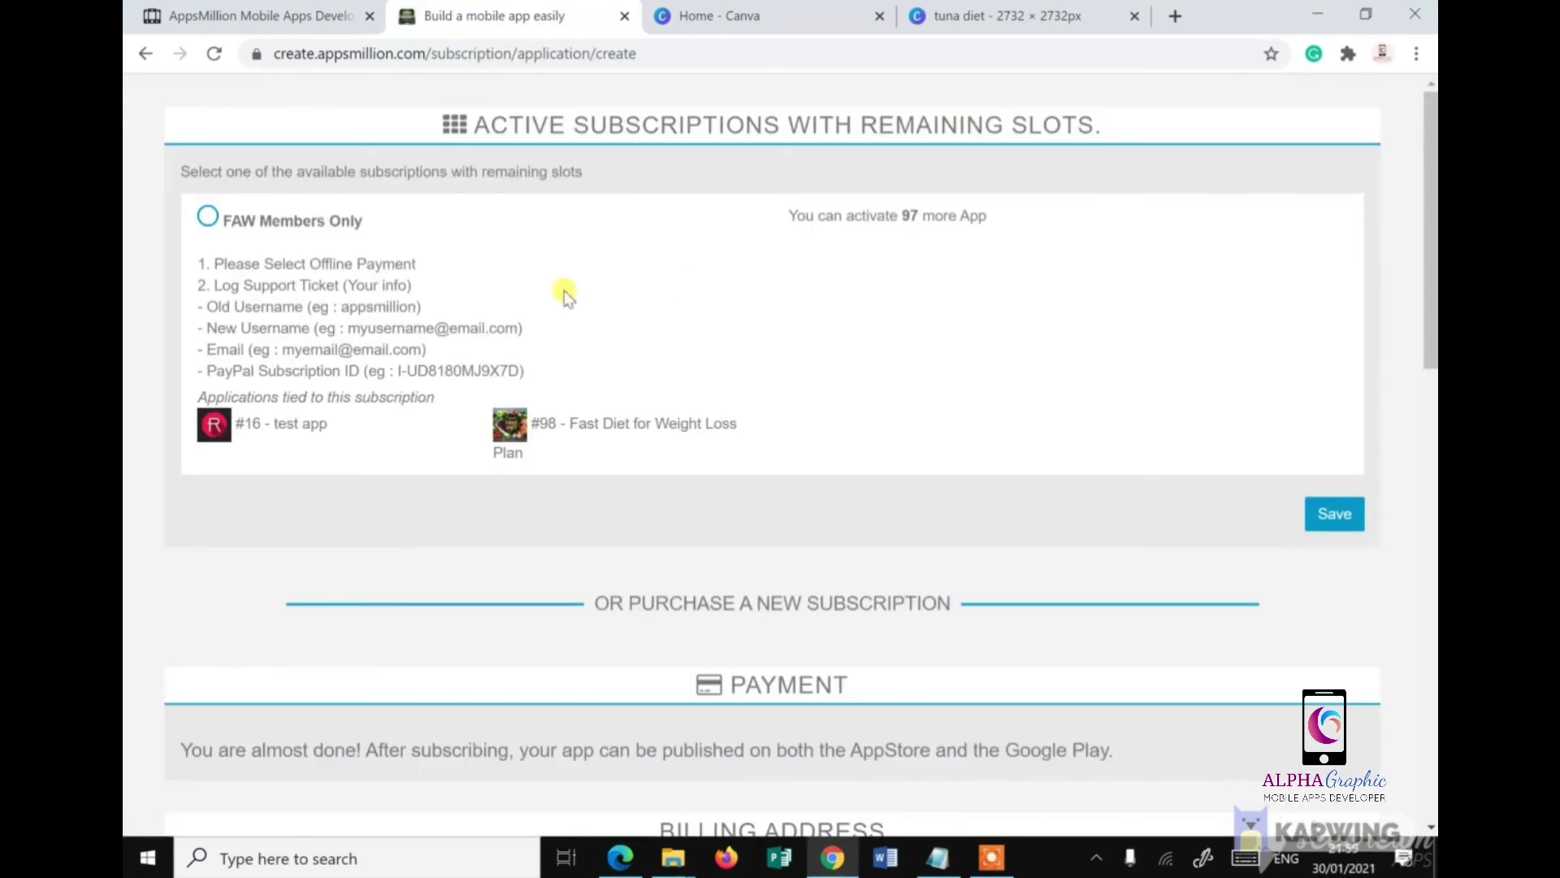
pyautogui.click(210, 217)
pyautogui.scroll(-6, 634, 382)
pyautogui.scroll(-8, 878, 447)
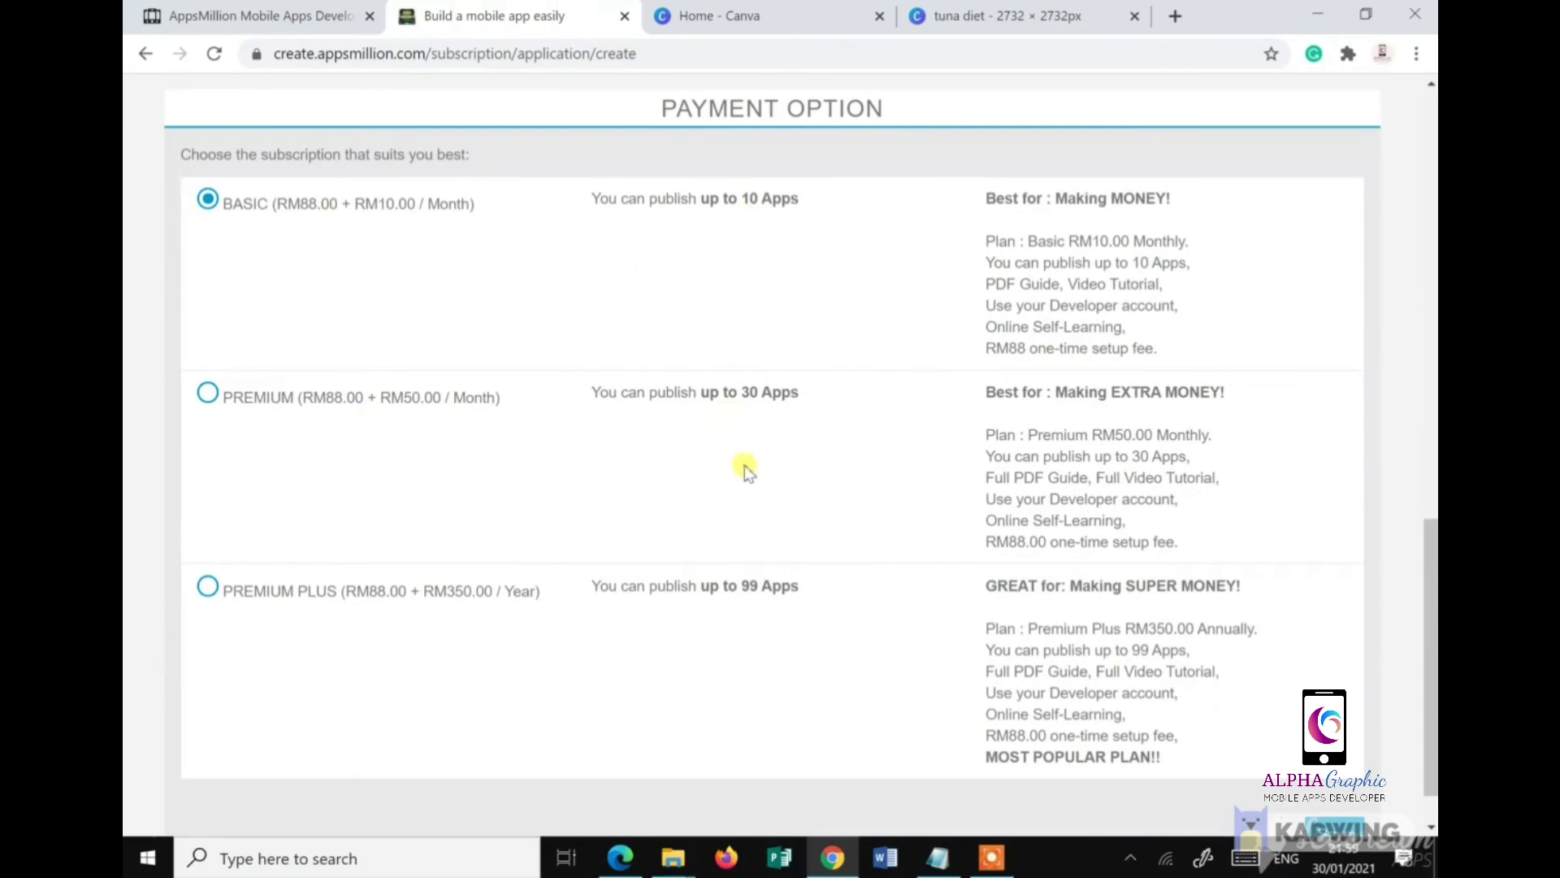
pyautogui.scroll(8, 879, 481)
pyautogui.scroll(5, 879, 481)
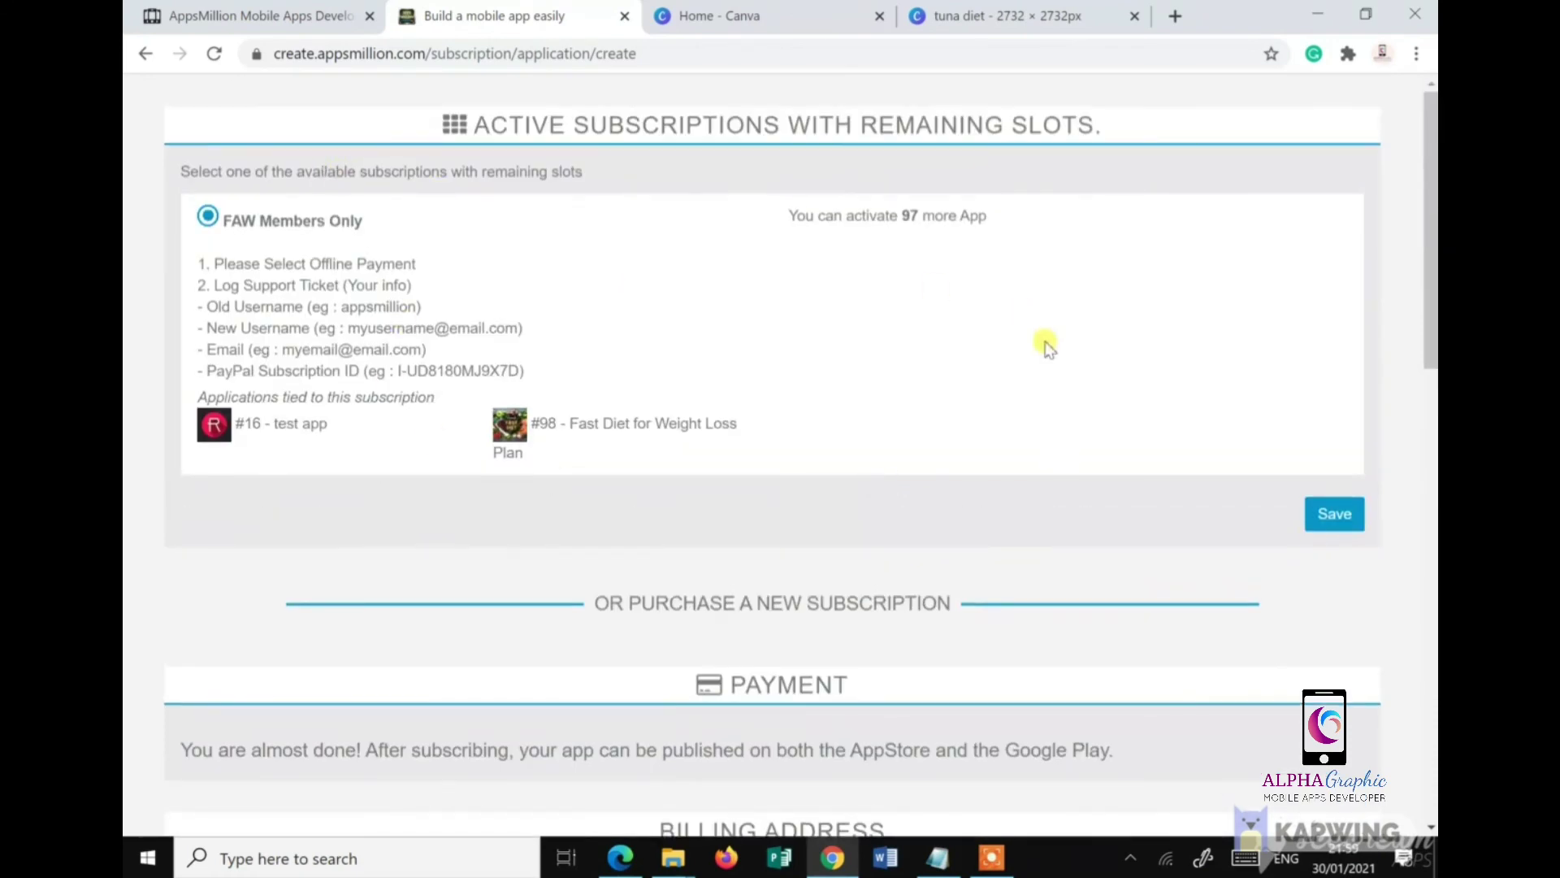
pyautogui.click(1336, 515)
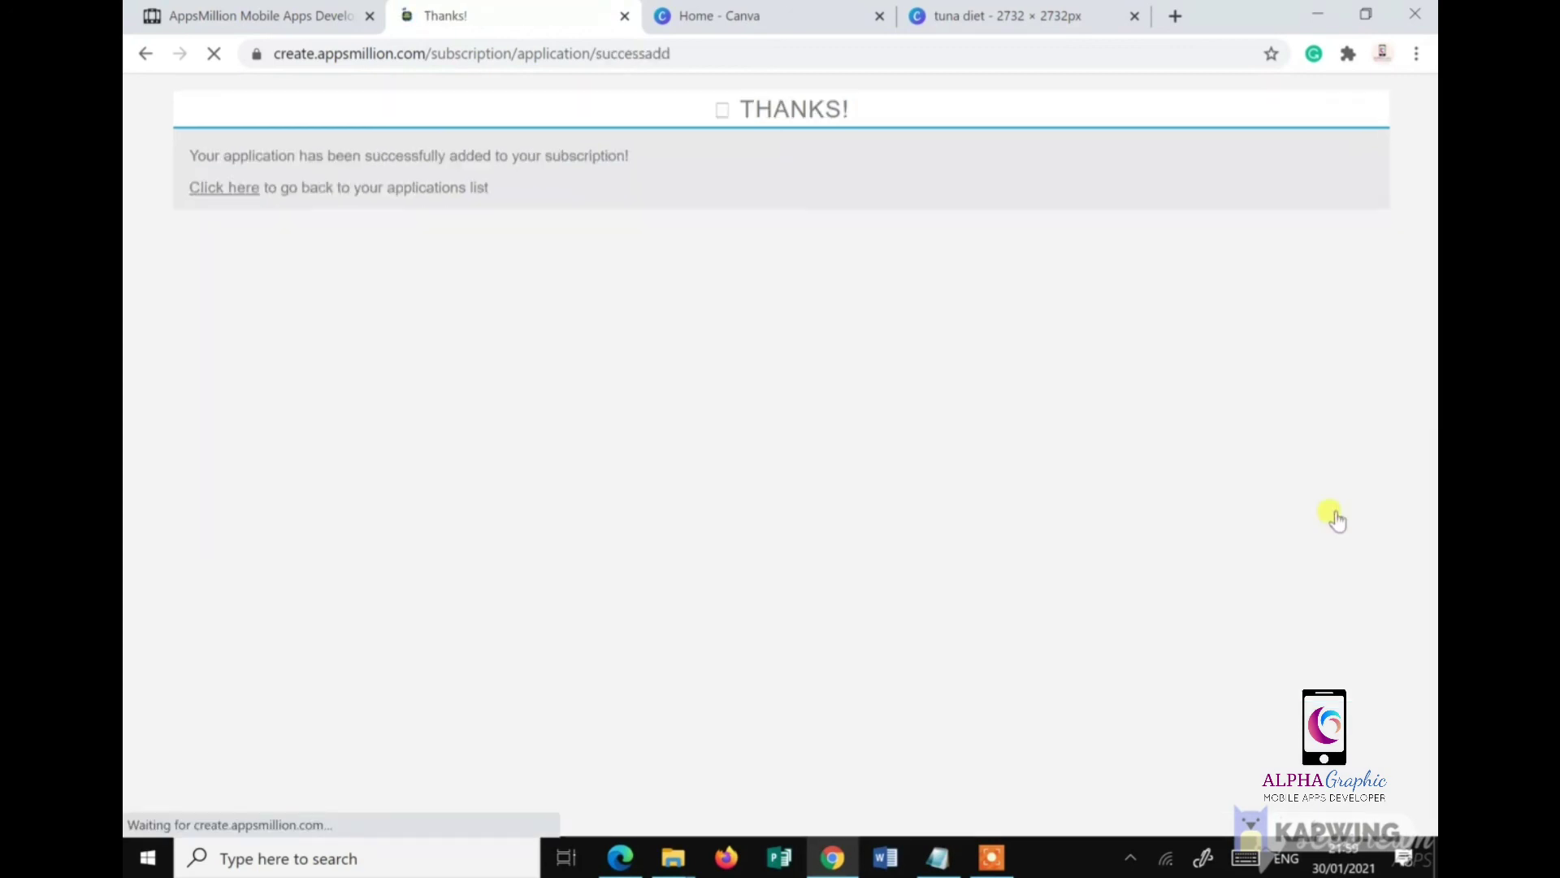
# Step: Return to the applications list, manage Tuna Diet for Weight Loss Plan, and open its publication settings
pyautogui.click(230, 190)
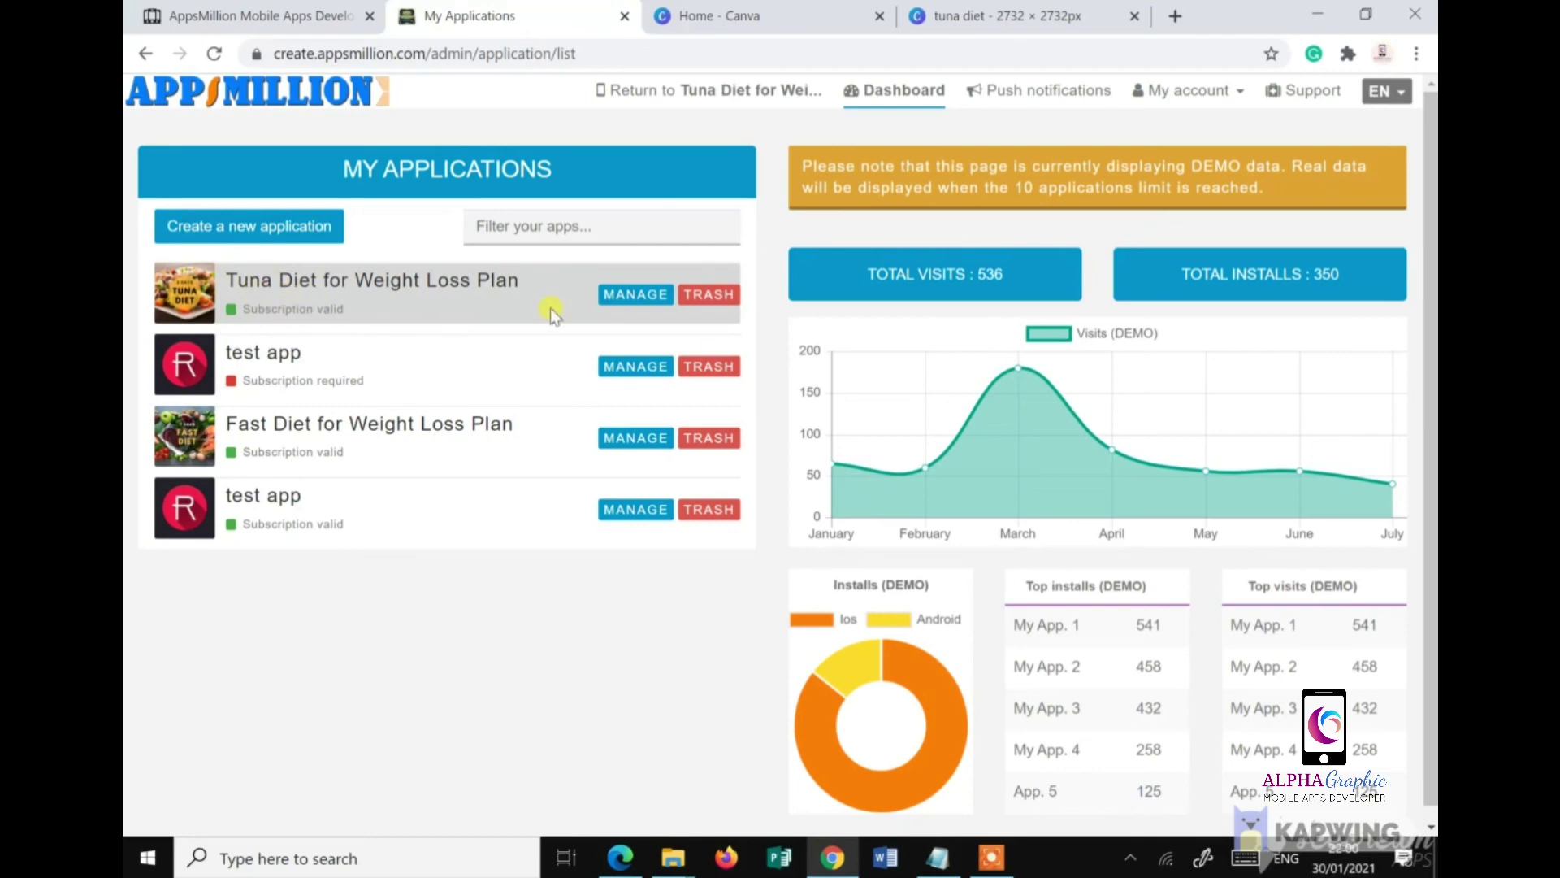
pyautogui.click(640, 298)
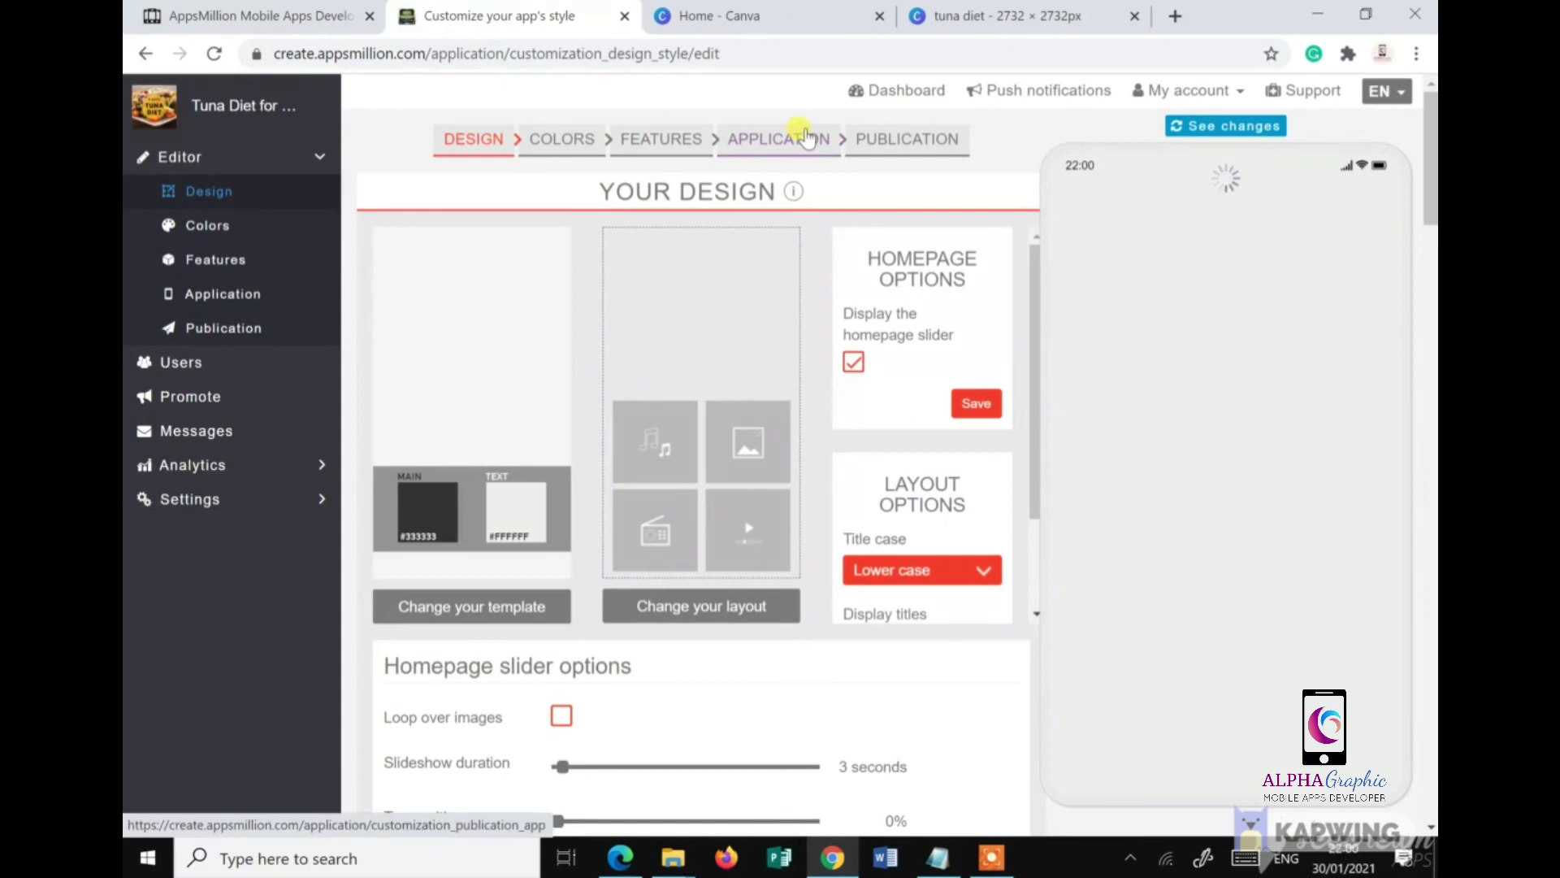
pyautogui.click(907, 144)
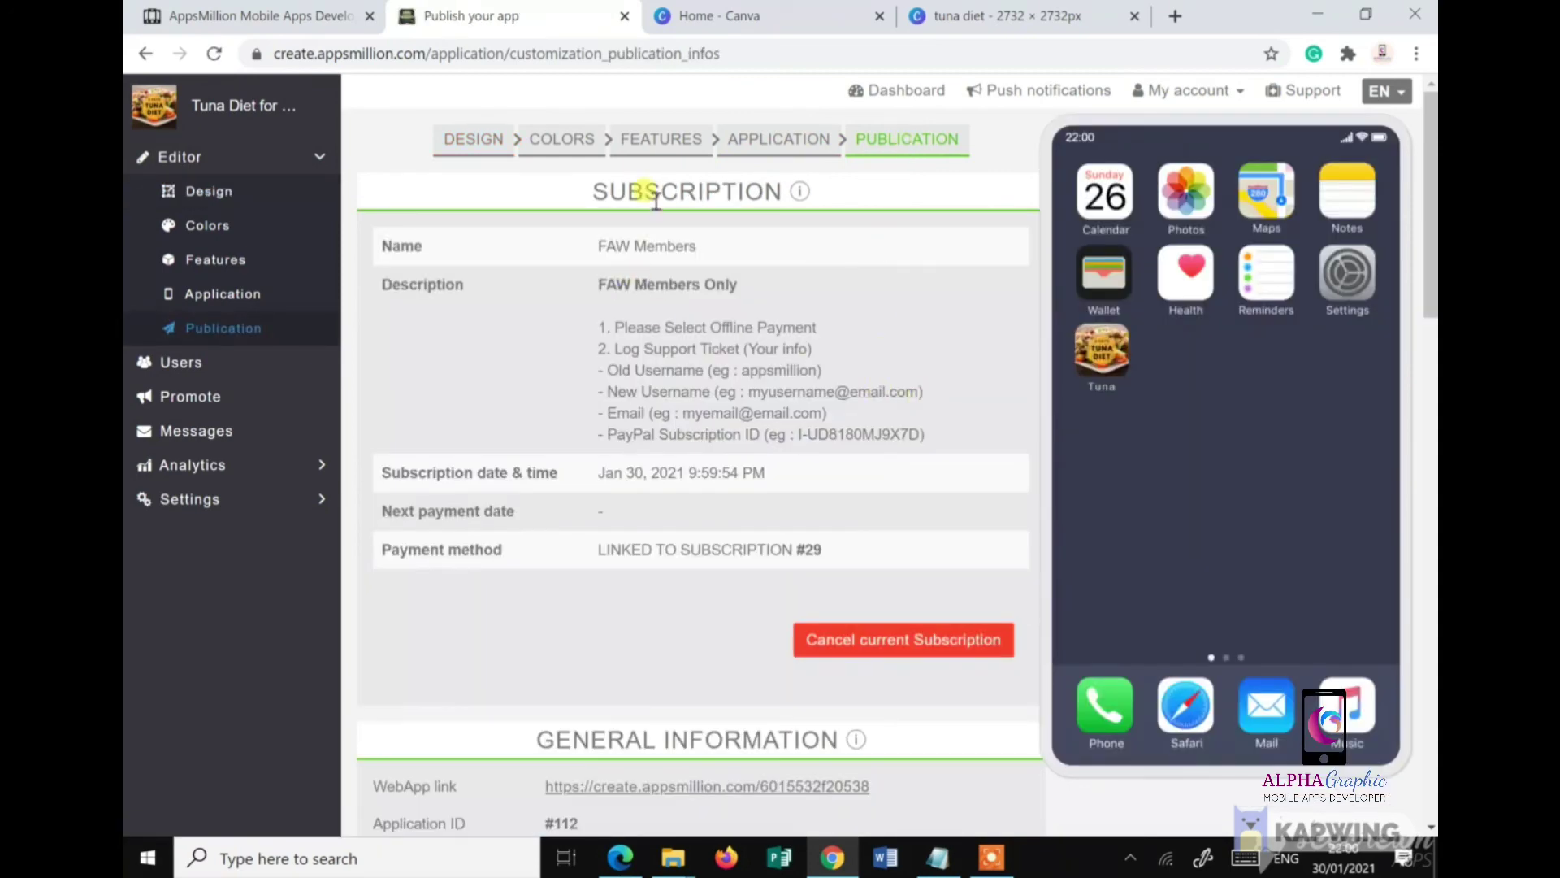
# Step: Examine the publication page's subscription, monetization, source code, build generation and advanced settings
pyautogui.scroll(-6, 829, 511)
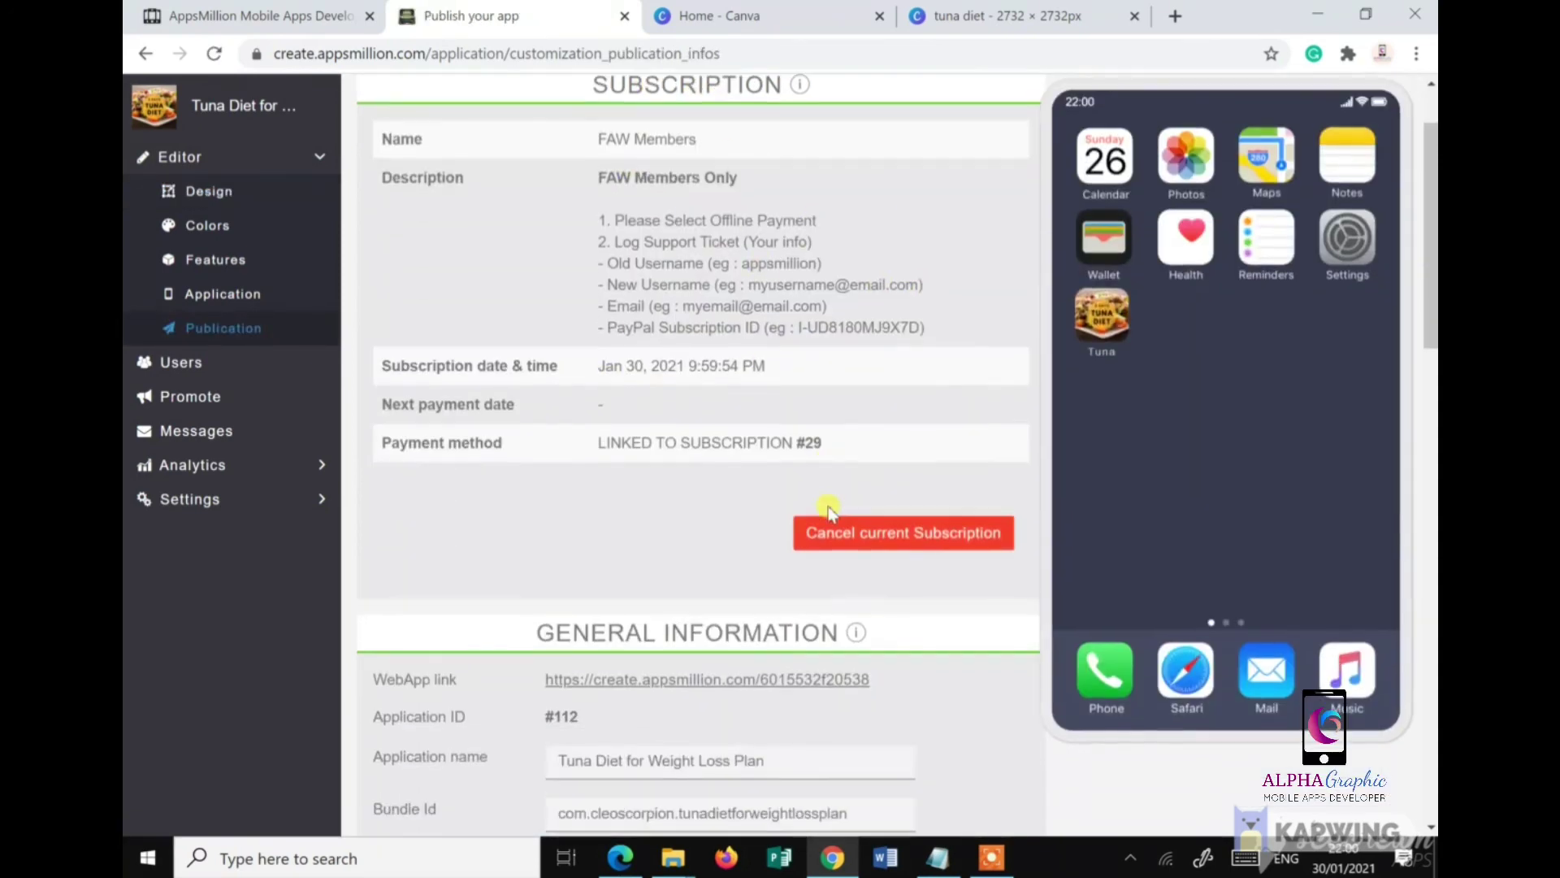
pyautogui.scroll(-8, 829, 510)
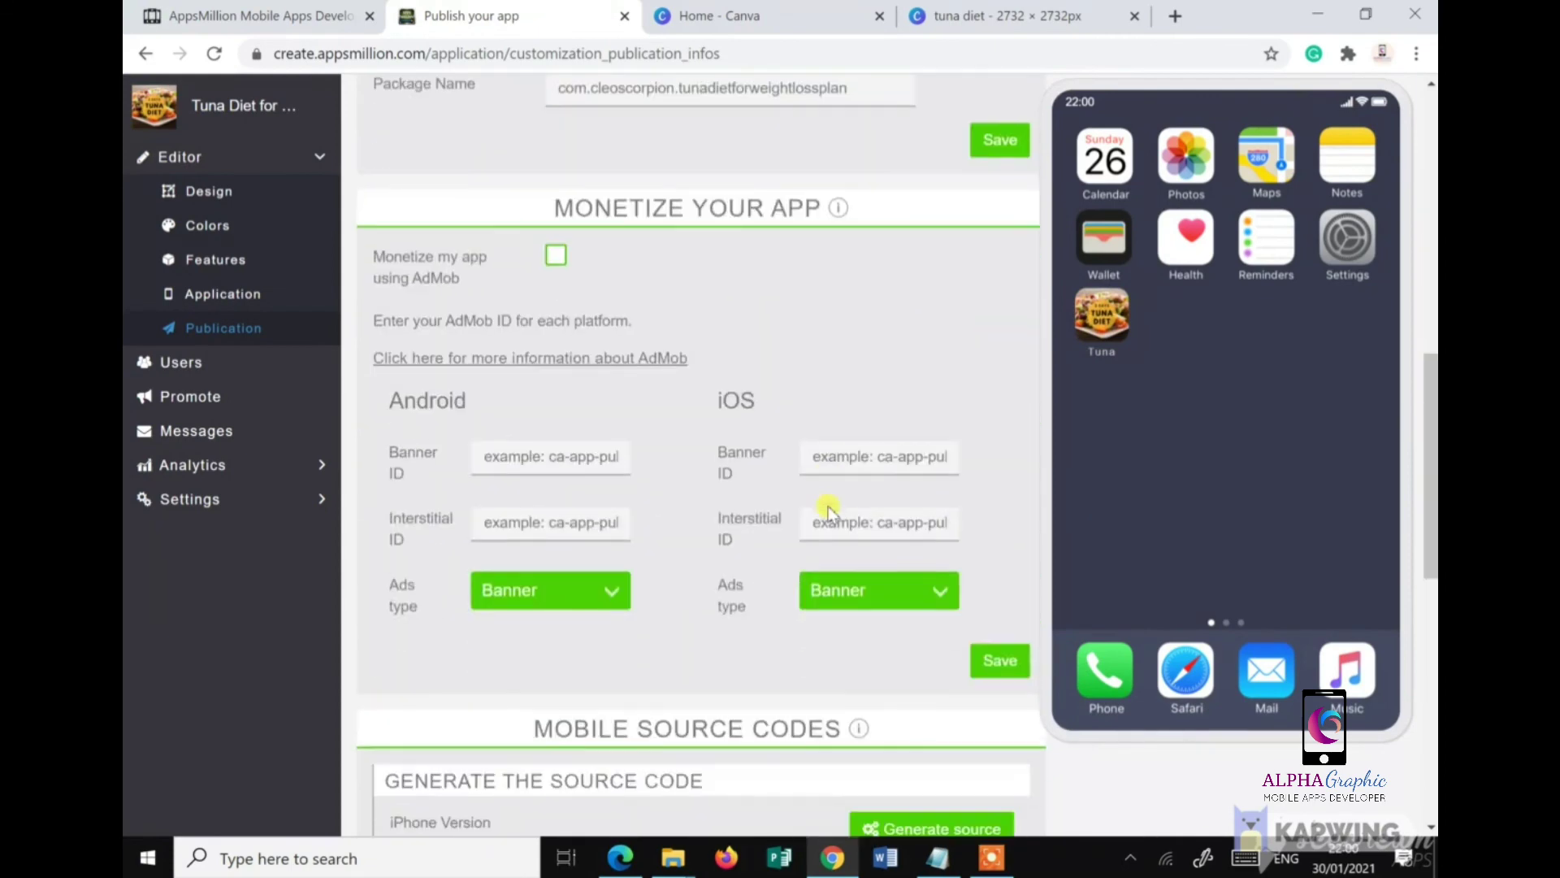
pyautogui.scroll(4, 829, 510)
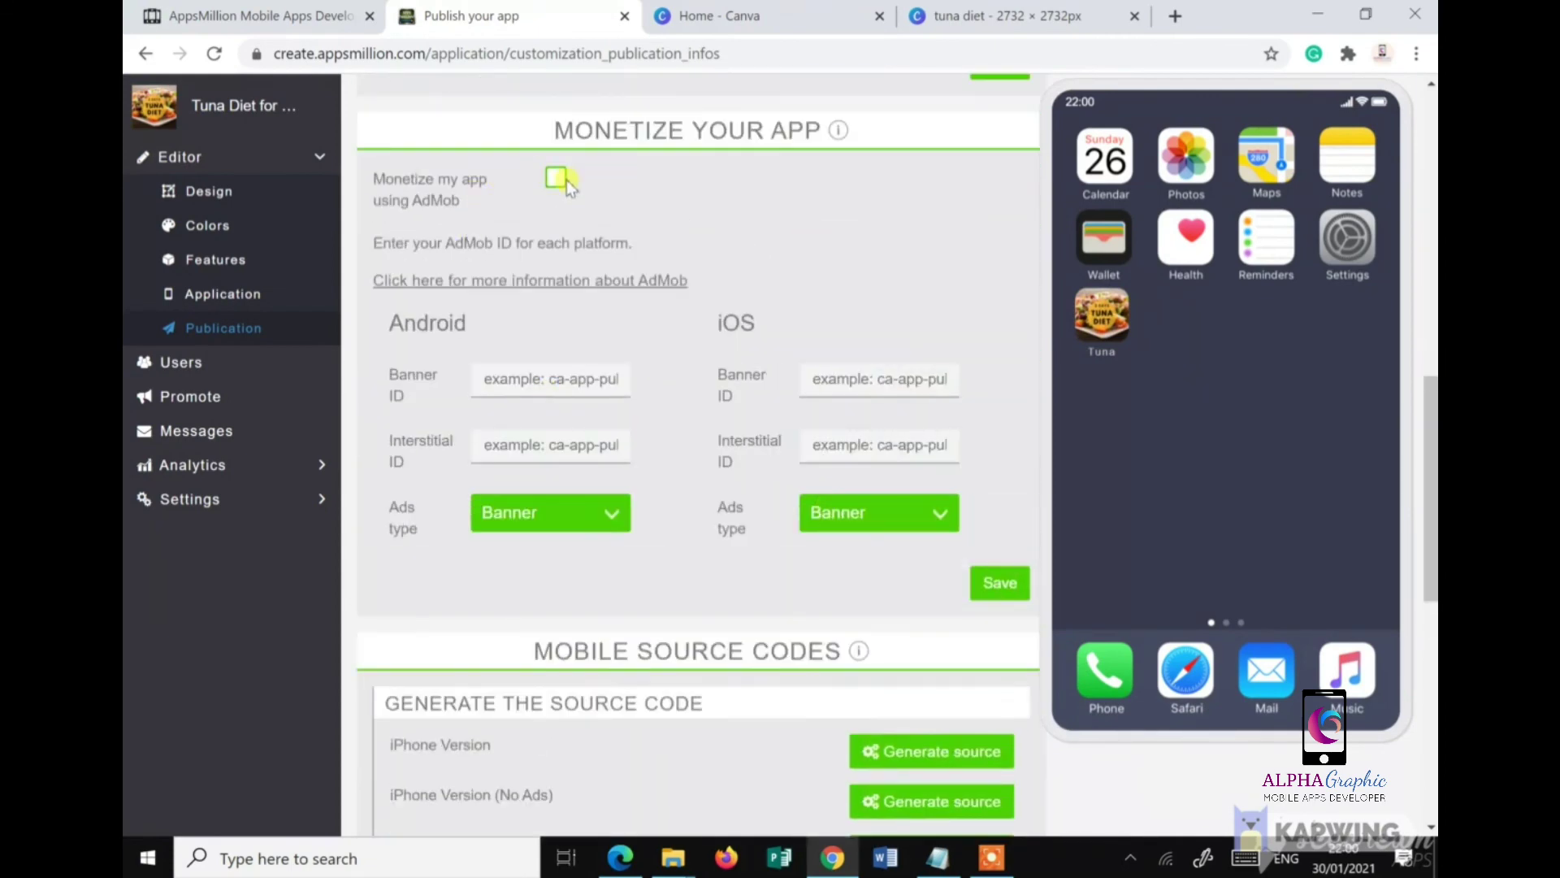
pyautogui.scroll(-5, 691, 475)
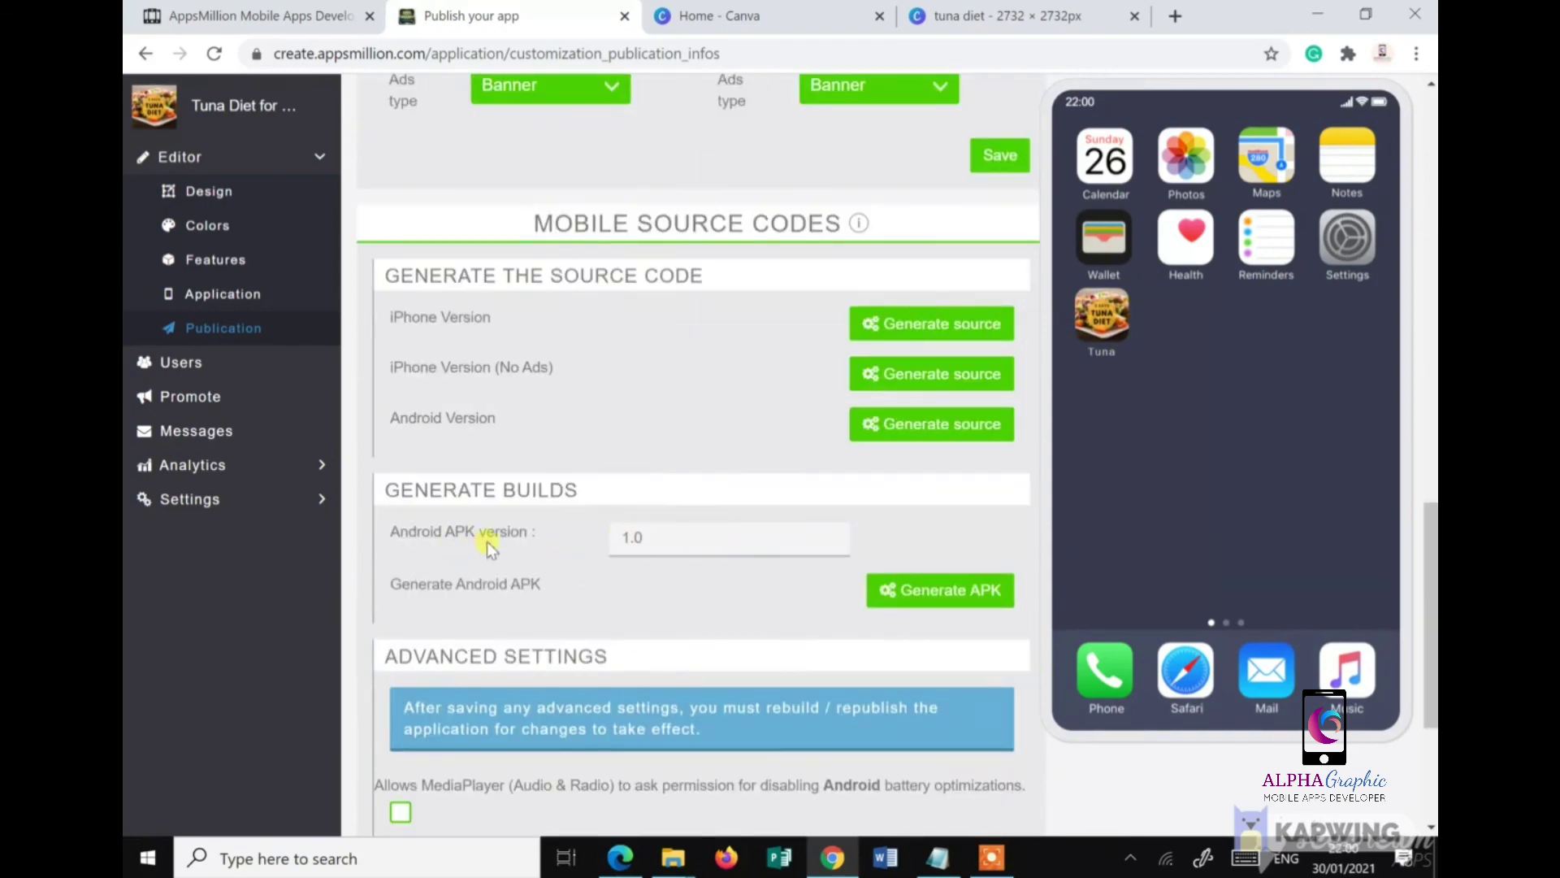
pyautogui.scroll(-1, 672, 543)
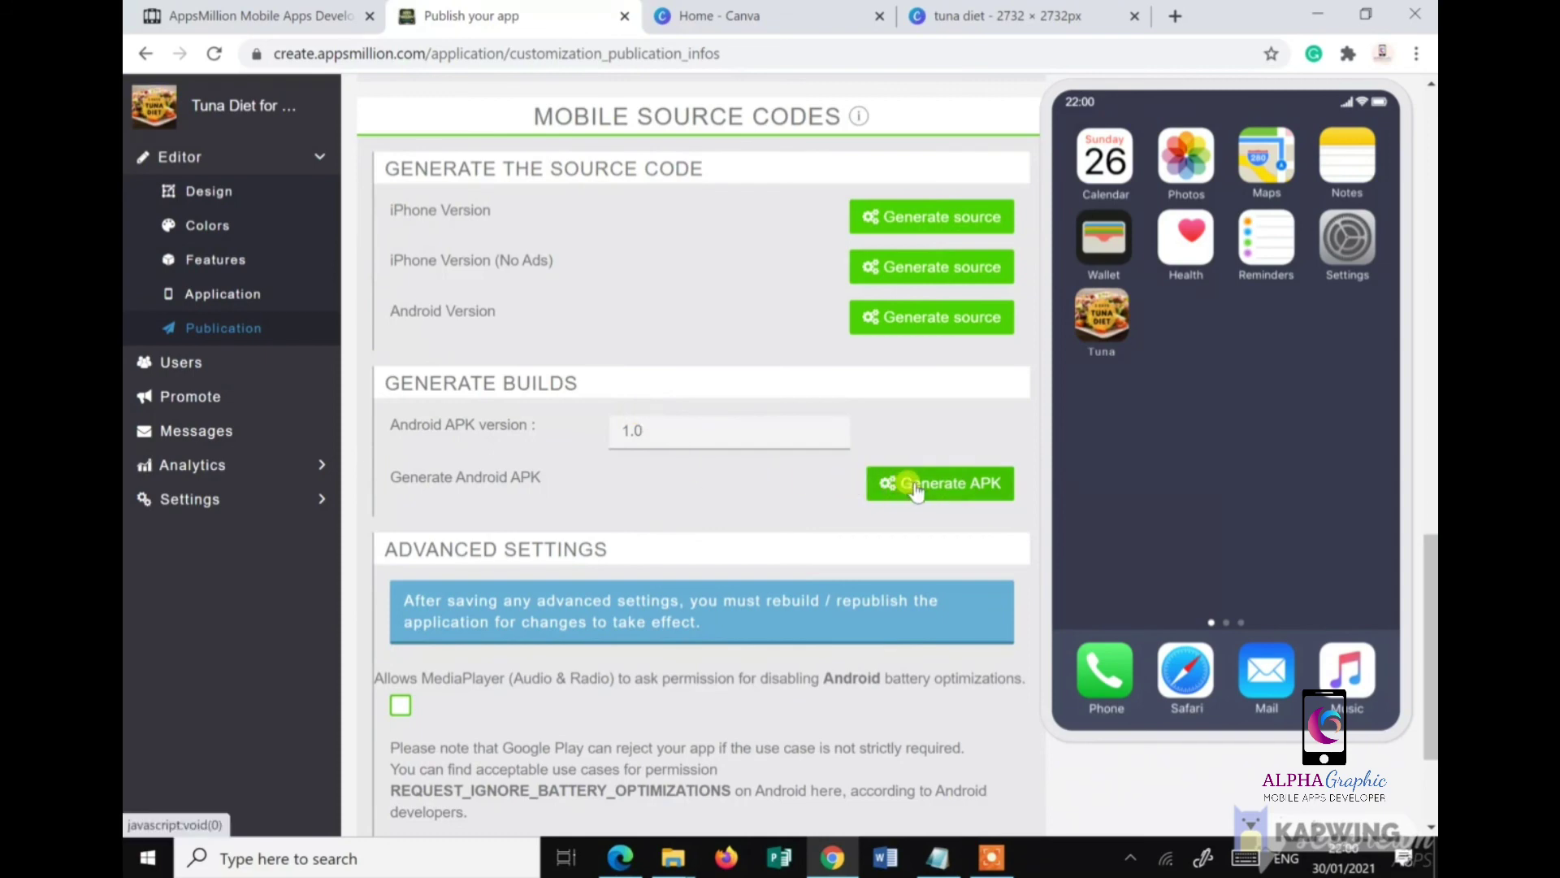
pyautogui.scroll(-2, 415, 464)
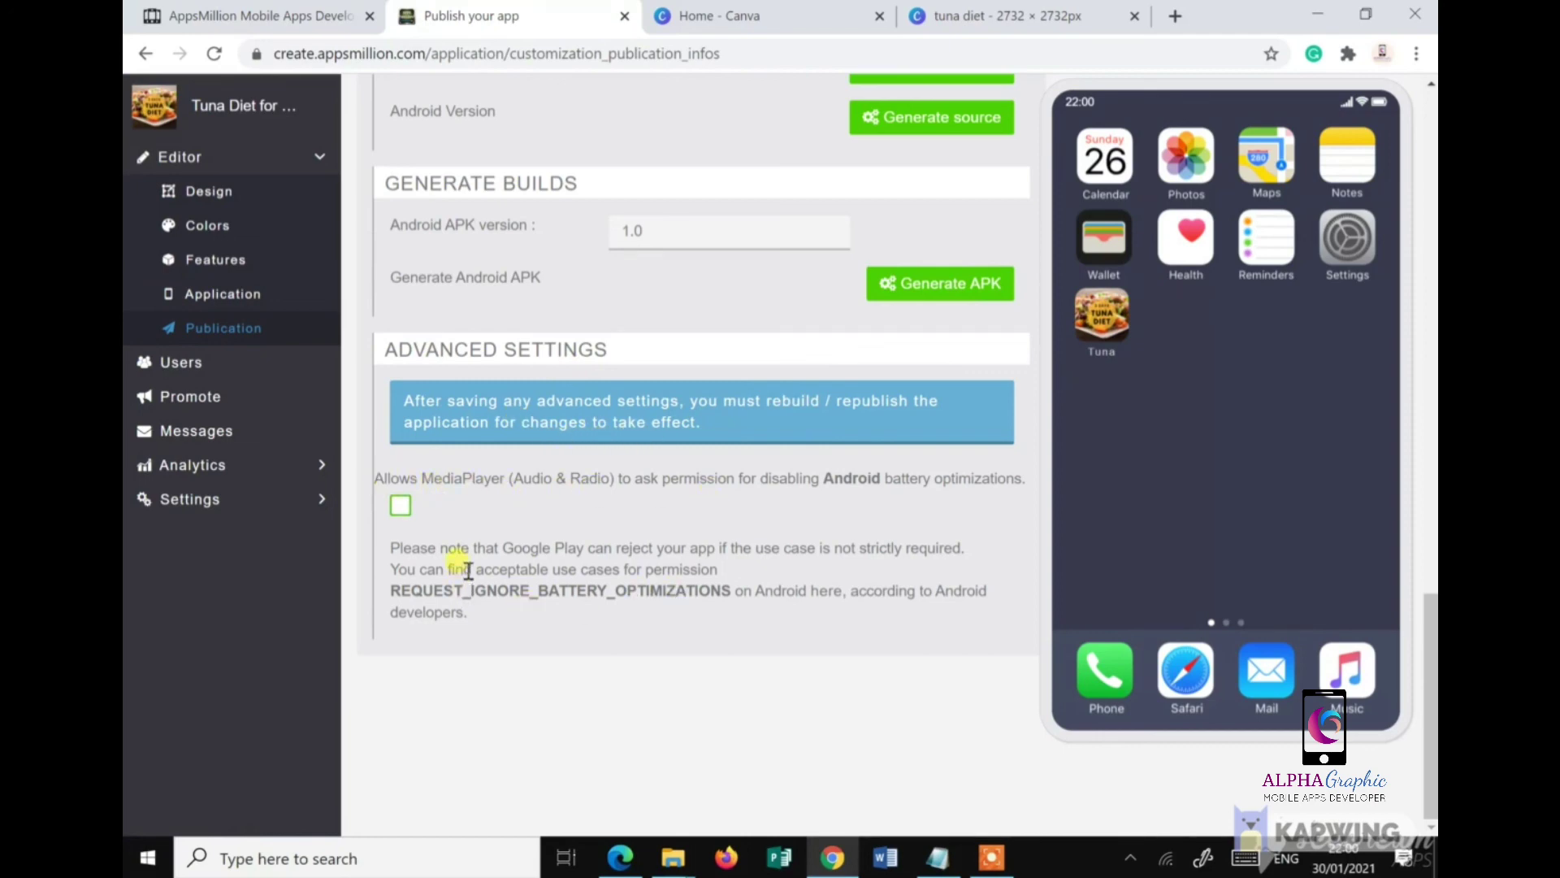
# Step: Try allowing MediaPlayer to ask permission for disabling Android battery optimizations
pyautogui.click(401, 517)
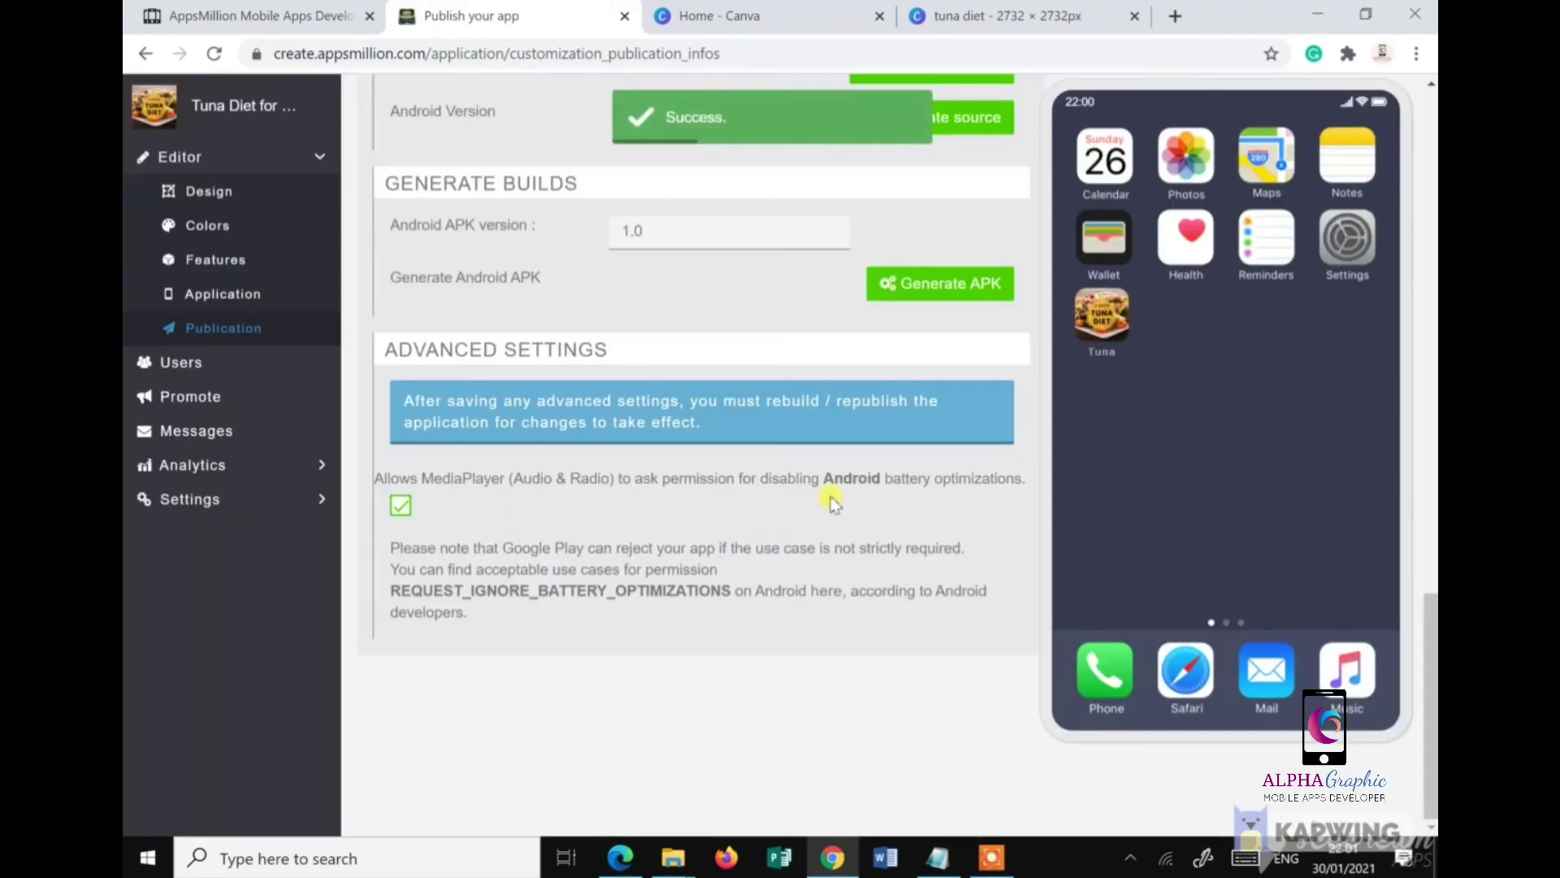
pyautogui.click(925, 286)
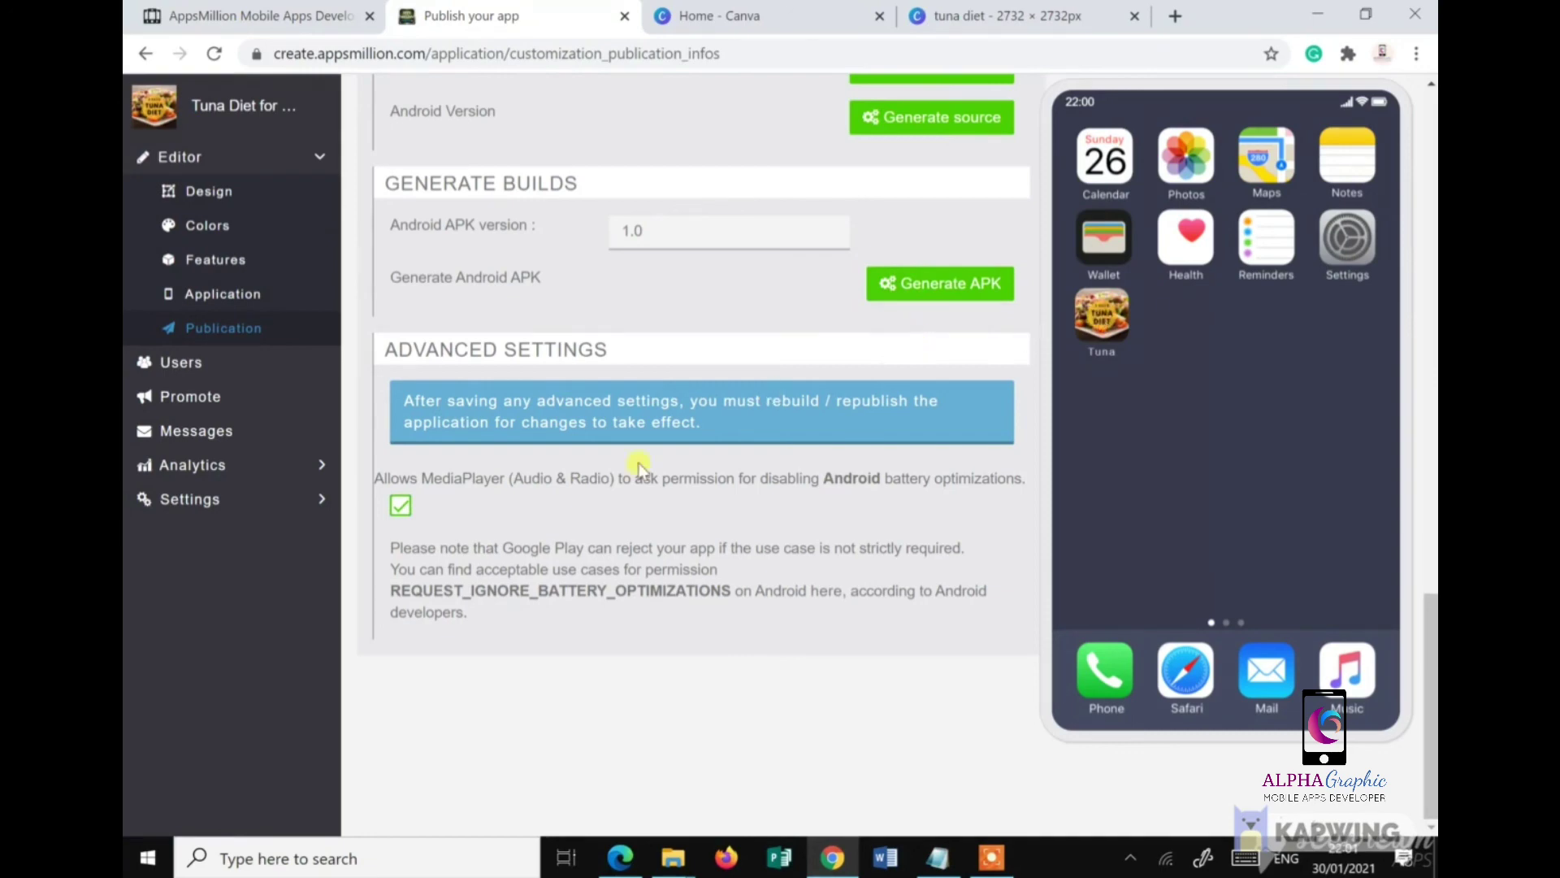
pyautogui.click(722, 355)
pyautogui.click(822, 412)
pyautogui.click(399, 507)
# Step: Generate the Android APK build for the app with version 1.0
pyautogui.scroll(3, 812, 484)
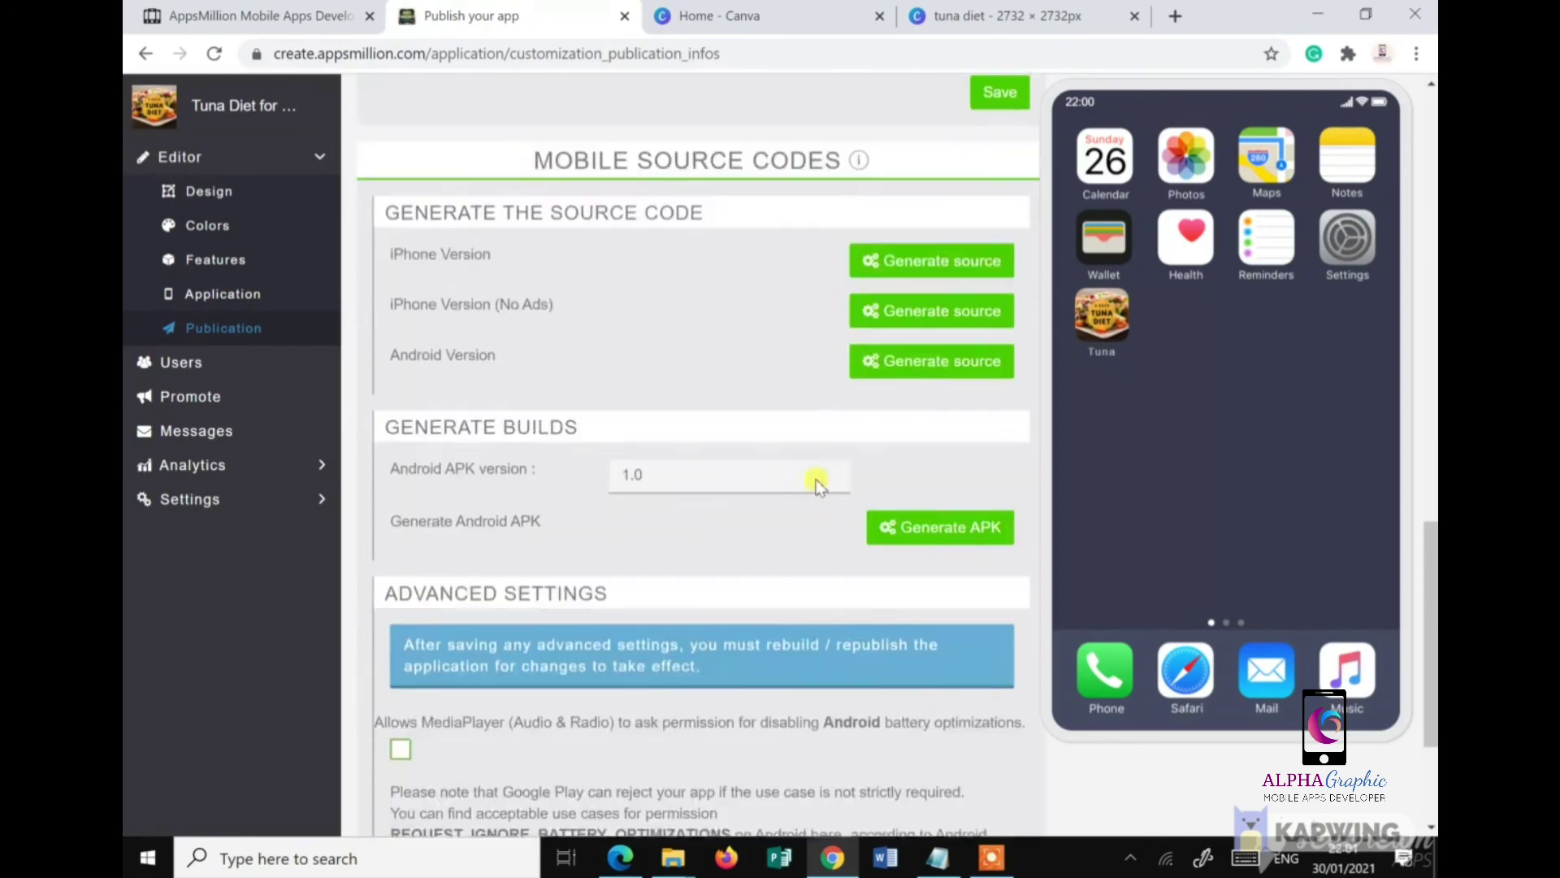
pyautogui.scroll(1, 816, 486)
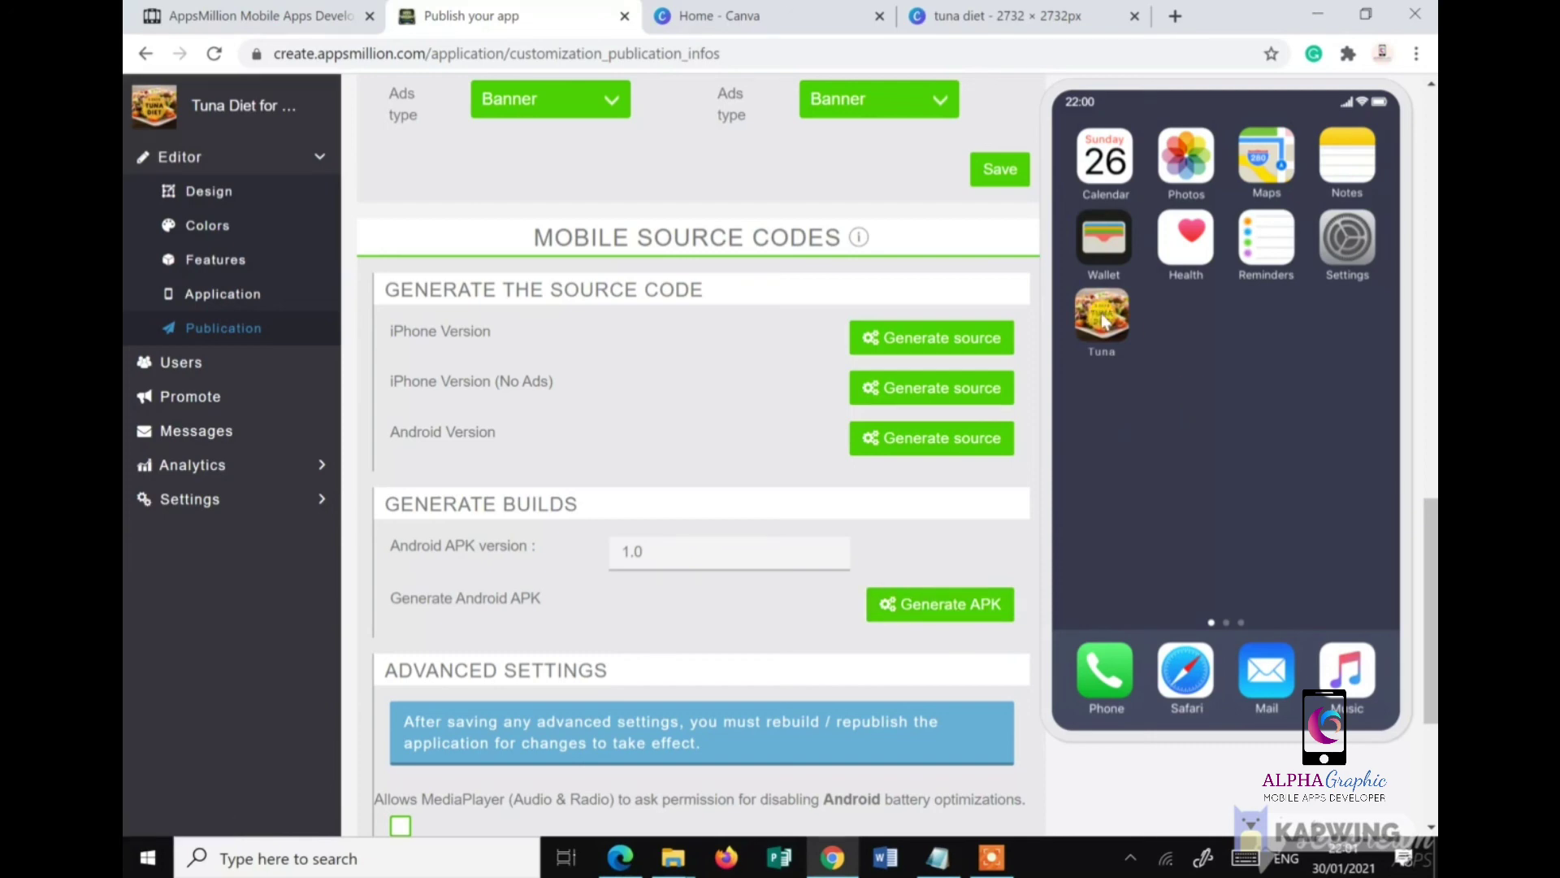
pyautogui.click(932, 610)
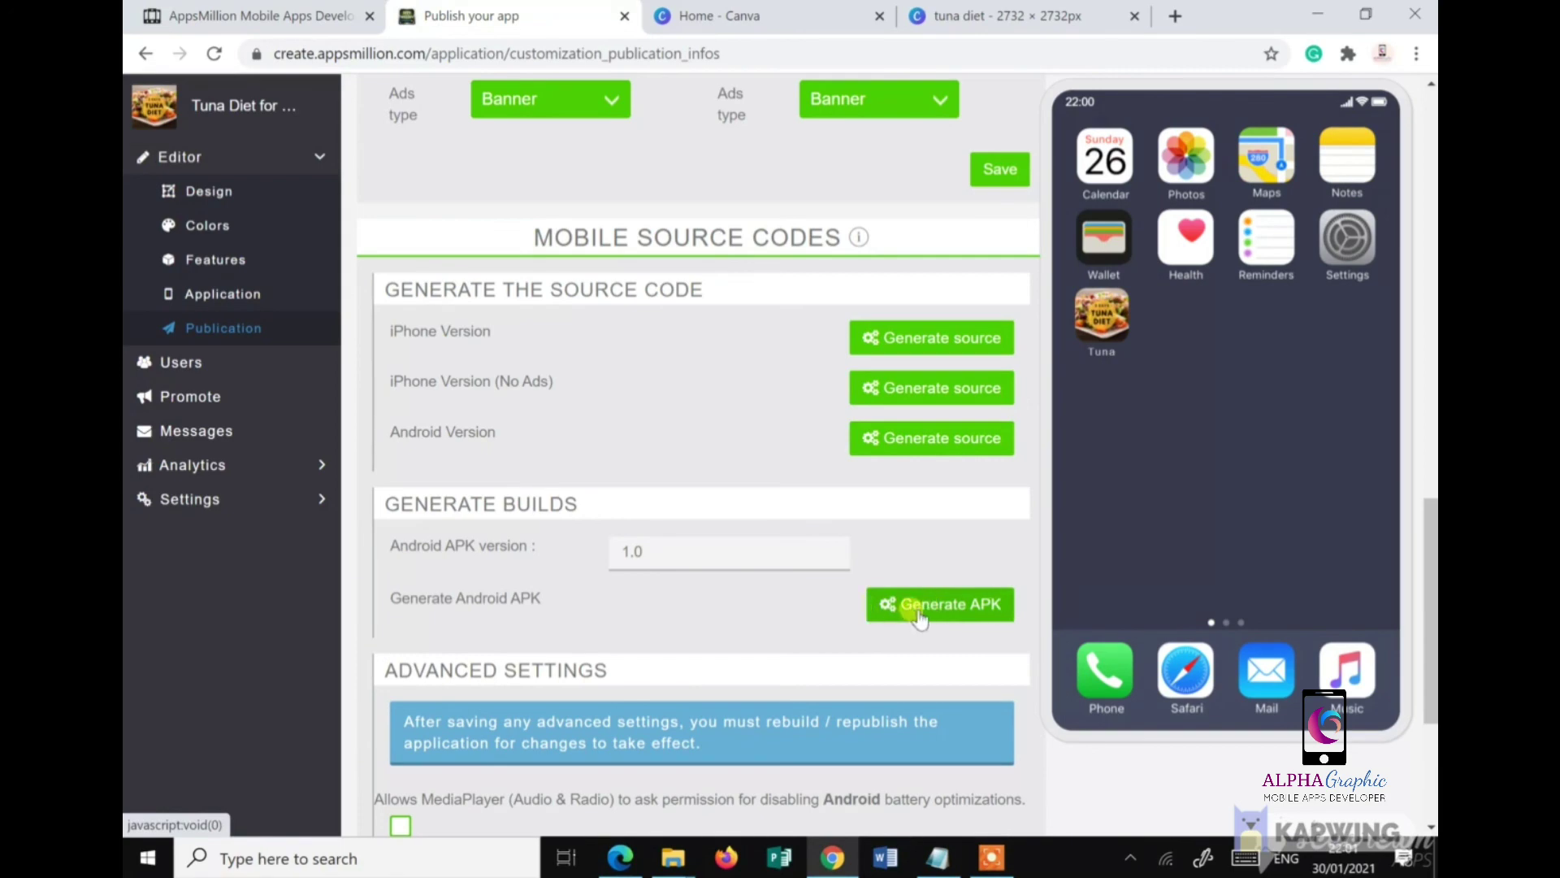
pyautogui.click(921, 614)
pyautogui.click(921, 614)
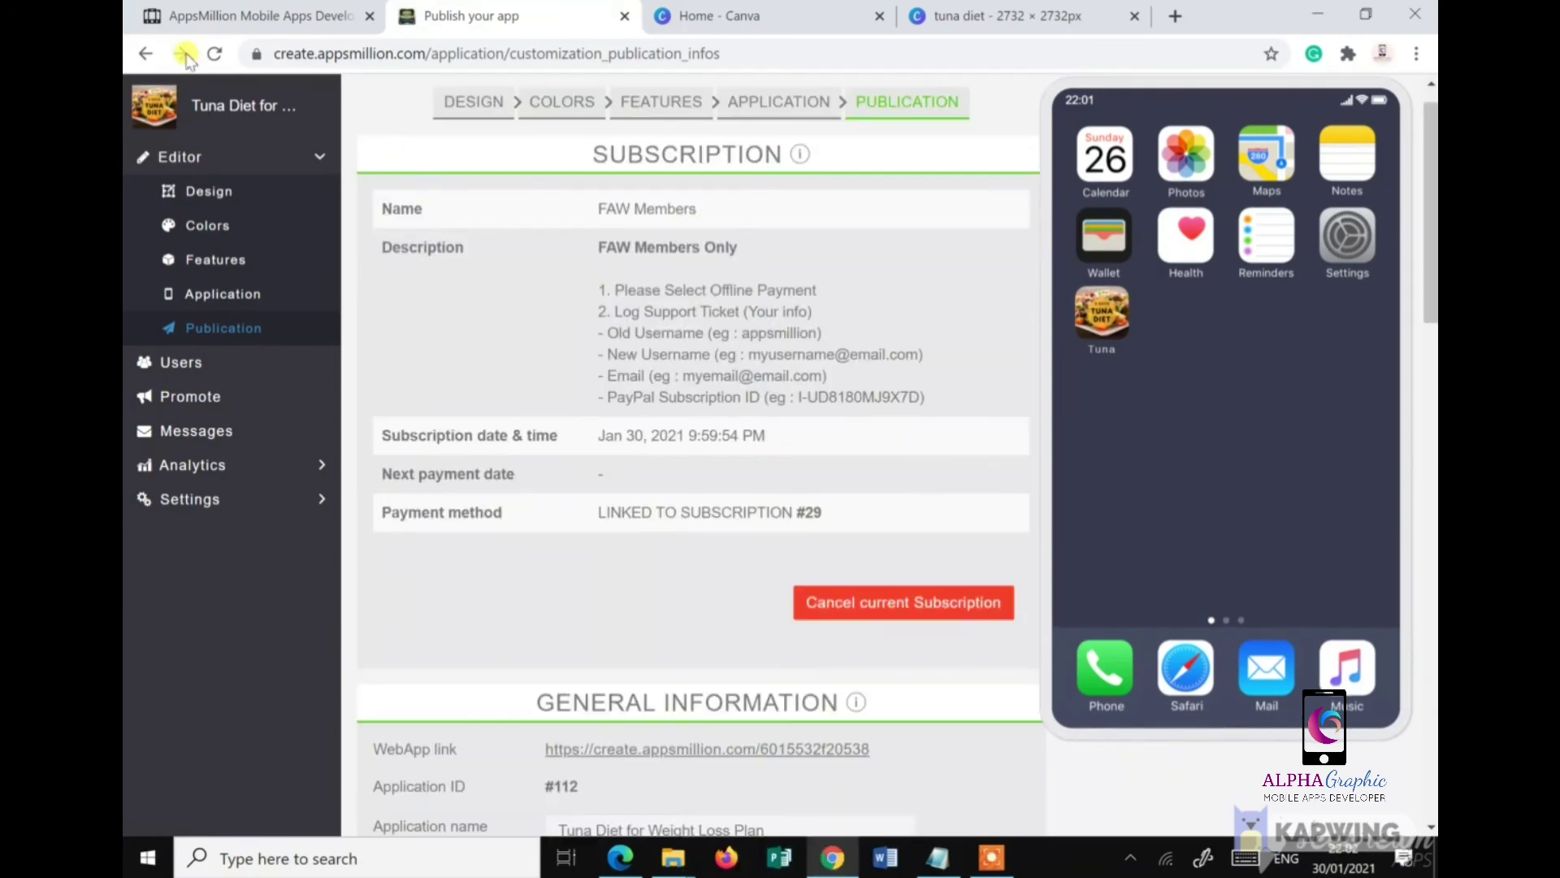
# Step: Reload the publication page to refresh the build status, and download the latest Android APK
pyautogui.click(216, 55)
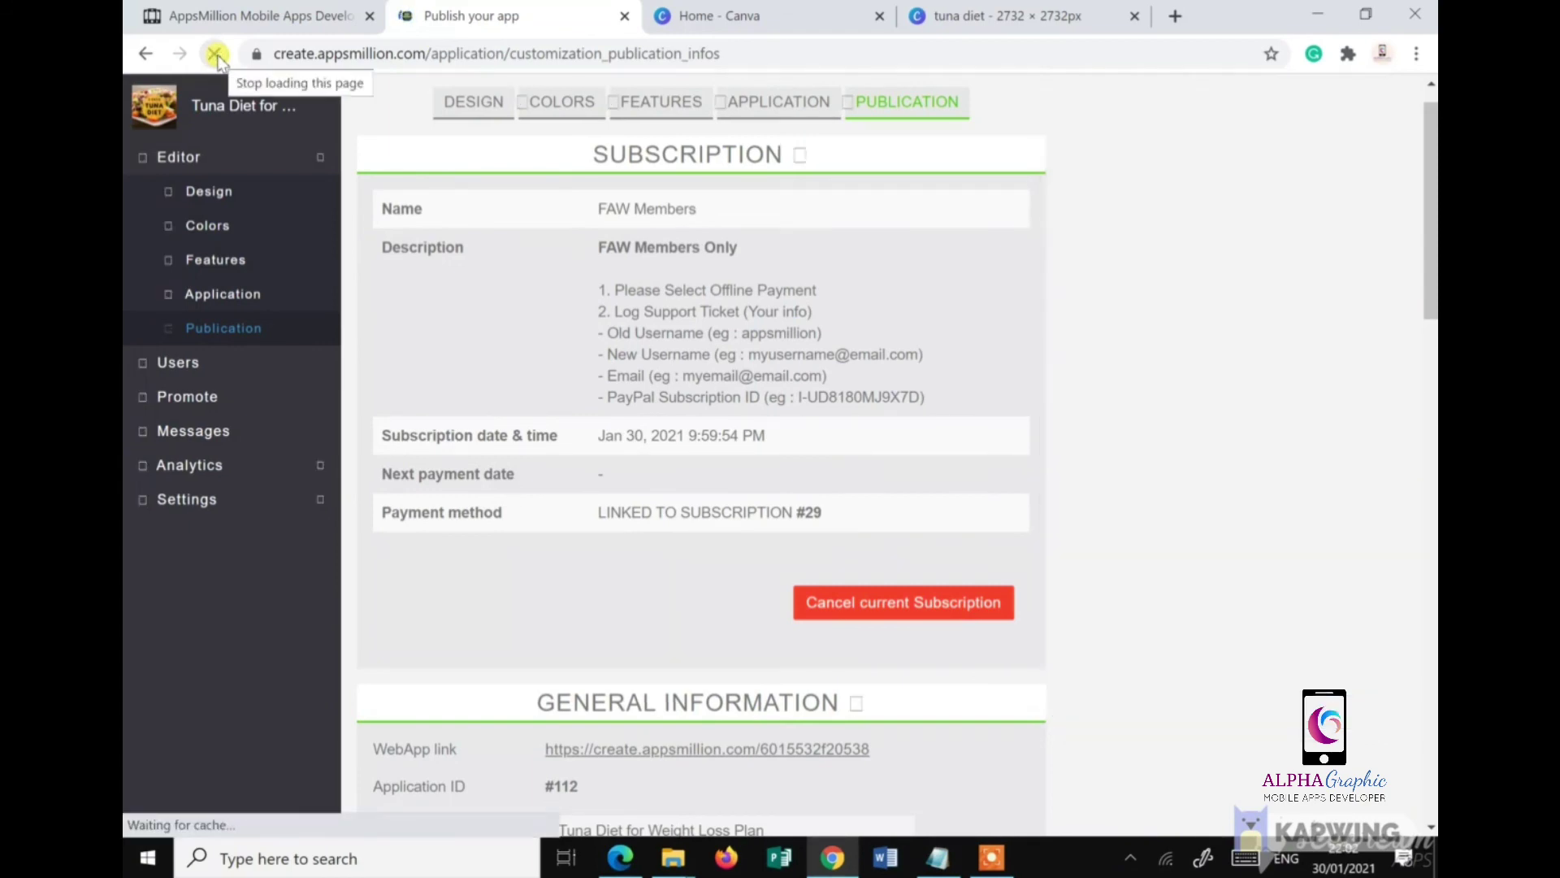
pyautogui.scroll(-10, 611, 622)
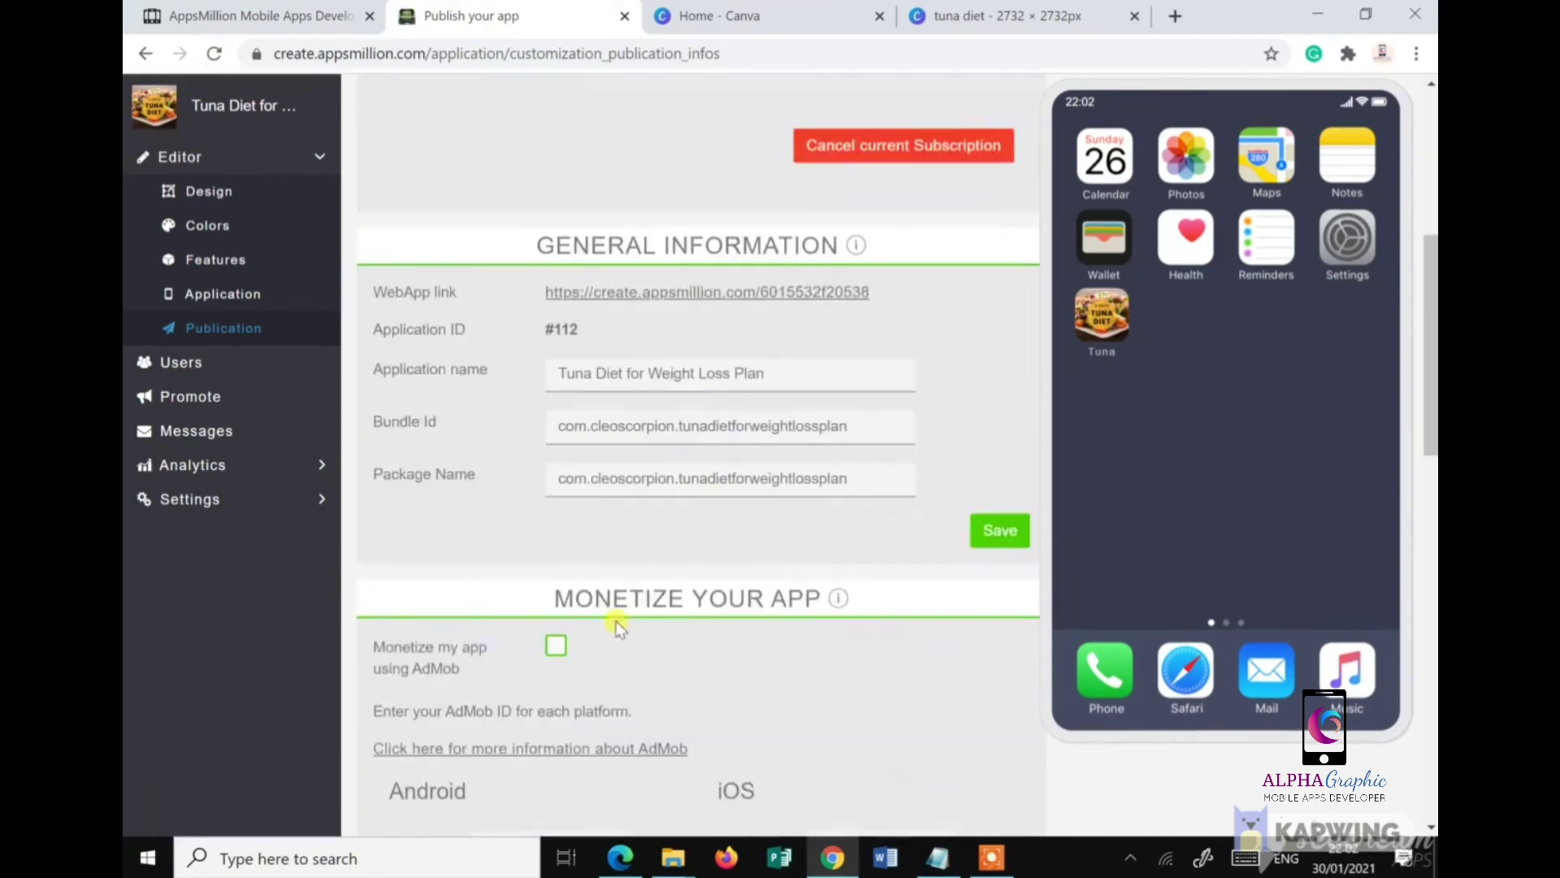
pyautogui.scroll(-7, 616, 625)
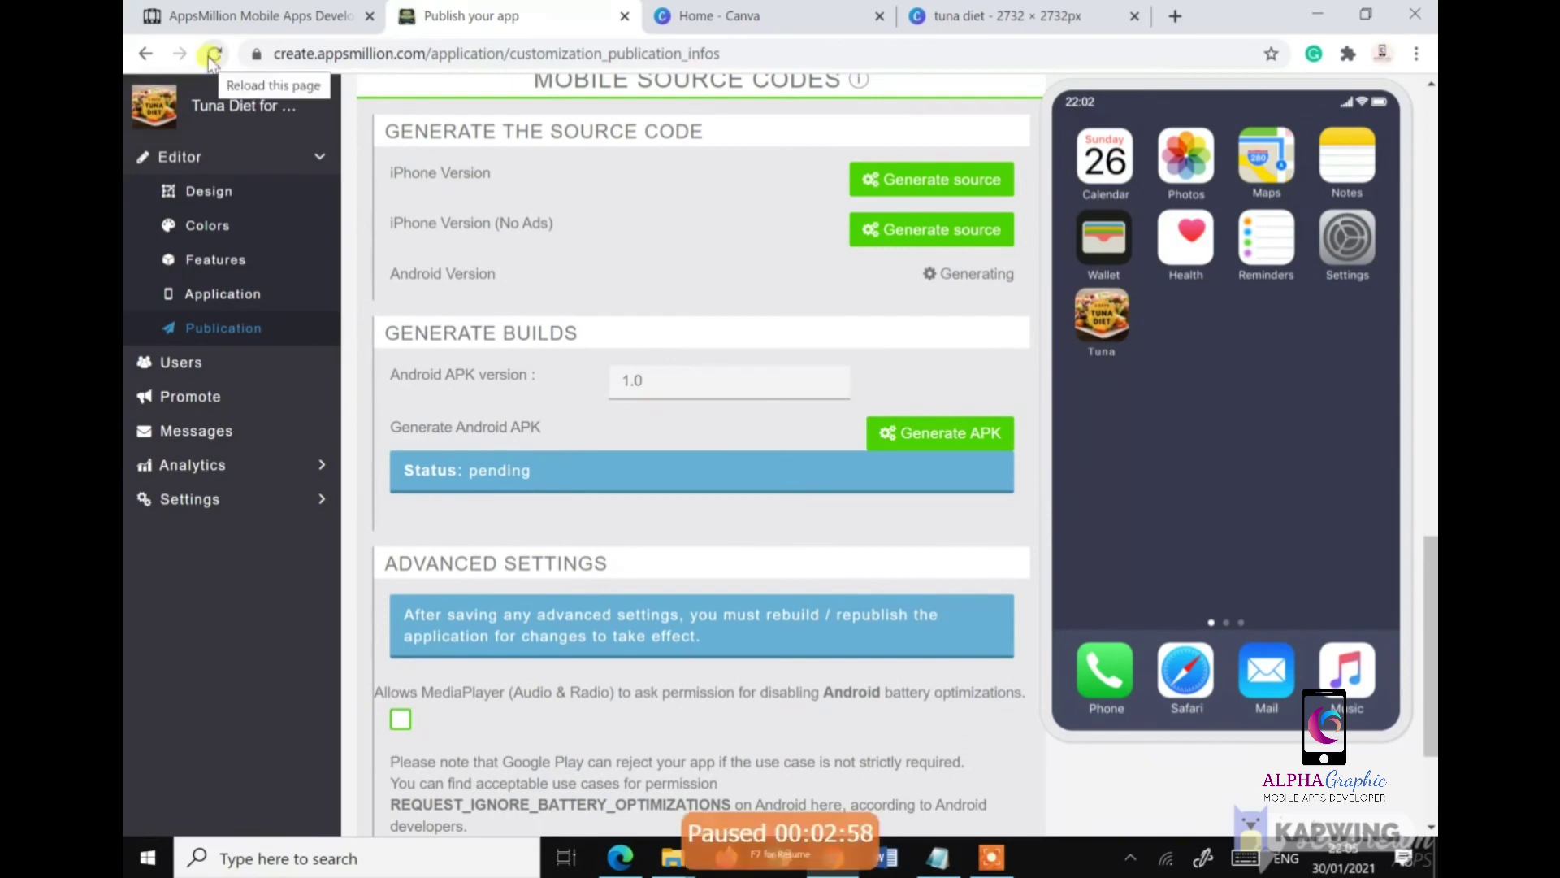
pyautogui.click(214, 54)
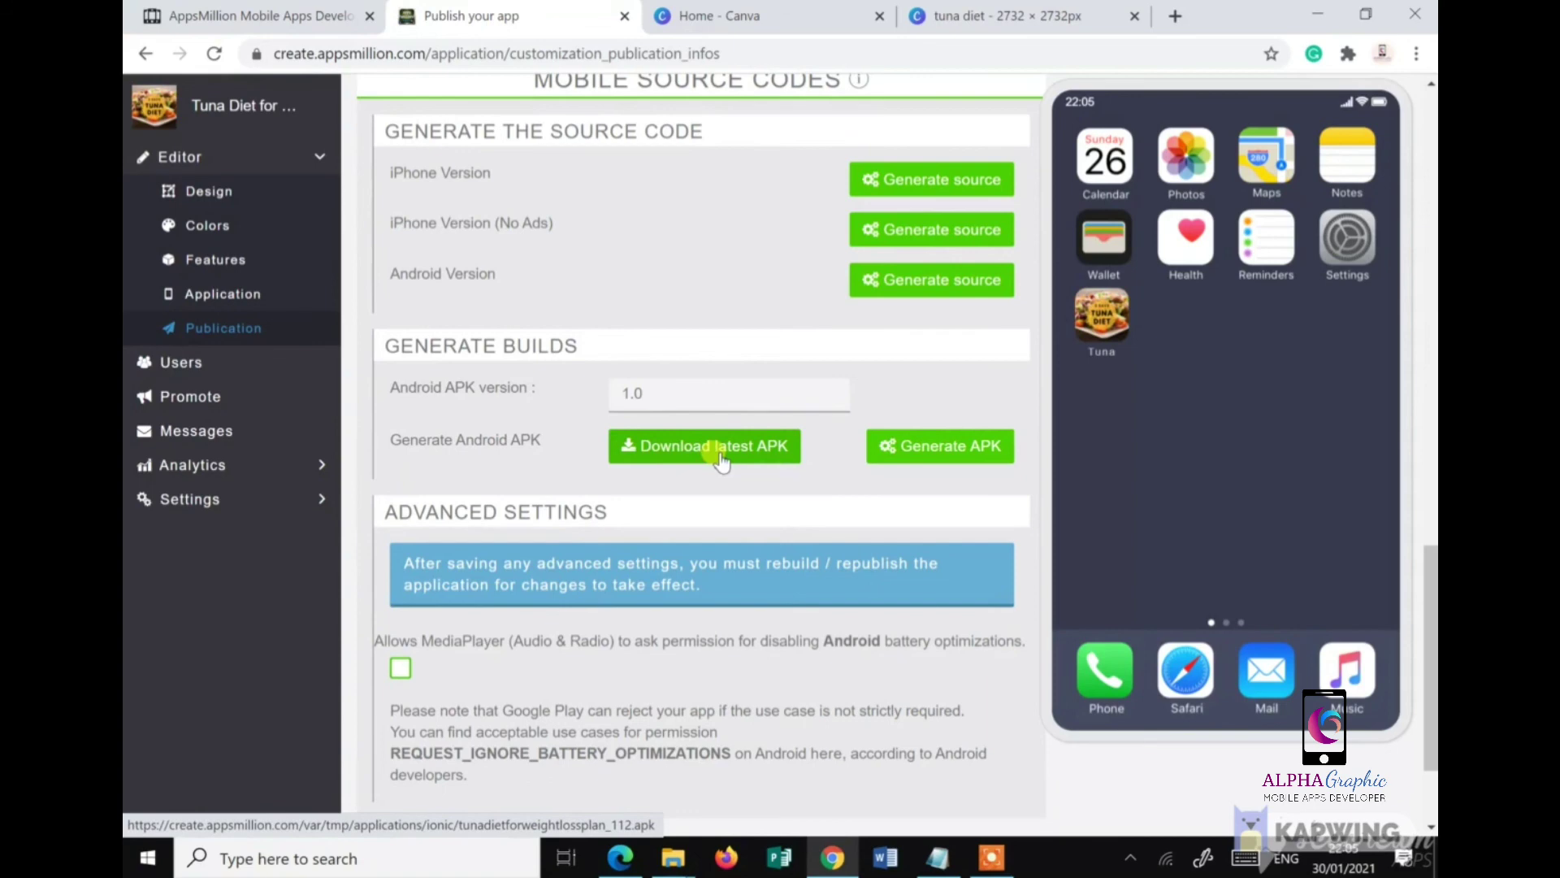
pyautogui.scroll(1, 721, 460)
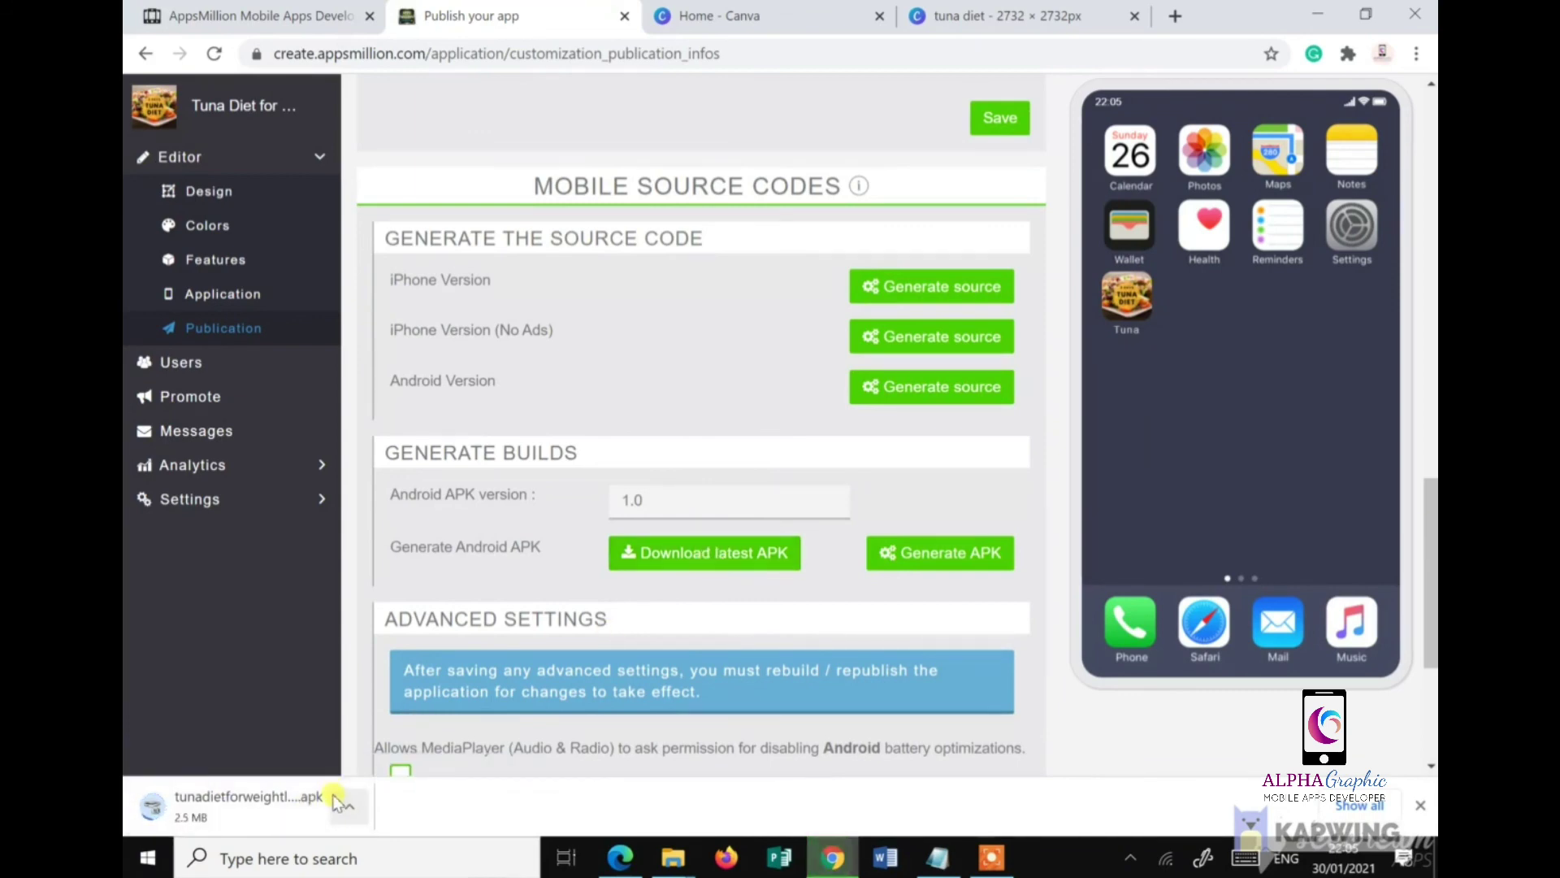
pyautogui.scroll(7, 460, 715)
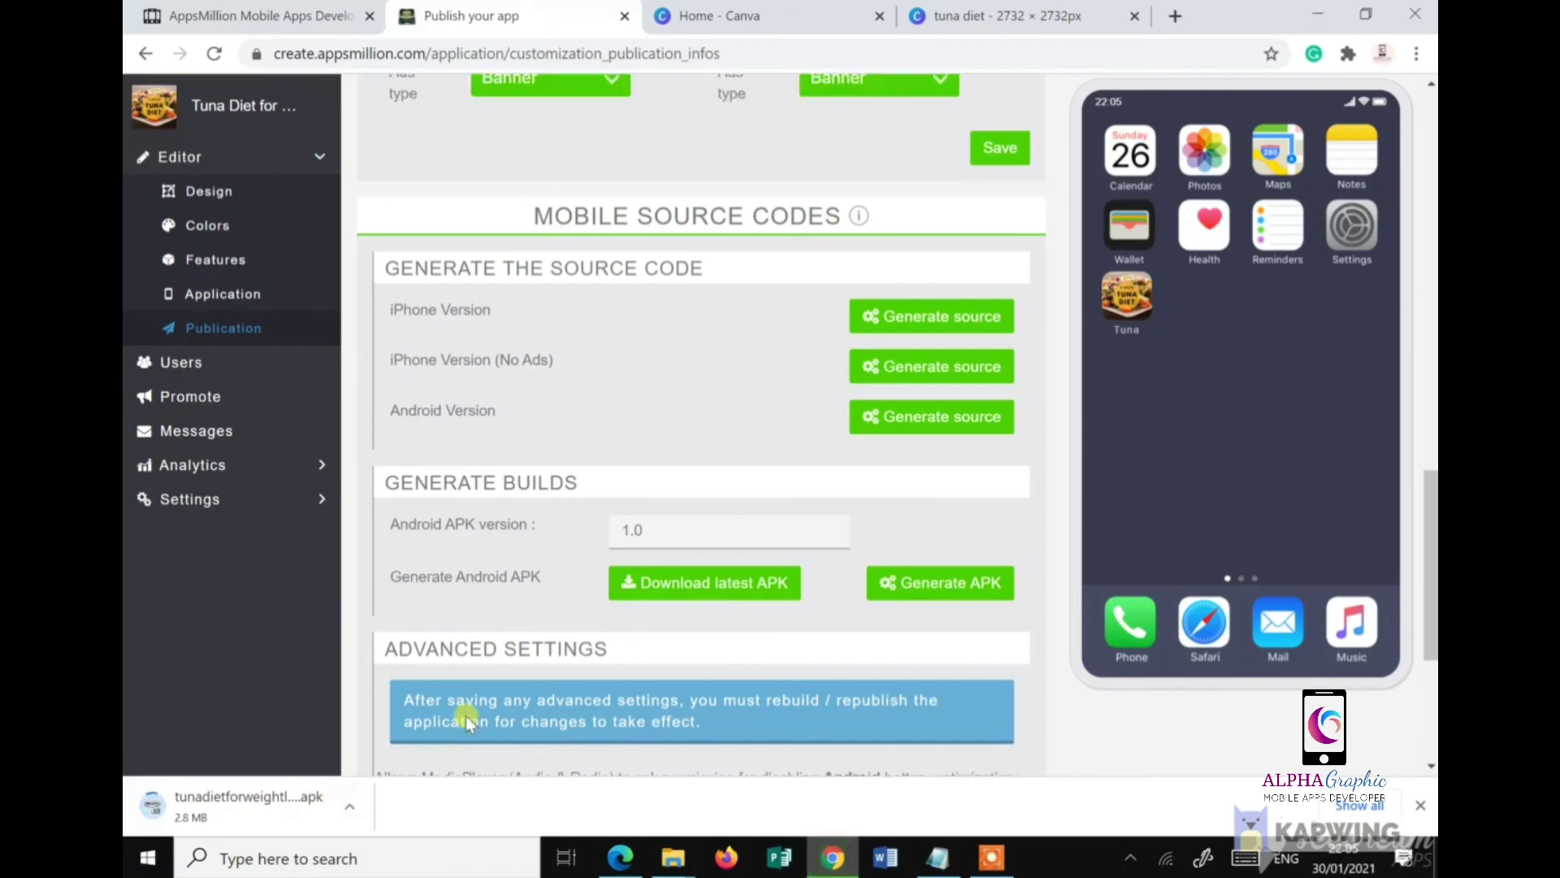
pyautogui.scroll(-7, 467, 721)
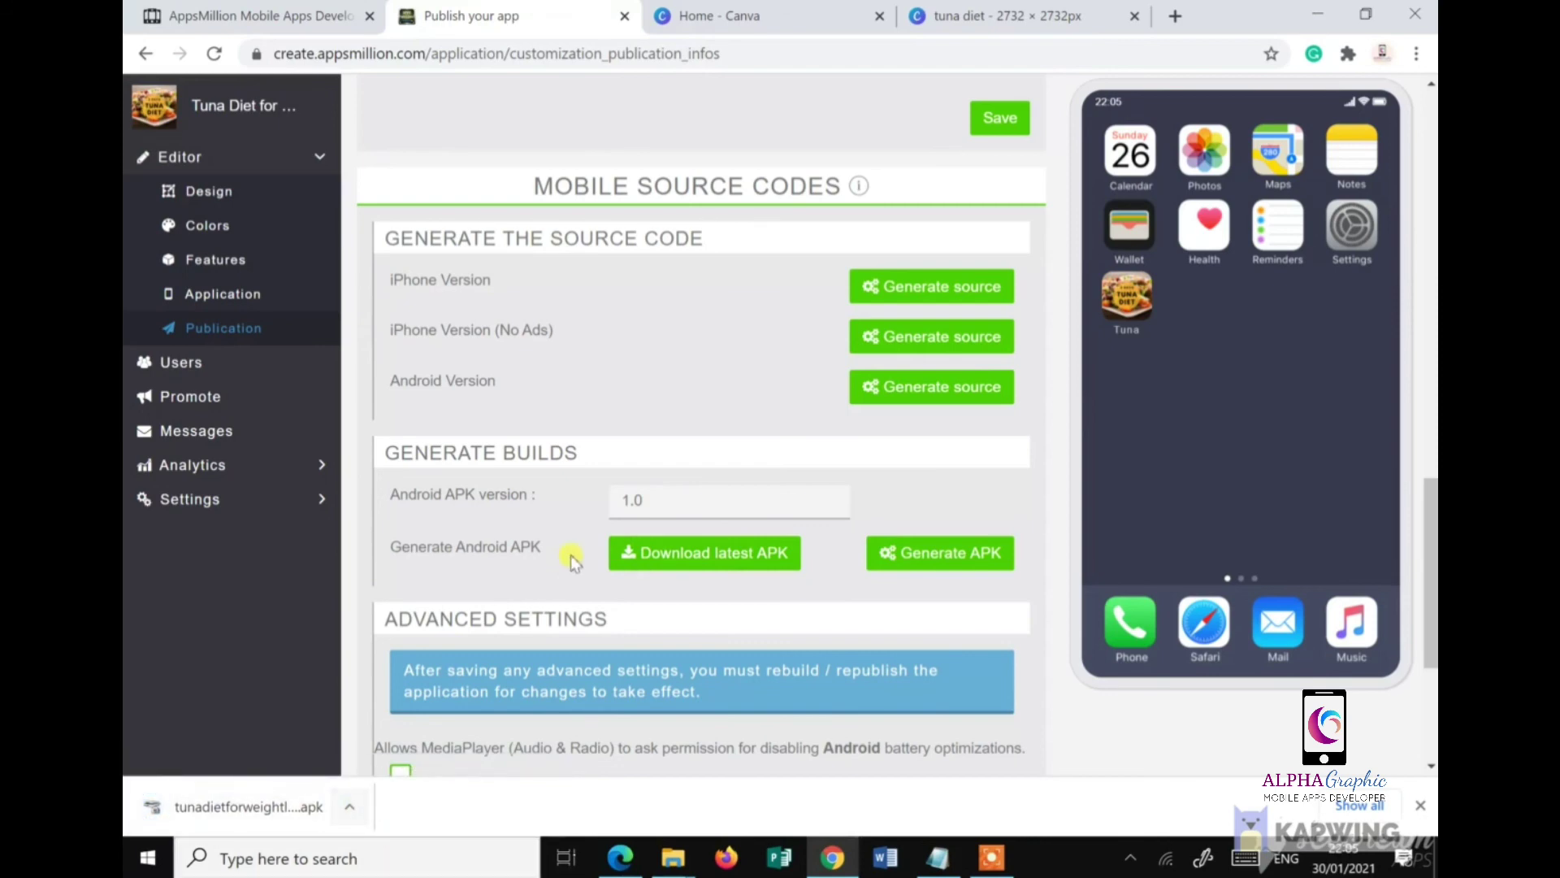
# Step: Collapse the editor section and return to the app's design settings
pyautogui.scroll(20, 570, 554)
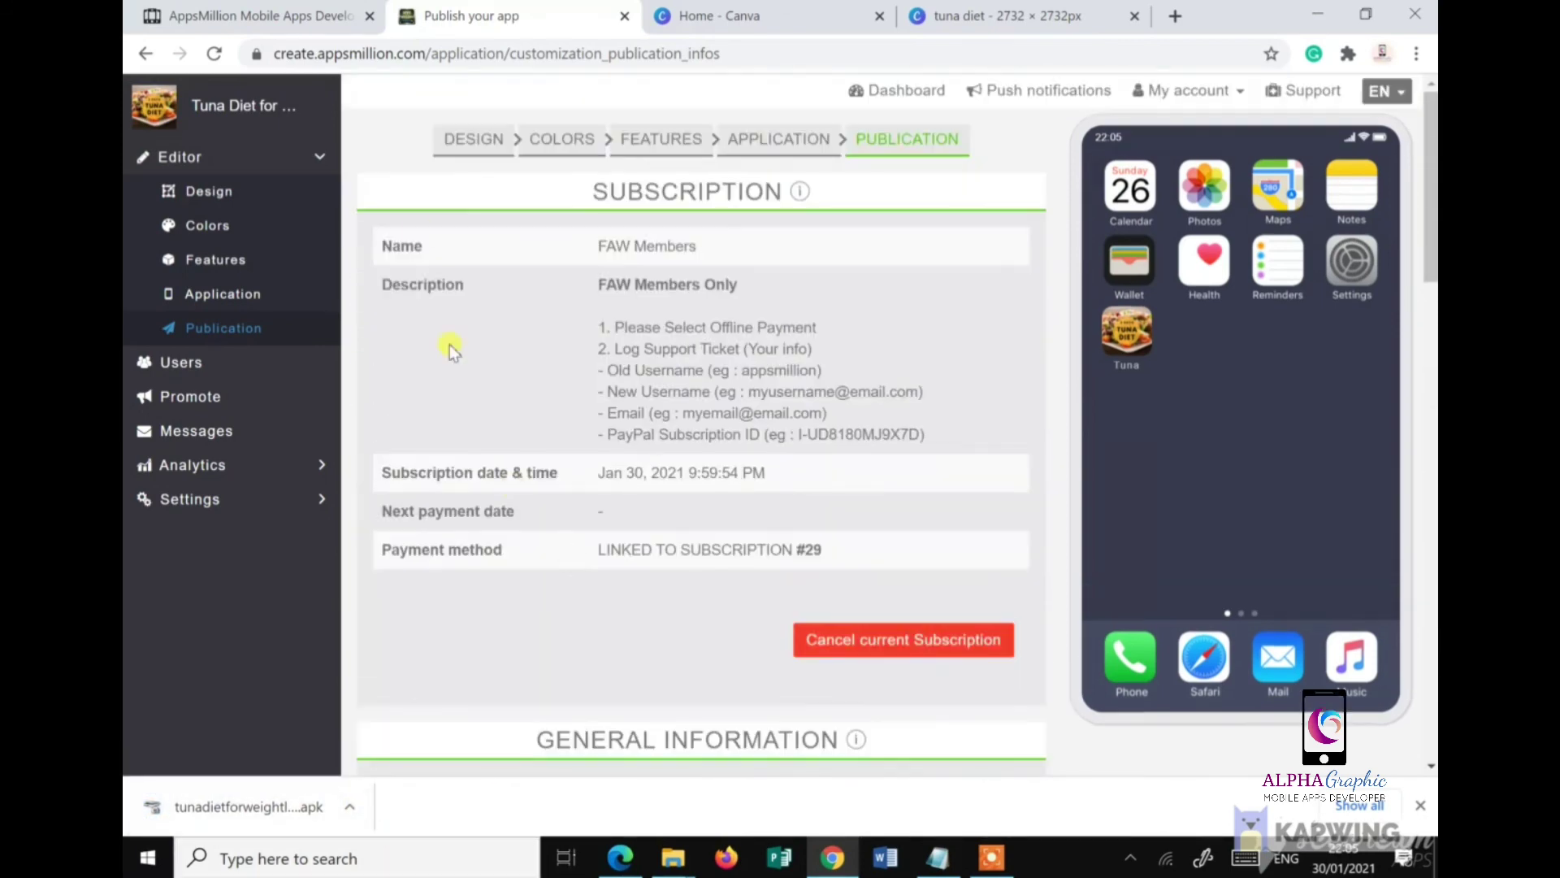
pyautogui.click(213, 163)
pyautogui.click(465, 143)
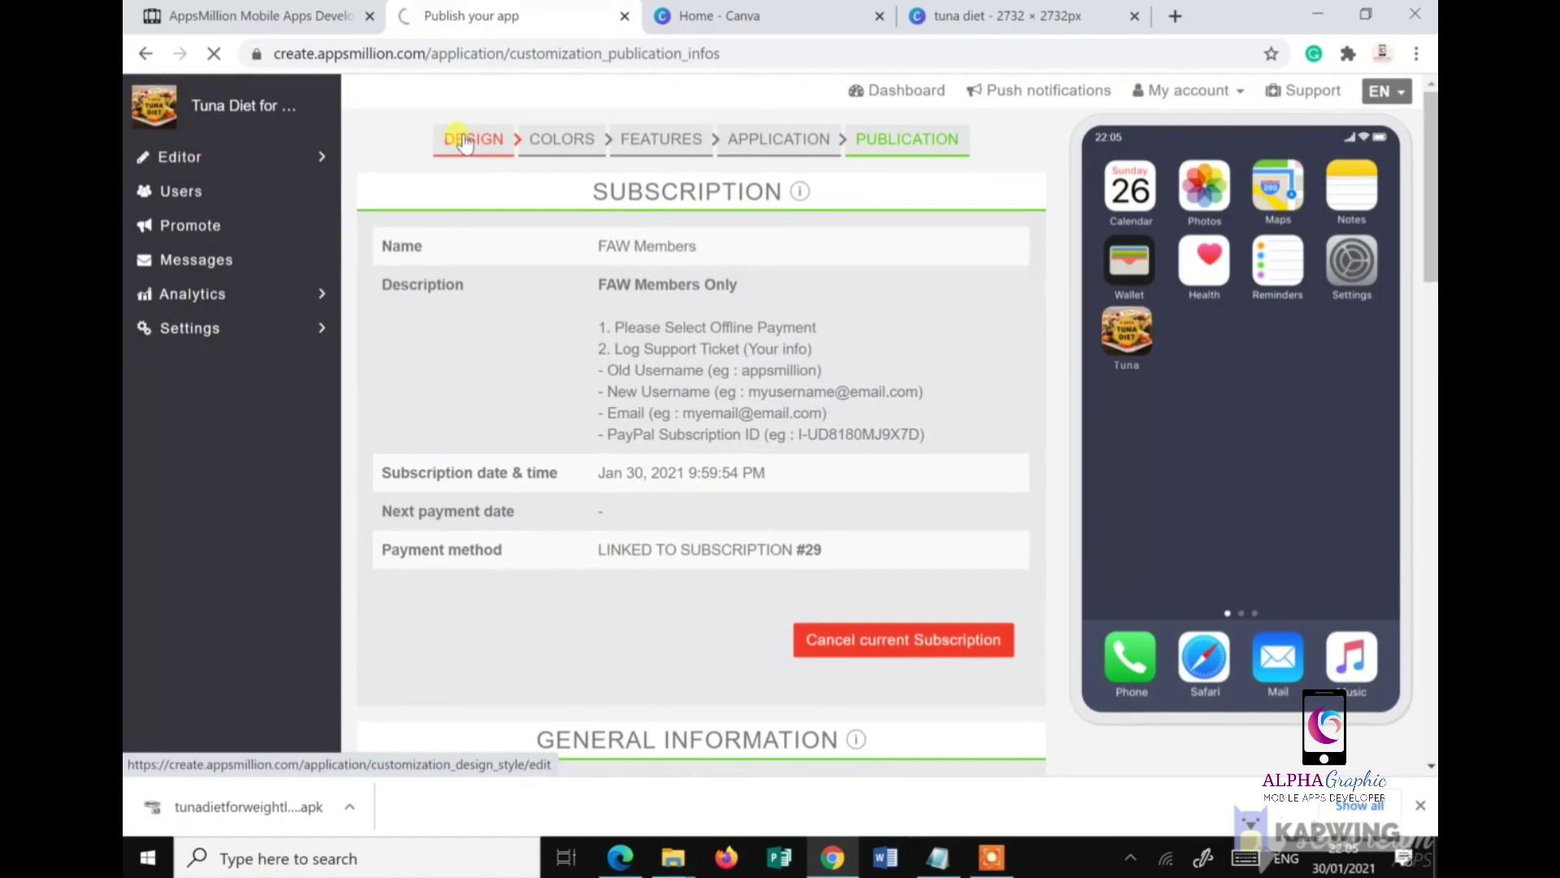
# Step: Switch to the tunadiet app builder tab, finish editing the pages, and view the app's dashboard with its preview
pyautogui.click(306, 17)
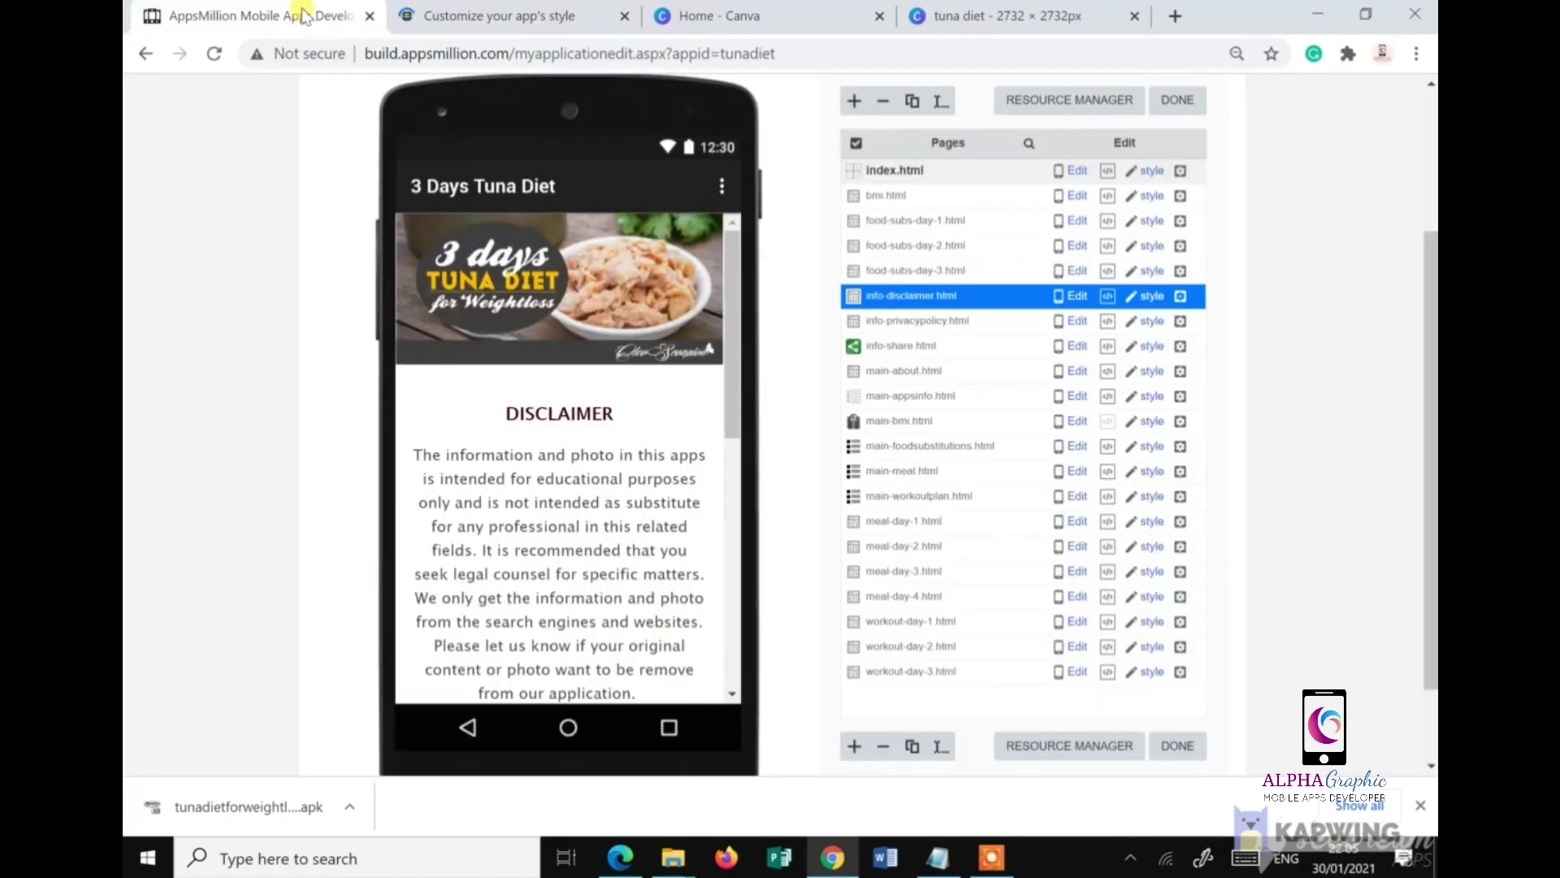
pyautogui.scroll(3, 640, 433)
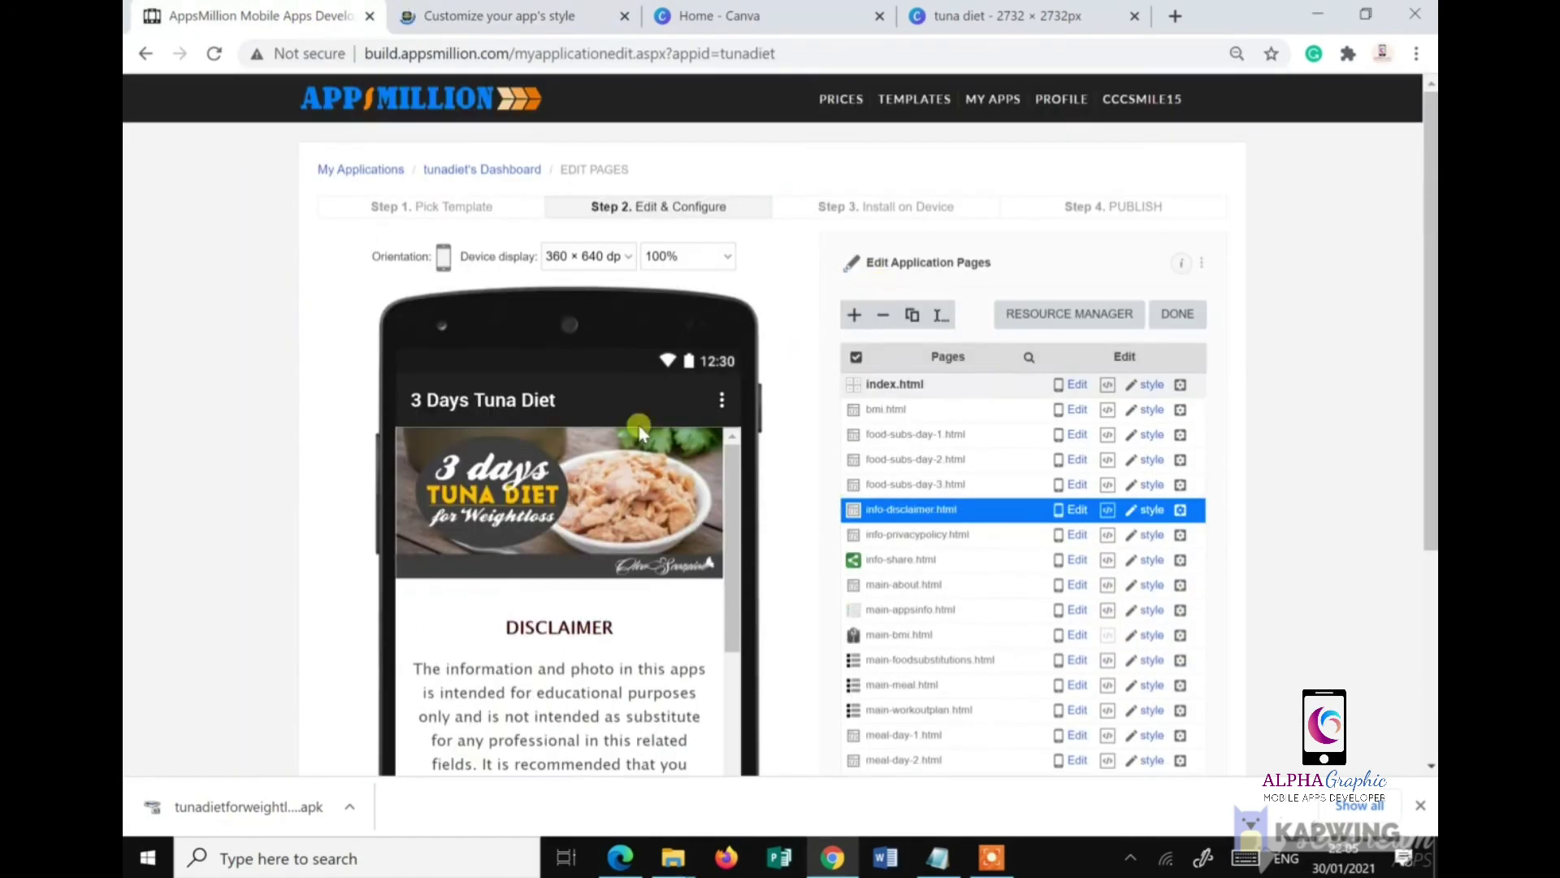
pyautogui.click(1177, 313)
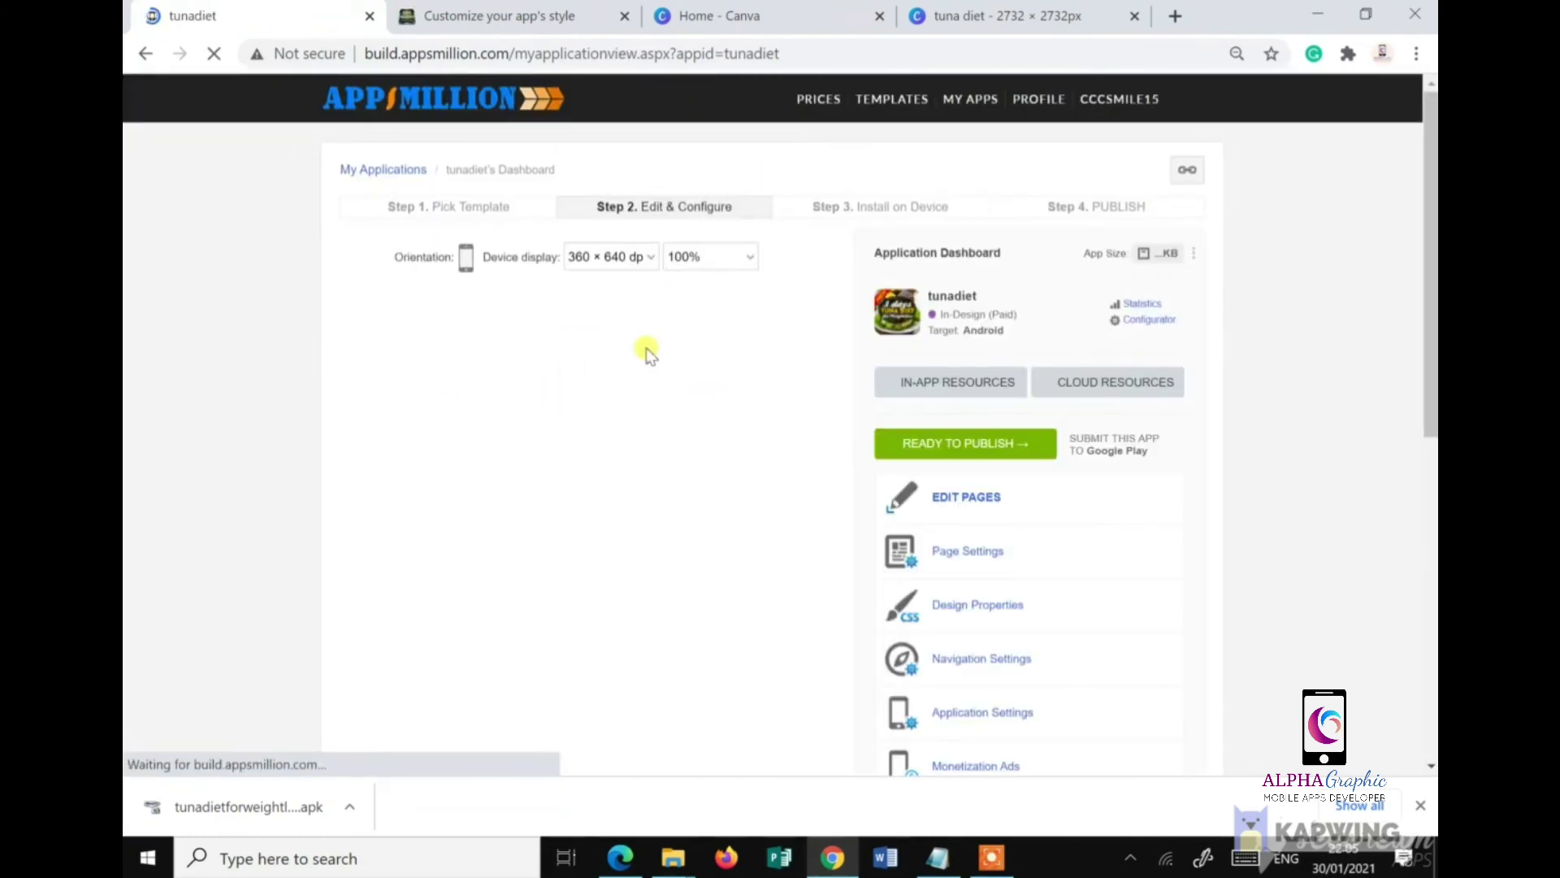
pyautogui.scroll(-2, 646, 350)
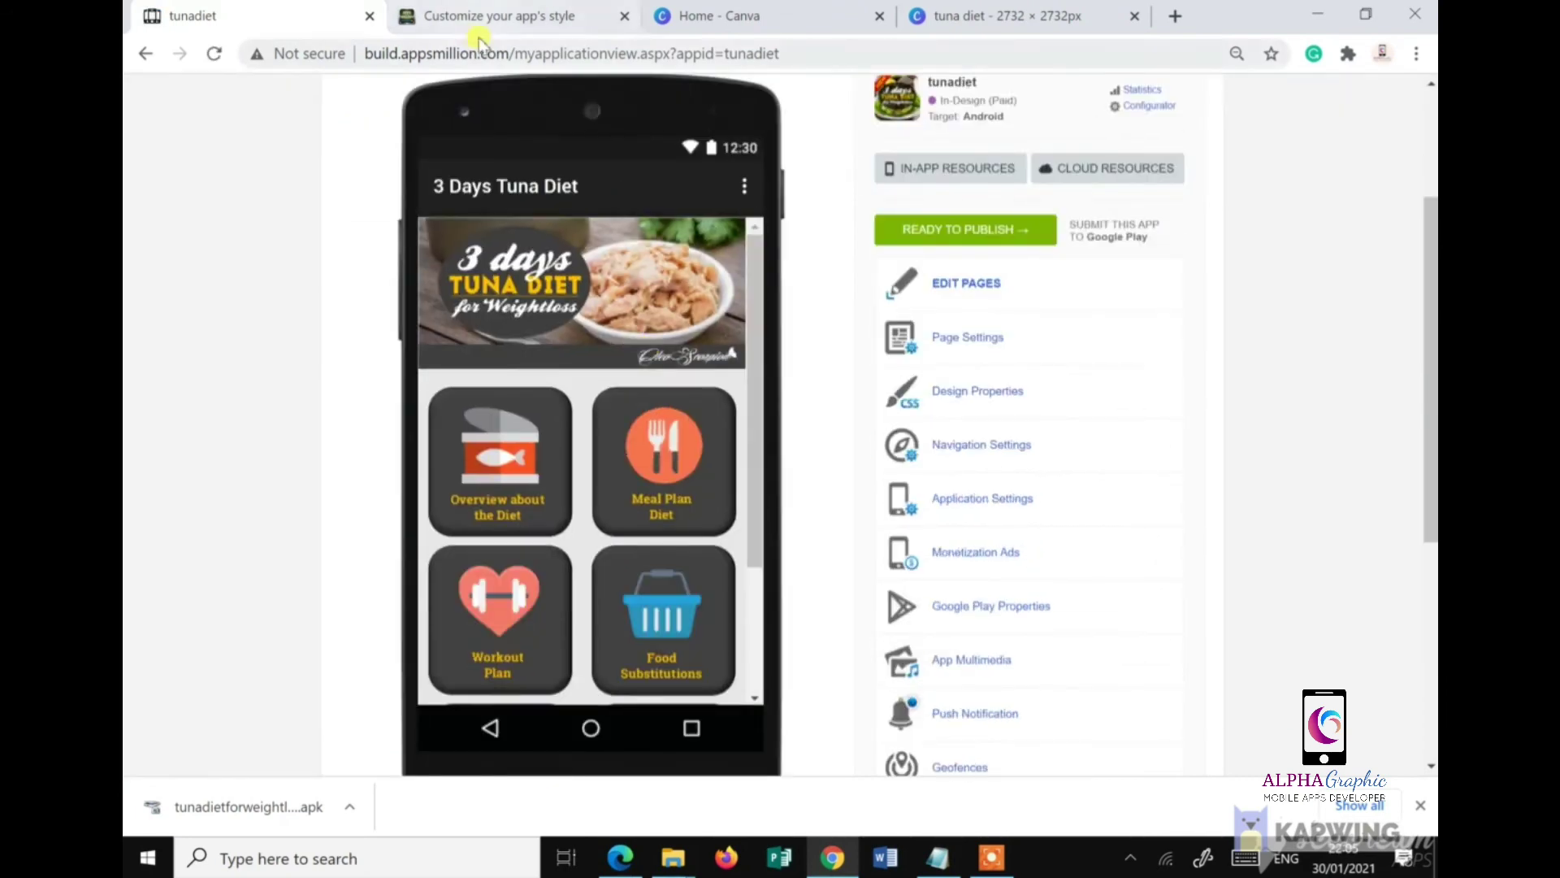